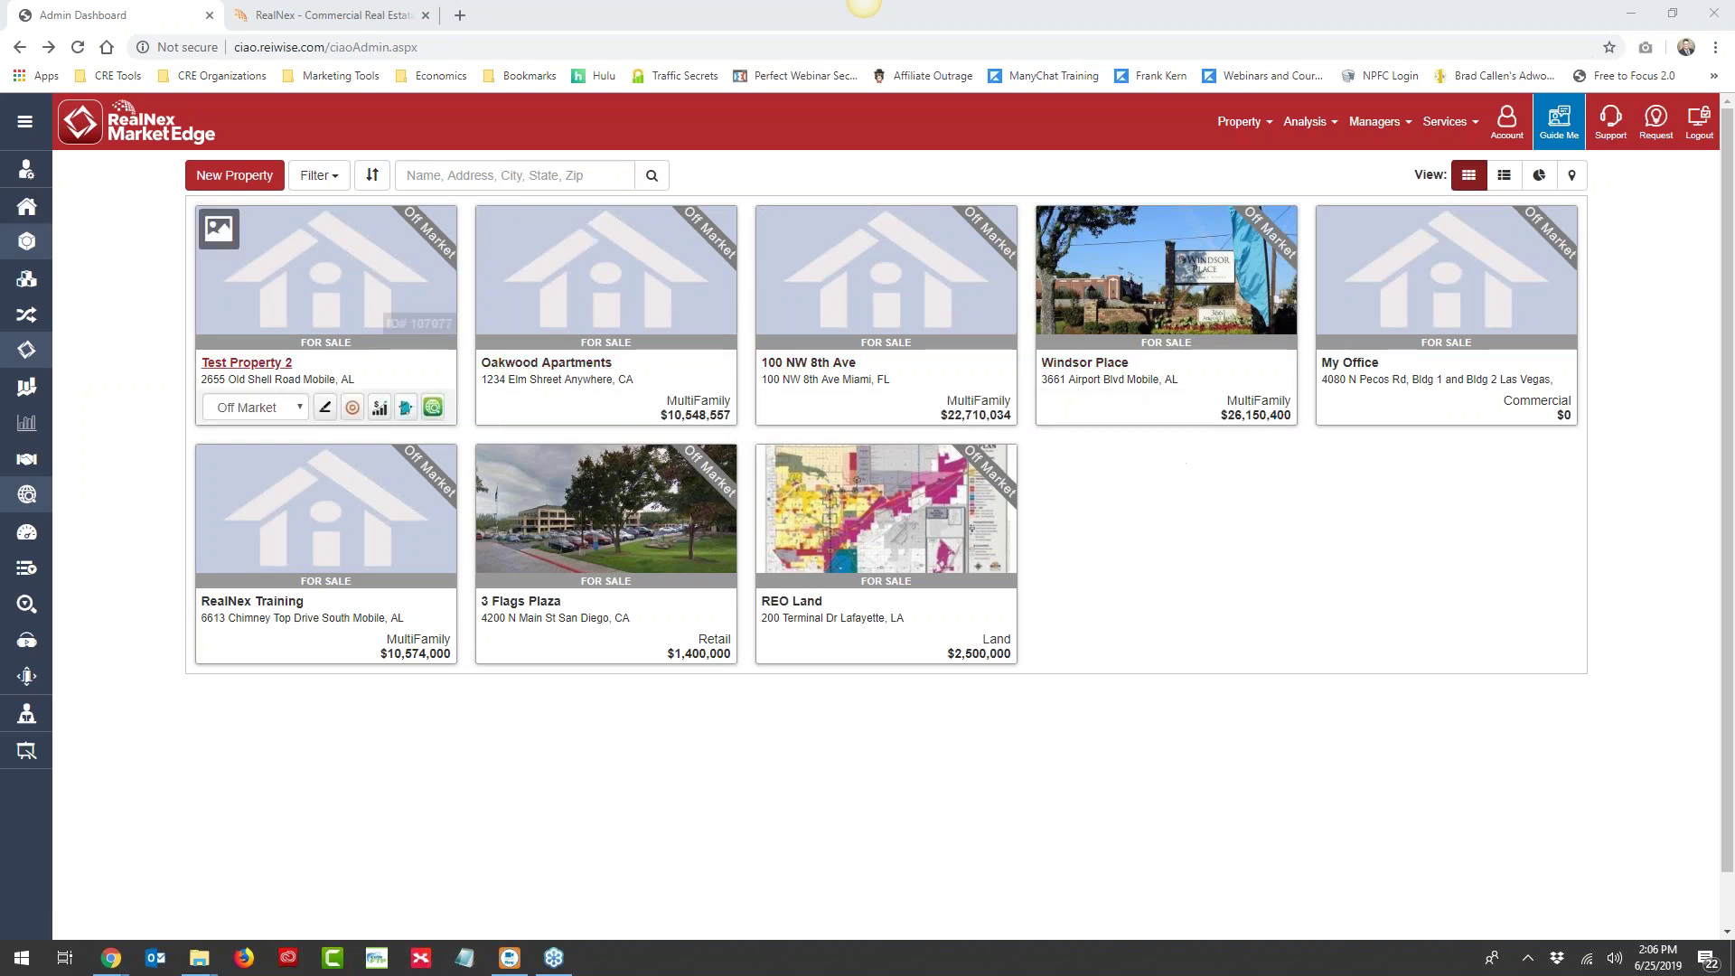
Switch to RealNex CORE and open the NW 8th Ave retail property's record in the Properties list
click(26, 283)
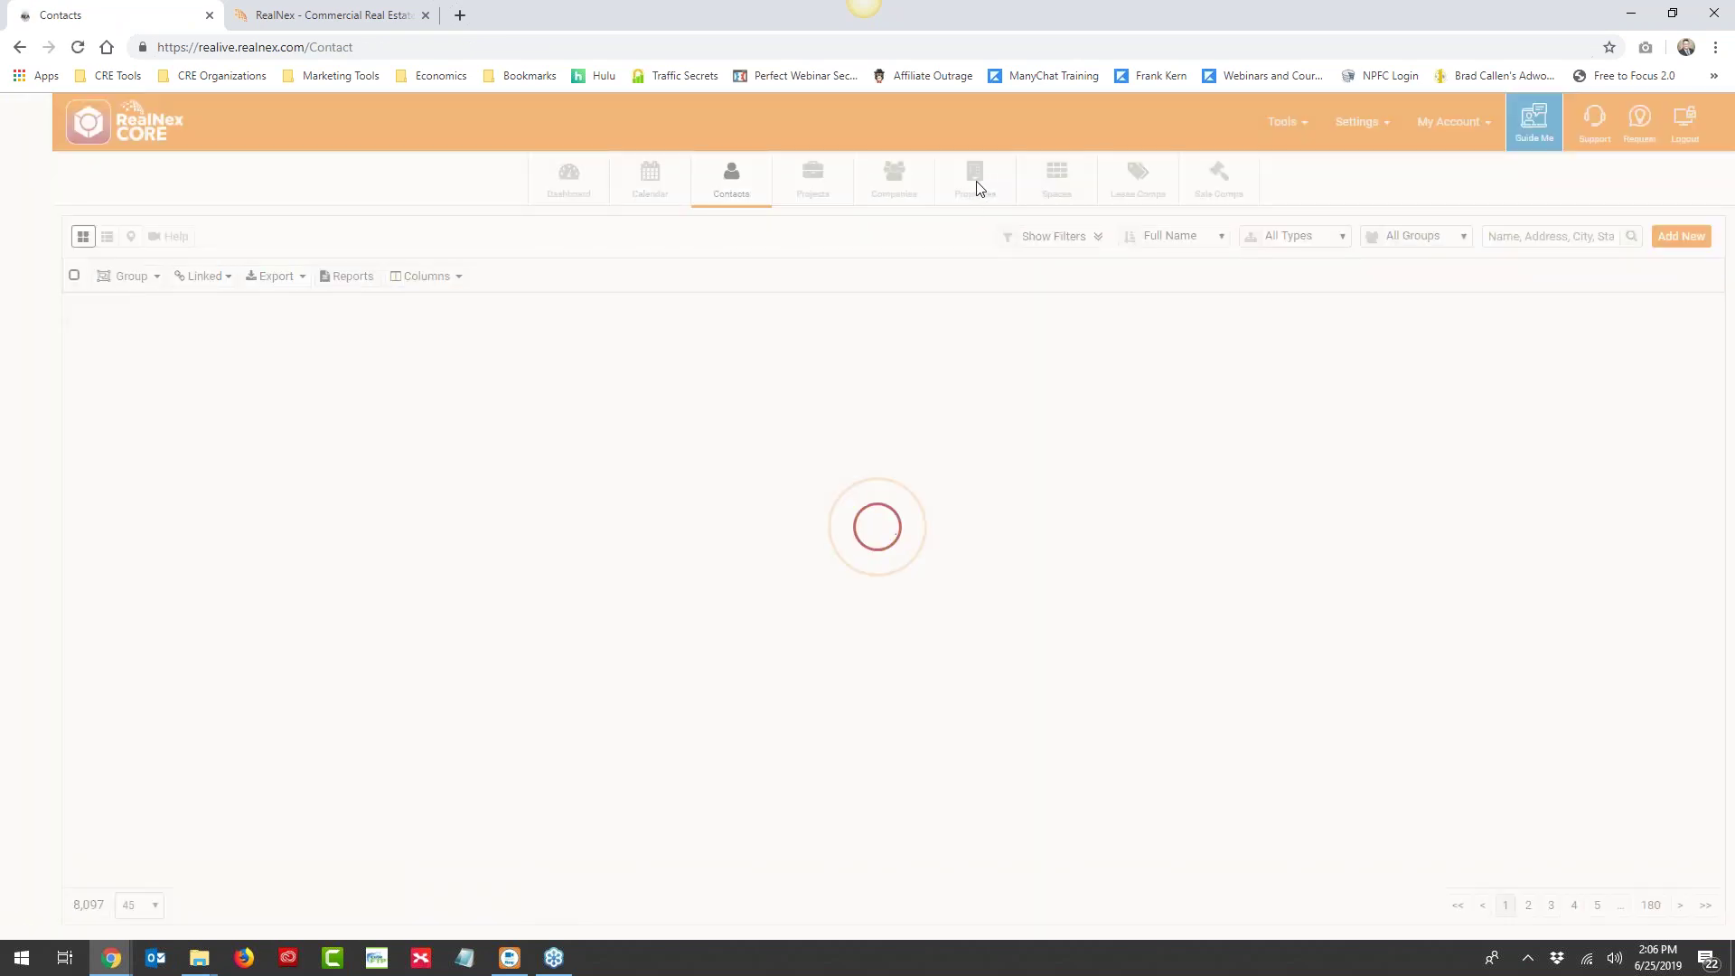
click(974, 179)
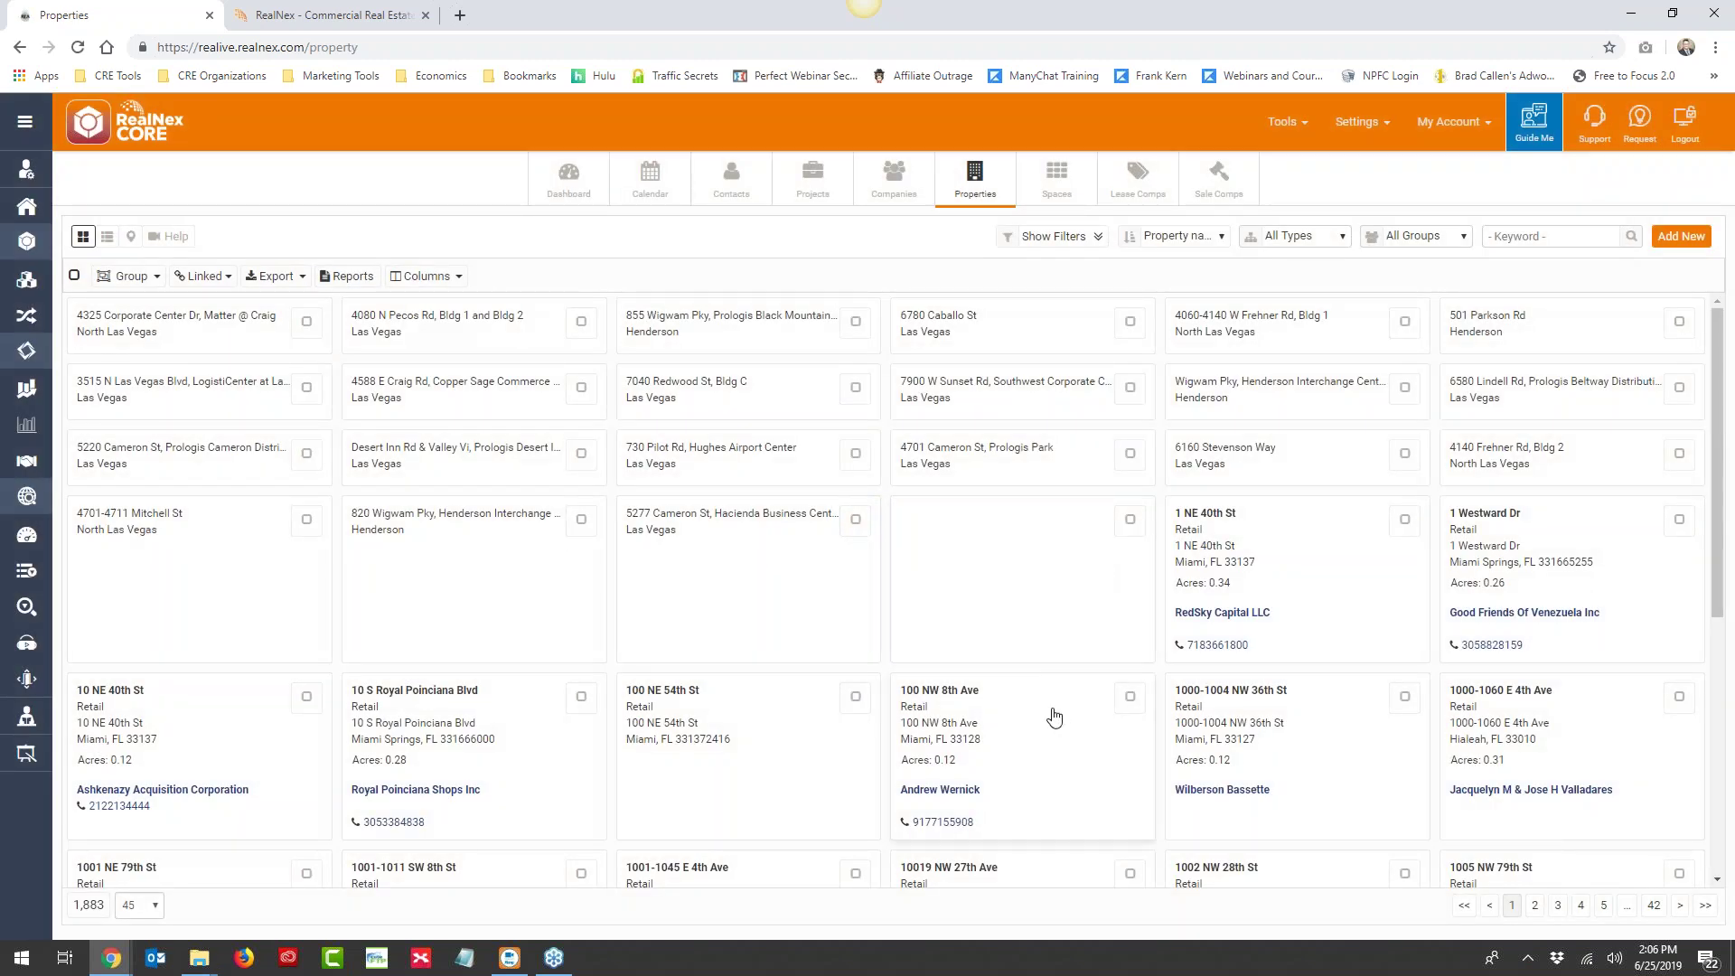
click(991, 726)
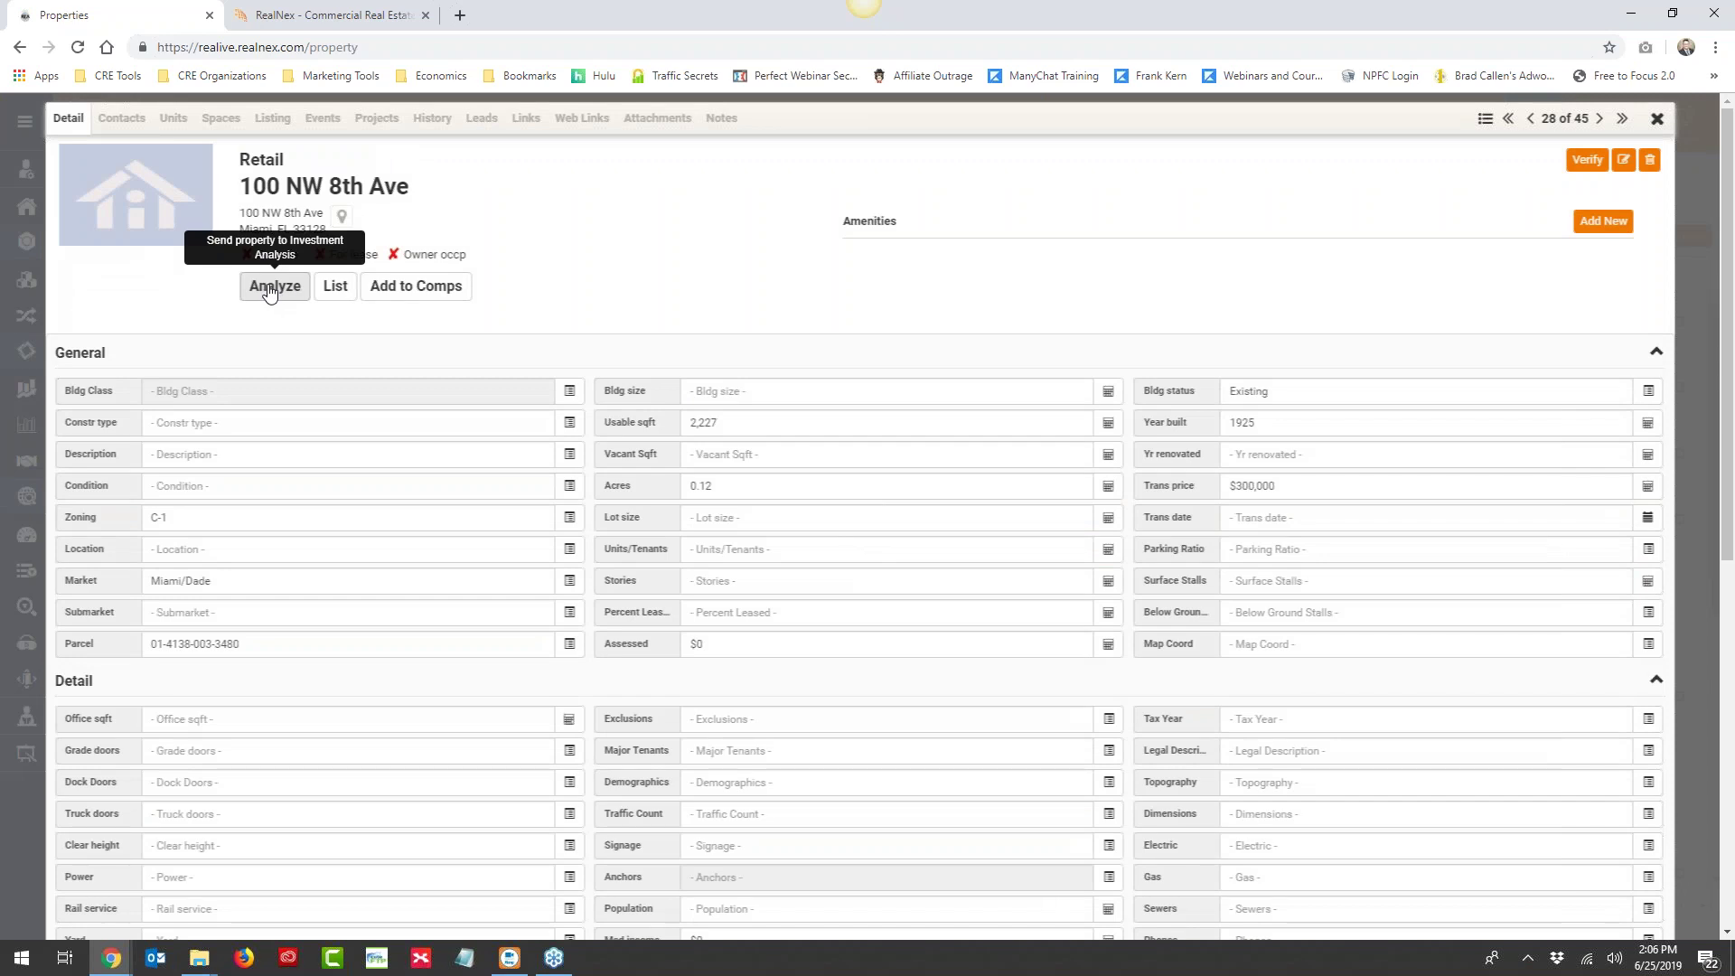
Review the property's detail fields and send it to Investment Analysis, declining the update with RealNex CRM data
scroll(120, 287, down, 2)
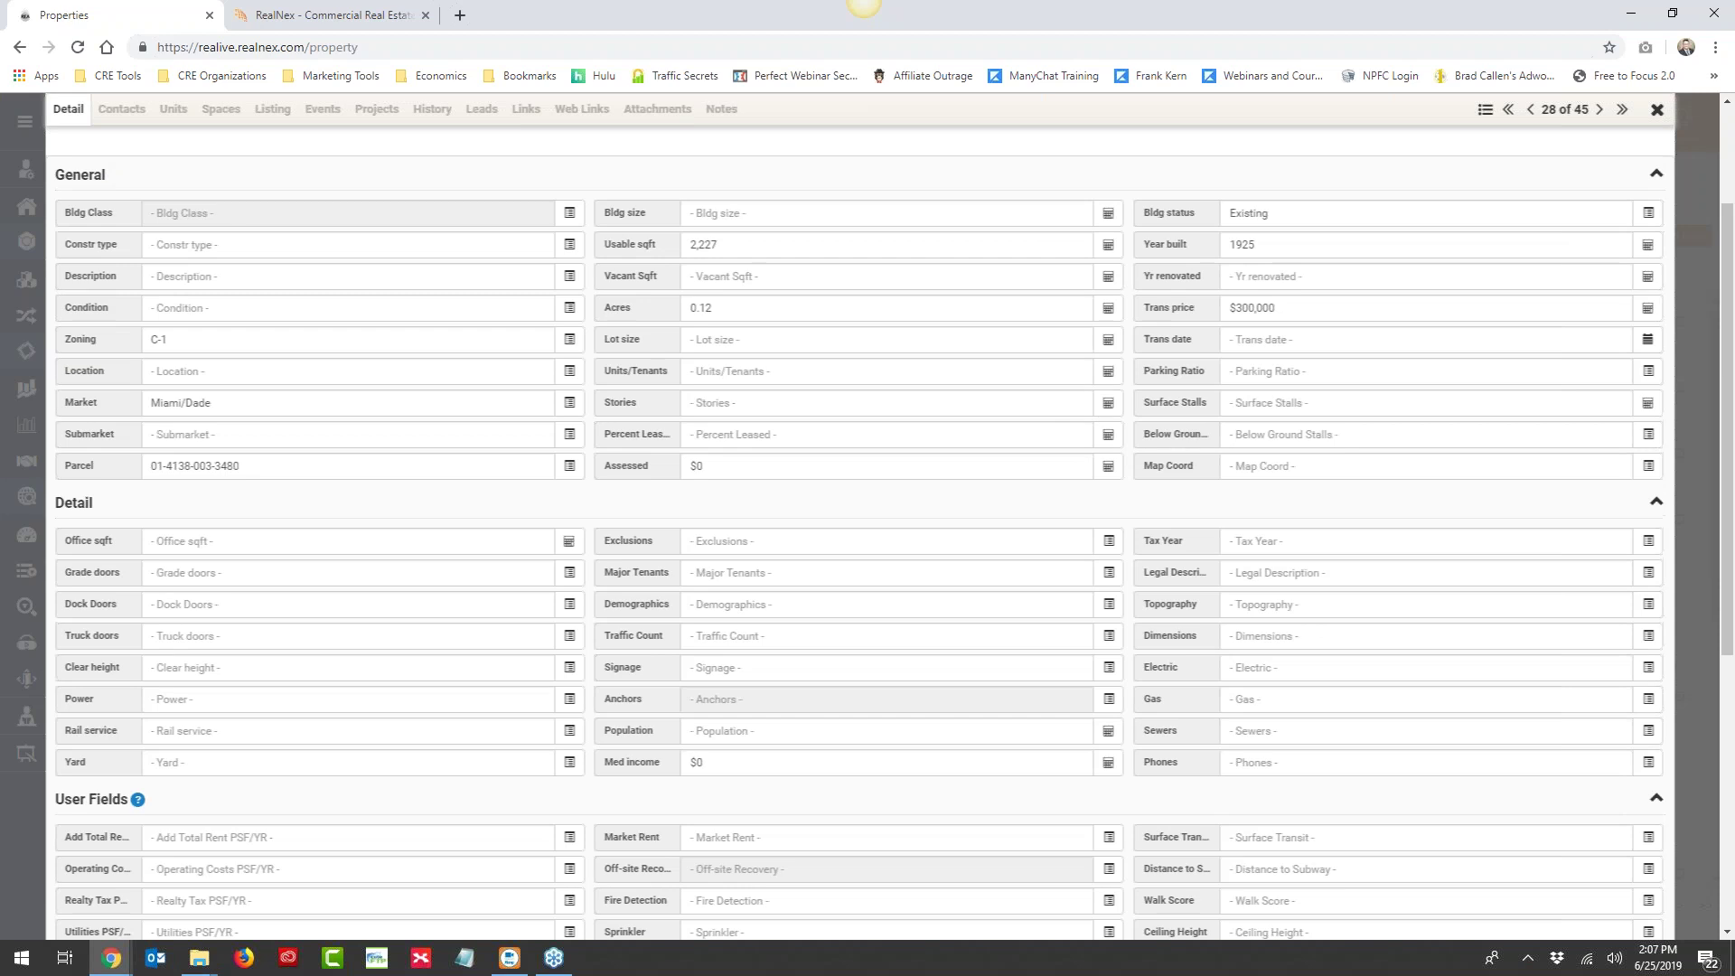
scroll(614, 679, up, 2)
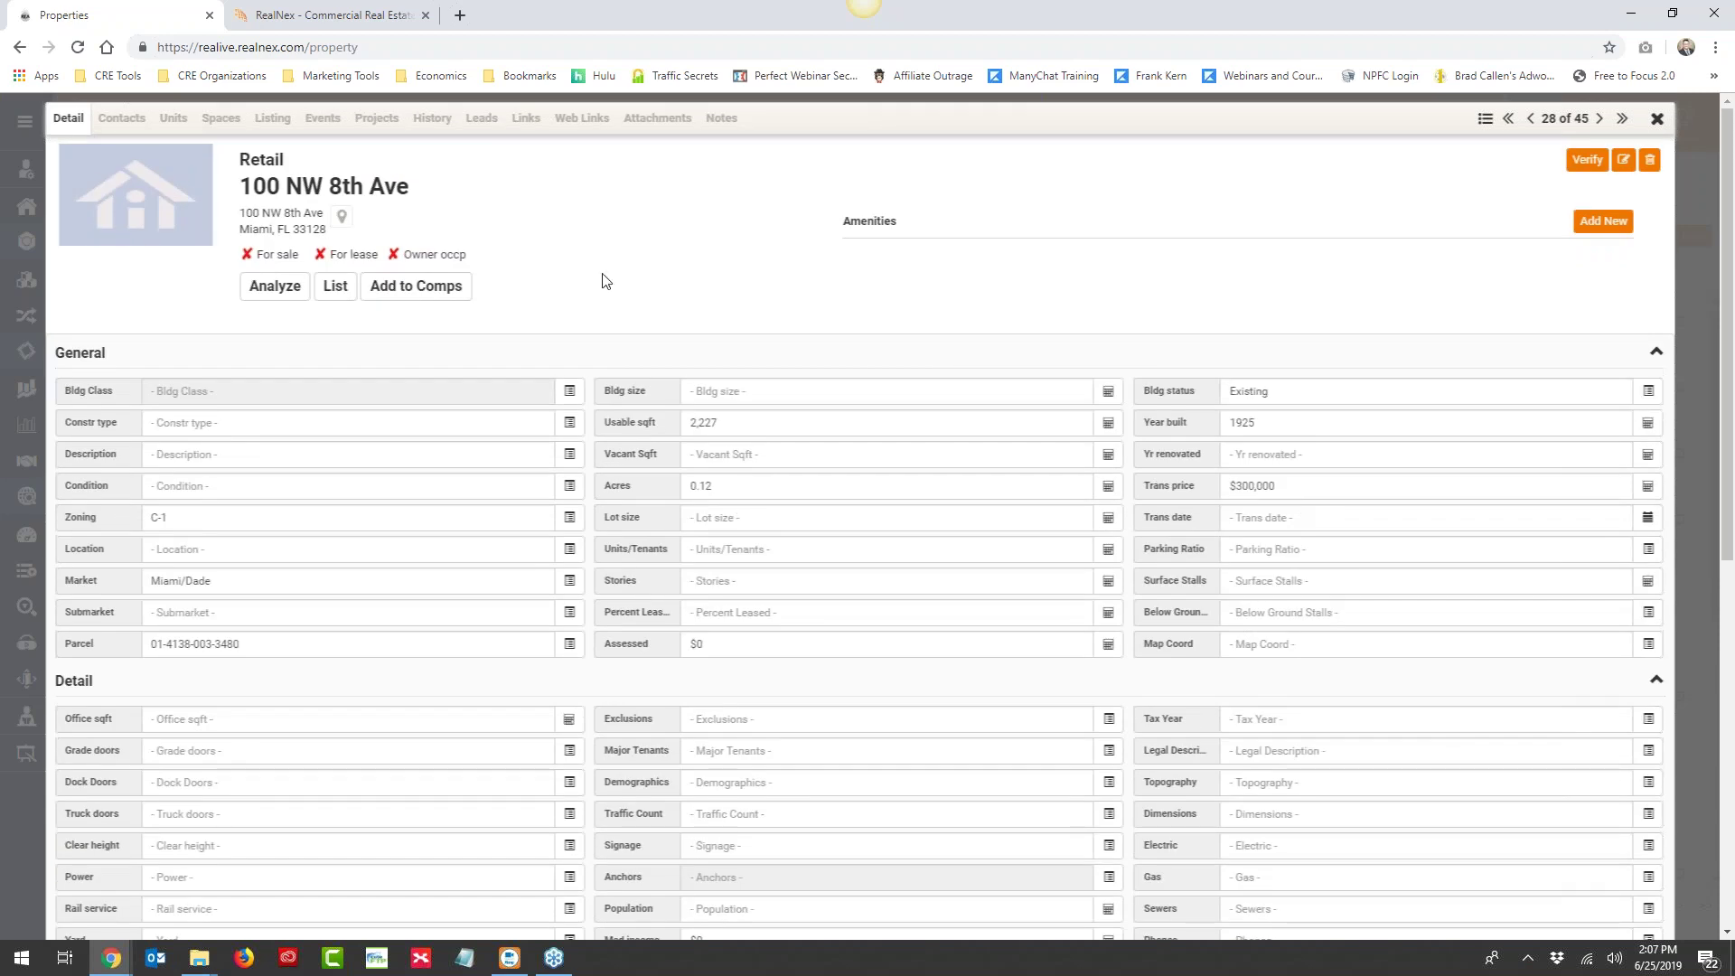
click(266, 289)
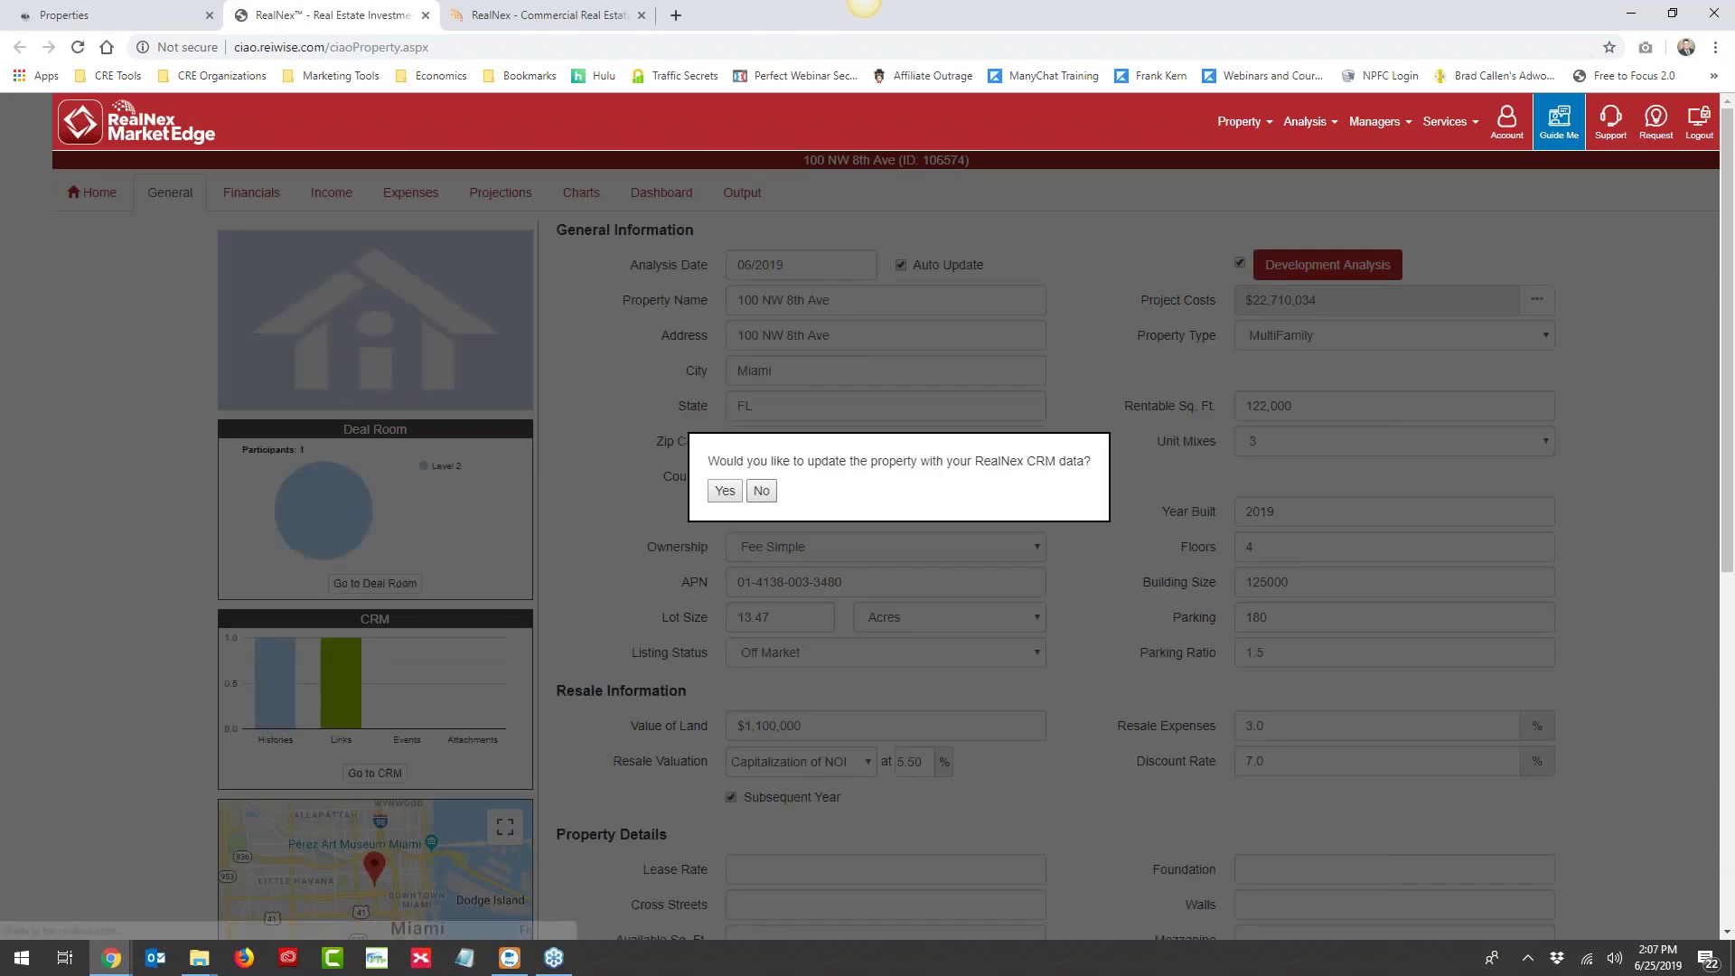
click(762, 491)
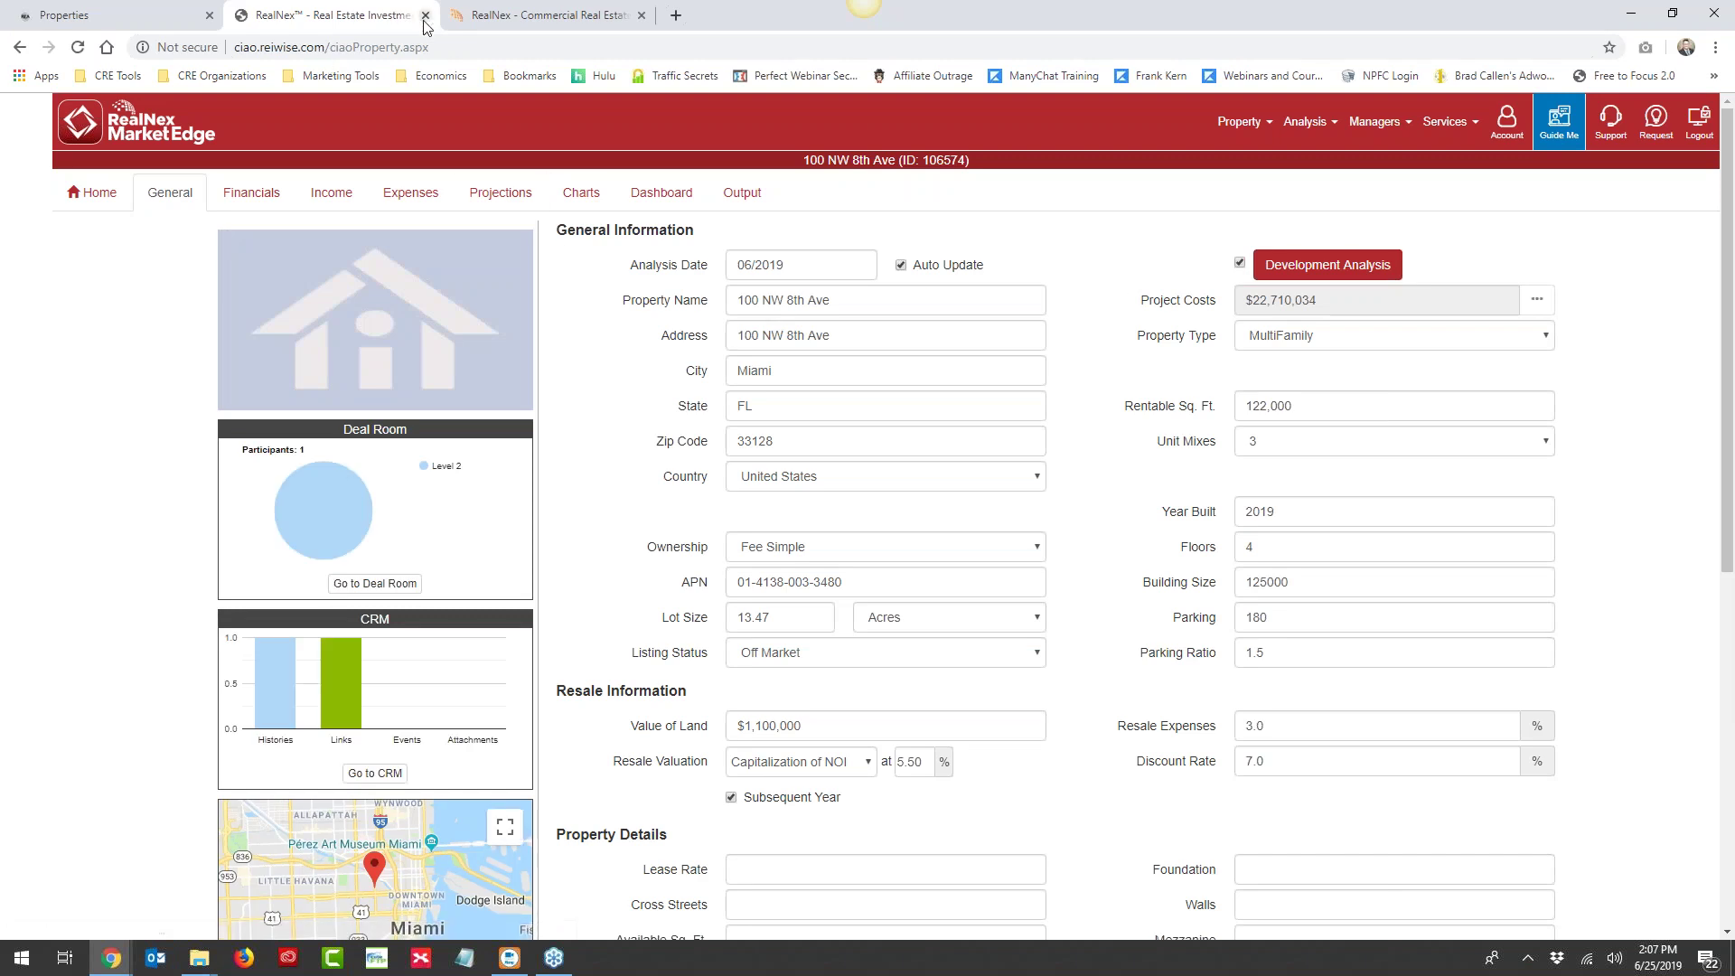
Close the analysis page and the CRM property record, and return to the MarketEdge property dashboard
key(ctrl+w)
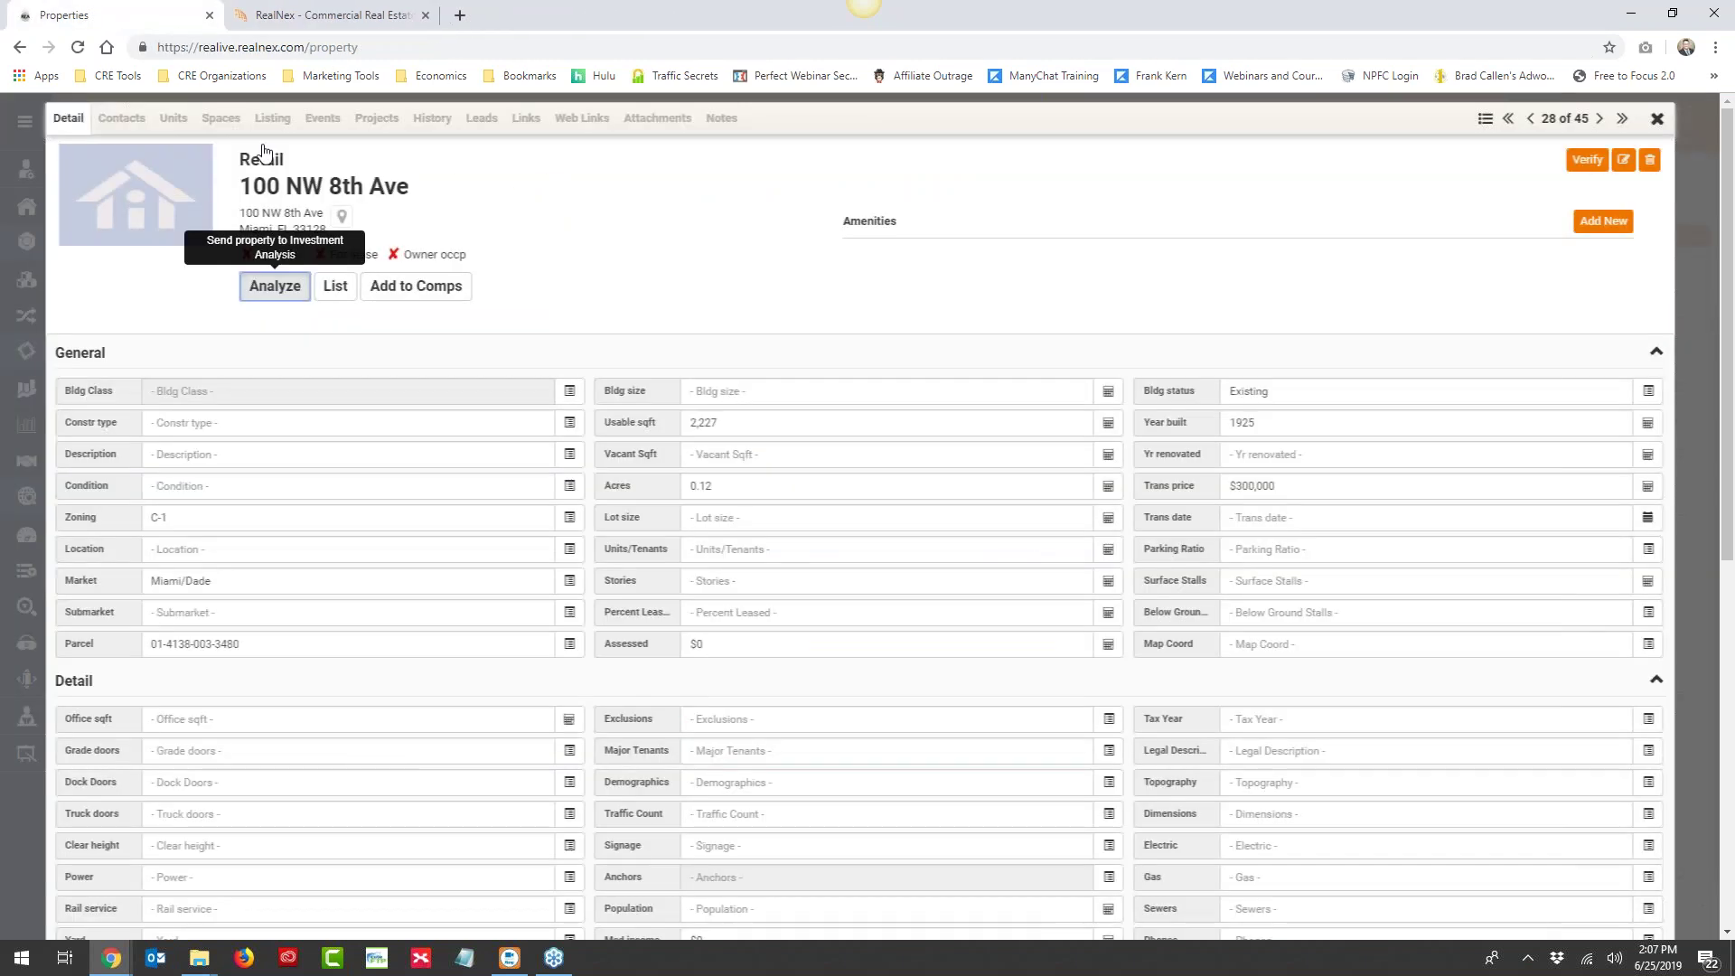
click(1657, 118)
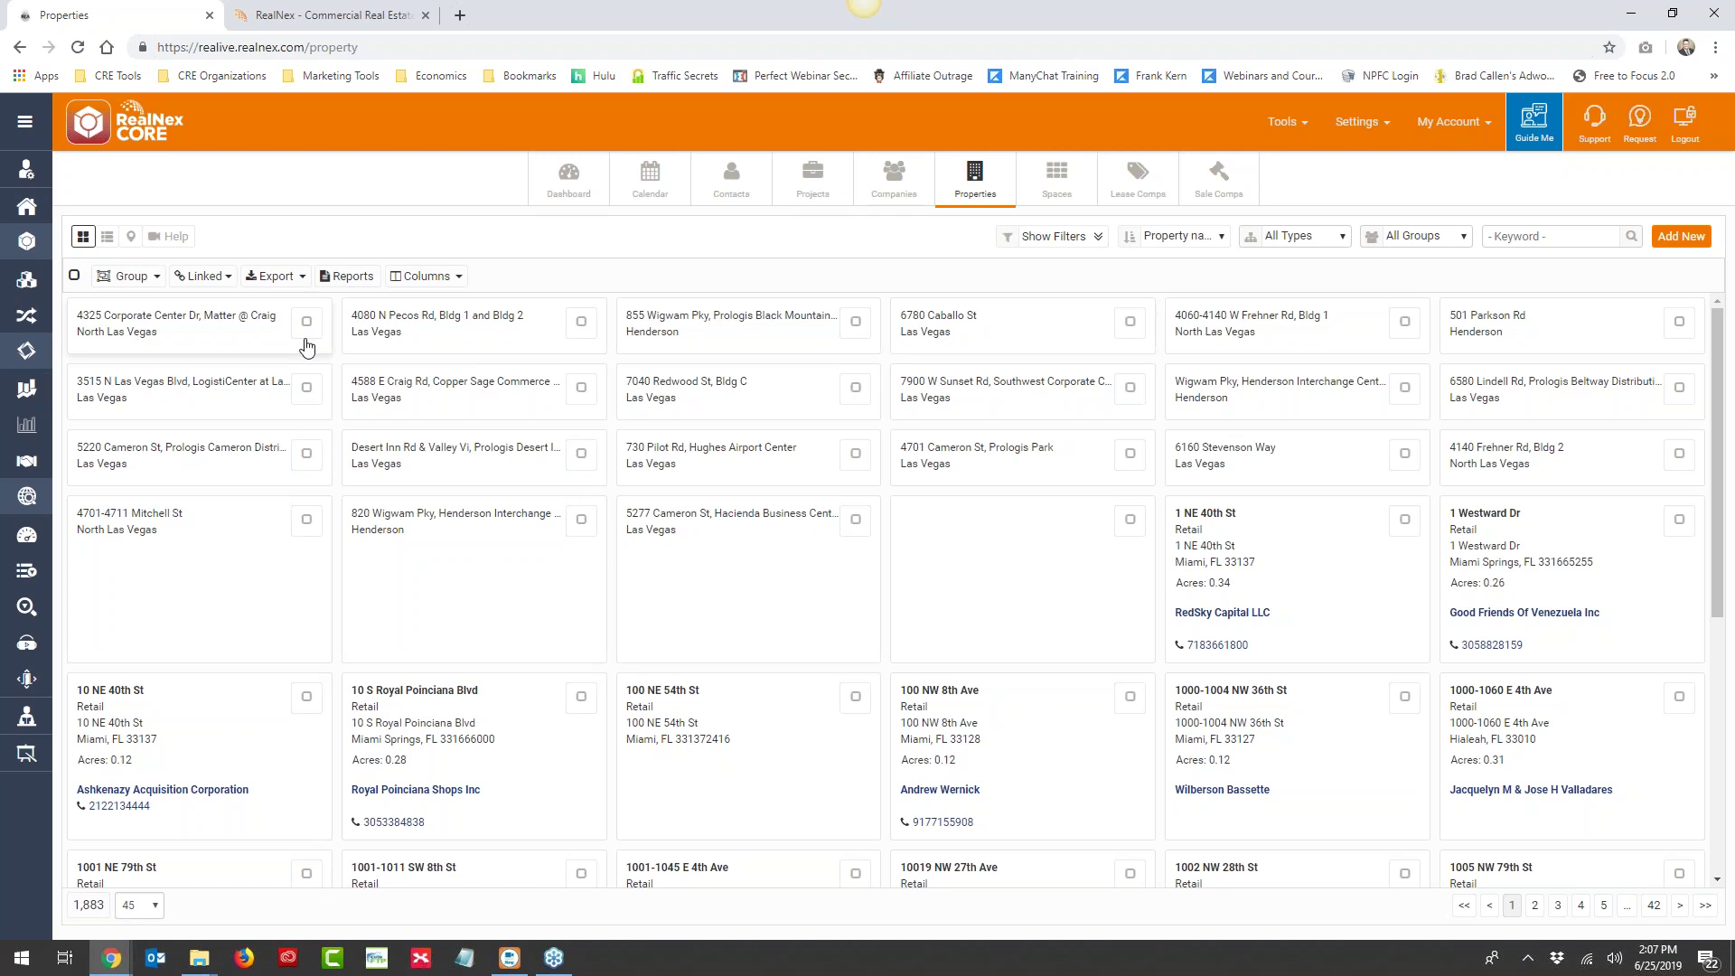
click(150, 326)
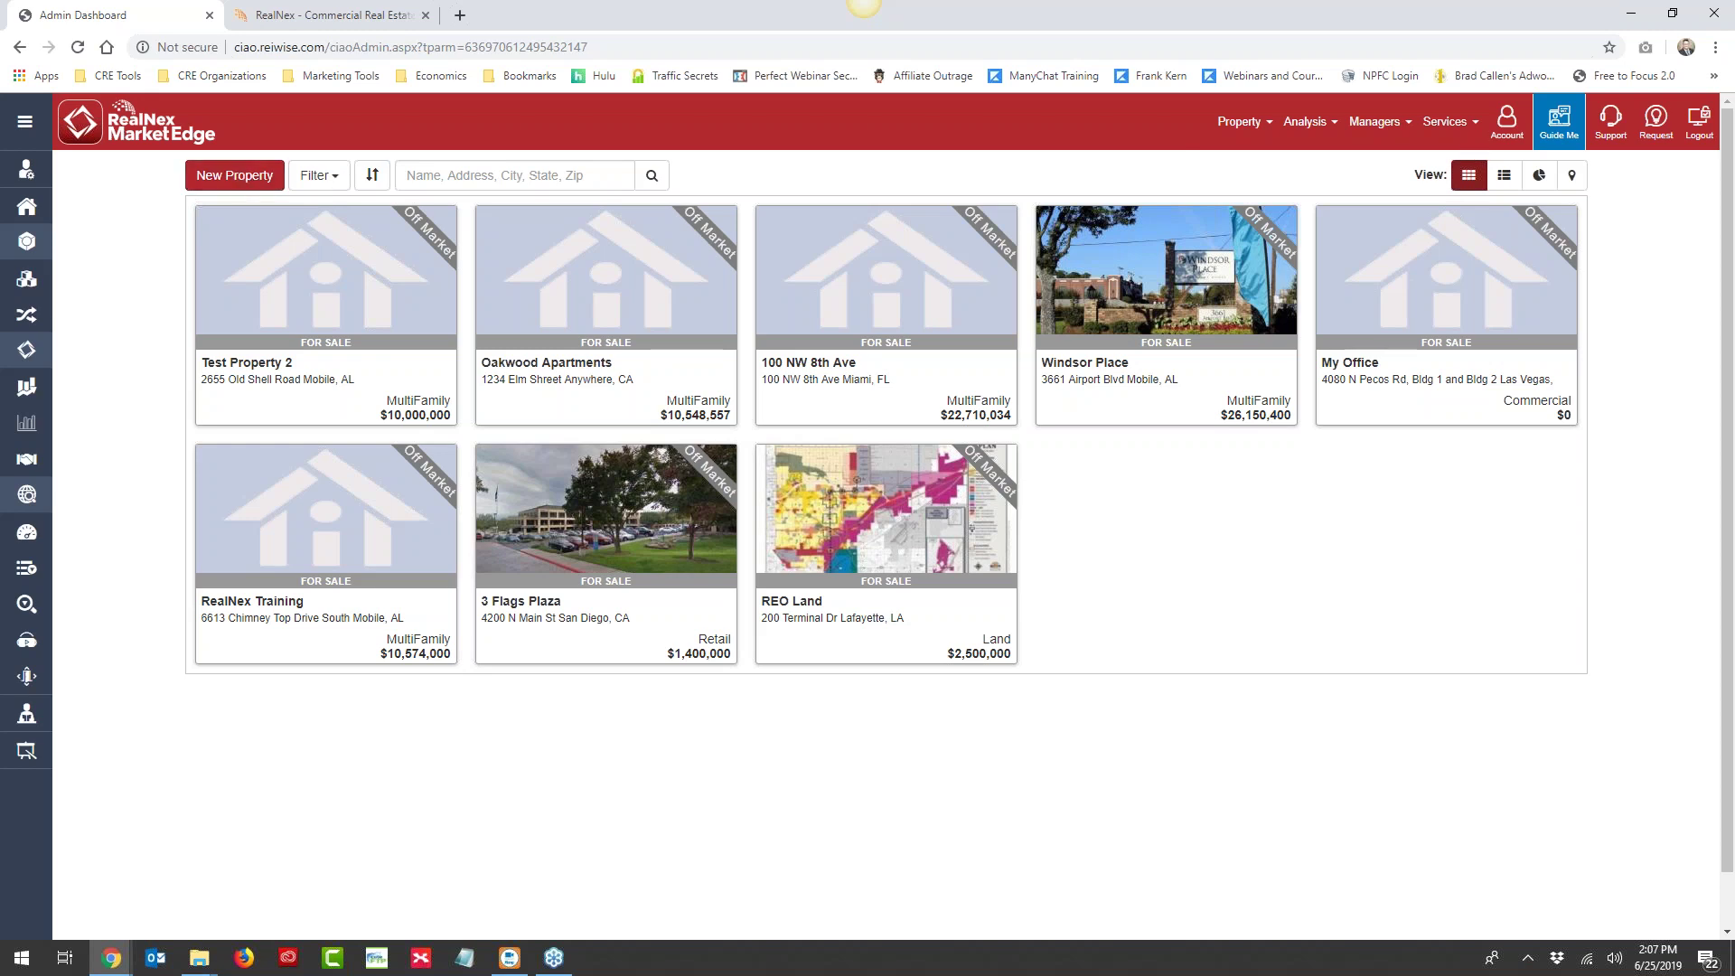
Look through the Multi Family guides in the Guide Me library and close the library
click(1558, 124)
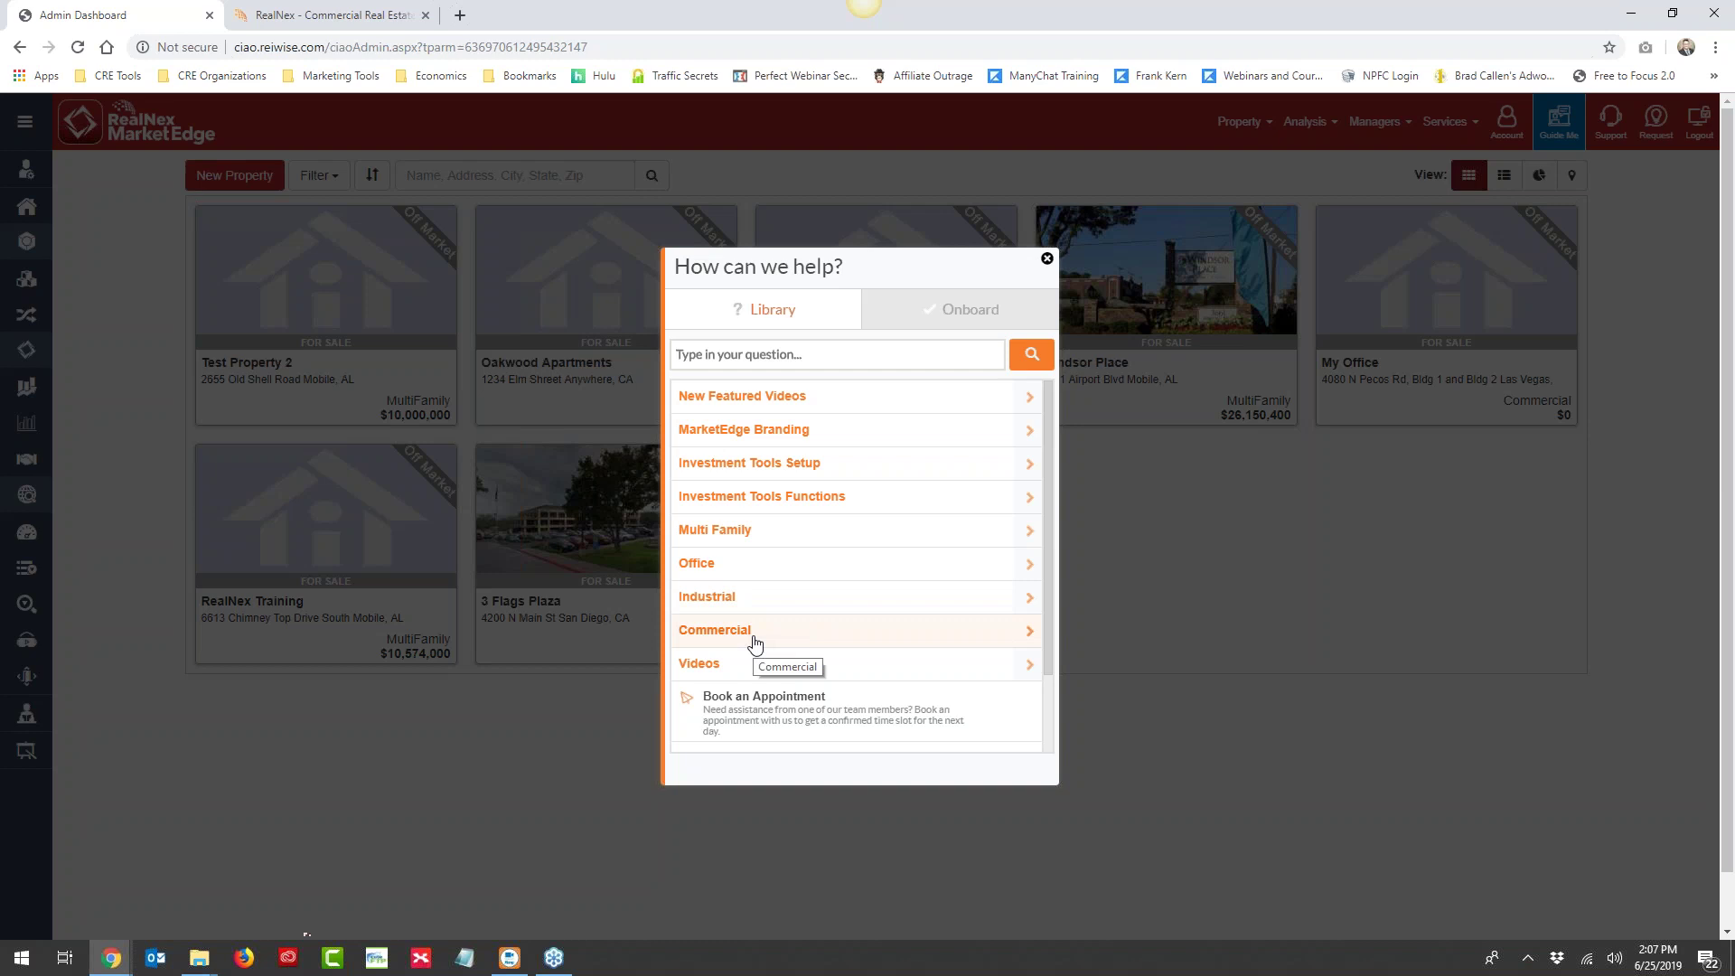
click(742, 533)
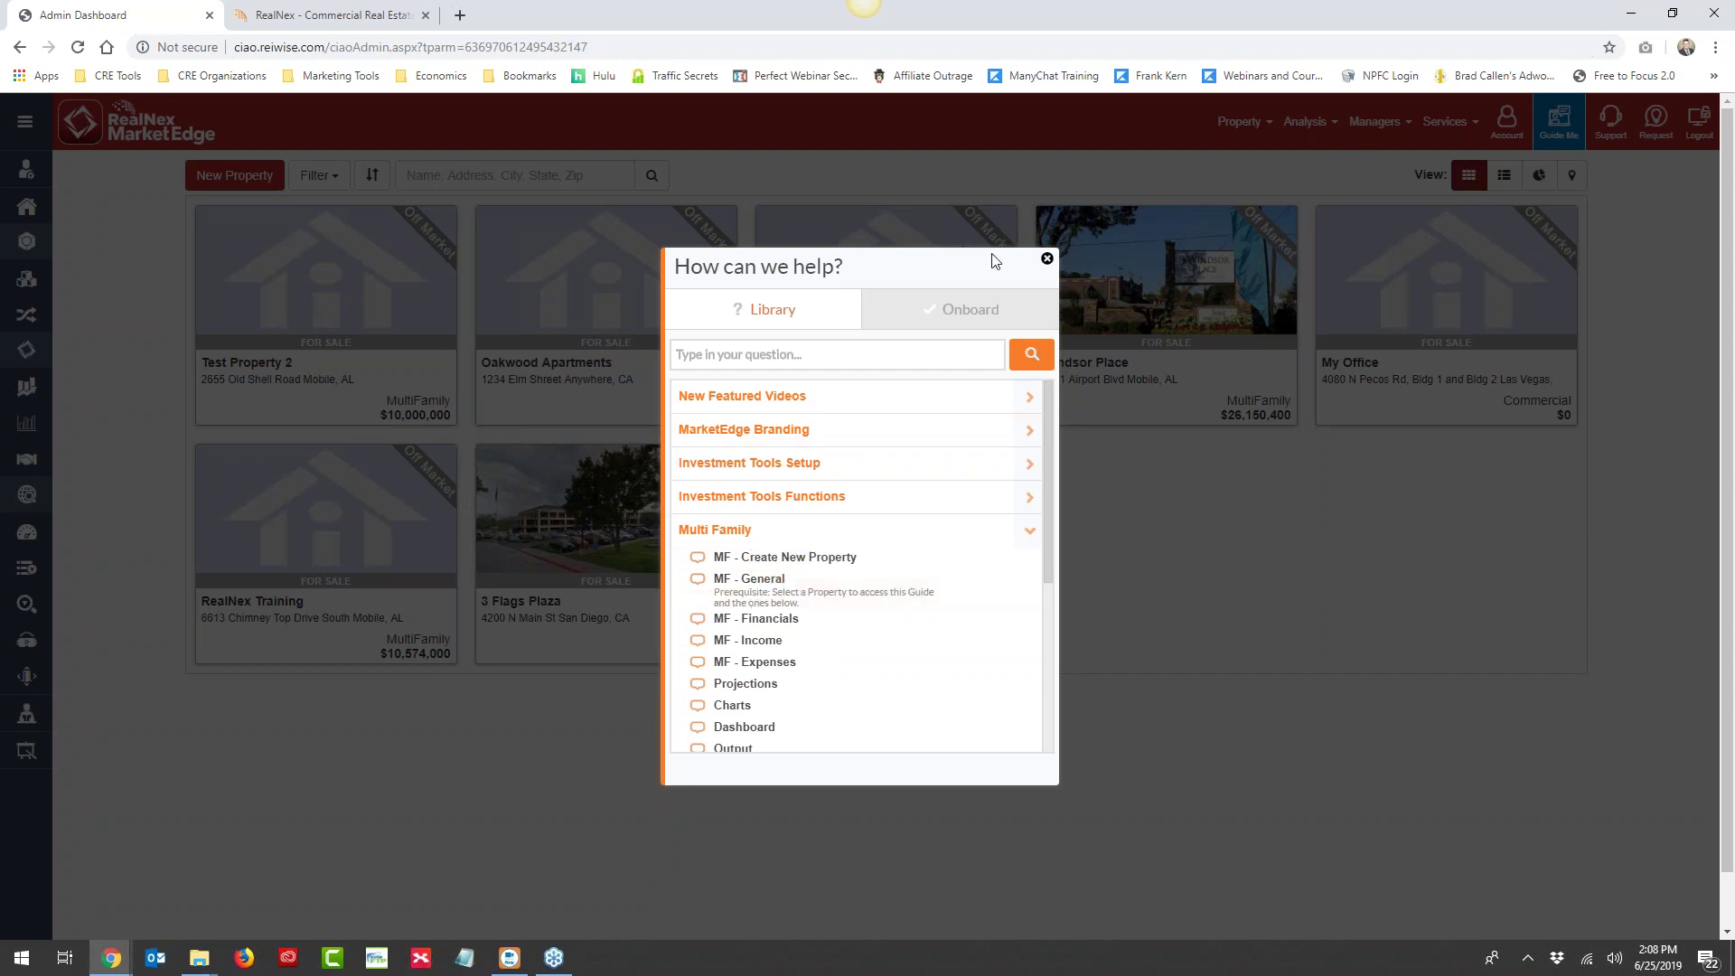
click(1047, 259)
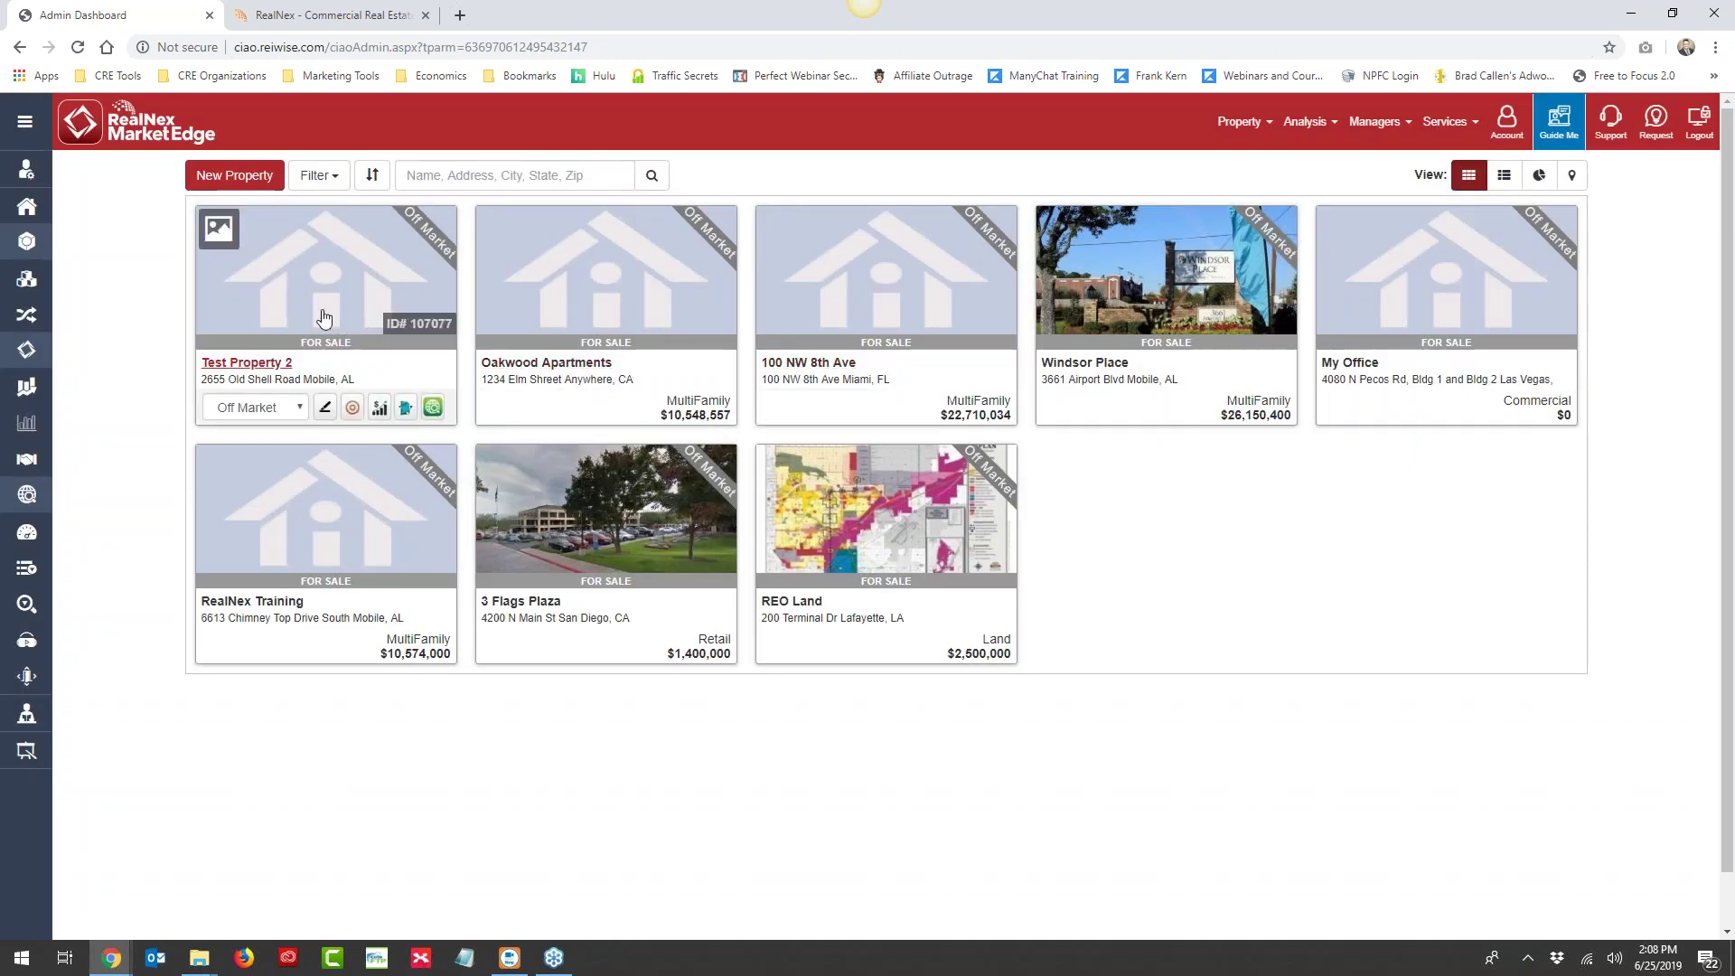
Open Test Property 2 and start the Multi Family guide MF - General
click(324, 318)
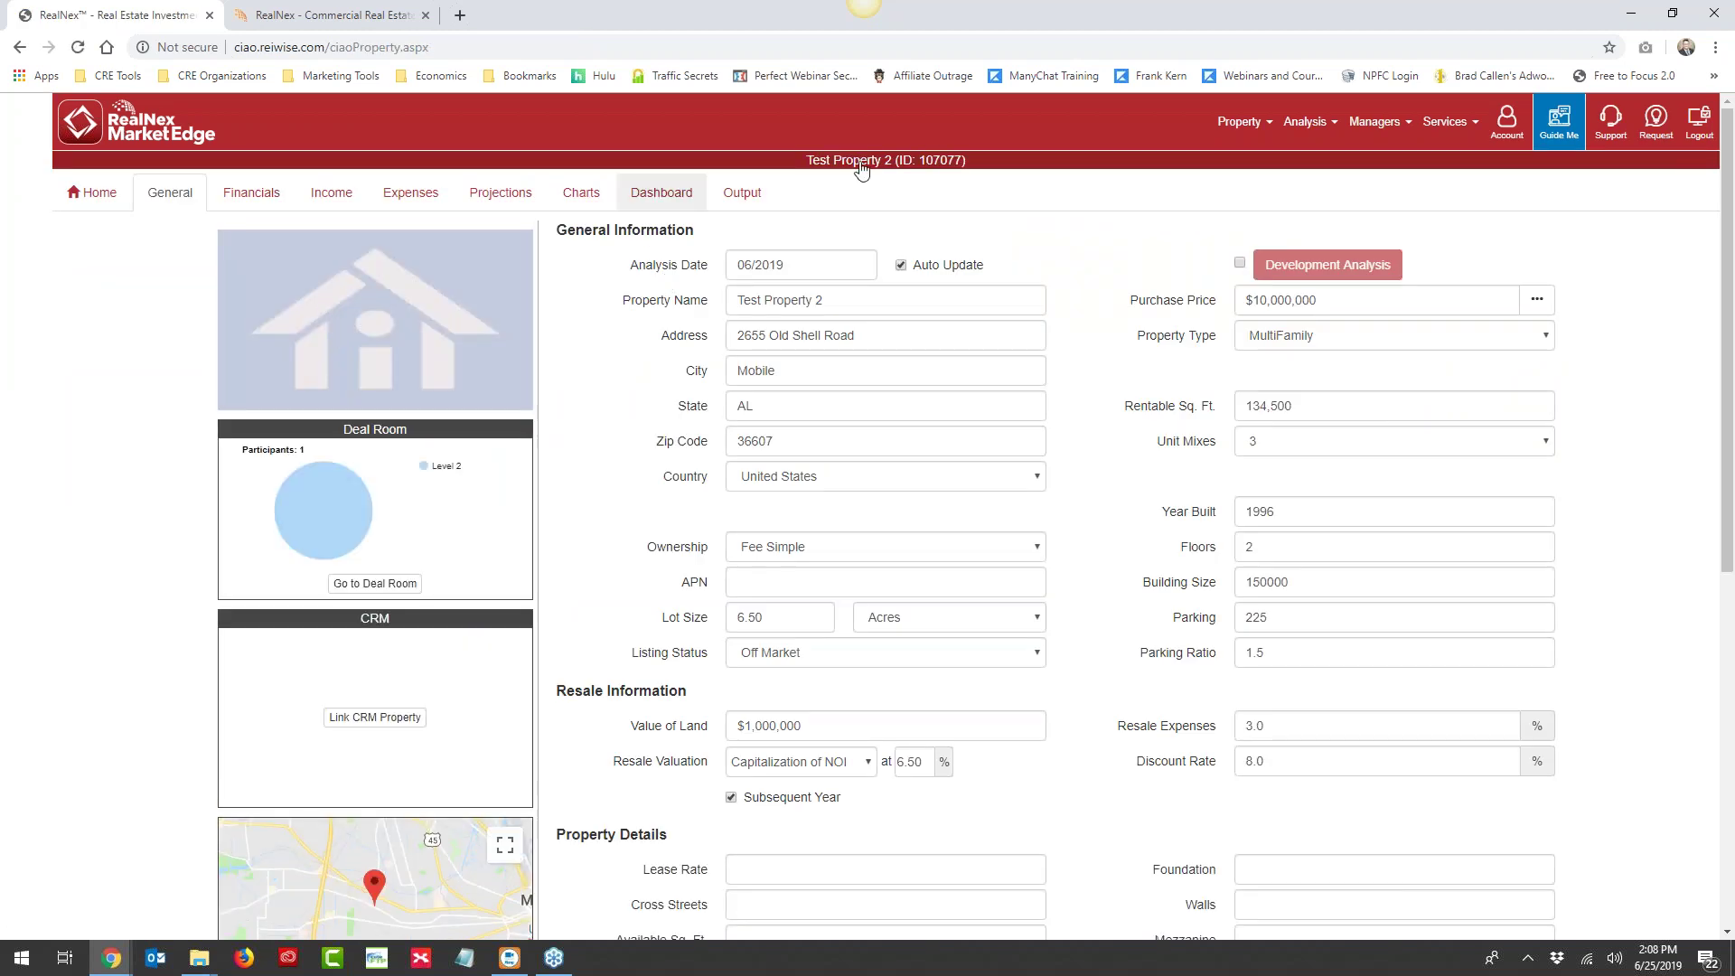
click(1559, 127)
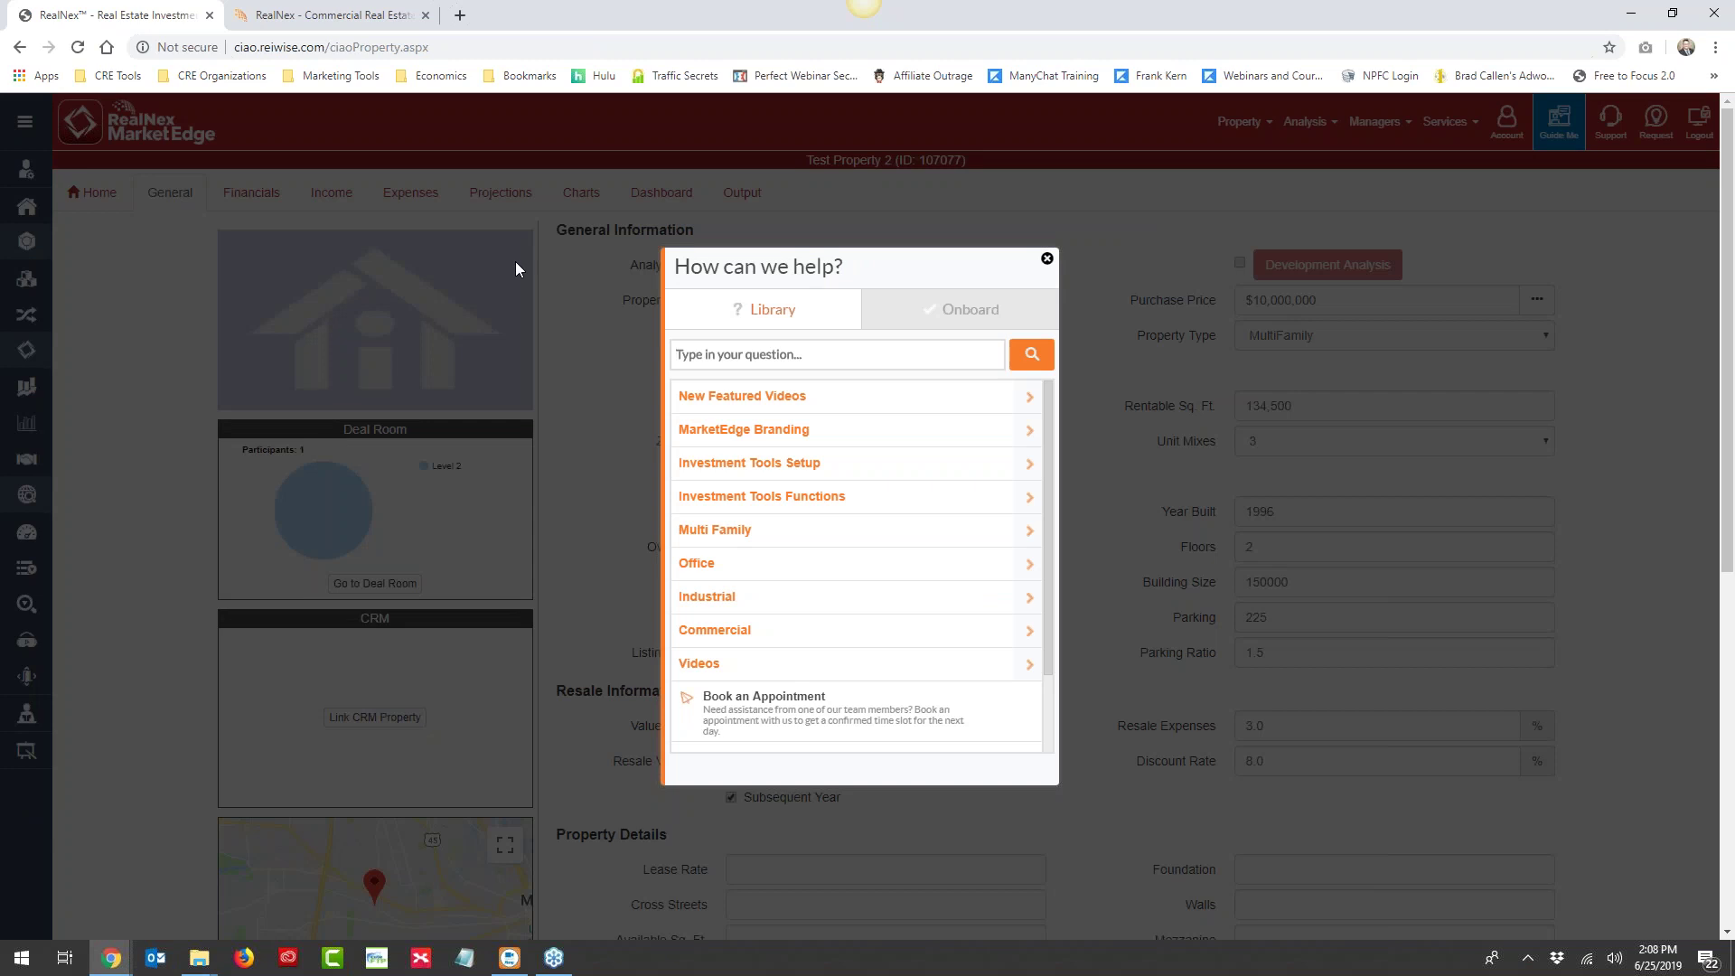
click(706, 533)
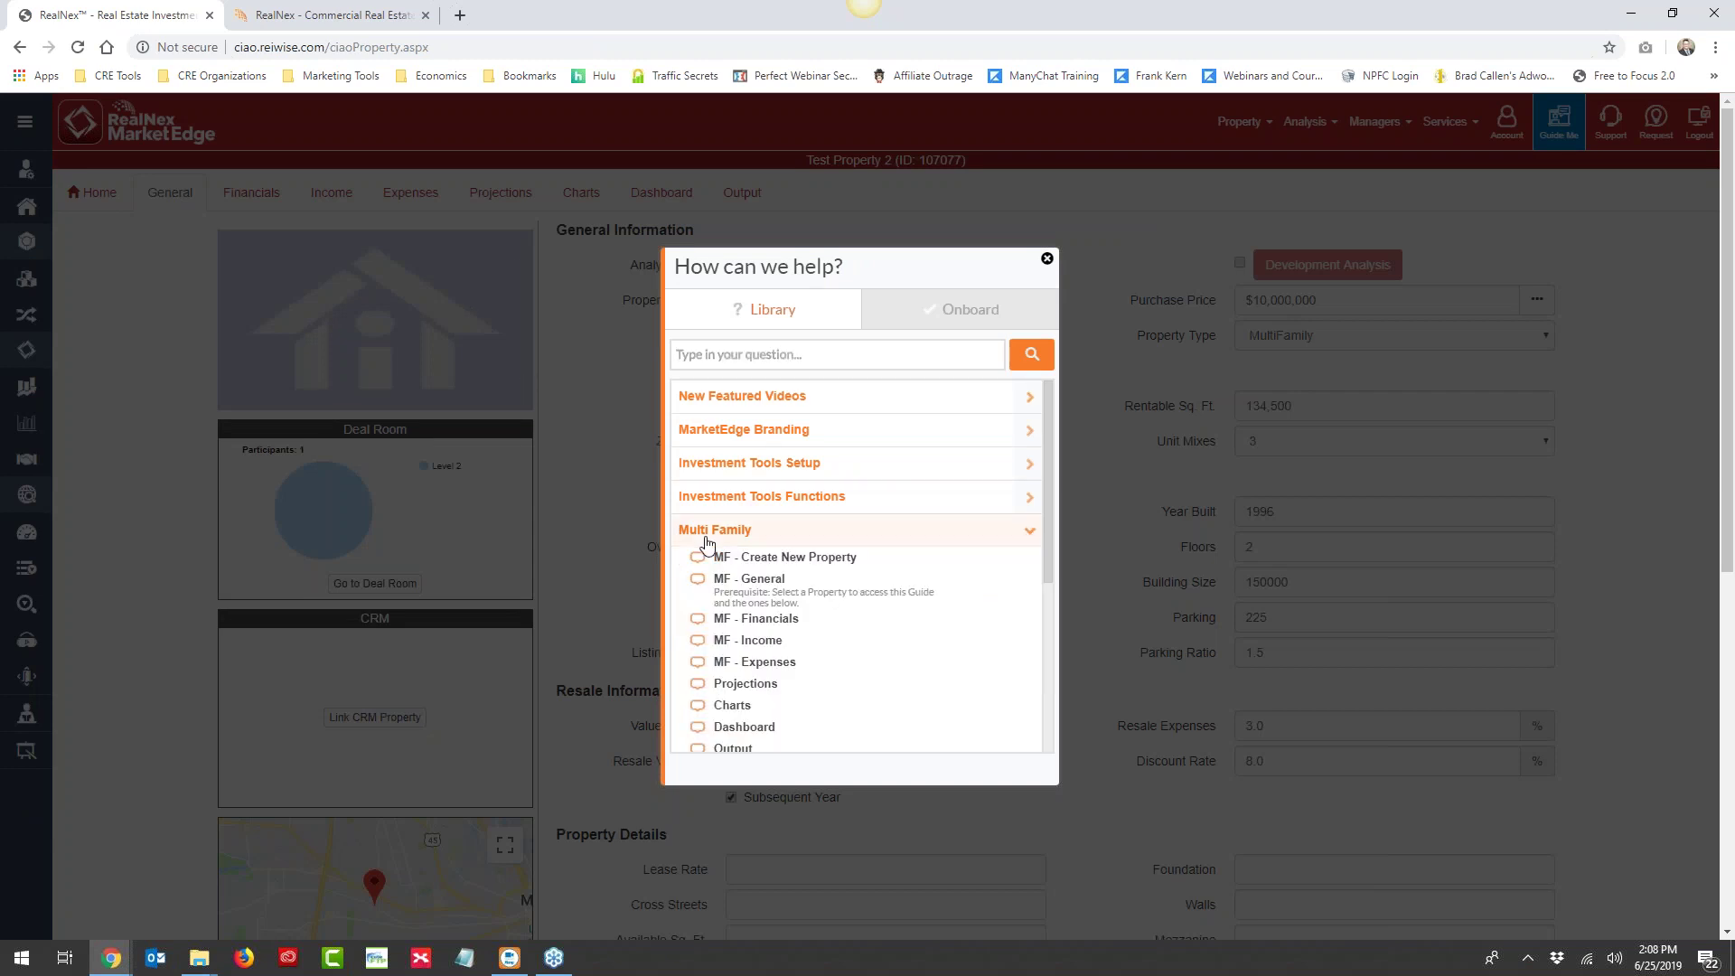
click(762, 583)
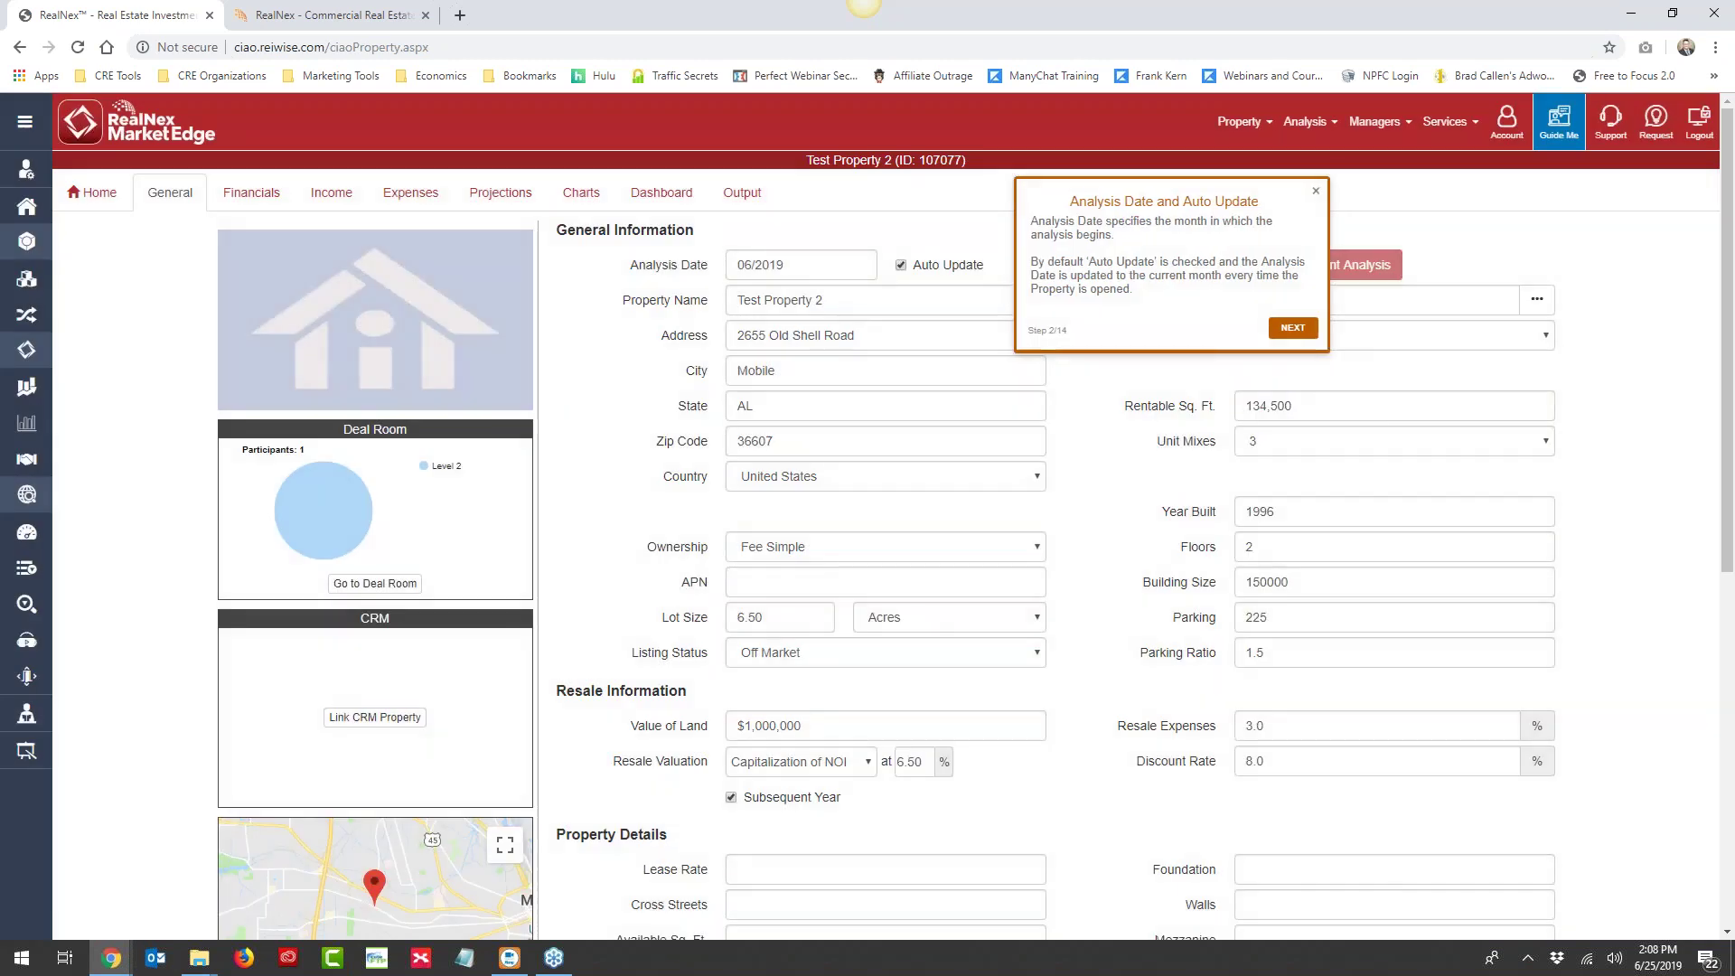
Read the guide's notes on Purchase Price, Rentable Sq. Ft., Unit Mixes and Property Information
click(1273, 328)
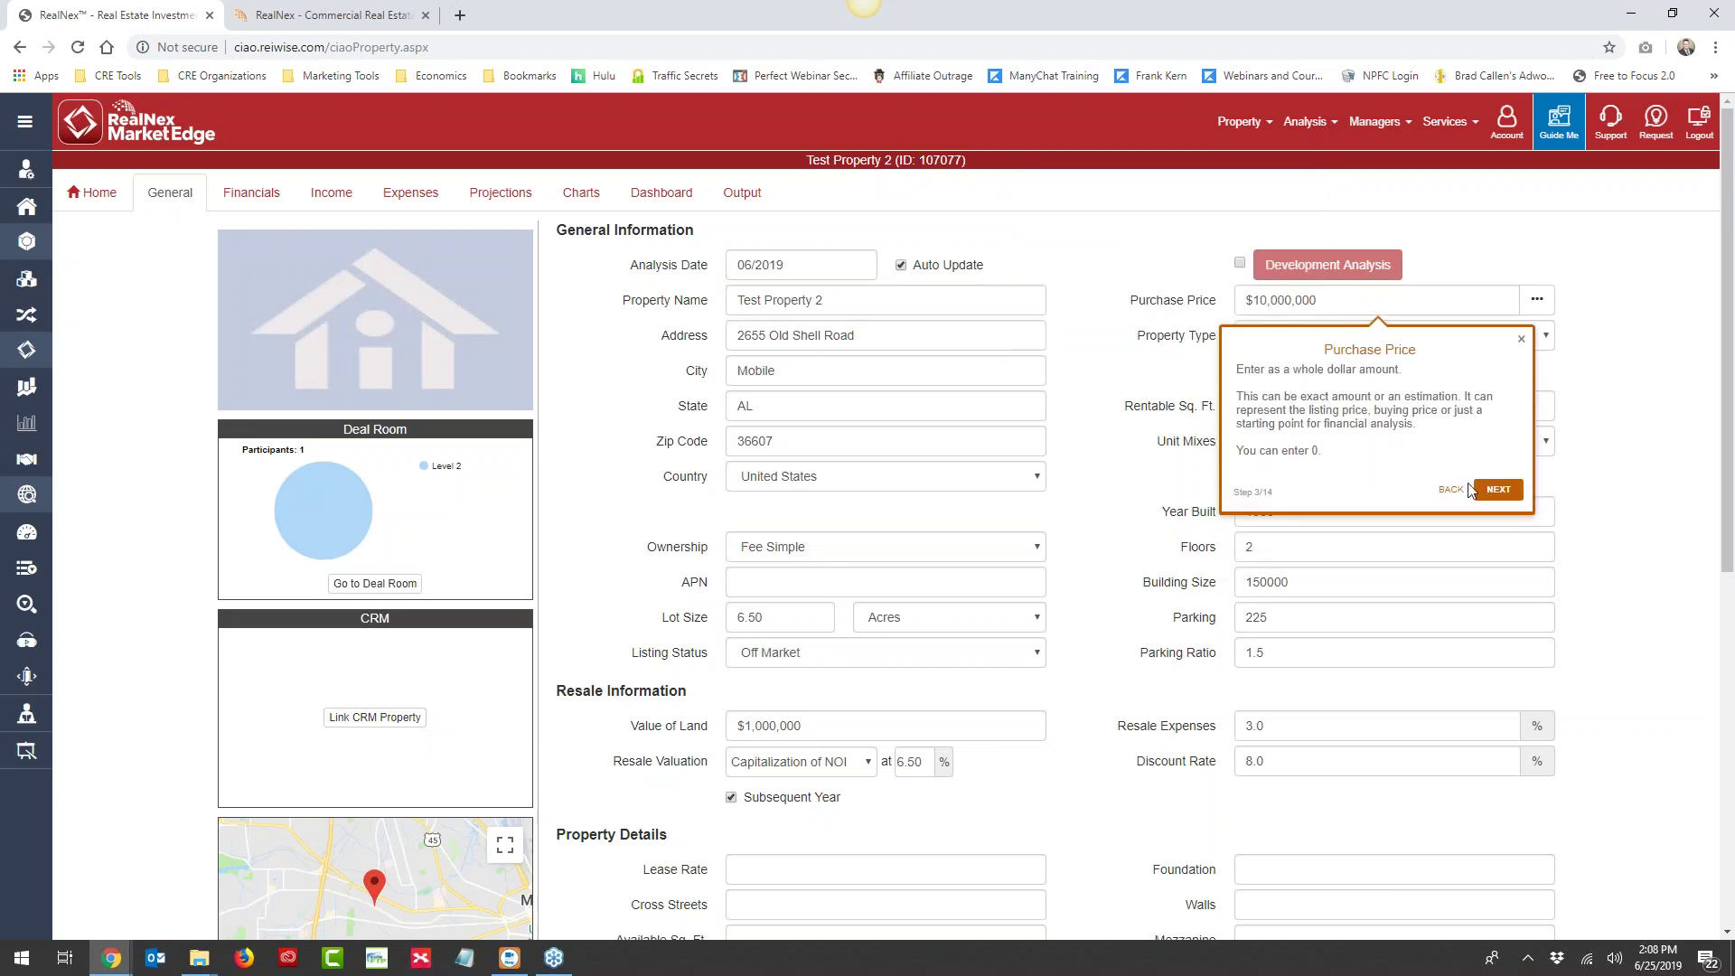
click(1497, 491)
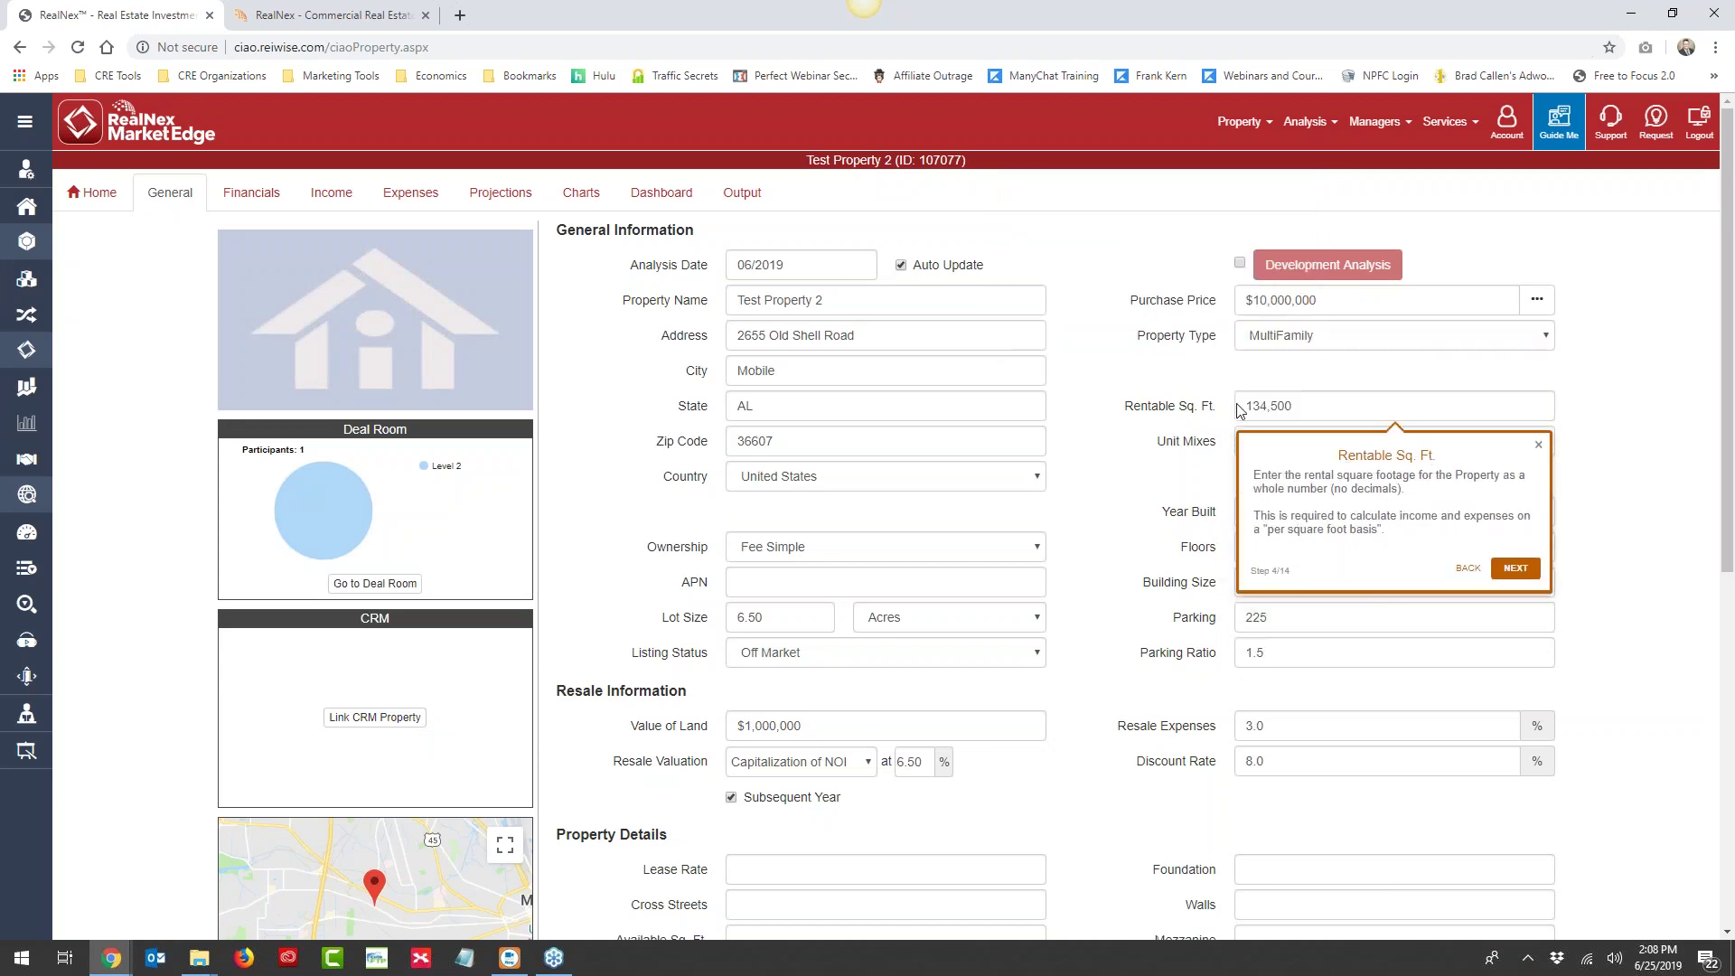
click(1514, 570)
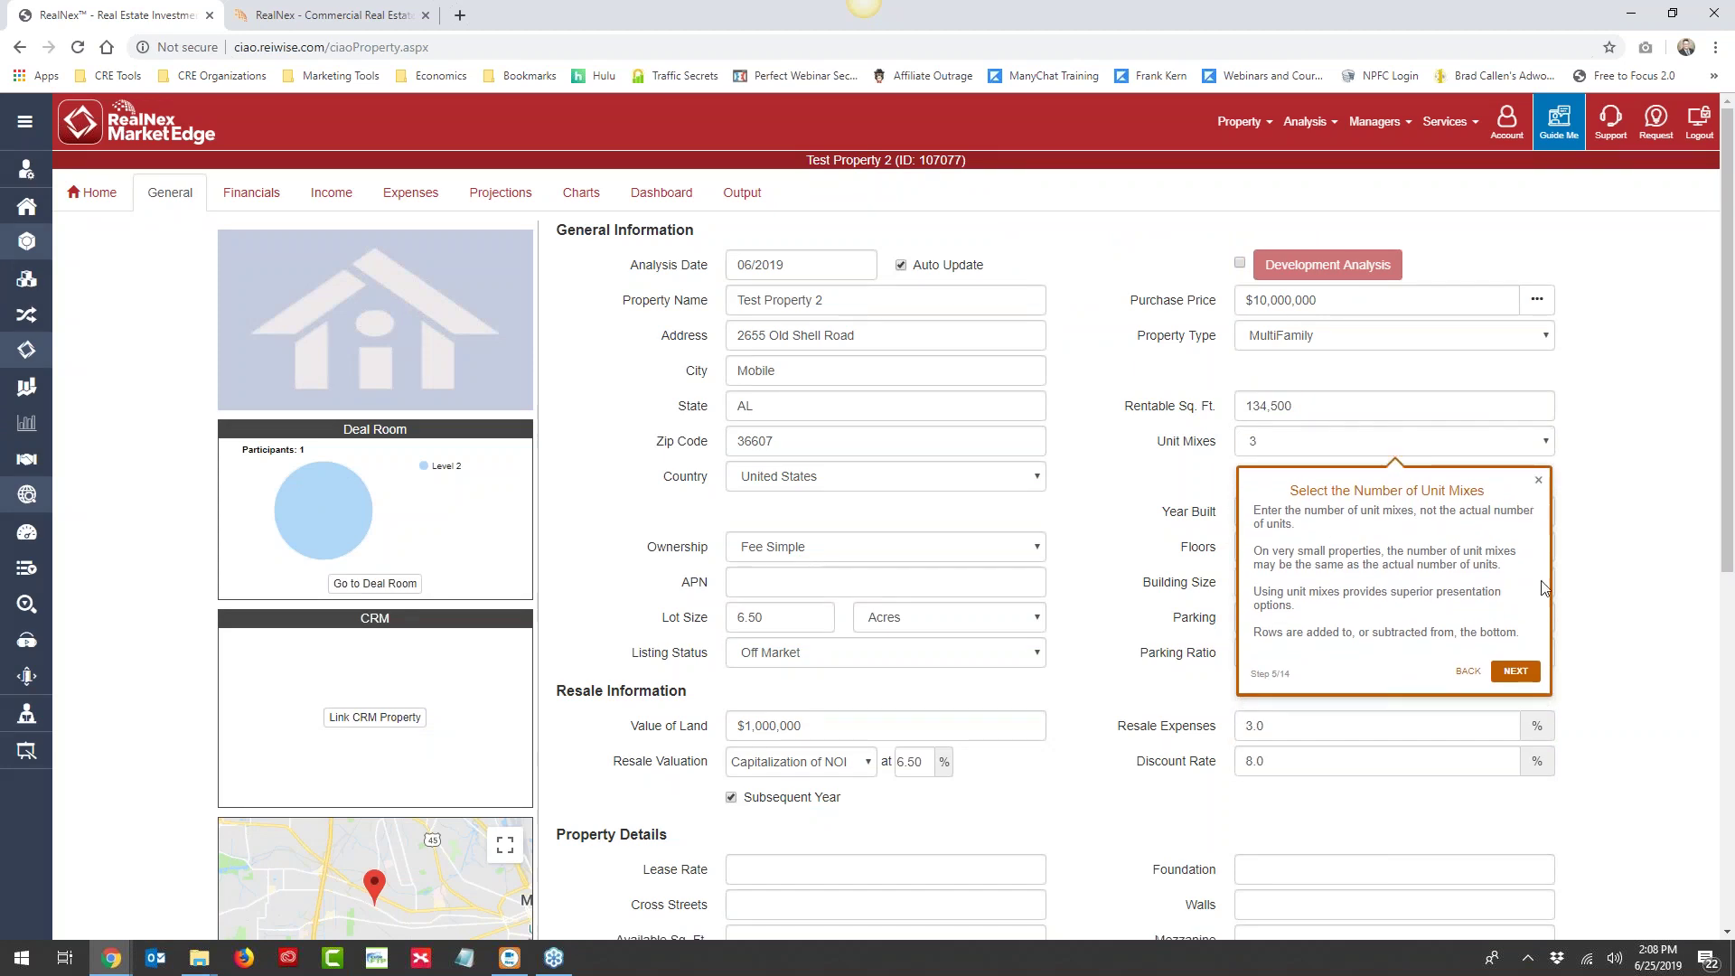
click(1516, 672)
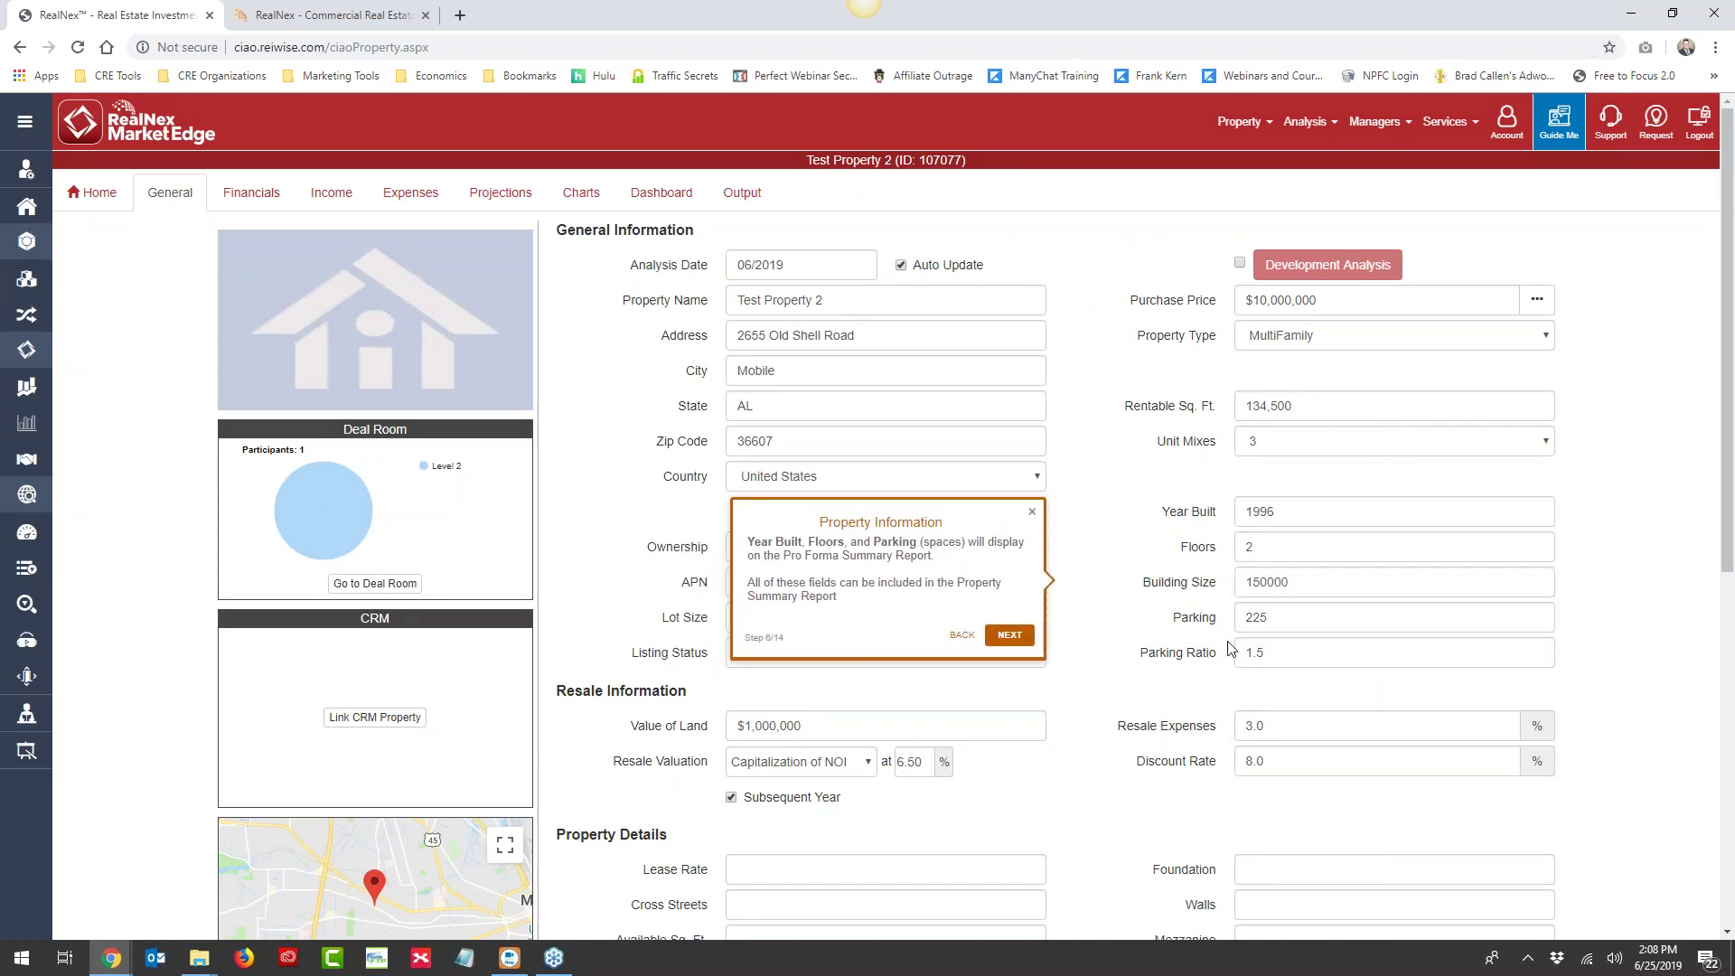
click(1009, 639)
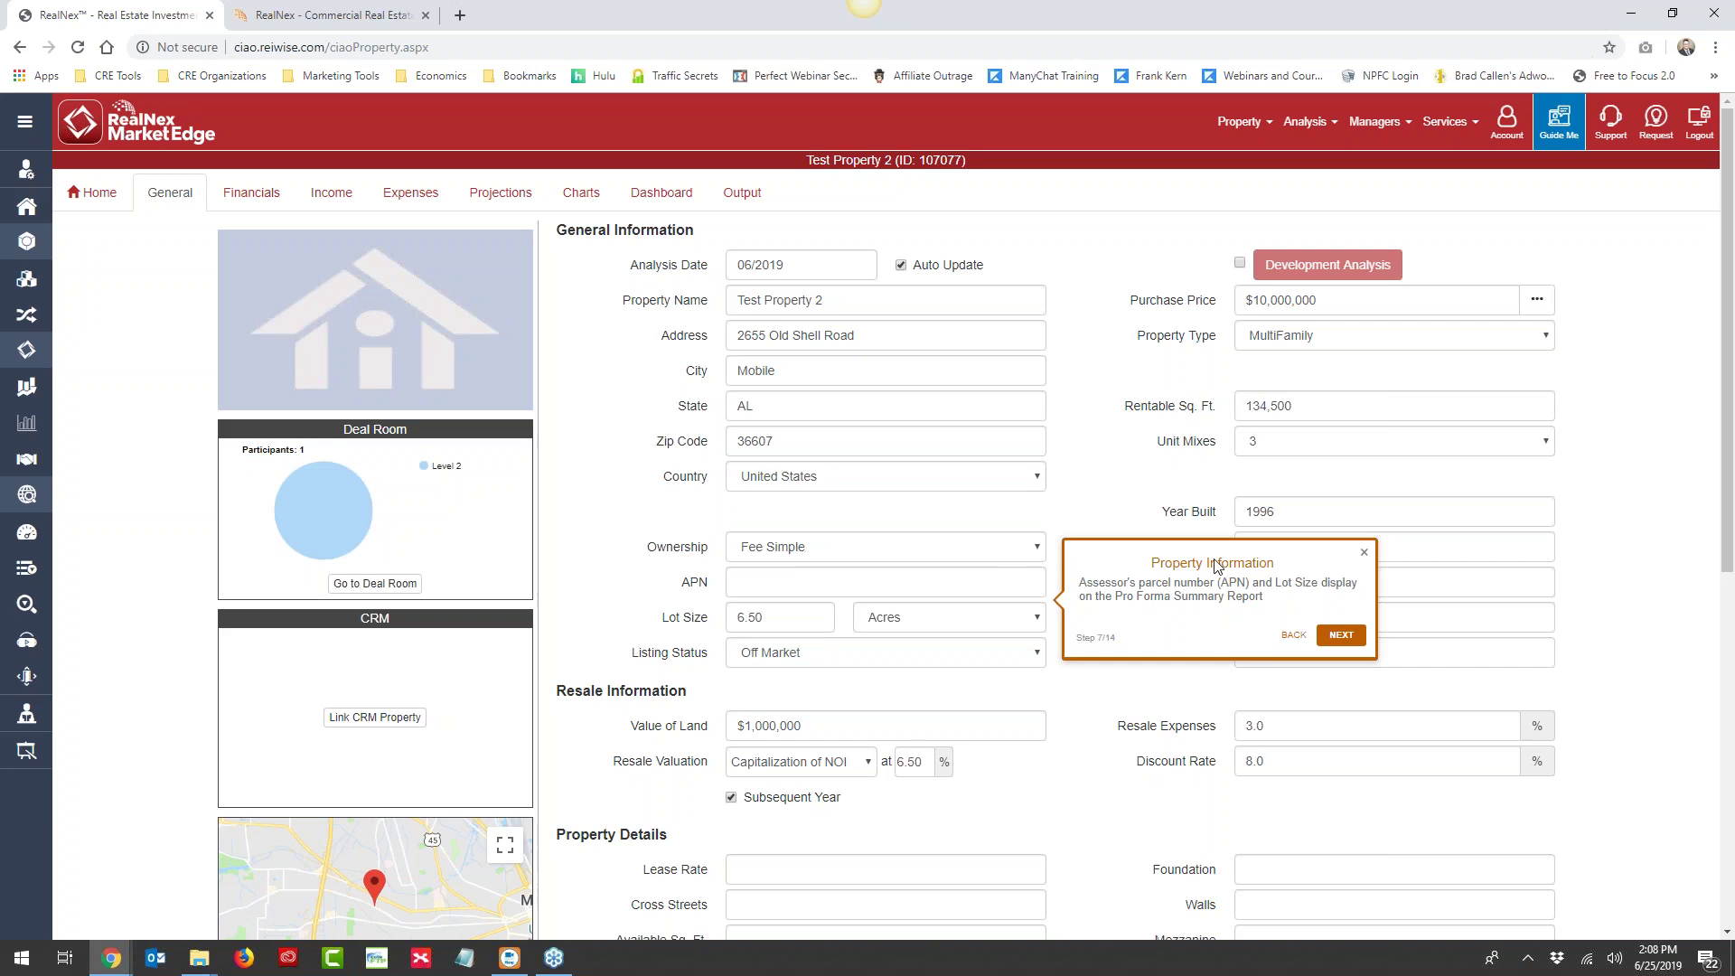
Read the guide's notes on Value of Land, Resale Valuation, Resale Expenses and Discount Rate
click(1341, 635)
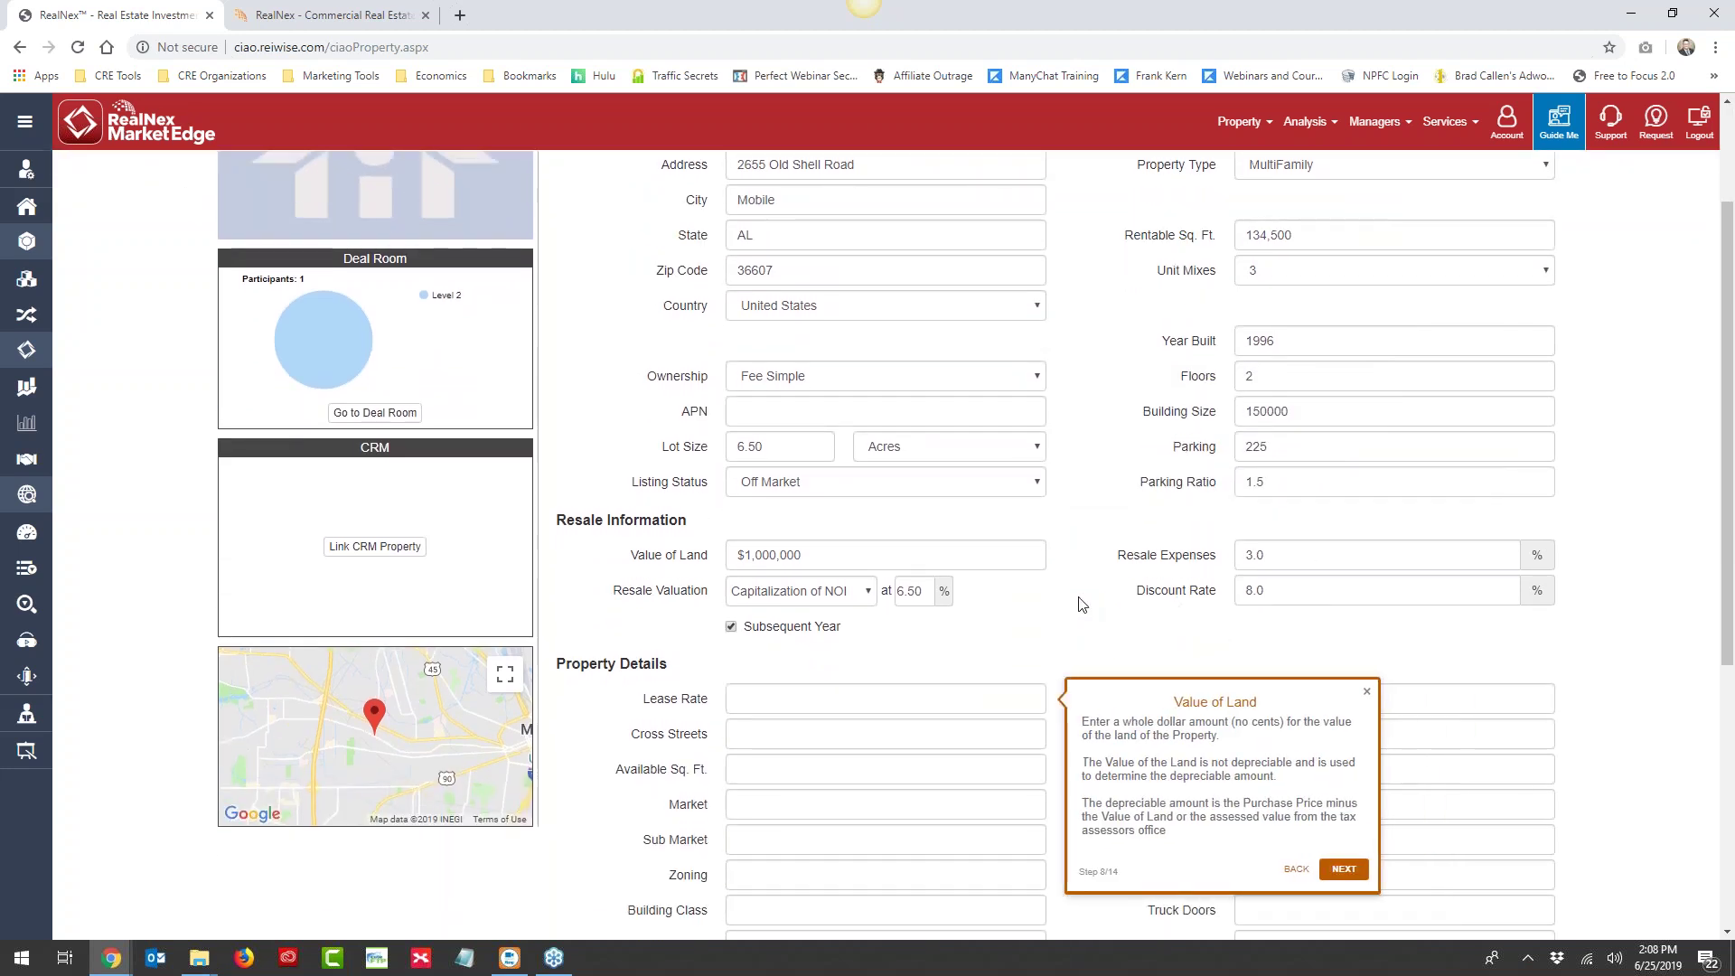
scroll(902, 659, down, 1)
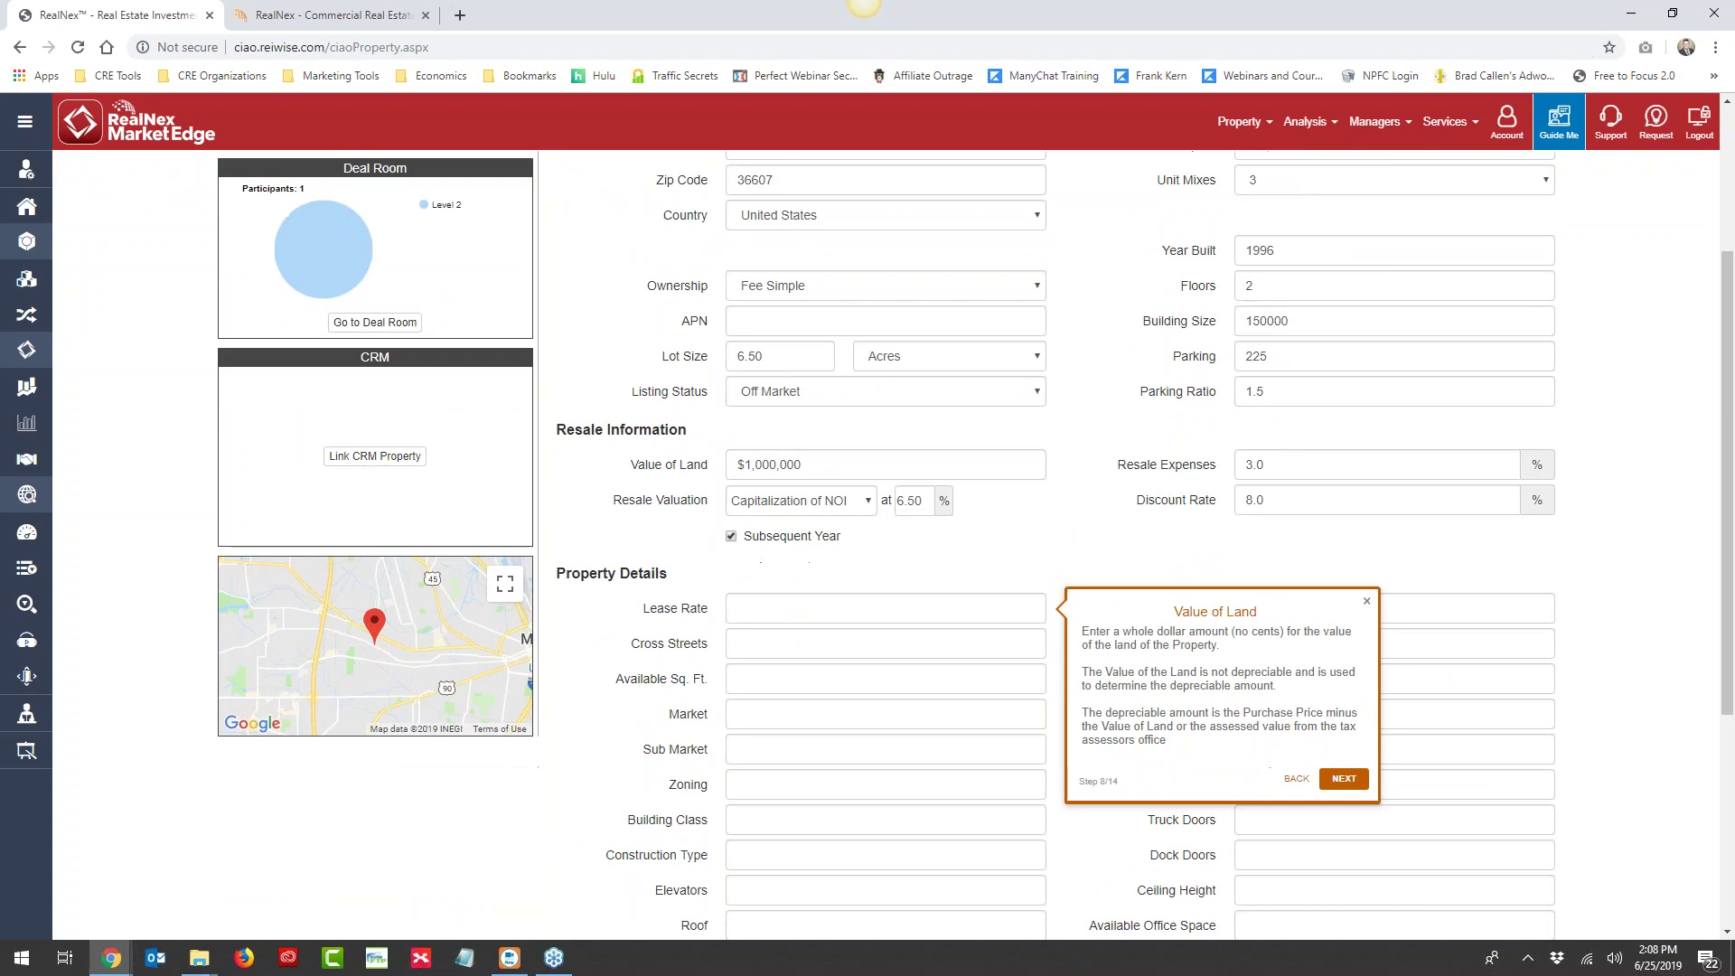
scroll(1036, 548, down, 2)
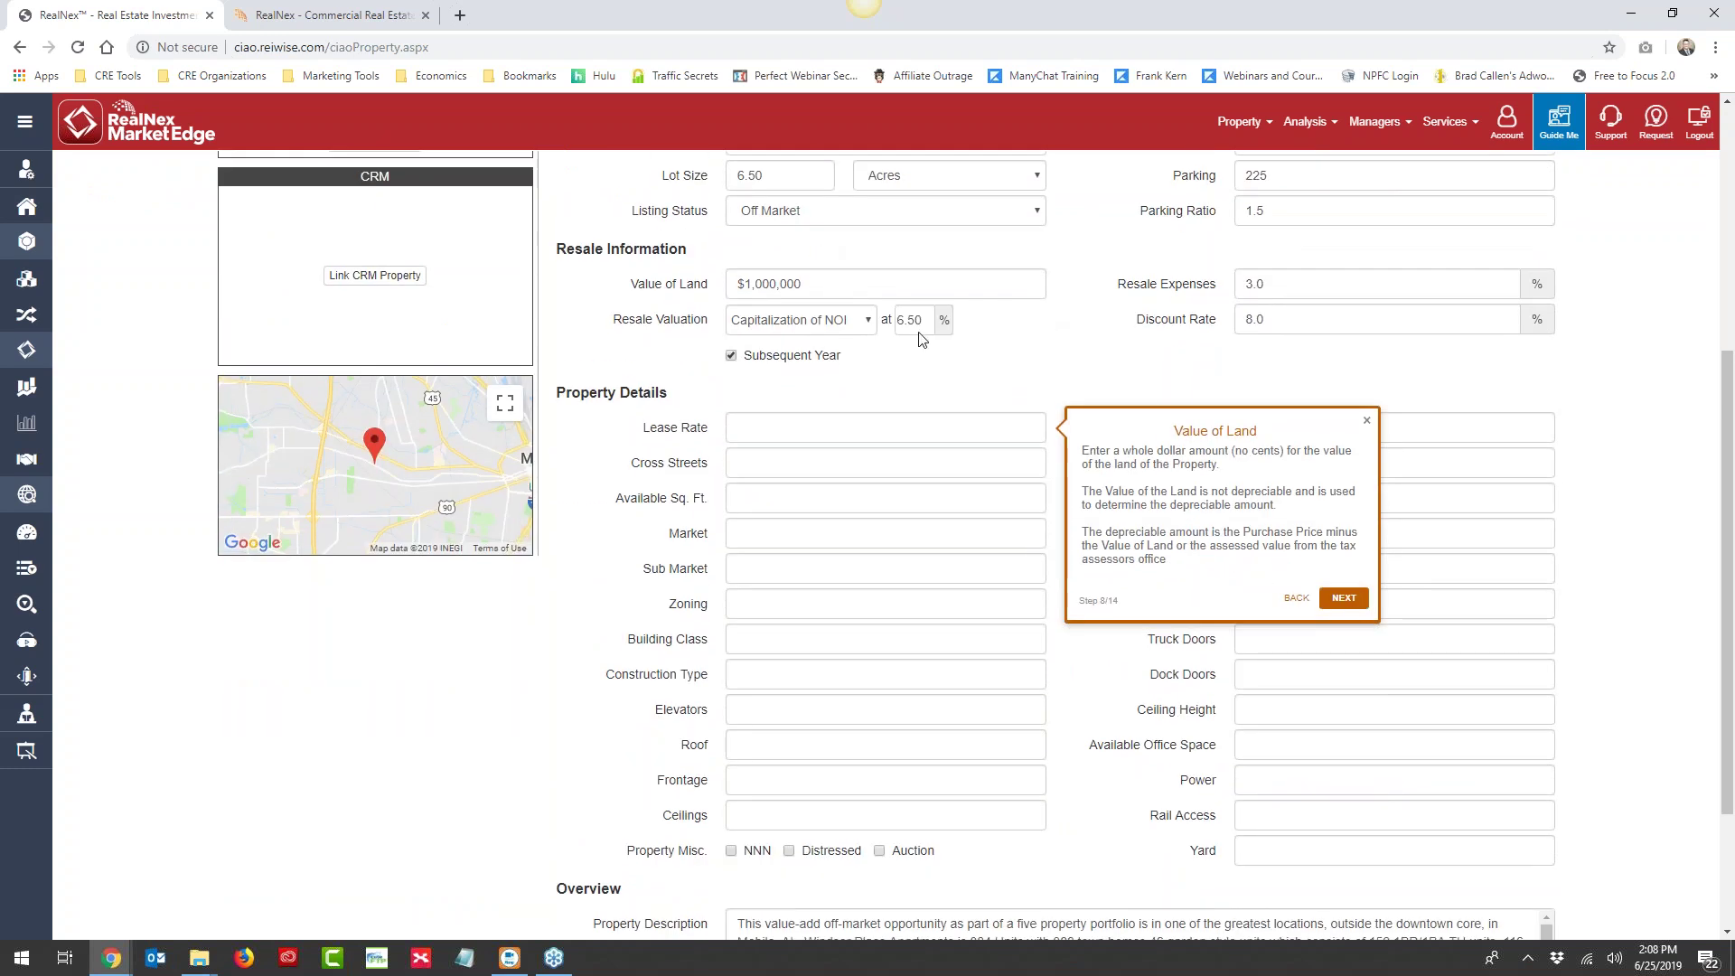
click(1354, 599)
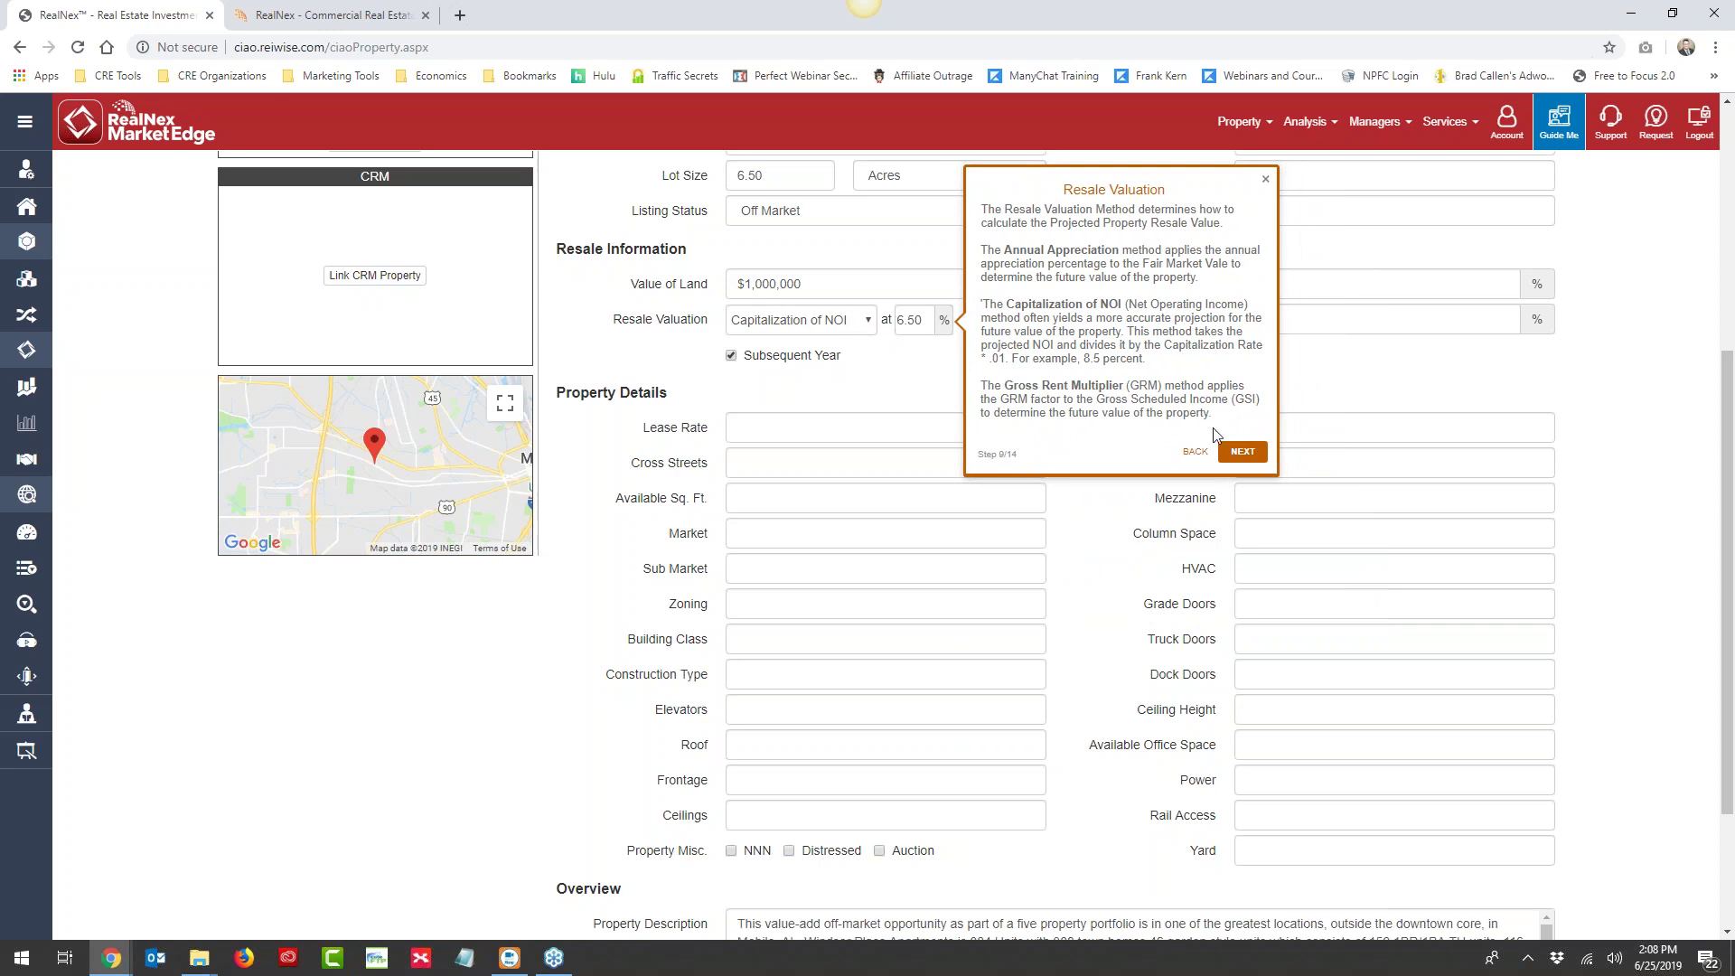
click(1242, 451)
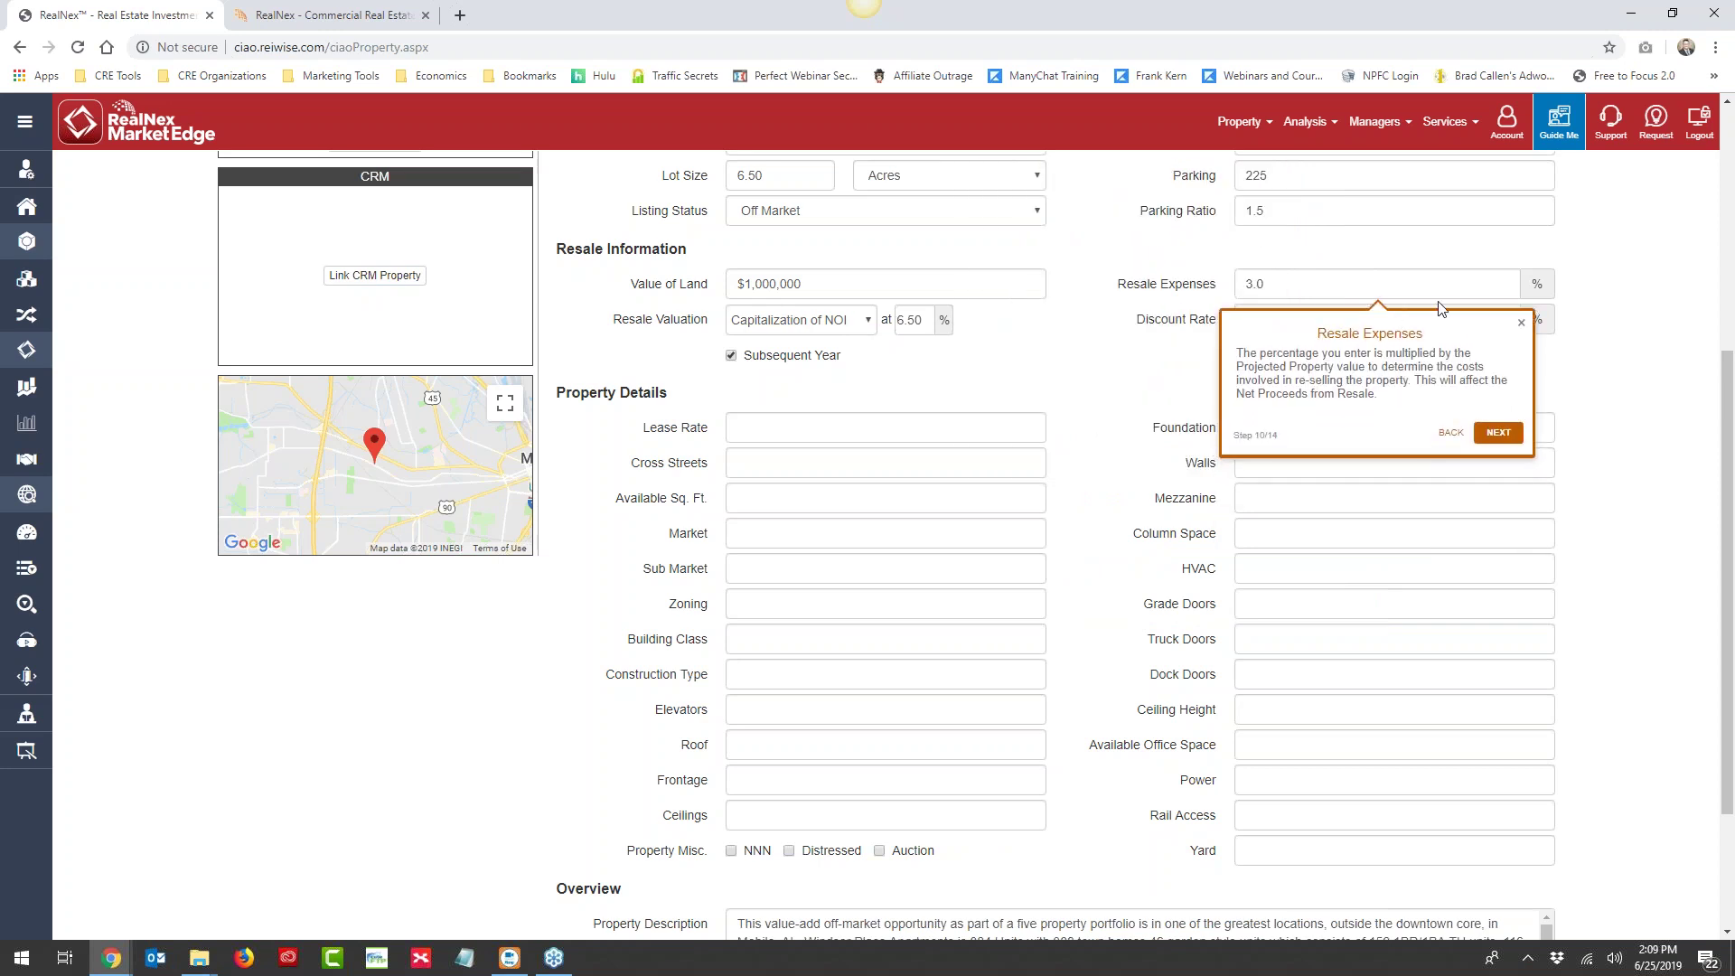
click(1494, 431)
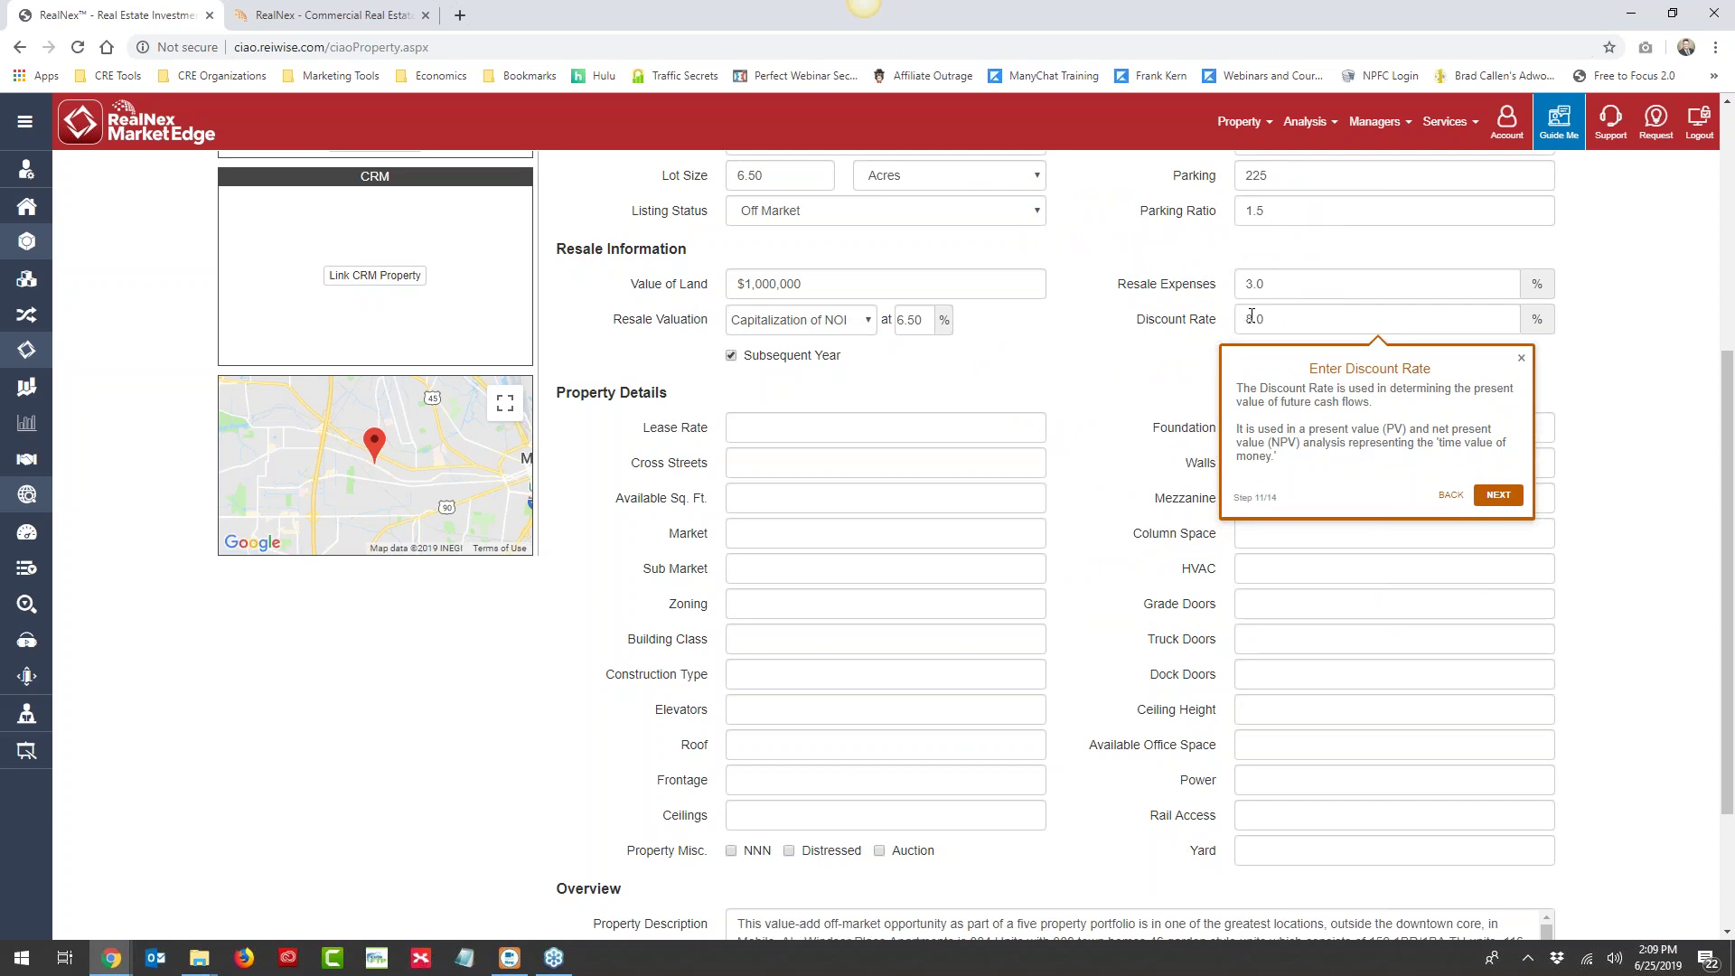
Read the guide's note on Property Details and Overview, and examine both sections of the property form
click(1498, 495)
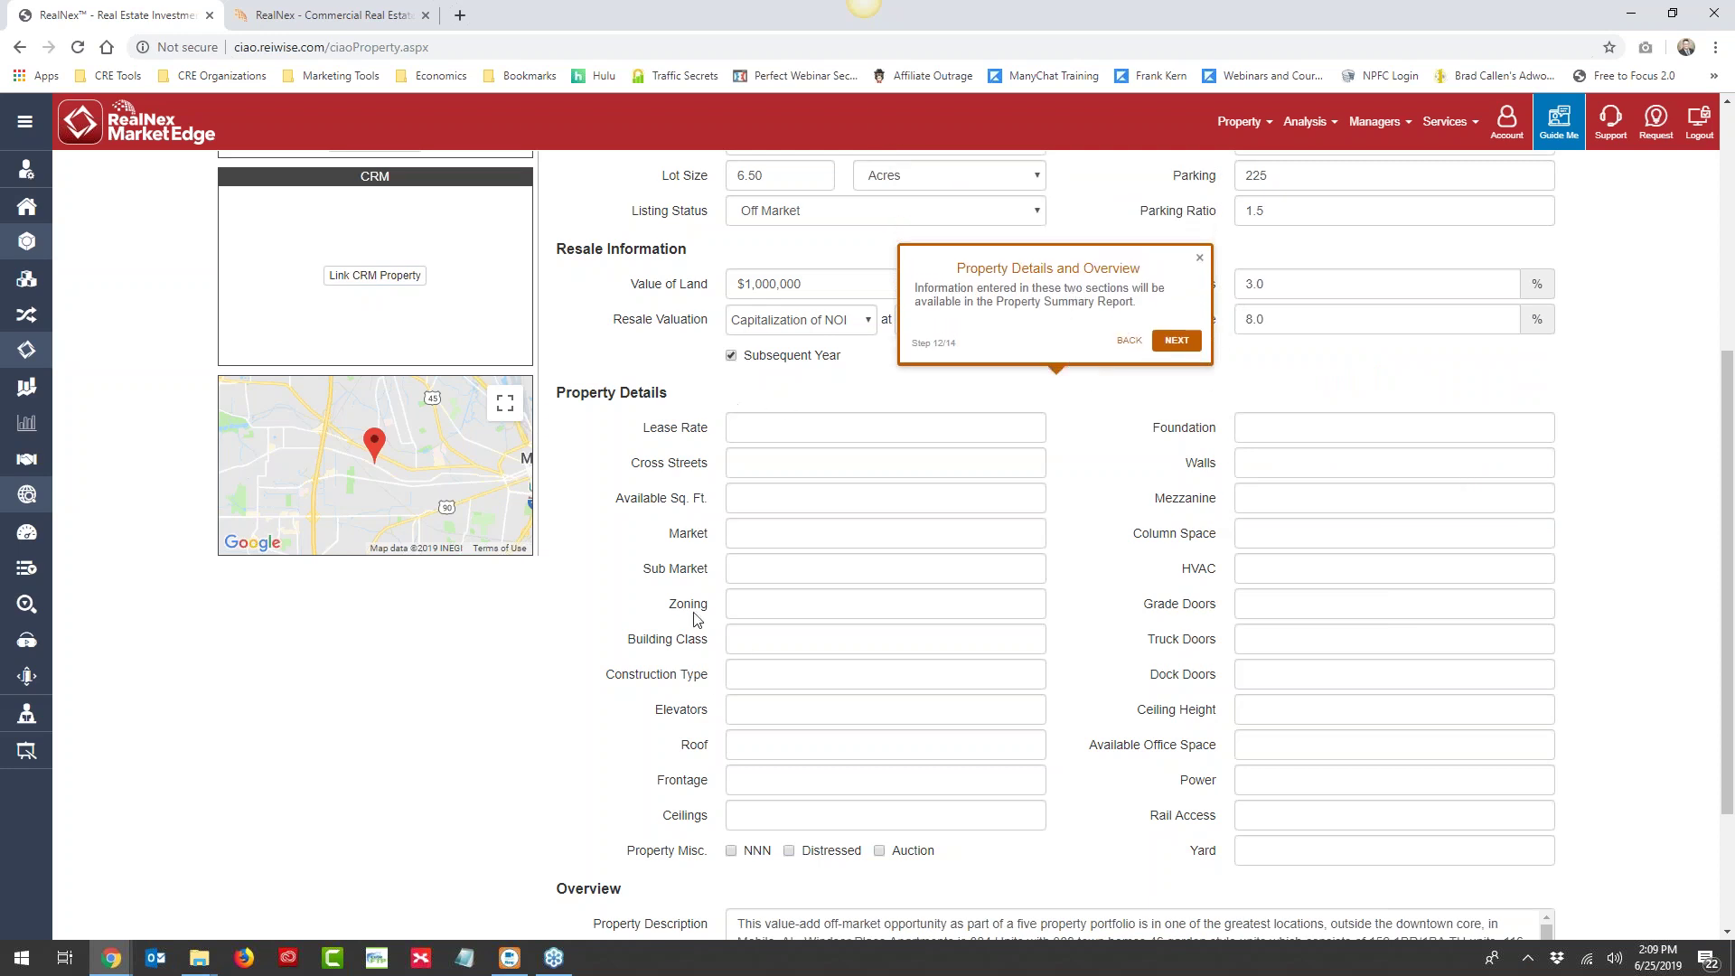
scroll(1304, 692, down, 2)
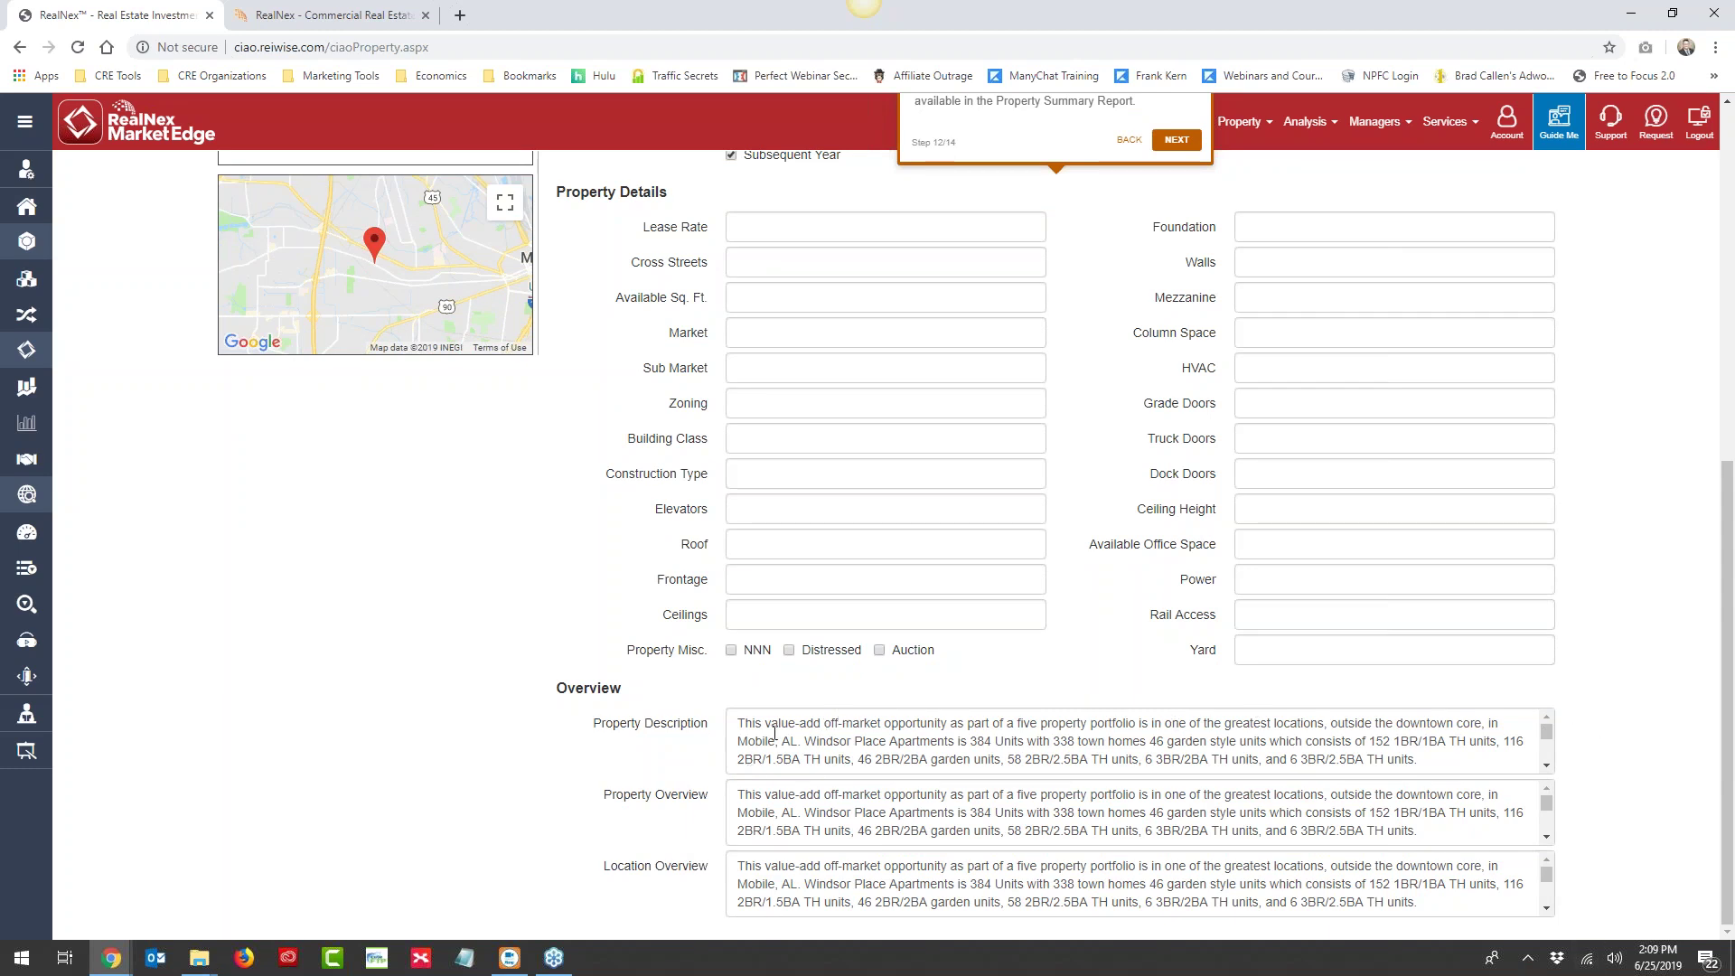
scroll(1191, 624, up, 4)
click(1175, 501)
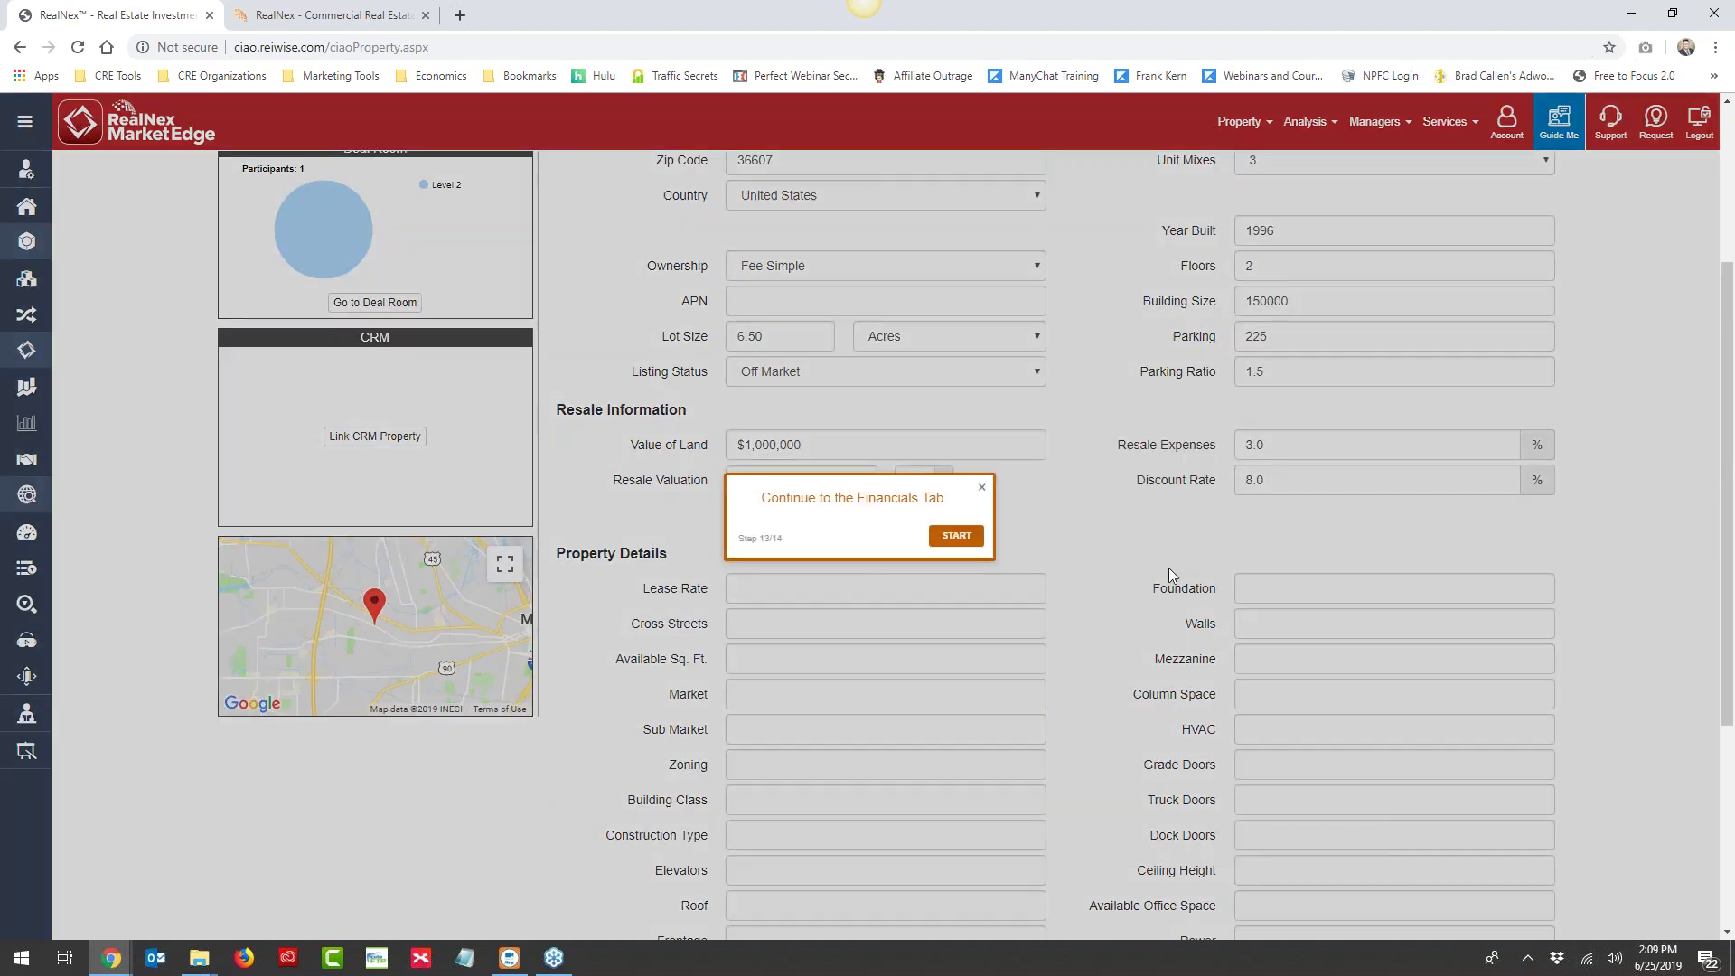
Continue the guide on the Financials page and read its notes on Funded Reserves, Down Payment and Loans
click(956, 536)
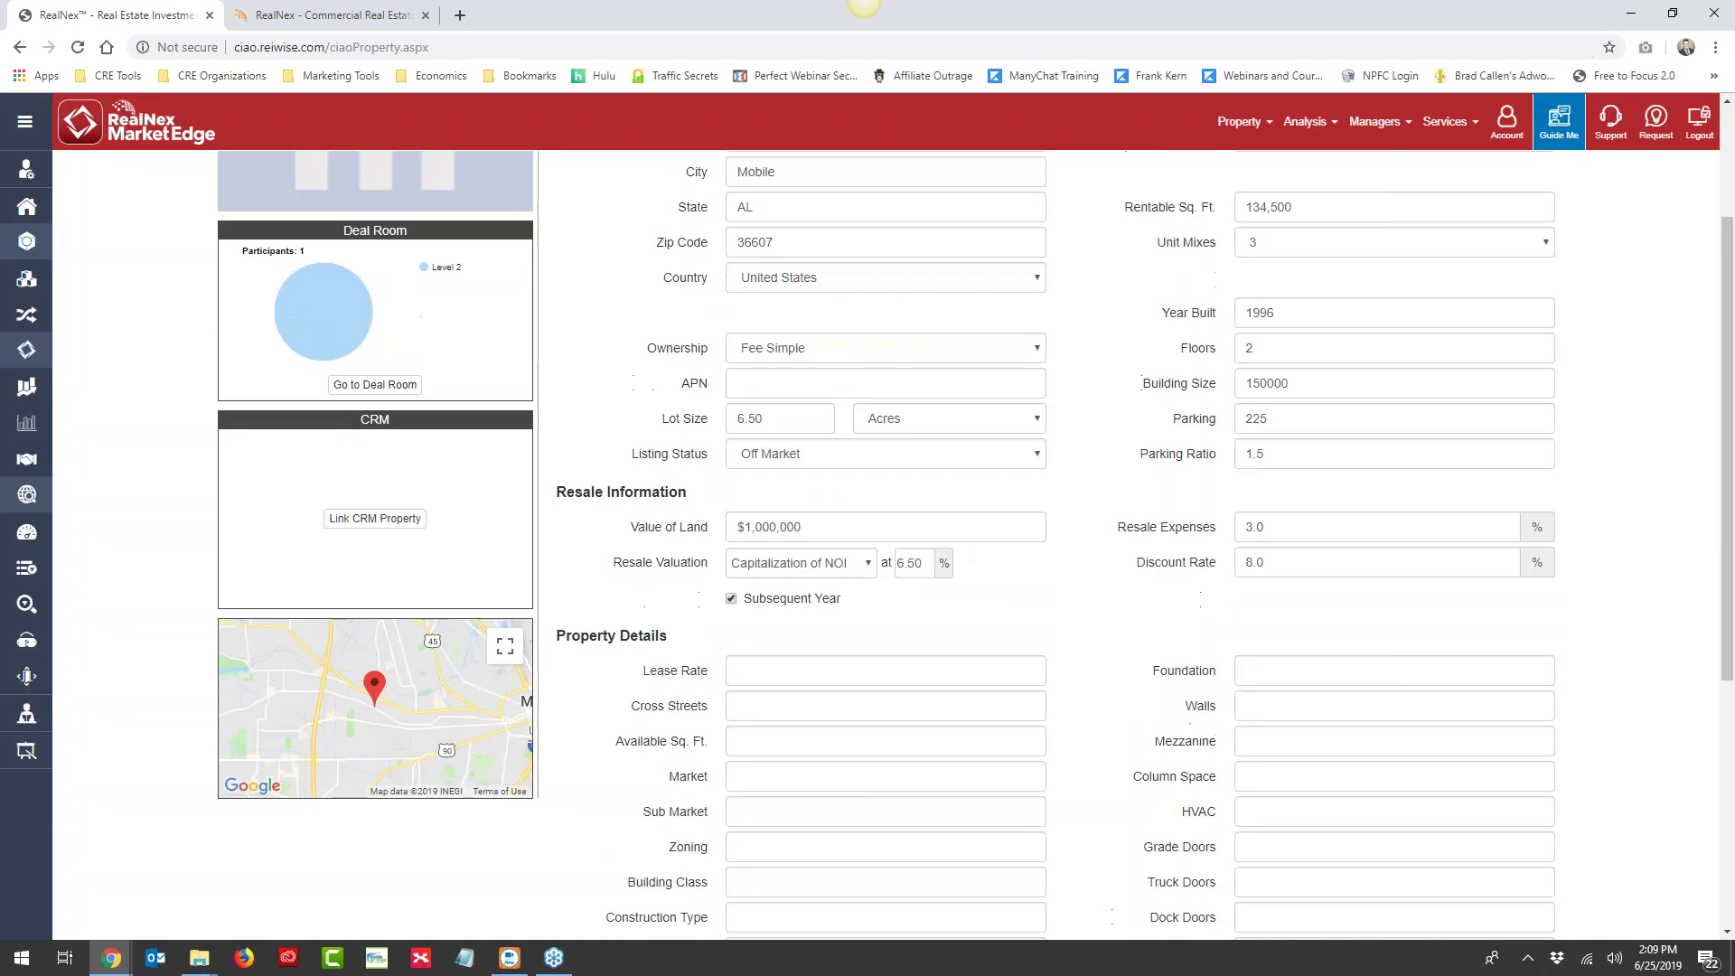
click(255, 163)
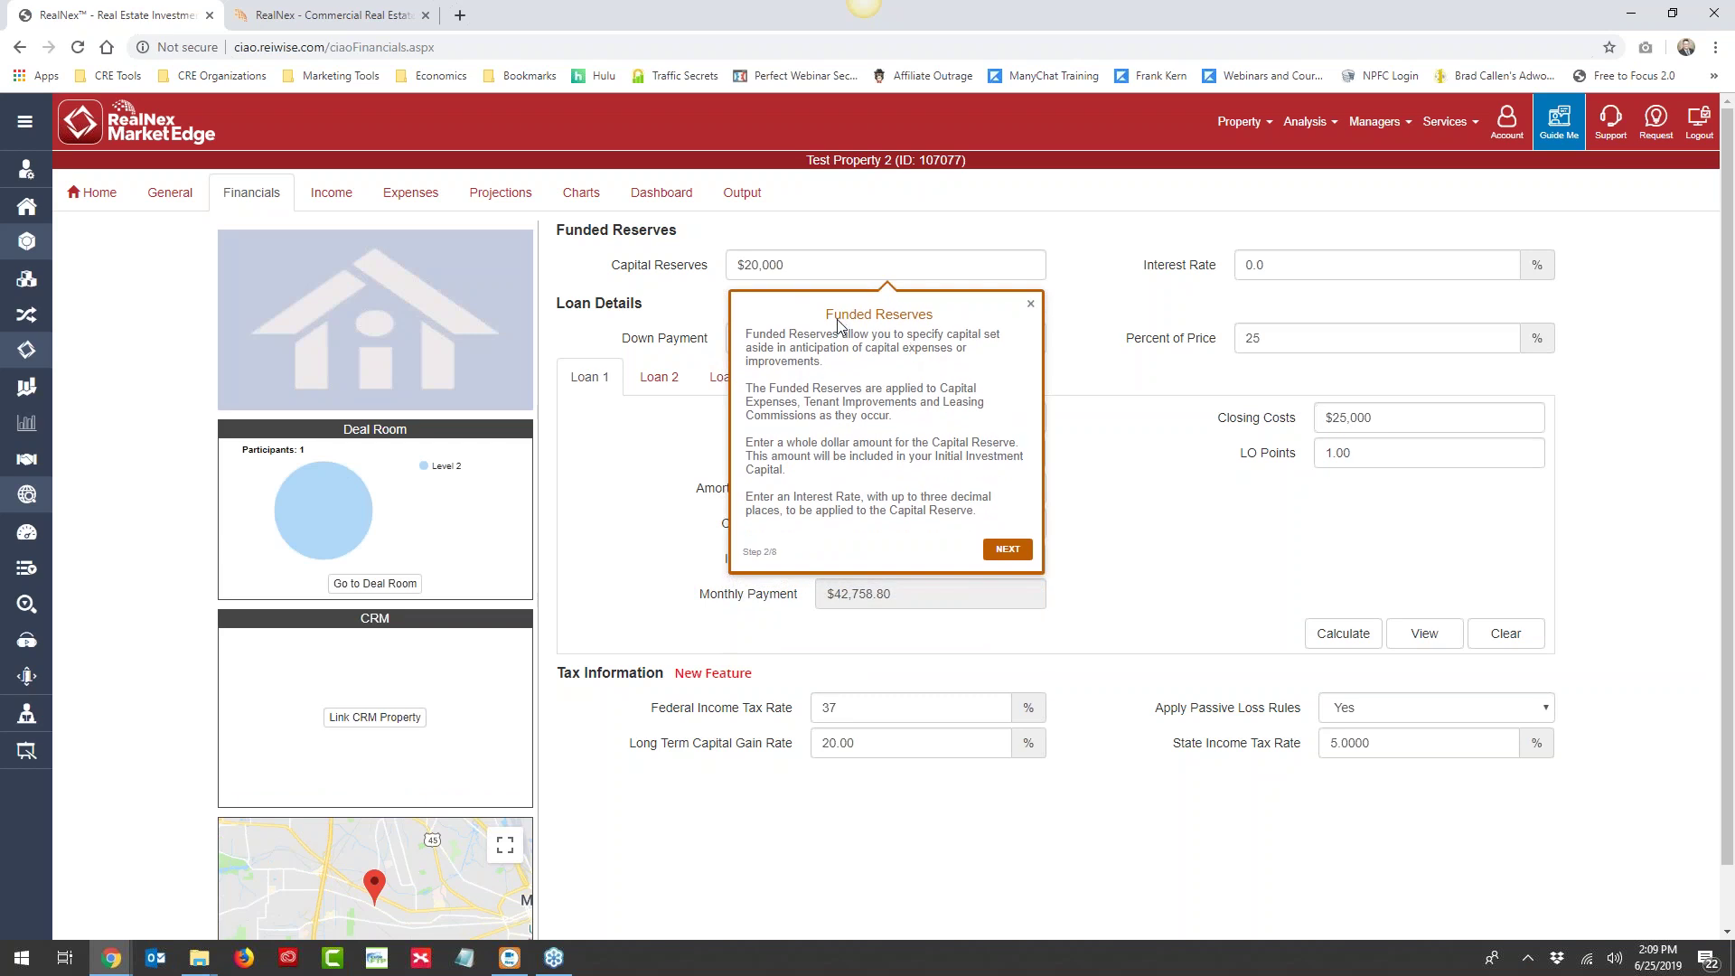
click(1005, 552)
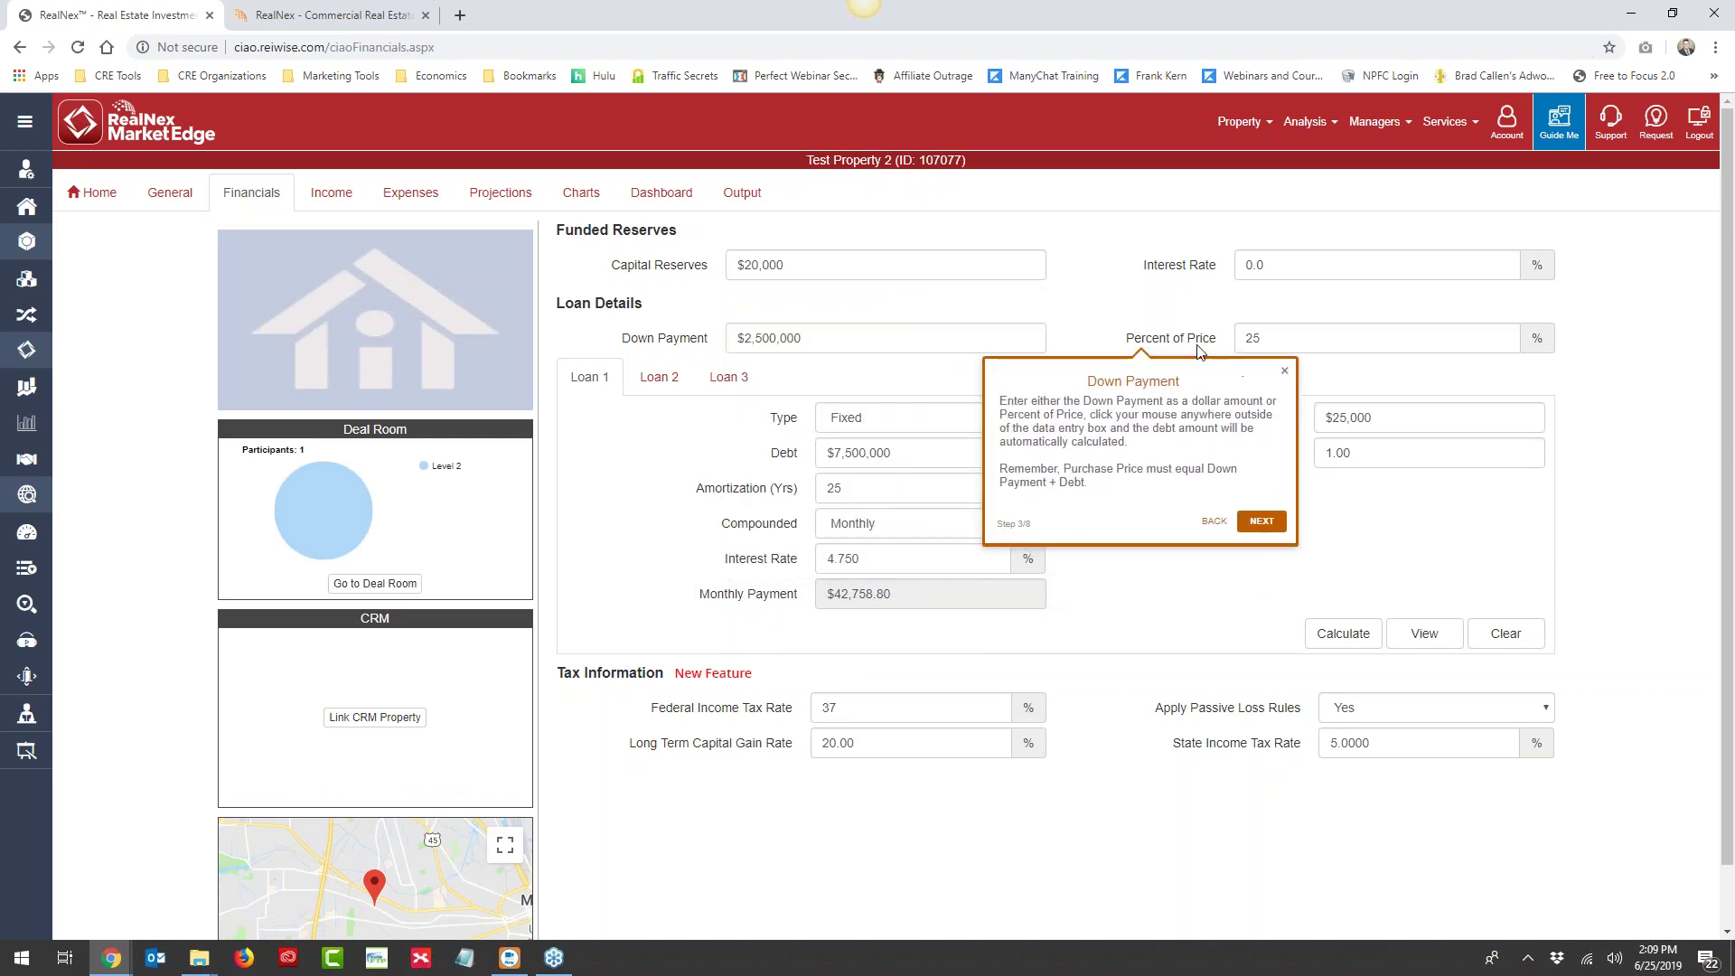
click(1264, 525)
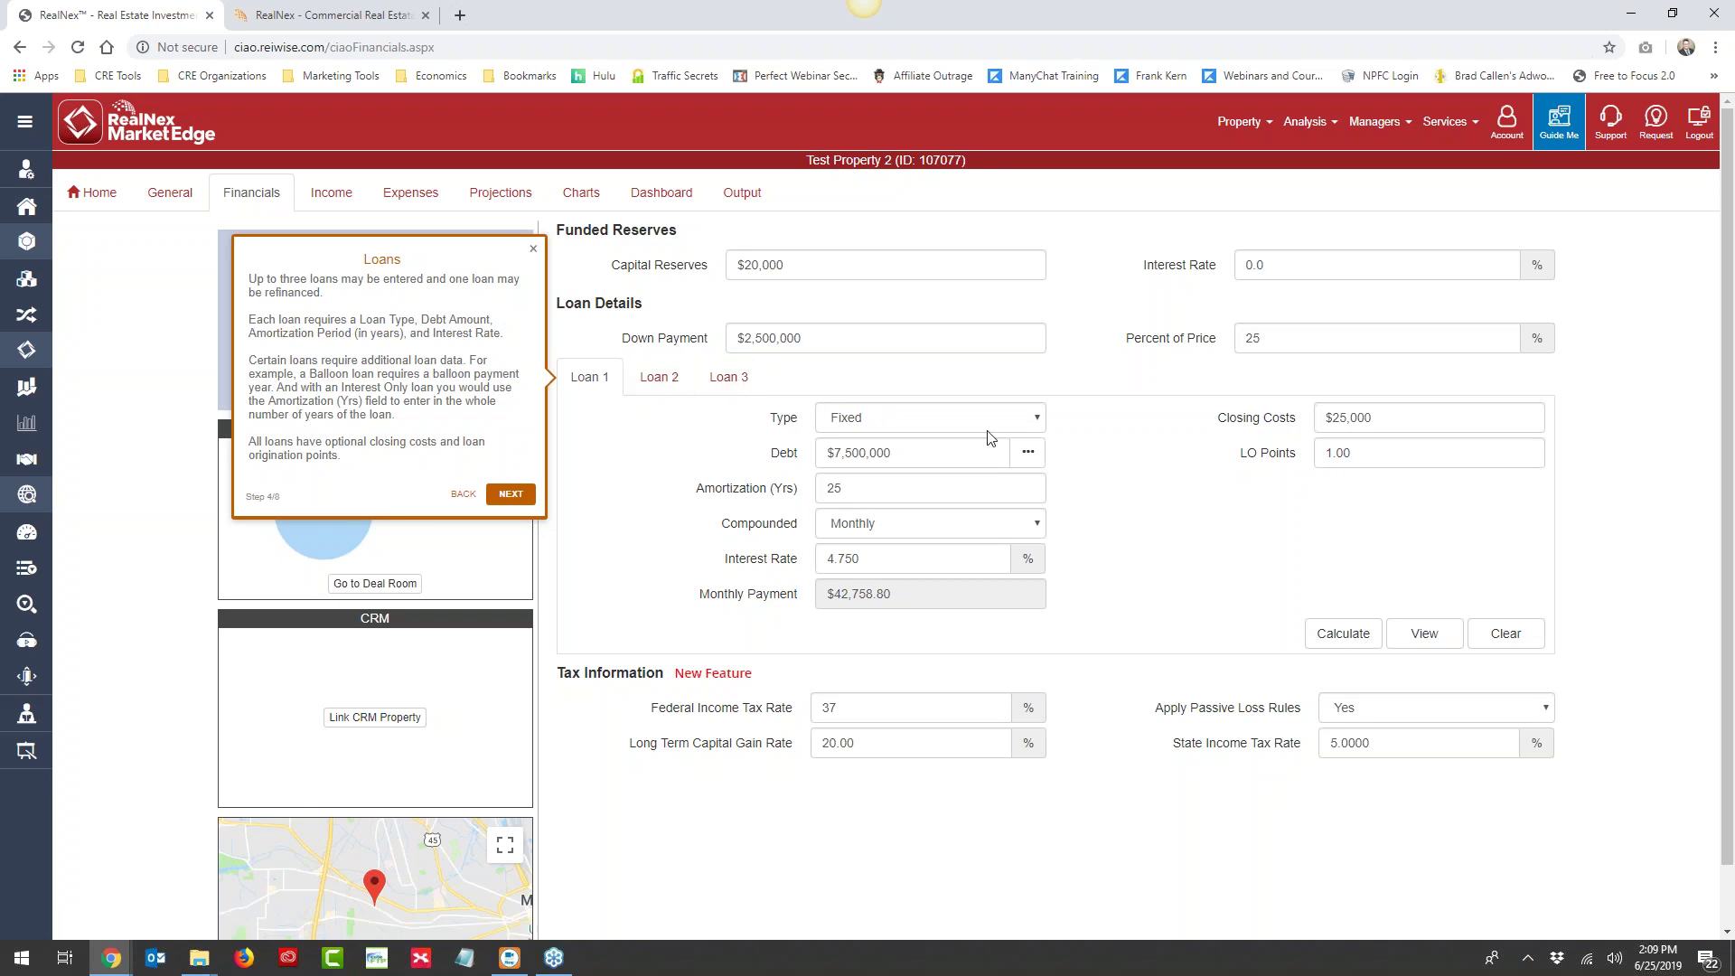
Examine the loan types available for Loan 1 and its Debt, Closing Costs and LO Points fields
click(1036, 418)
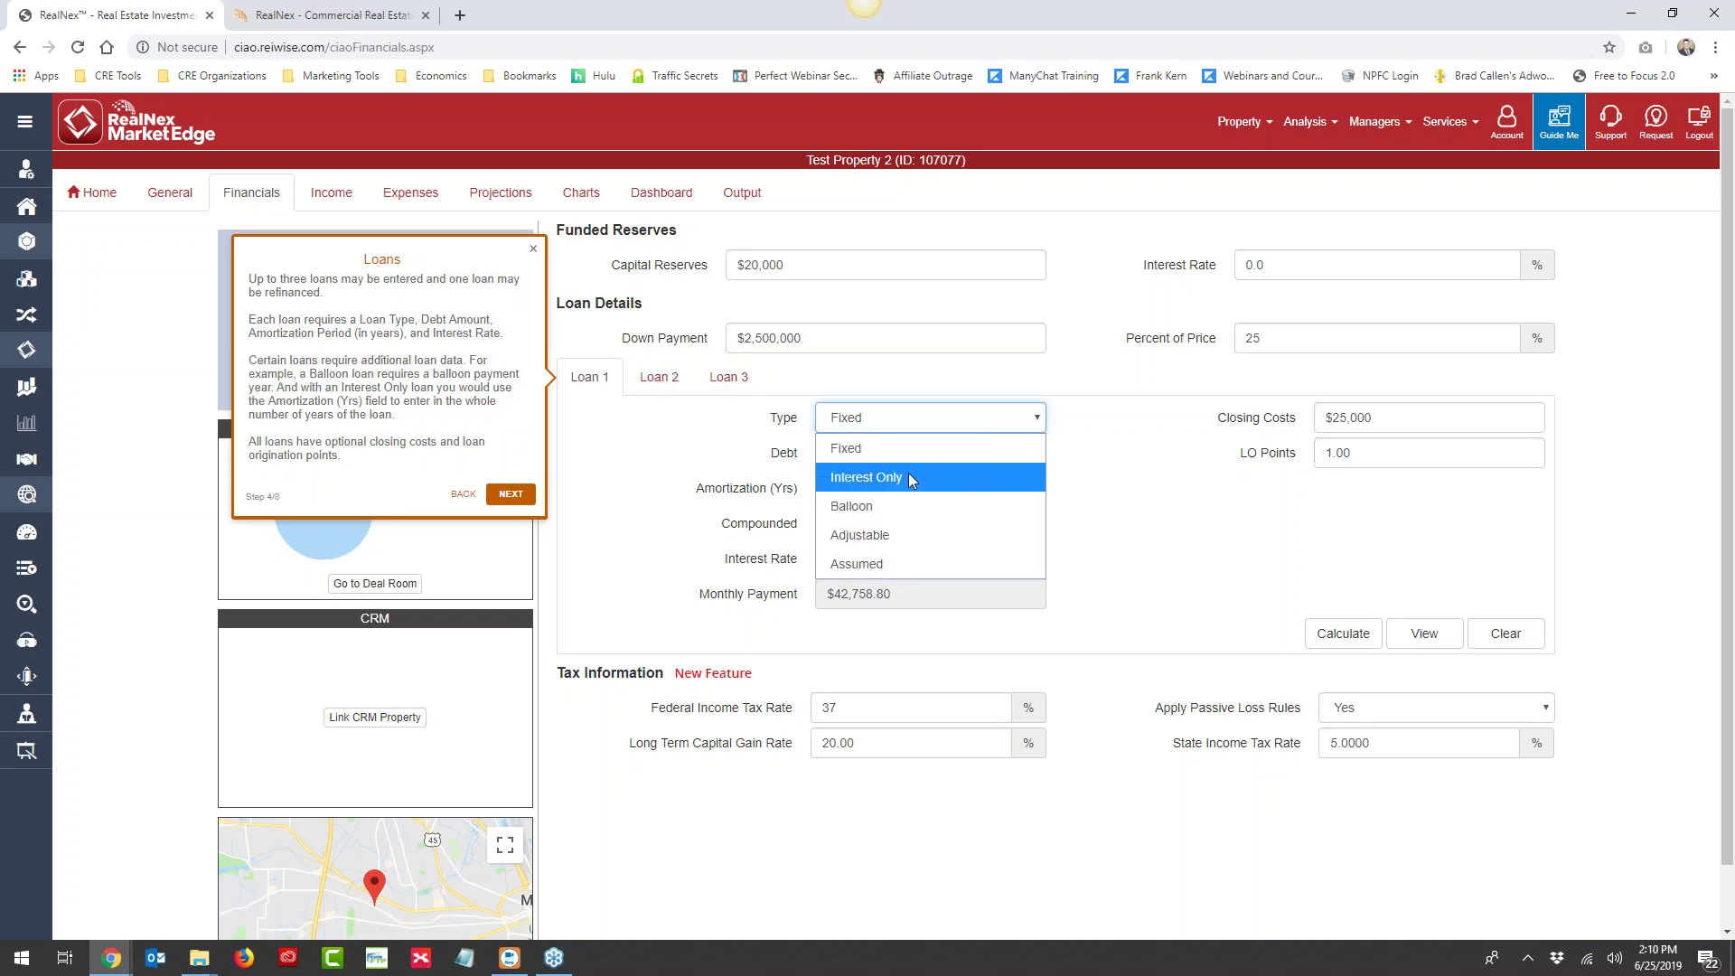
click(830, 459)
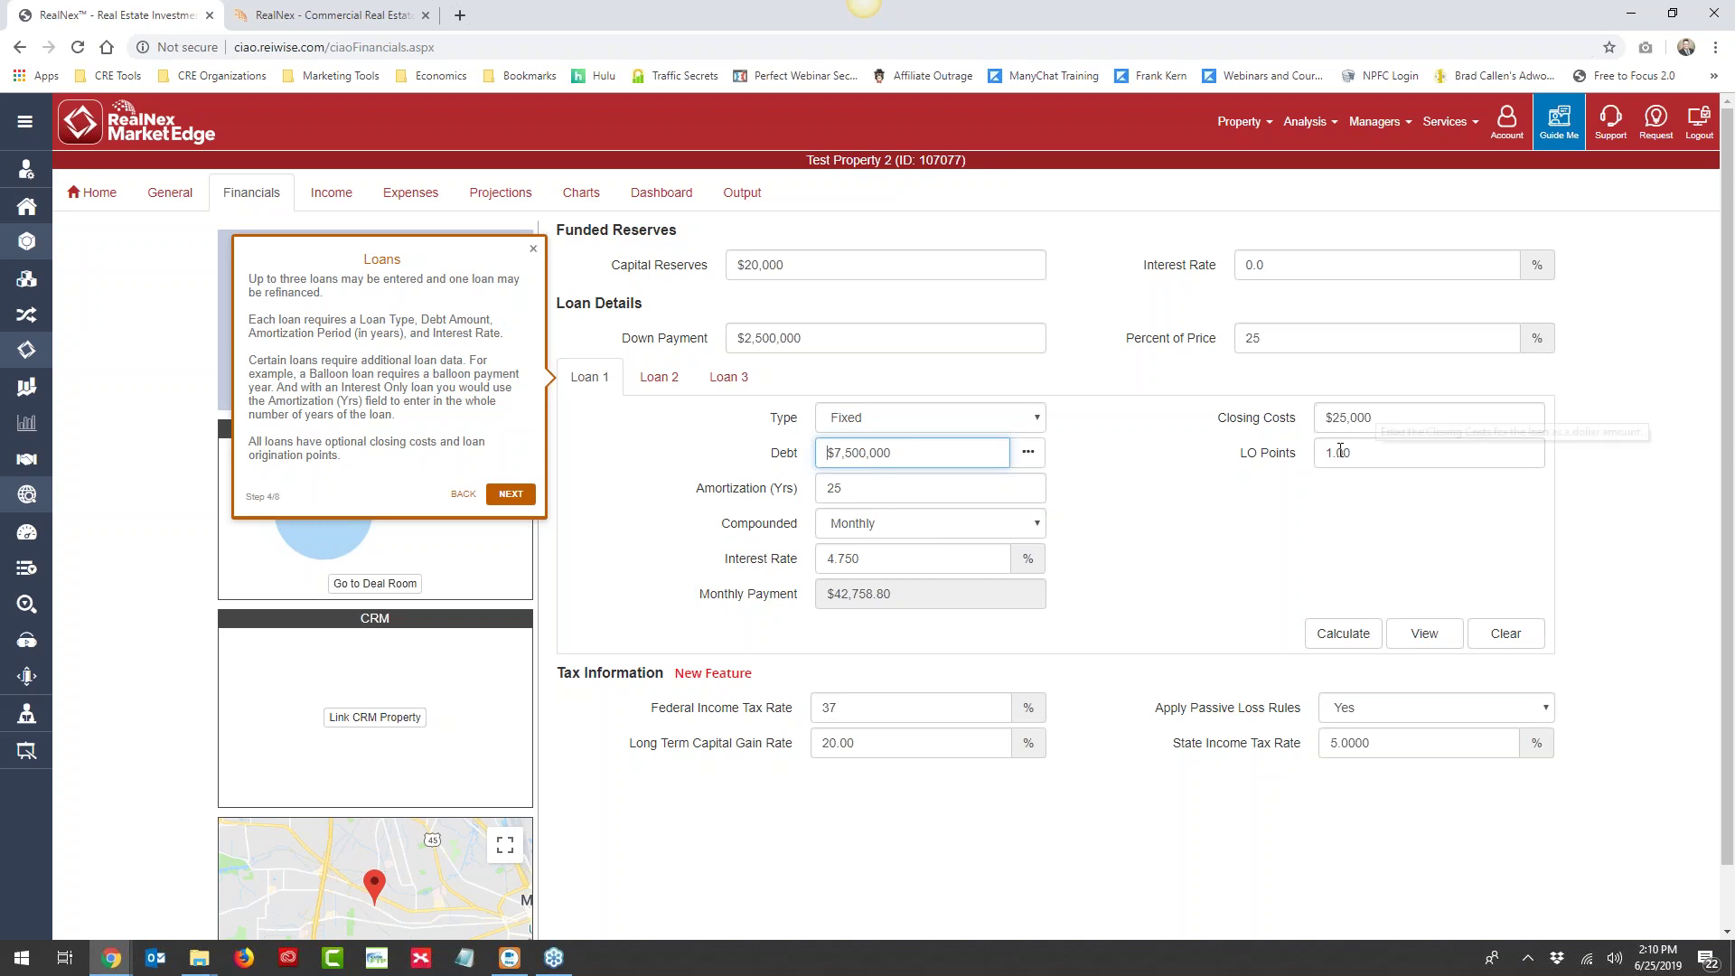
click(866, 428)
click(1344, 494)
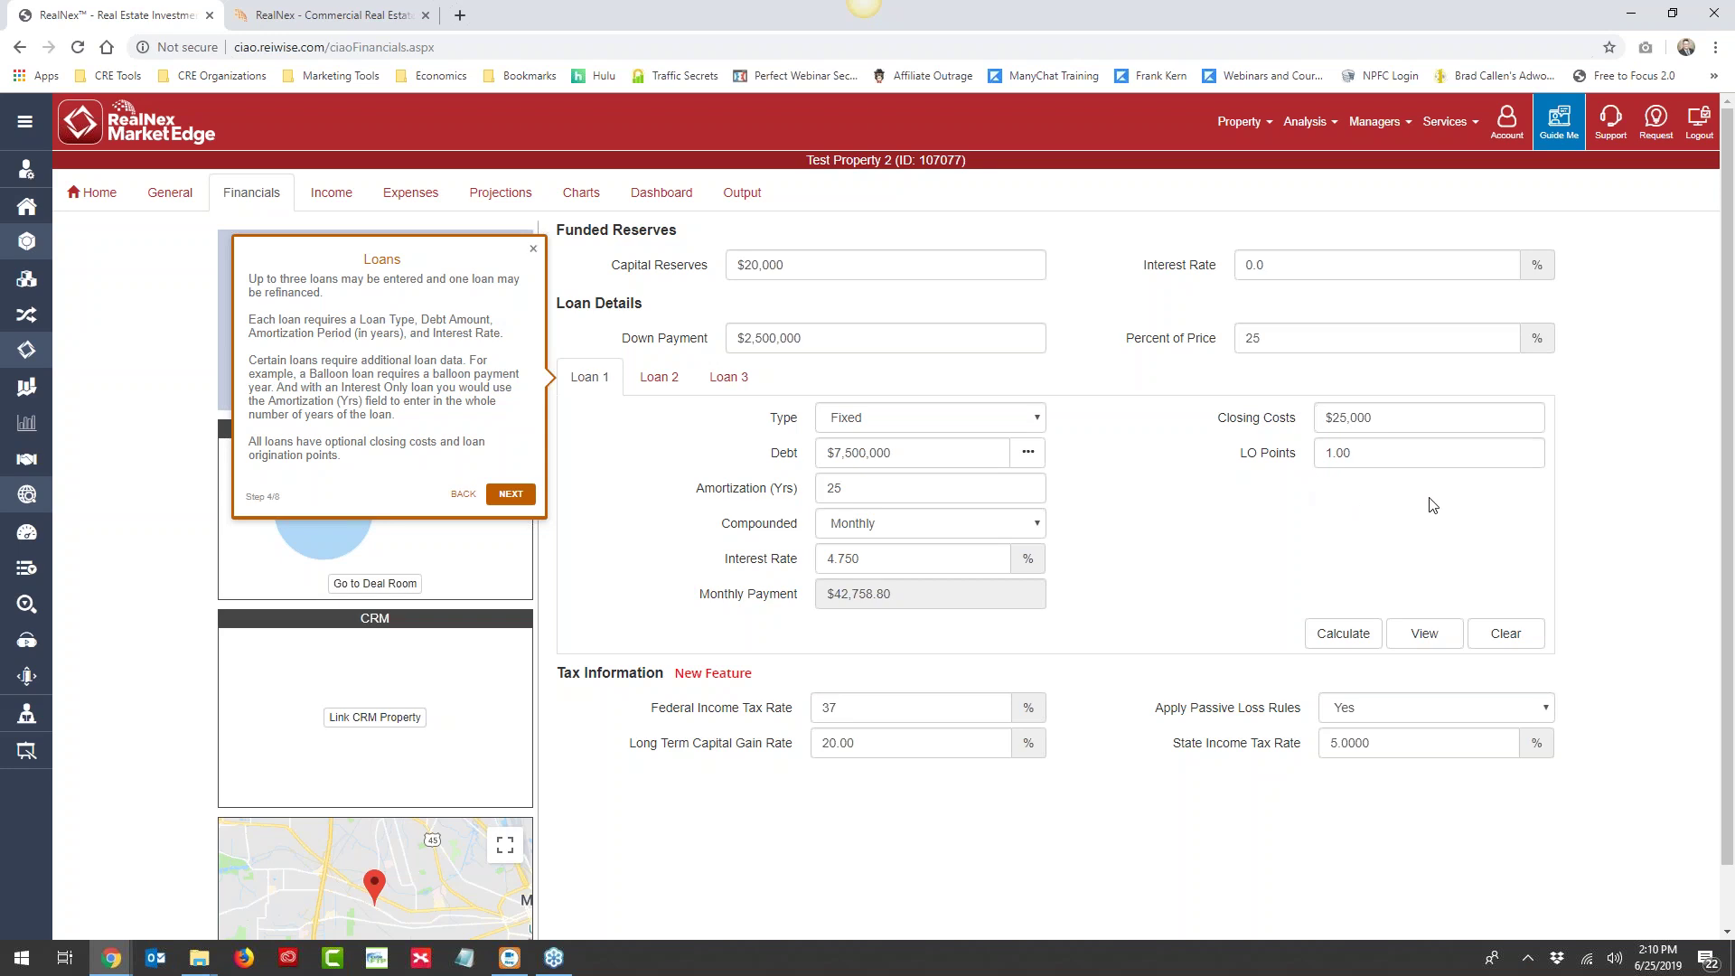
Examine the loan types available for Loan 2, including Refinance, and return to Loan 1
click(658, 383)
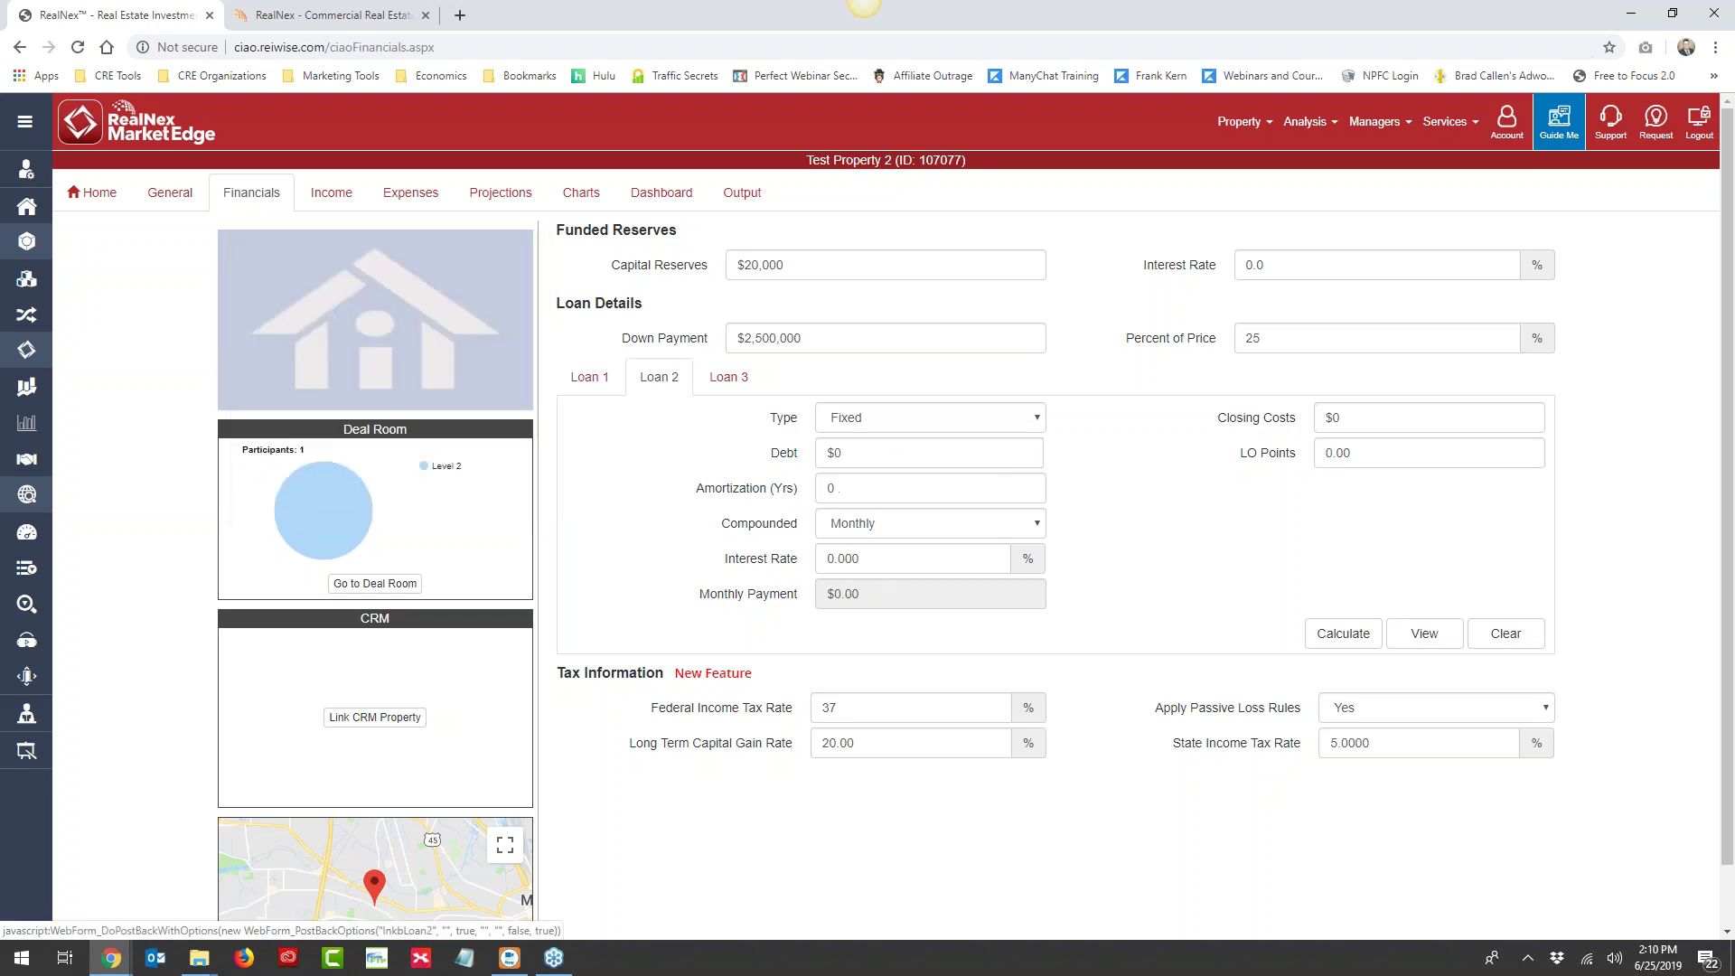
click(976, 421)
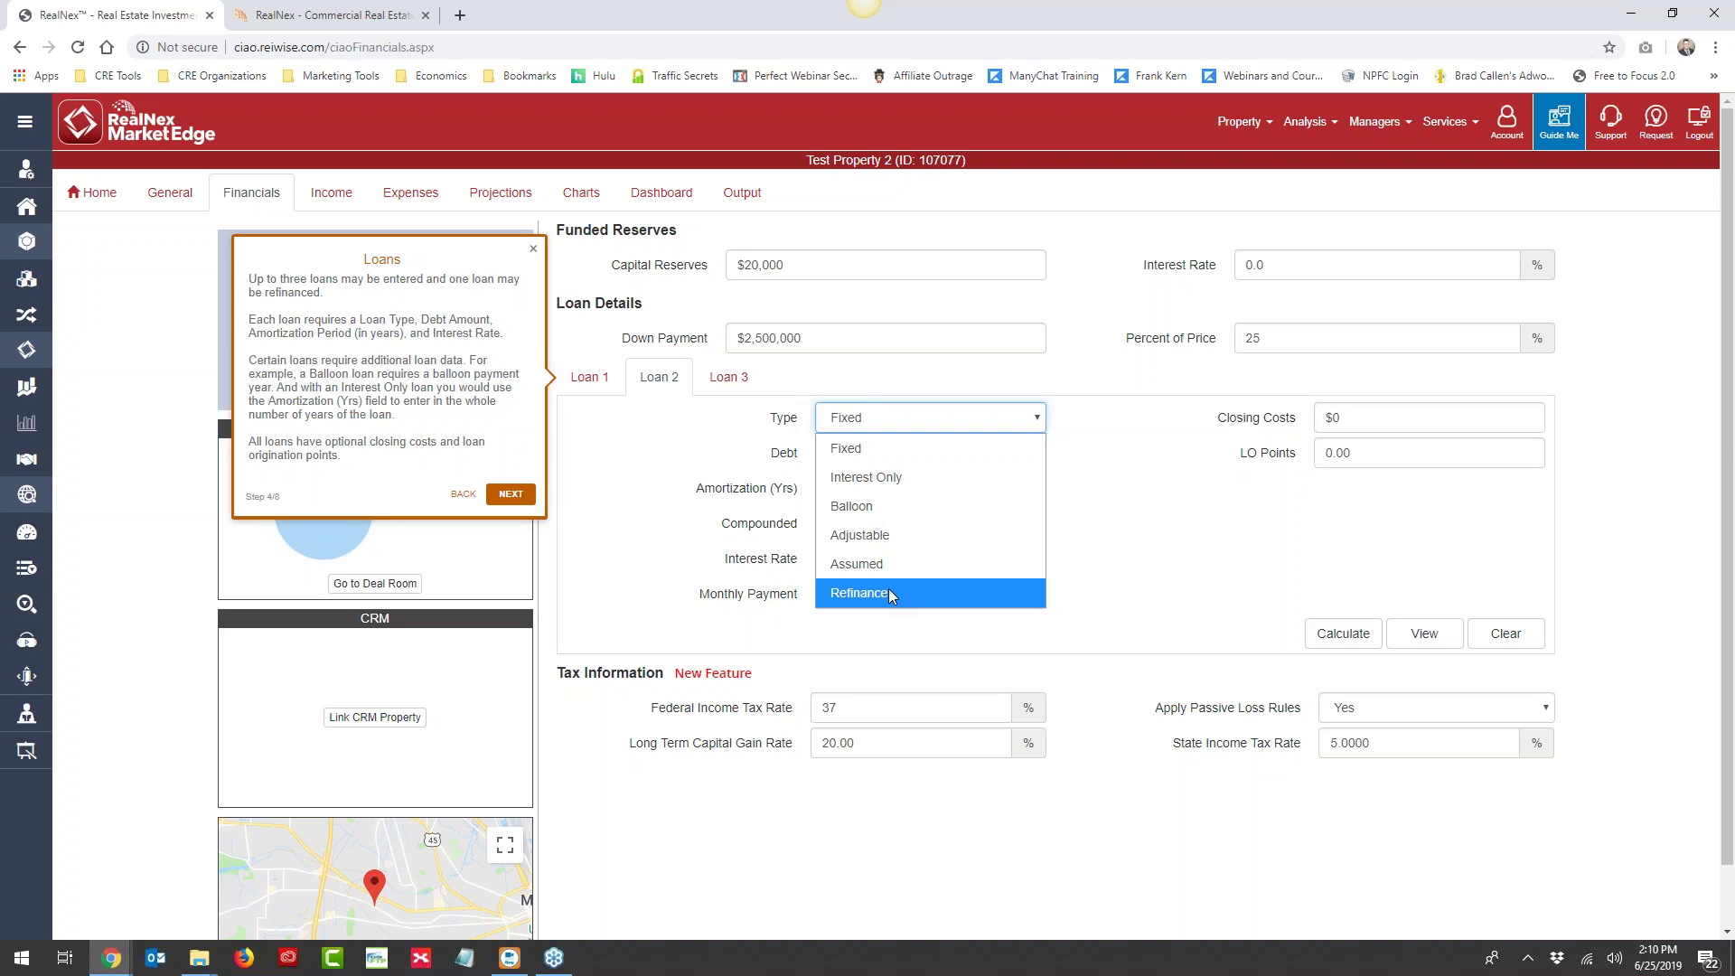
click(616, 416)
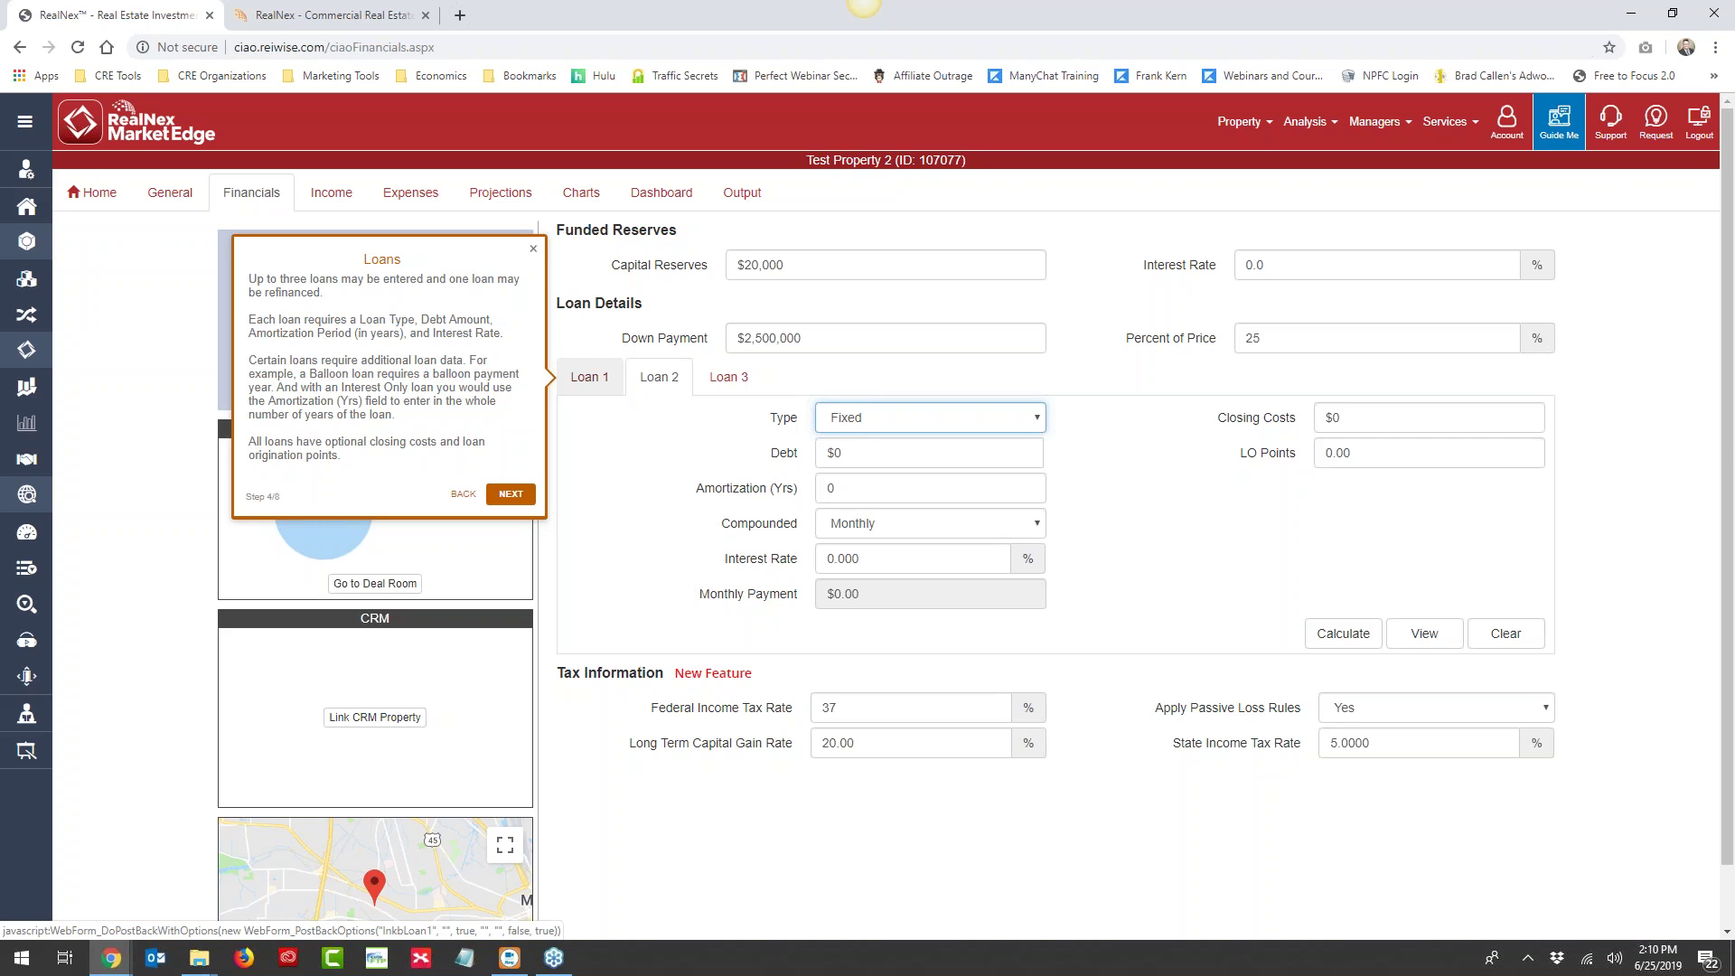
click(592, 380)
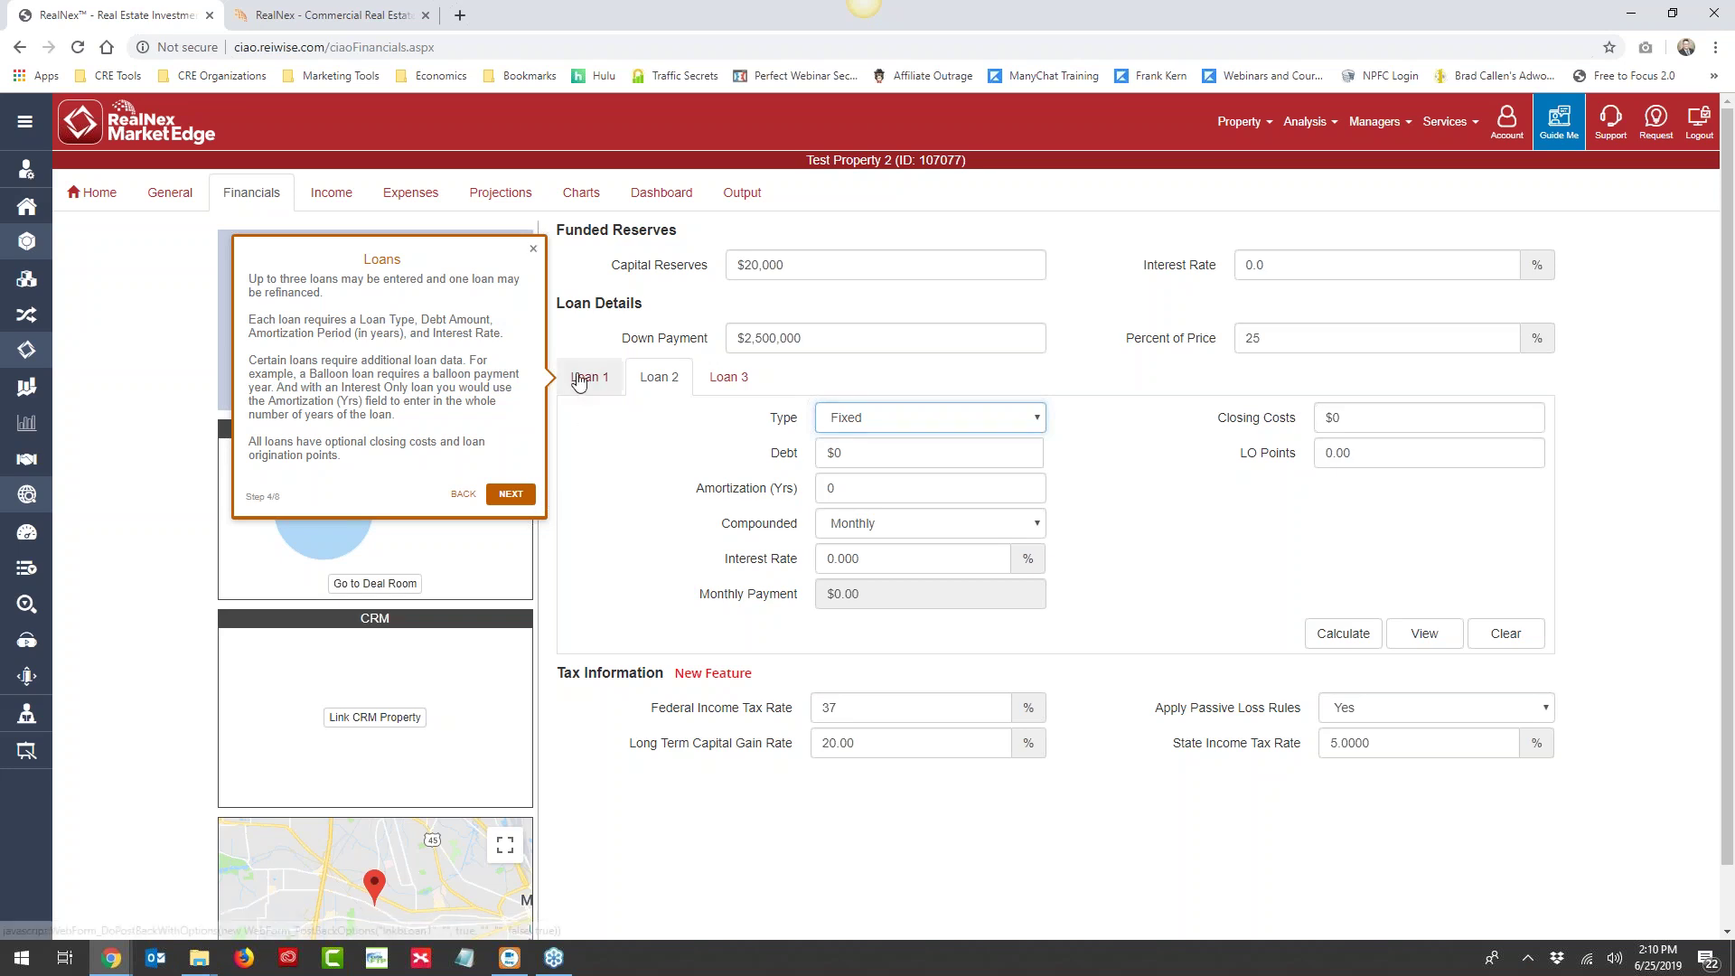
Read the guide's notes on Calculate, View, and Clear and on Tax Information, and check the Apply Passive Loss Rules setting
click(509, 494)
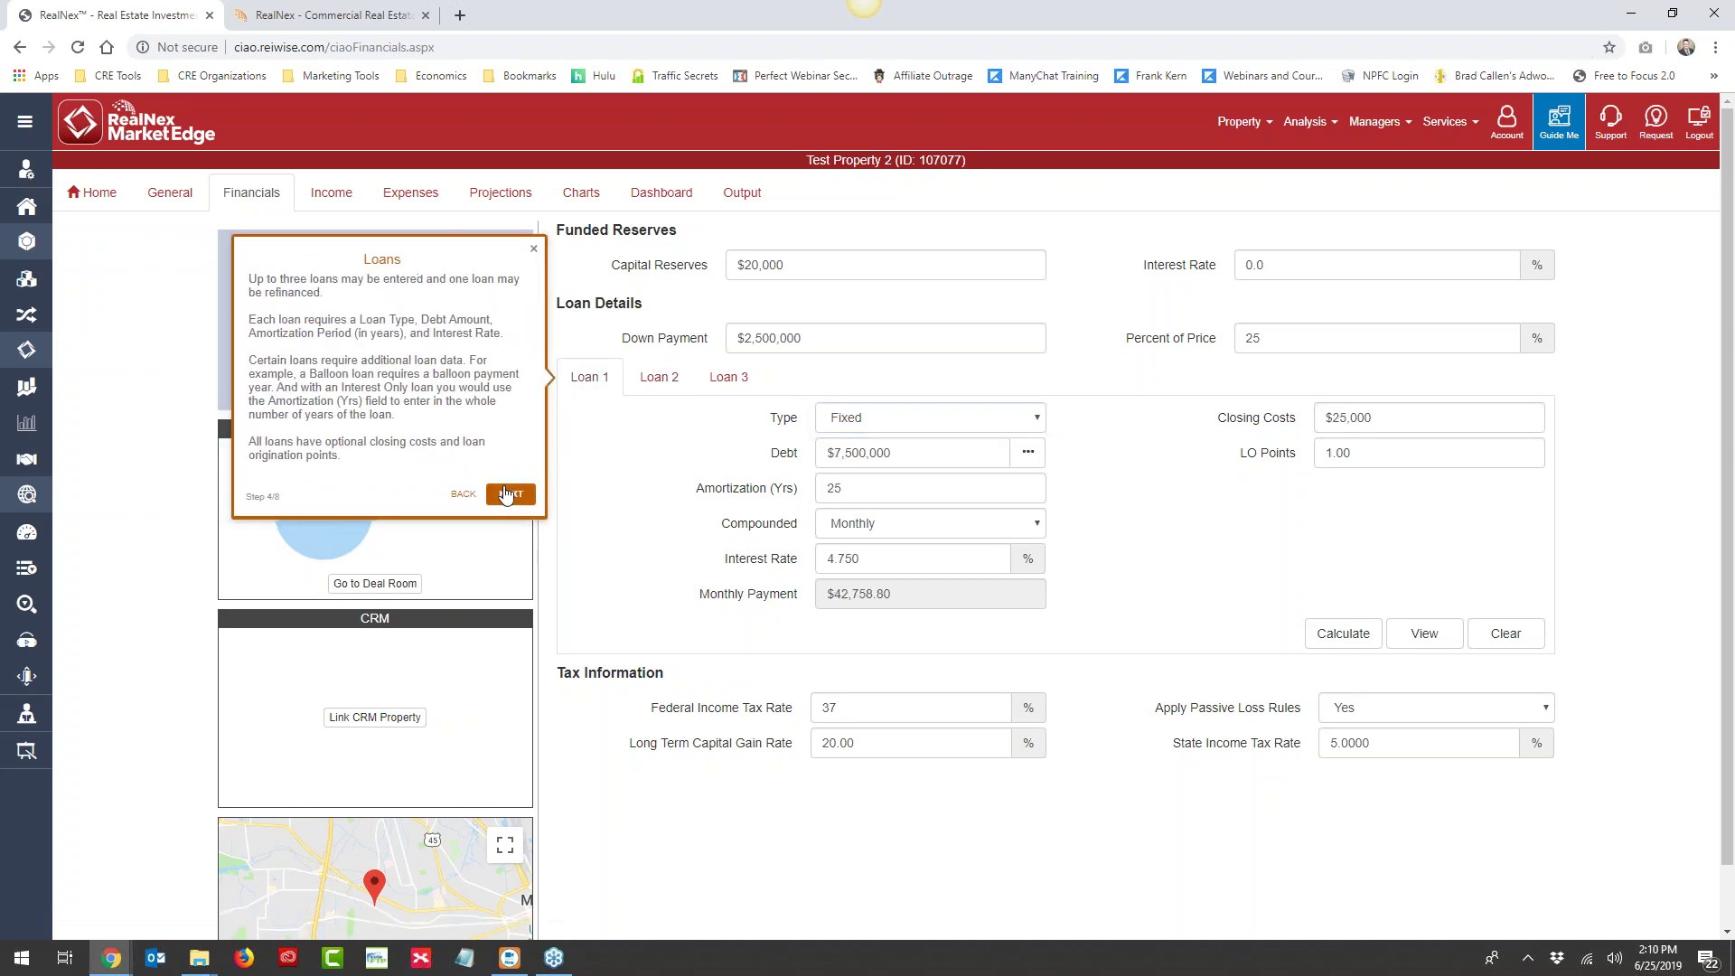
click(504, 493)
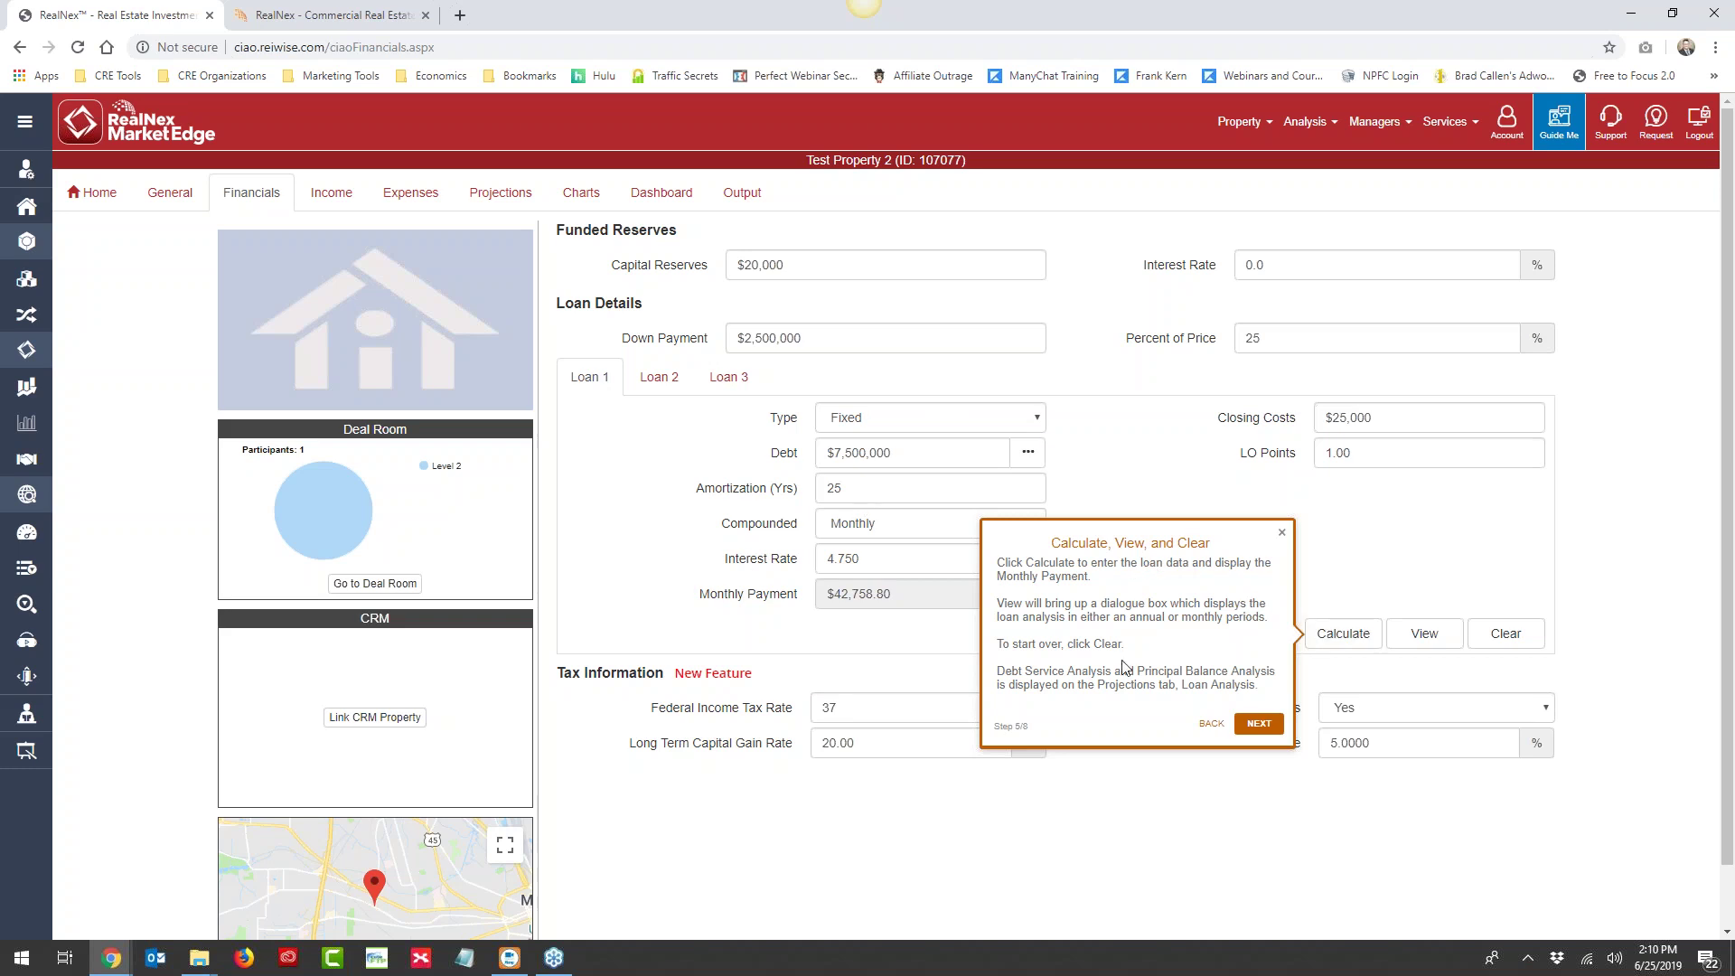
click(1257, 725)
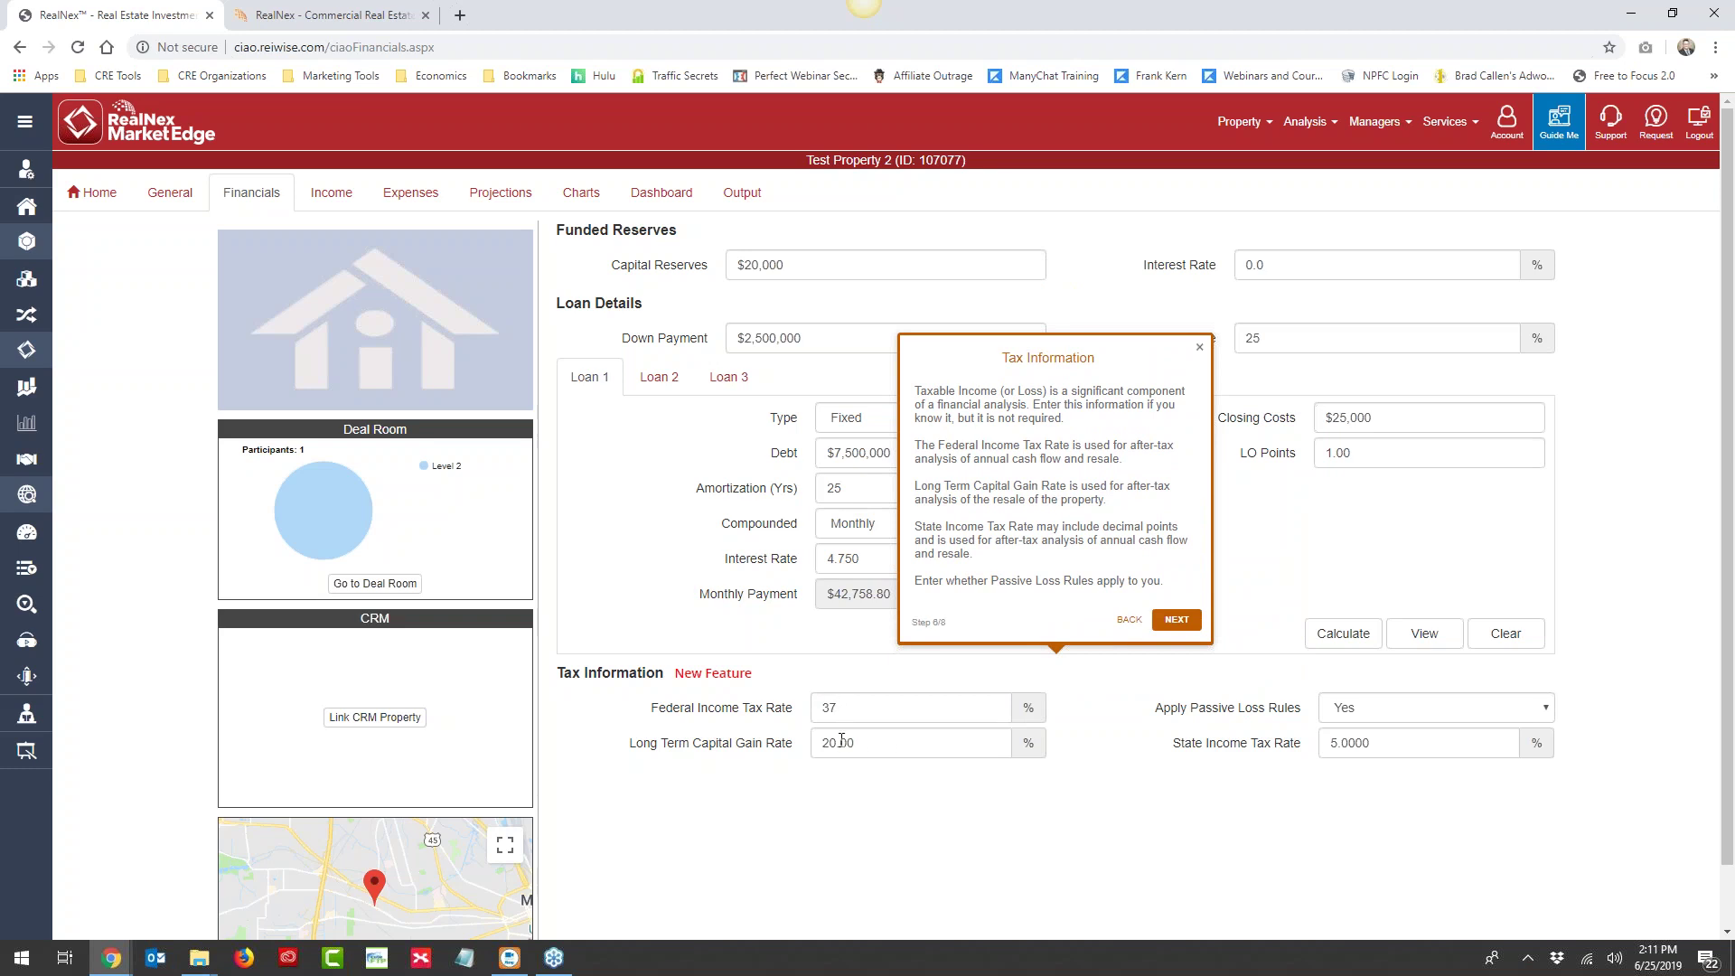
click(1369, 714)
click(1347, 735)
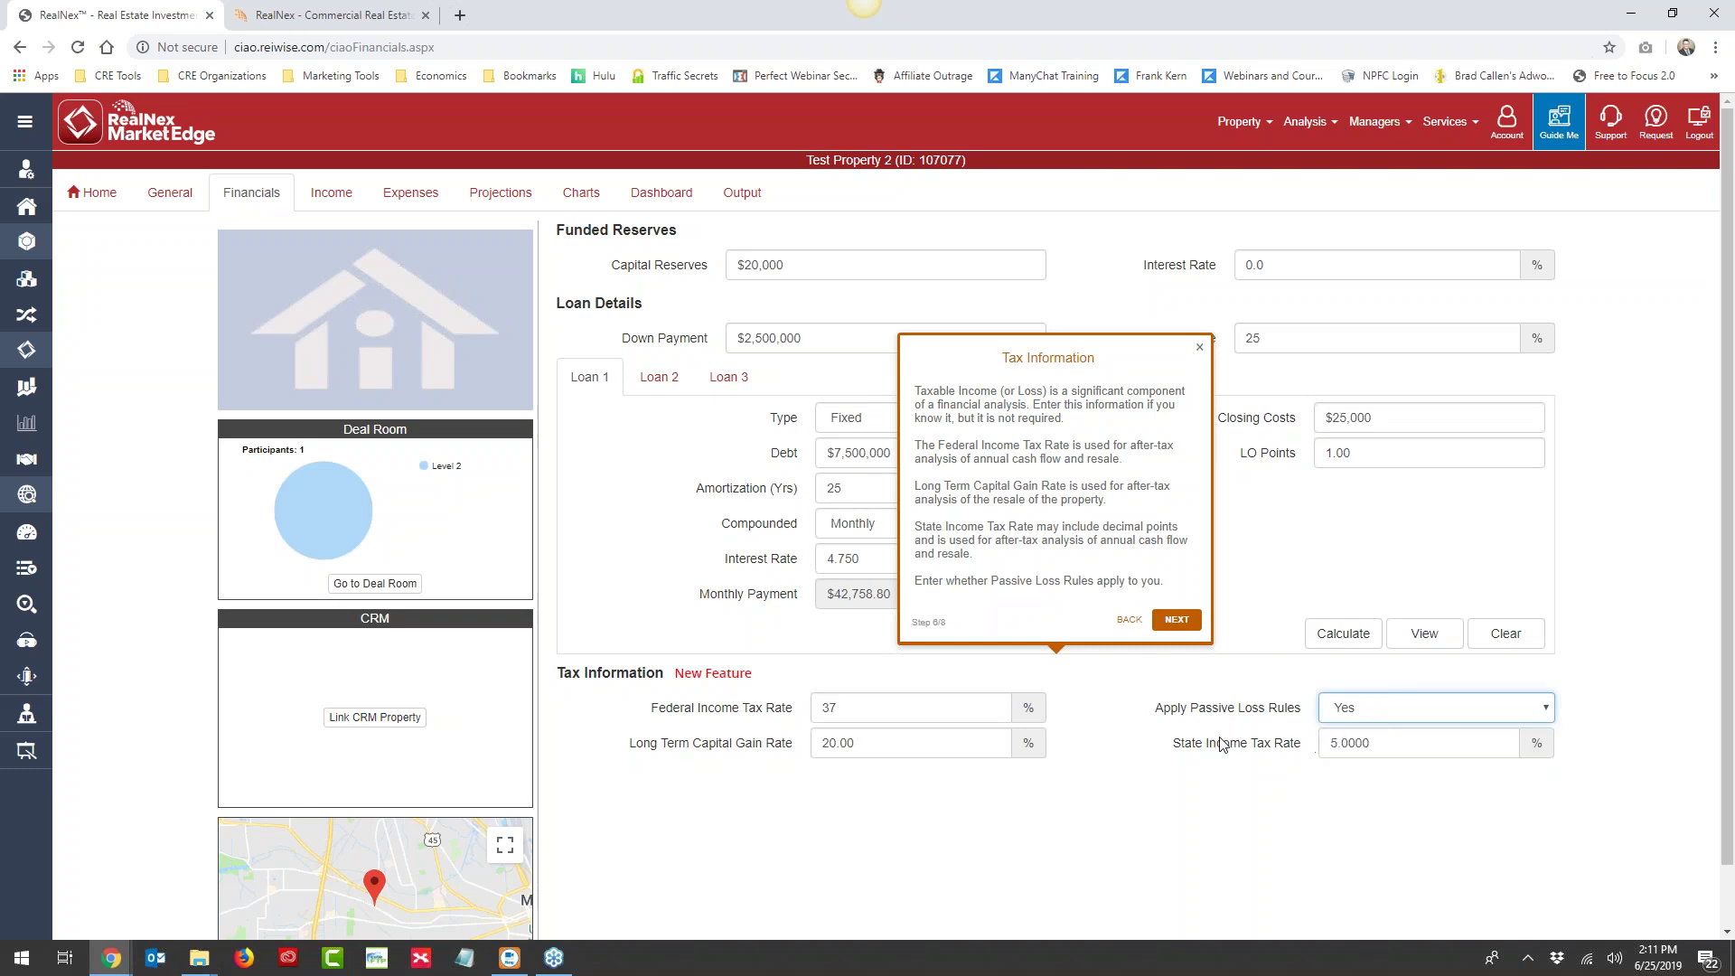
Continue the guide on the Income page and read its introduction and the Speed Analysis Option note
click(1177, 620)
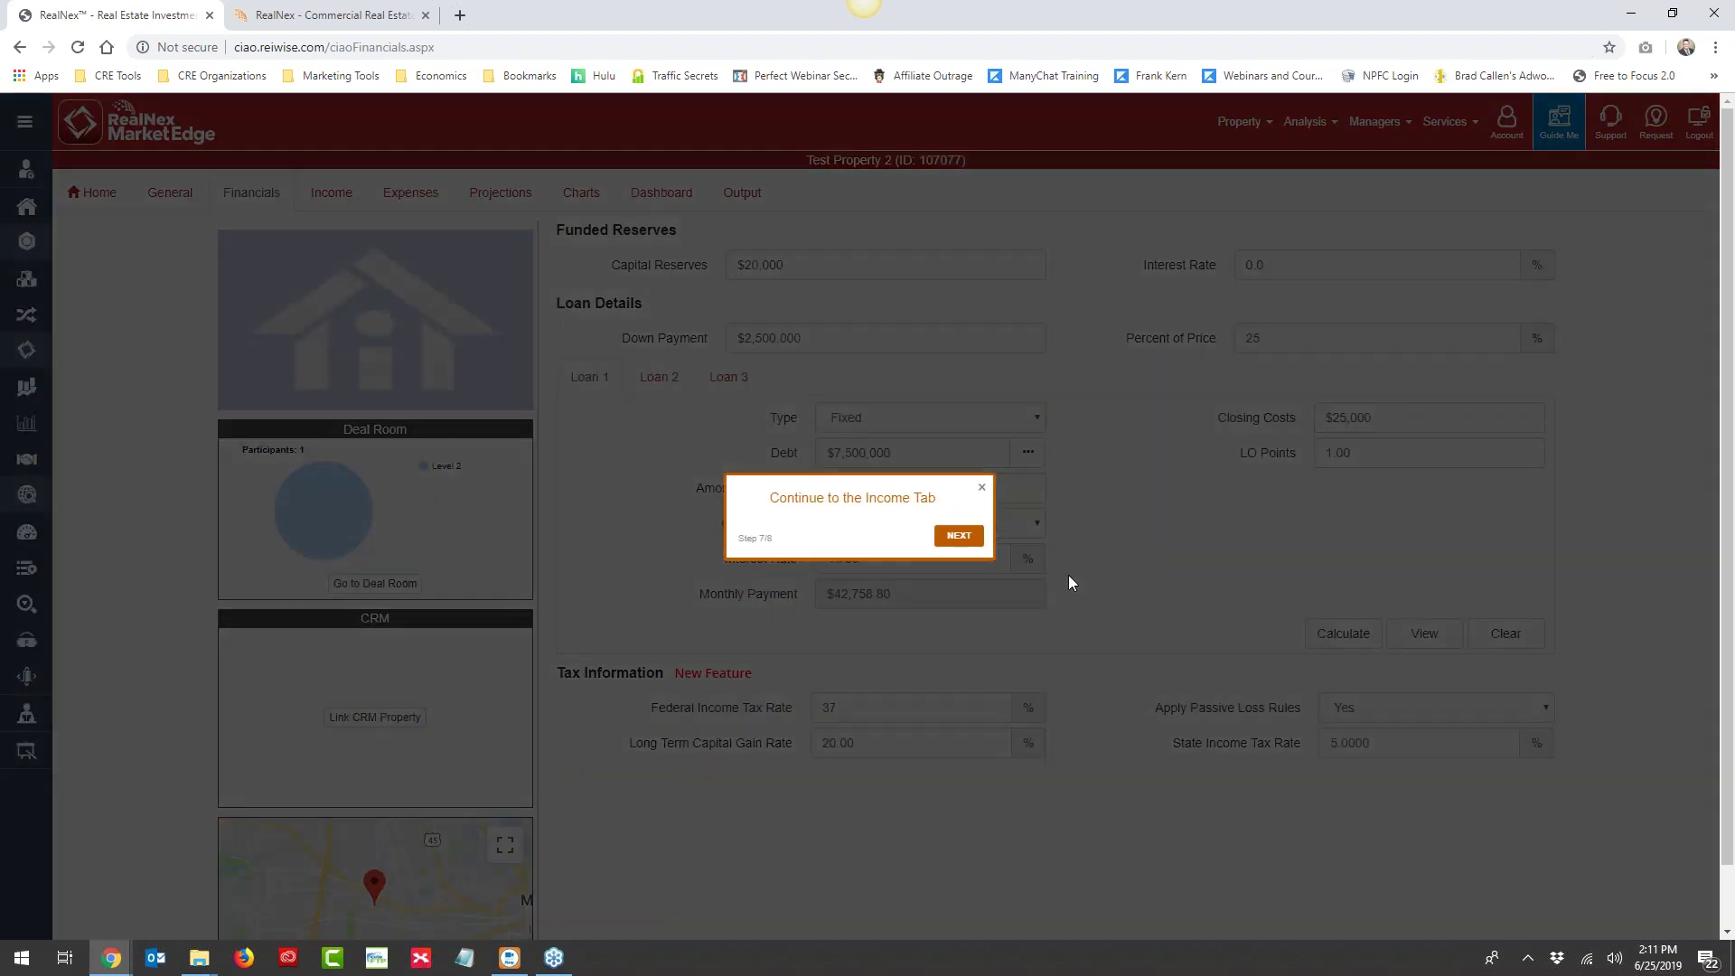
click(949, 538)
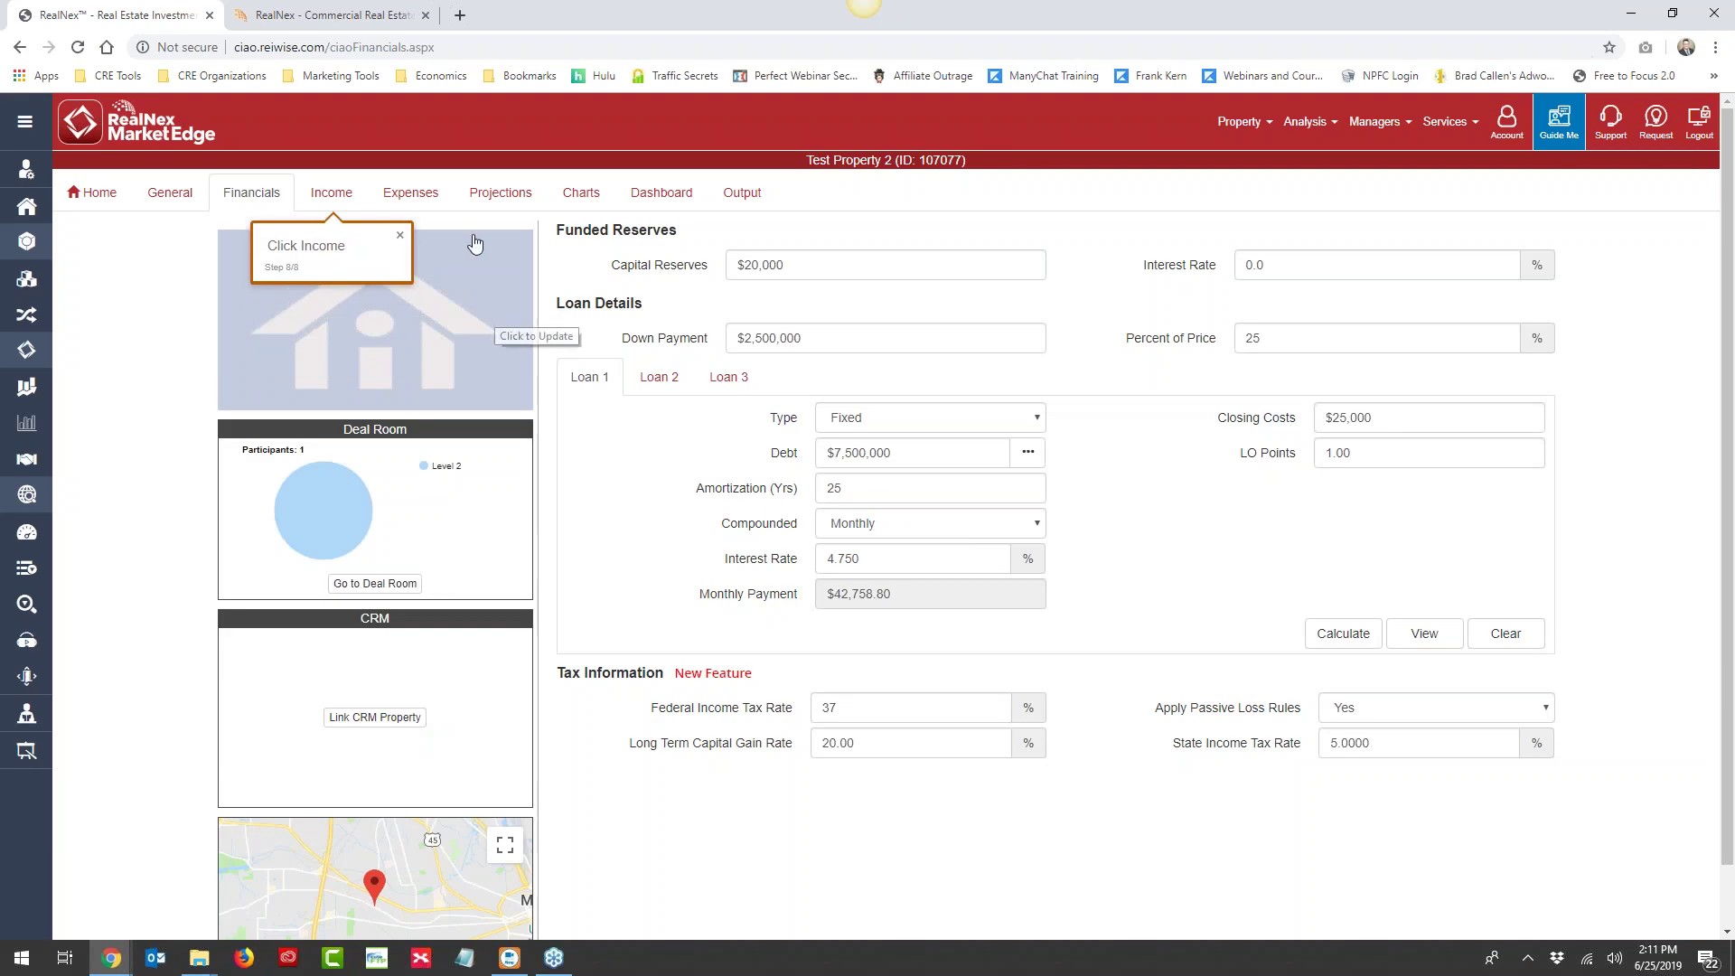
click(333, 196)
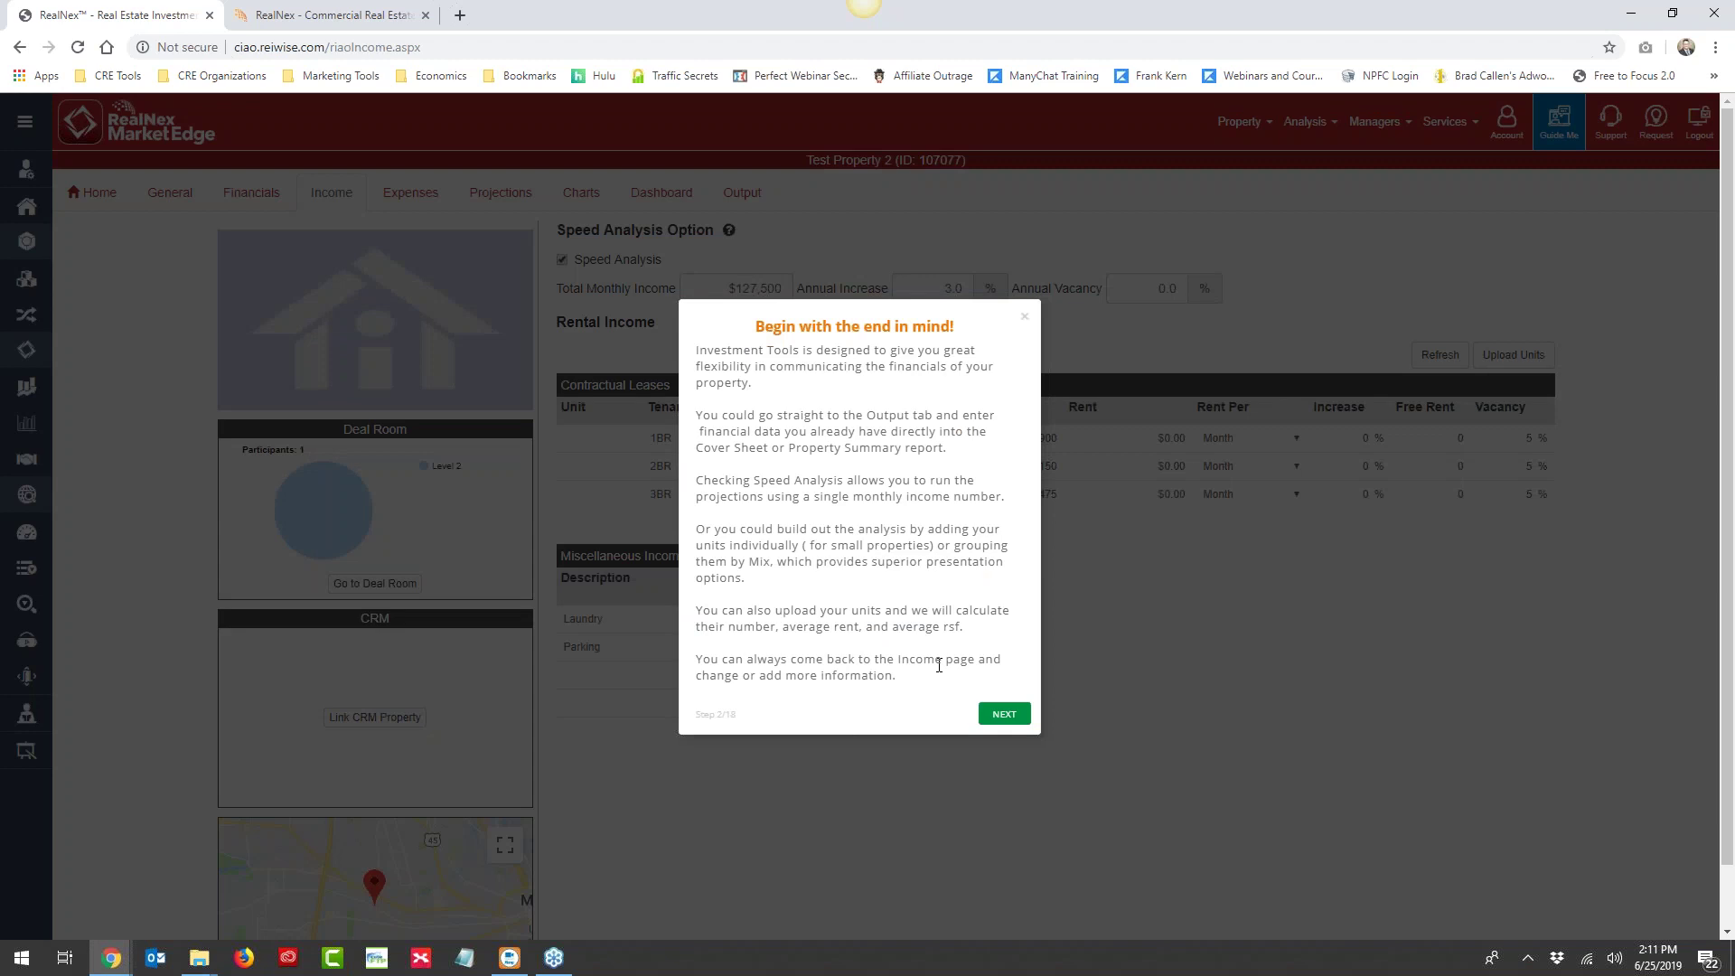
click(1005, 714)
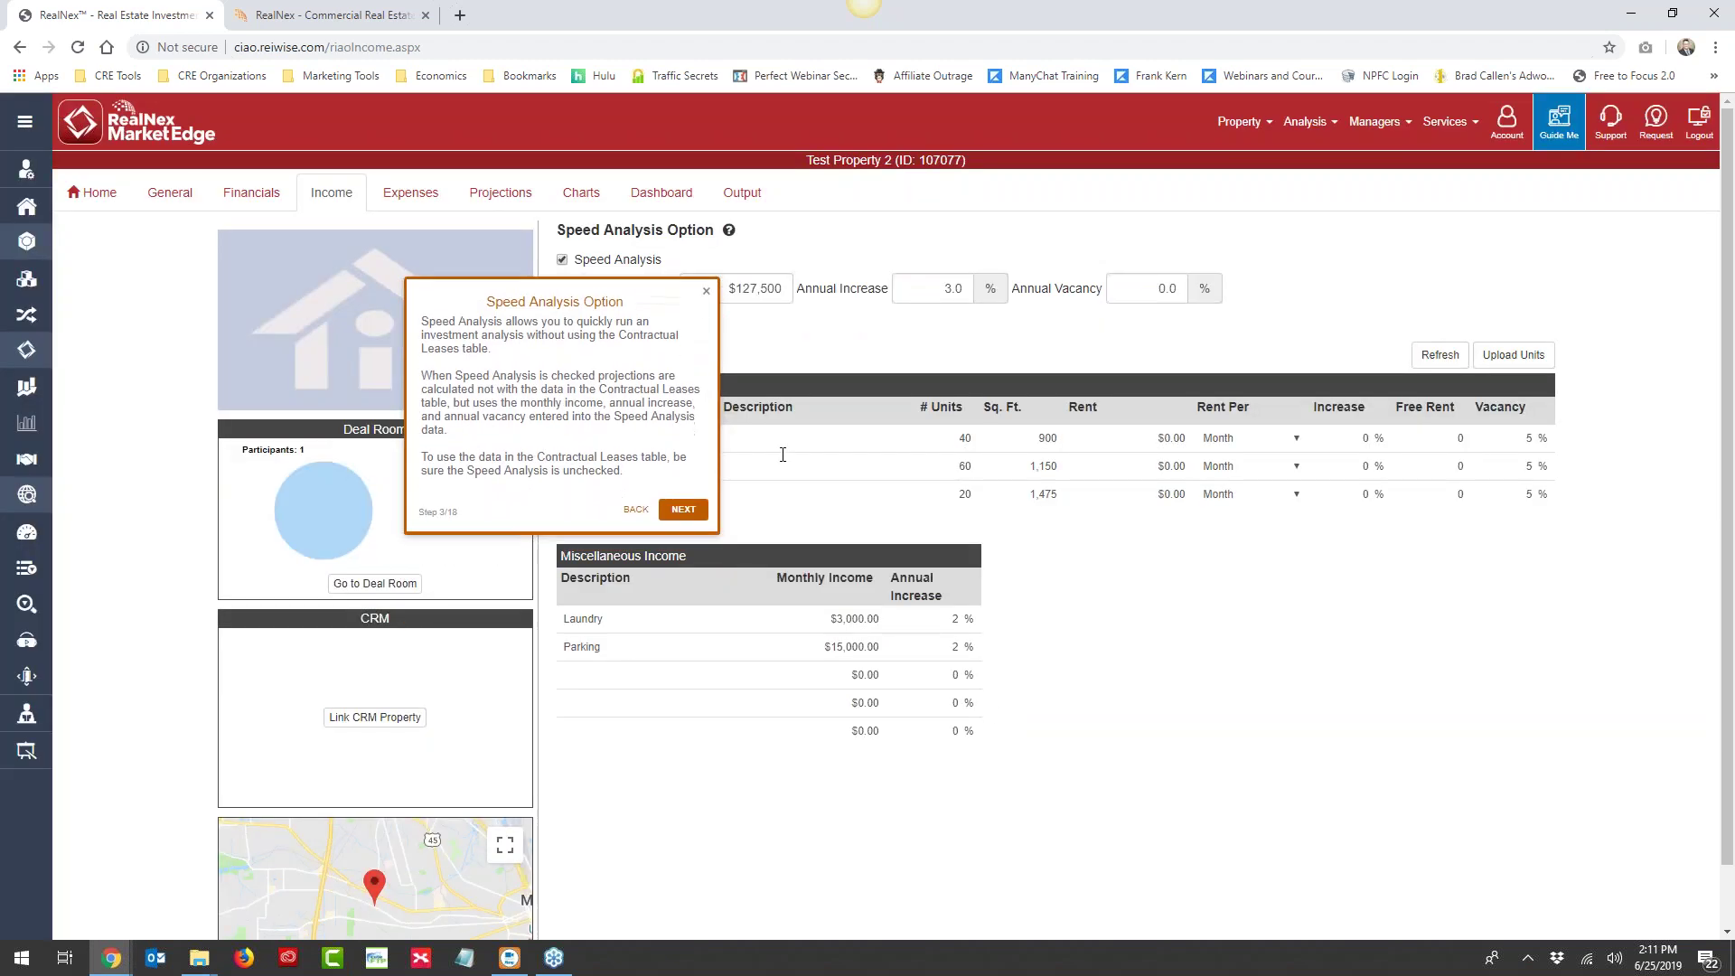
Read the guide's notes on Tenant / Mix Description, # Units, Sq. Ft. and Base Rent for the 1BR mix
click(690, 511)
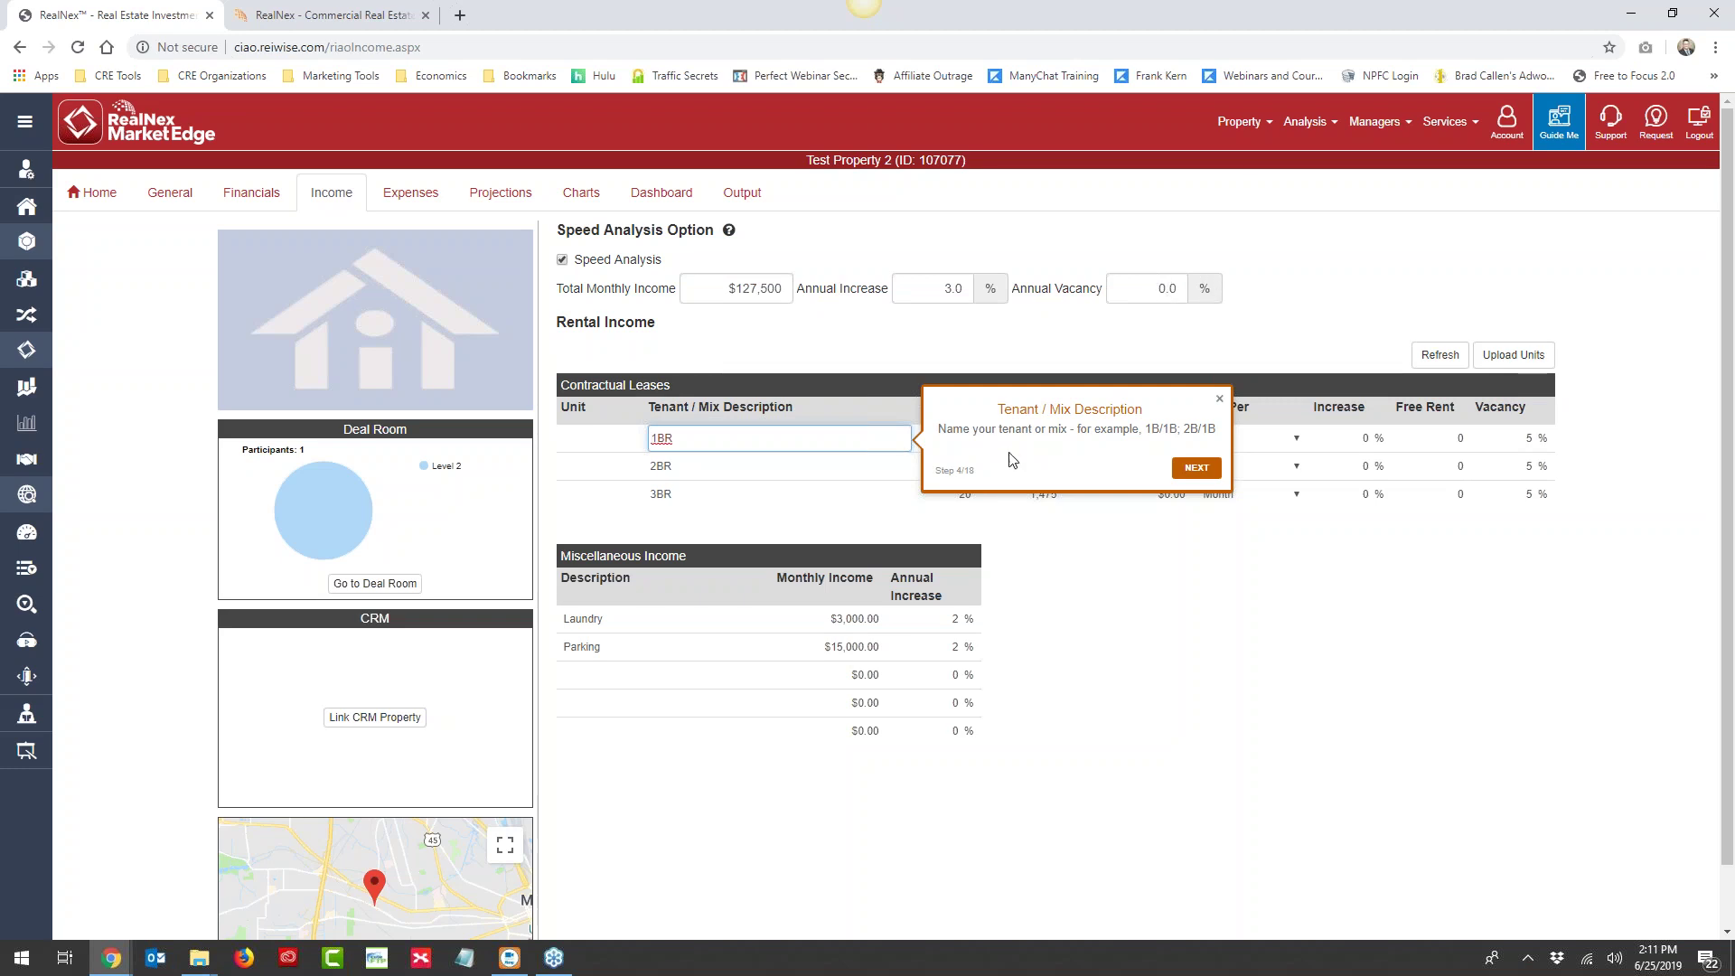
click(1193, 470)
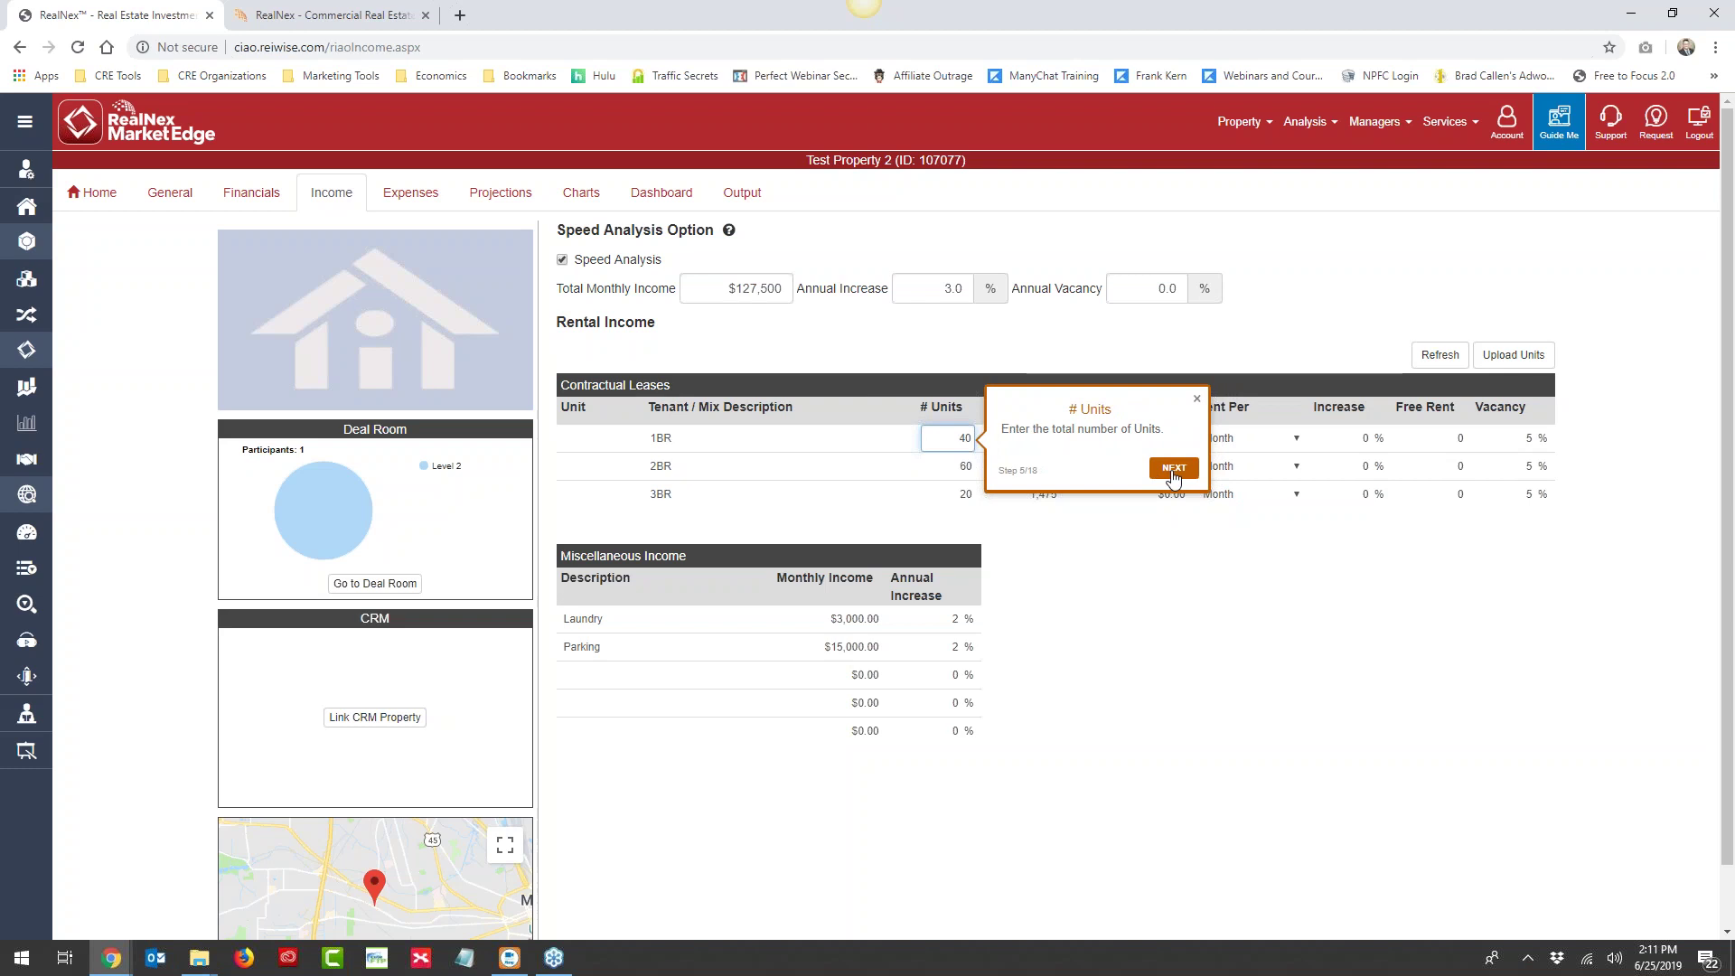
click(1175, 470)
key(Tab)
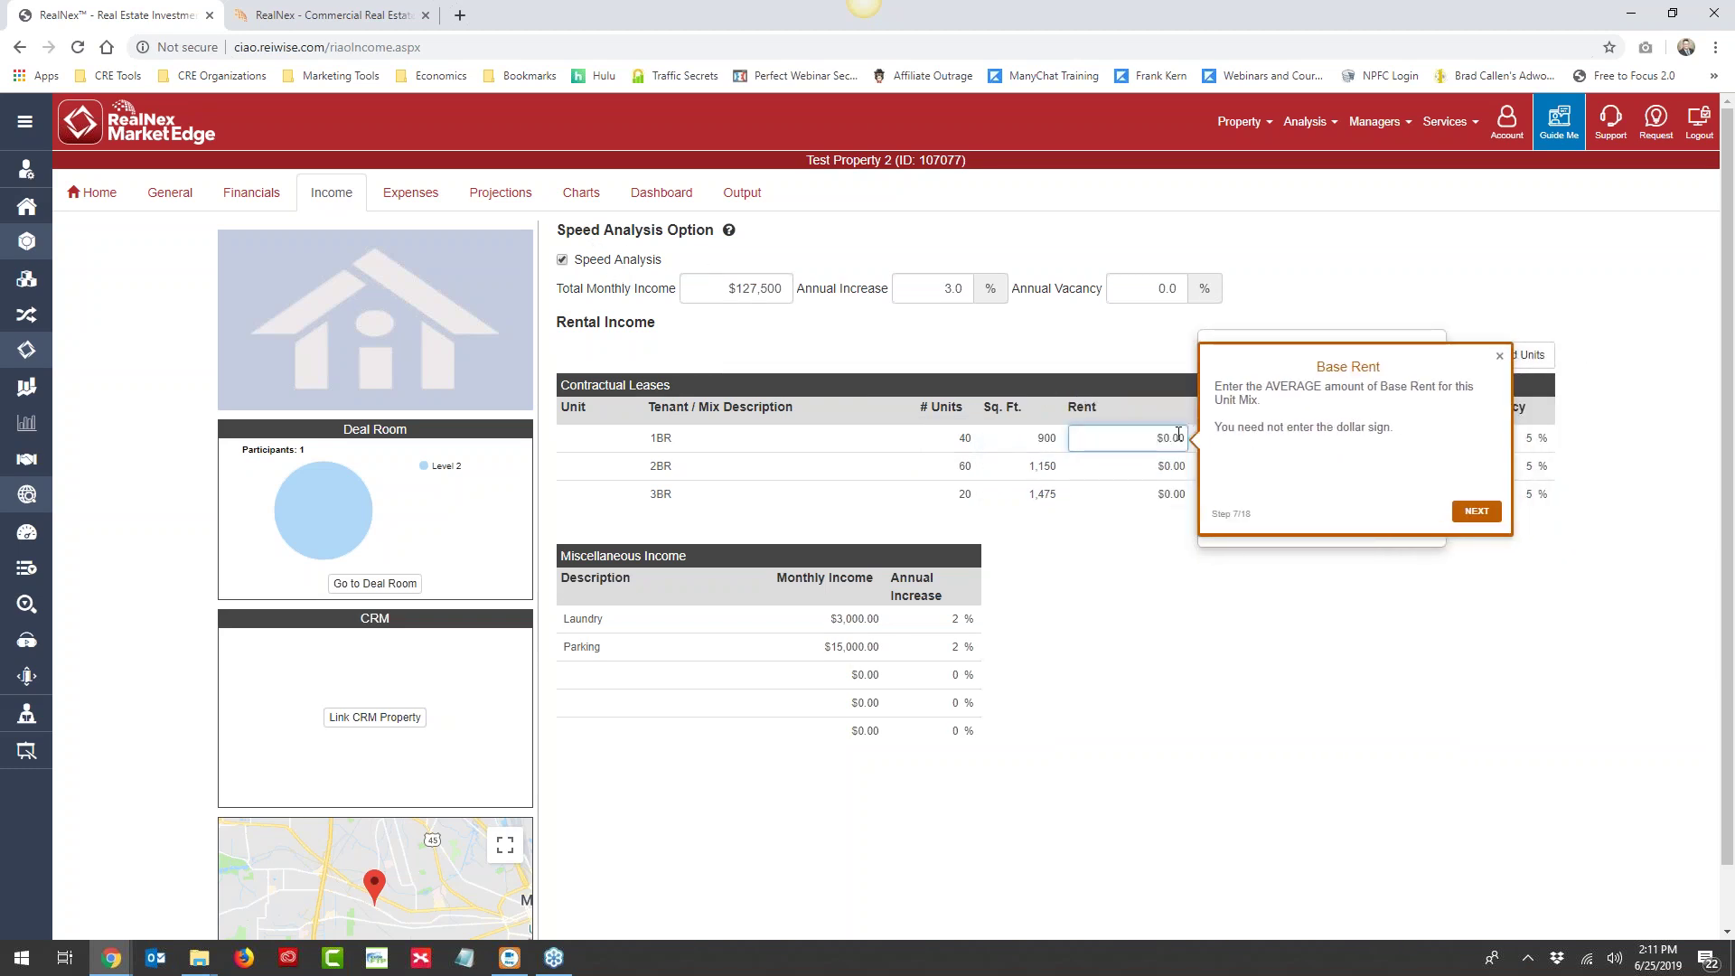
Read the guide's Rent per note and examine the 1BR mix's rent period choices, keeping Month
click(1492, 517)
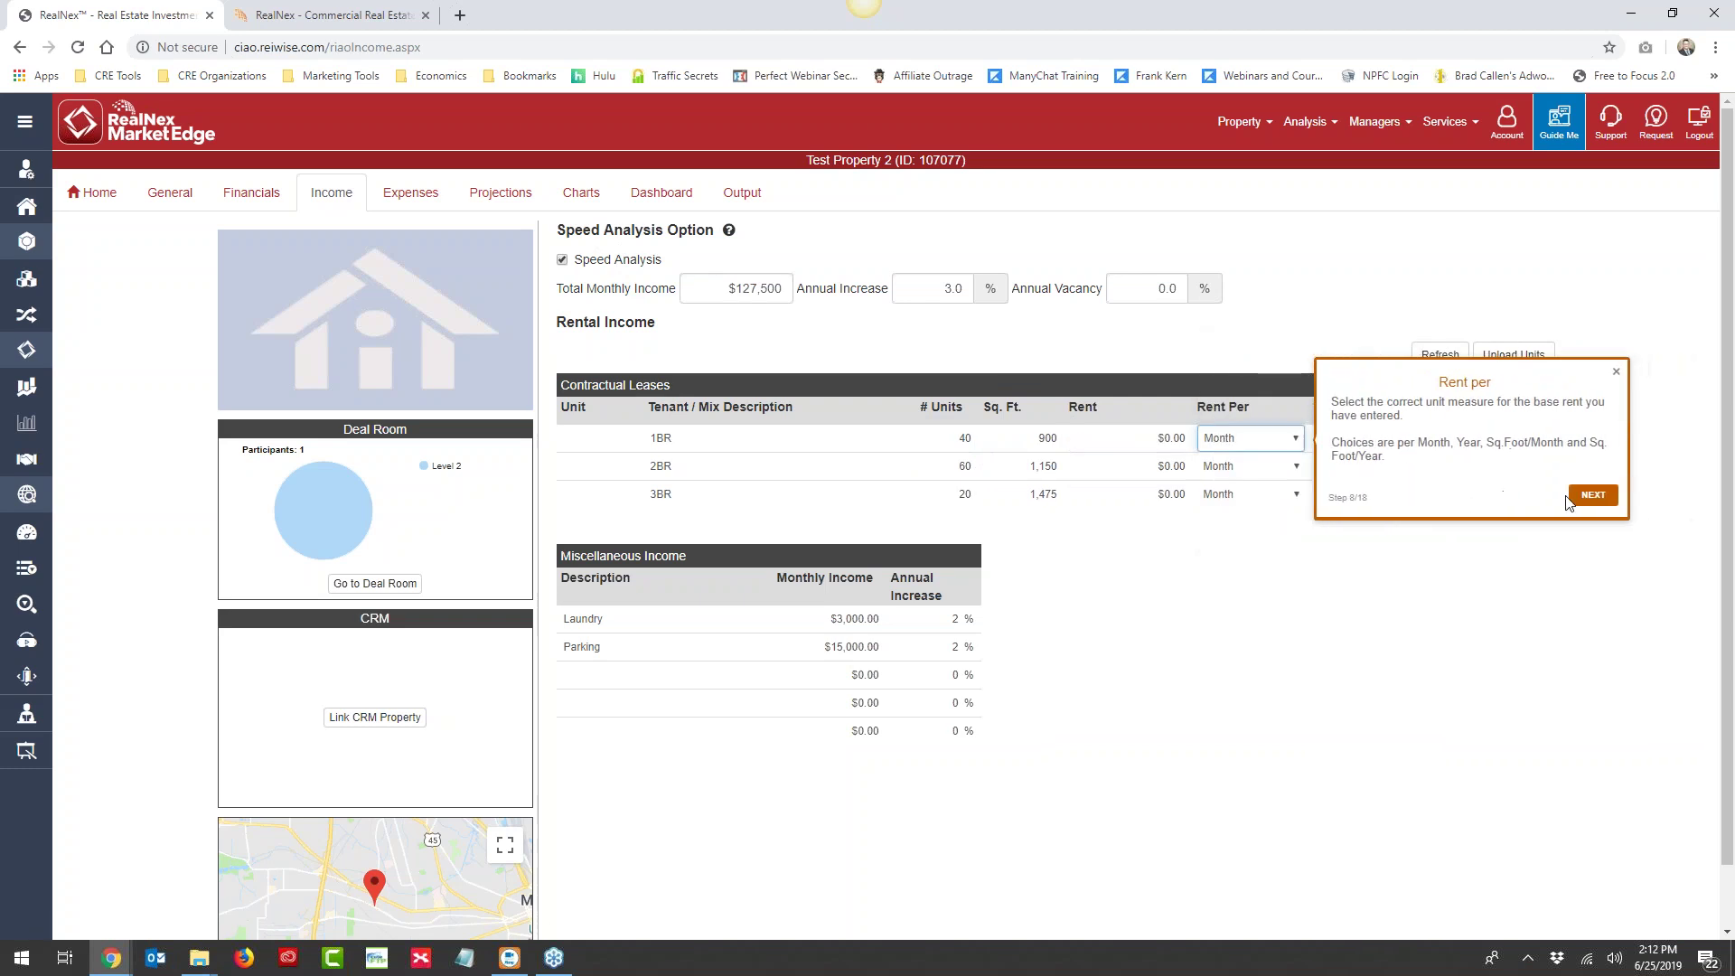
click(1212, 439)
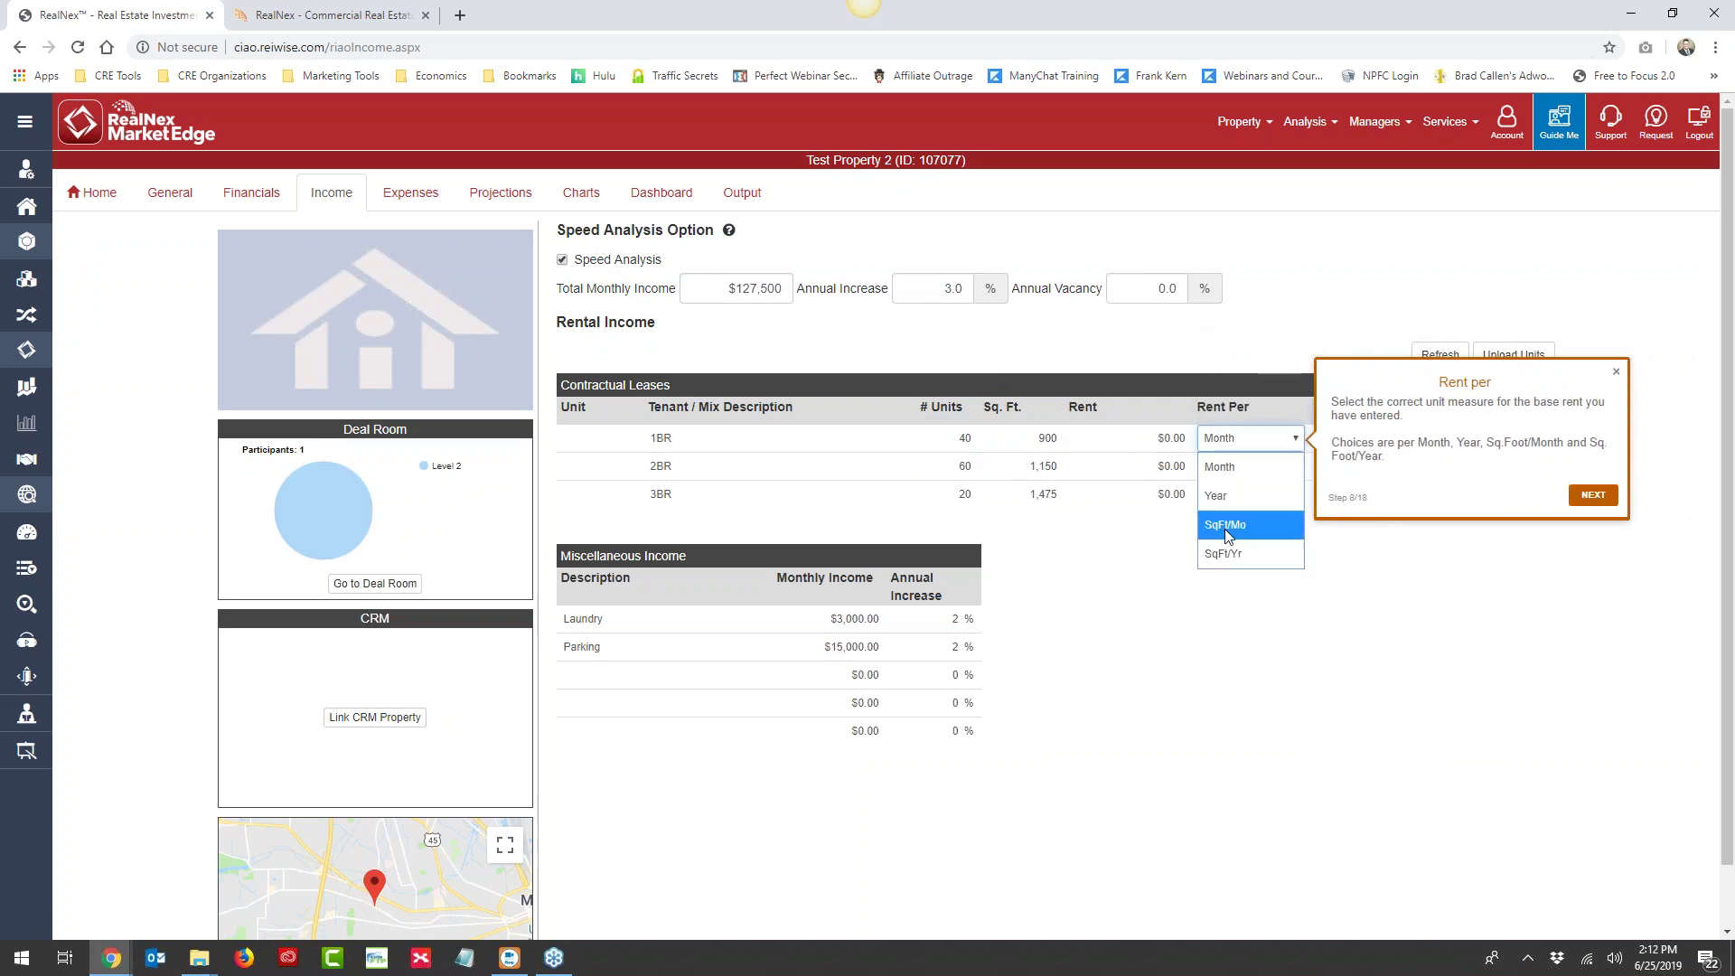
click(1219, 466)
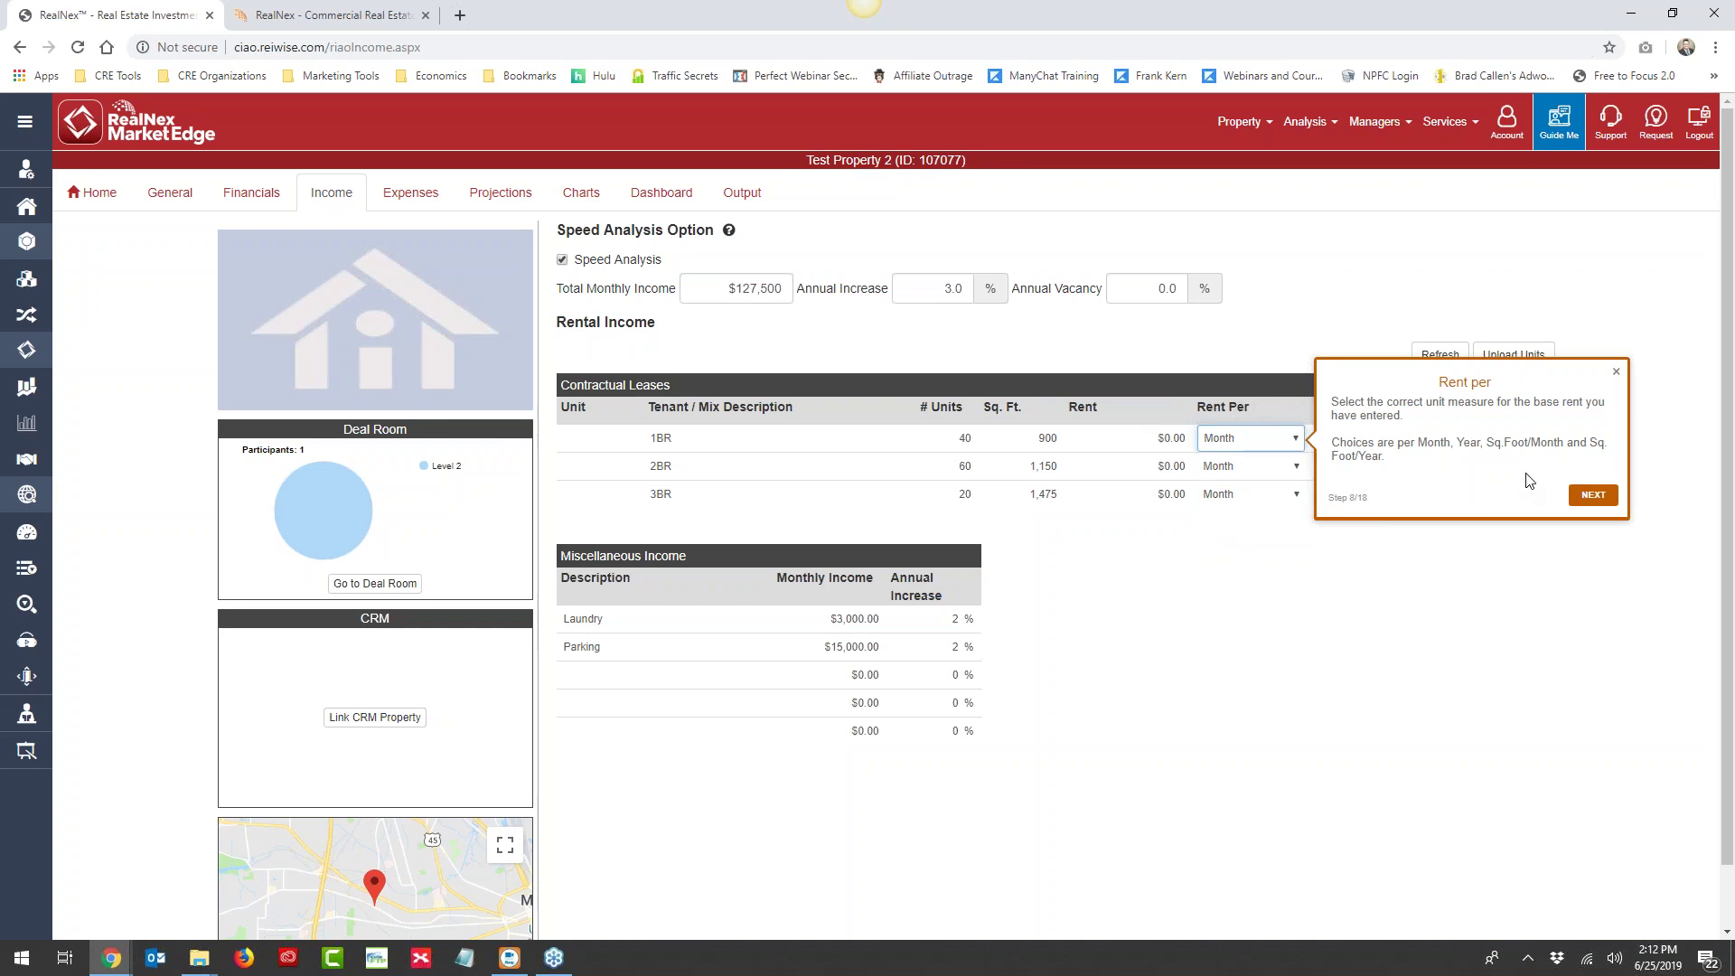
Read the guide's notes on Increase, Free Rent, Vacancy, Upload Units and Miscellaneous Income
click(1591, 495)
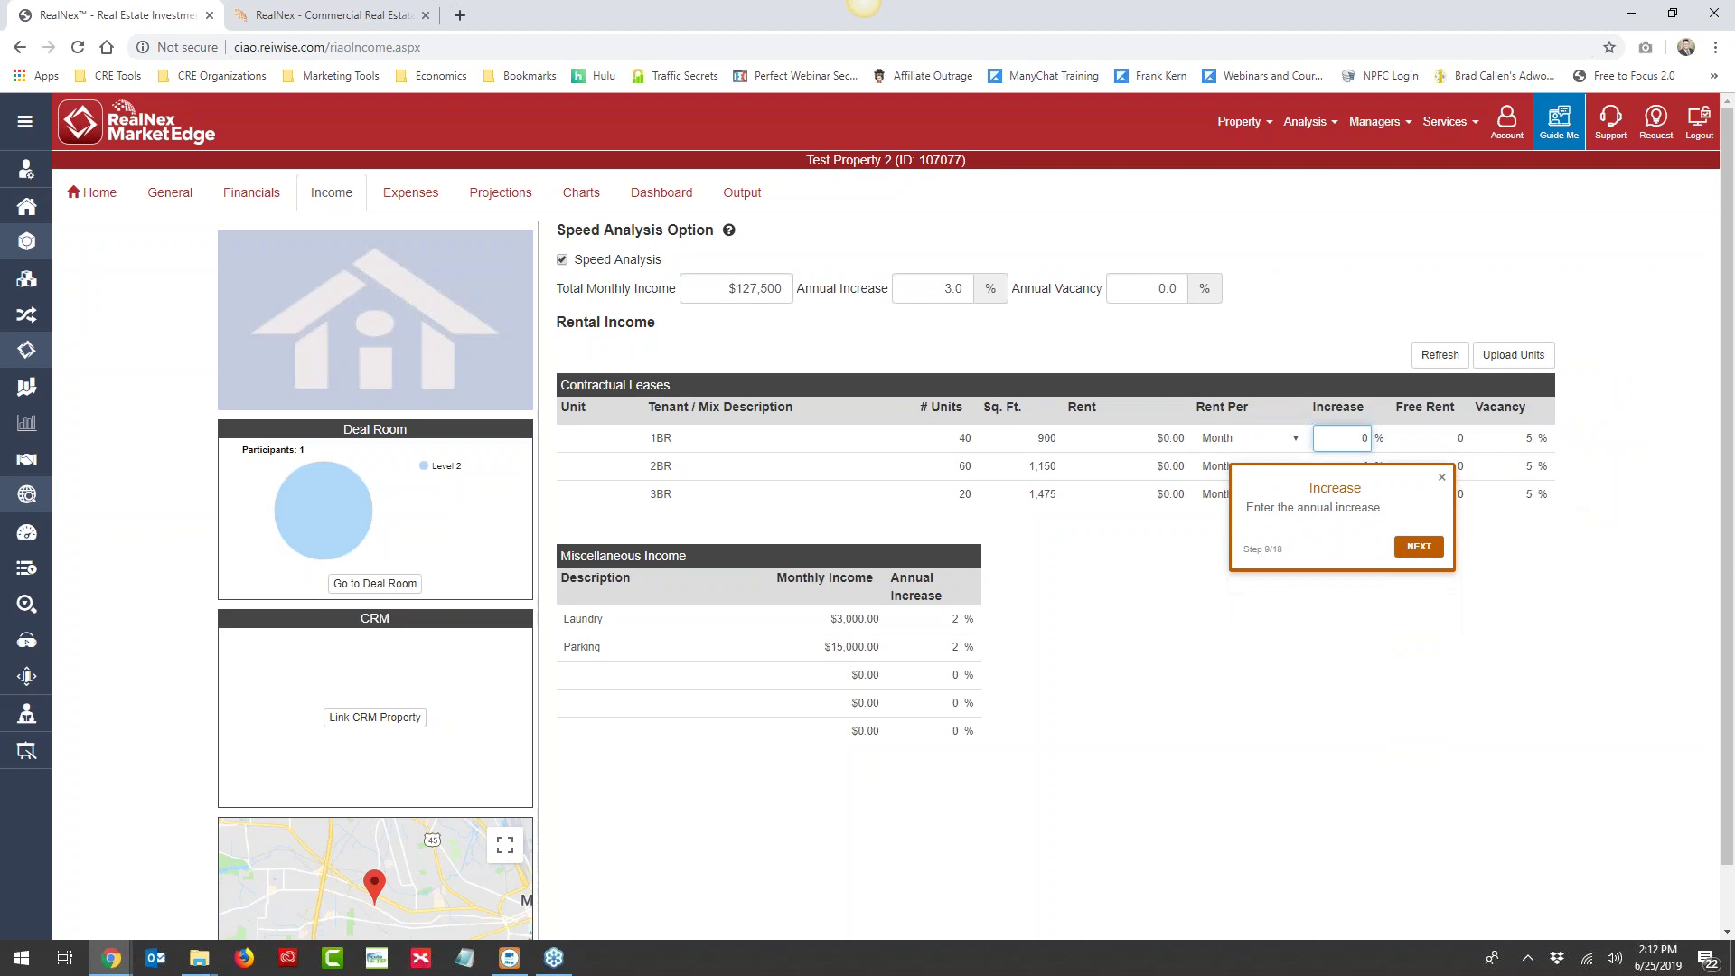
click(1413, 546)
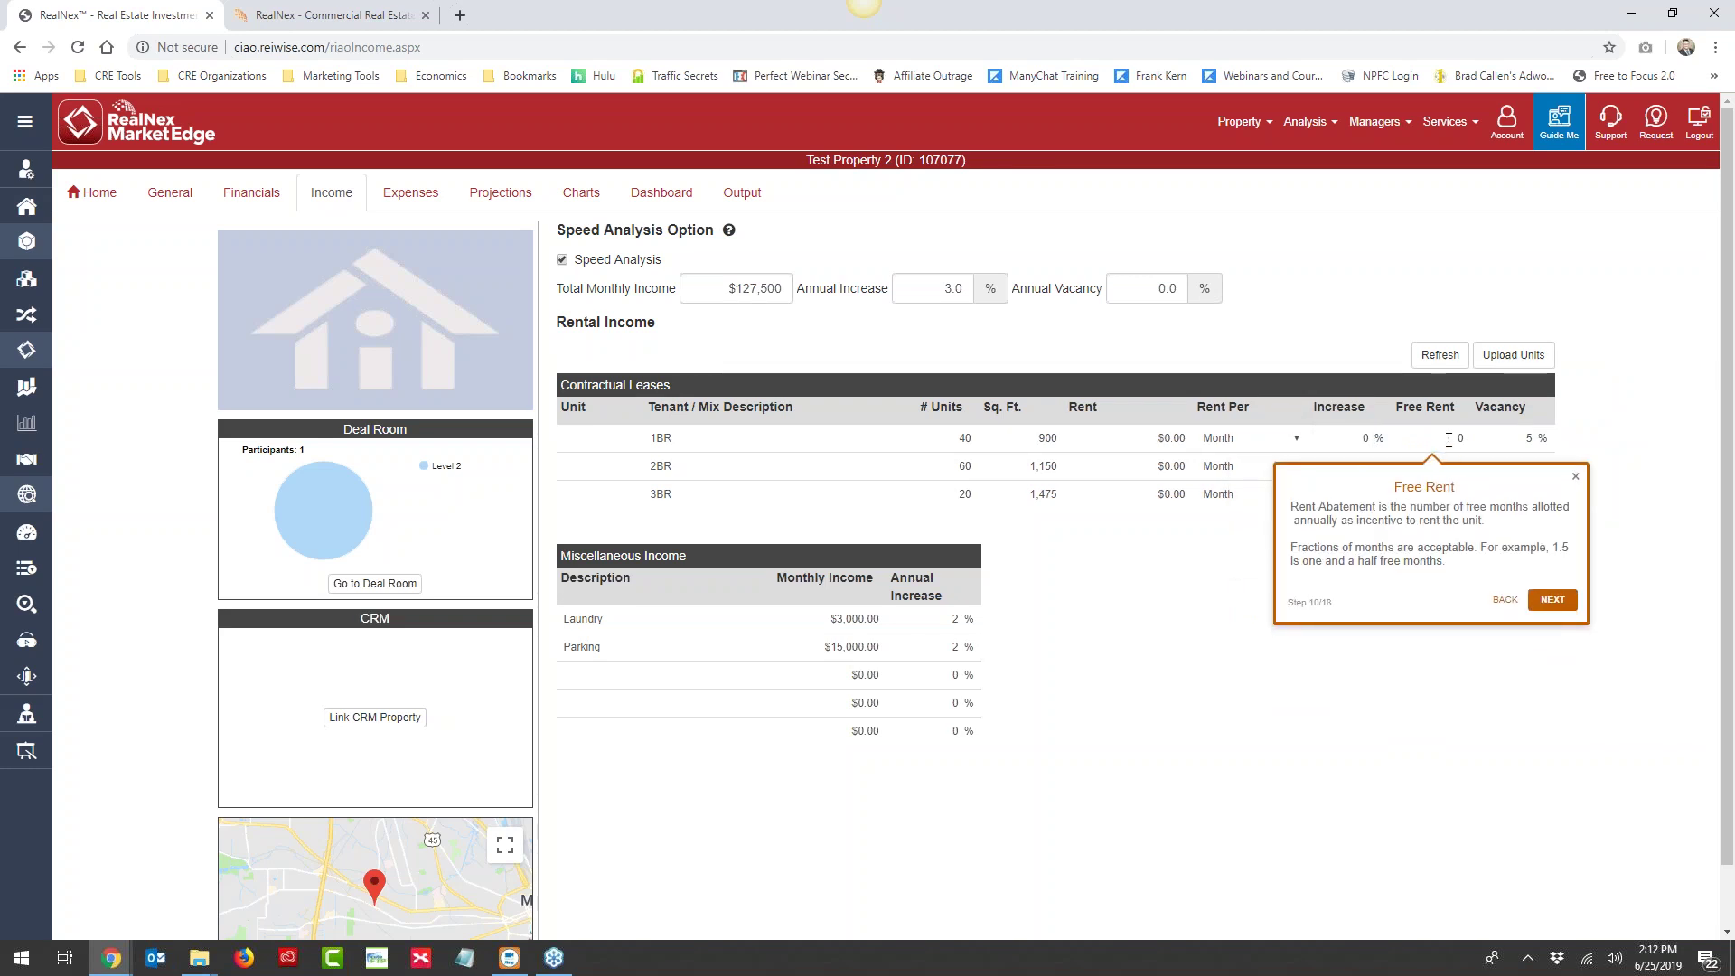
click(1551, 600)
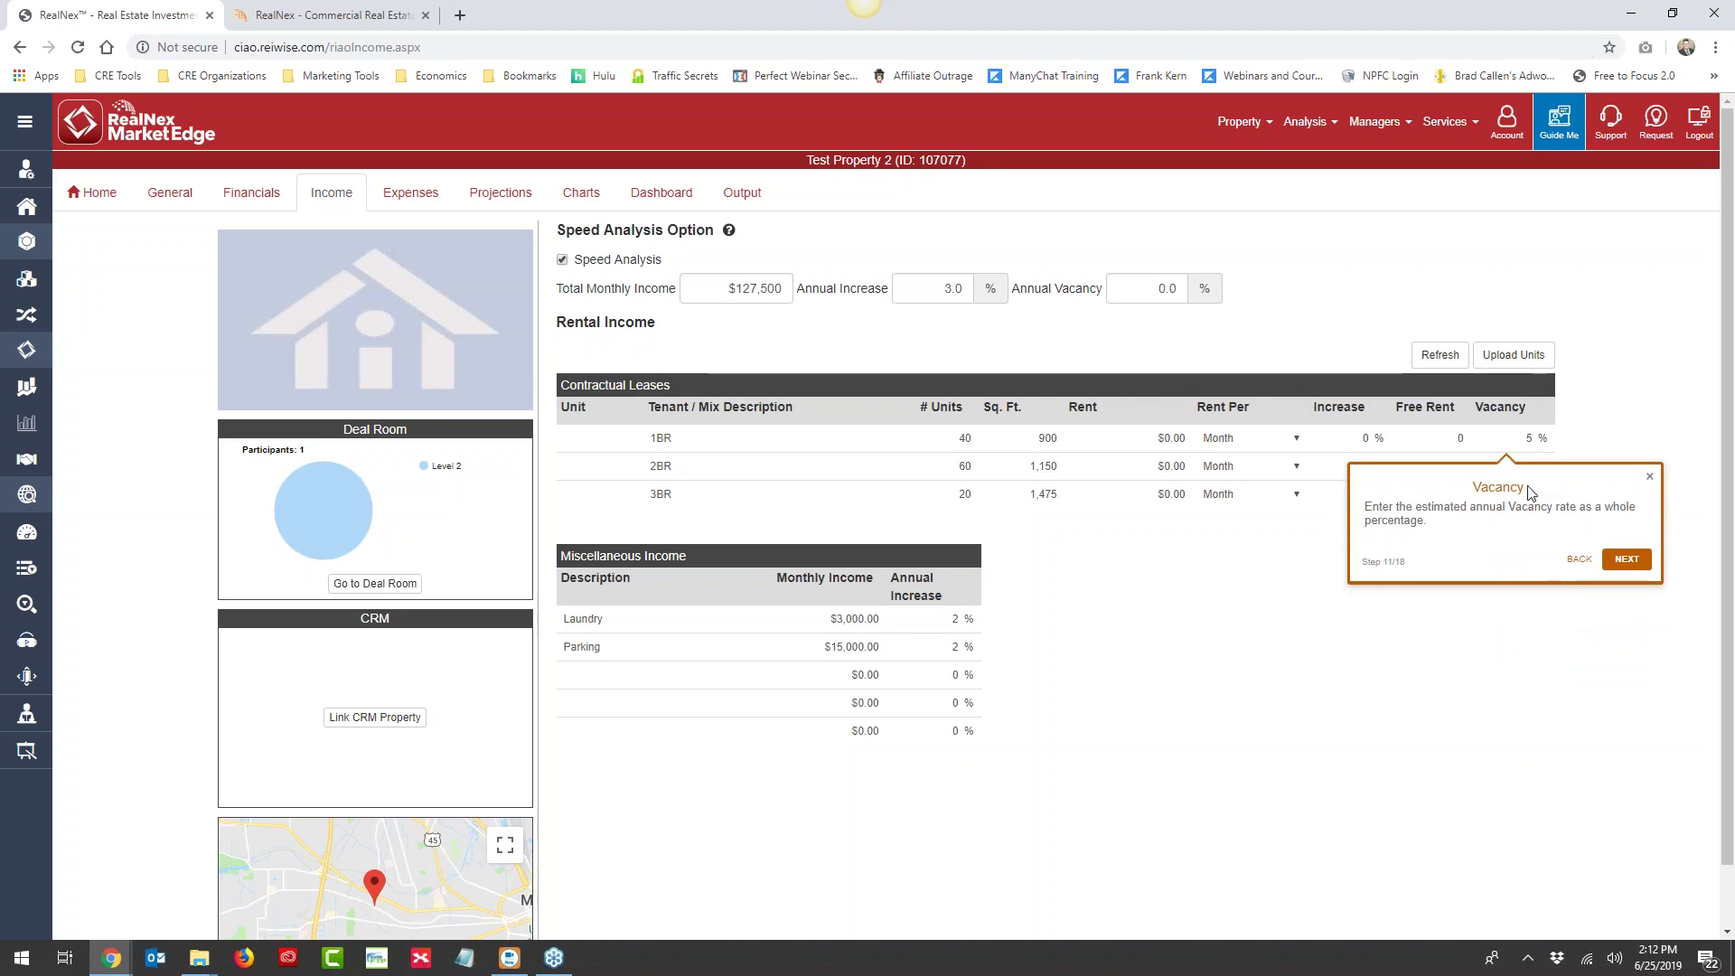
click(1627, 560)
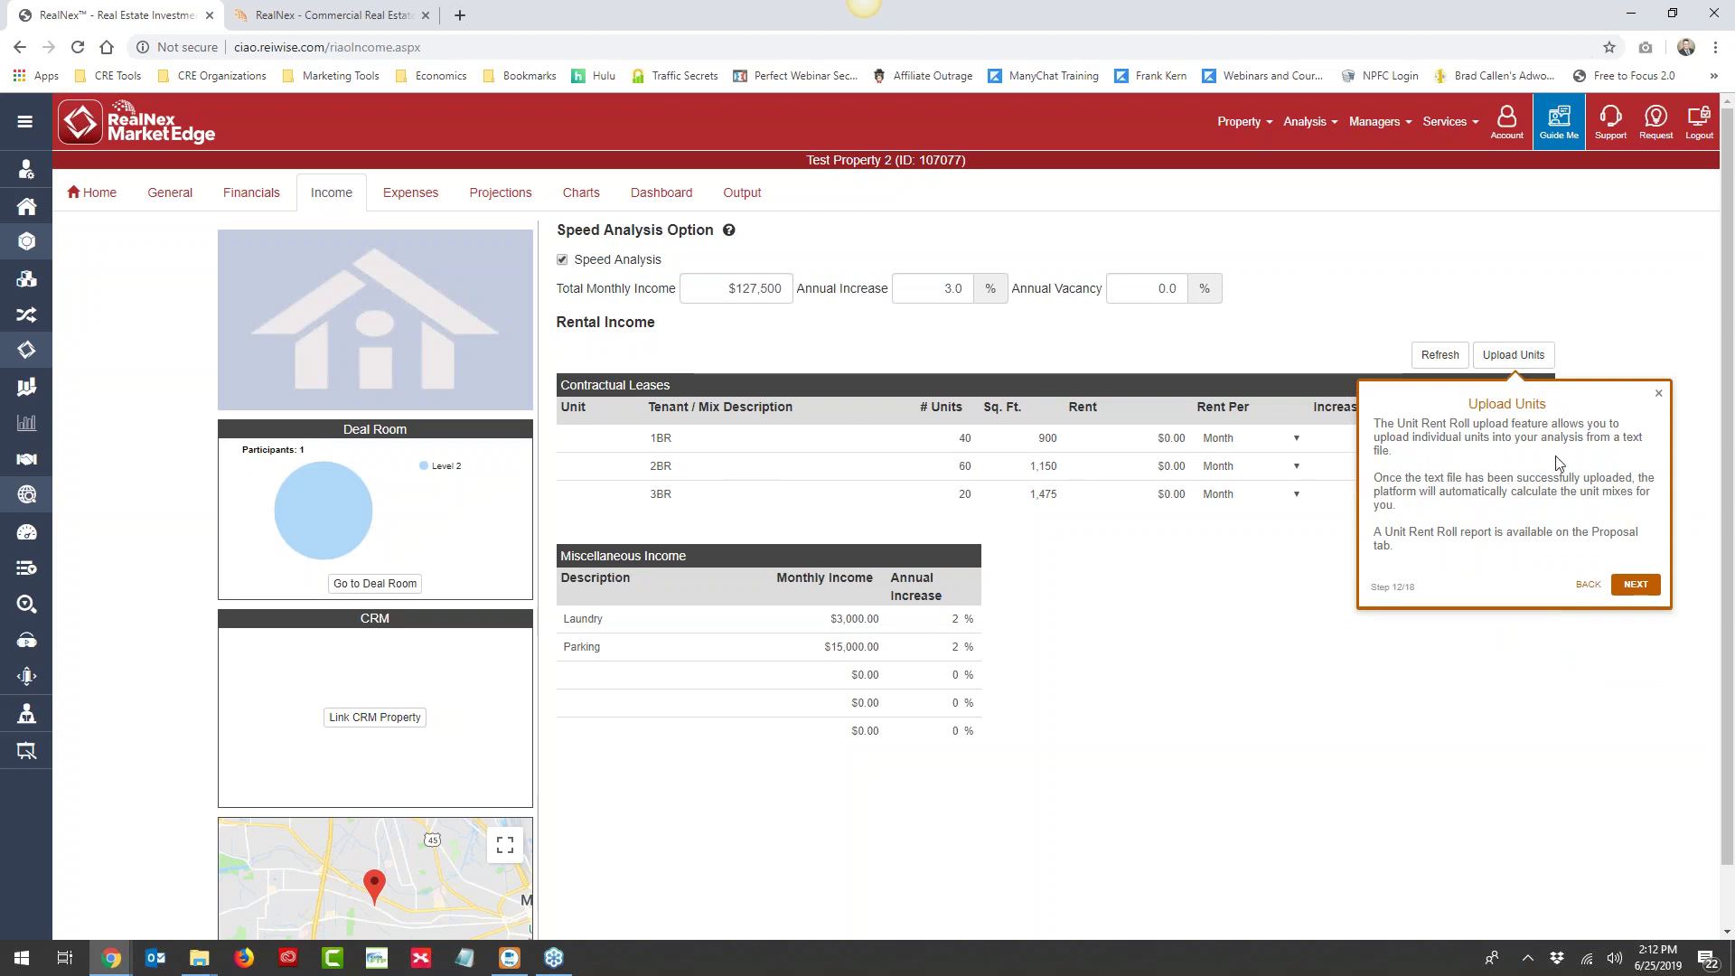
click(1637, 585)
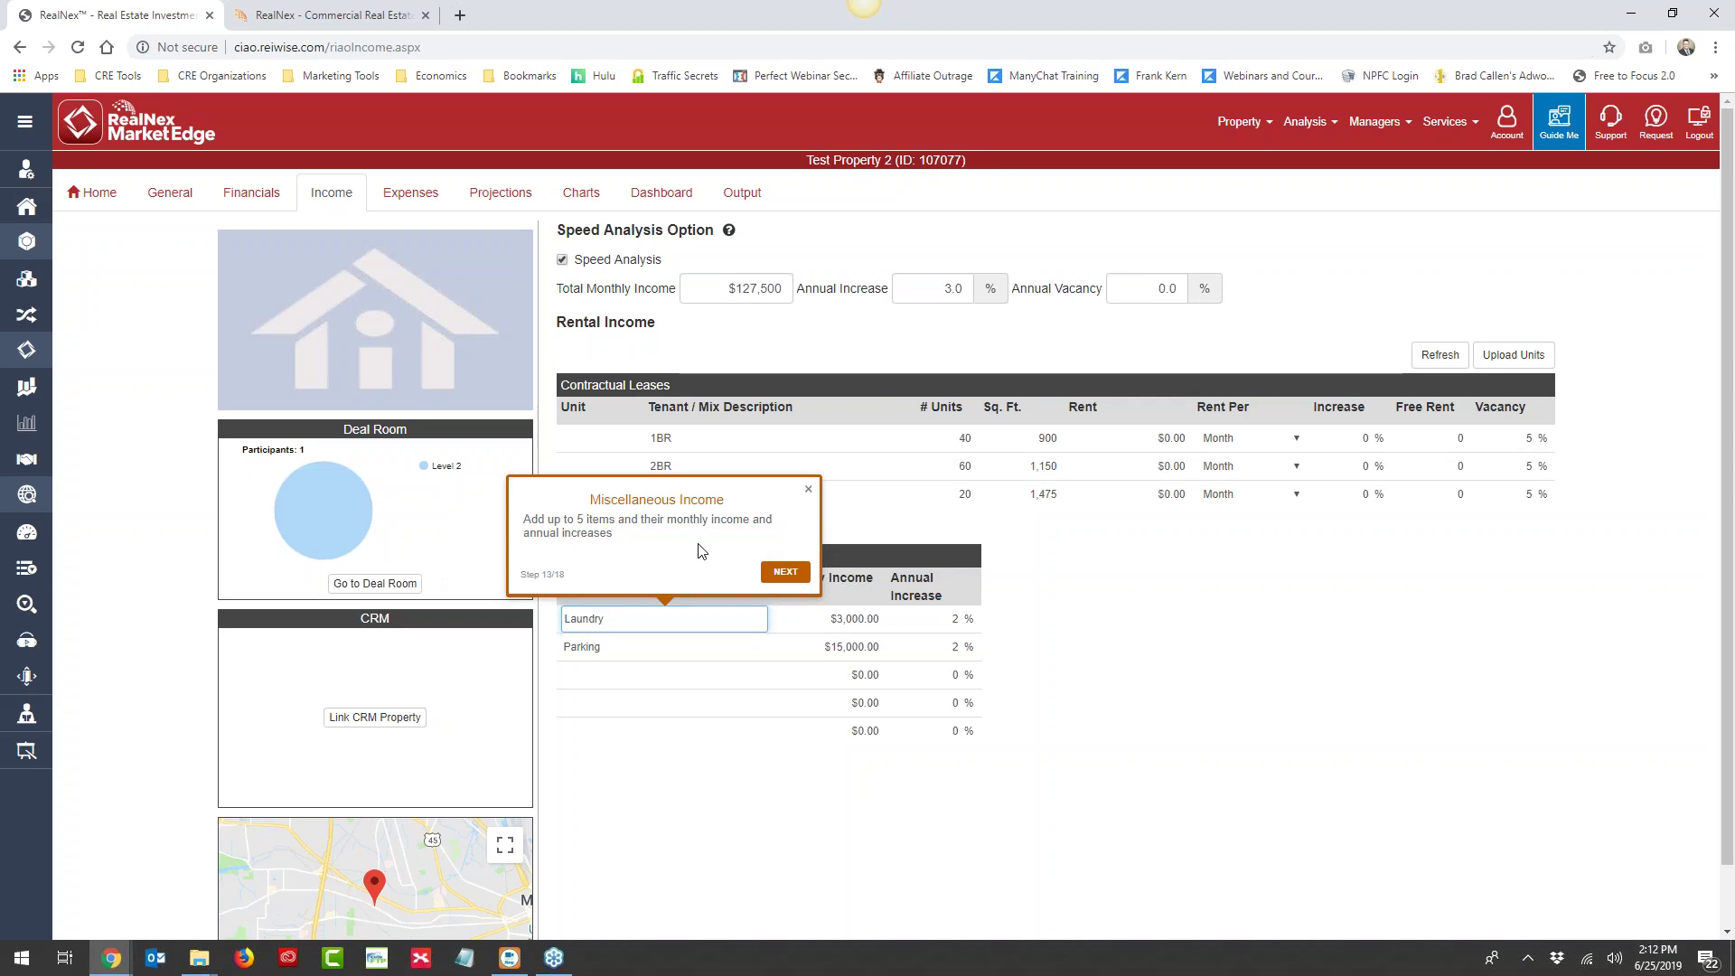
Open Refine Global Vacancy for the current property and save its annual vacancy rates
click(781, 573)
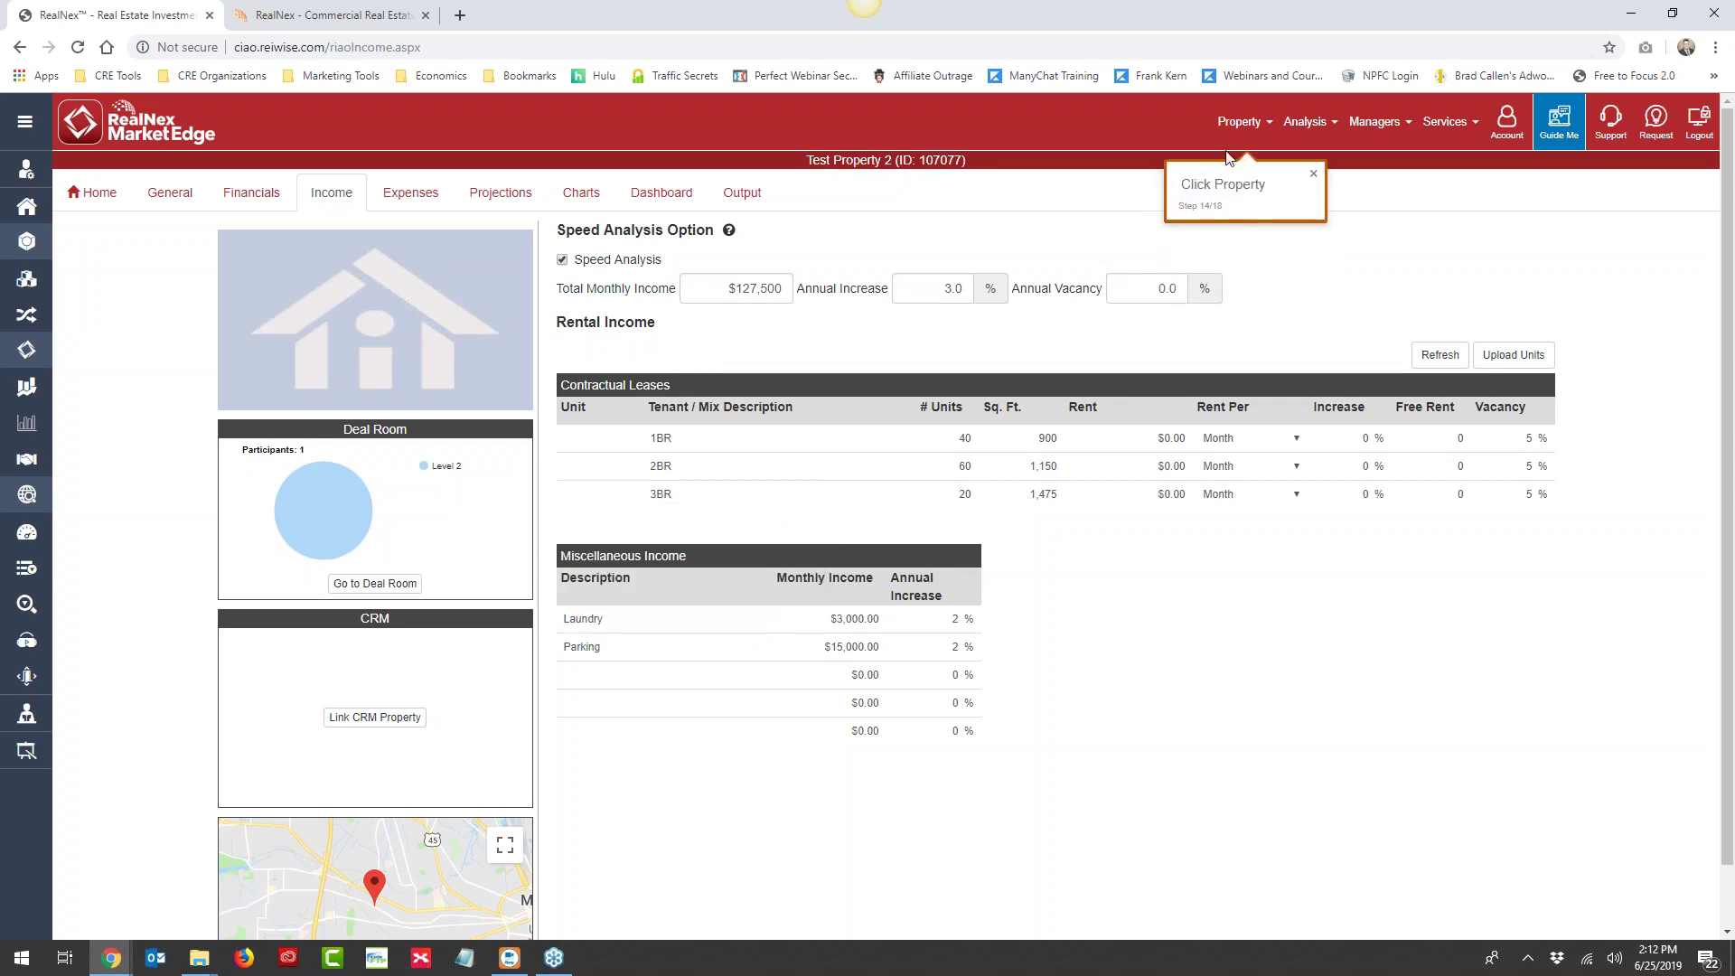
click(1240, 122)
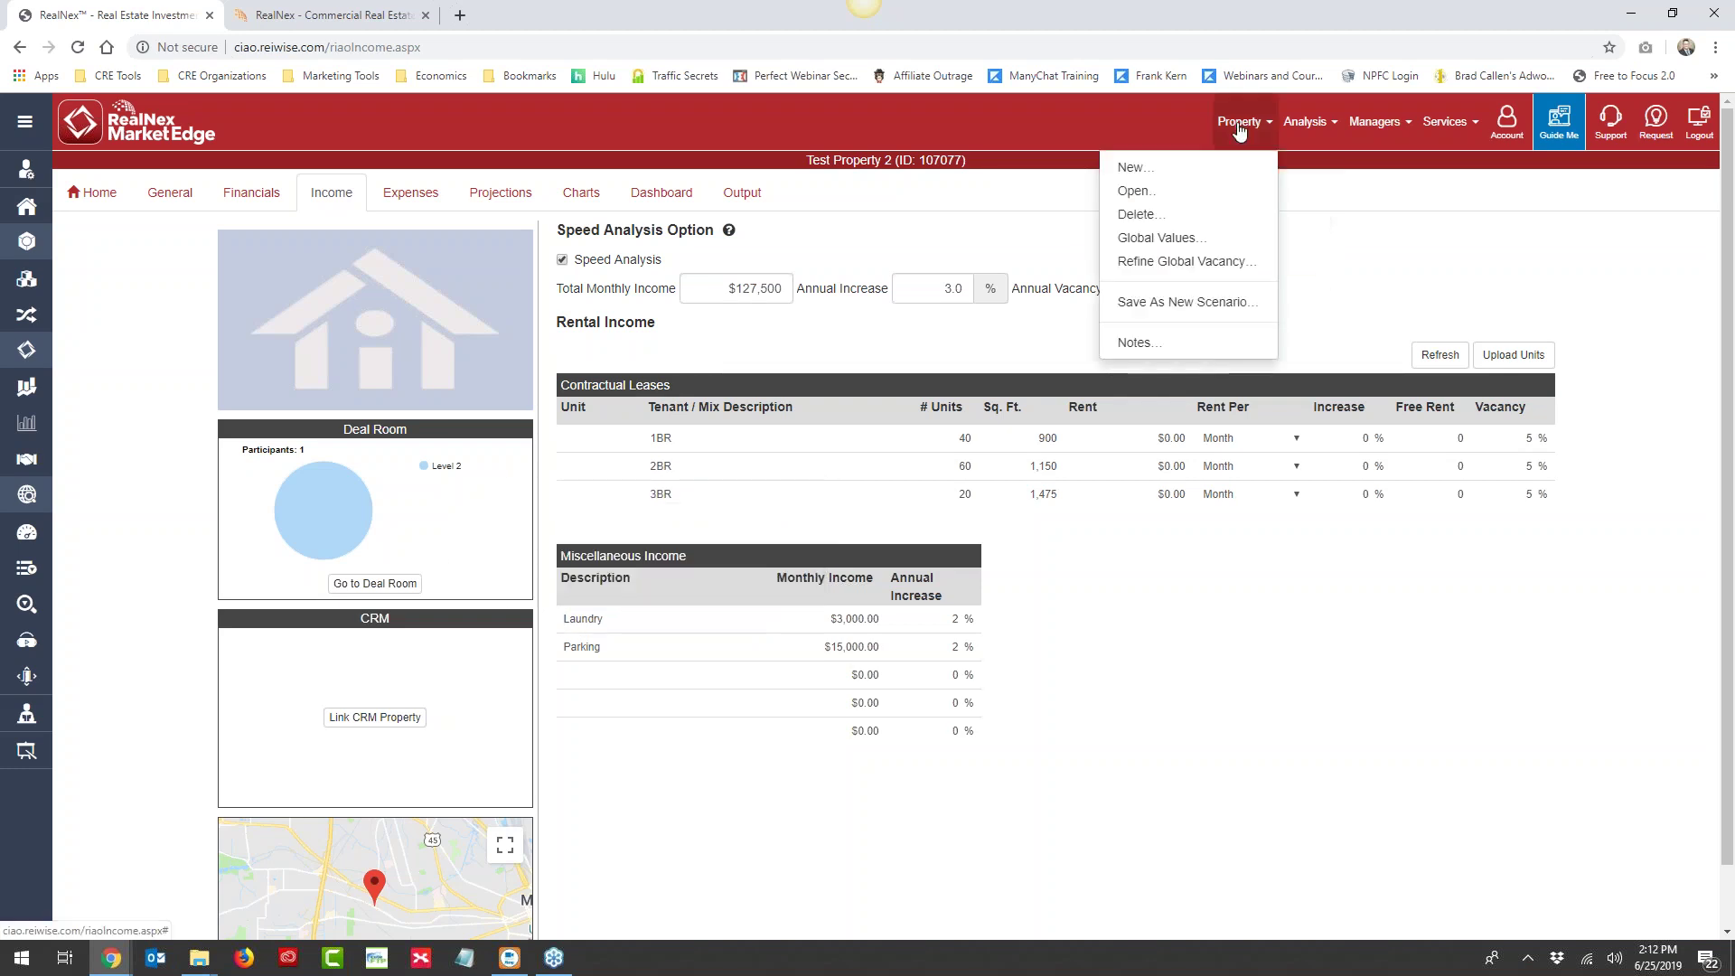
click(1172, 263)
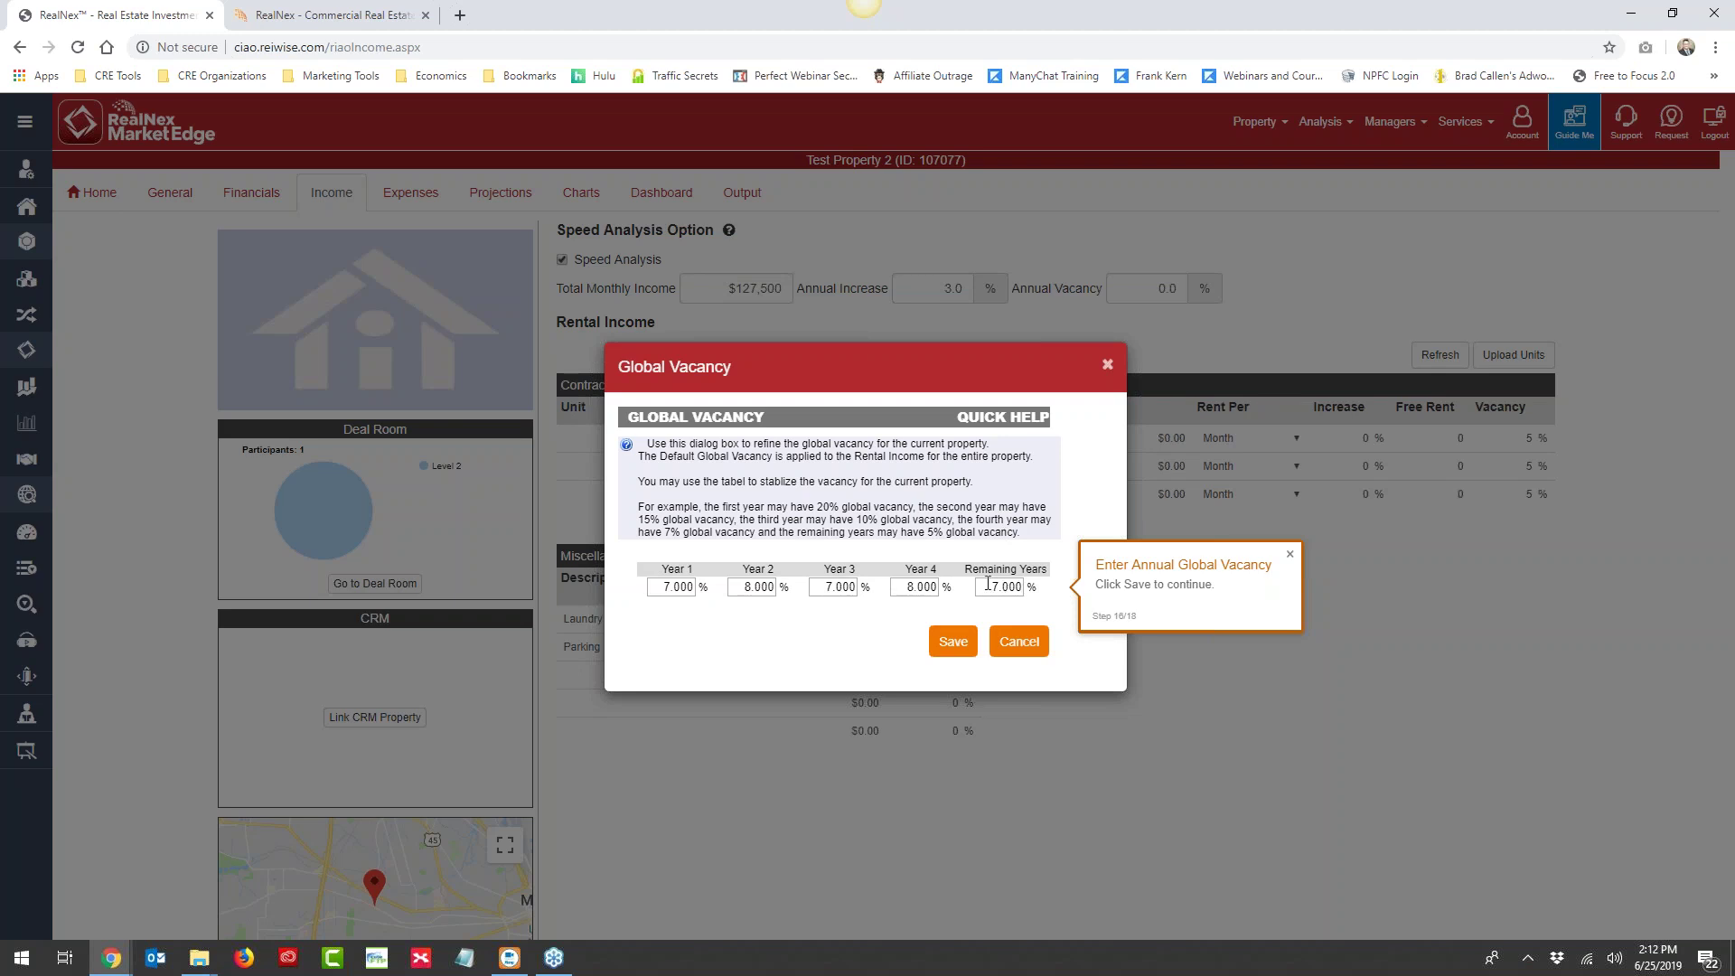
click(949, 644)
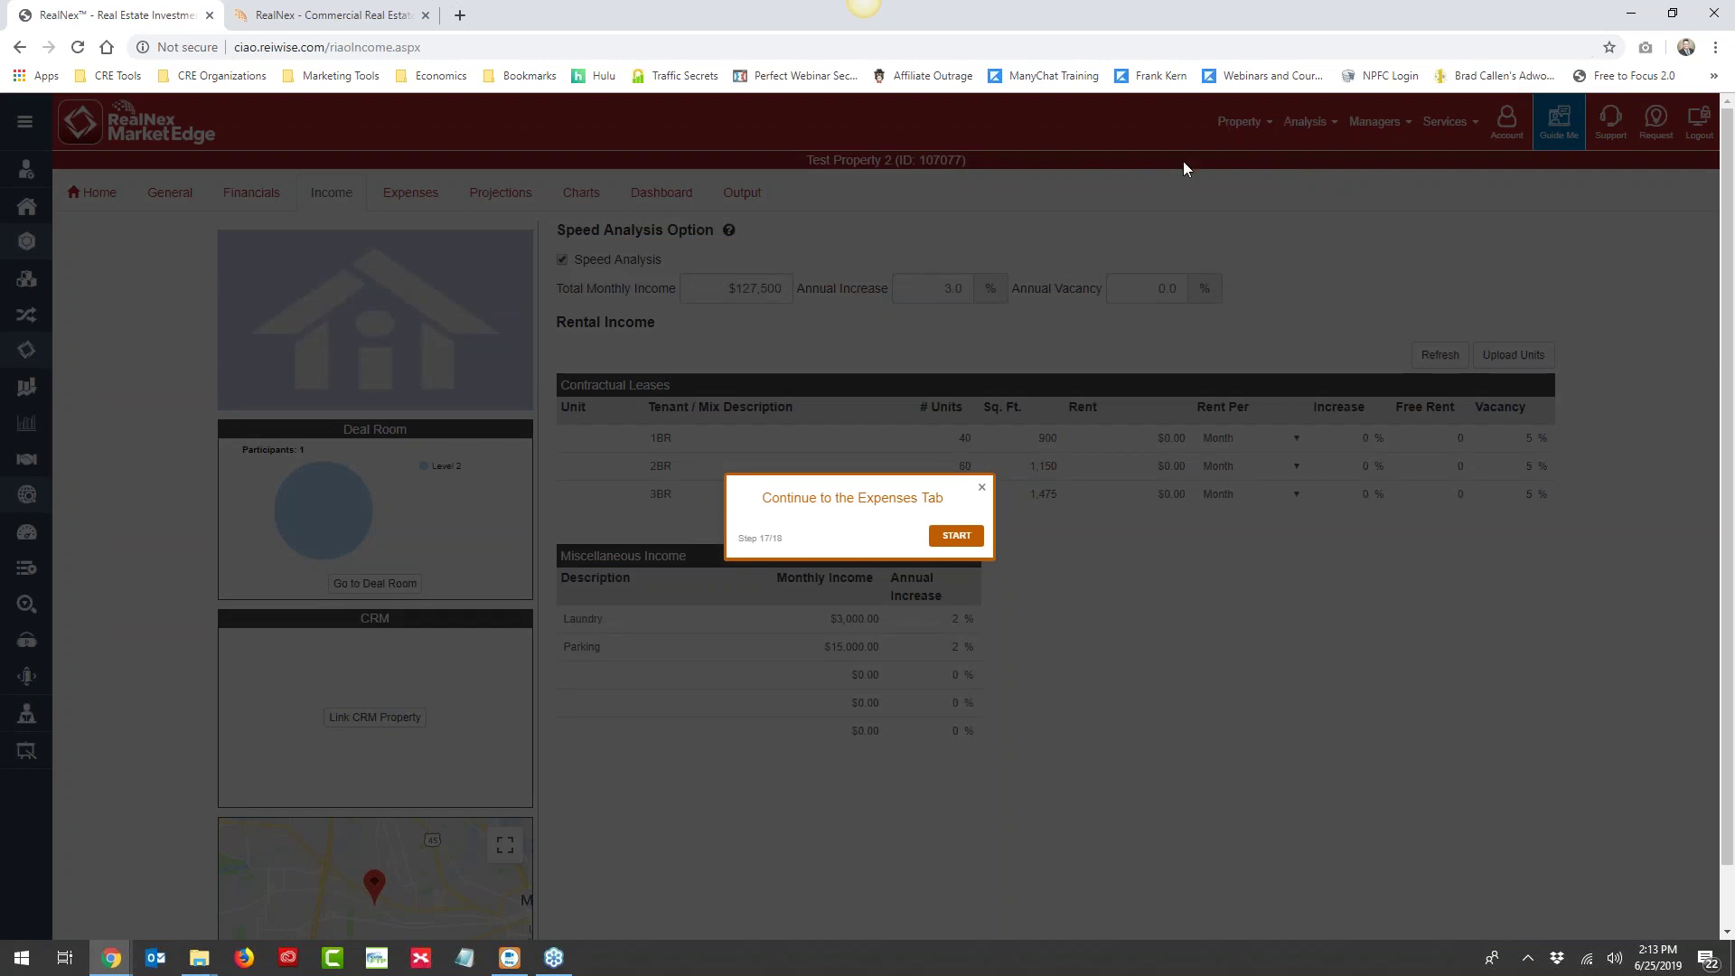
Continue the guide on the Expenses page and read its notes on Property Management Fee and Replacement Reserves
click(963, 534)
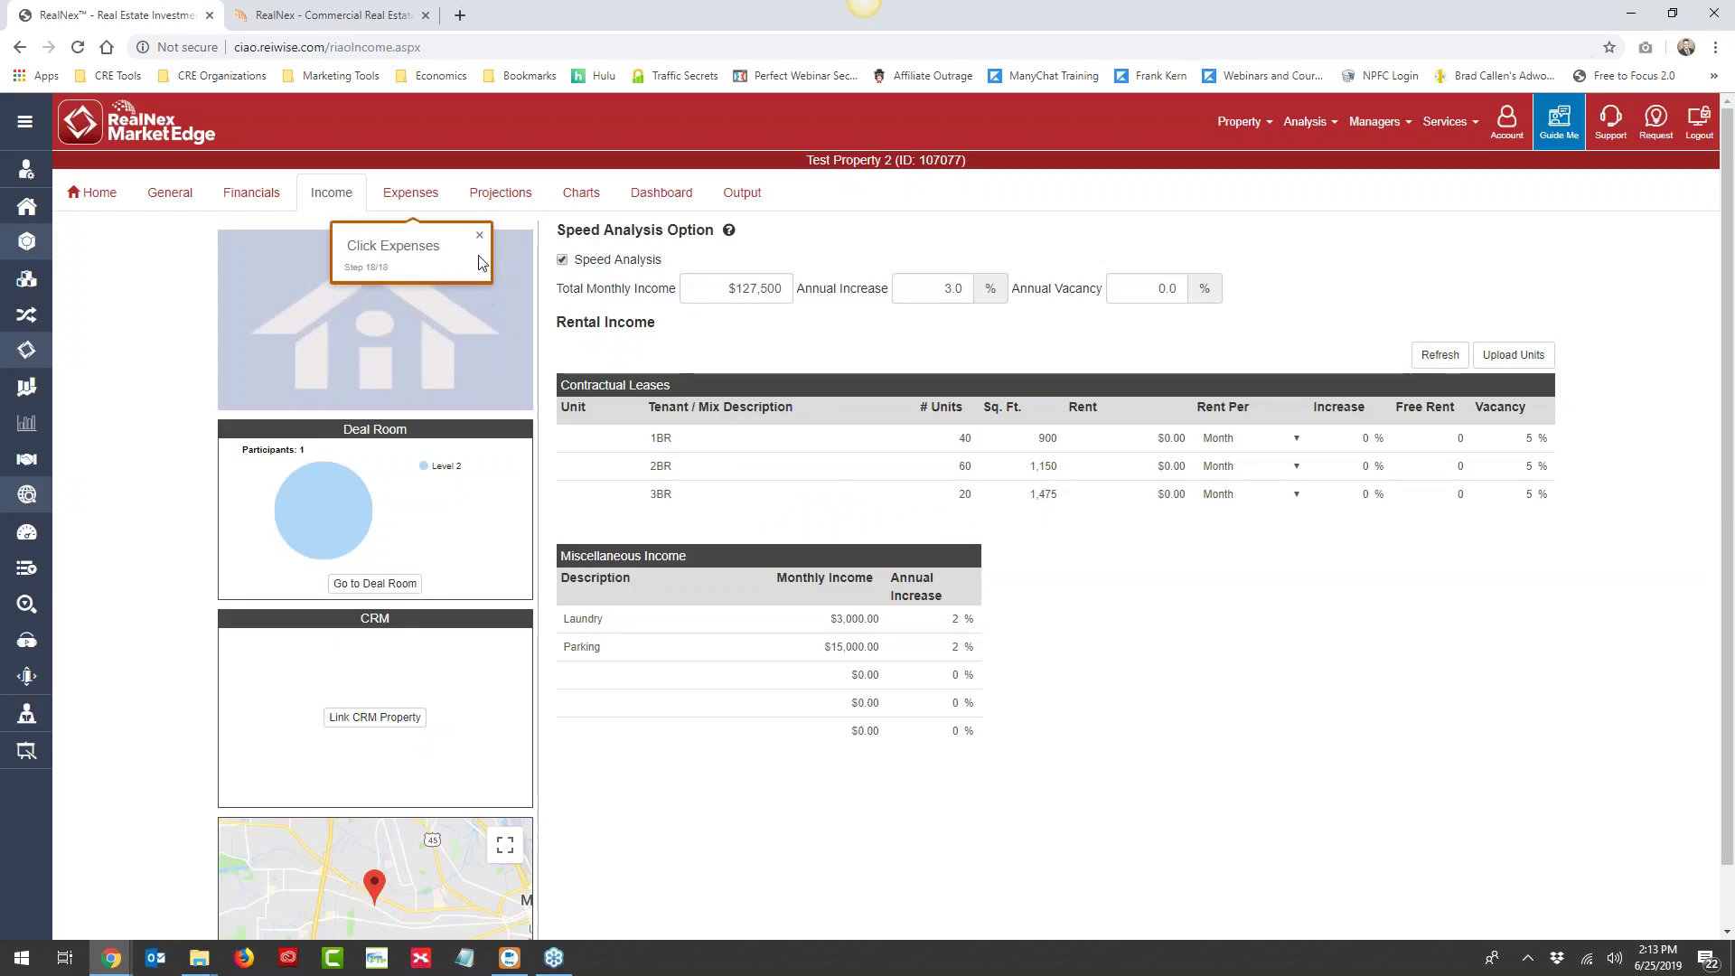
click(409, 199)
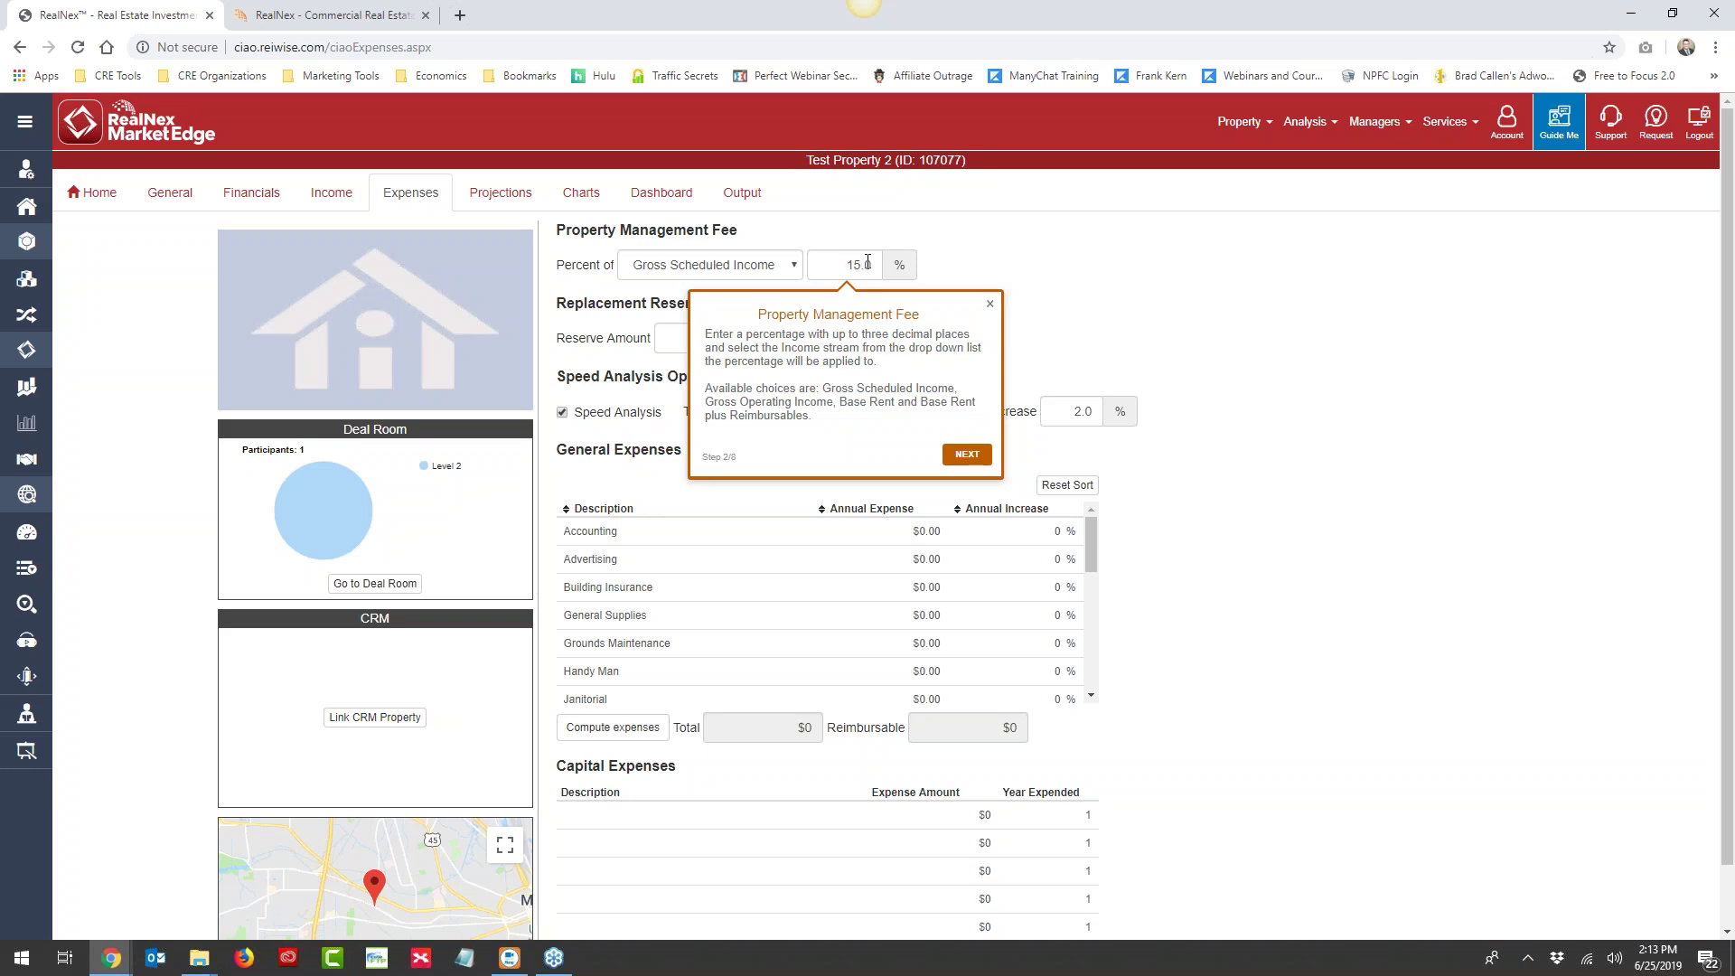
click(966, 455)
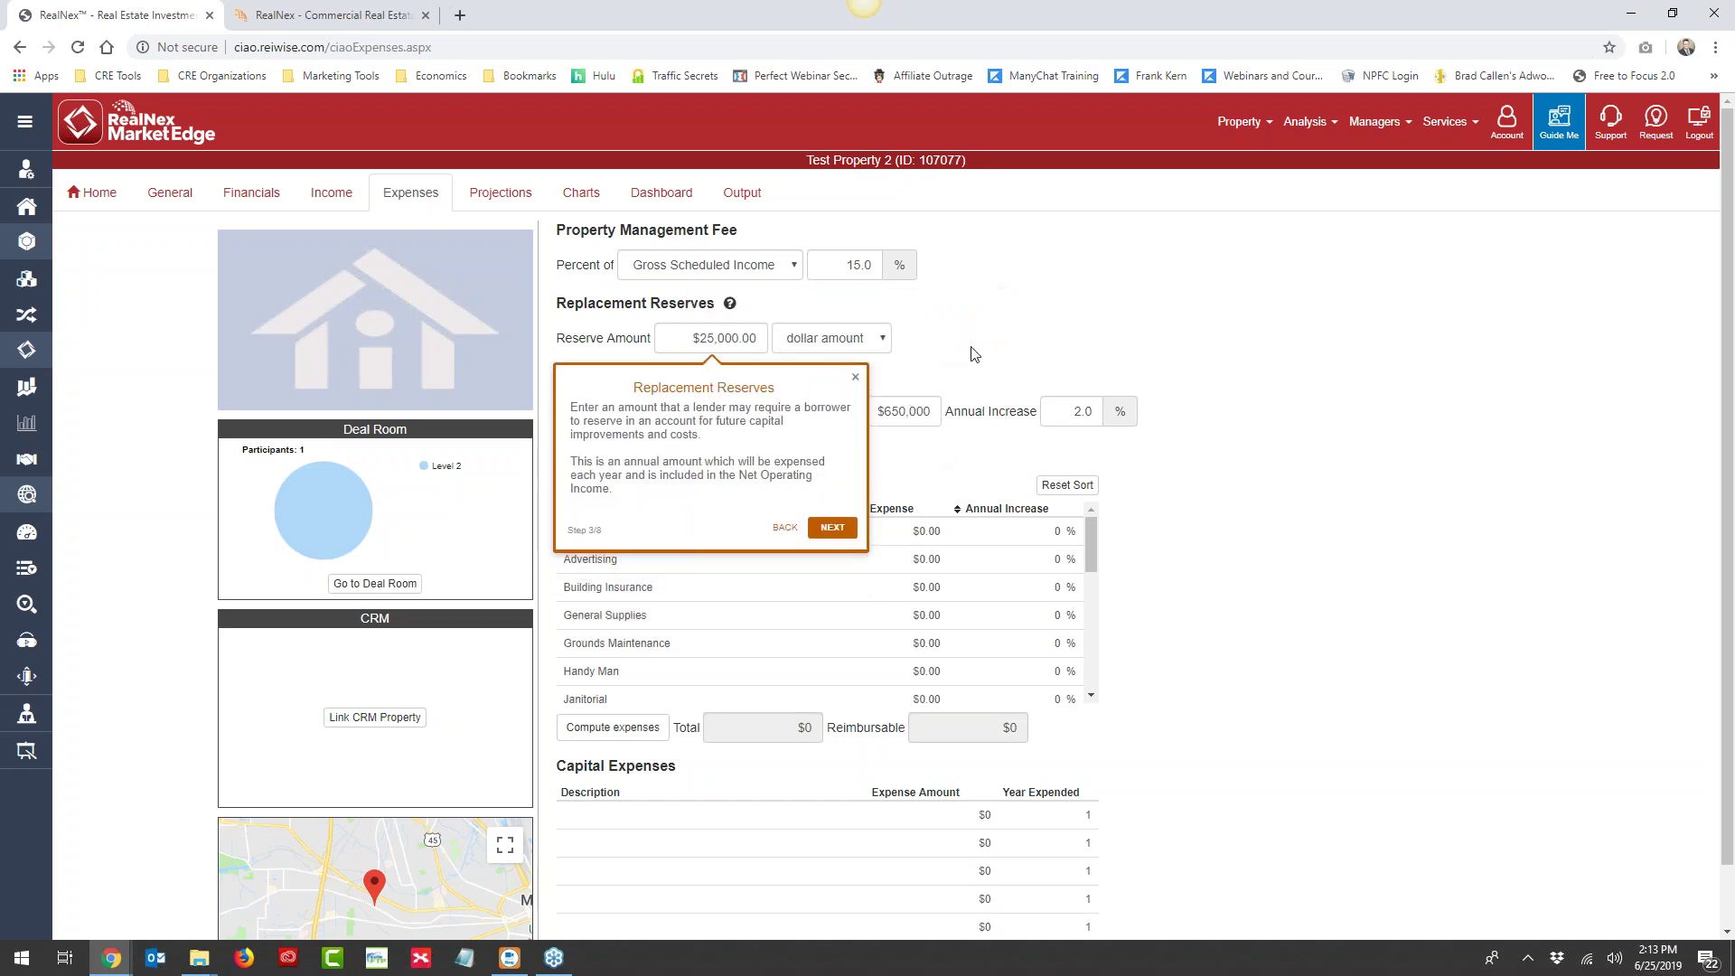
Examine the reserve amount's basis choices, keeping dollar amount, and read the guide's Speed Analysis note for expenses
click(829, 528)
click(866, 346)
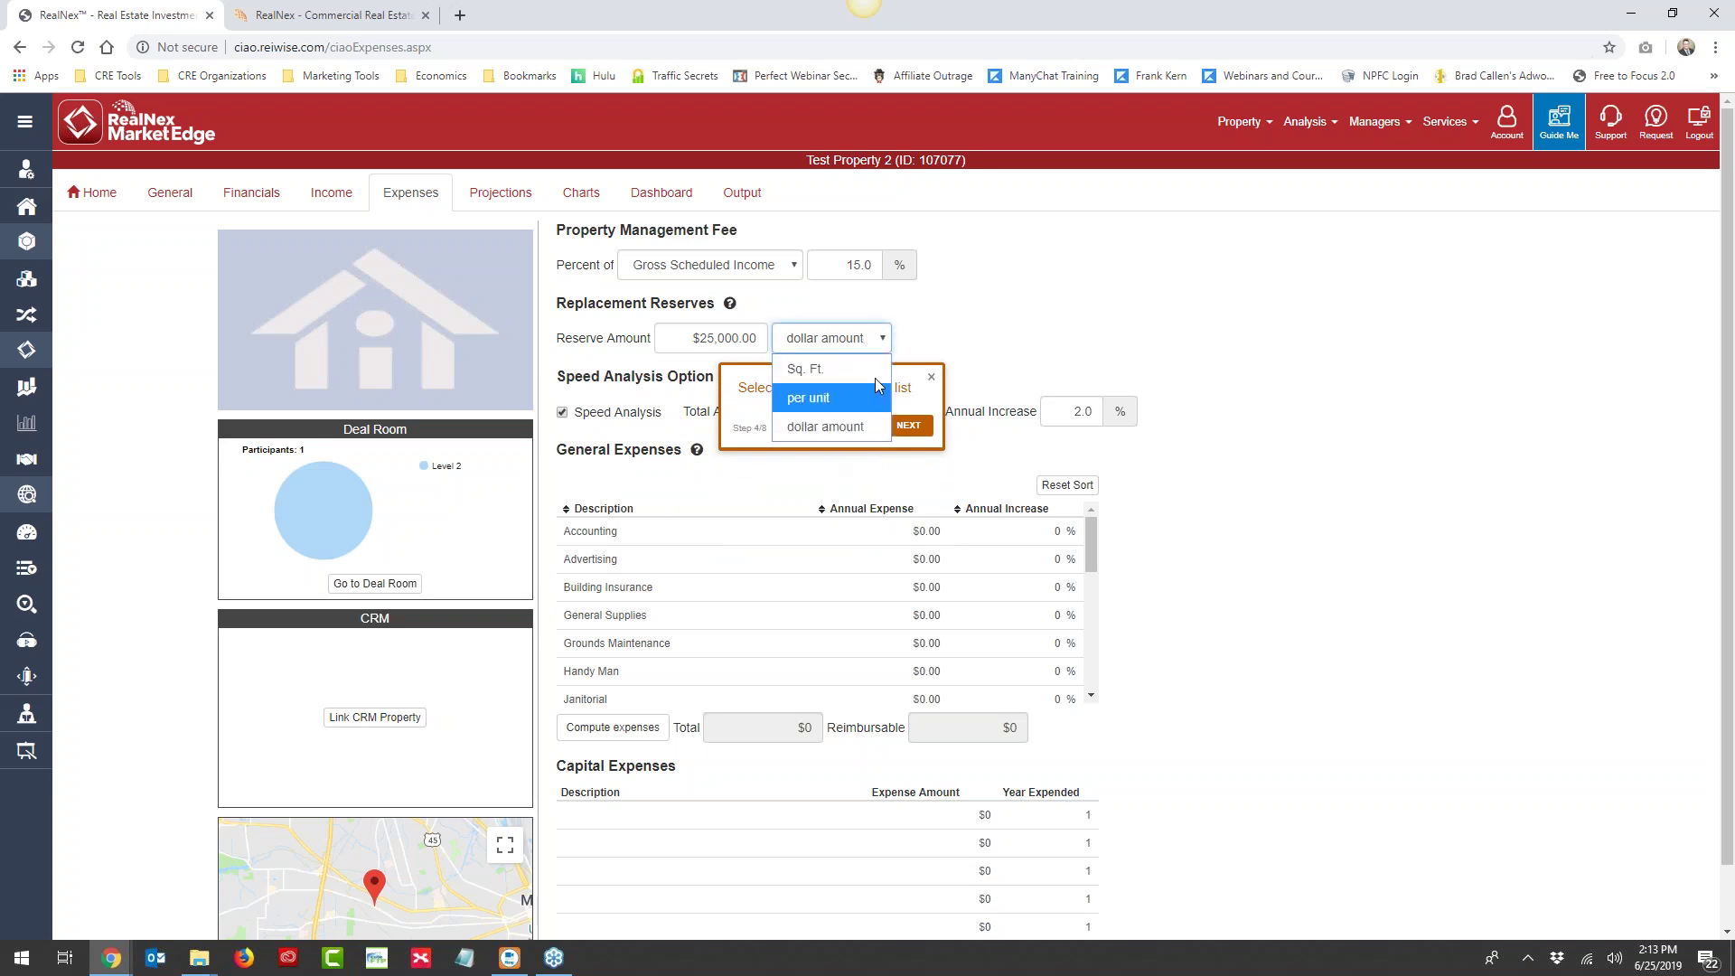
click(825, 427)
click(910, 425)
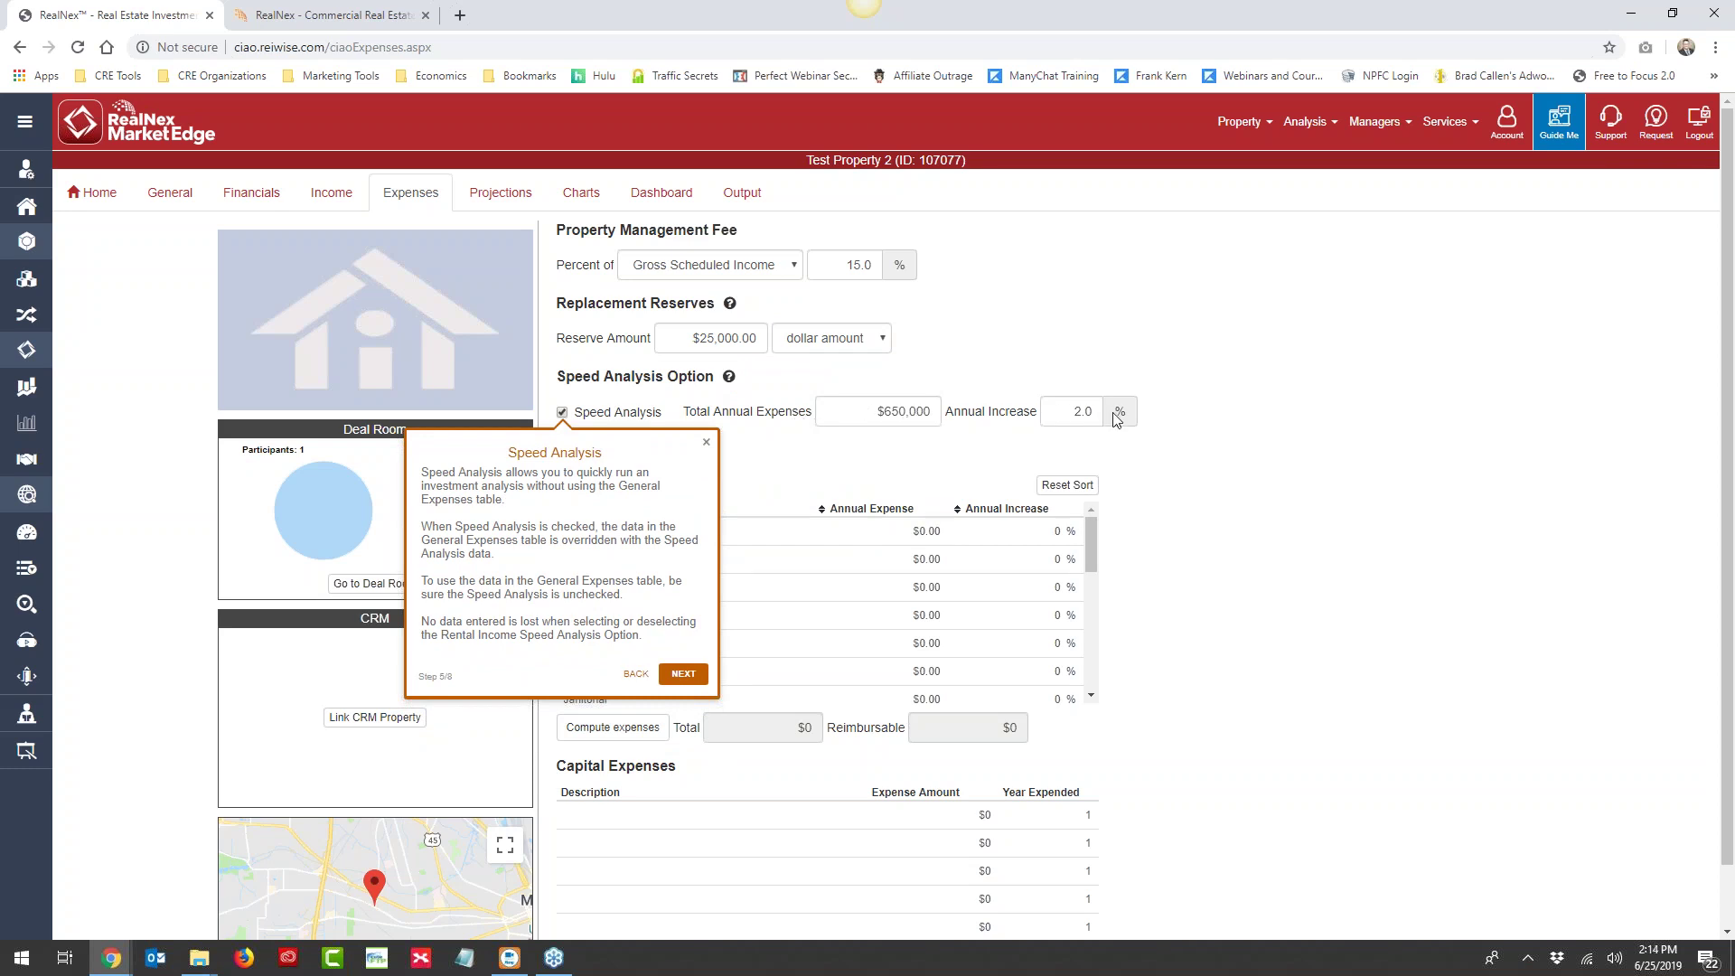
Advance the guide to its General Expenses note and look through the line items in the expense table
click(683, 673)
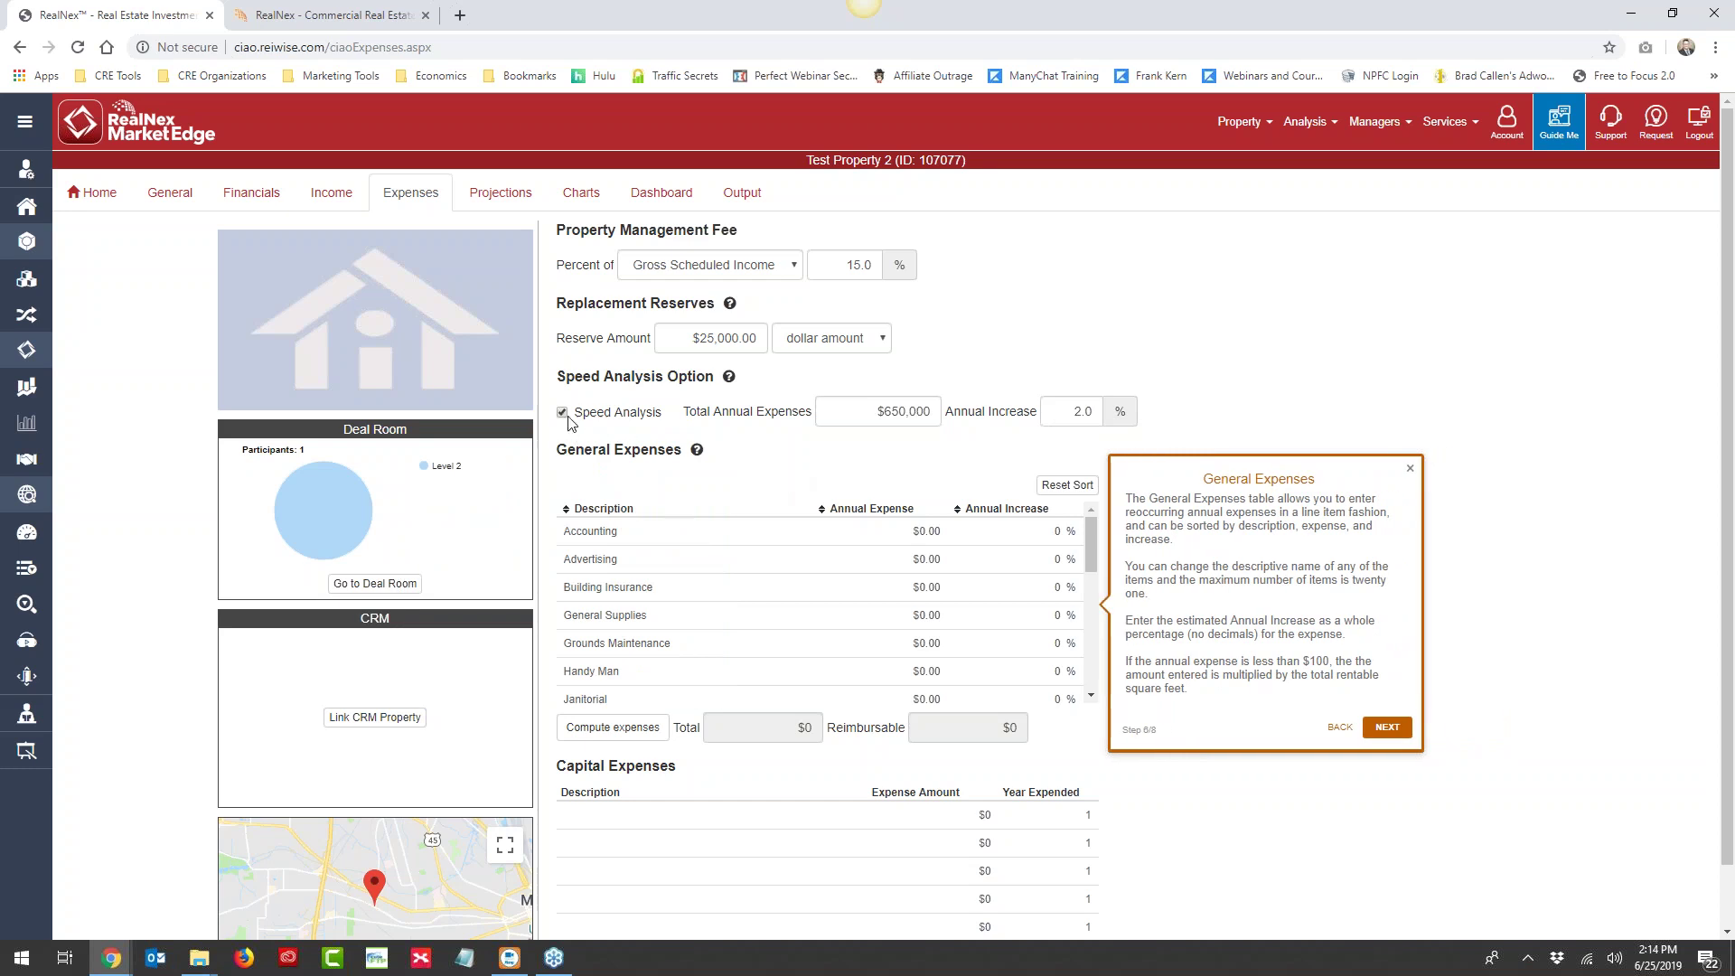
scroll(702, 542, down, 5)
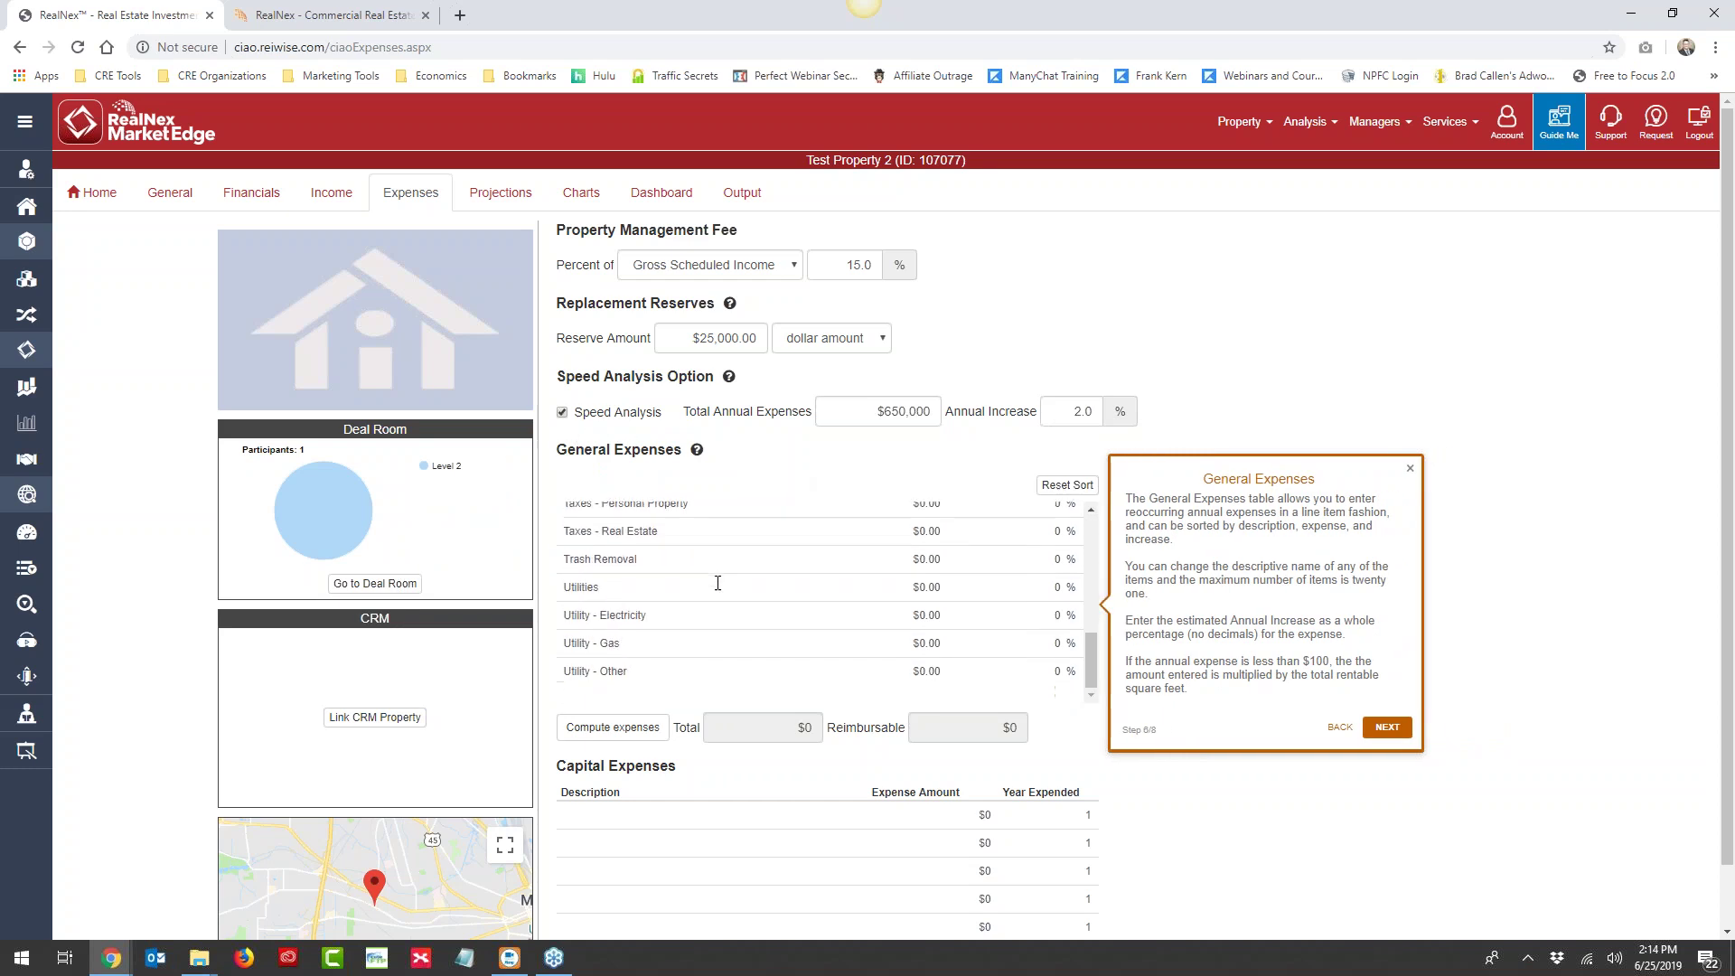
scroll(713, 651, up, 5)
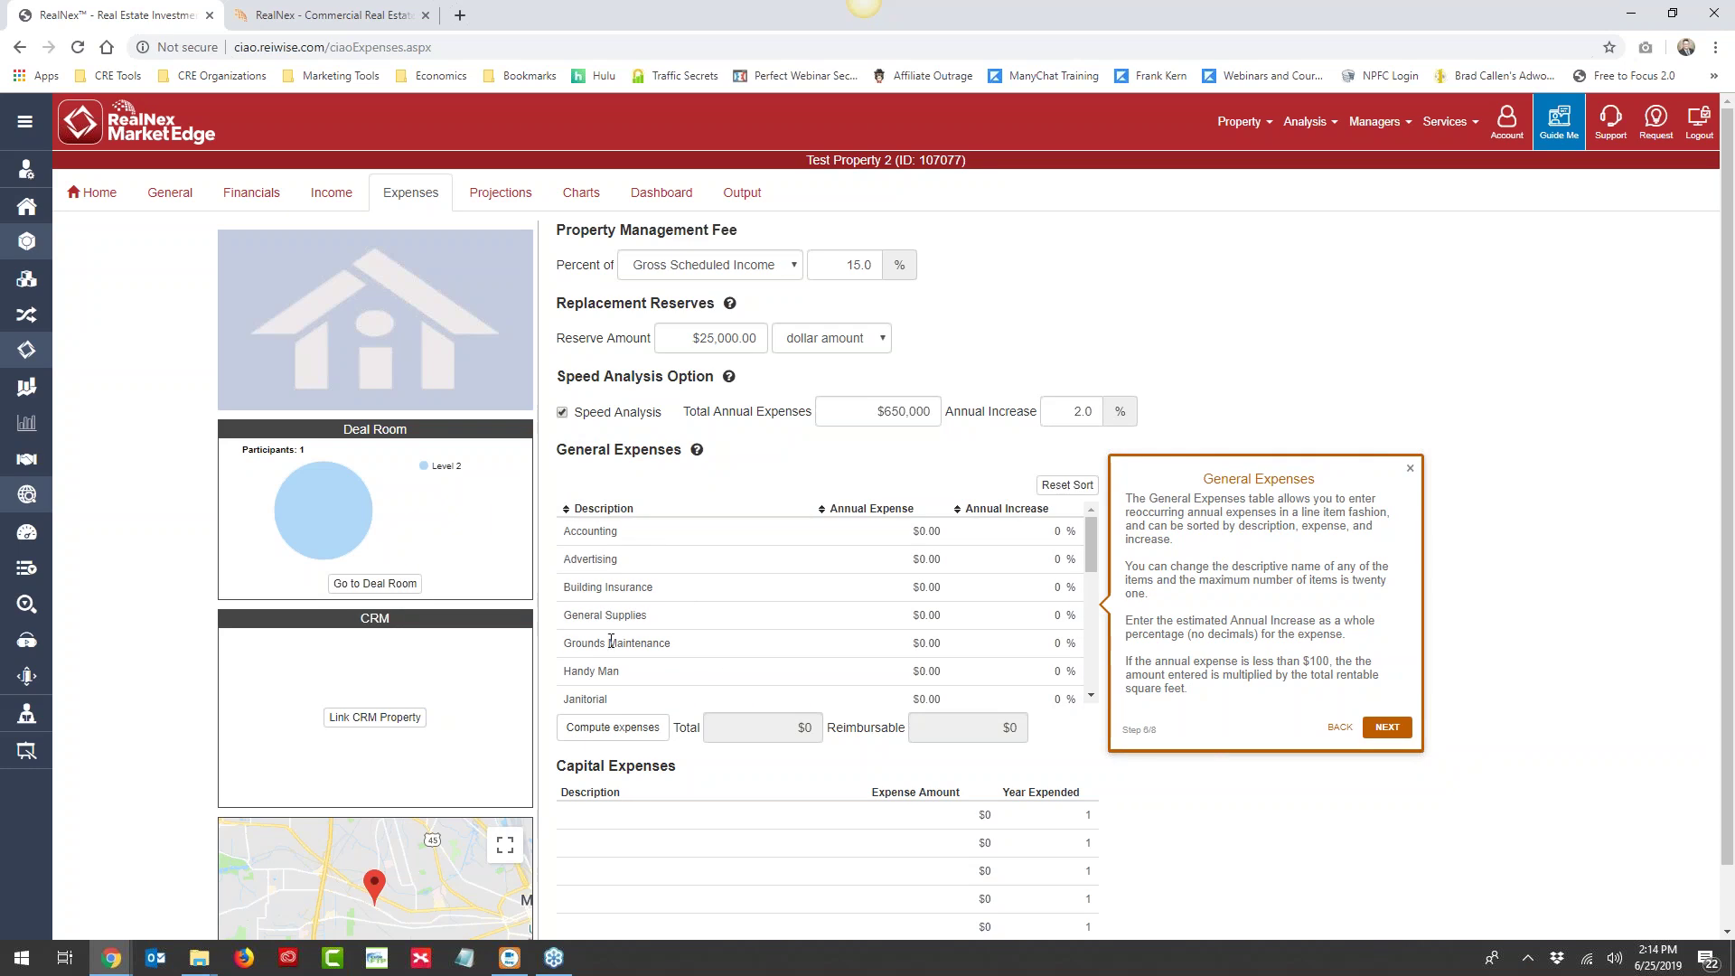
Rename the Misc line item in the General Expenses table to Supplies
scroll(614, 643, down, 2)
click(595, 610)
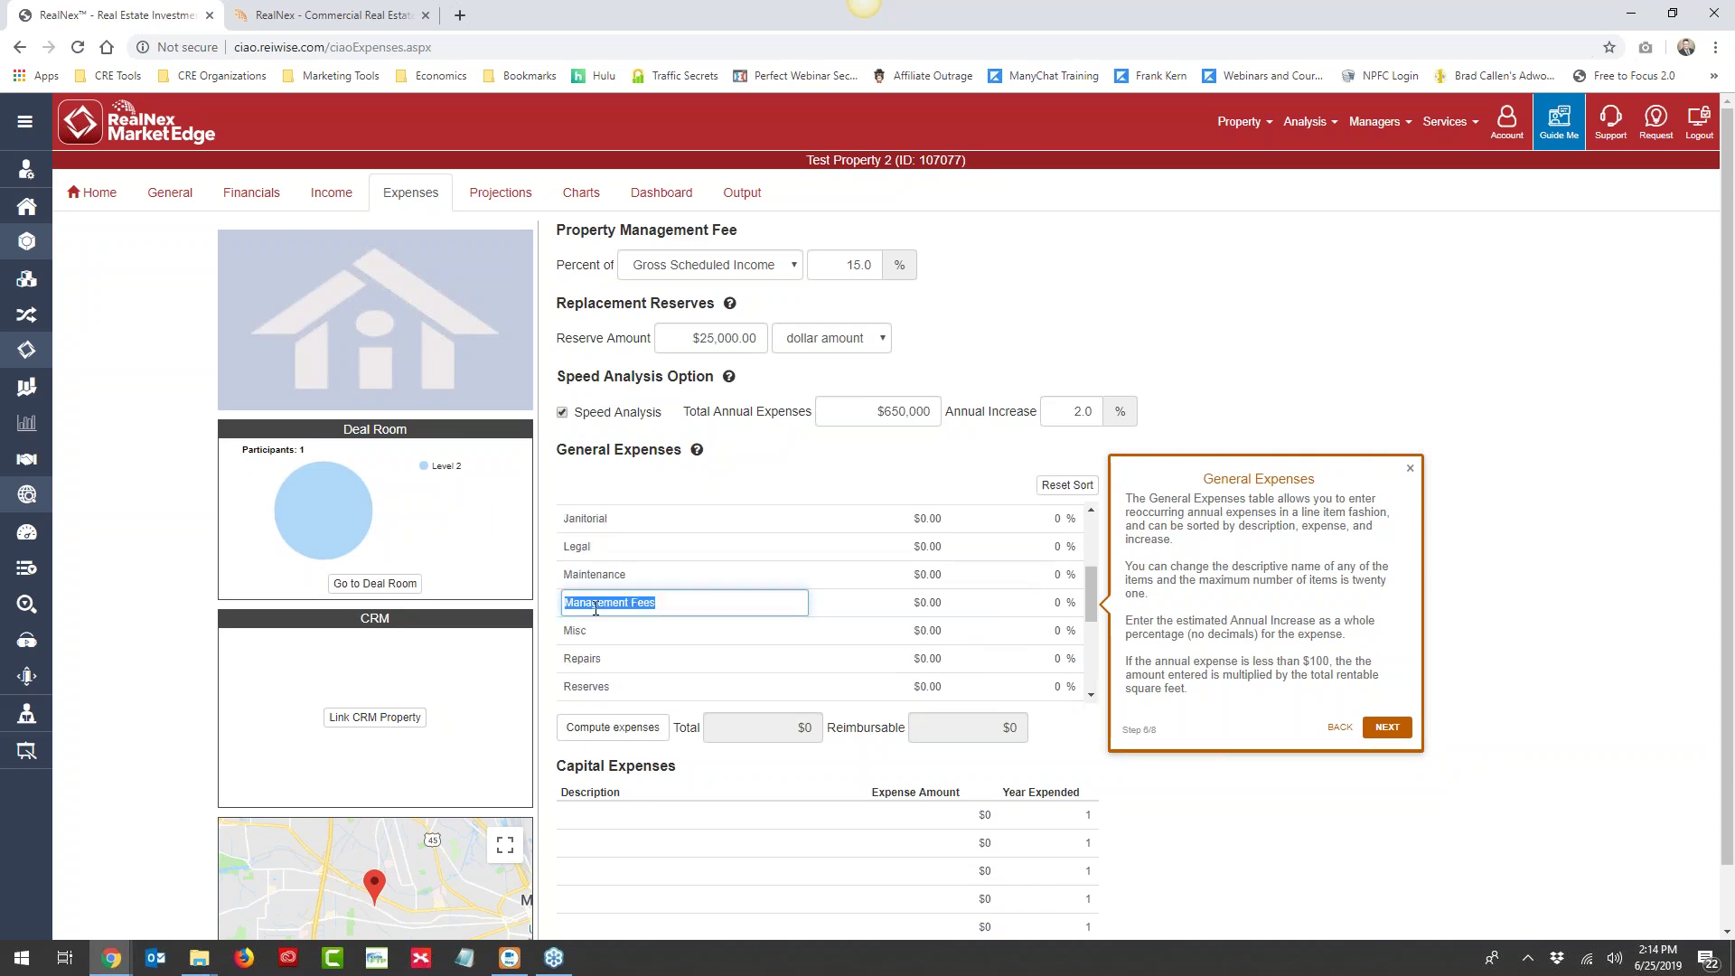
click(578, 630)
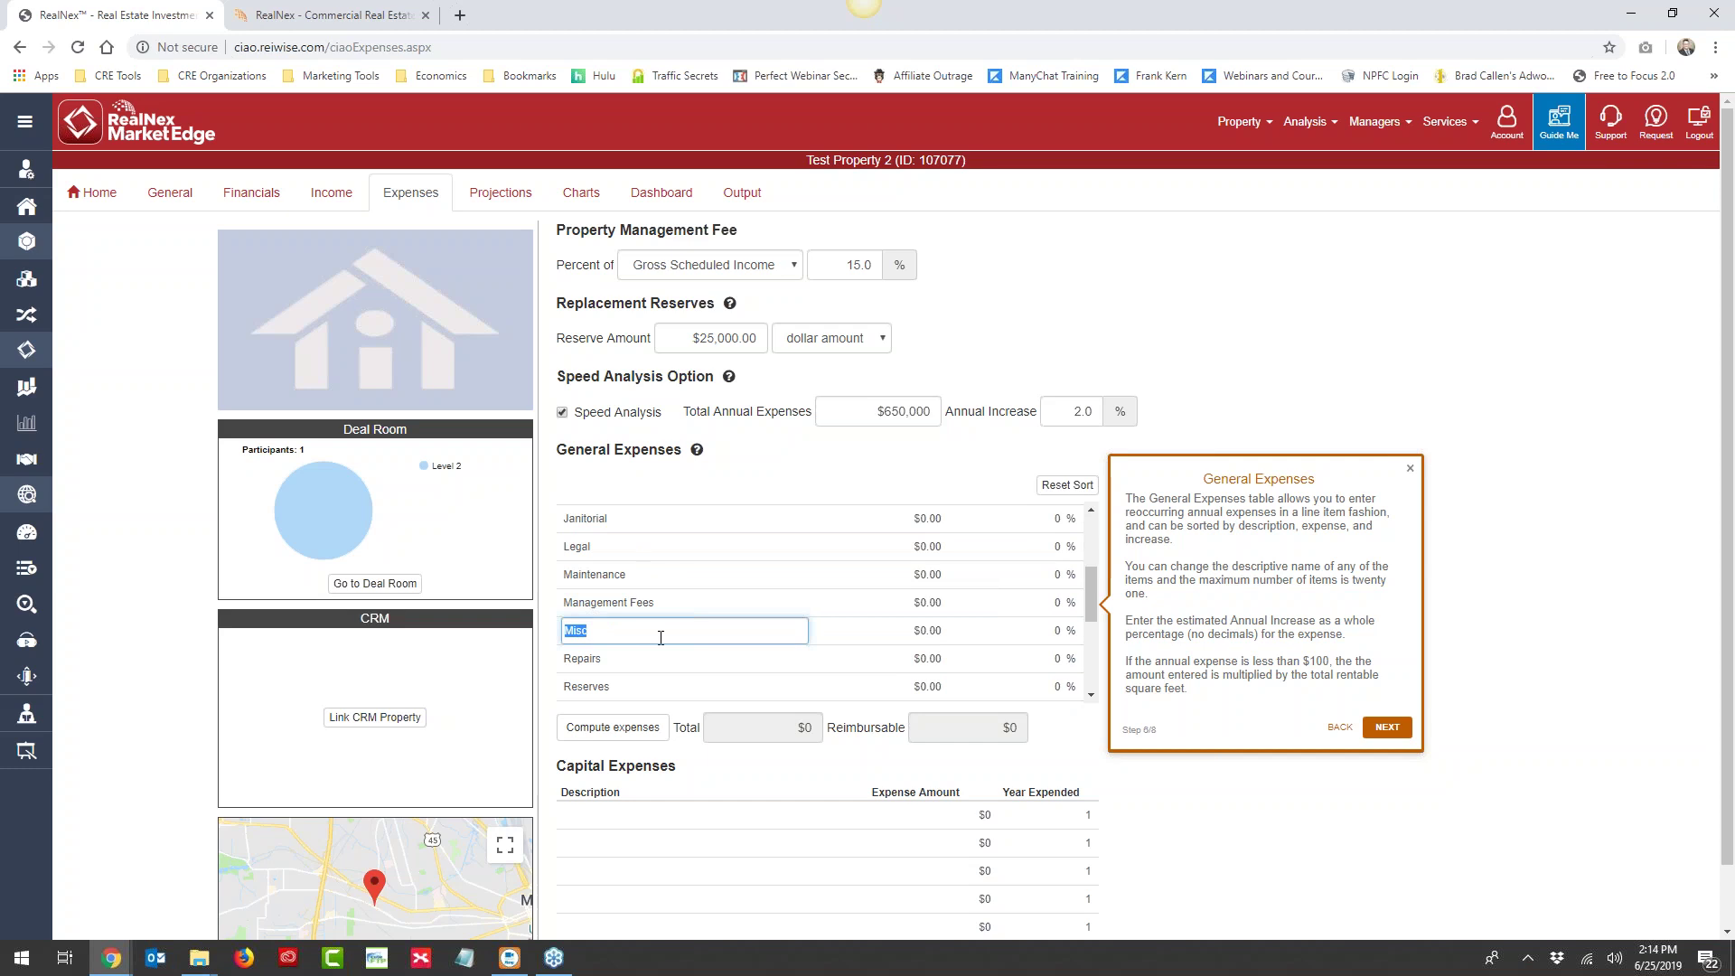
text(Supplie)
click(735, 601)
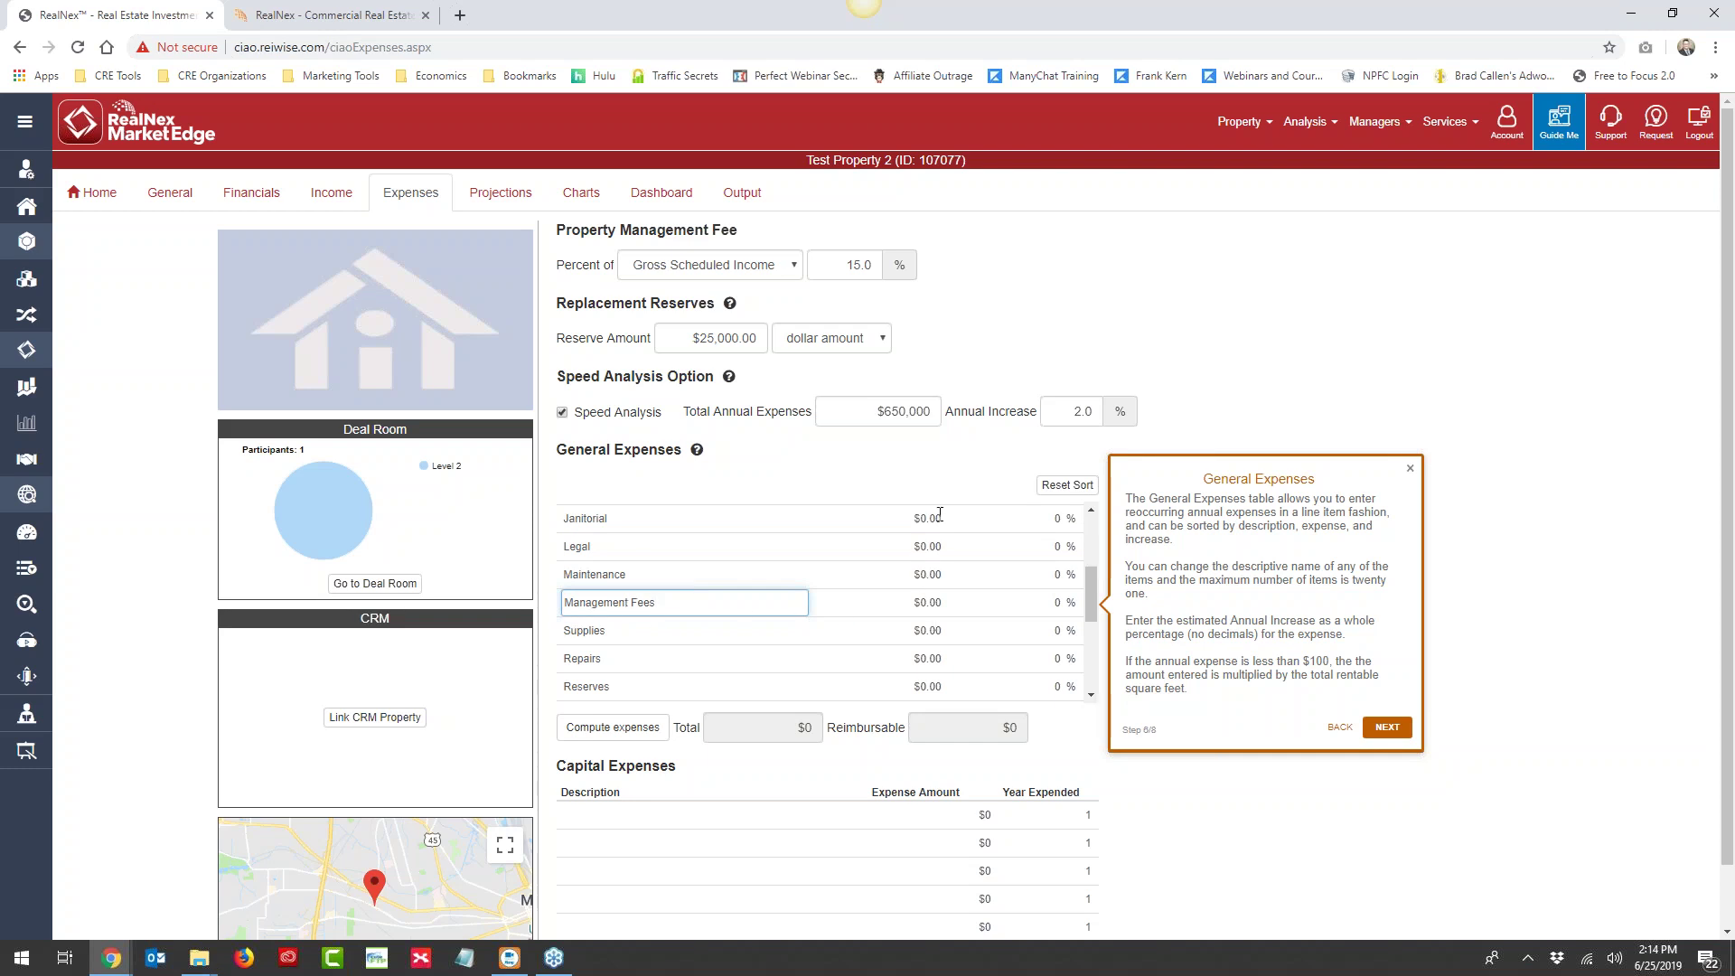
Review the expense and increase columns of General Expenses, and read the guide's Capital Expenses note
scroll(1057, 628, up, 3)
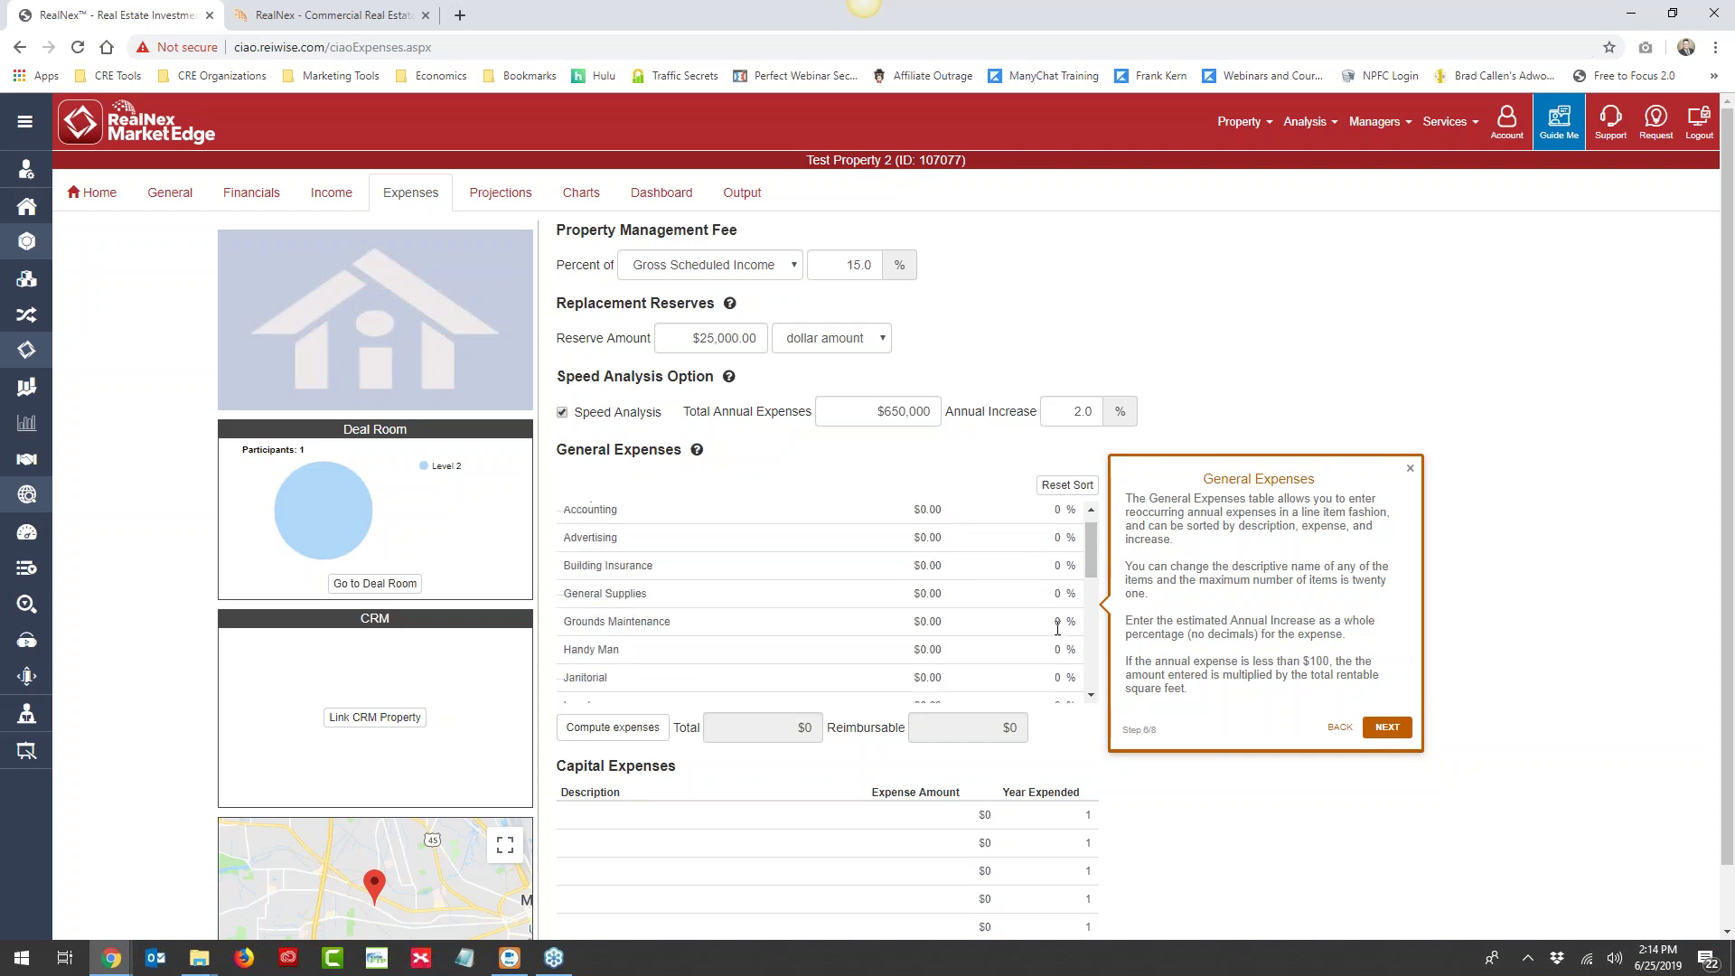
scroll(1065, 626, down, 3)
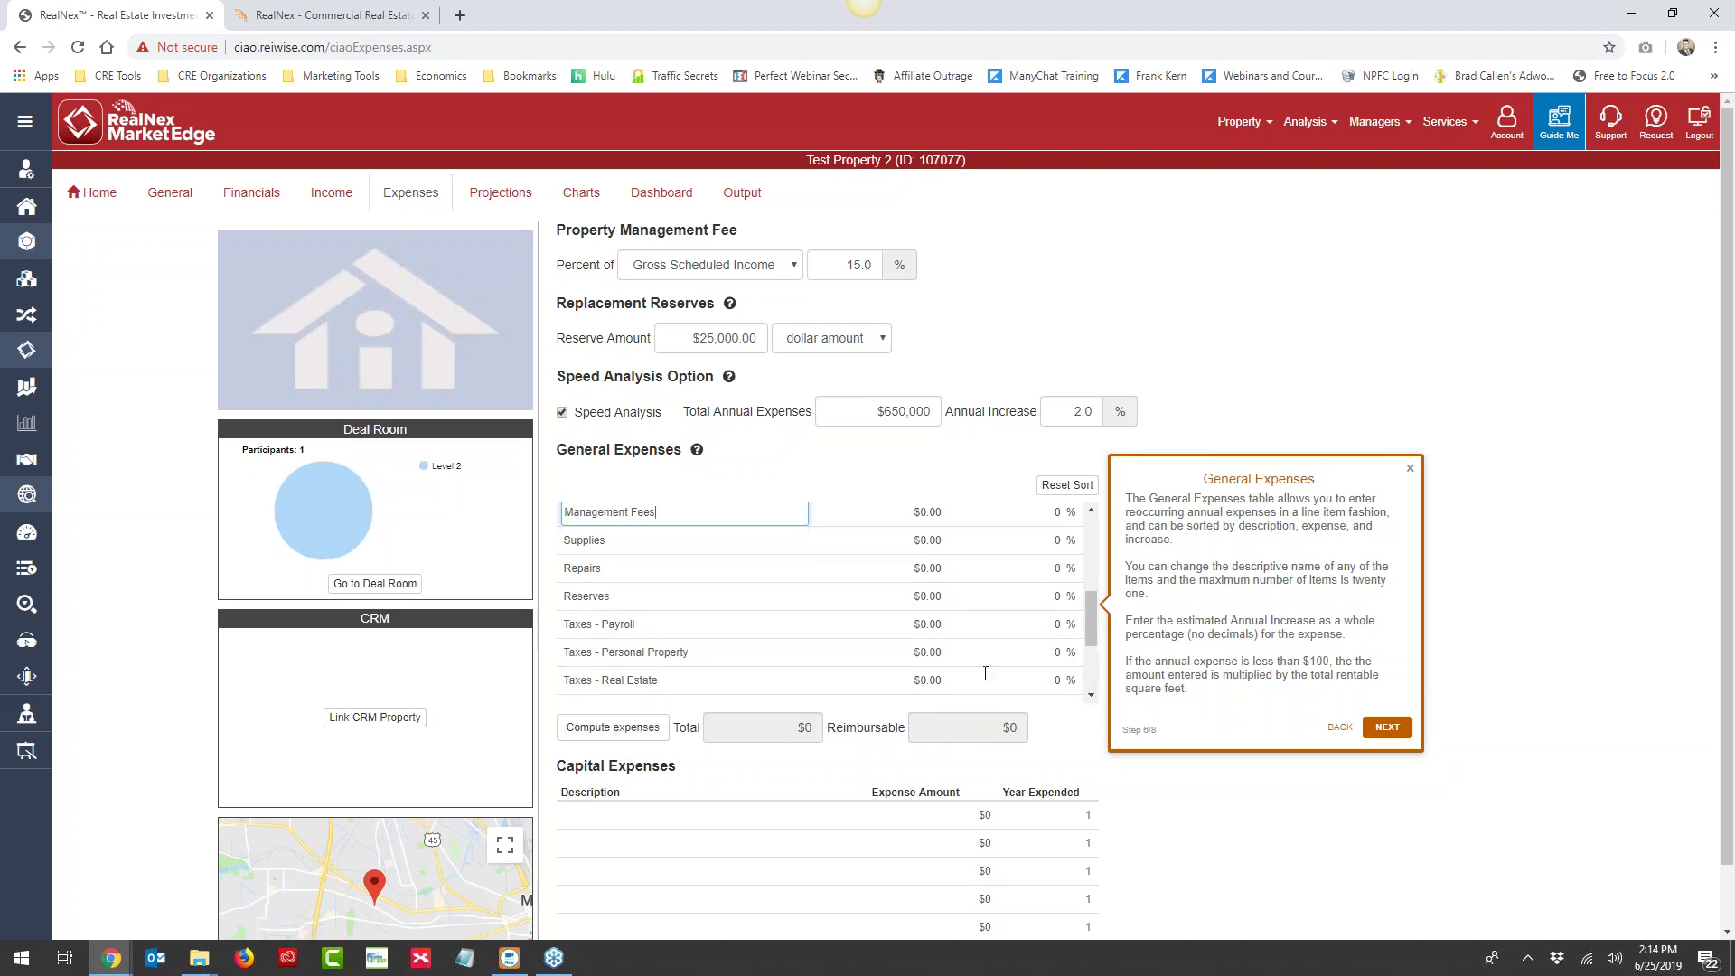
click(1388, 727)
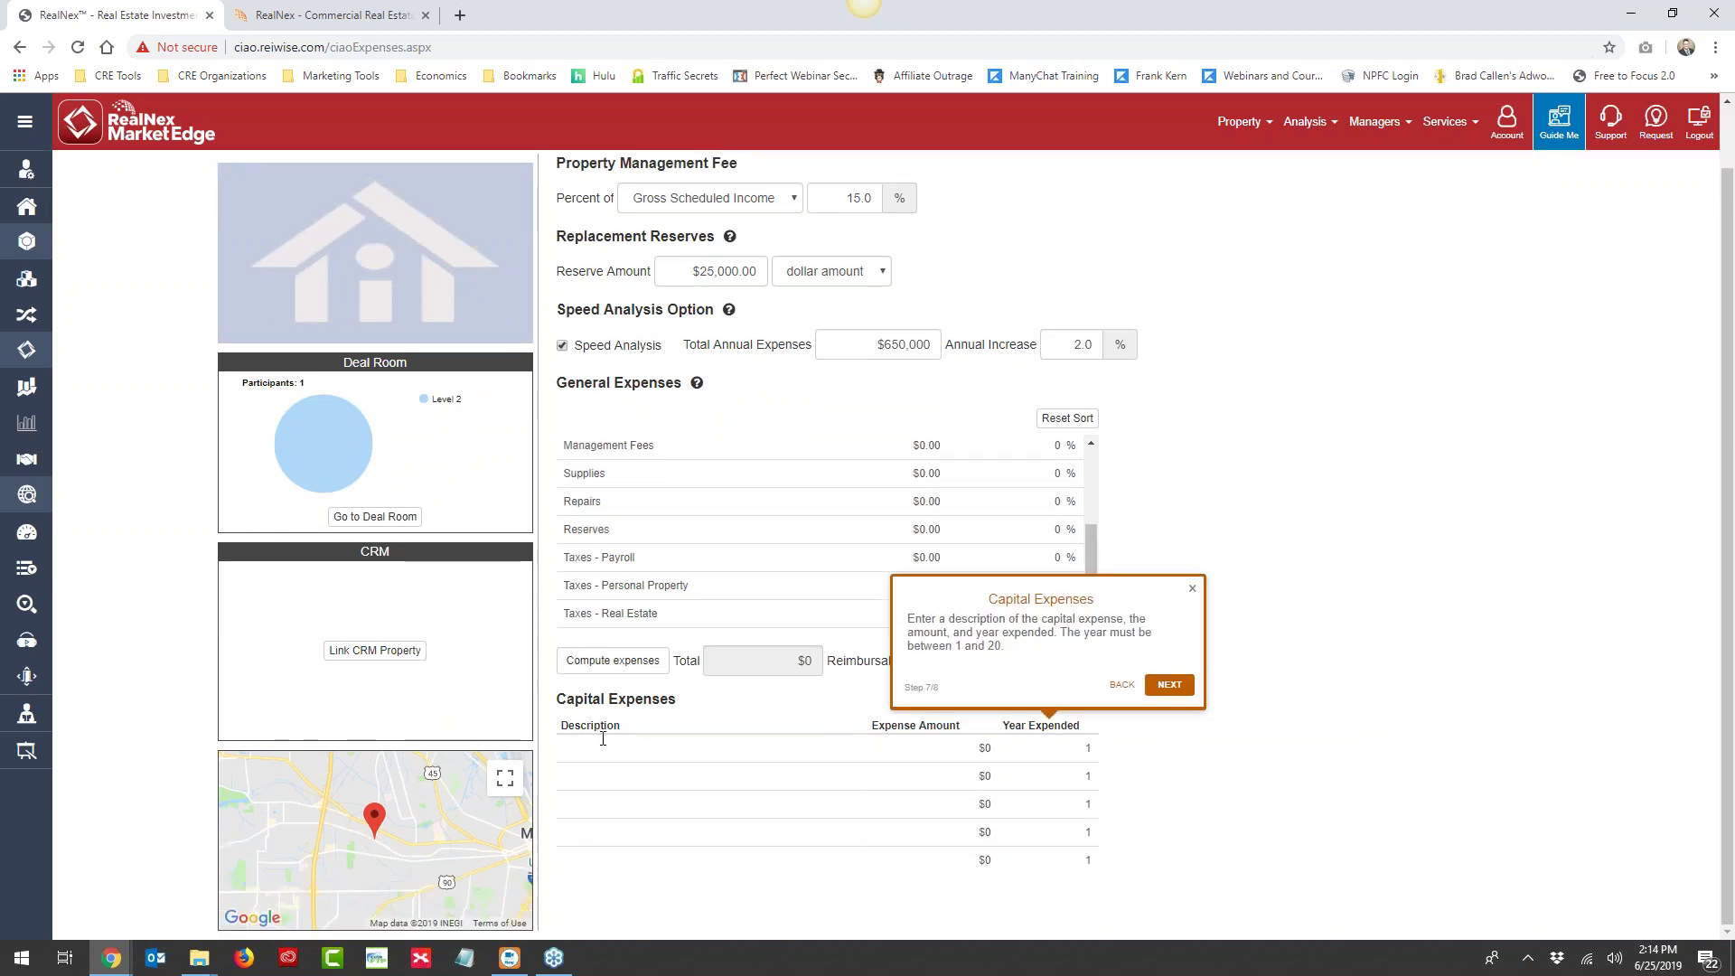
click(1170, 684)
scroll(511, 198, up, 1)
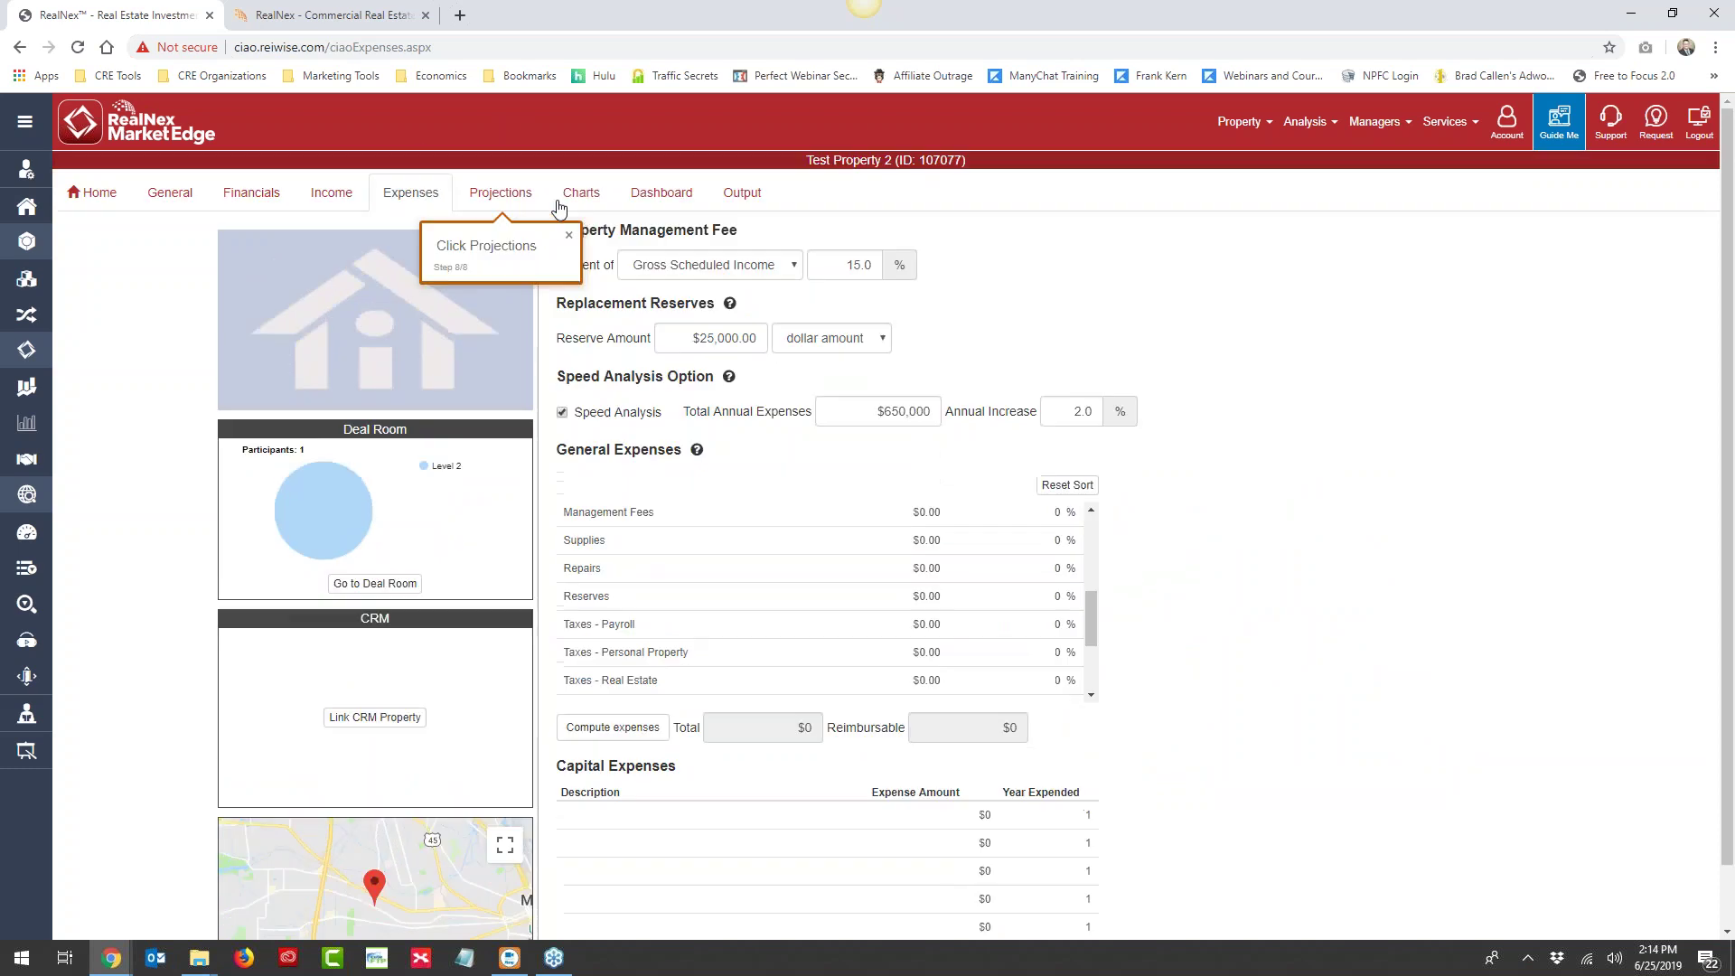
Open the Projections page and view the Cash Flow Analysis, Financial Indicators and Investment Return Analysis projections
click(511, 198)
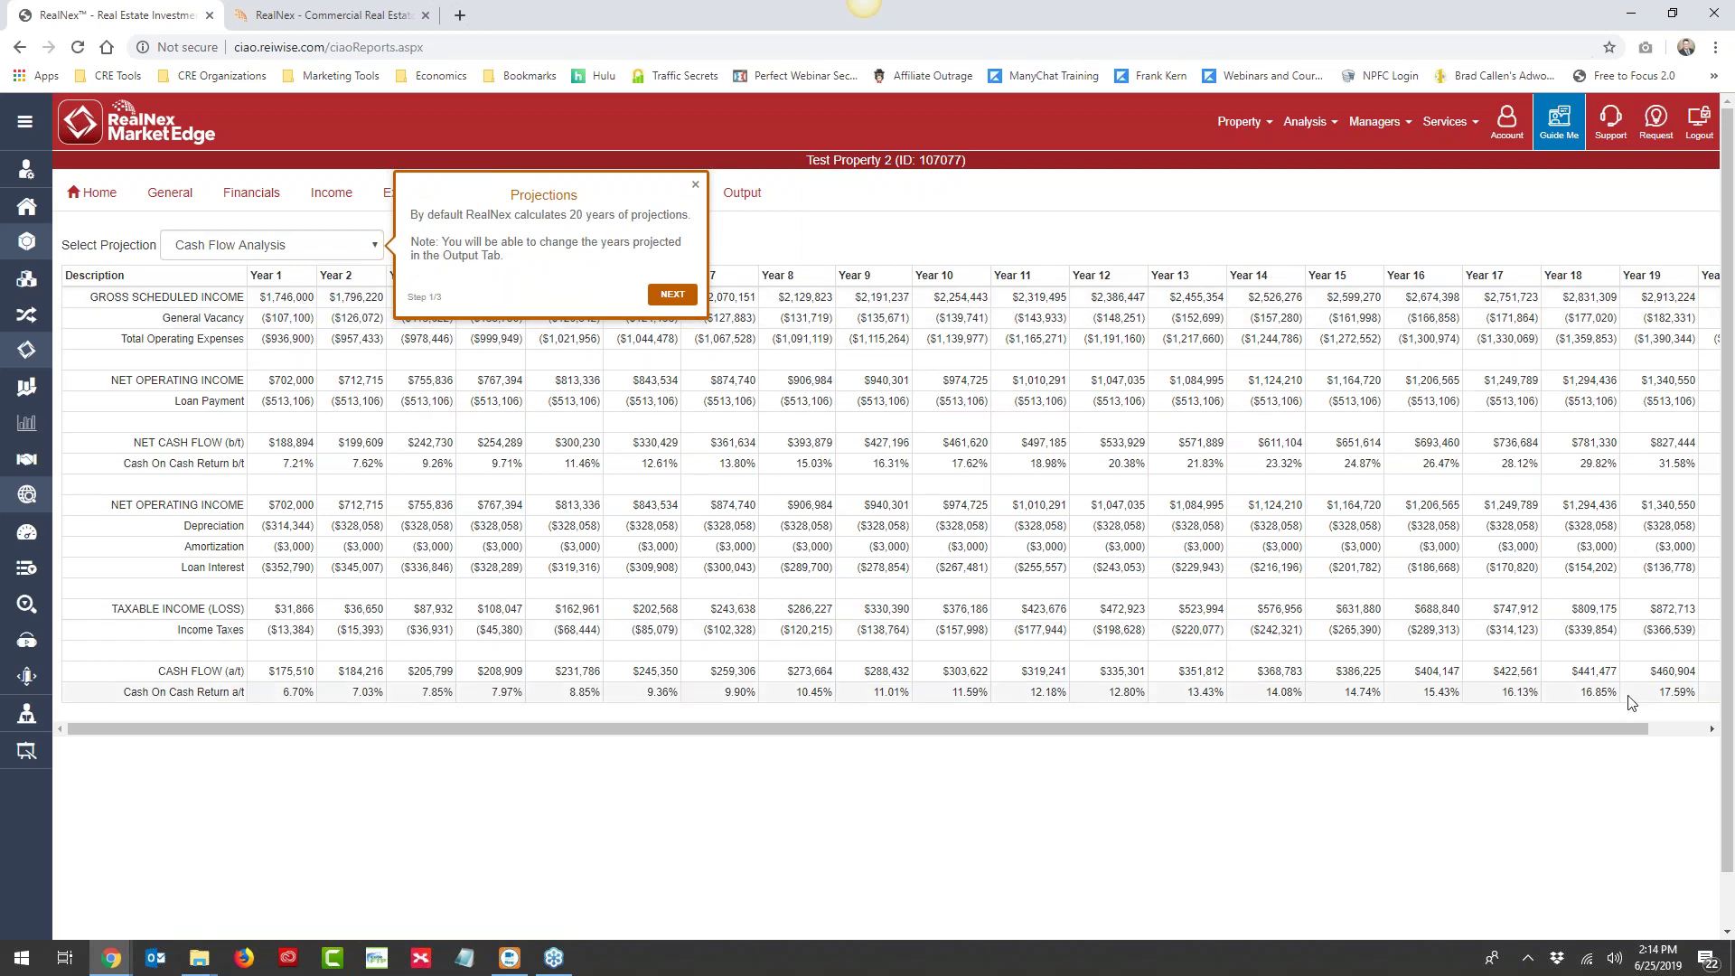
drag(1618, 730, 1502, 734)
click(231, 249)
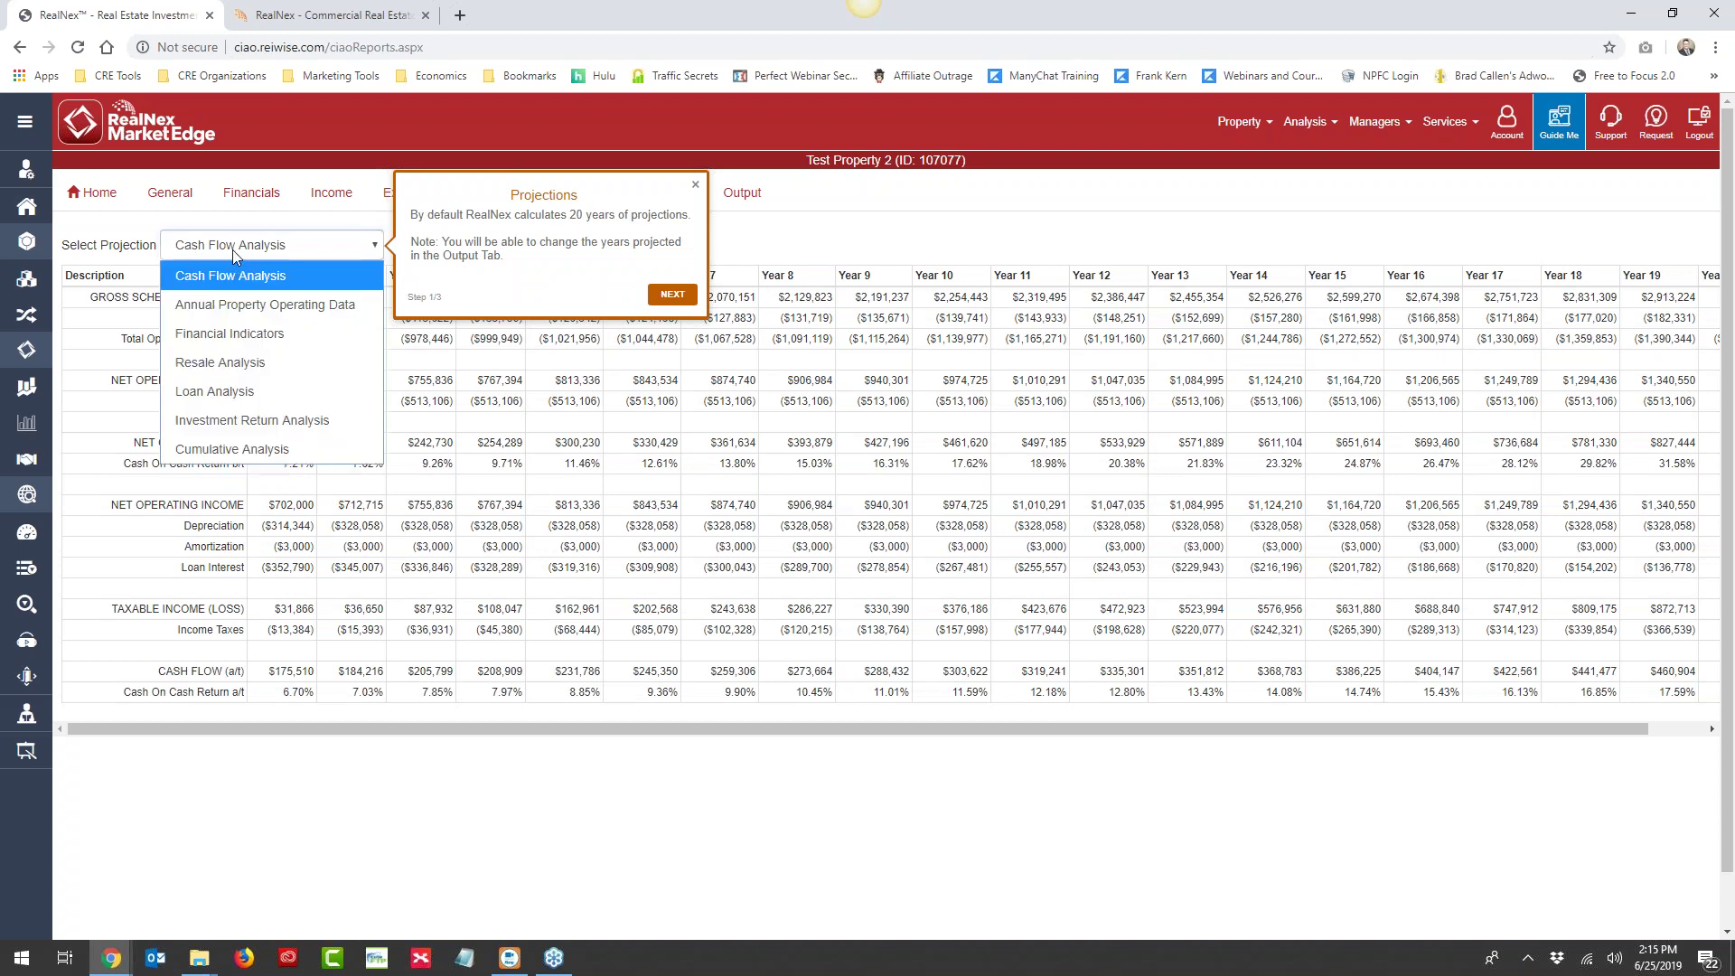
click(231, 338)
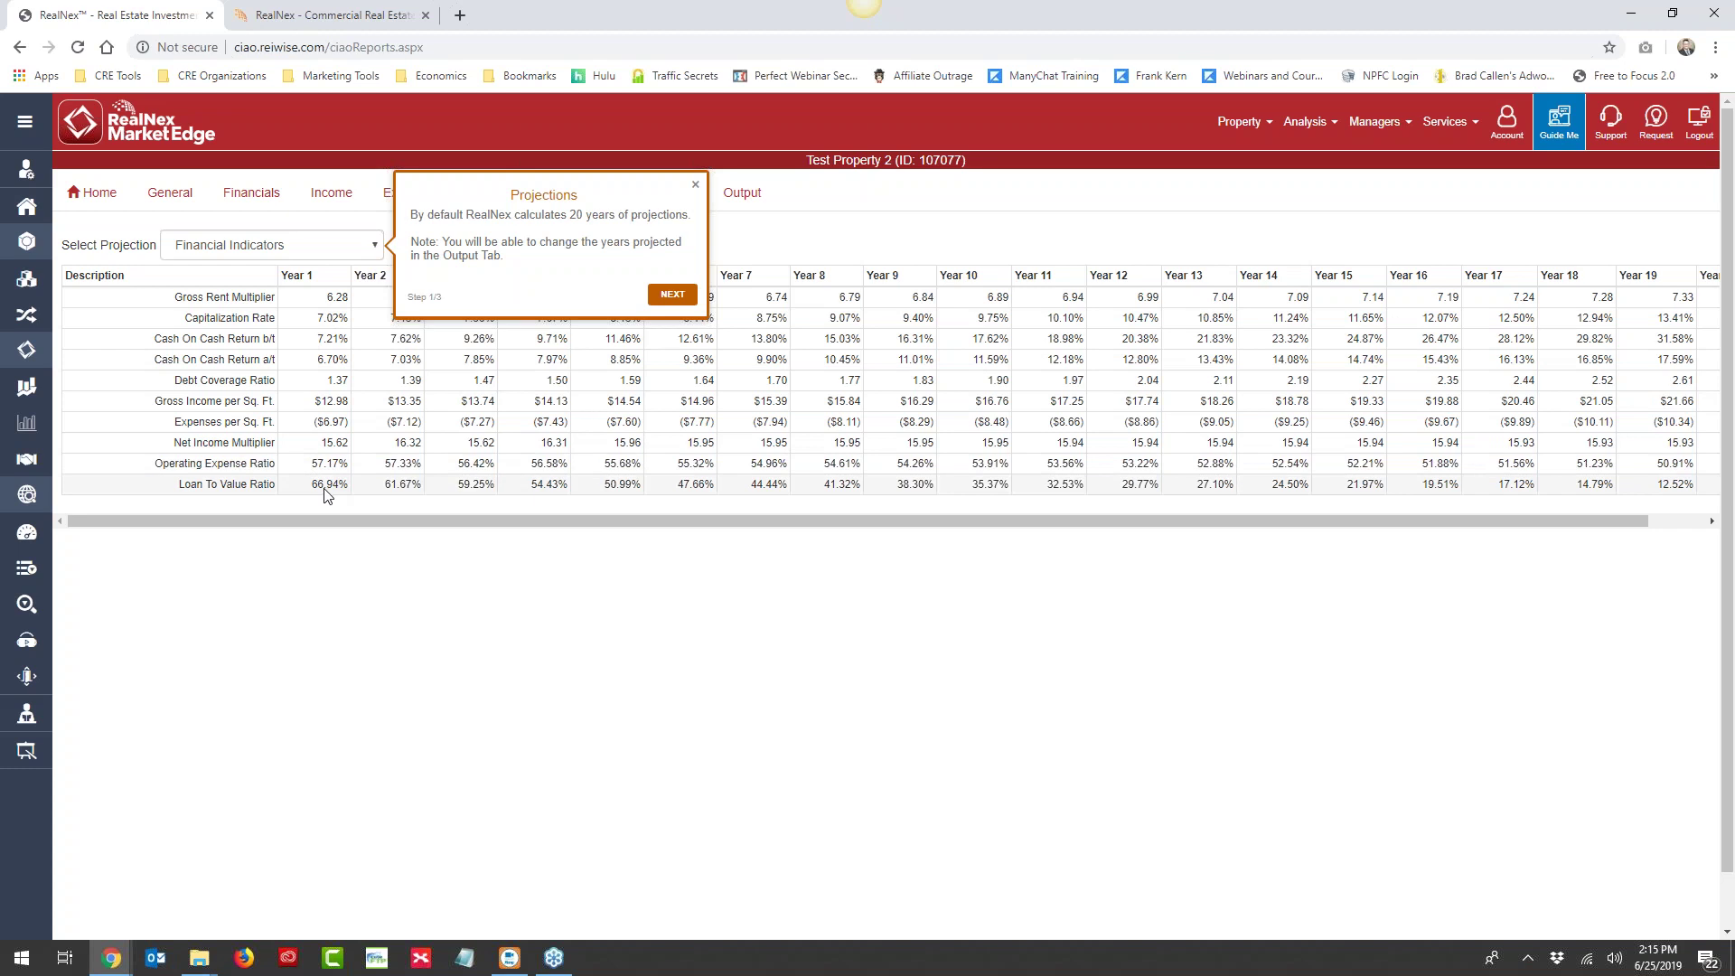
click(274, 254)
click(249, 421)
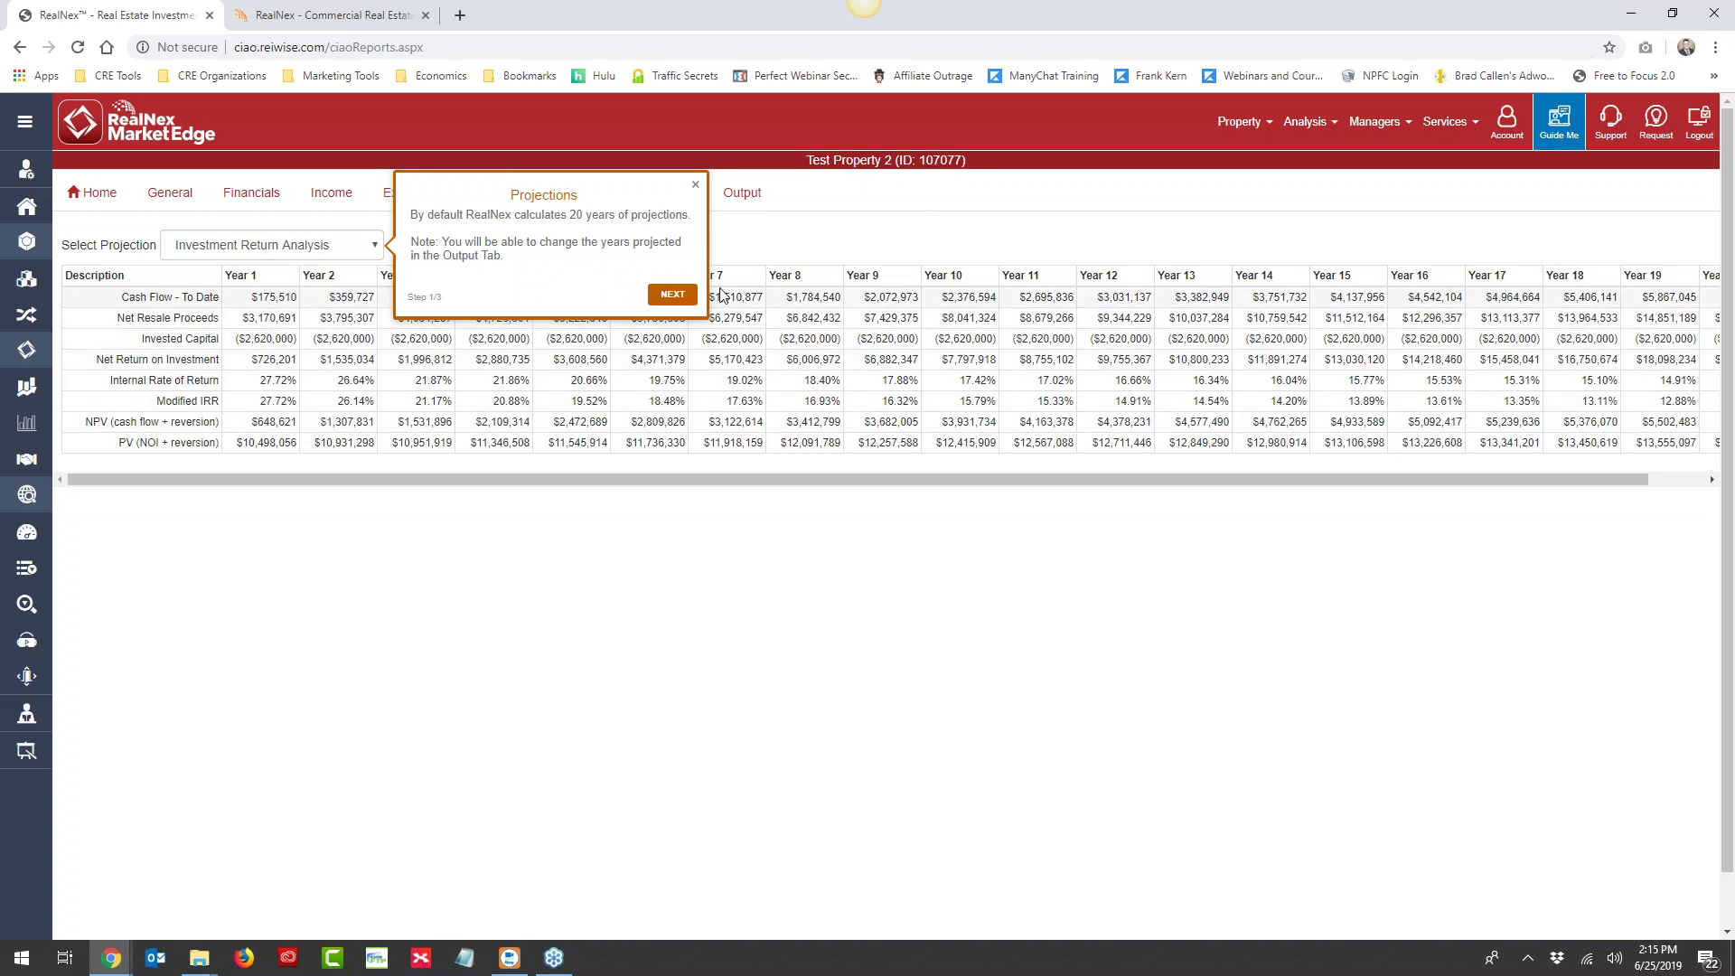
Finish the guide's Projections notes and continue to the Charts page
click(671, 294)
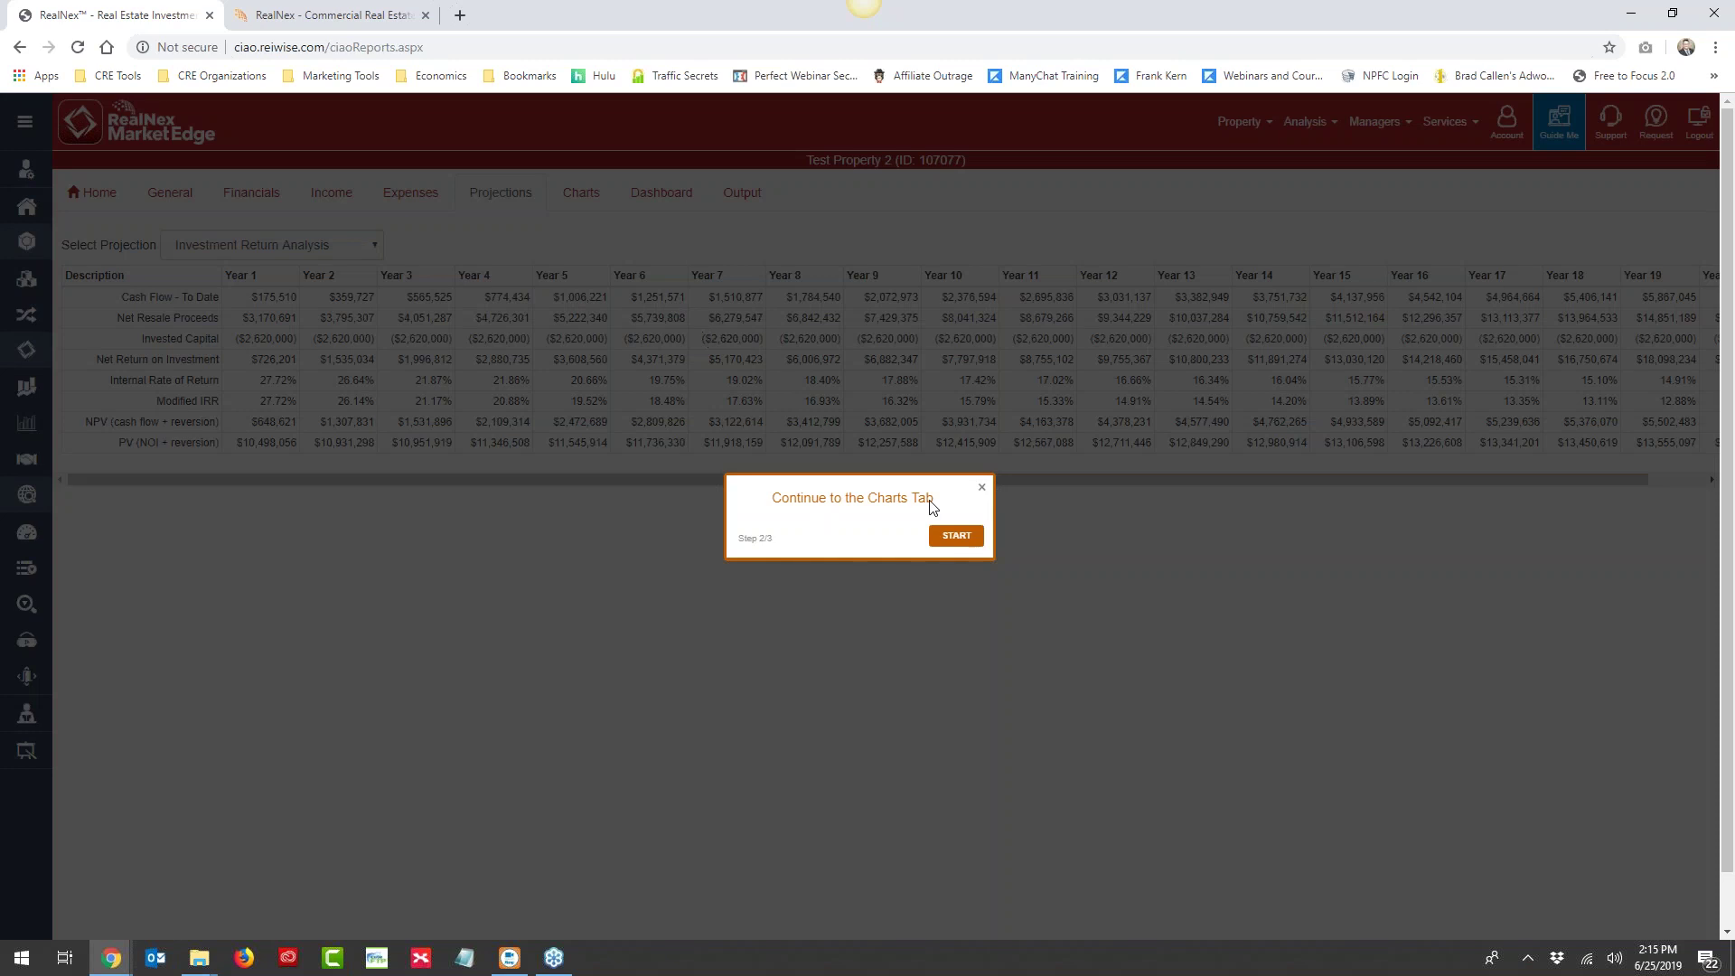
click(956, 535)
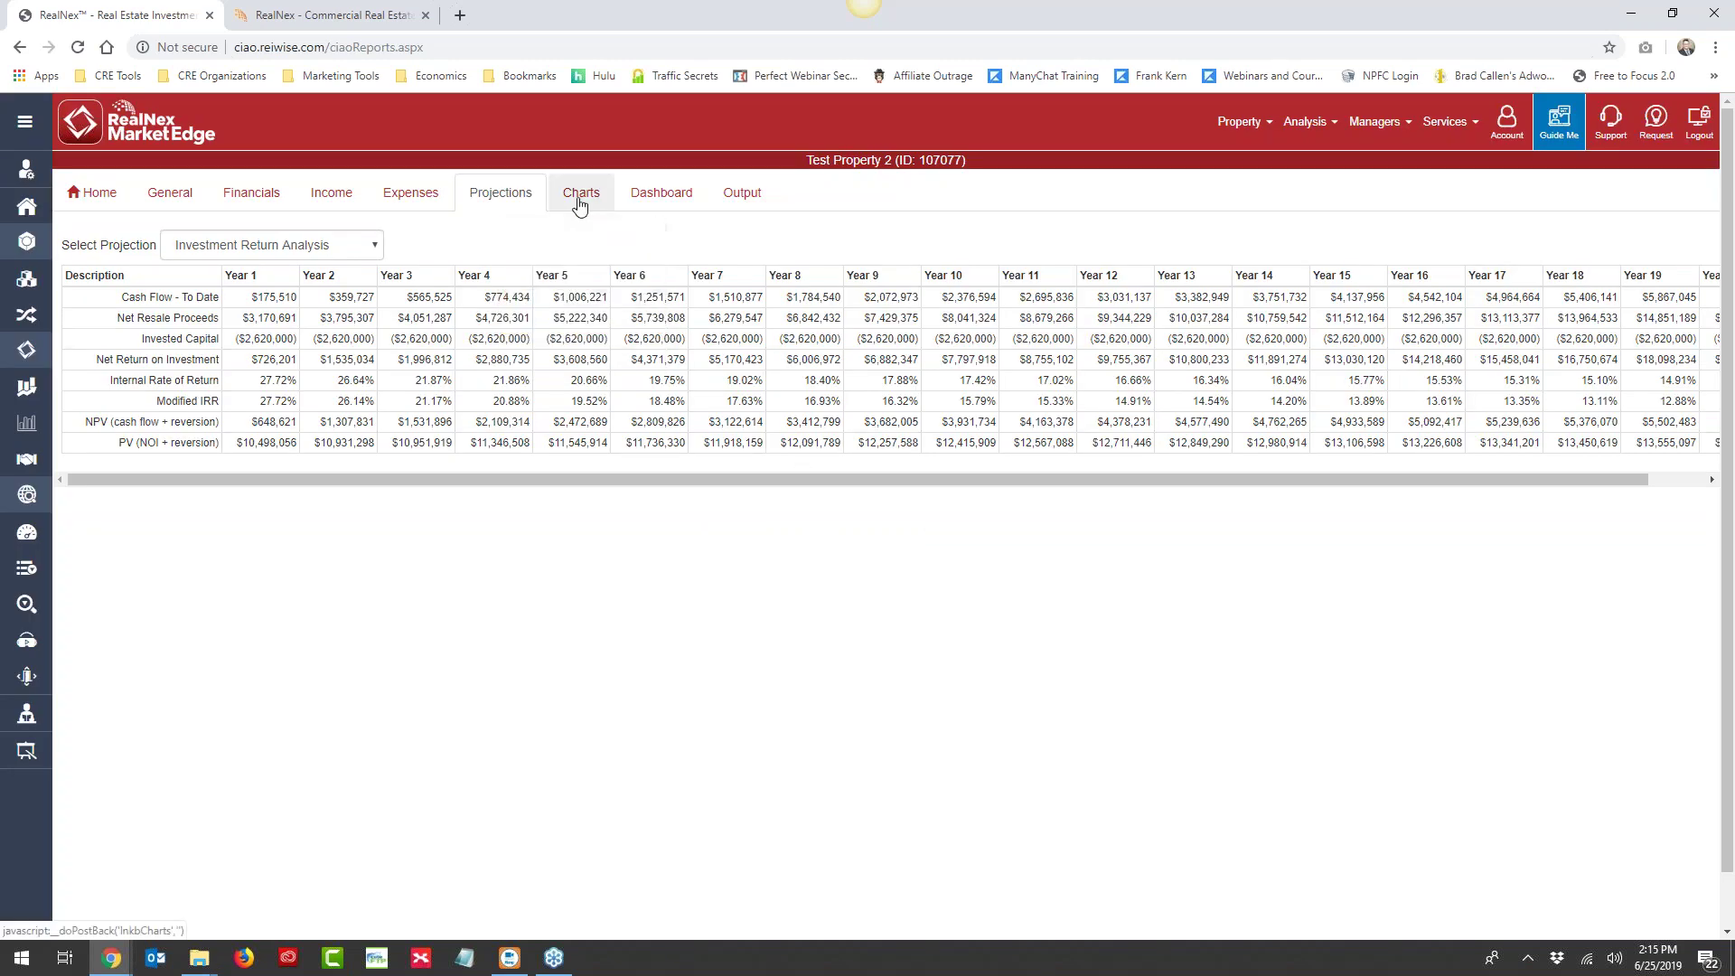
click(579, 206)
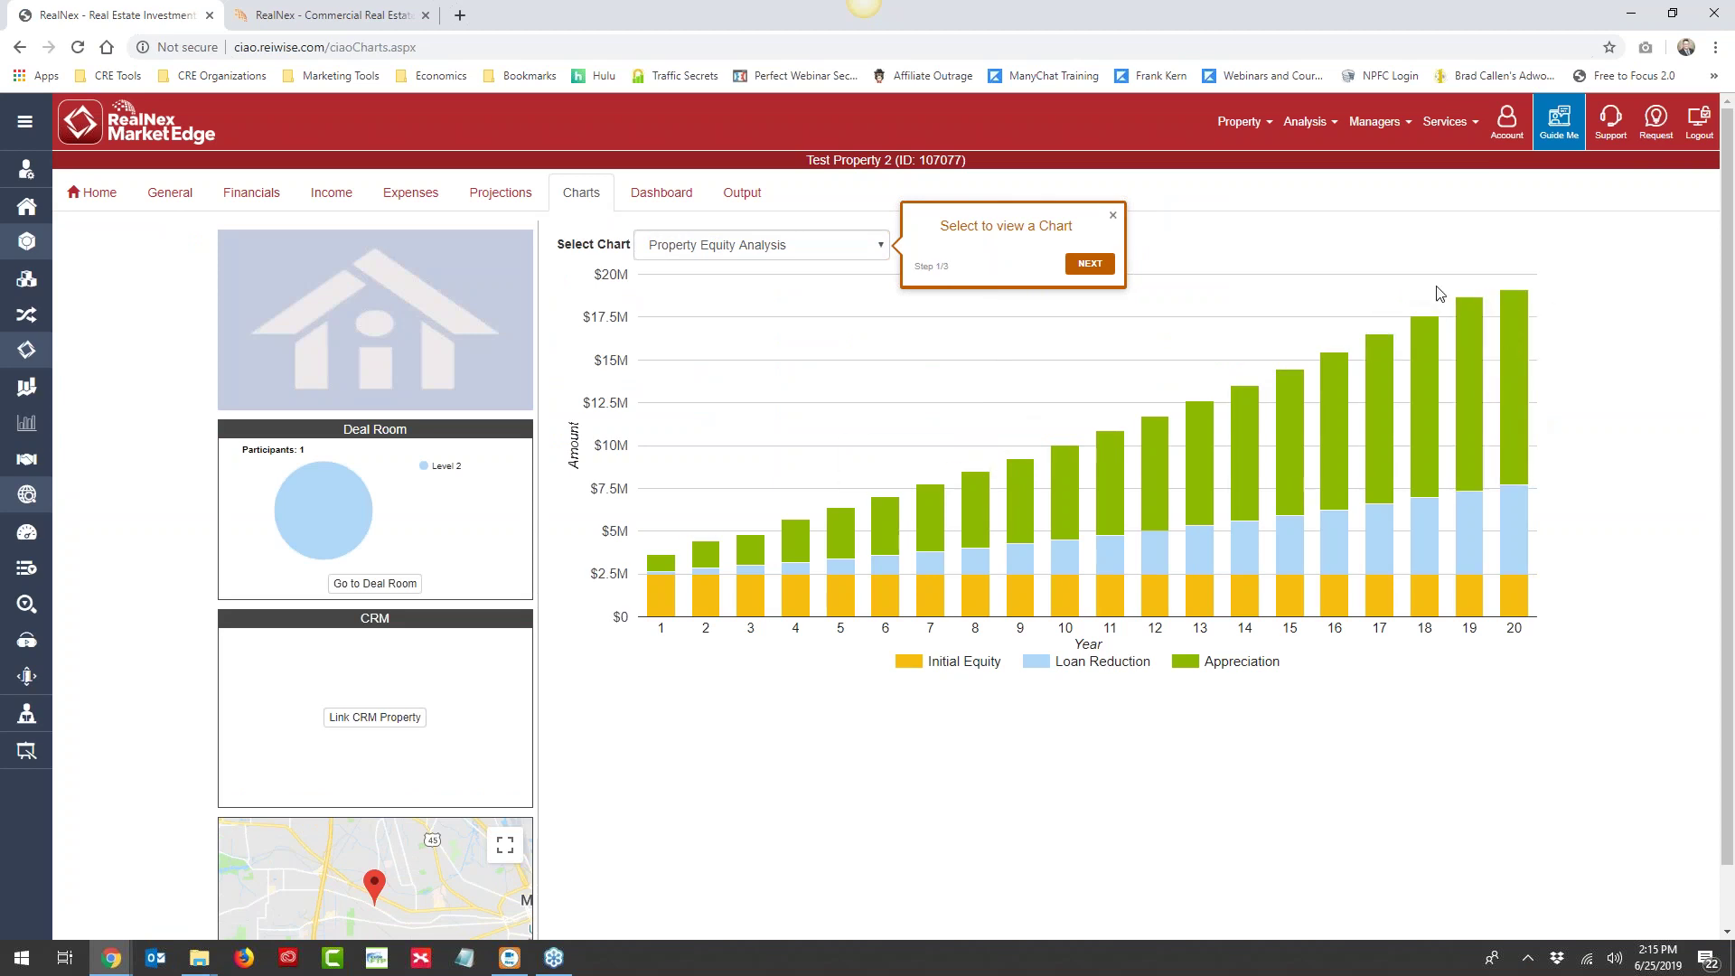
View the Equity vs. Debt, Operating Income Analysis, Gross Income vs Operating Expenses and Cumulative Wealth Analysis charts in turn
click(882, 246)
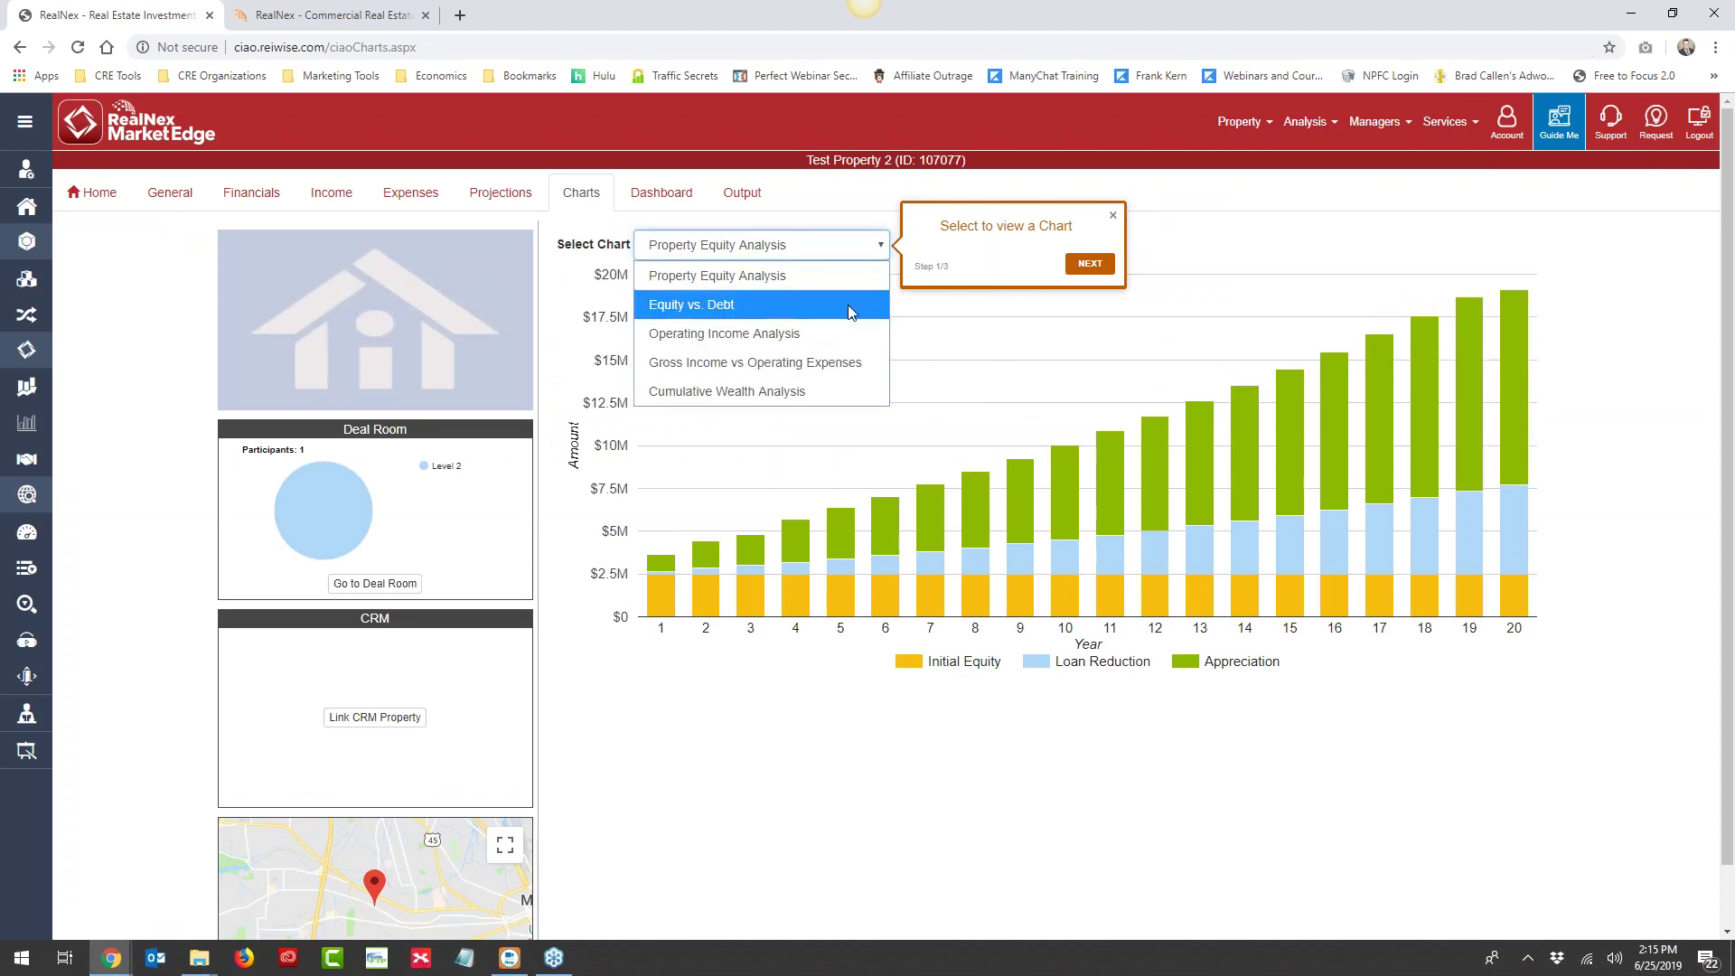
click(853, 305)
click(870, 252)
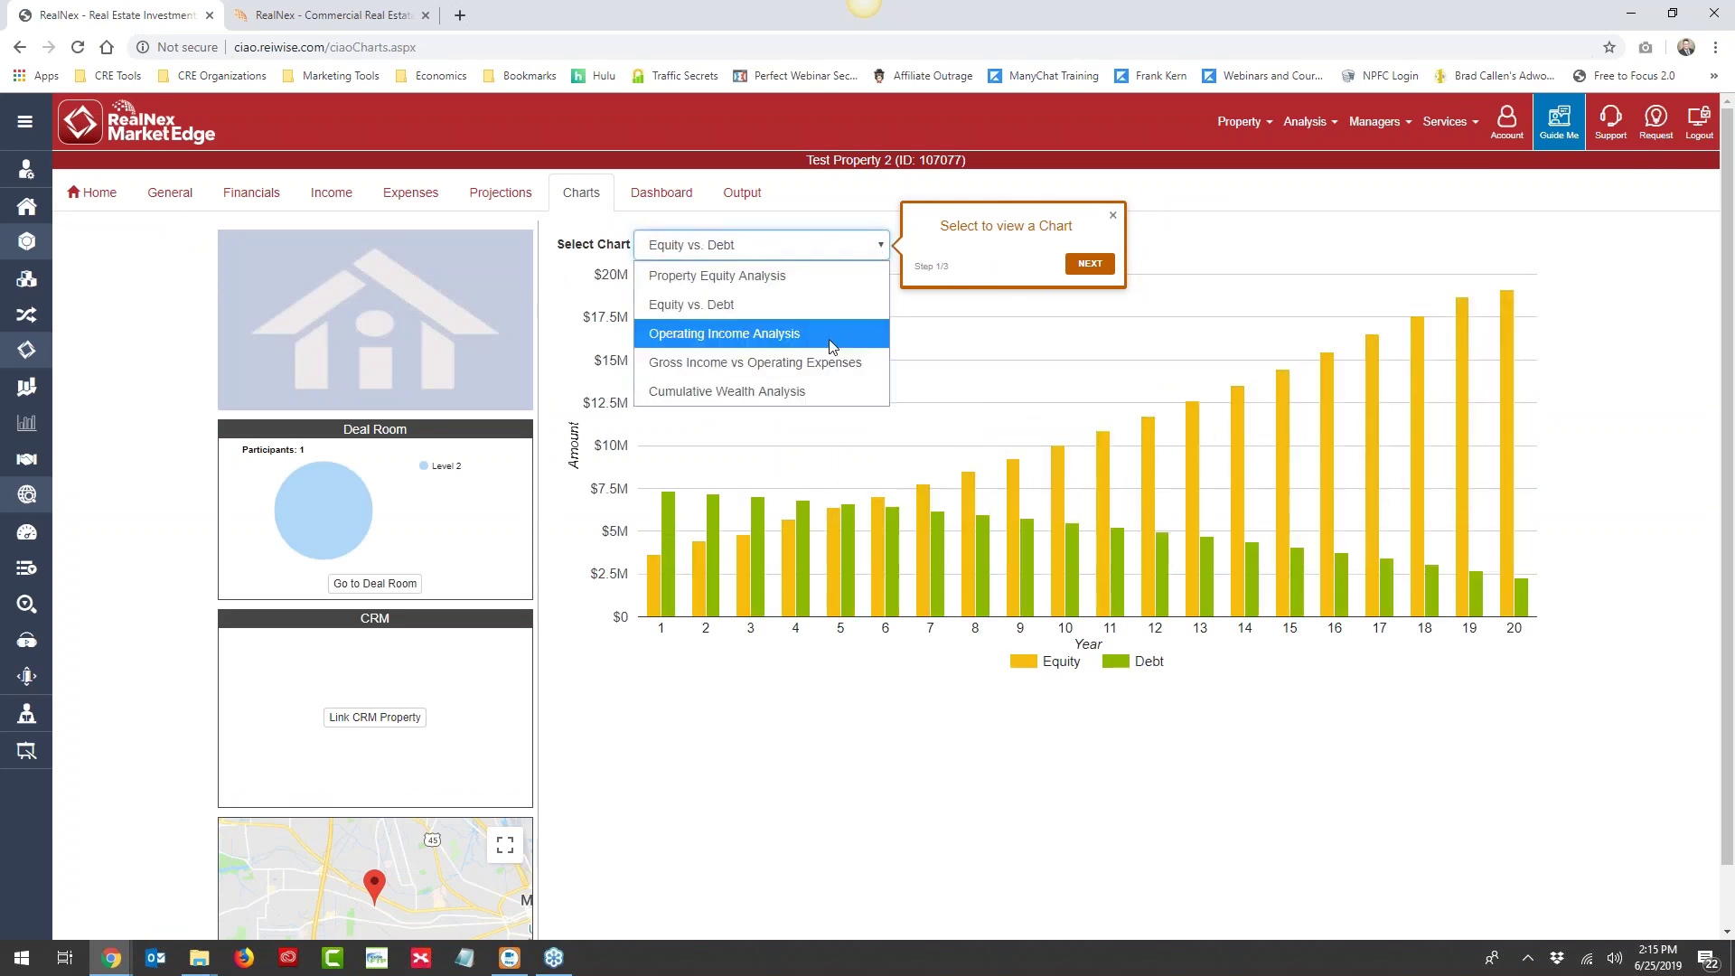
click(832, 347)
click(816, 253)
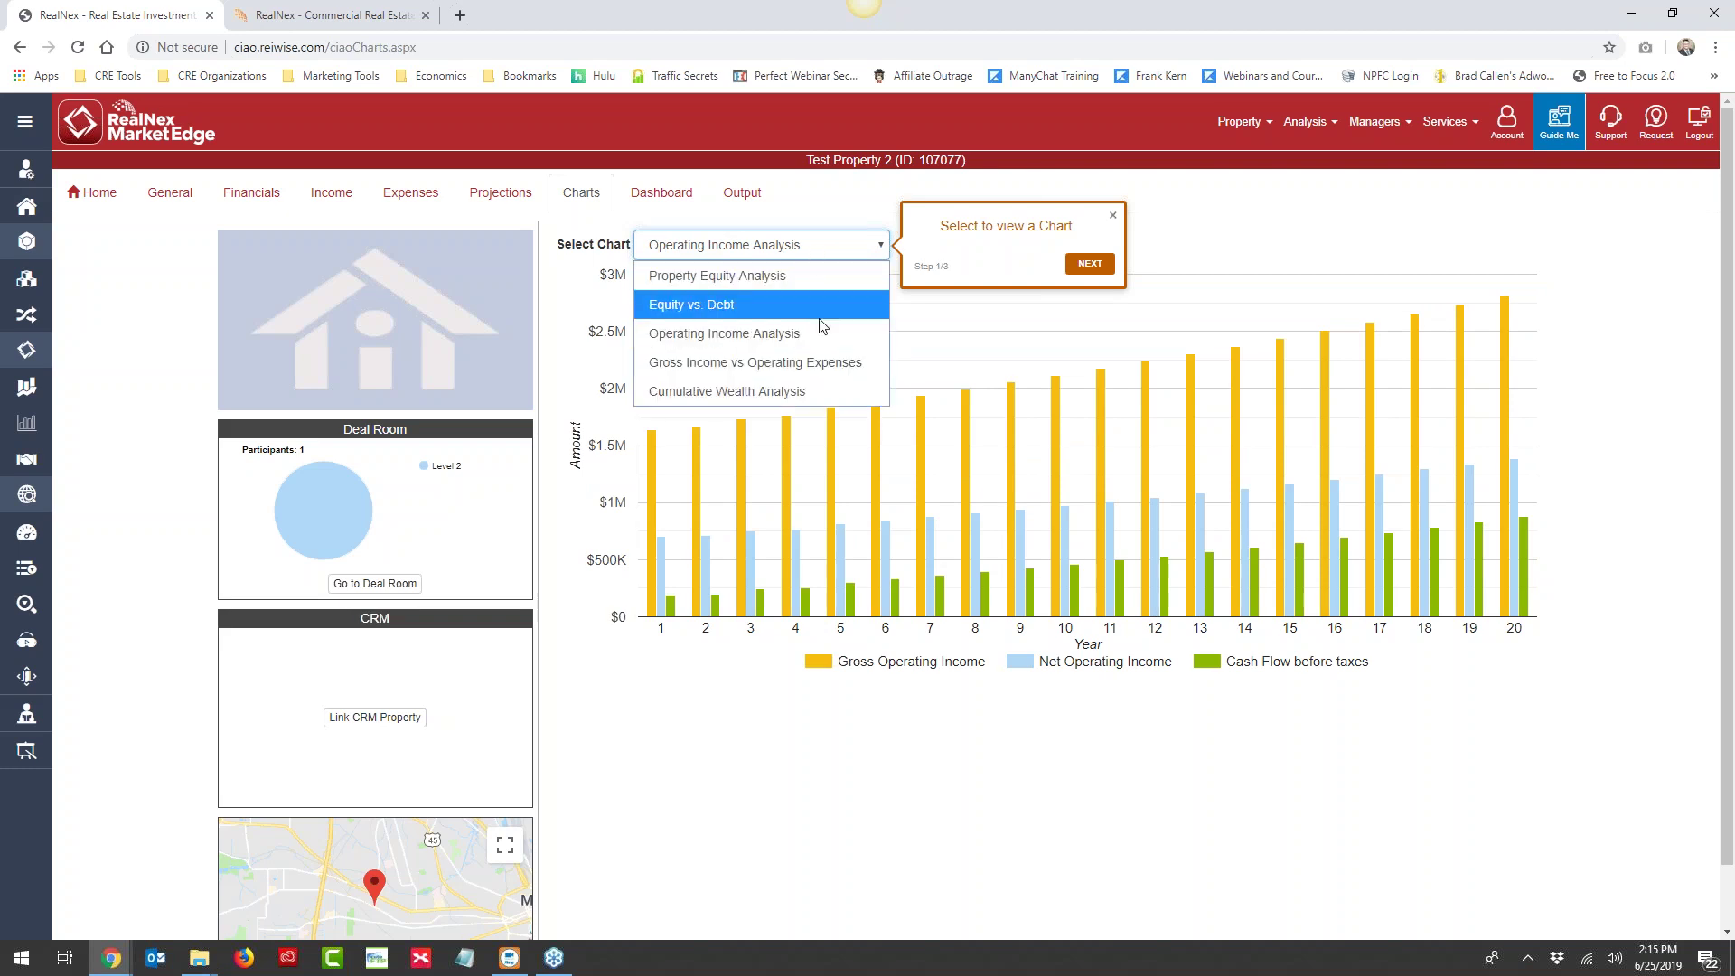
click(823, 365)
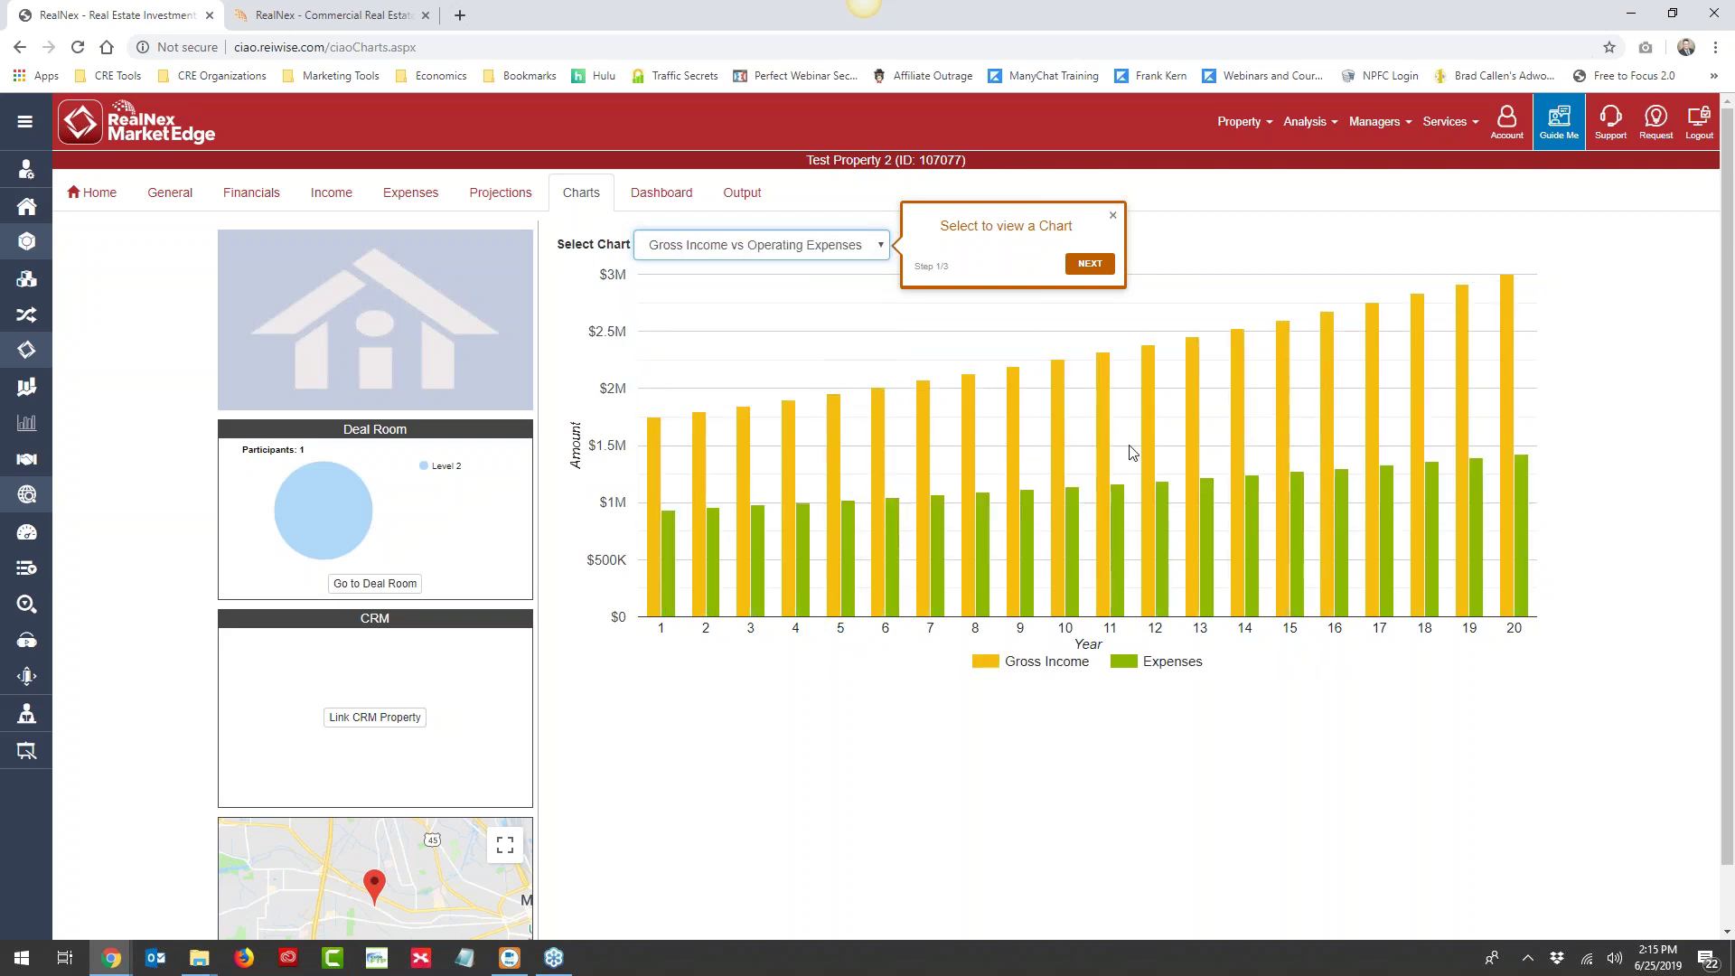
click(819, 246)
click(805, 391)
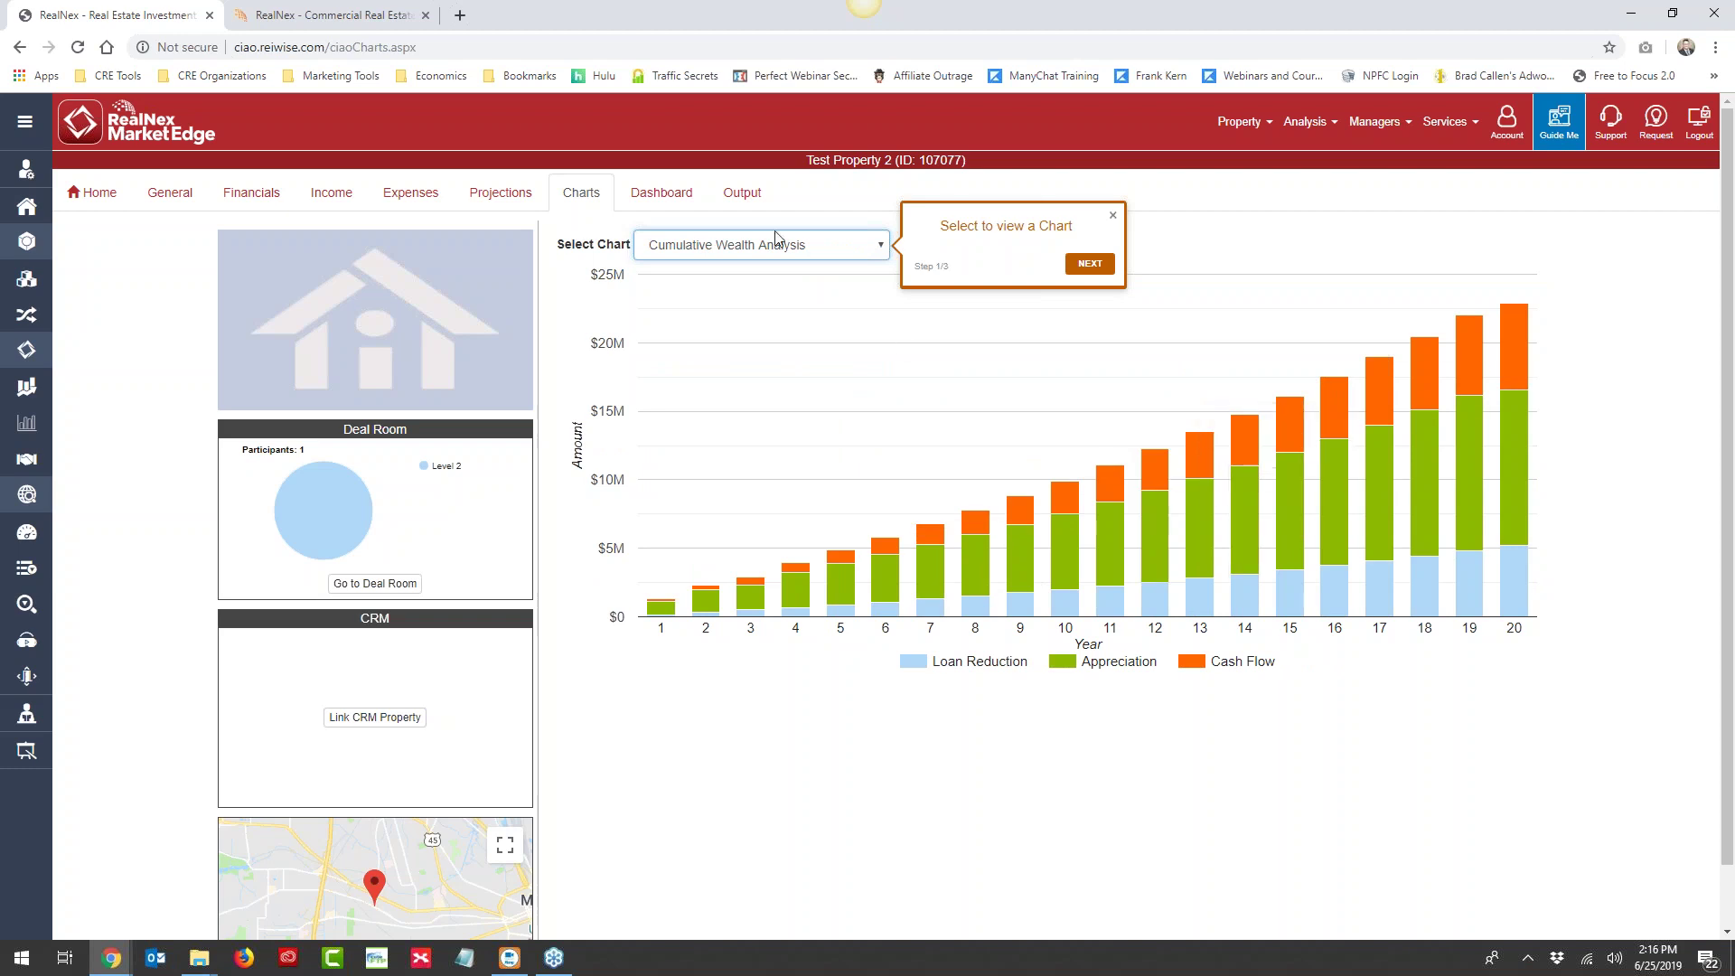
Finish the guide's Charts notes and continue to the Dashboard page
click(1090, 263)
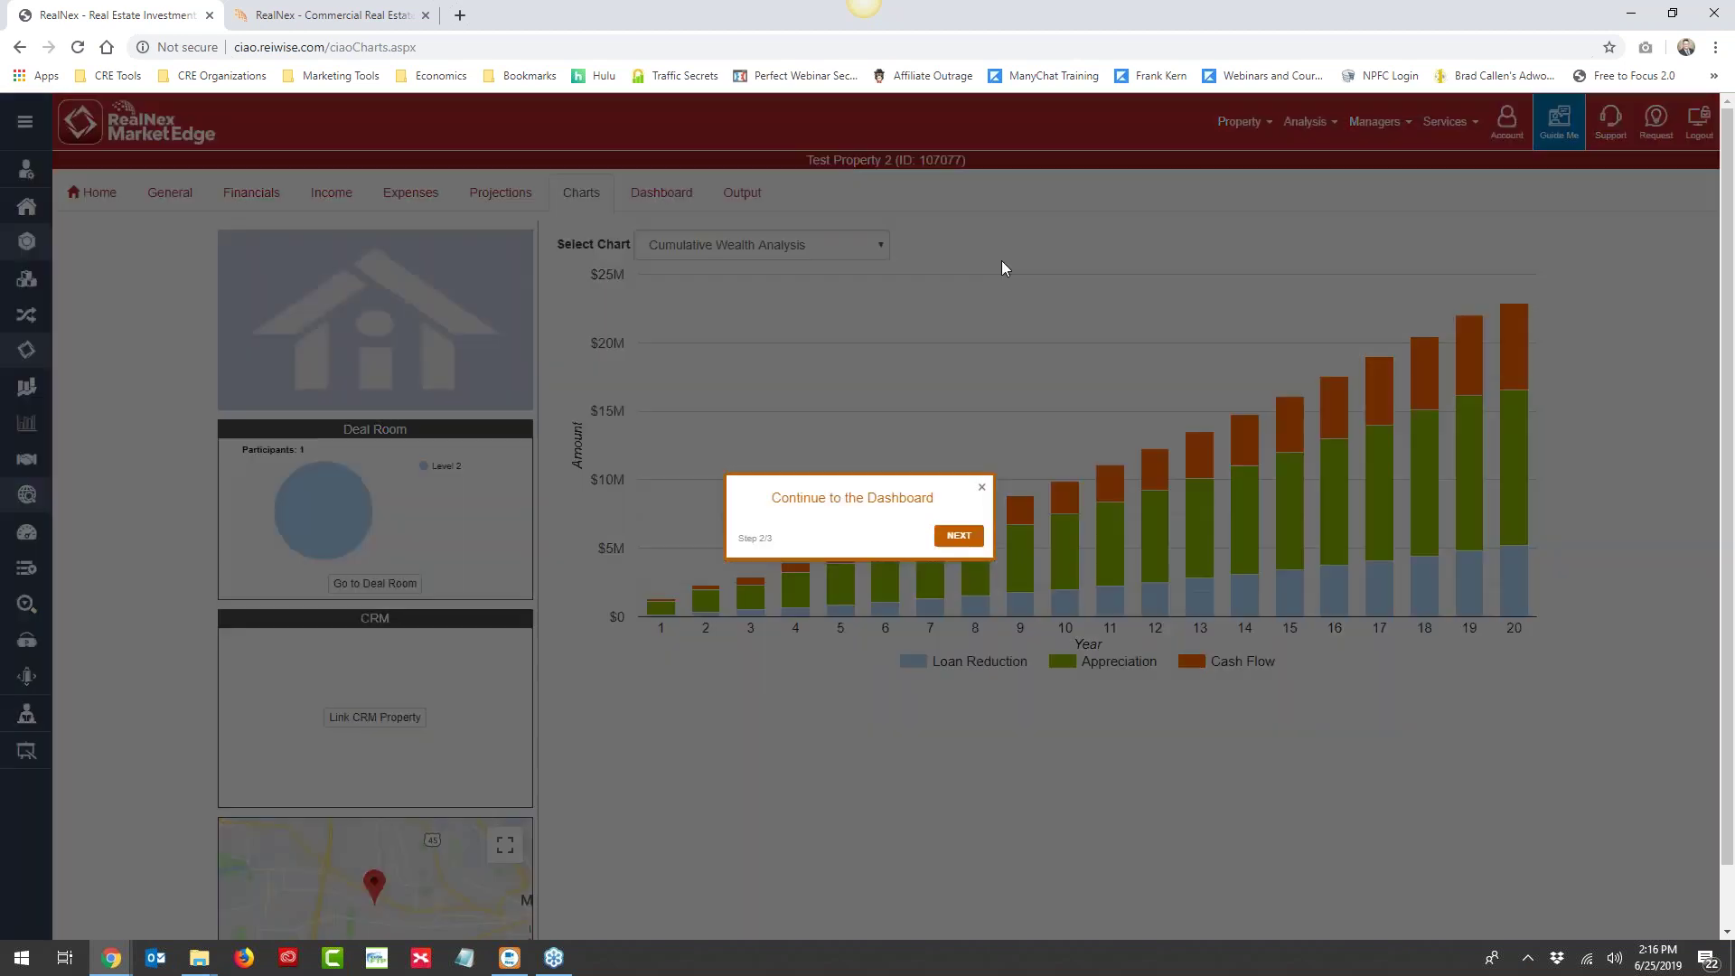
click(958, 537)
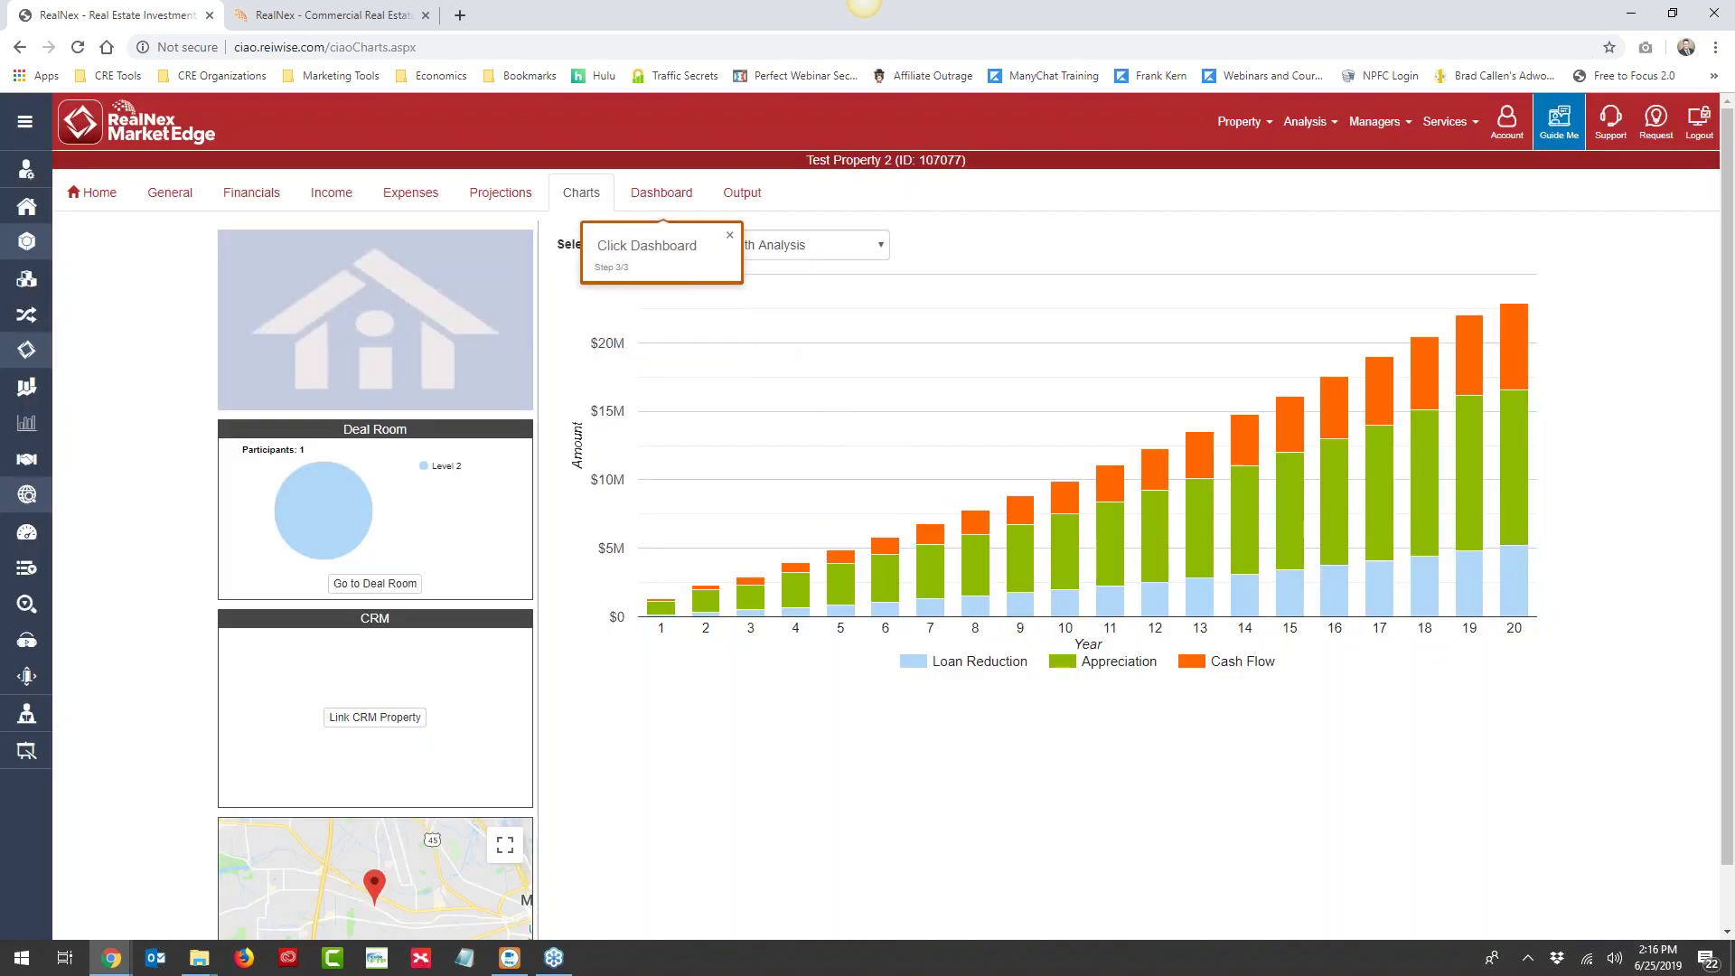
click(657, 195)
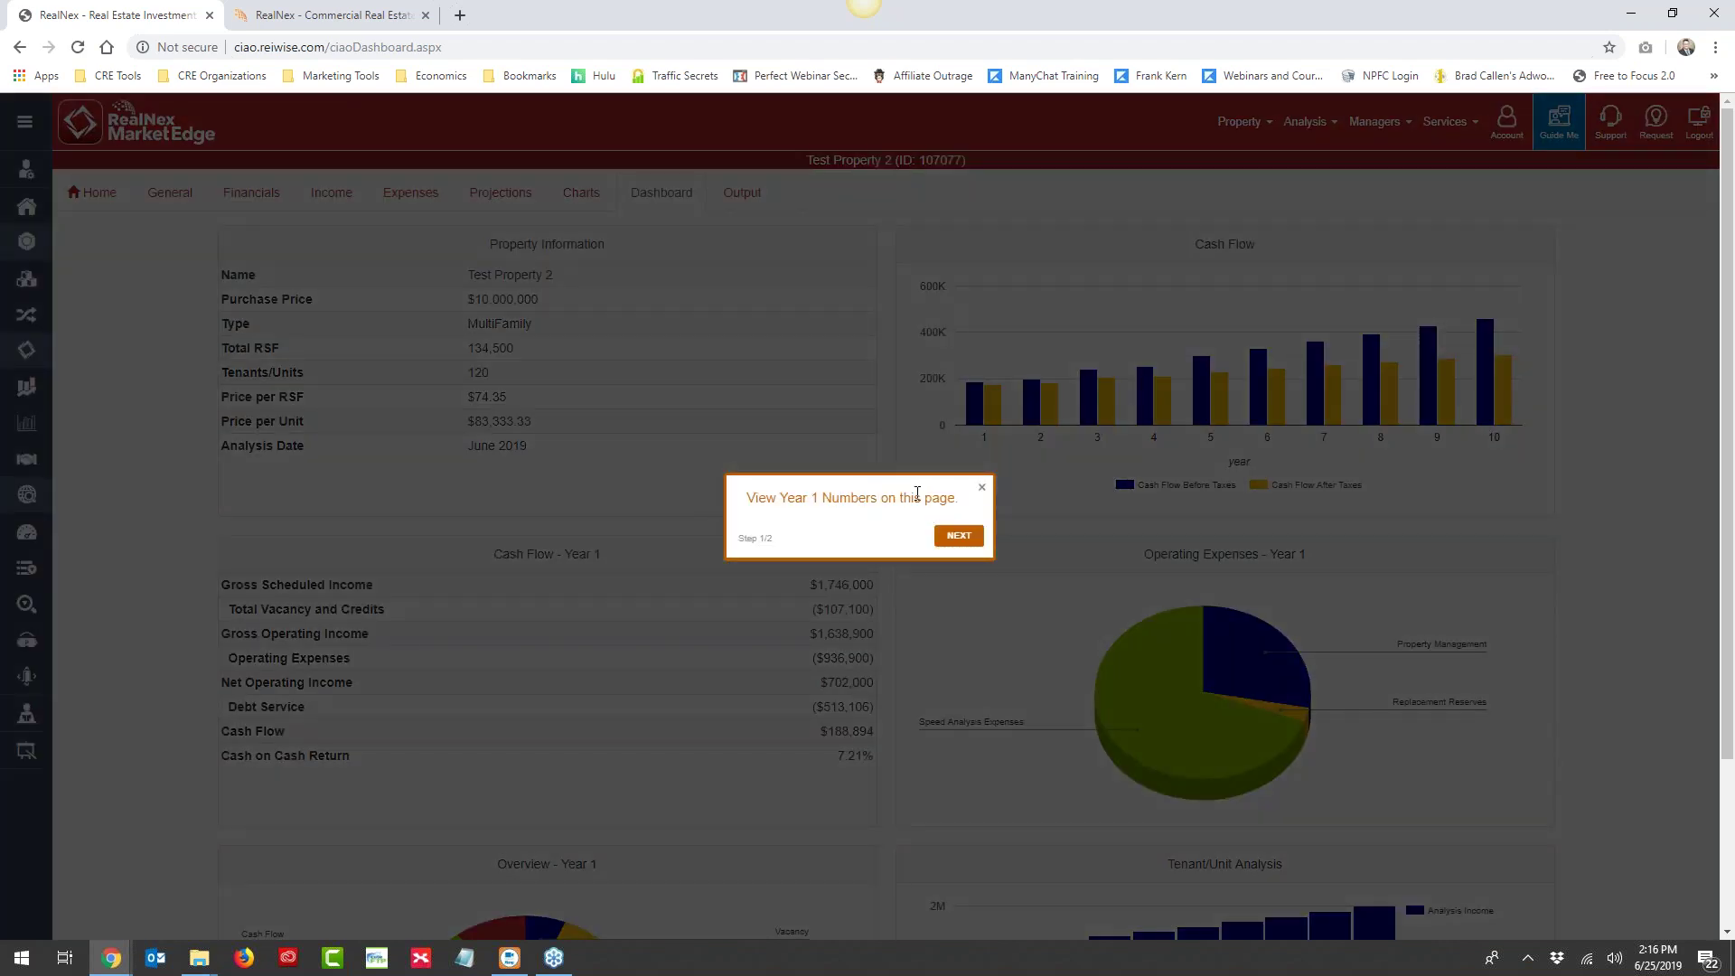
Dismiss the guide's Year 1 note and examine the Dashboard's property information, Year 1 cash flow, expense and tenant/unit panels
click(962, 537)
scroll(817, 473, down, 3)
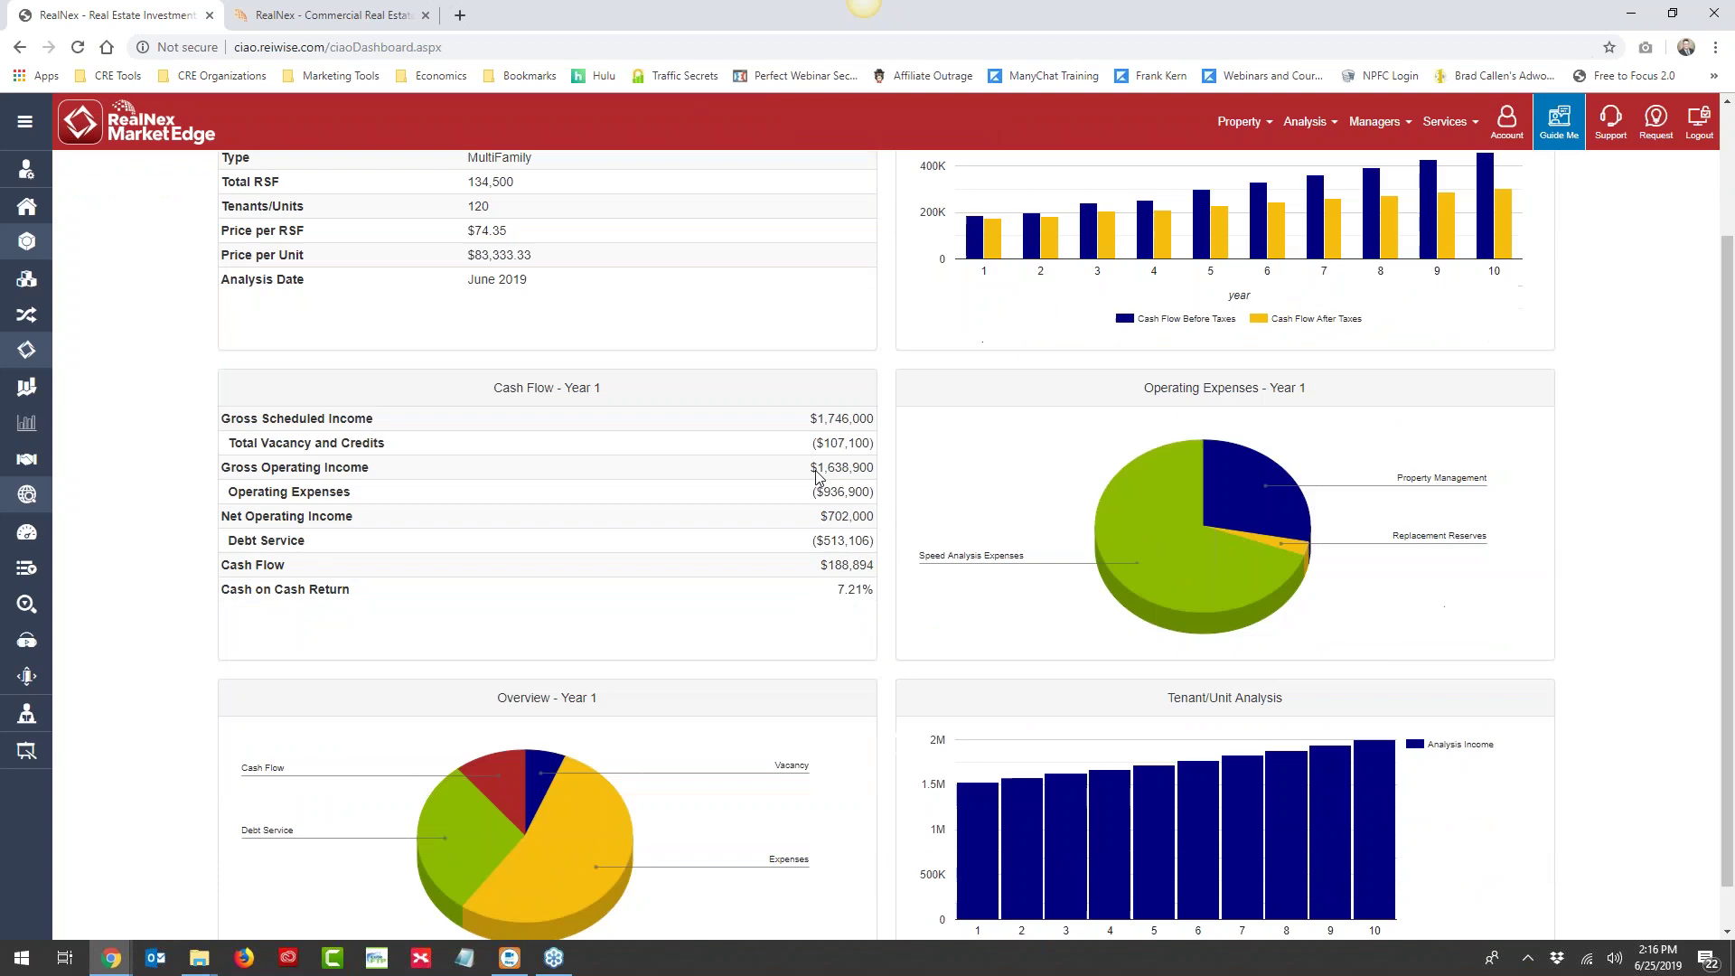
scroll(1188, 506, up, 3)
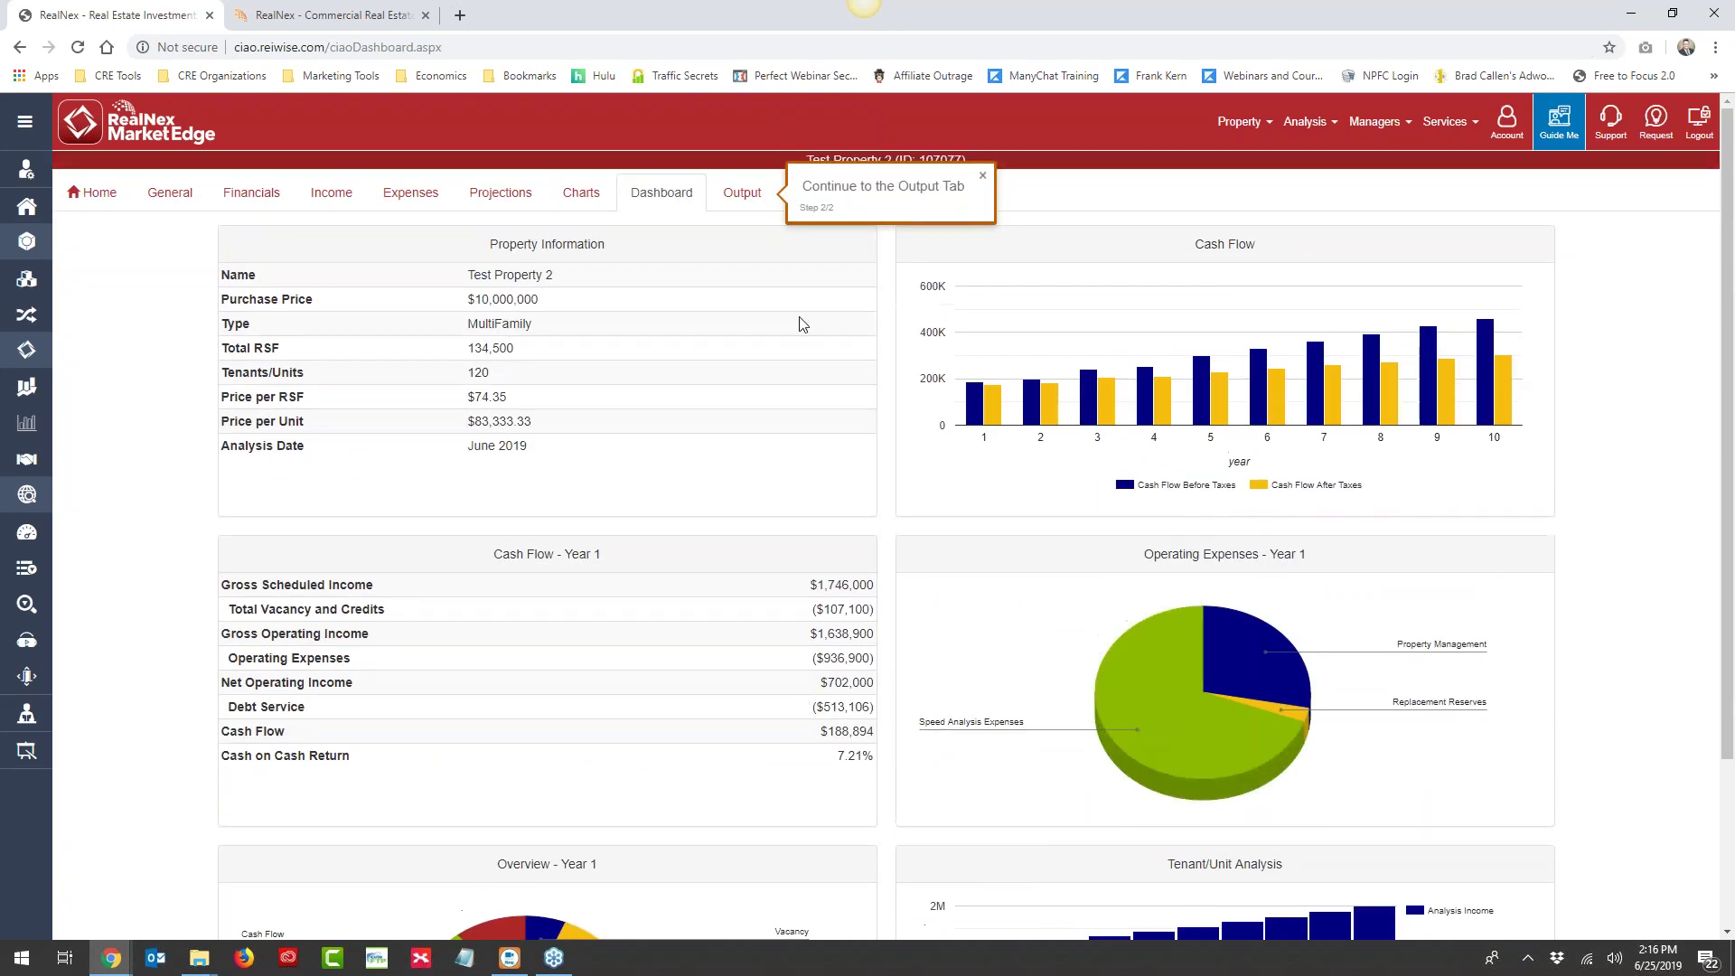
mouse_move(870, 11)
scroll(1200, 253, down, 3)
scroll(669, 488, up, 3)
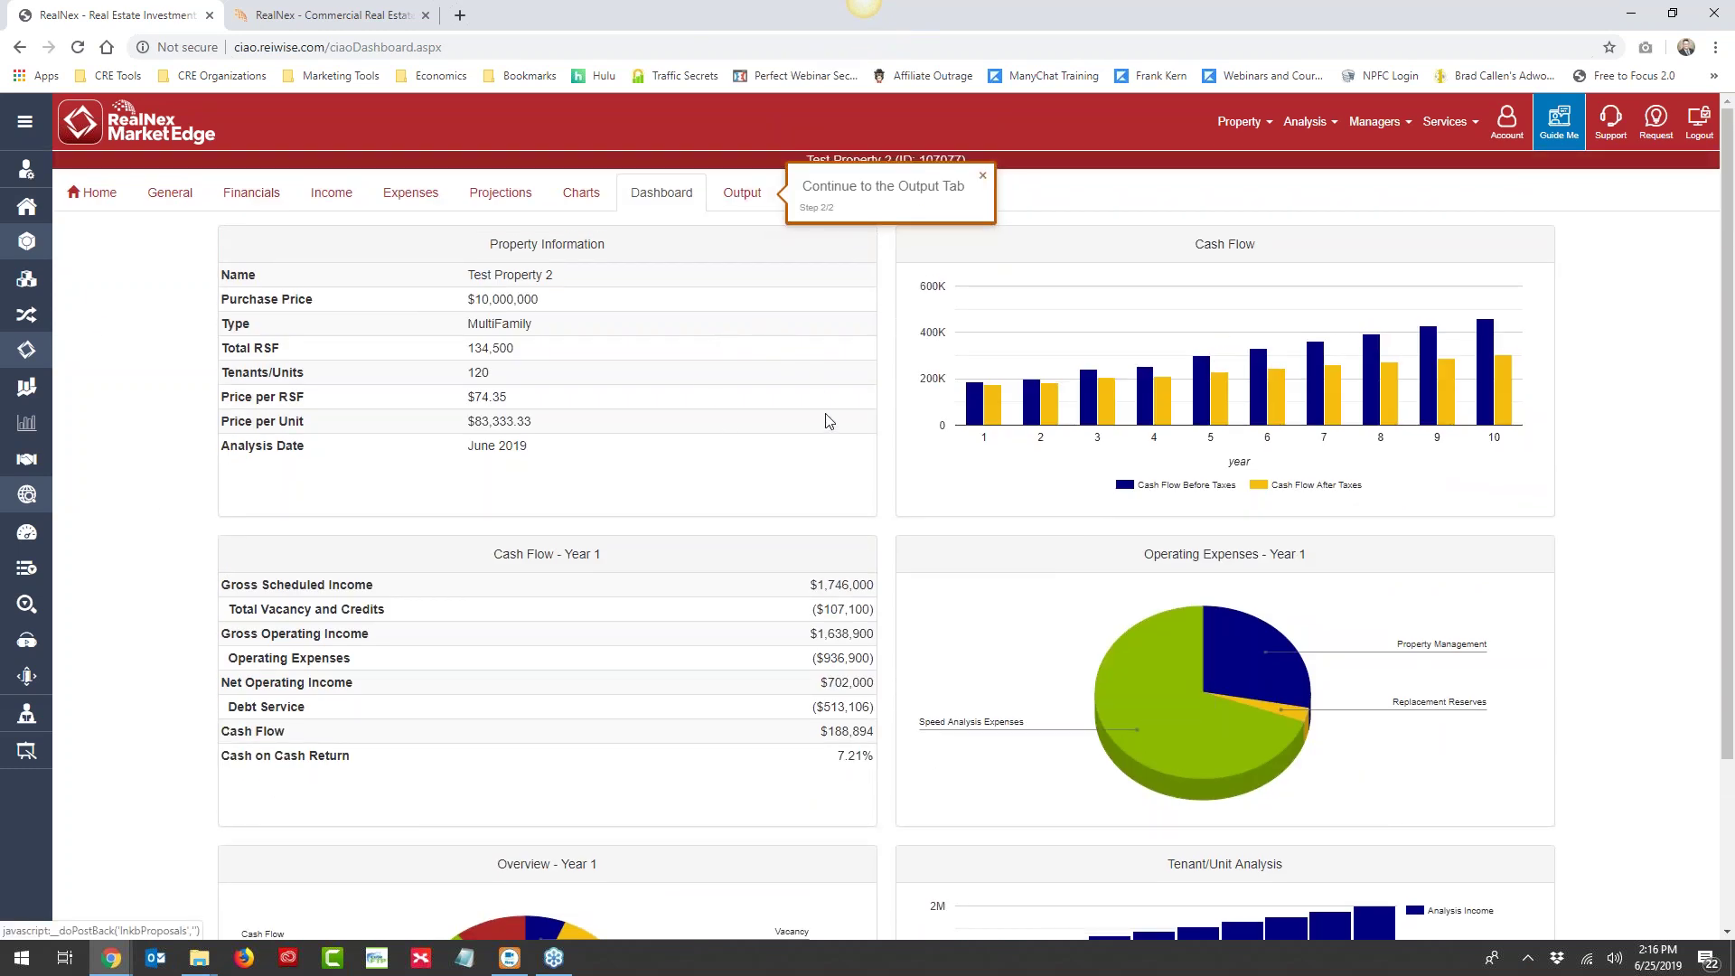
scroll(845, 471, down, 2)
scroll(844, 471, down, 1)
scroll(832, 434, up, 3)
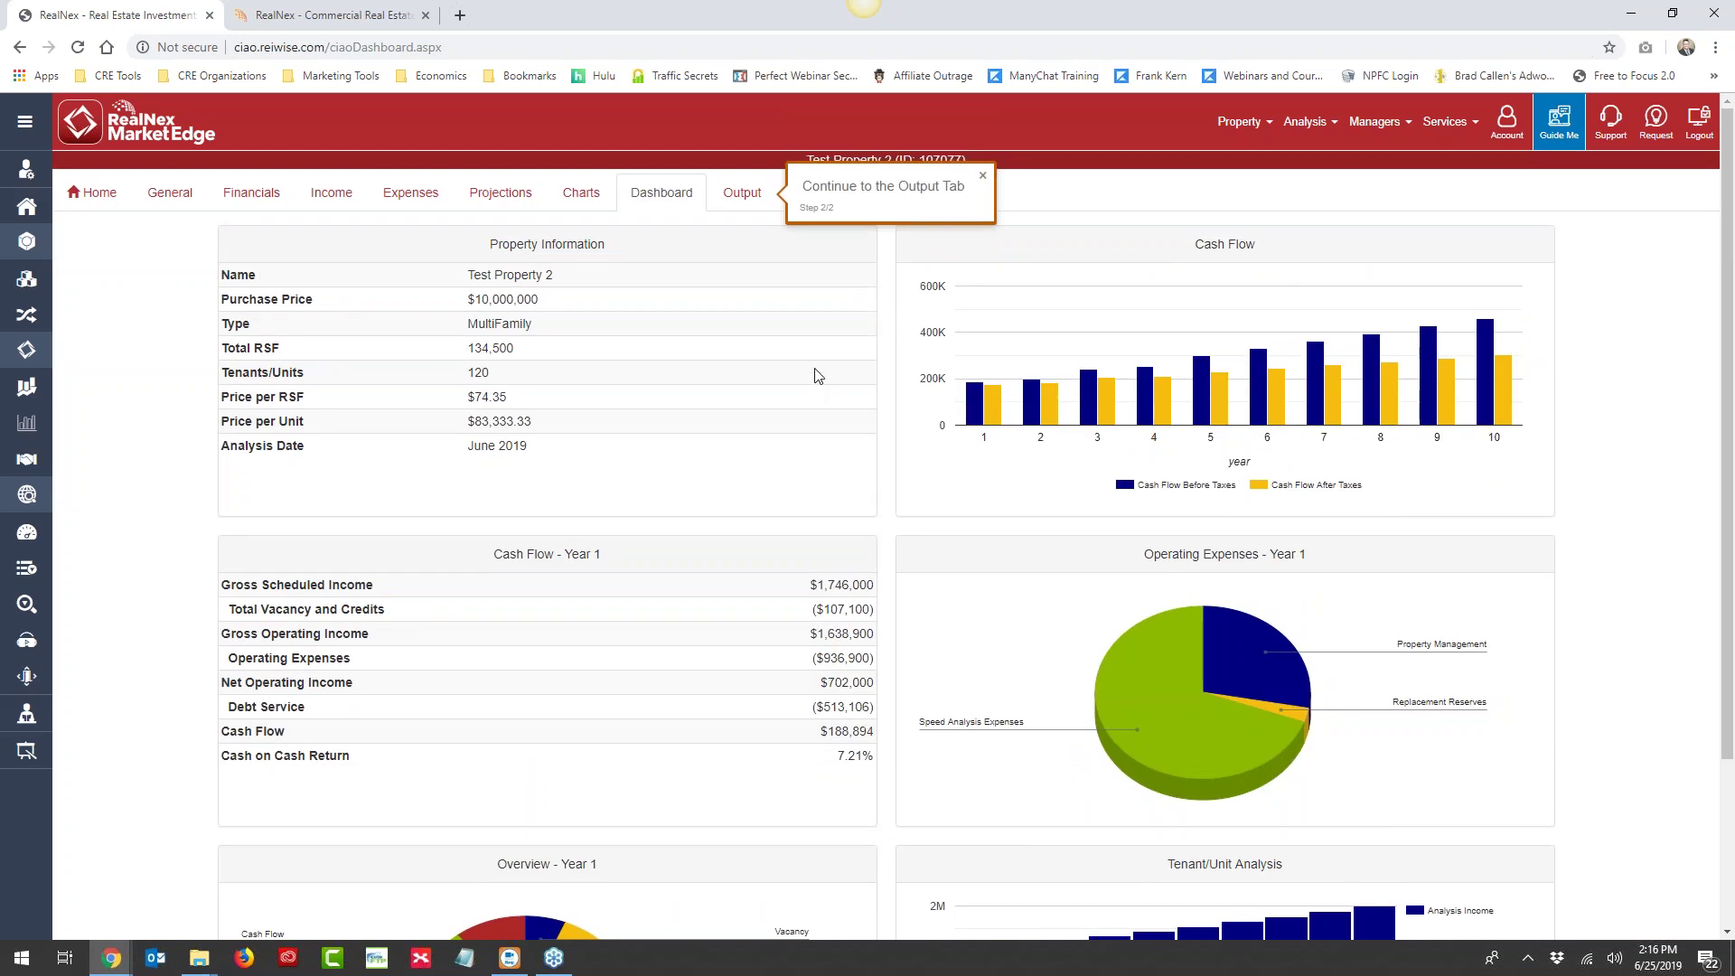
Open the Output page and read the guide's notes on Available Reports, Included Reports and Publish
click(741, 194)
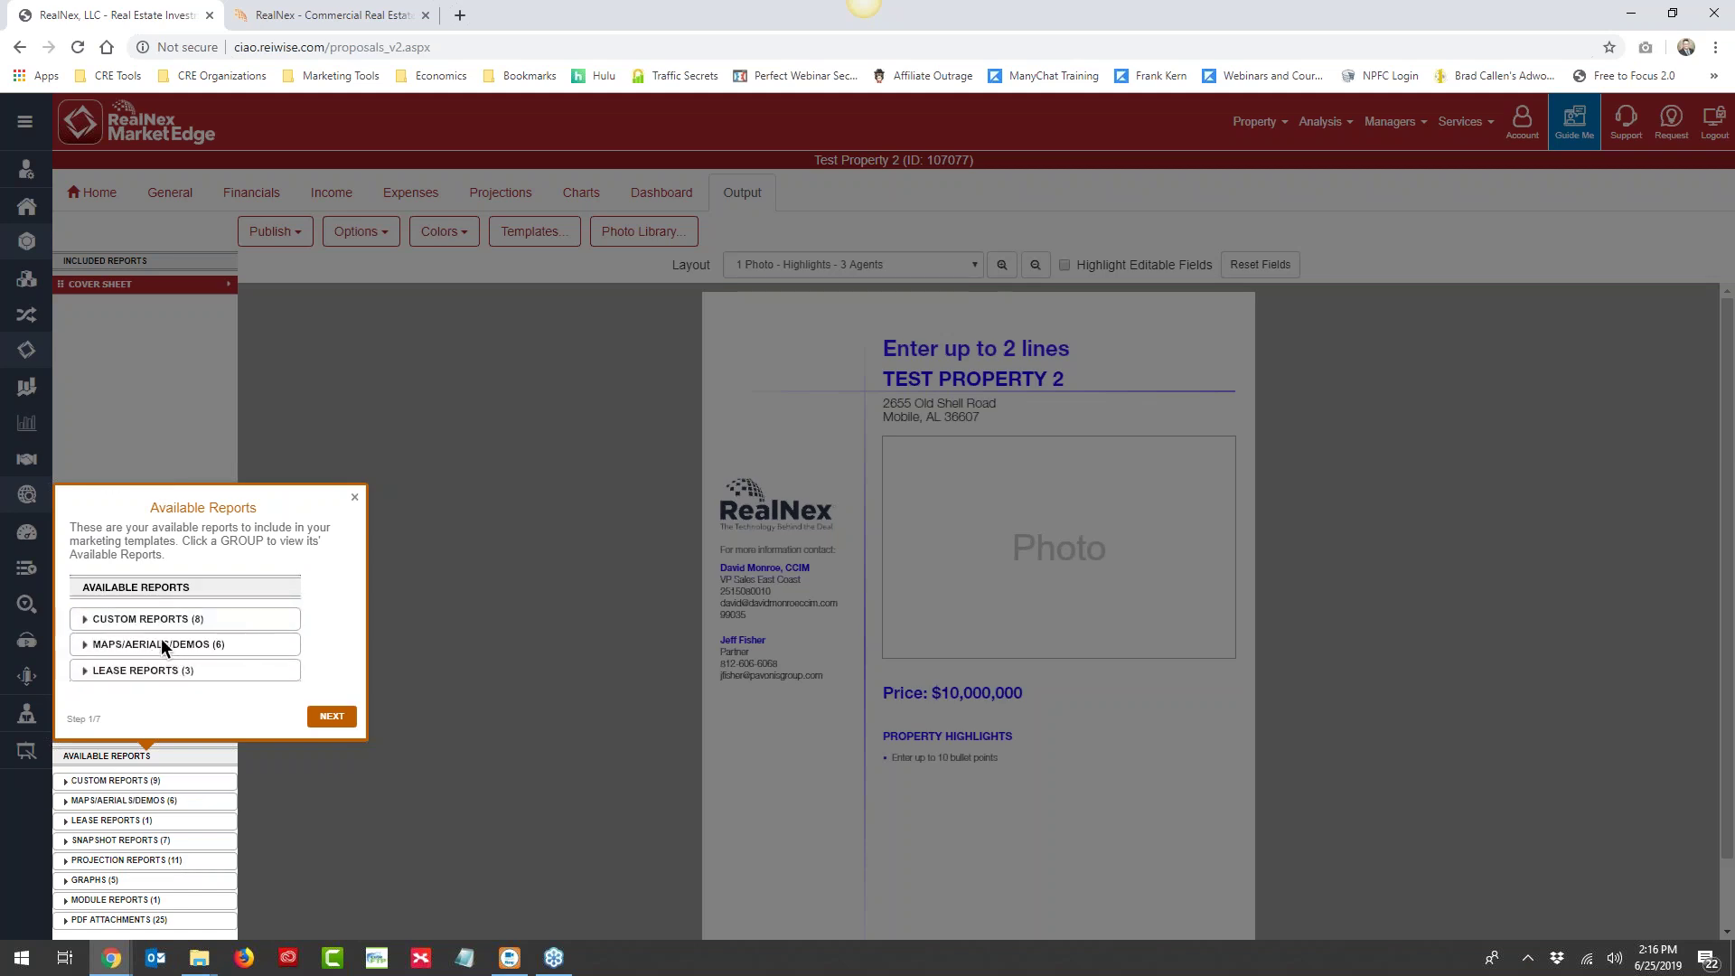
click(307, 714)
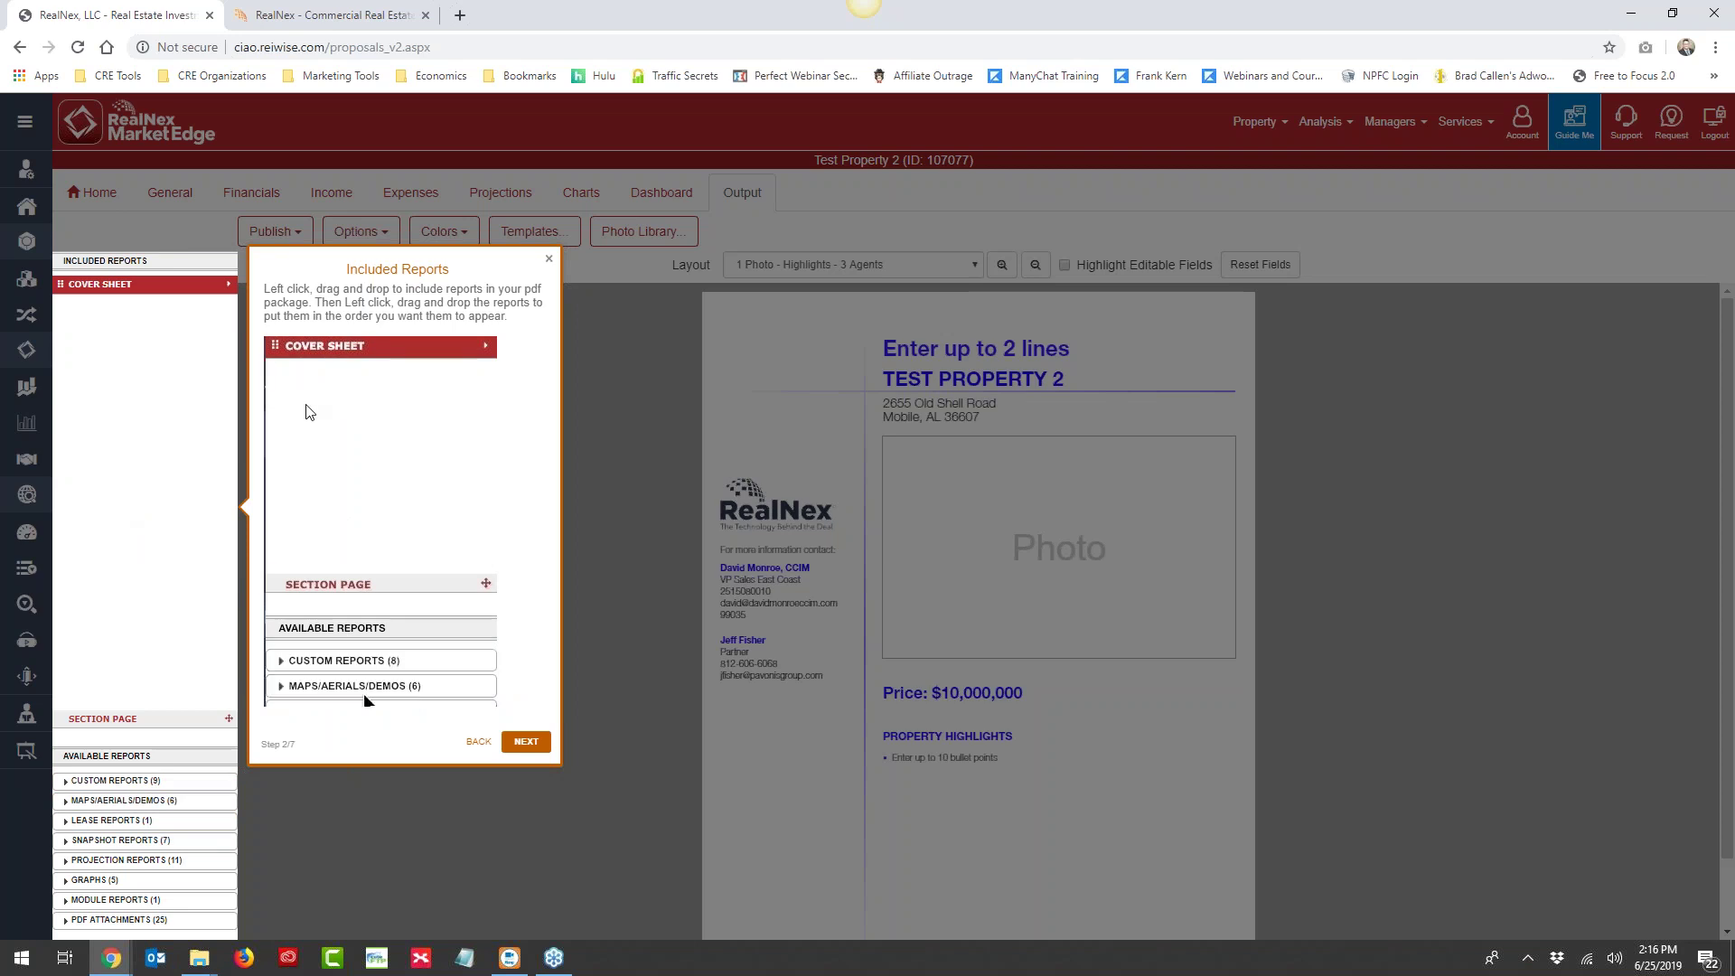
click(547, 740)
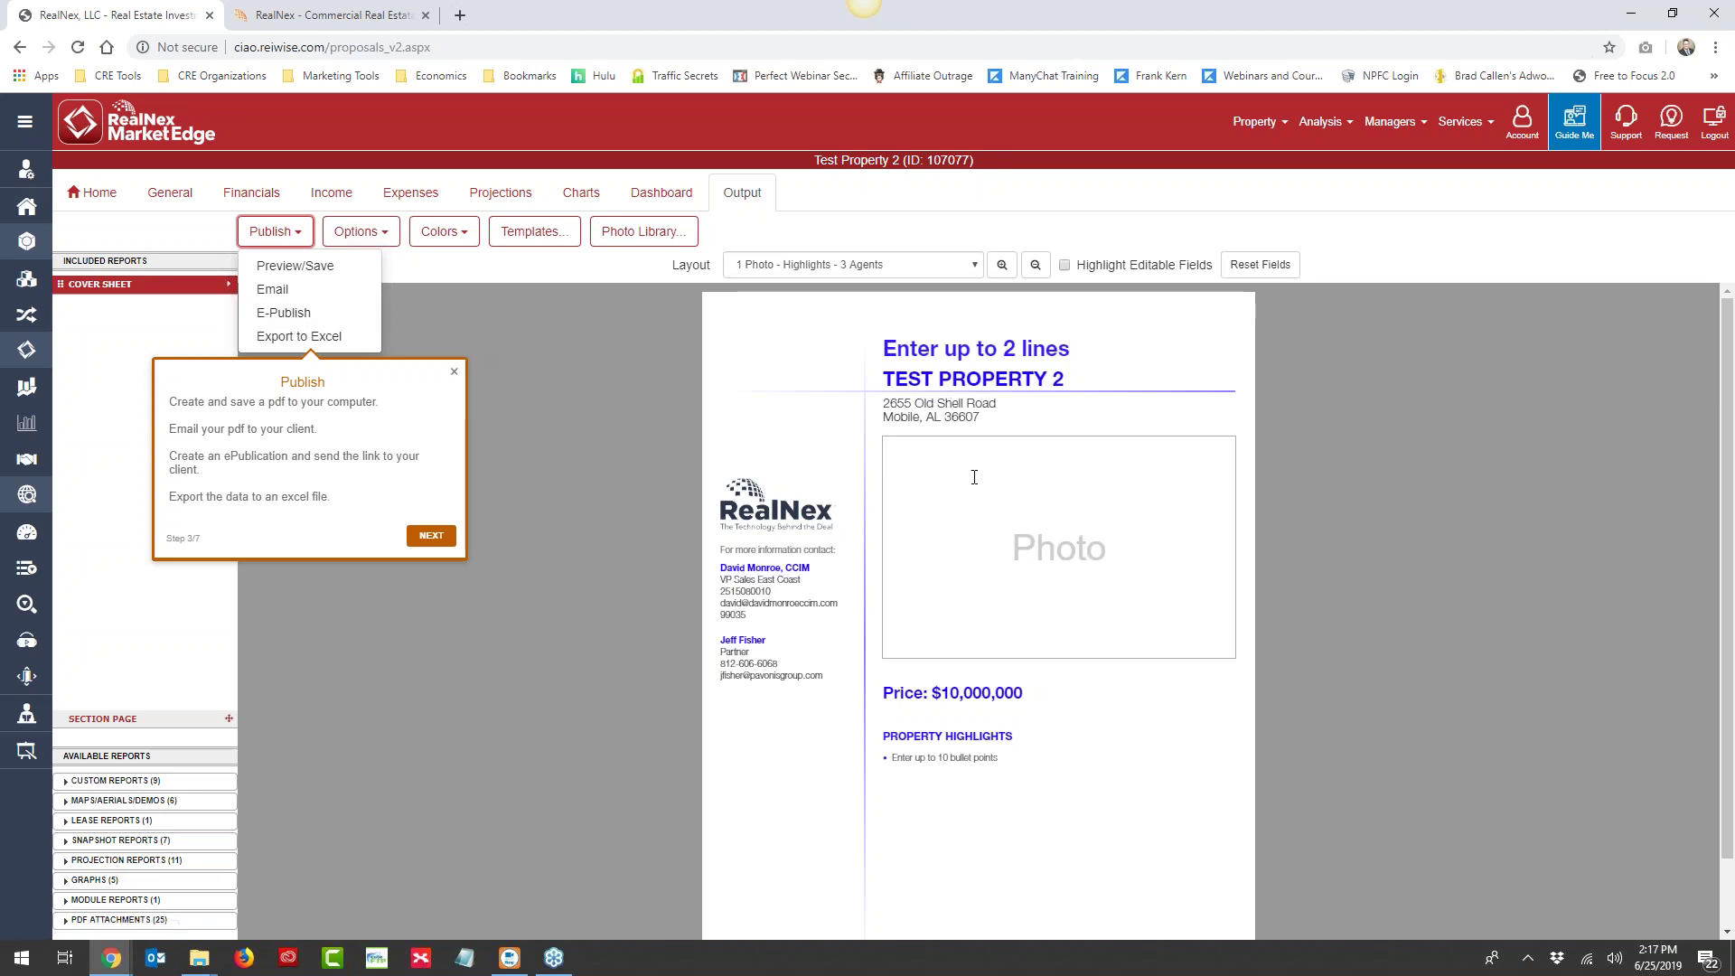
scroll(1053, 479, down, 1)
scroll(1040, 488, up, 1)
scroll(1019, 643, down, 1)
scroll(1003, 561, up, 1)
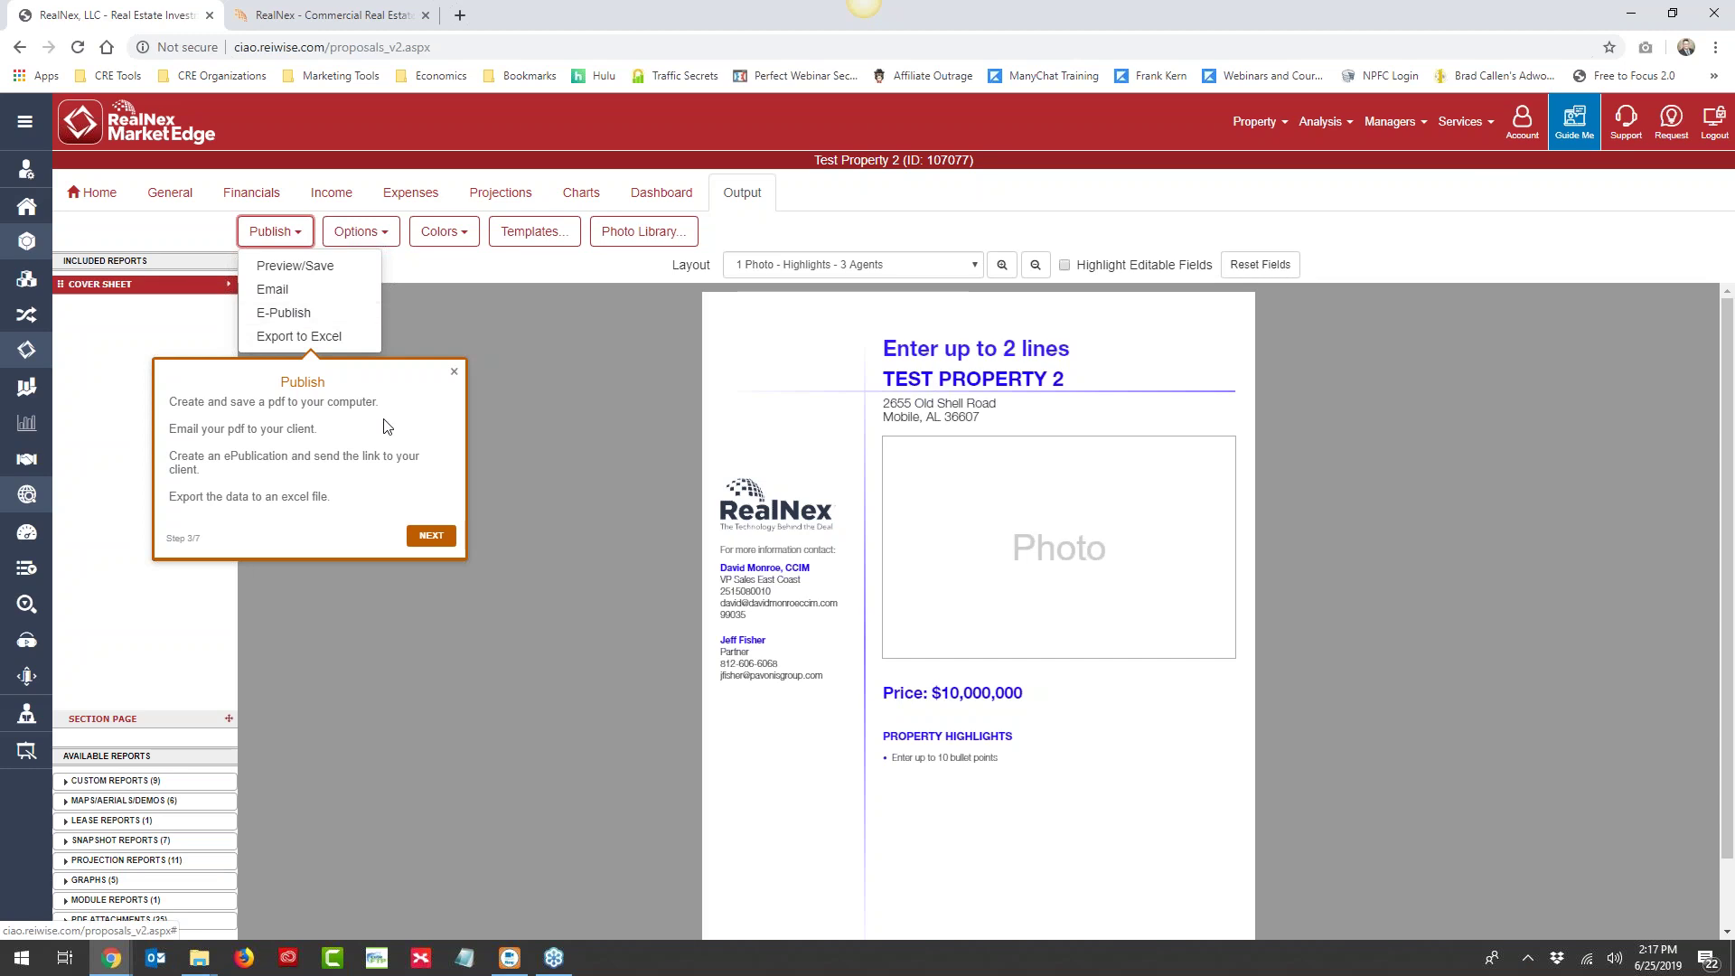
Advance the guide to its Options note and examine the output options, including the orientation choices
click(432, 535)
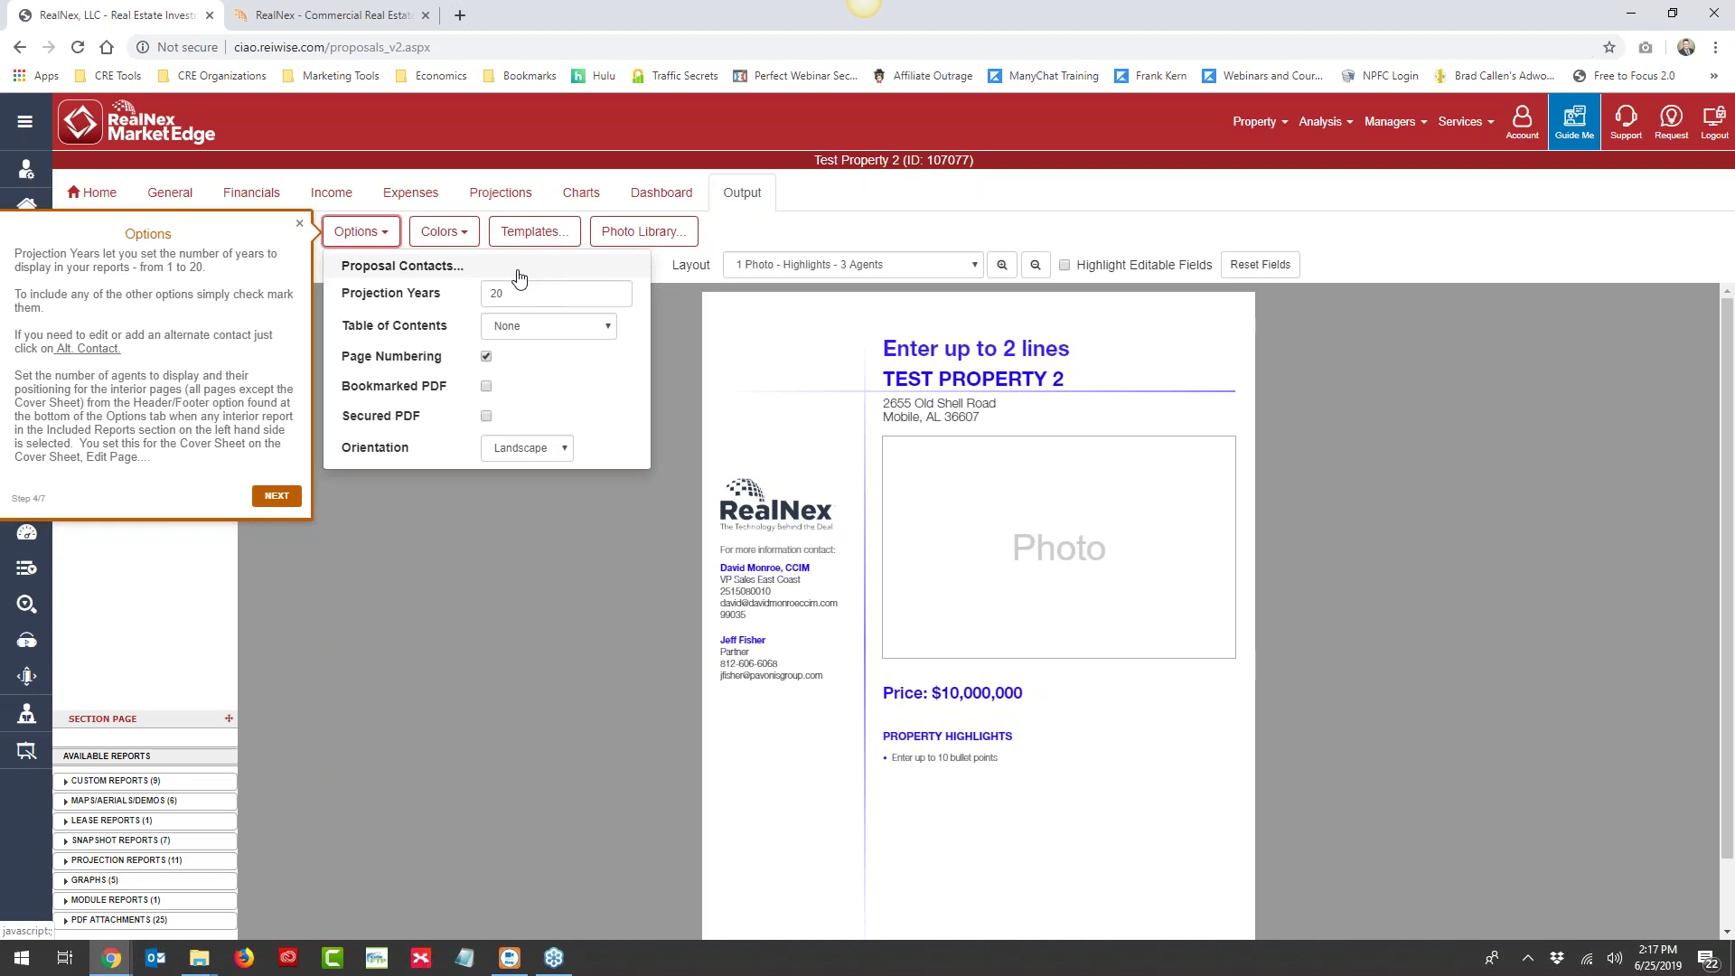
click(538, 448)
click(527, 469)
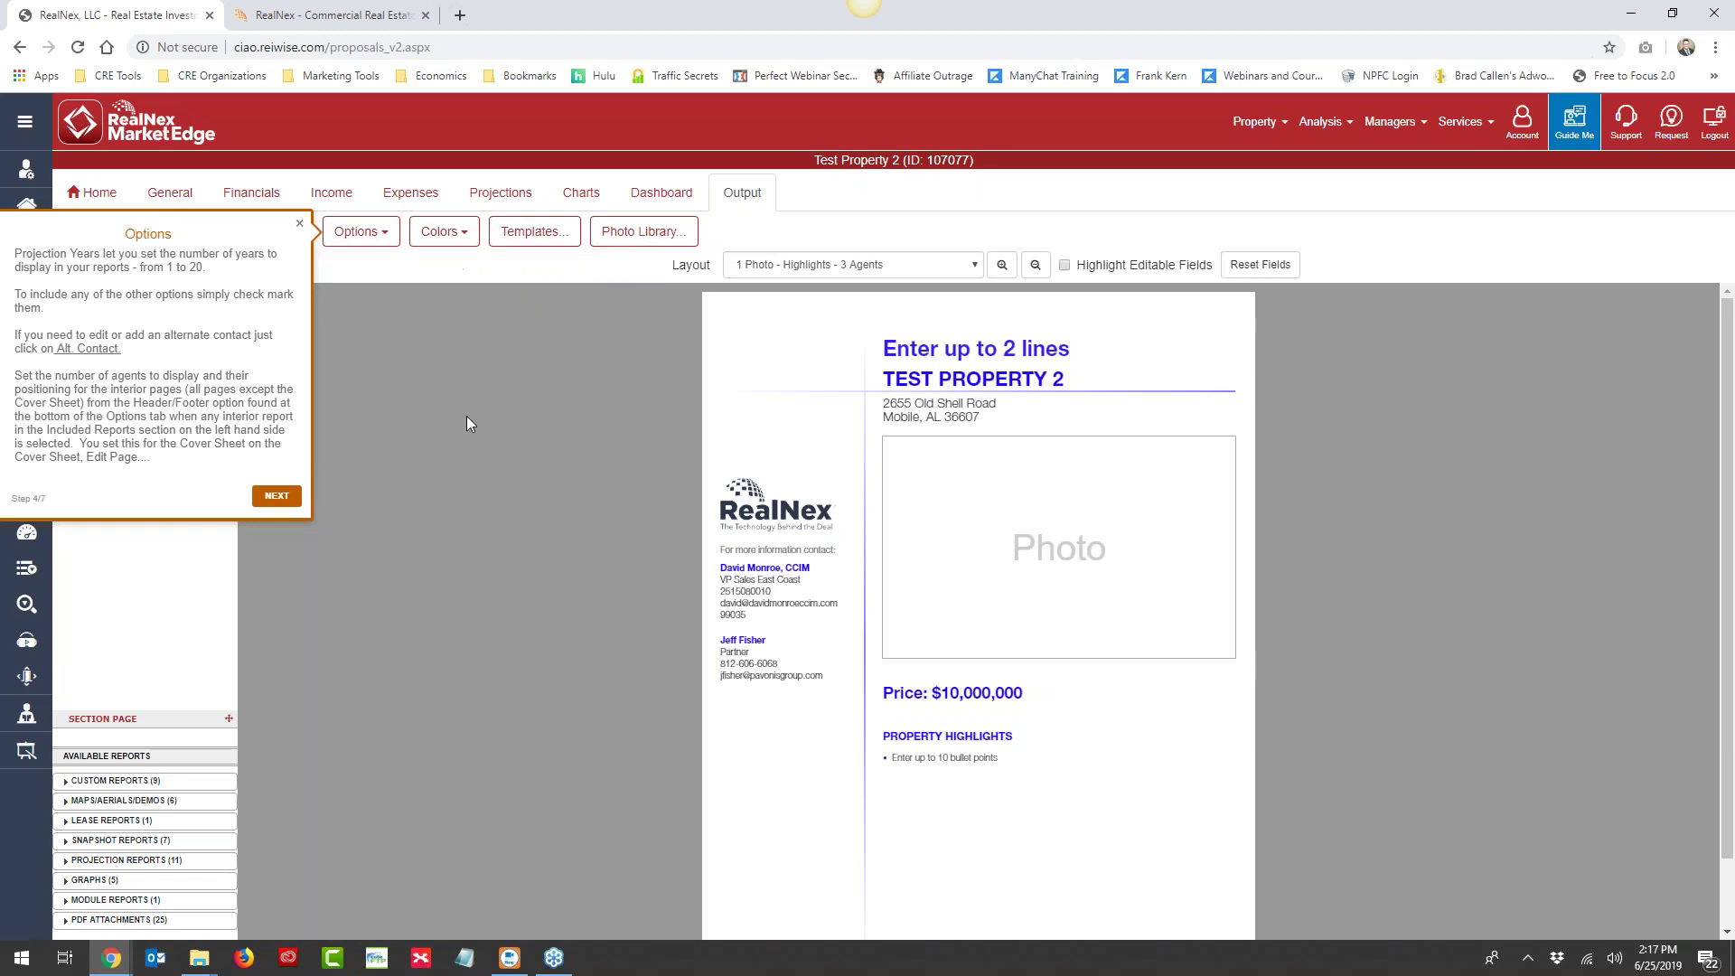
Set the proposal's Table of Contents option to Sections w/ Reports and open the Projection Years value for editing
click(370, 236)
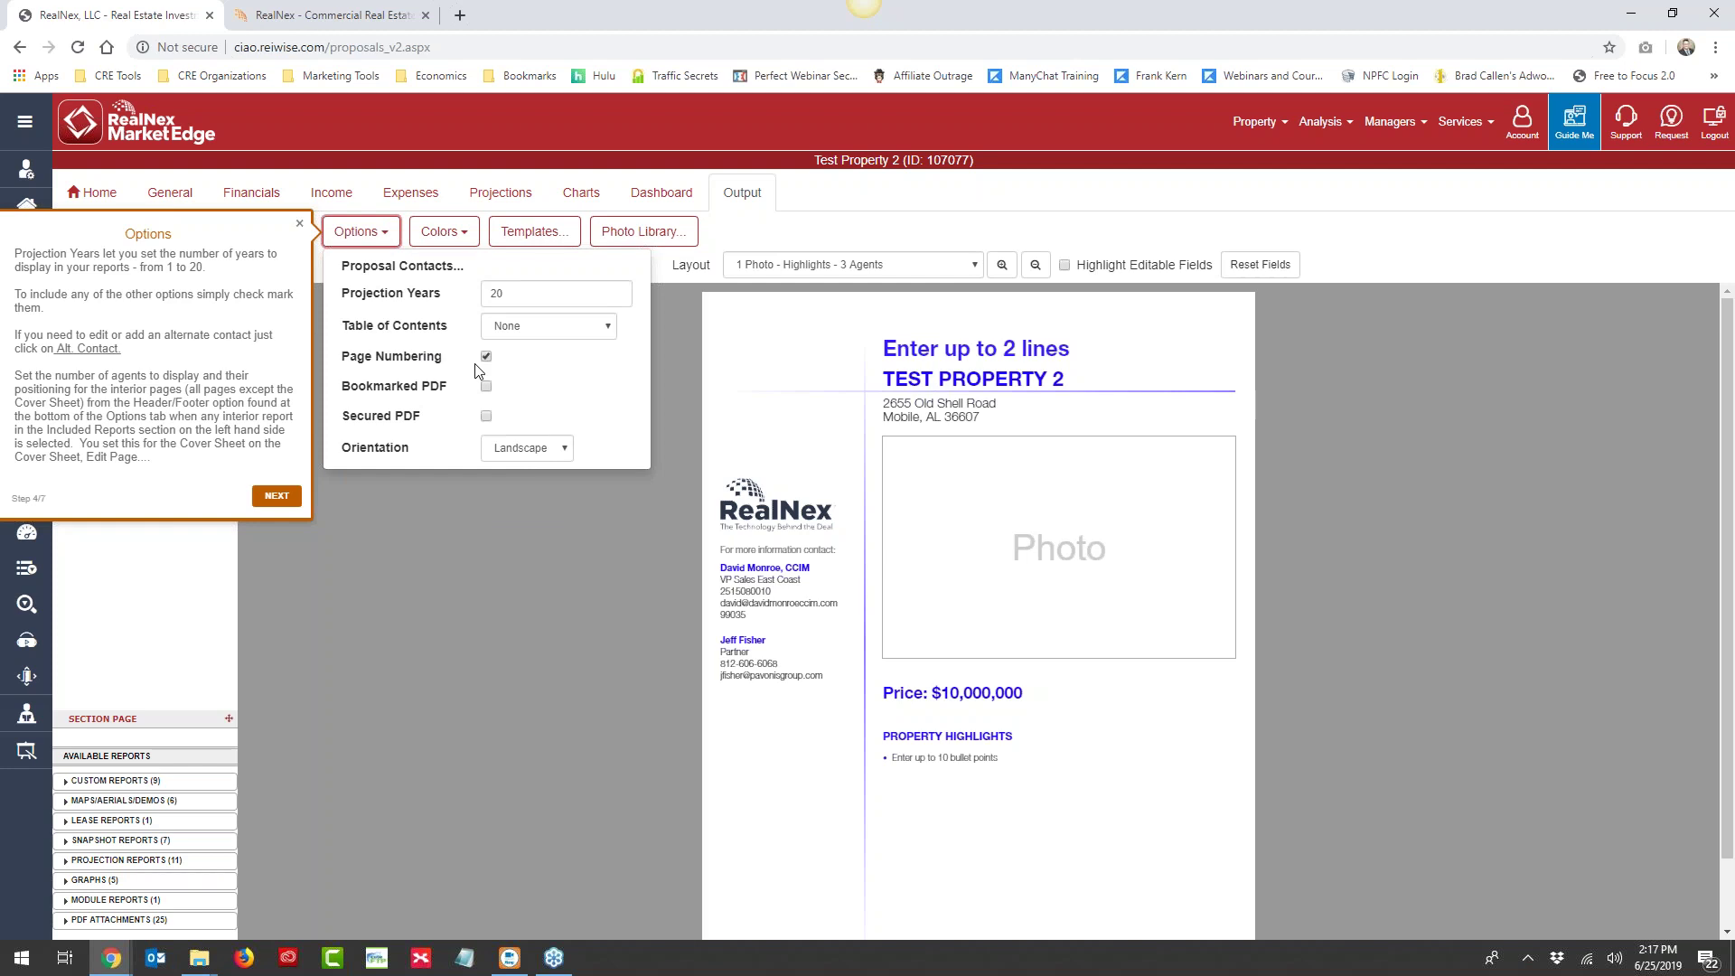
click(529, 325)
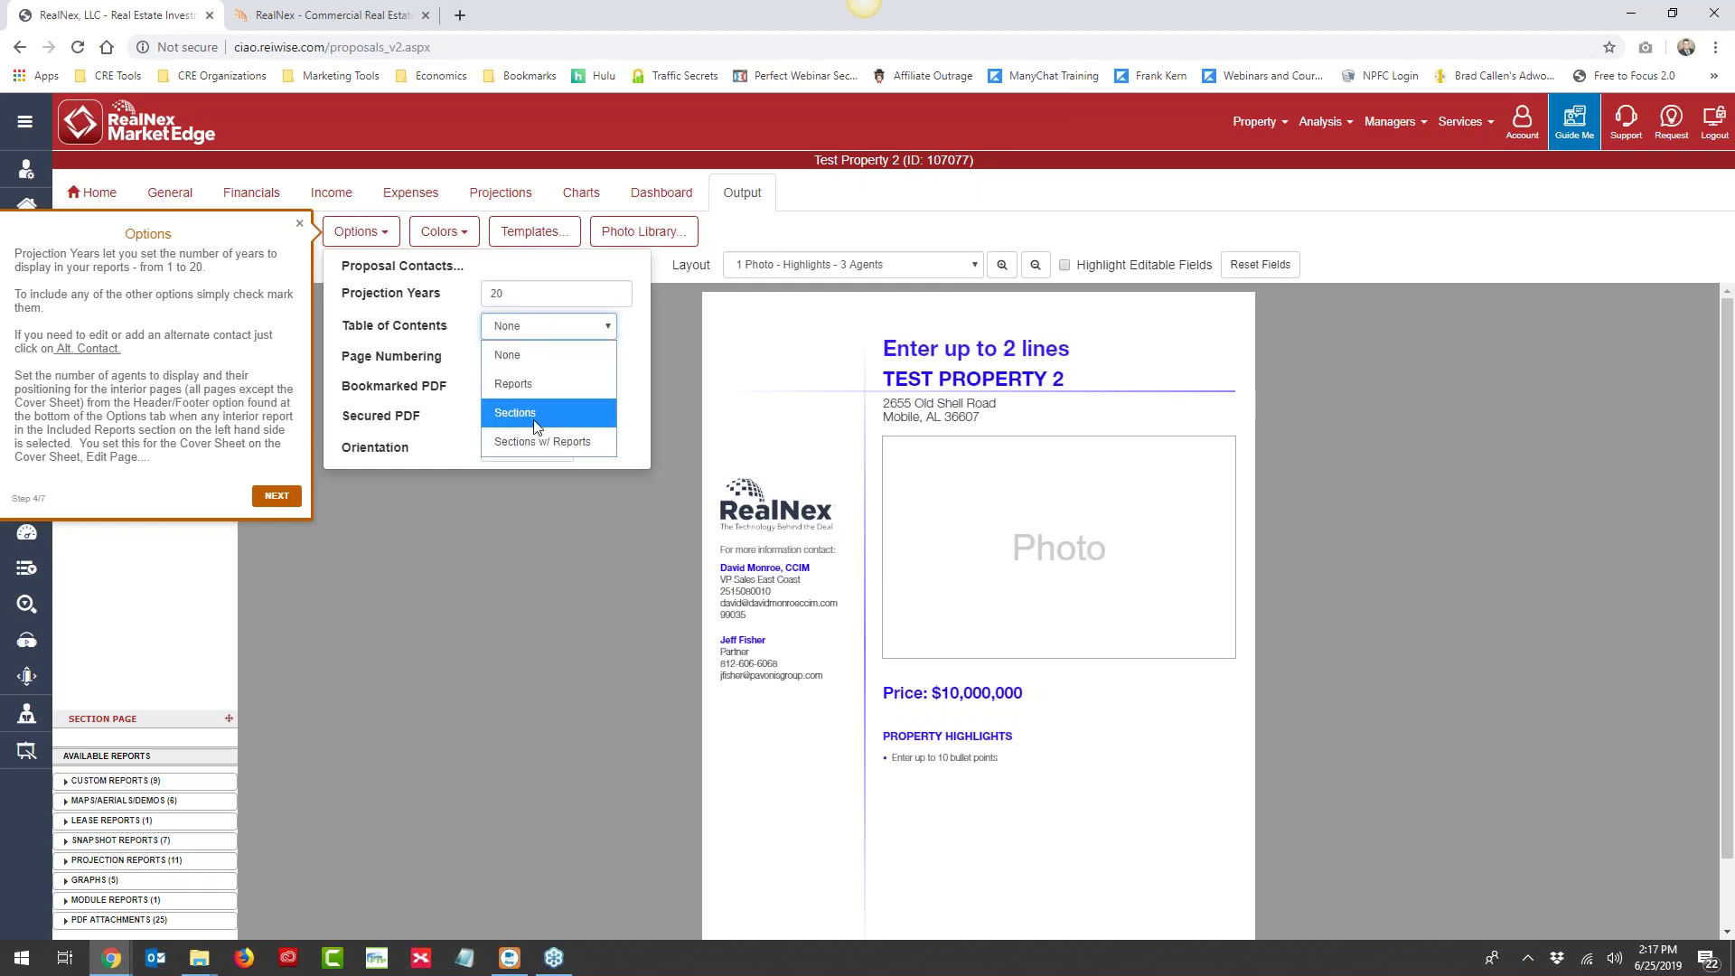
click(537, 454)
click(495, 291)
double_click(489, 292)
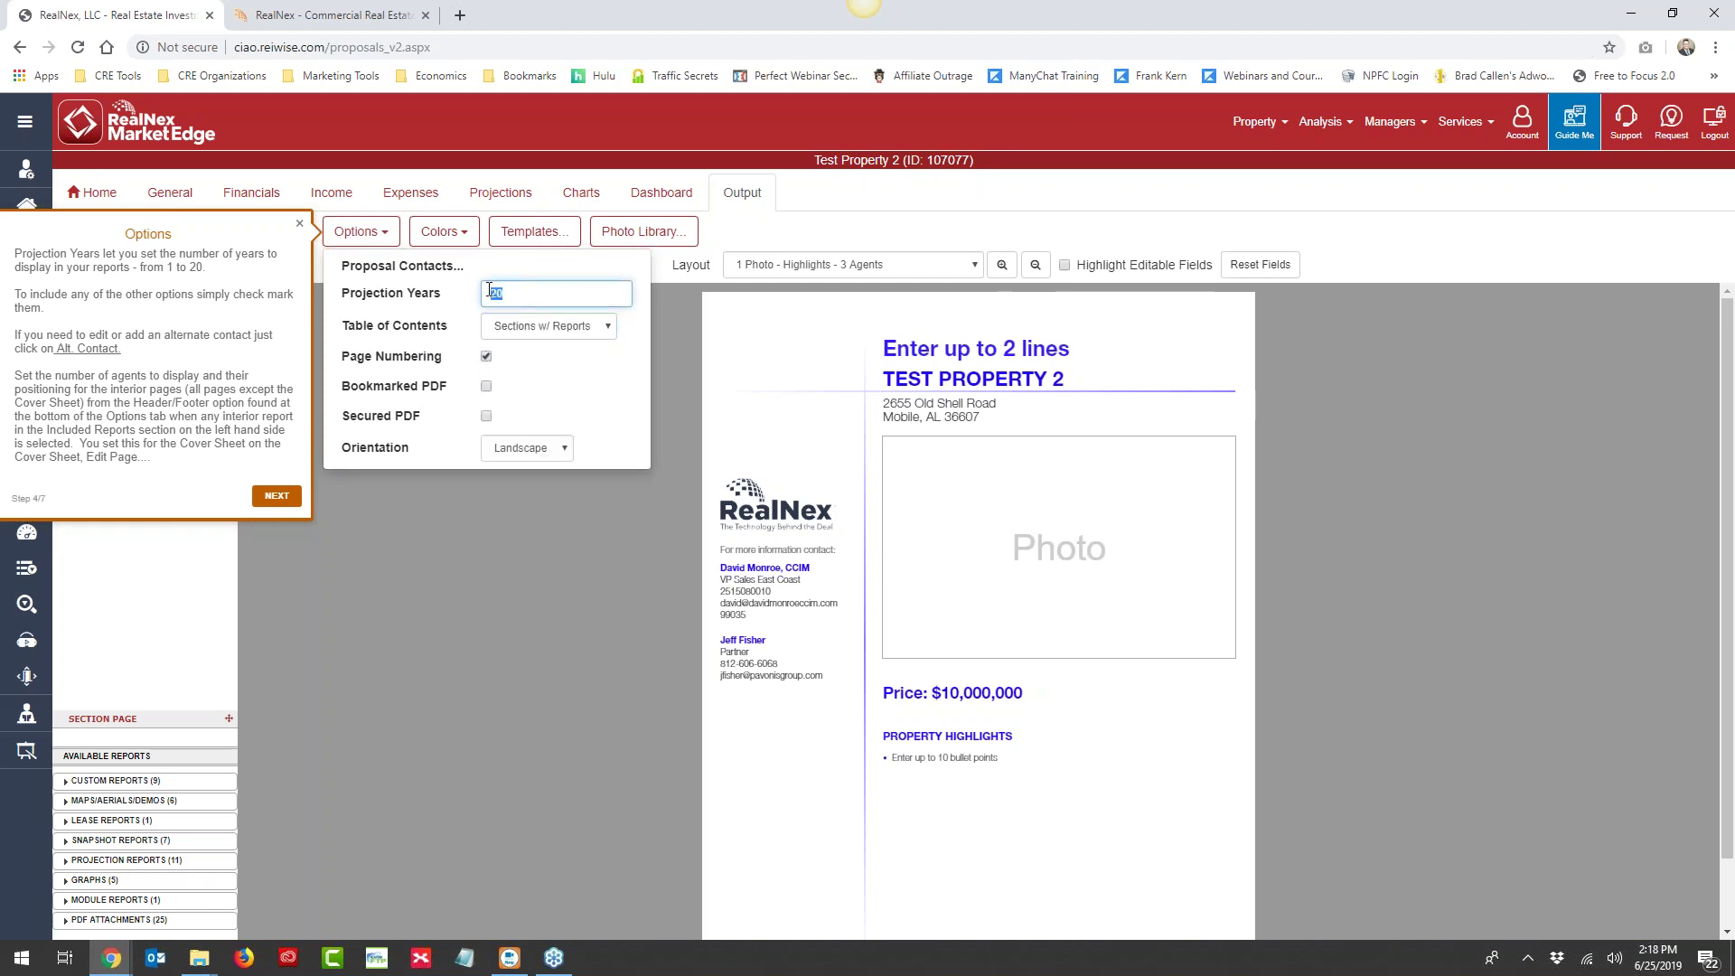
Open the Proposal Contacts, examine the primary and alternate contact details, and cancel without saving
click(488, 266)
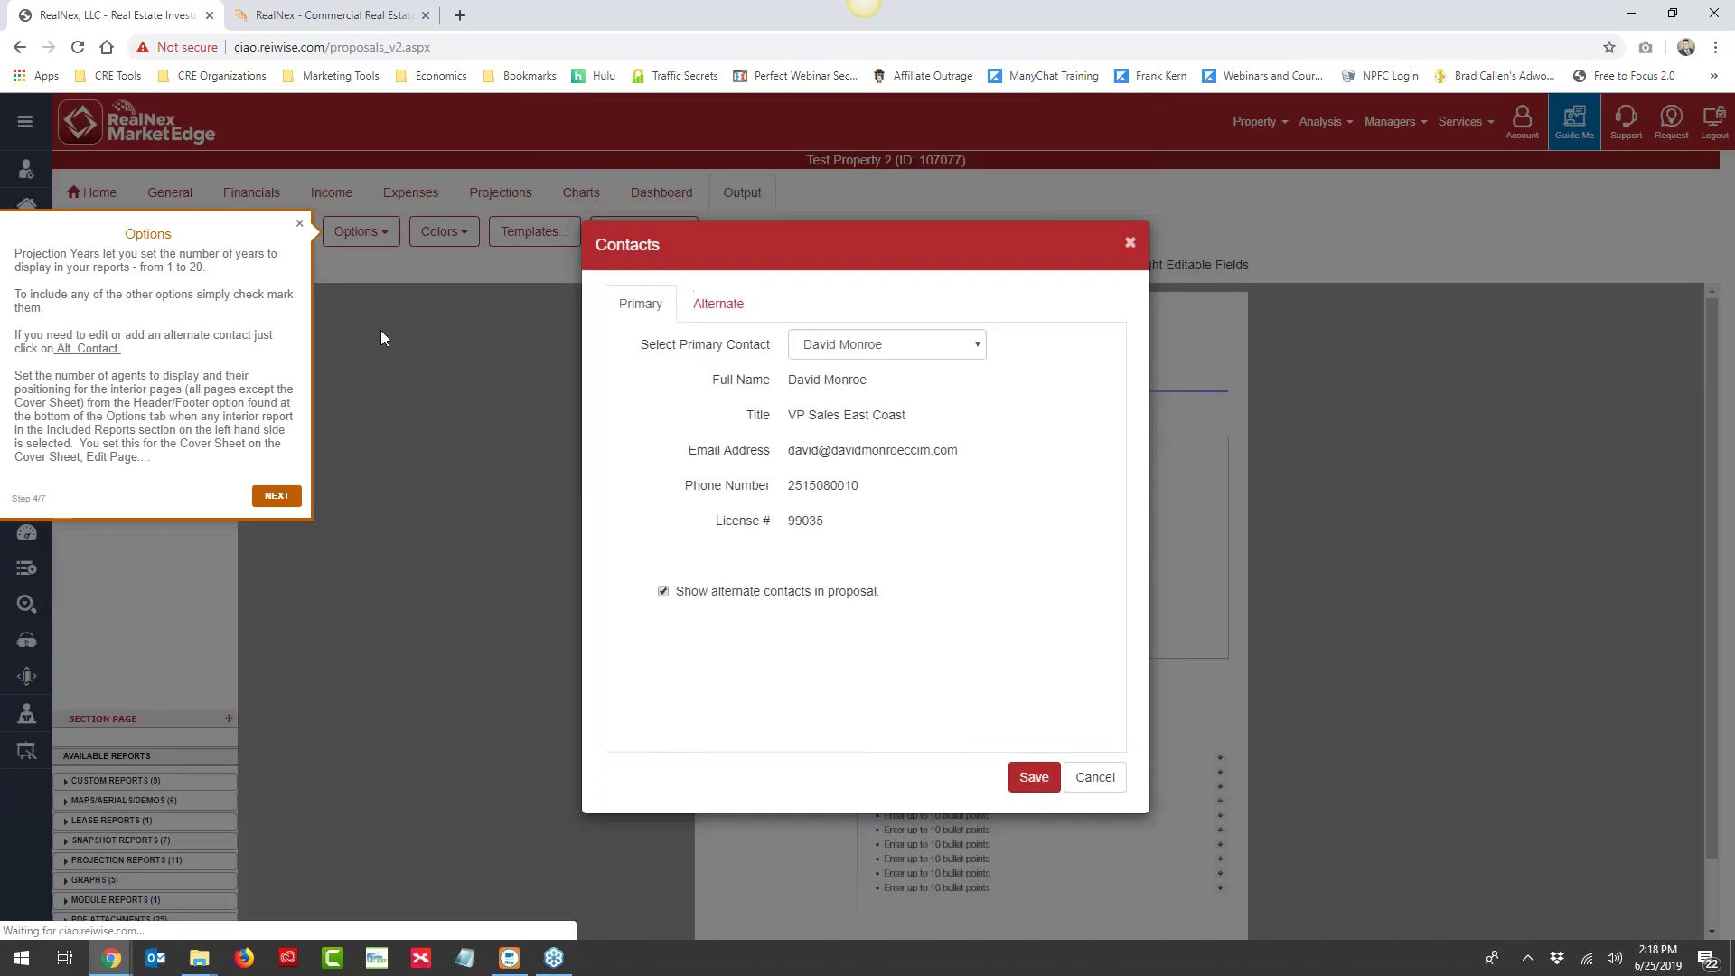
click(739, 308)
click(638, 302)
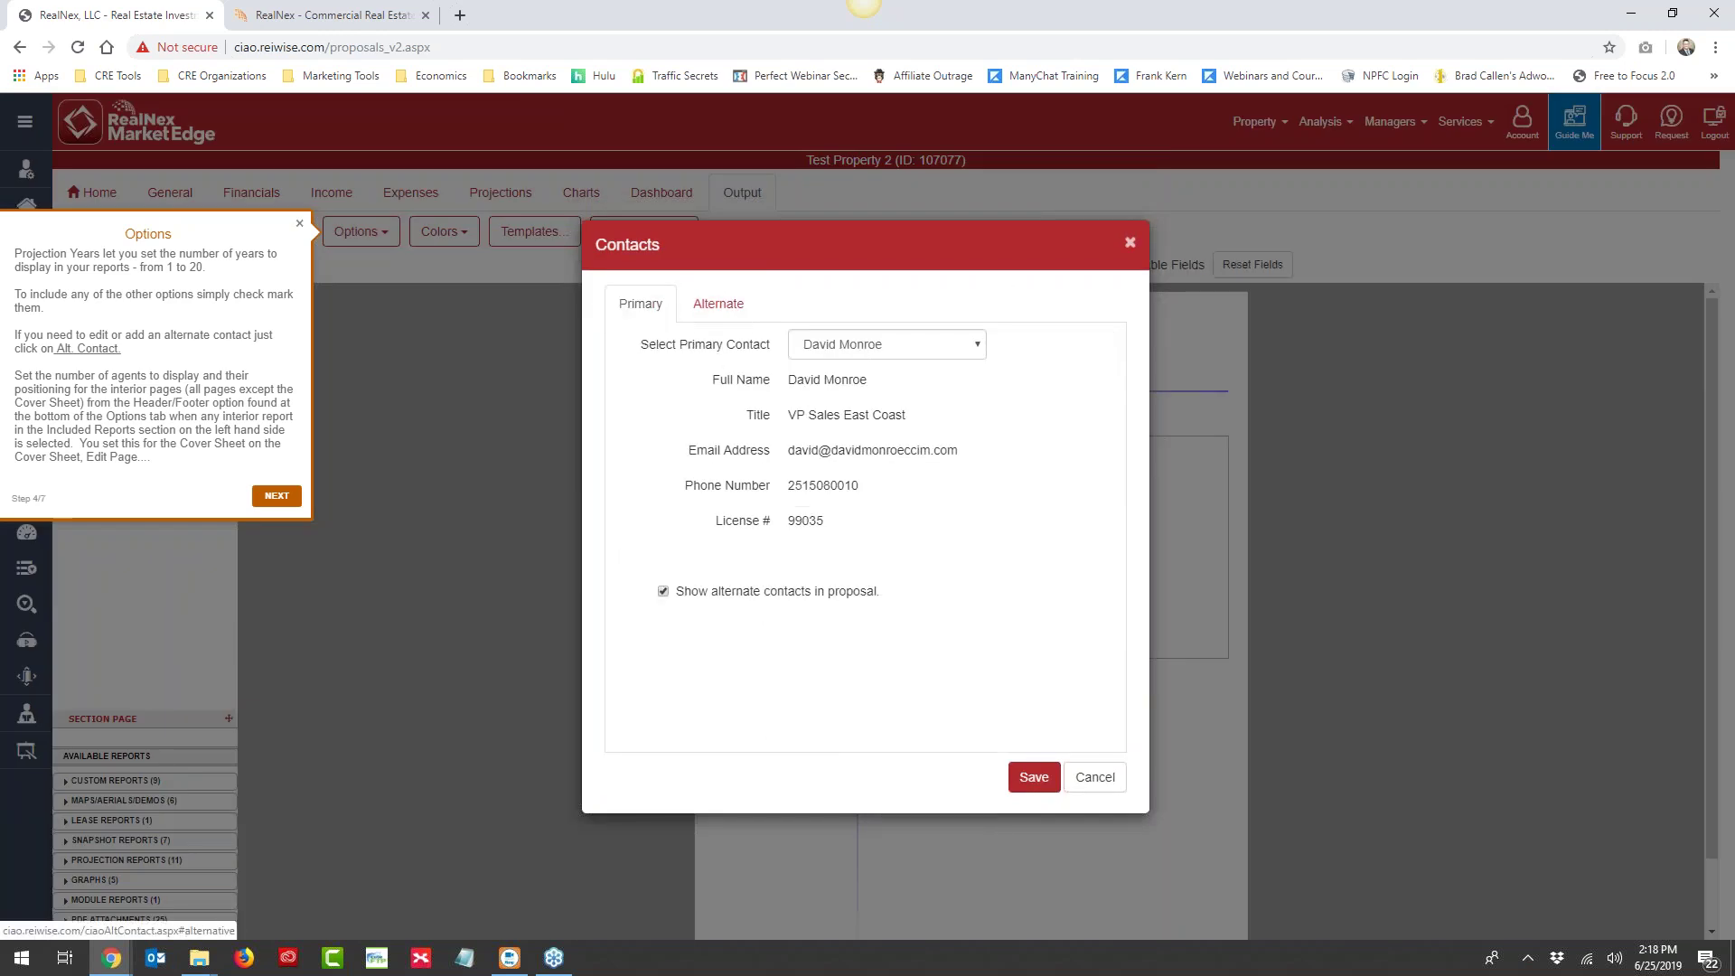
click(1095, 779)
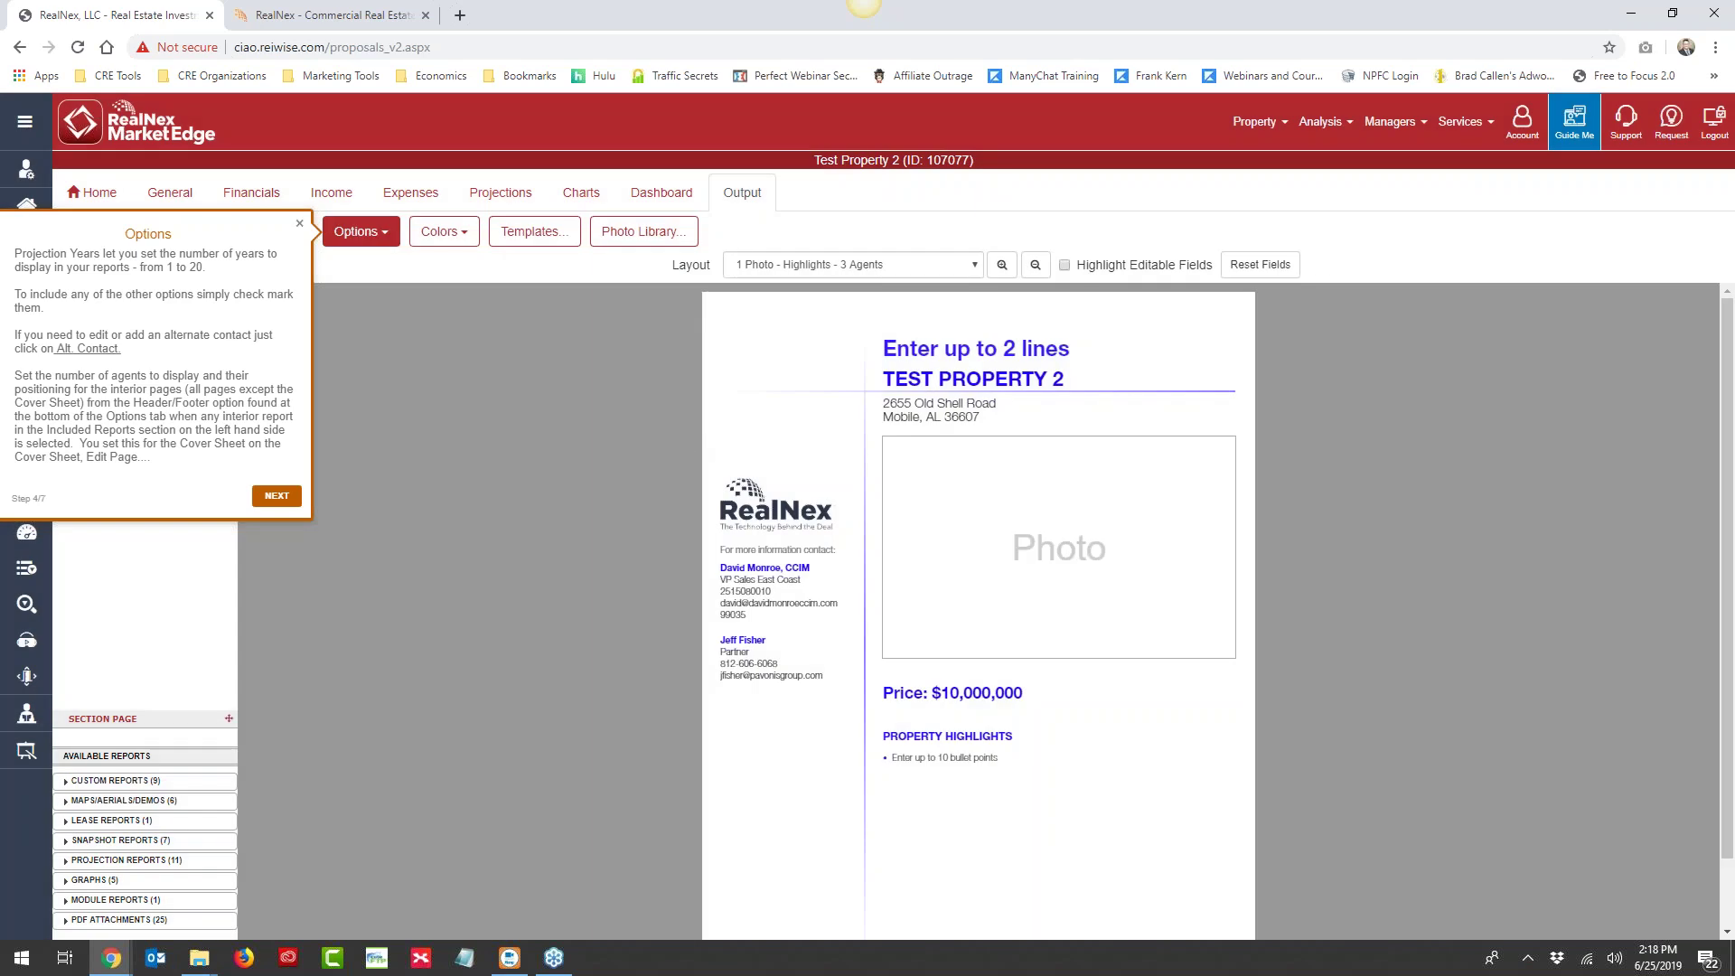
Advance the guide to Colors, try #7000ff as the Report Color, and reset all report colors to their defaults
click(277, 495)
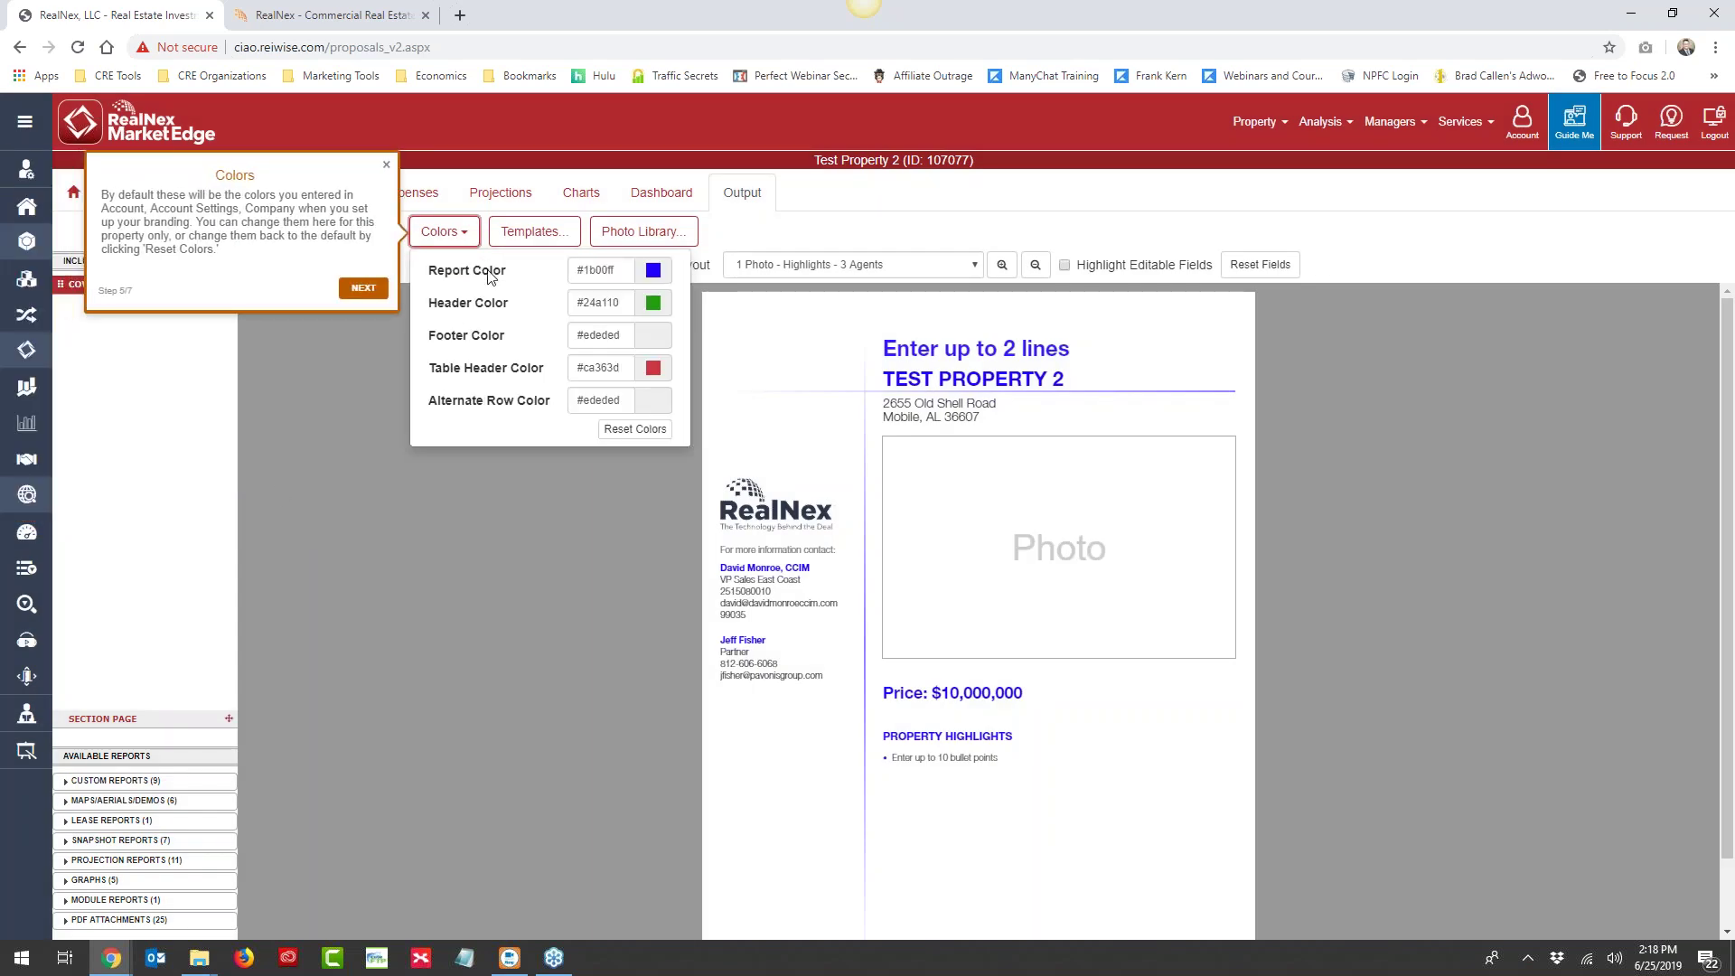
click(654, 271)
mouse_move(674, 316)
mouse_down()
mouse_move(676, 365)
mouse_move(680, 307)
mouse_up()
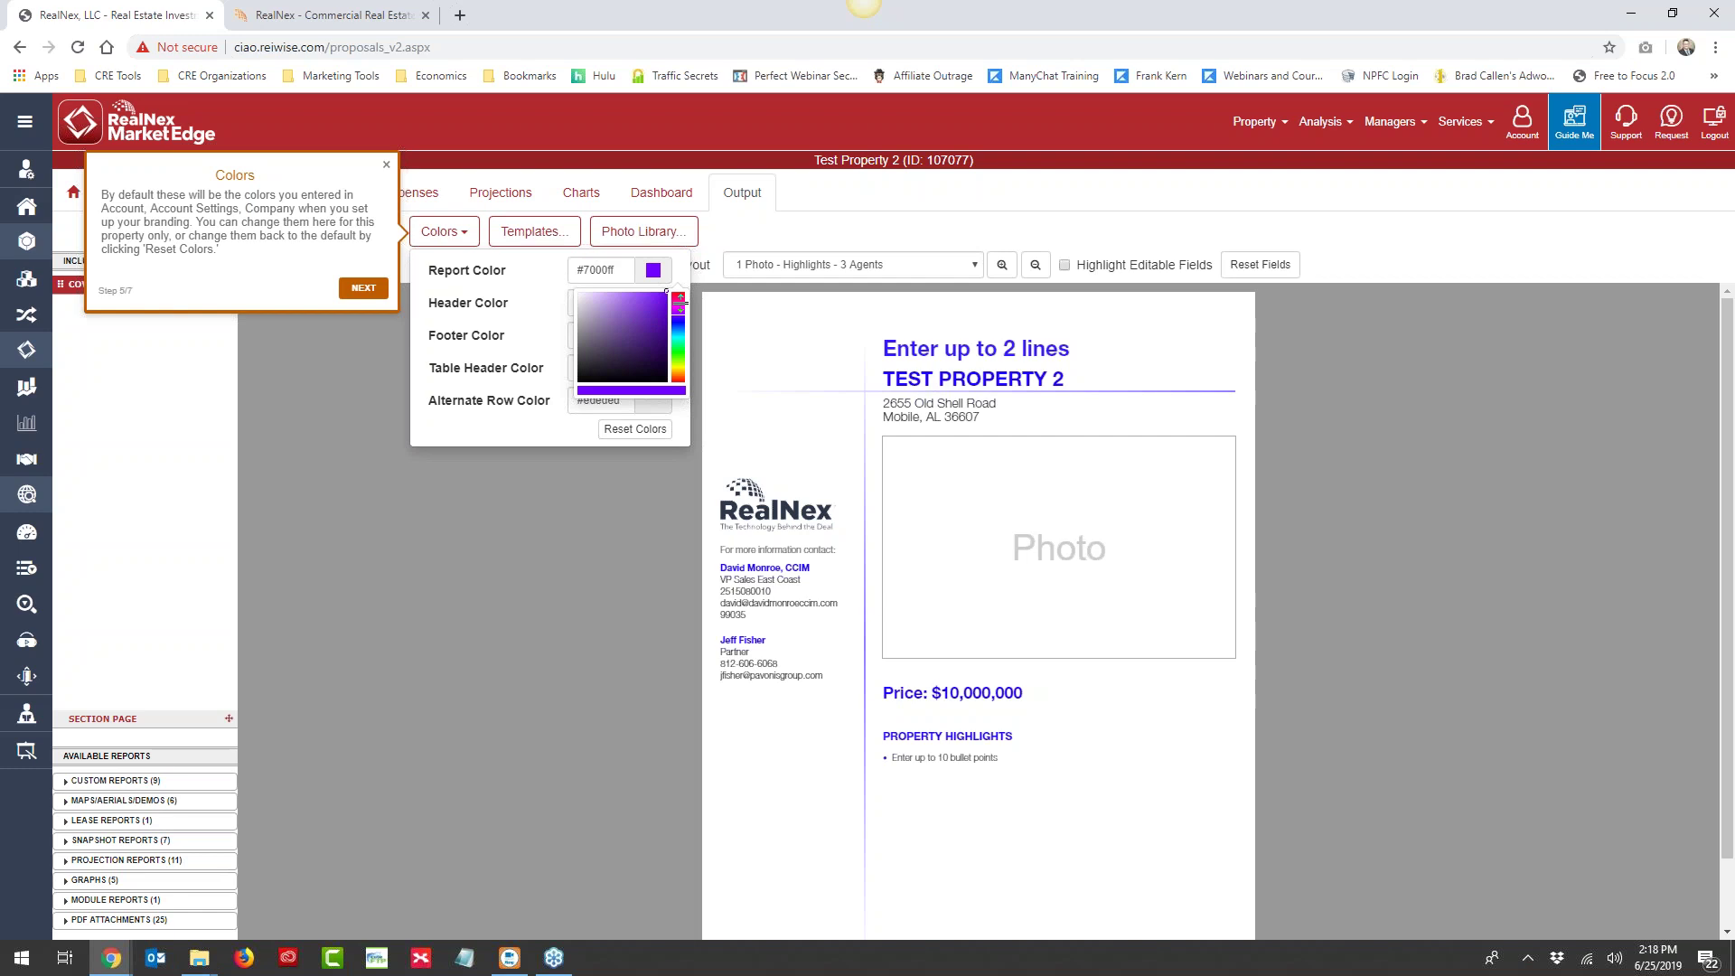
click(624, 284)
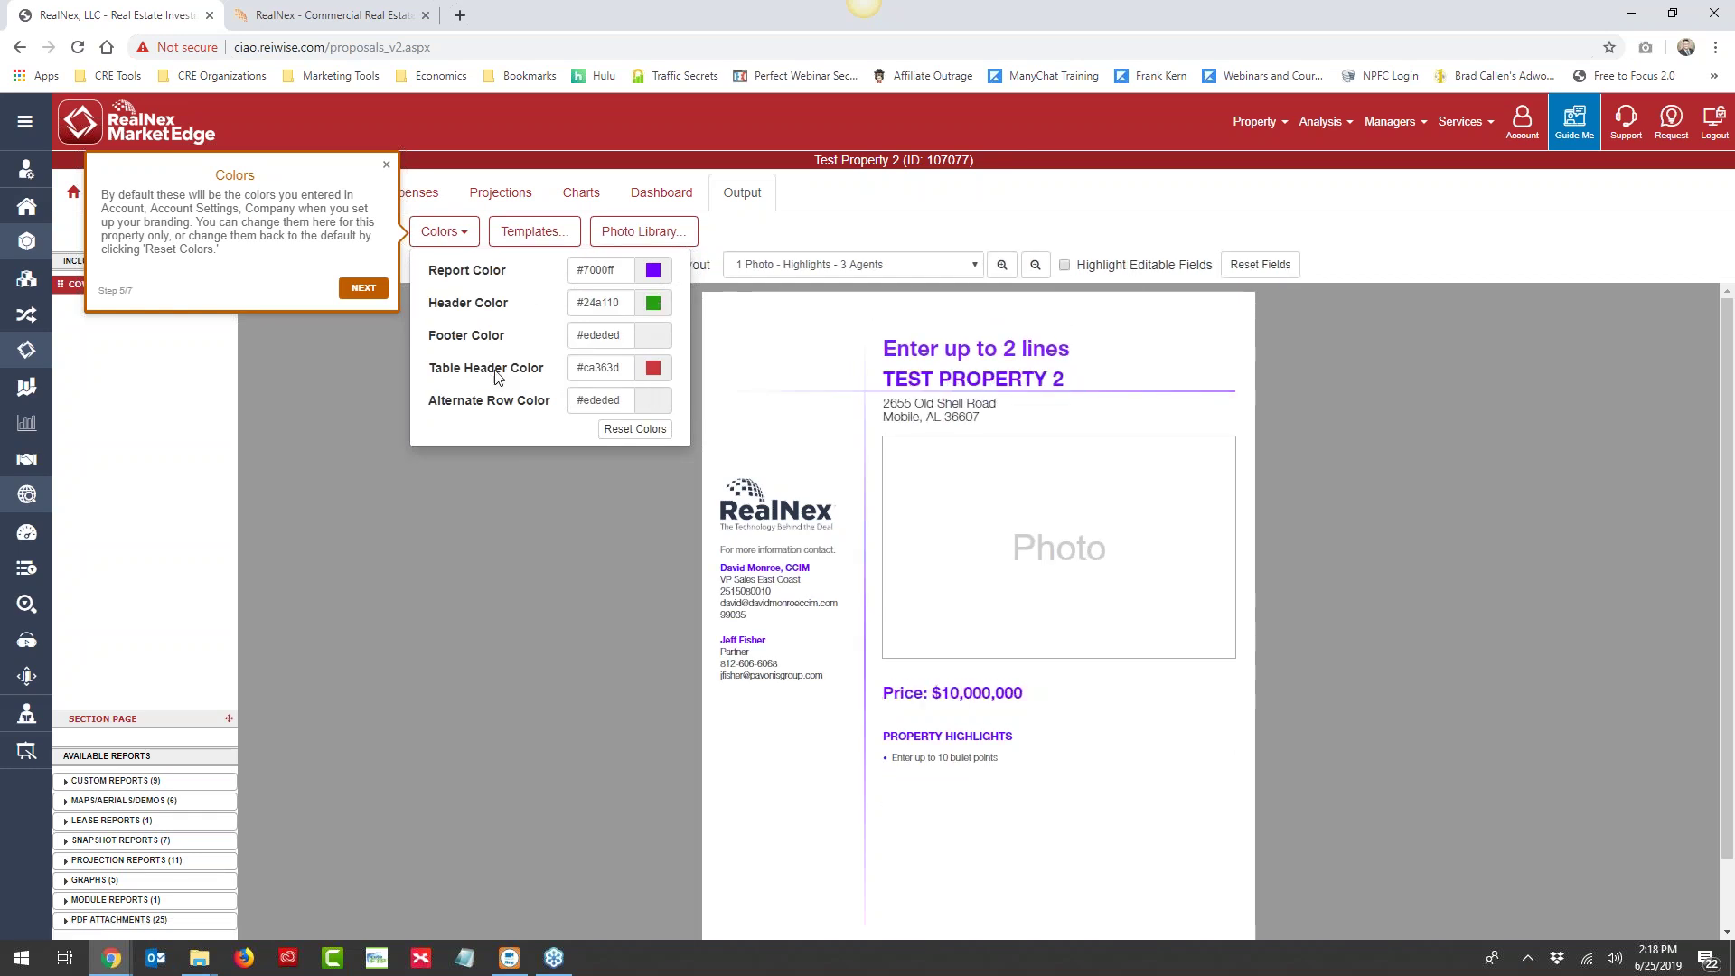
click(633, 429)
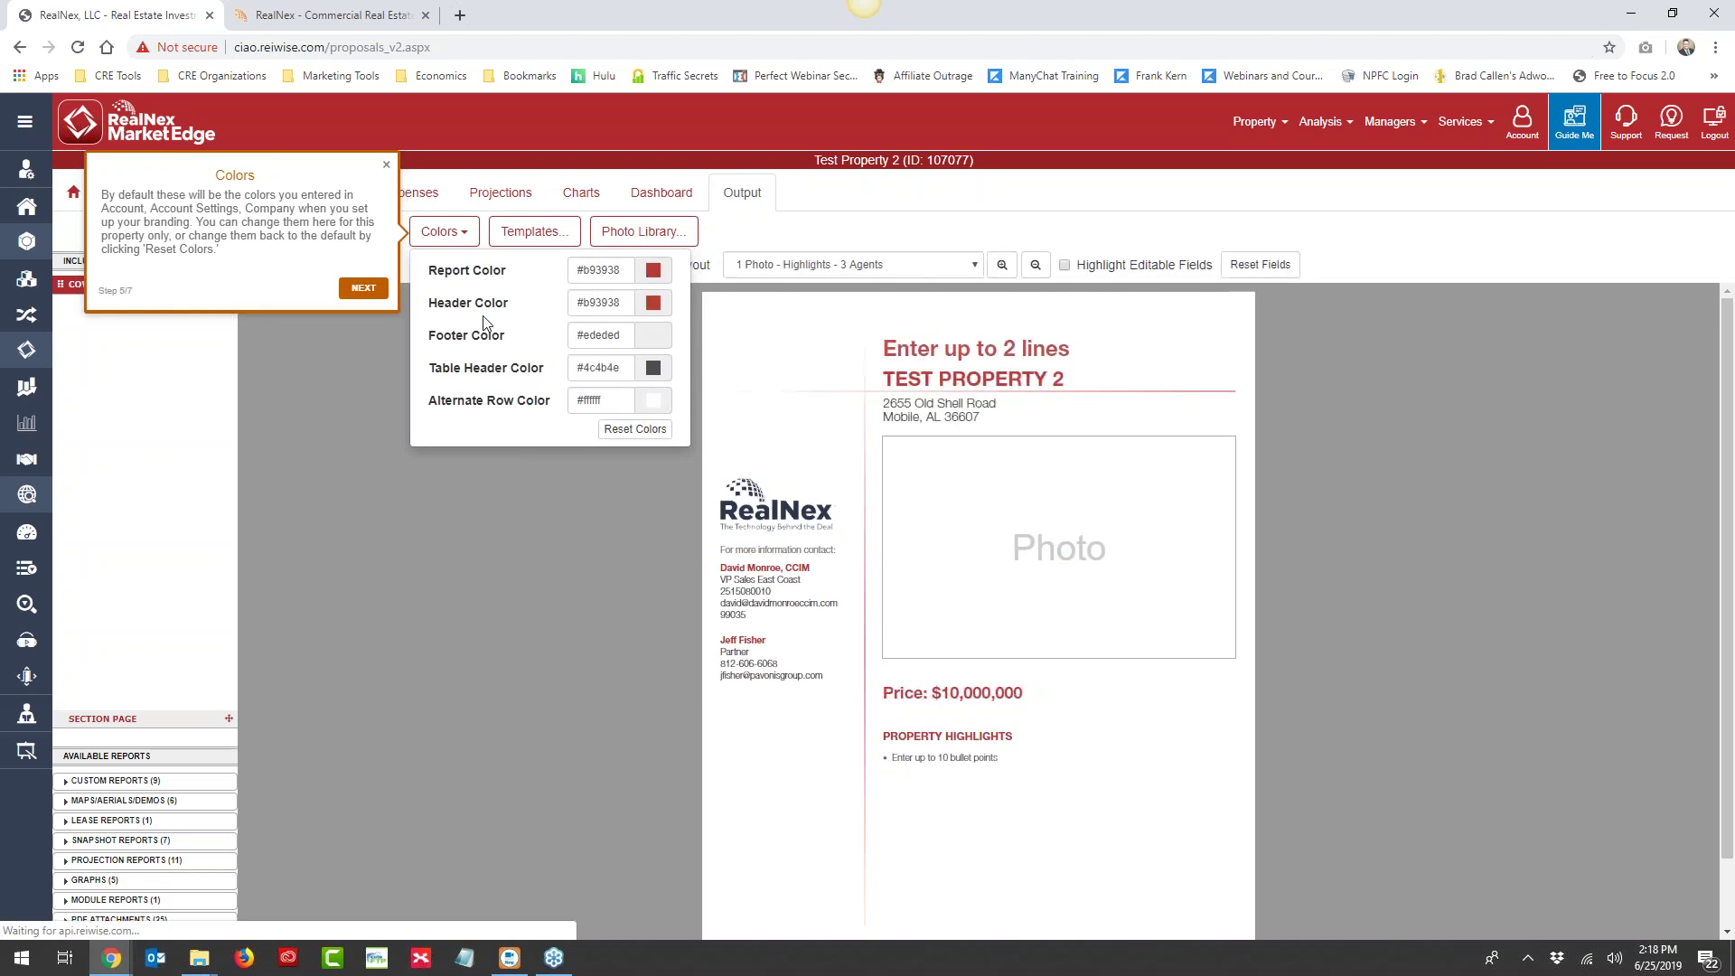
Advance the guide past Templates to its last note, finish it, and examine the photos and logos in the Photo Library
click(364, 287)
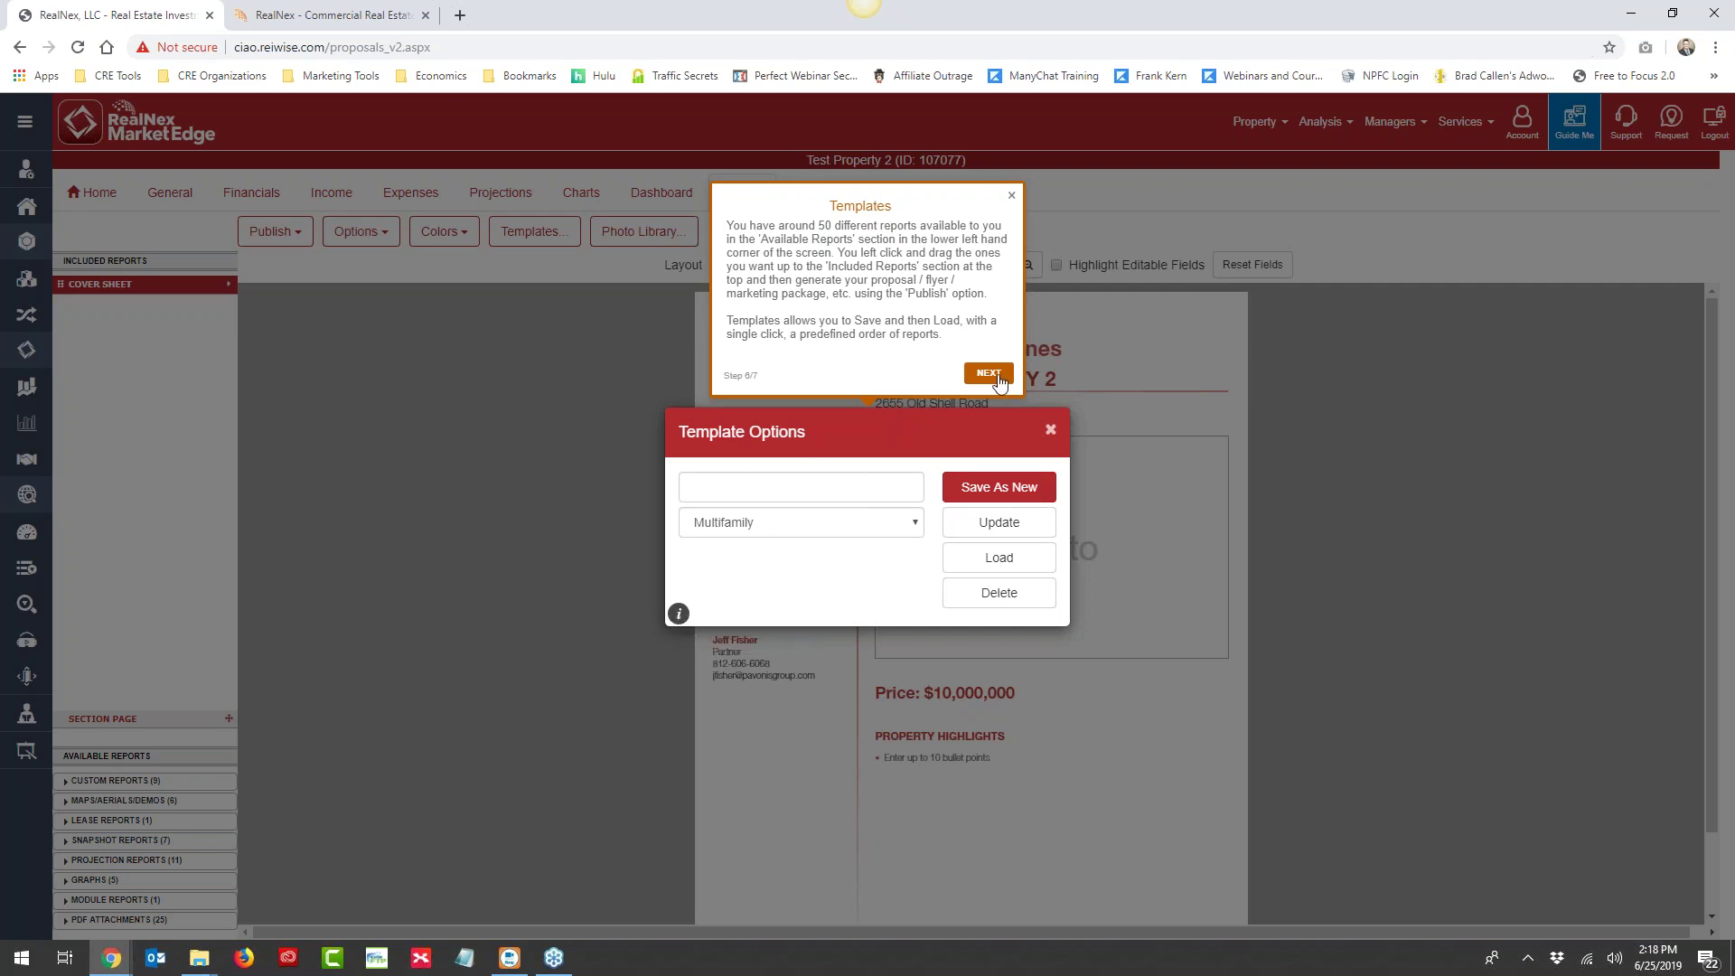
click(989, 373)
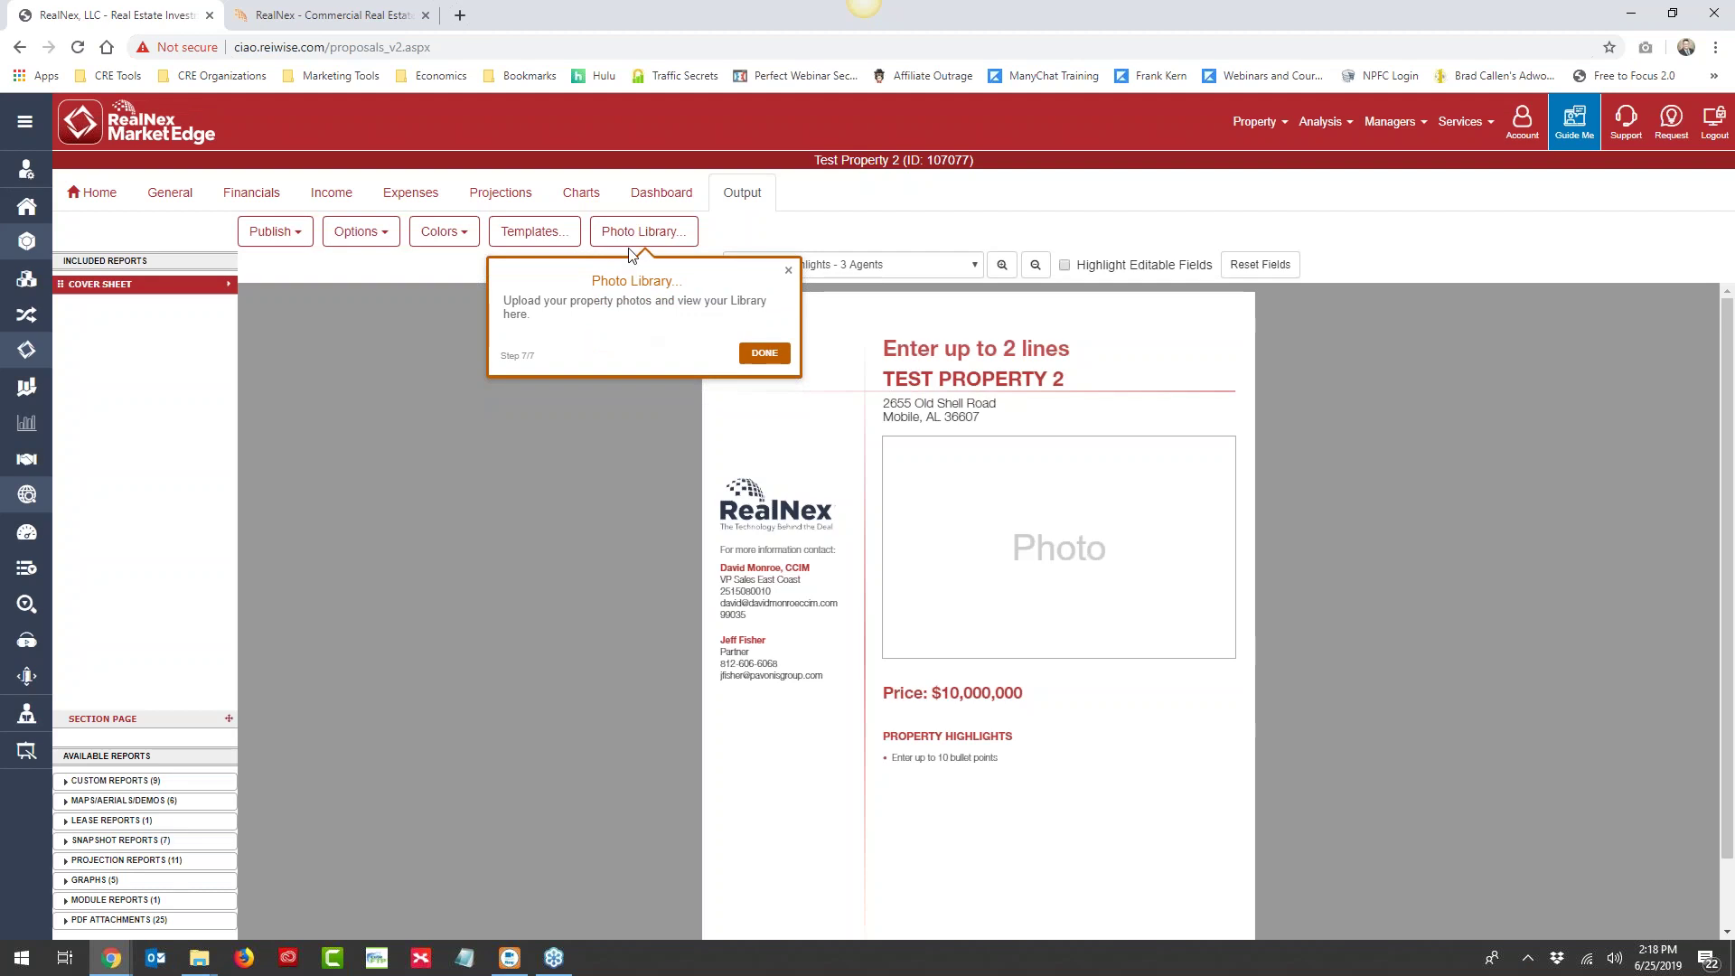
click(676, 237)
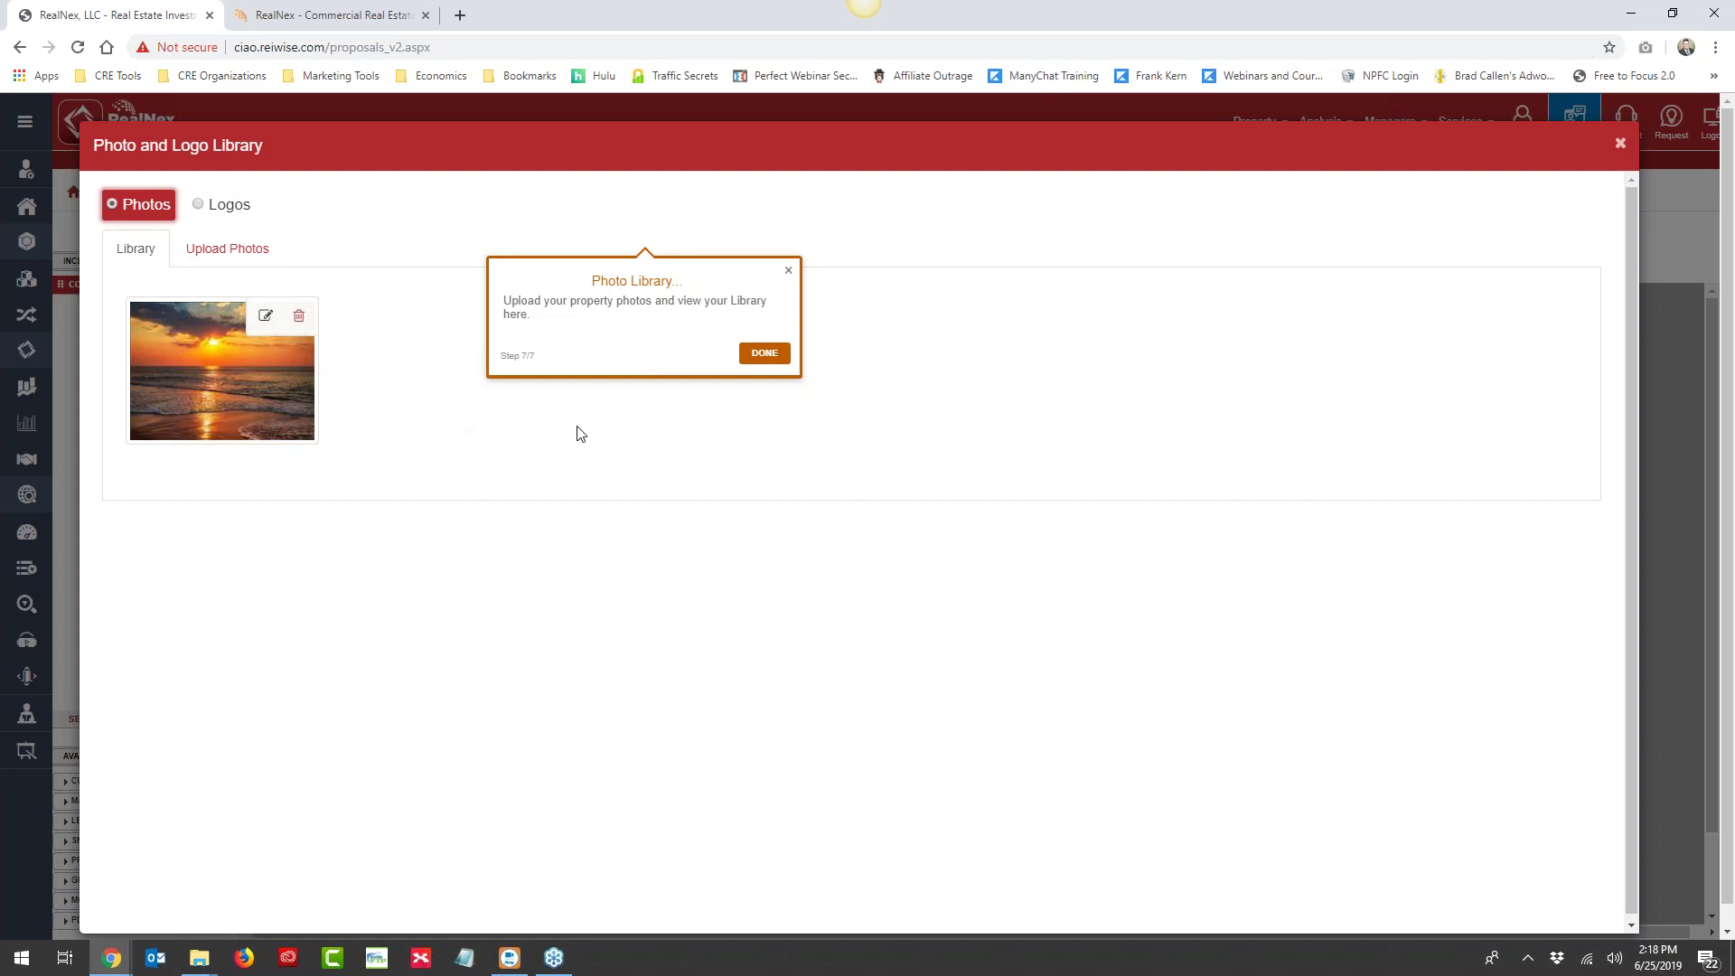
click(198, 207)
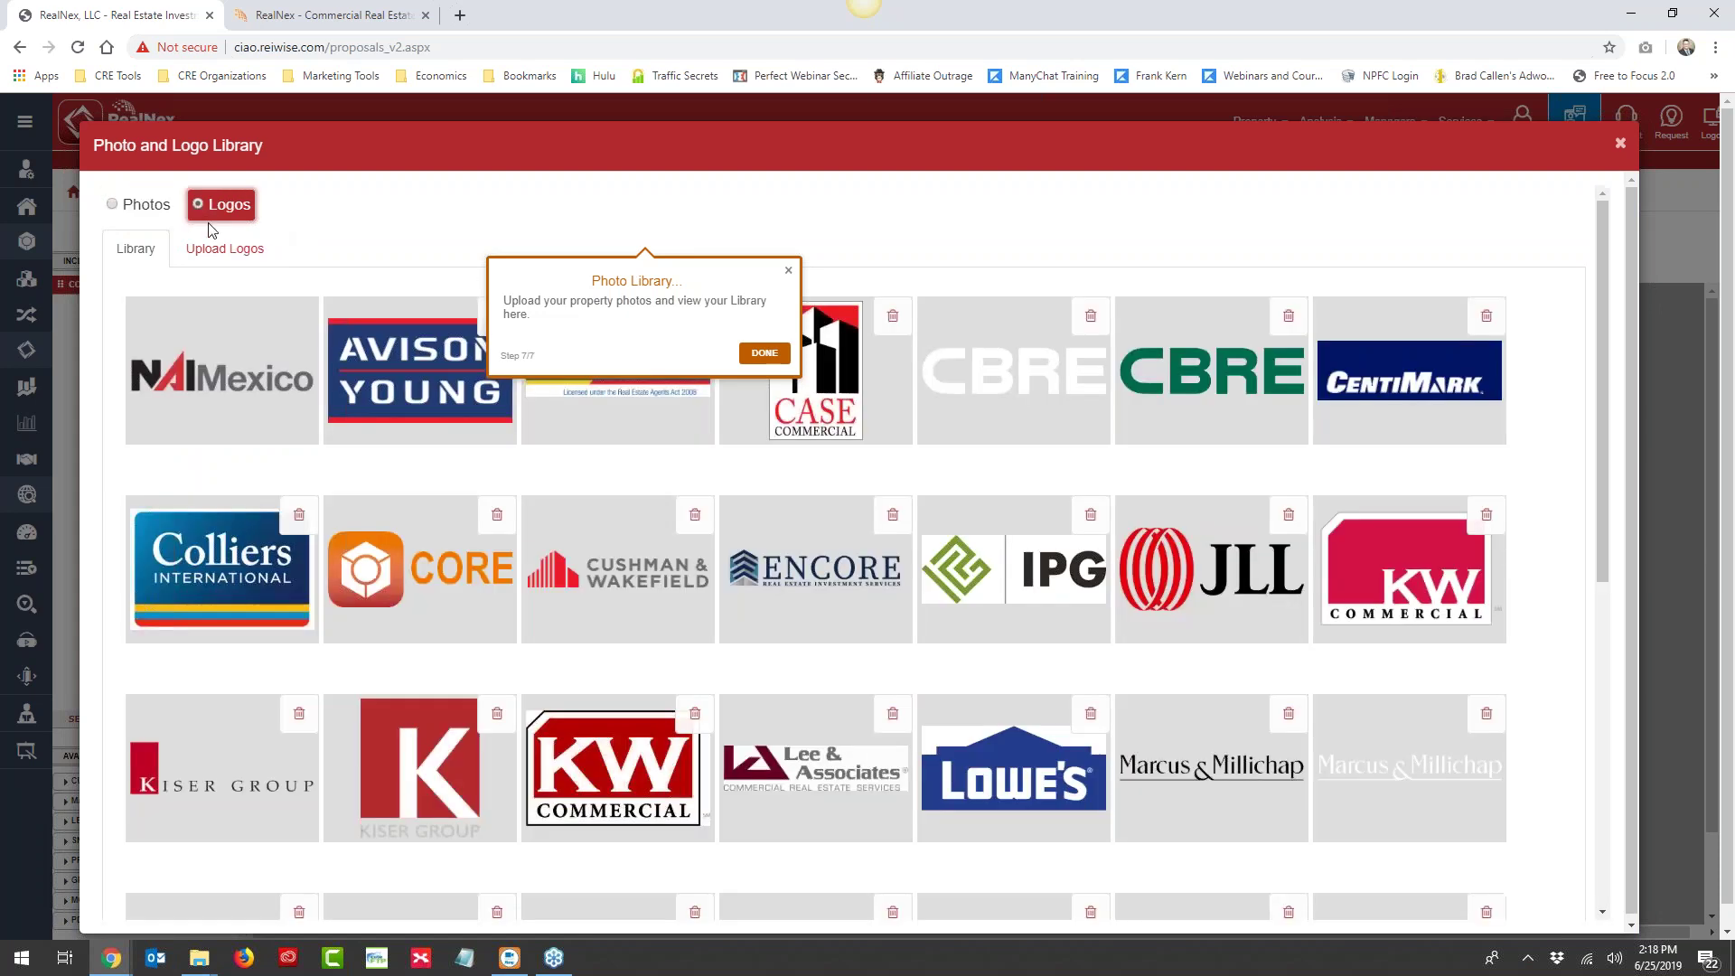
click(146, 207)
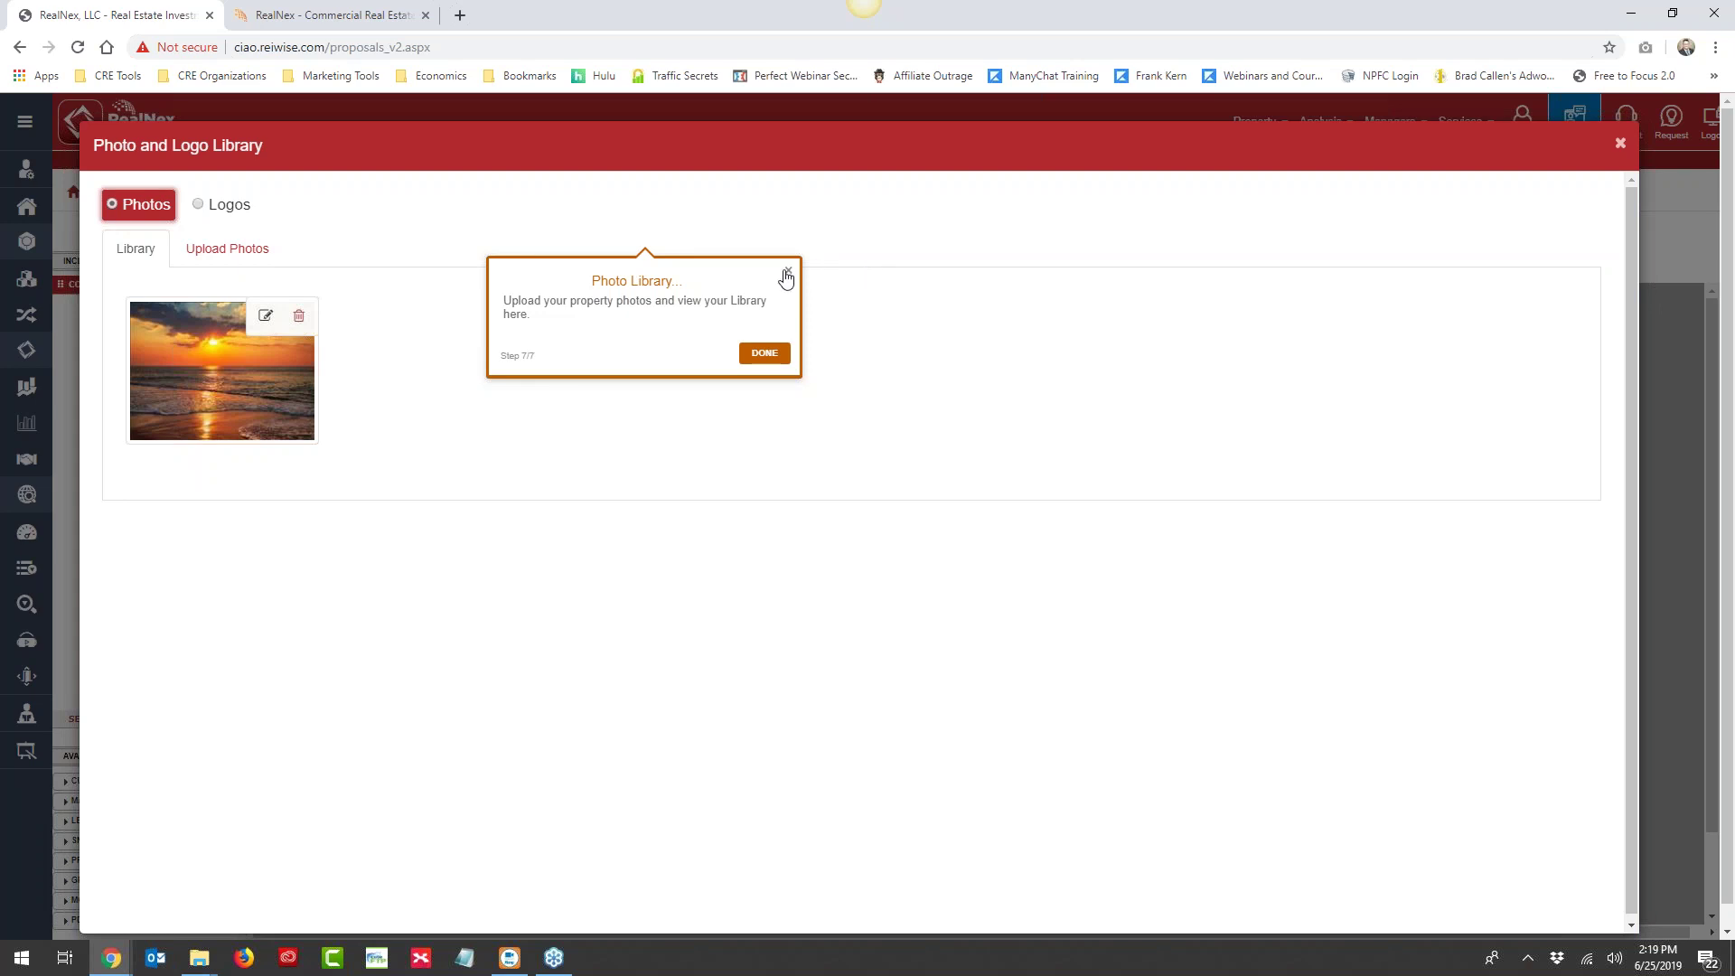
click(765, 353)
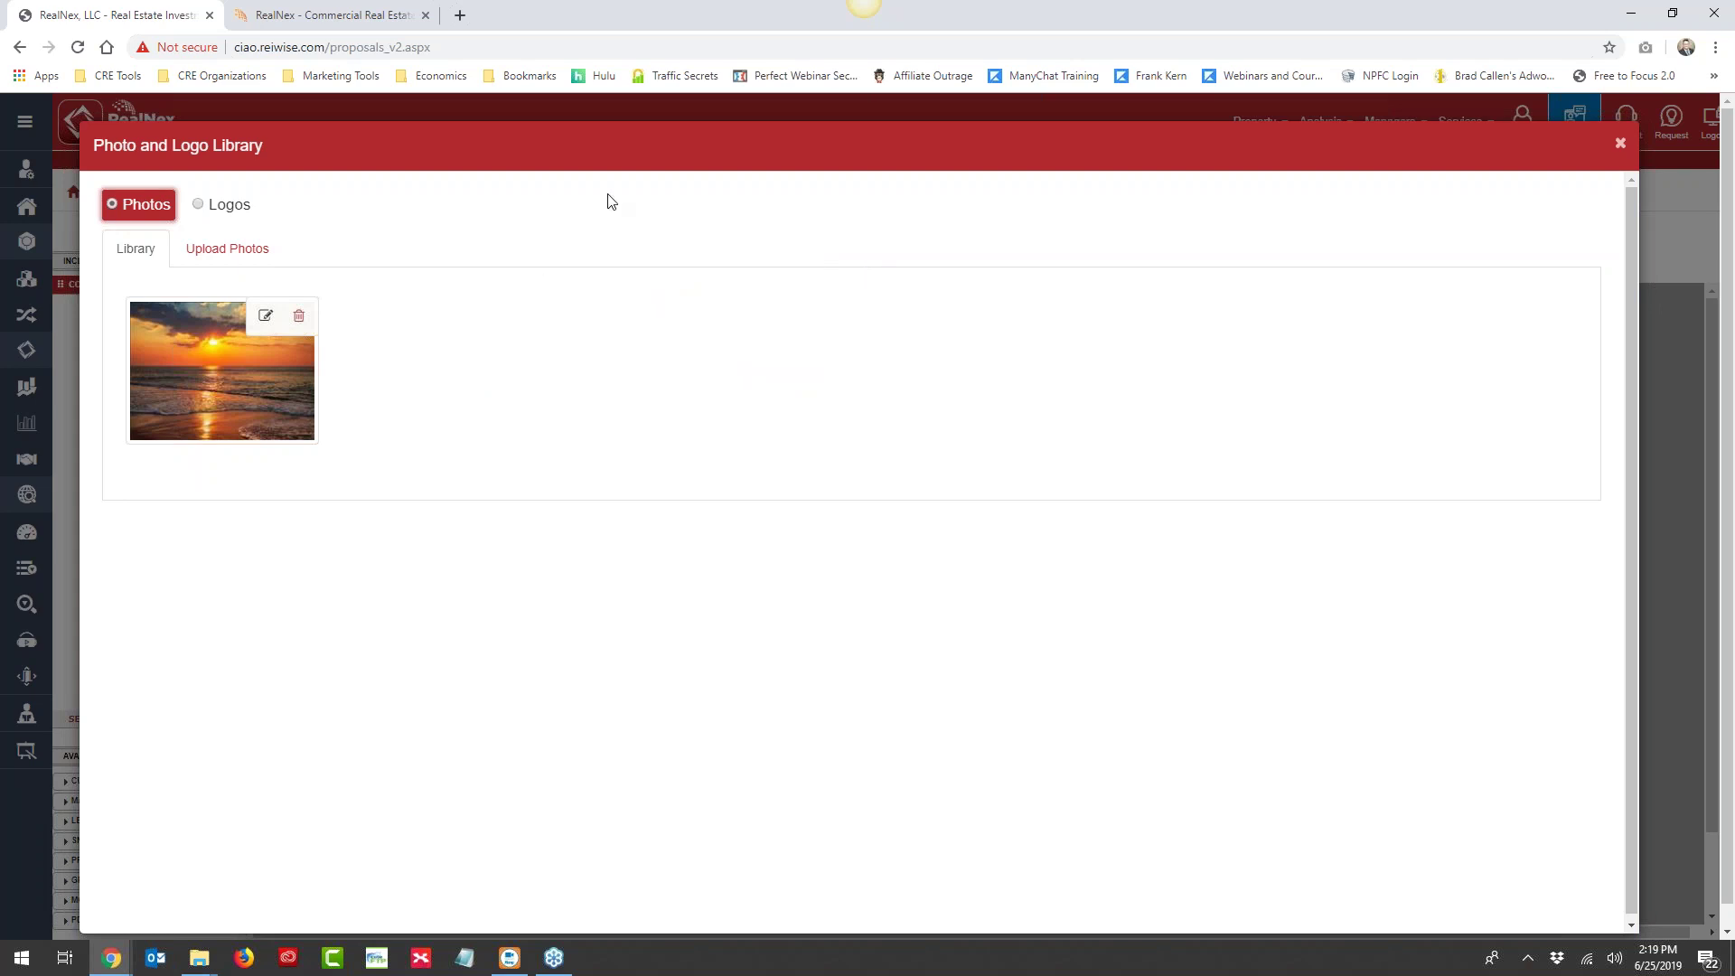
click(1620, 142)
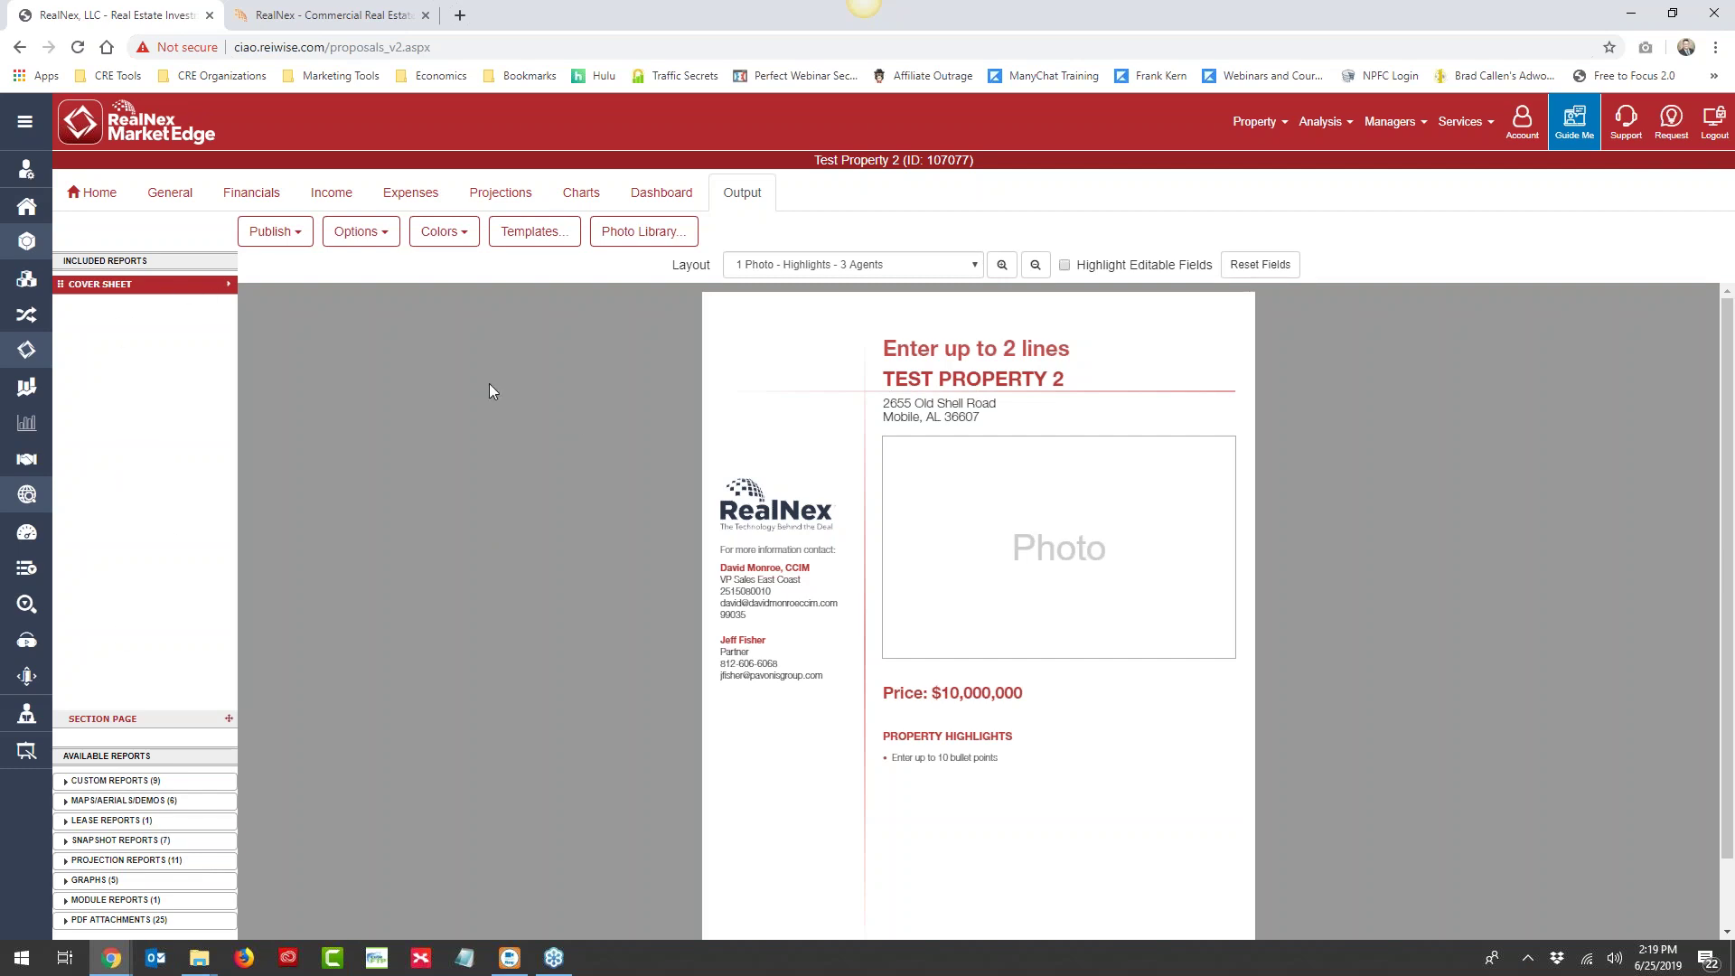
Open the Template Options and look through the list of saved report templates
click(556, 237)
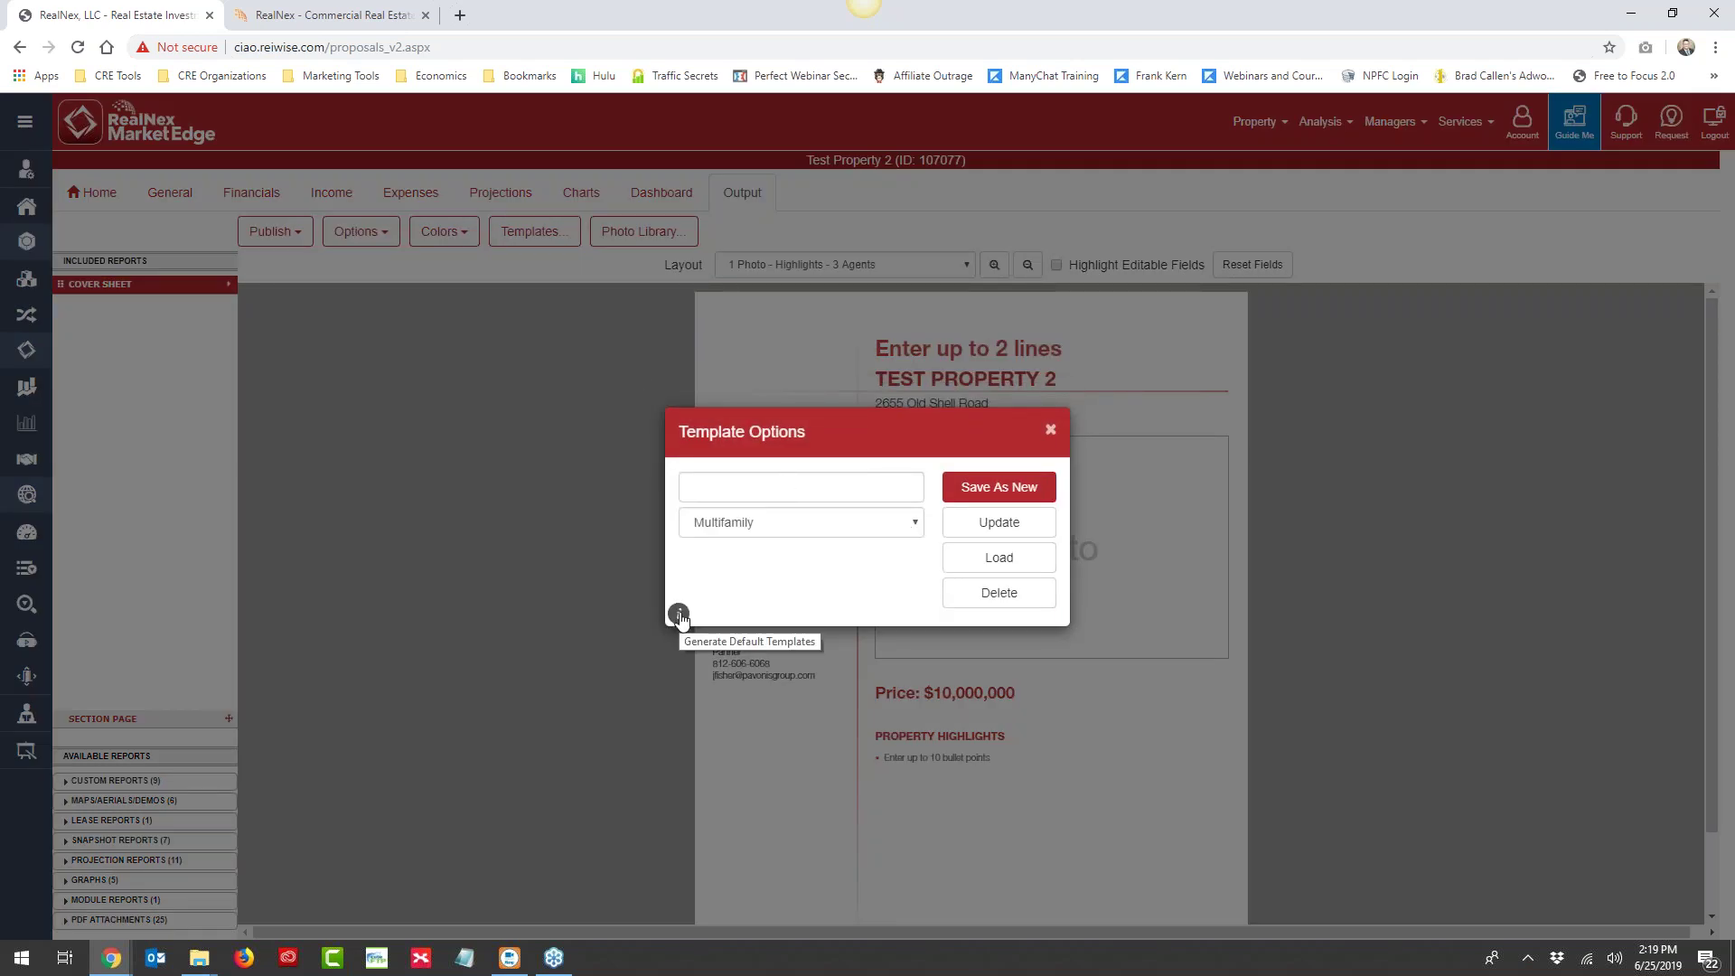
click(786, 524)
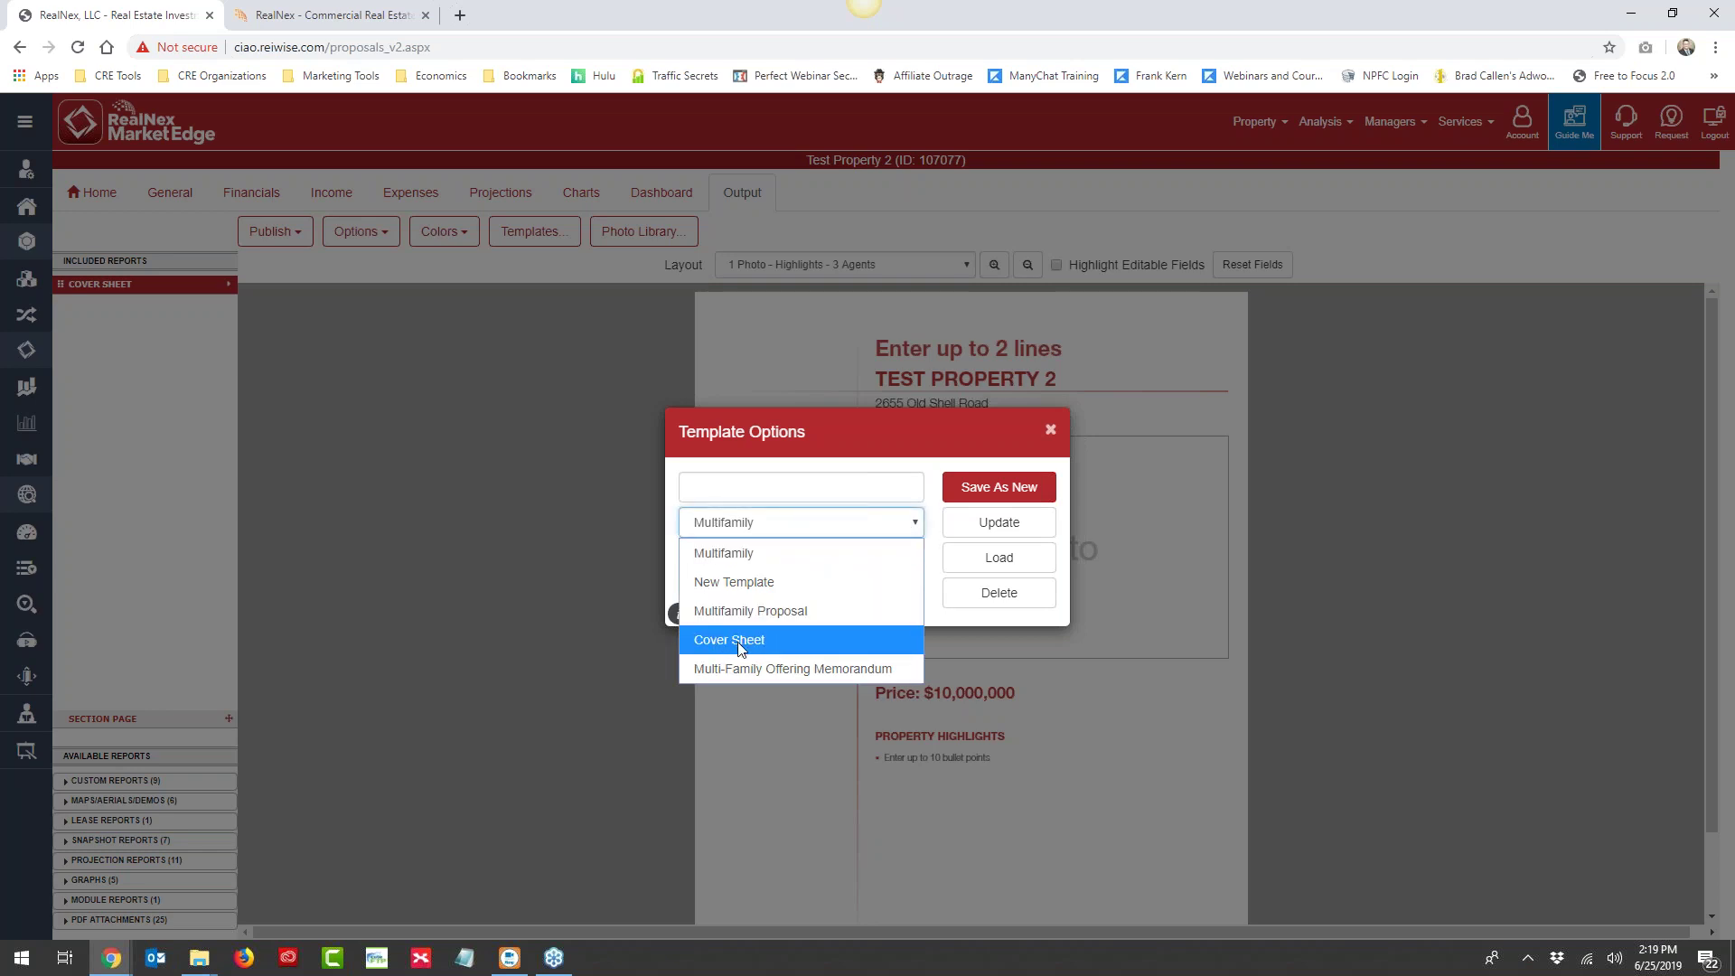
click(741, 481)
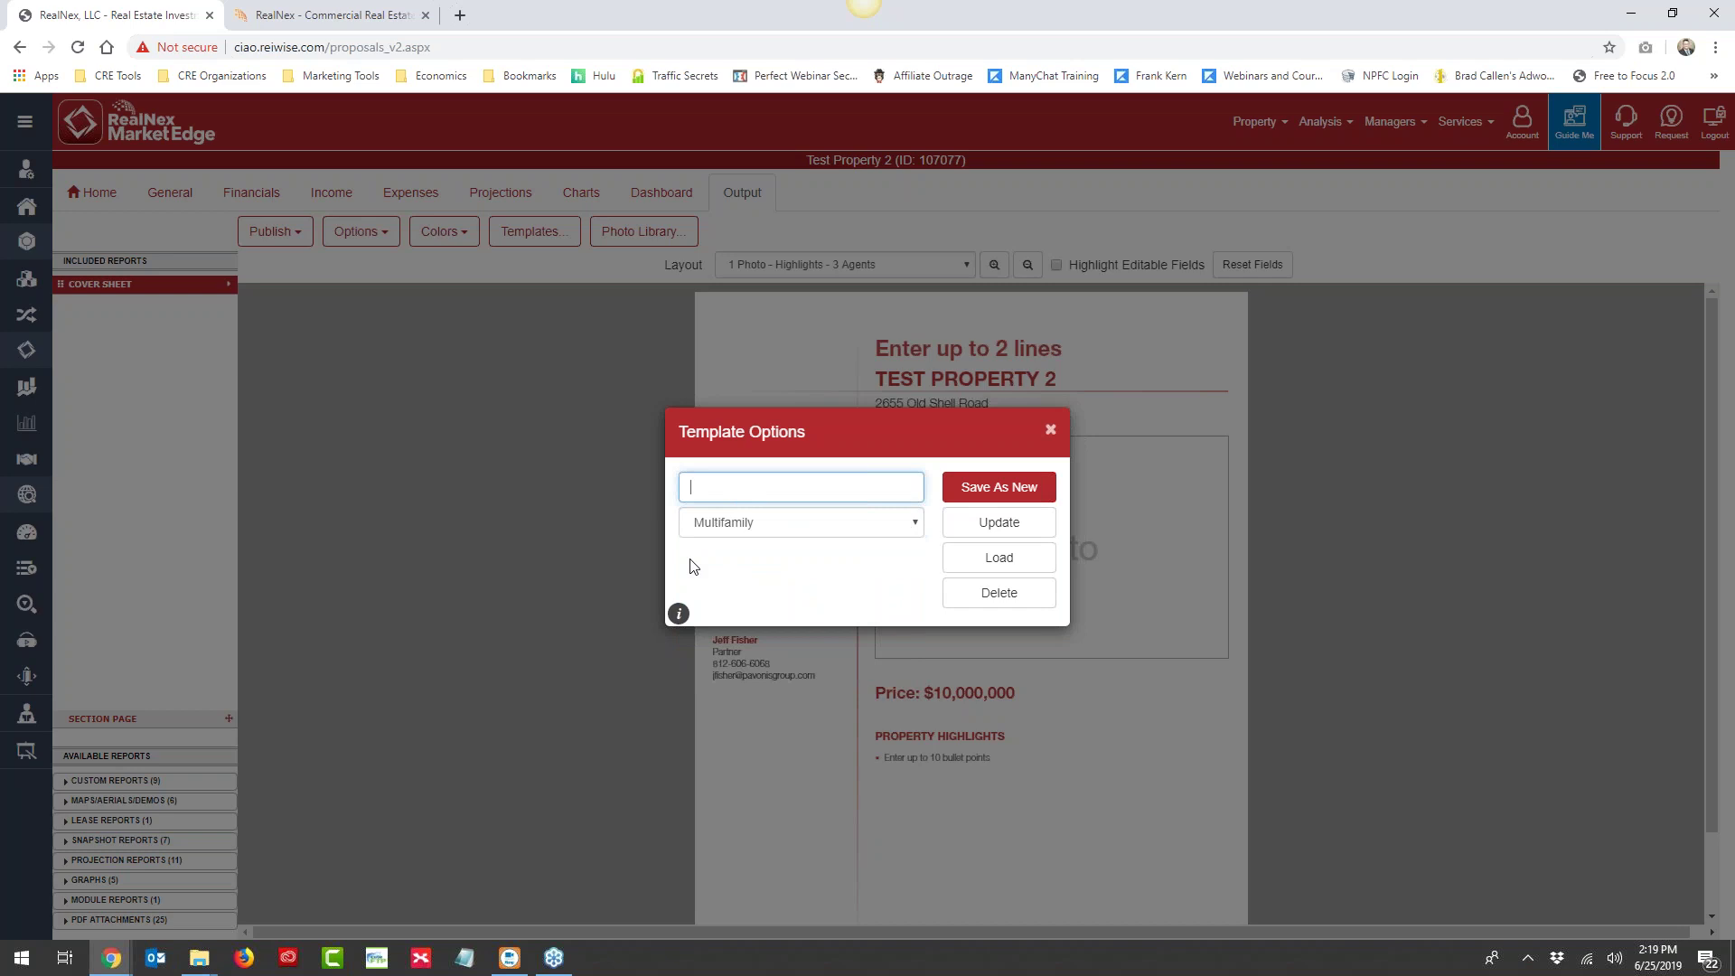
Generate the default Cover Sheet template with the Template Builder guide, keeping the cover sheet as the only included report
click(680, 615)
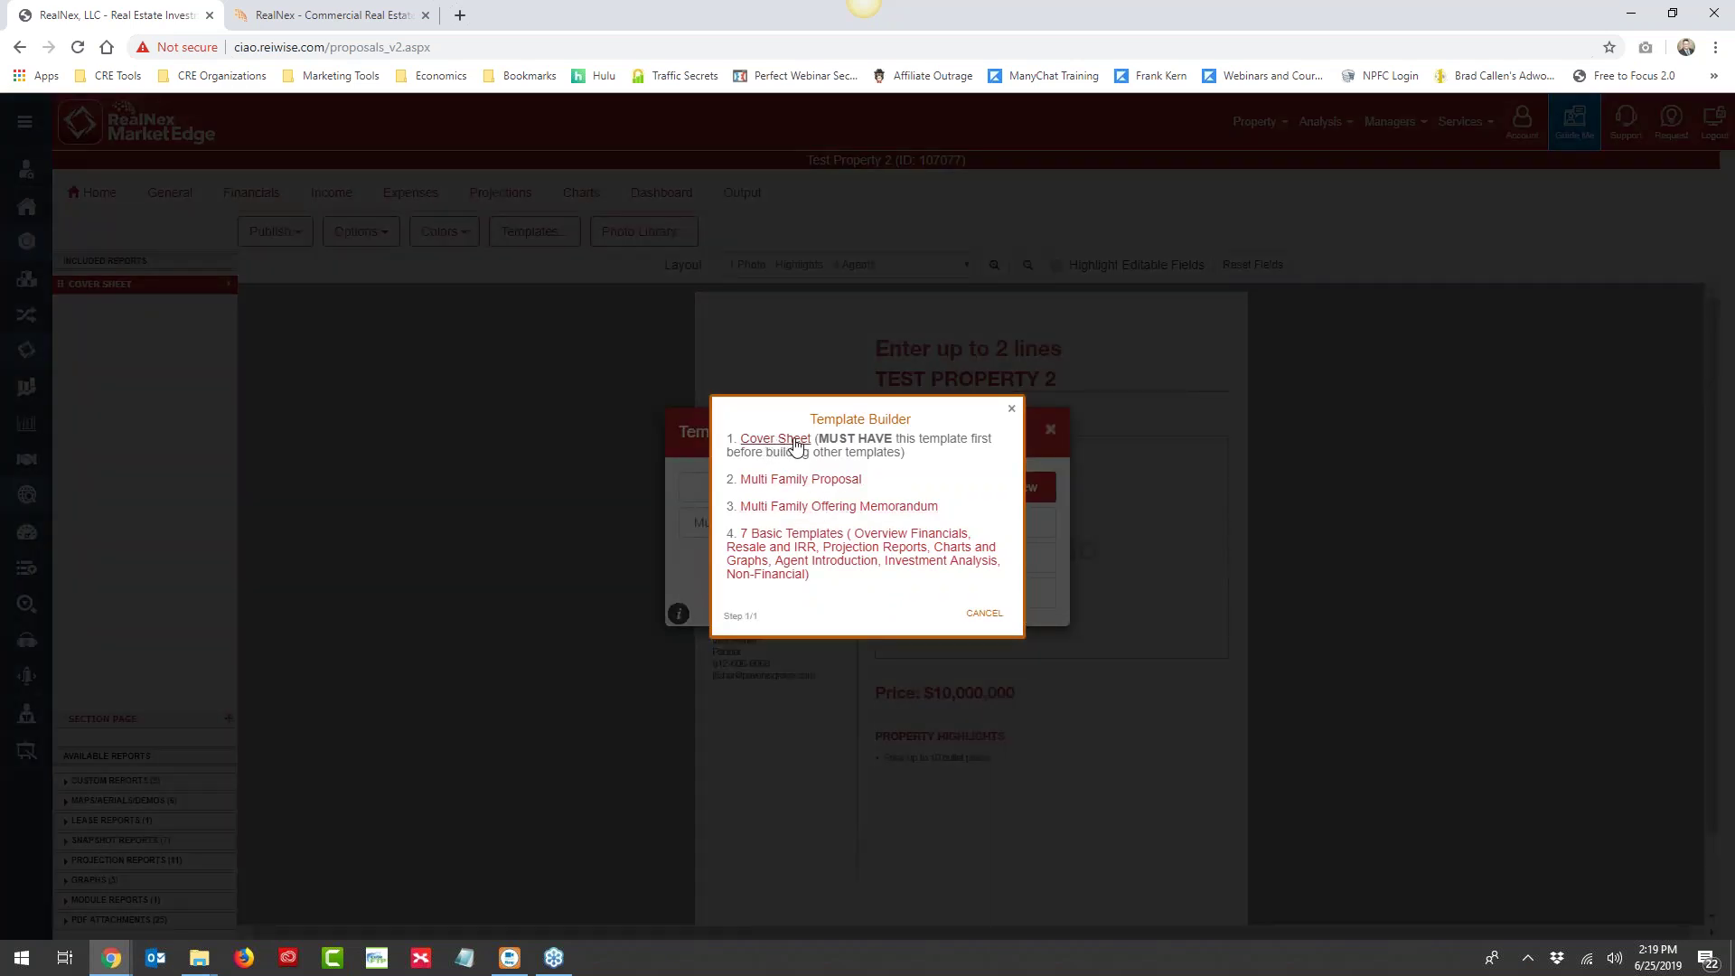
click(795, 444)
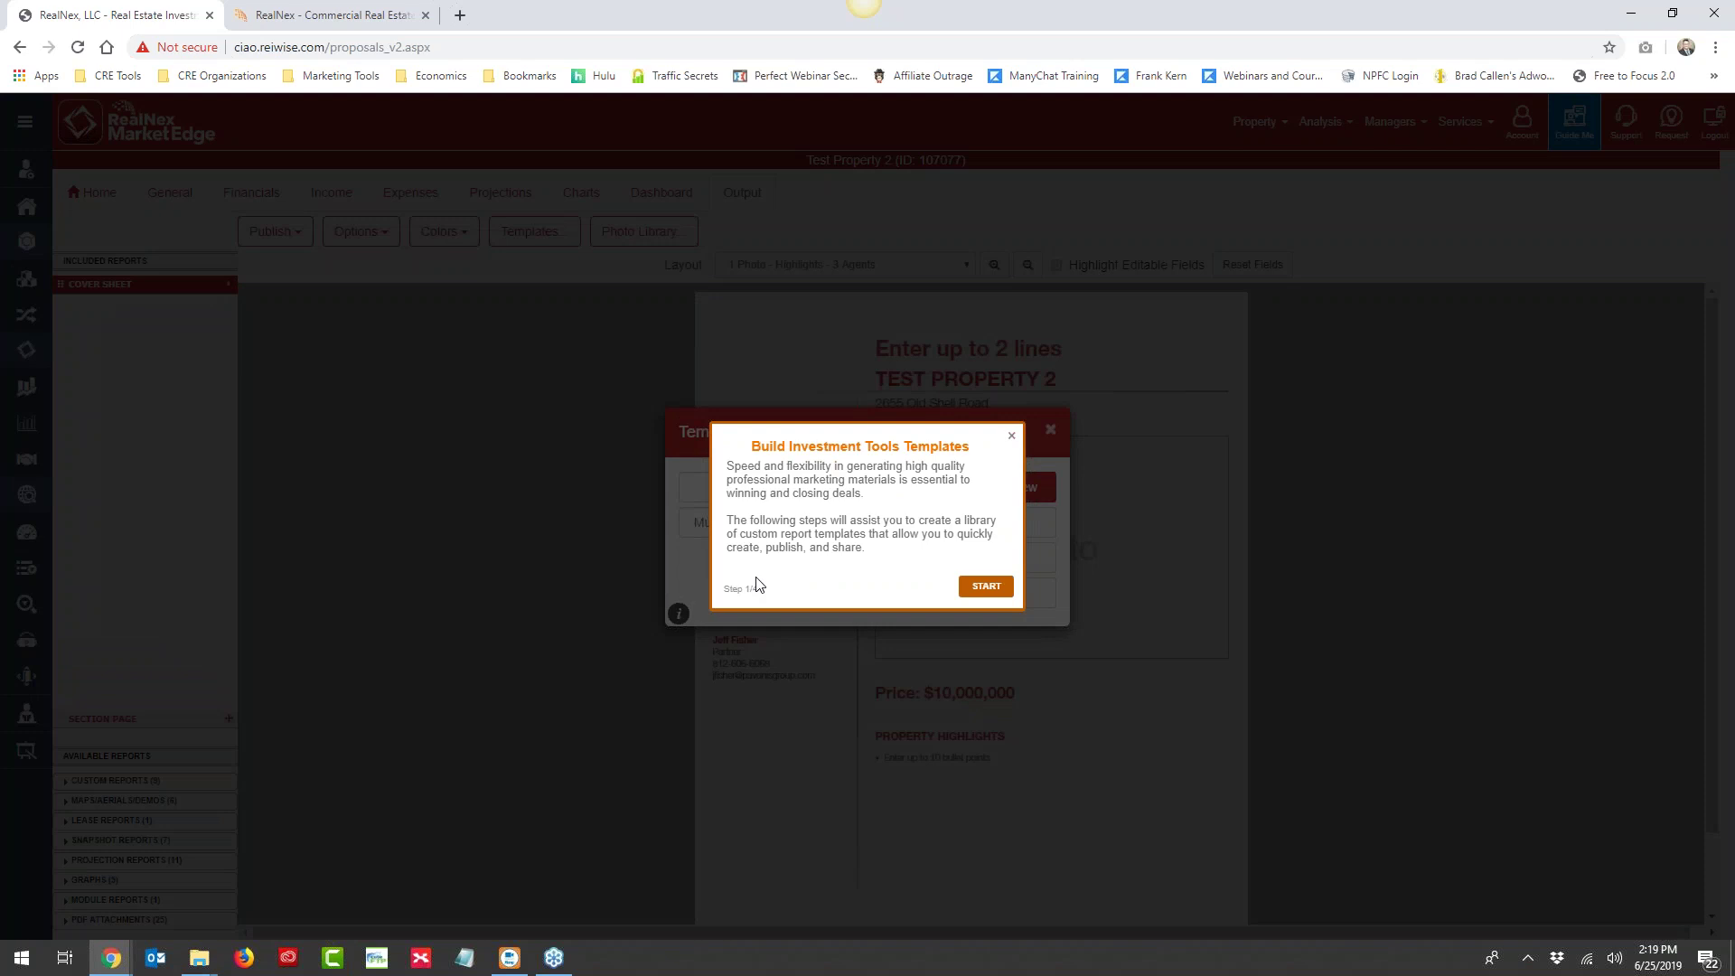
click(985, 587)
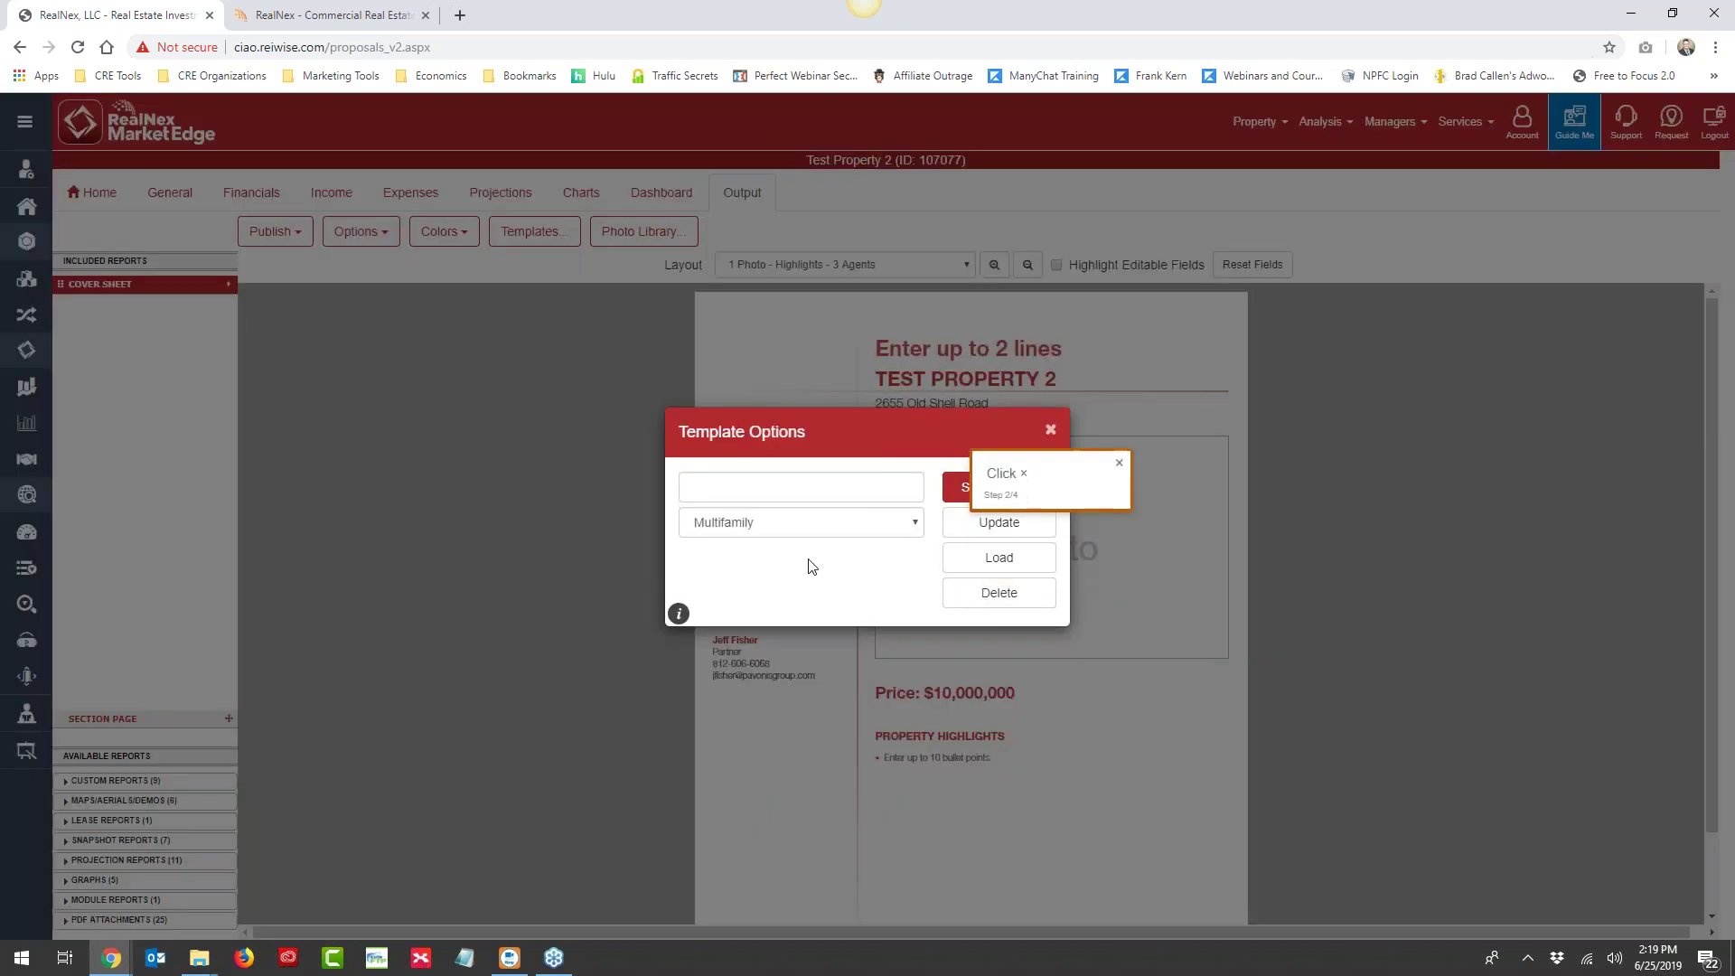
click(1052, 429)
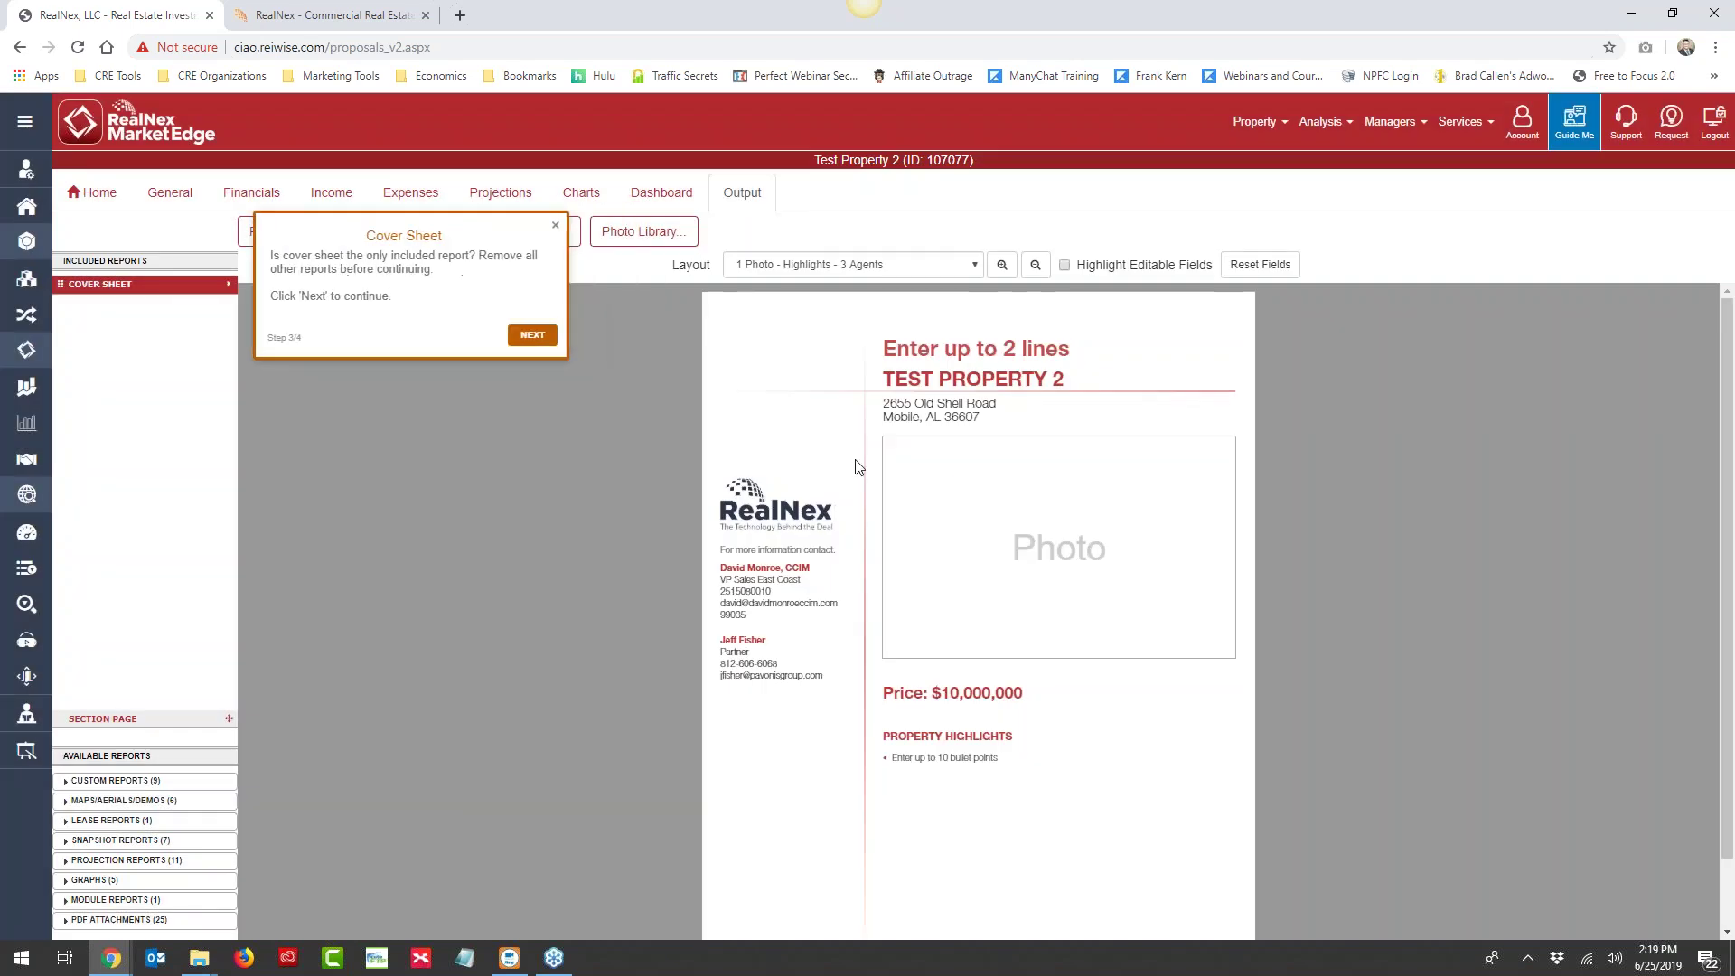
click(527, 335)
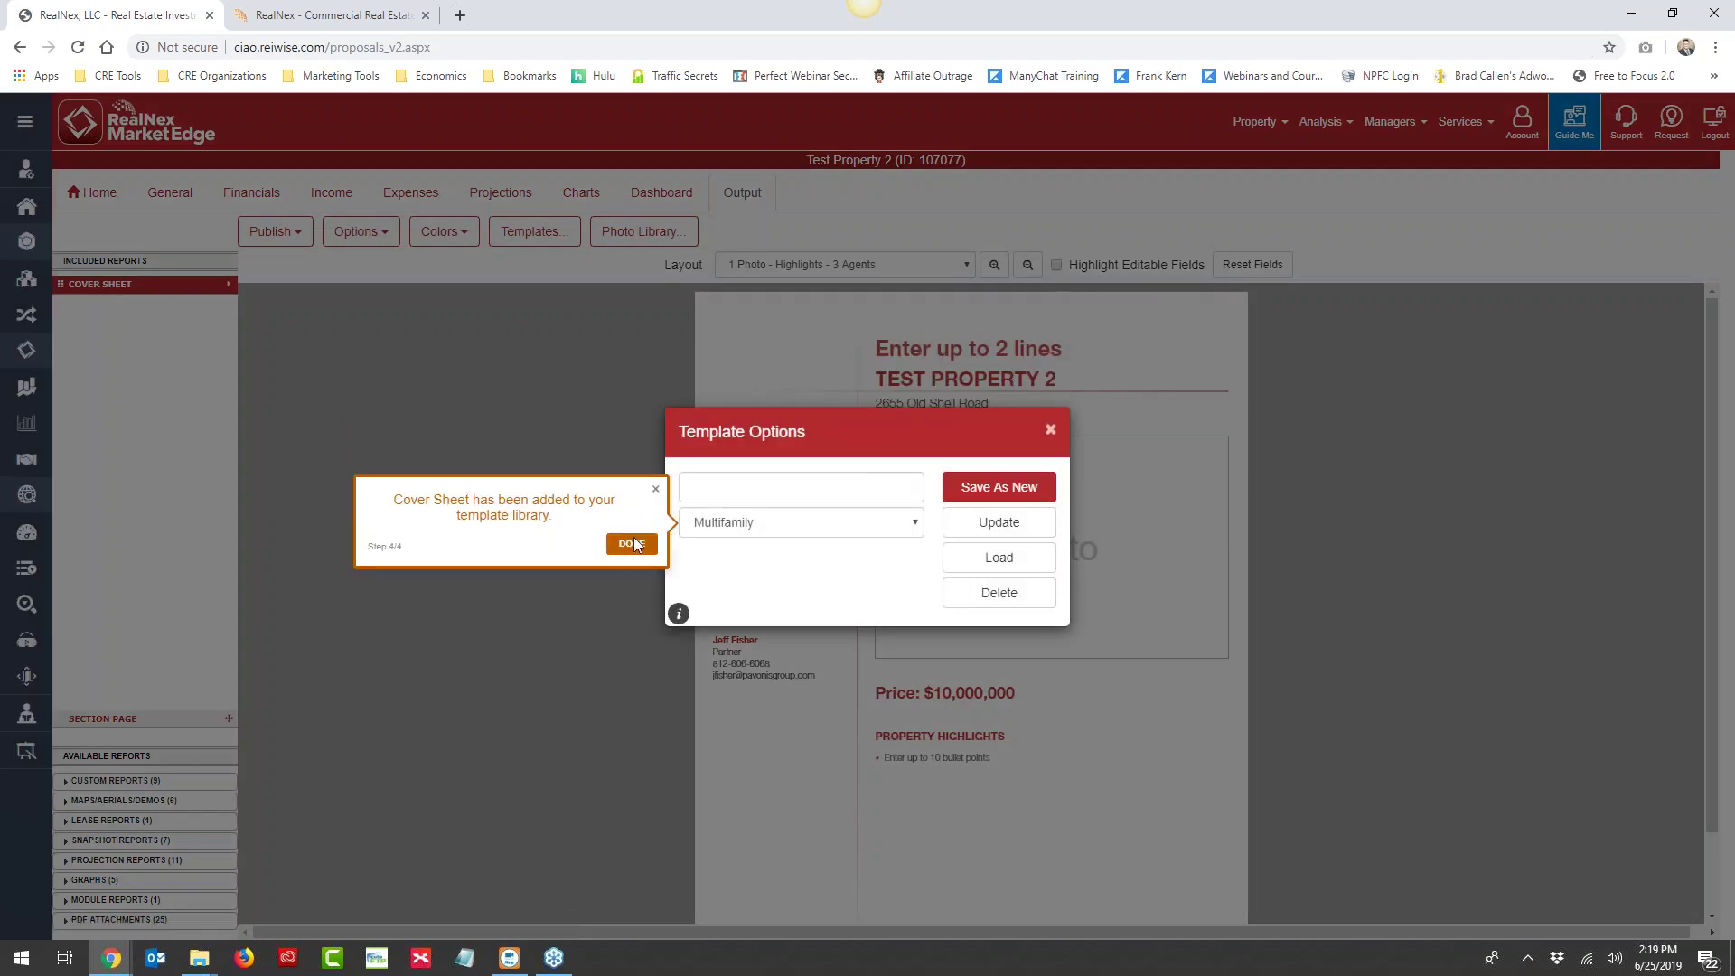
click(633, 544)
Start the Template Builder's Multi Family Proposal guide and add Property Summary and Property Description to the included reports
click(678, 614)
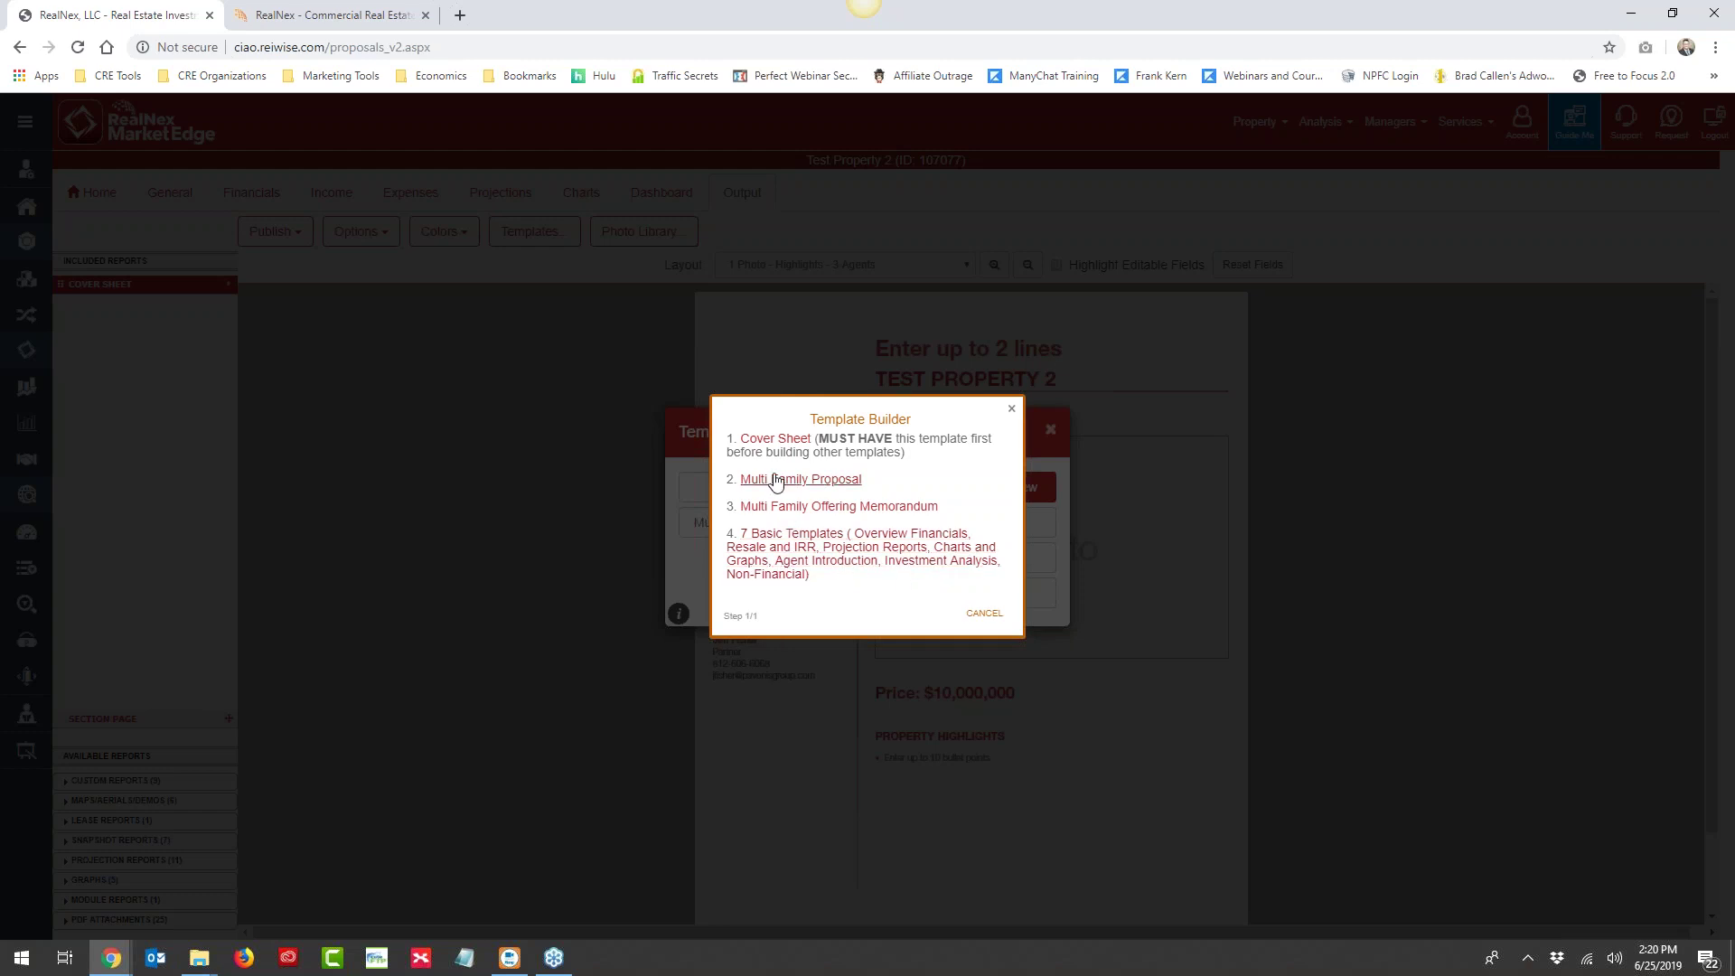
click(778, 486)
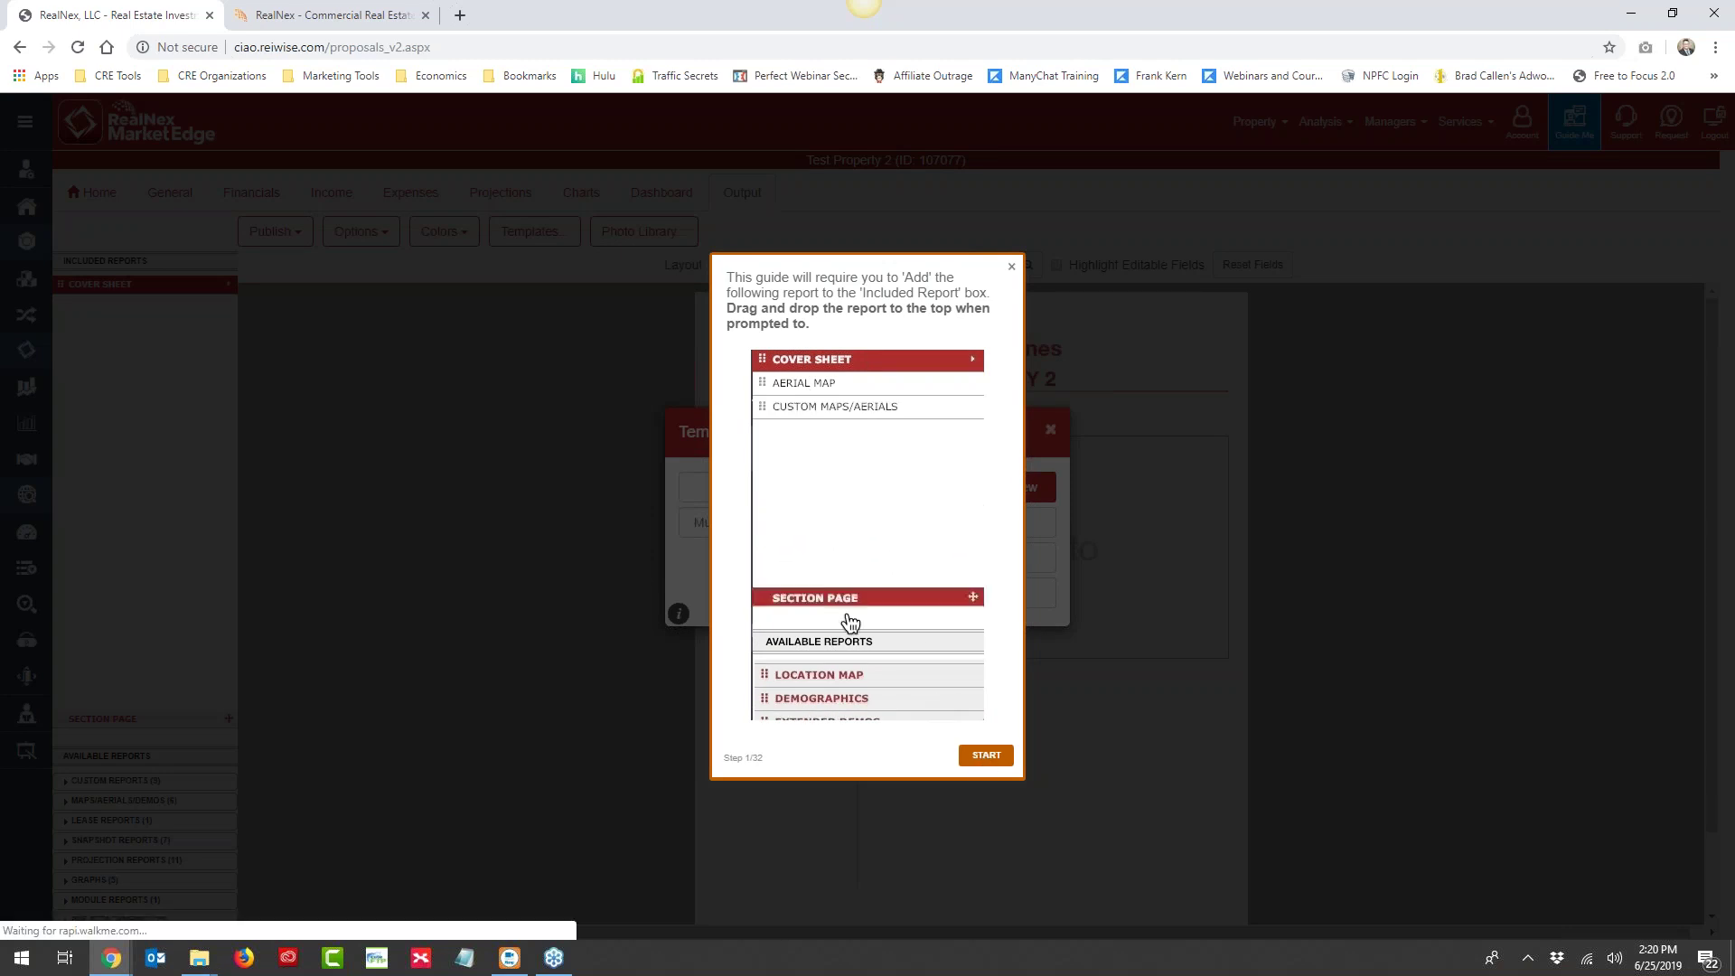
click(986, 757)
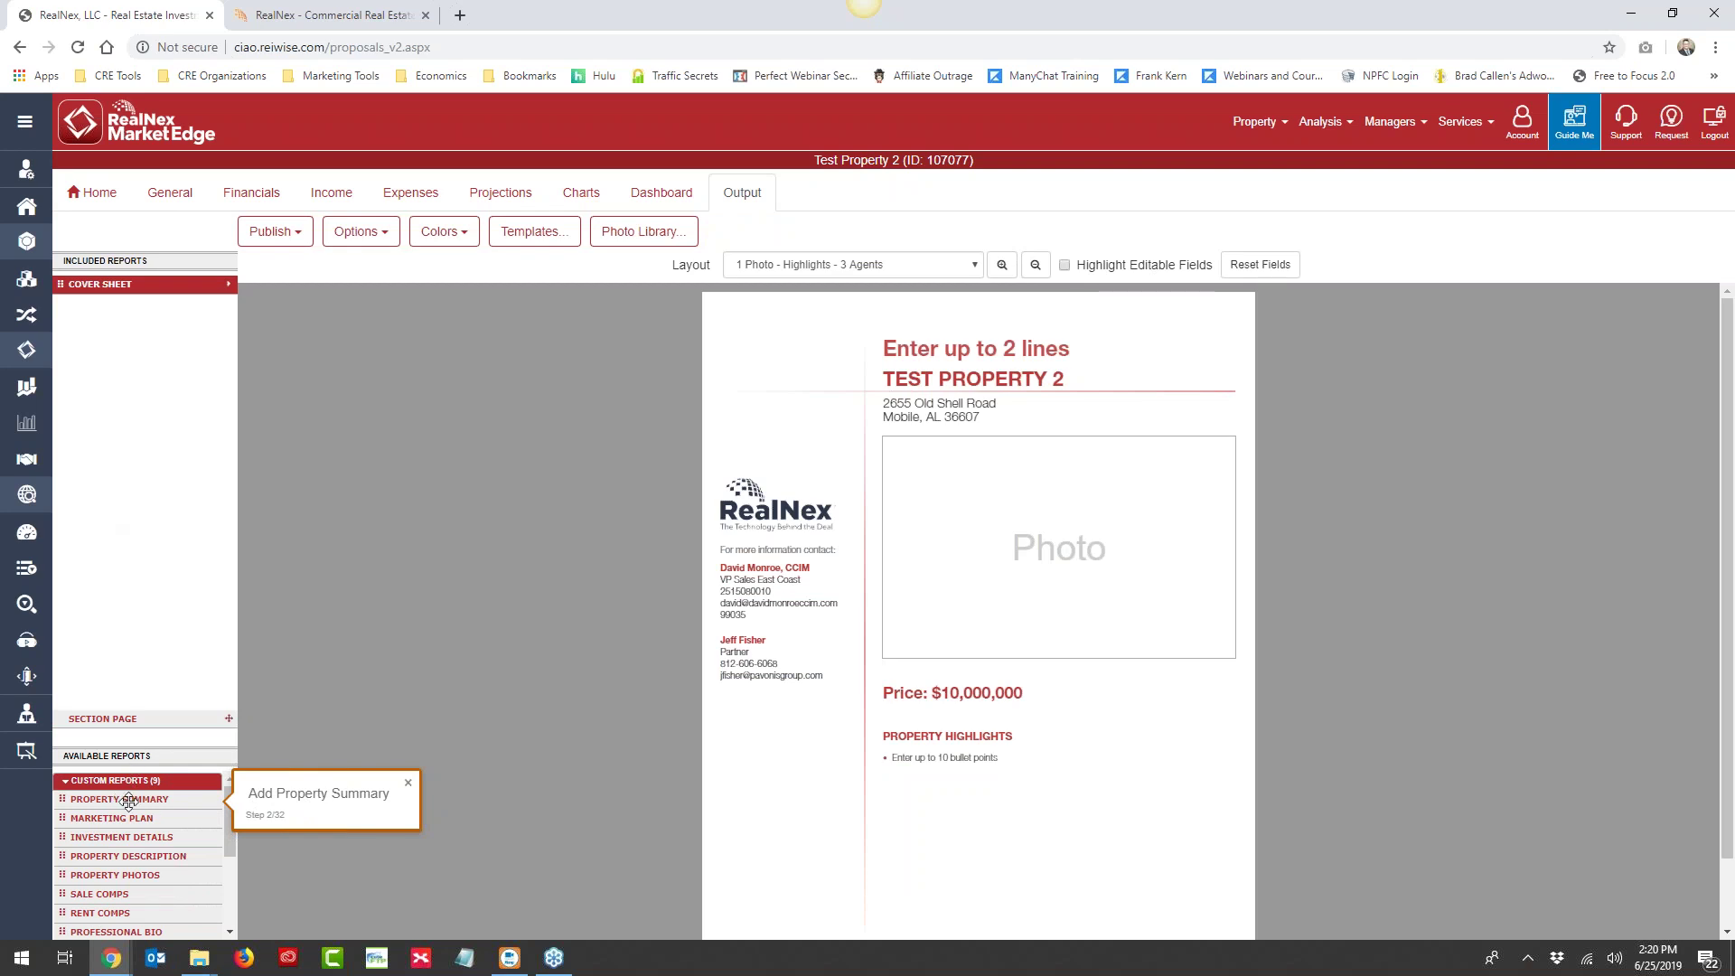
drag(115, 804, 120, 402)
drag(154, 835, 121, 323)
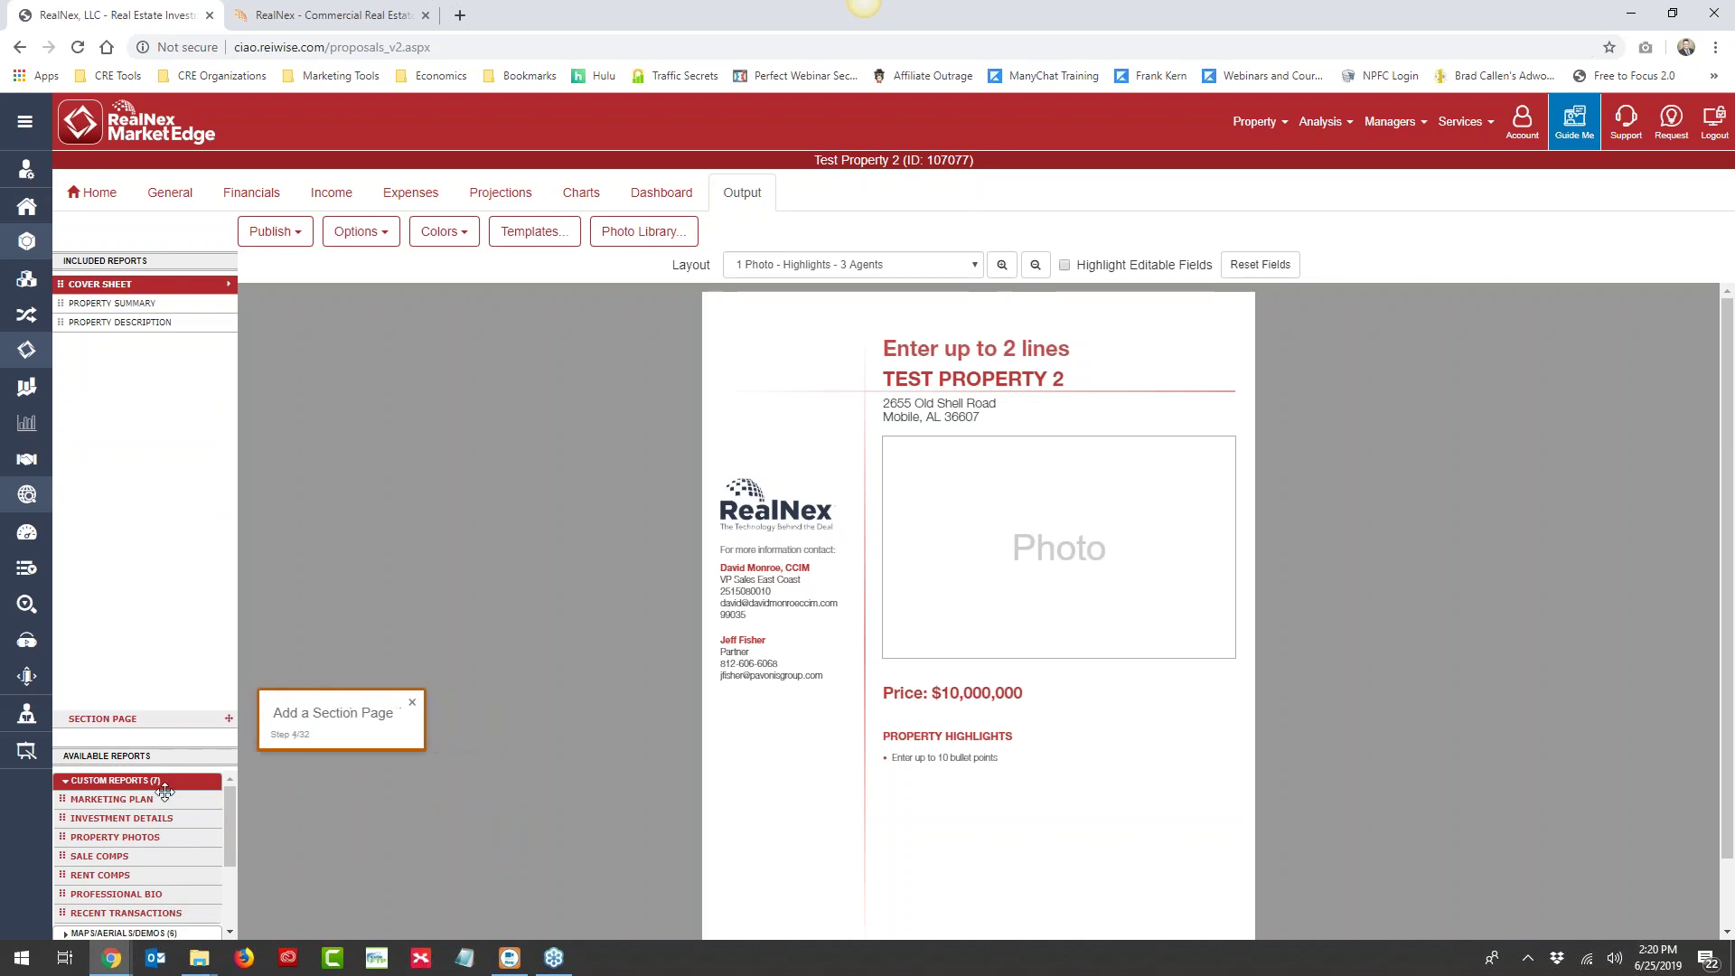
Add a section page titled Photos and Maps, followed by the Property Photos, Location Map, Aerial Map and Regional Map reports
drag(144, 719, 125, 343)
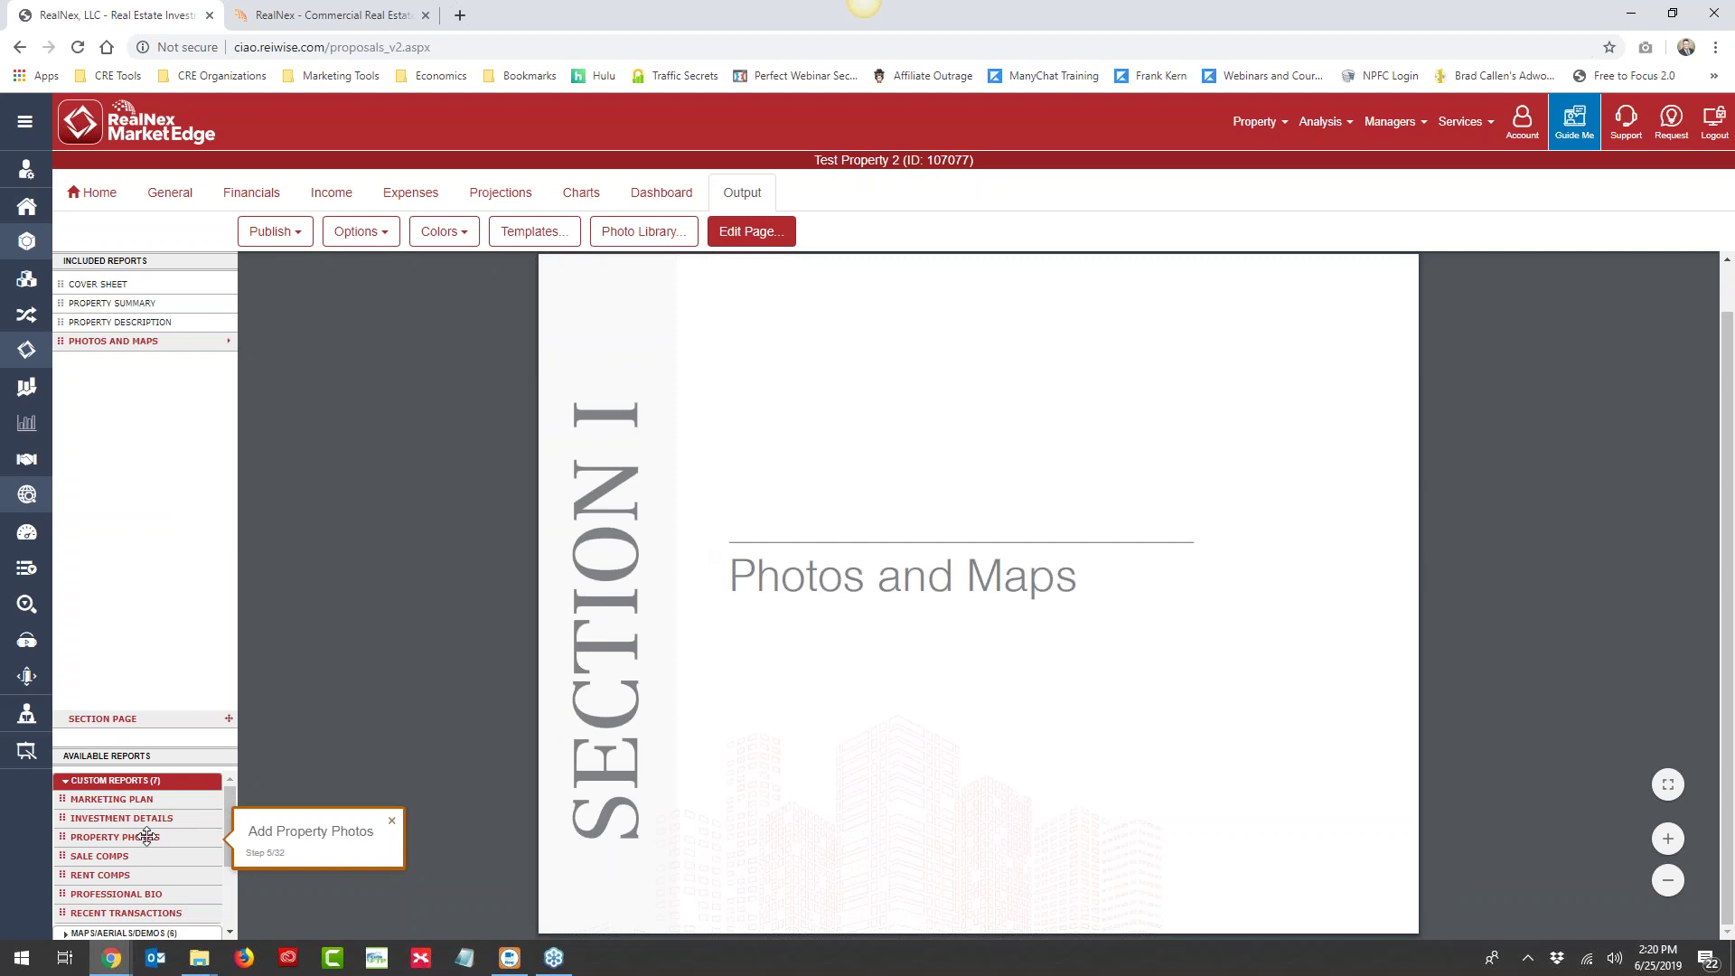
drag(145, 837, 147, 437)
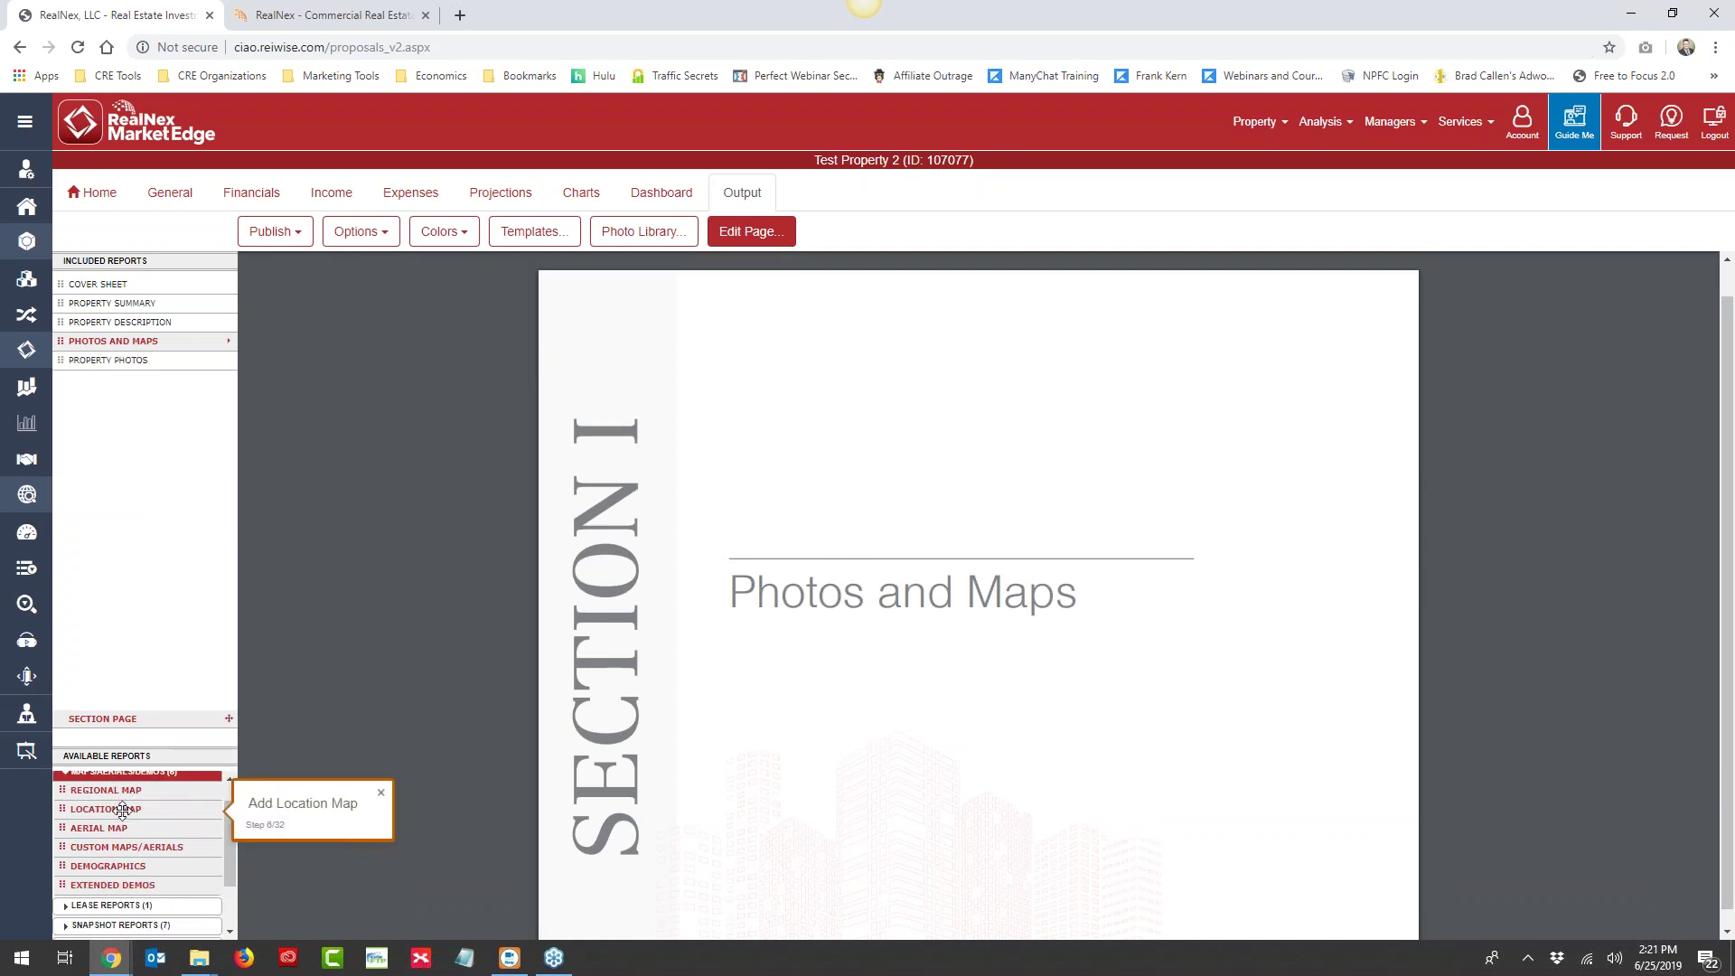
drag(124, 809, 134, 470)
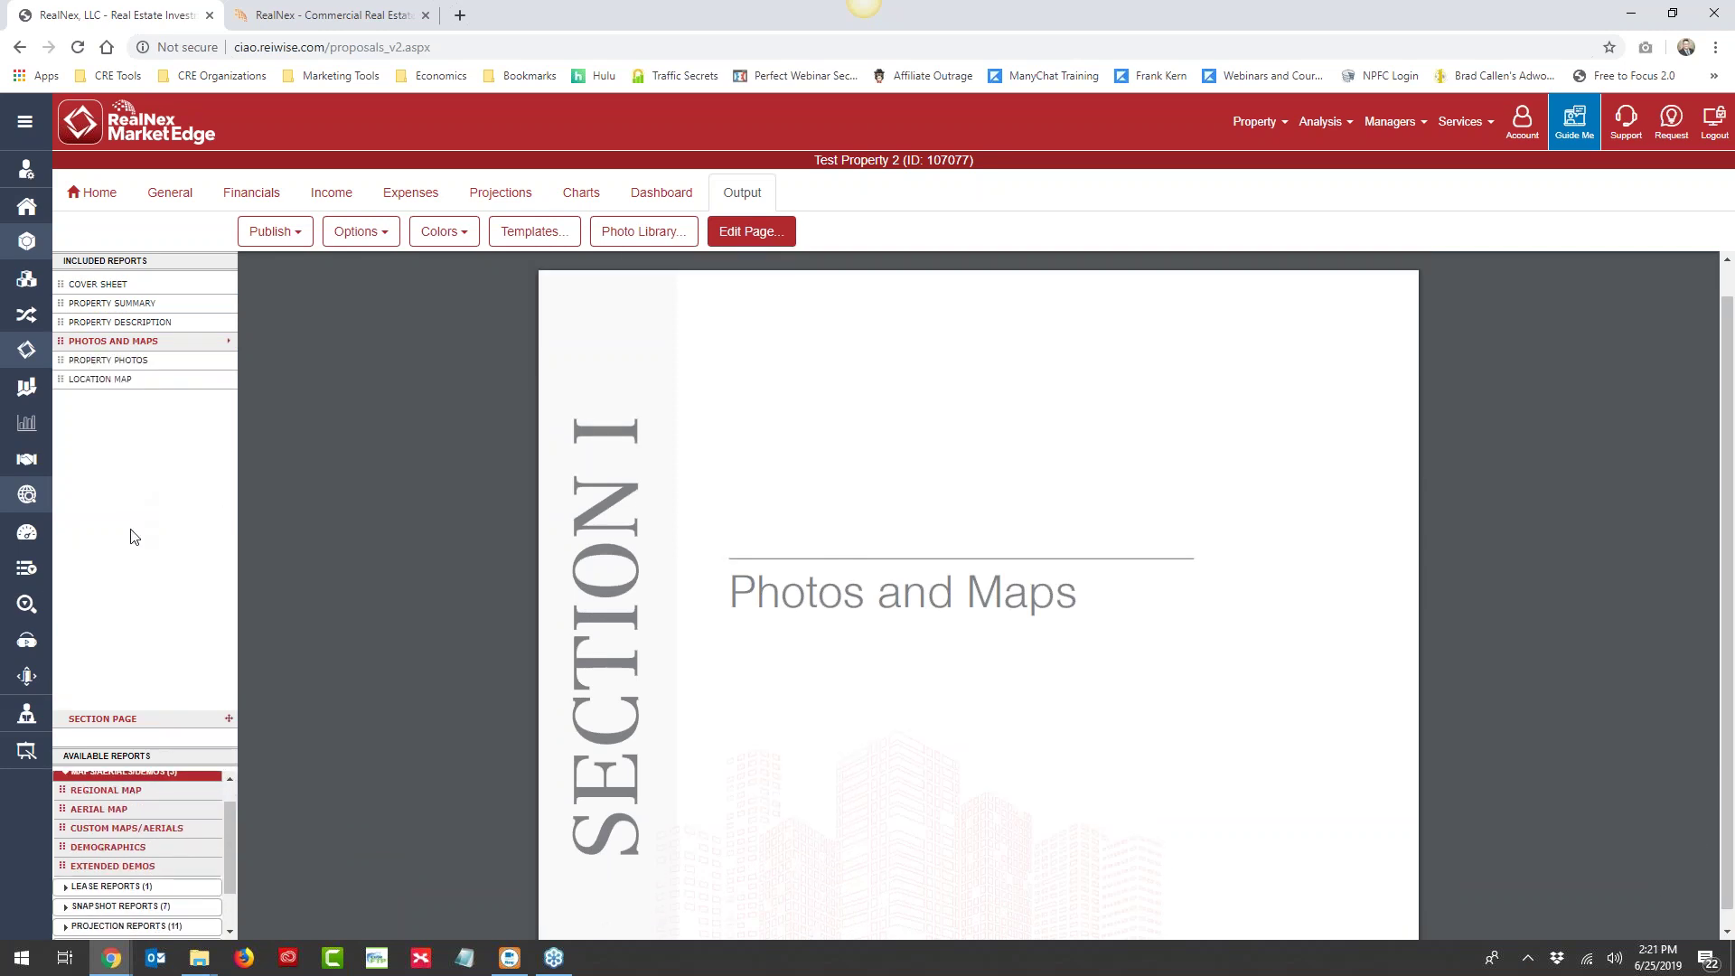
drag(131, 803, 125, 405)
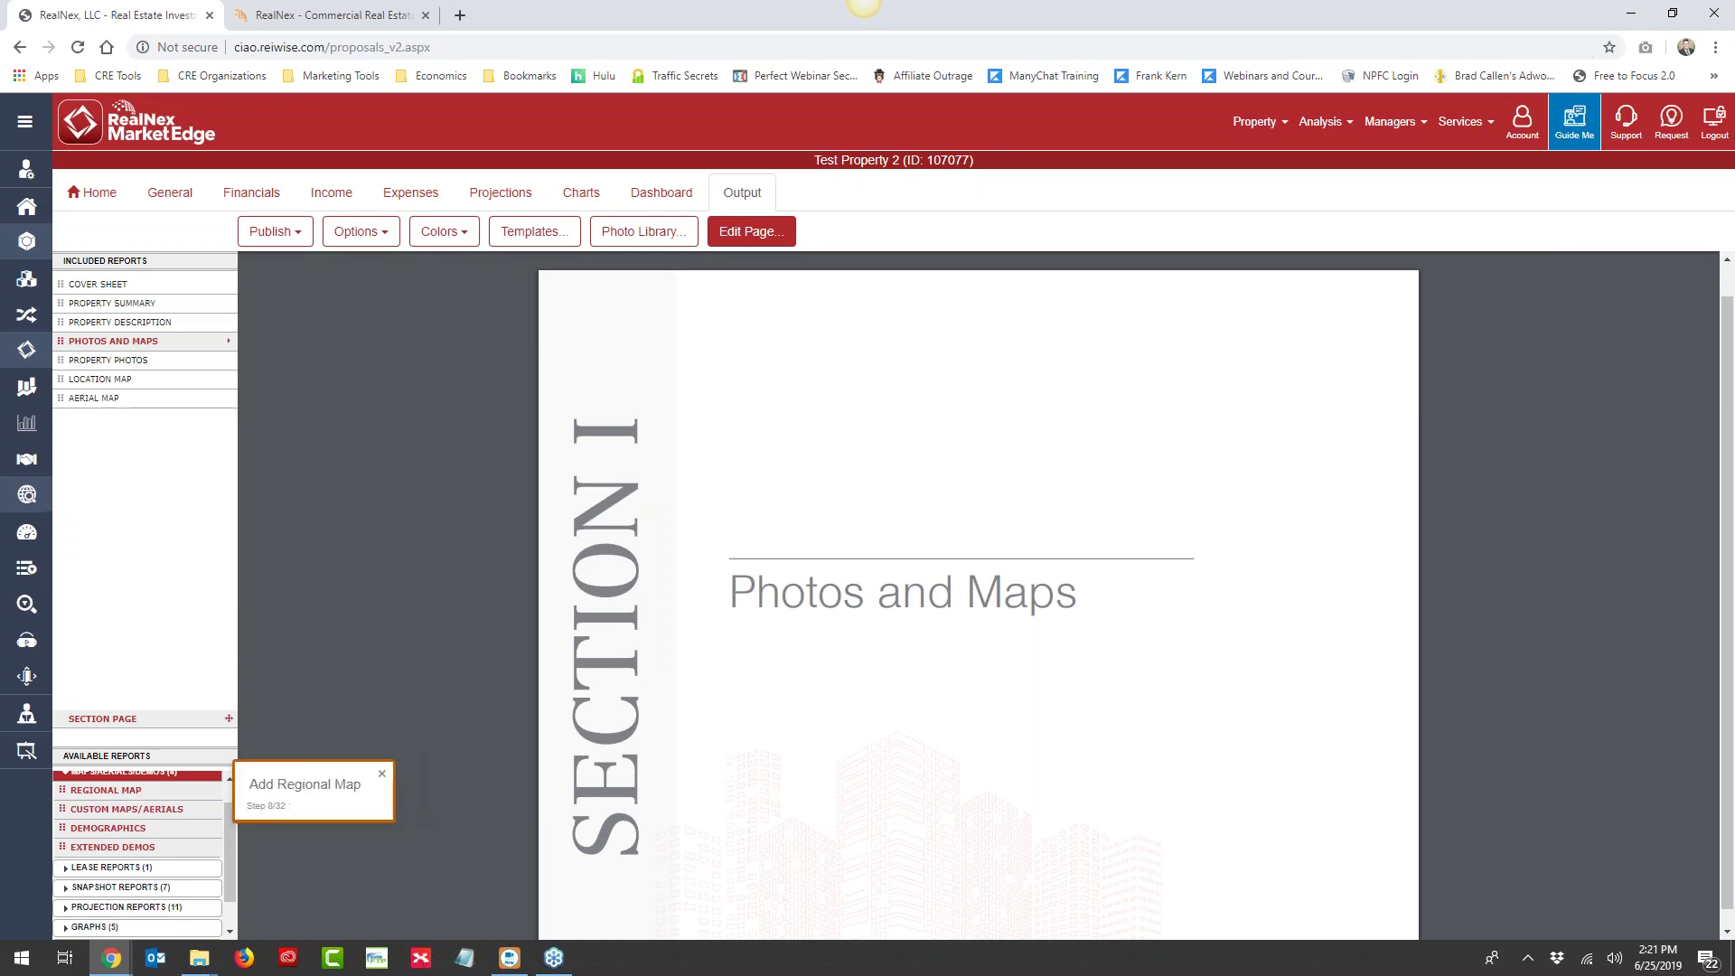
drag(130, 790, 131, 535)
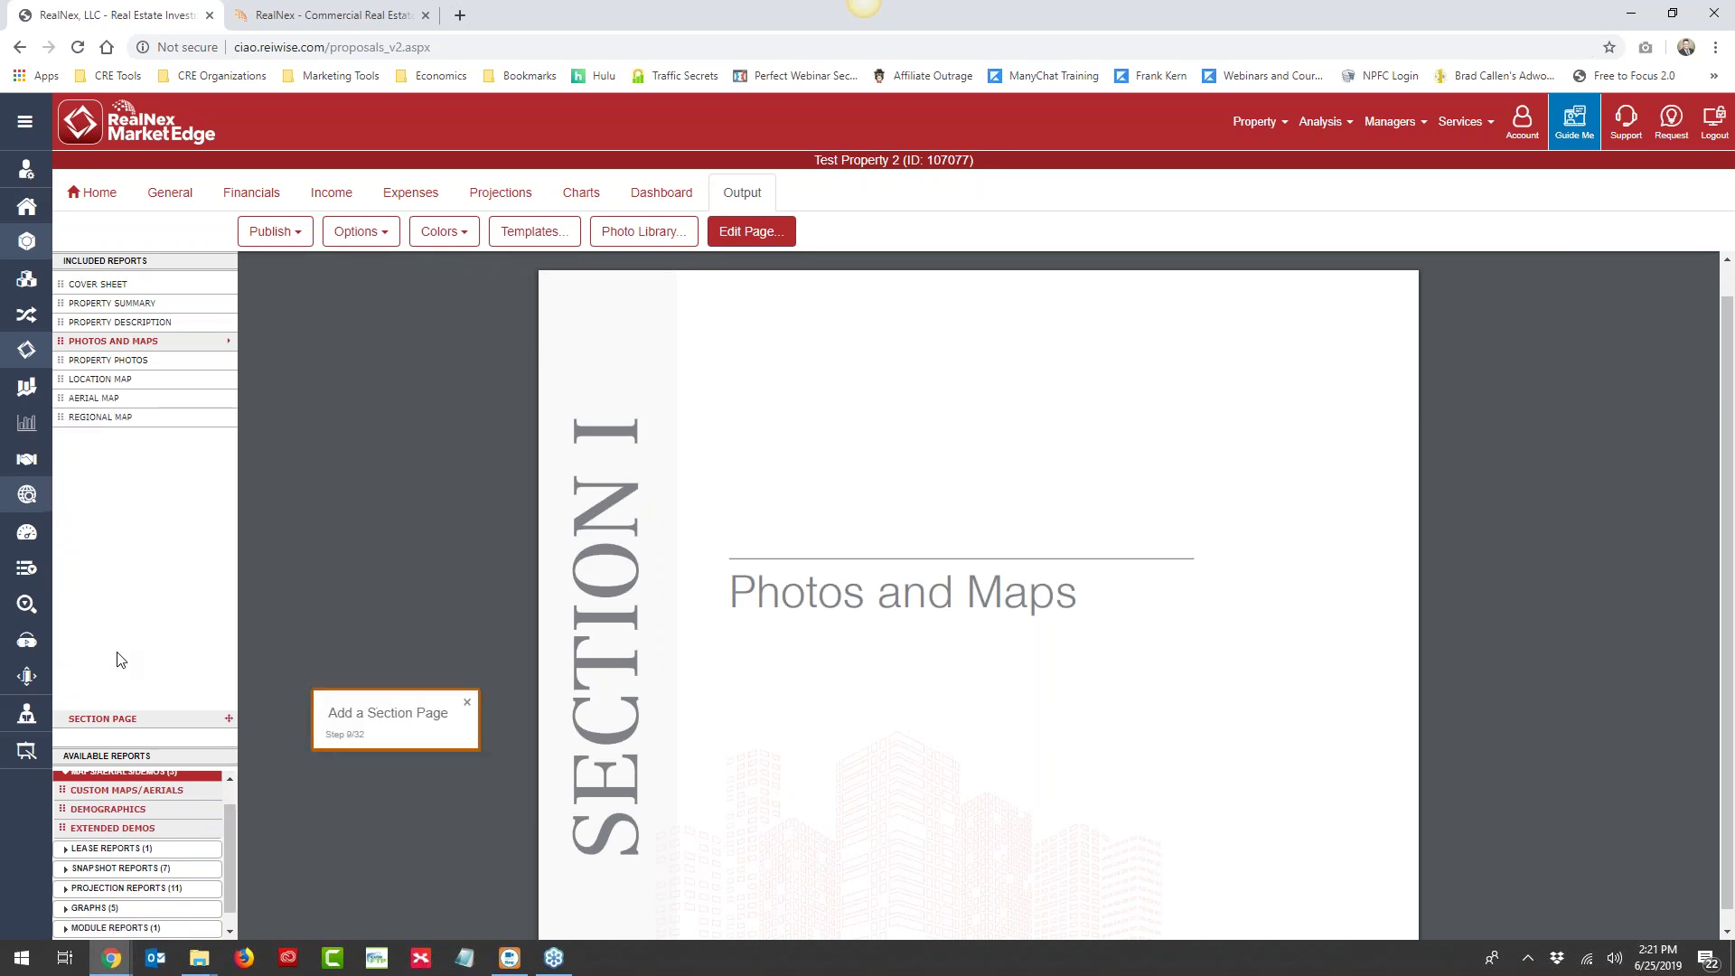
Add a section page titled Investment Information, followed by the Executive Summary and Investment Details reports
drag(138, 730, 139, 528)
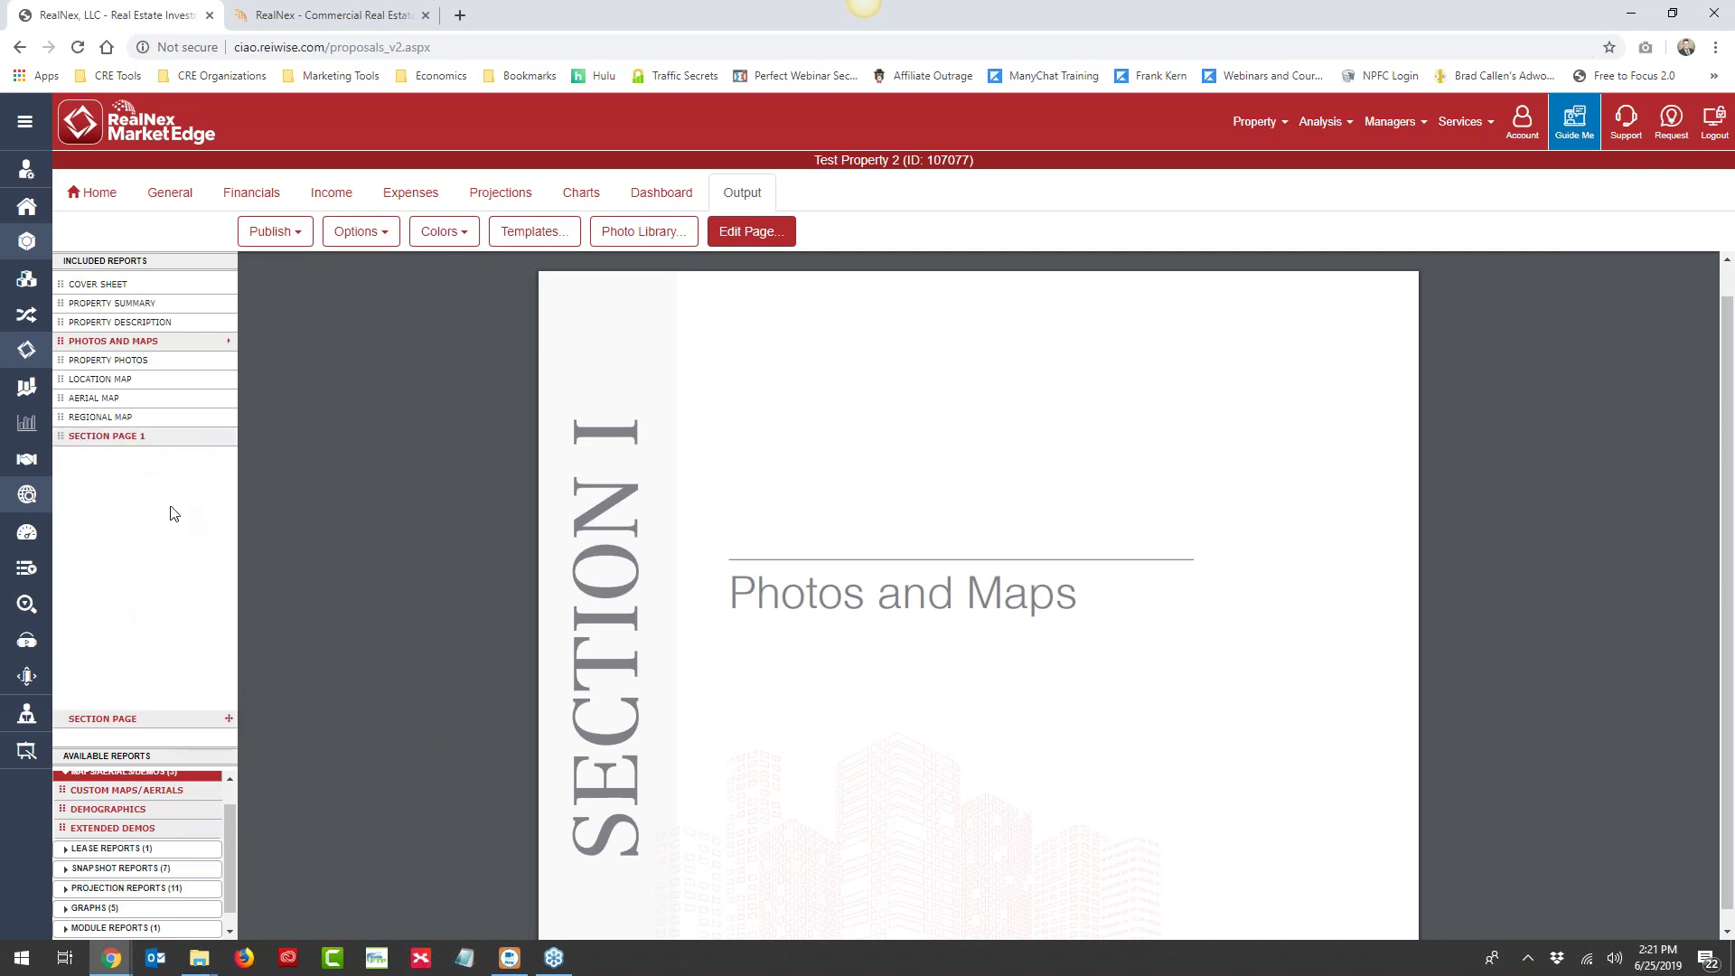
text(Investment Information)
key(Return)
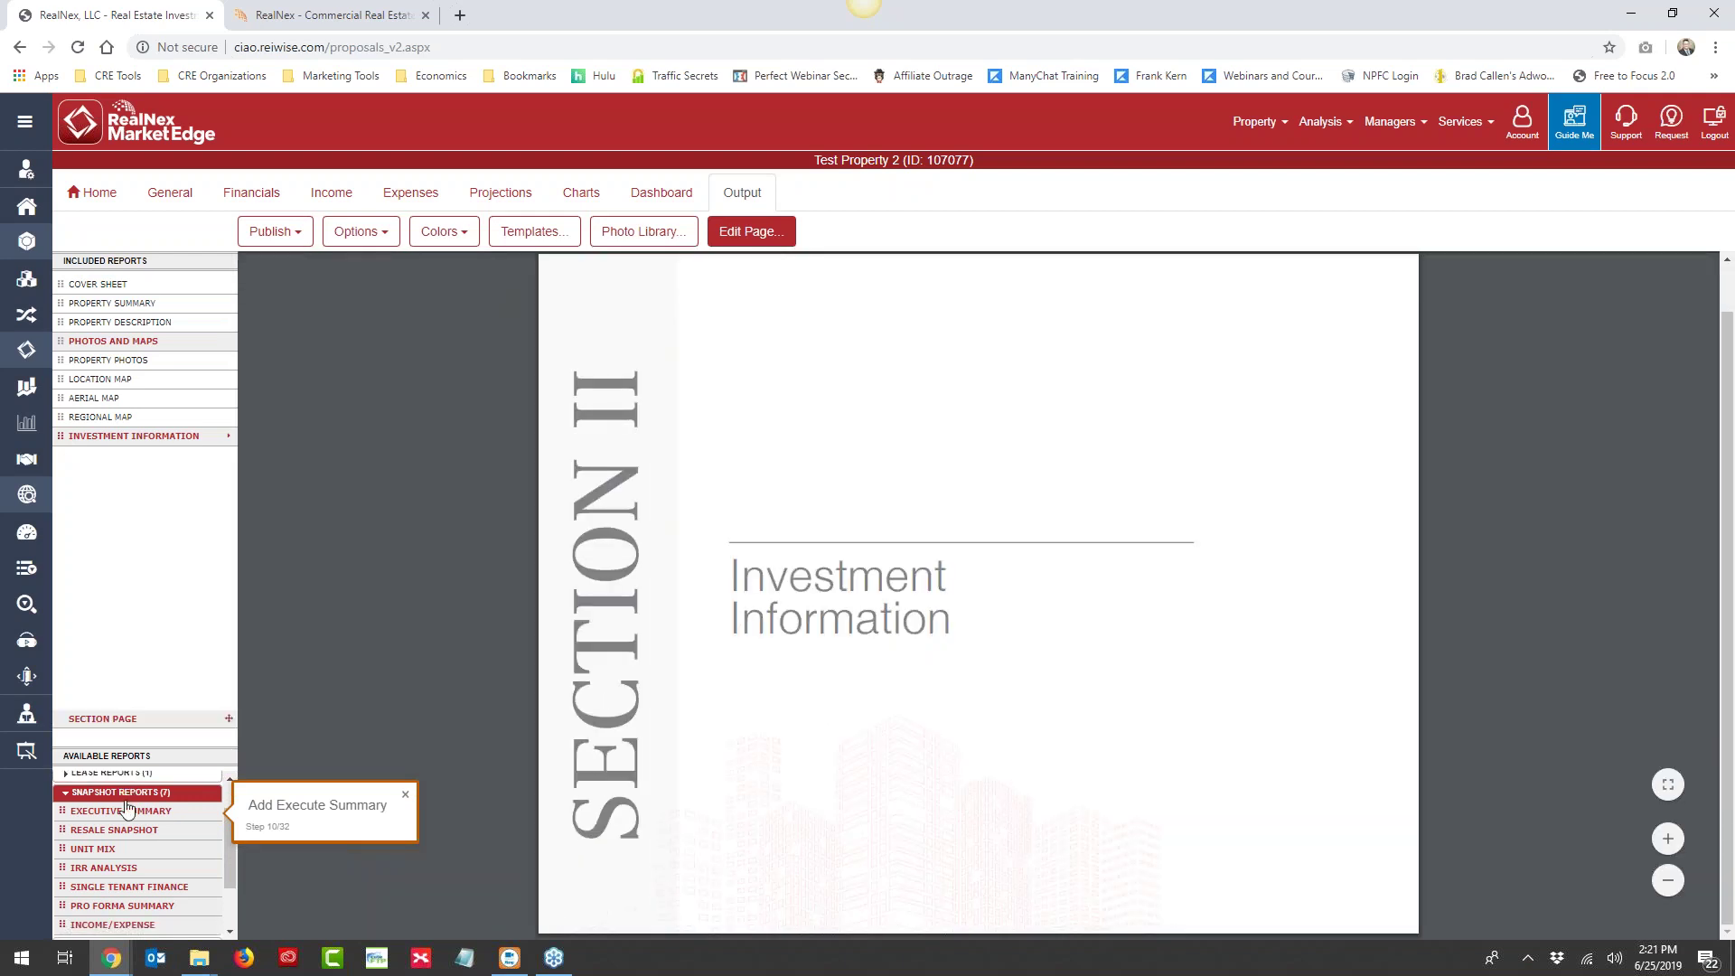
drag(125, 812, 137, 564)
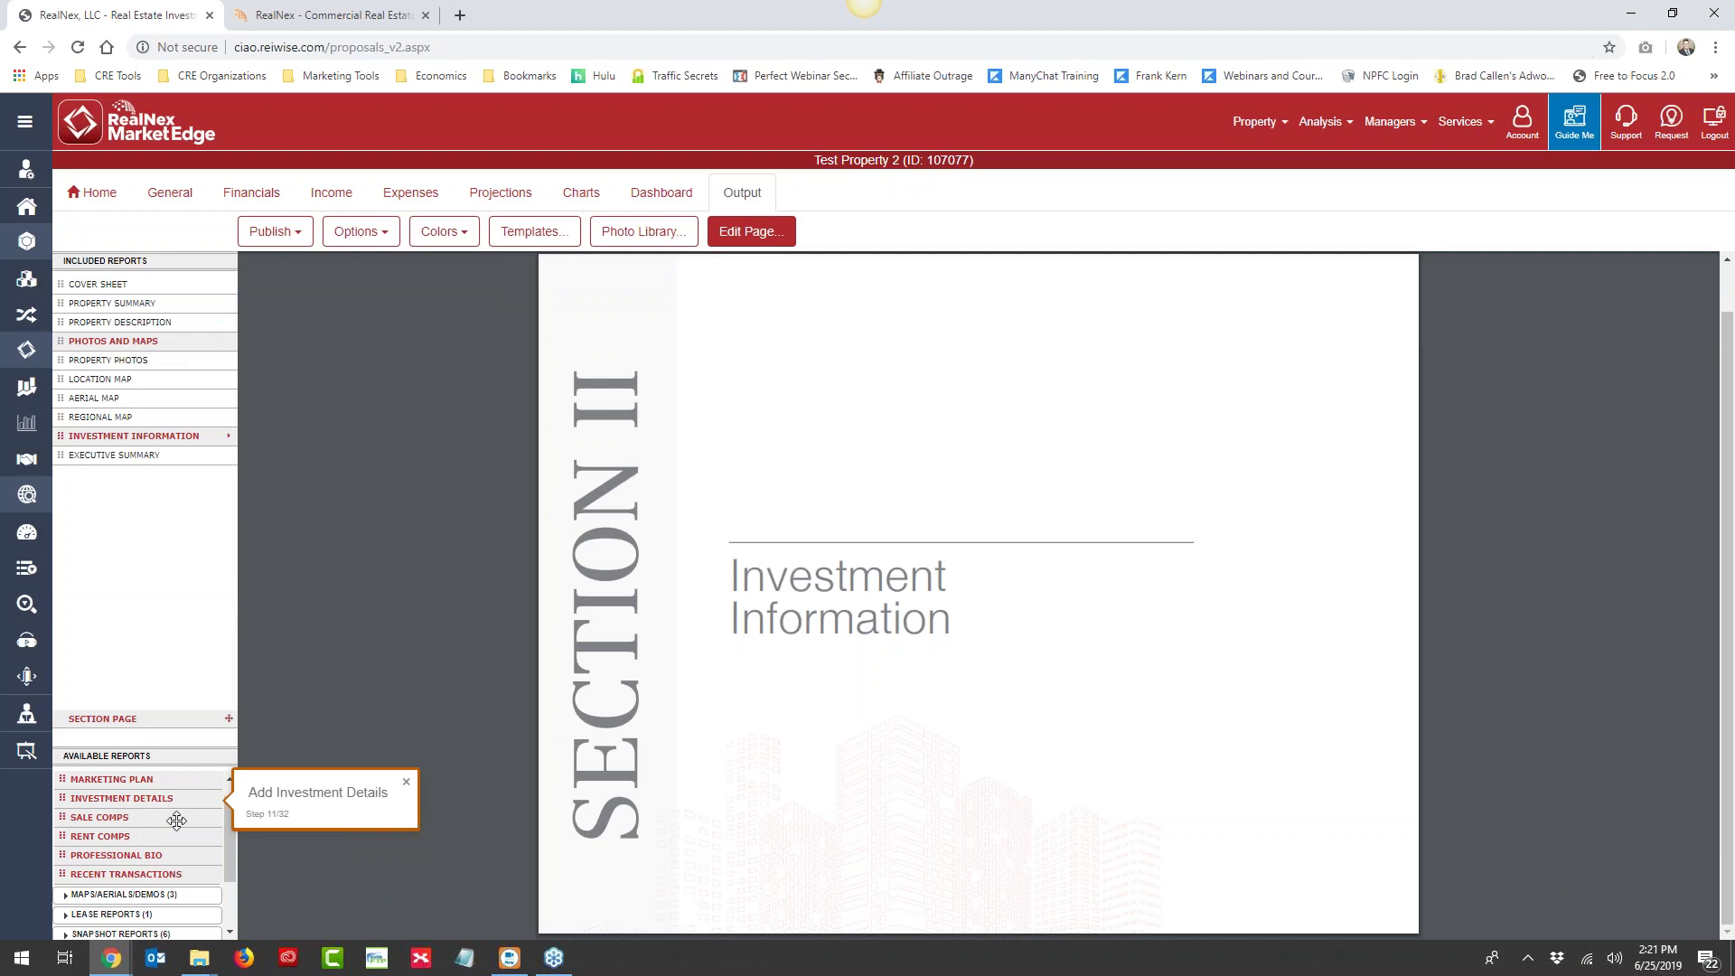
drag(142, 801, 147, 562)
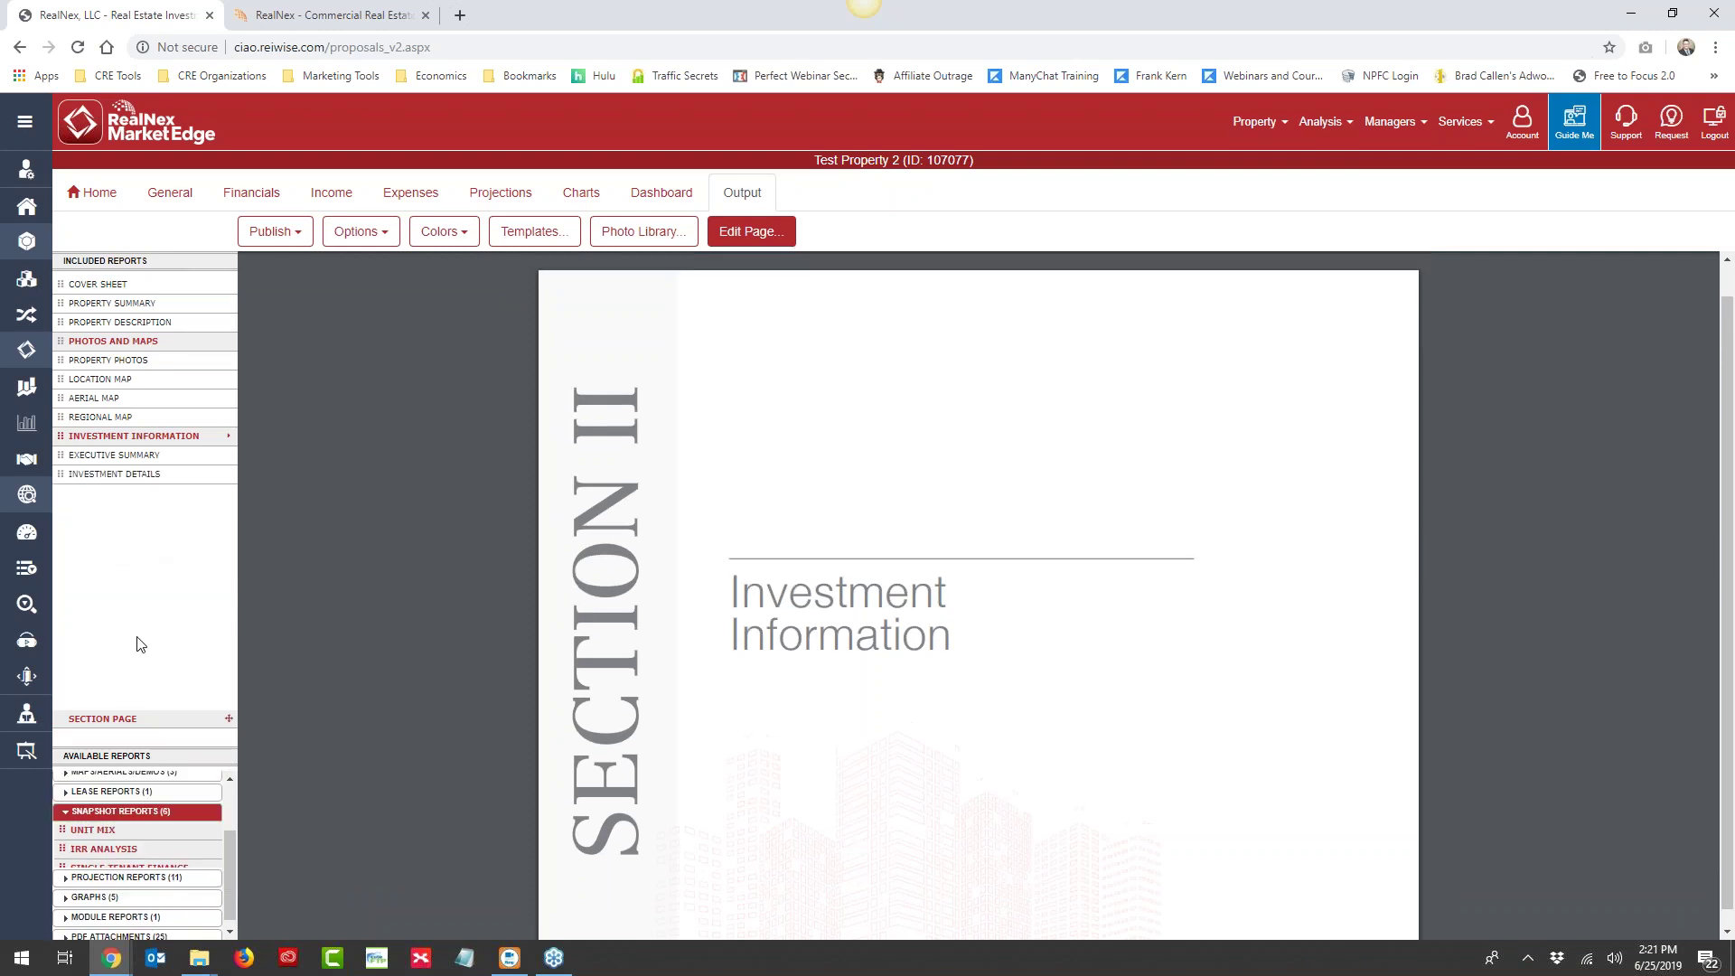
Append Unit Mix, Pro Forma Summary, Annual Operating Data, Cash Flow Analysis and Investment Return Analysis to the Investment Information section
drag(119, 793, 125, 601)
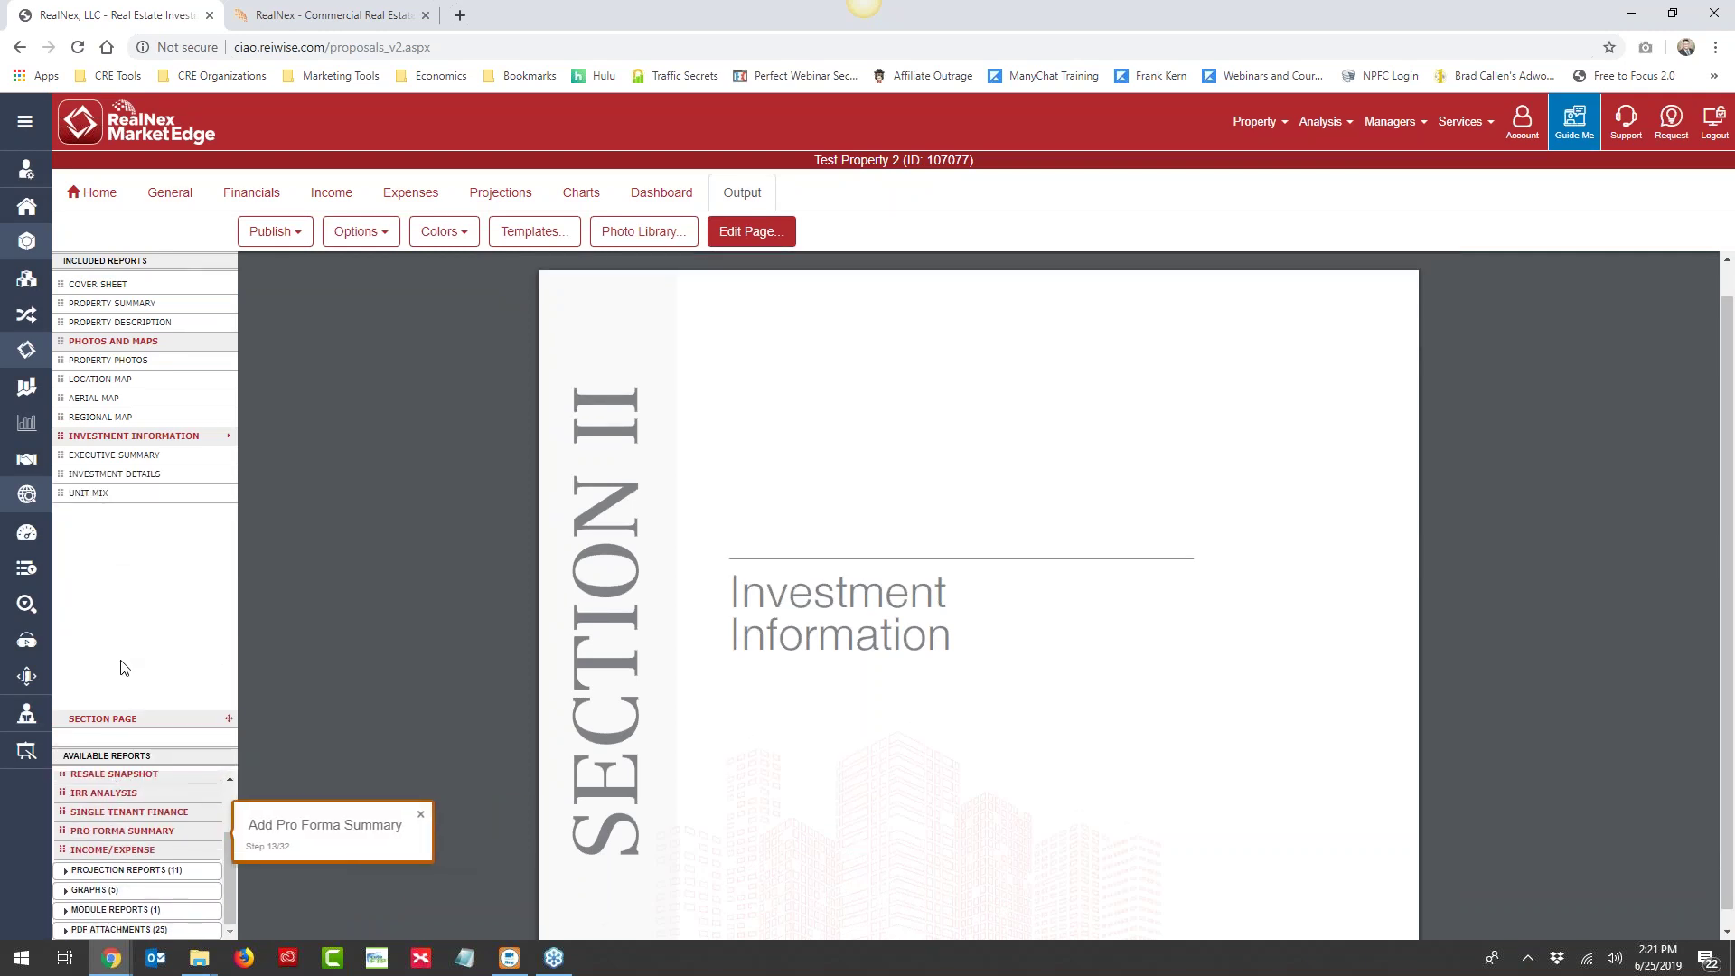
drag(124, 830, 127, 542)
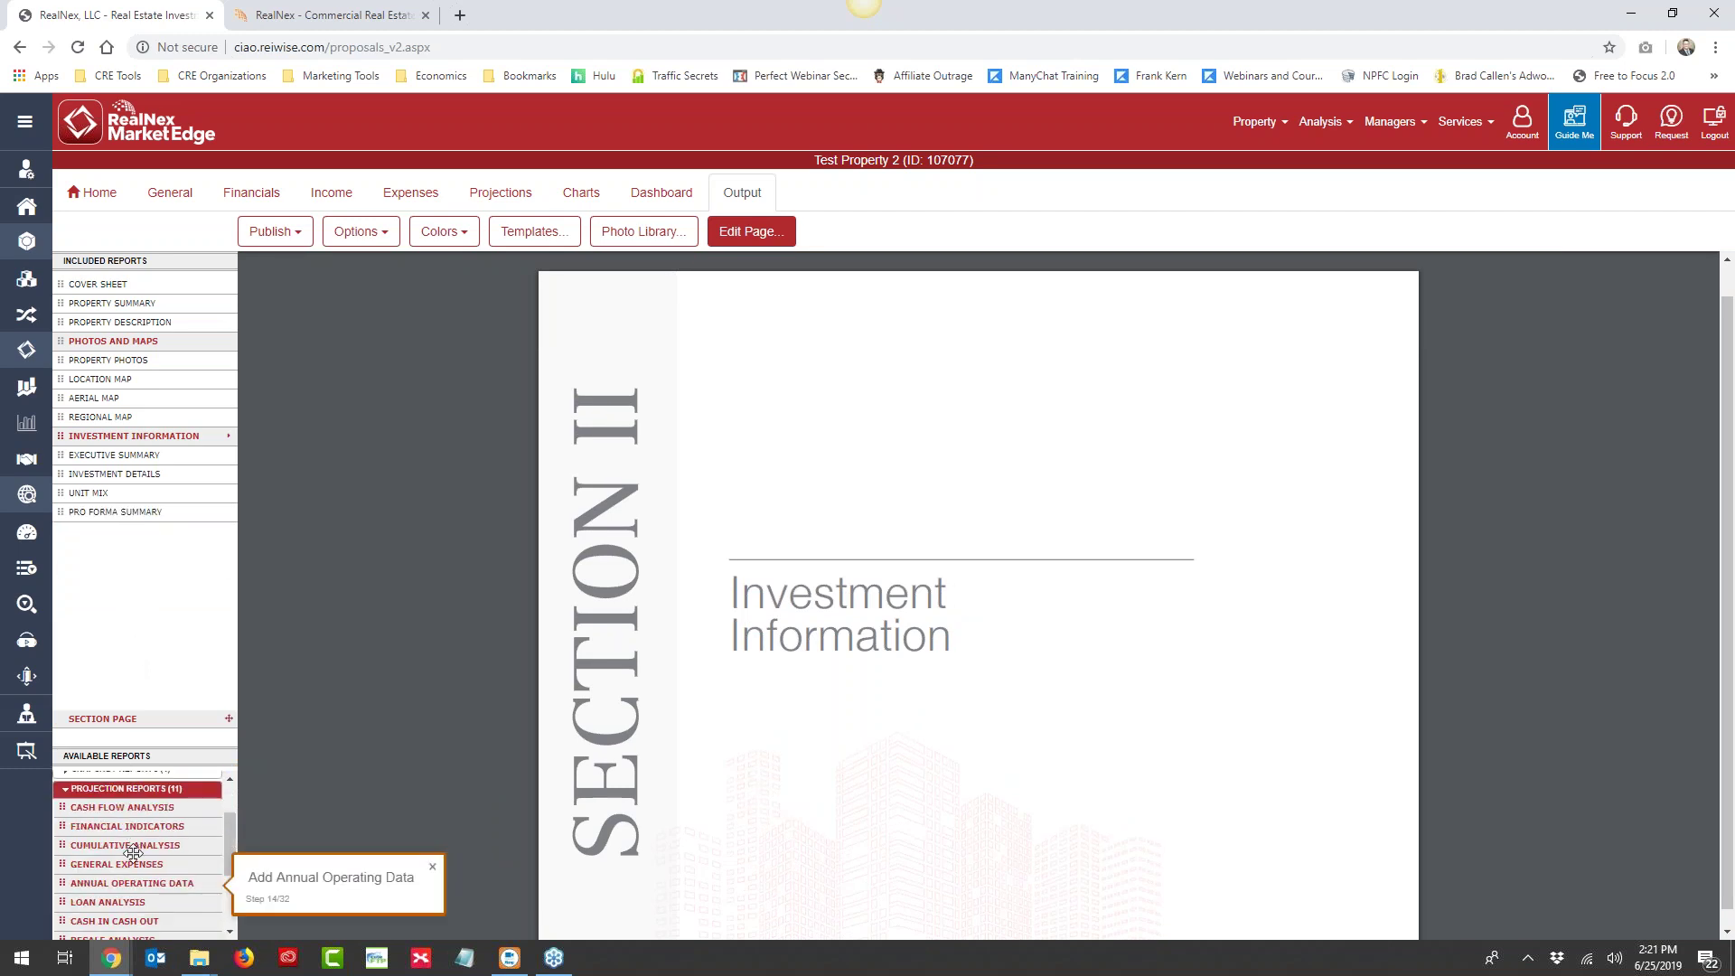
drag(129, 883, 136, 658)
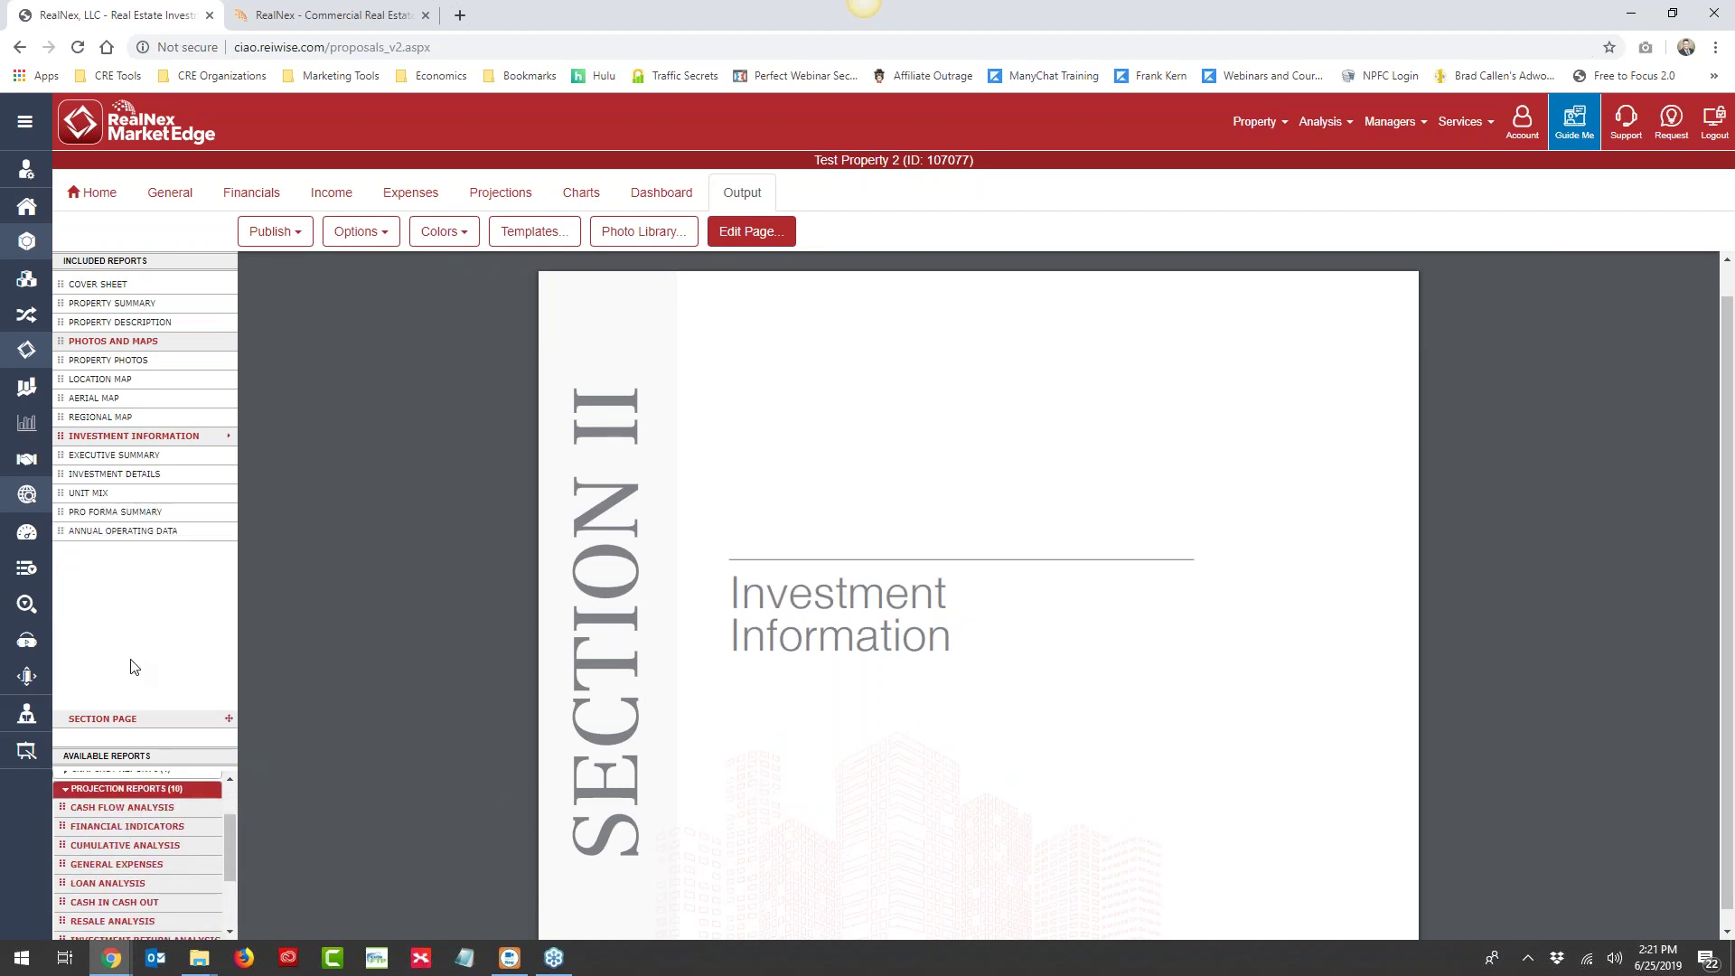
drag(136, 816, 131, 653)
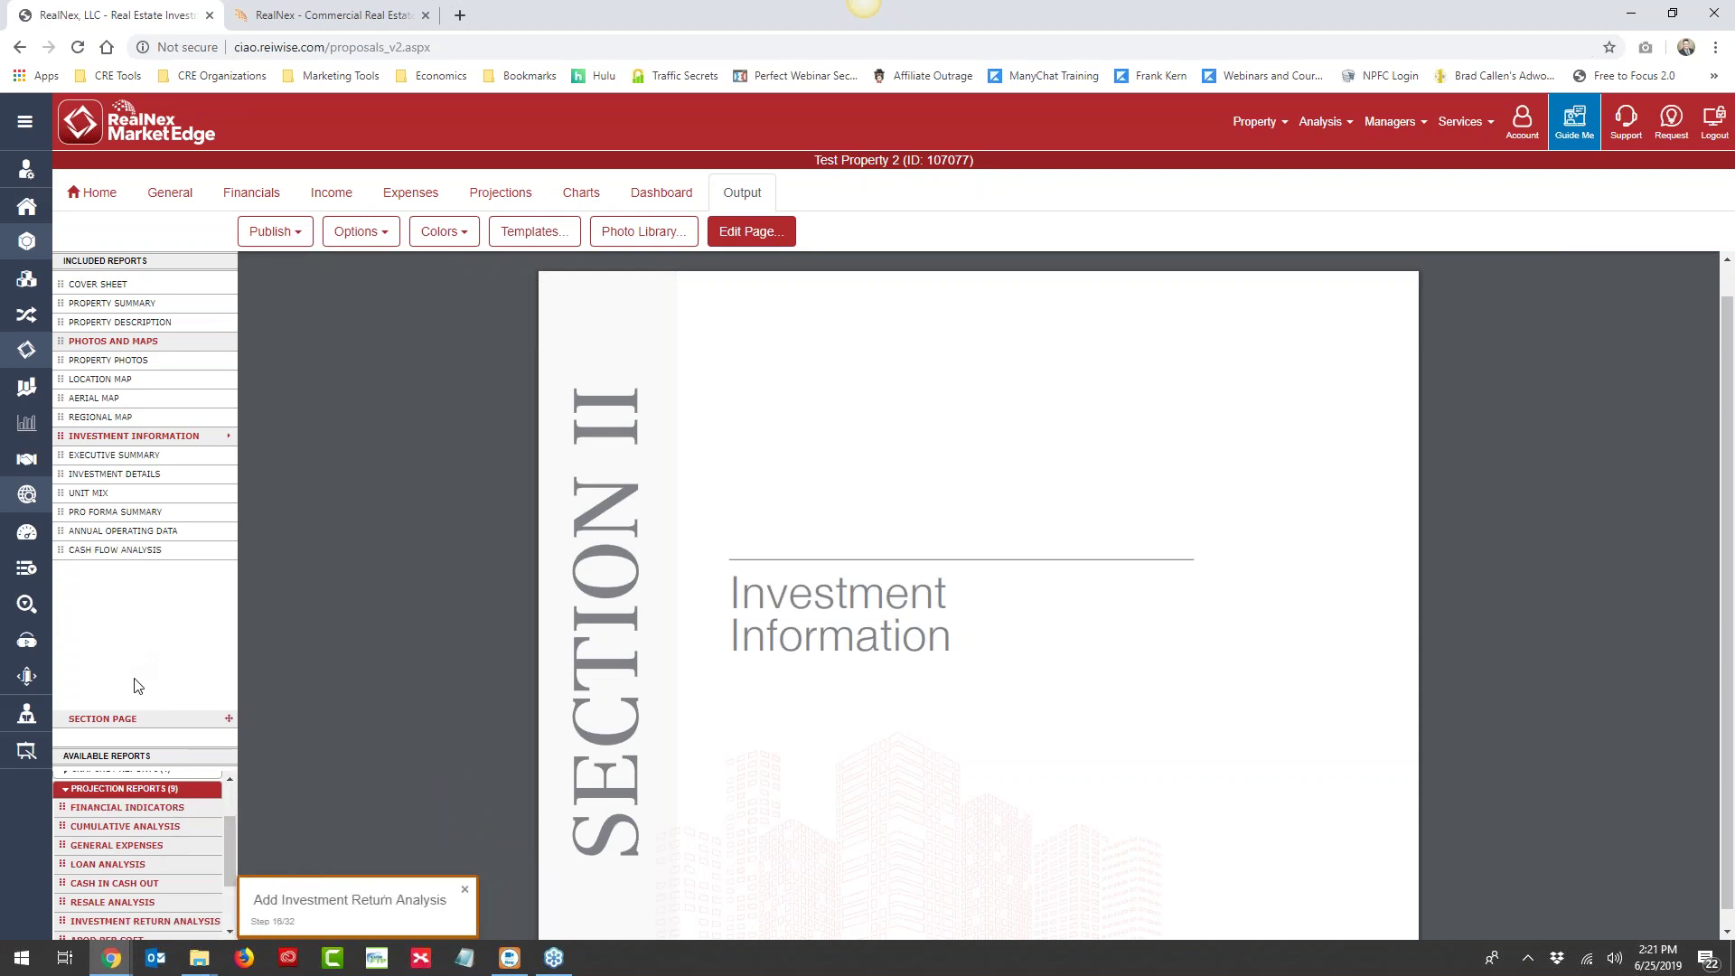
drag(139, 920, 136, 626)
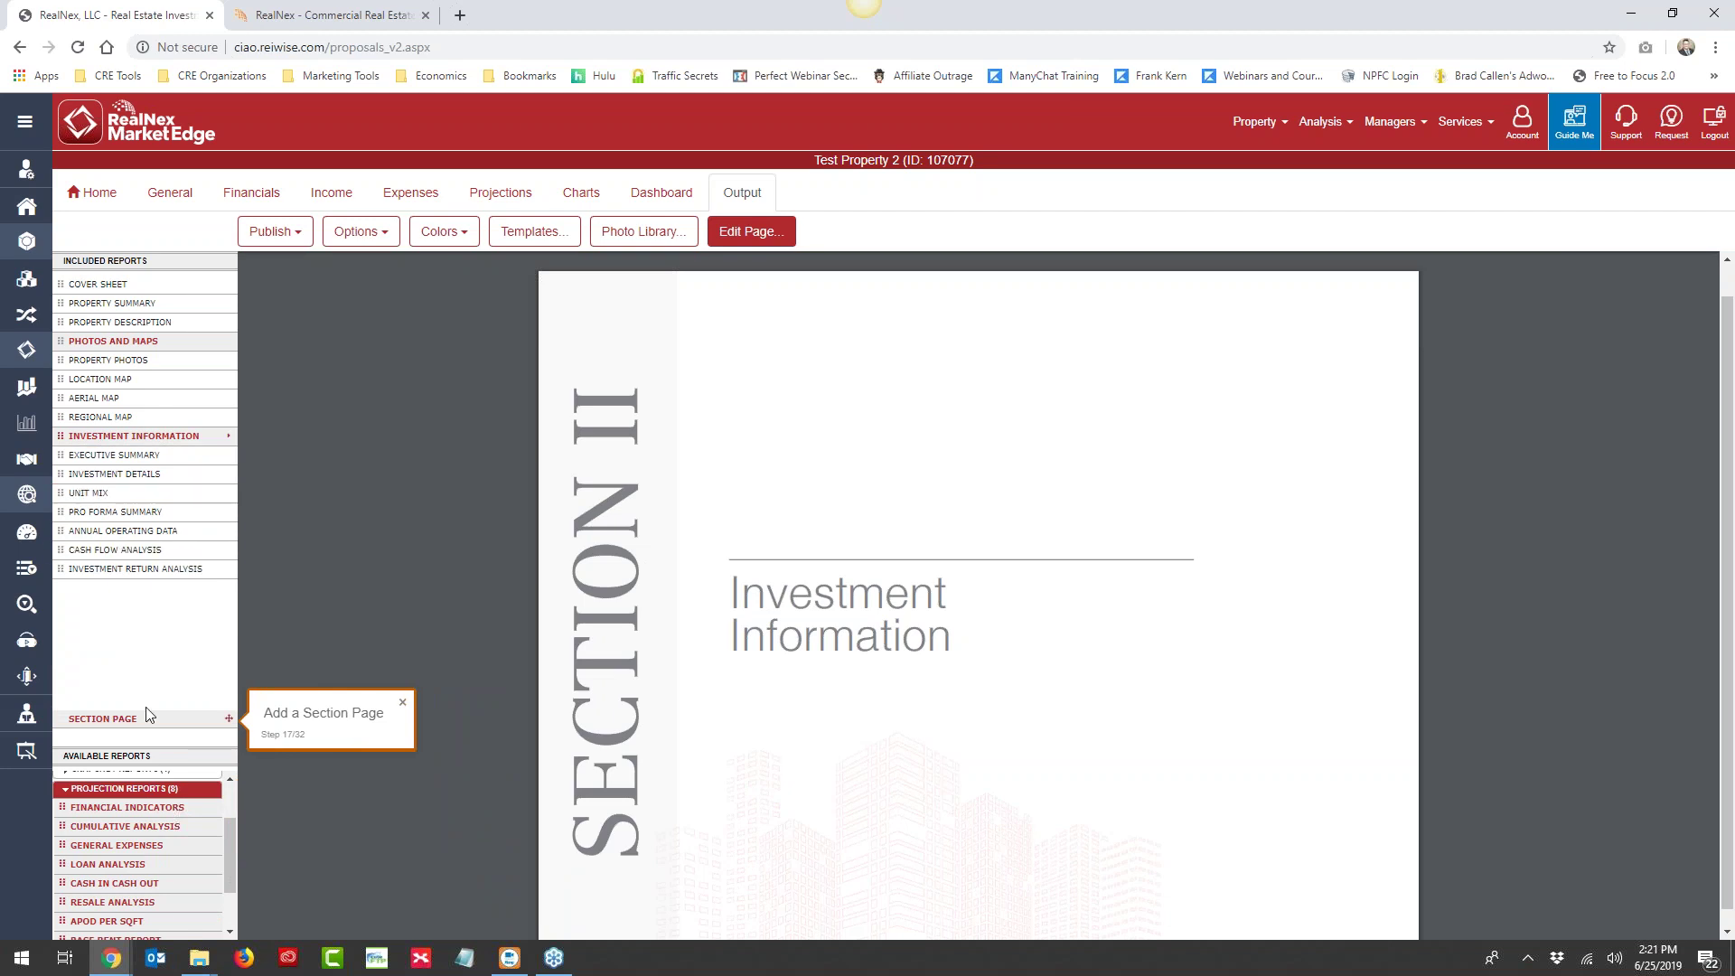
Add a section page titled Property Value, followed by the BOV/BPO, Rent Comps and Sale Comps reports
drag(144, 721, 148, 654)
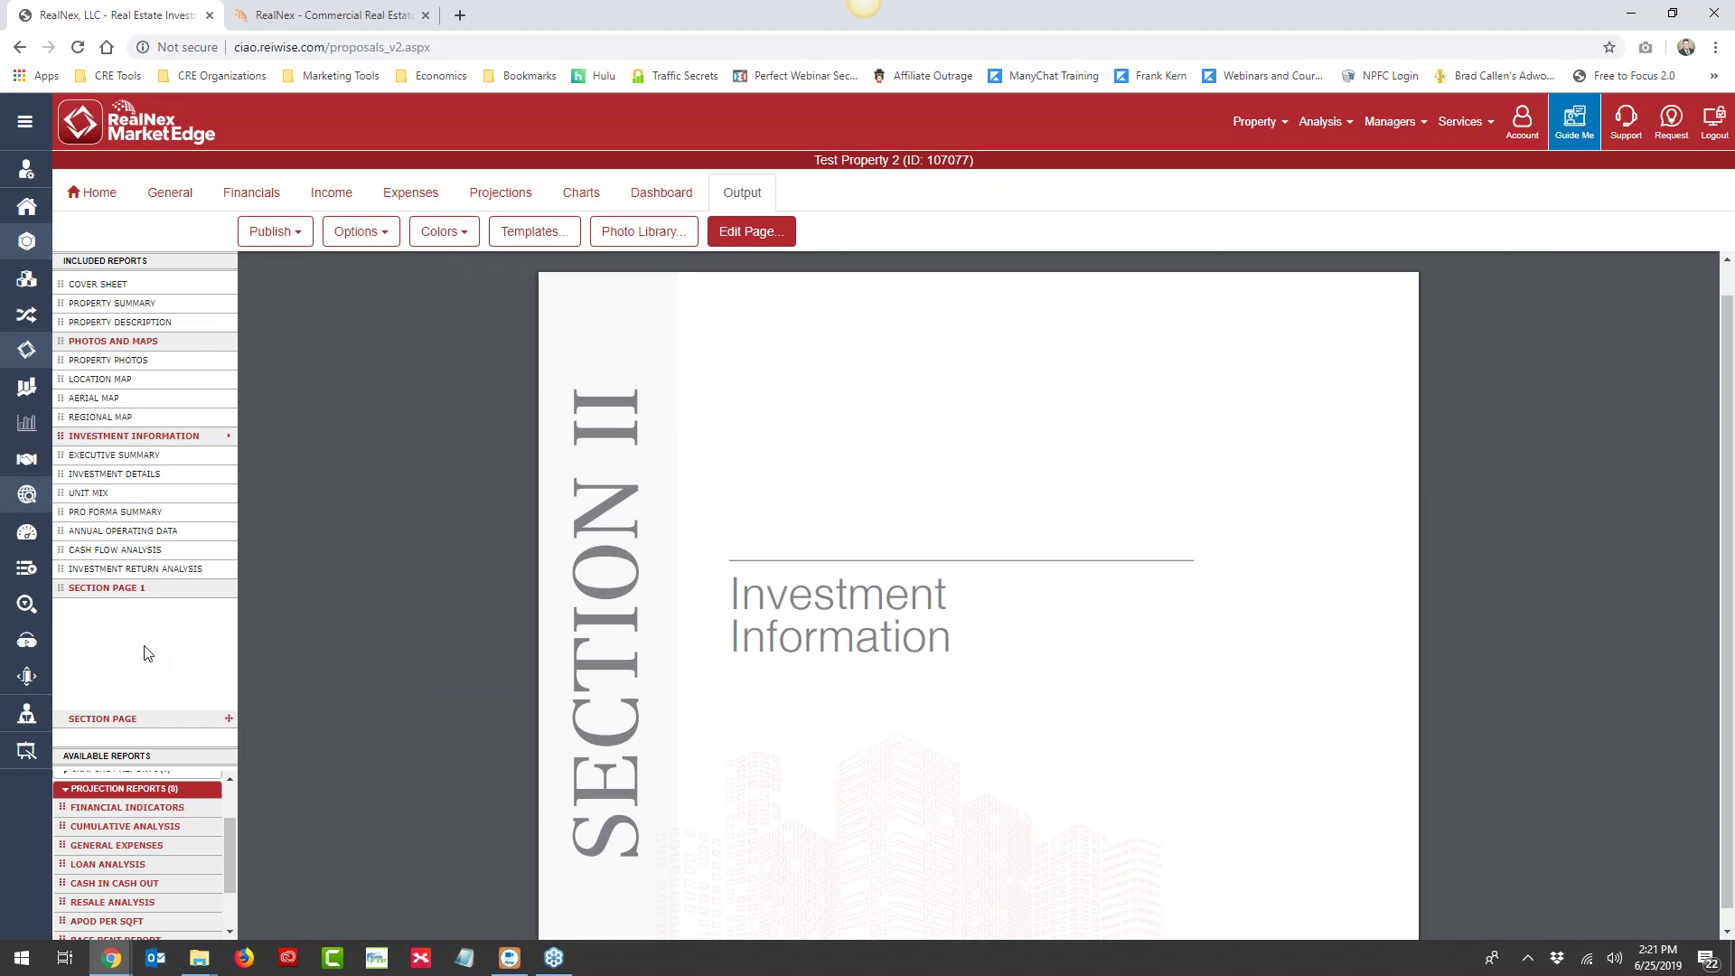
text(Property Value)
key(Return)
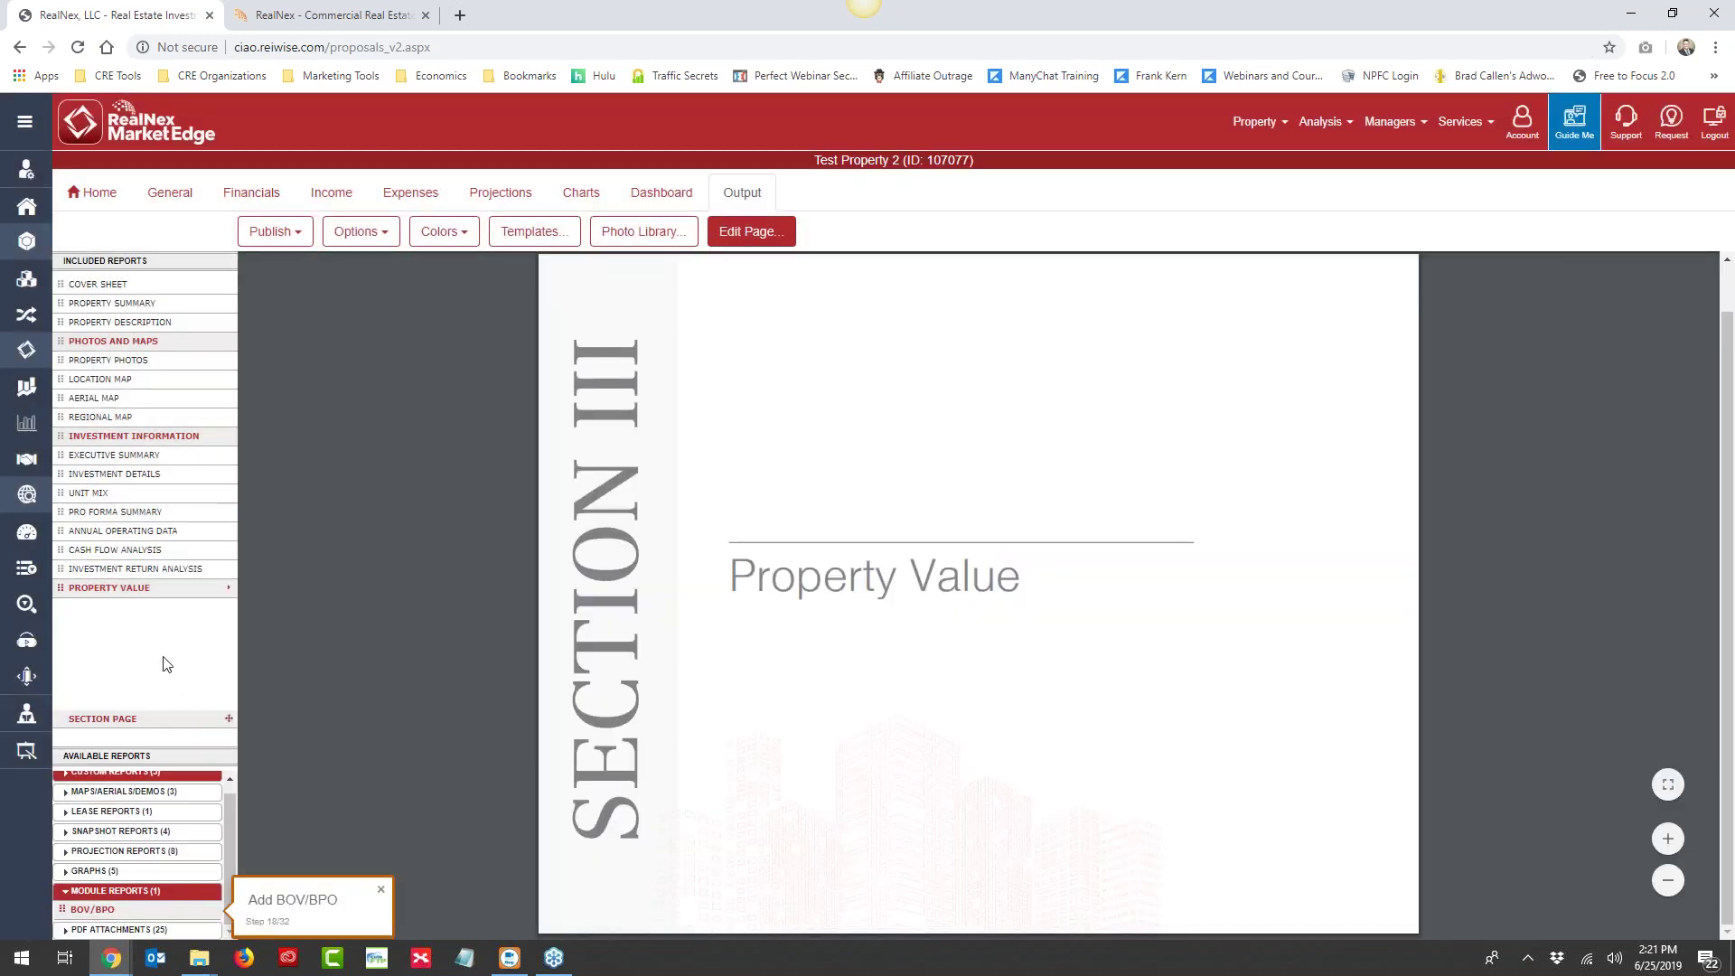
drag(127, 910, 117, 608)
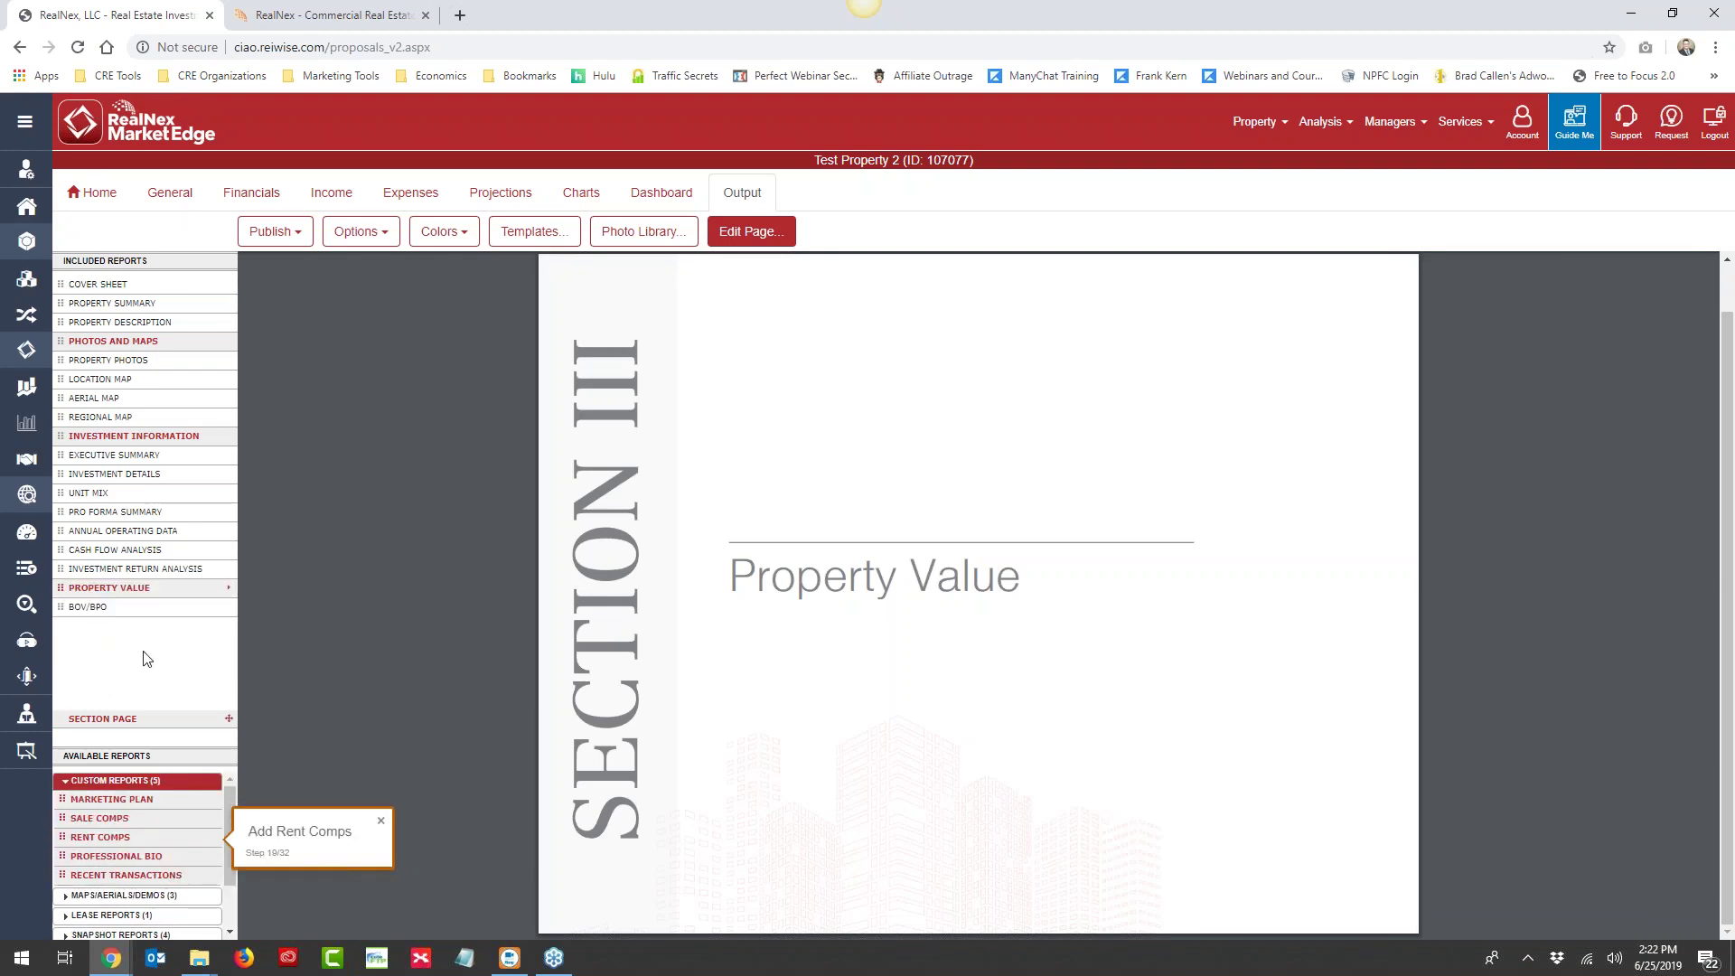
drag(120, 837, 122, 637)
drag(120, 819, 122, 665)
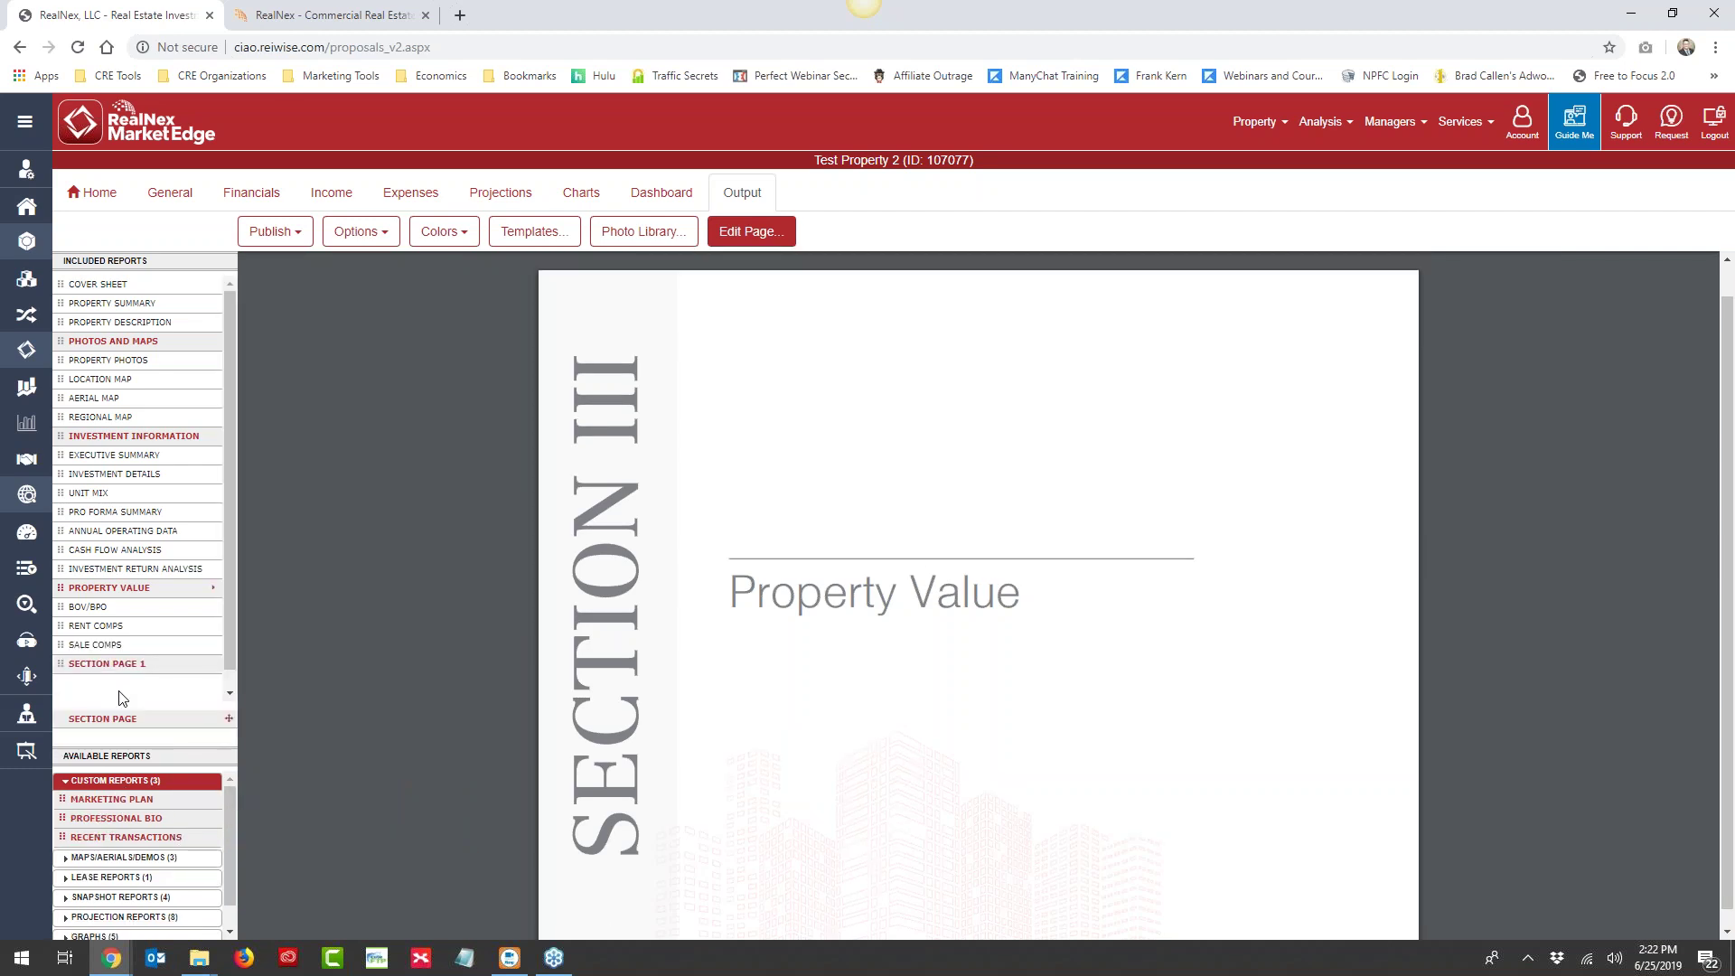
Add a Marketing Plan section page with the Marketing Plan report, and a Market Data section page with Attachments 1, 2 and 3
scroll(143, 624, down, 1)
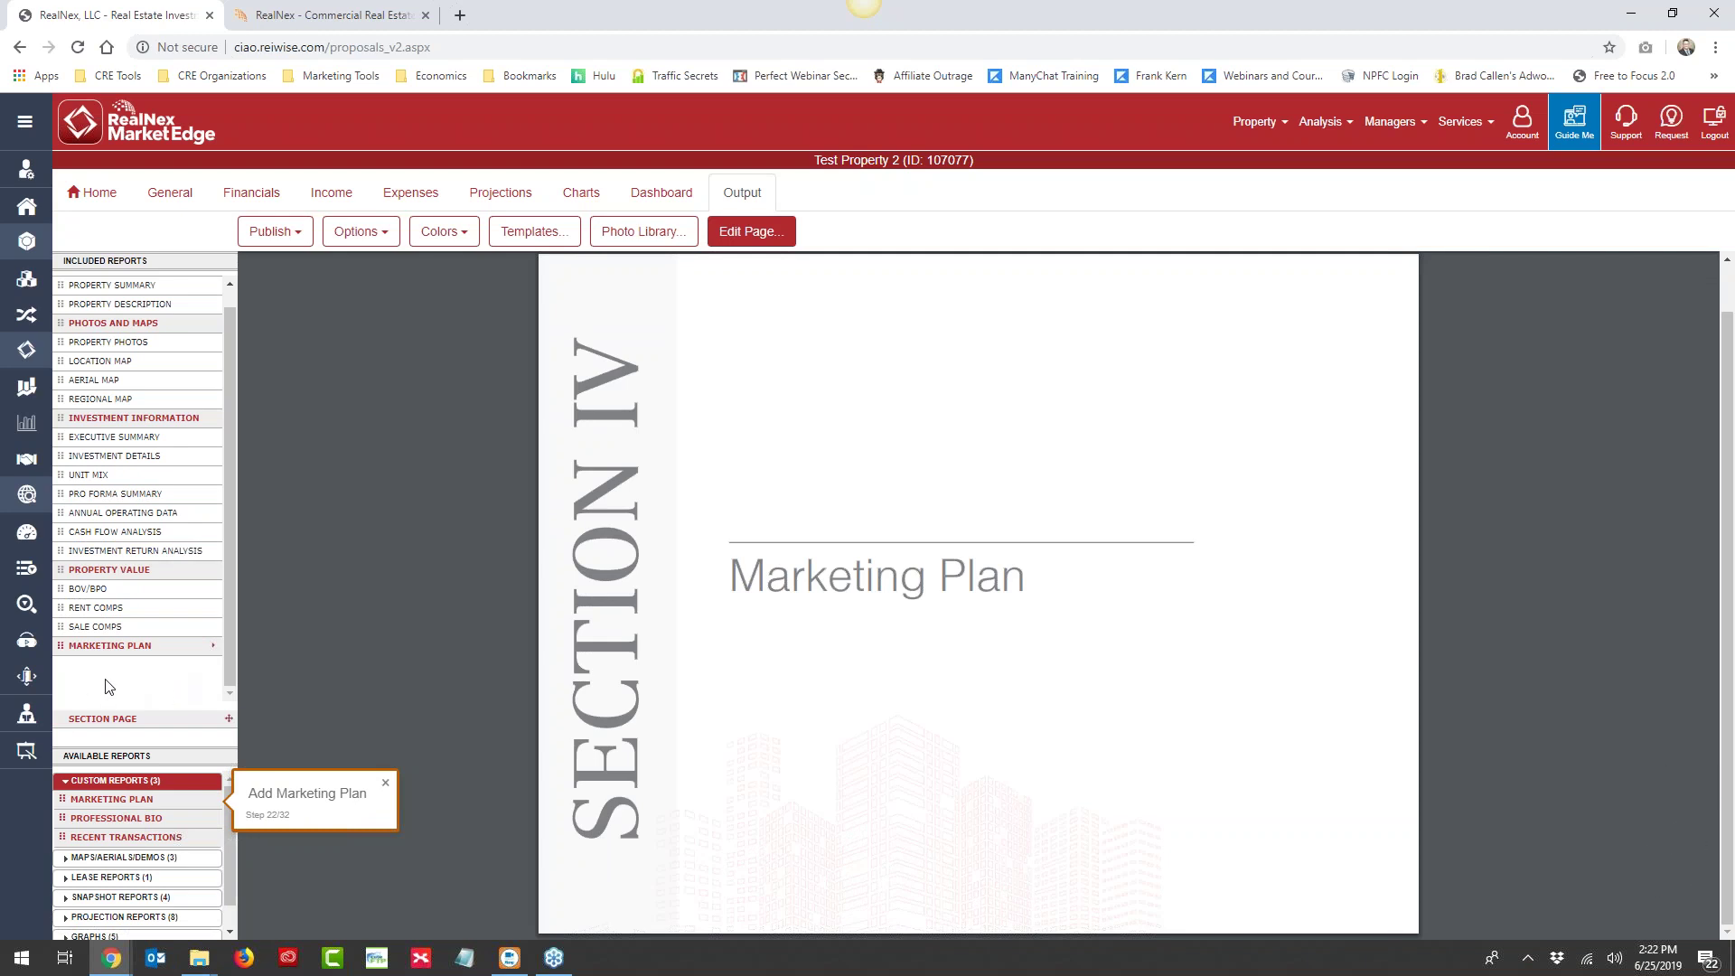
drag(115, 799, 118, 687)
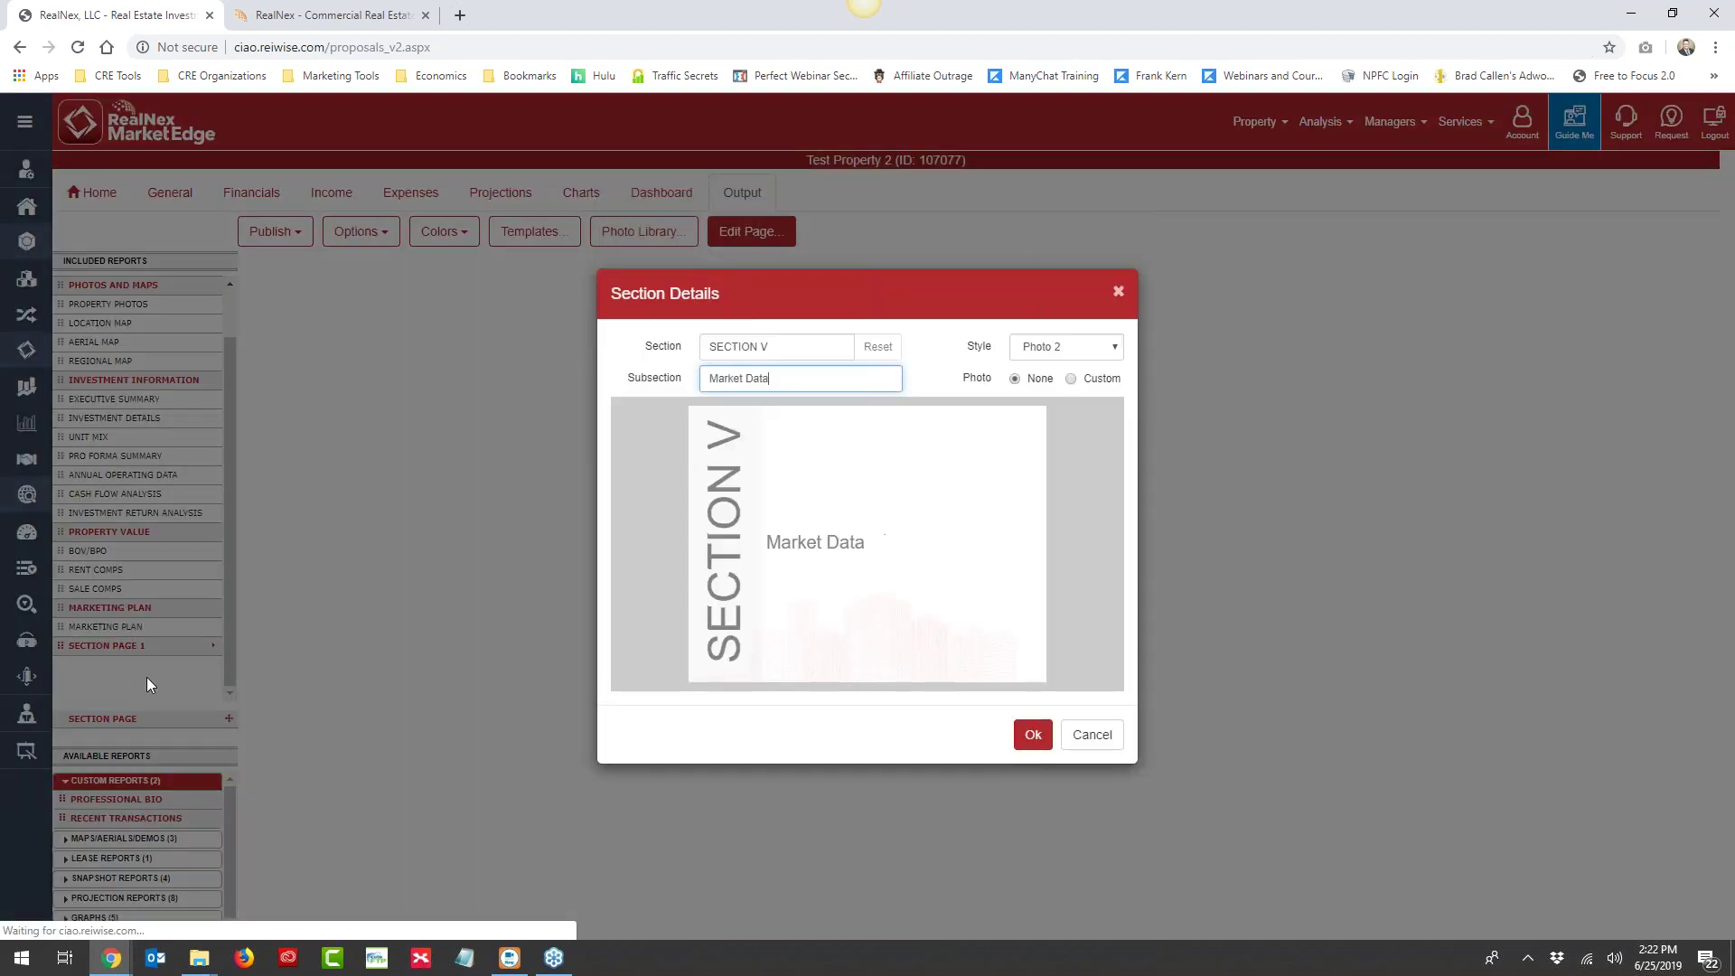
key(Return)
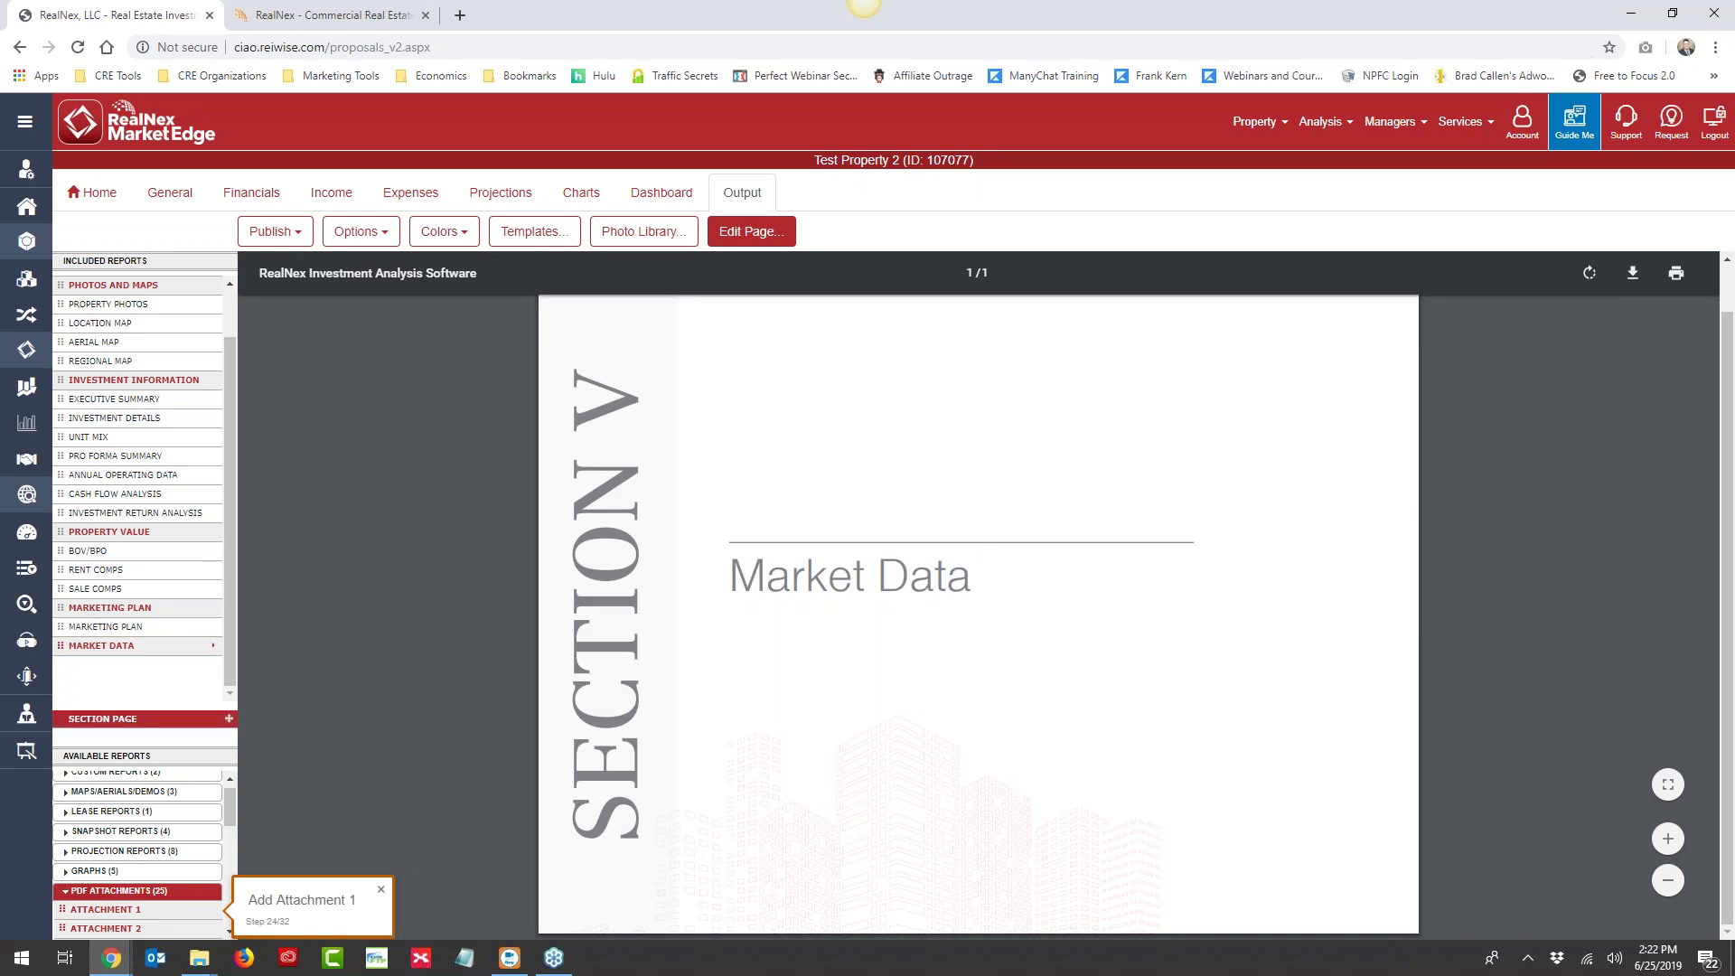
drag(120, 908, 100, 664)
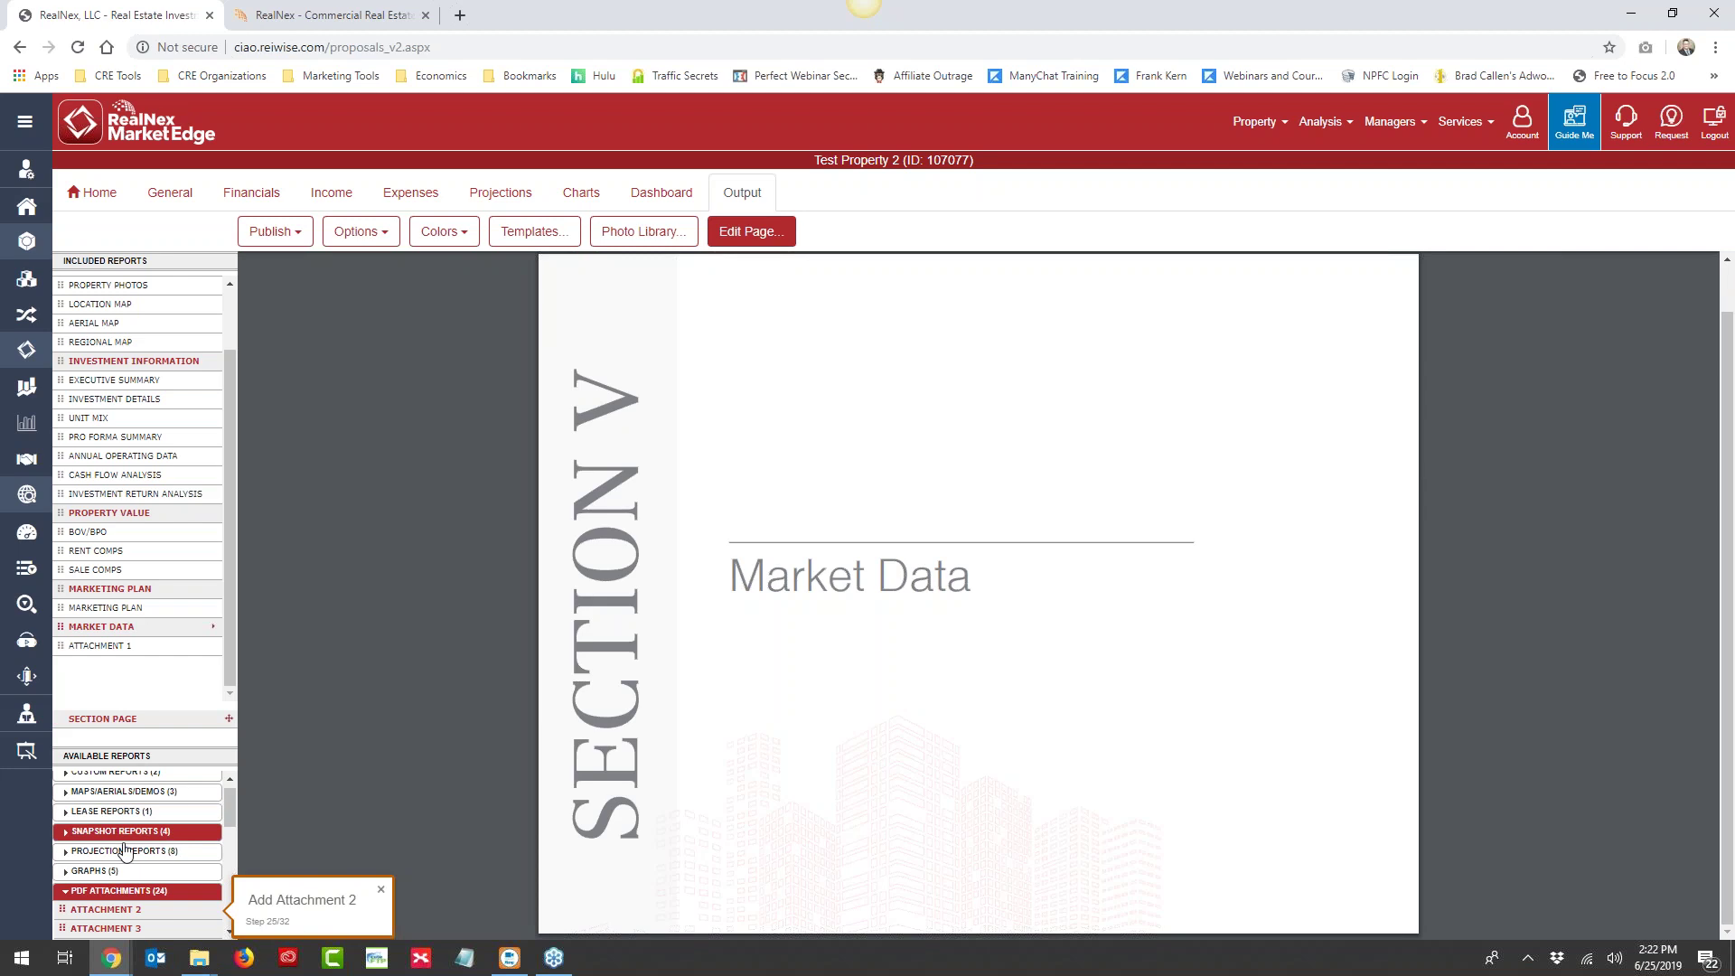
drag(119, 909, 127, 691)
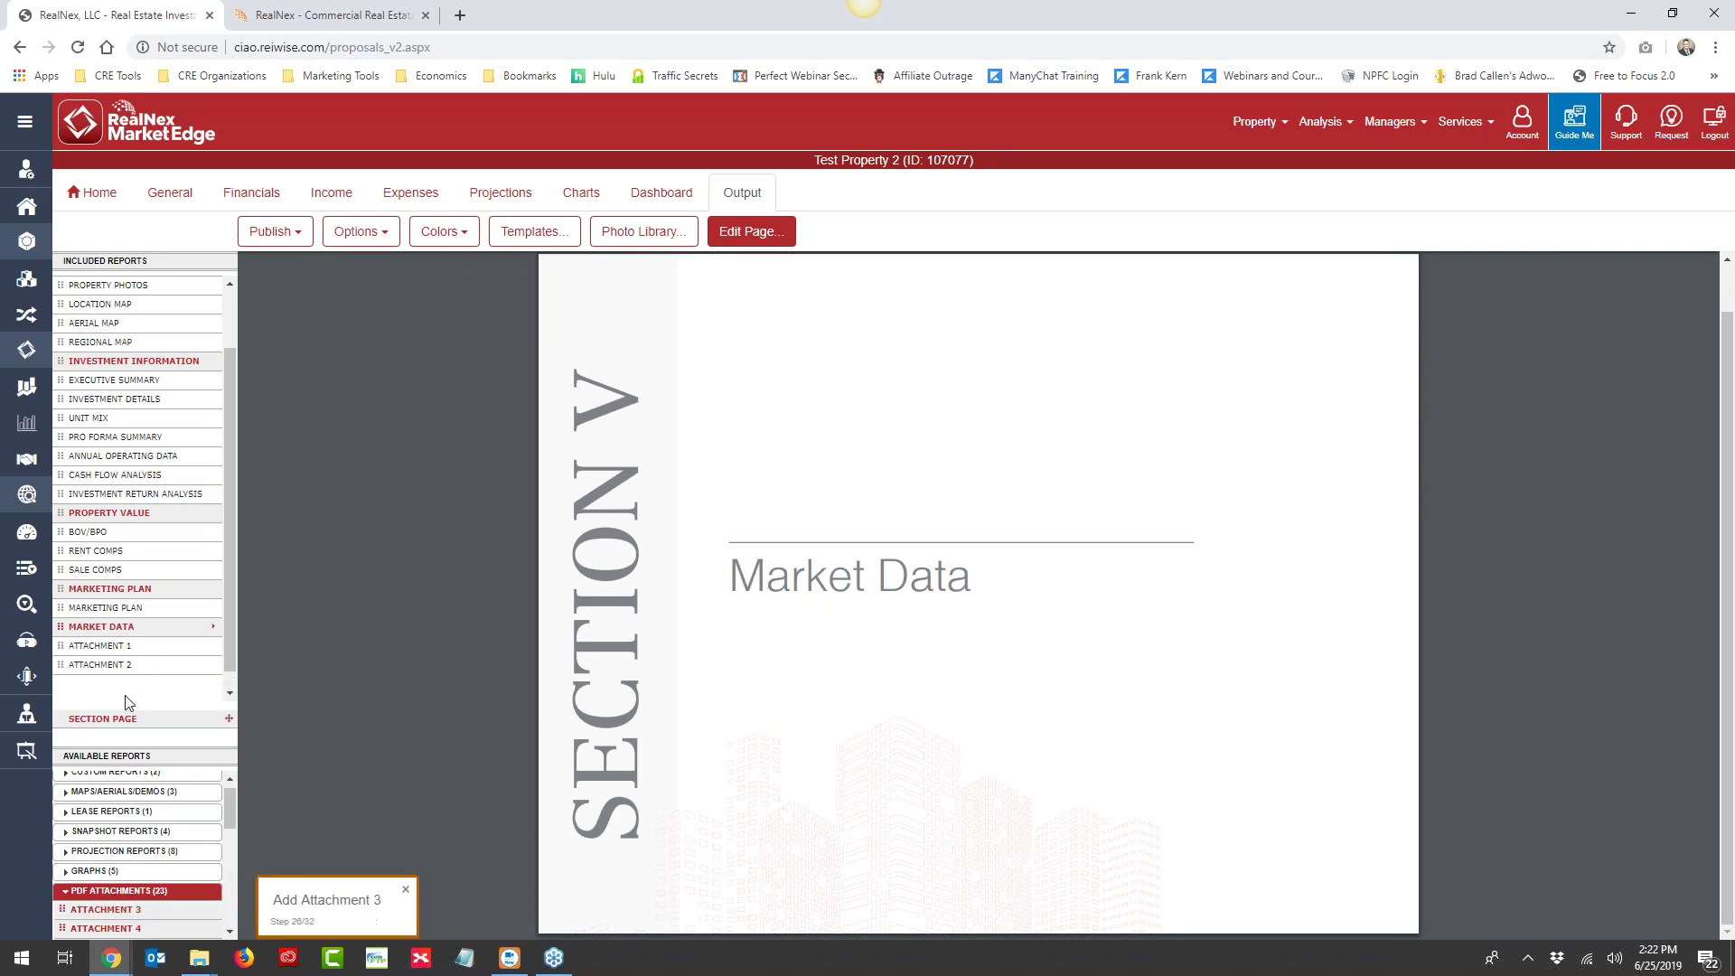
scroll(152, 863, down, 4)
scroll(141, 820, up, 3)
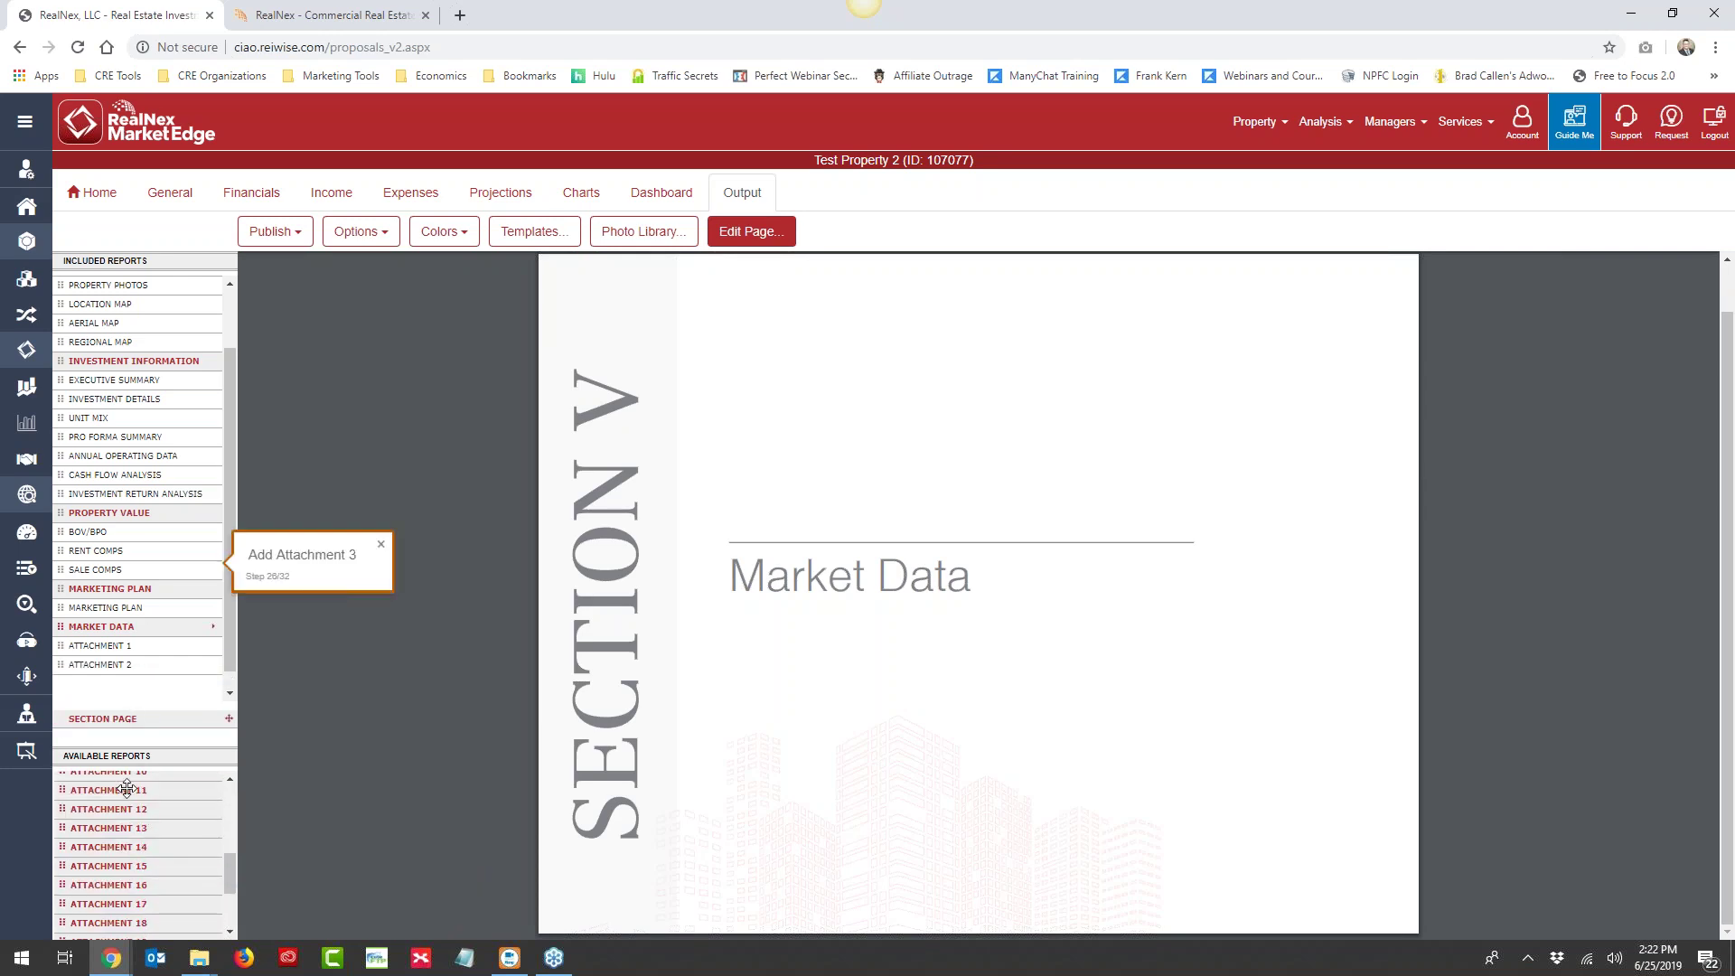
drag(129, 823, 128, 687)
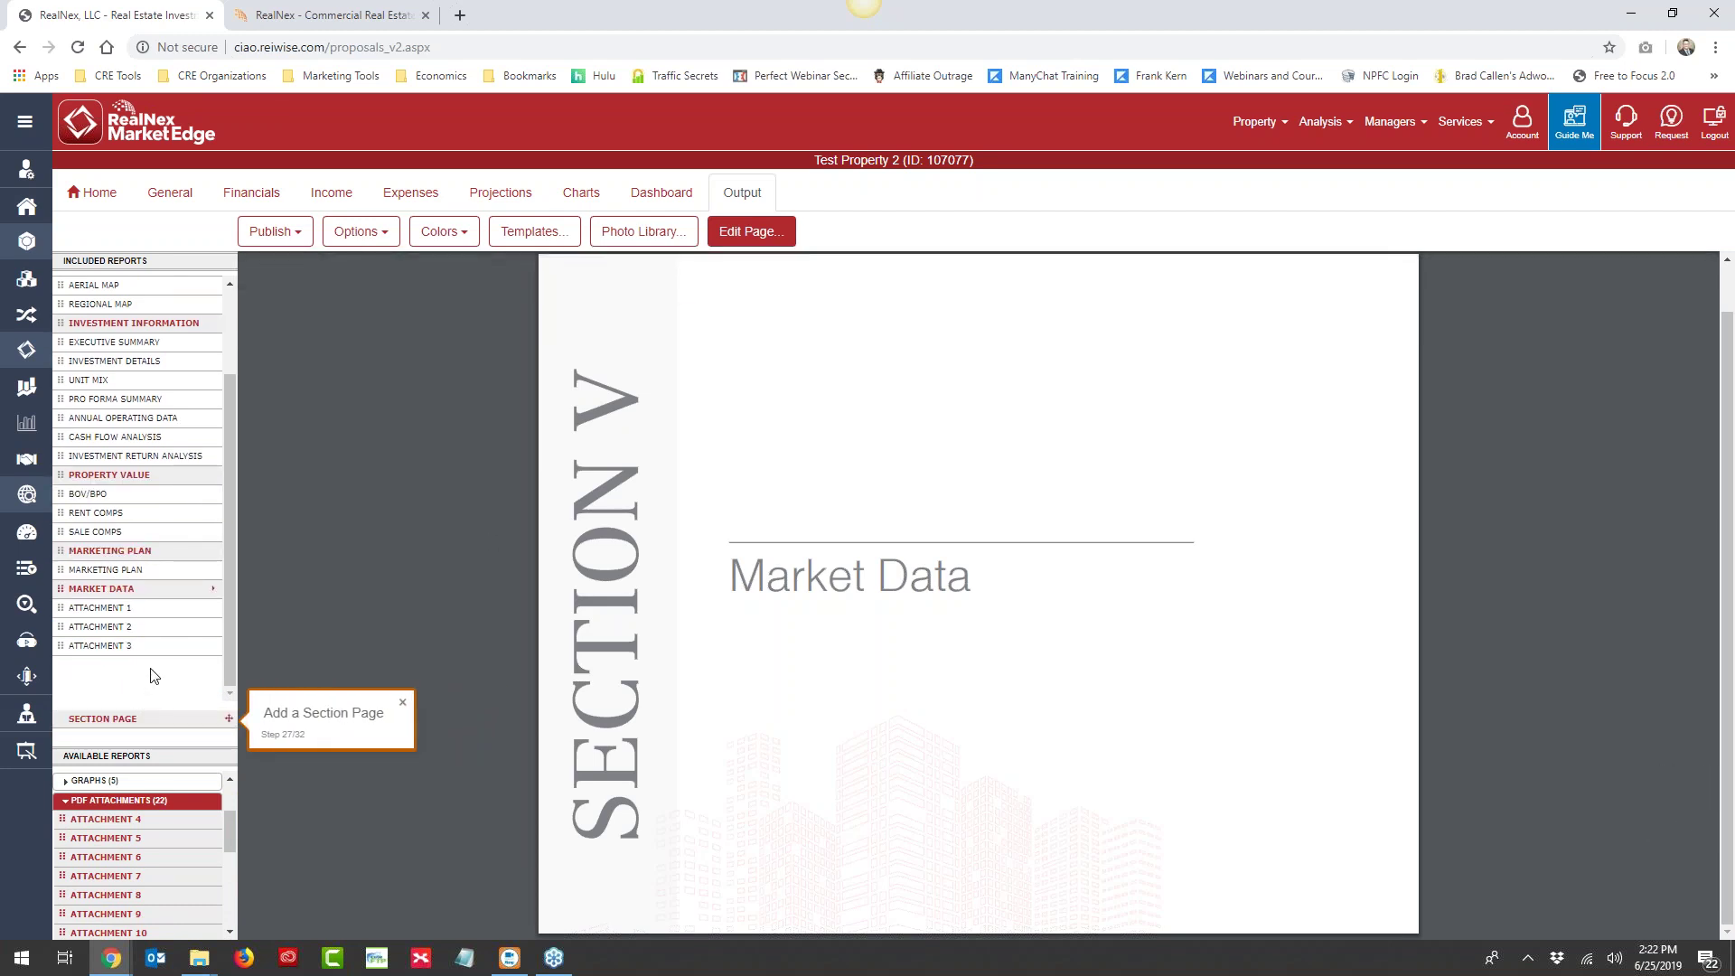
Add a Demographics section page with Extended Demos, and an Agent Information section page with Professional Bio
drag(117, 719, 137, 635)
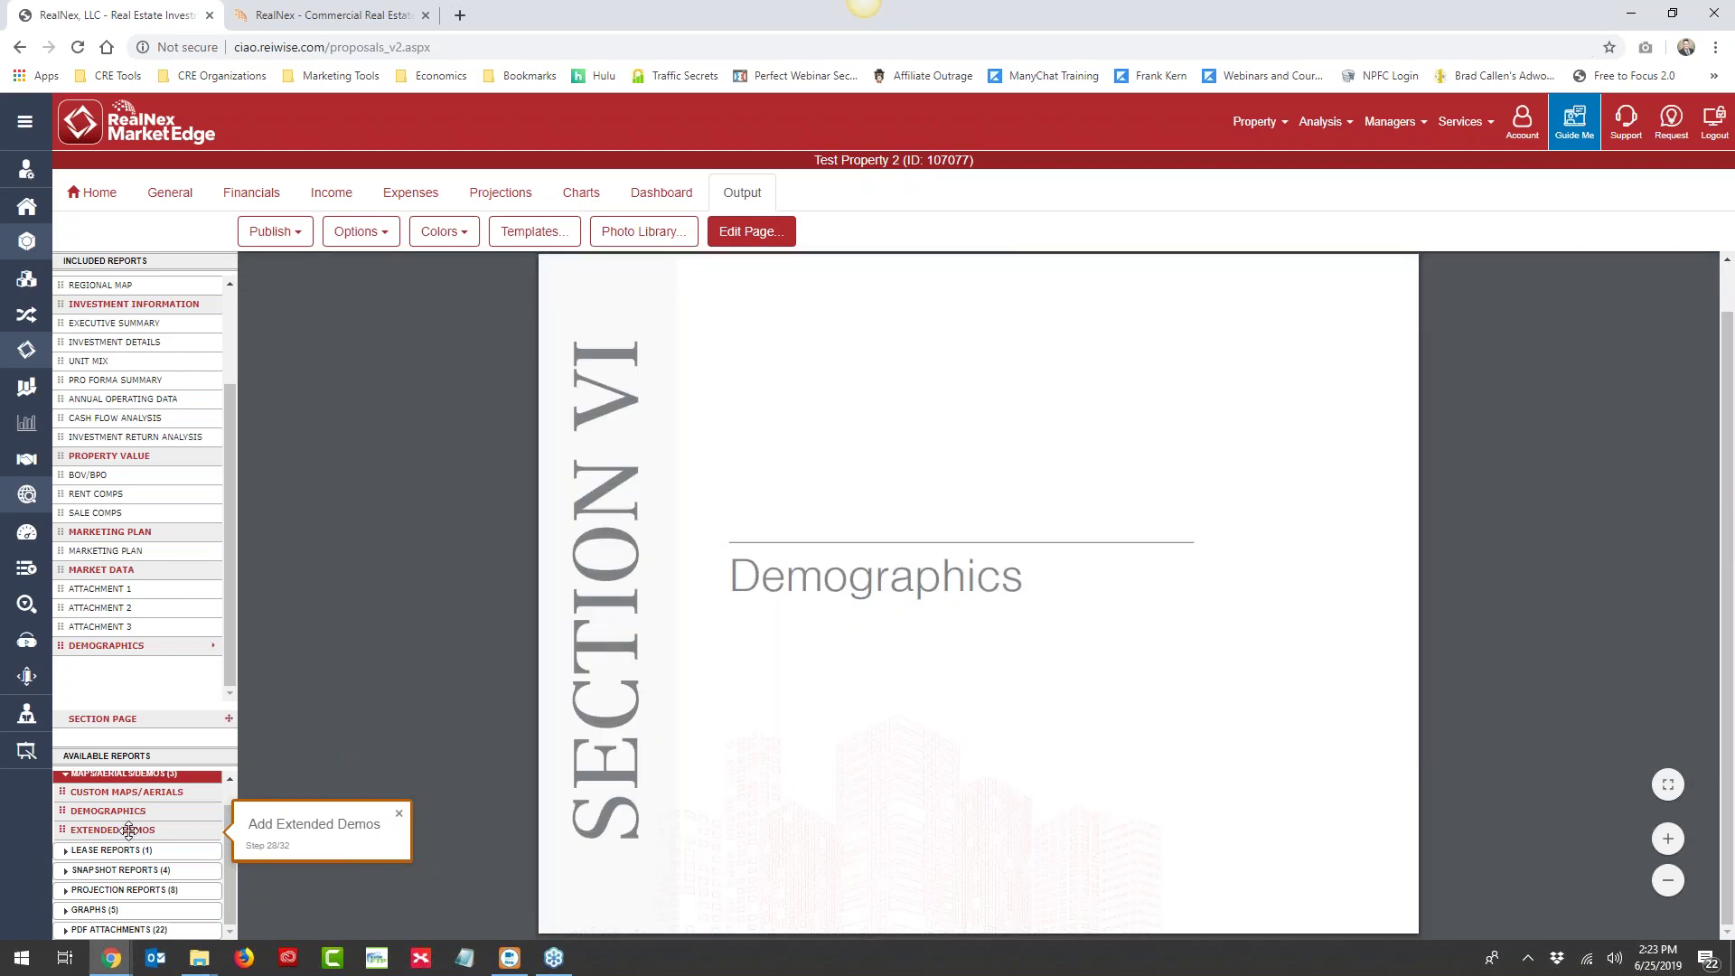
drag(128, 830, 127, 688)
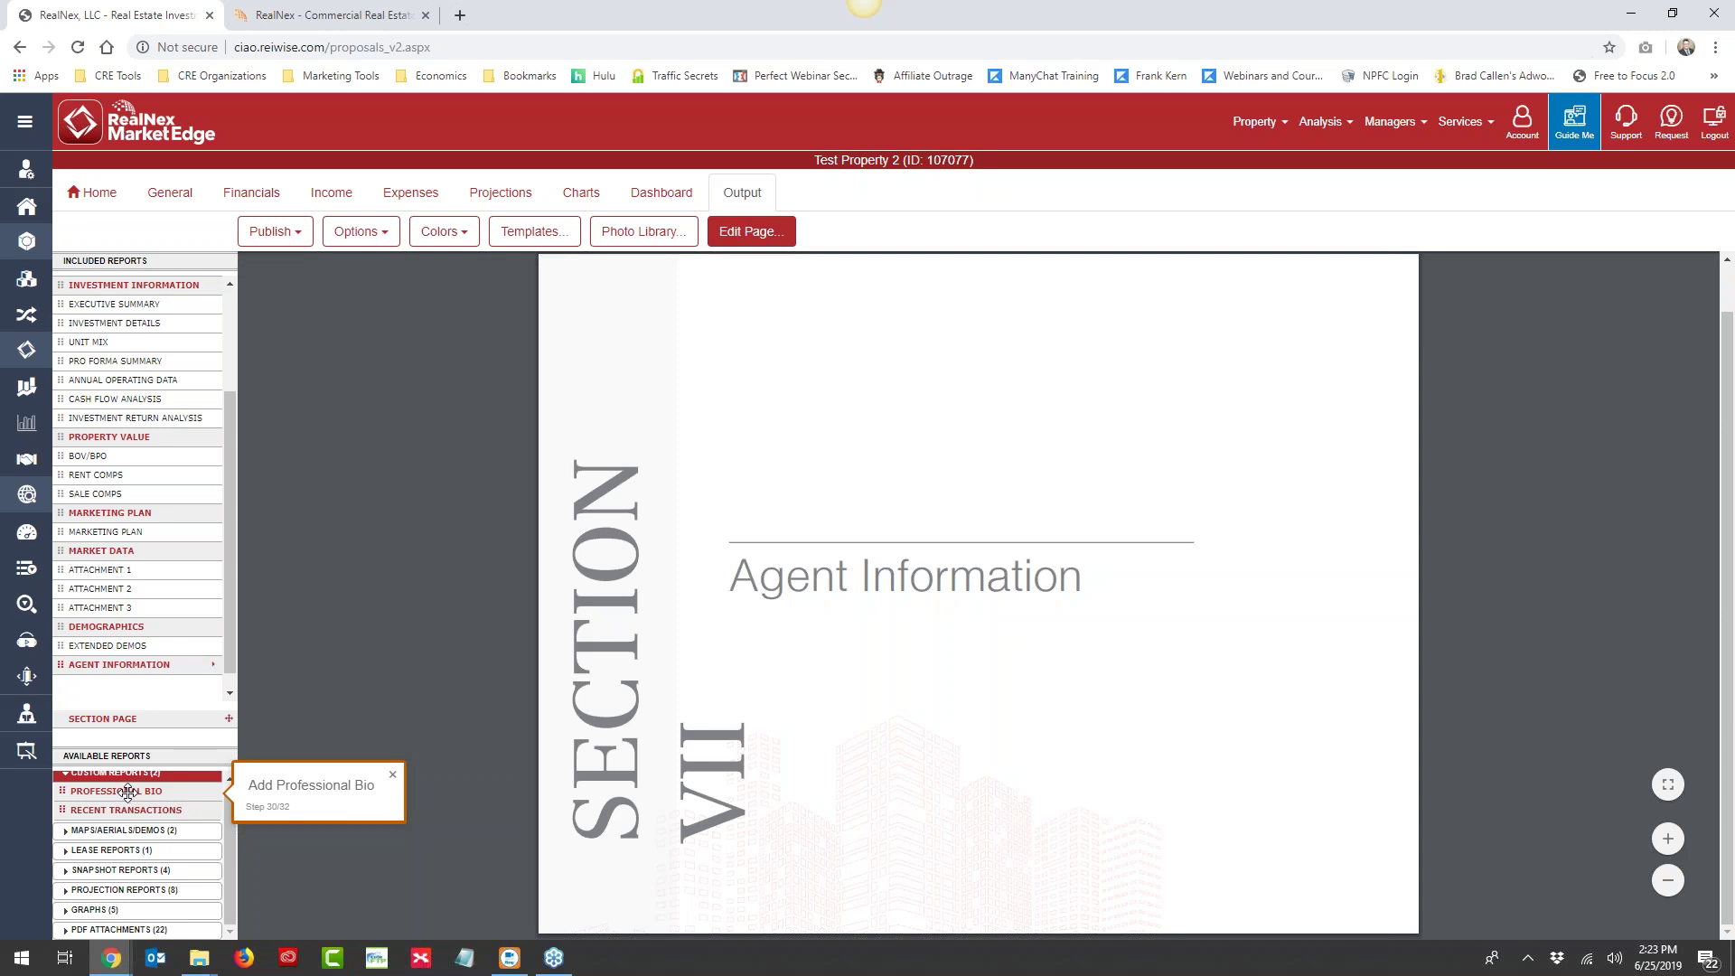
drag(127, 792, 121, 646)
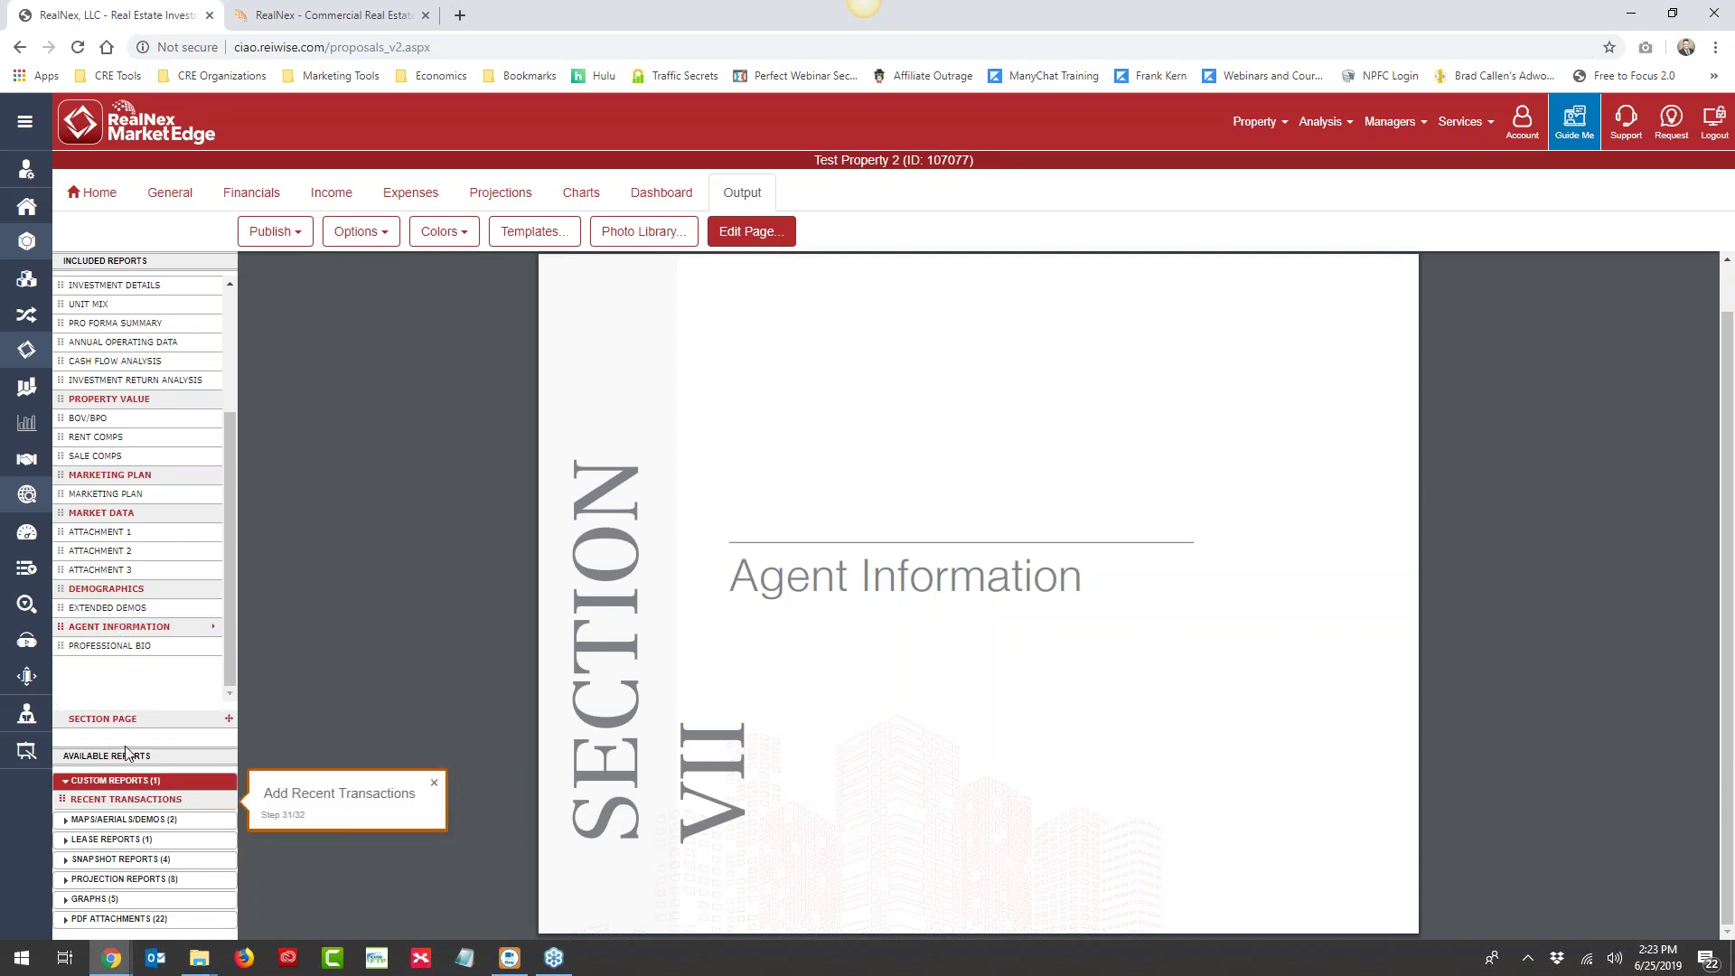
Add Recent Transactions as the last report, save the template as Multi-Family Proposal and close the finished guide
drag(114, 806, 109, 673)
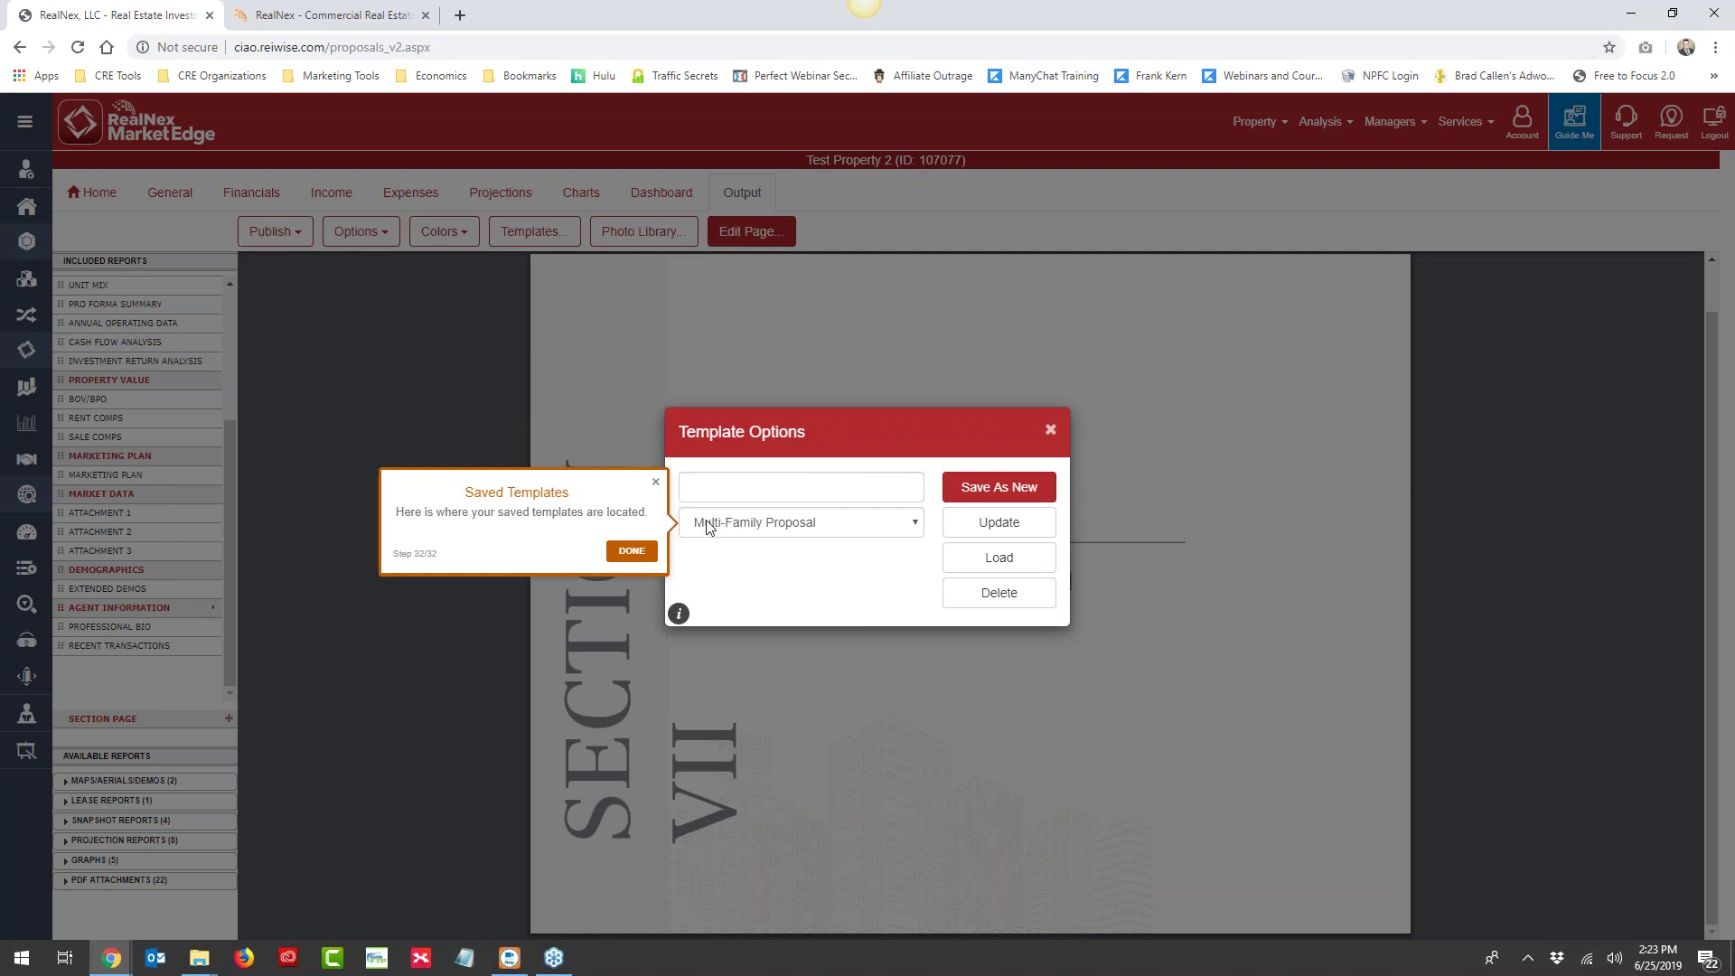
click(632, 552)
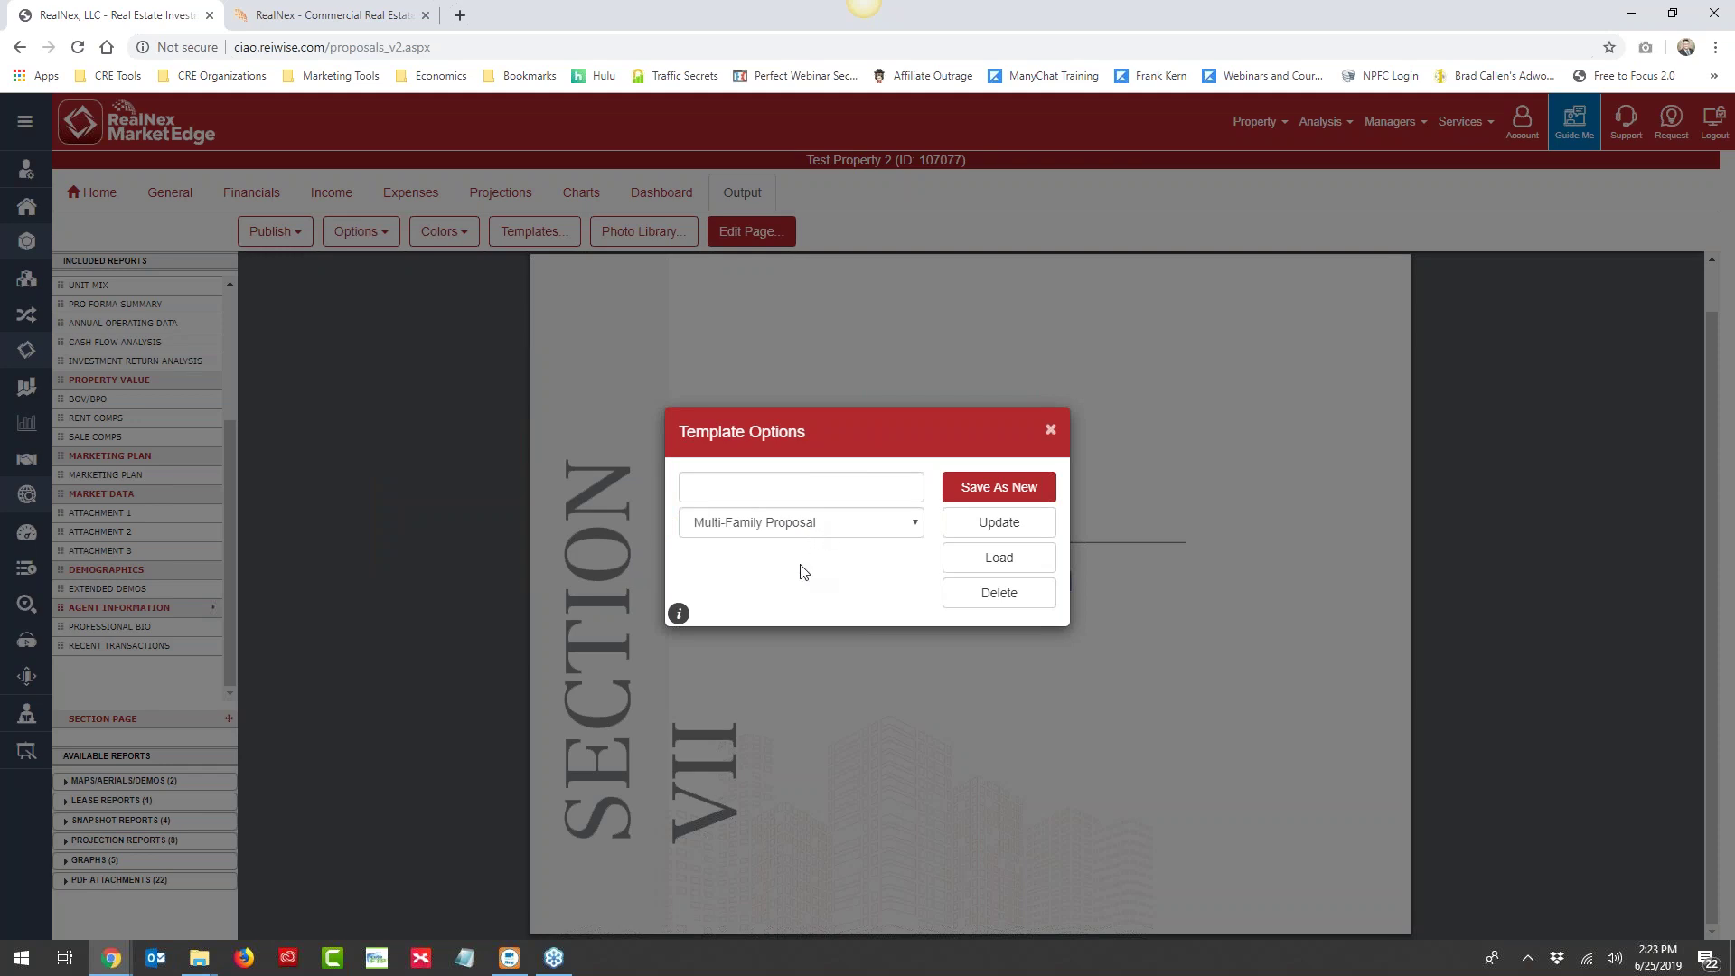
click(1049, 432)
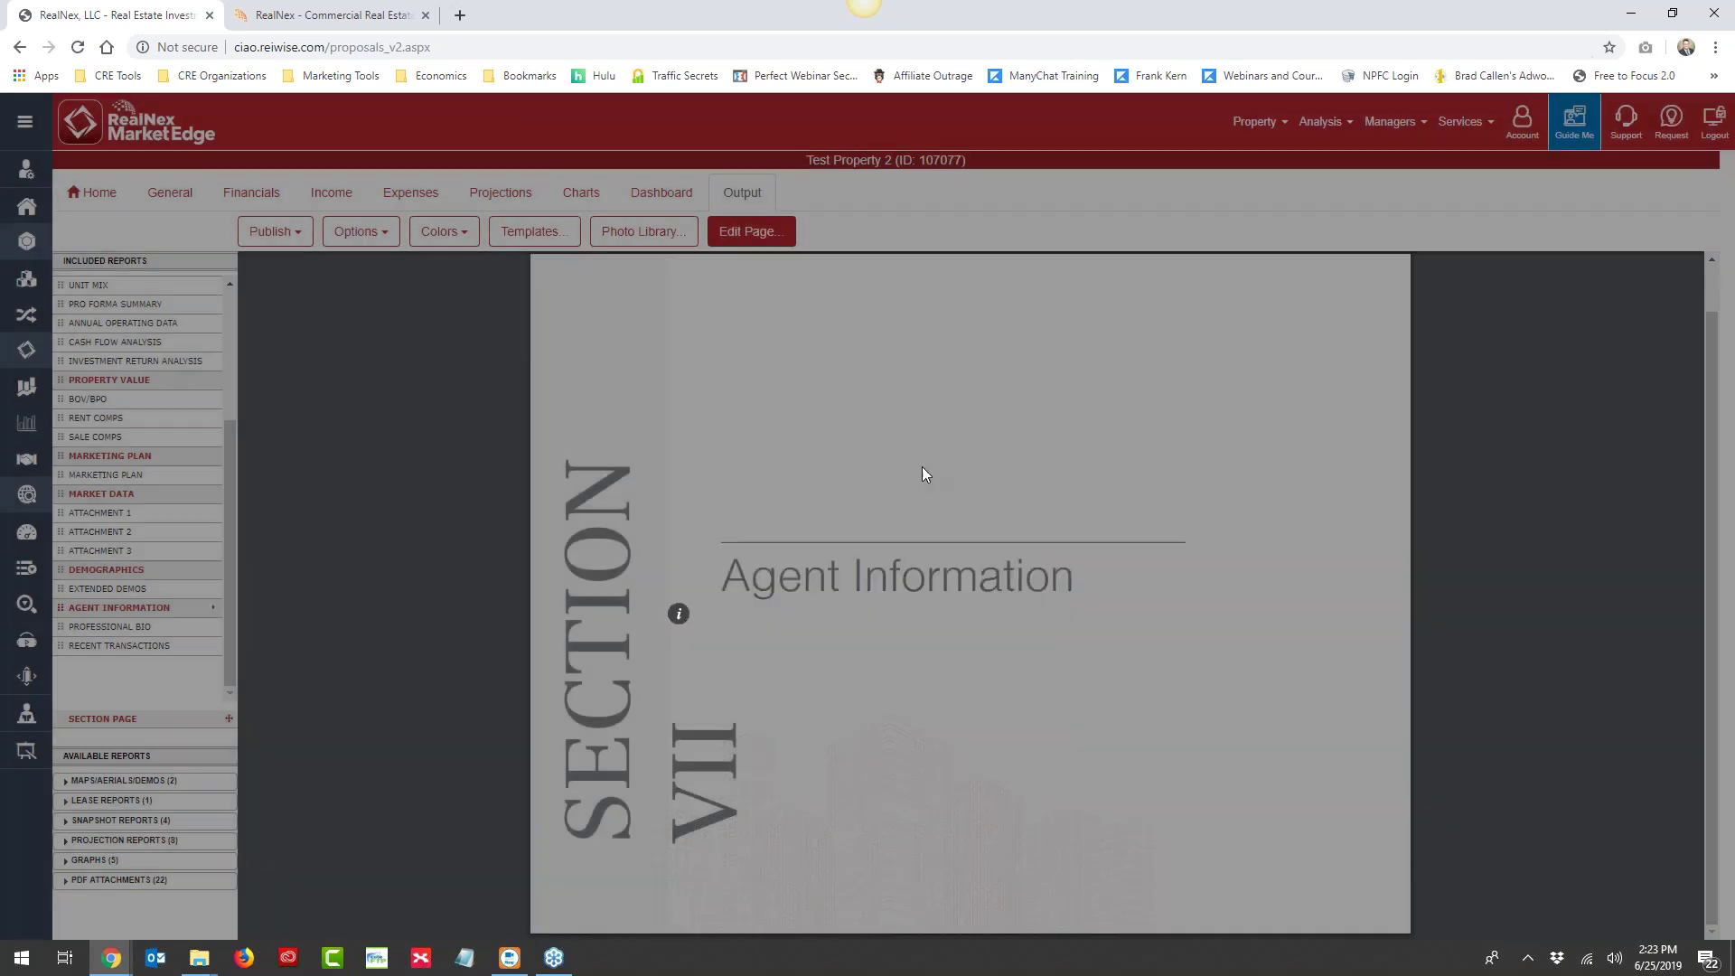
Remove every section page and report below the Cover Sheet from the included reports
scroll(188, 302, up, 5)
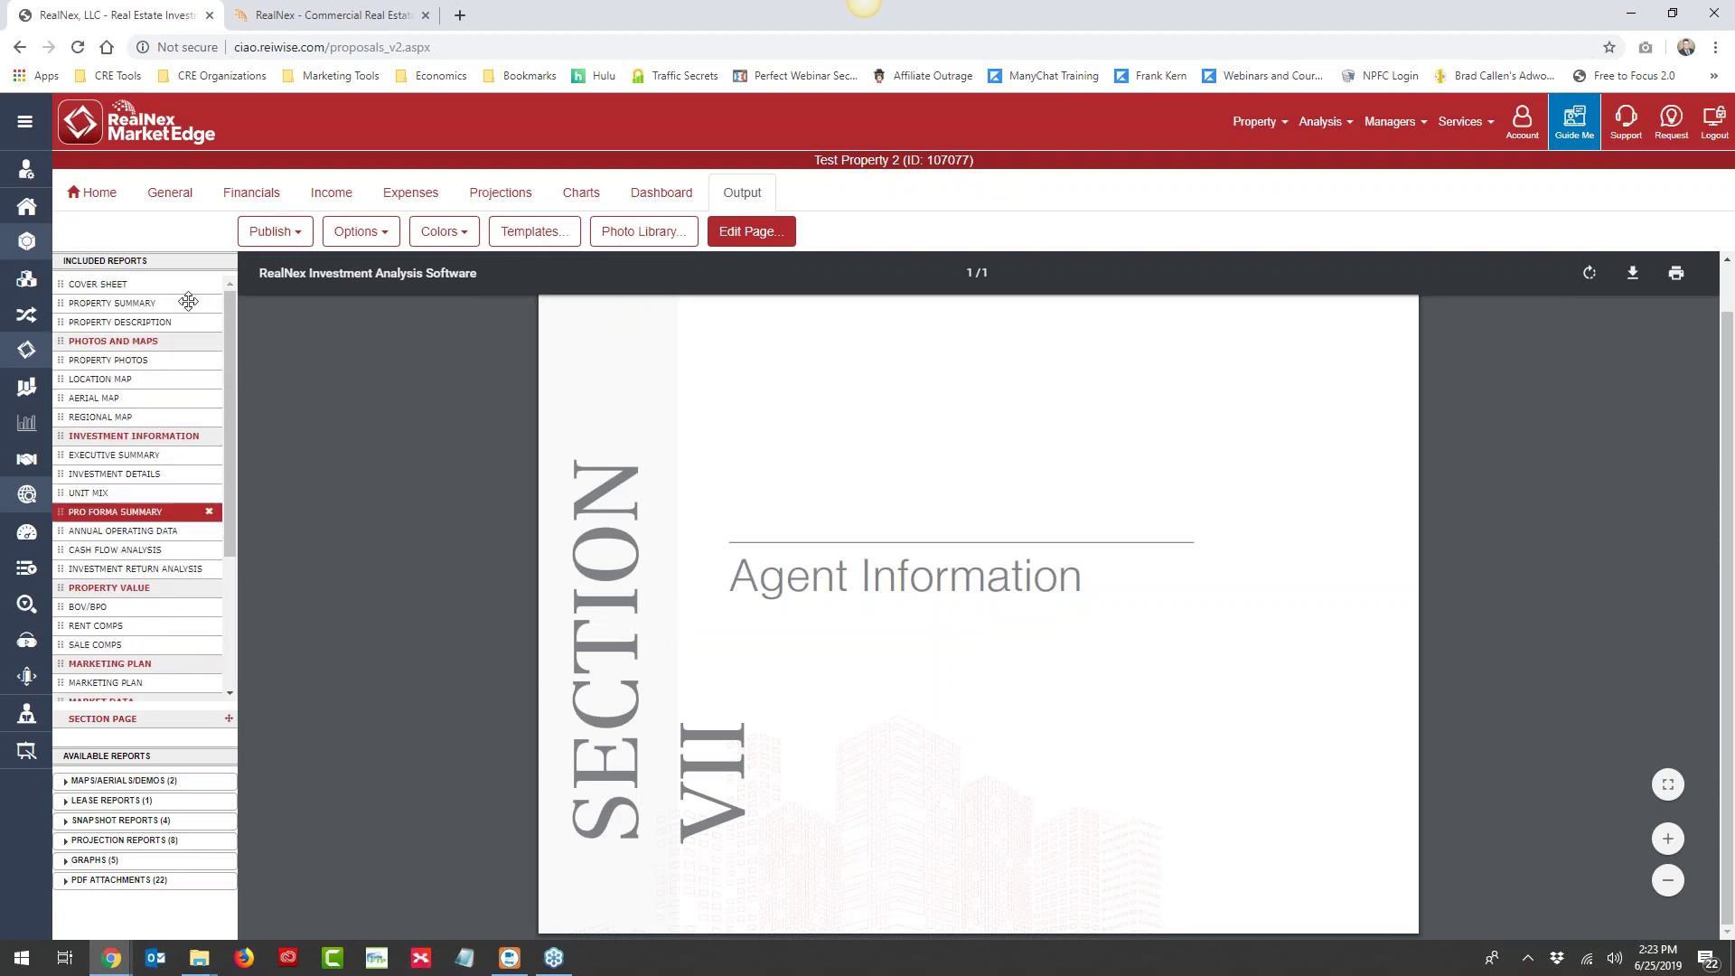
click(209, 304)
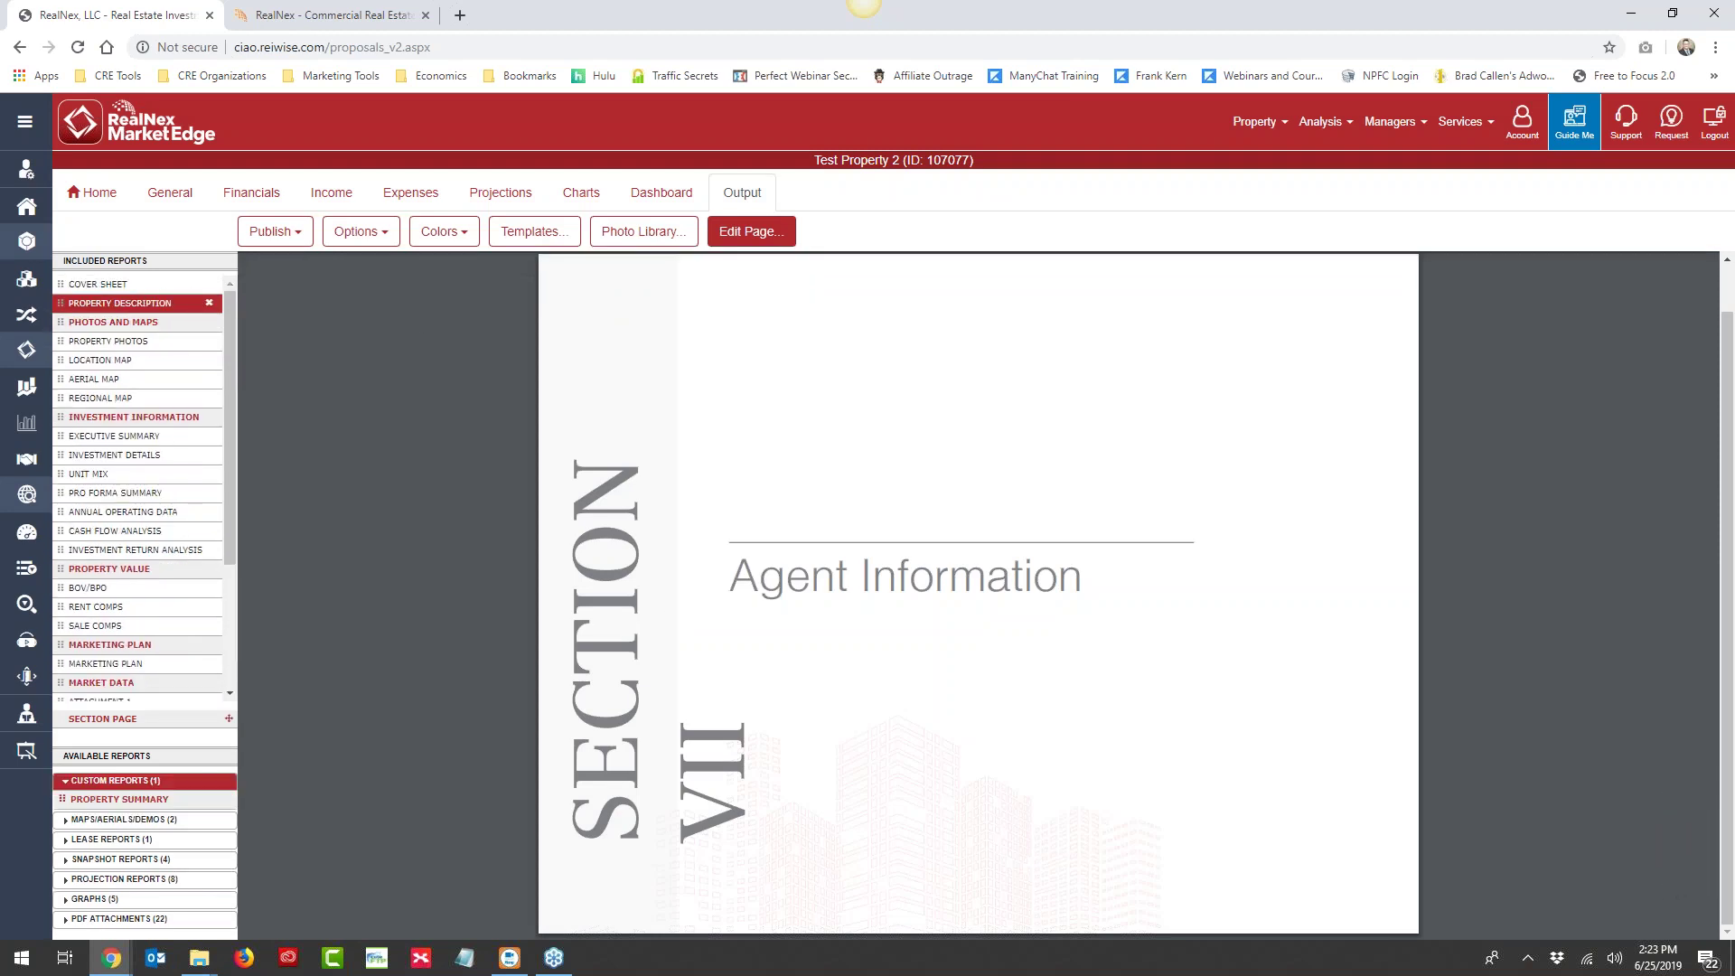
click(210, 303)
click(210, 304)
click(210, 304)
click(210, 303)
click(210, 304)
click(209, 304)
click(209, 304)
click(209, 304)
click(210, 304)
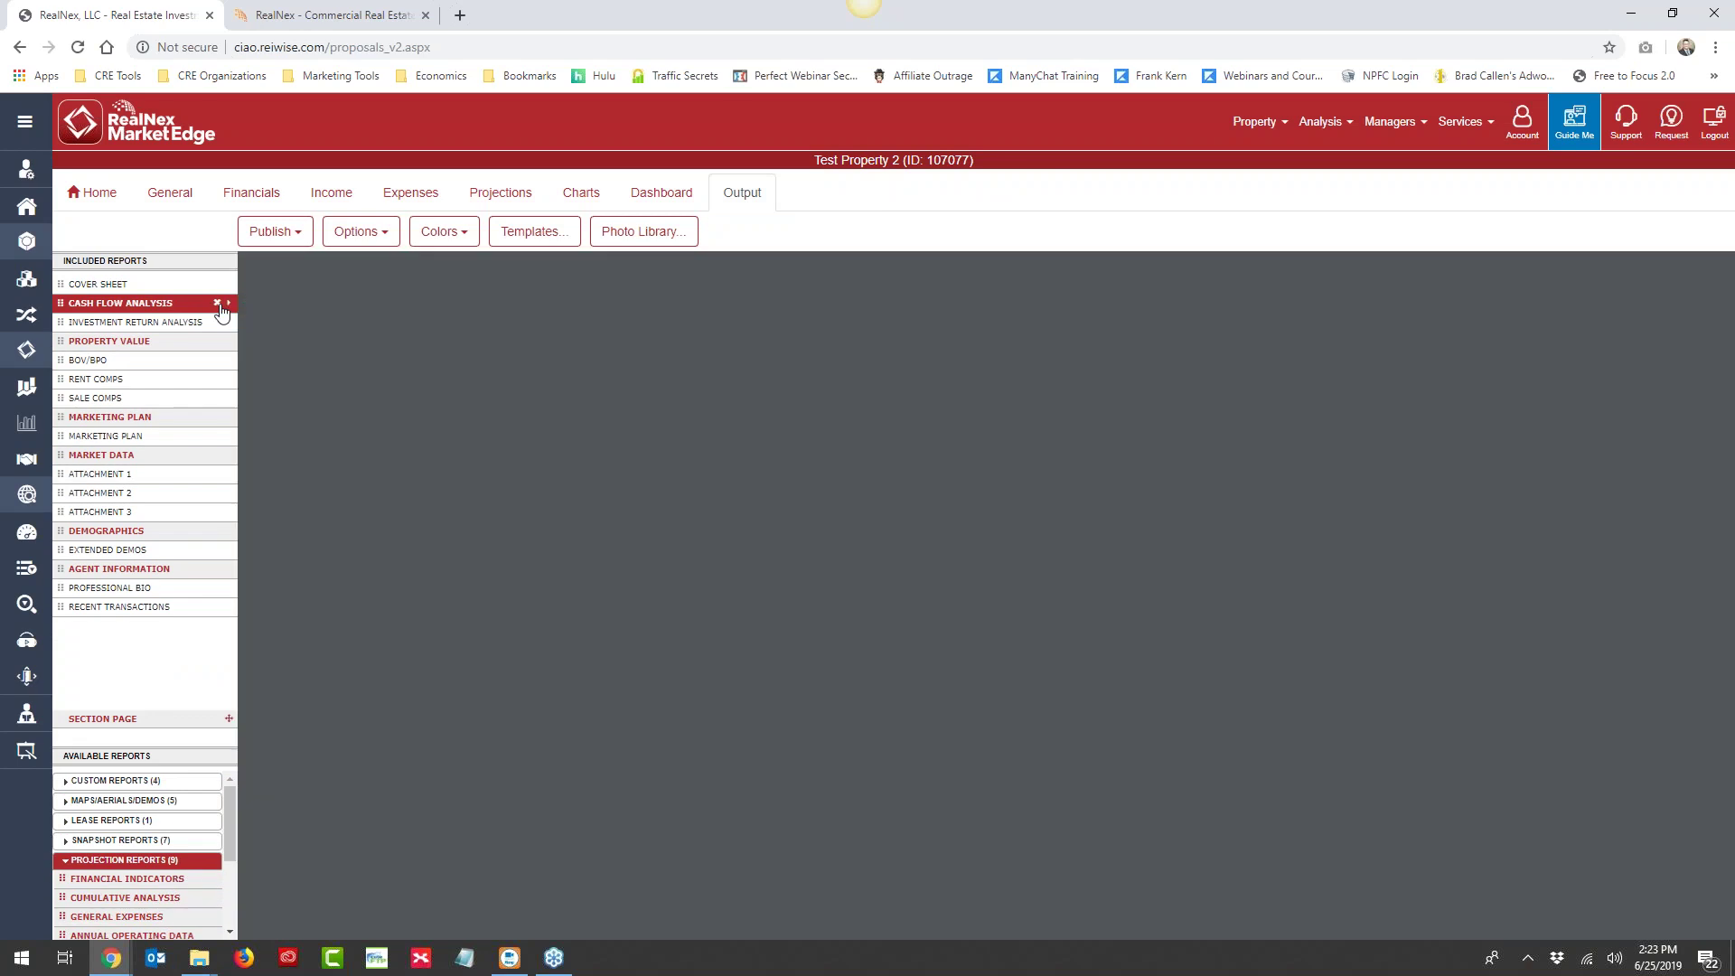
click(223, 302)
click(222, 302)
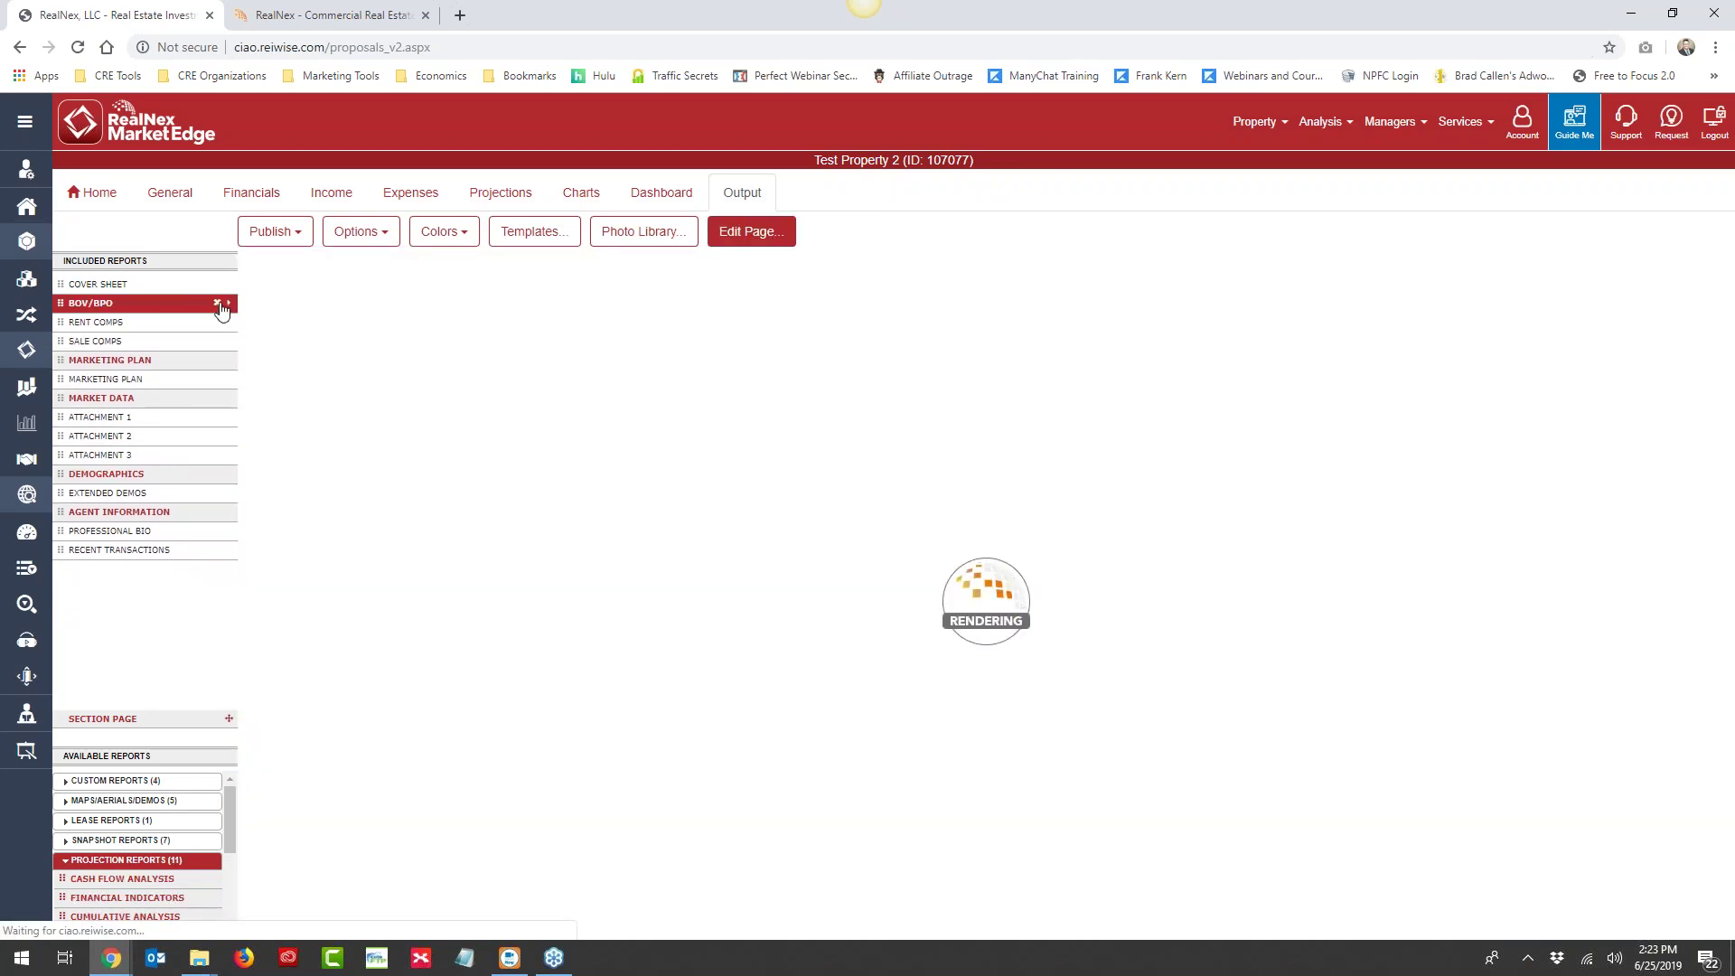
click(220, 305)
click(219, 305)
click(221, 304)
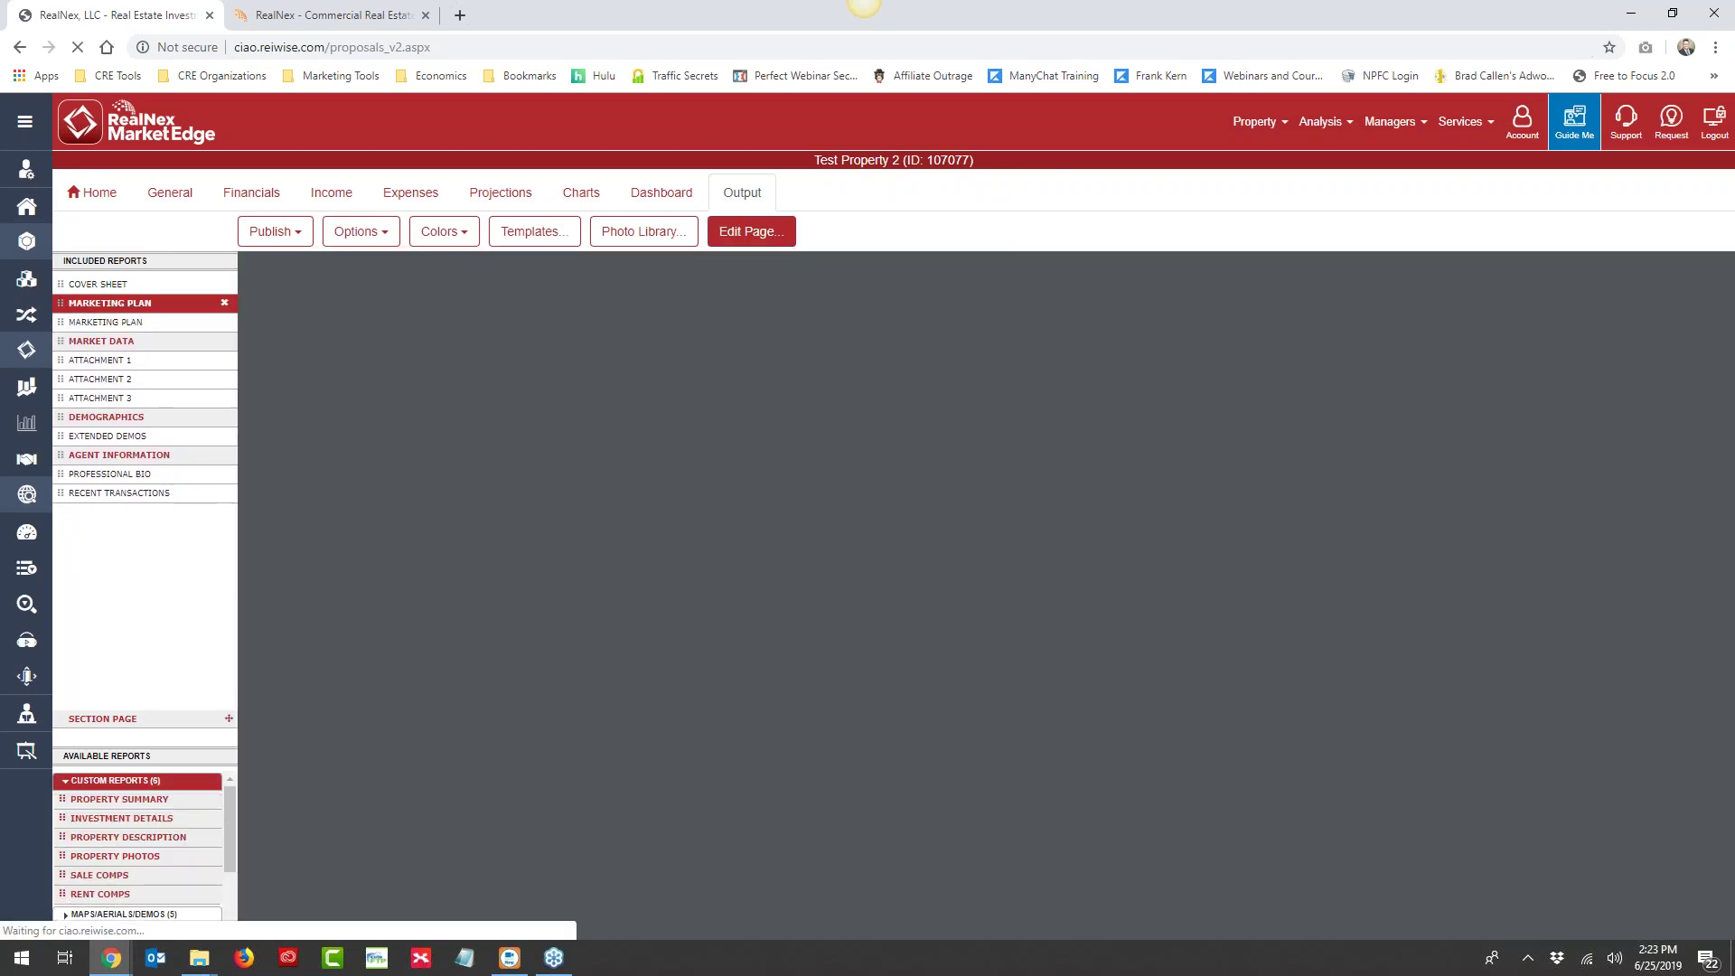
click(221, 304)
click(221, 304)
click(221, 304)
click(222, 305)
click(222, 305)
click(222, 305)
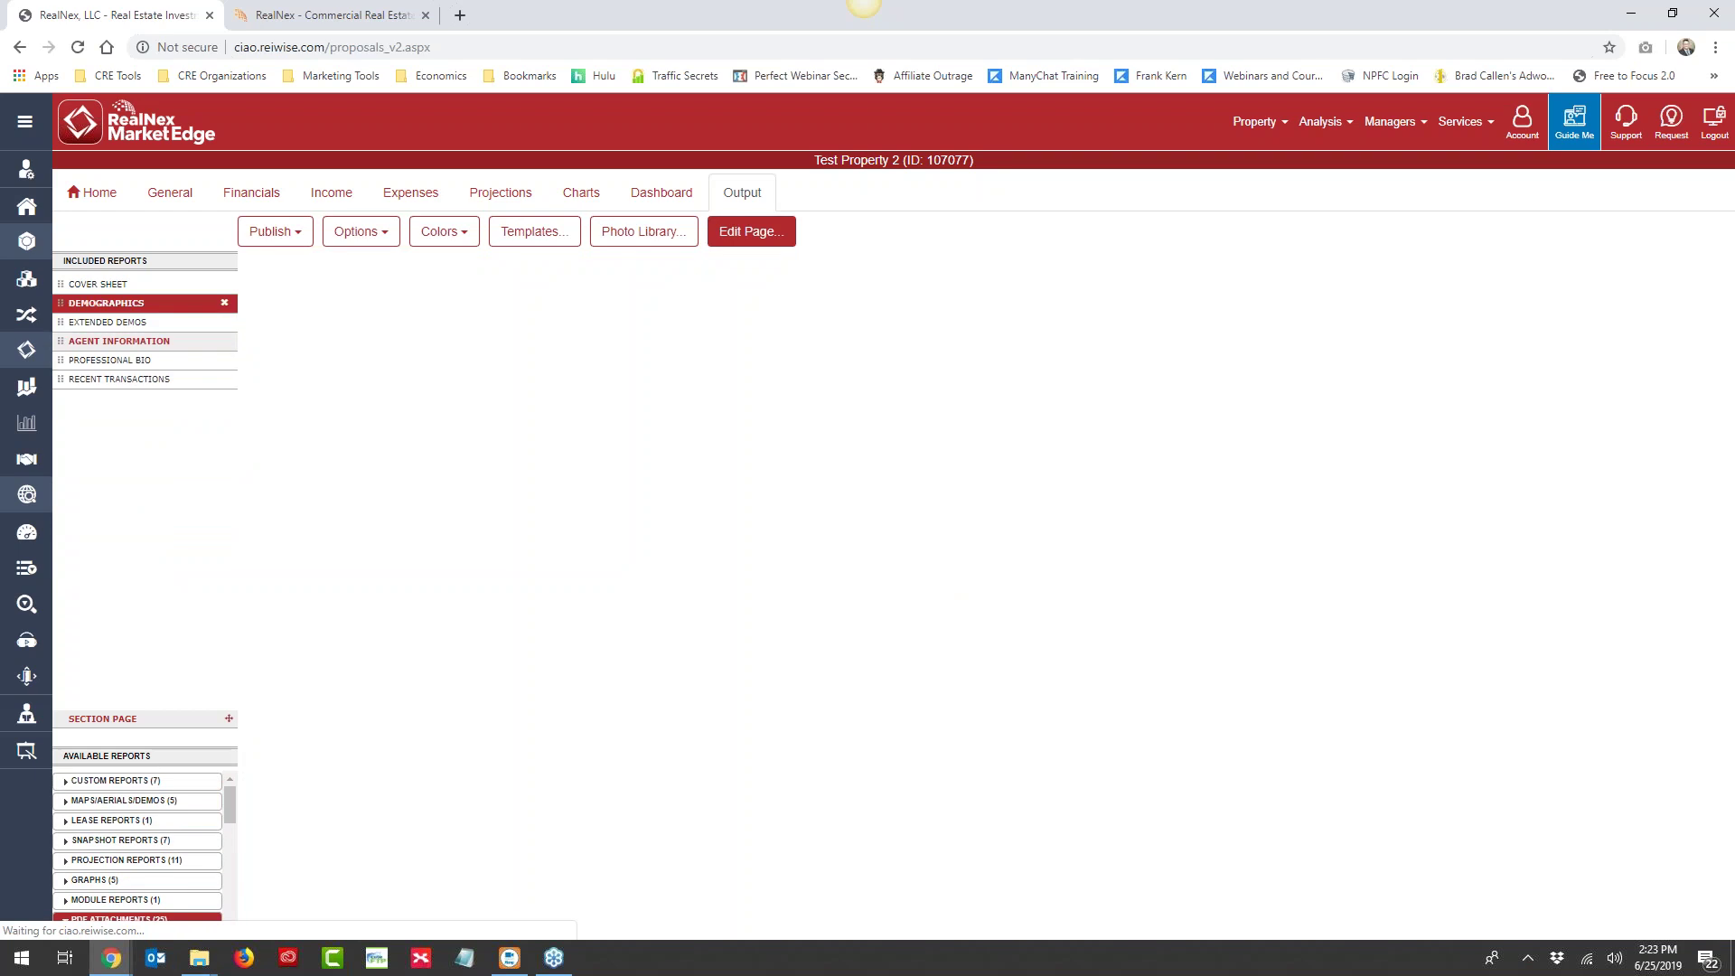
click(221, 305)
click(221, 304)
click(221, 305)
click(221, 304)
click(222, 305)
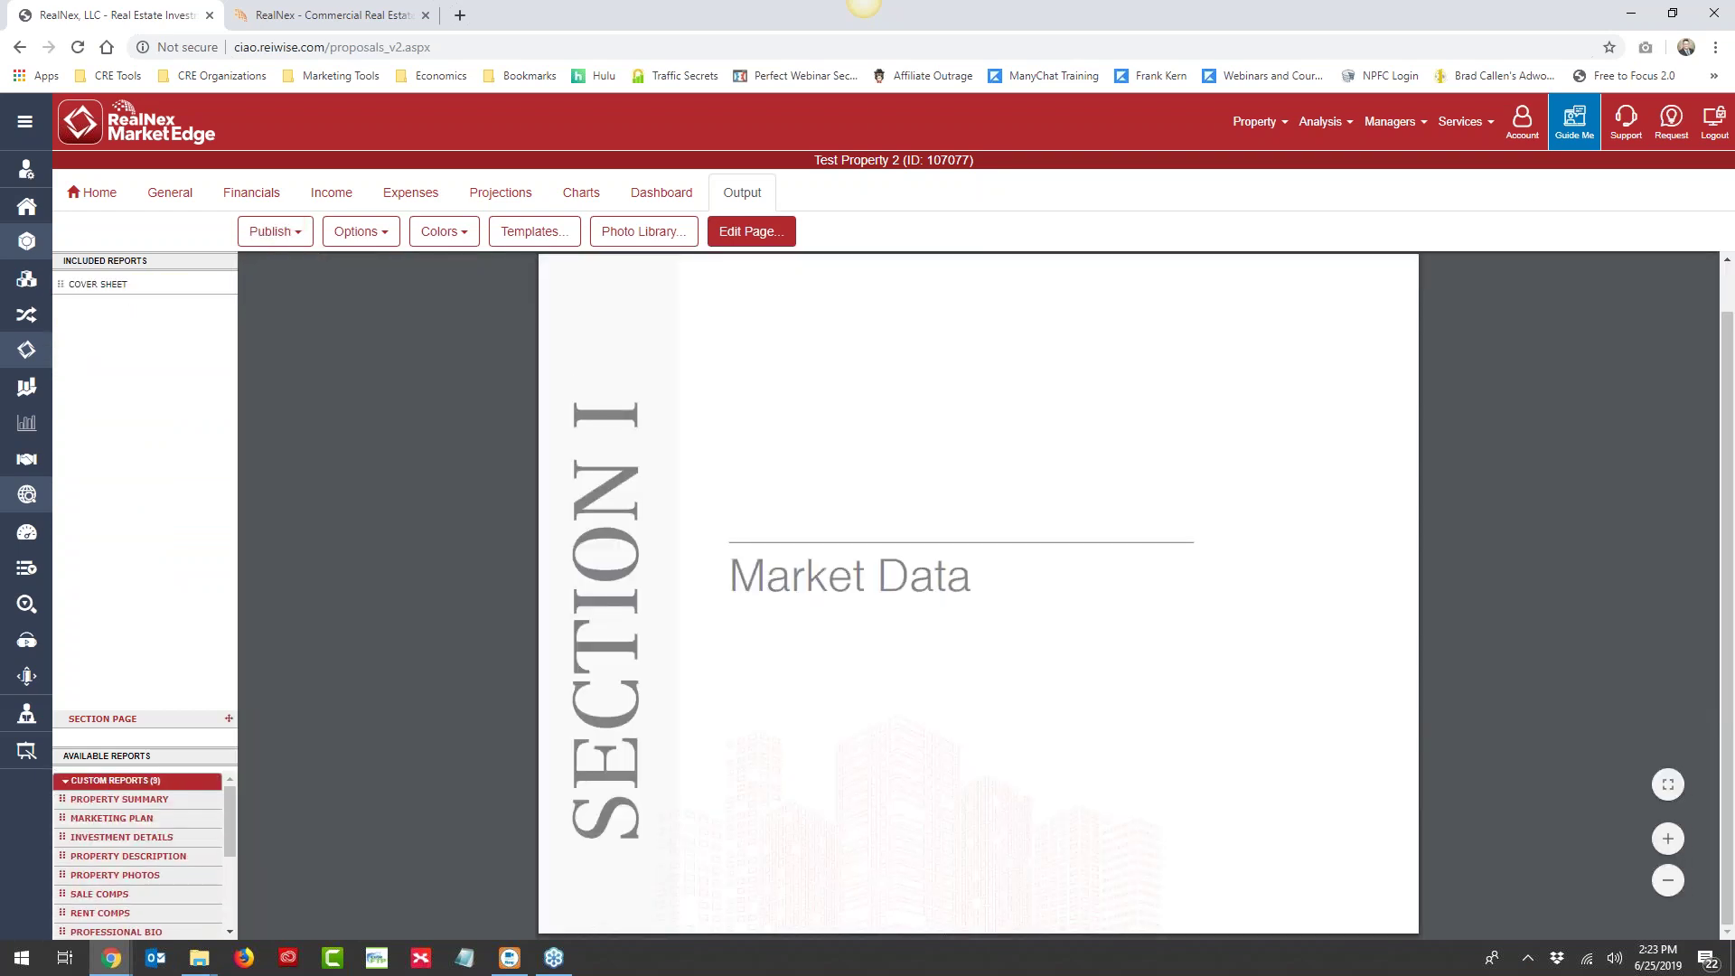
Load the saved Multi-Family Proposal template into the included reports
click(547, 235)
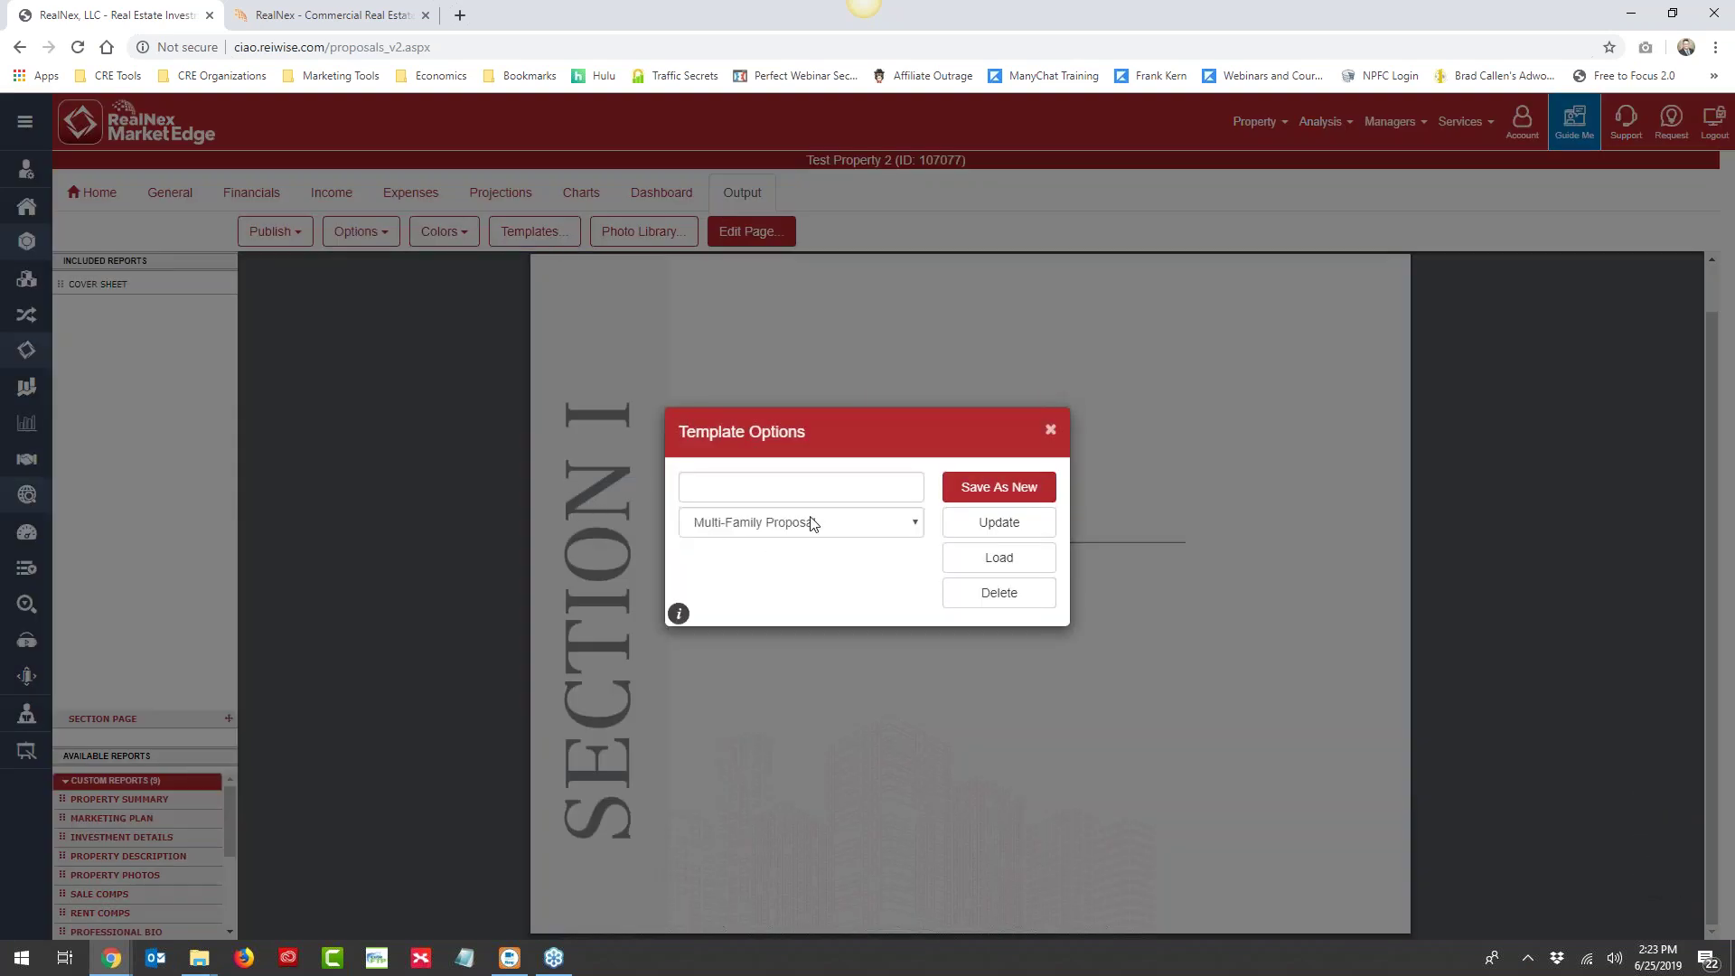
click(988, 562)
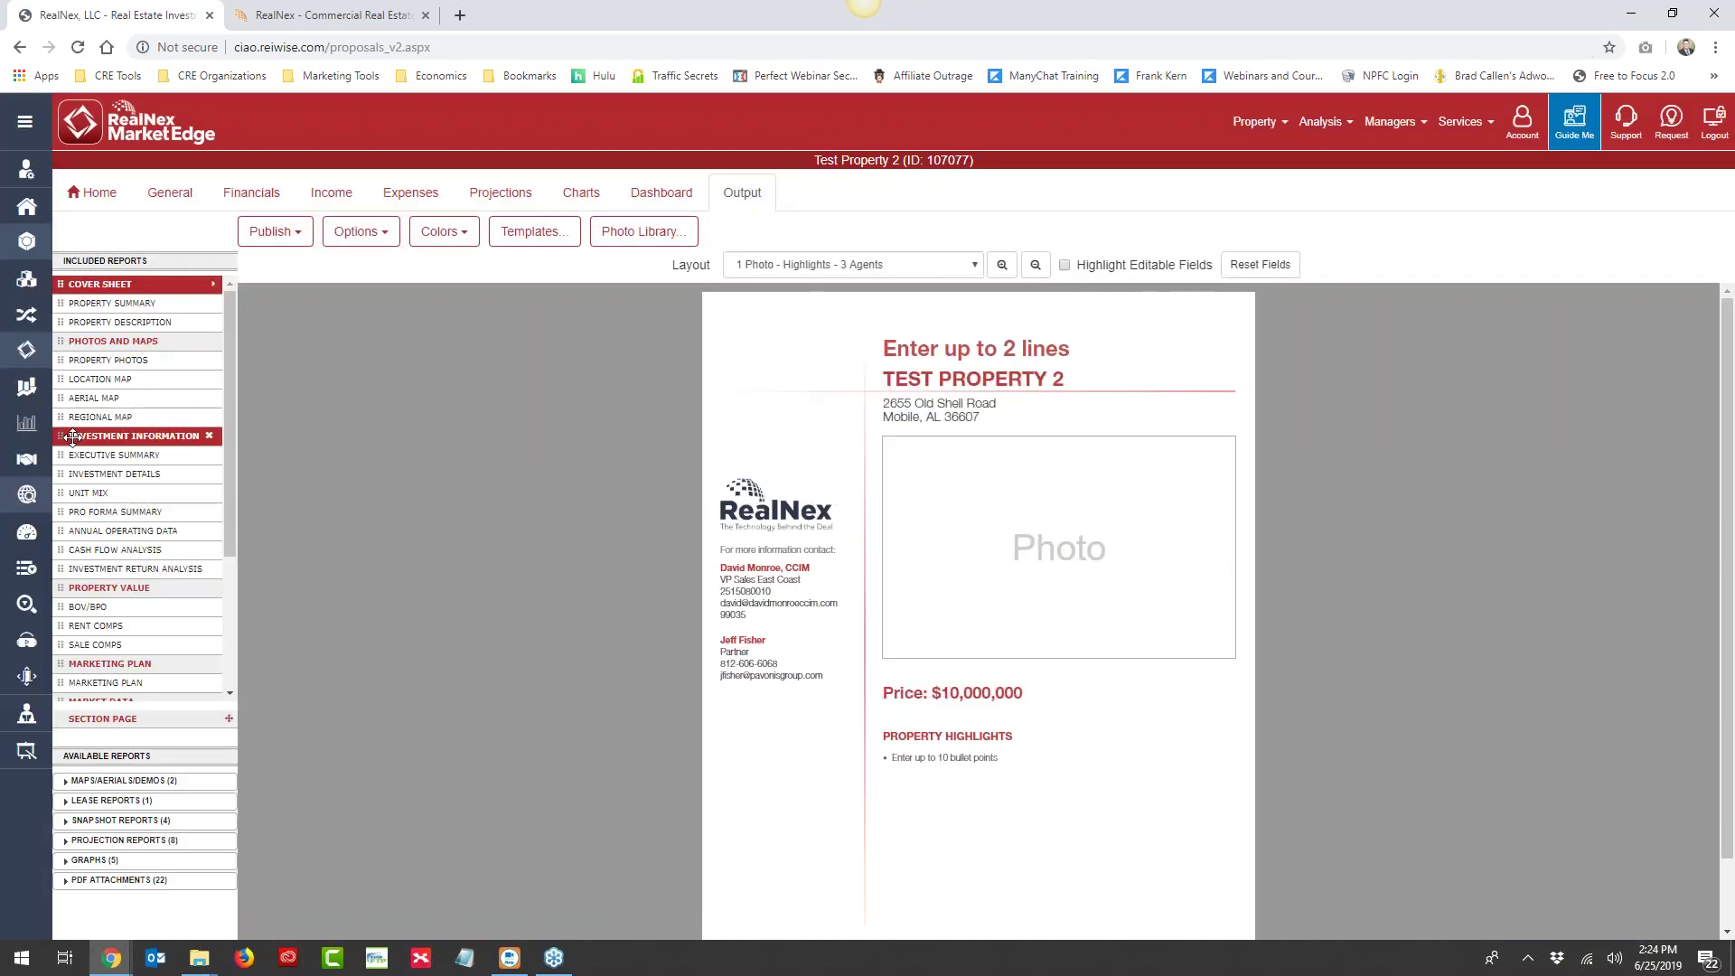
Review the loaded report list, return to the property dashboard and open the Windsor Place property's proposal output
scroll(127, 538, down, 1)
scroll(128, 551, down, 5)
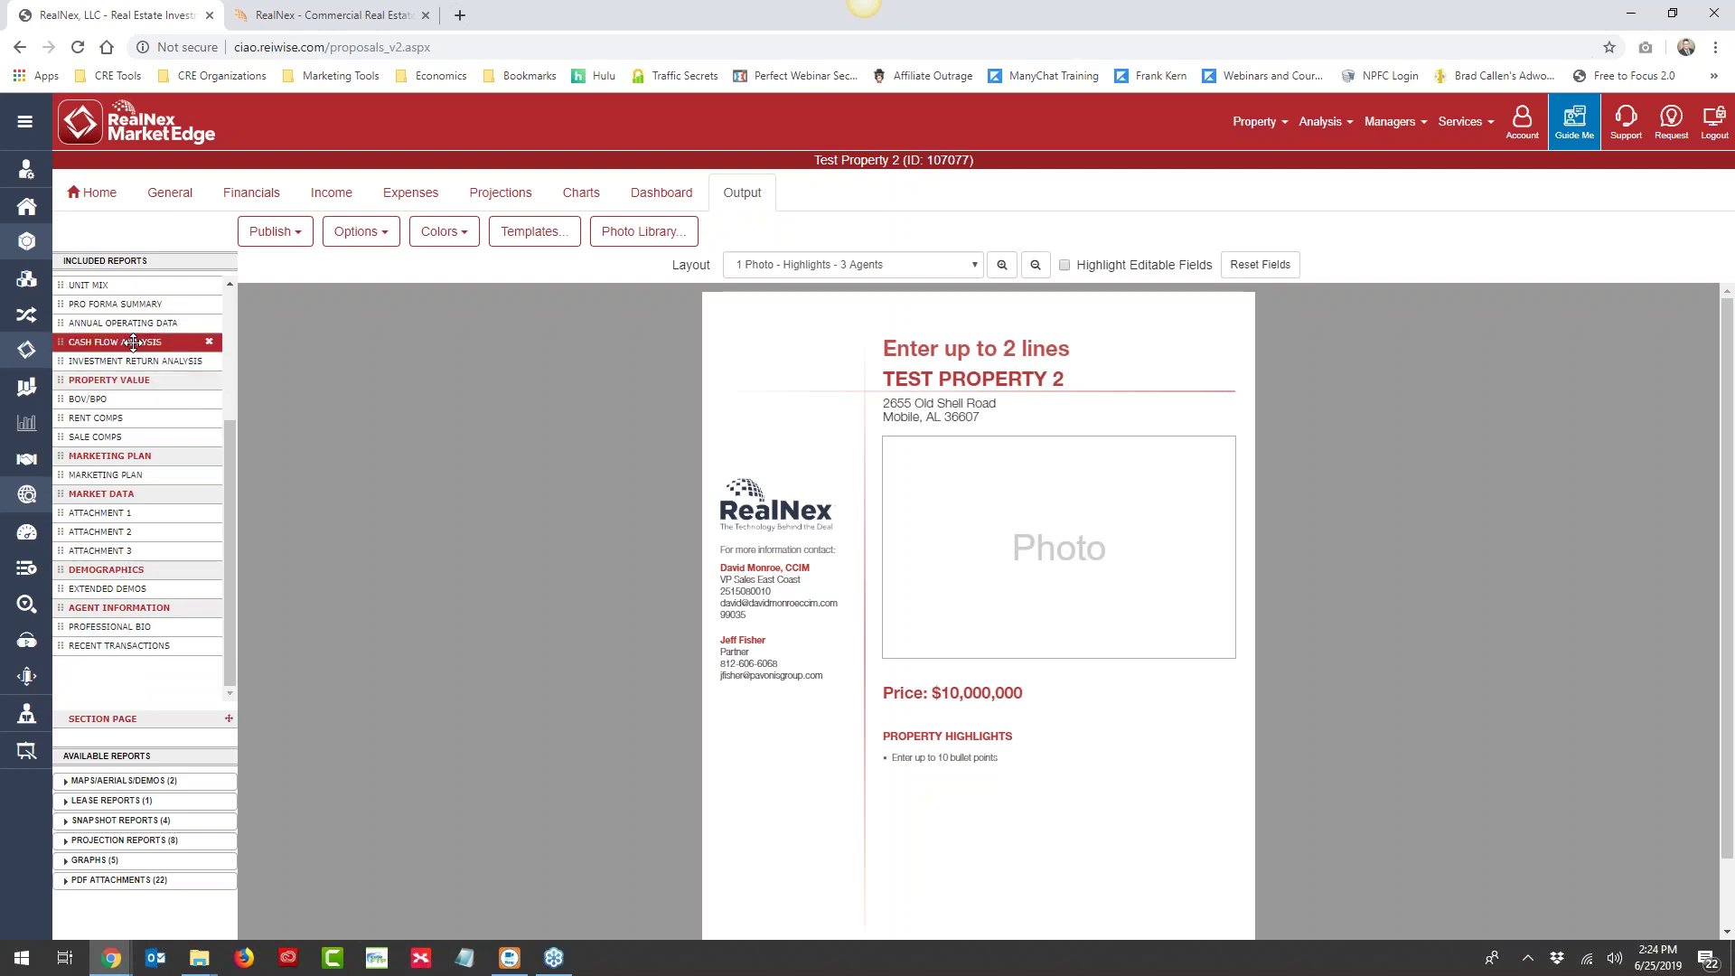
scroll(135, 343, up, 5)
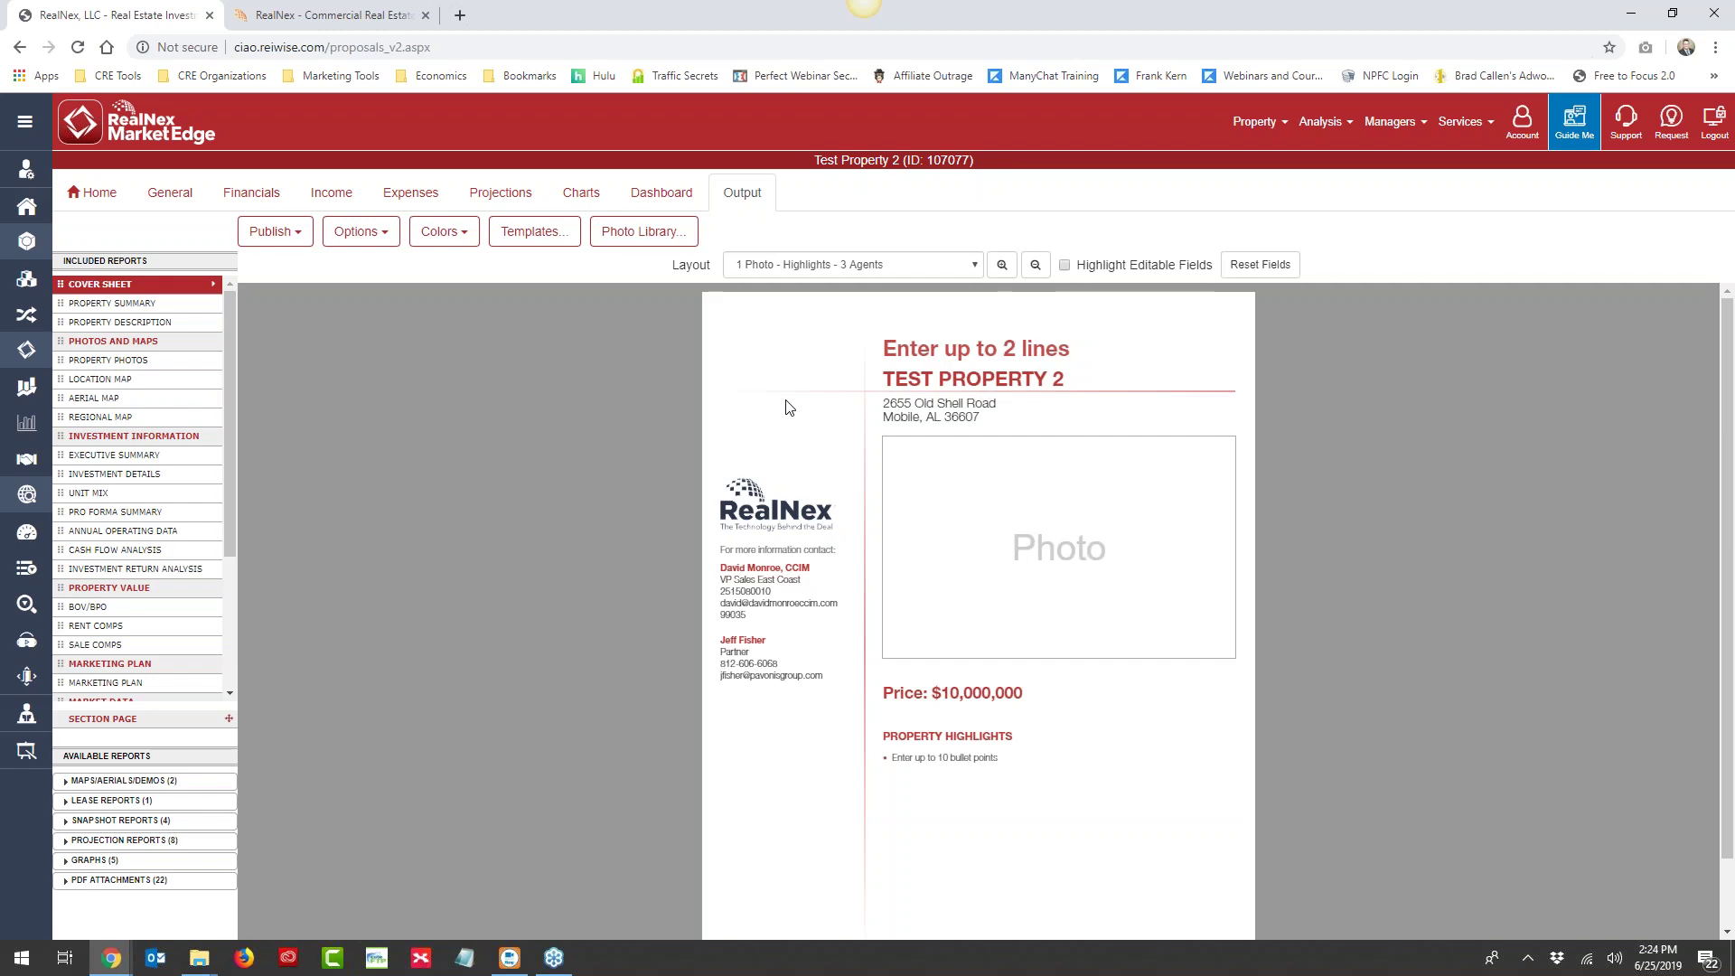
click(87, 193)
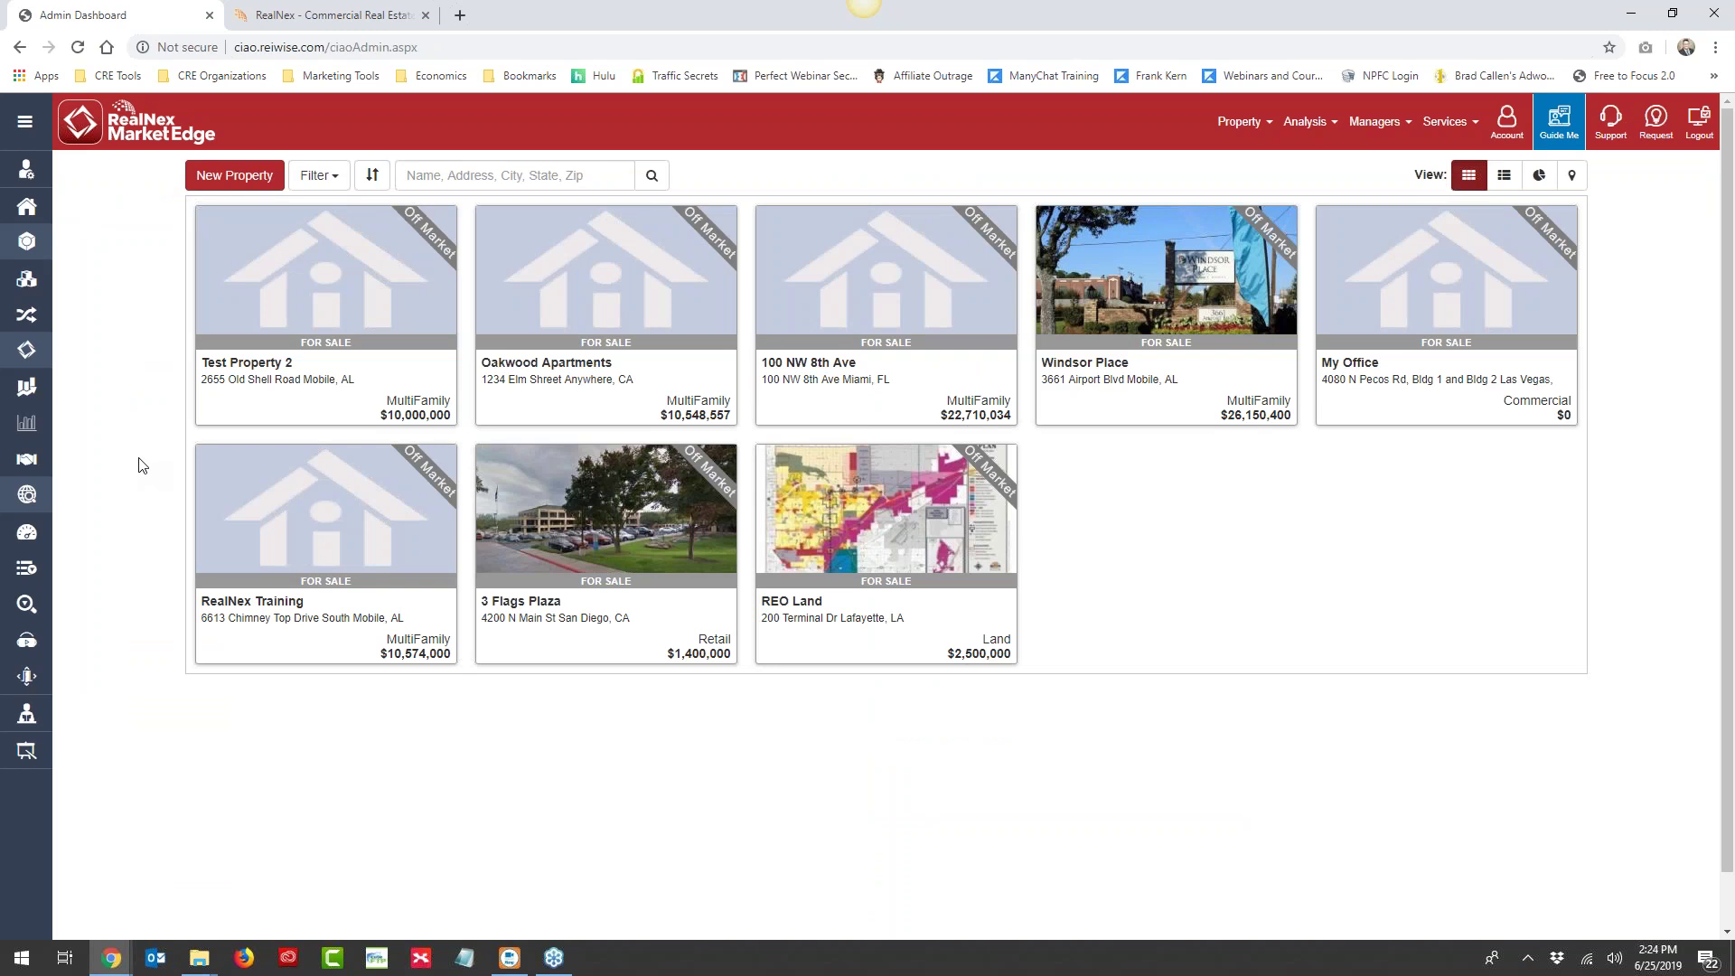
mouse_move(1188, 360)
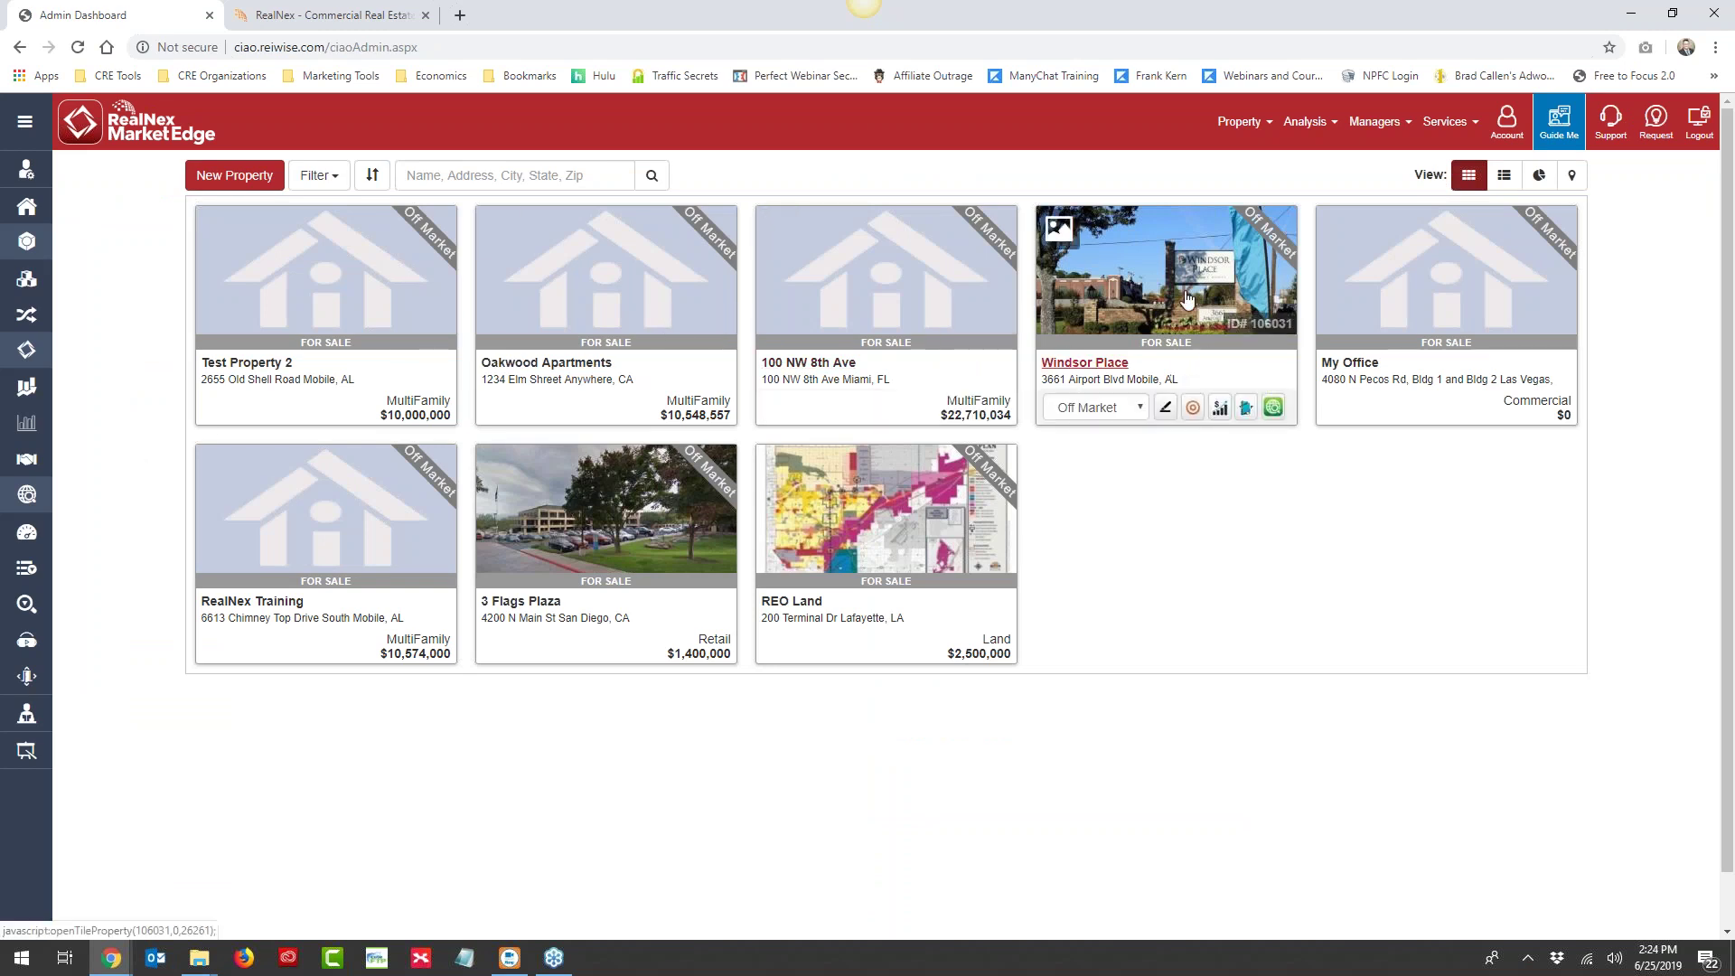
click(1167, 408)
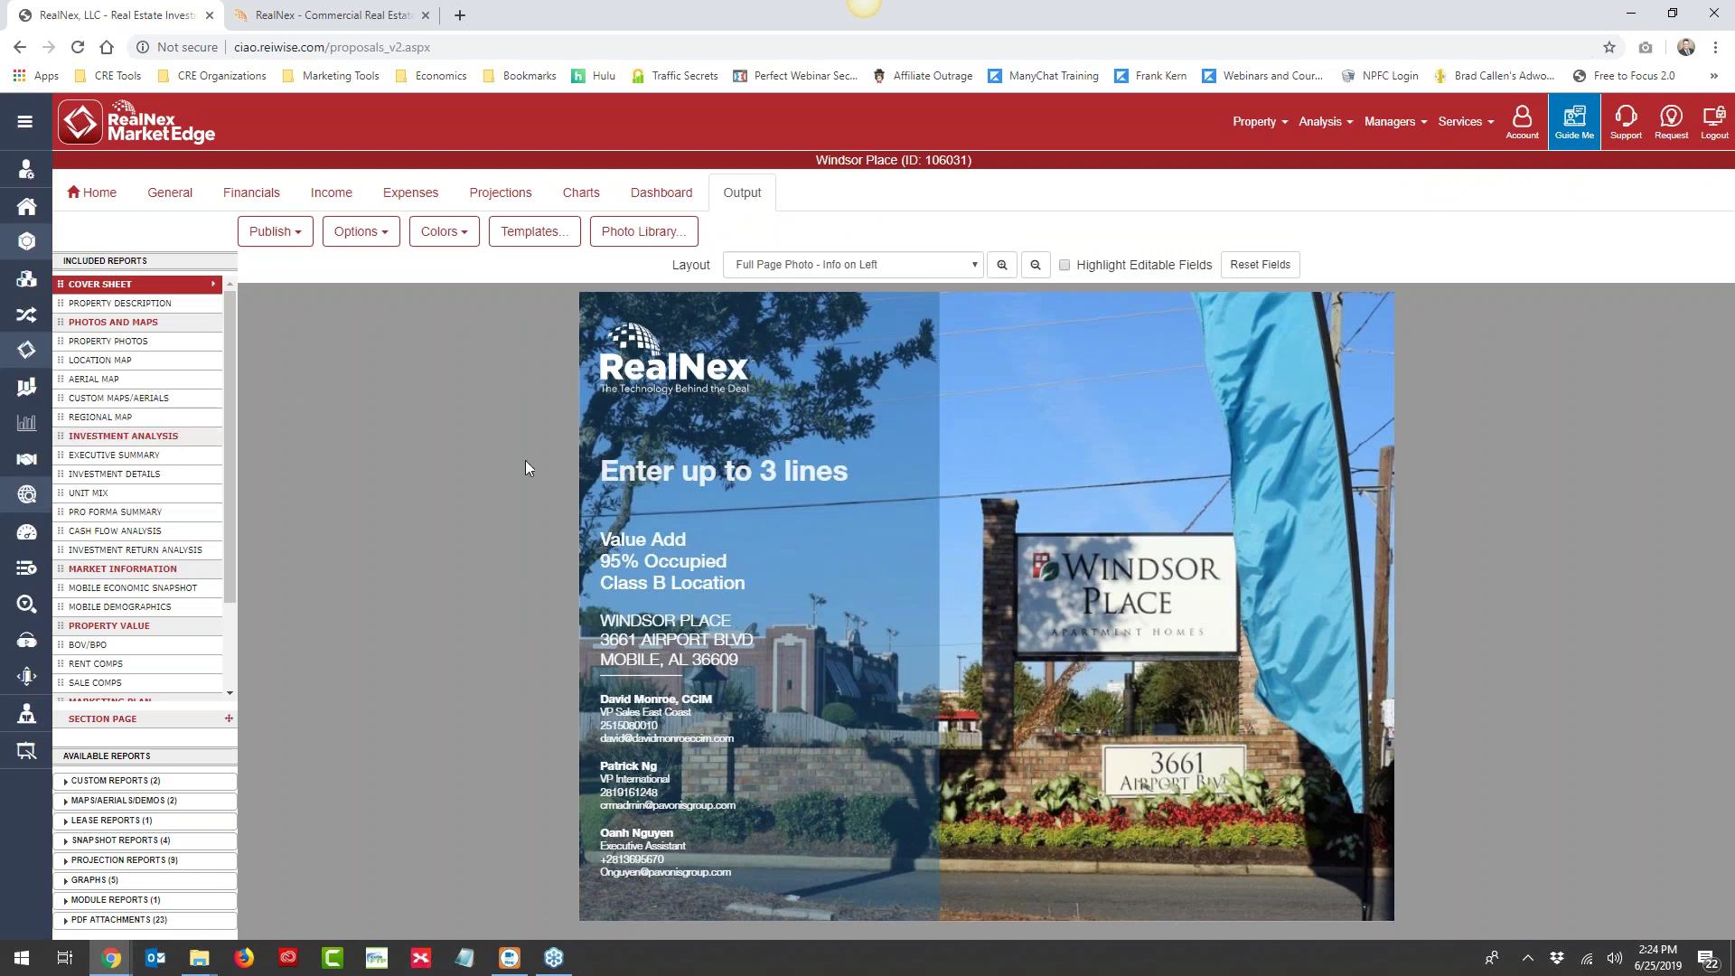
Look through the cover sheet layouts and apply the landscape layout Full Page Photo - Frame Bottom Left
click(977, 264)
scroll(885, 485, up, 5)
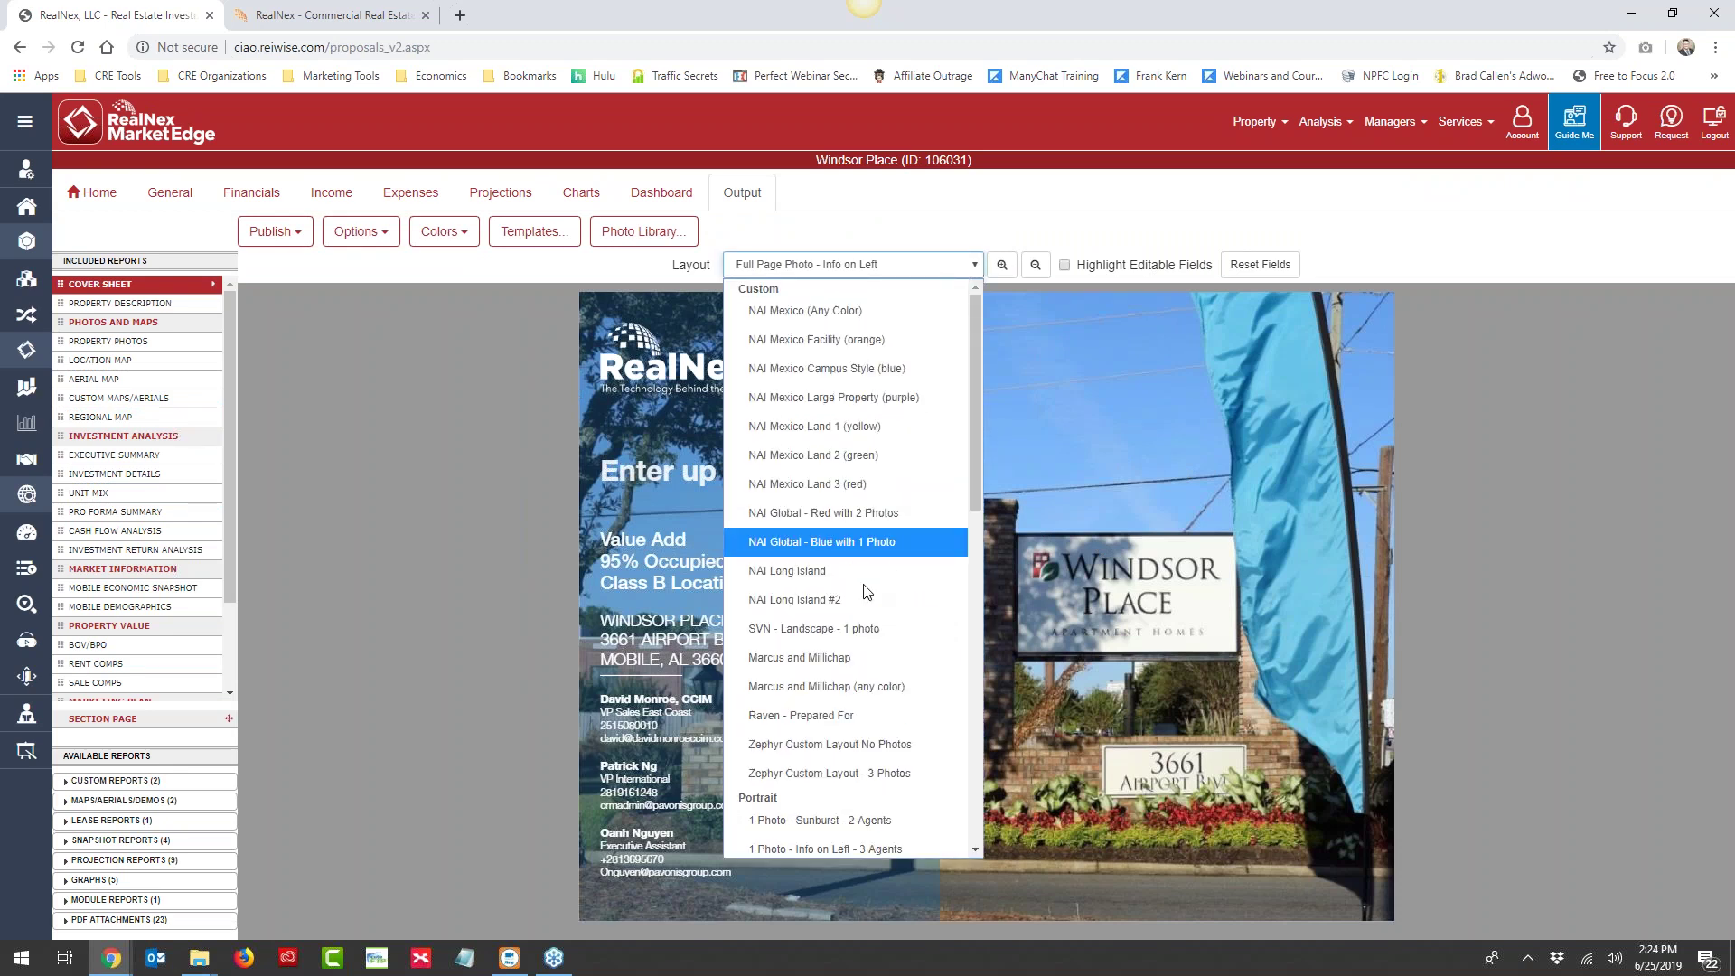
scroll(854, 565, down, 10)
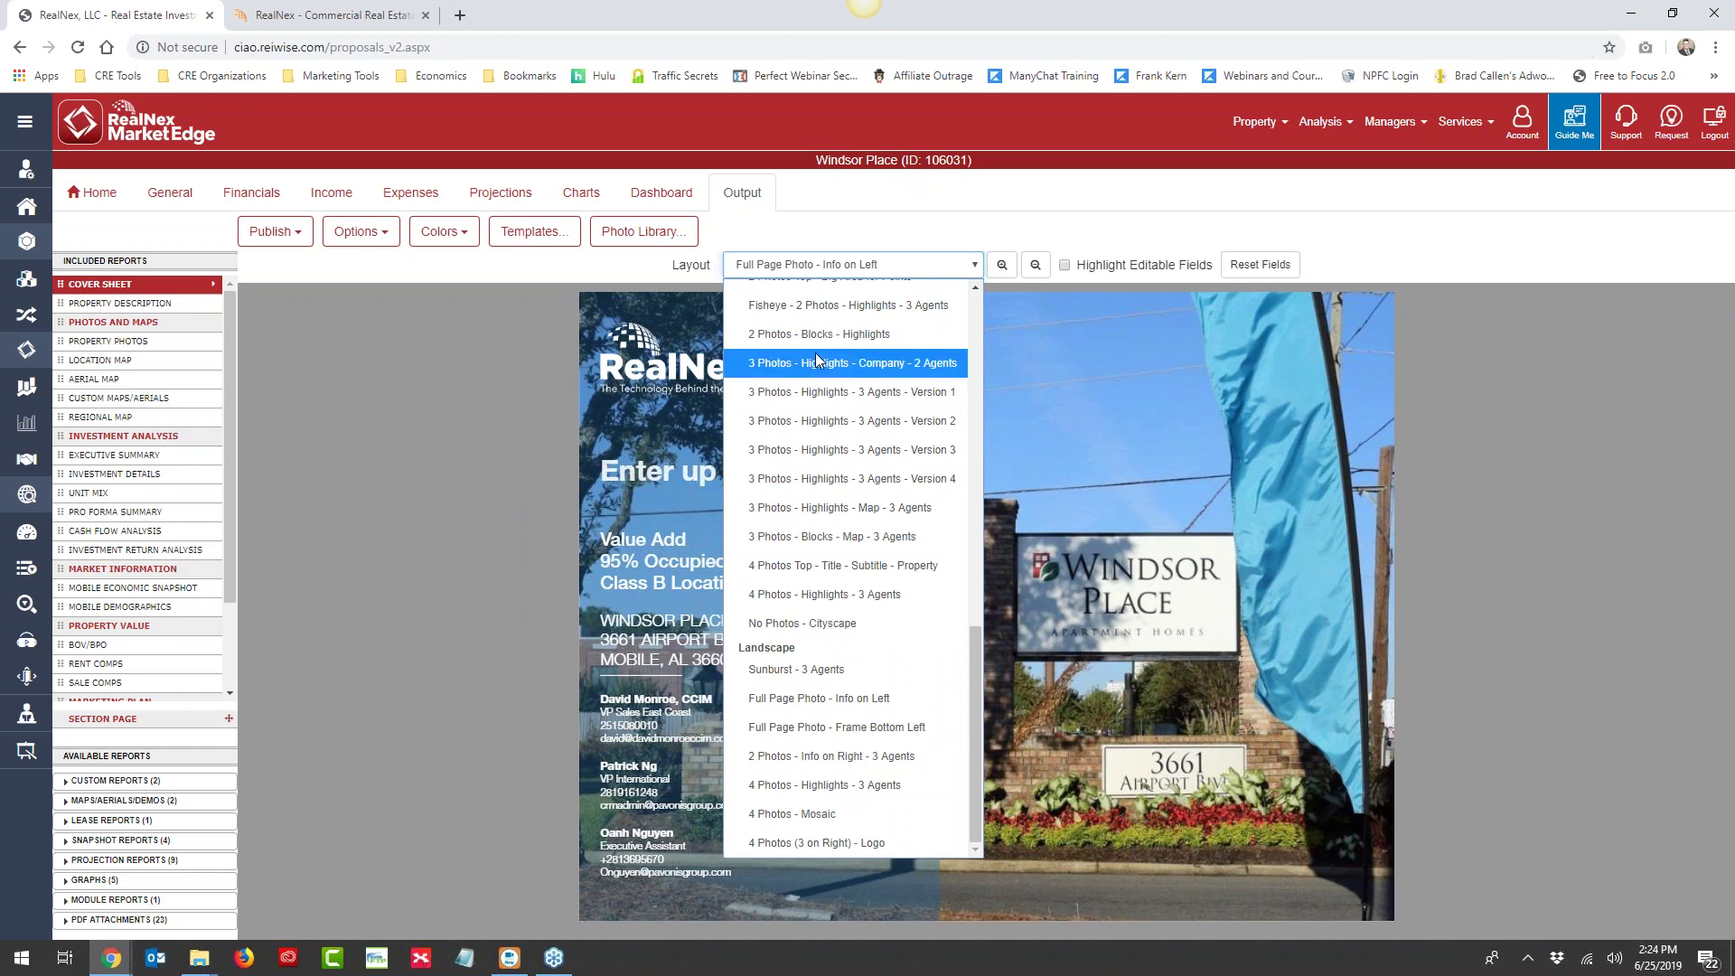
scroll(832, 687, up, 10)
scroll(835, 689, down, 10)
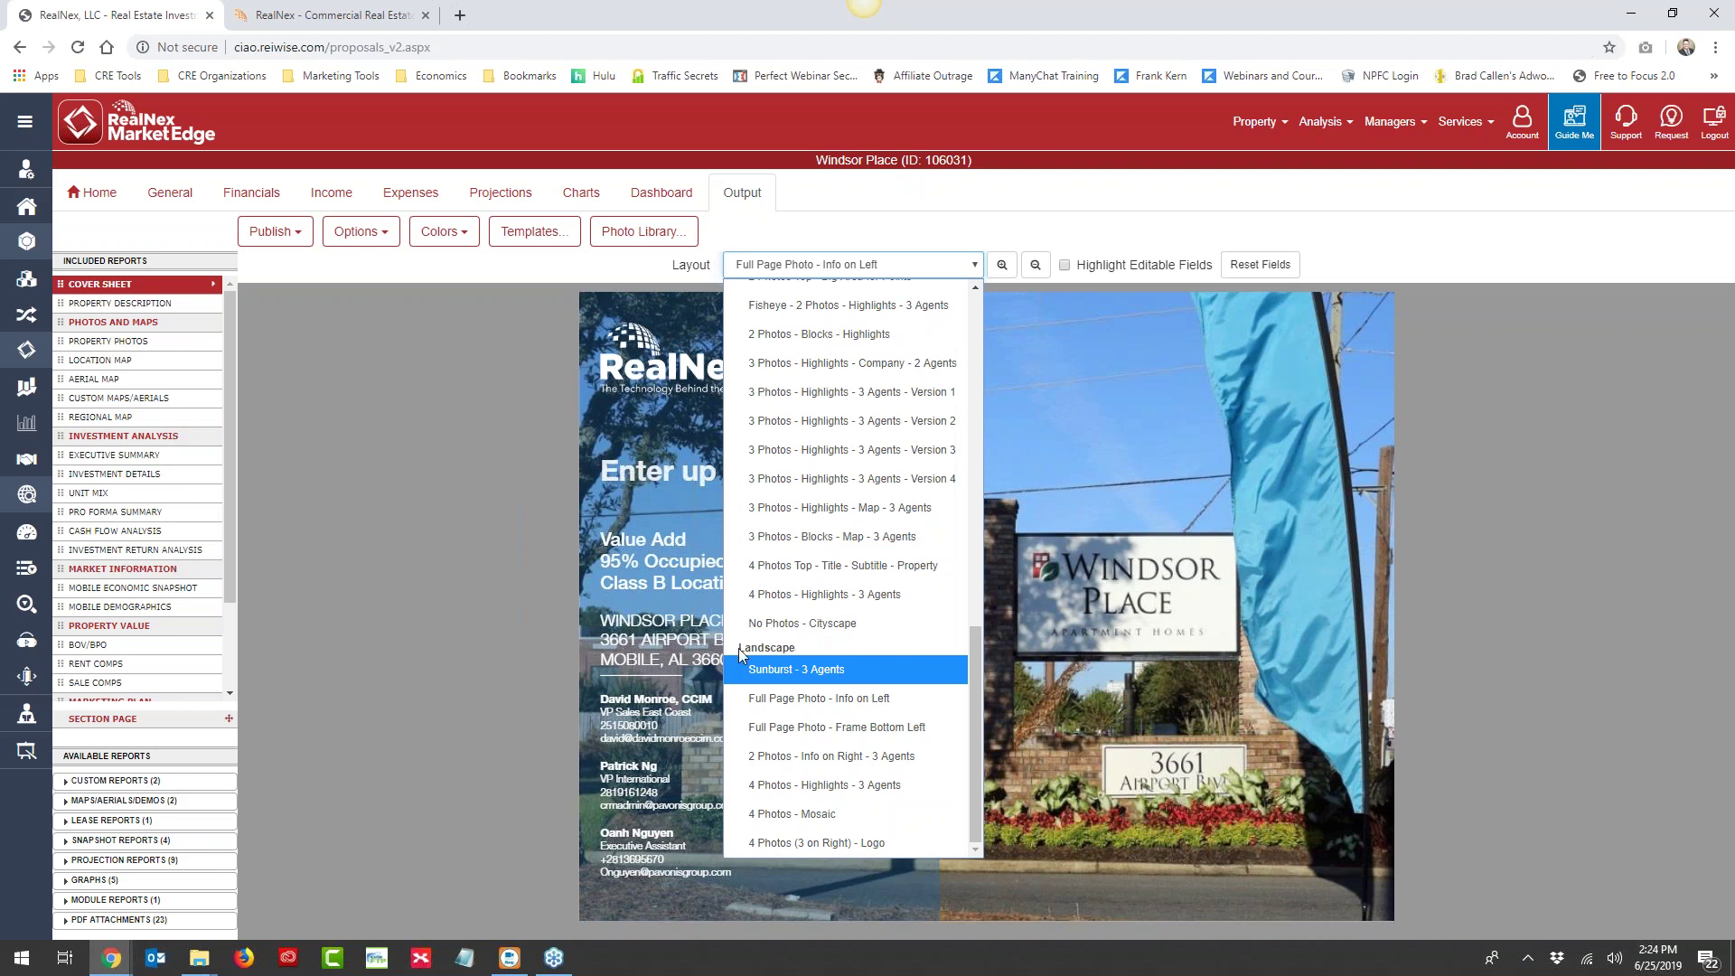
click(806, 725)
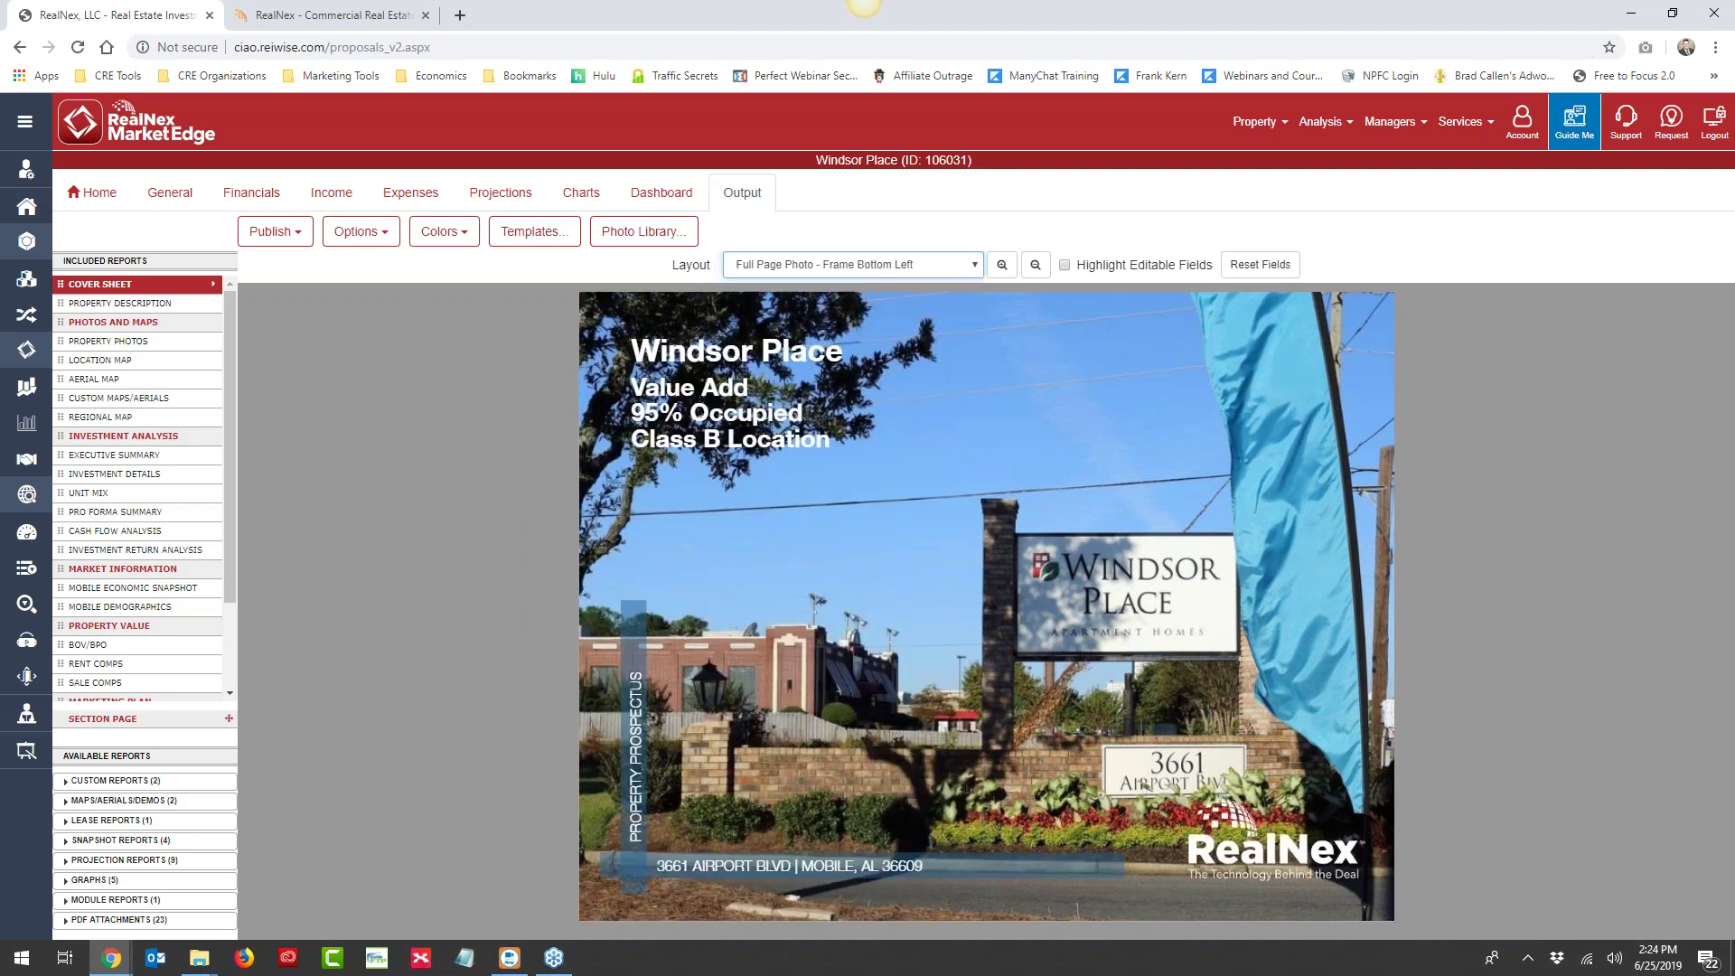
Try the landscape cover sheet layouts 4 Photos - Highlights - 3 Agents and Sunburst - 3 Agents
click(745, 273)
scroll(827, 742, down, 1)
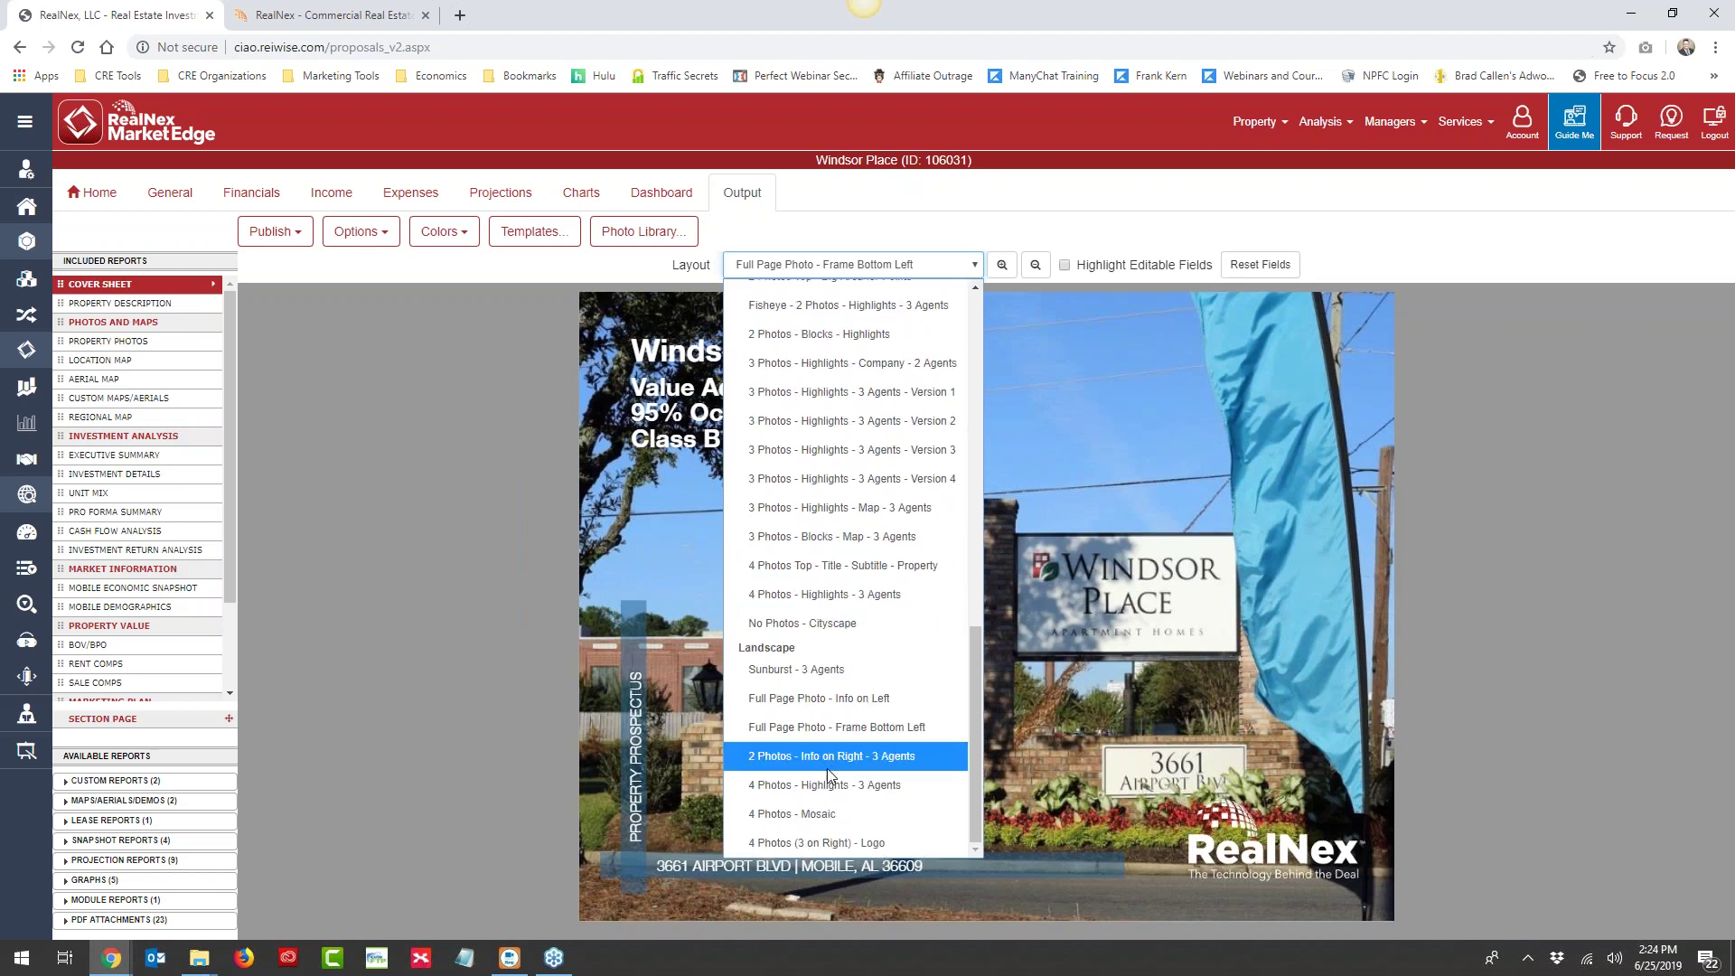
click(827, 782)
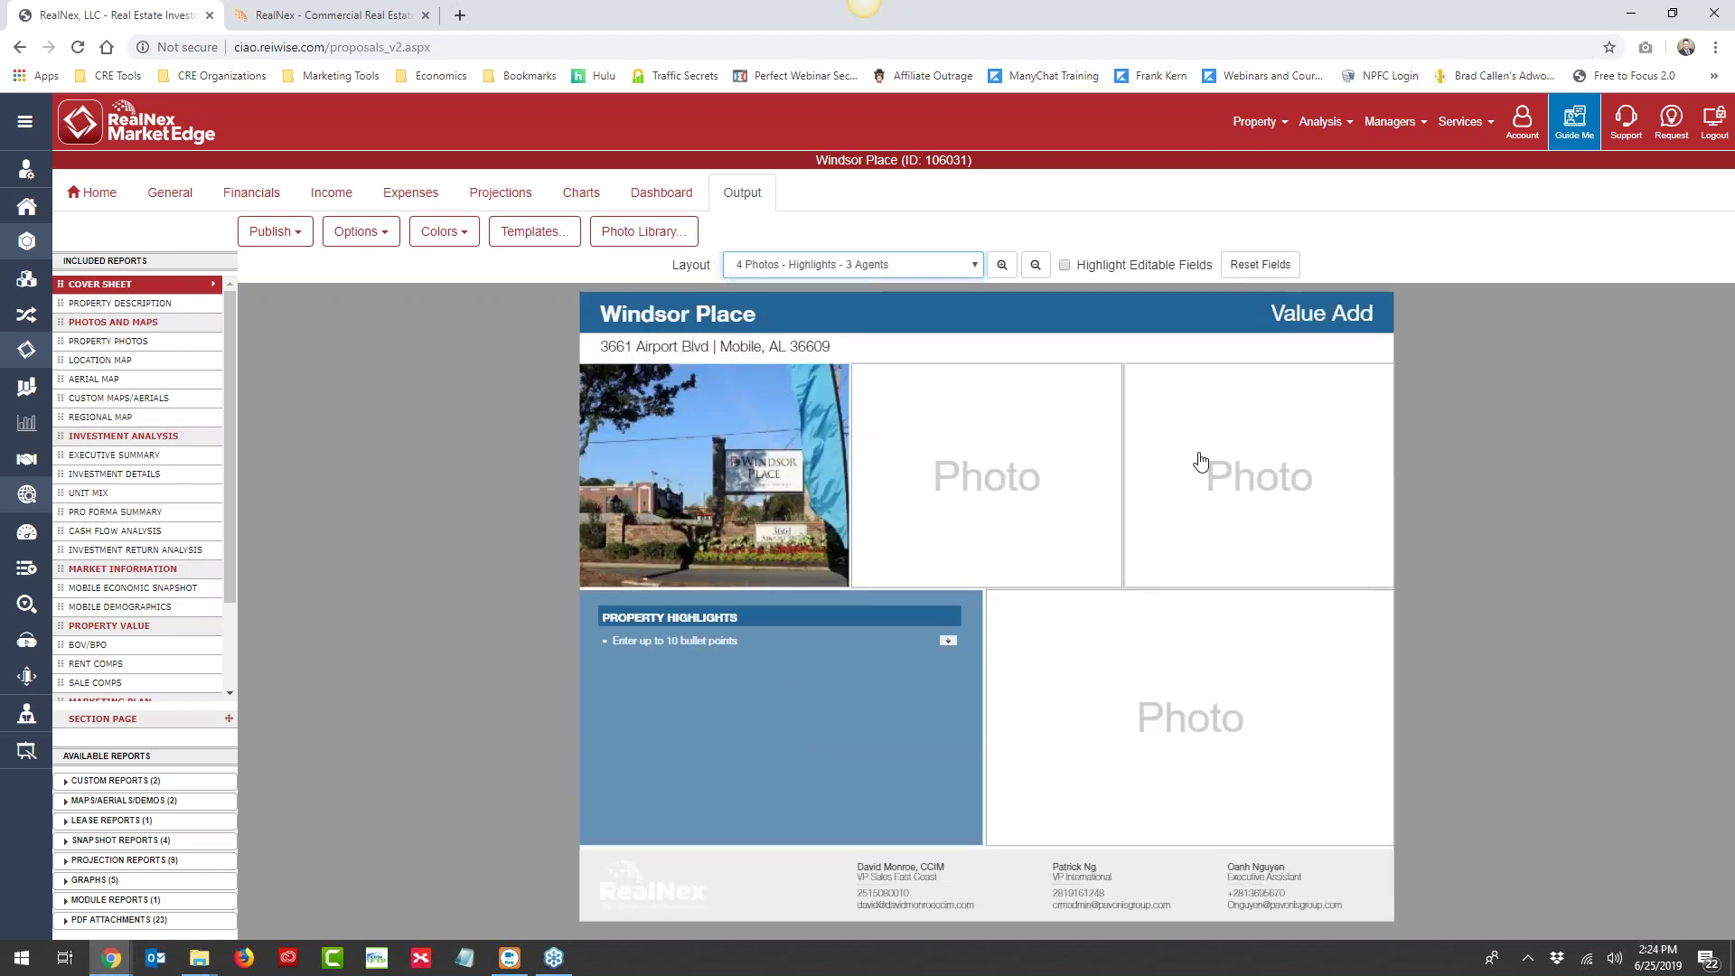
click(786, 268)
click(816, 671)
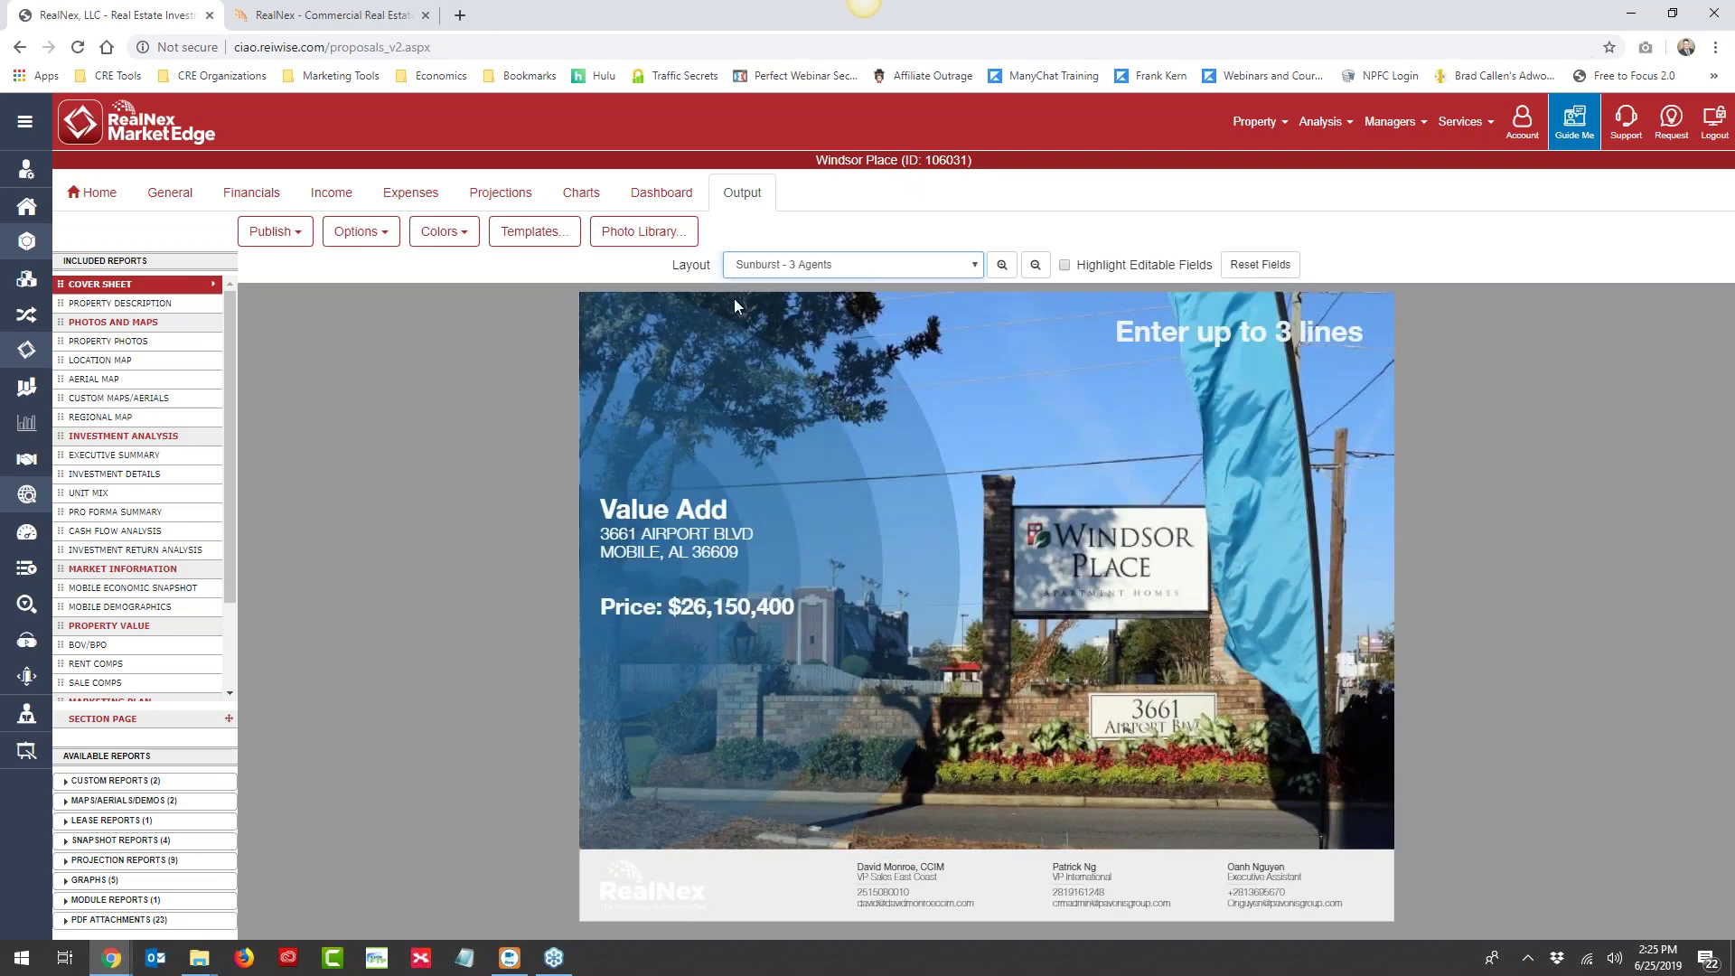
Set the cover sheet layout back to the landscape Full Page Photo - Info on Left
click(783, 266)
scroll(795, 632, down, 2)
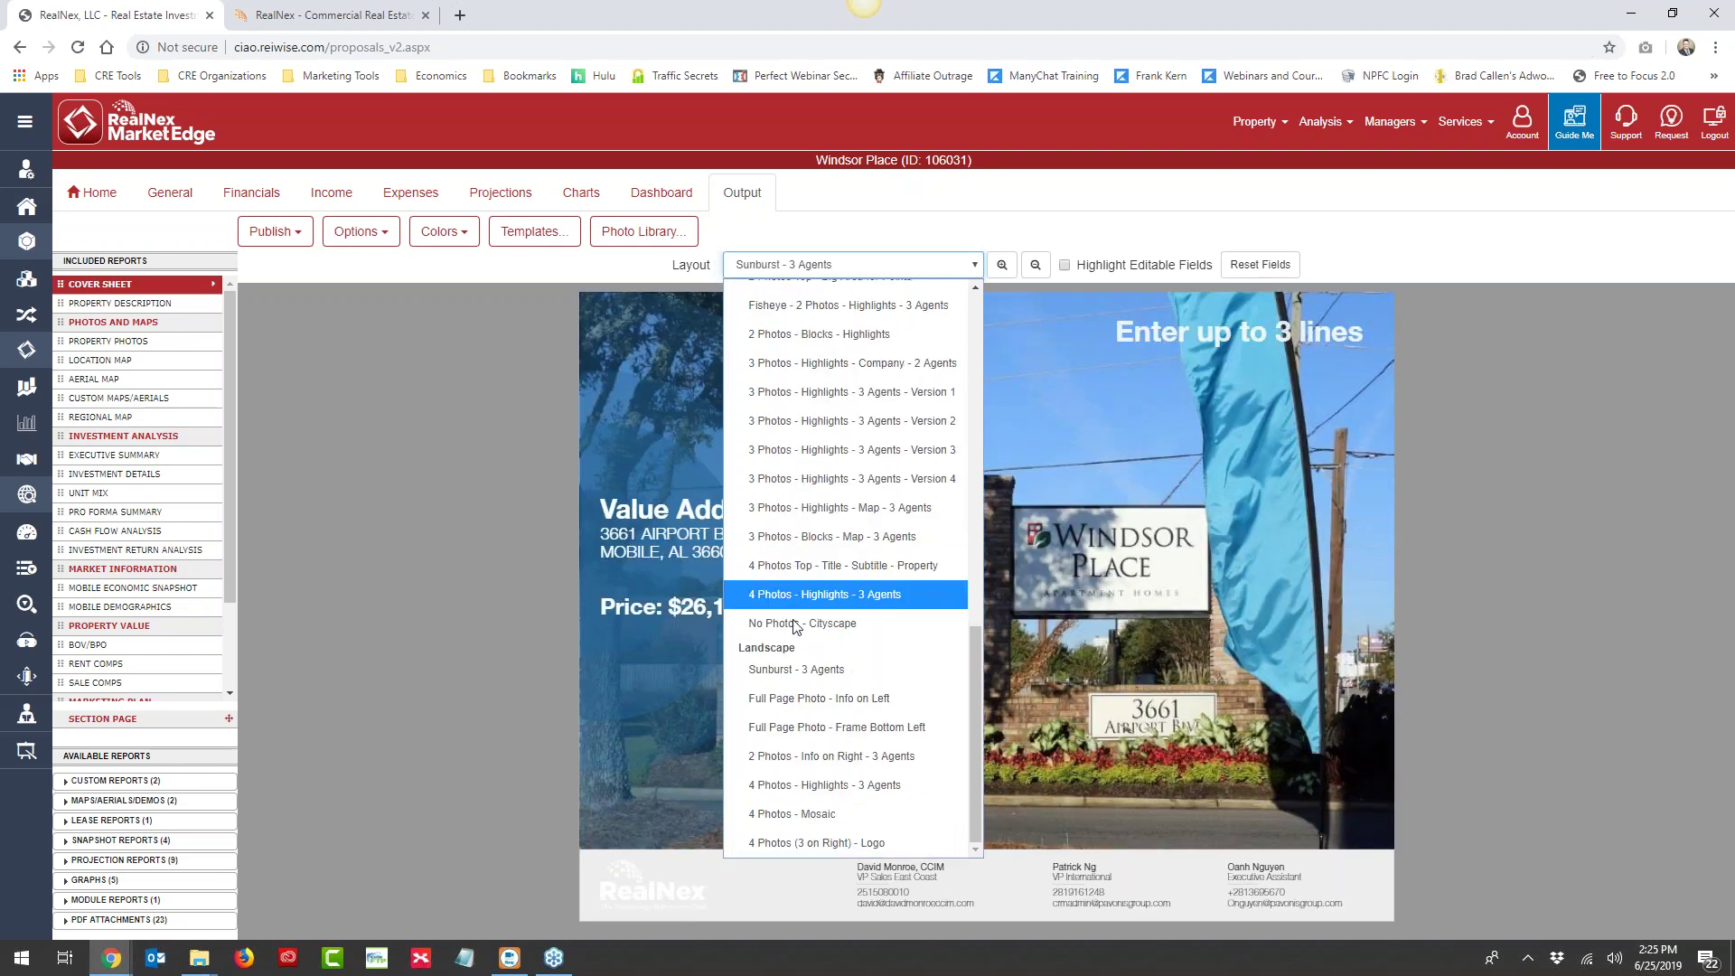
click(787, 696)
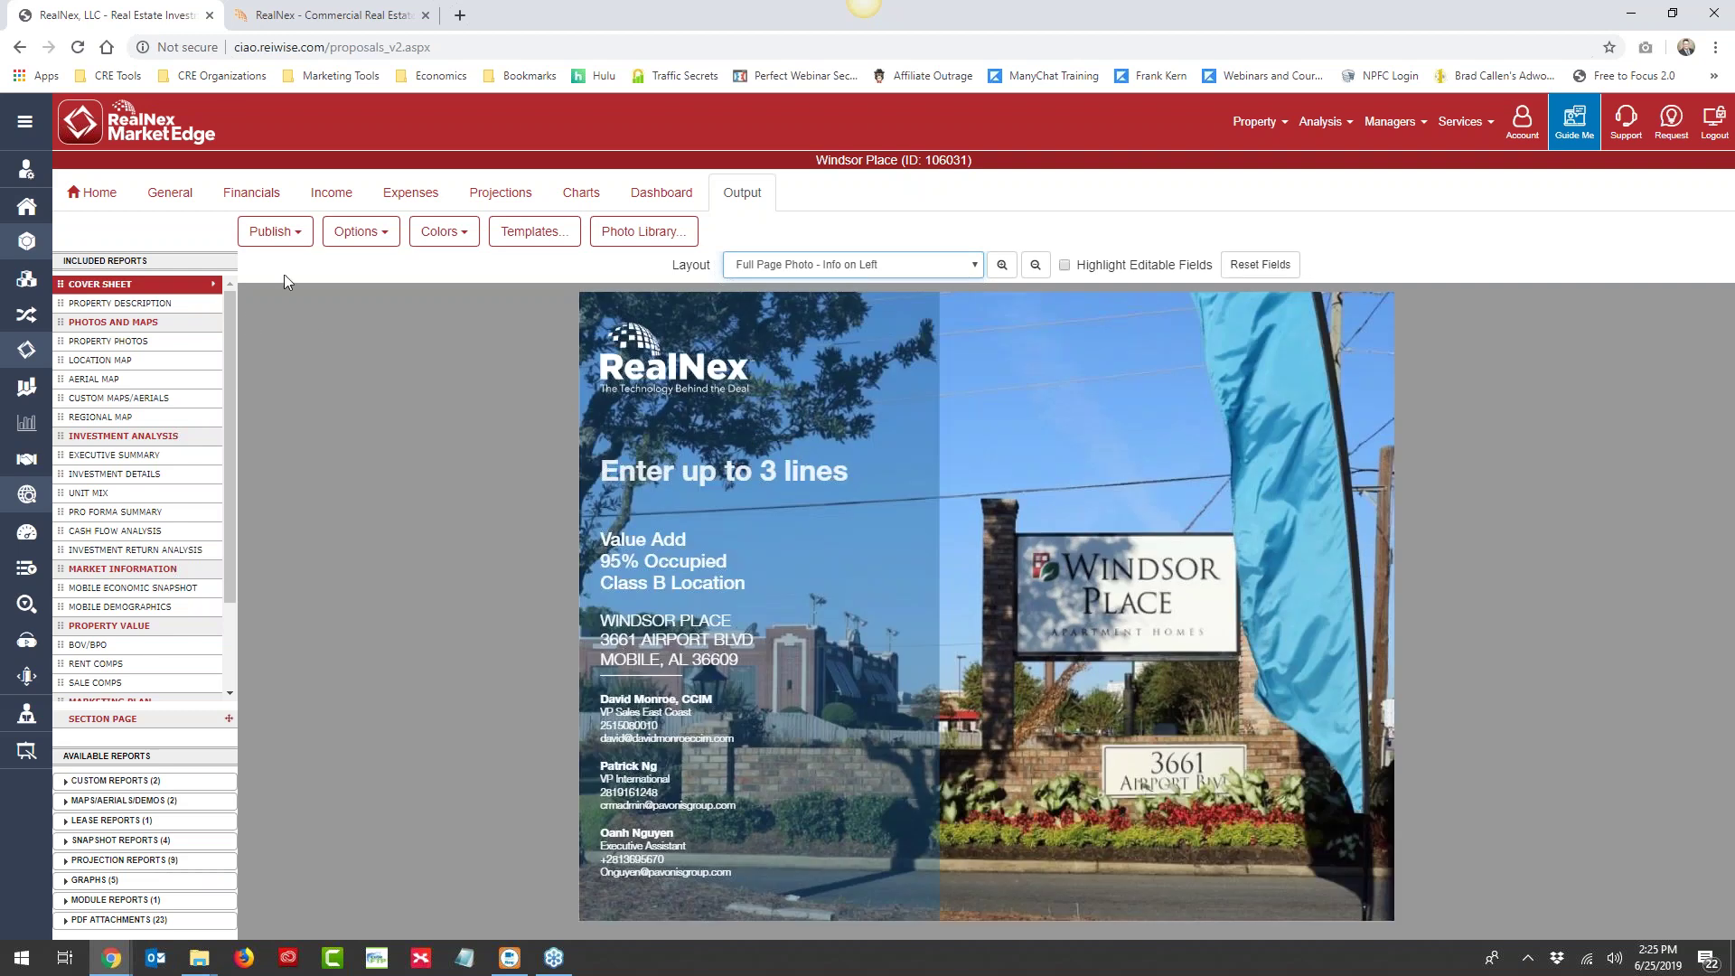
Try the red and orange RealNex logo on the cover sheet and restore the white RealNex logo
click(662, 376)
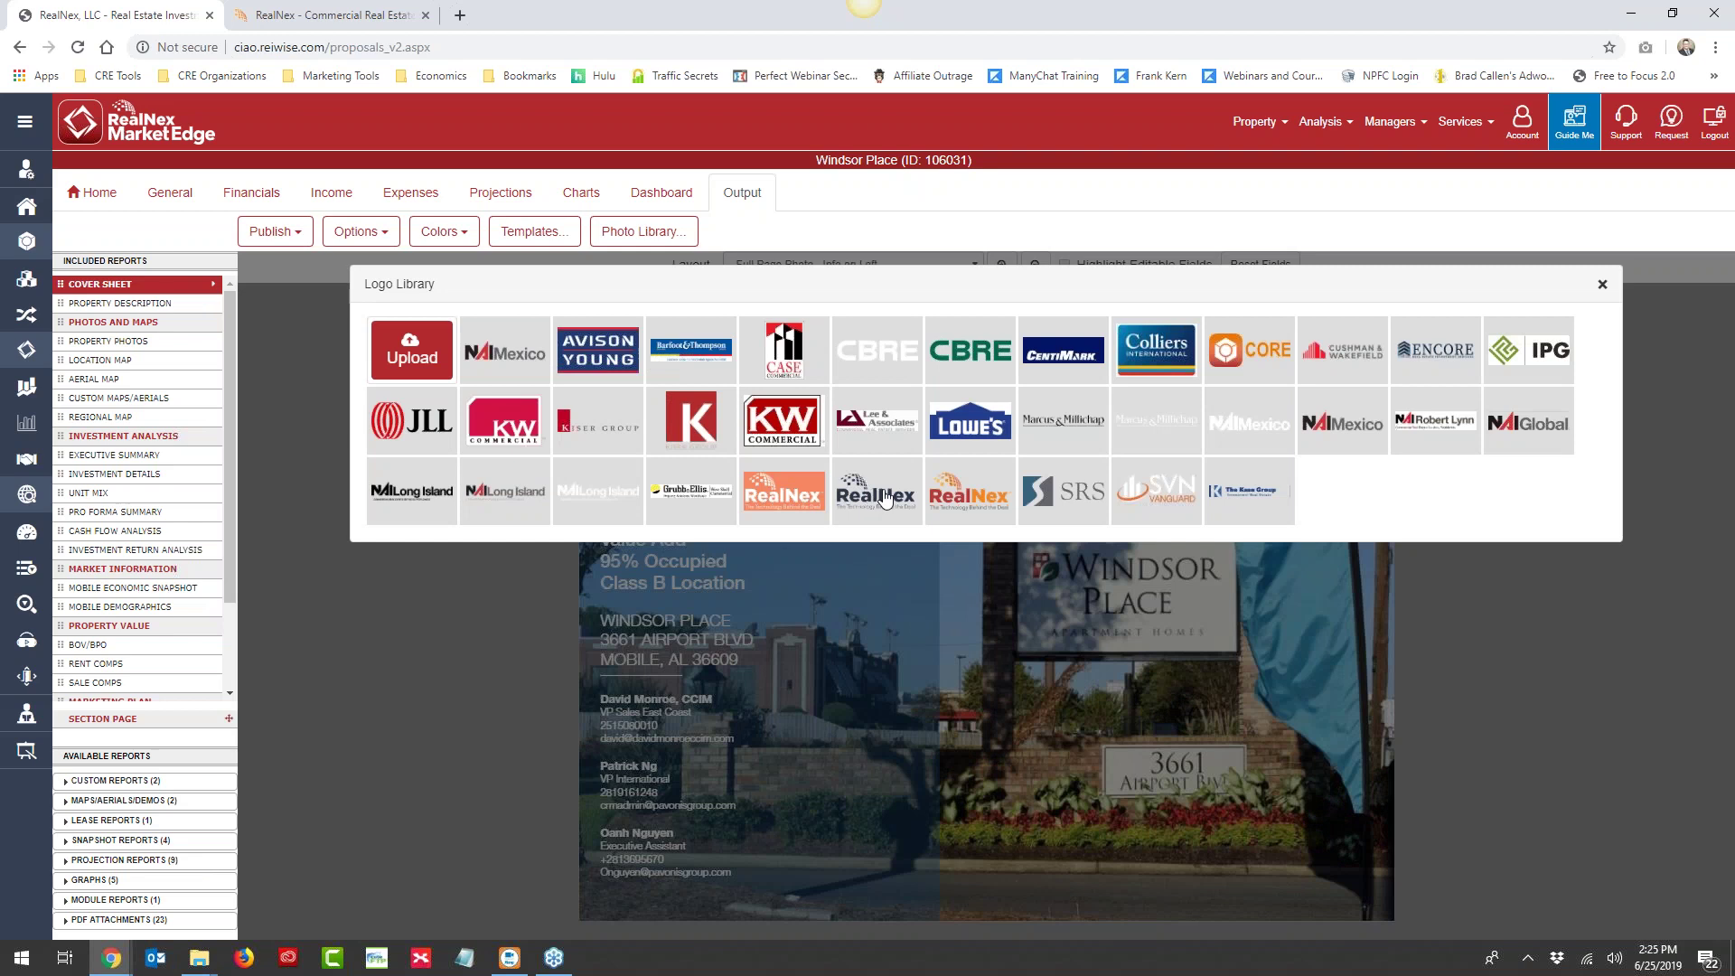
click(965, 499)
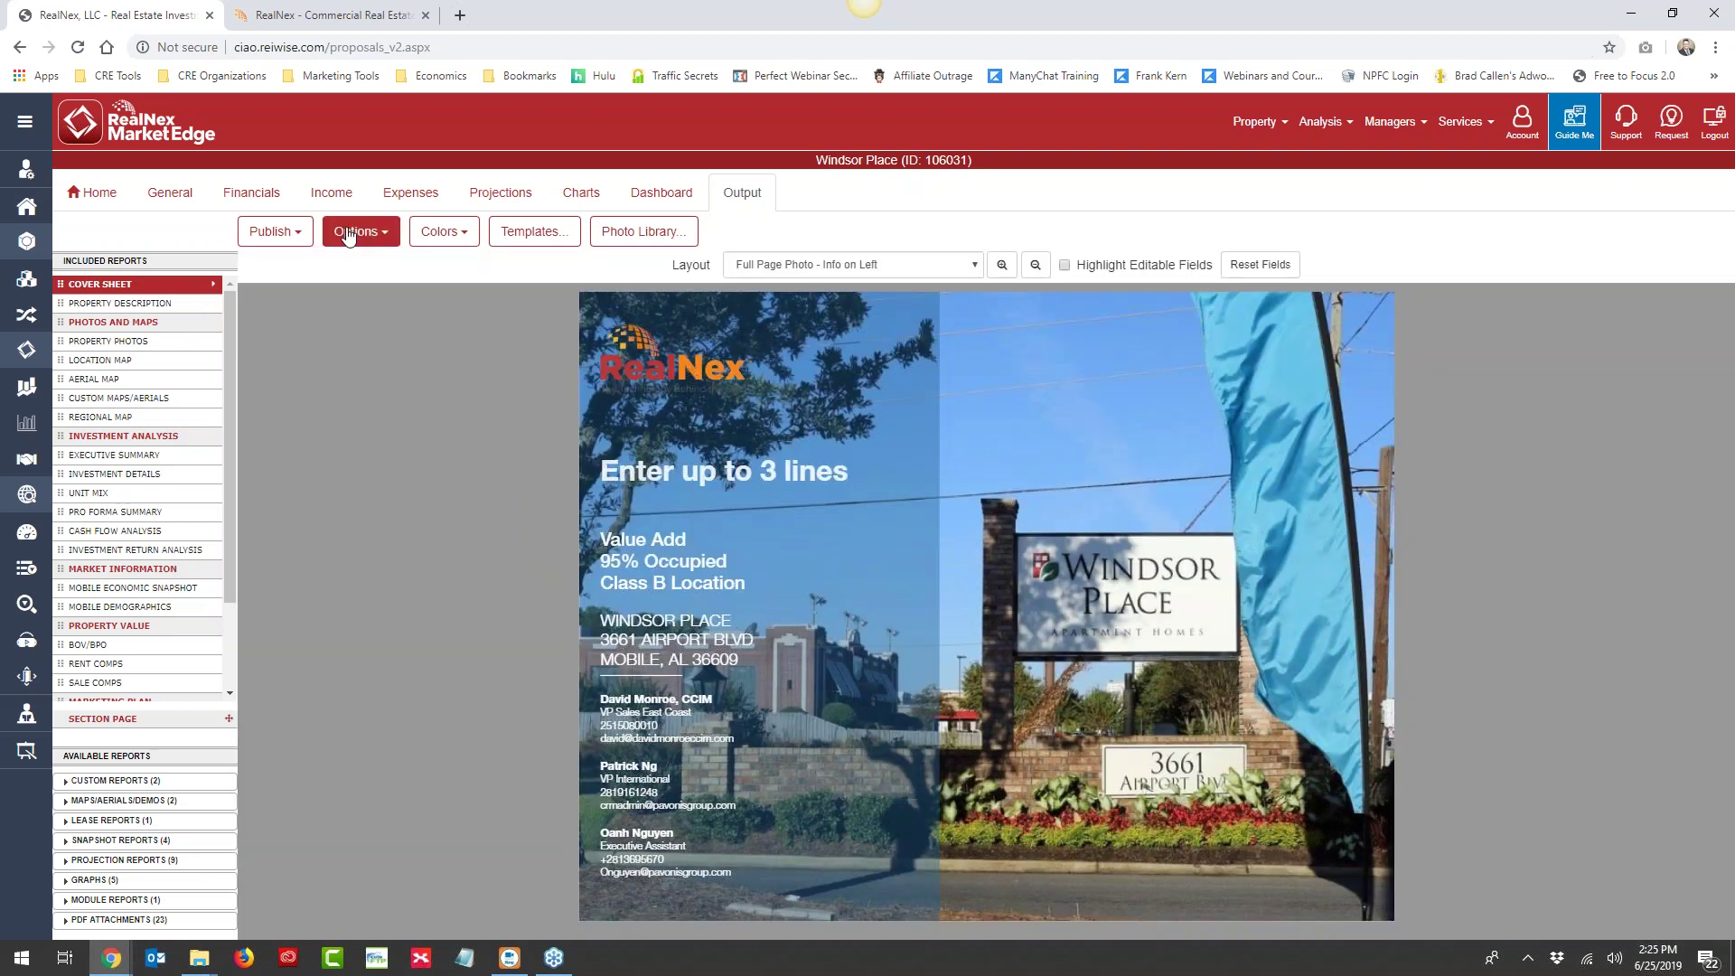
click(639, 368)
click(962, 496)
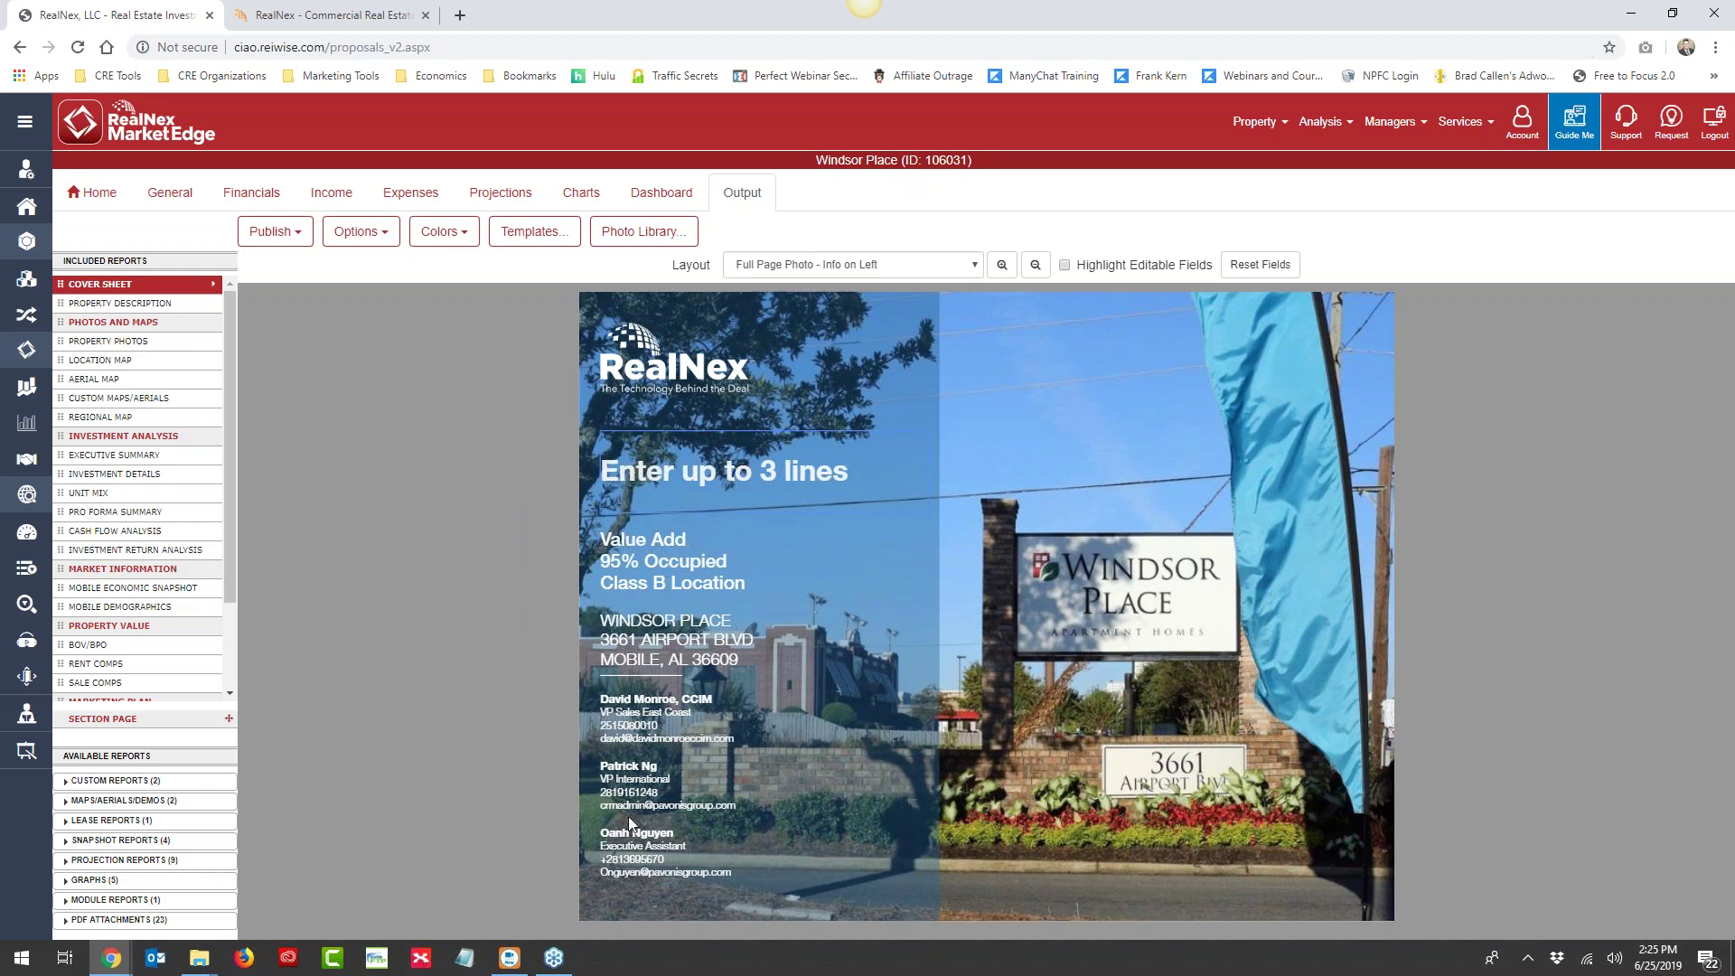
Examine the primary and alternate proposal contacts and save the contact settings
click(358, 232)
click(387, 267)
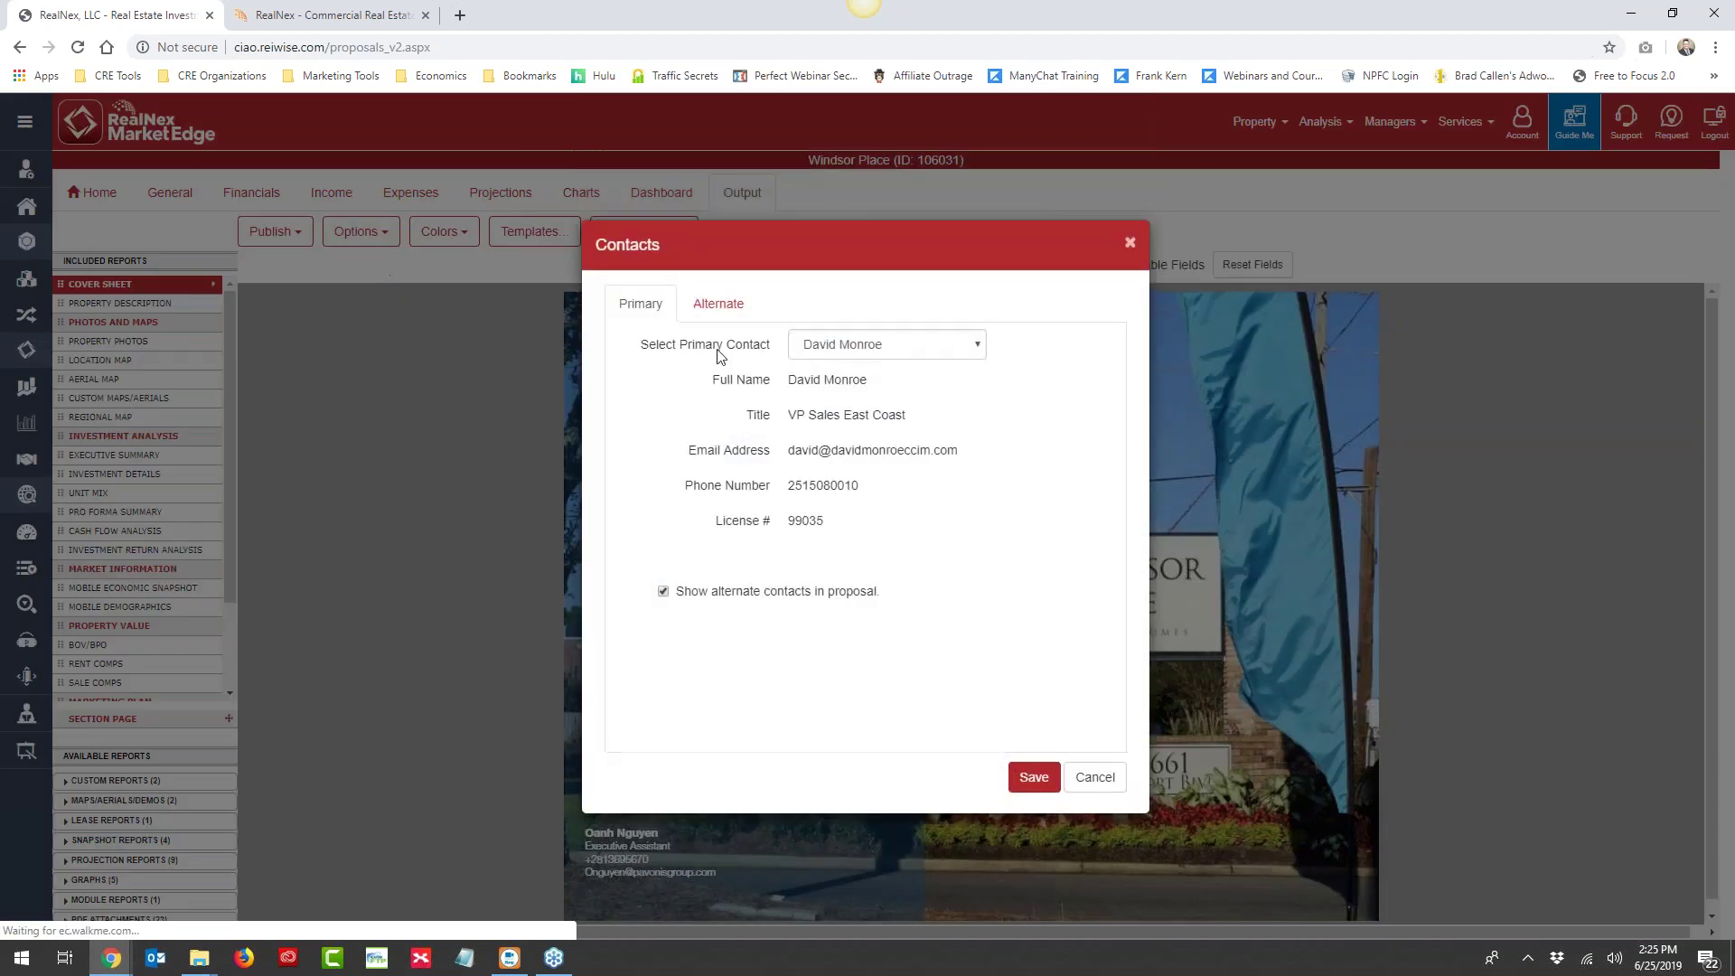
click(719, 304)
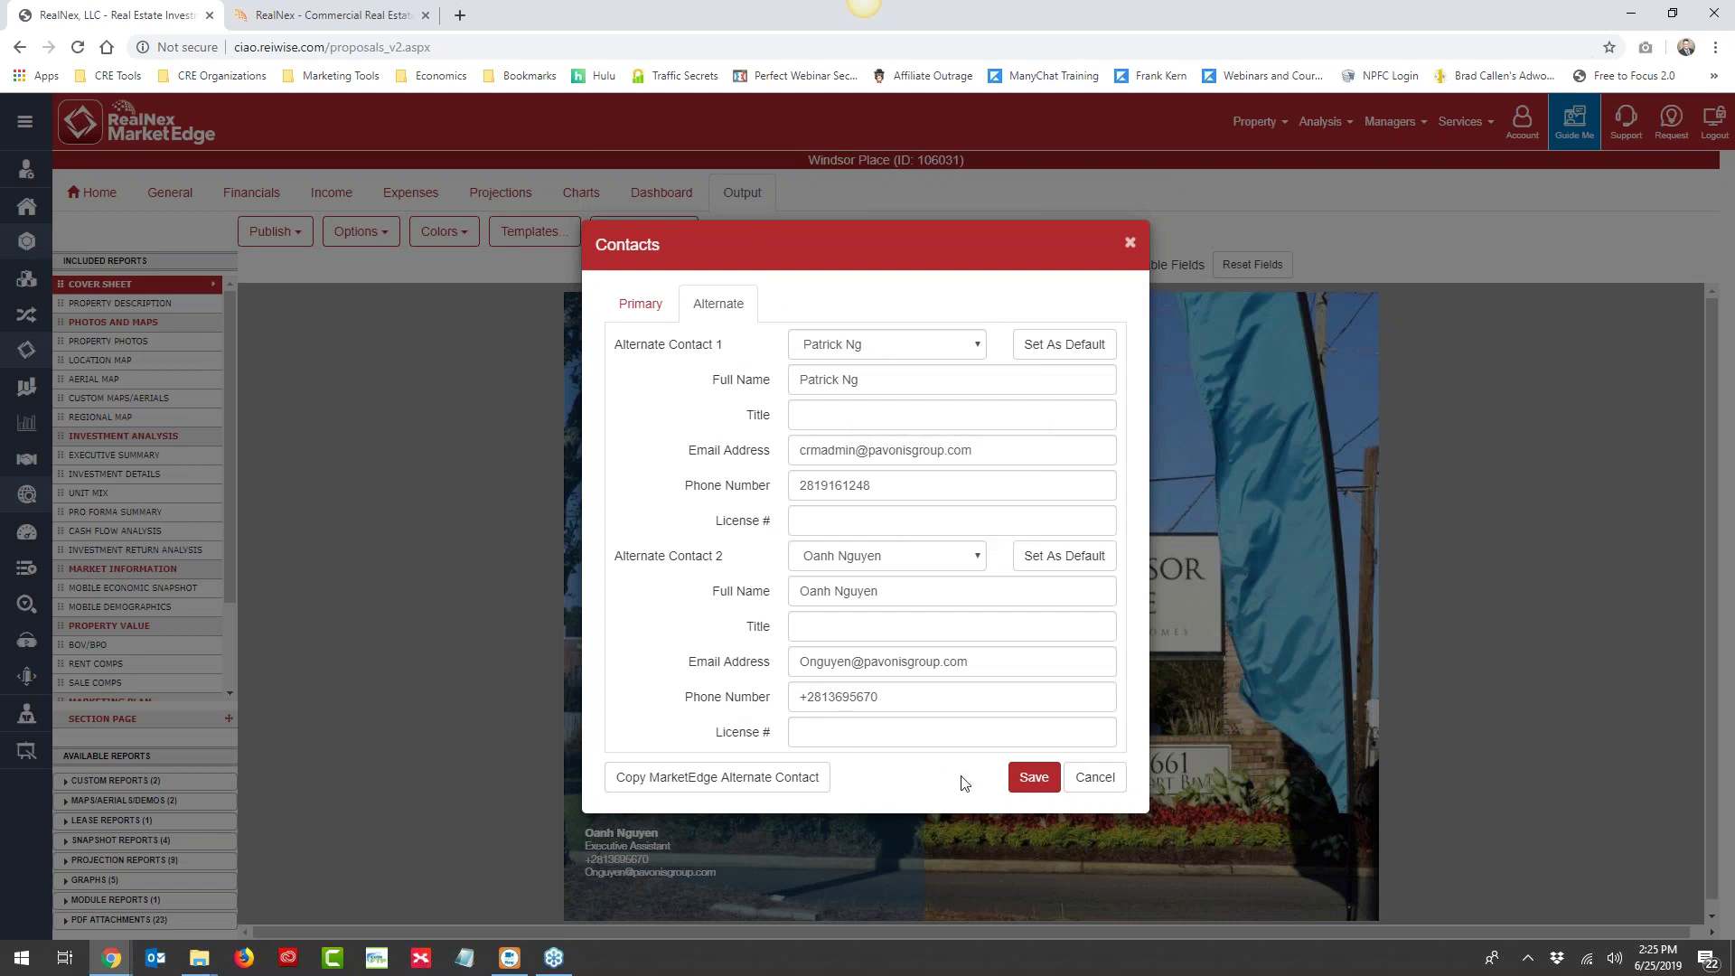
click(1033, 777)
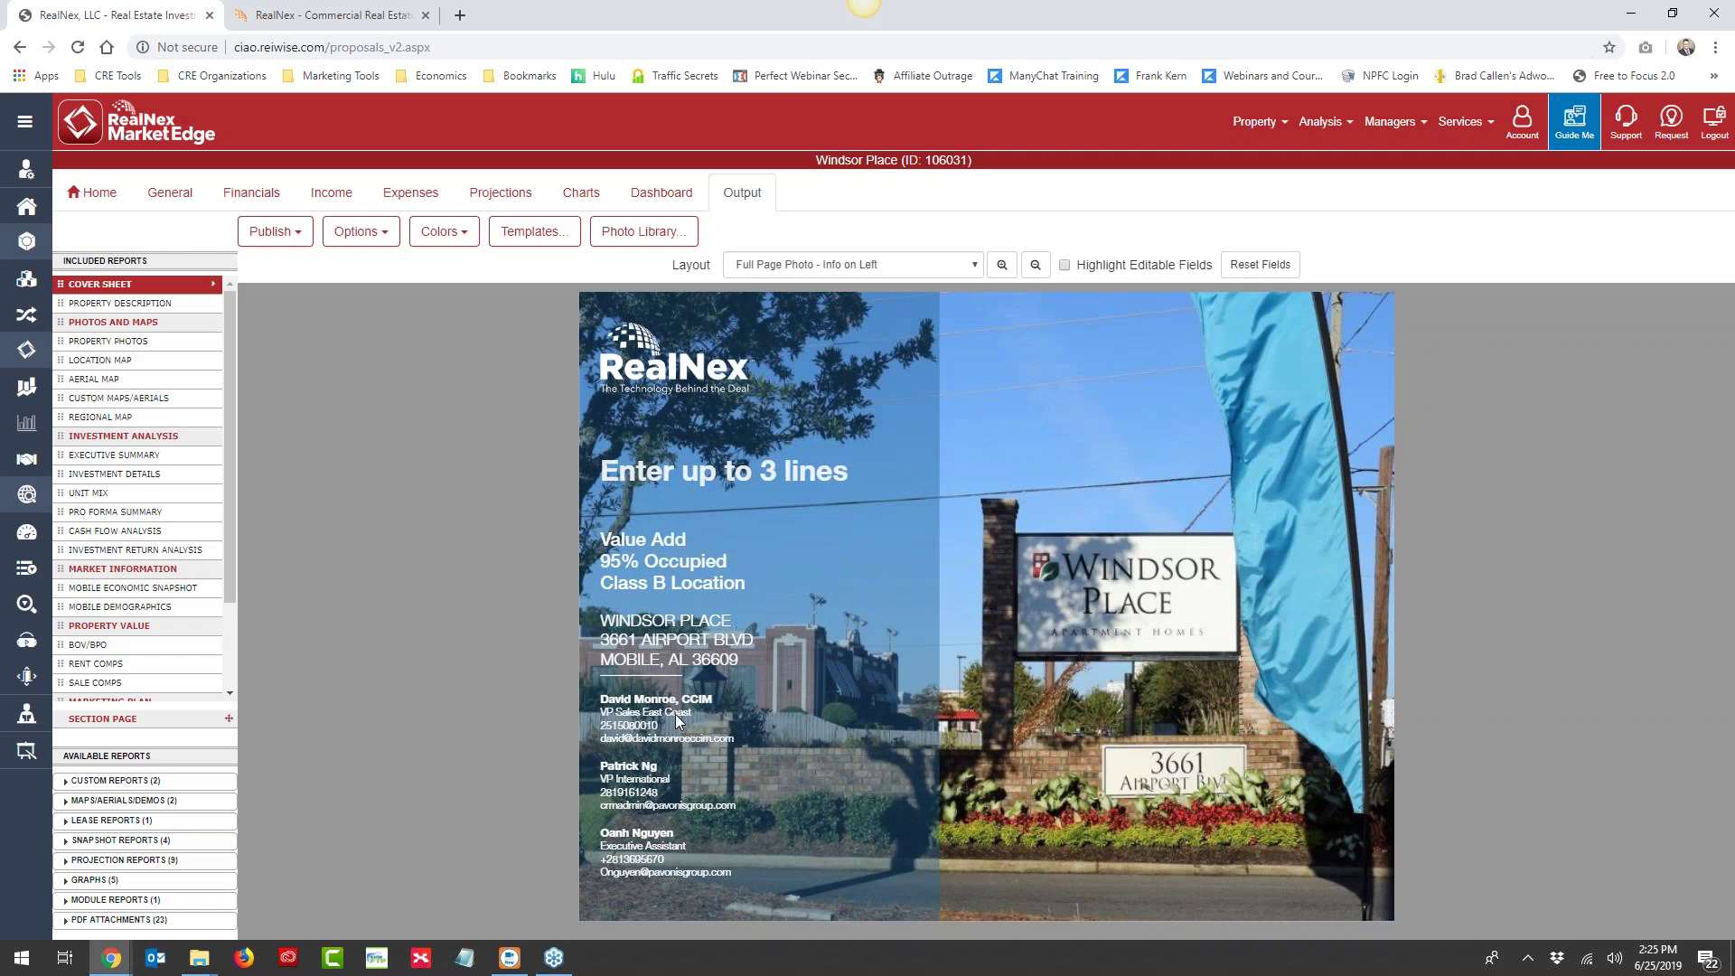
Open the Property Description report and change the proposal logo to the red and orange RealNex version
click(126, 303)
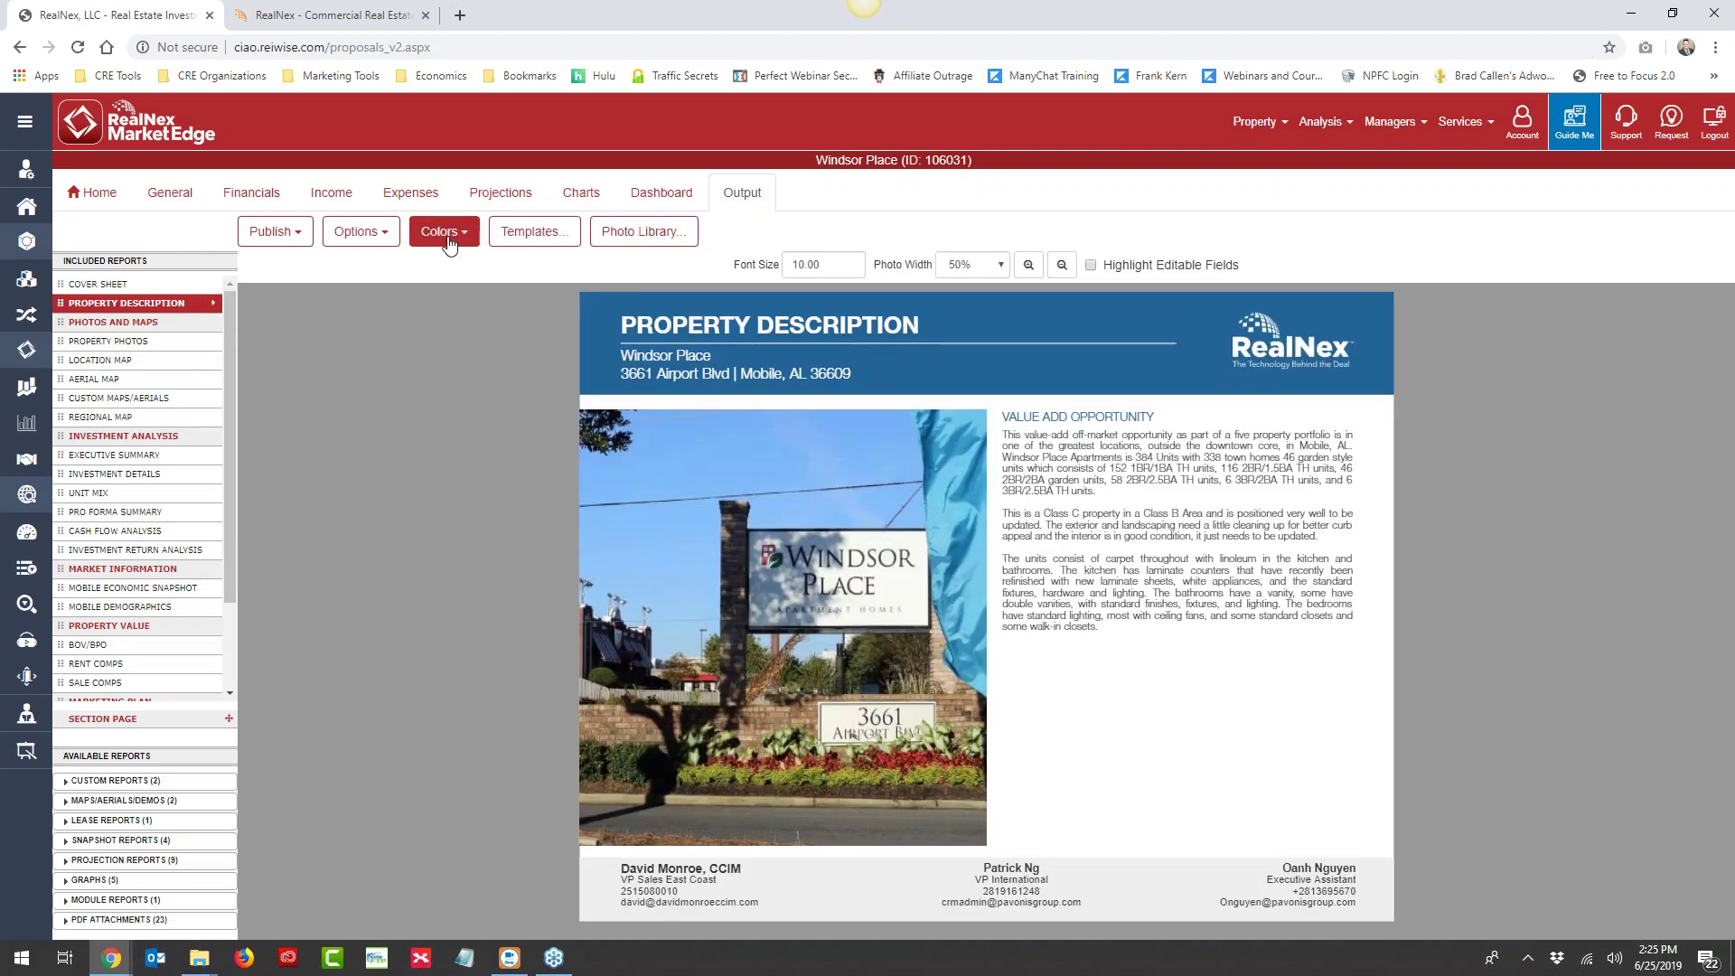
click(366, 238)
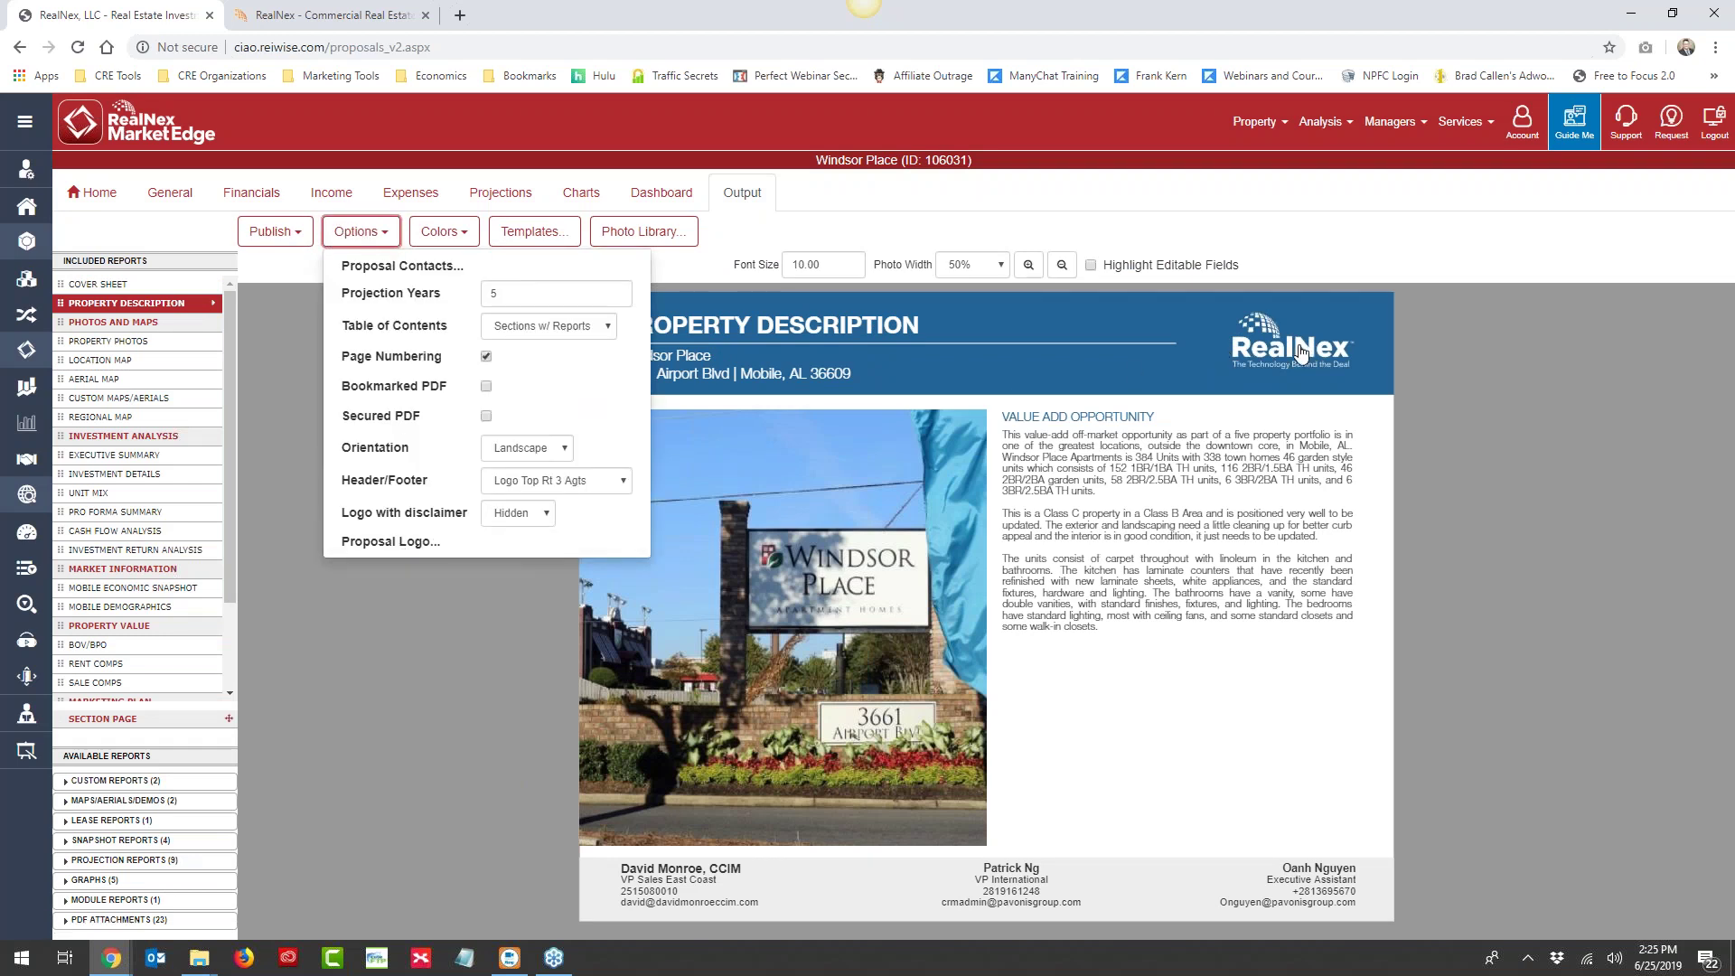
click(421, 547)
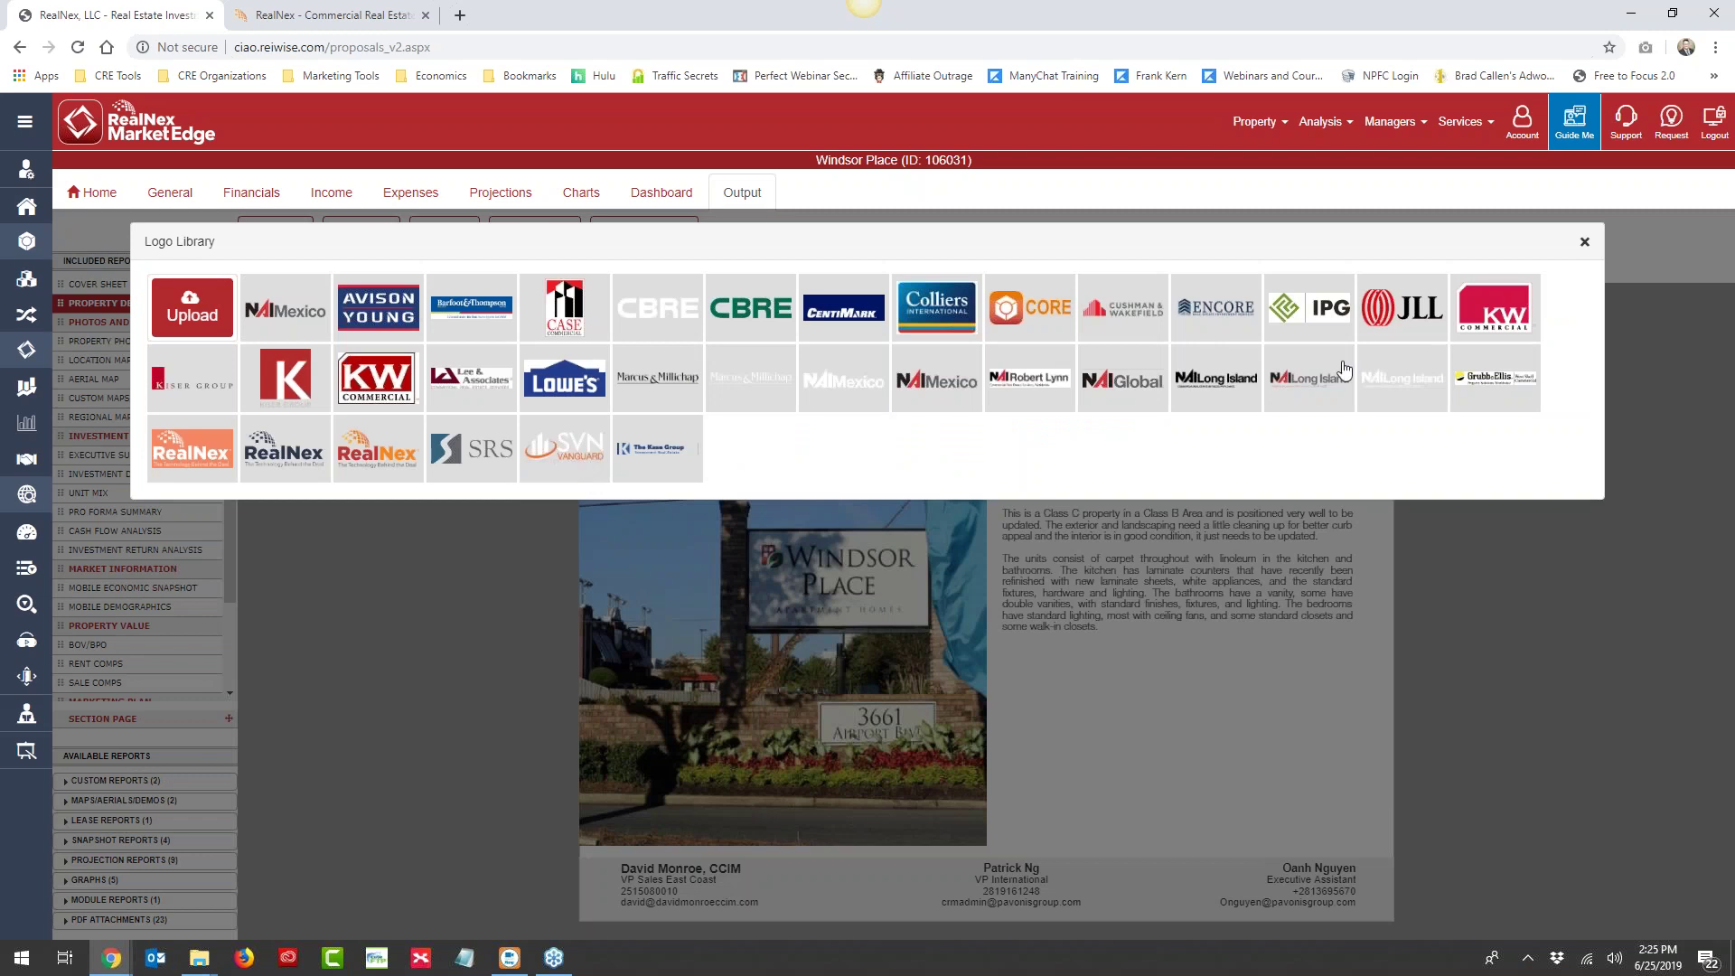
click(371, 452)
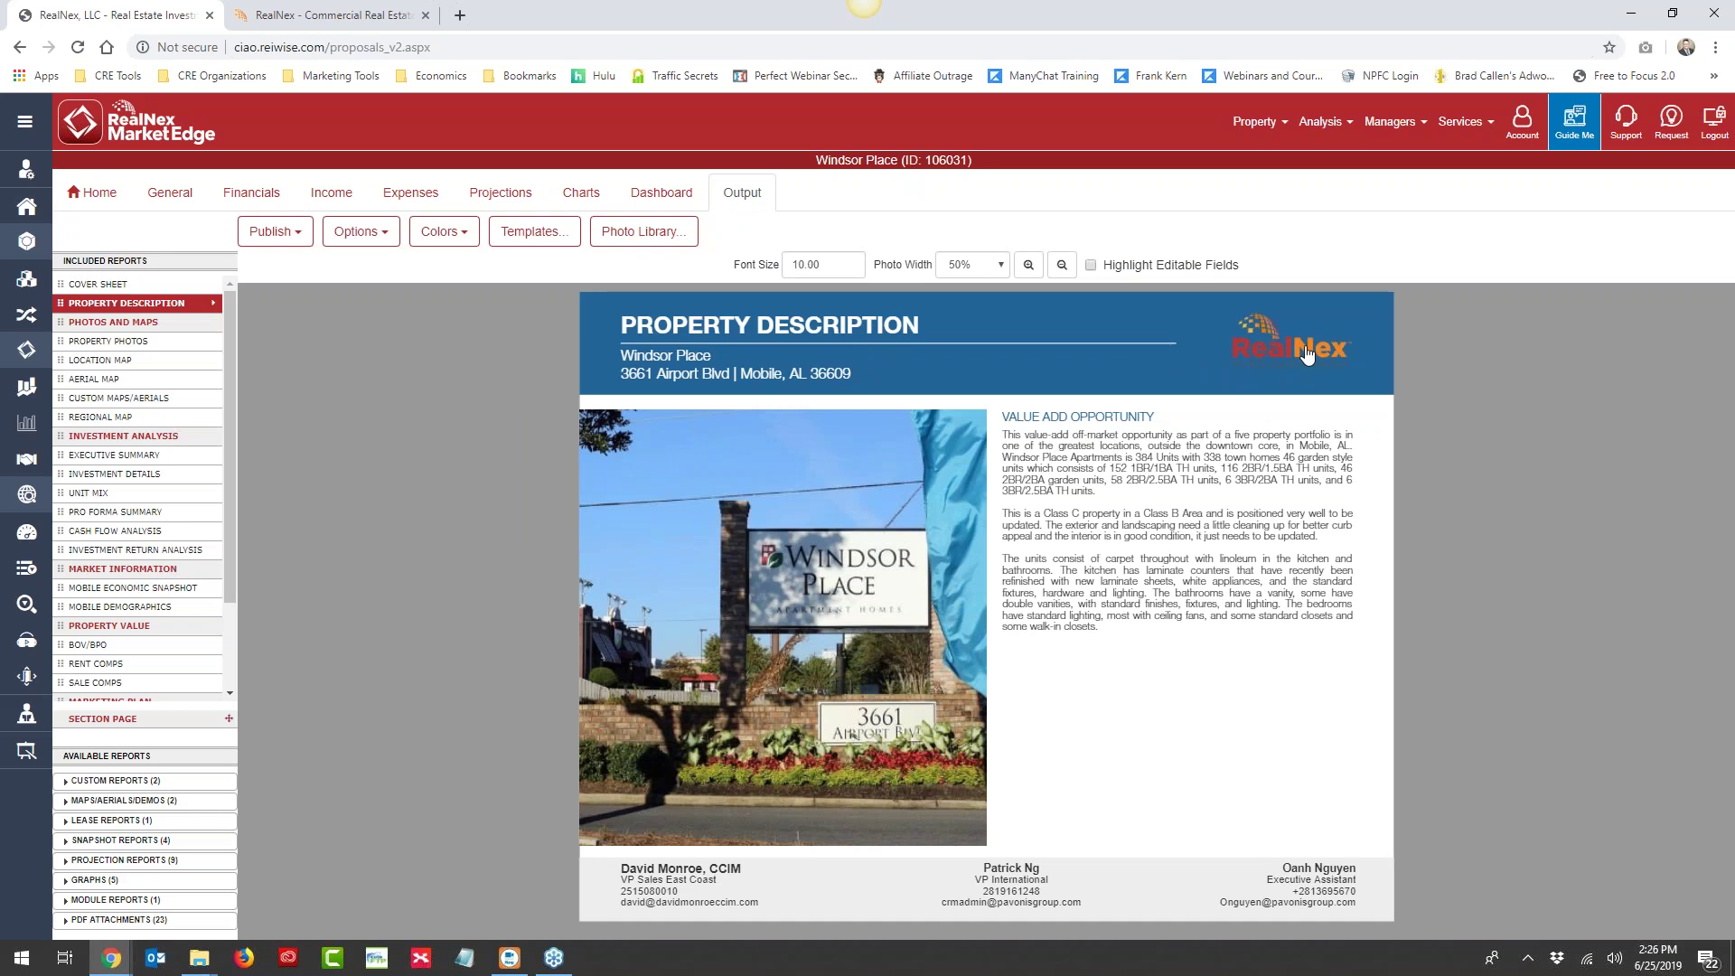
Set the proposal logo back to the white RealNex version
click(380, 237)
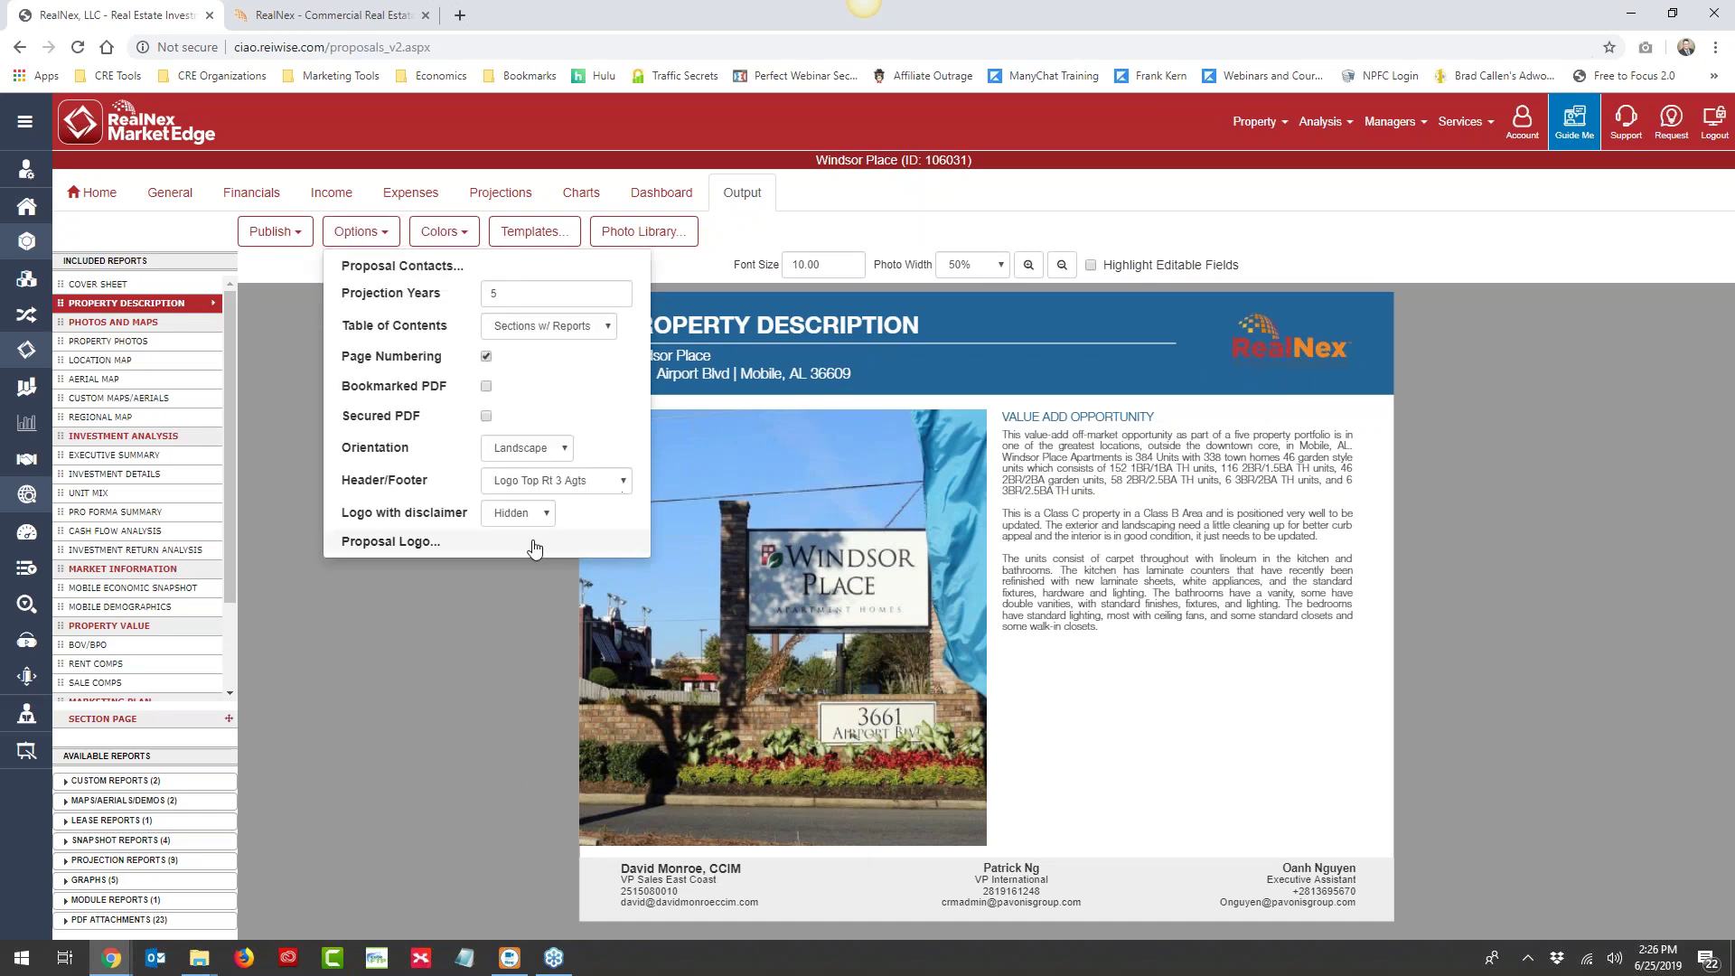
click(418, 542)
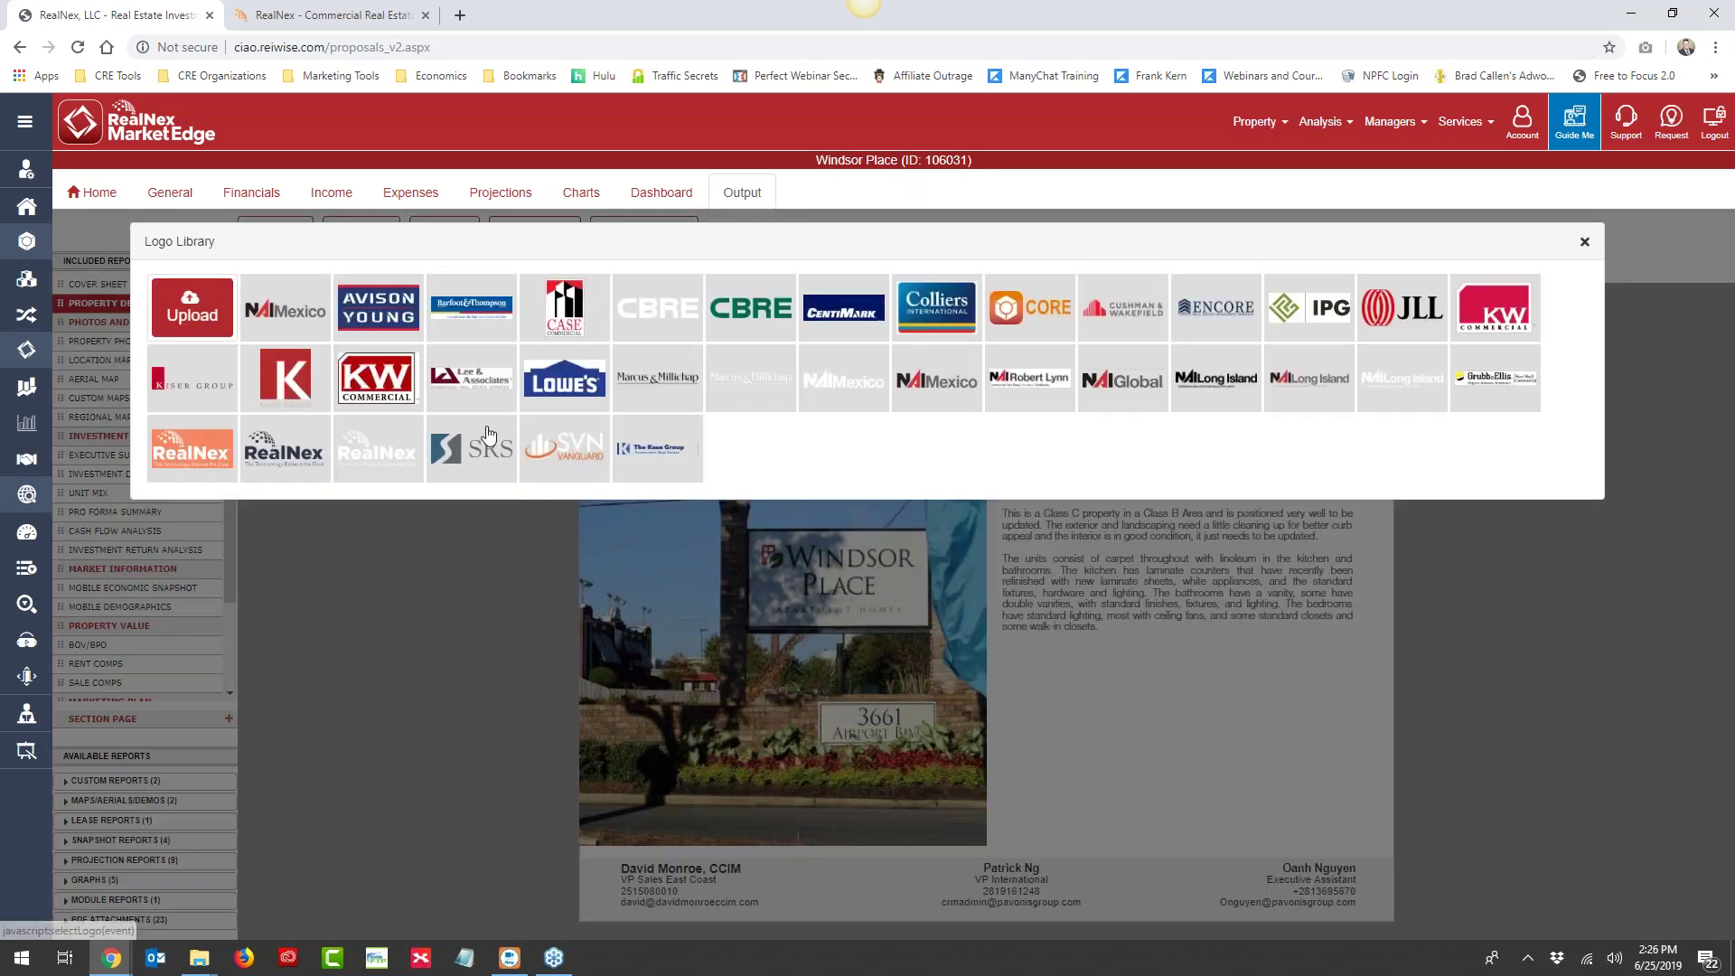
click(391, 462)
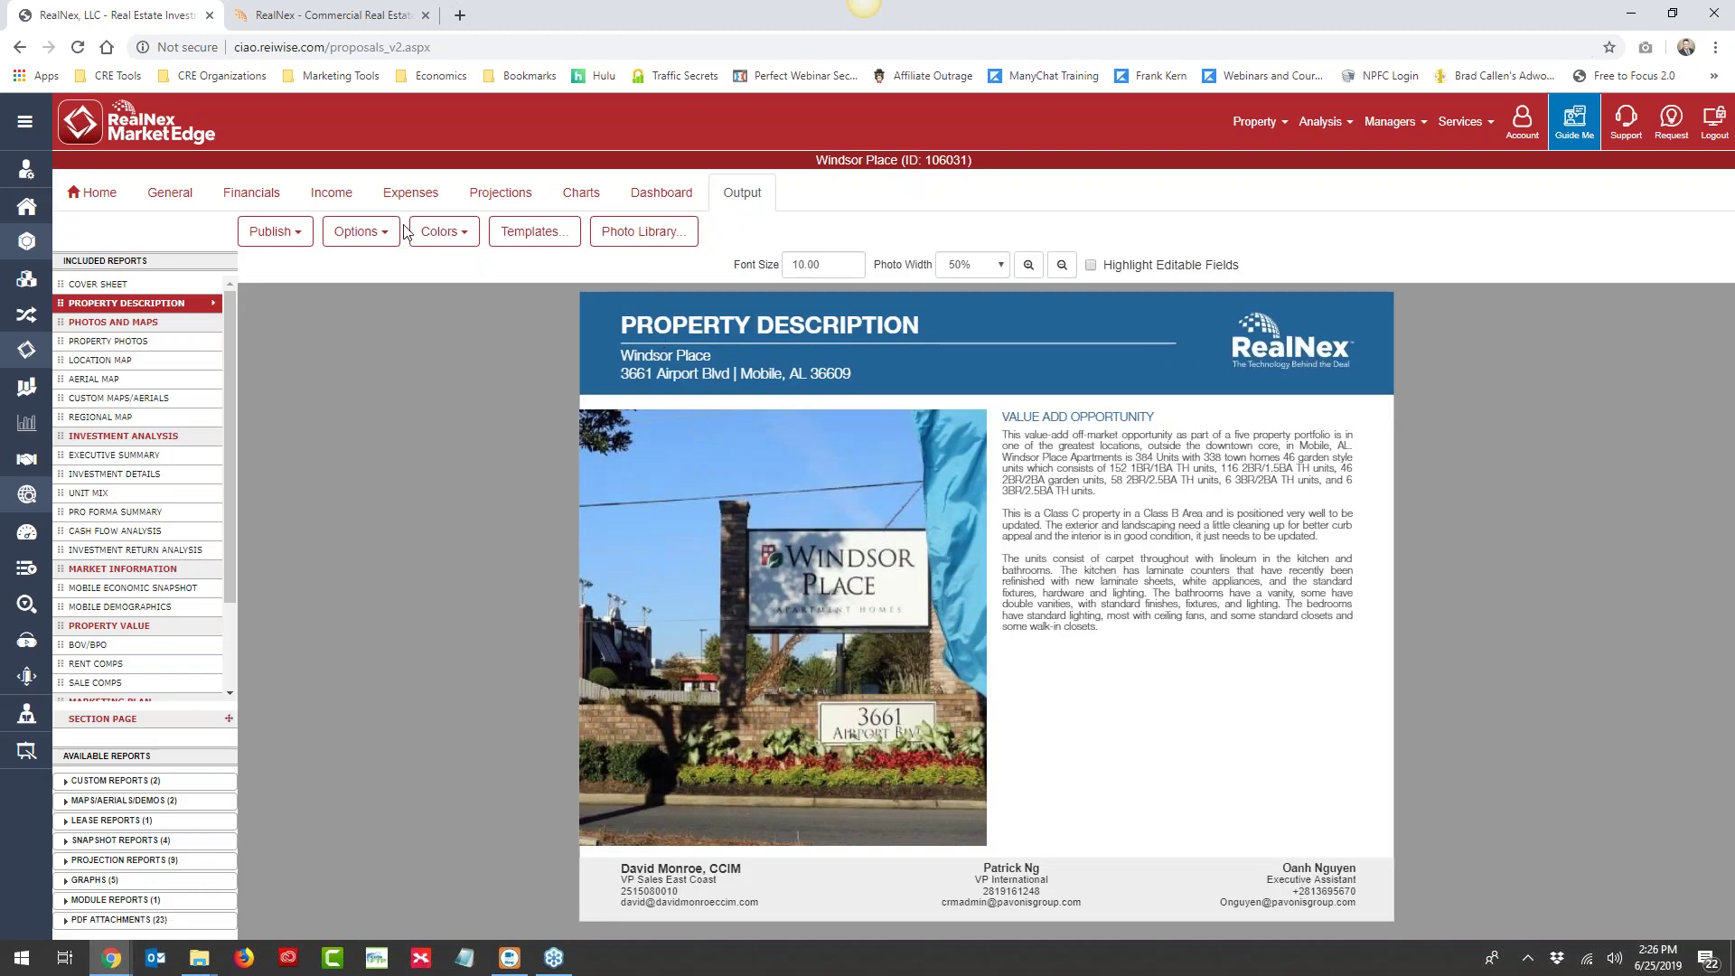
Try the Logo Bot Rt 2 Agts and Small Header no Footer styles for the proposal's header and footer
click(359, 231)
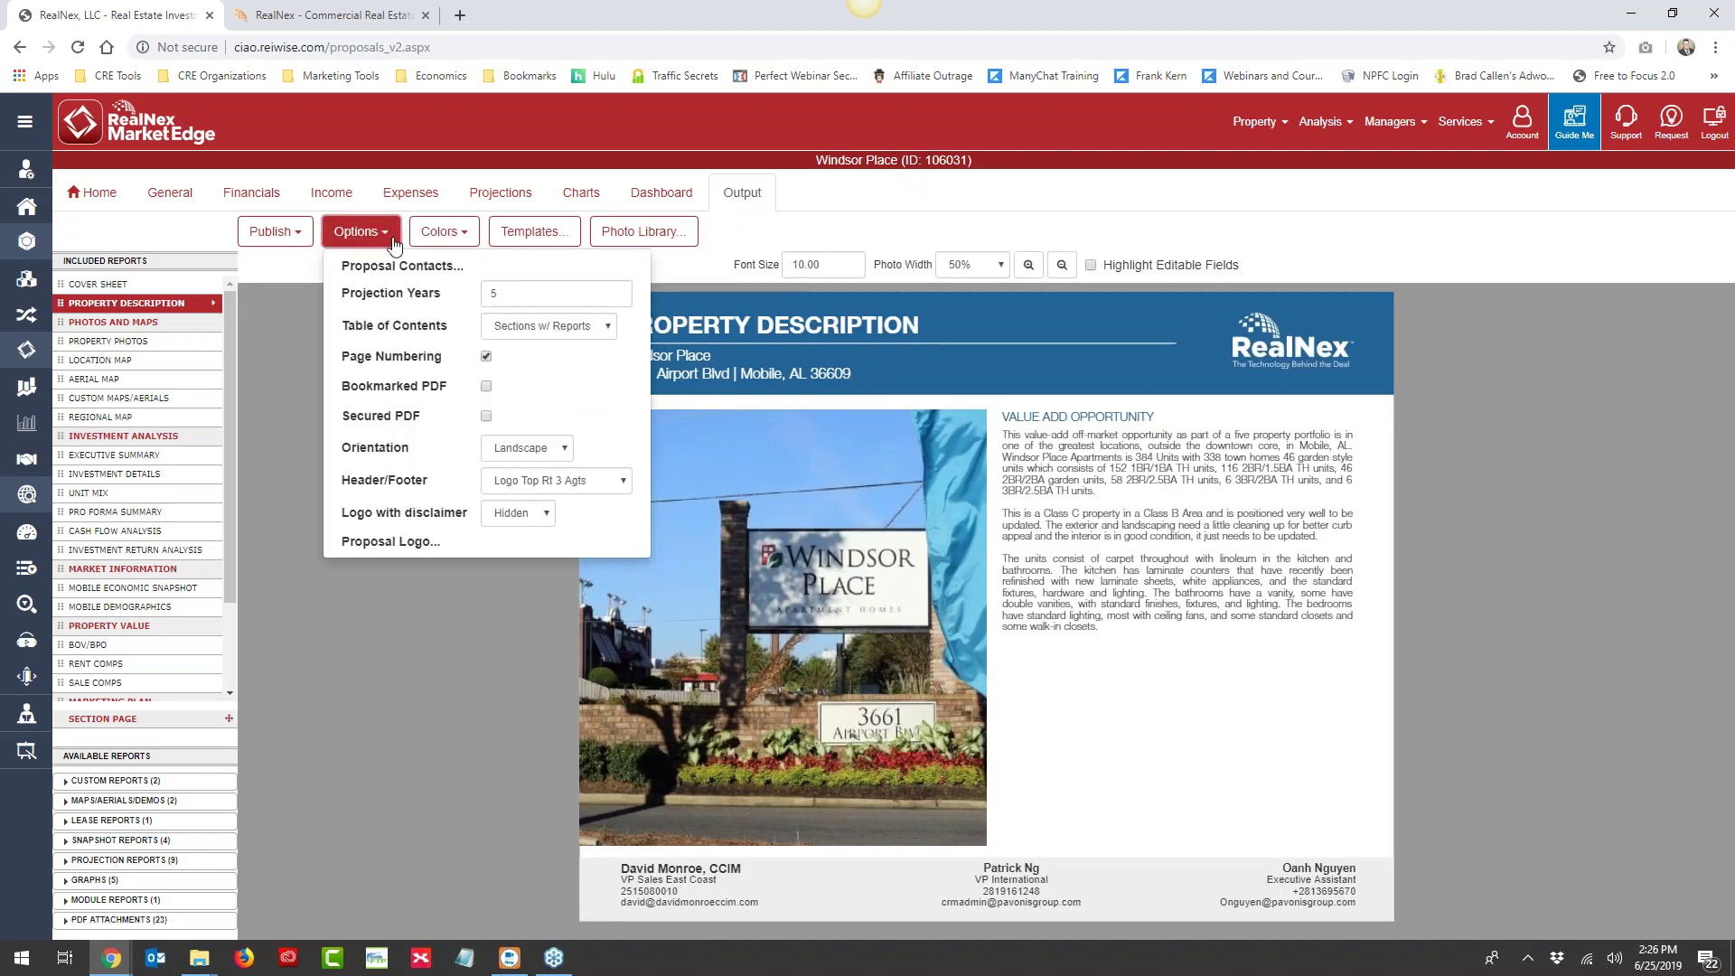
click(528, 483)
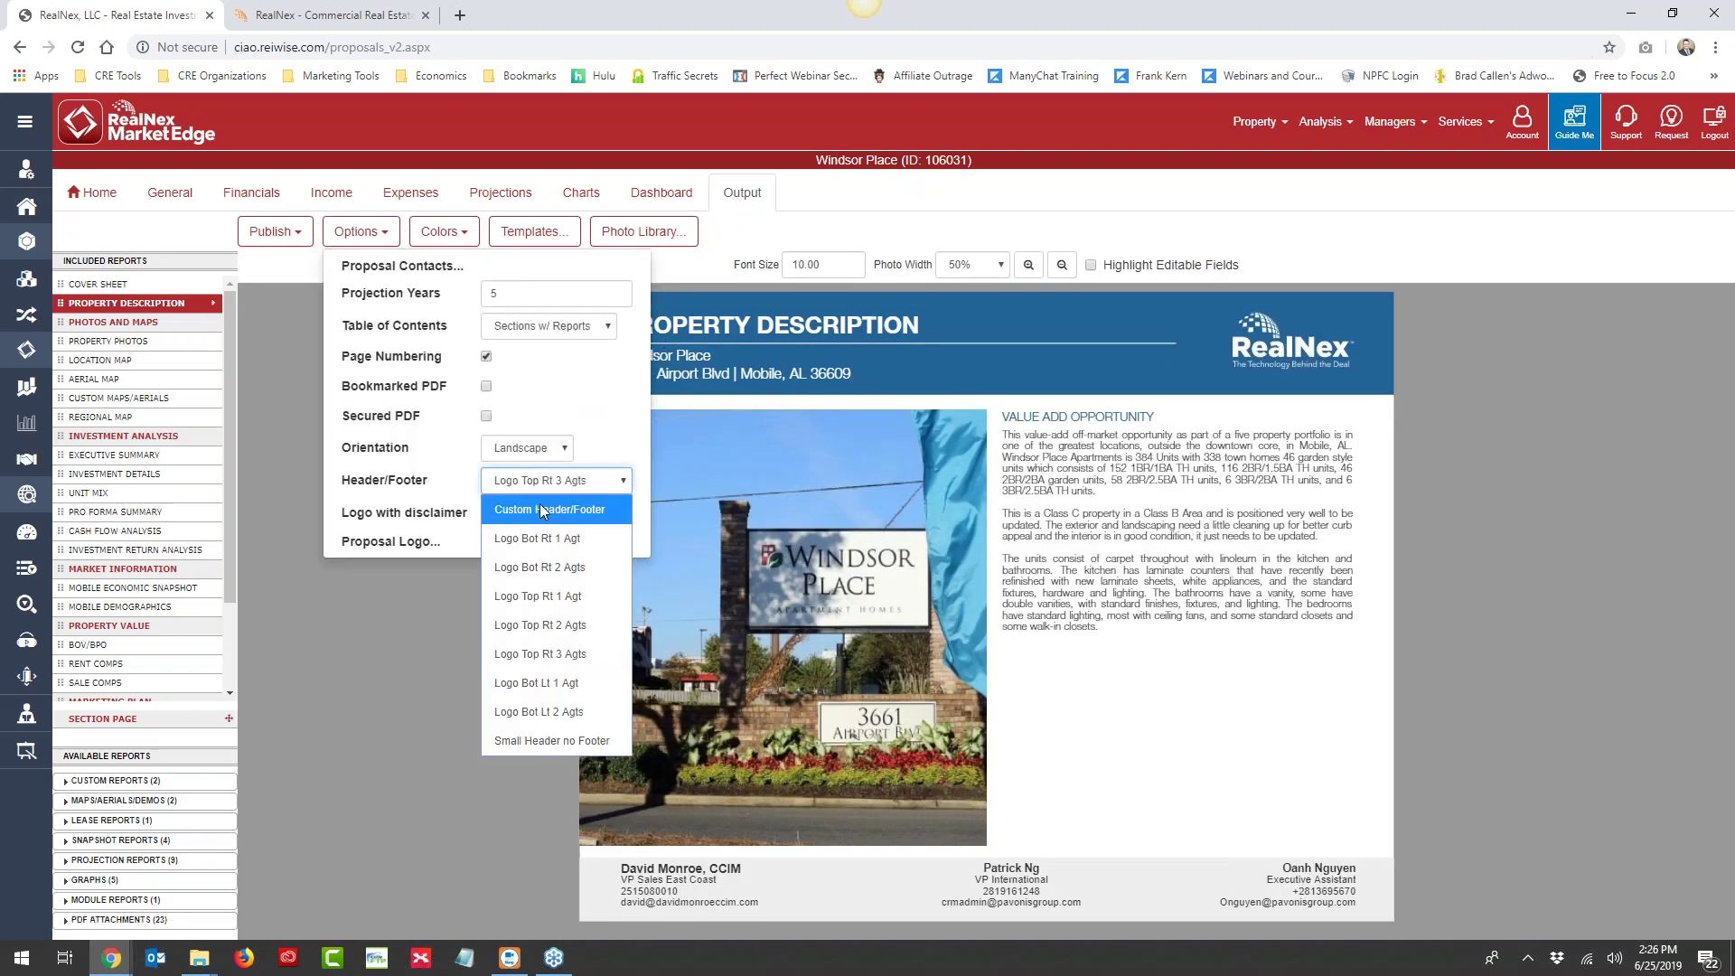
click(533, 565)
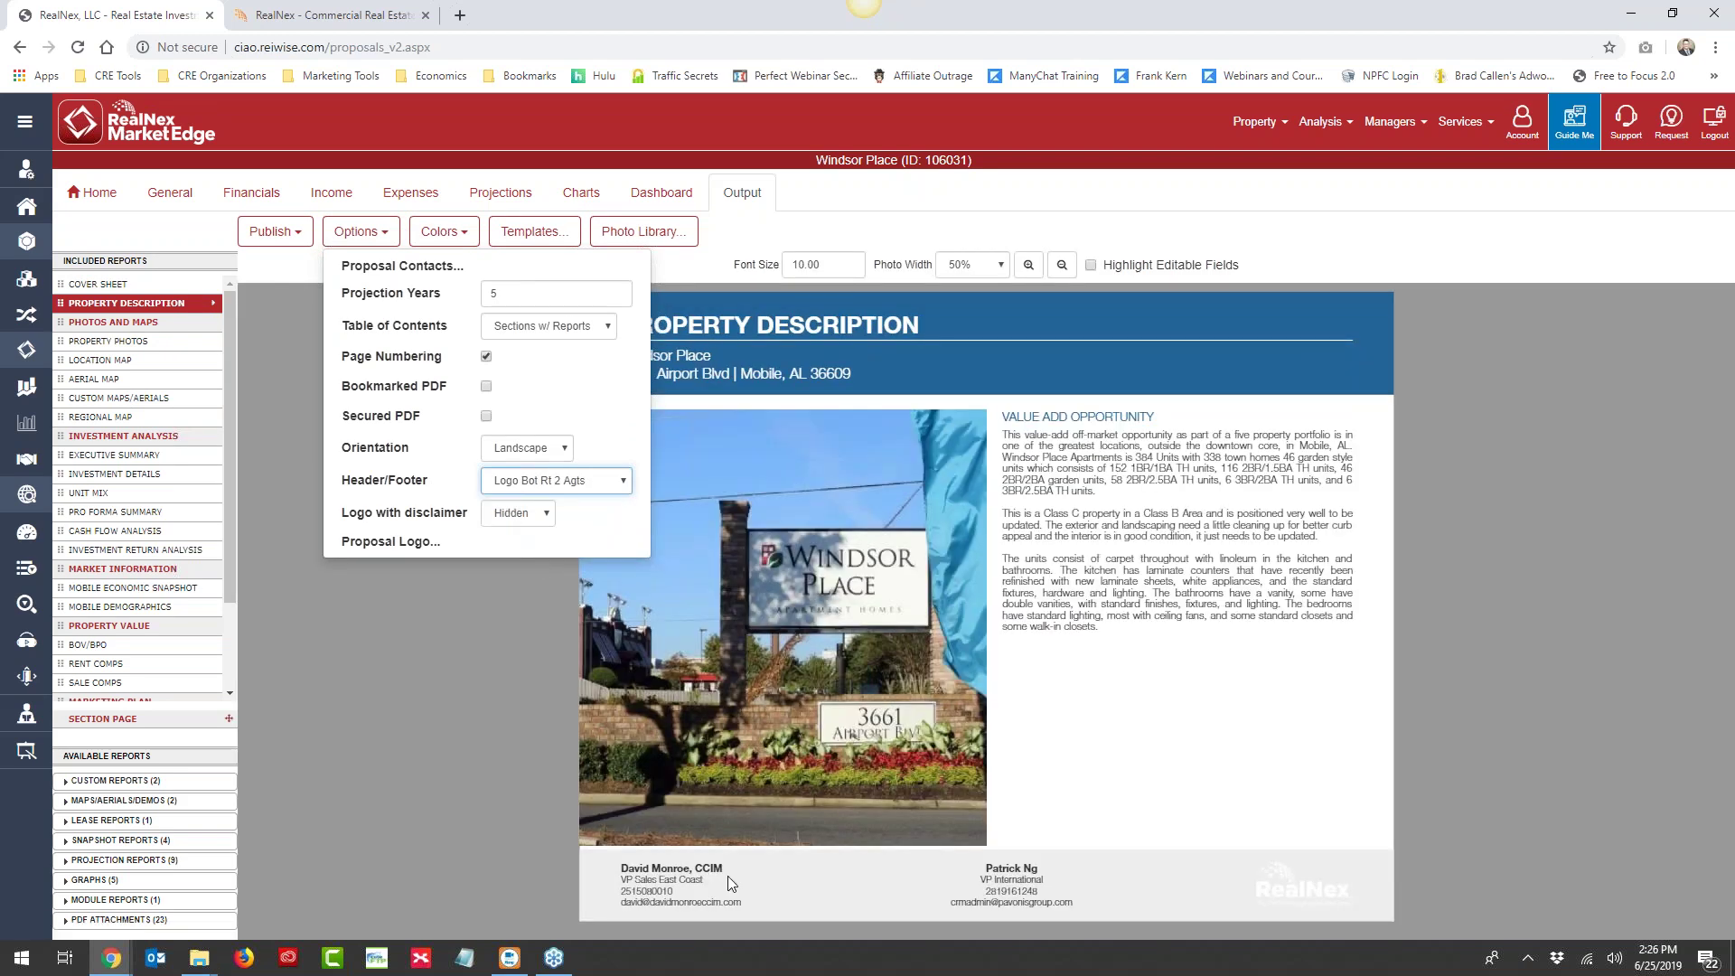
click(516, 484)
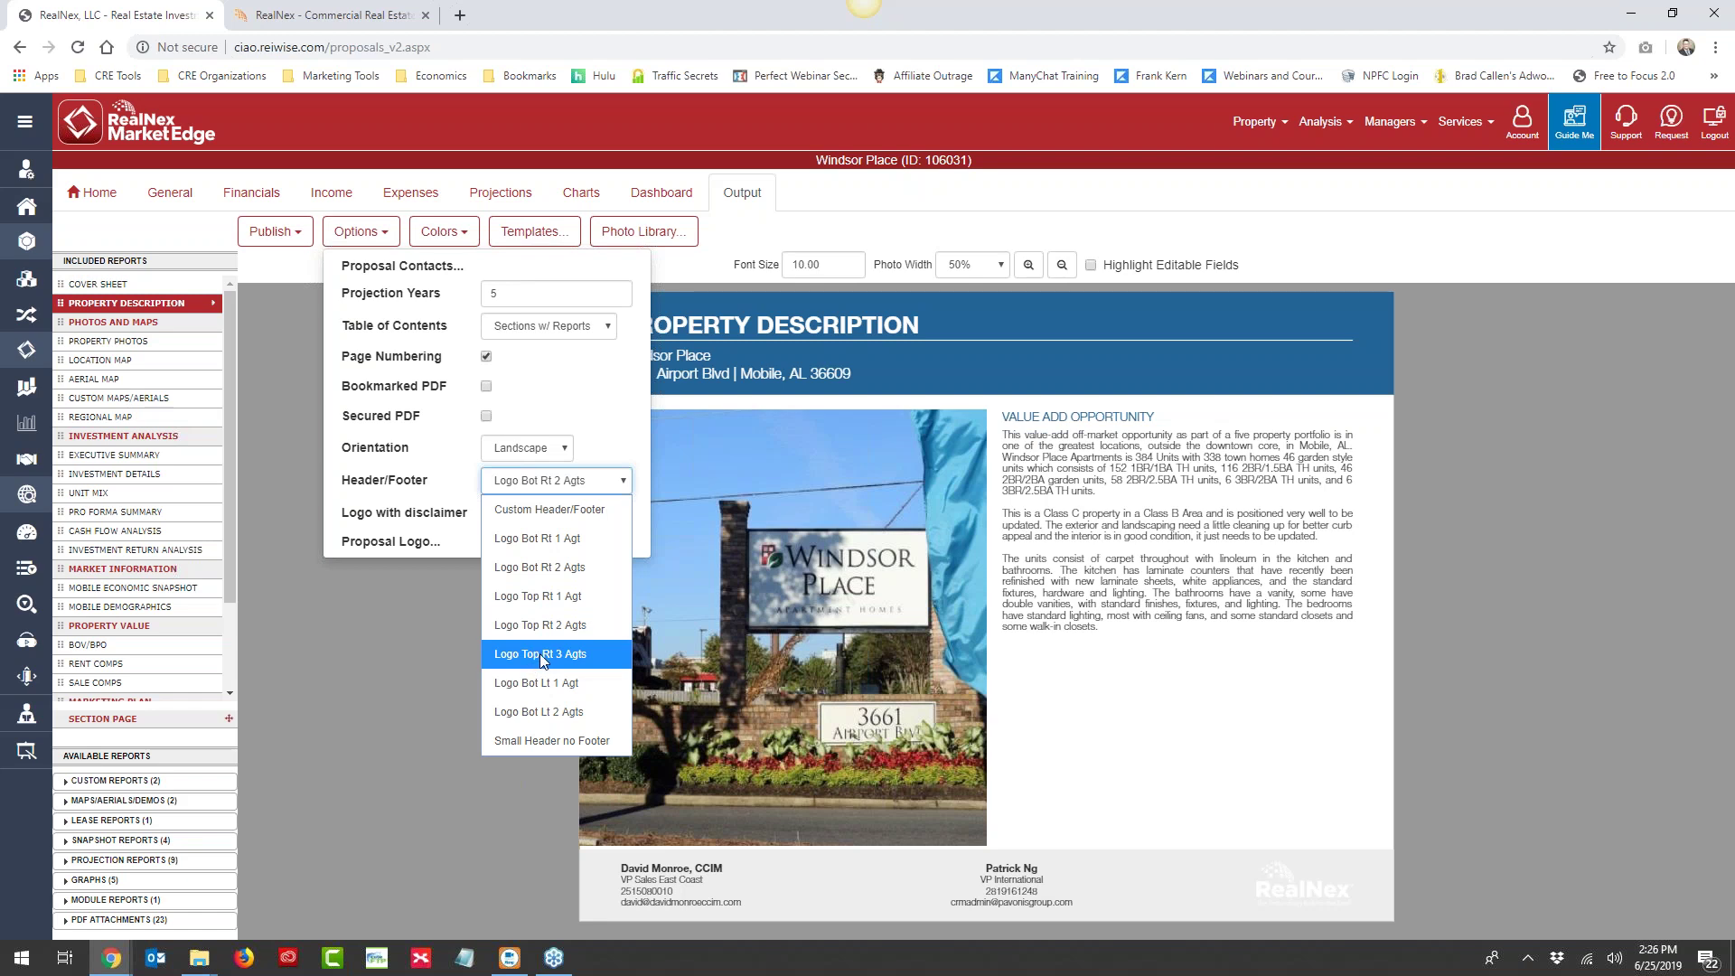
click(541, 740)
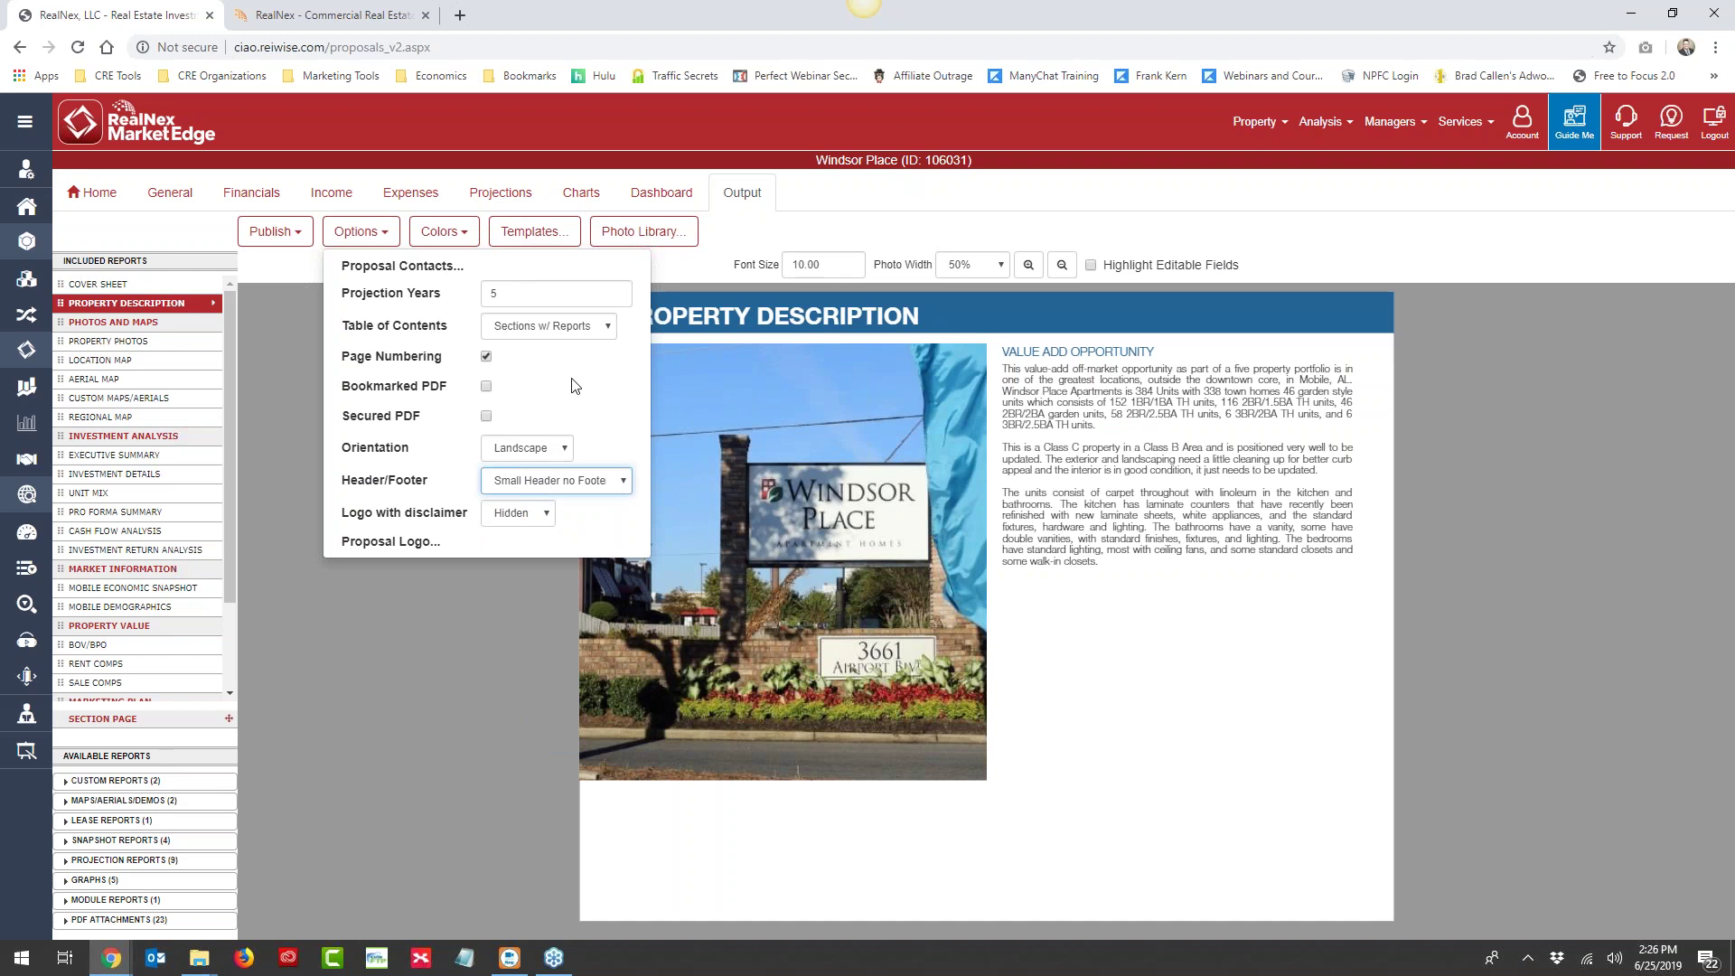
Compare the Logo Top Rt 3 Agts and Logo Top Rt 1 Agt header/footer styles and set the proposal to Logo Top Rt 3 Agts
click(532, 486)
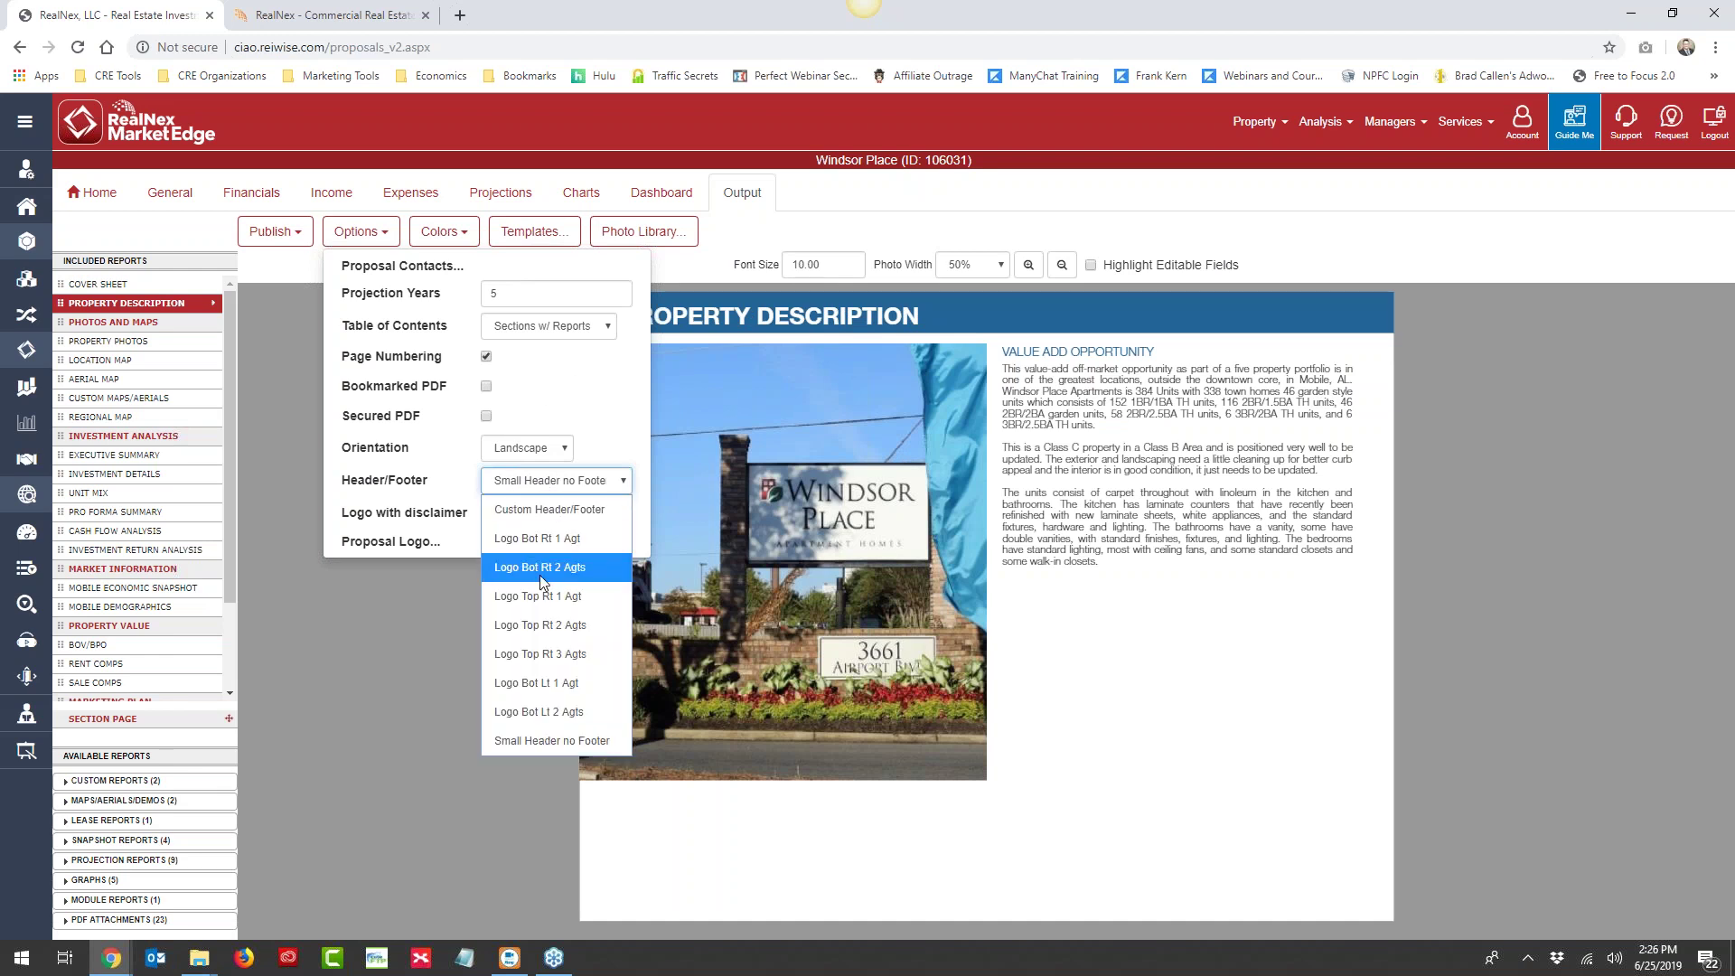
click(536, 654)
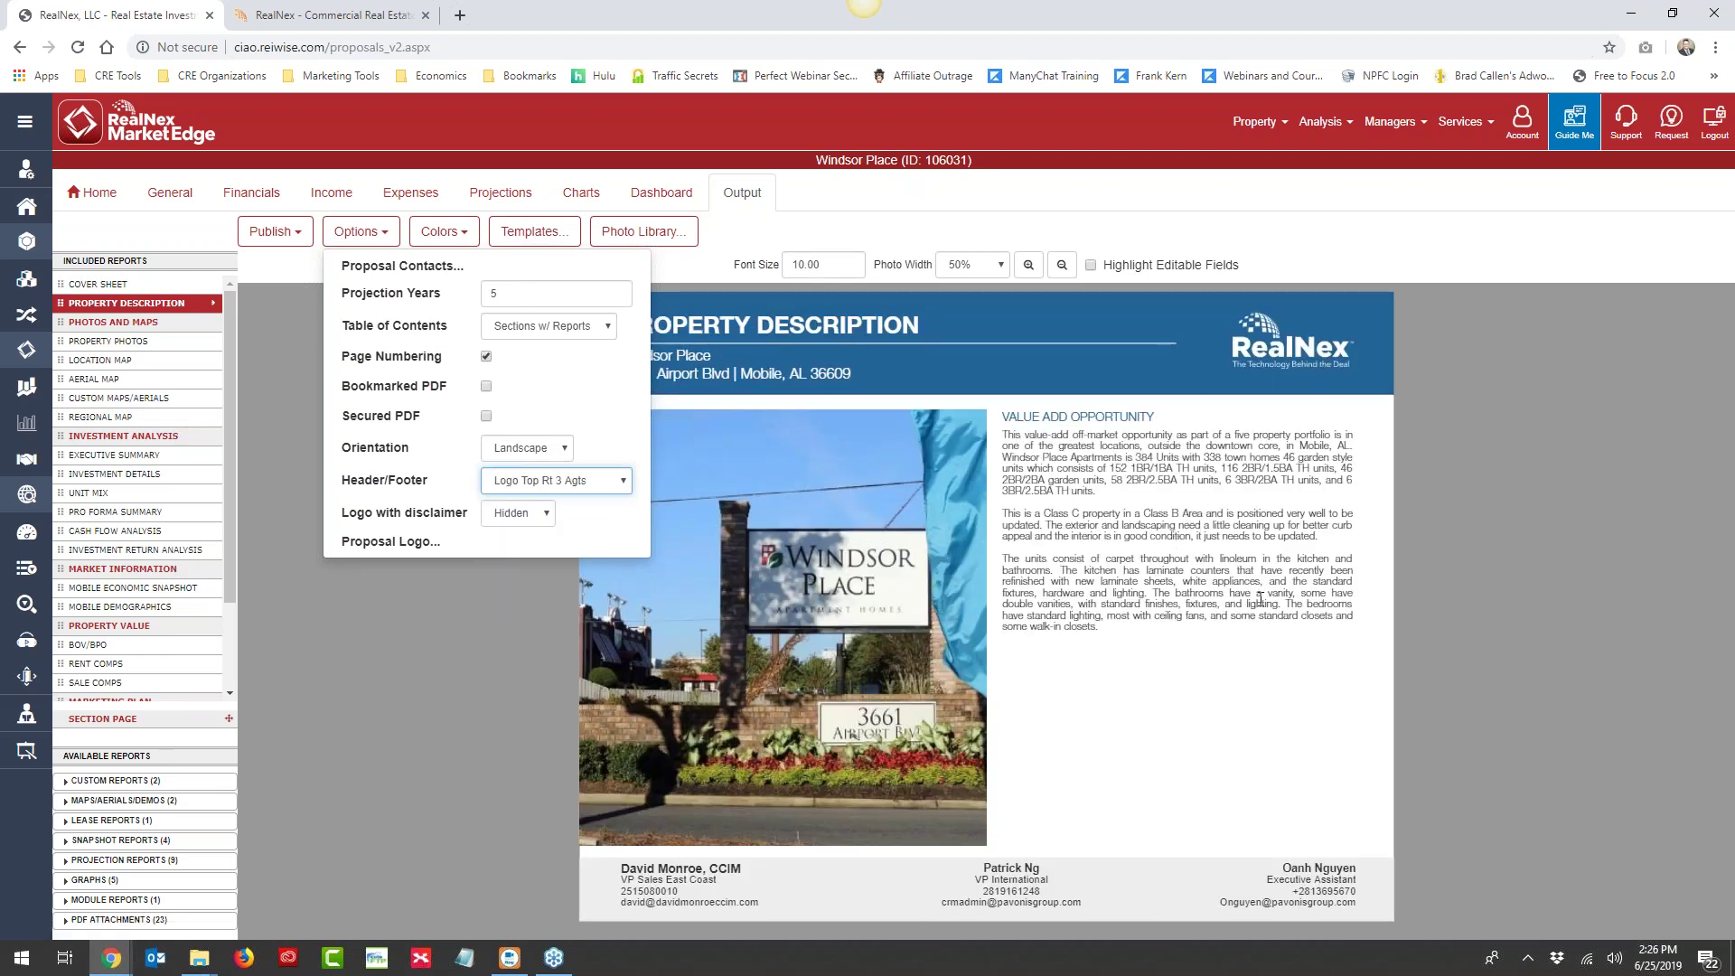
click(592, 488)
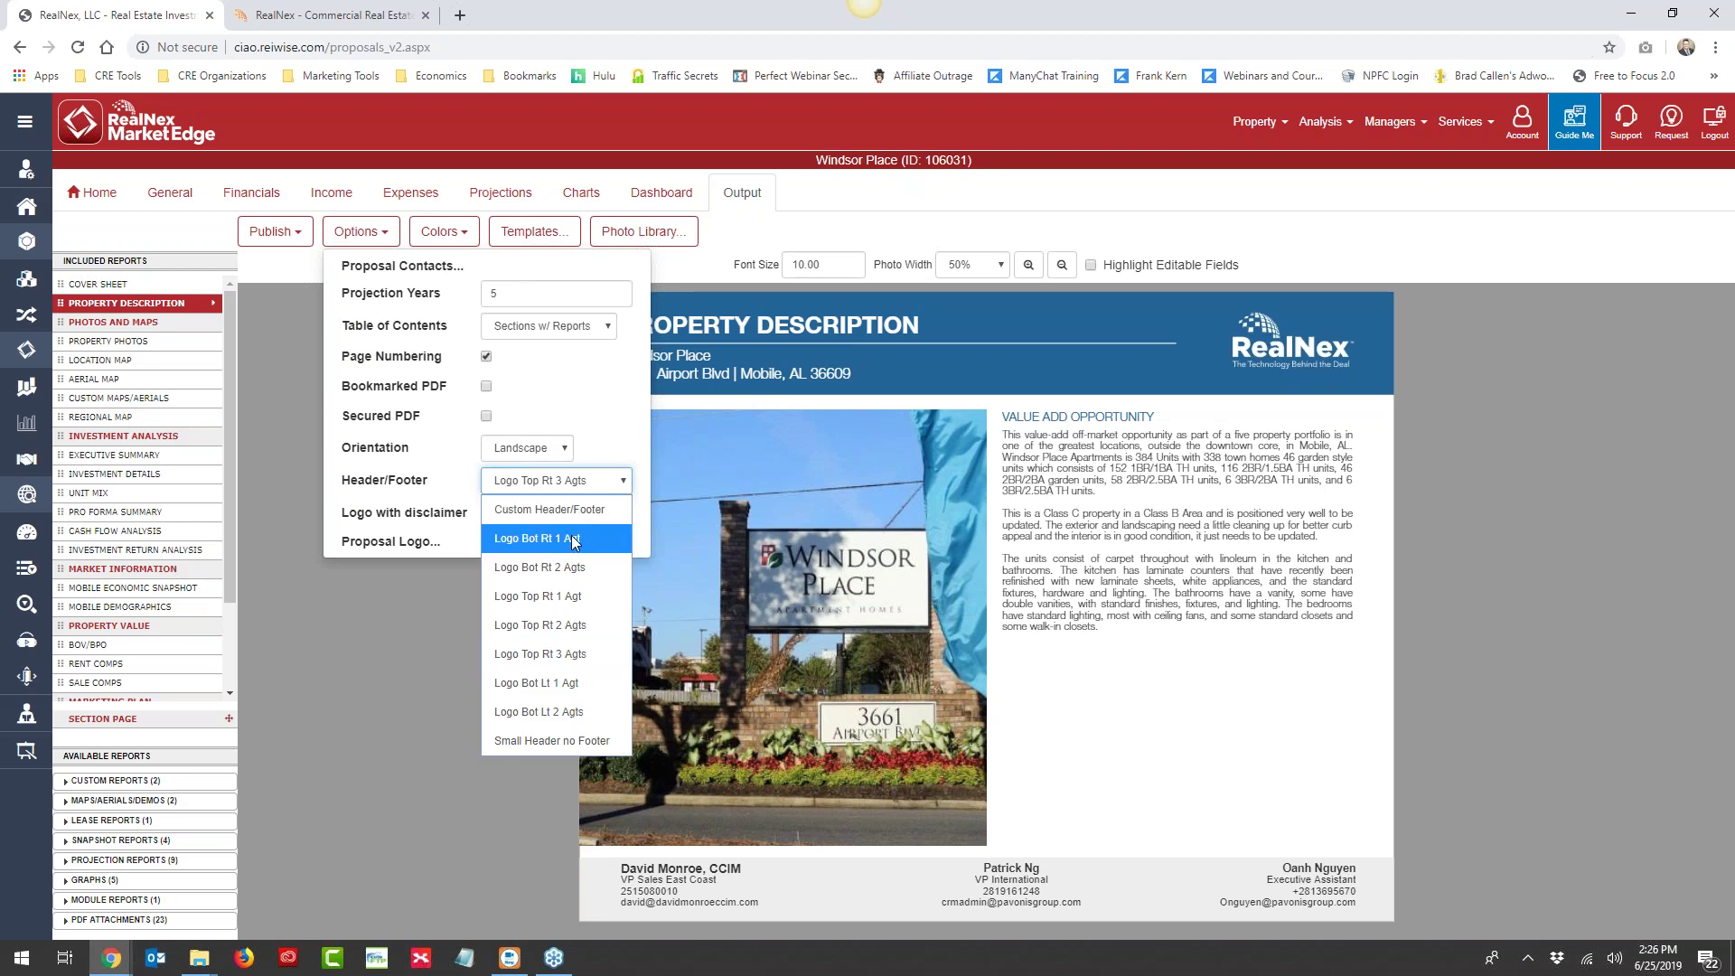
click(551, 598)
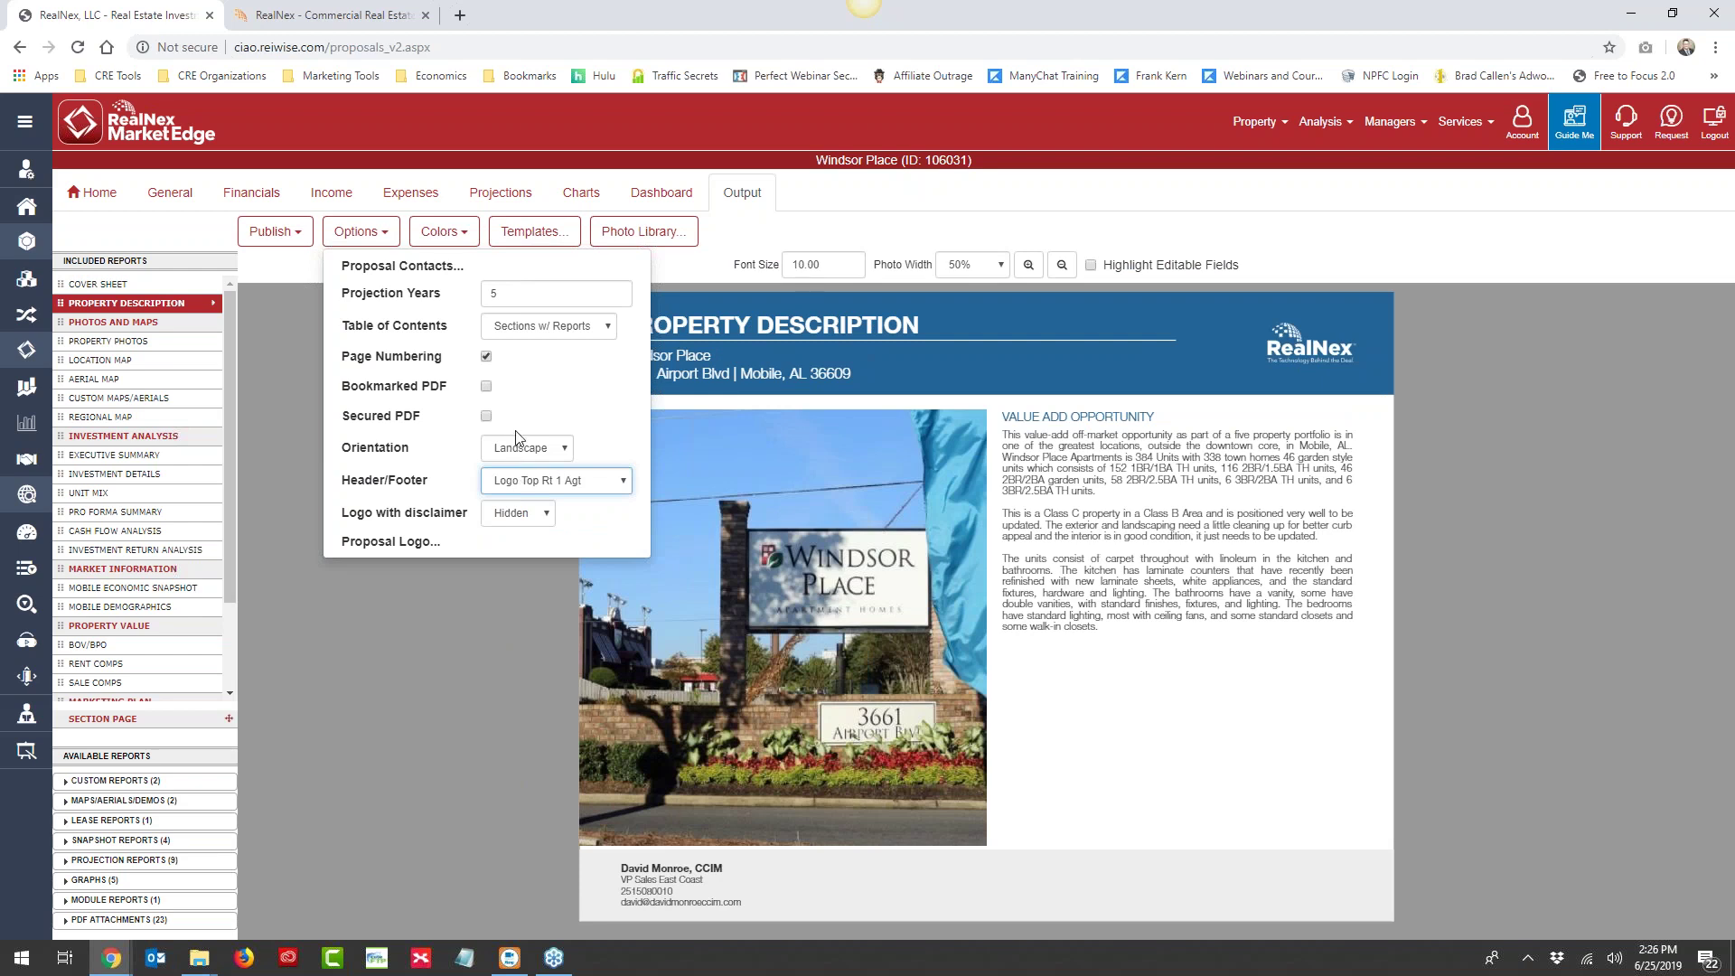
click(542, 481)
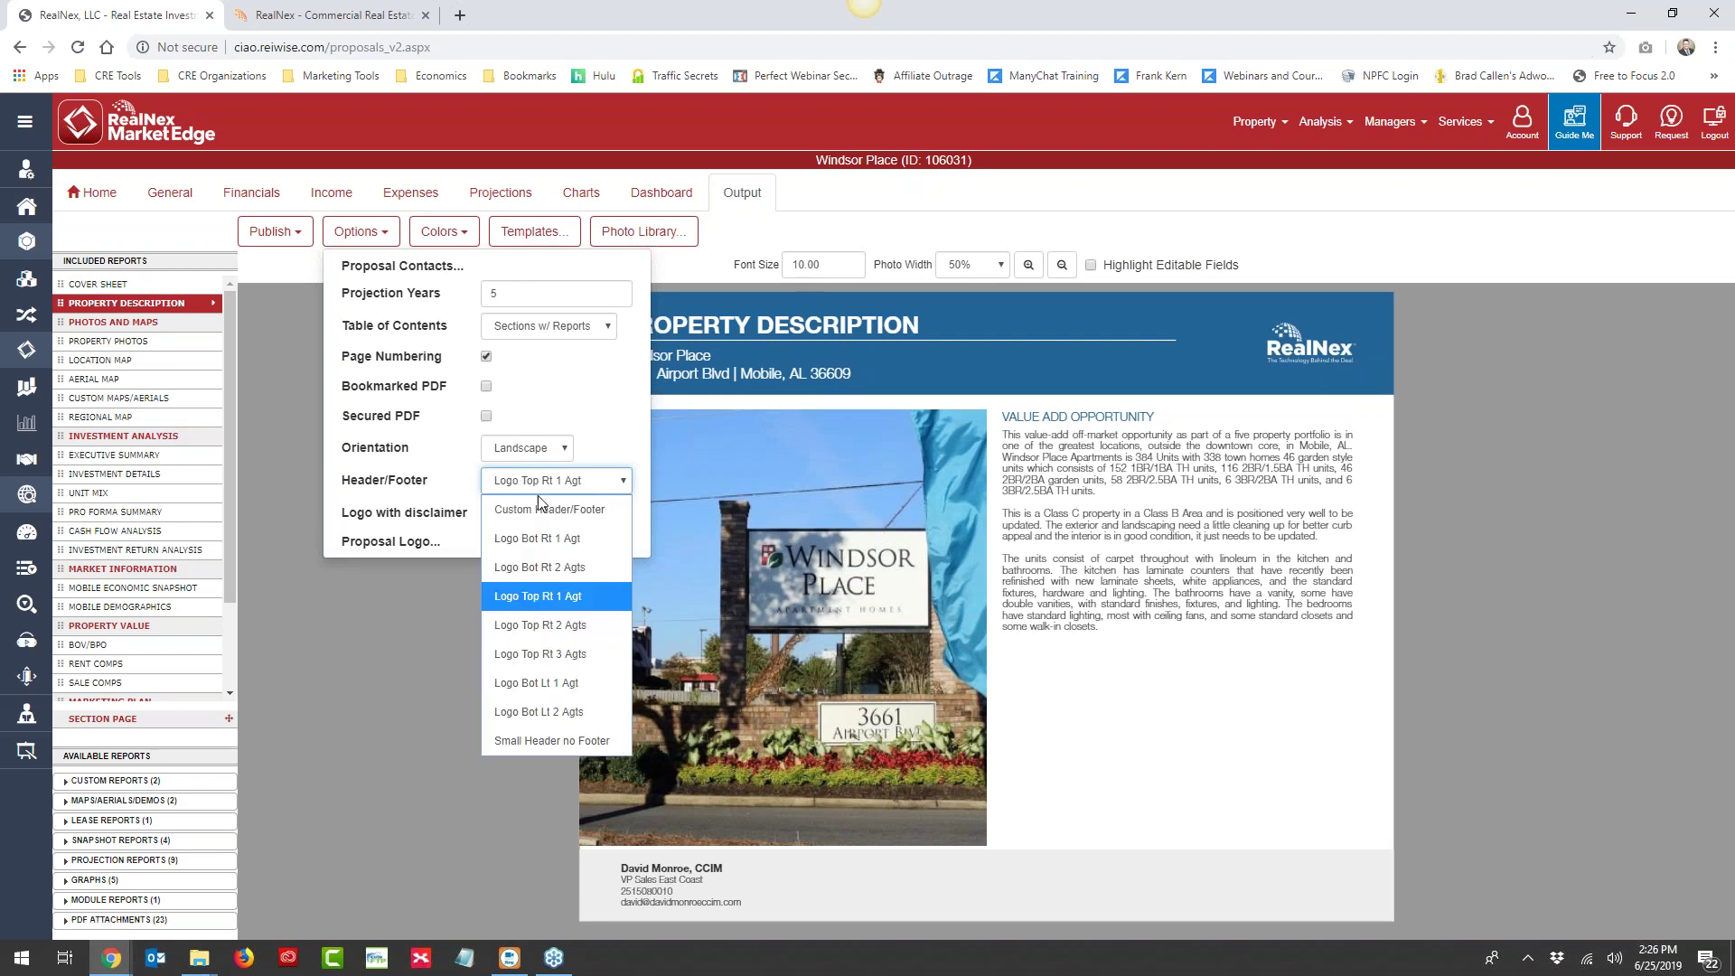
click(535, 652)
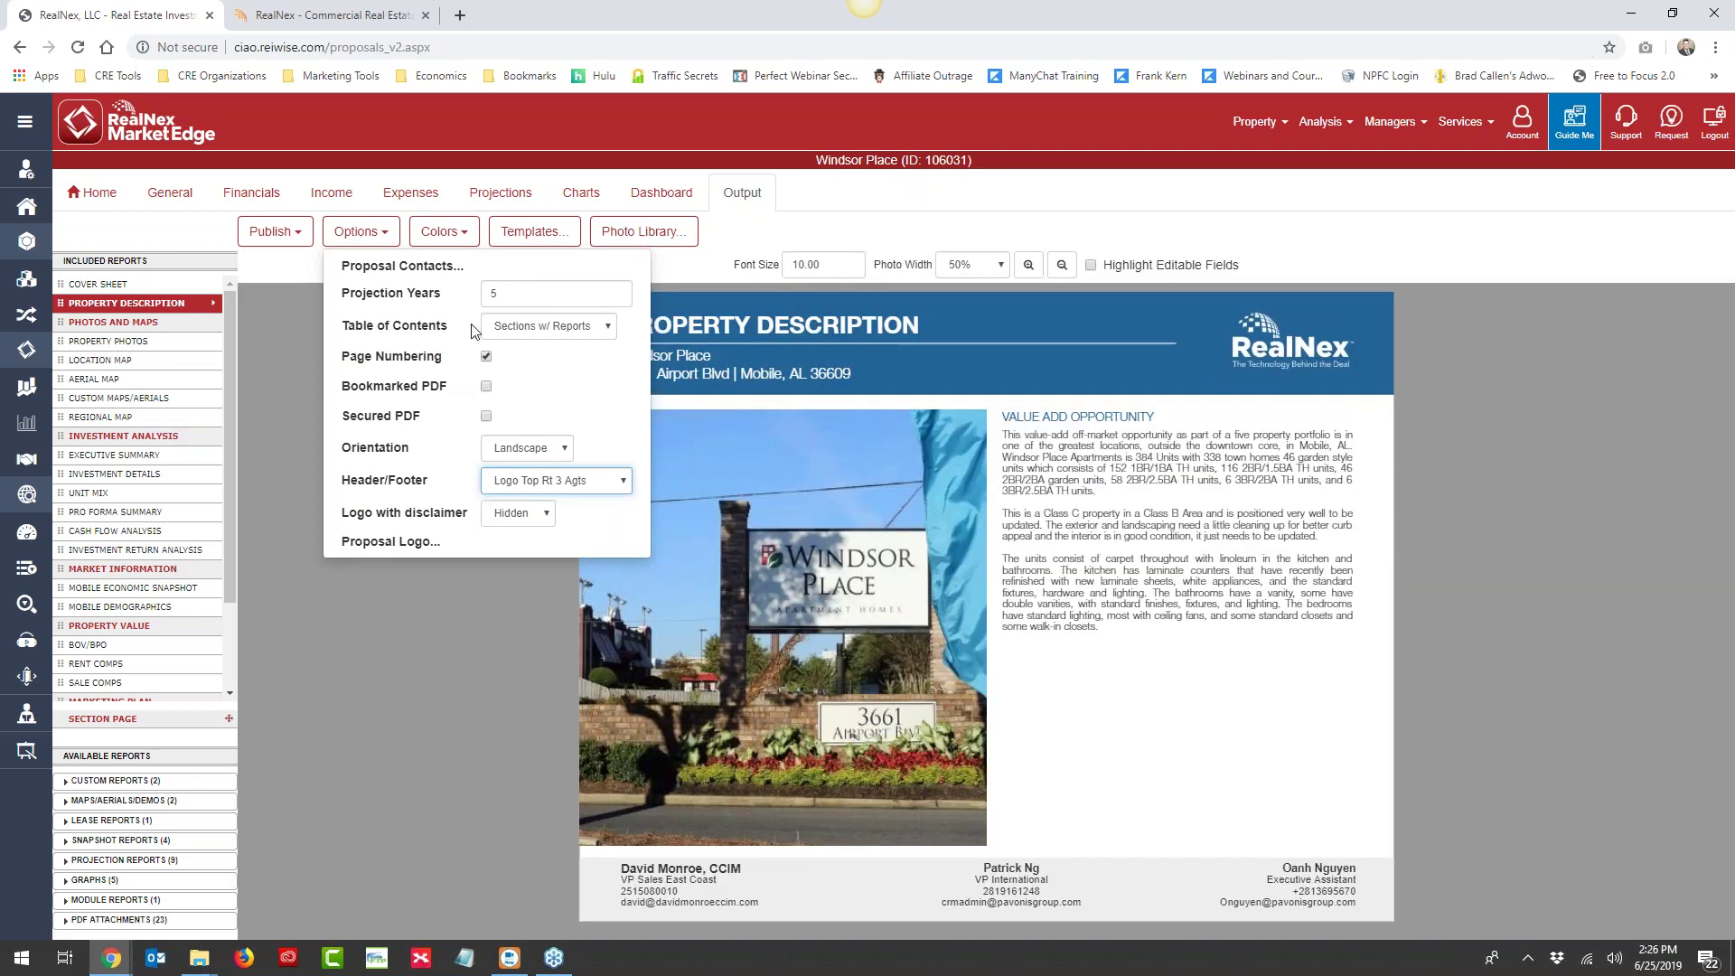
Review the proposal's table of contents options and keep Sections w/ Reports selected
click(533, 335)
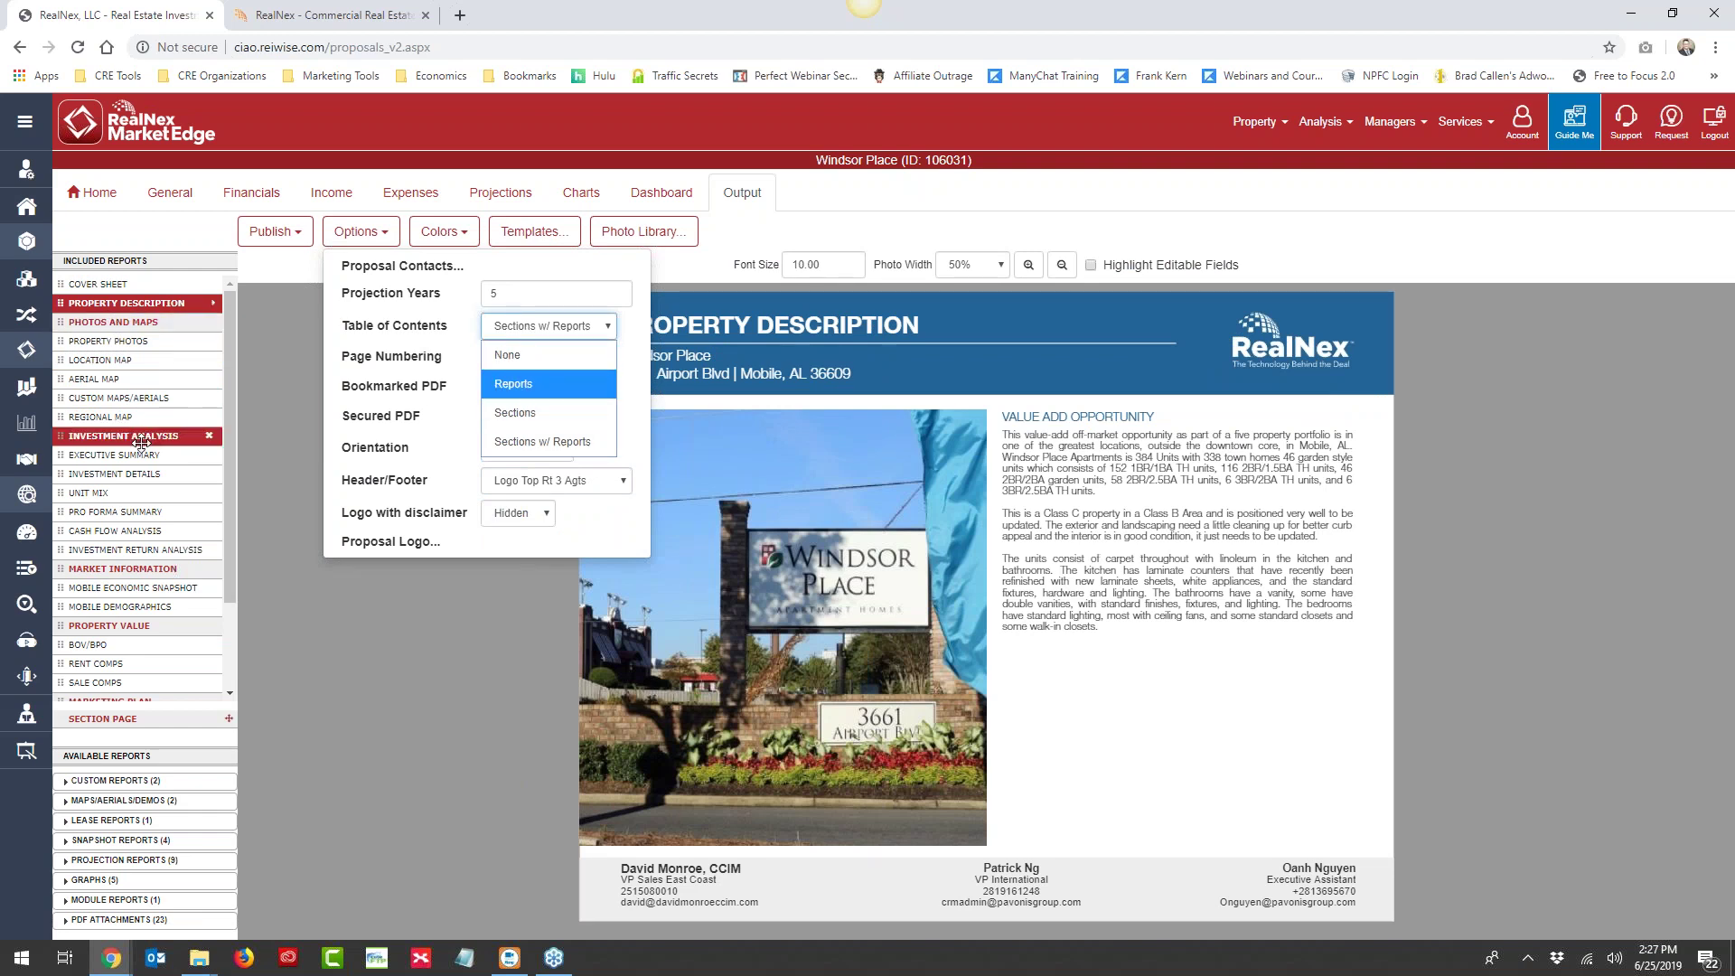
click(144, 588)
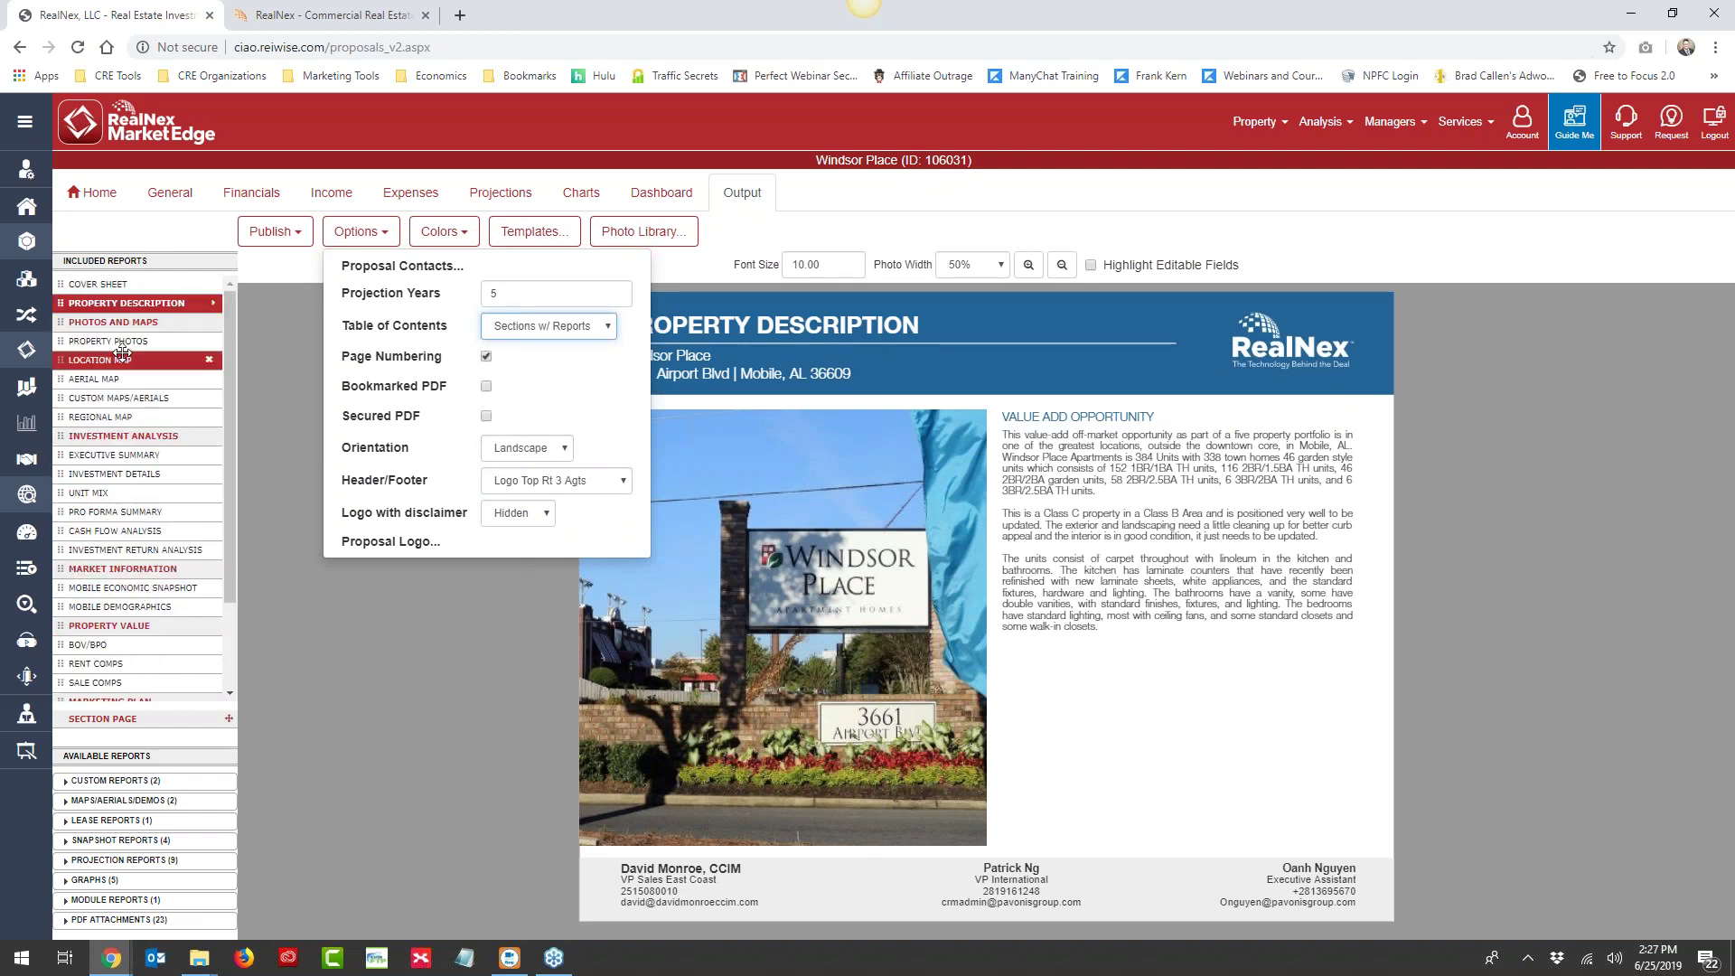
click(593, 325)
click(562, 445)
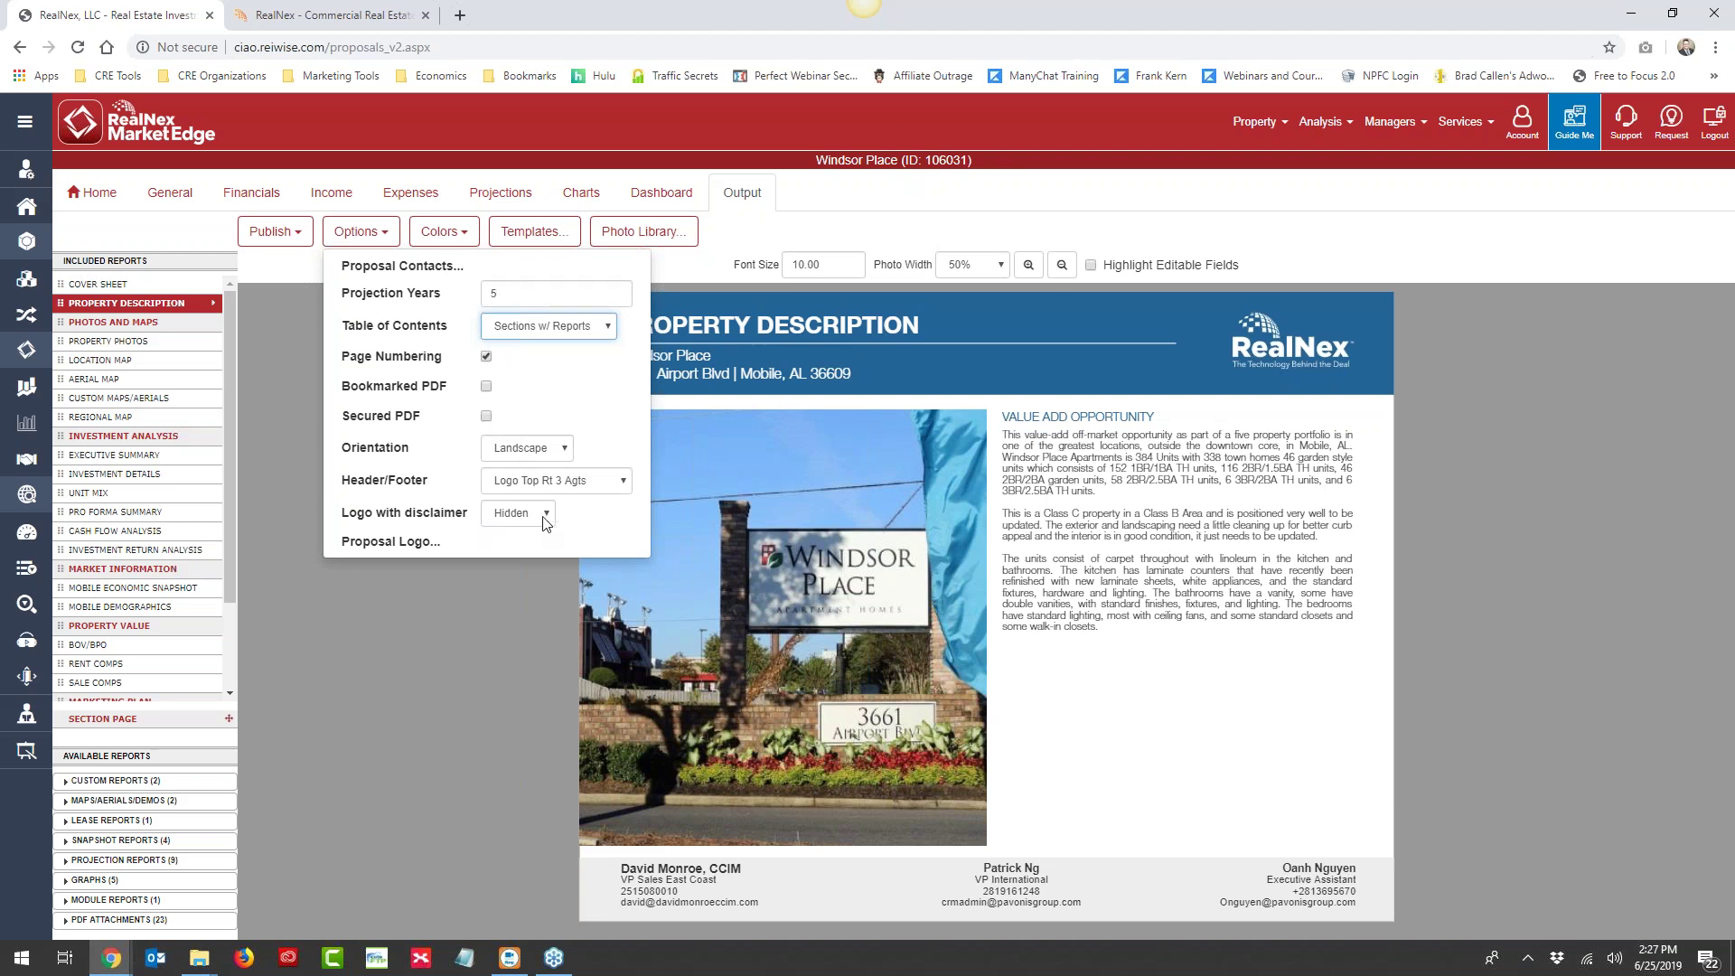
Open the Executive Summary report, try the logo with disclaimer at Right and Left, and set it back to Hidden
click(118, 456)
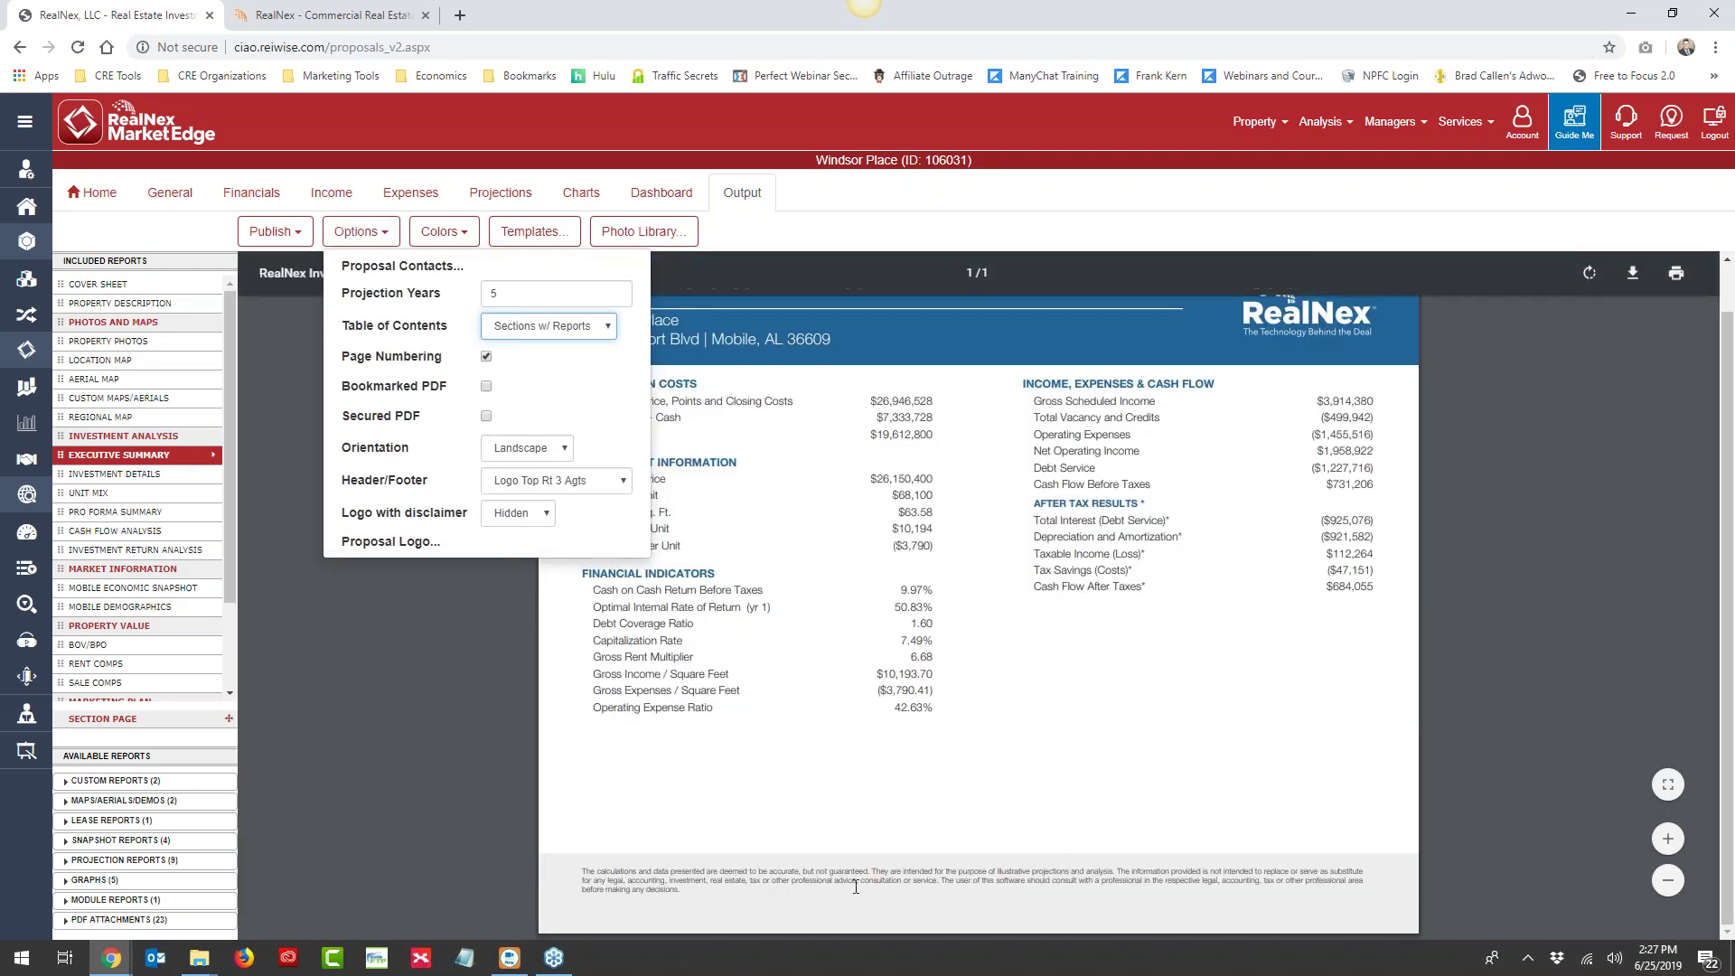
click(526, 514)
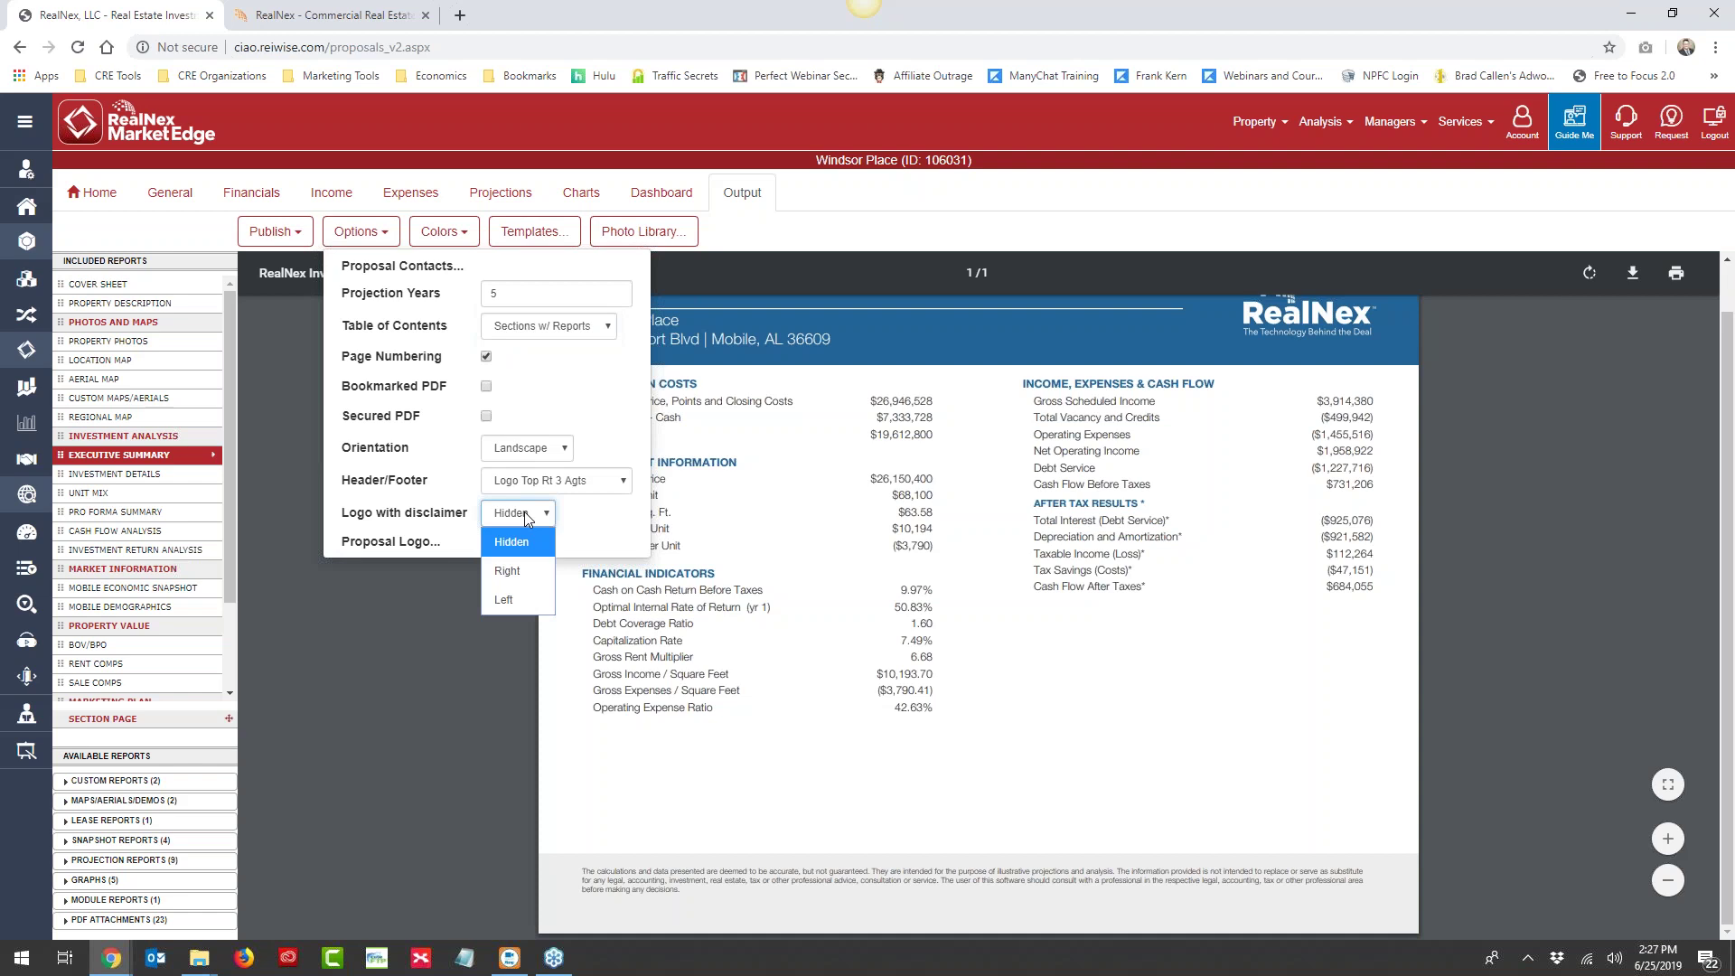
click(516, 570)
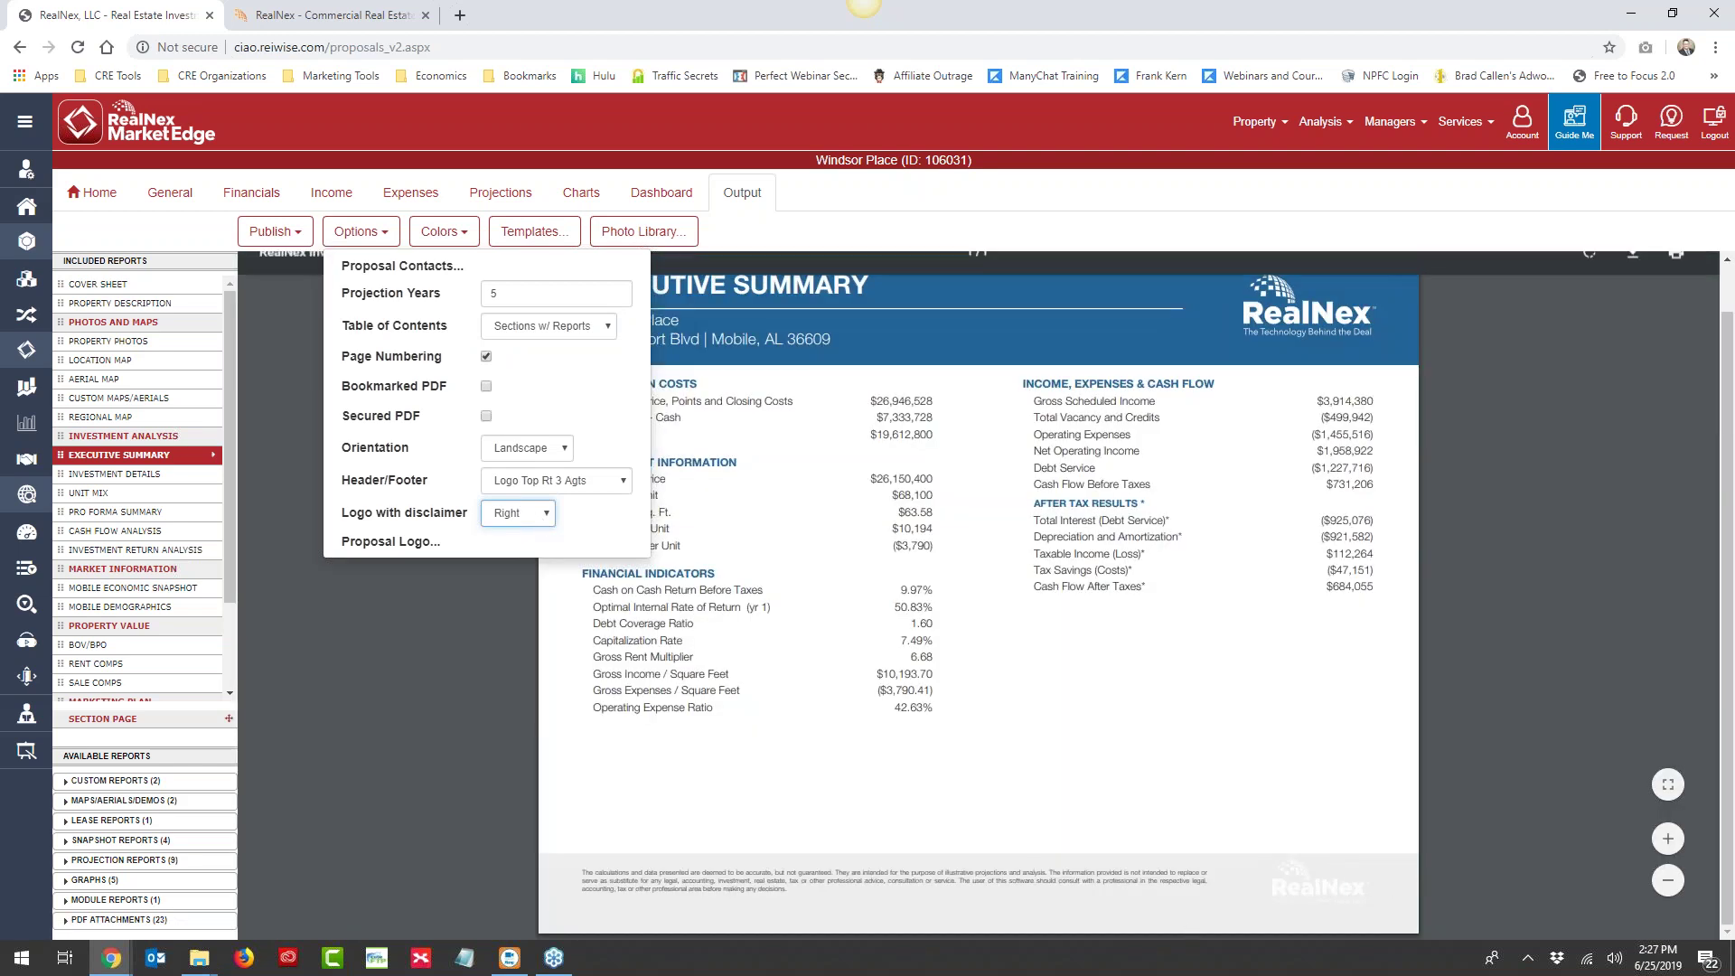
click(517, 513)
click(505, 601)
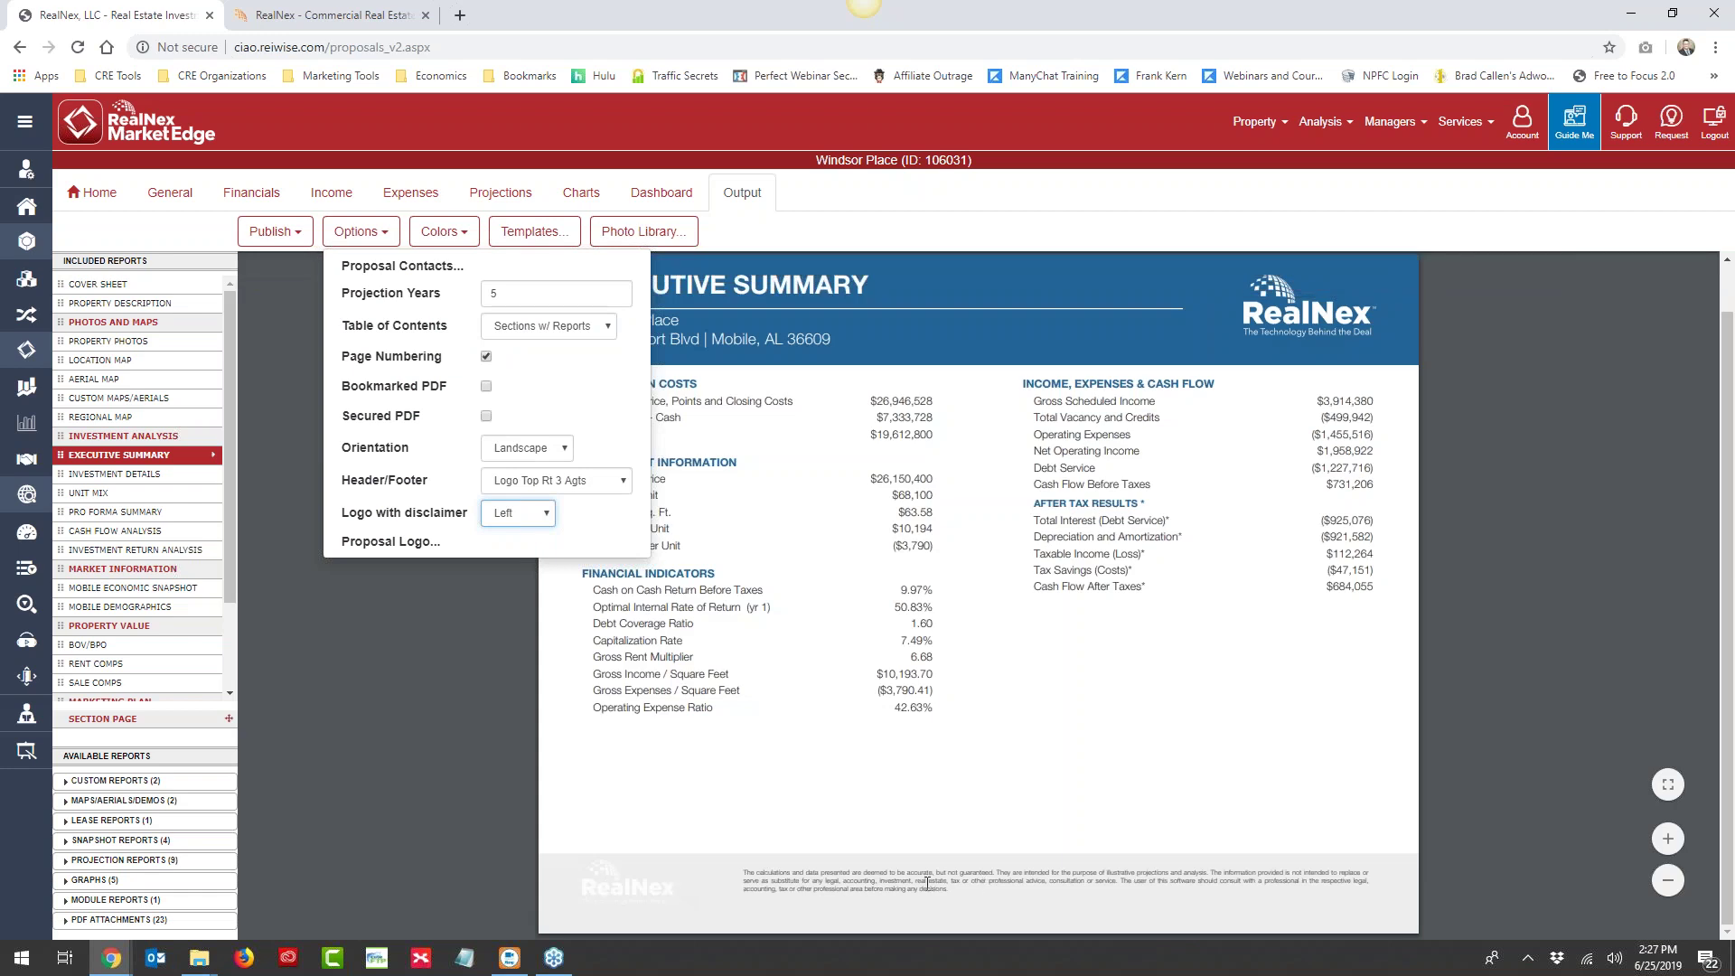
click(524, 519)
click(515, 543)
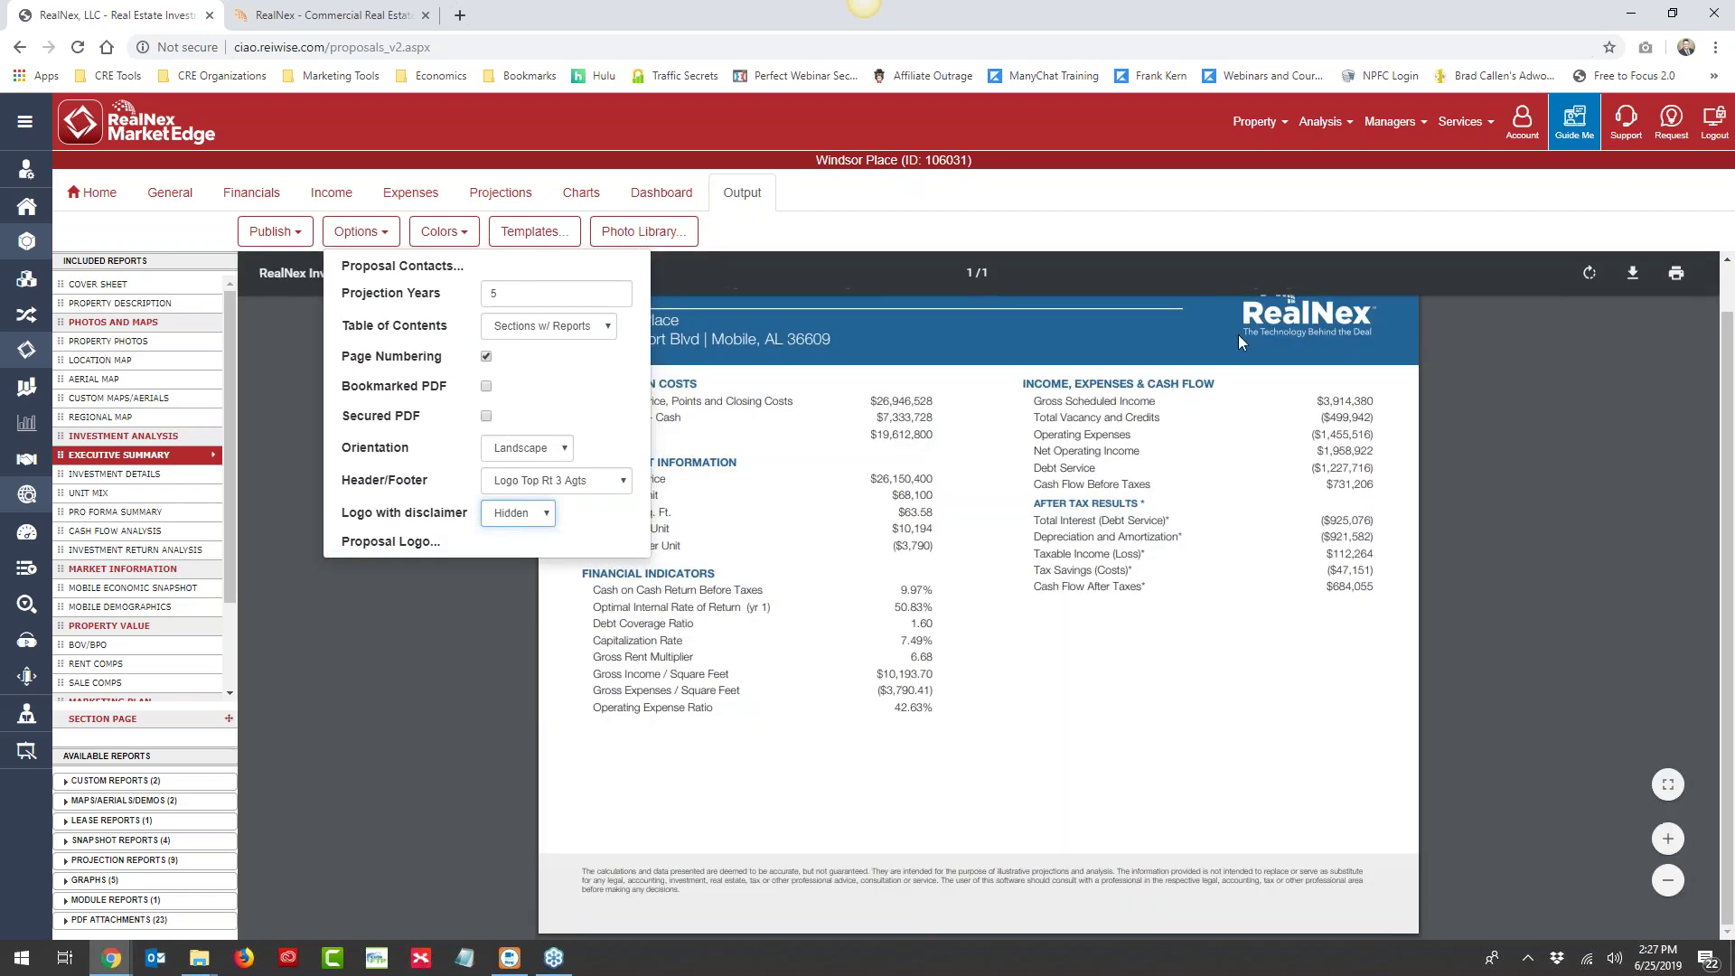
Close the proposal options and generate the full proposal preview for Windsor Place
click(370, 660)
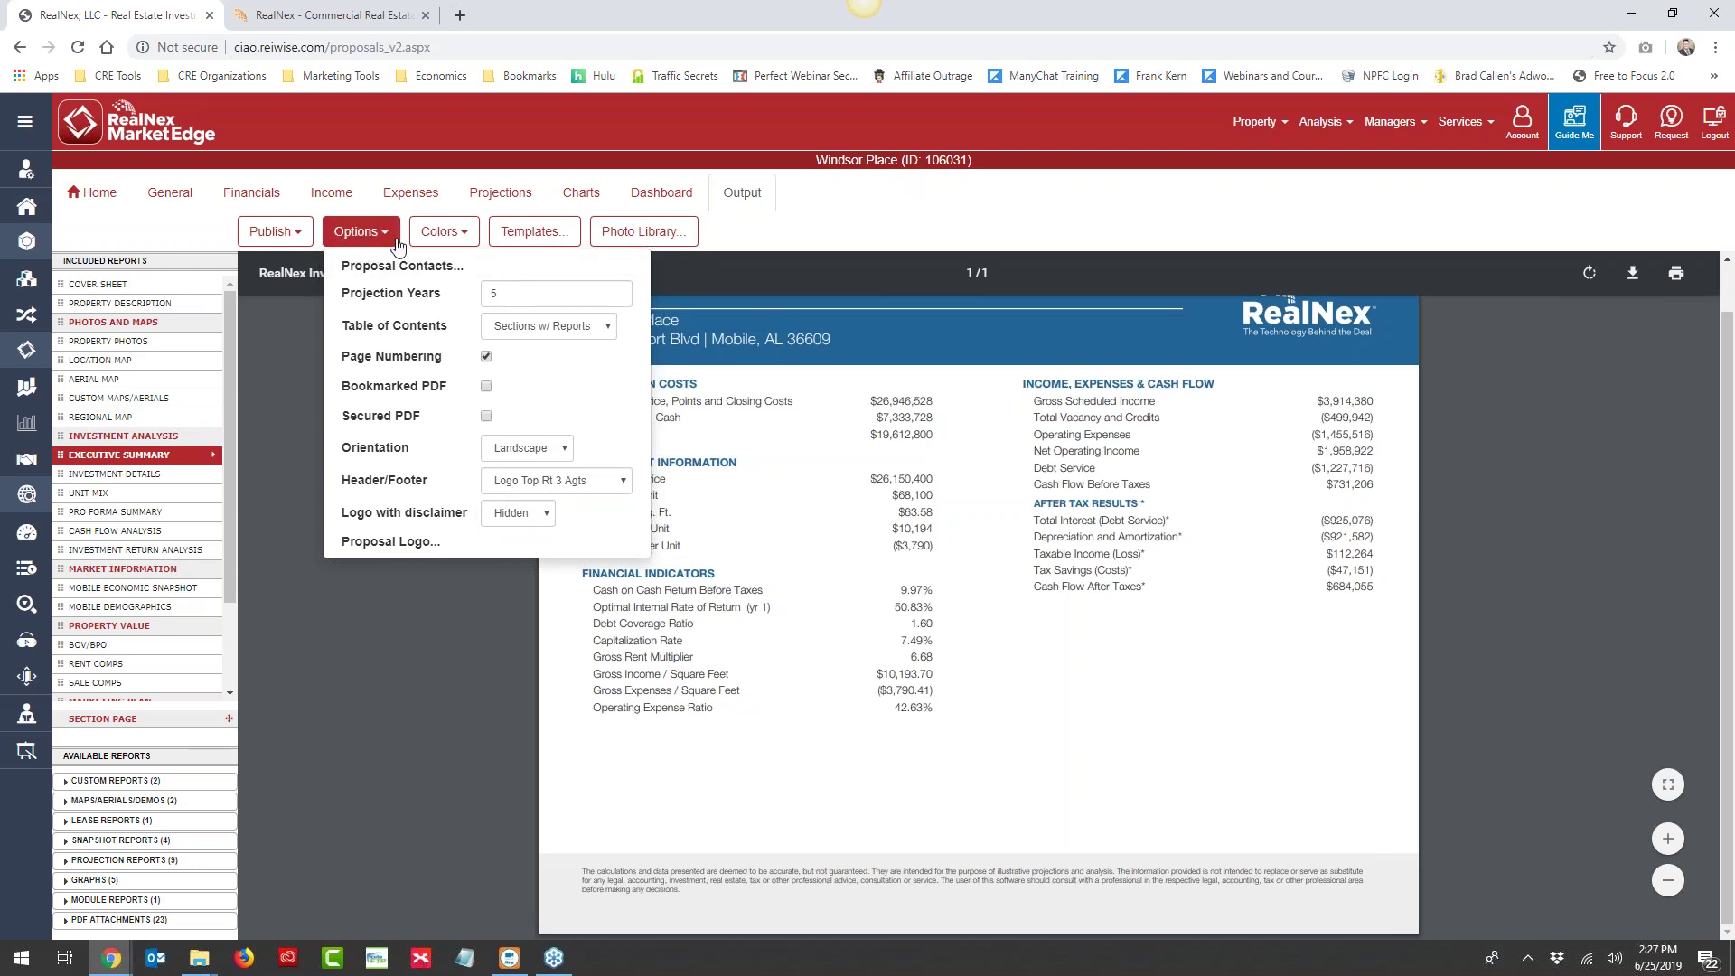
click(388, 237)
click(298, 236)
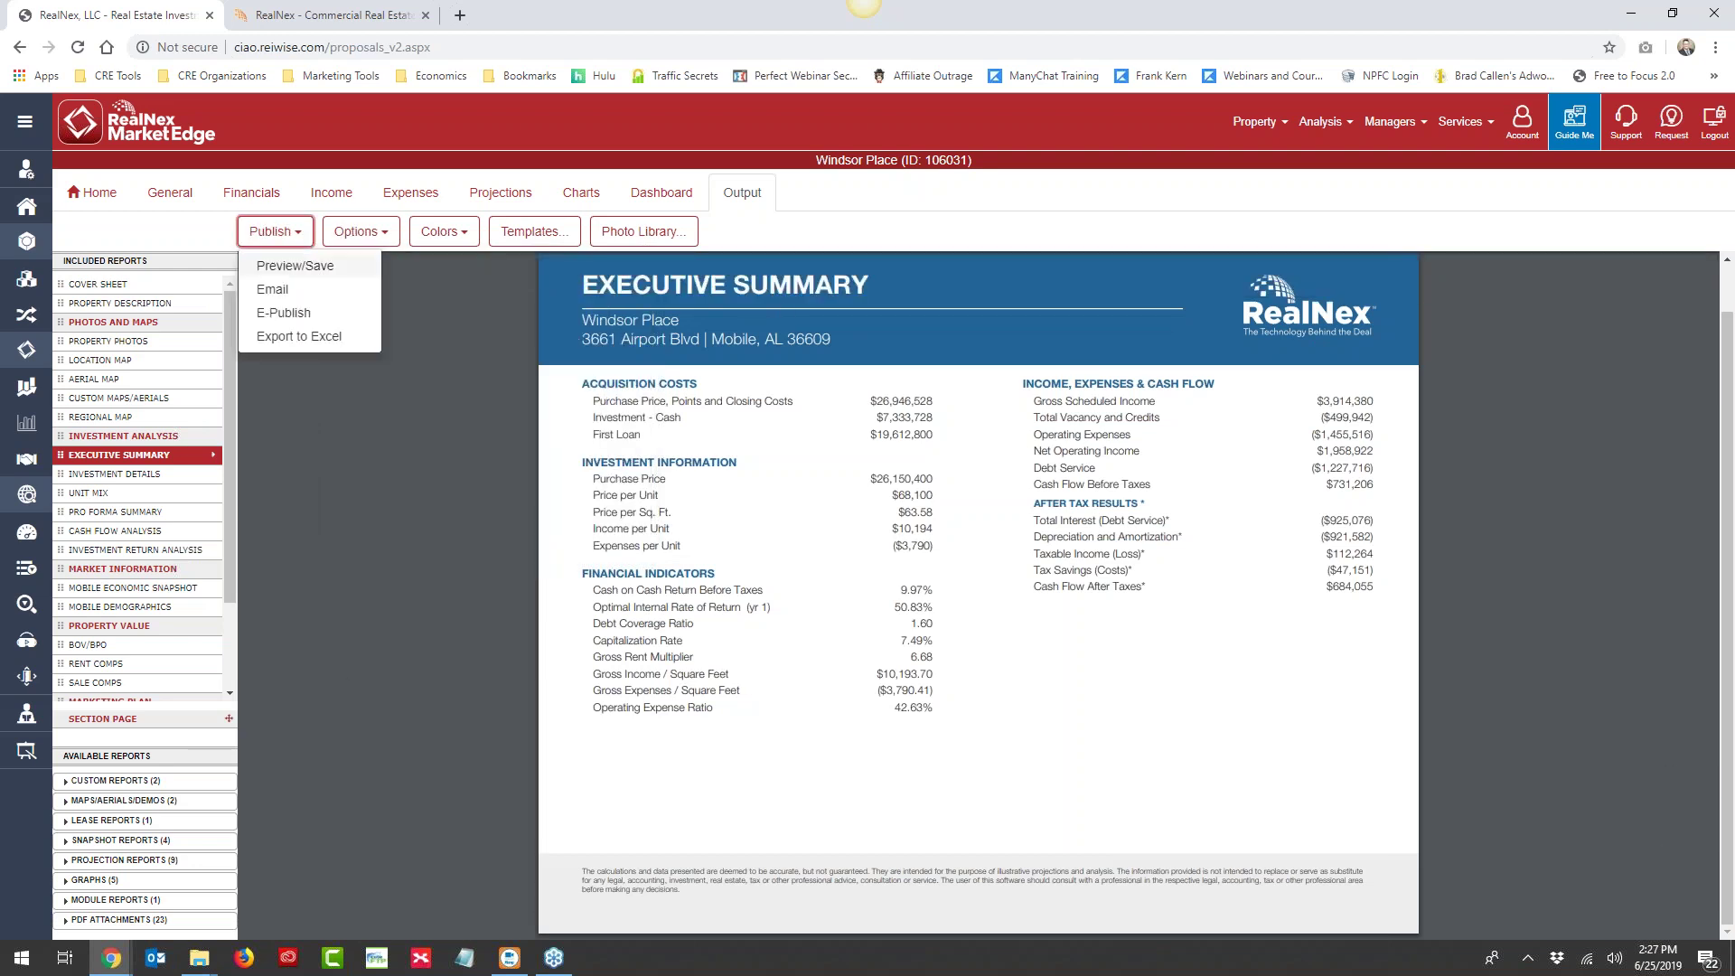
click(299, 266)
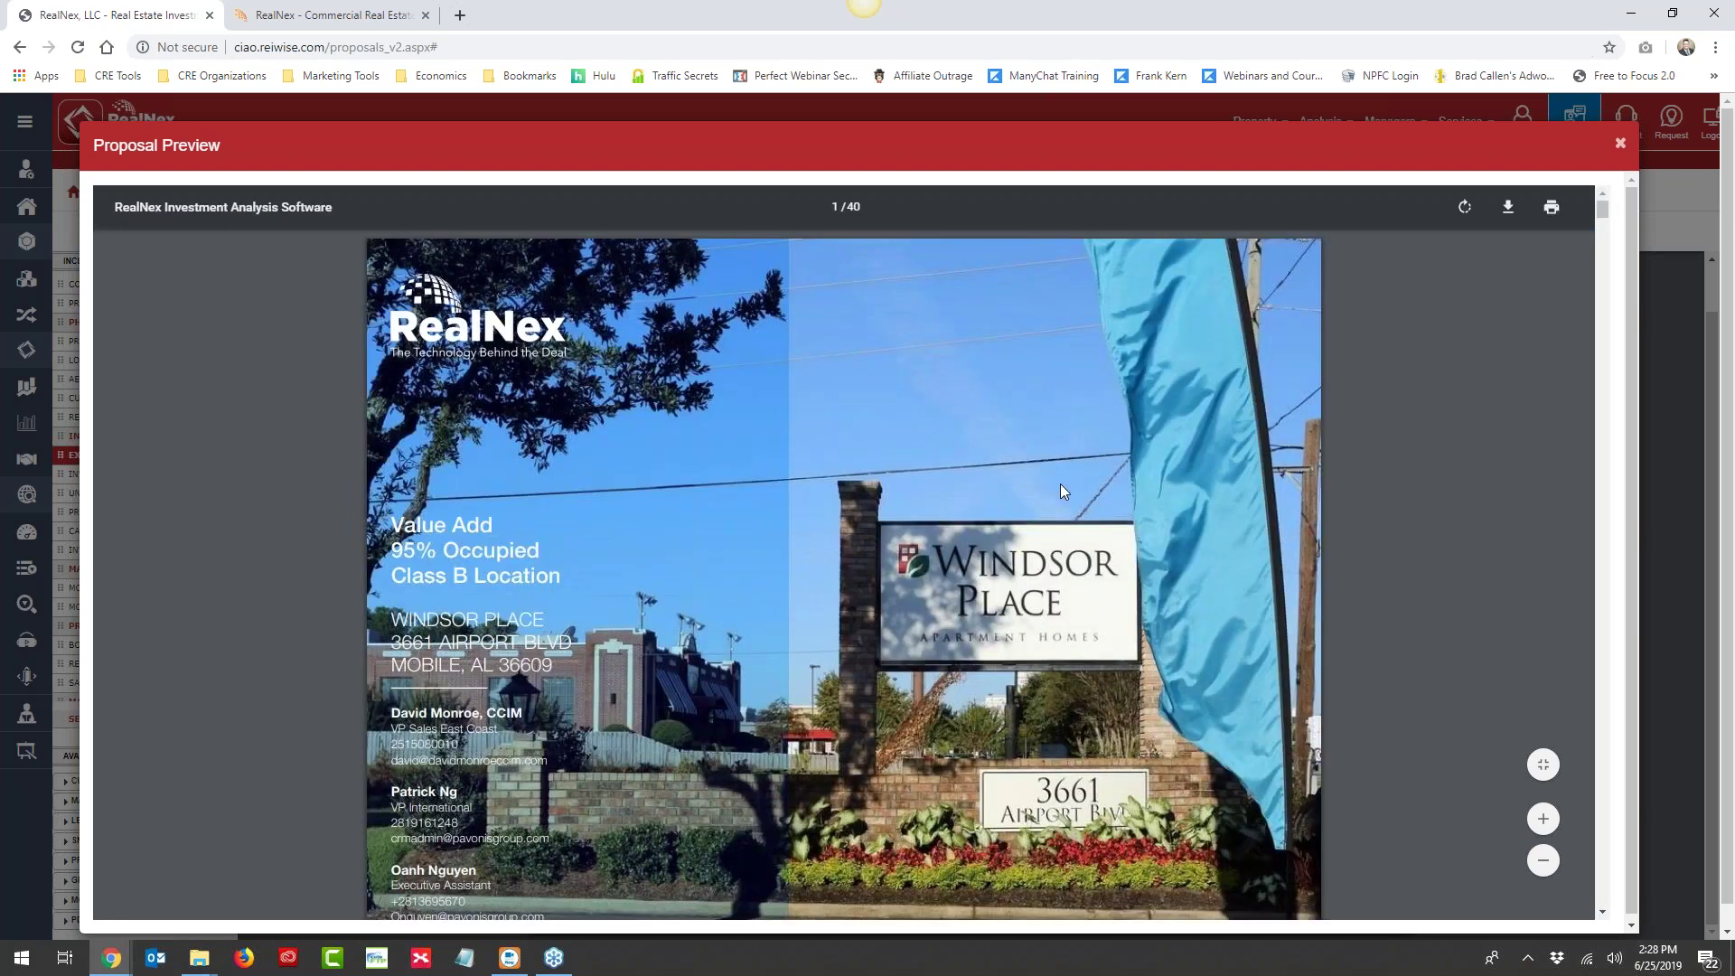
Examine the proposal preview from the cover through the table of contents, property description and Section I divider page
scroll(914, 411, down, 8)
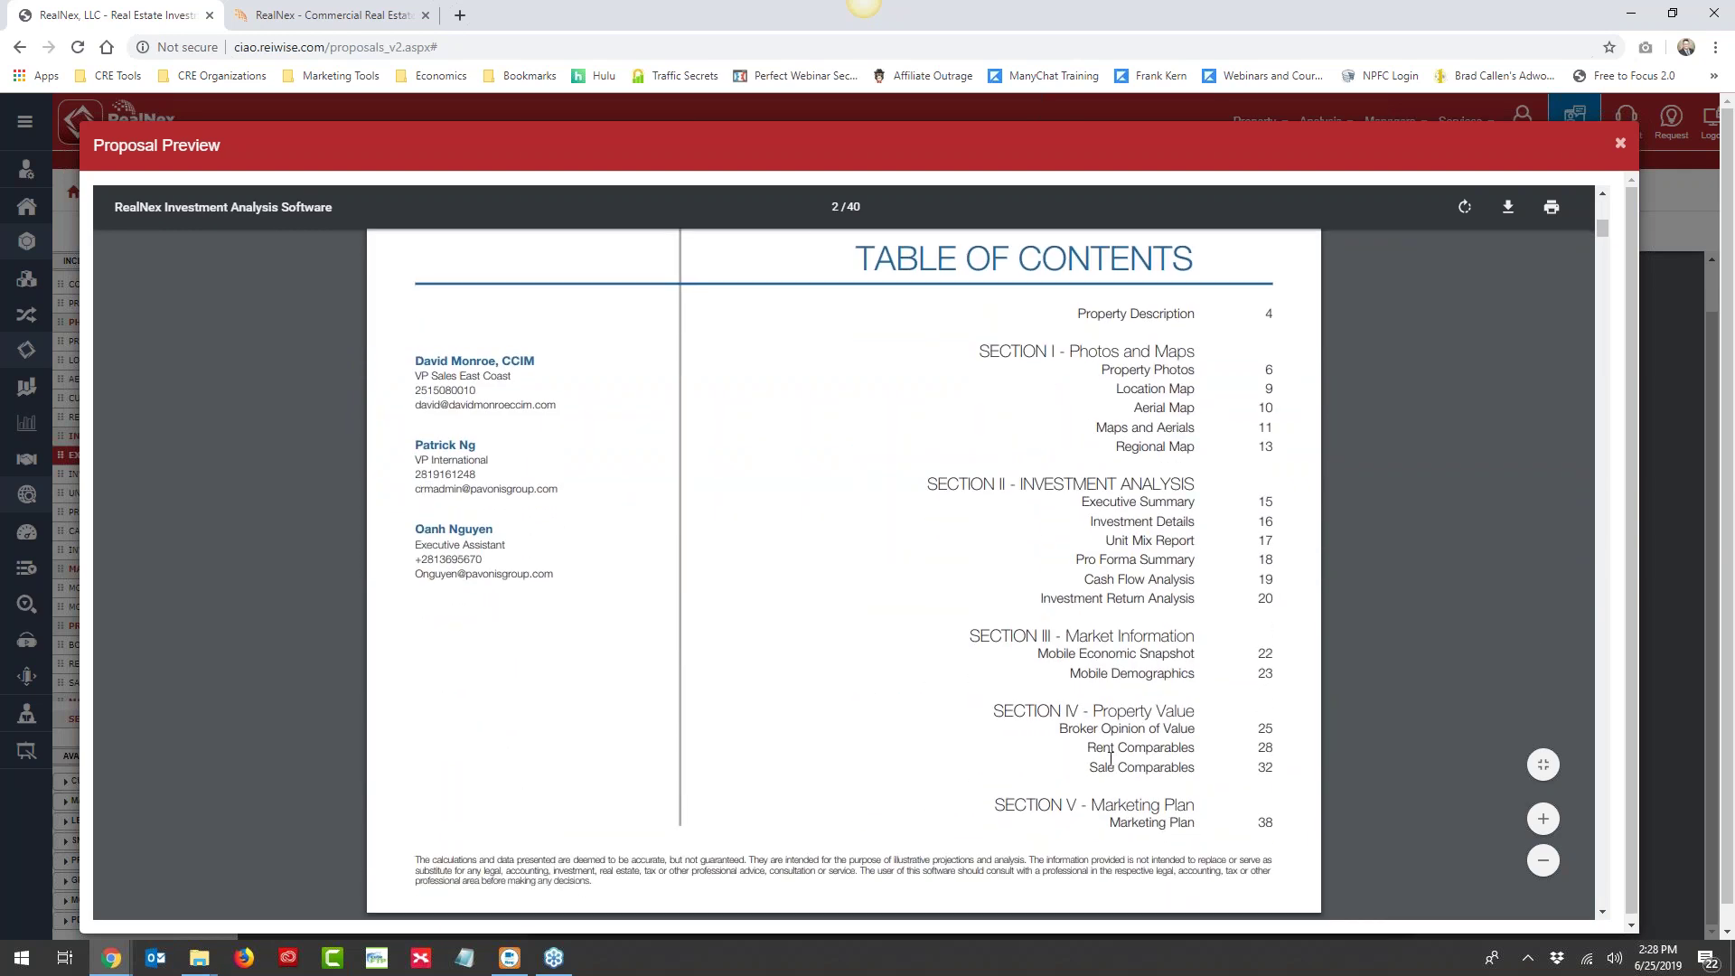
scroll(1143, 678, down, 6)
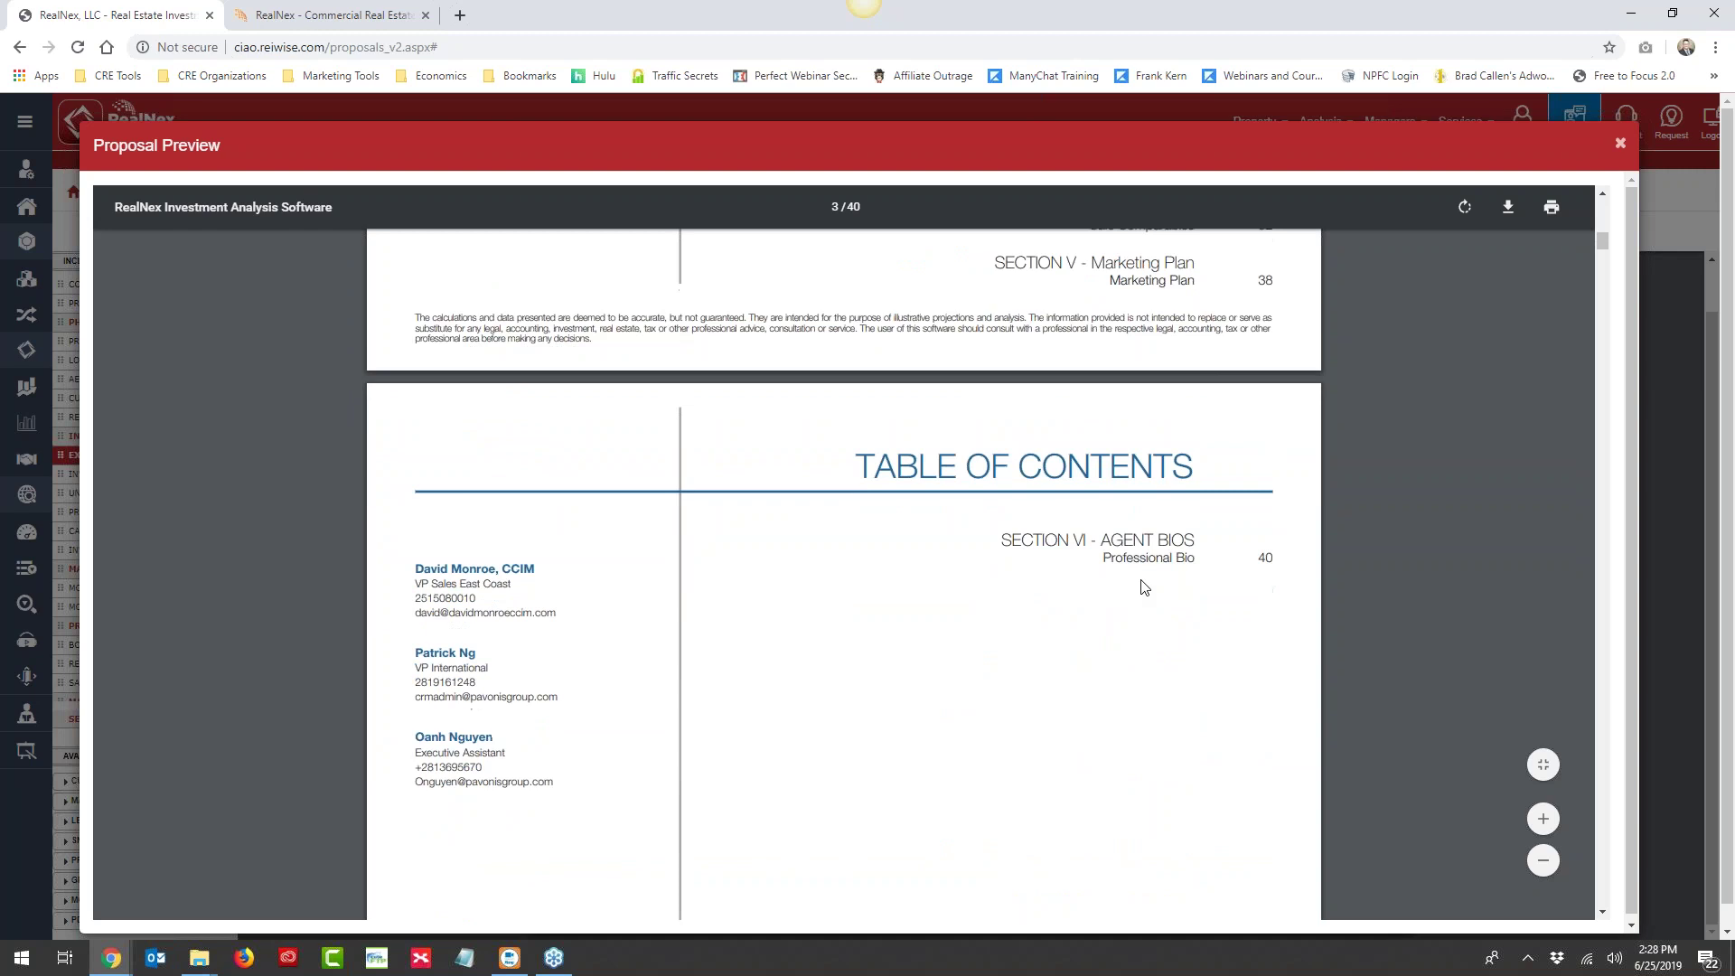
scroll(1155, 551, up, 5)
scroll(1141, 344, down, 6)
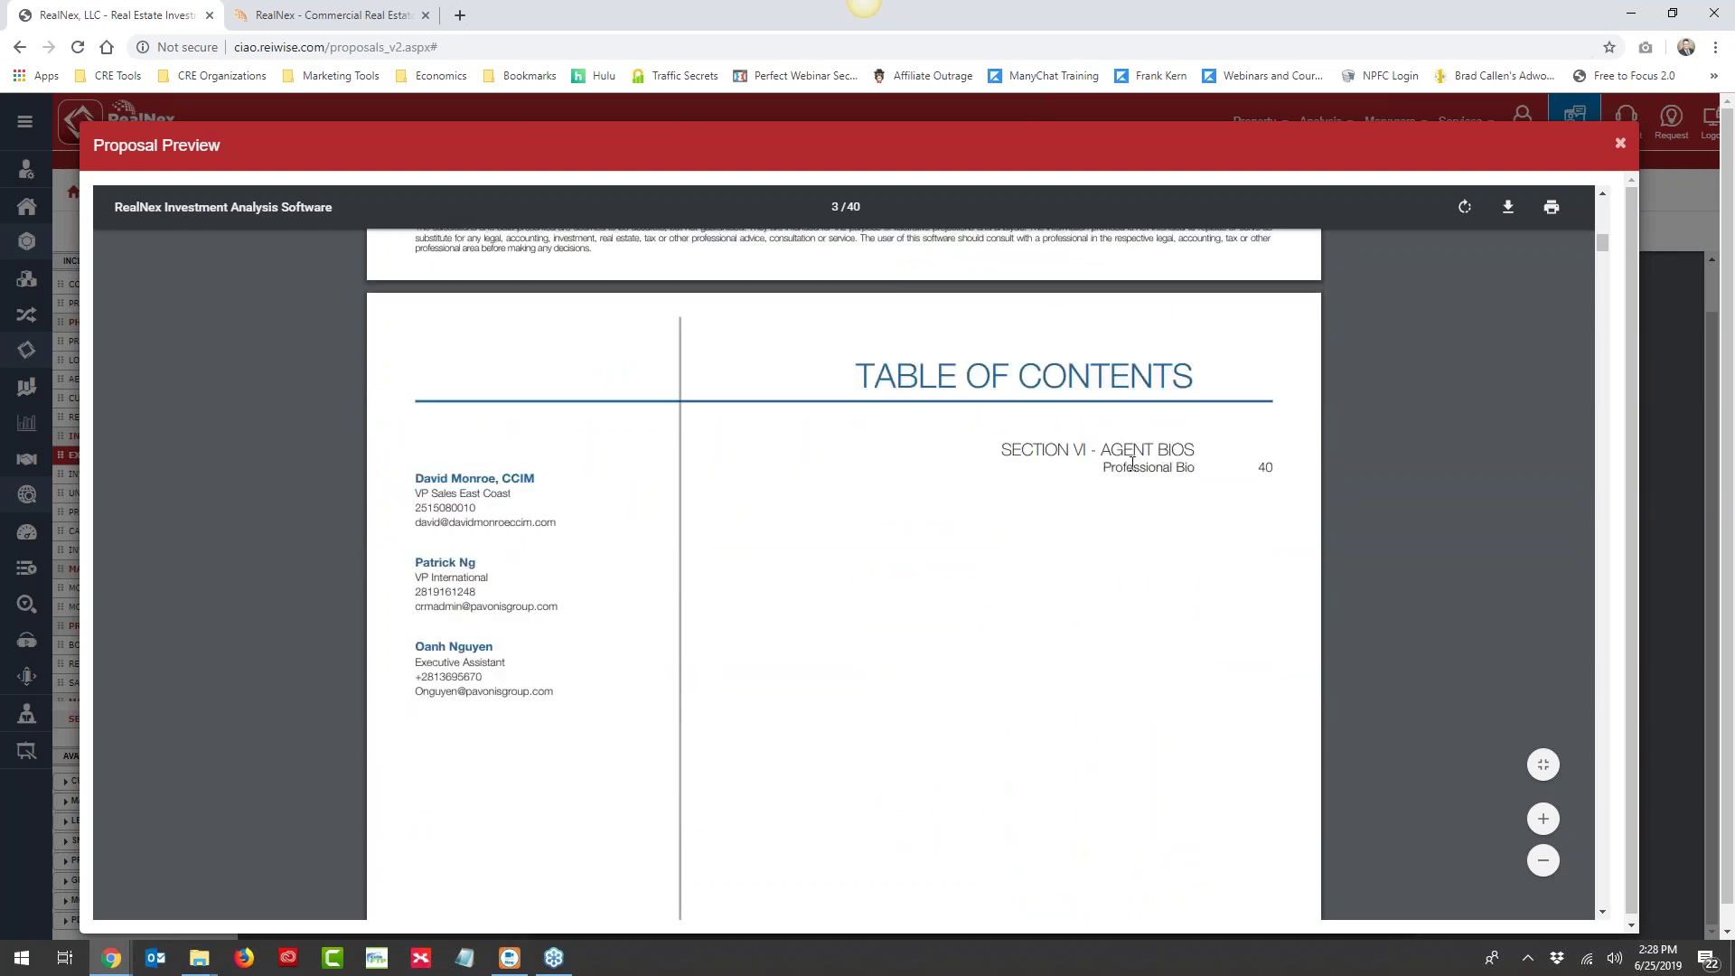
scroll(582, 496, down, 1)
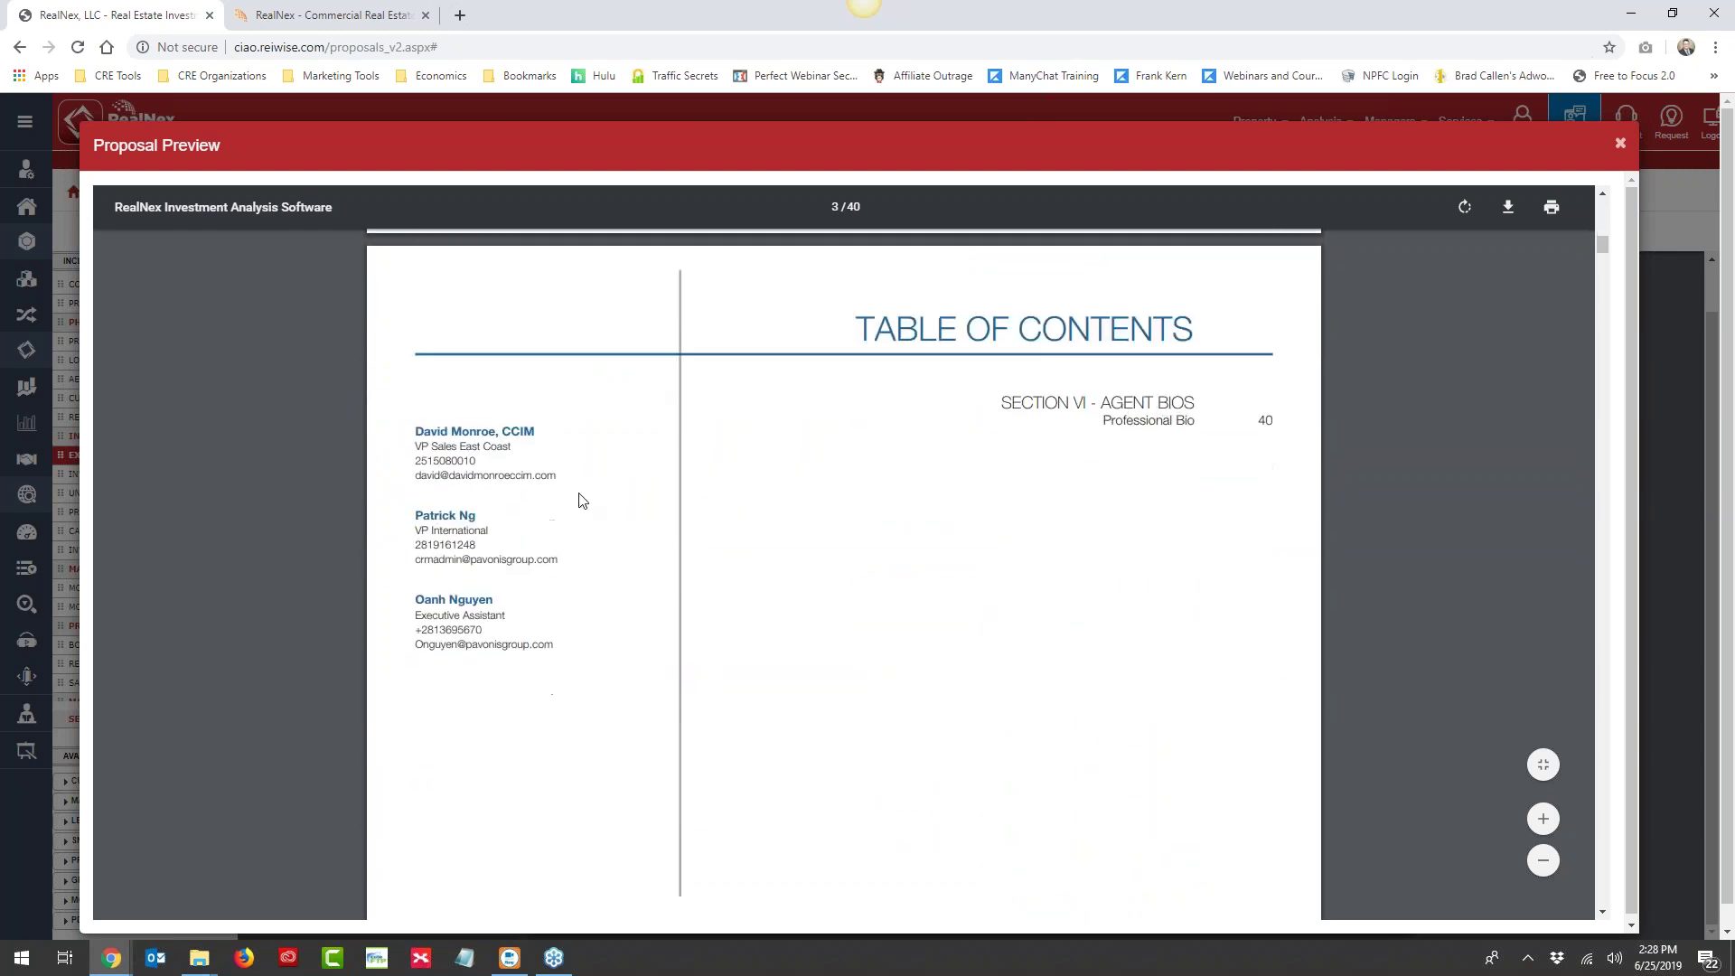
scroll(1098, 510, down, 7)
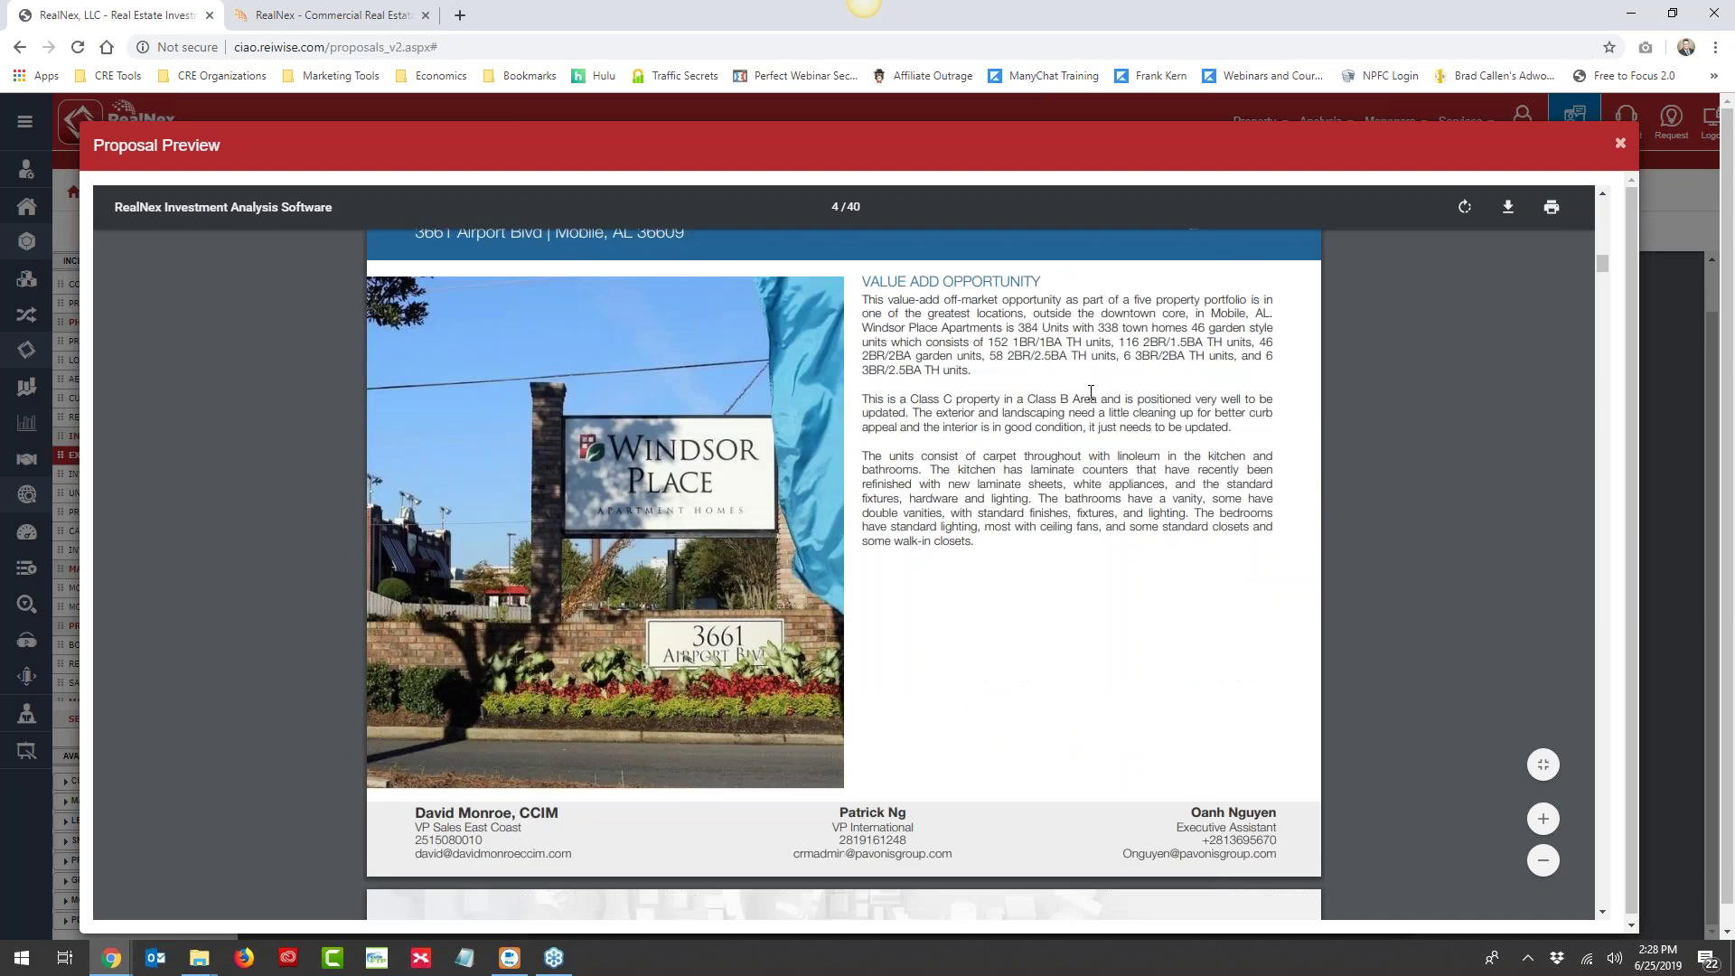
scroll(475, 345, up, 2)
scroll(1030, 461, down, 12)
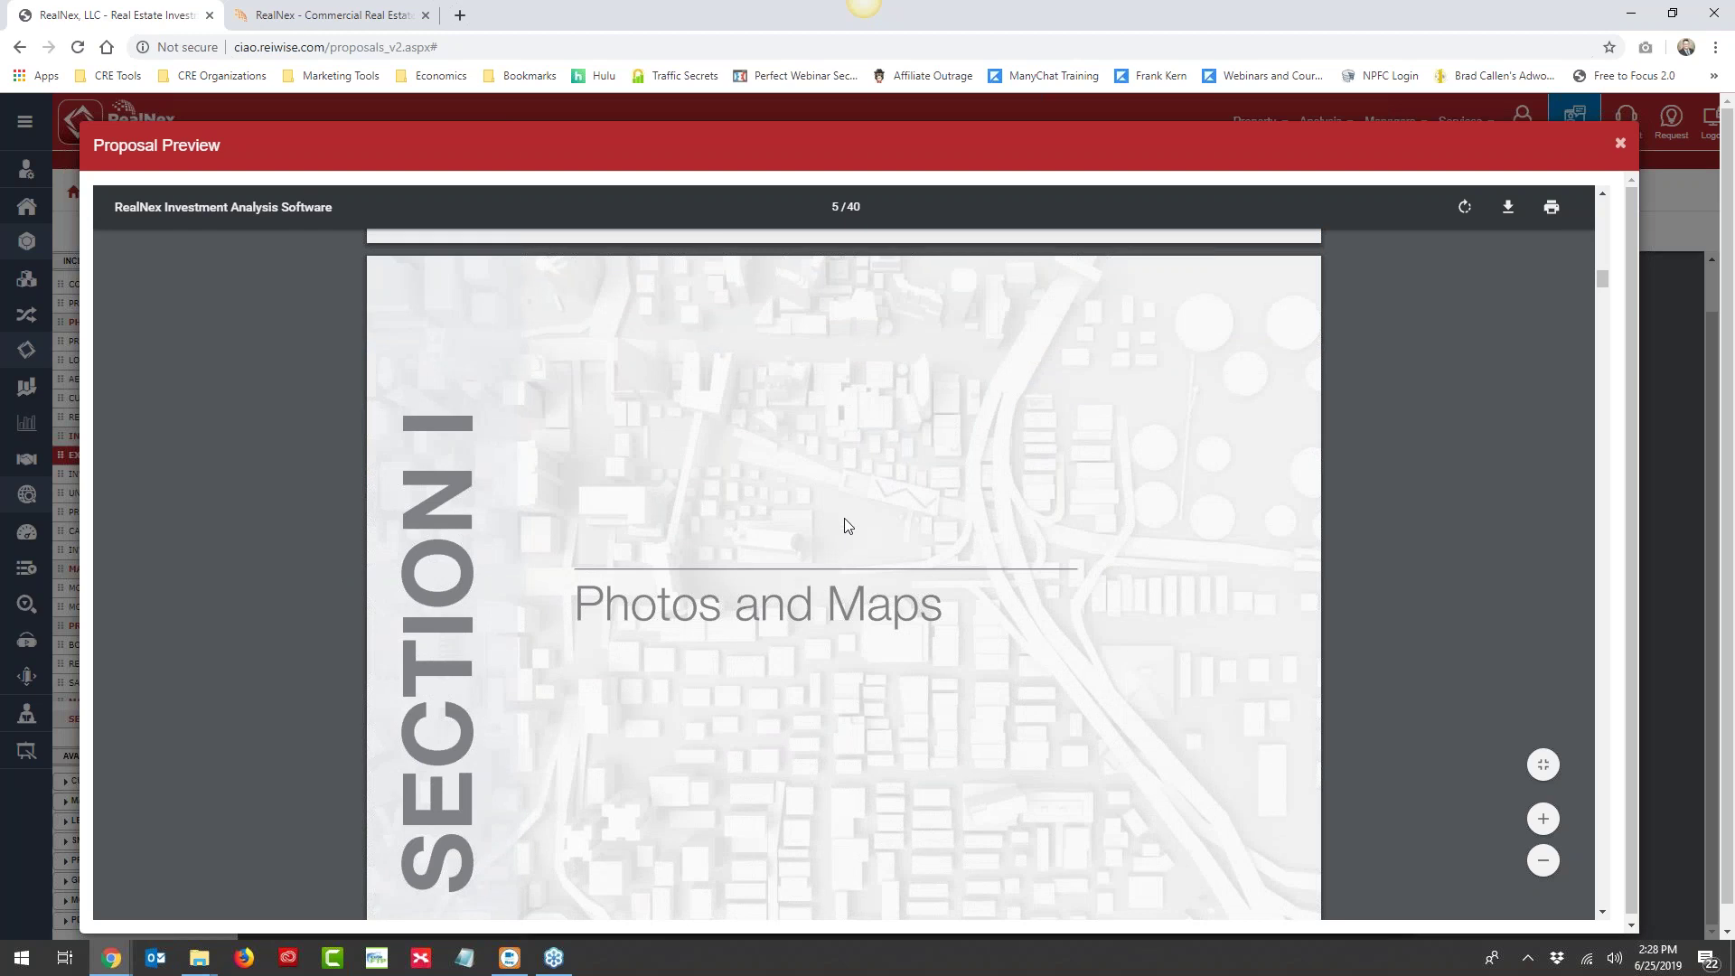
scroll(845, 523, down, 1)
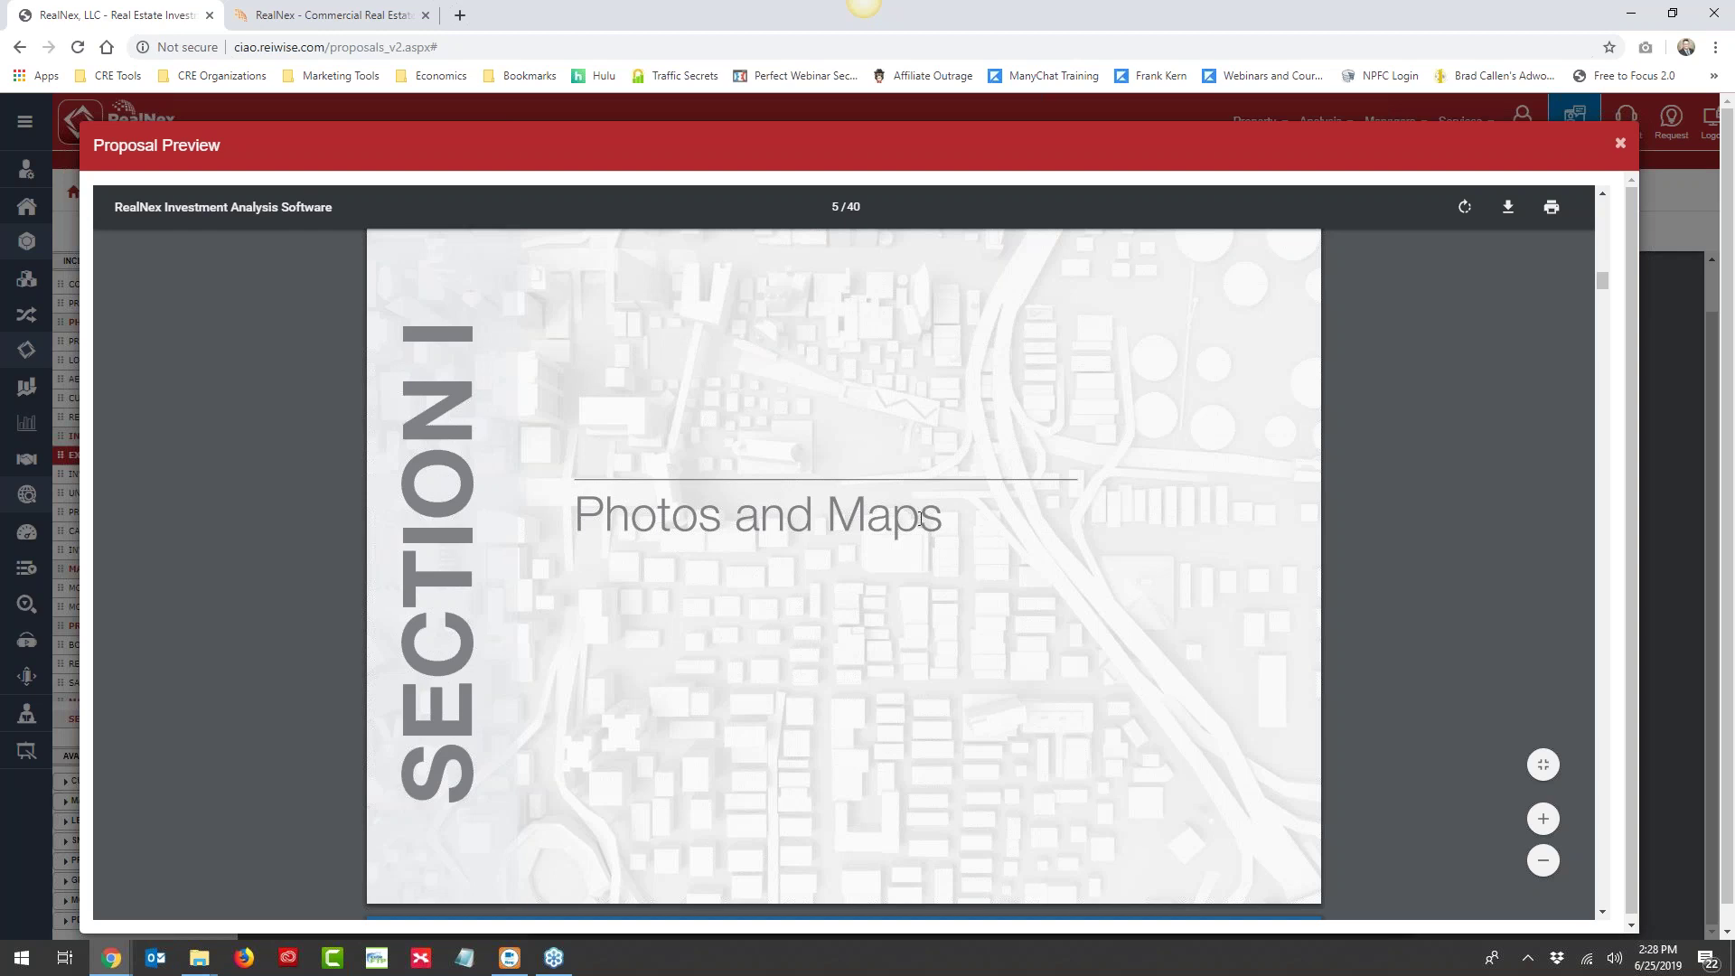
Review the Photos and Maps section of the proposal preview, from the property photos through the aerials to the regional map
scroll(926, 566, down, 7)
scroll(909, 454, up, 6)
scroll(909, 440, down, 6)
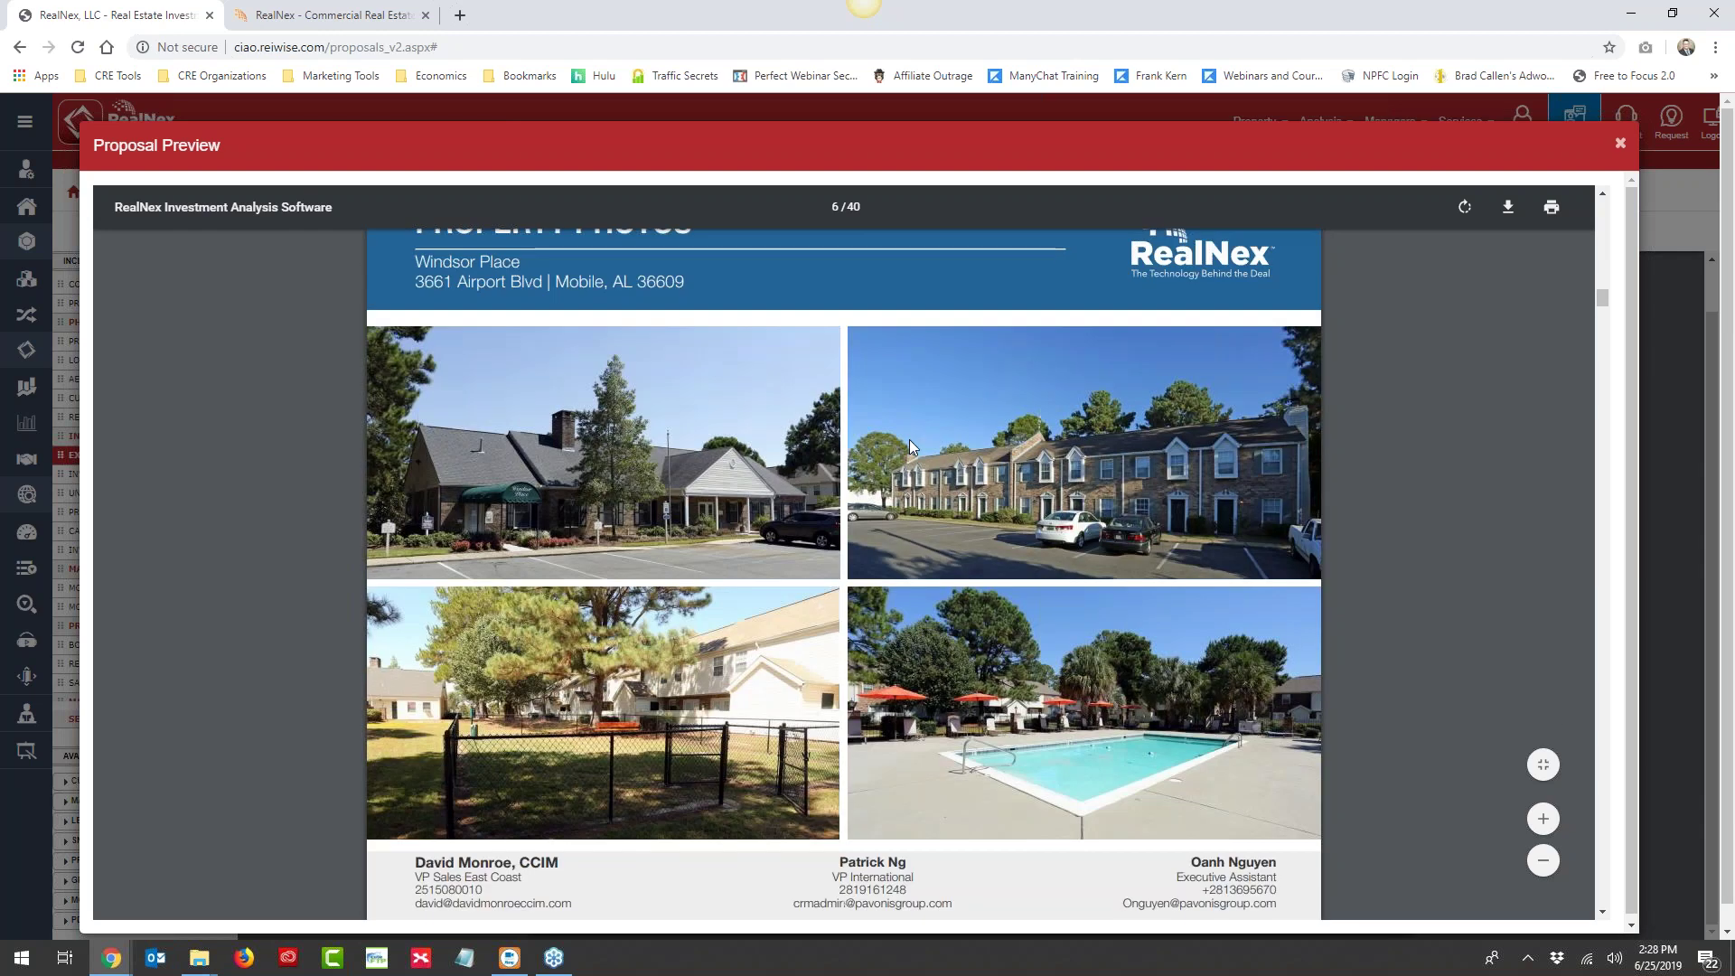
scroll(802, 396, down, 2)
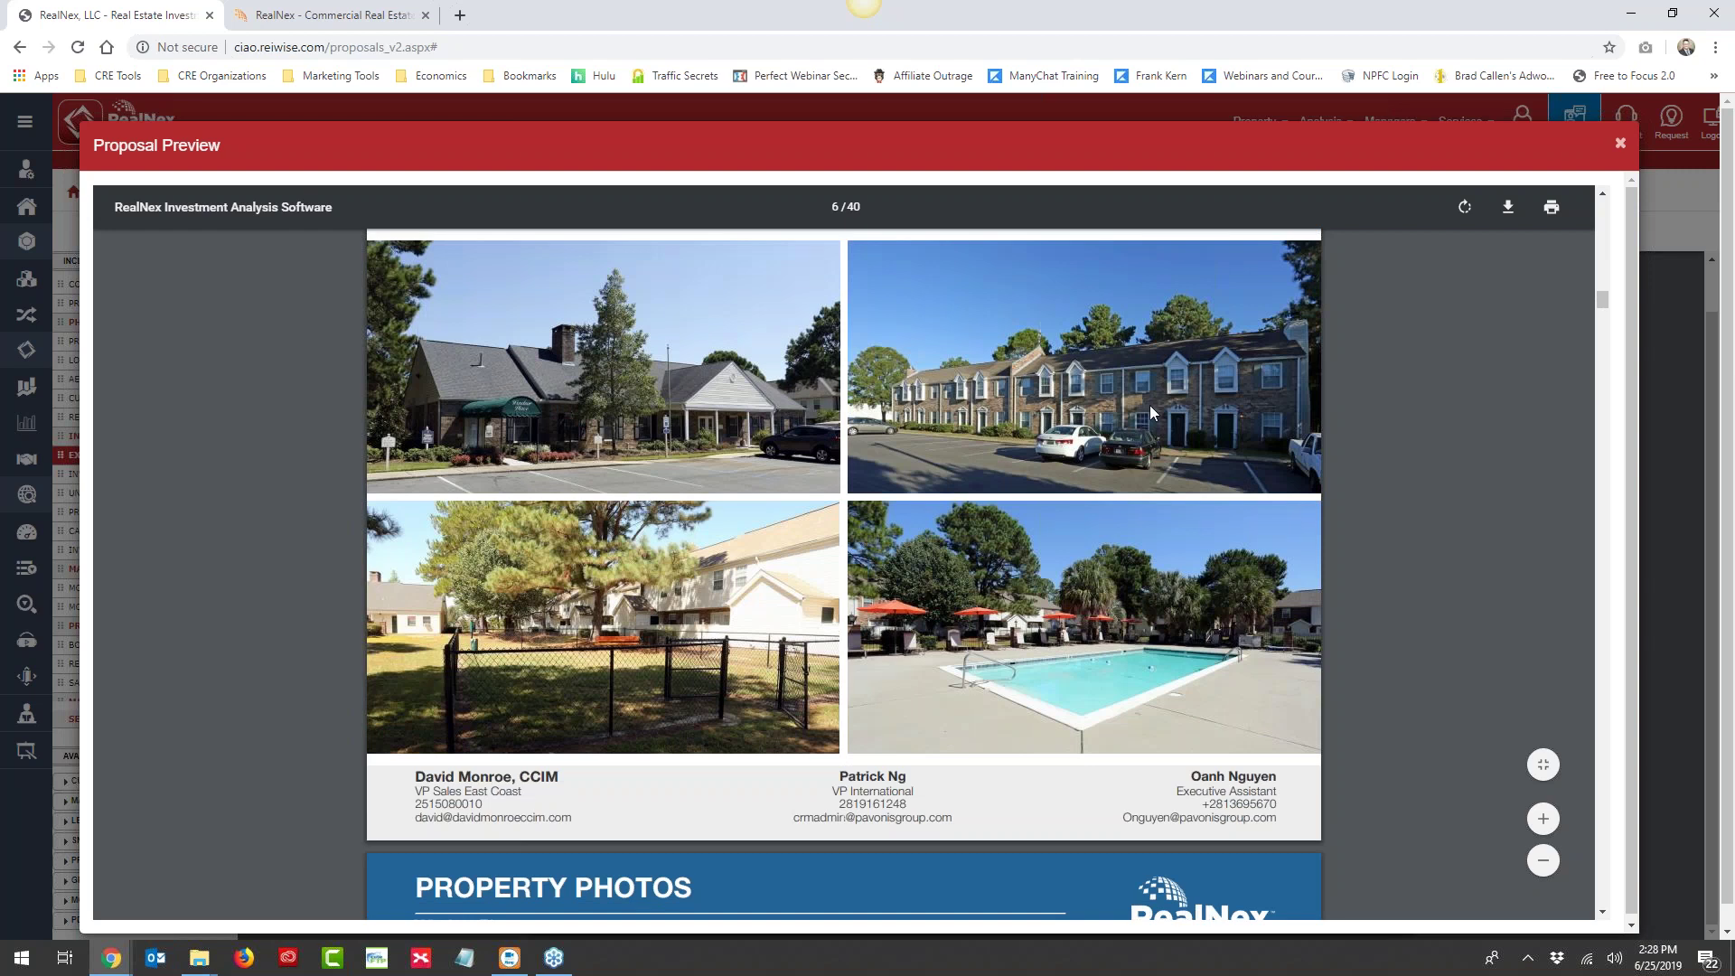
scroll(940, 435, down, 7)
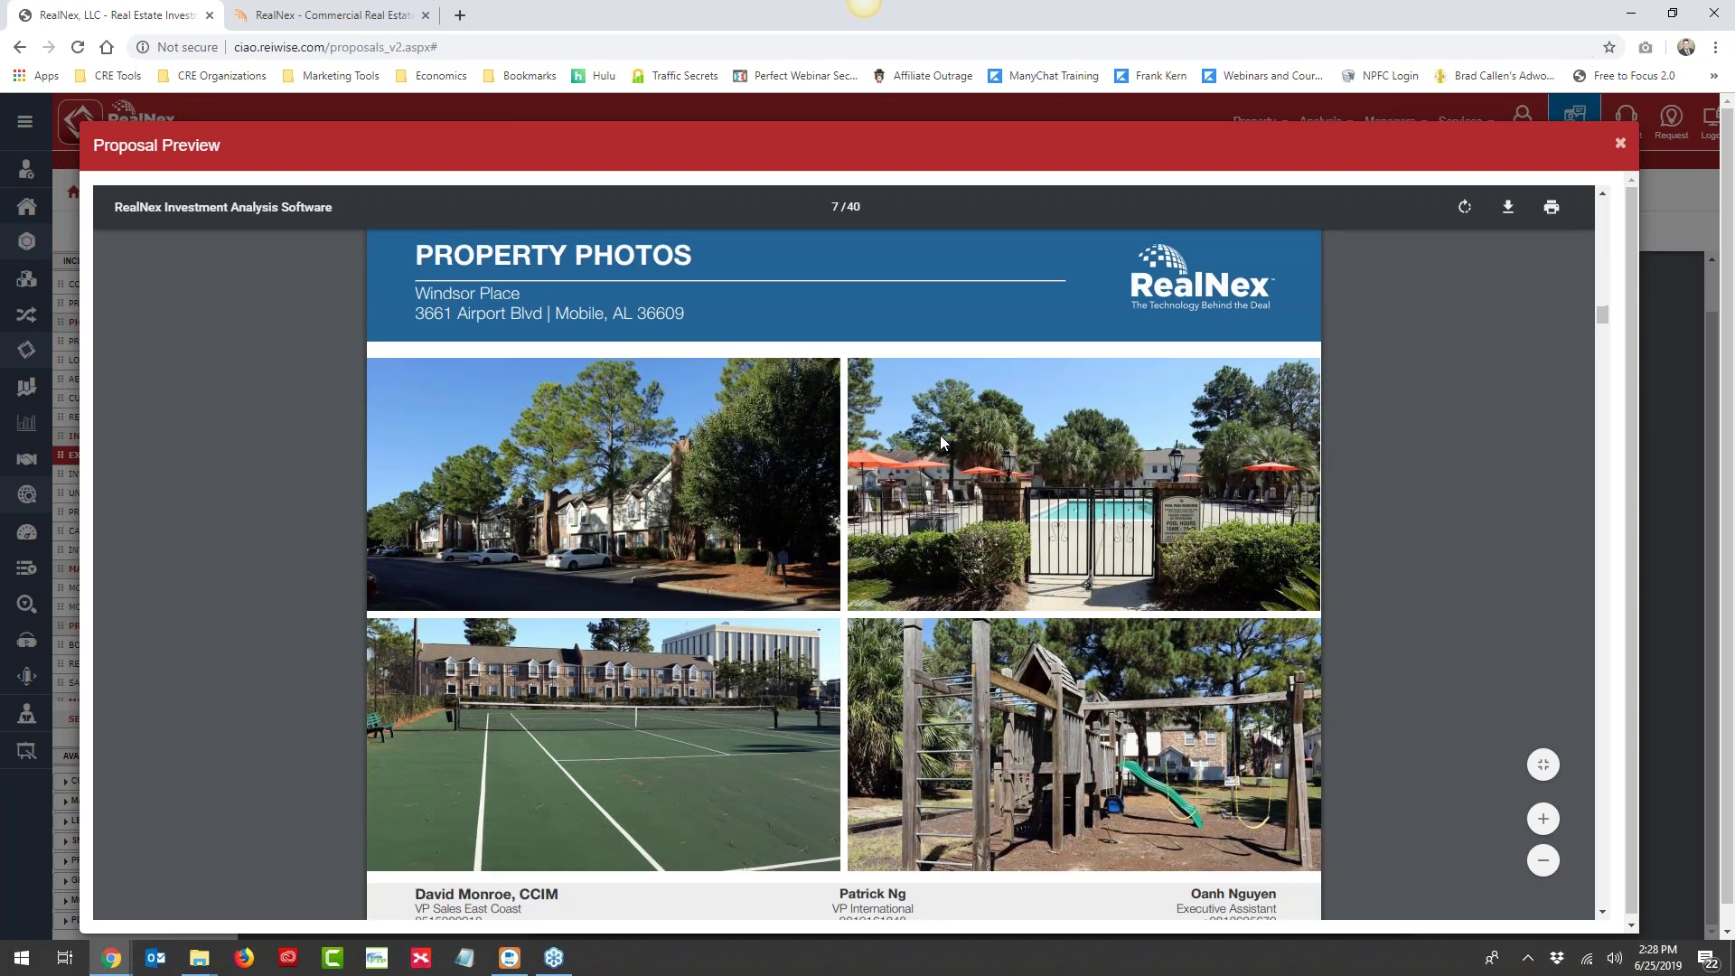
scroll(973, 529, down, 8)
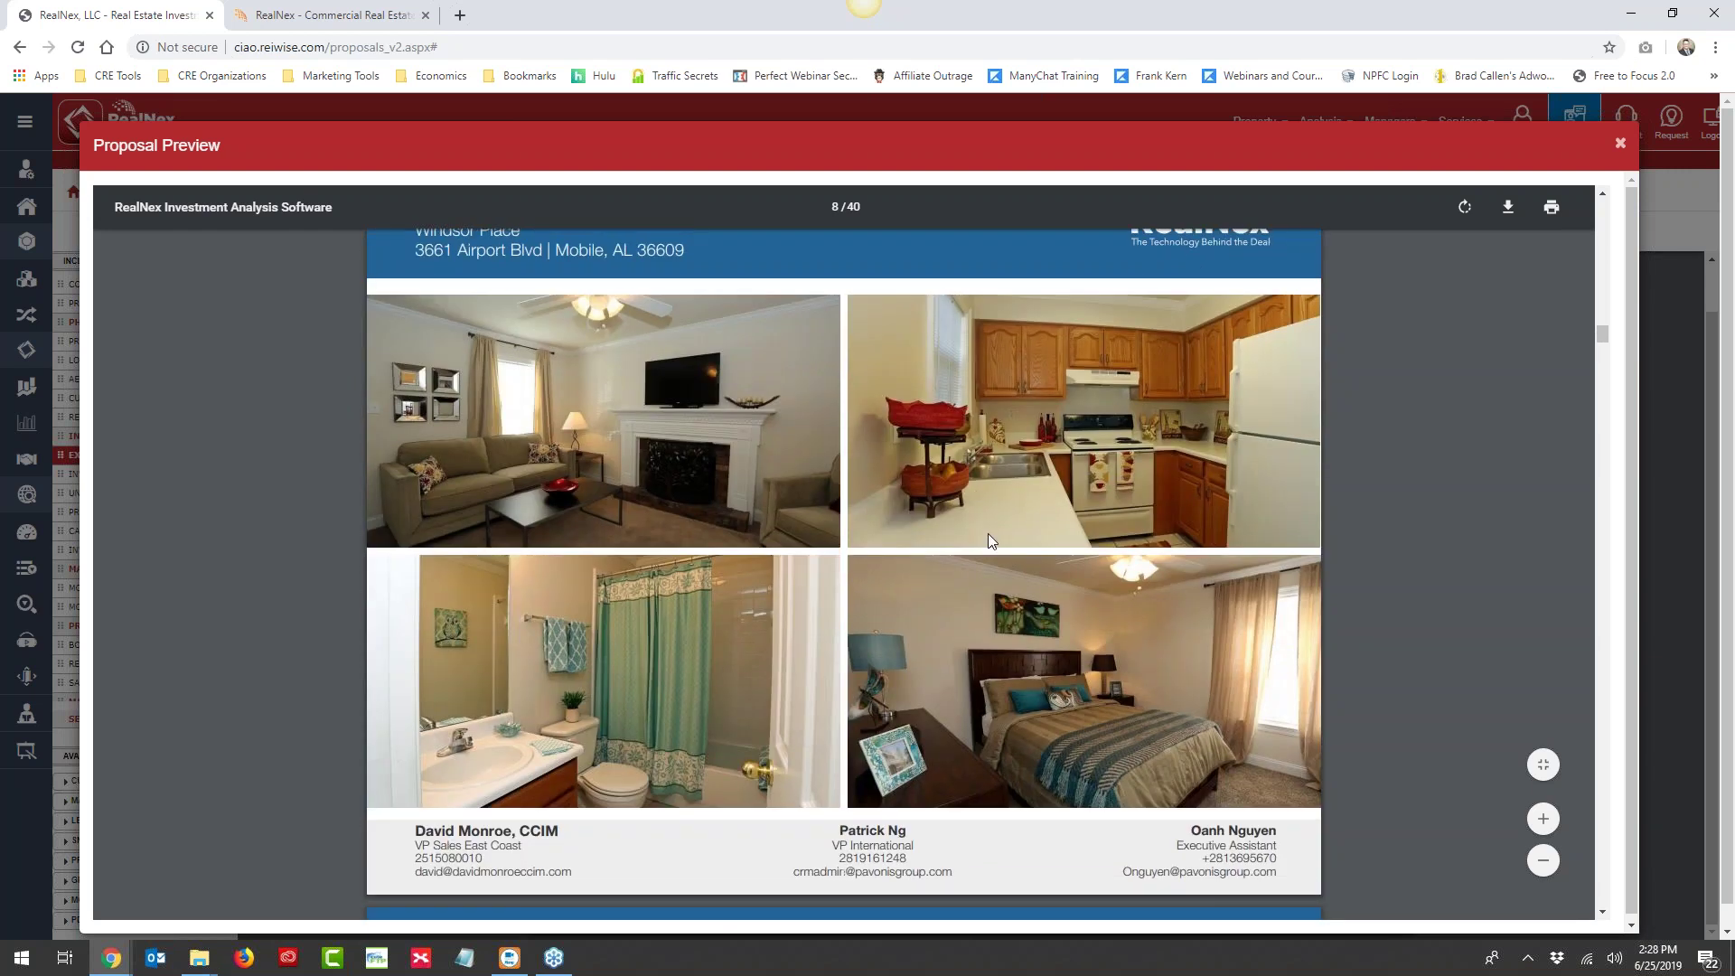
scroll(989, 541, down, 7)
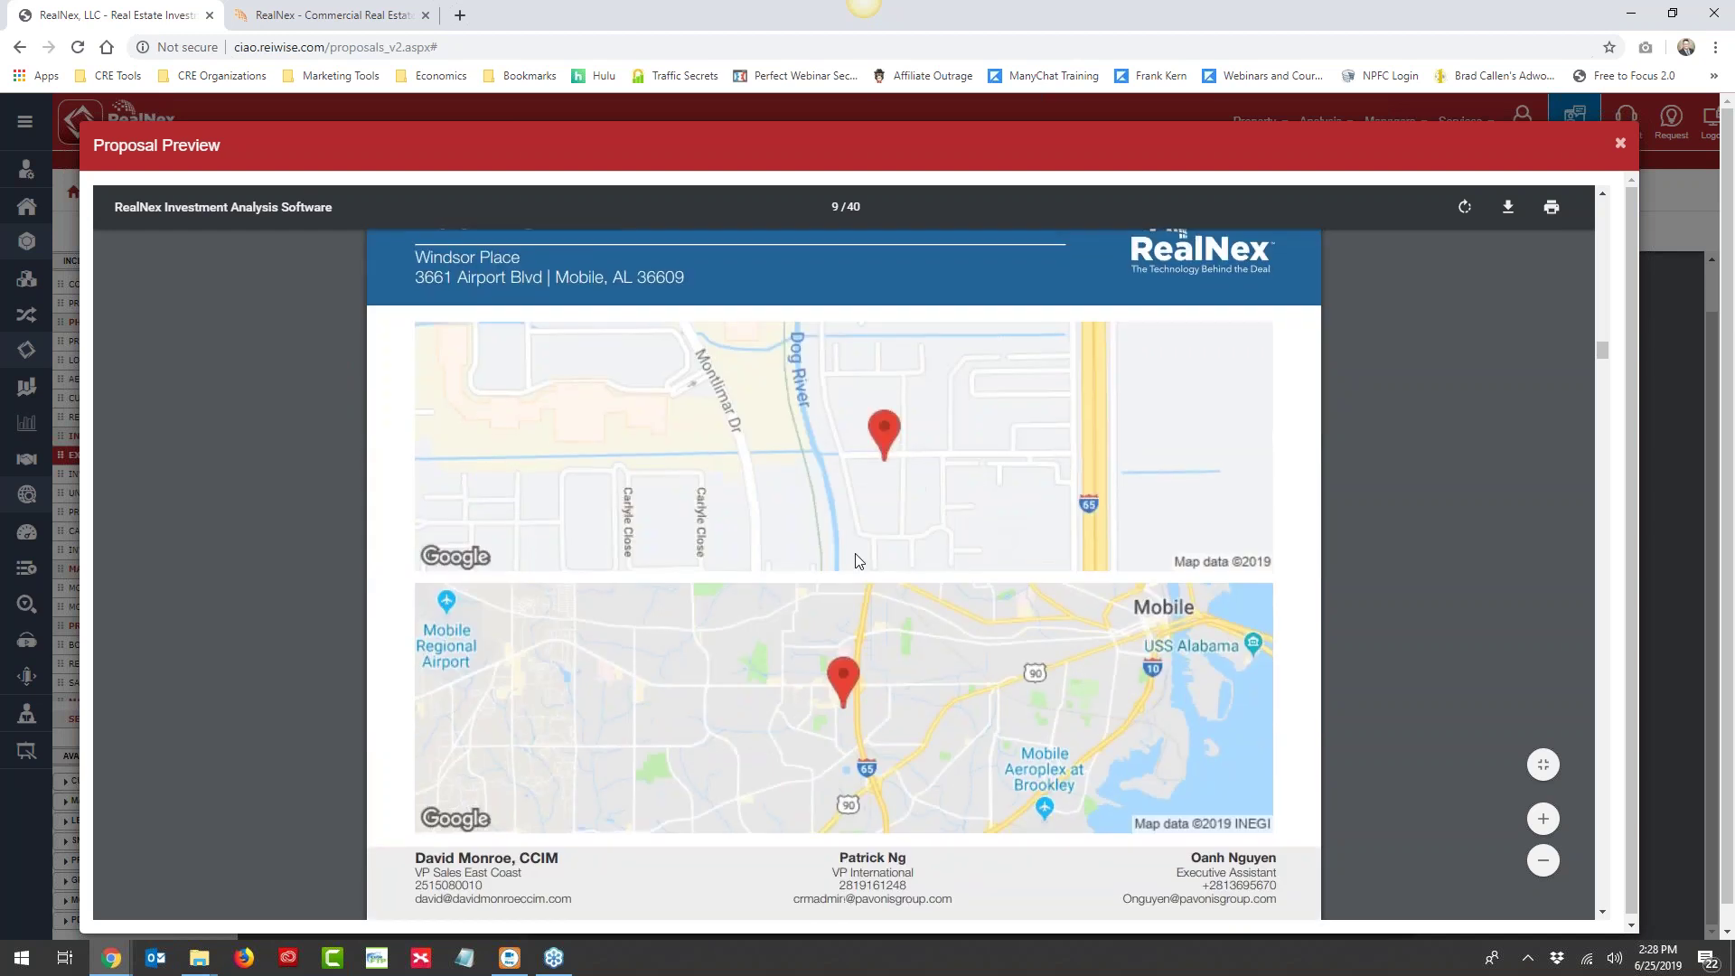
scroll(856, 554, down, 7)
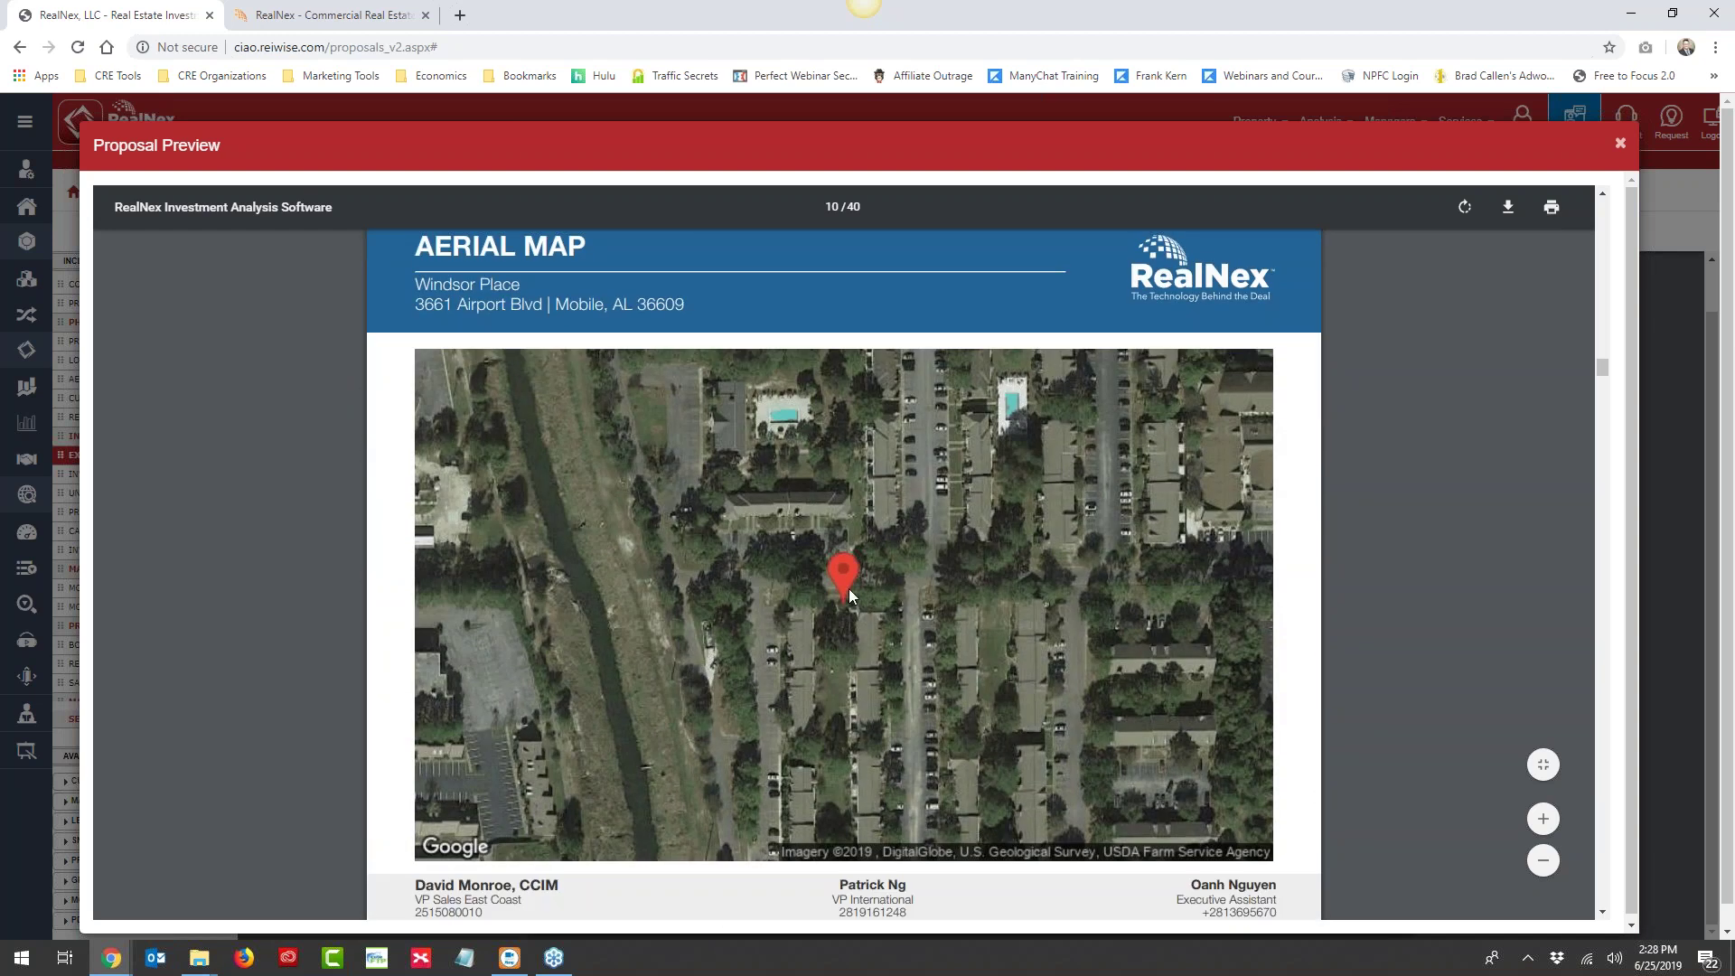
scroll(849, 588, down, 7)
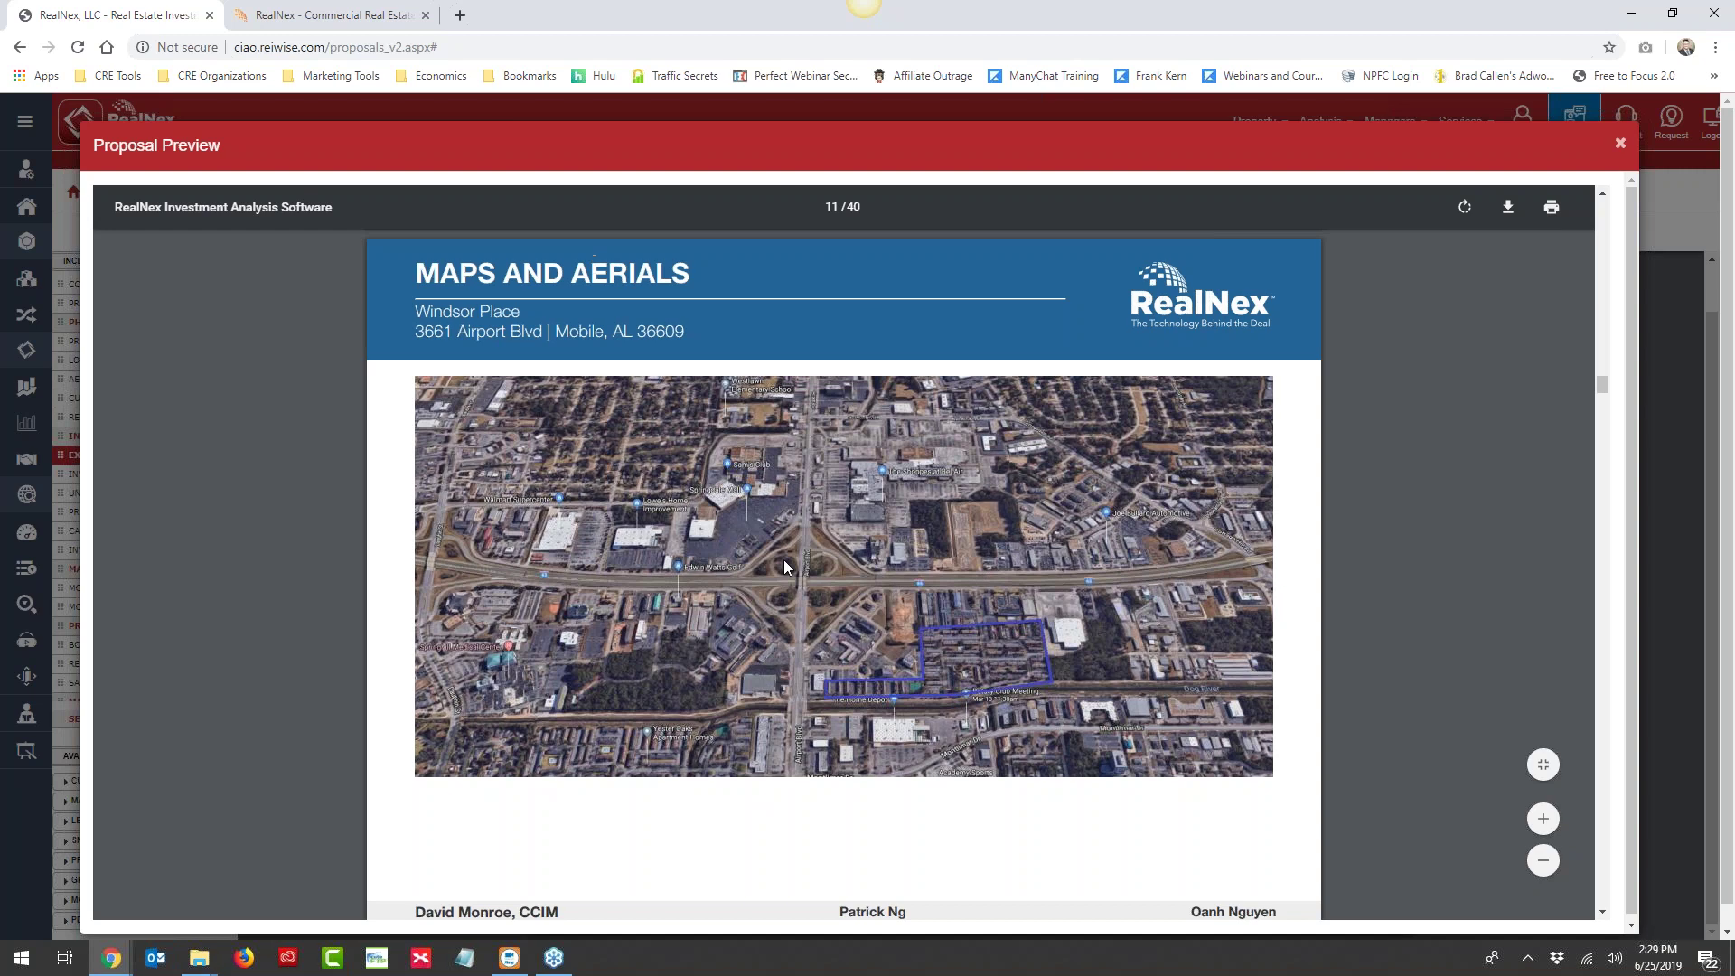
scroll(784, 560, down, 8)
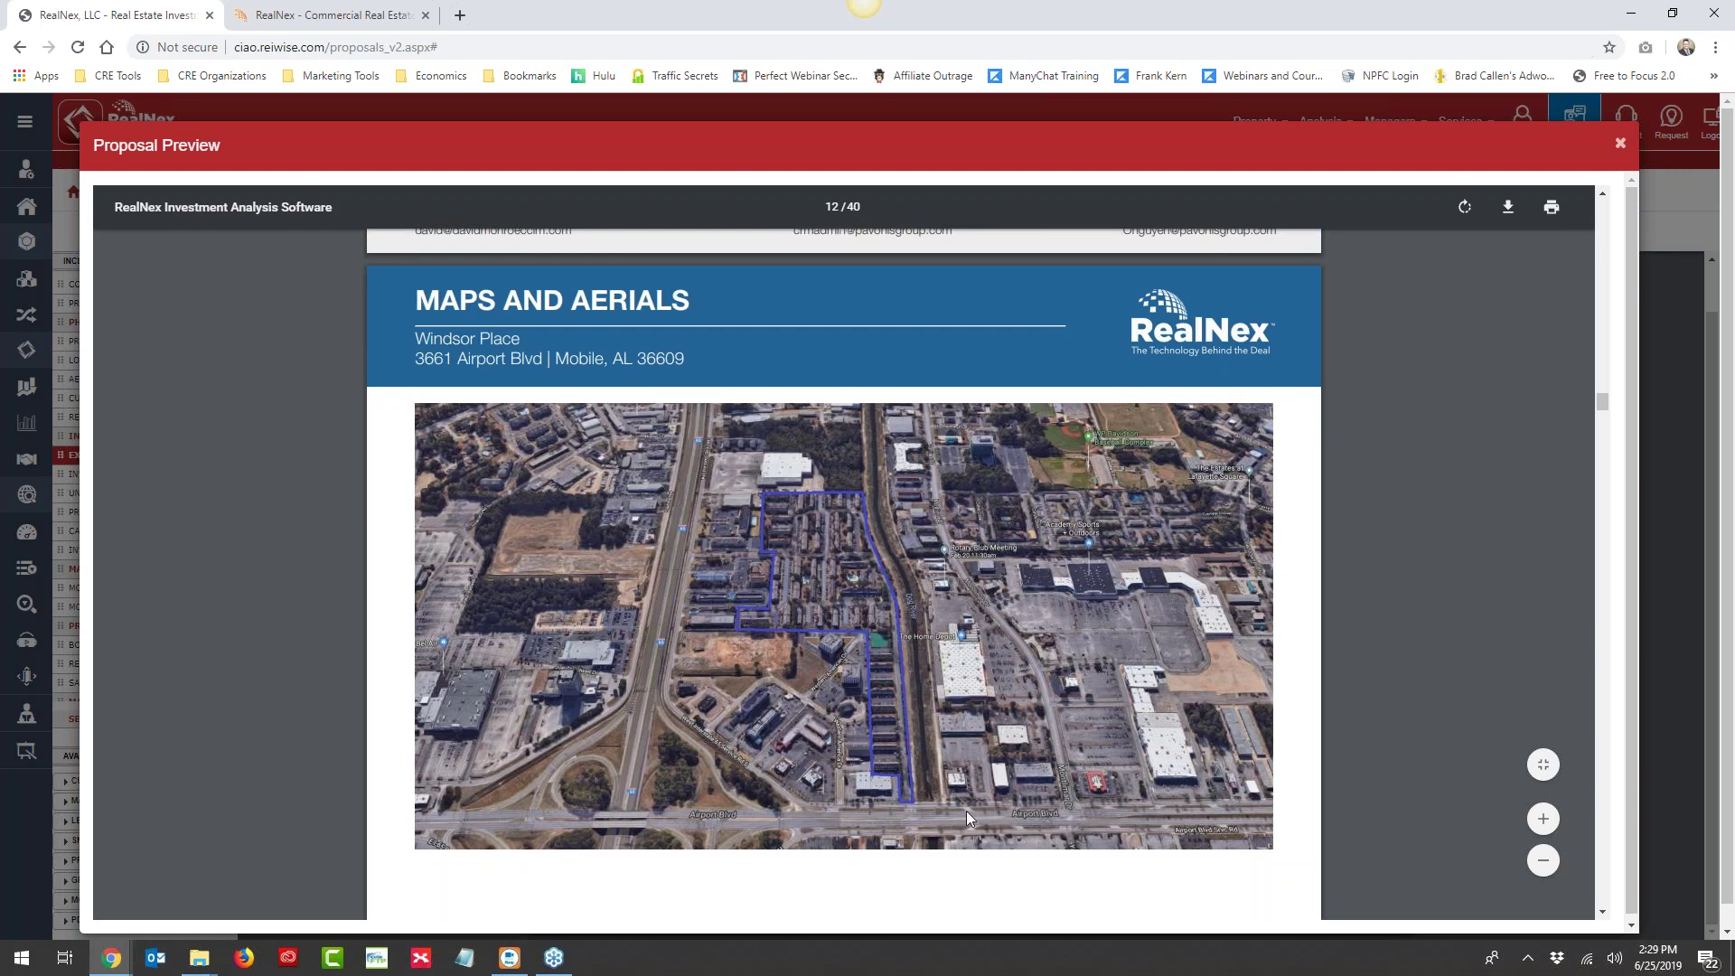
scroll(824, 561, down, 7)
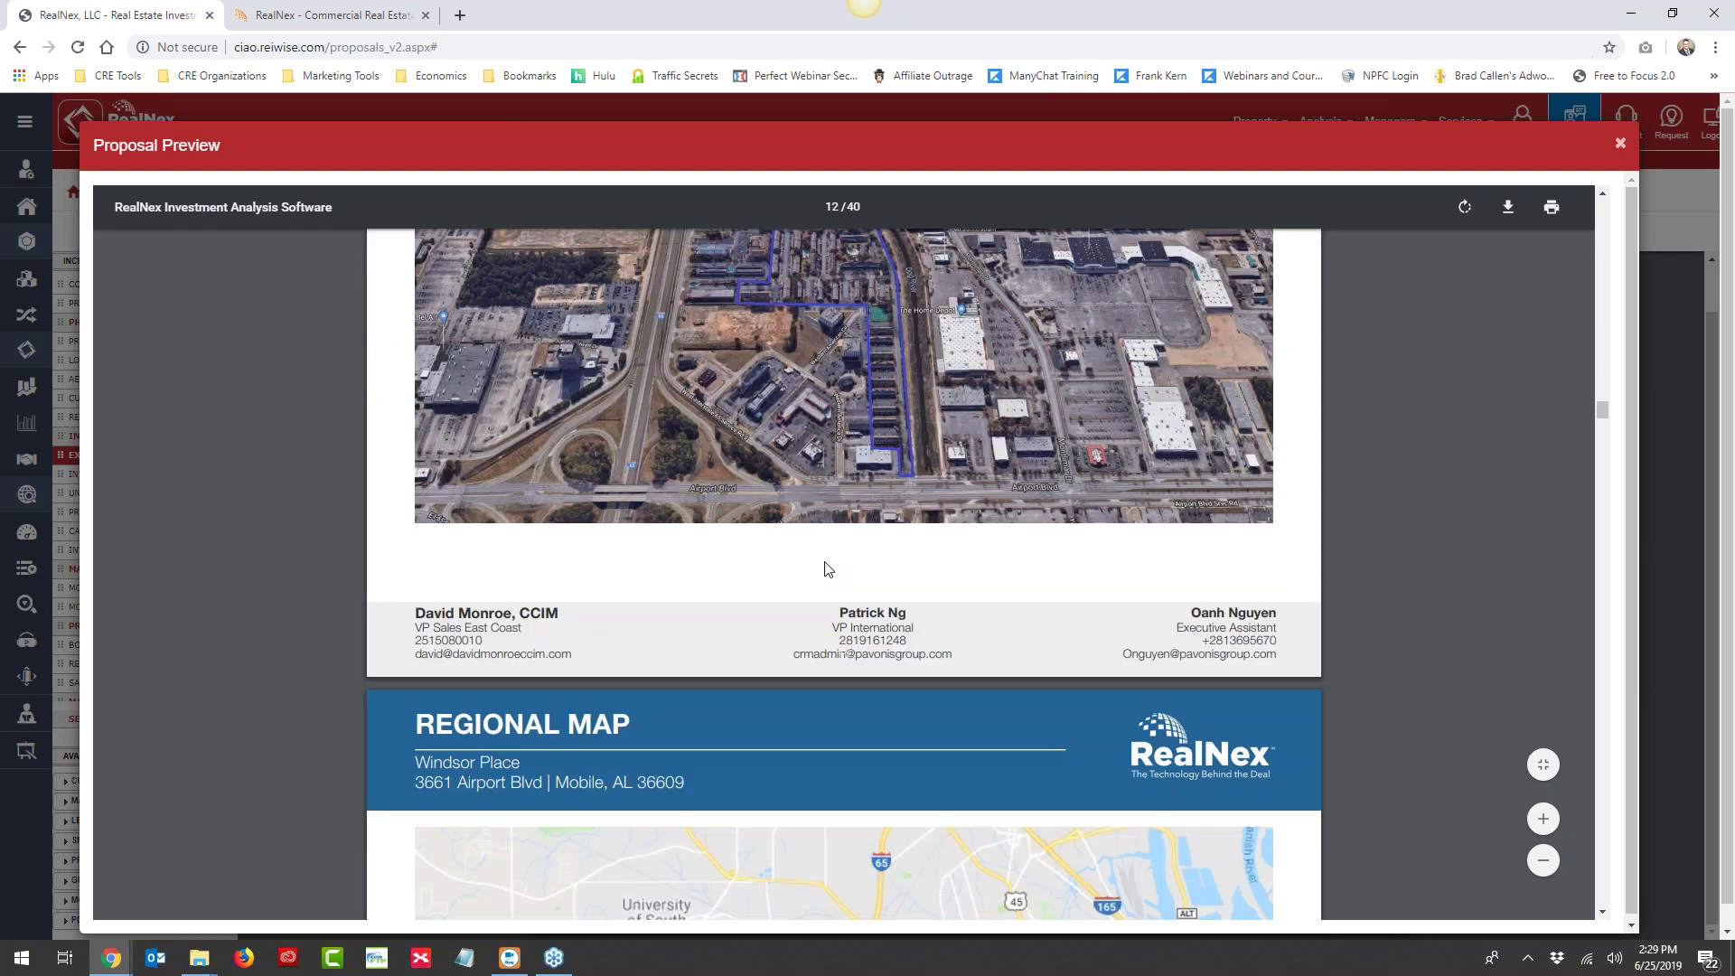
scroll(823, 598, down, 2)
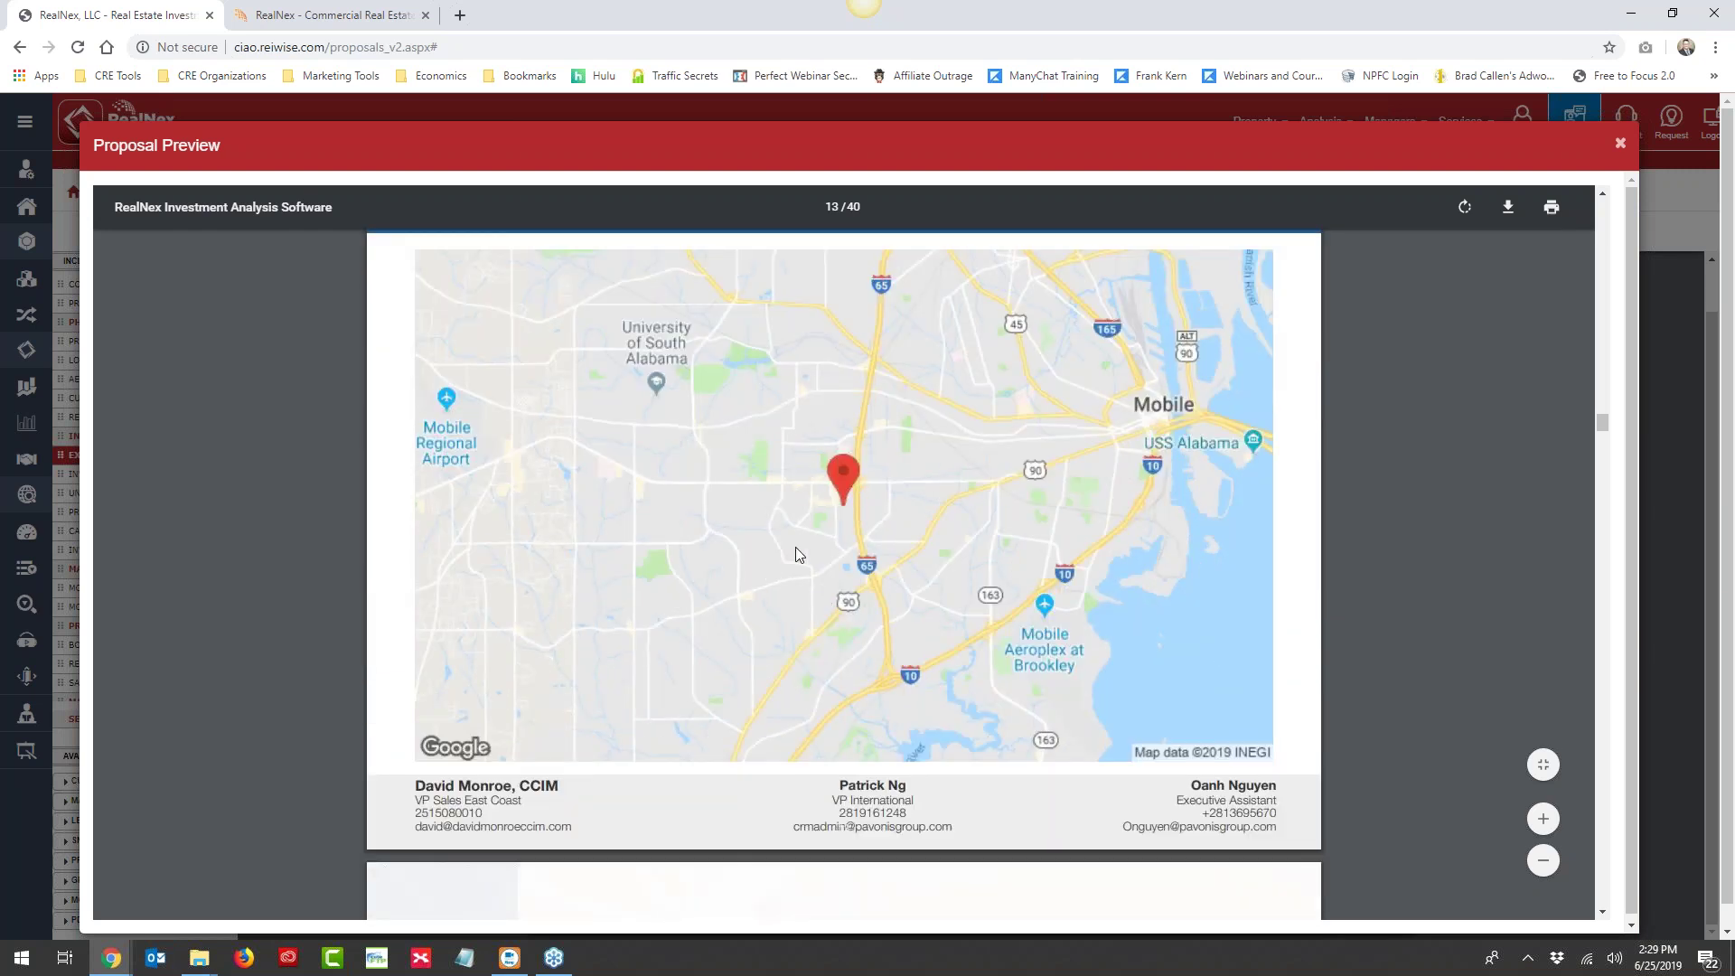
Examine the Investment Analysis section of the proposal, from the executive summary and unit mix report through the investment return analysis
scroll(796, 546, down, 7)
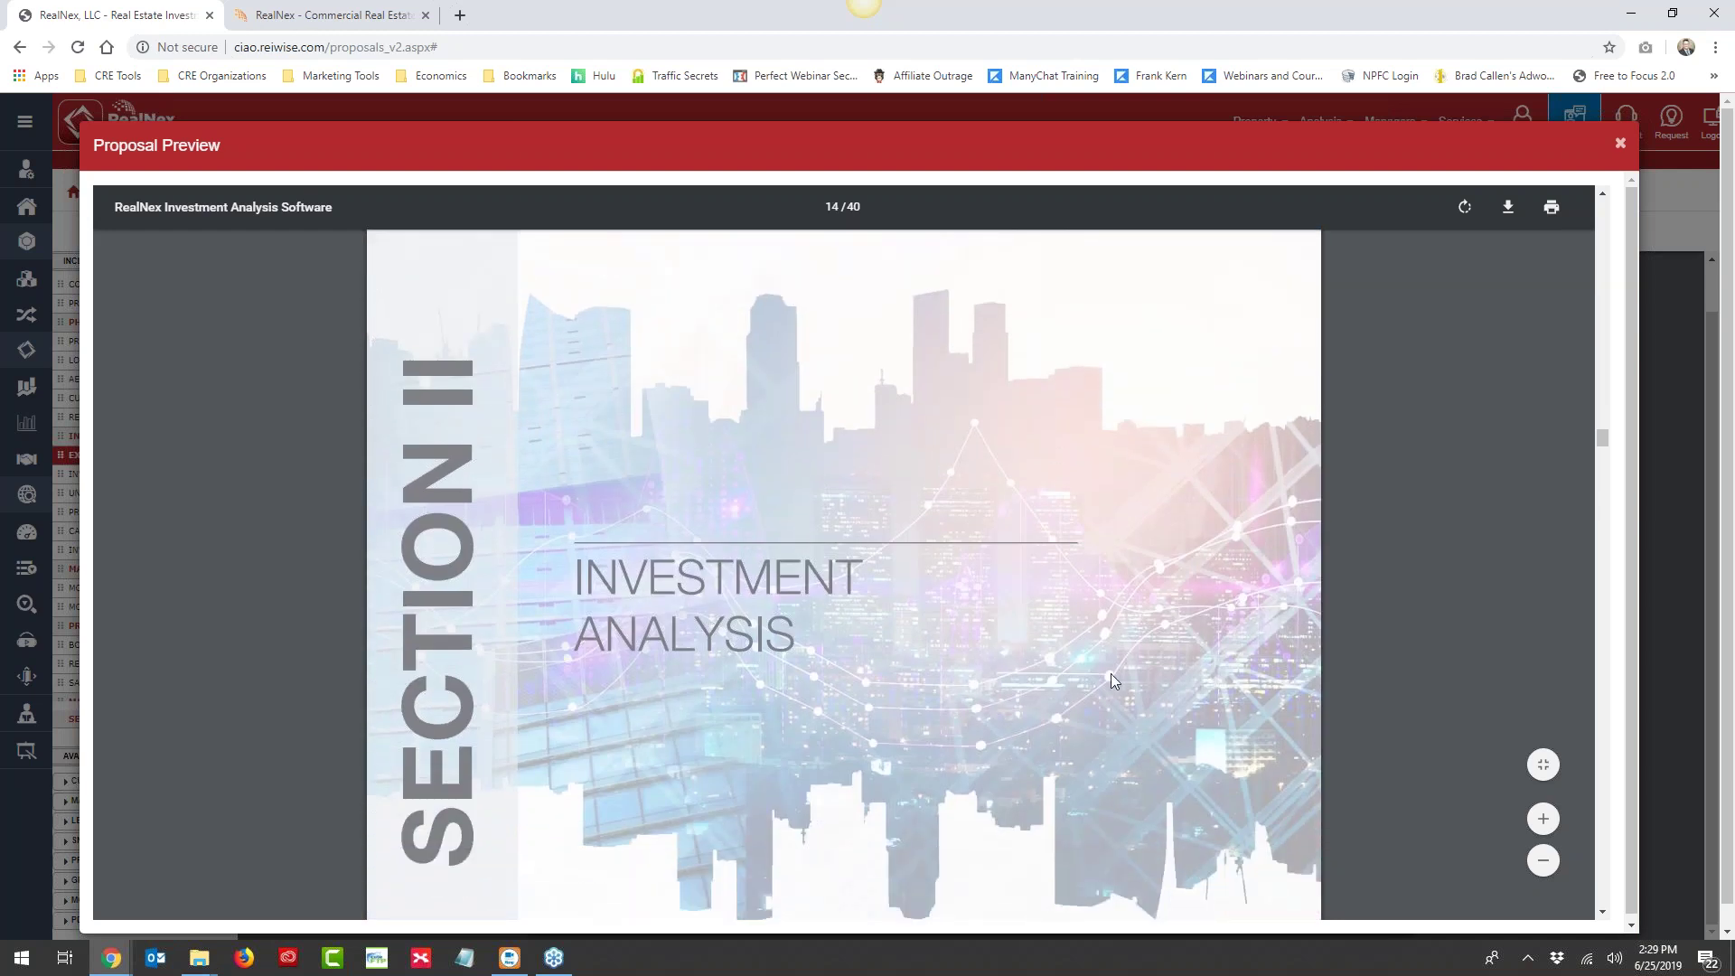
scroll(1043, 499, down, 7)
scroll(1029, 456, up, 1)
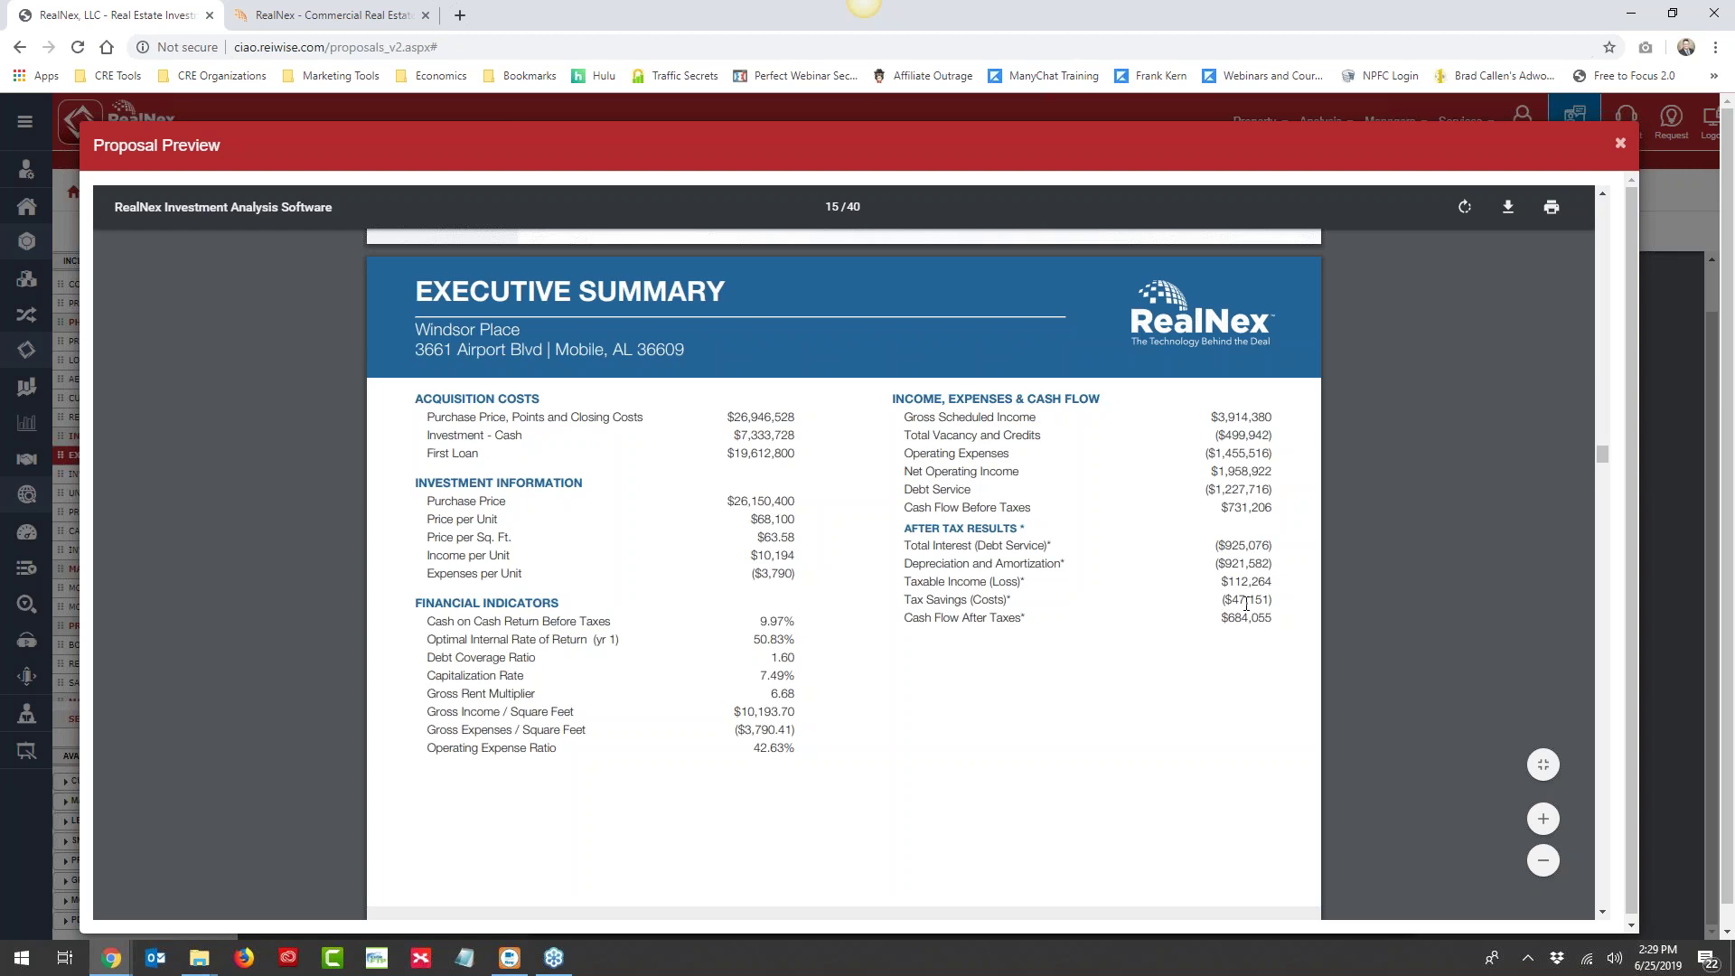
scroll(915, 617, down, 10)
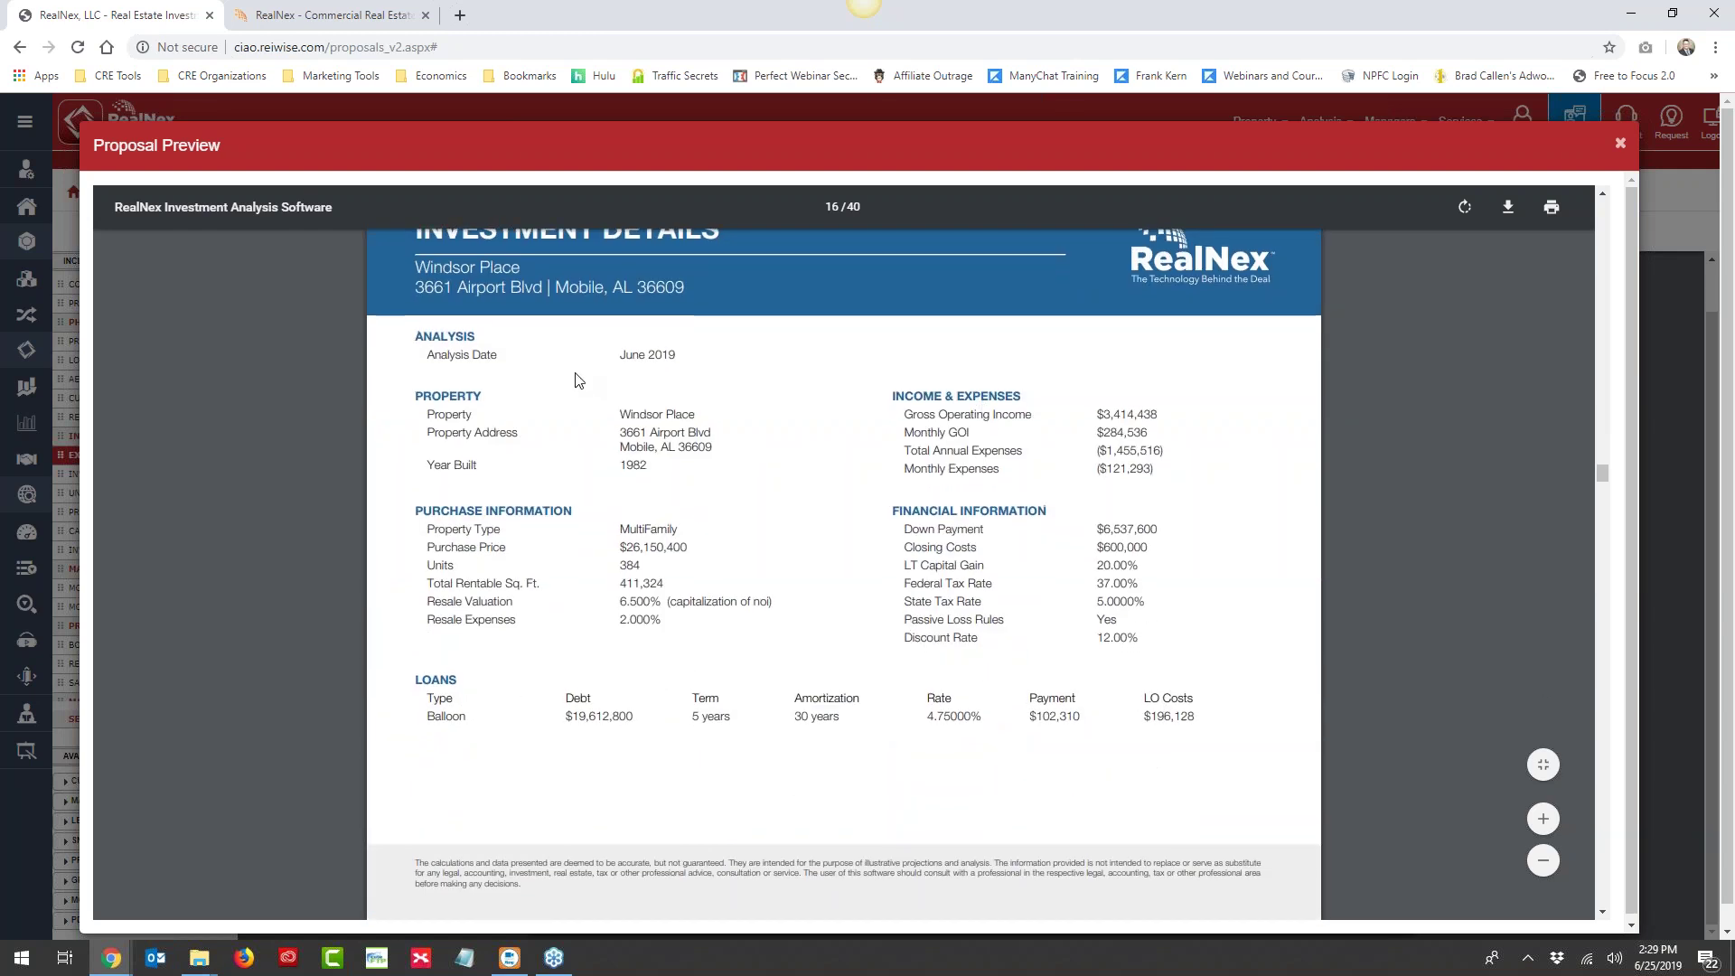
scroll(581, 380, up, 1)
scroll(667, 458, down, 1)
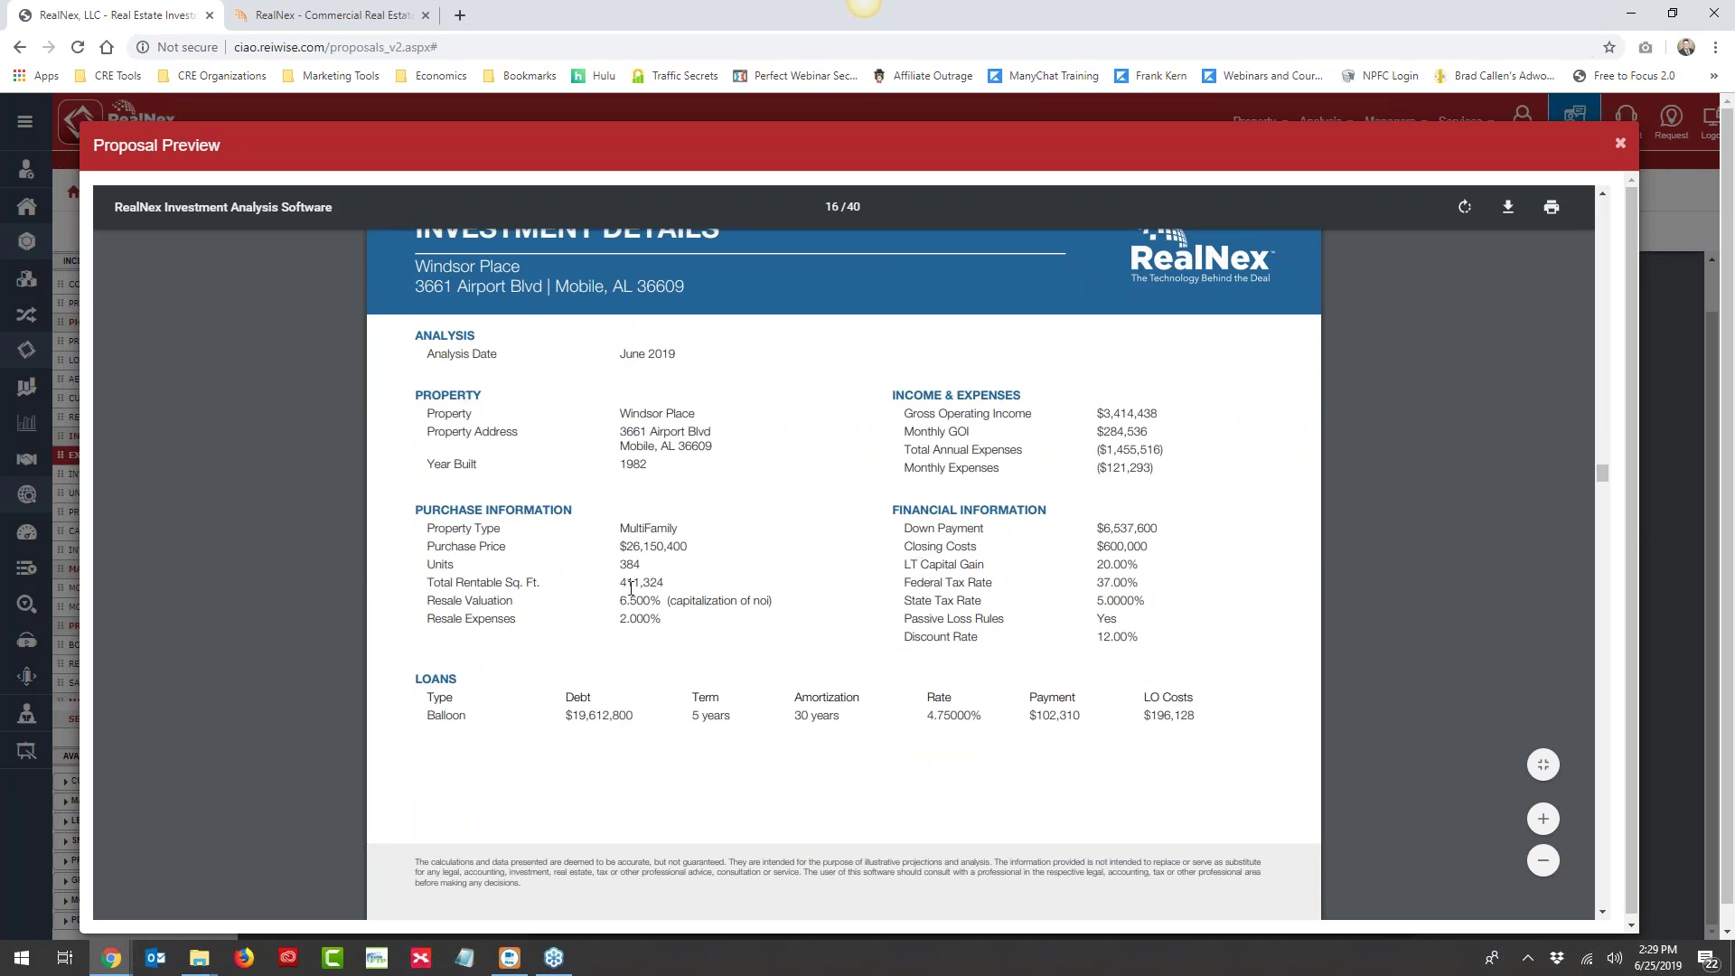
scroll(1096, 703, down, 2)
scroll(503, 380, down, 7)
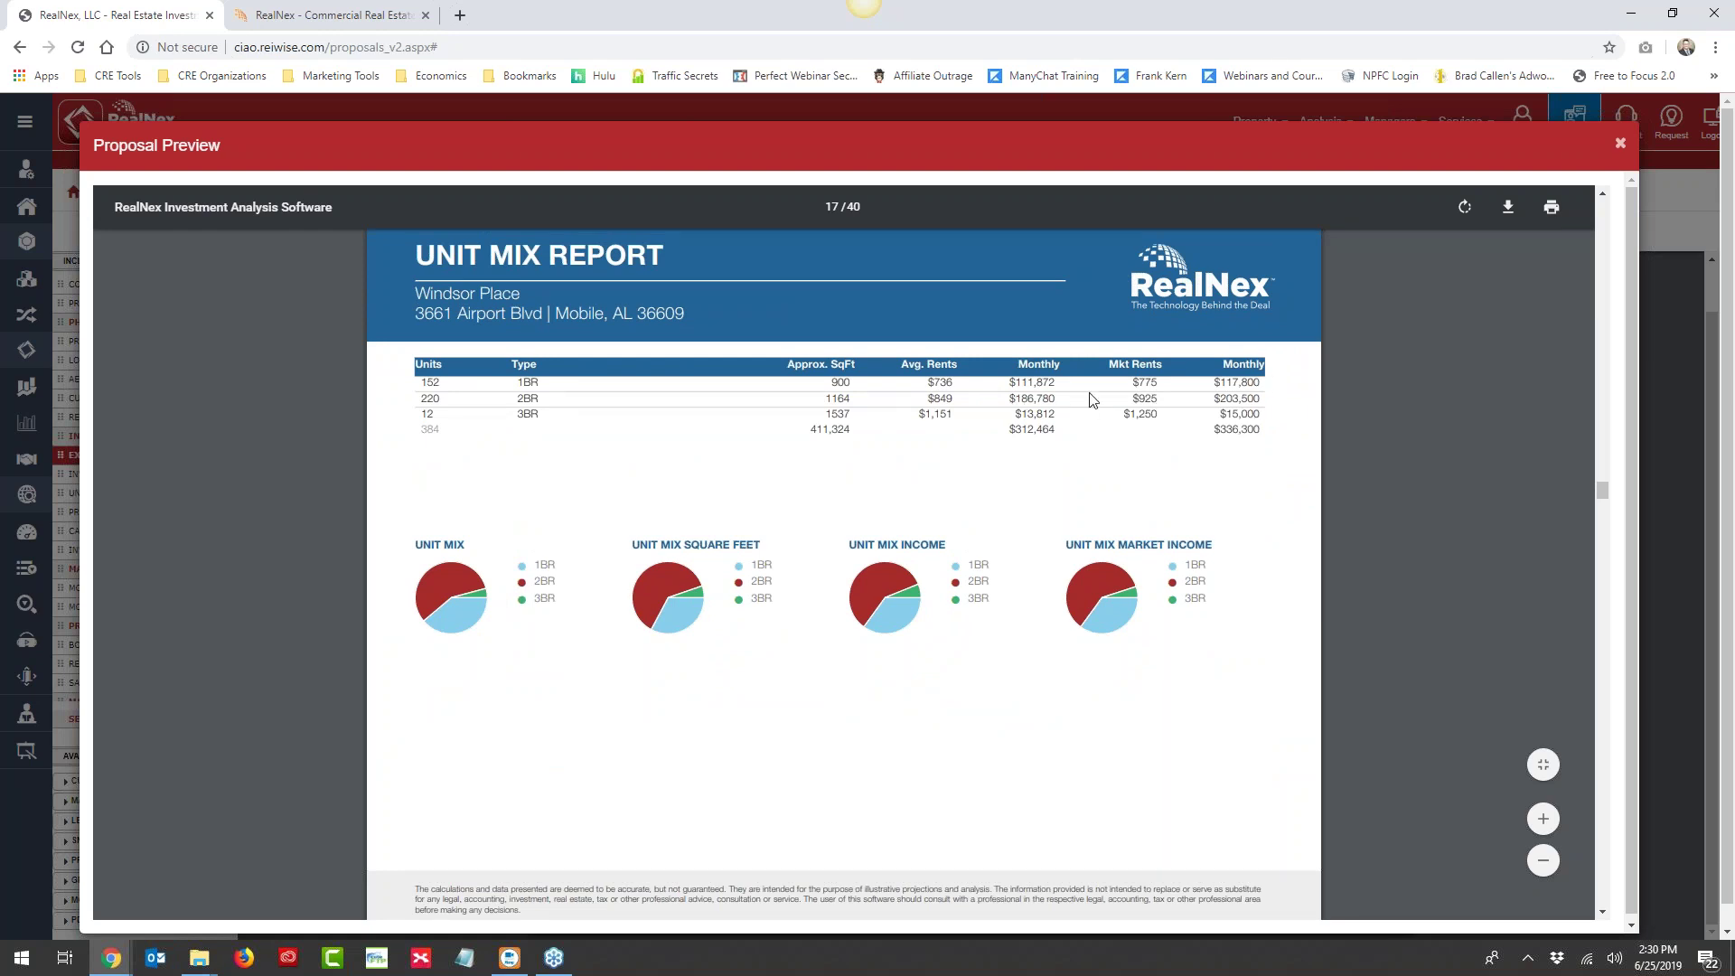
scroll(775, 472, down, 10)
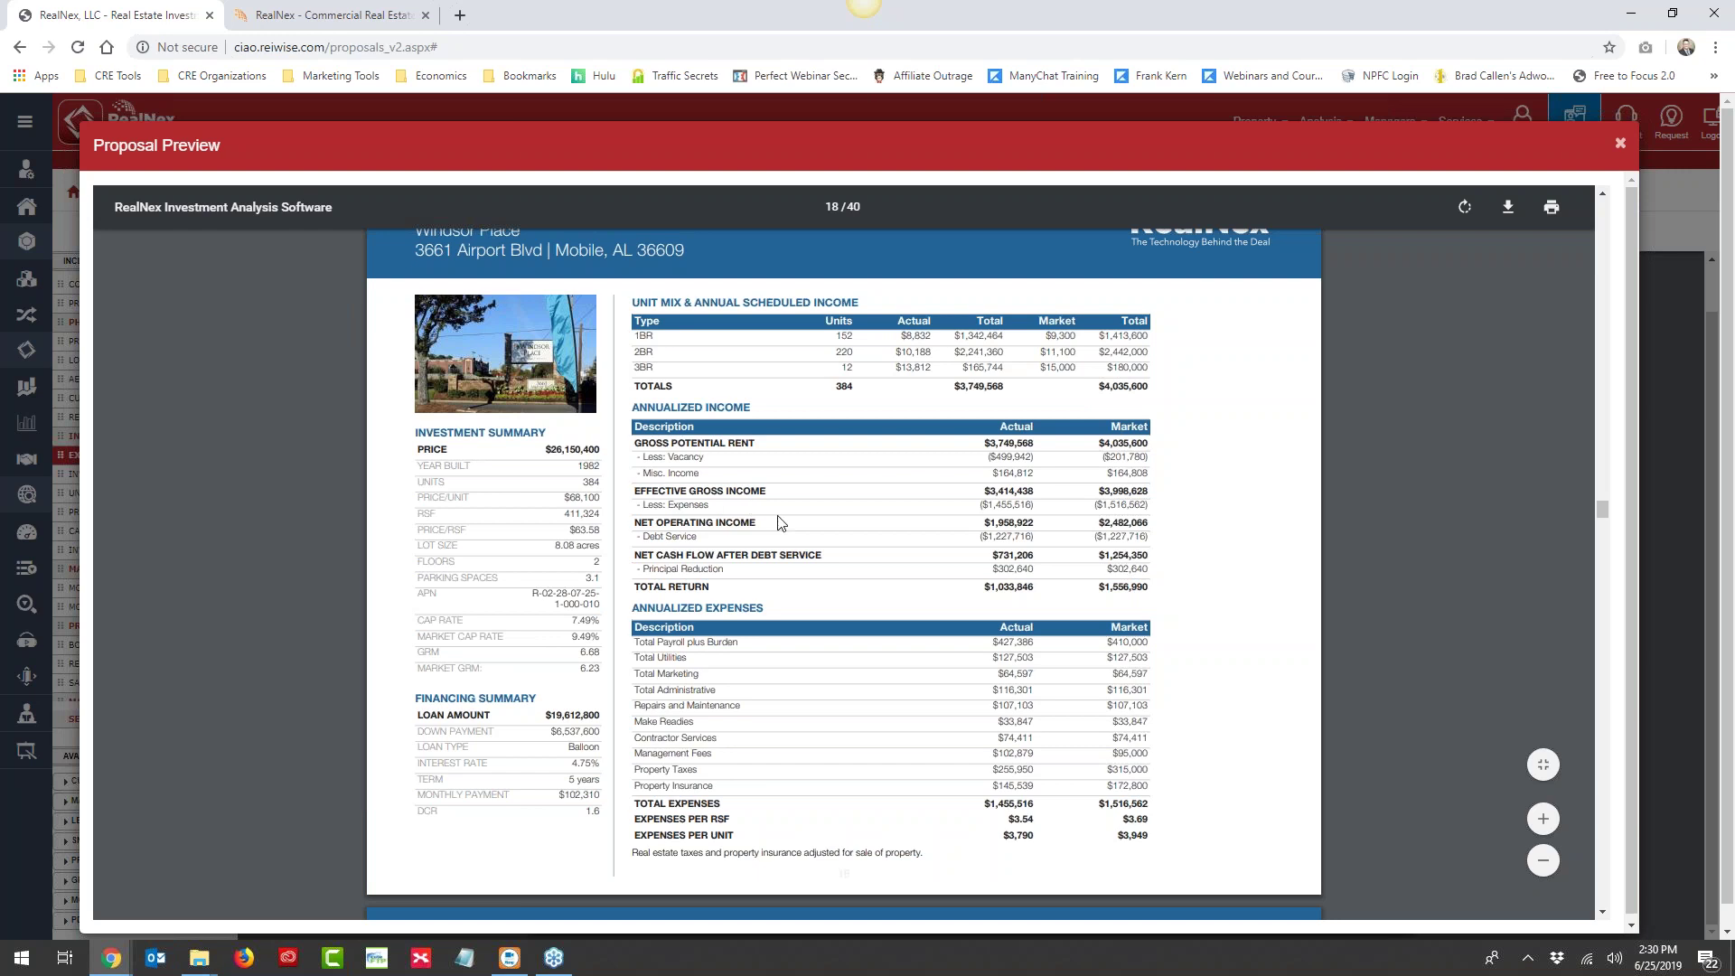
scroll(964, 531, down, 5)
scroll(965, 532, down, 2)
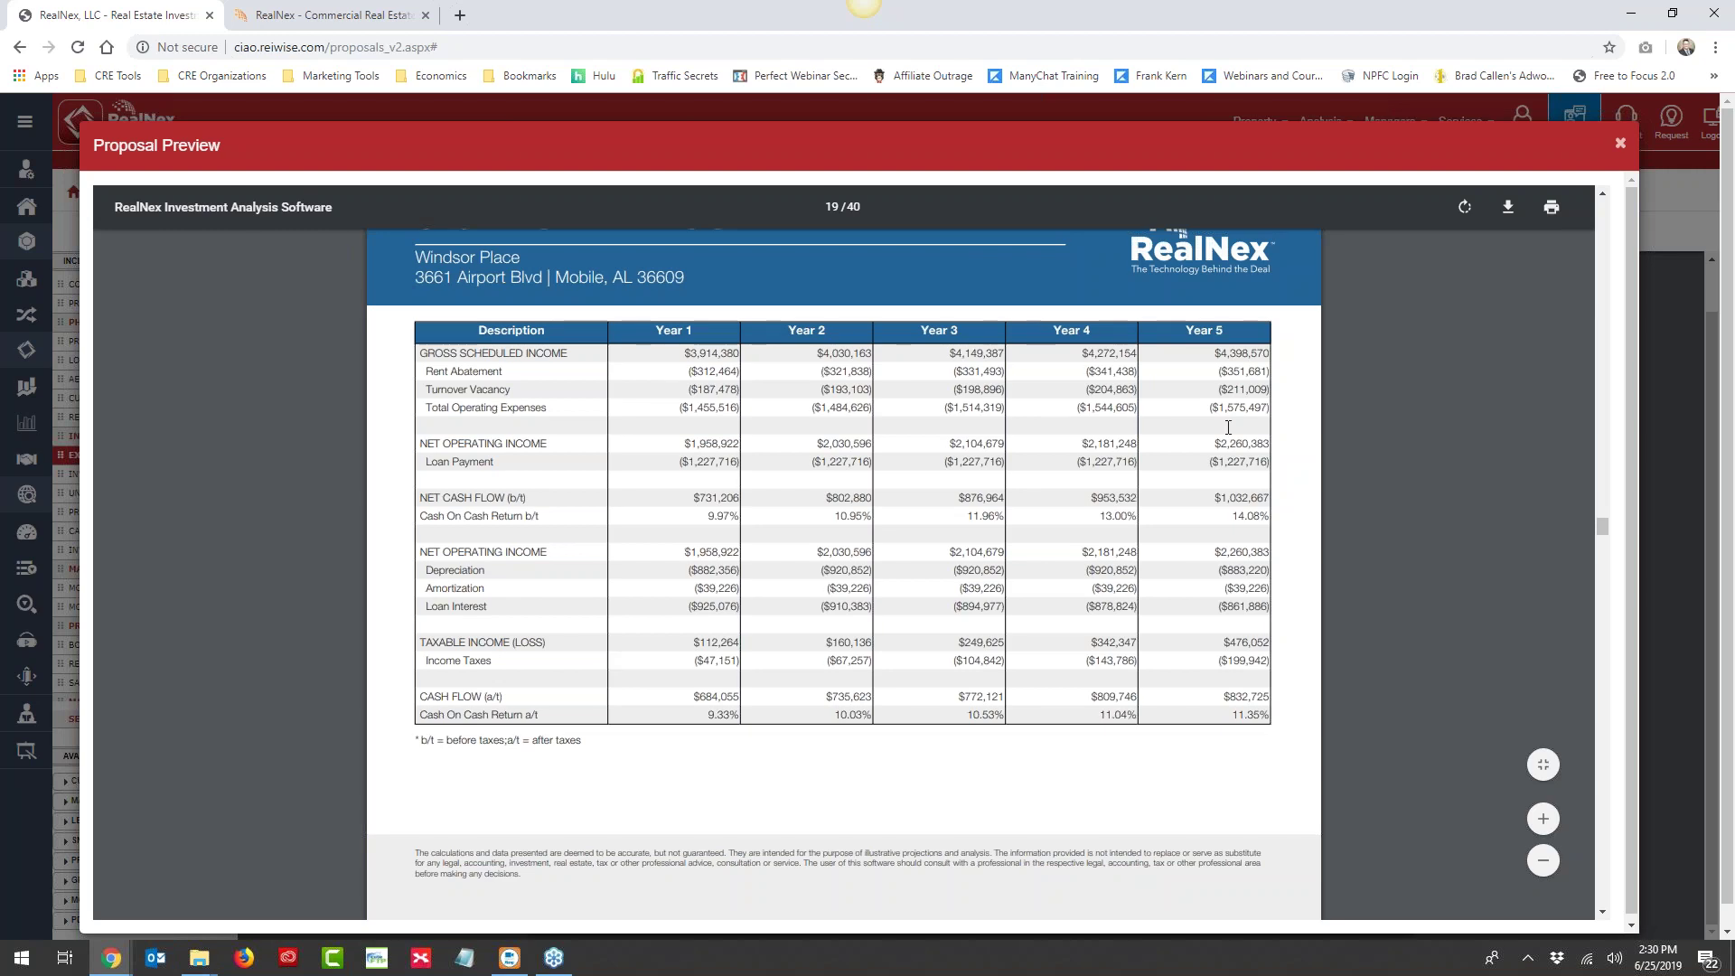
scroll(870, 546, down, 6)
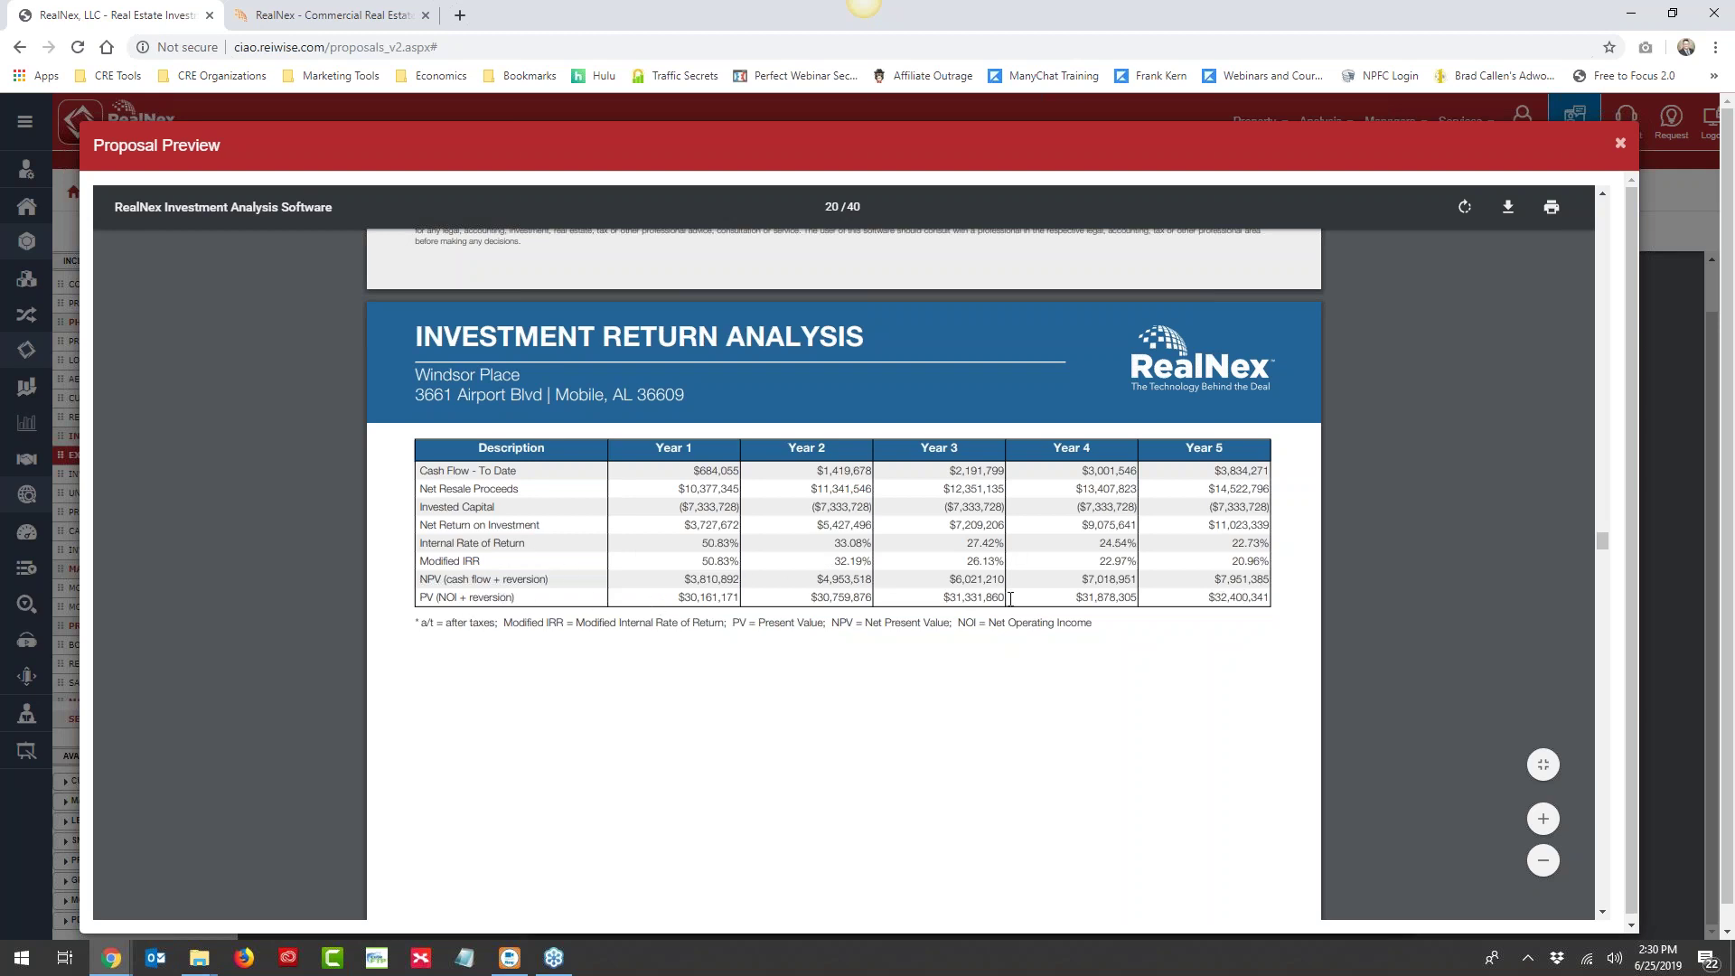
Look through the Market Information section, including the economic outlook page and the demographic key facts infographic
scroll(941, 589, down, 8)
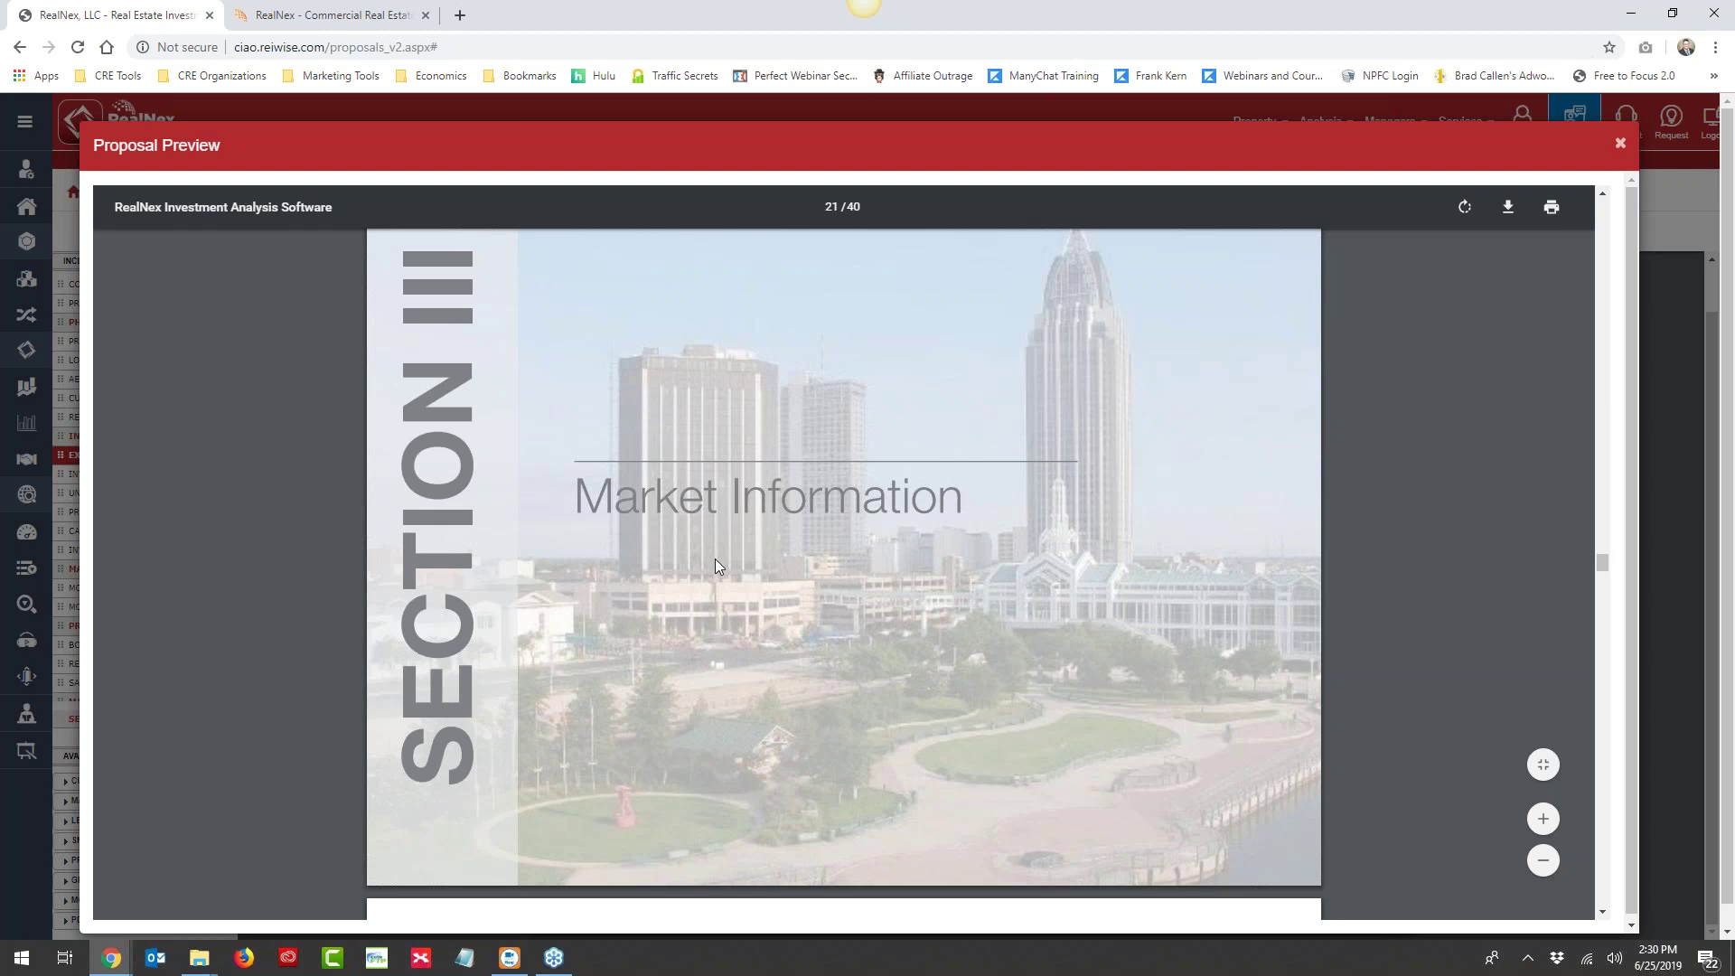
scroll(886, 527, down, 7)
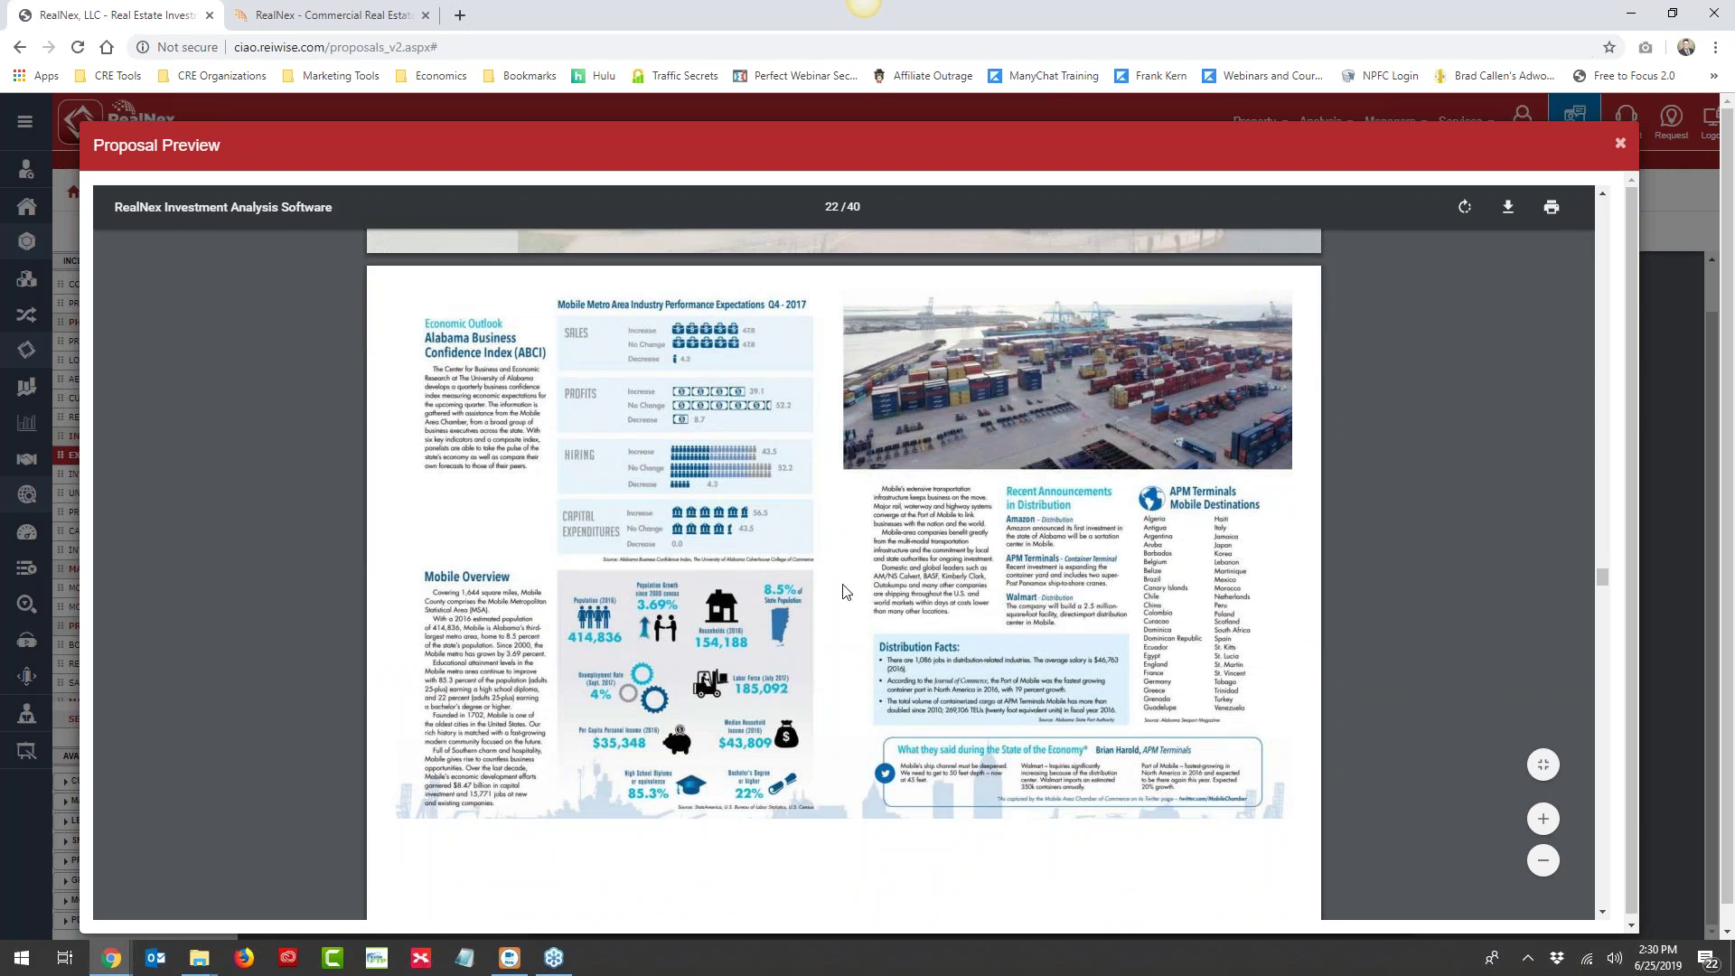
scroll(845, 592, down, 6)
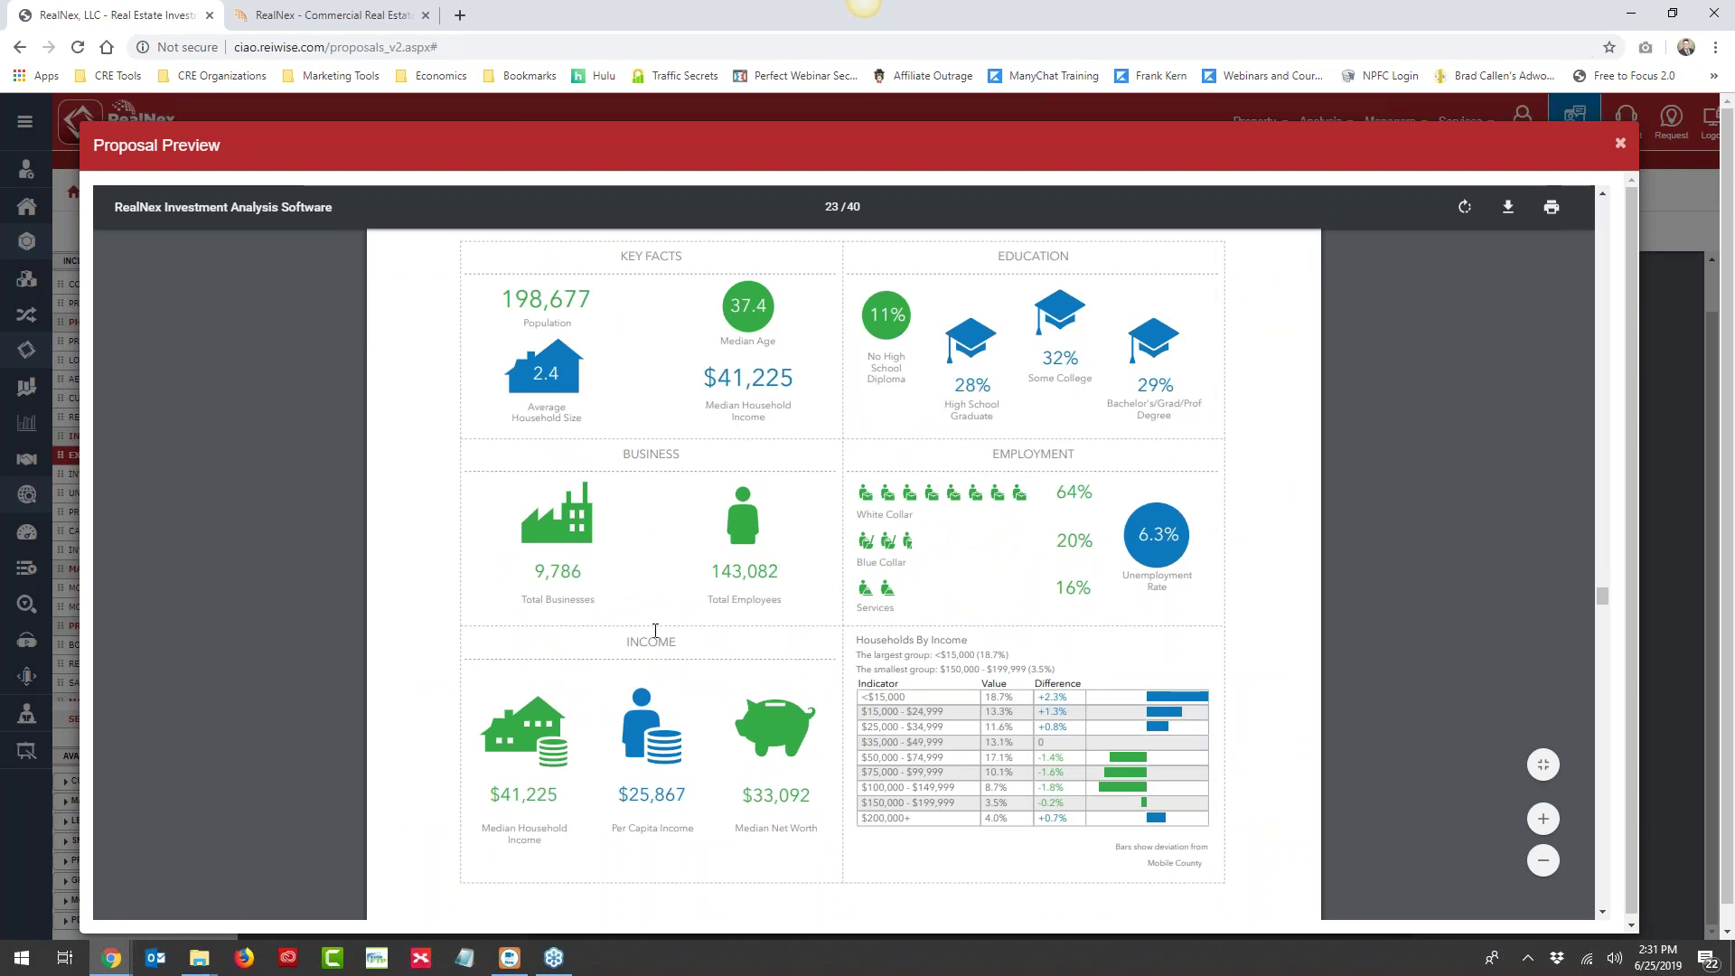
Review the Property Value section's broker opinion of value pages, covering the valuation summary, income method and sales comparison method
scroll(848, 615, down, 8)
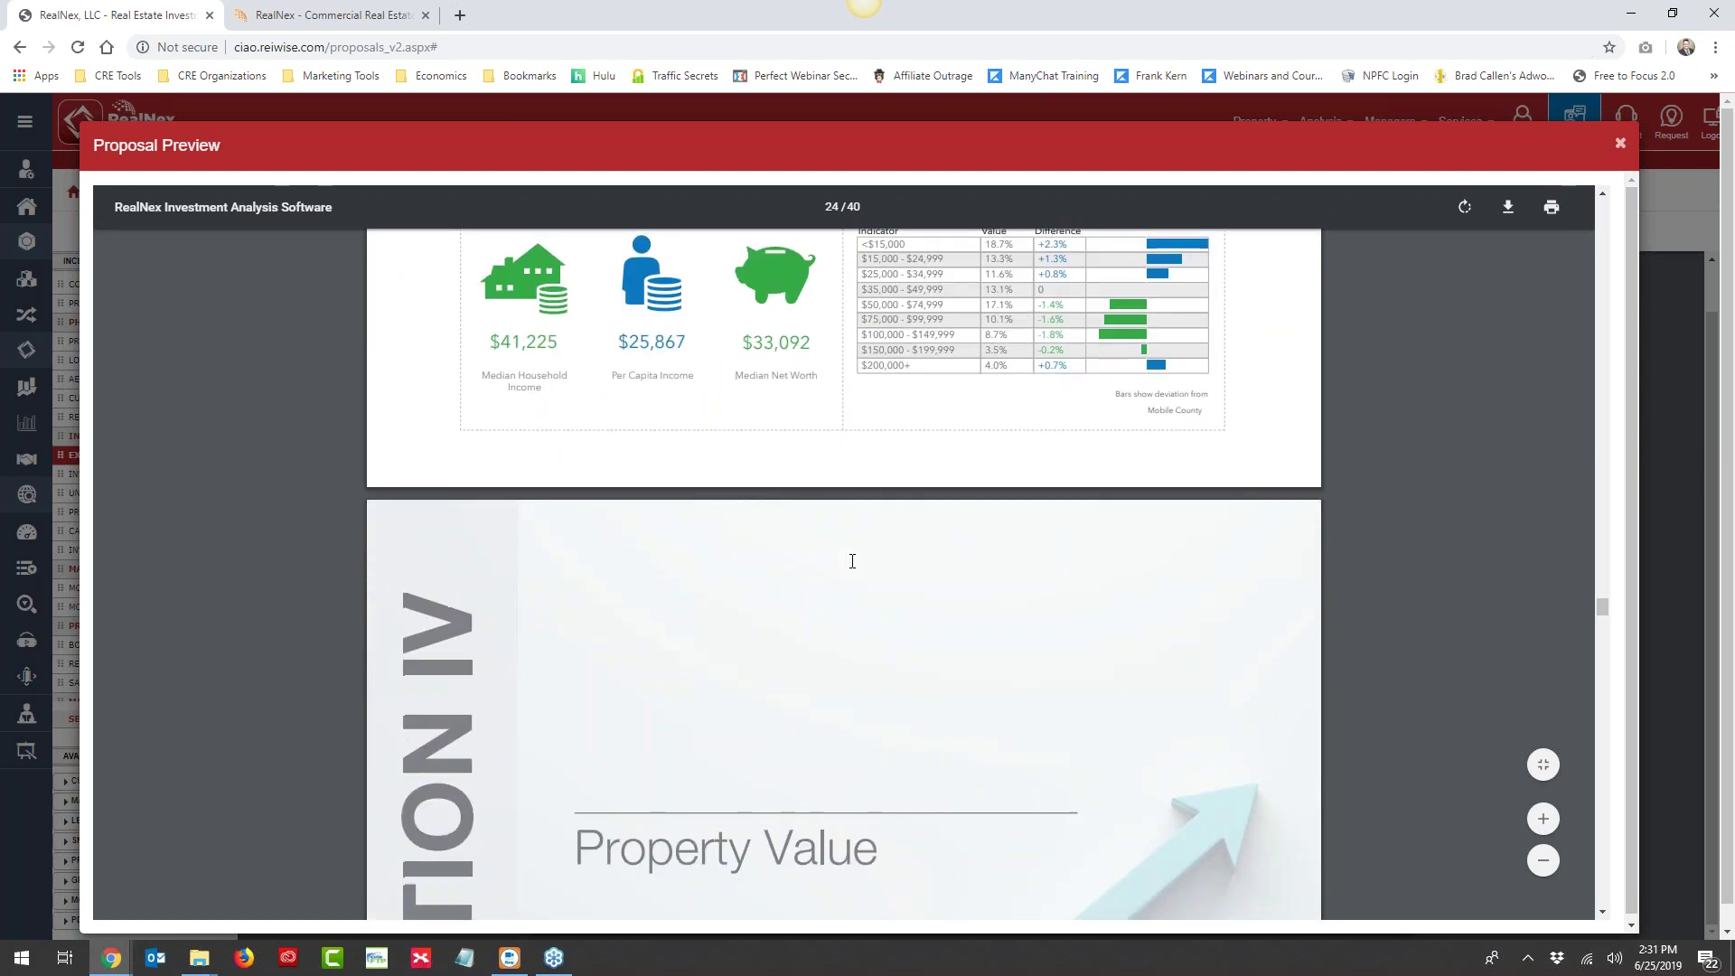
scroll(761, 553, down, 8)
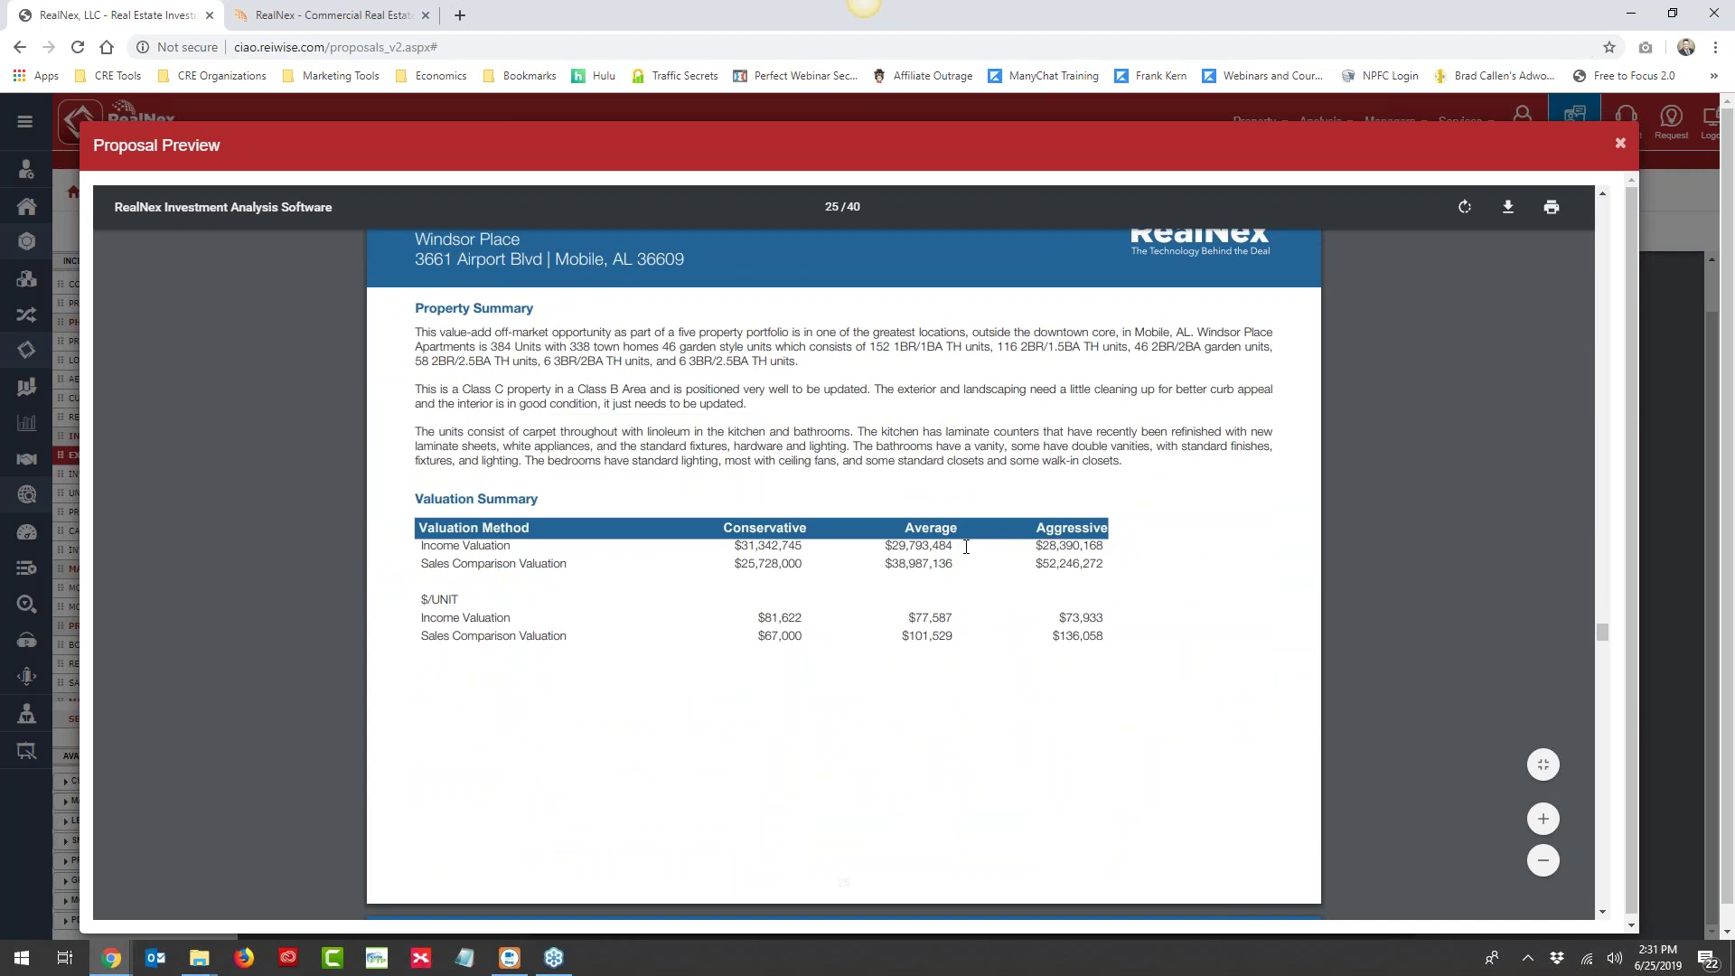
scroll(910, 622, down, 7)
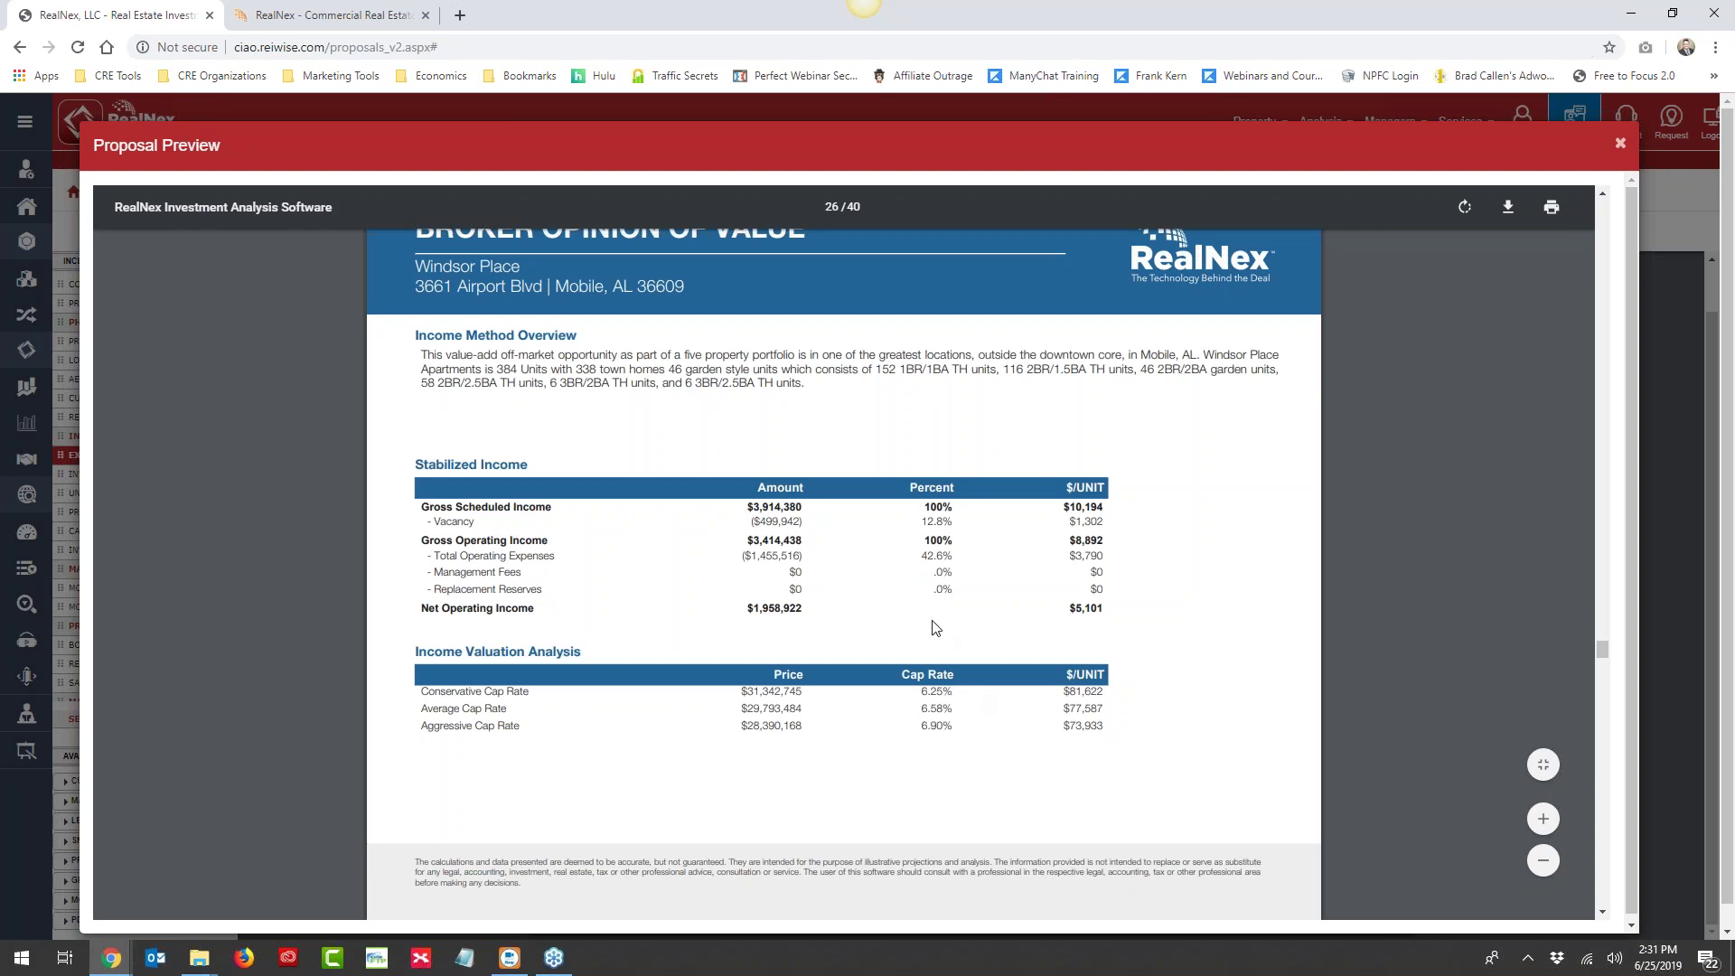
scroll(935, 628, down, 5)
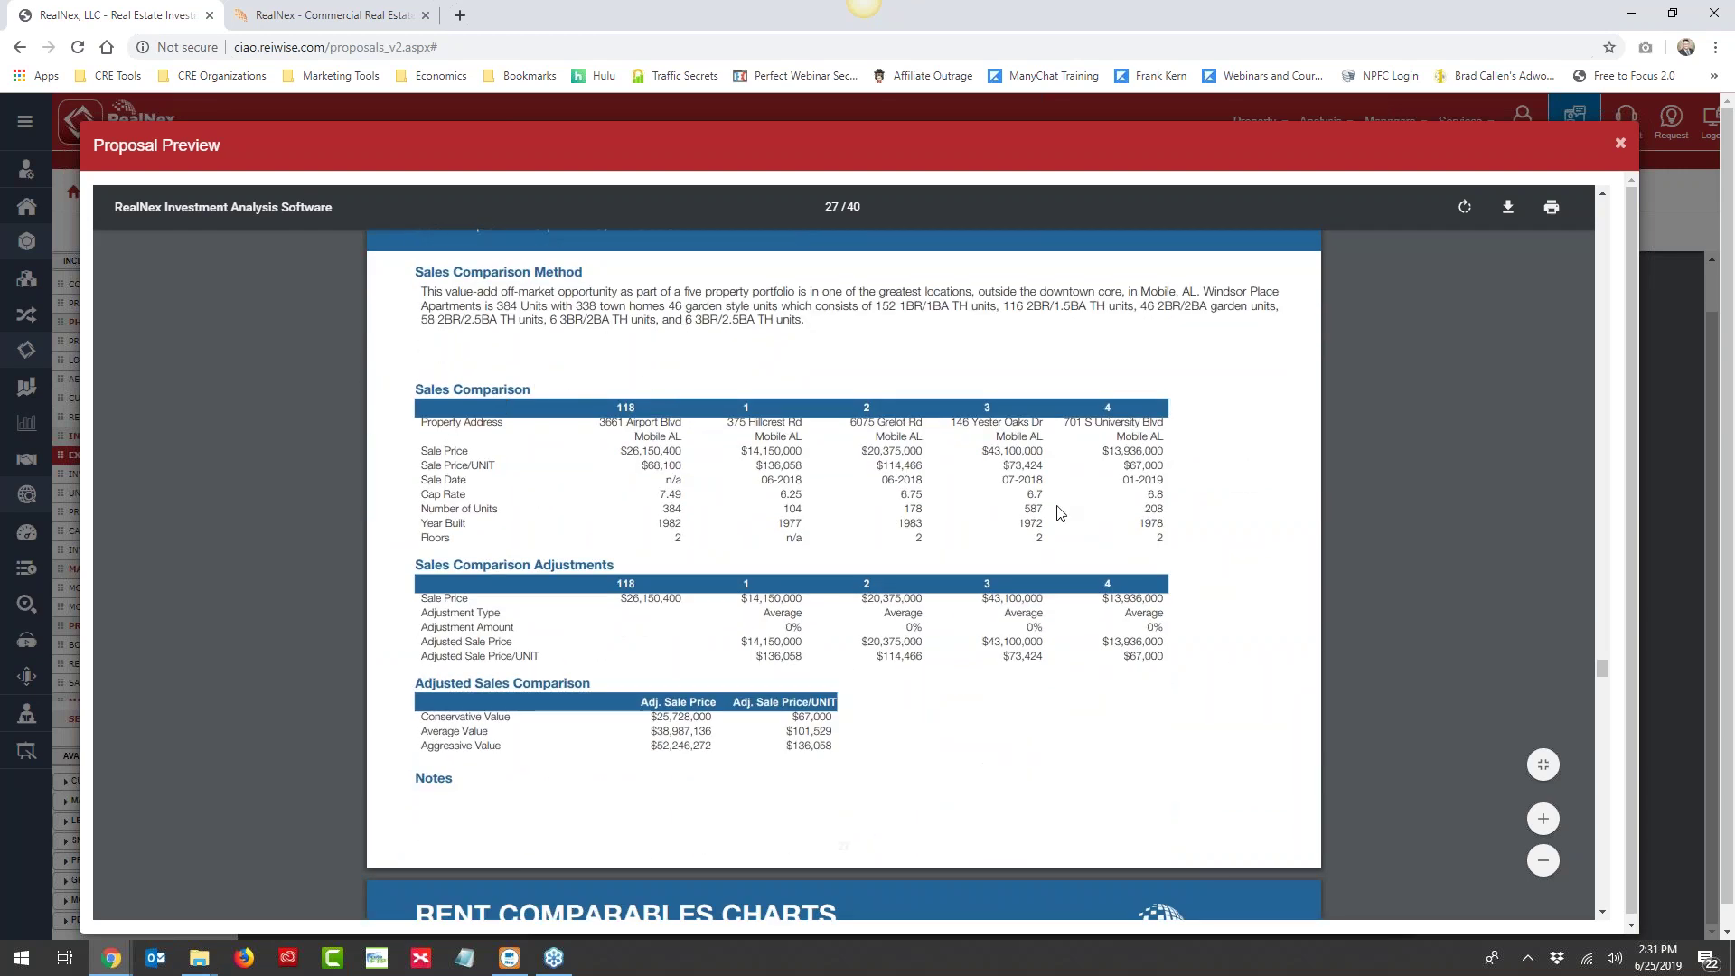
Examine the rent comparables charts, the individual rent comparable listings and their location map
scroll(985, 657, down, 5)
scroll(985, 657, down, 1)
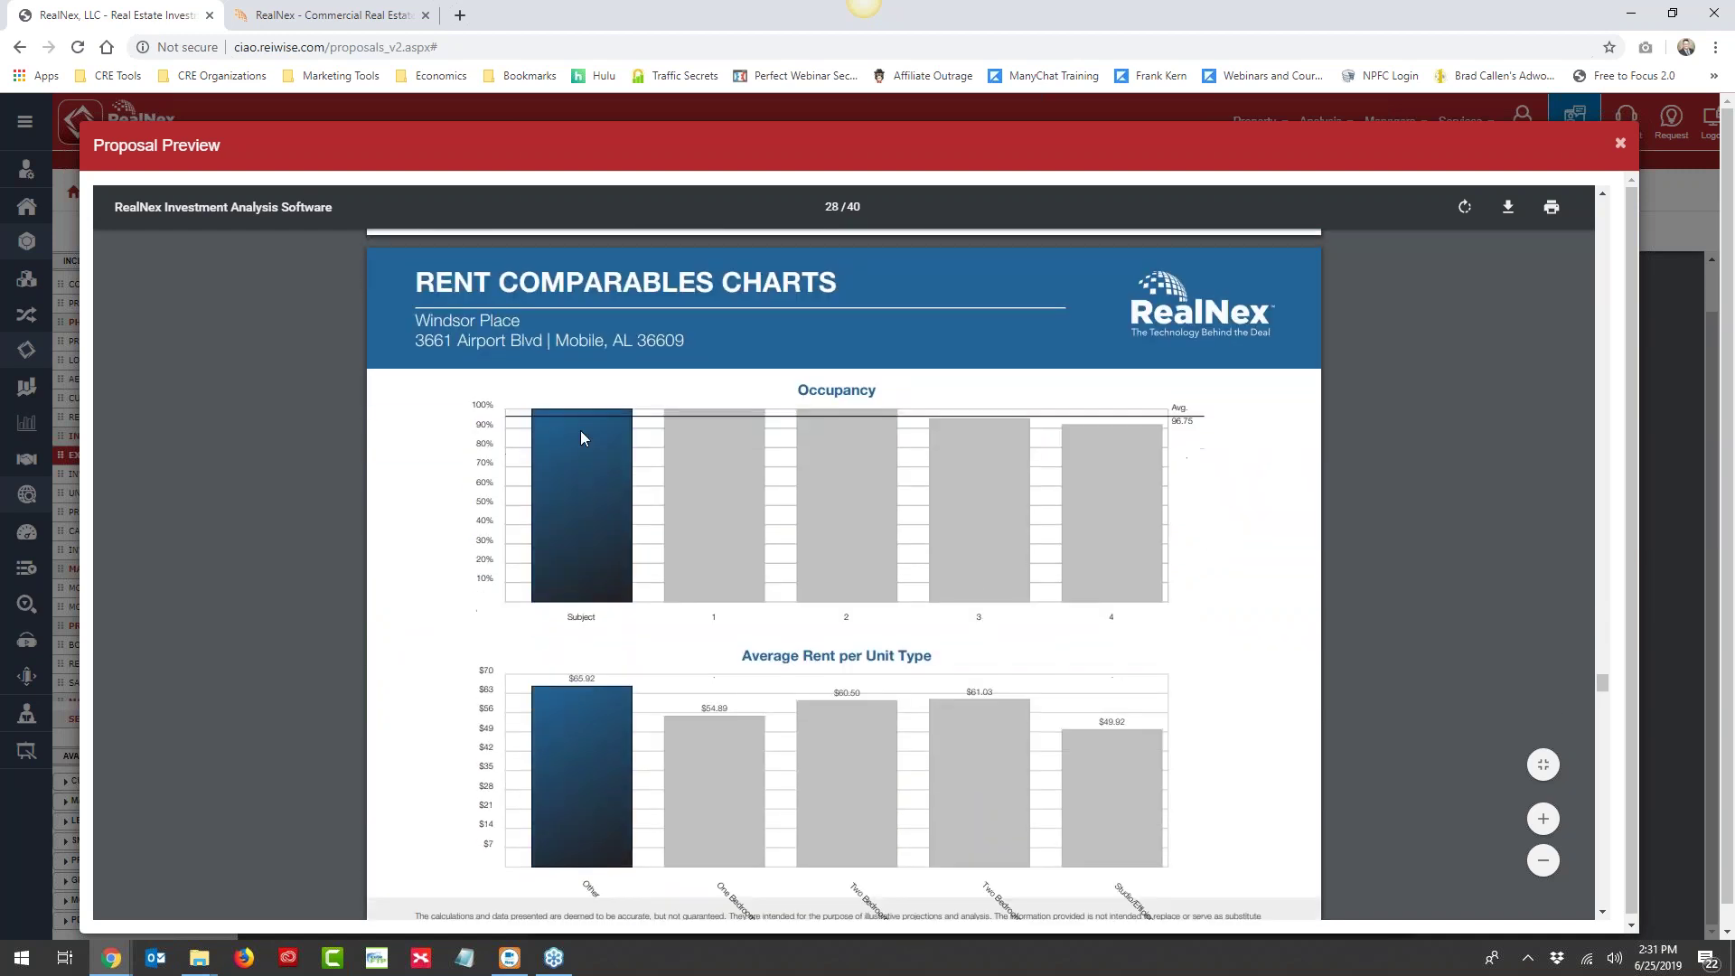
scroll(816, 490, down, 2)
scroll(816, 498, down, 6)
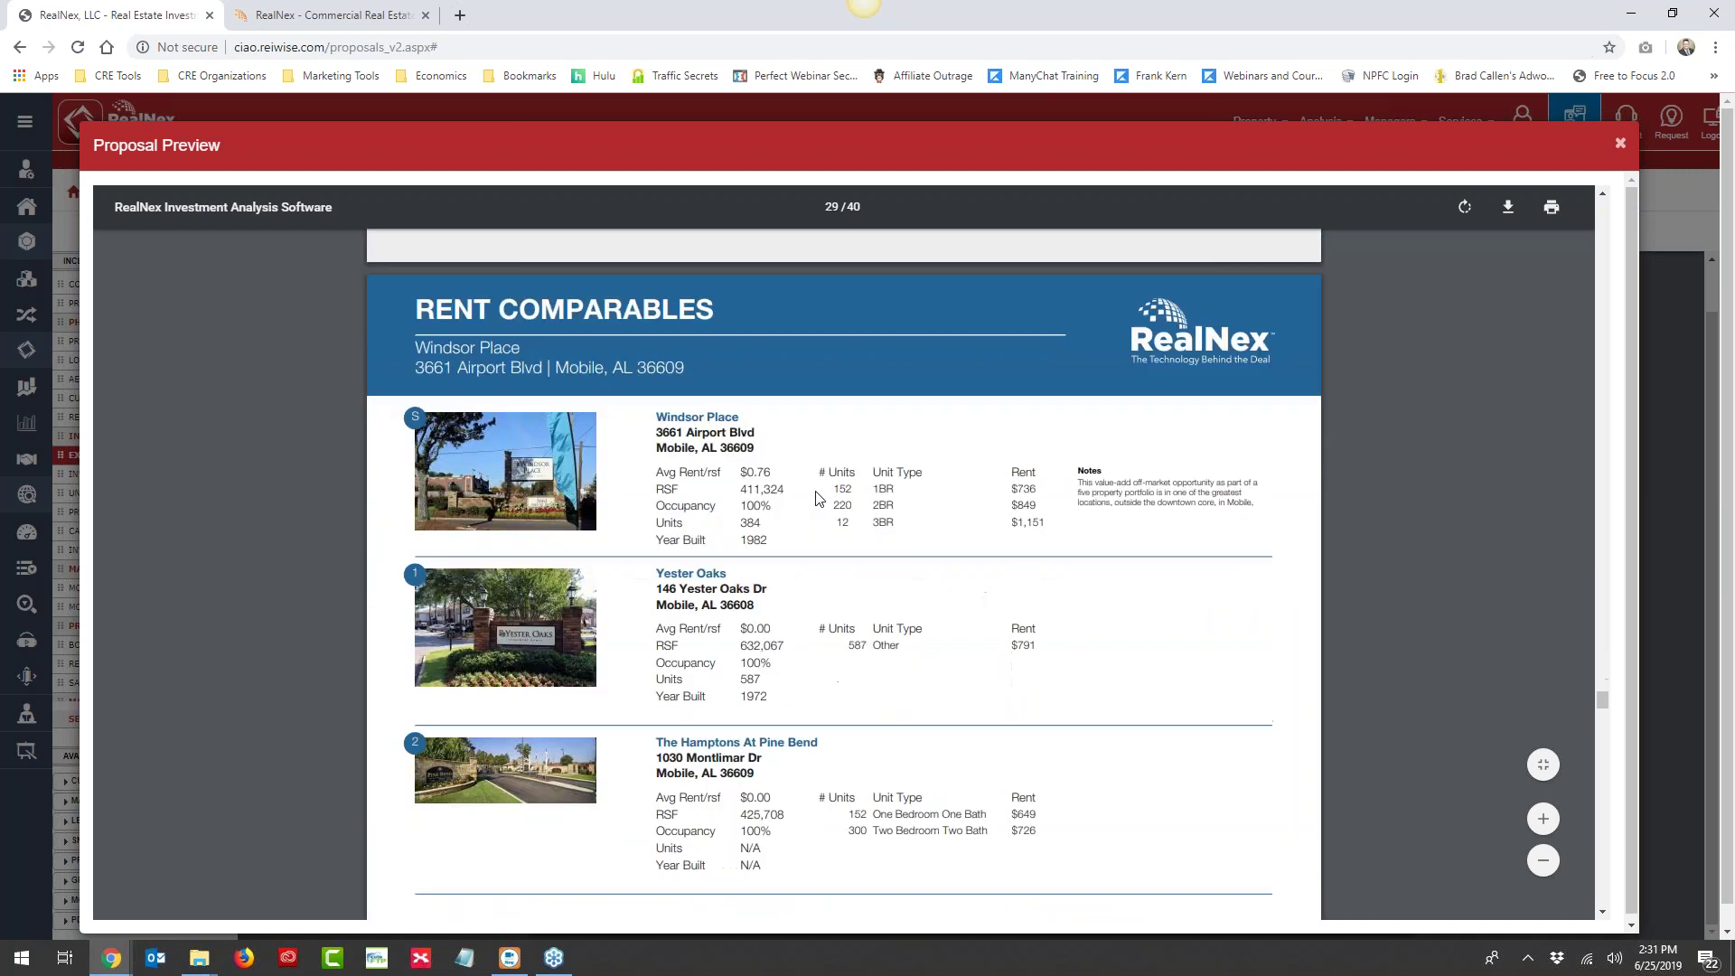
scroll(702, 635, down, 4)
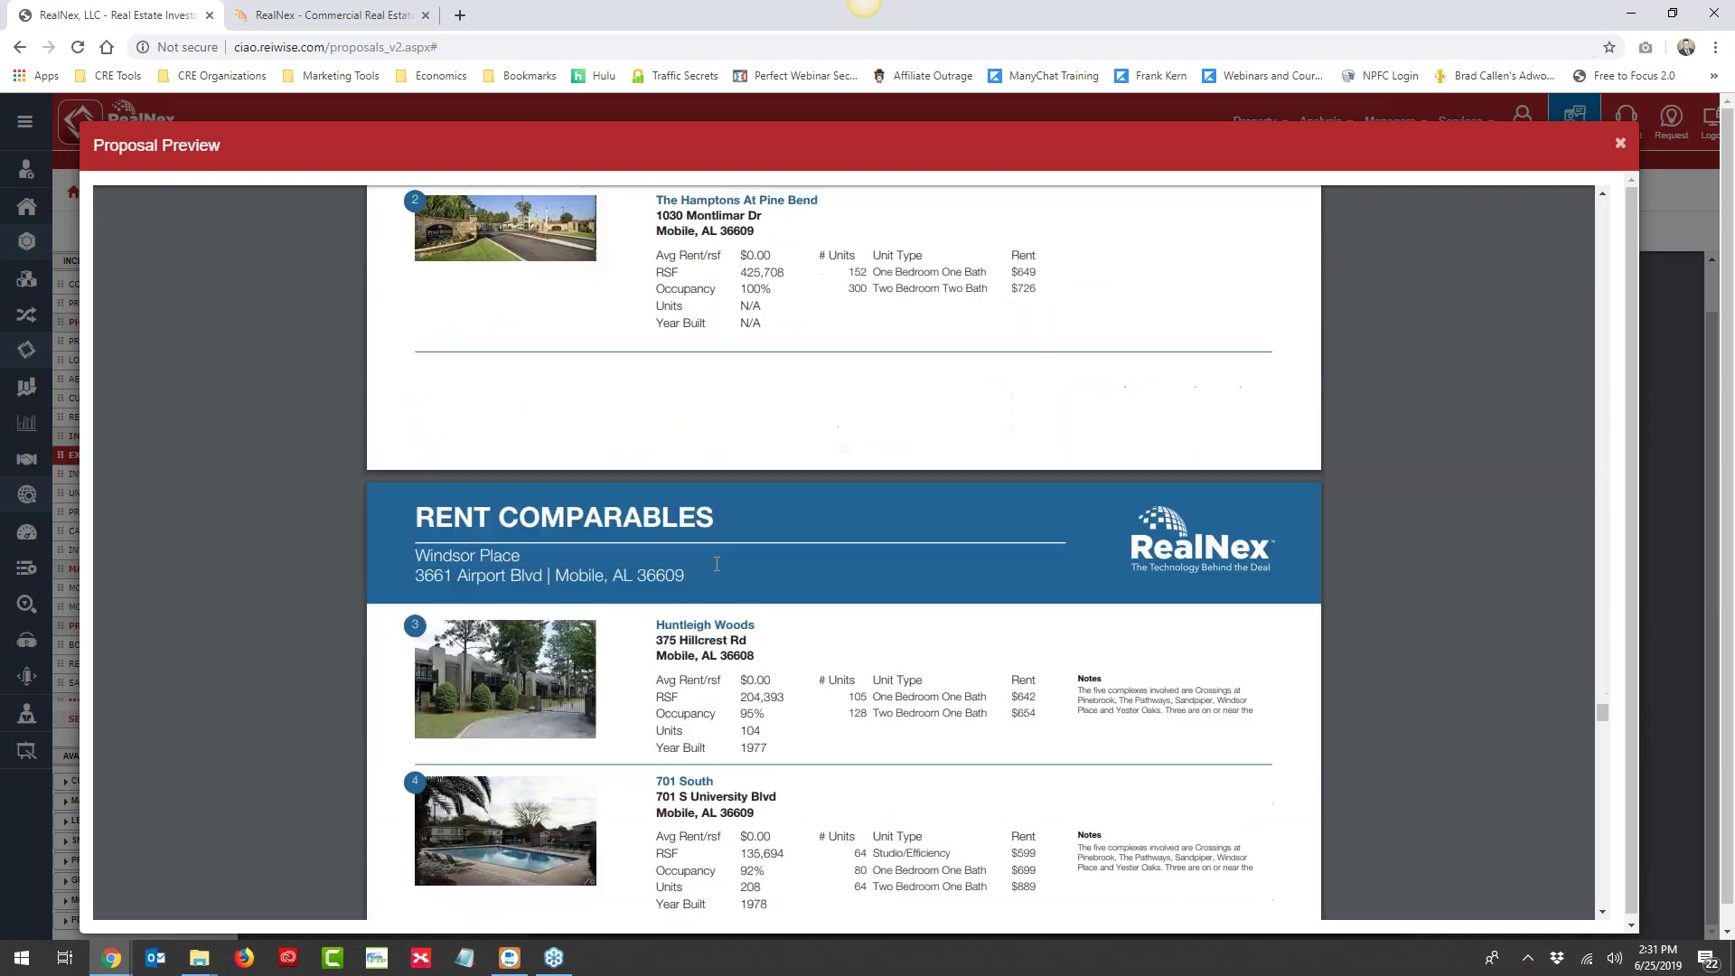
scroll(567, 334, up, 2)
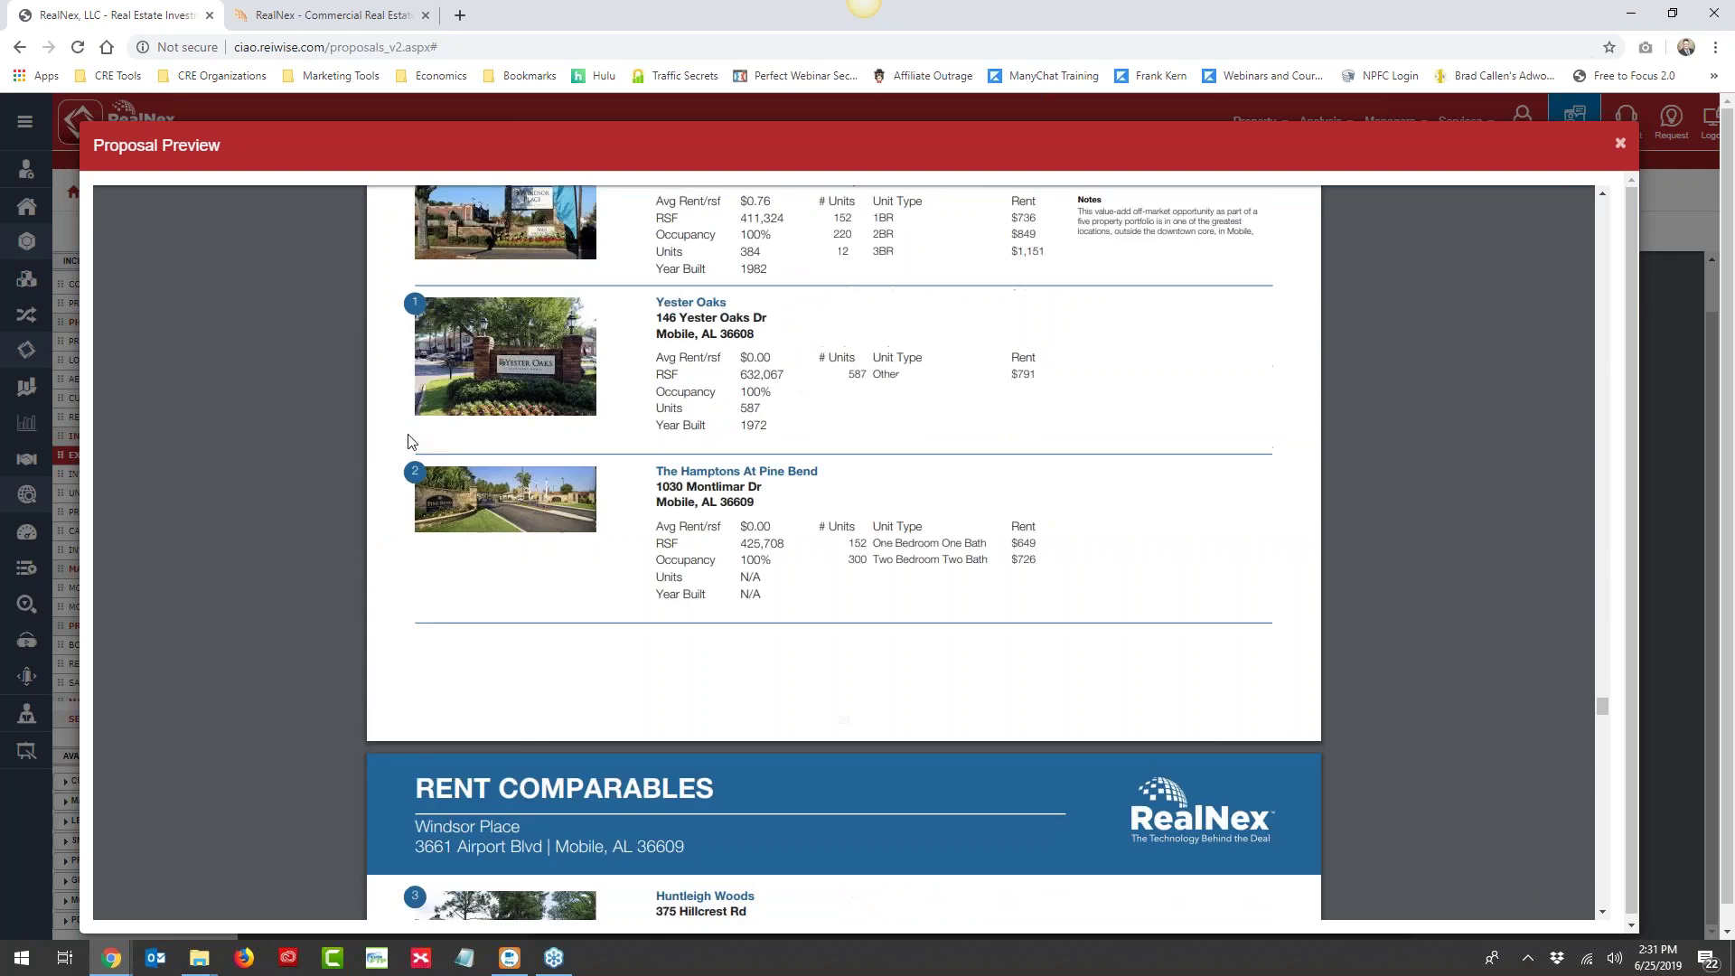
scroll(882, 394, down, 7)
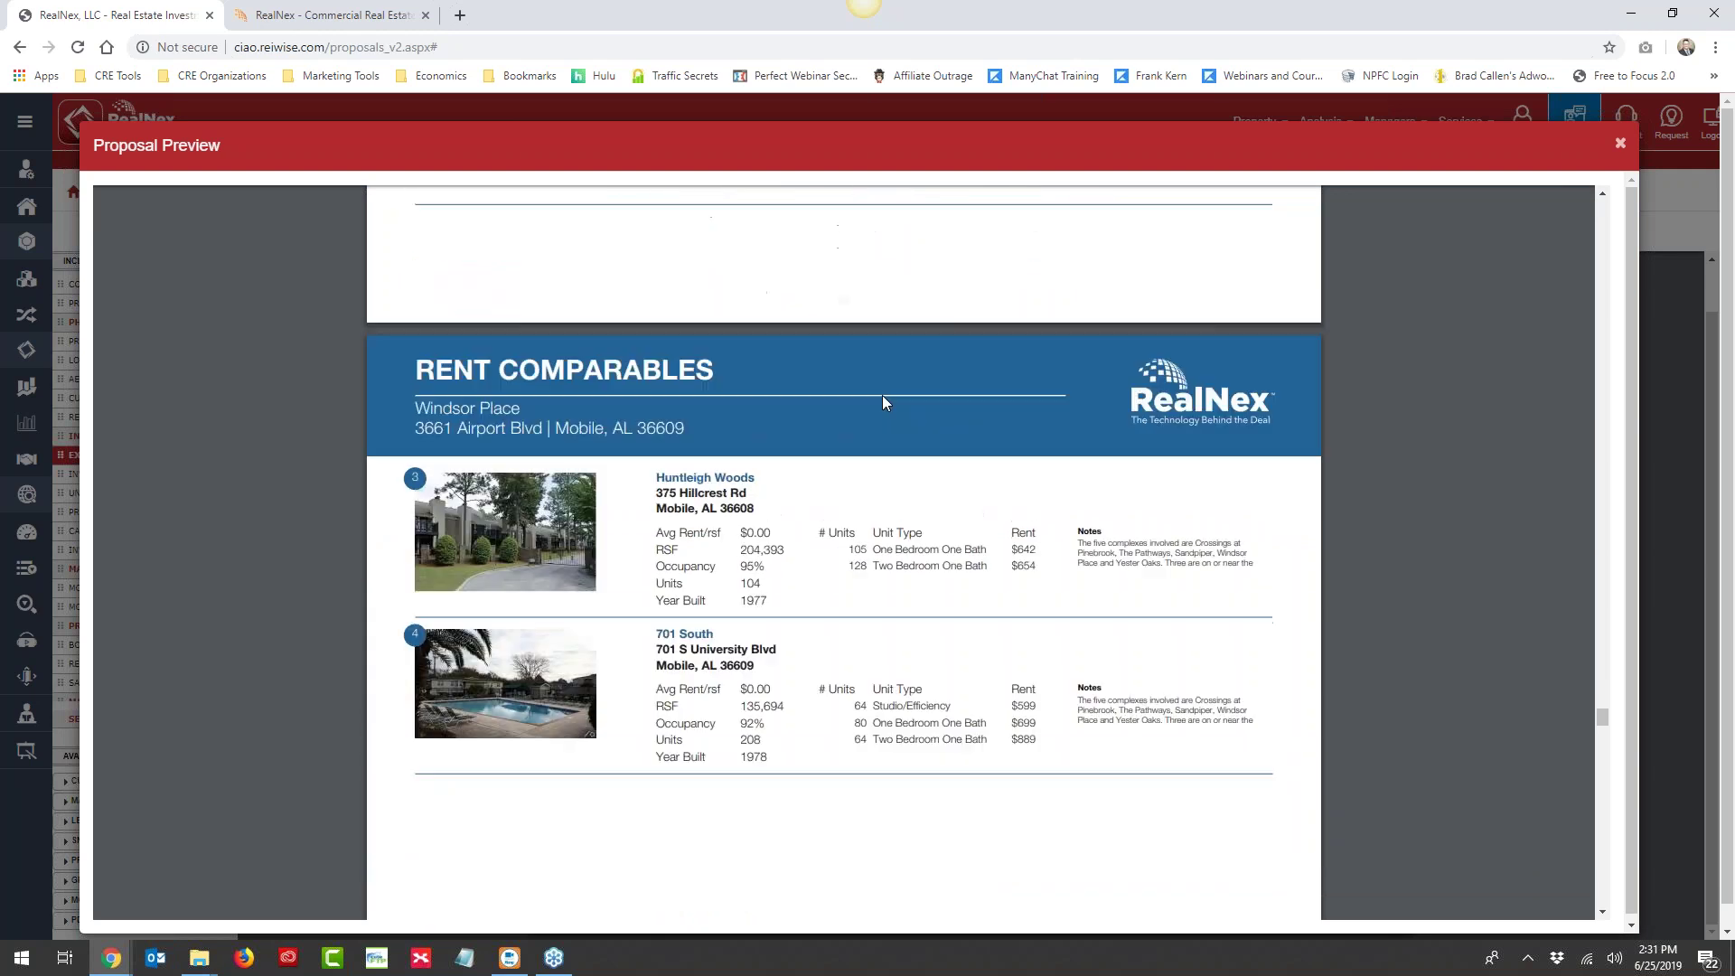
scroll(750, 425, up, 8)
scroll(749, 425, down, 9)
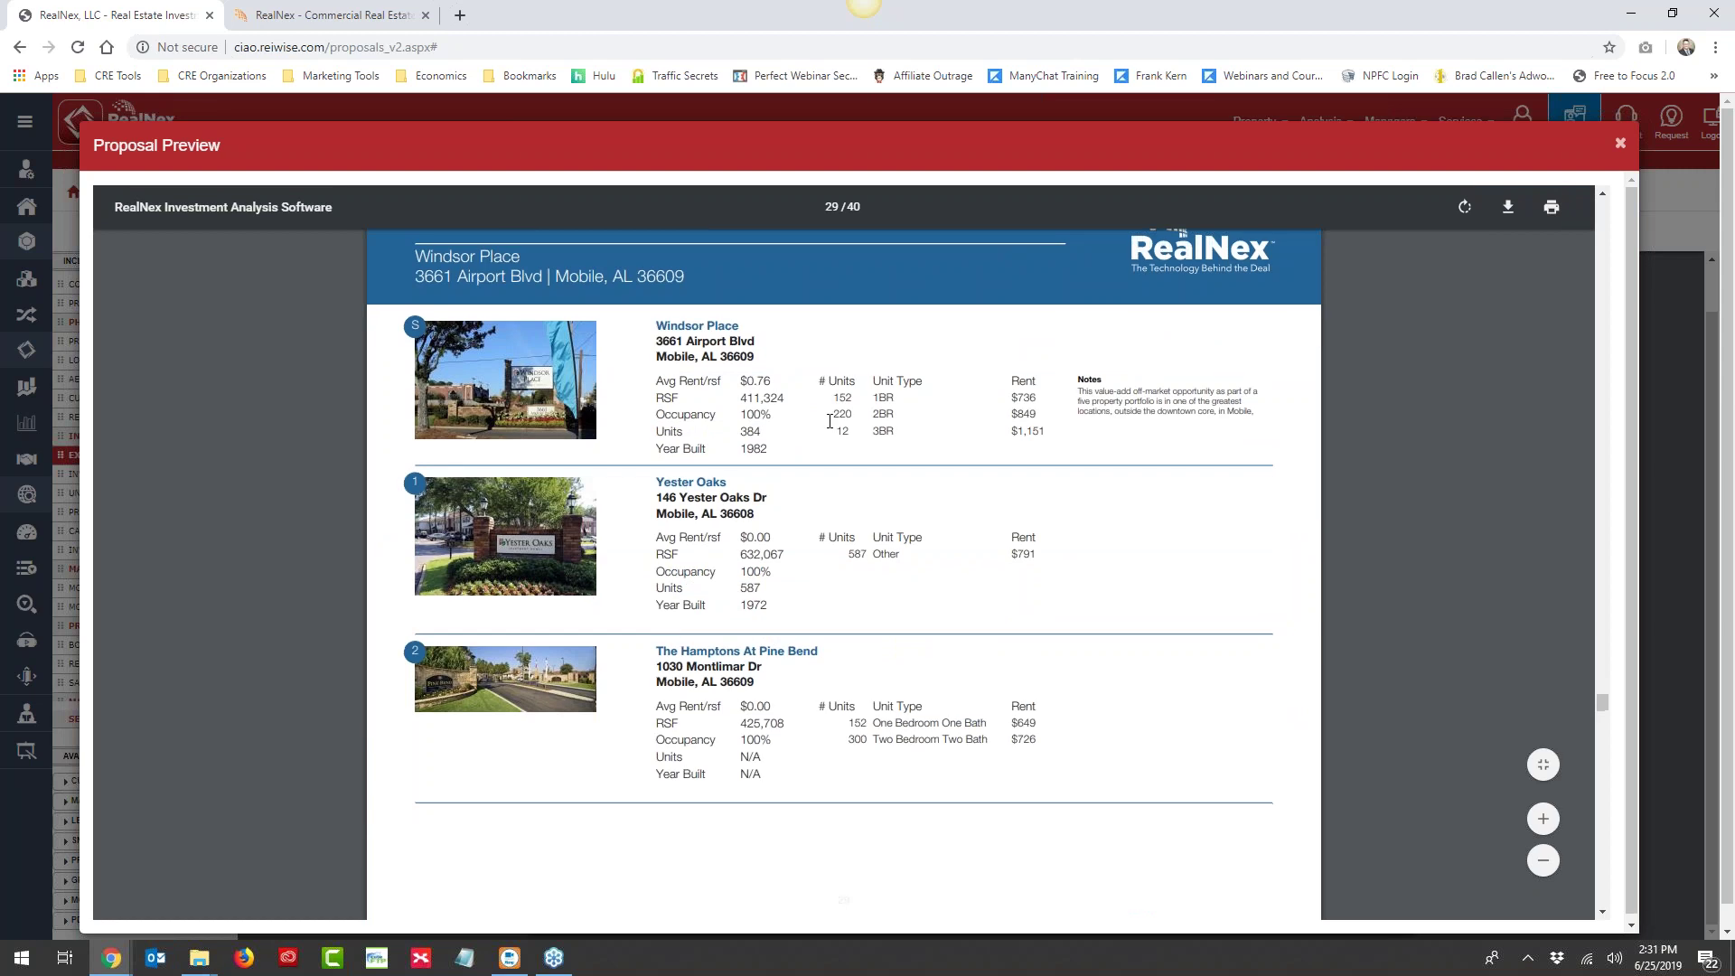
scroll(771, 517, down, 7)
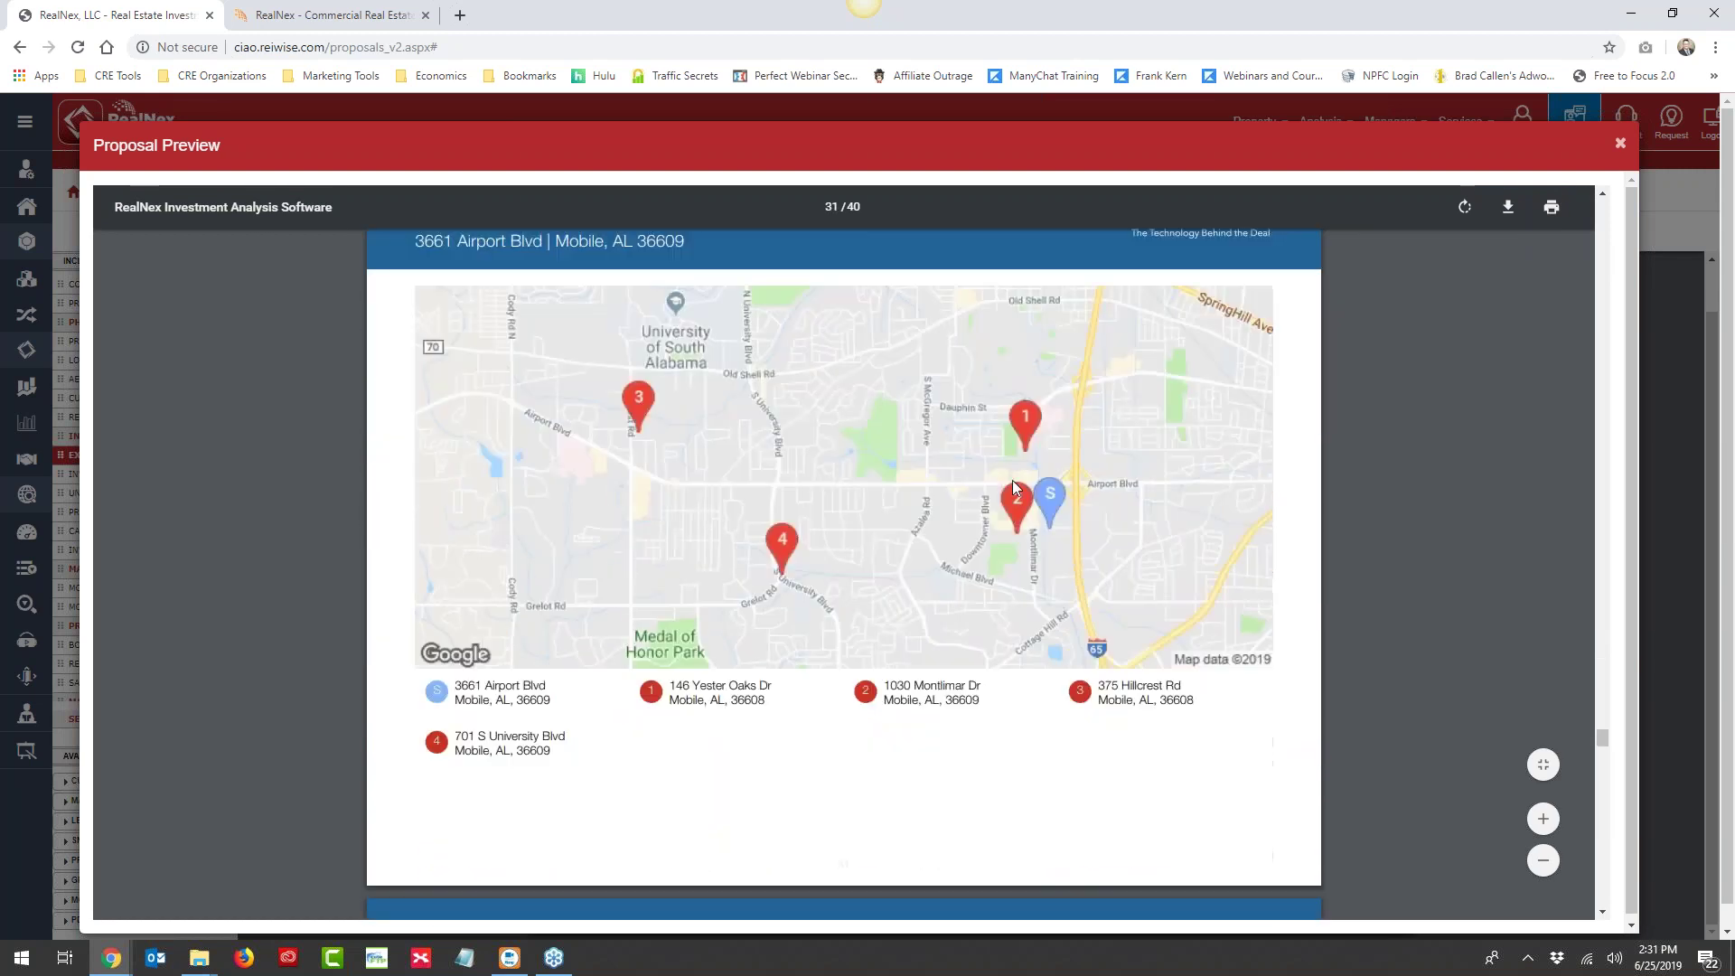
Examine the sale comparables charts, the individual sale comparable listings and their location map
scroll(843, 496, down, 8)
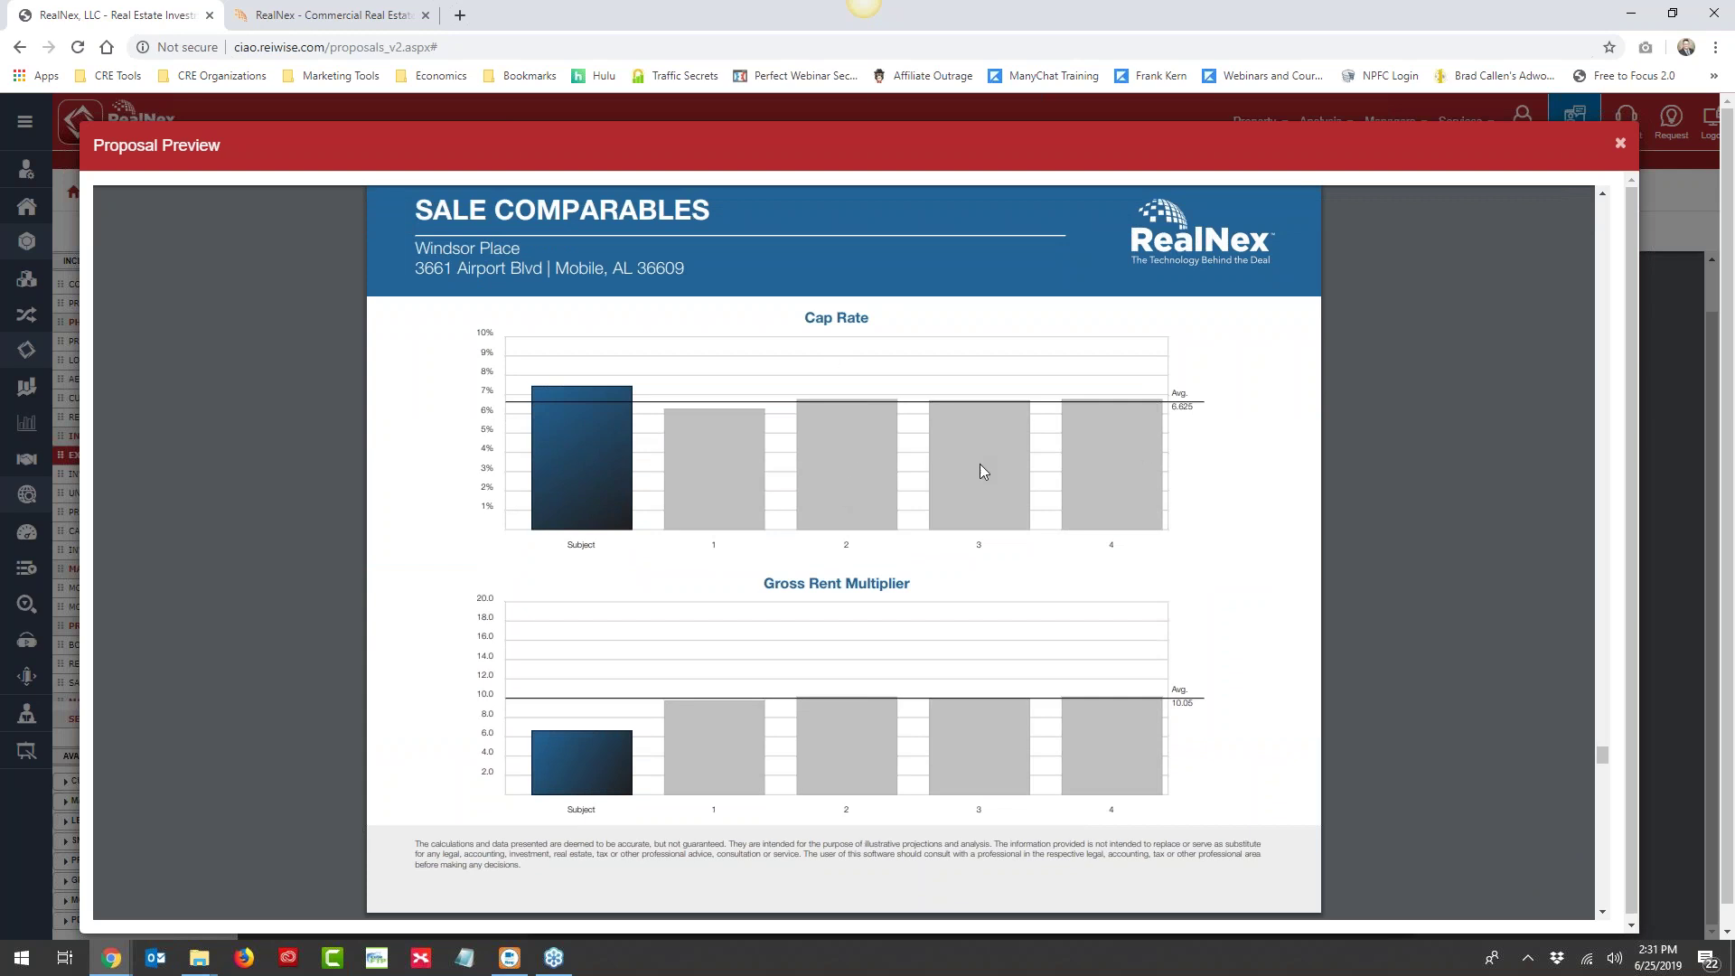
scroll(979, 466, down, 3)
scroll(921, 478, down, 4)
scroll(946, 570, down, 9)
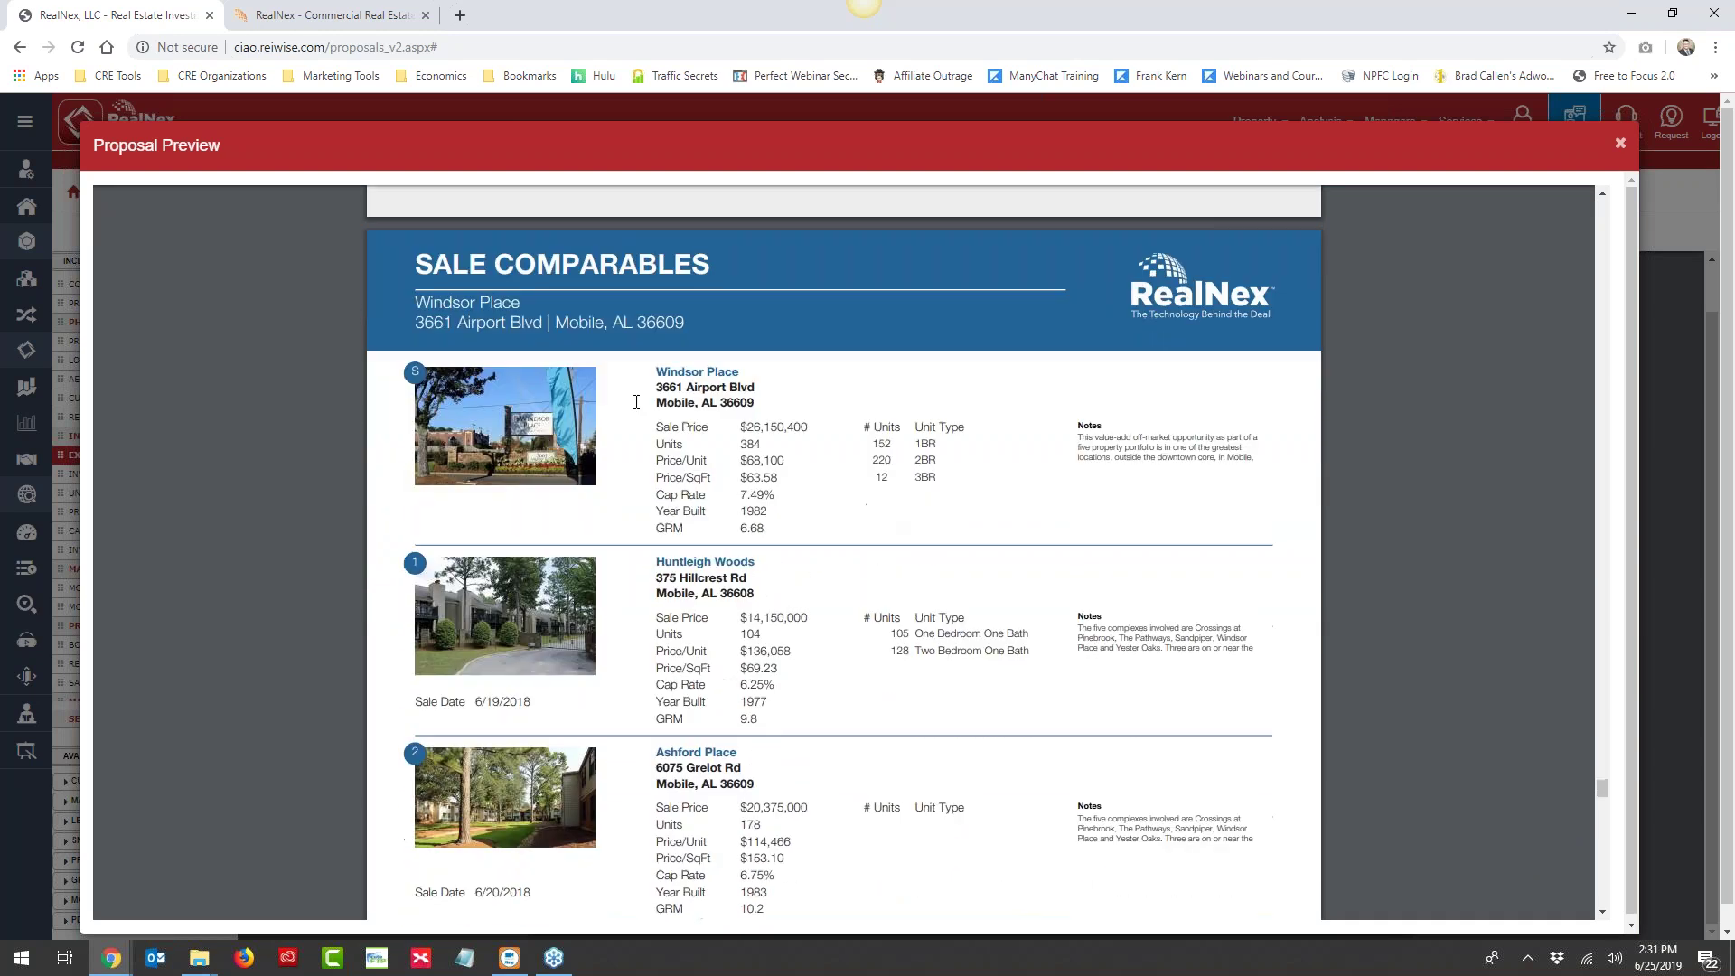
scroll(637, 401, down, 7)
scroll(723, 571, down, 5)
scroll(797, 466, down, 3)
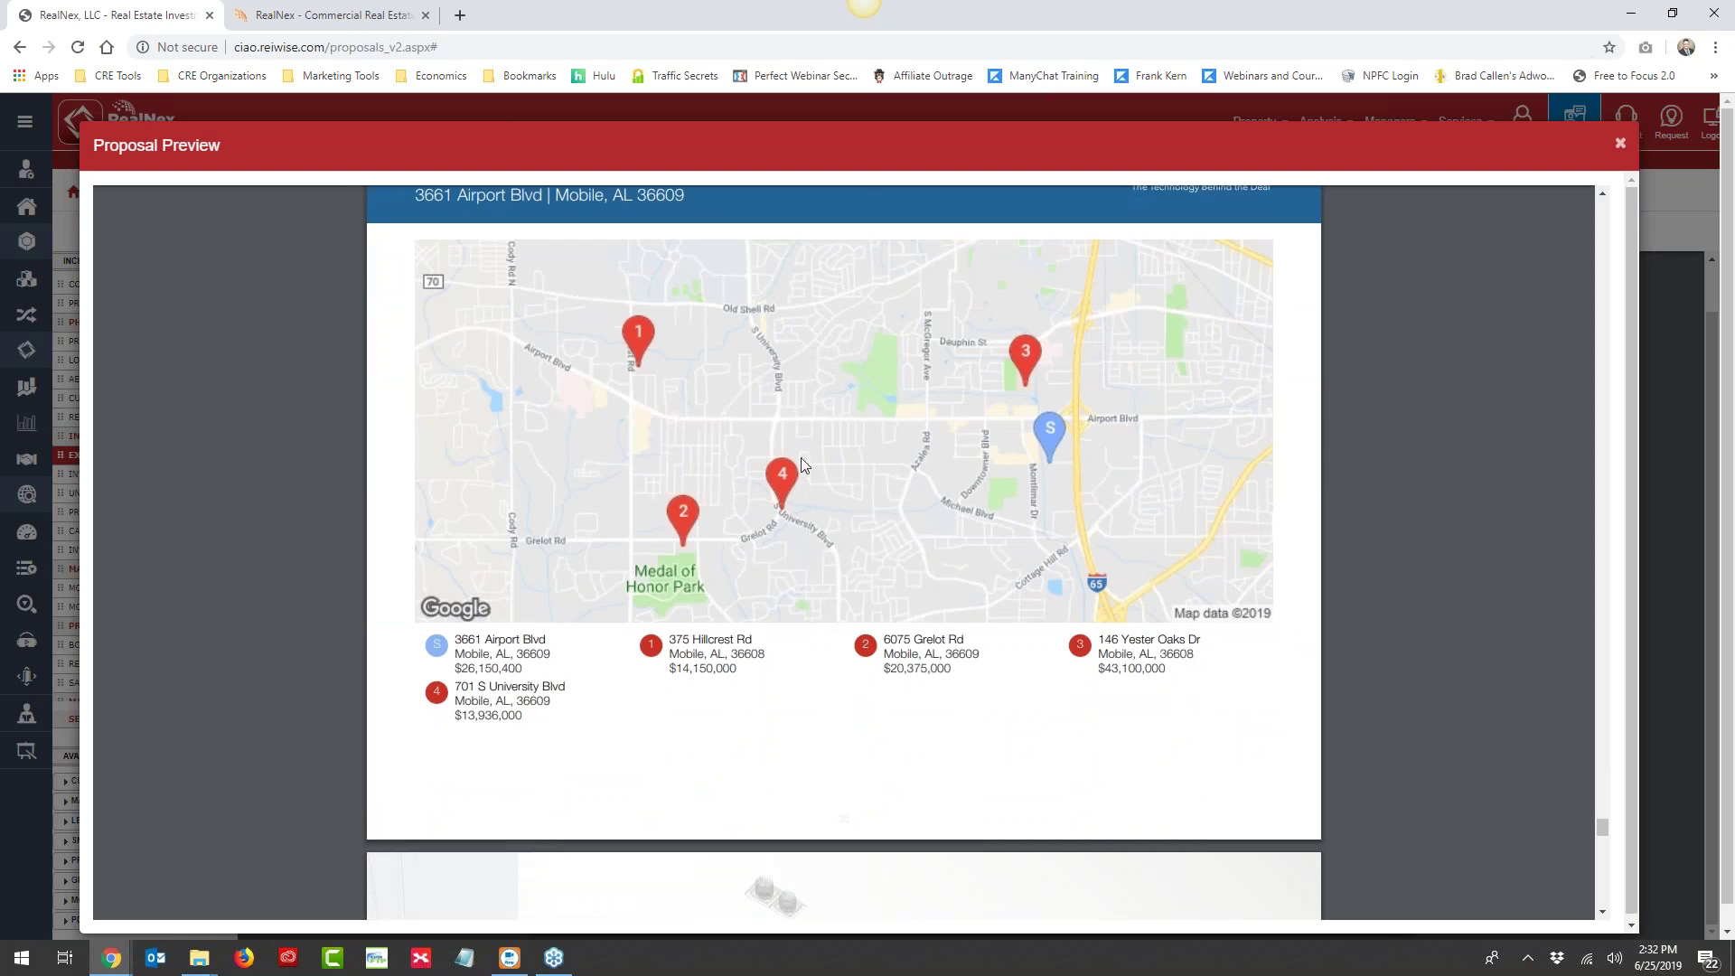
Review the Marketing Plan schedule in the proposal preview, covering marketing, negotiations, due diligence and closing
scroll(847, 517, down, 7)
scroll(796, 530, down, 9)
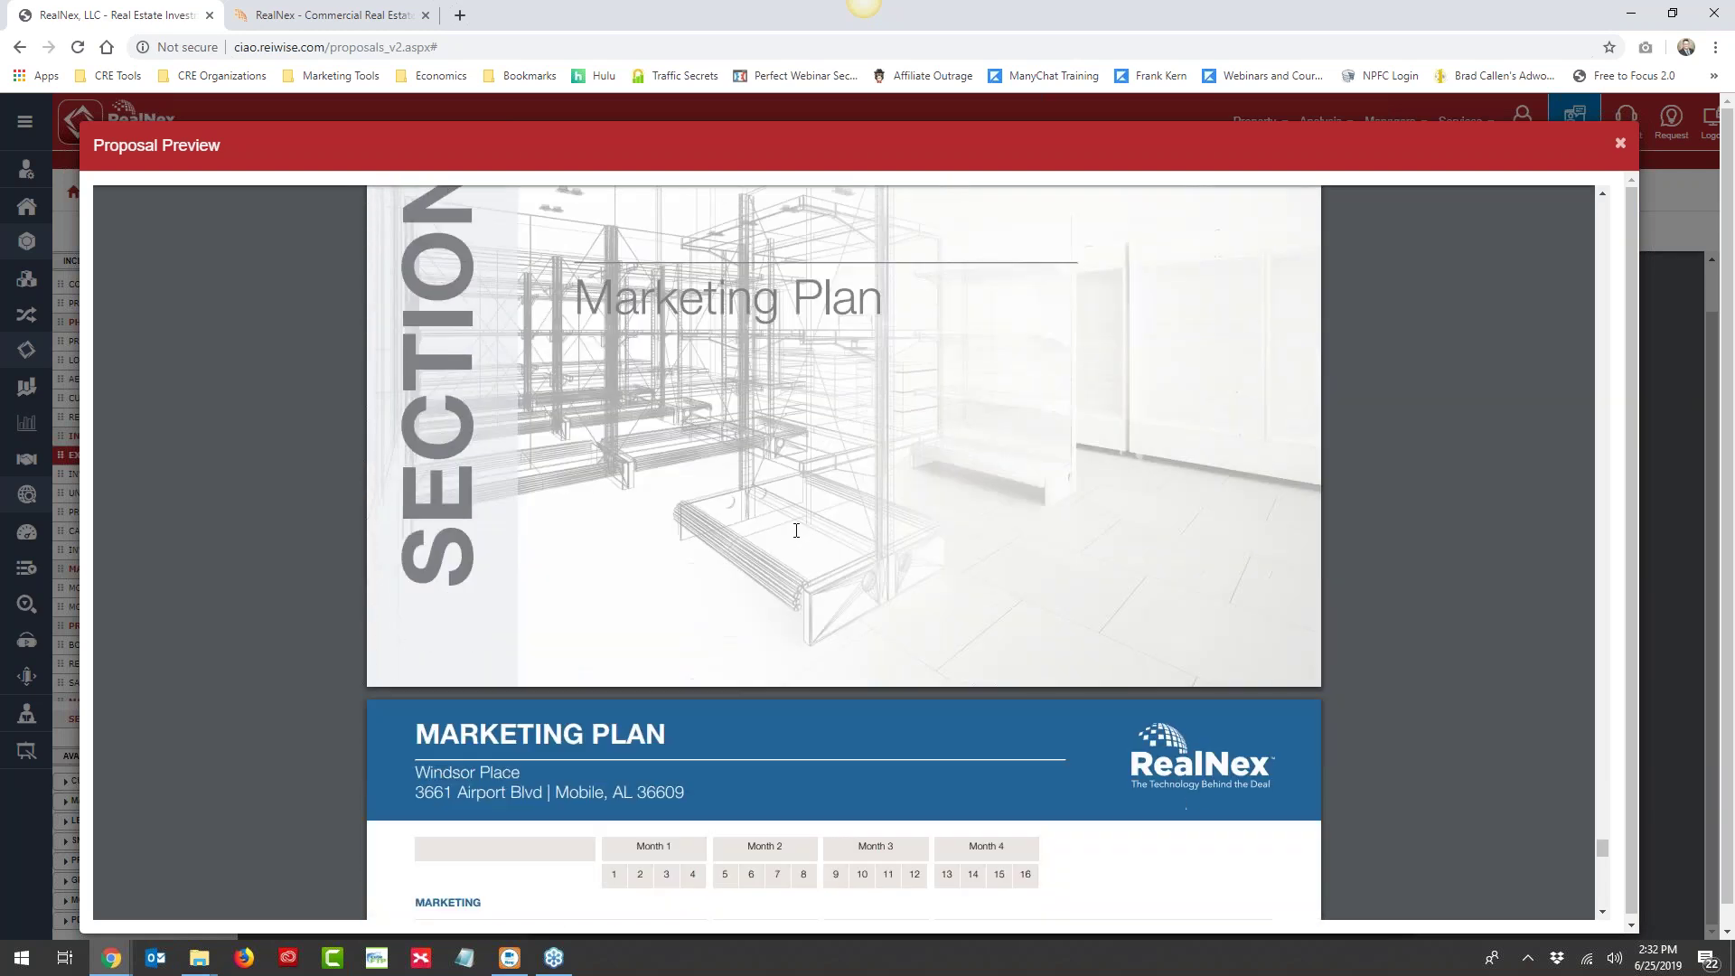
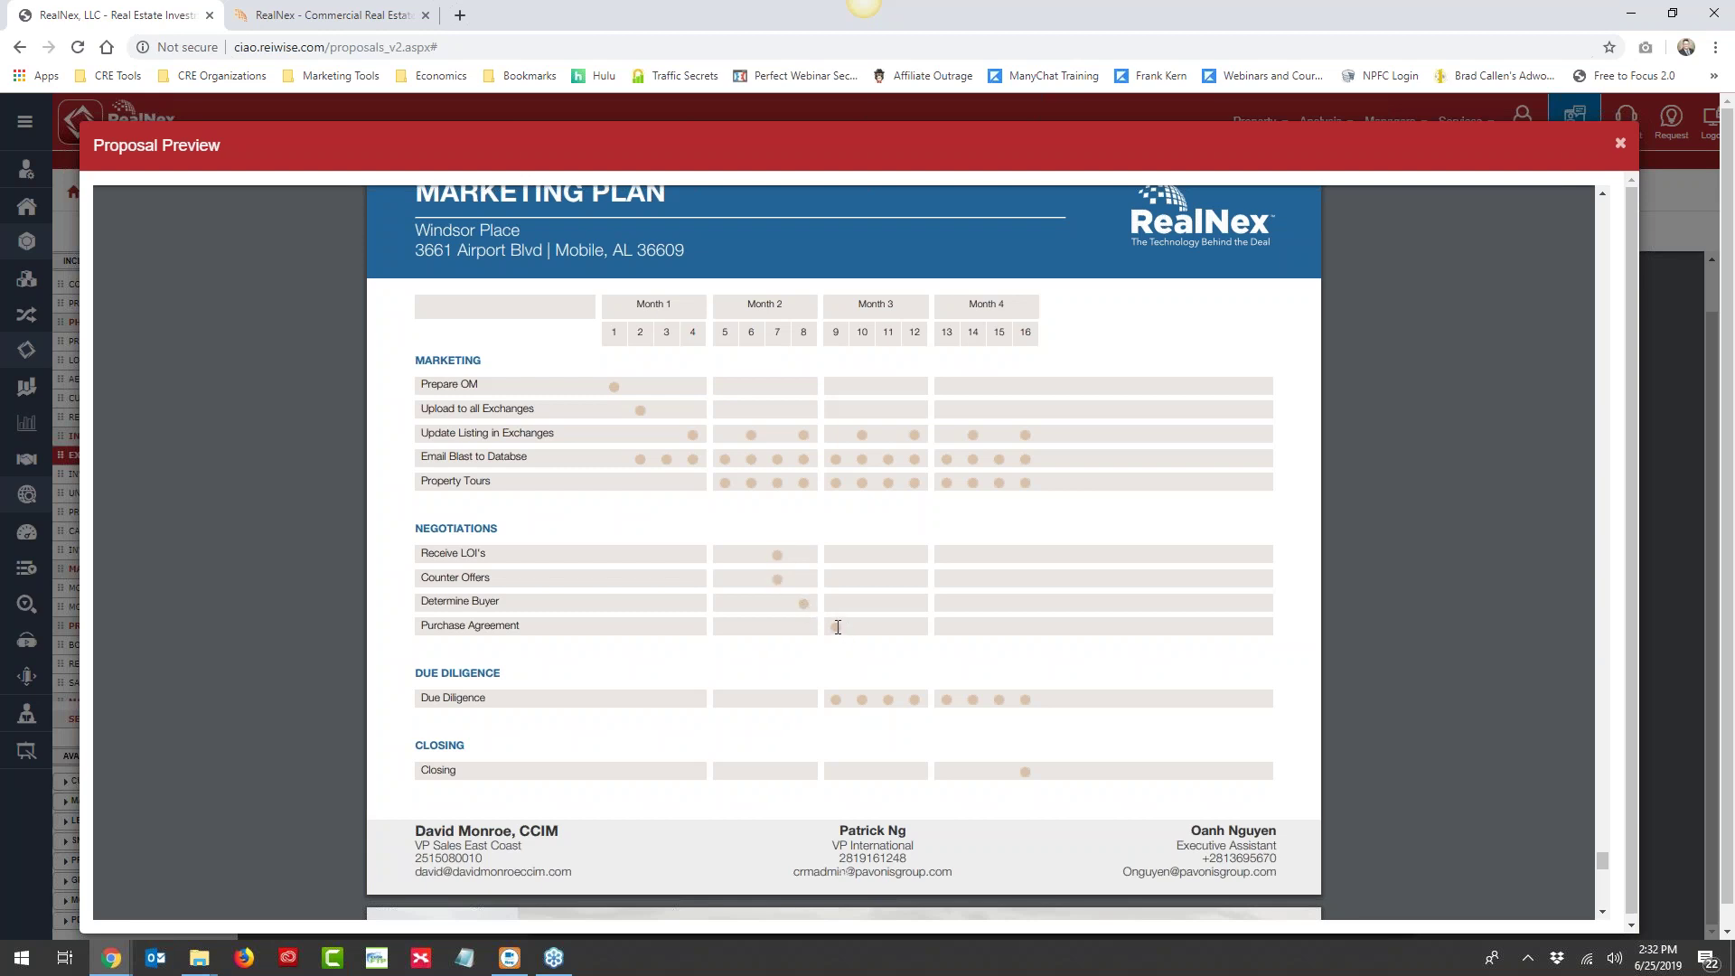
scroll(841, 569, down, 3)
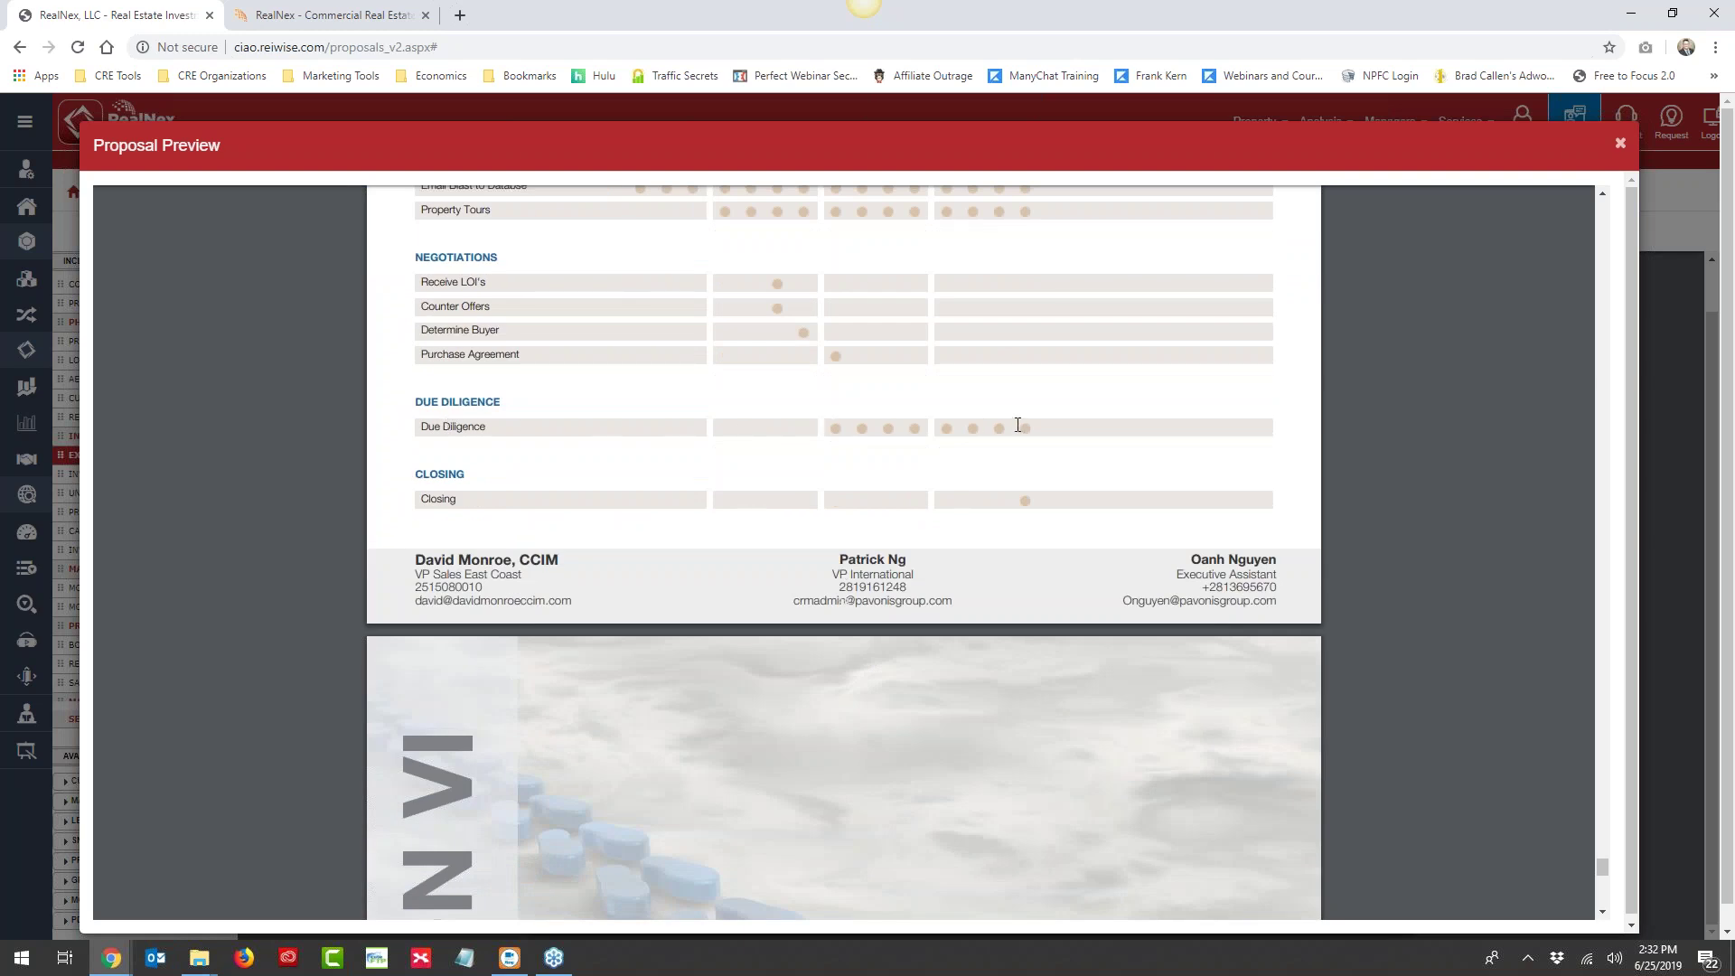
scroll(1032, 502, up, 4)
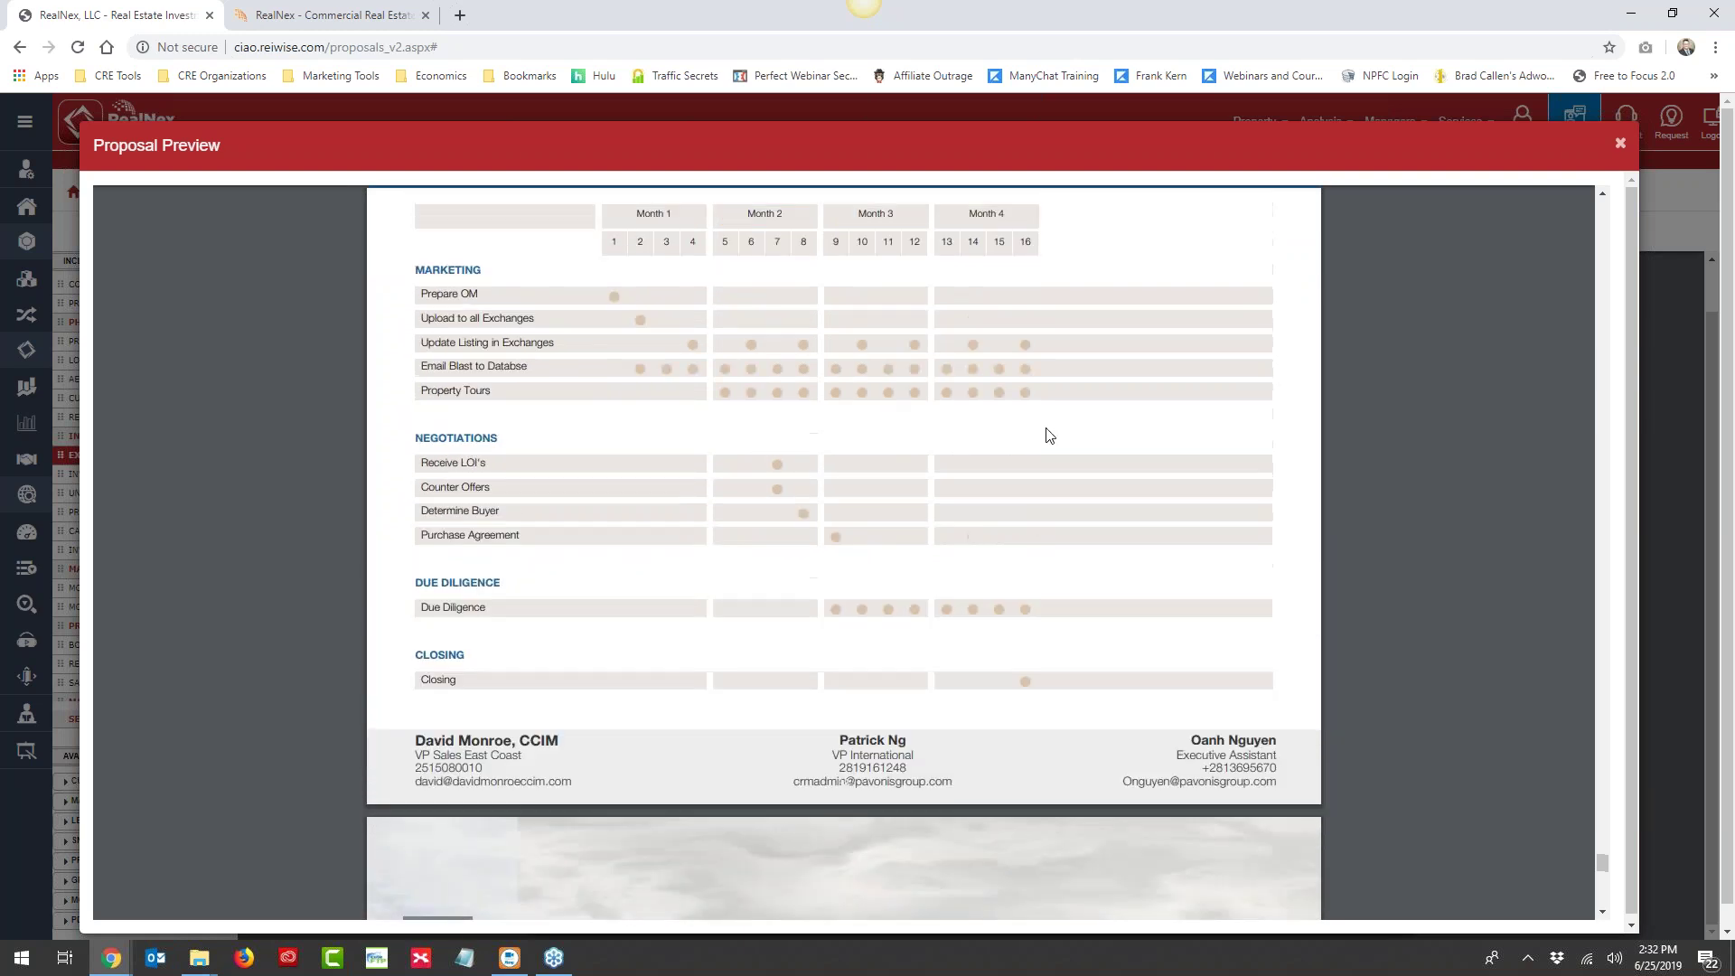
scroll(989, 513, down, 1)
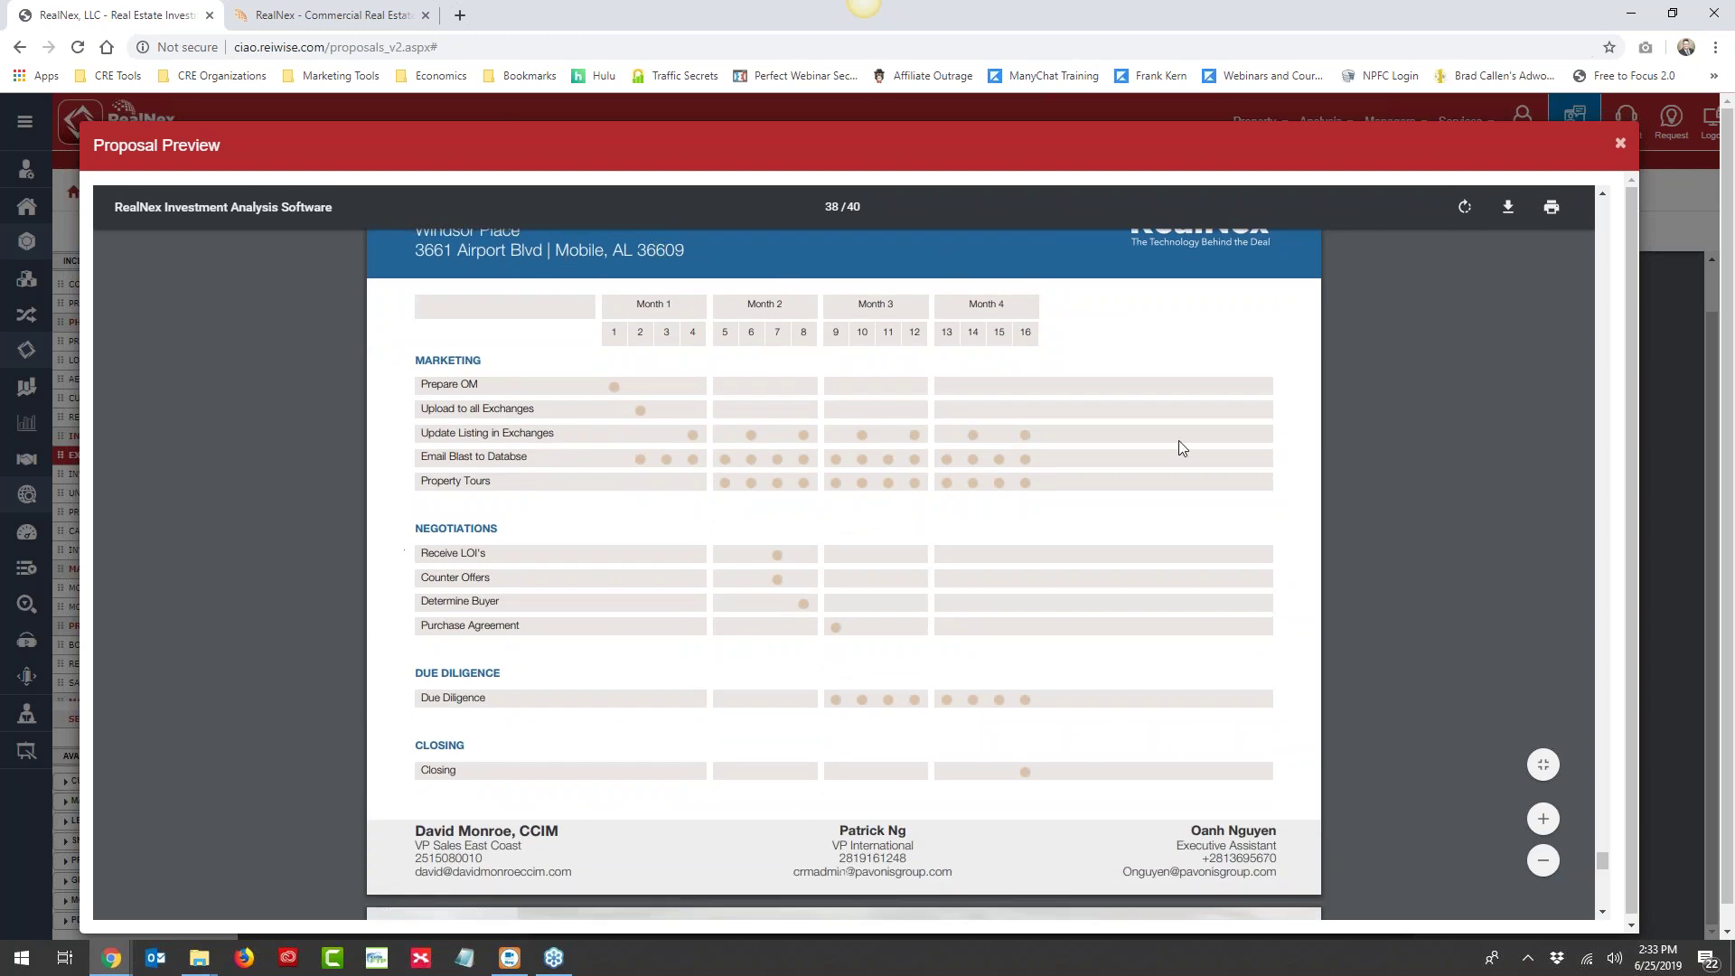
Look through the Agent Bios section to the professional bio page and close the proposal preview
scroll(859, 495, down, 7)
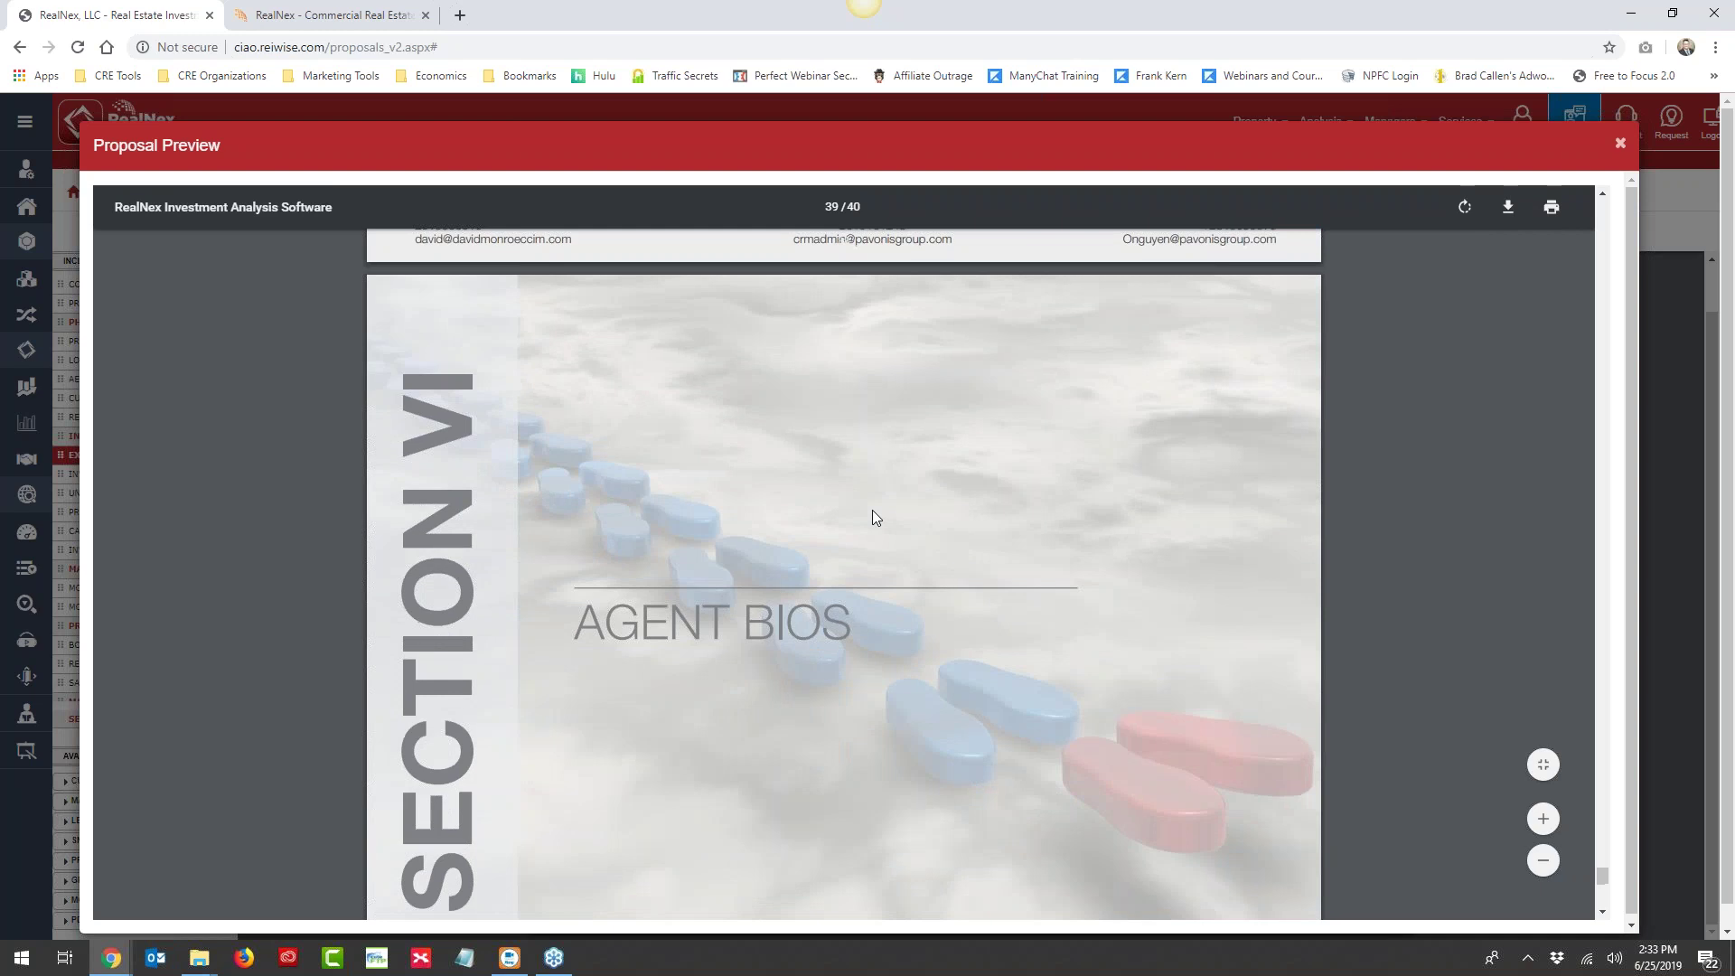
scroll(863, 495, down, 1)
scroll(850, 491, down, 8)
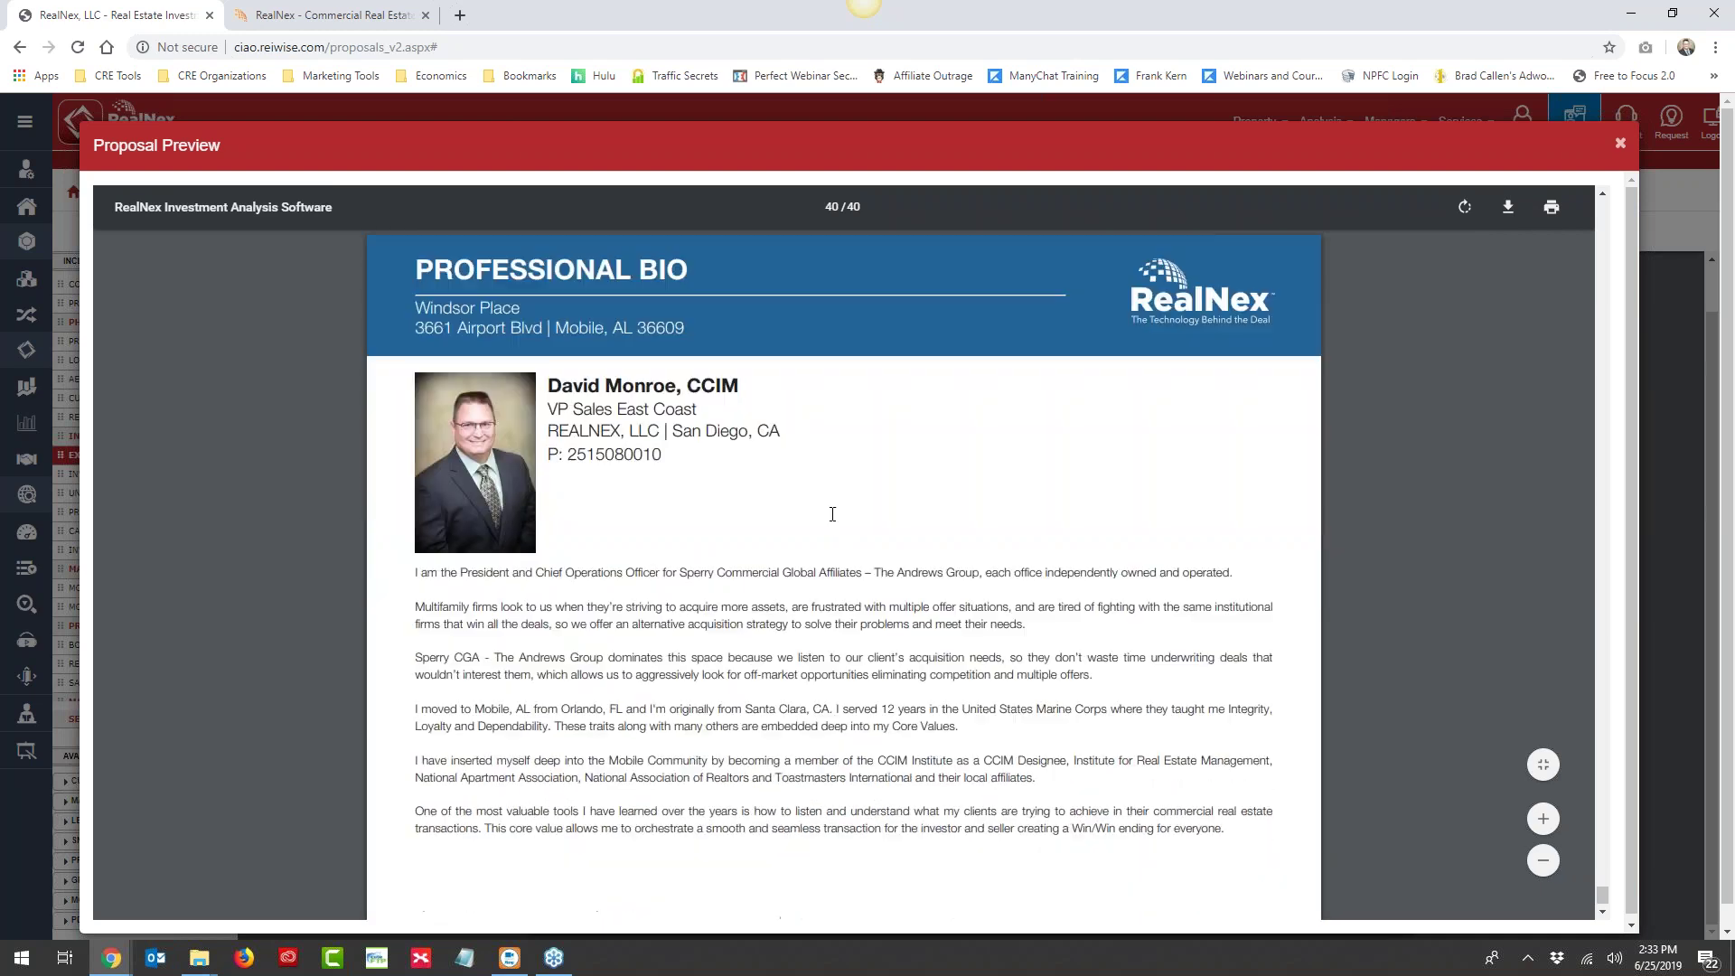
click(1621, 145)
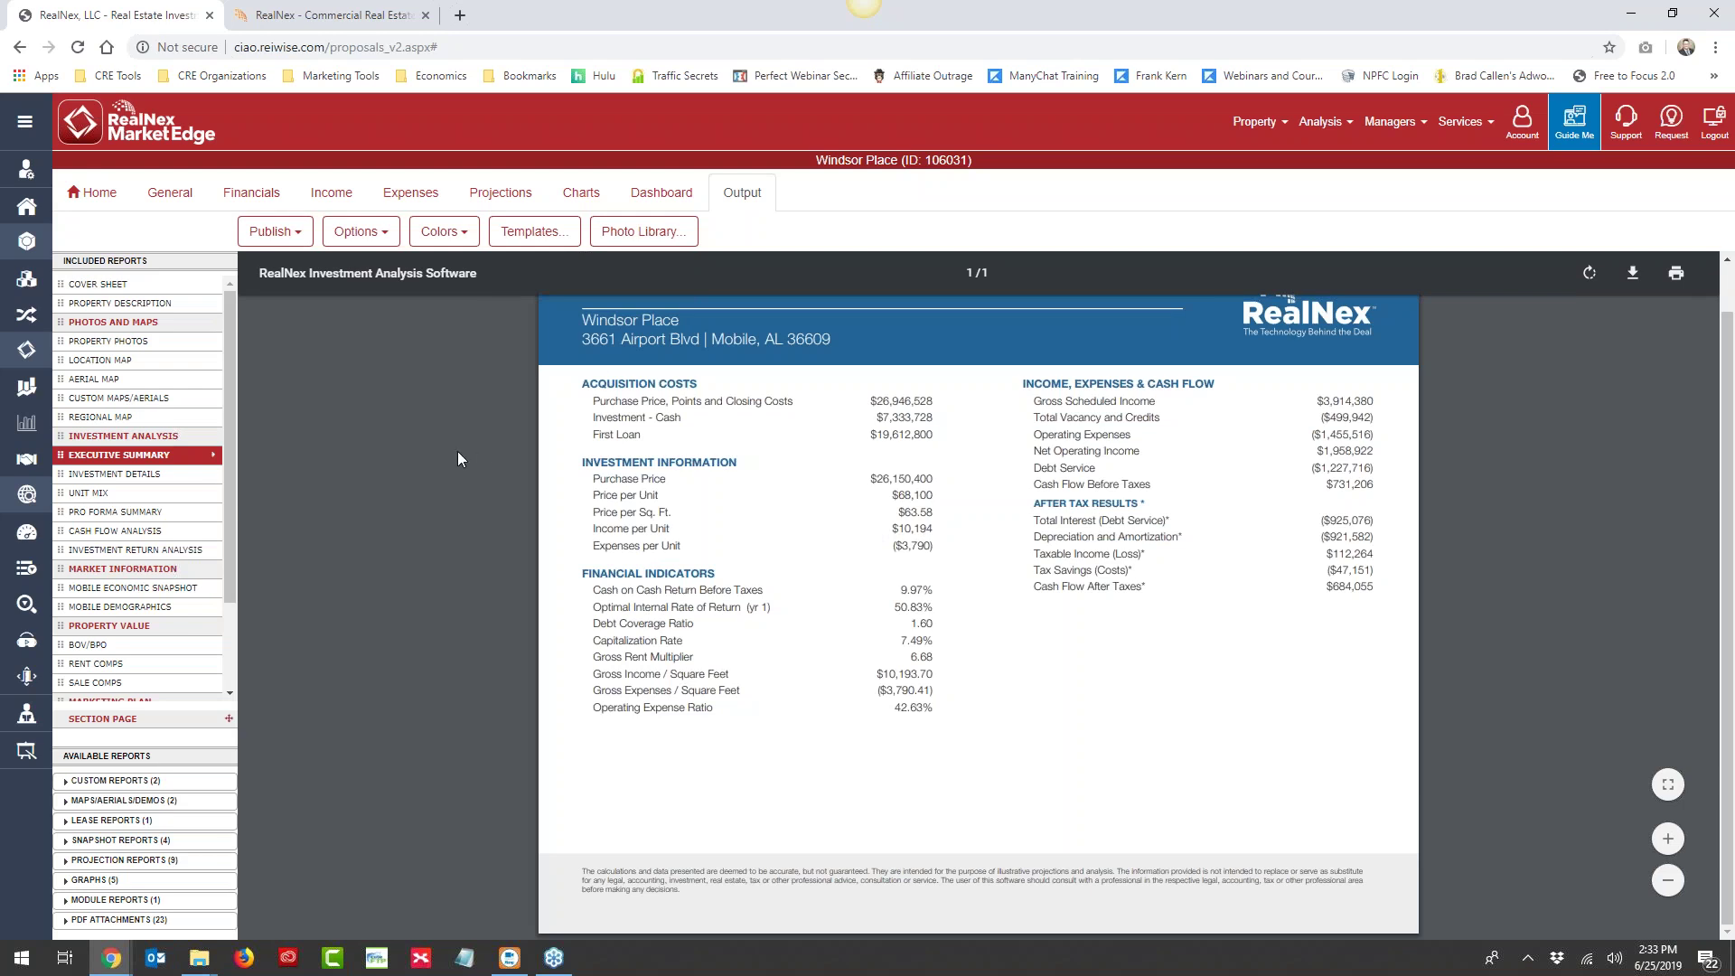
Examine the Unit Mix report and its editable market rents, leaving the rents dialog without saving
scroll(458, 459, up, 1)
click(98, 493)
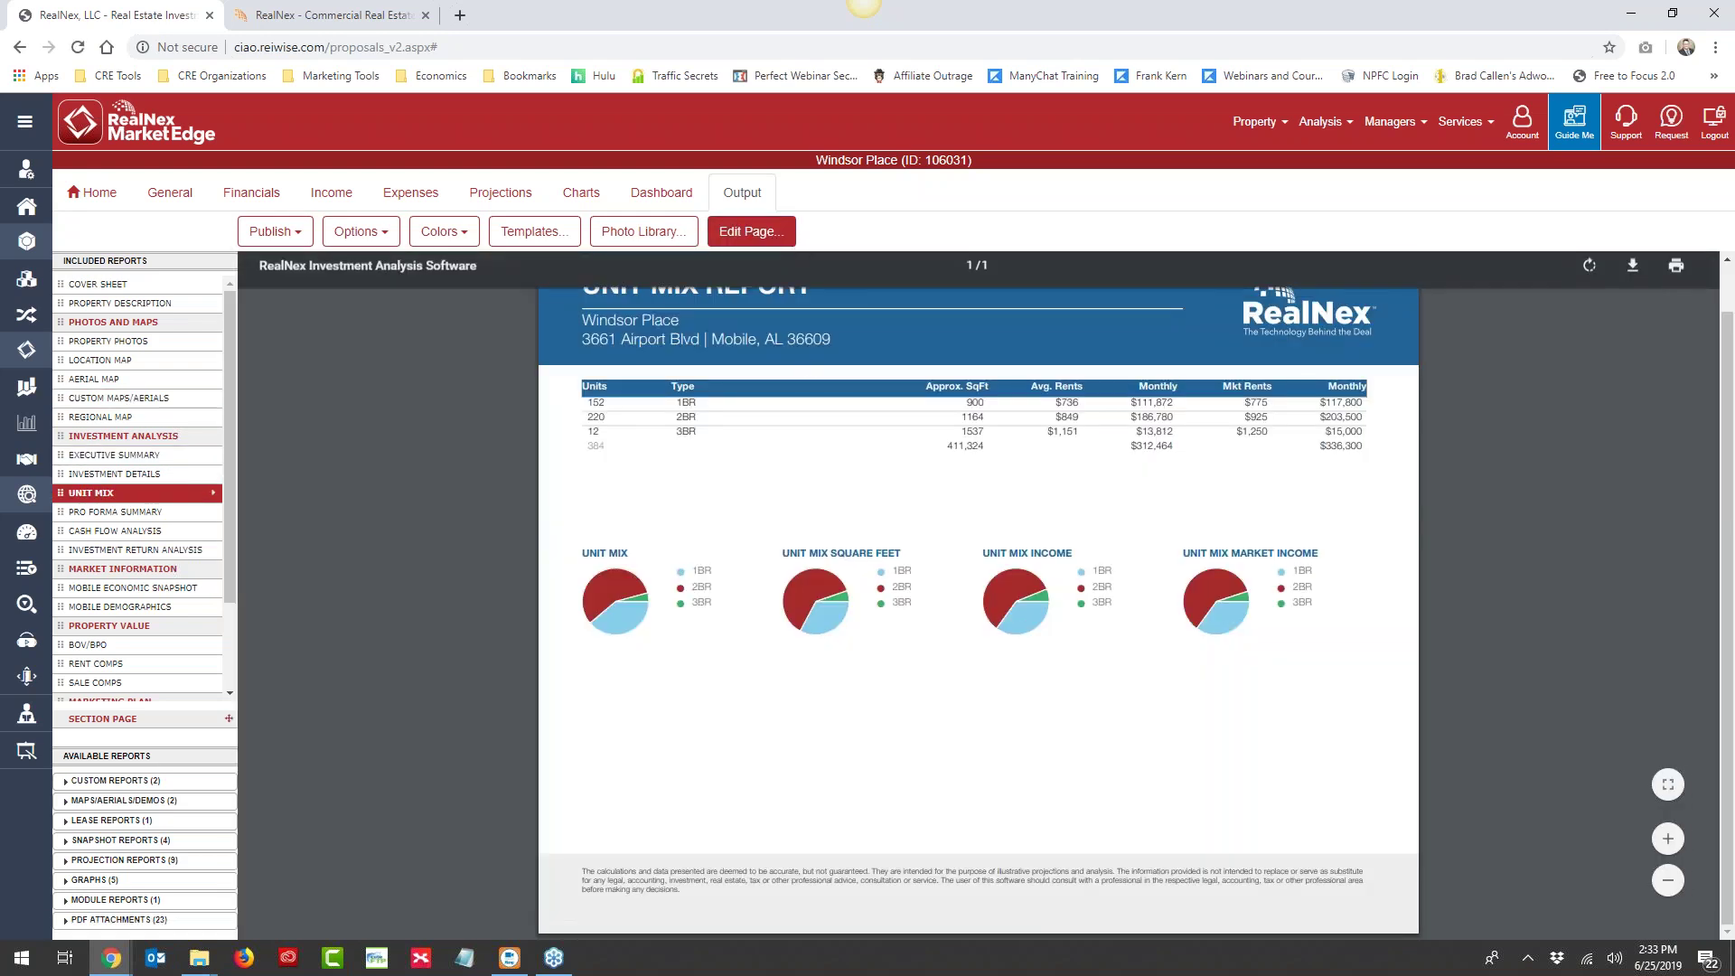
click(752, 233)
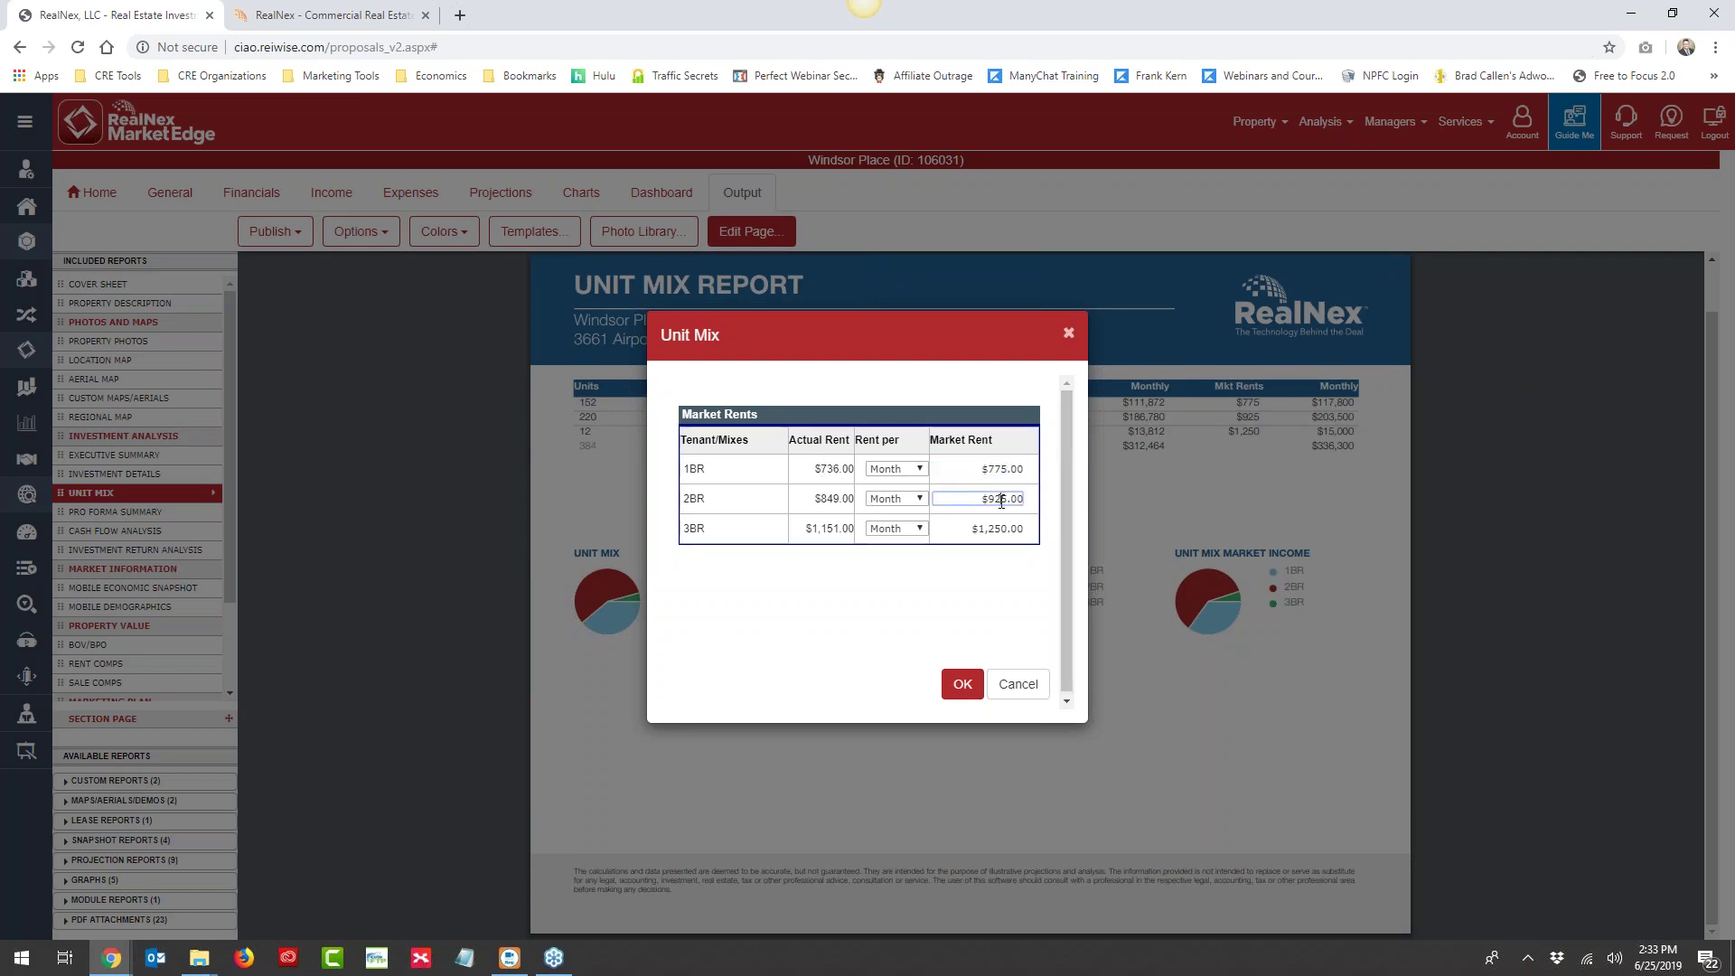
click(1018, 685)
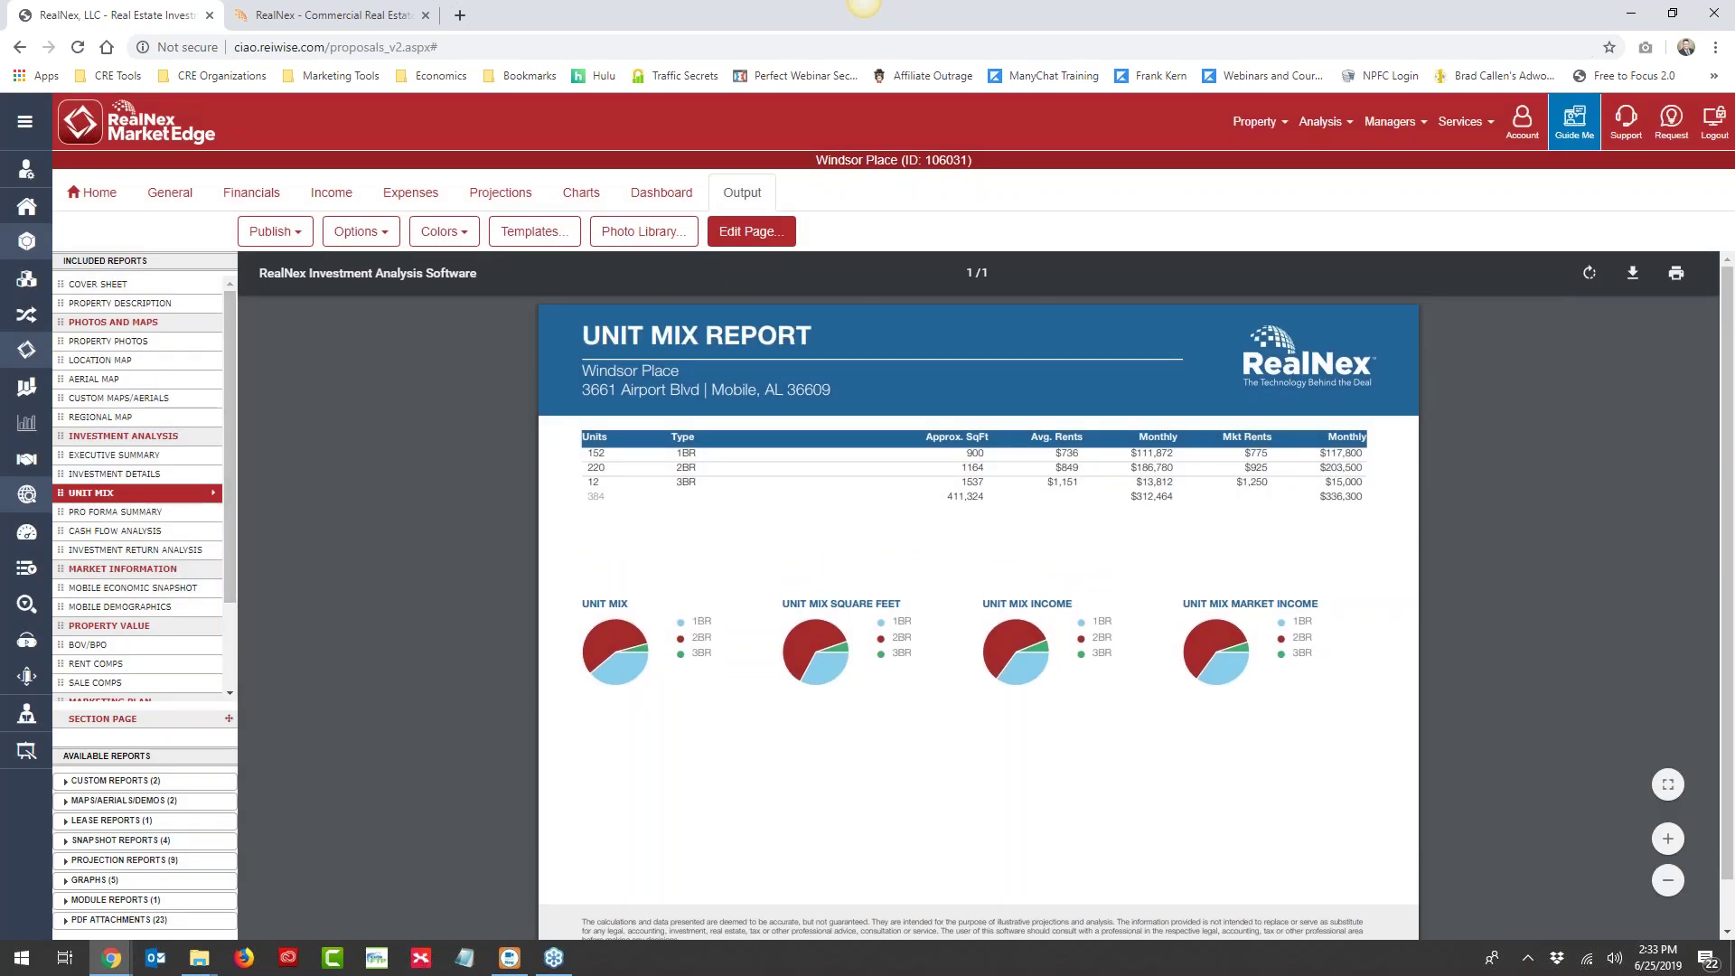
Set the proposal orientation to Portrait and check it on the Unit Mix, Investment Details and Executive Summary reports
click(392, 233)
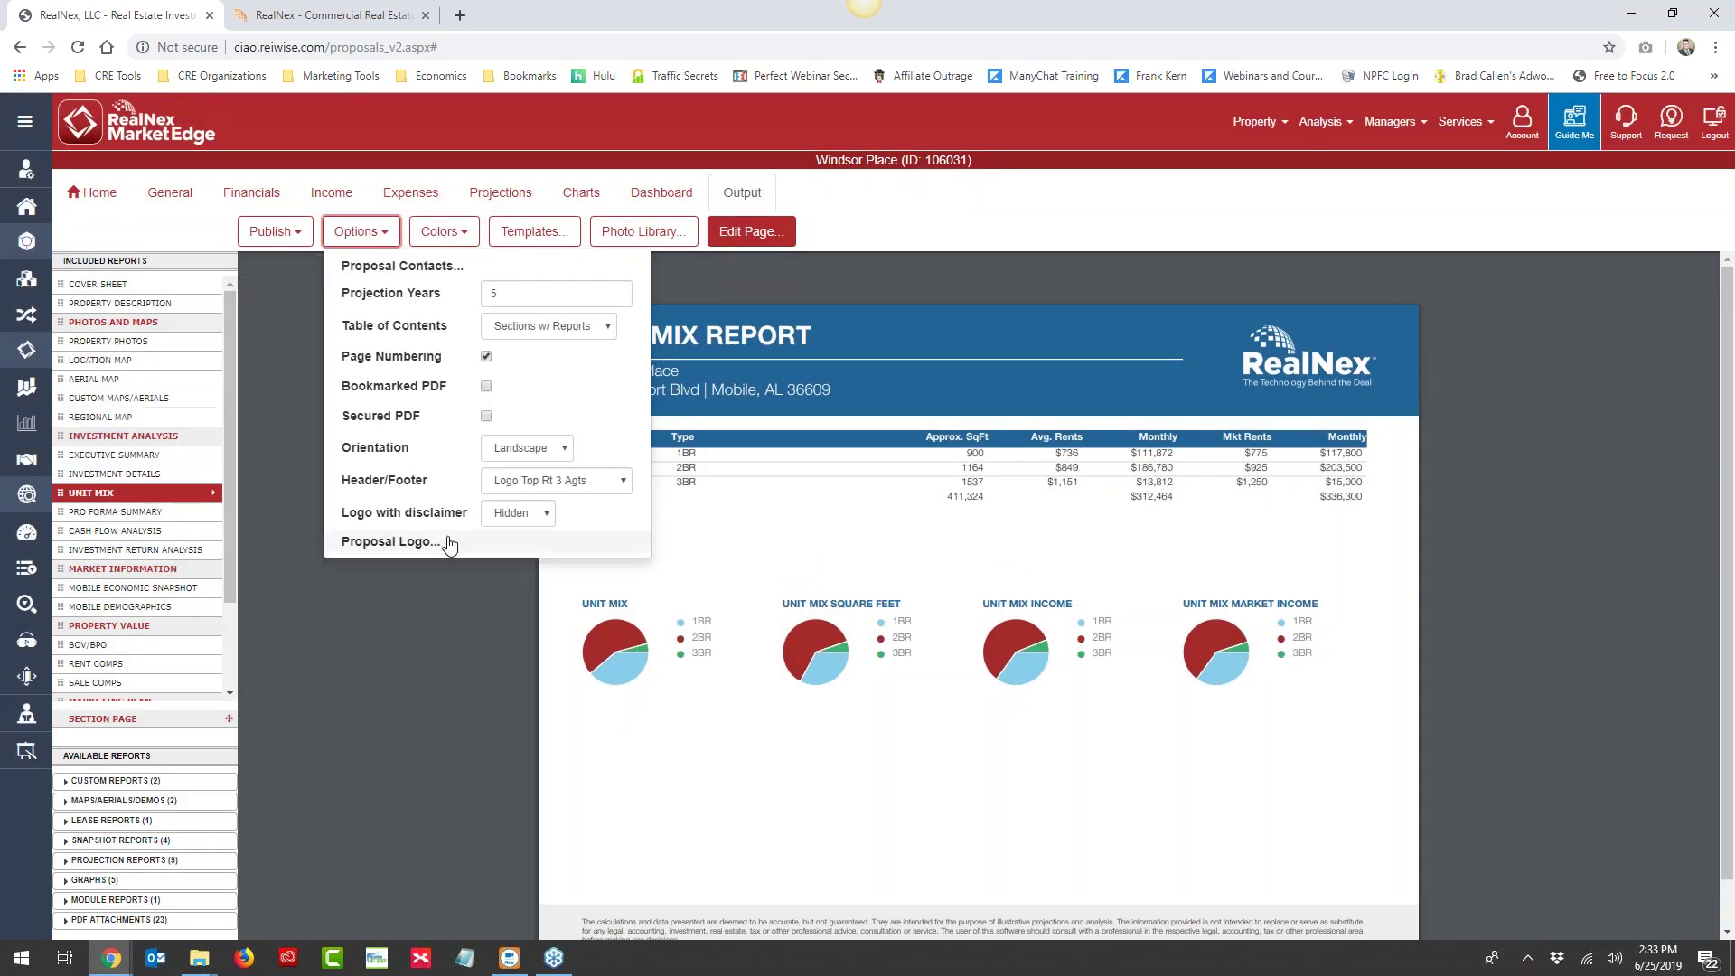
click(531, 452)
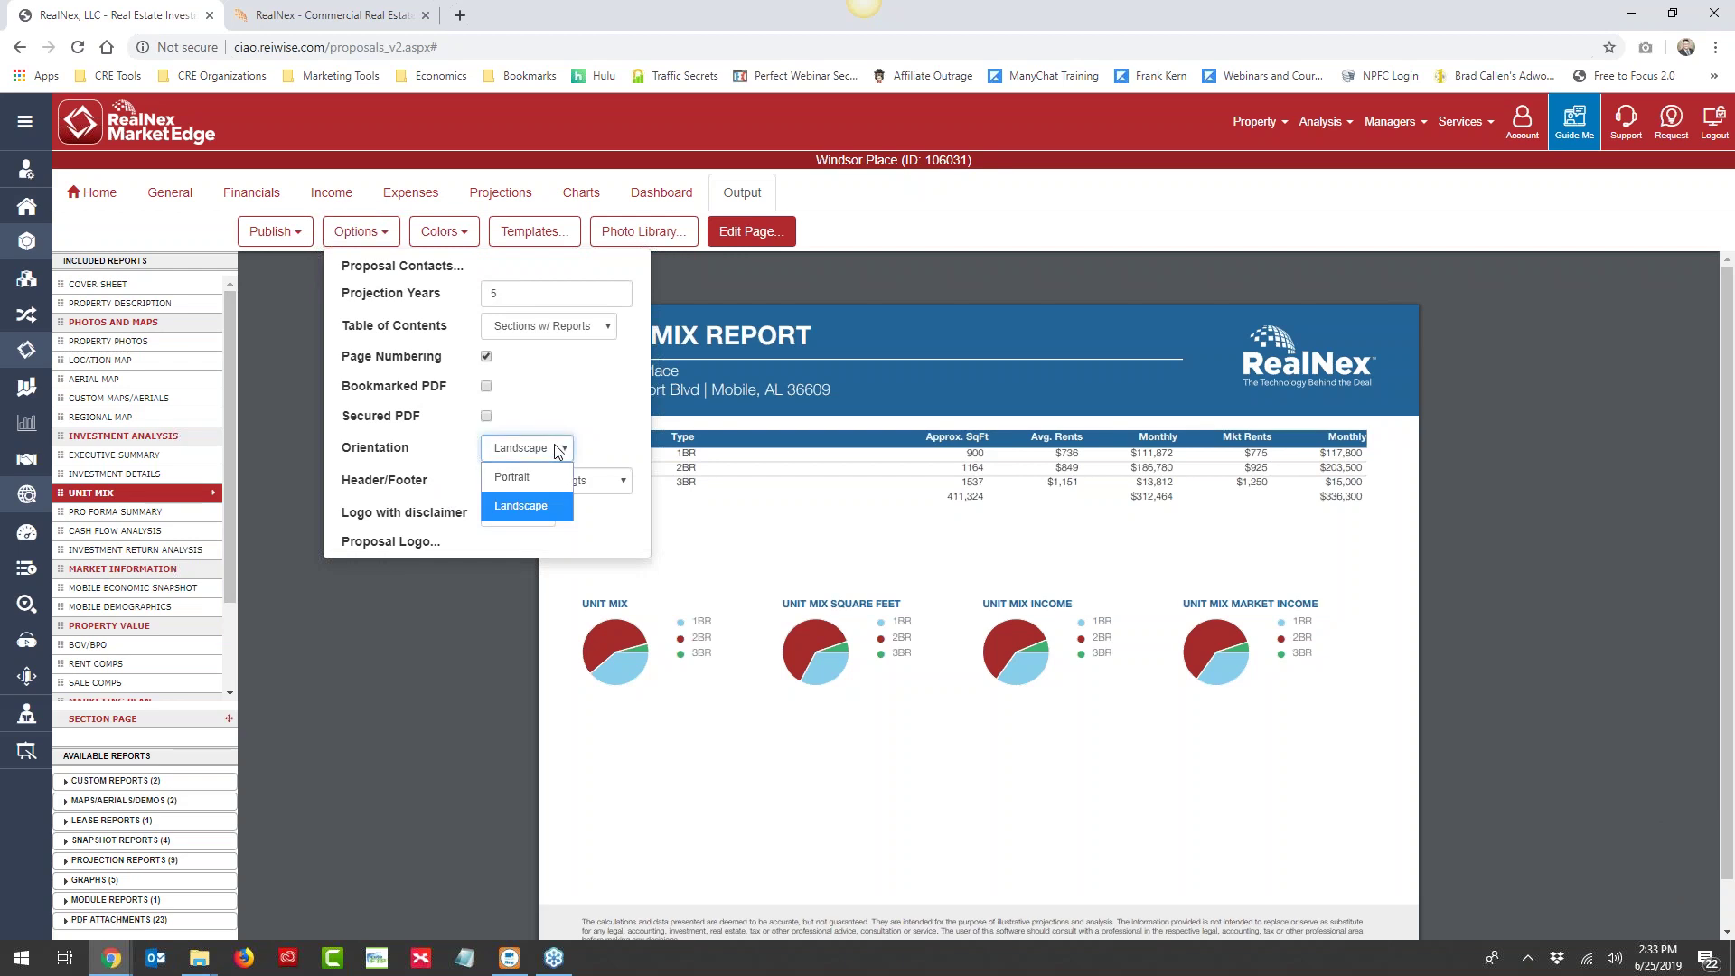
click(527, 478)
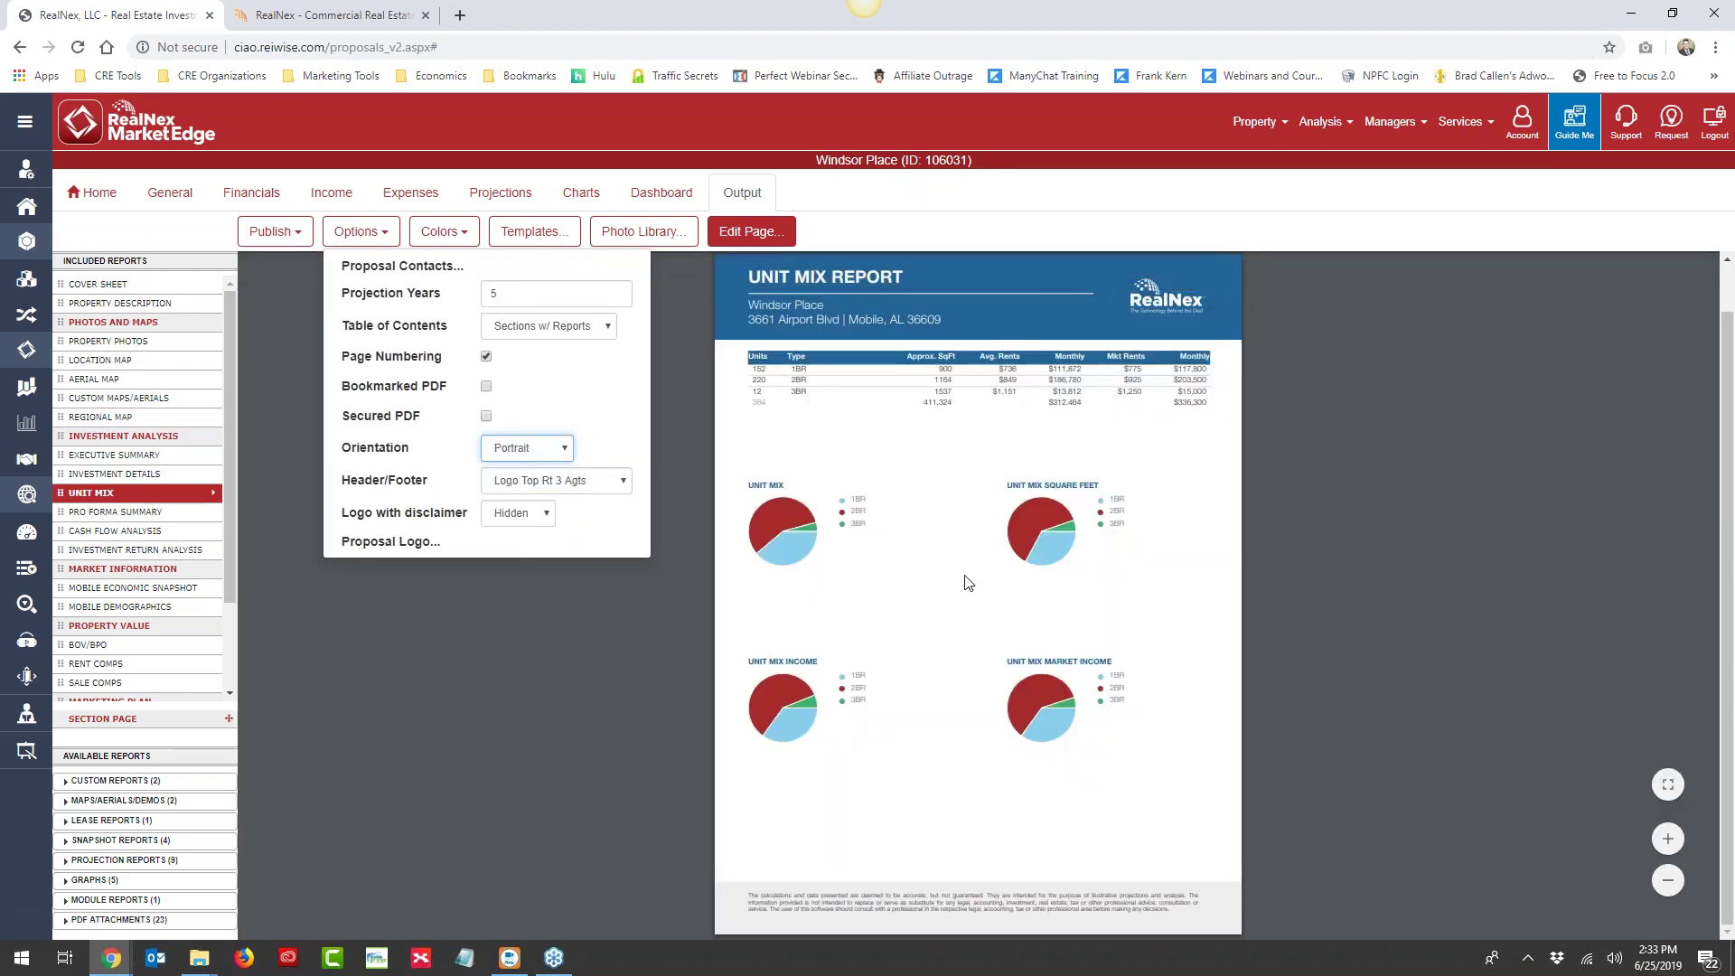
scroll(968, 583, up, 1)
click(149, 474)
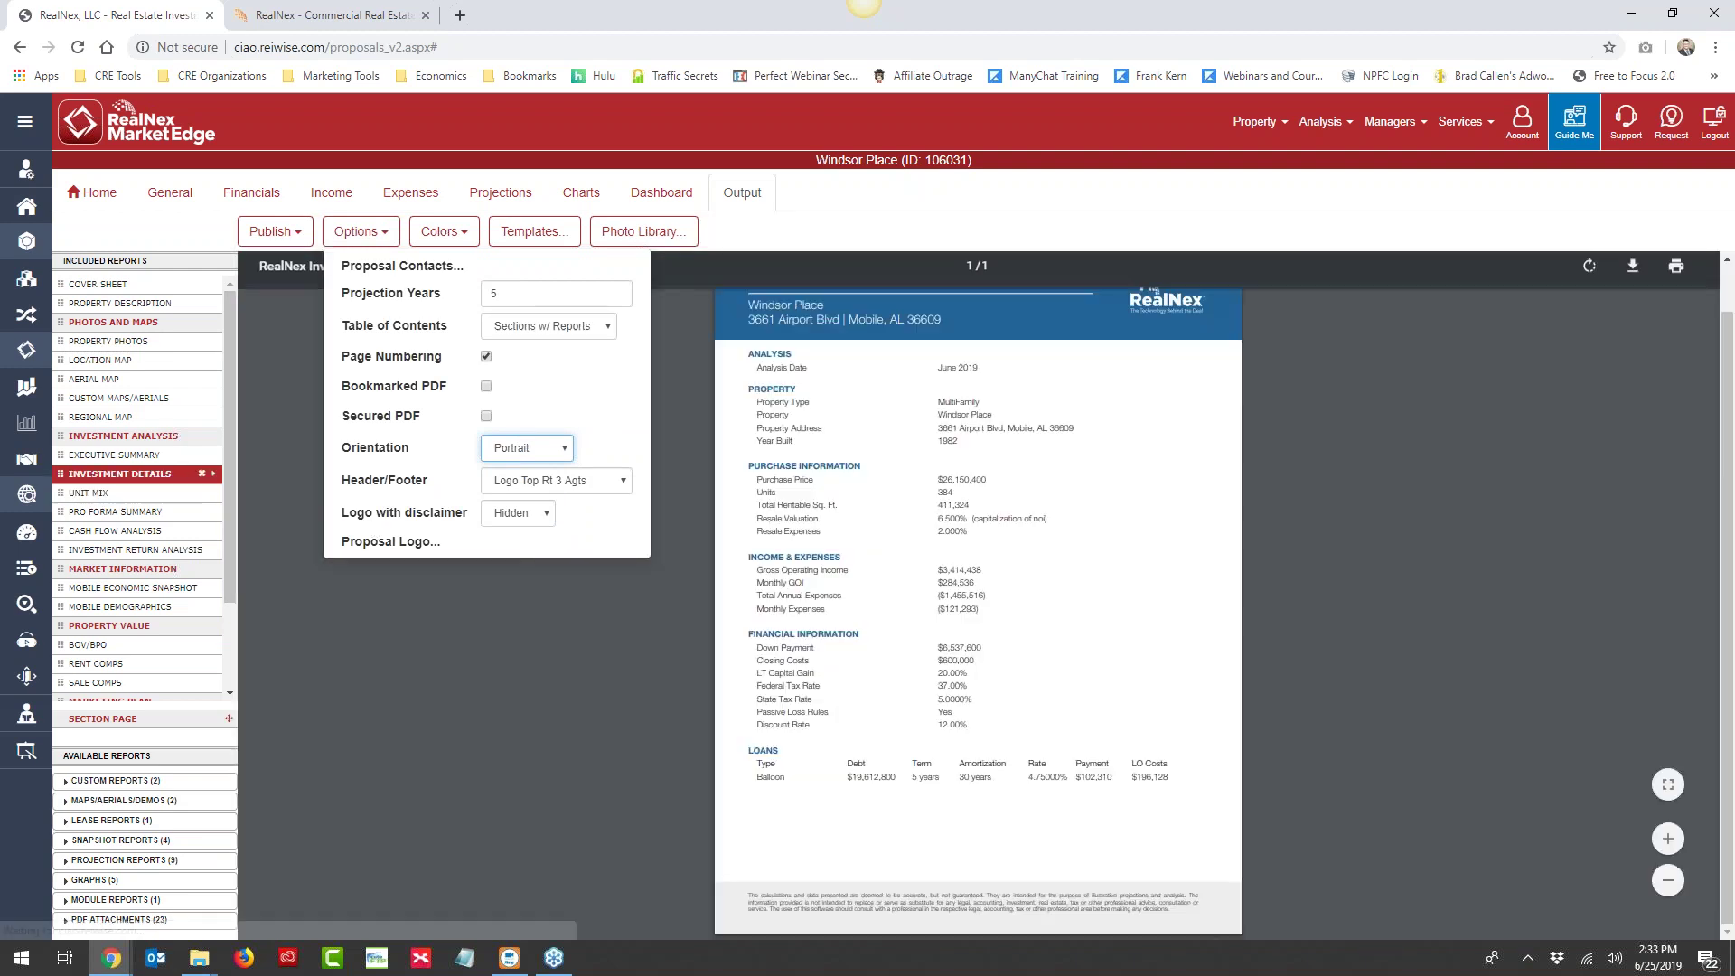
click(134, 455)
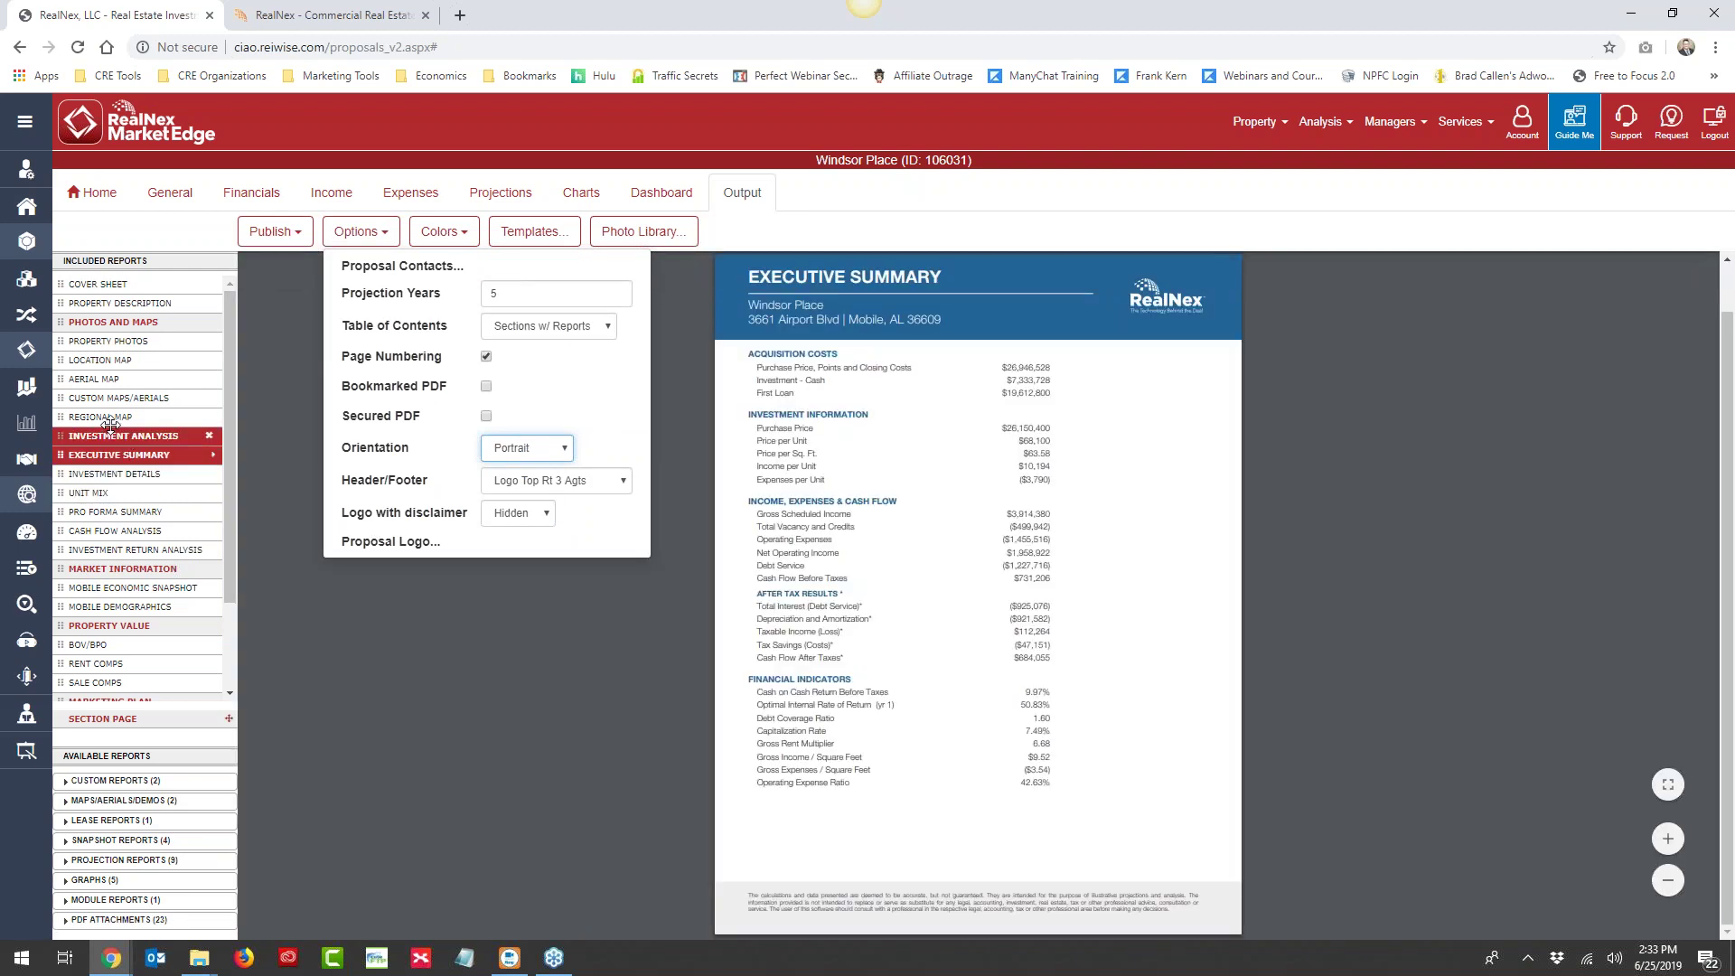
Change all three Property Photos pages to the portrait 4 Photos layout
click(96, 343)
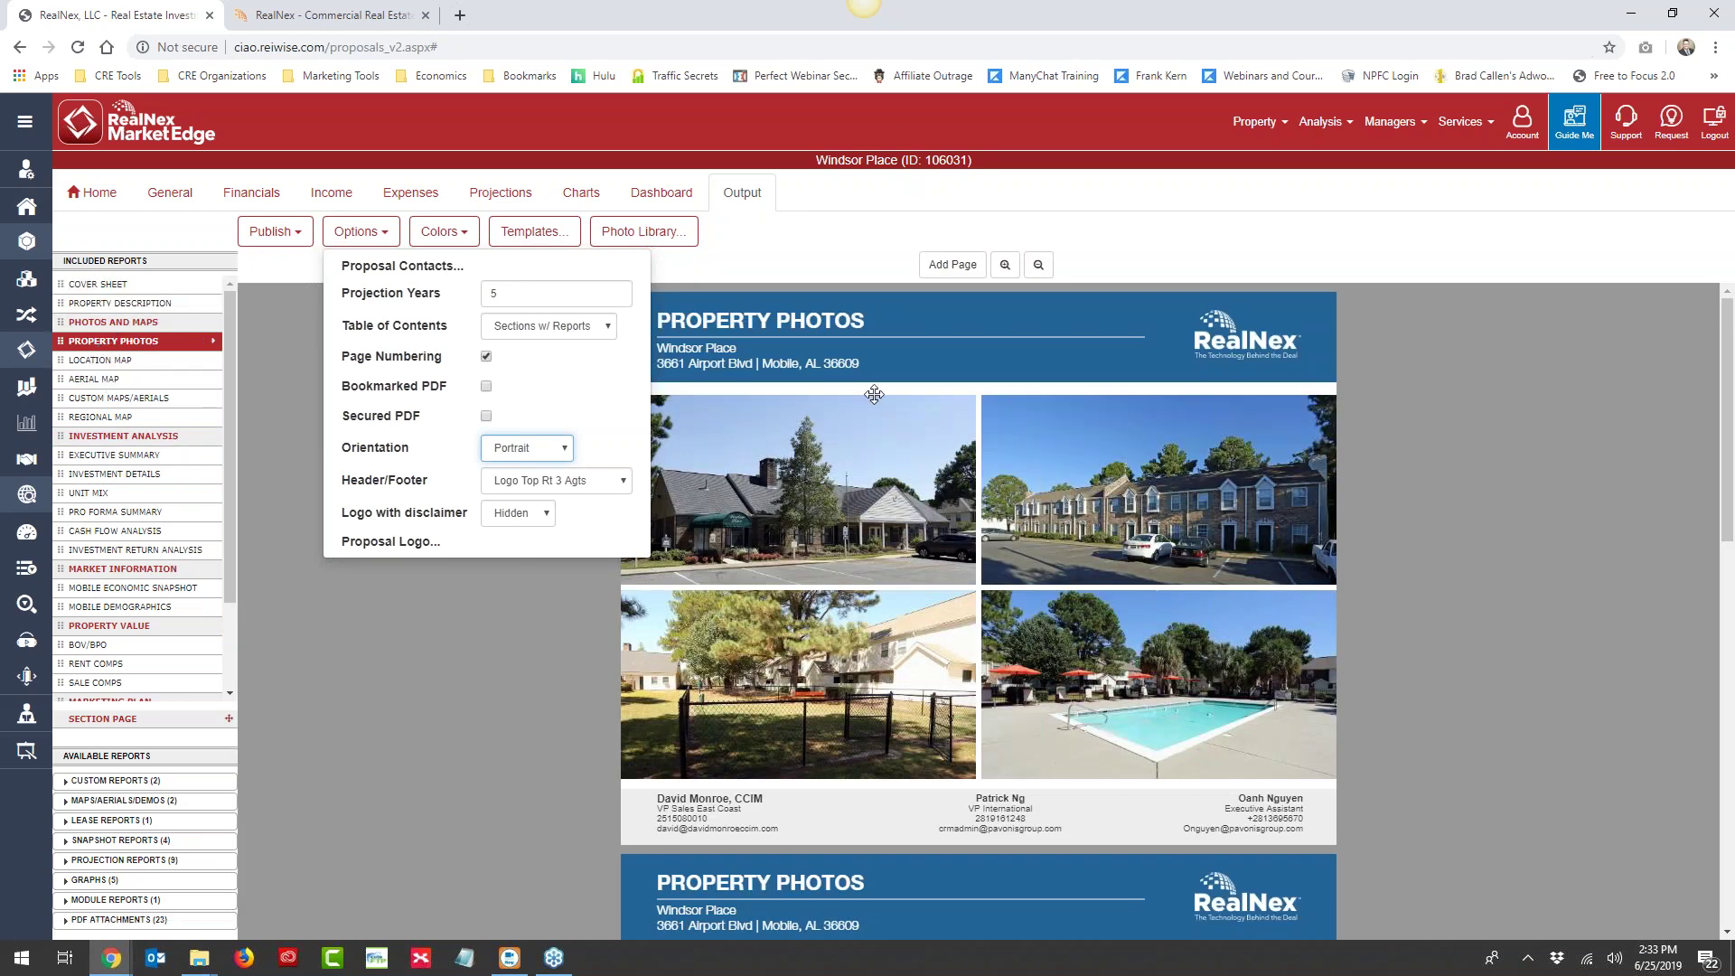
mouse_move(857, 338)
click(807, 310)
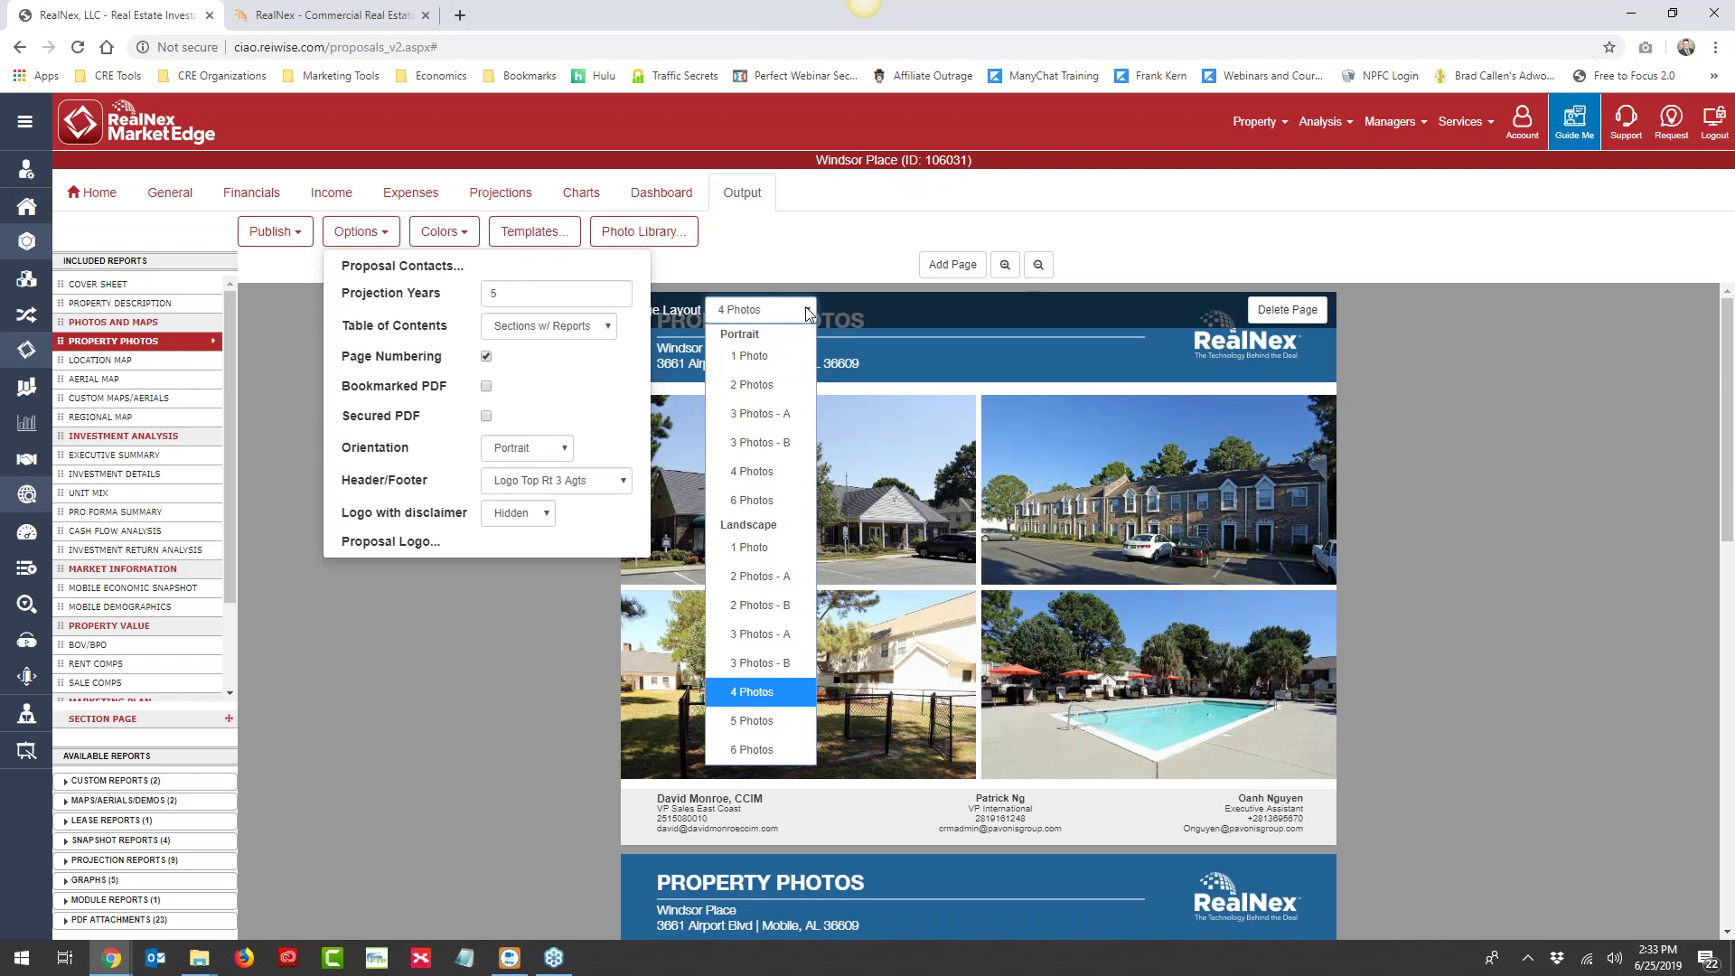
click(749, 473)
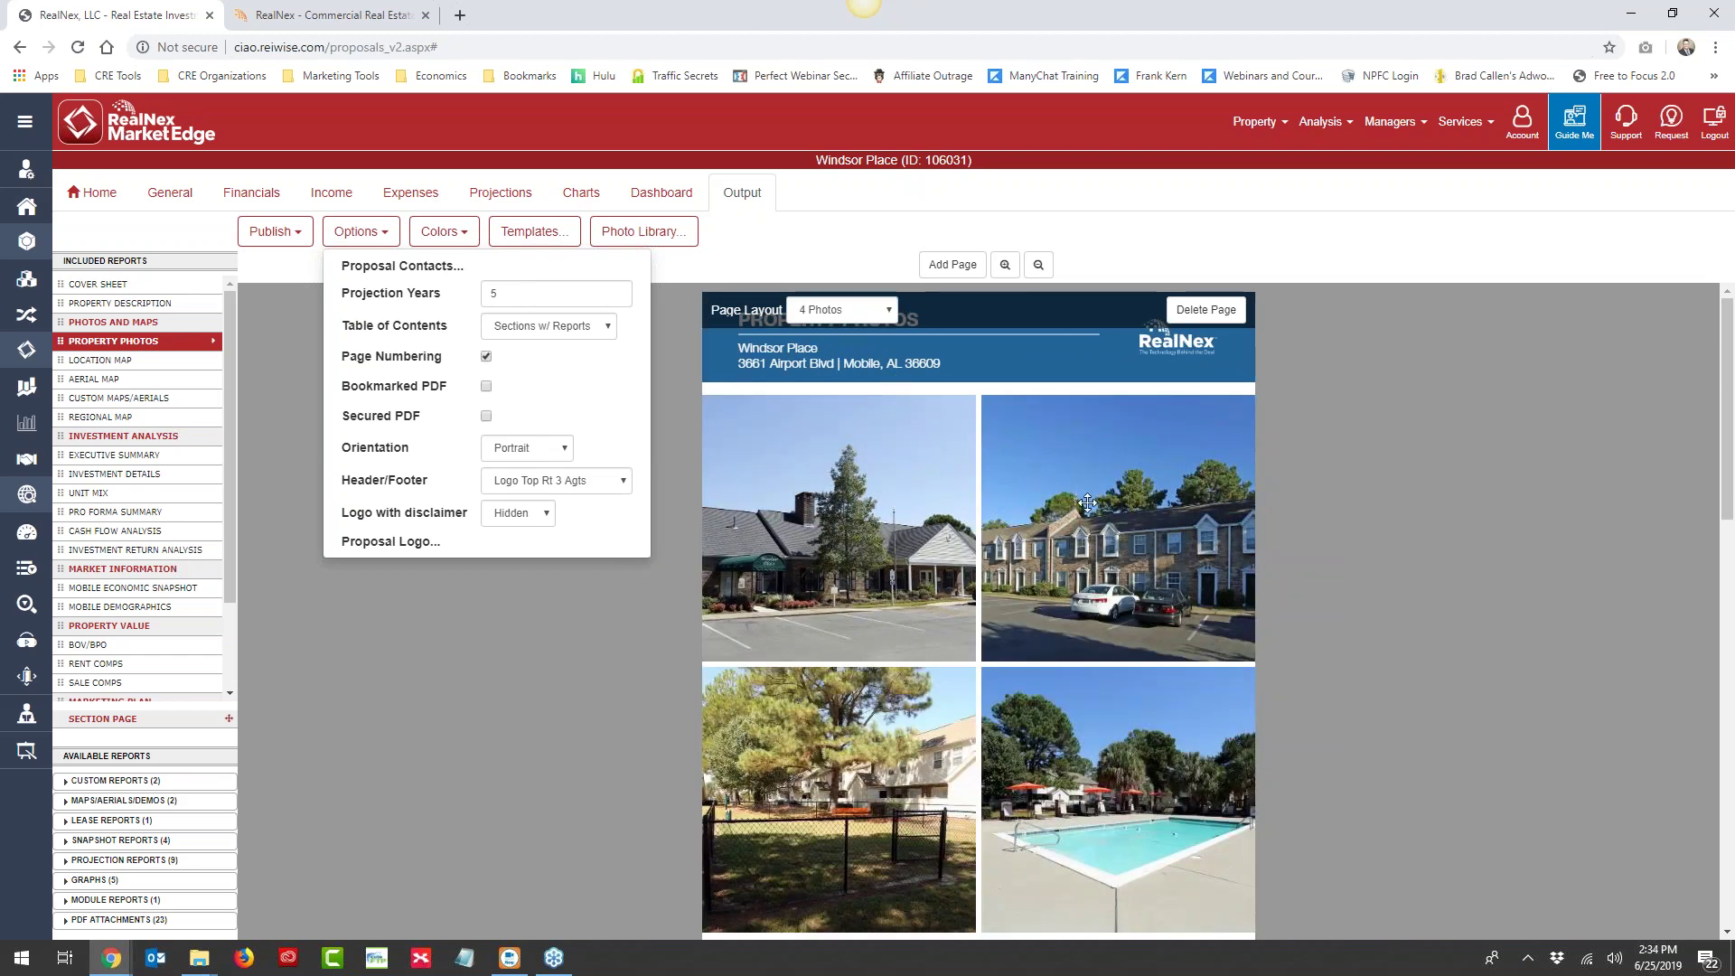
scroll(858, 397, down, 7)
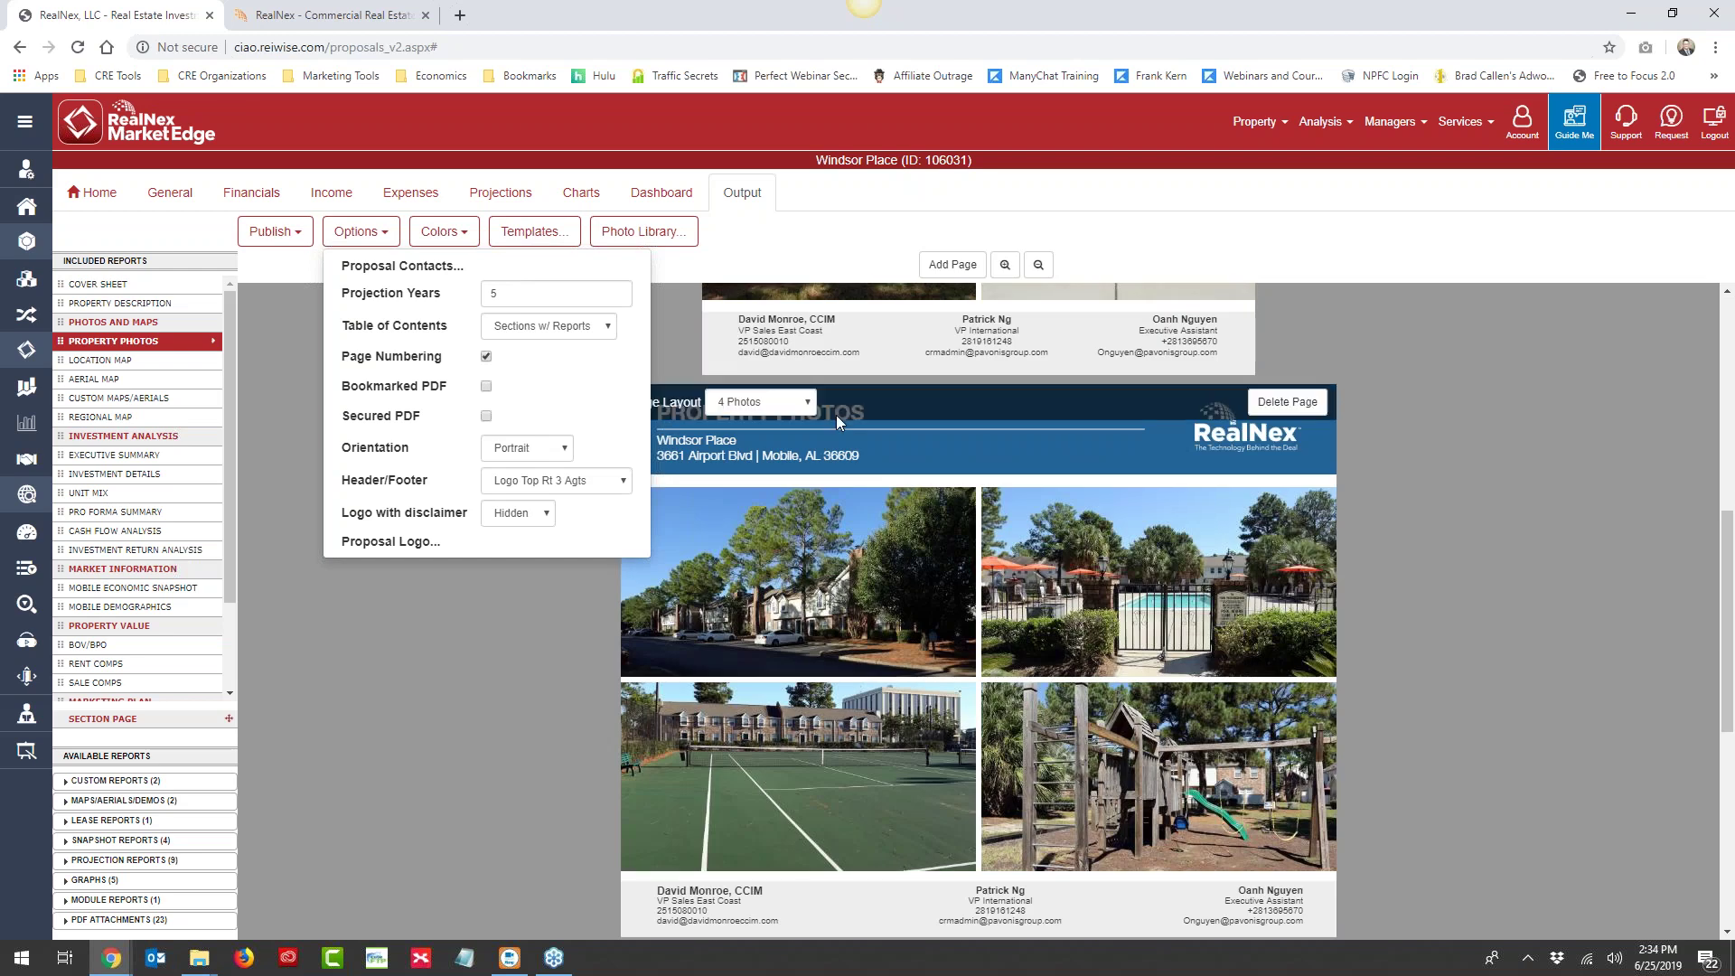
click(788, 412)
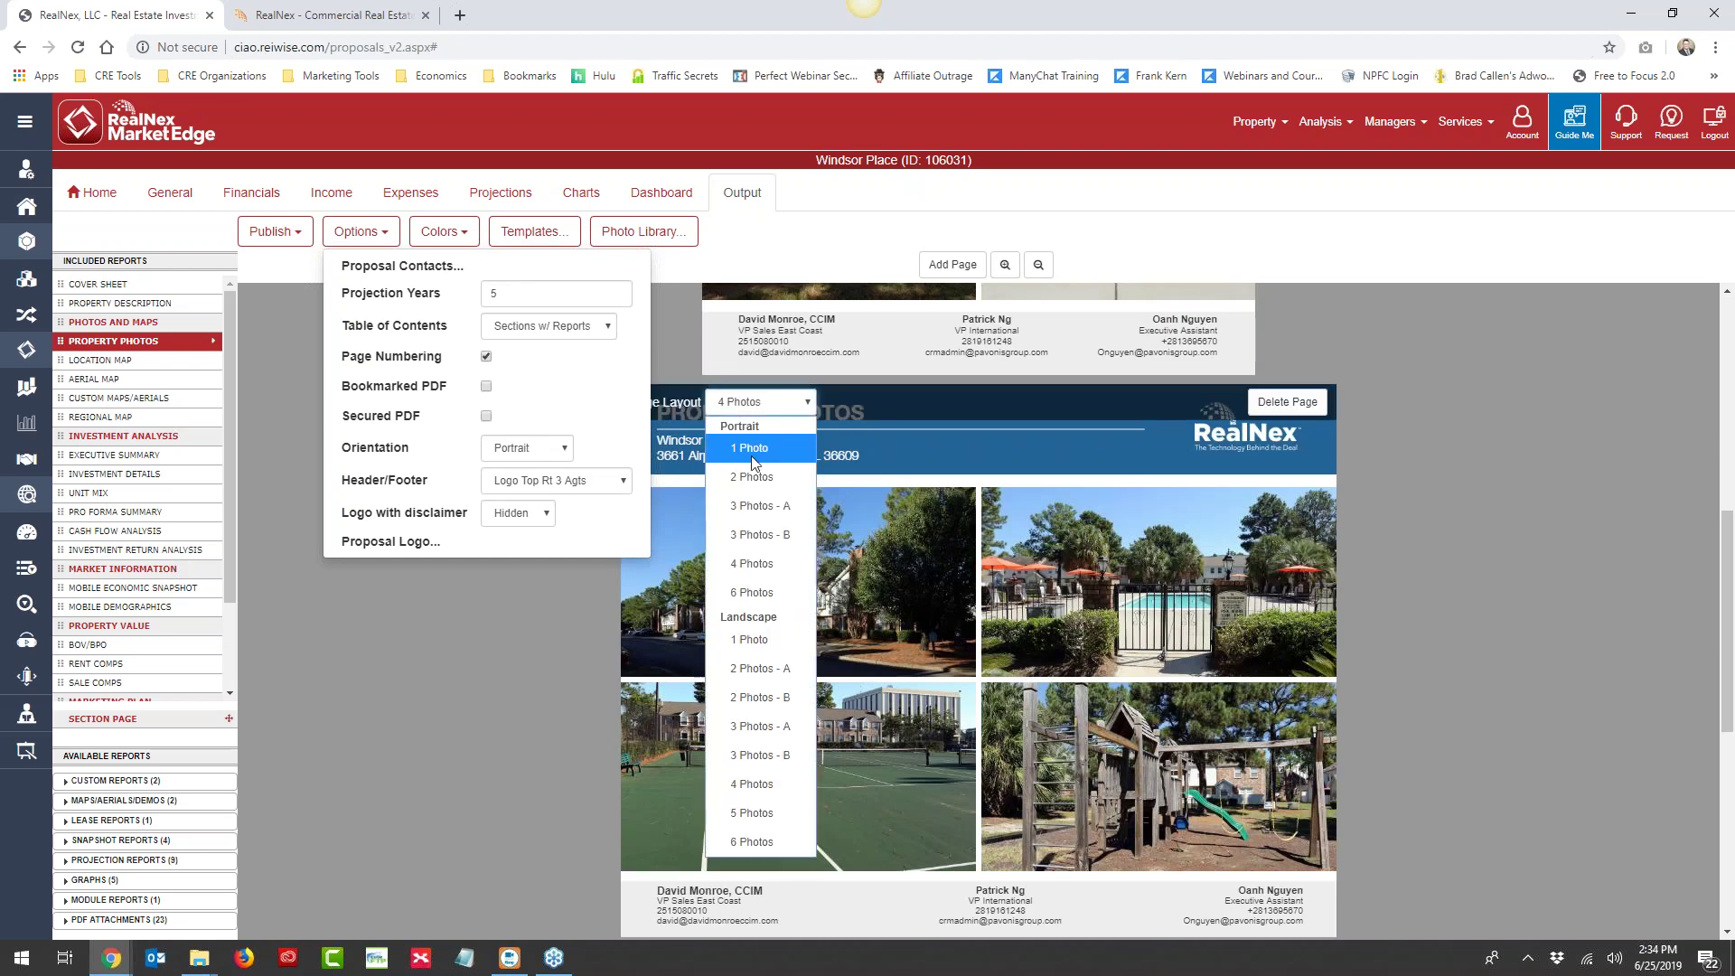
click(769, 565)
scroll(790, 407, down, 5)
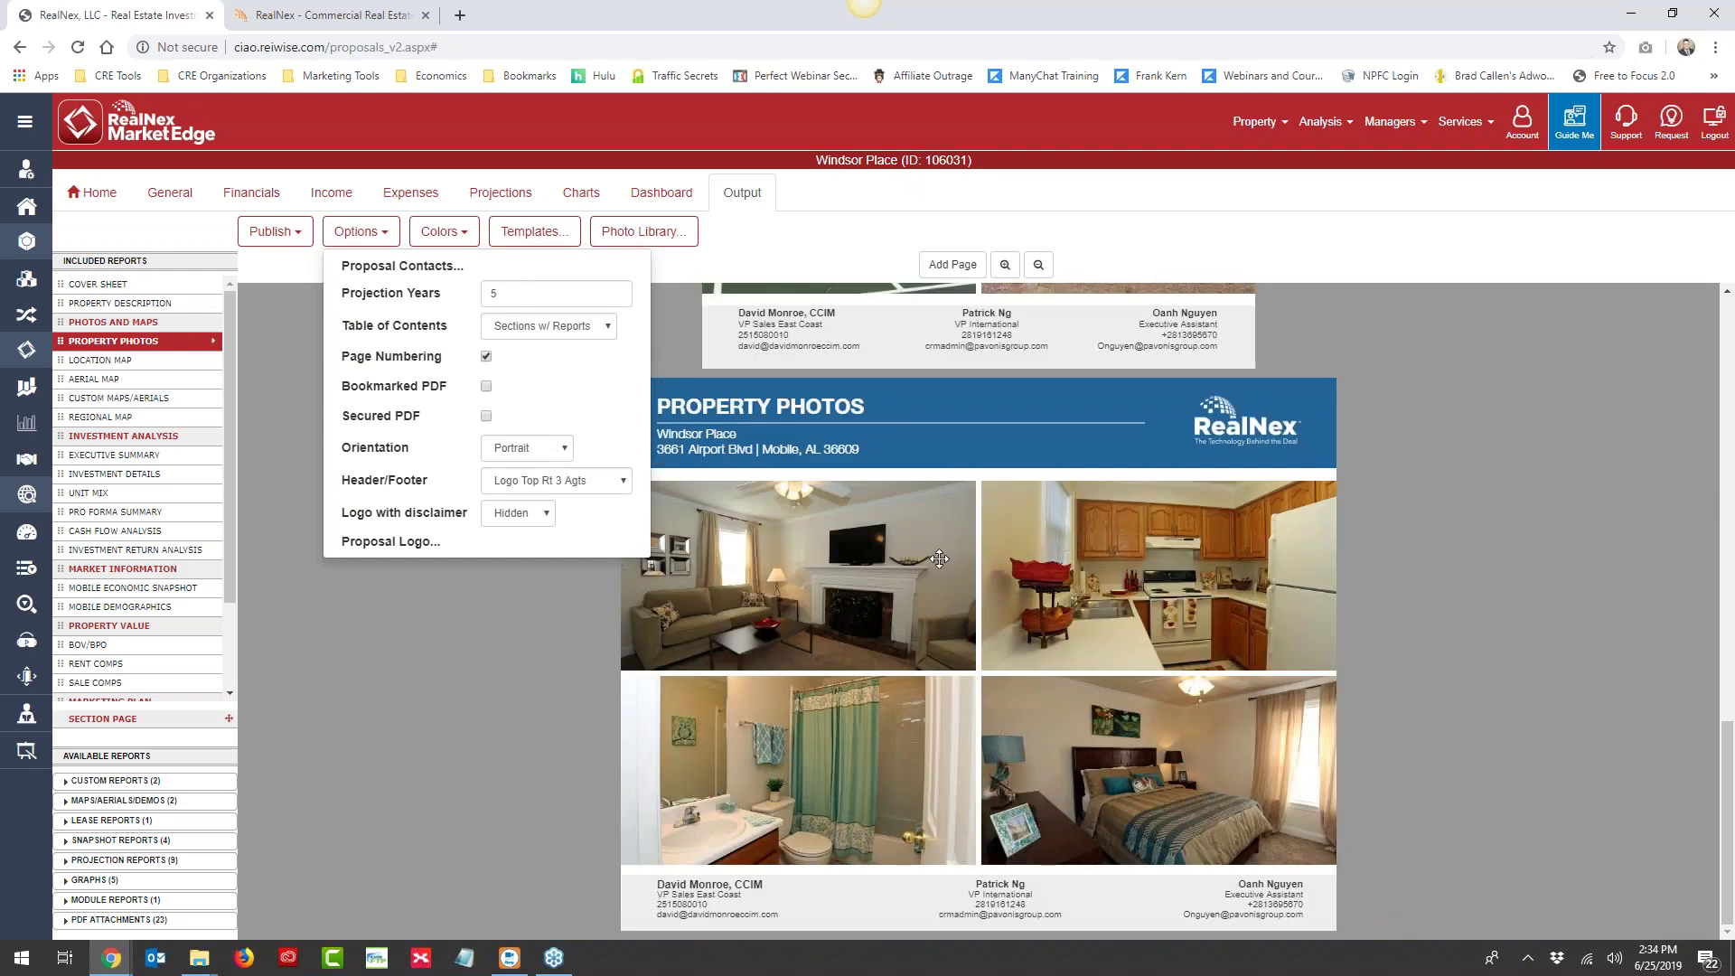
click(790, 405)
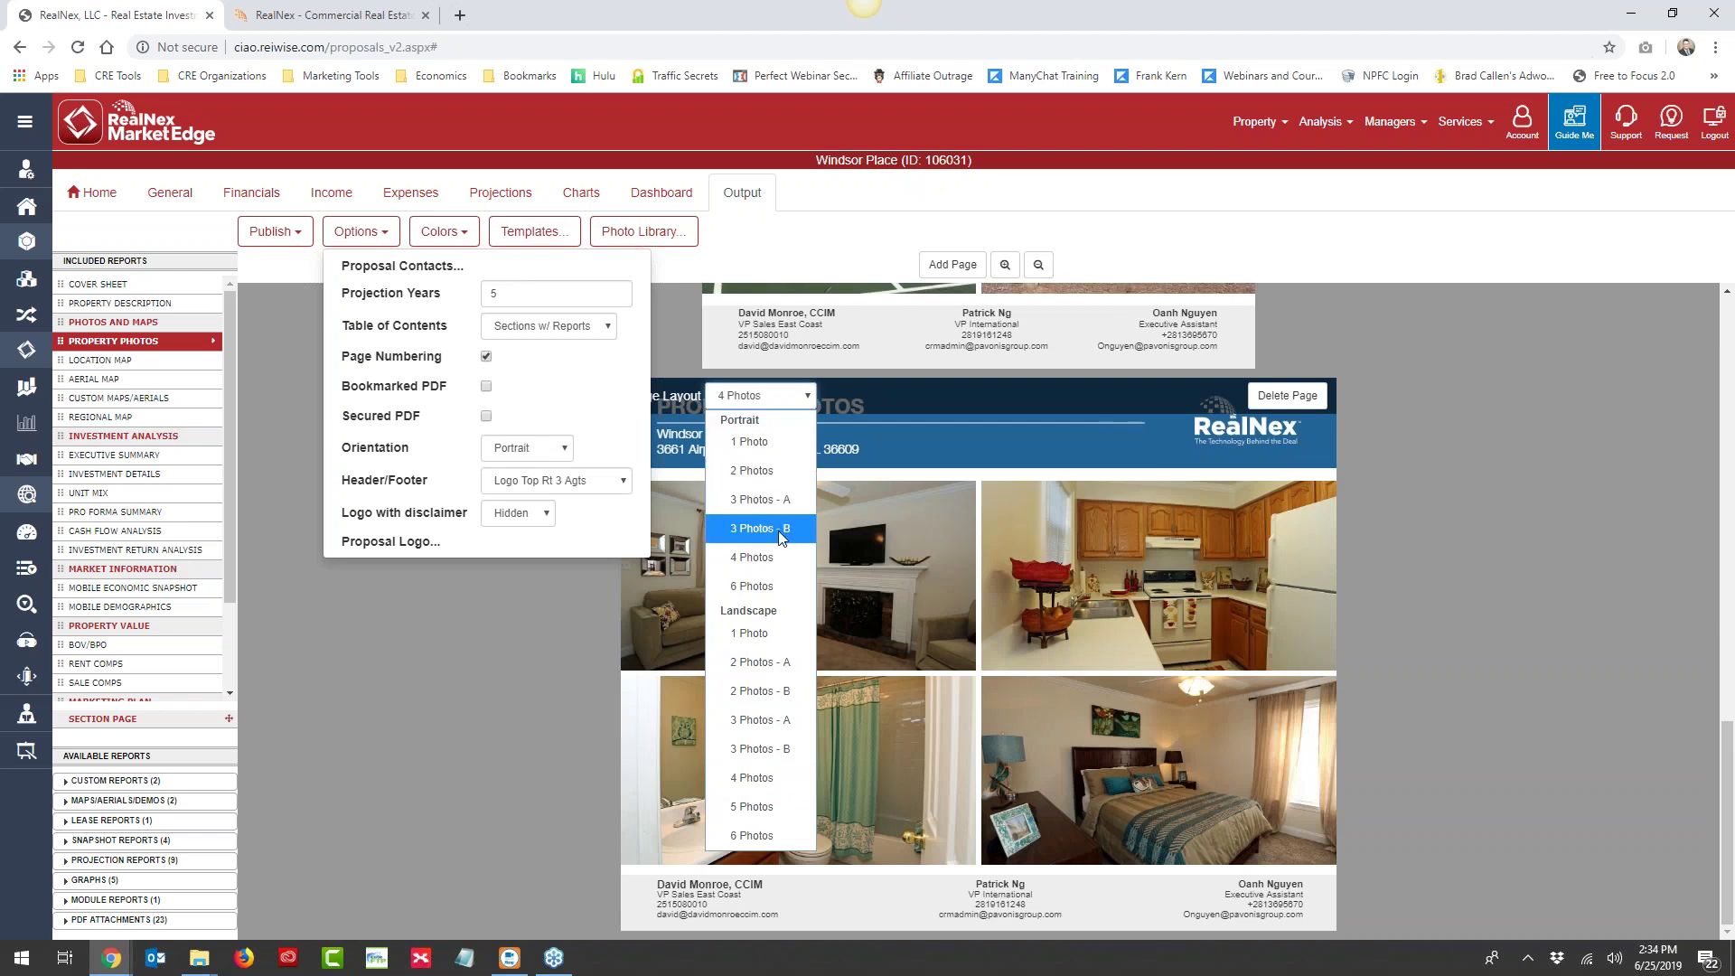
click(769, 557)
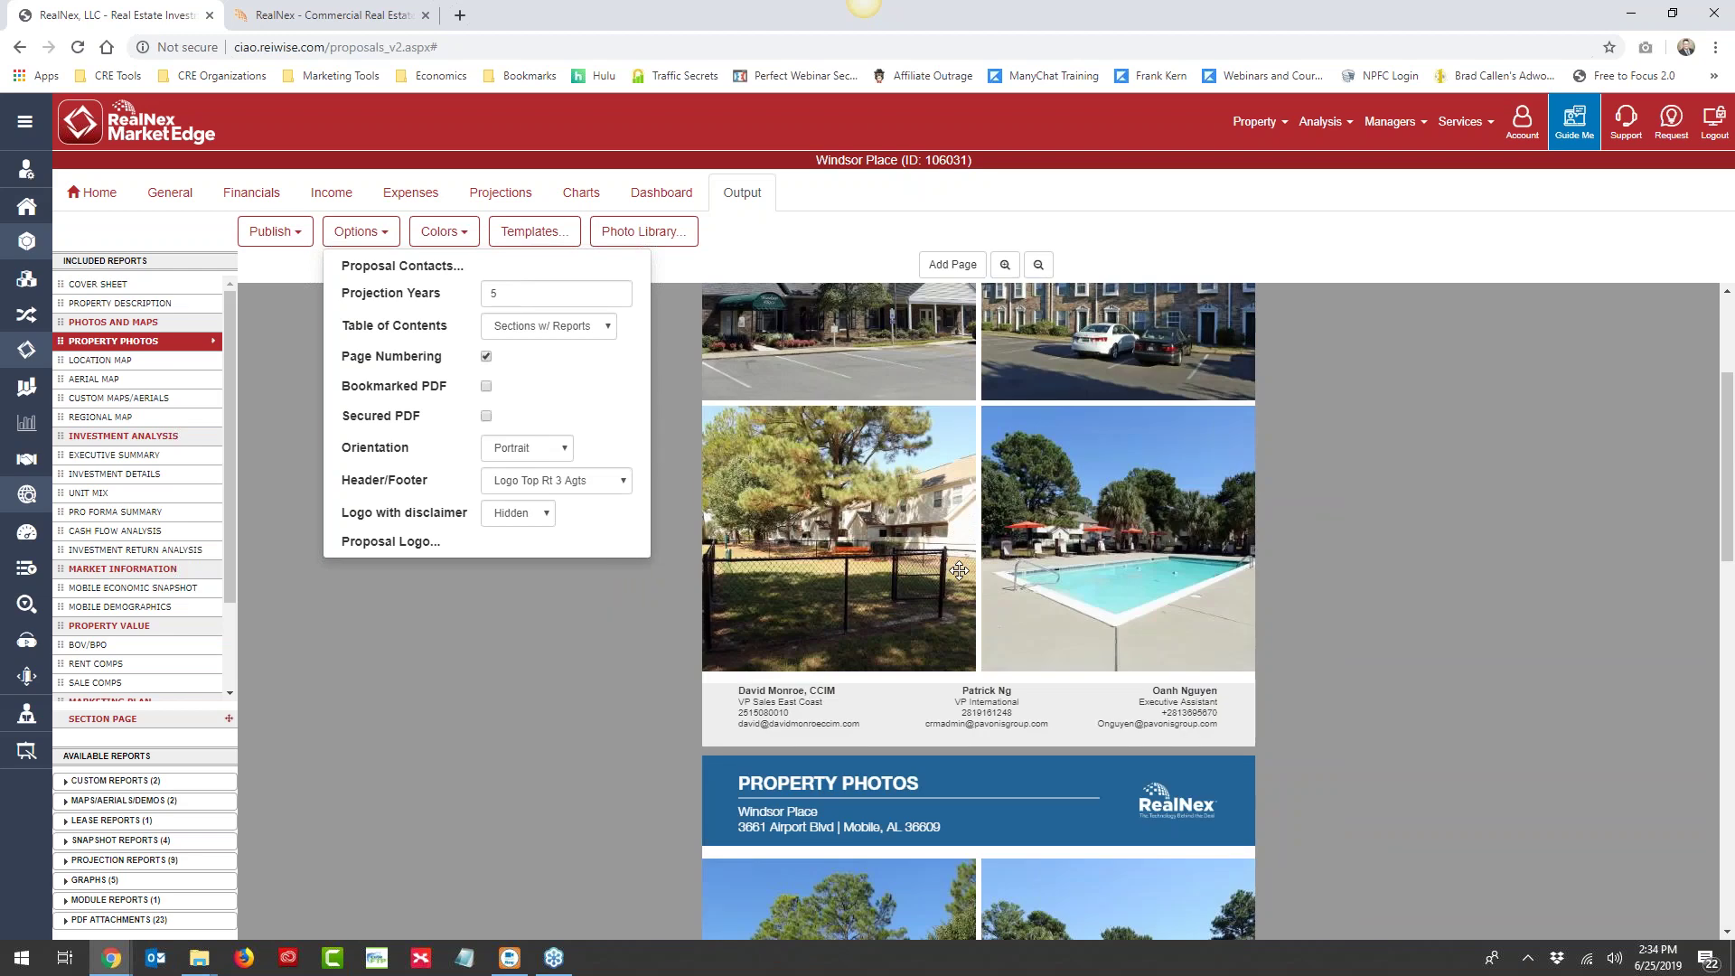
Change the Cover Sheet to the portrait layout "1 Photo - Info on Left - 3 Agents" and close the proposal options
click(100, 284)
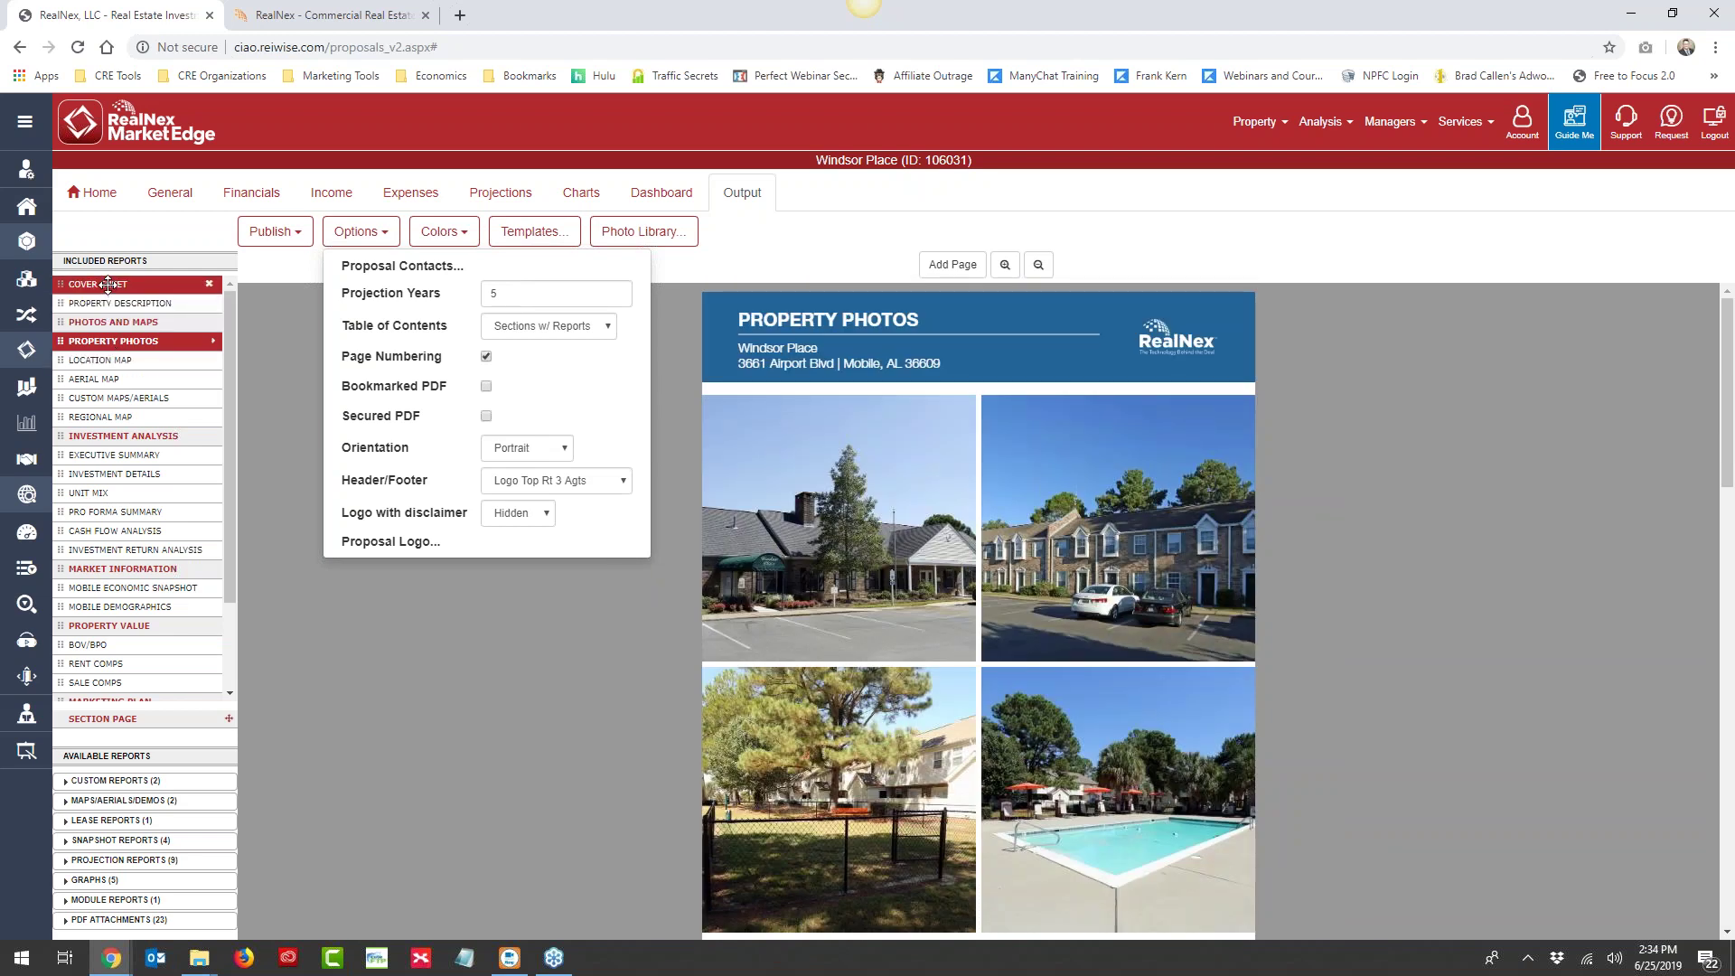
click(946, 266)
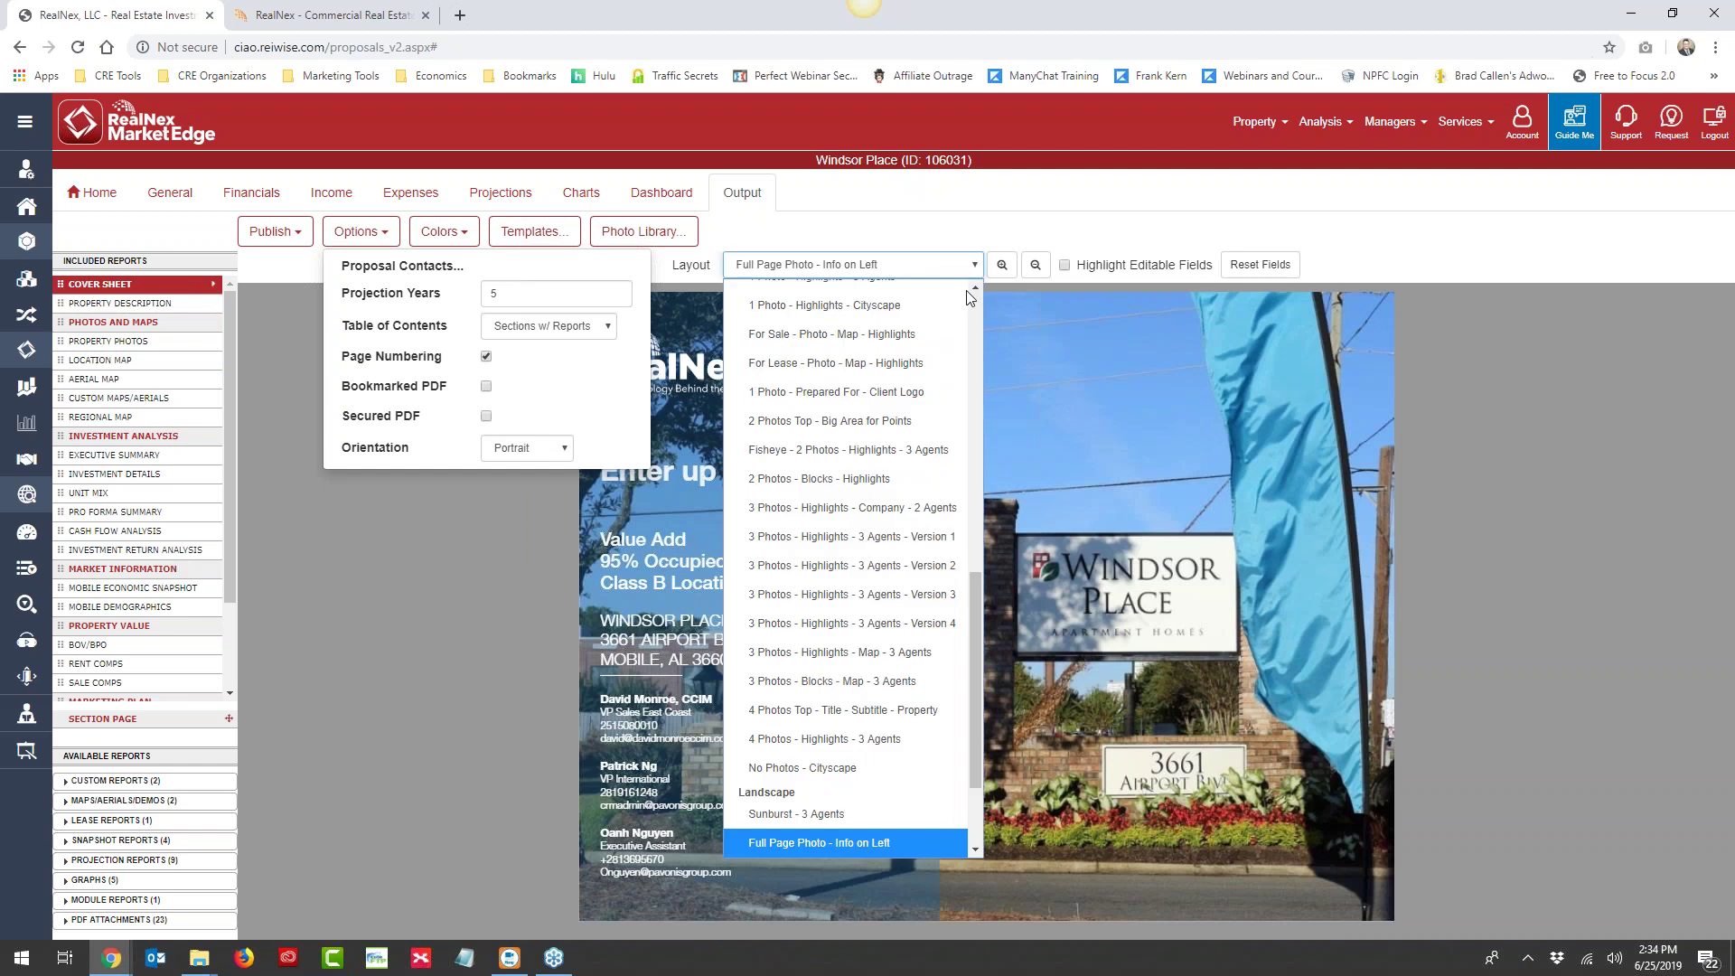
scroll(854, 648, up, 10)
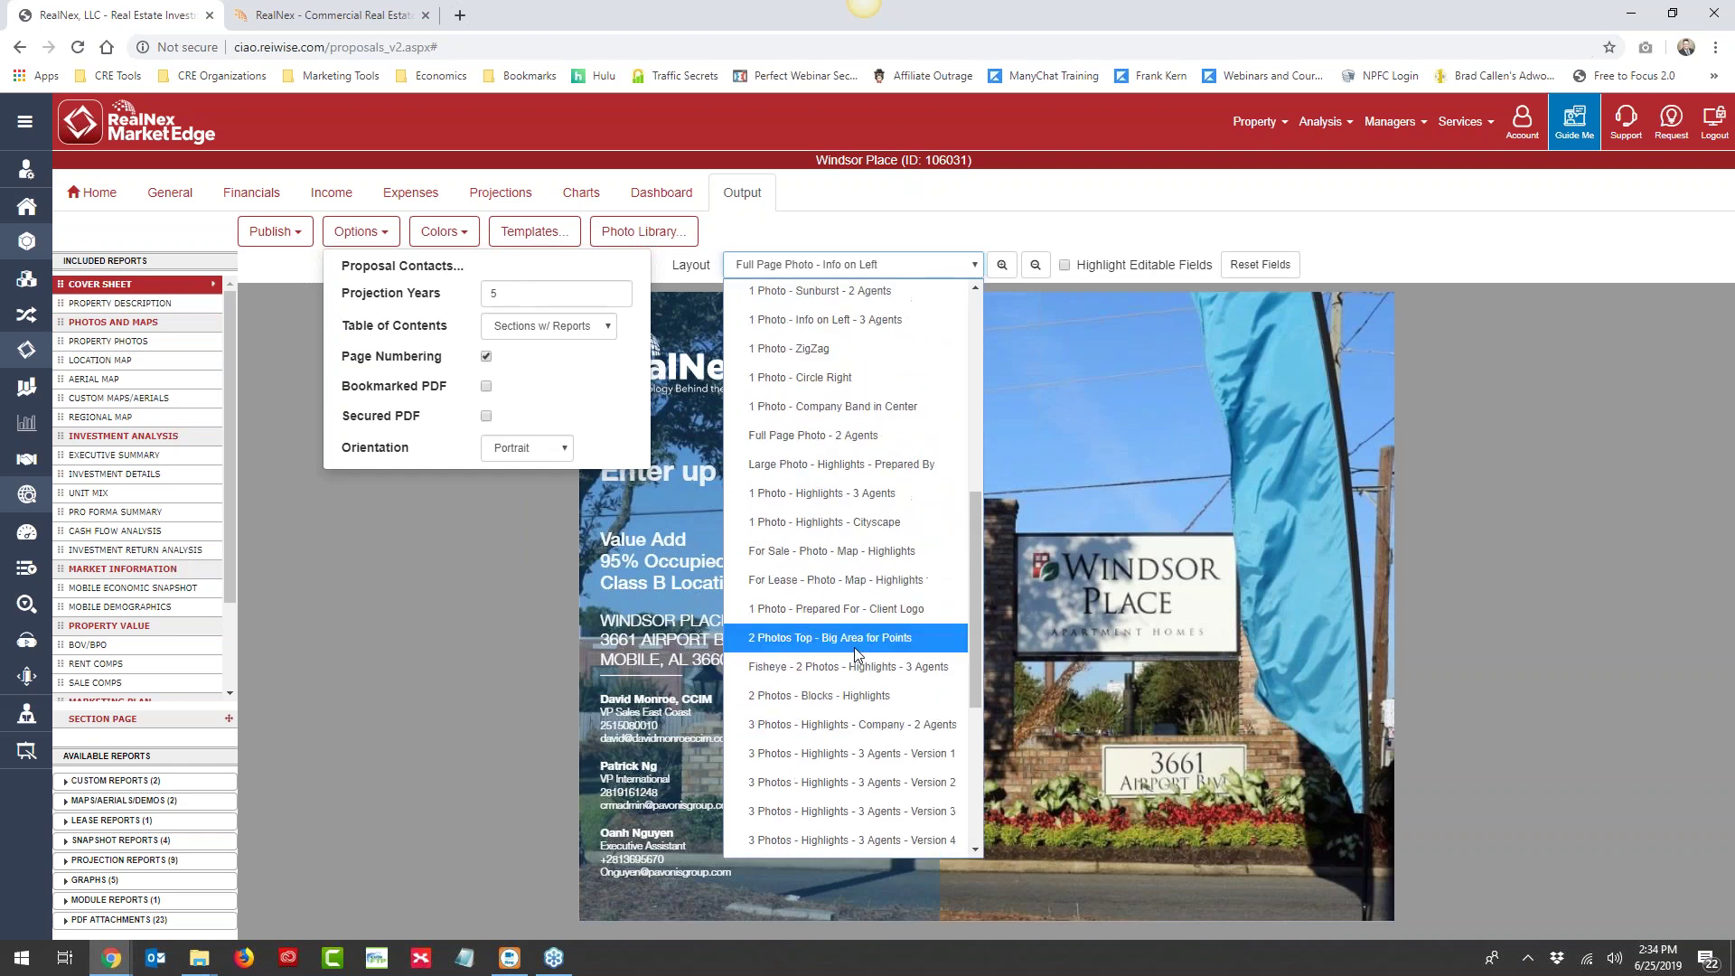
scroll(854, 647, down, 8)
scroll(855, 647, up, 5)
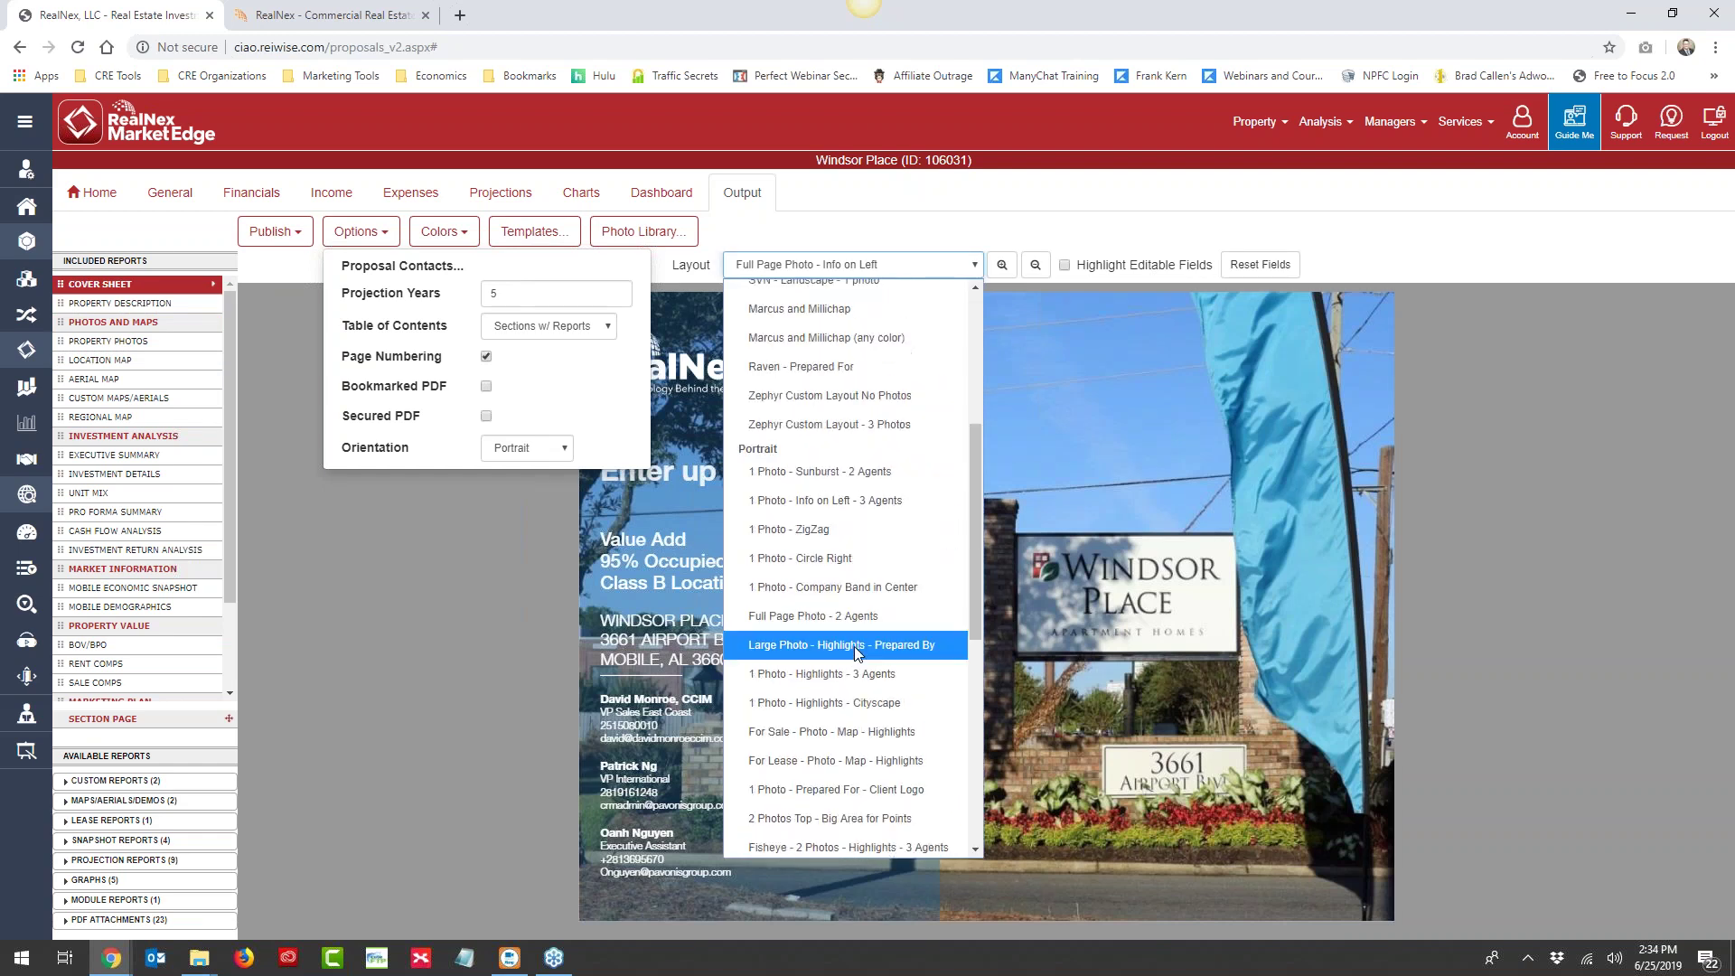
click(776, 500)
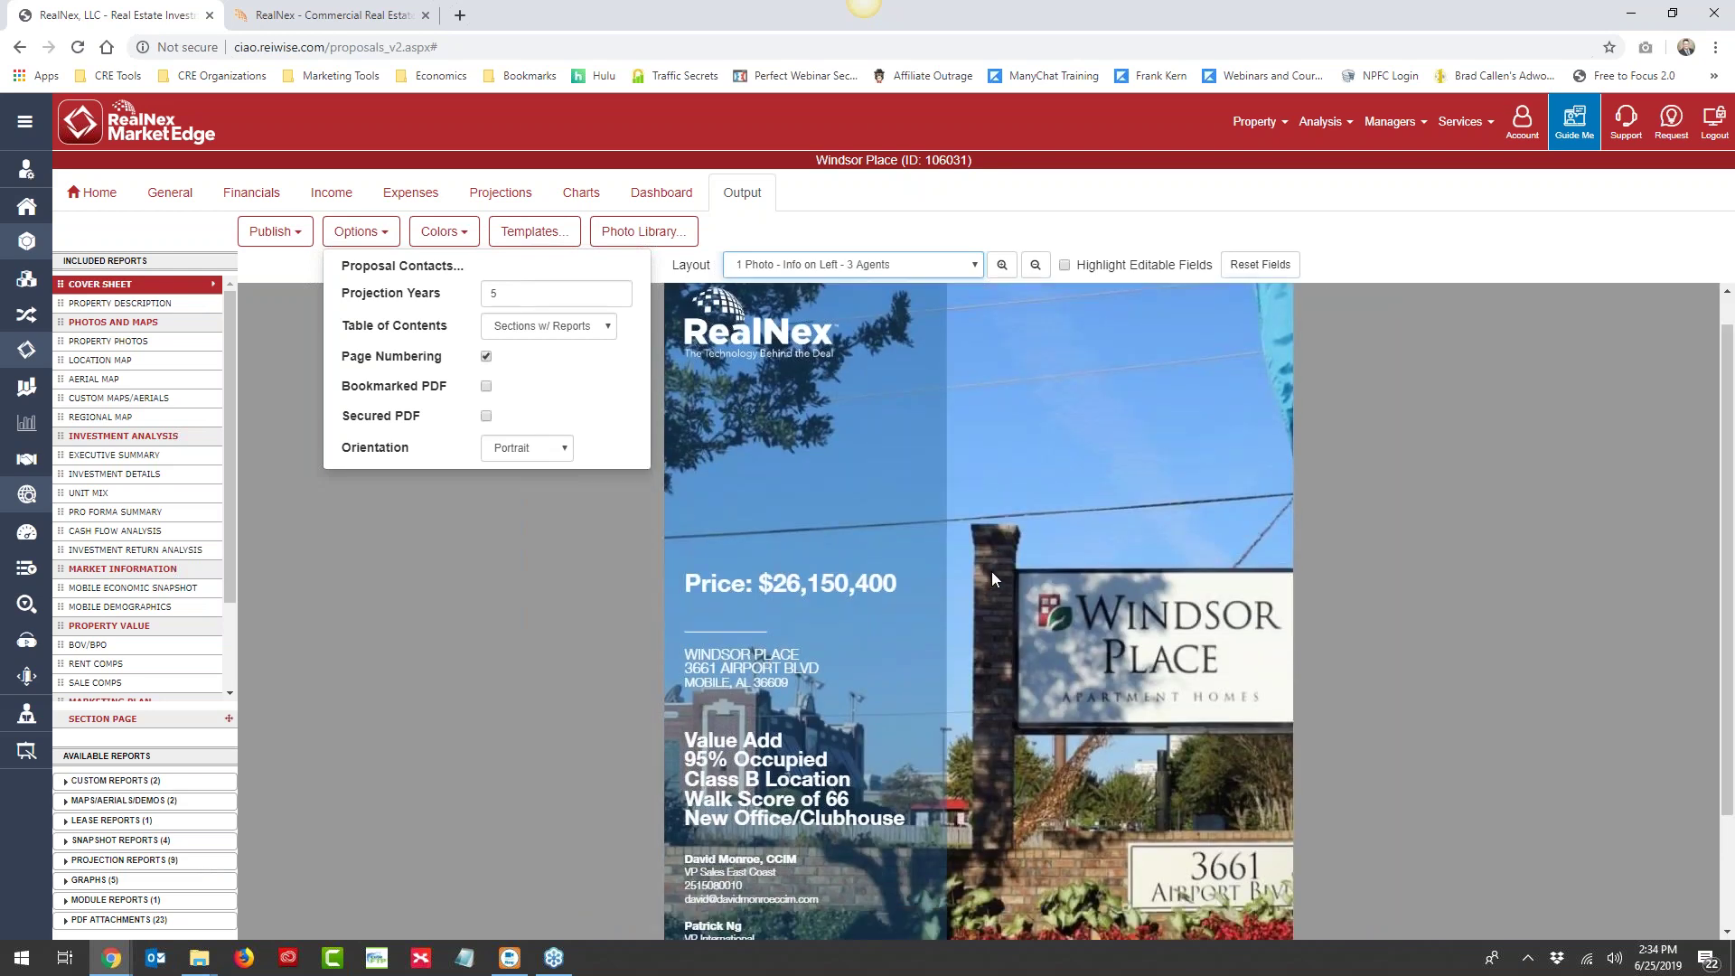
scroll(991, 571, down, 1)
scroll(908, 347, up, 2)
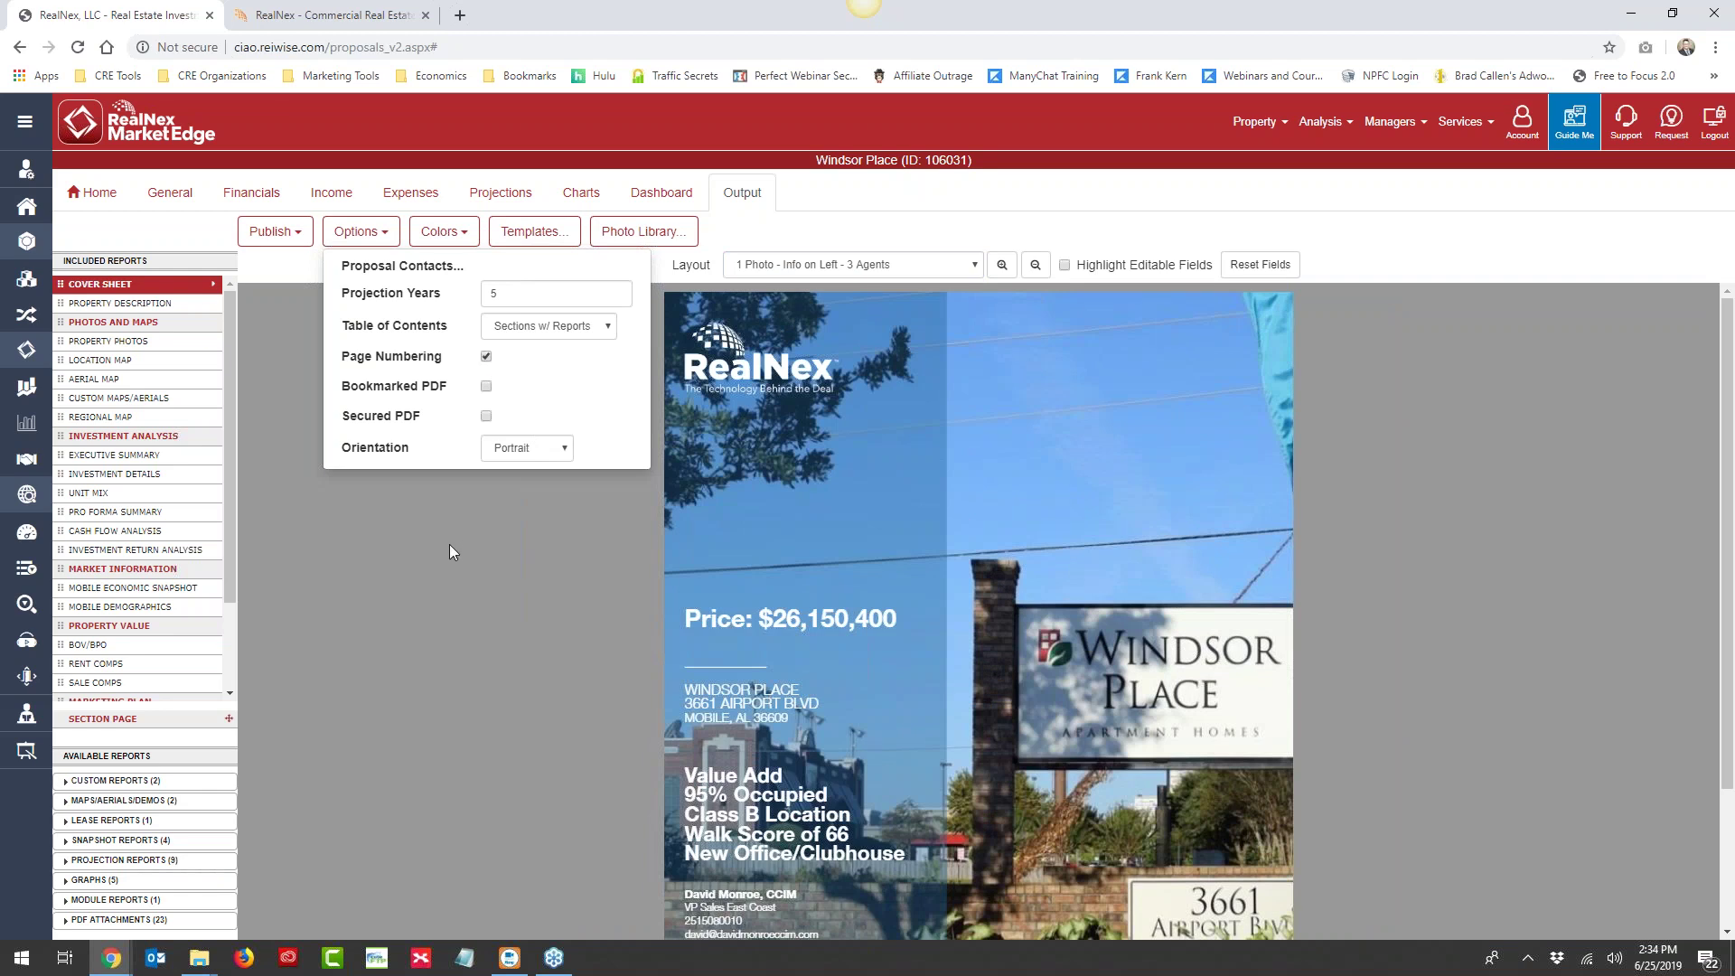
click(362, 233)
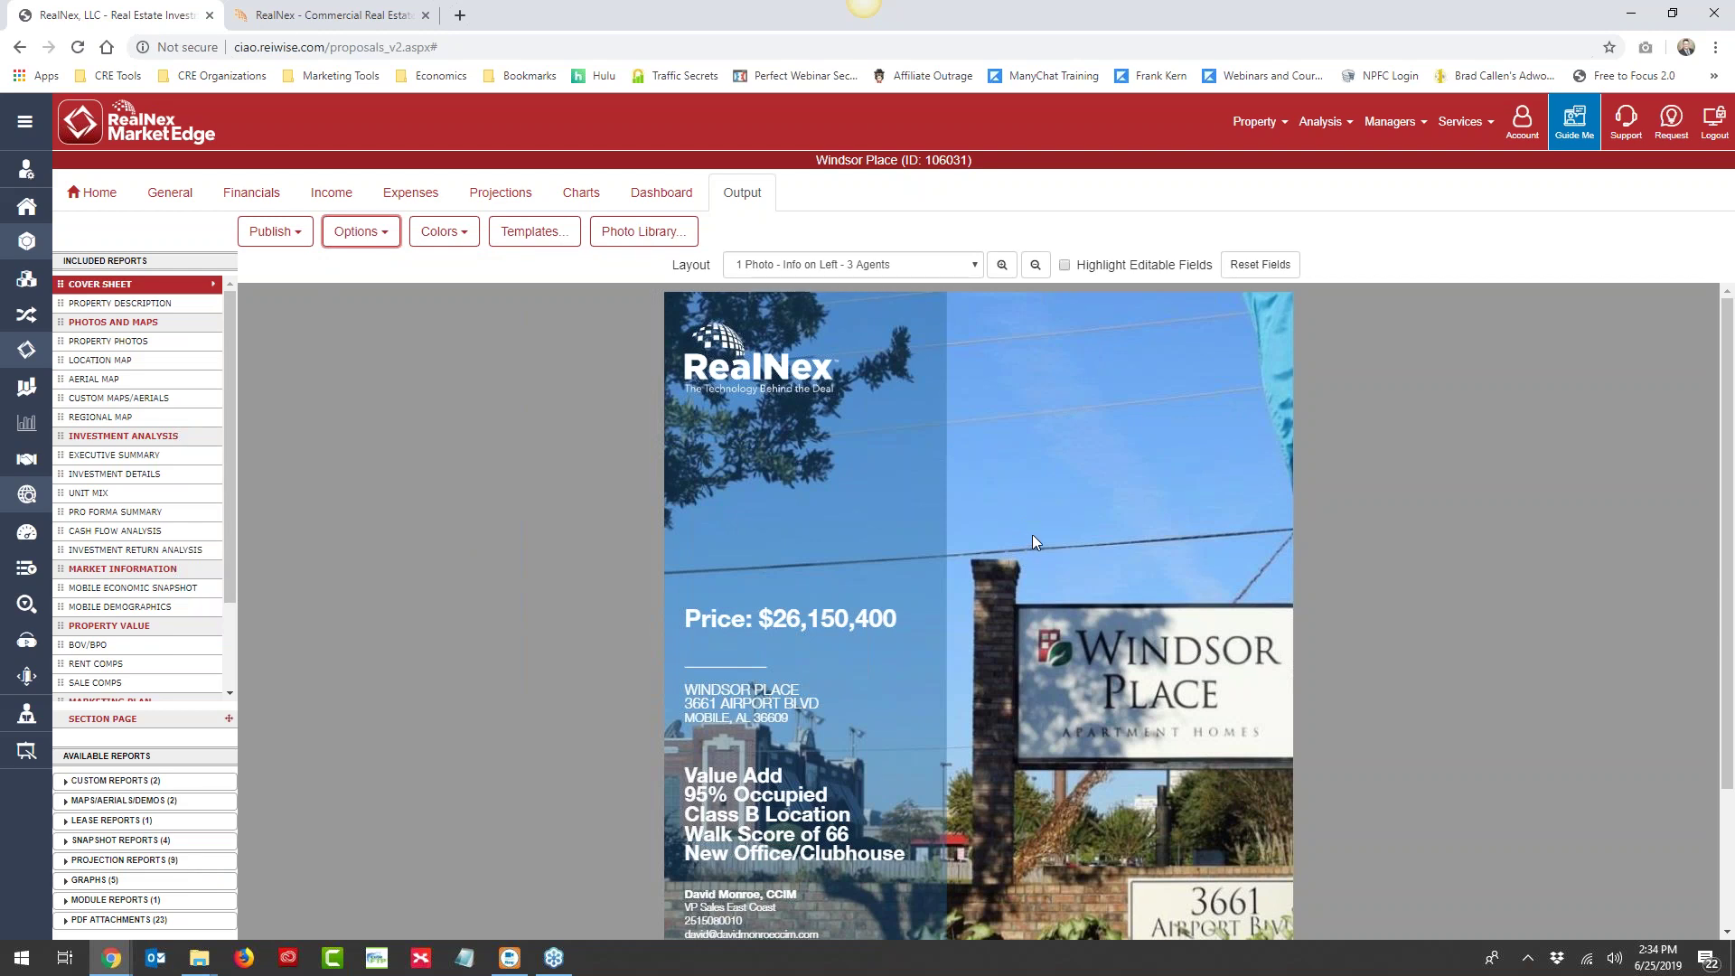
scroll(1032, 523, down, 1)
scroll(1032, 523, up, 1)
Return to the property dashboard and open the 100 NW 8th Ave property's development analysis information
click(91, 192)
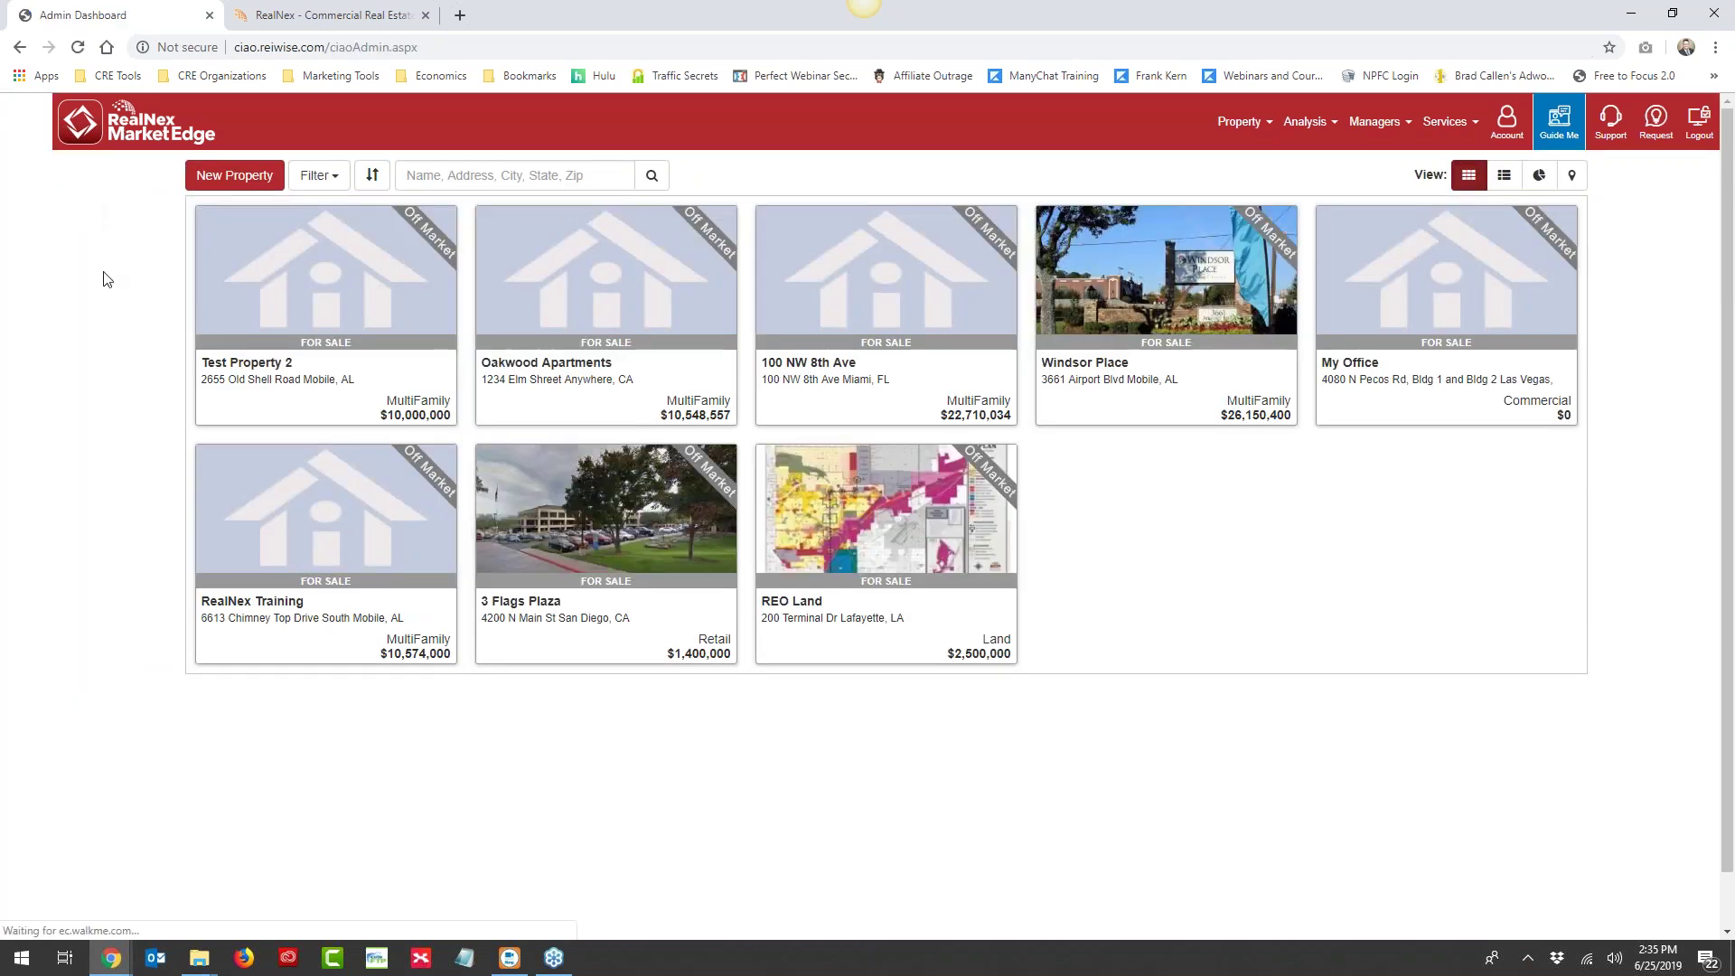
mouse_move(956, 329)
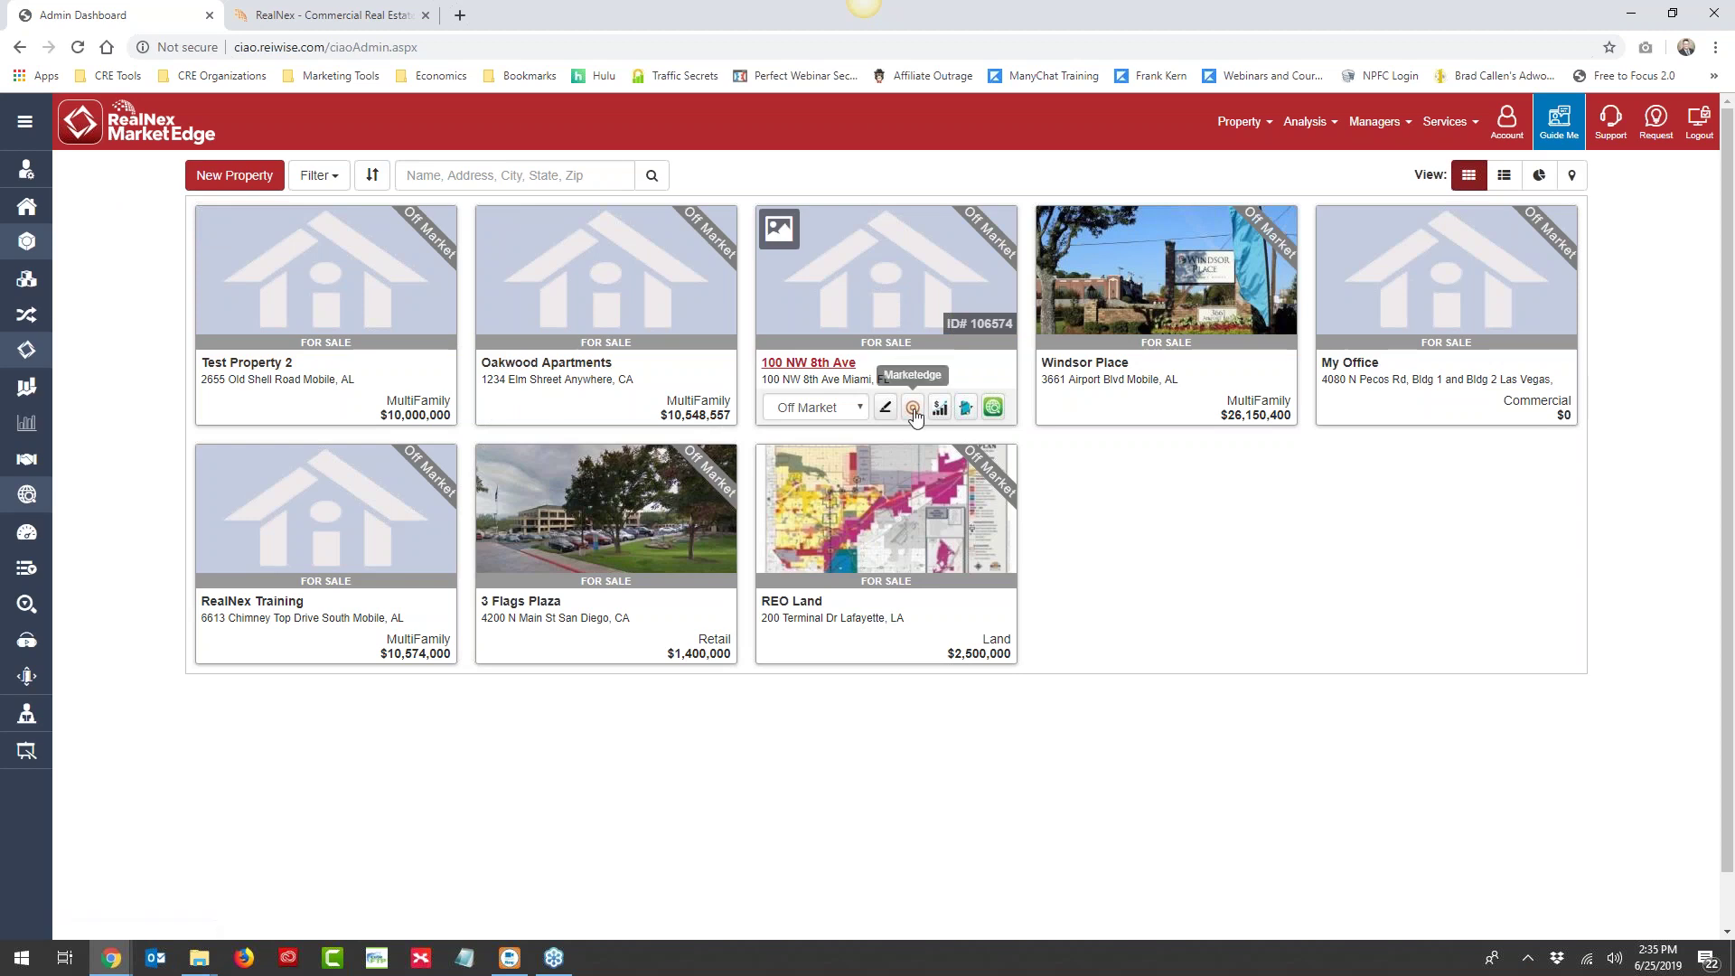
click(887, 411)
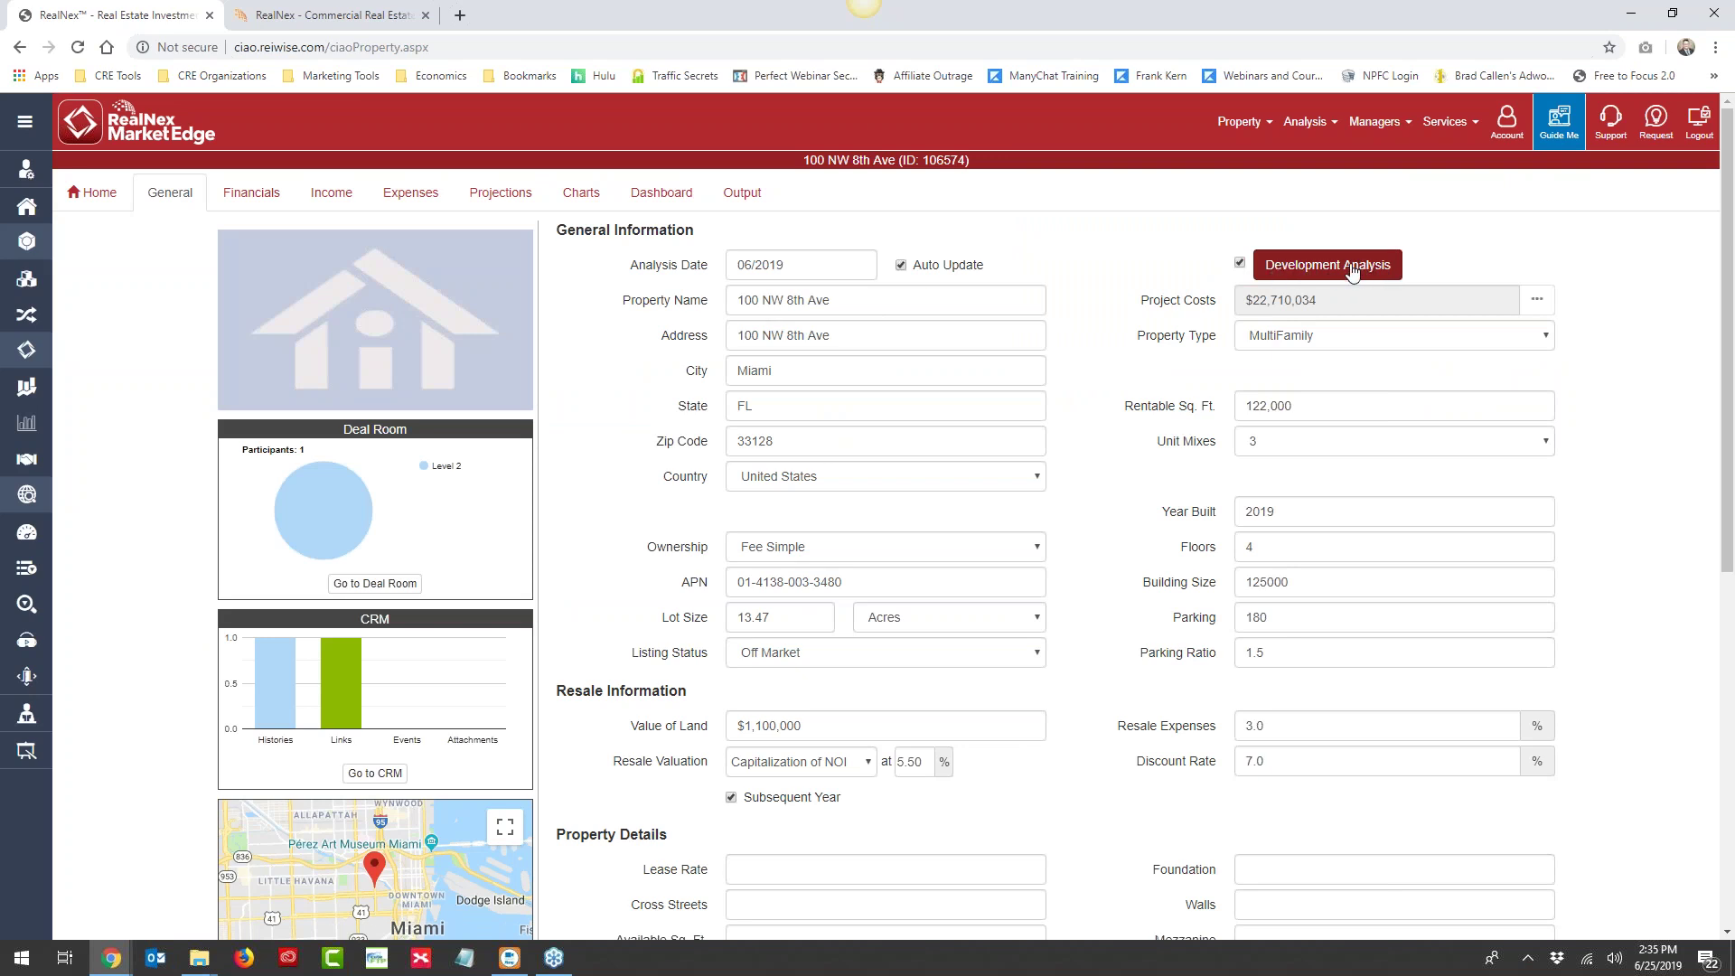
click(1353, 272)
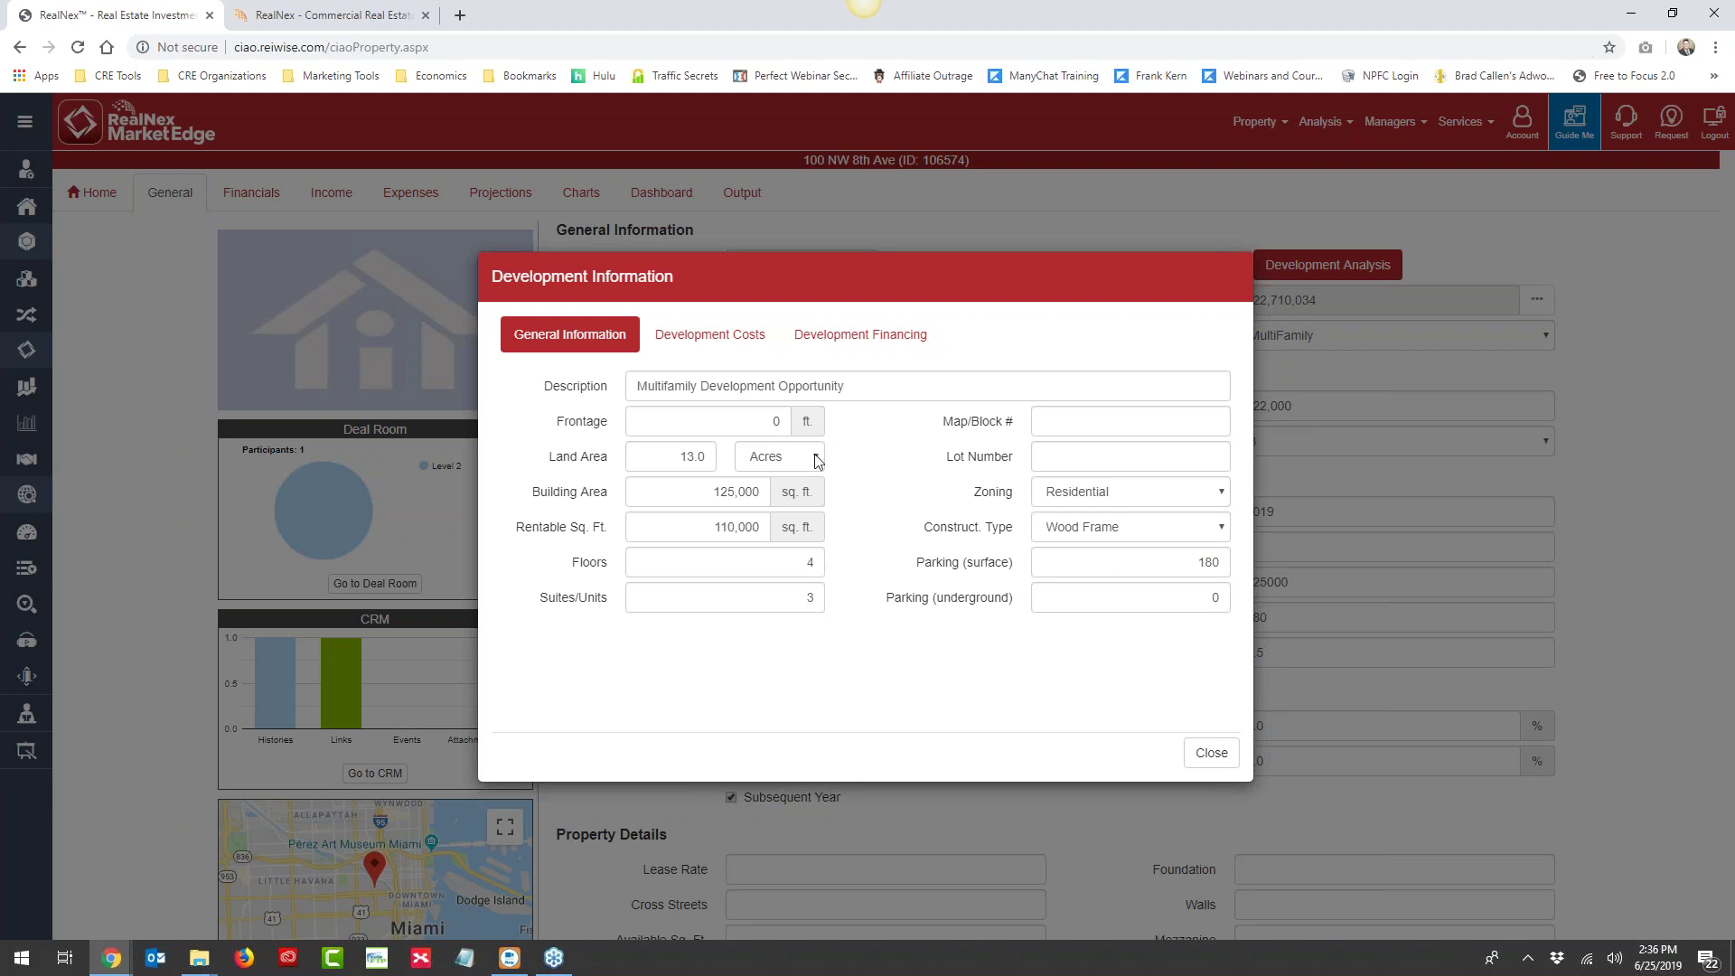
Review the development's acquisition costs, including the unit measure choices for Land Costs, and its site prep costs
click(748, 336)
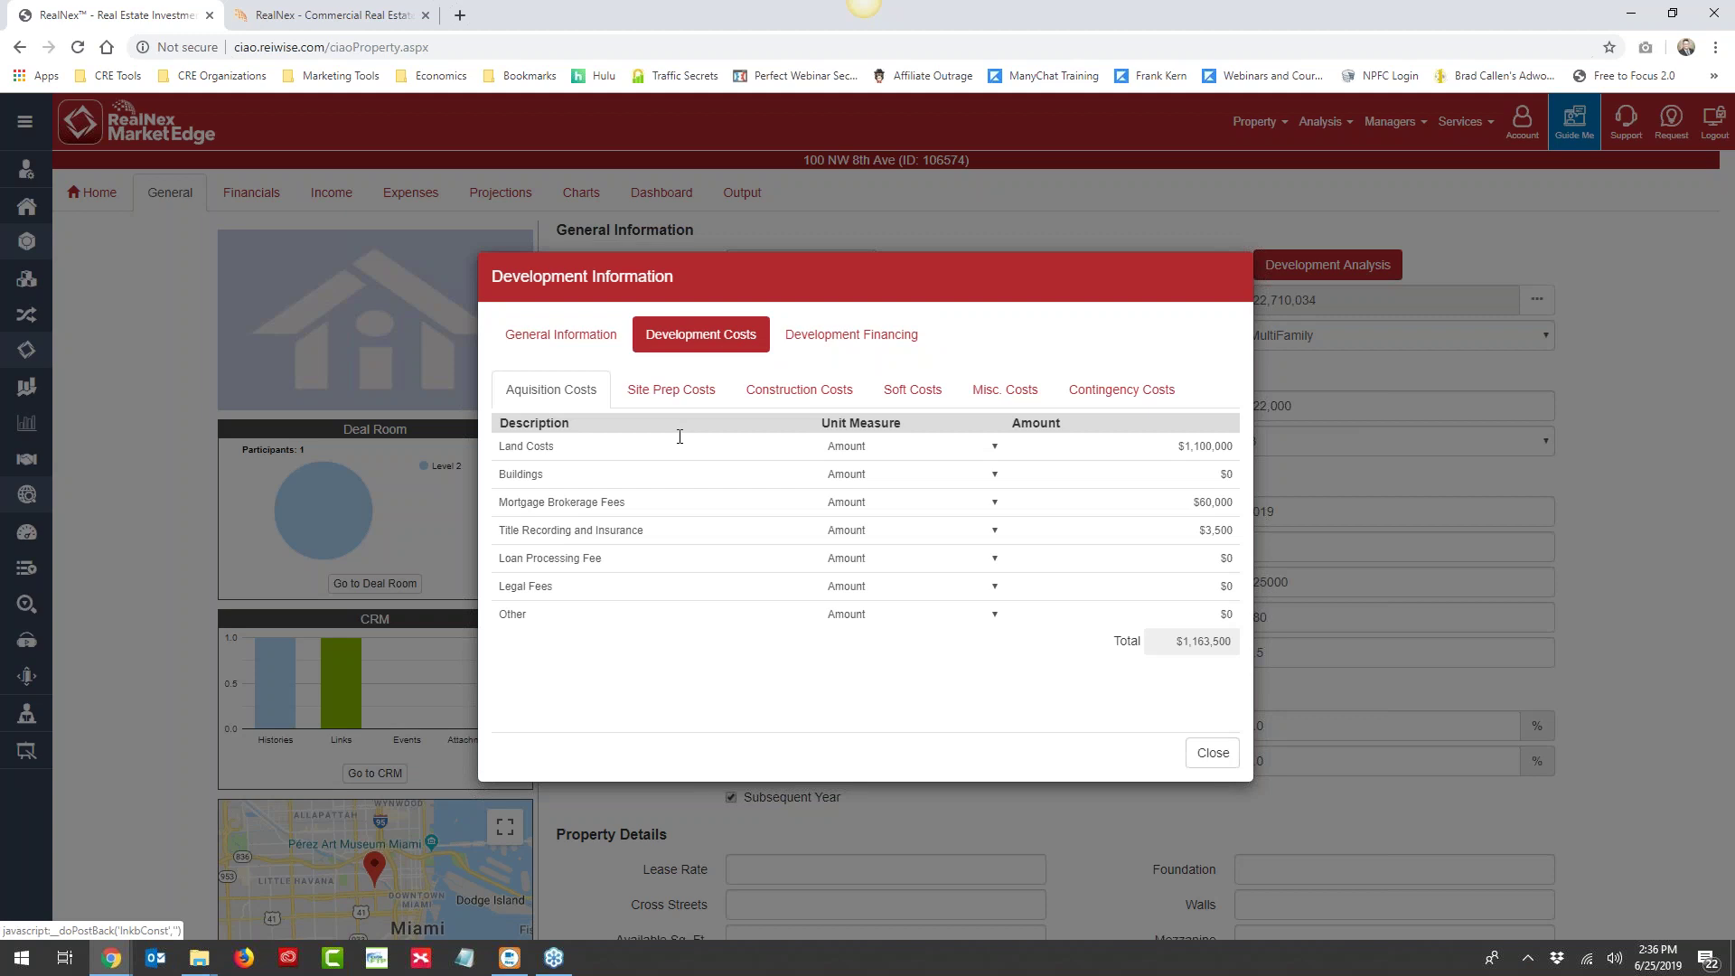
click(857, 447)
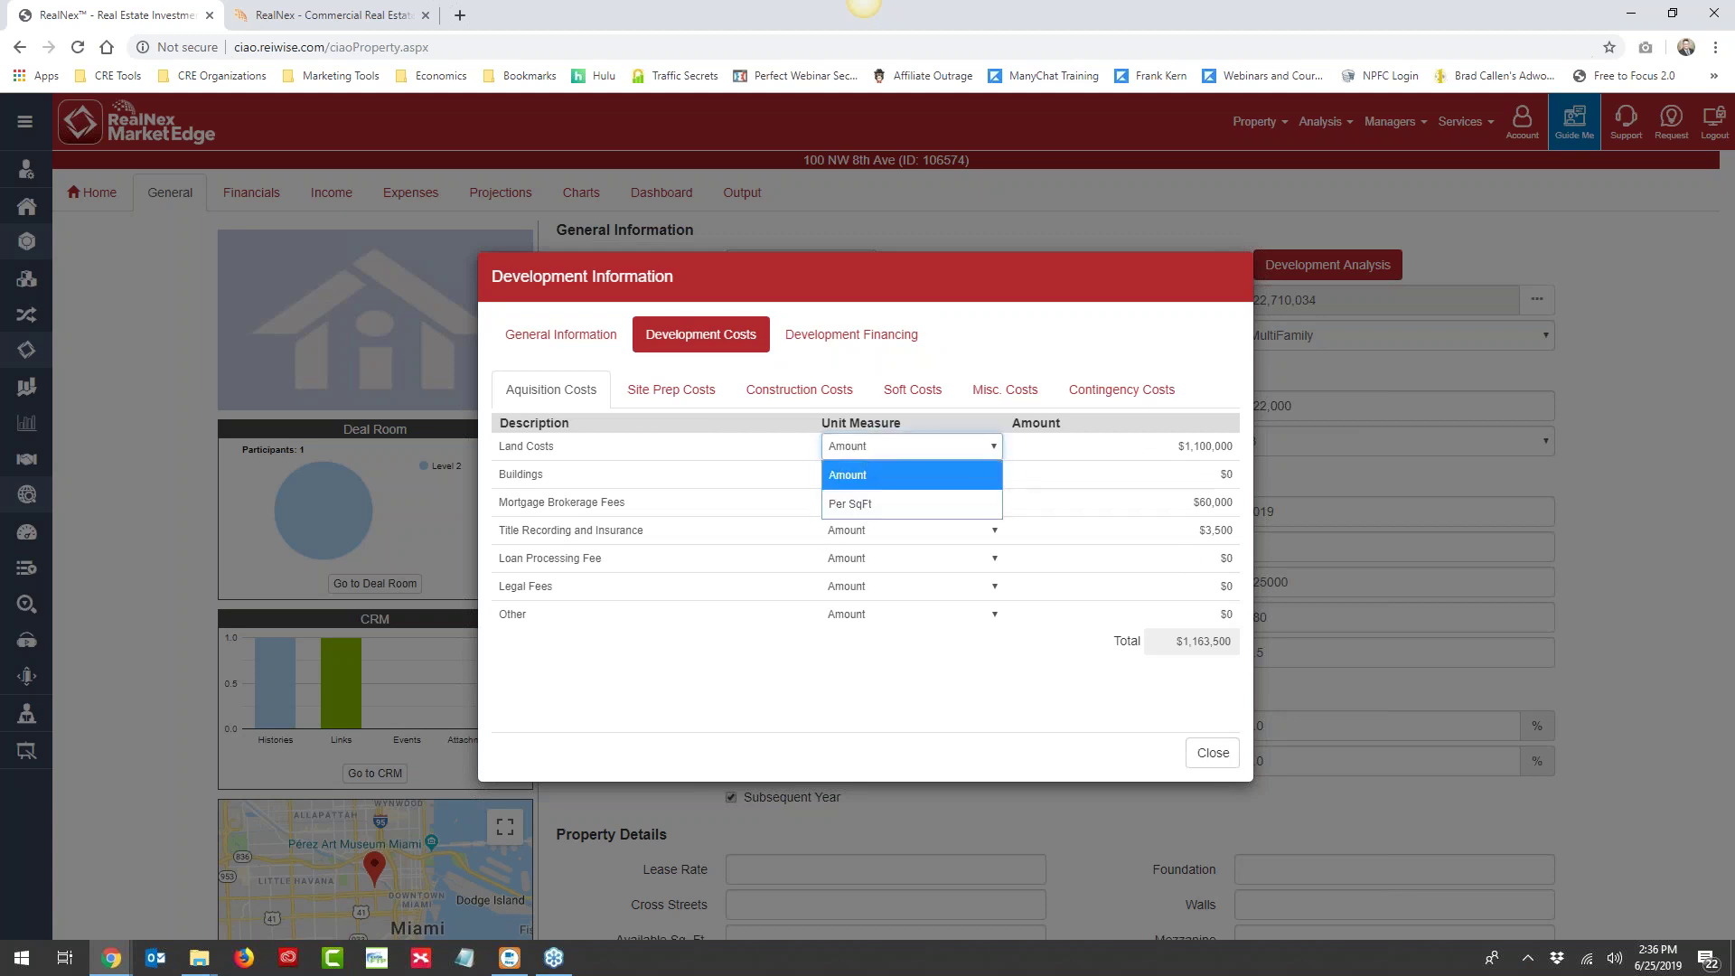
click(990, 358)
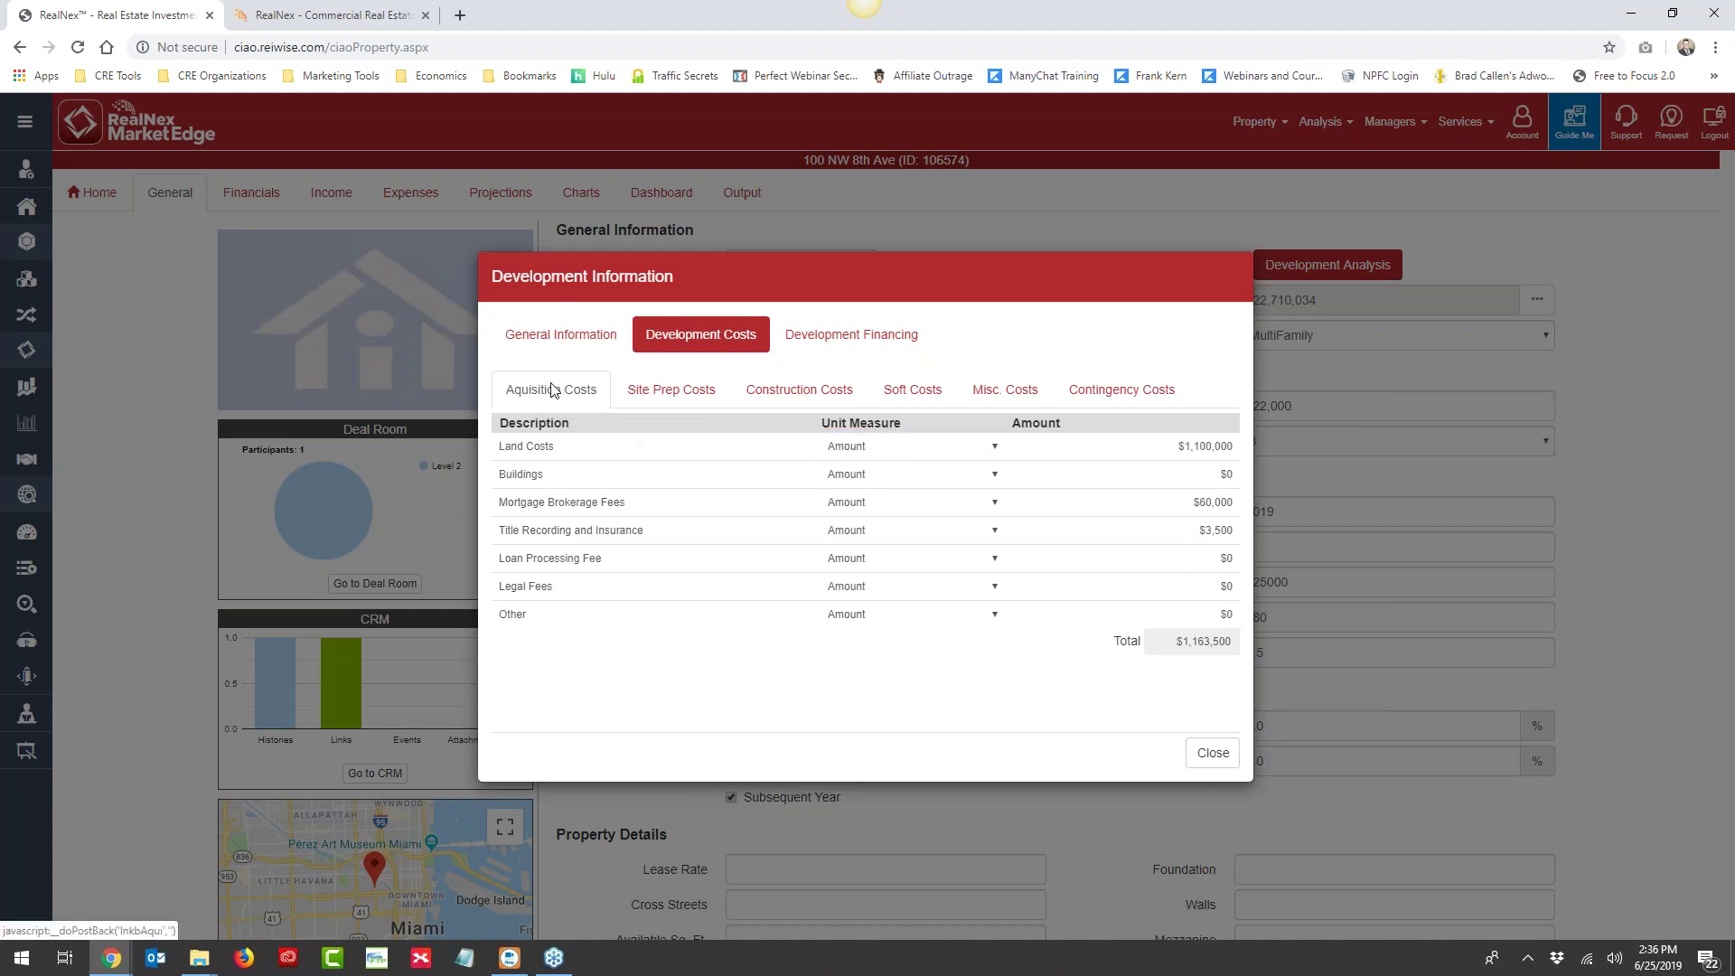
click(651, 398)
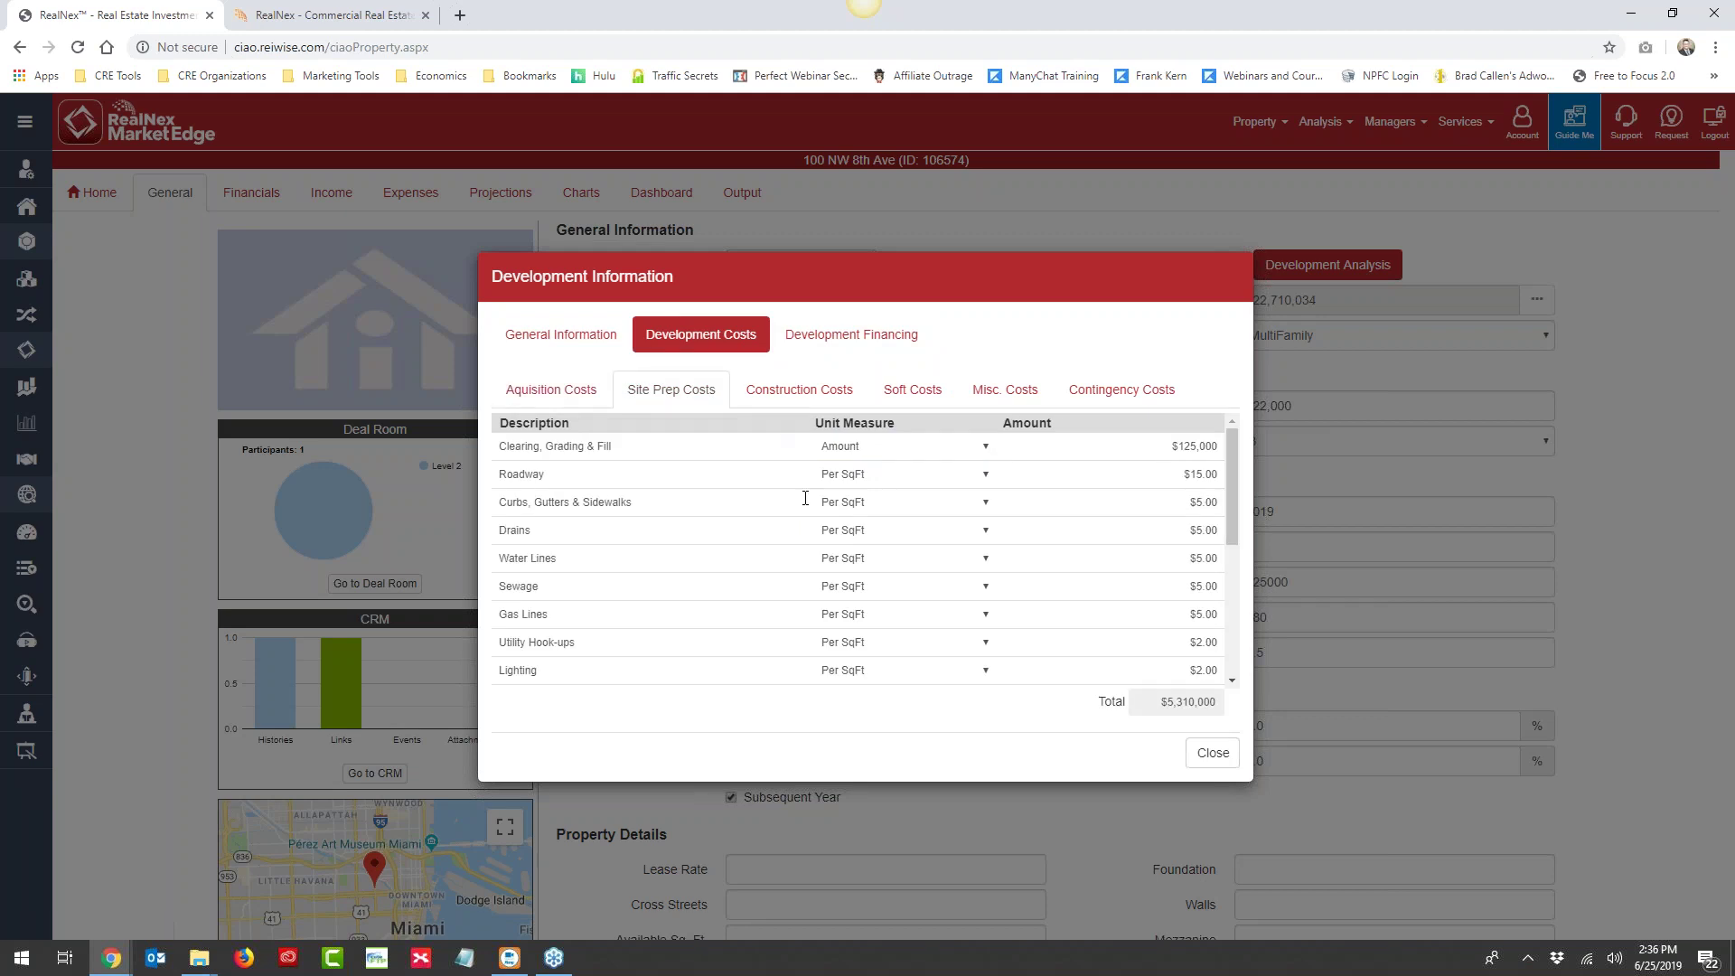
scroll(805, 498, down, 3)
scroll(805, 498, up, 5)
Look through the construction cost items and recheck the site prep items such as drains, water lines and sewage
click(788, 396)
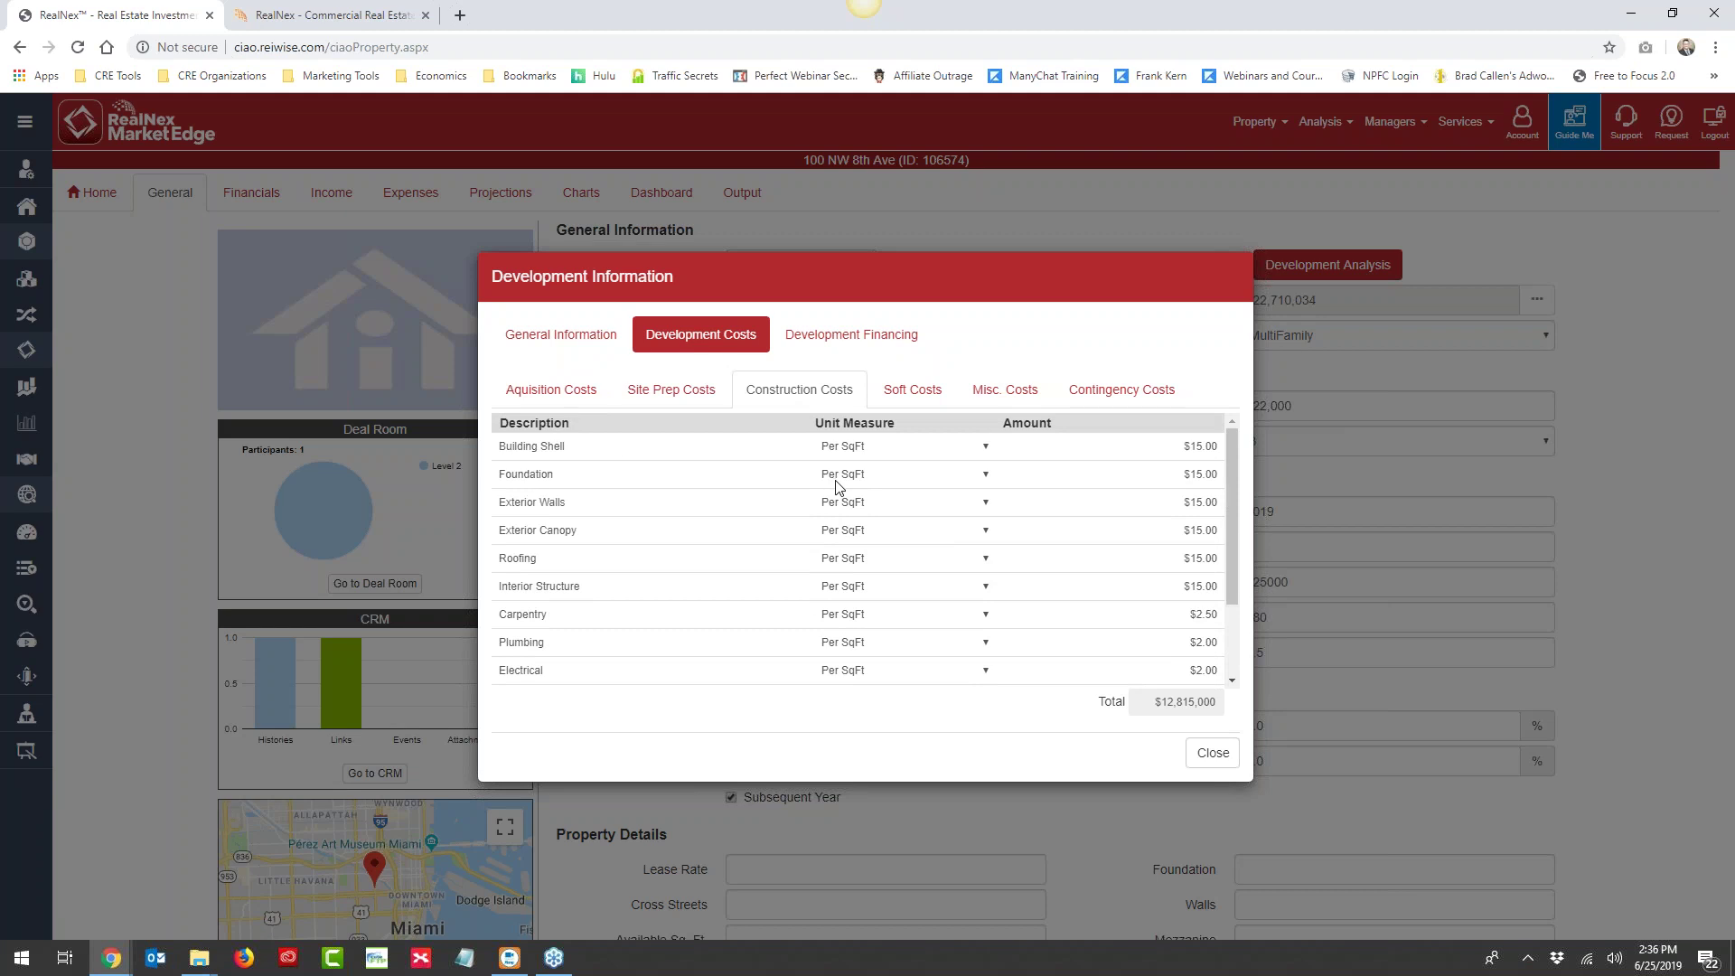
scroll(836, 484, down, 2)
scroll(1167, 506, up, 2)
scroll(1055, 507, down, 3)
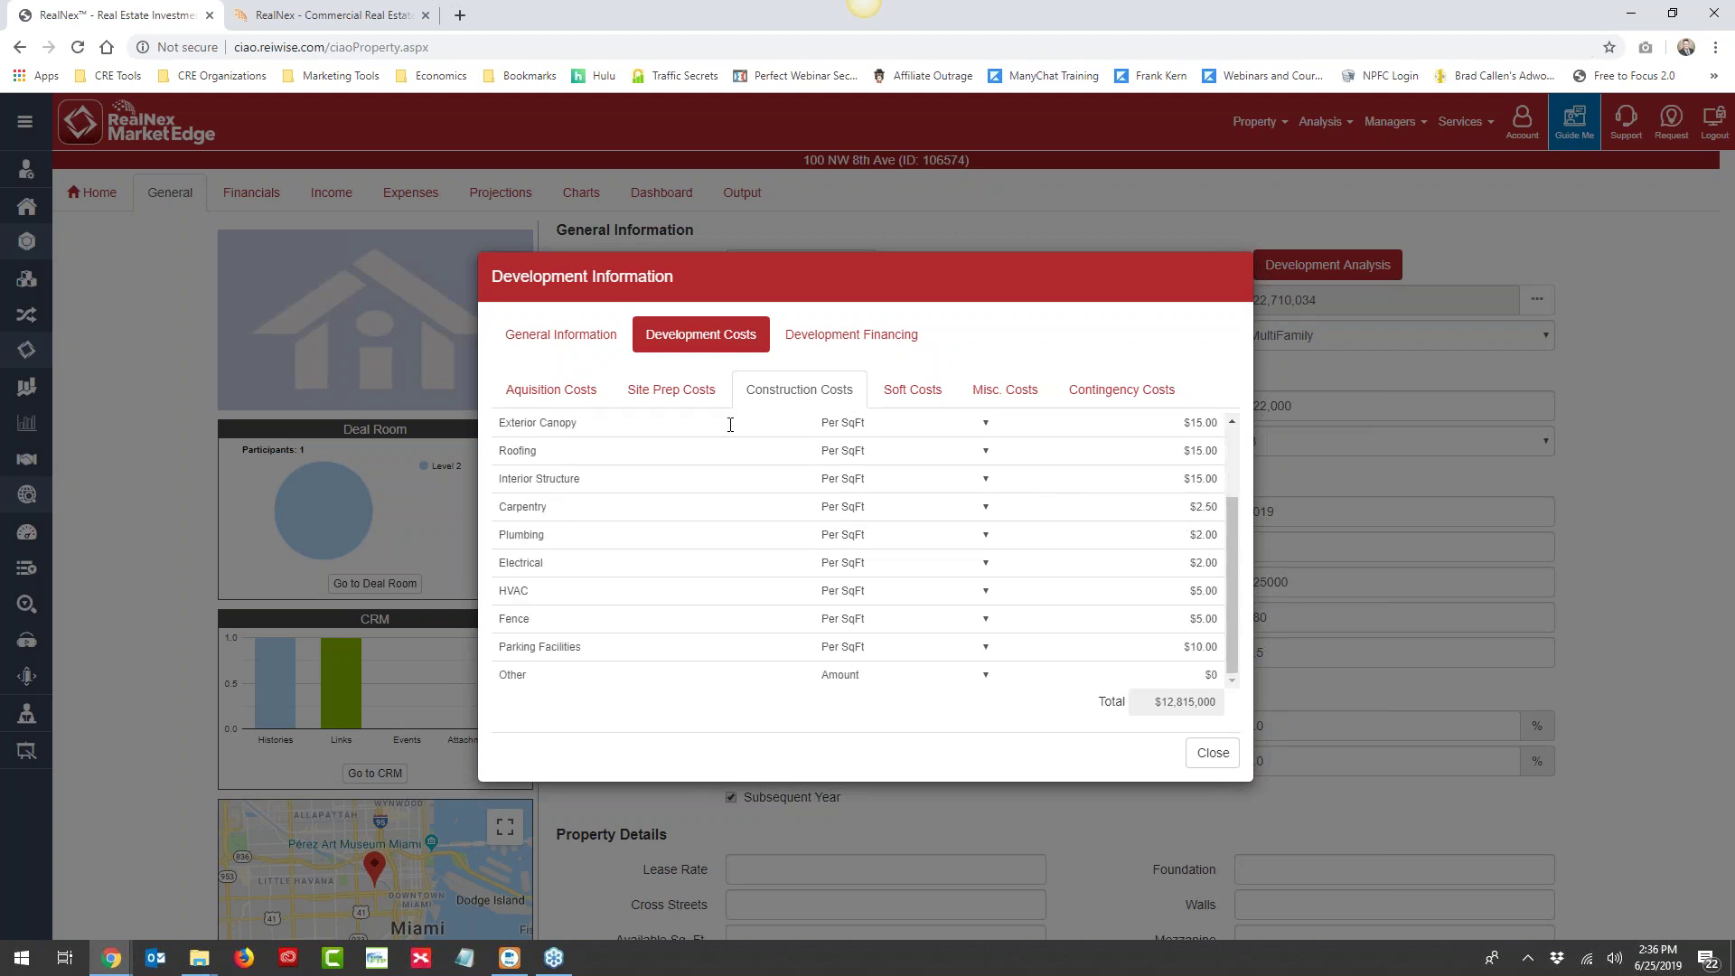
click(690, 395)
scroll(620, 542, down, 3)
scroll(522, 604, up, 5)
scroll(556, 452, down, 5)
click(548, 503)
click(537, 534)
click(527, 562)
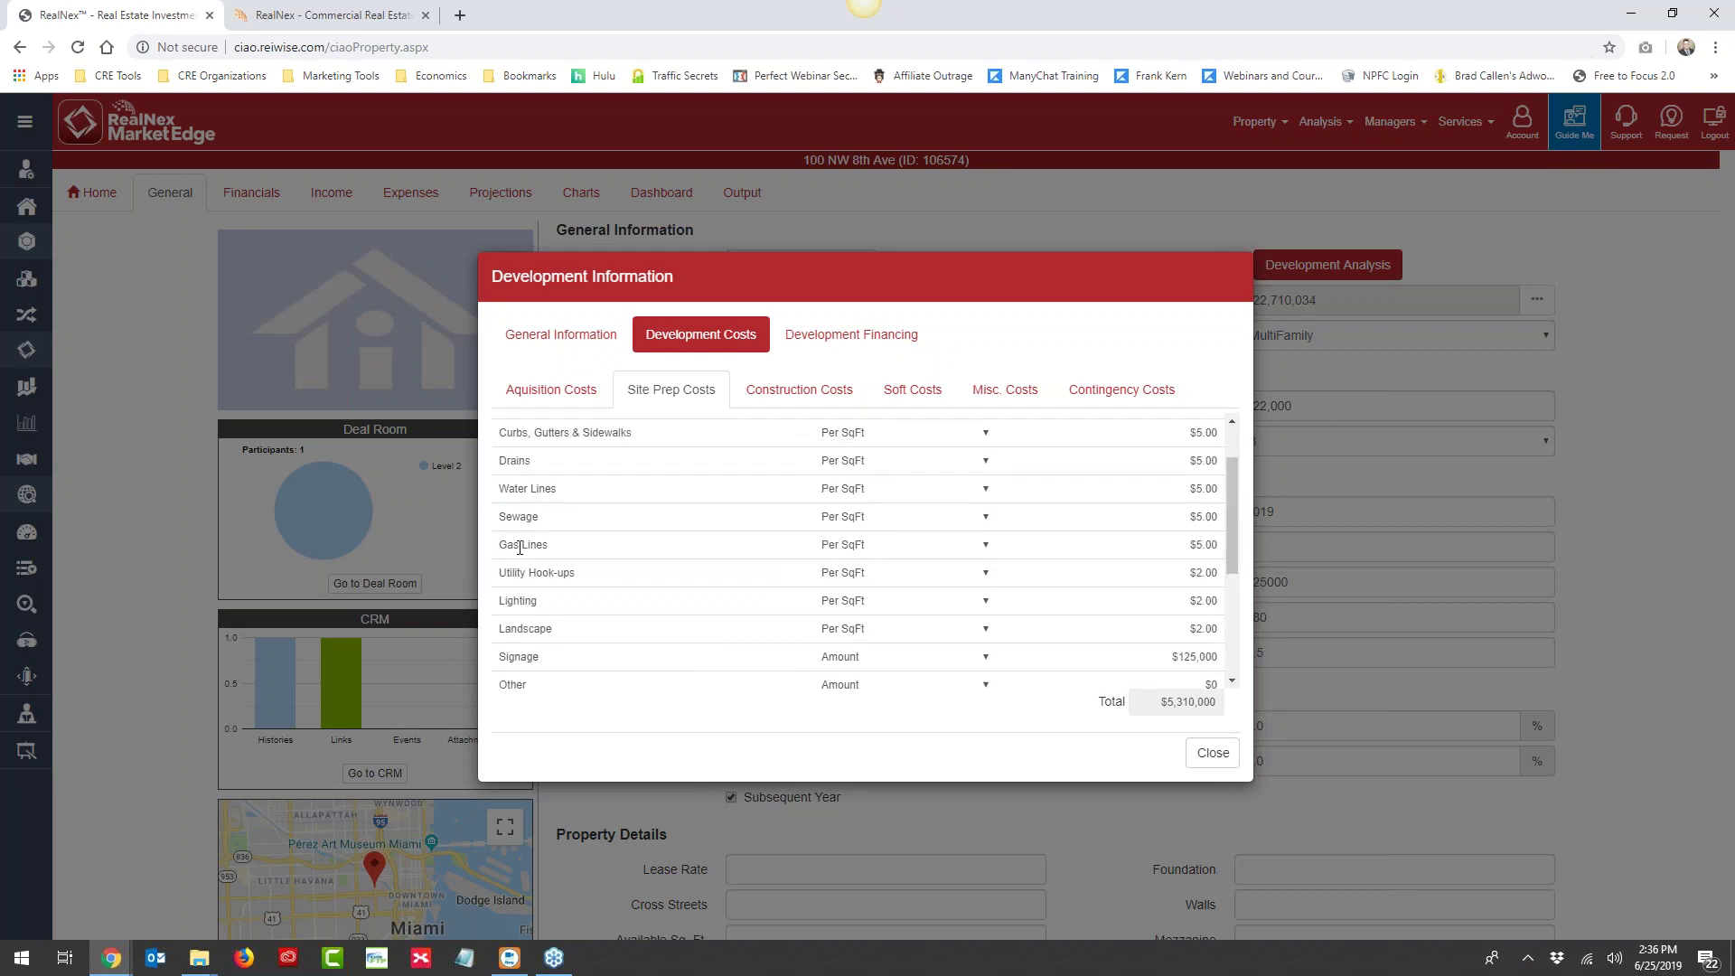
Review the development's soft, miscellaneous and contingency costs, including the unit measure and contingency method choices
click(915, 389)
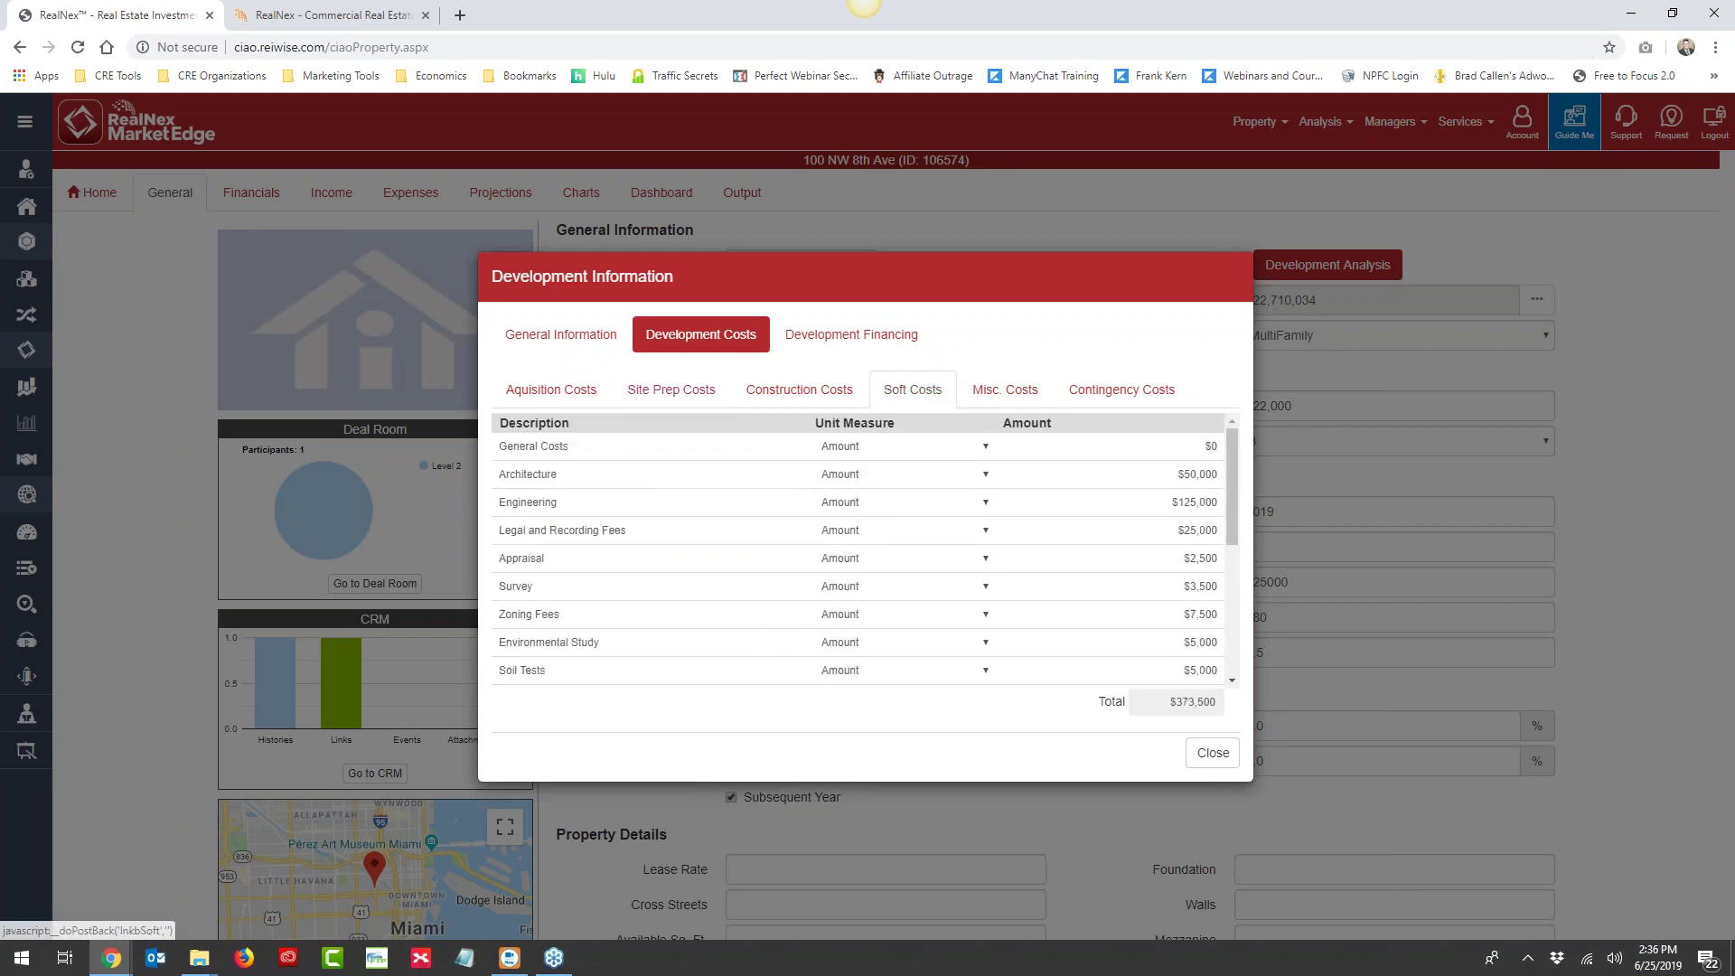
click(856, 444)
click(904, 474)
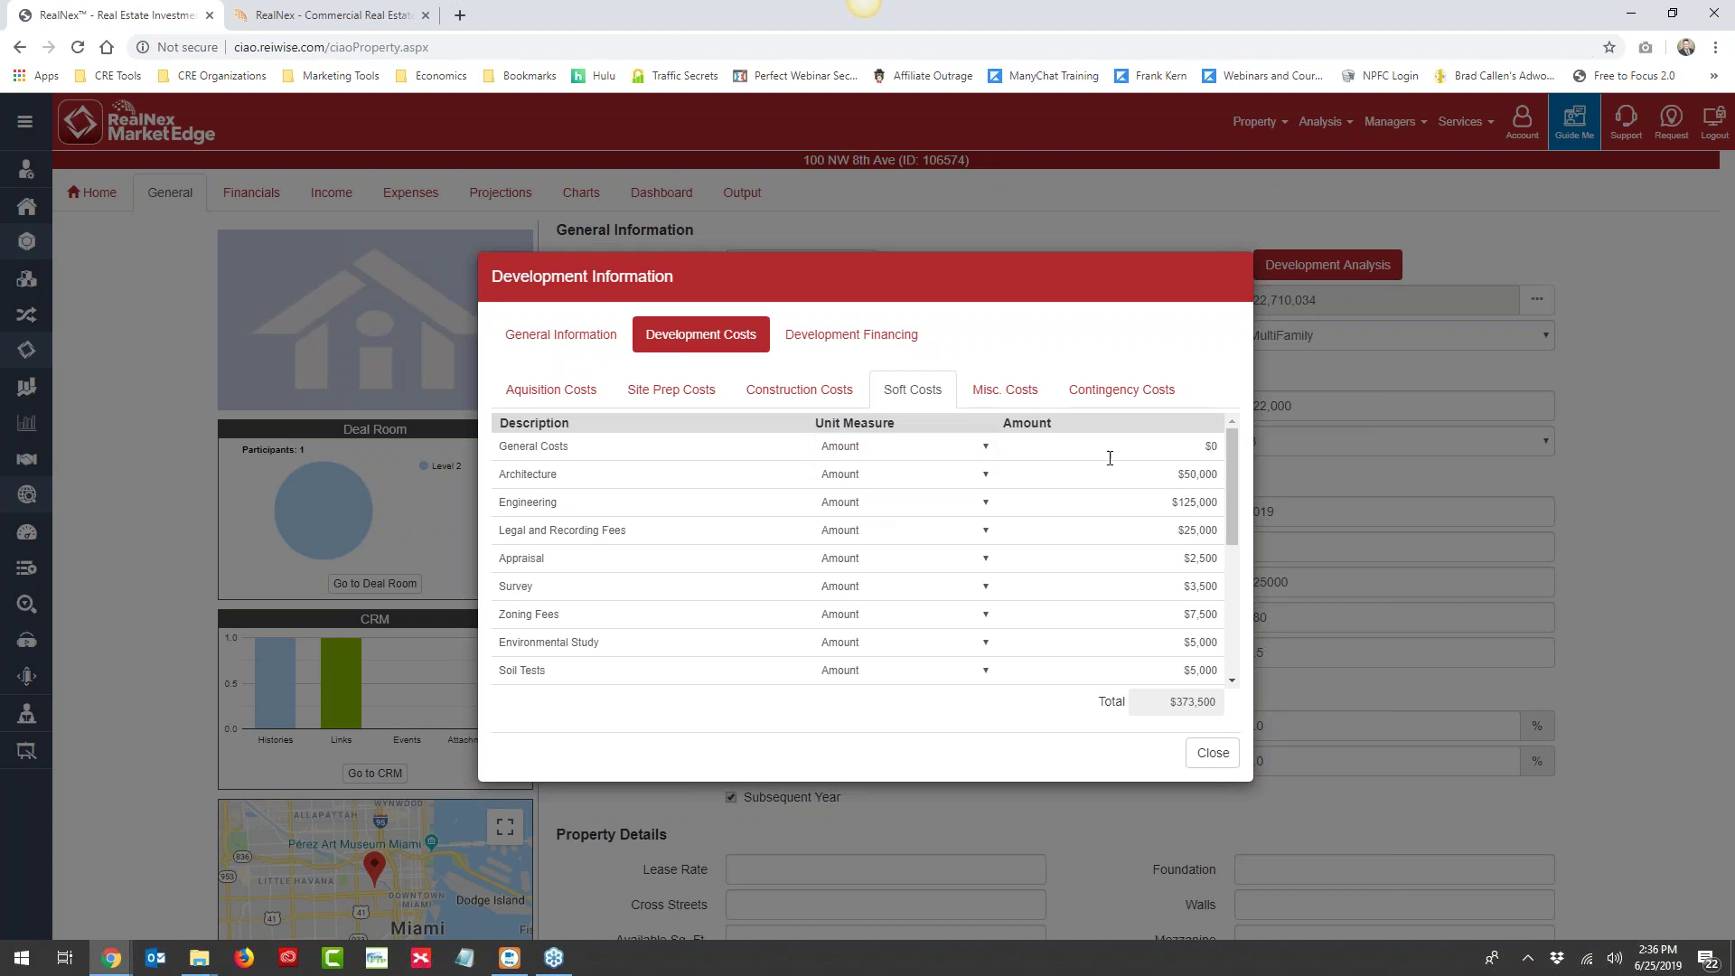
scroll(1168, 641, down, 5)
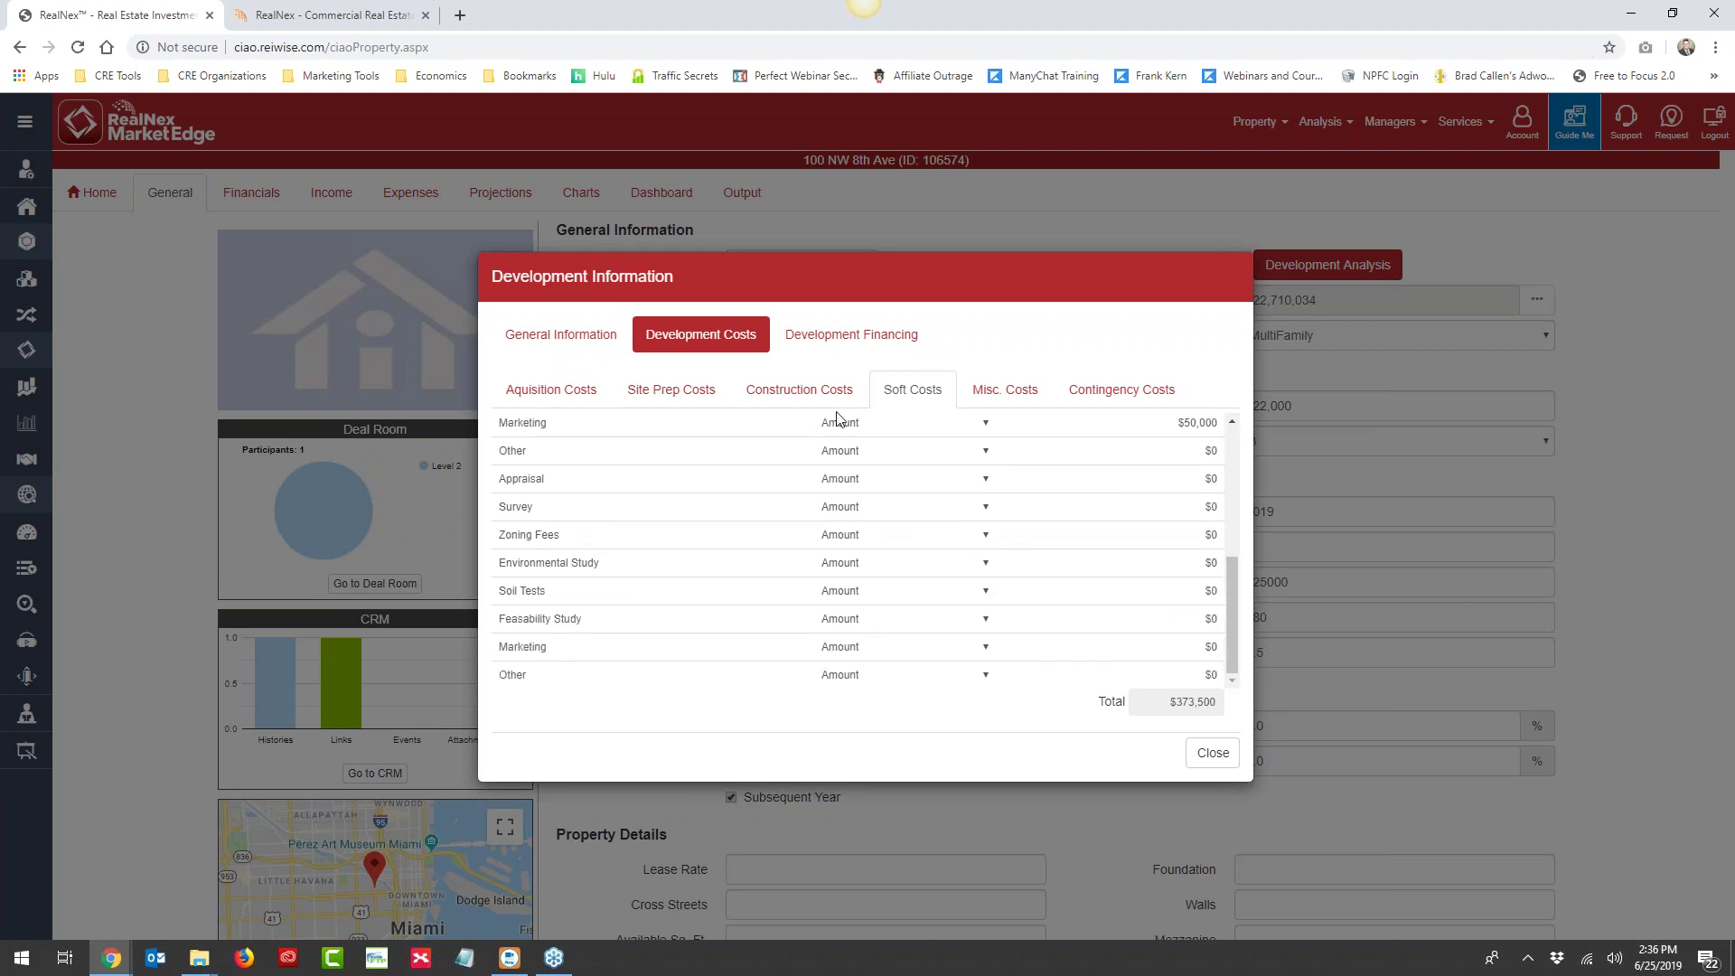
click(1003, 390)
click(1162, 391)
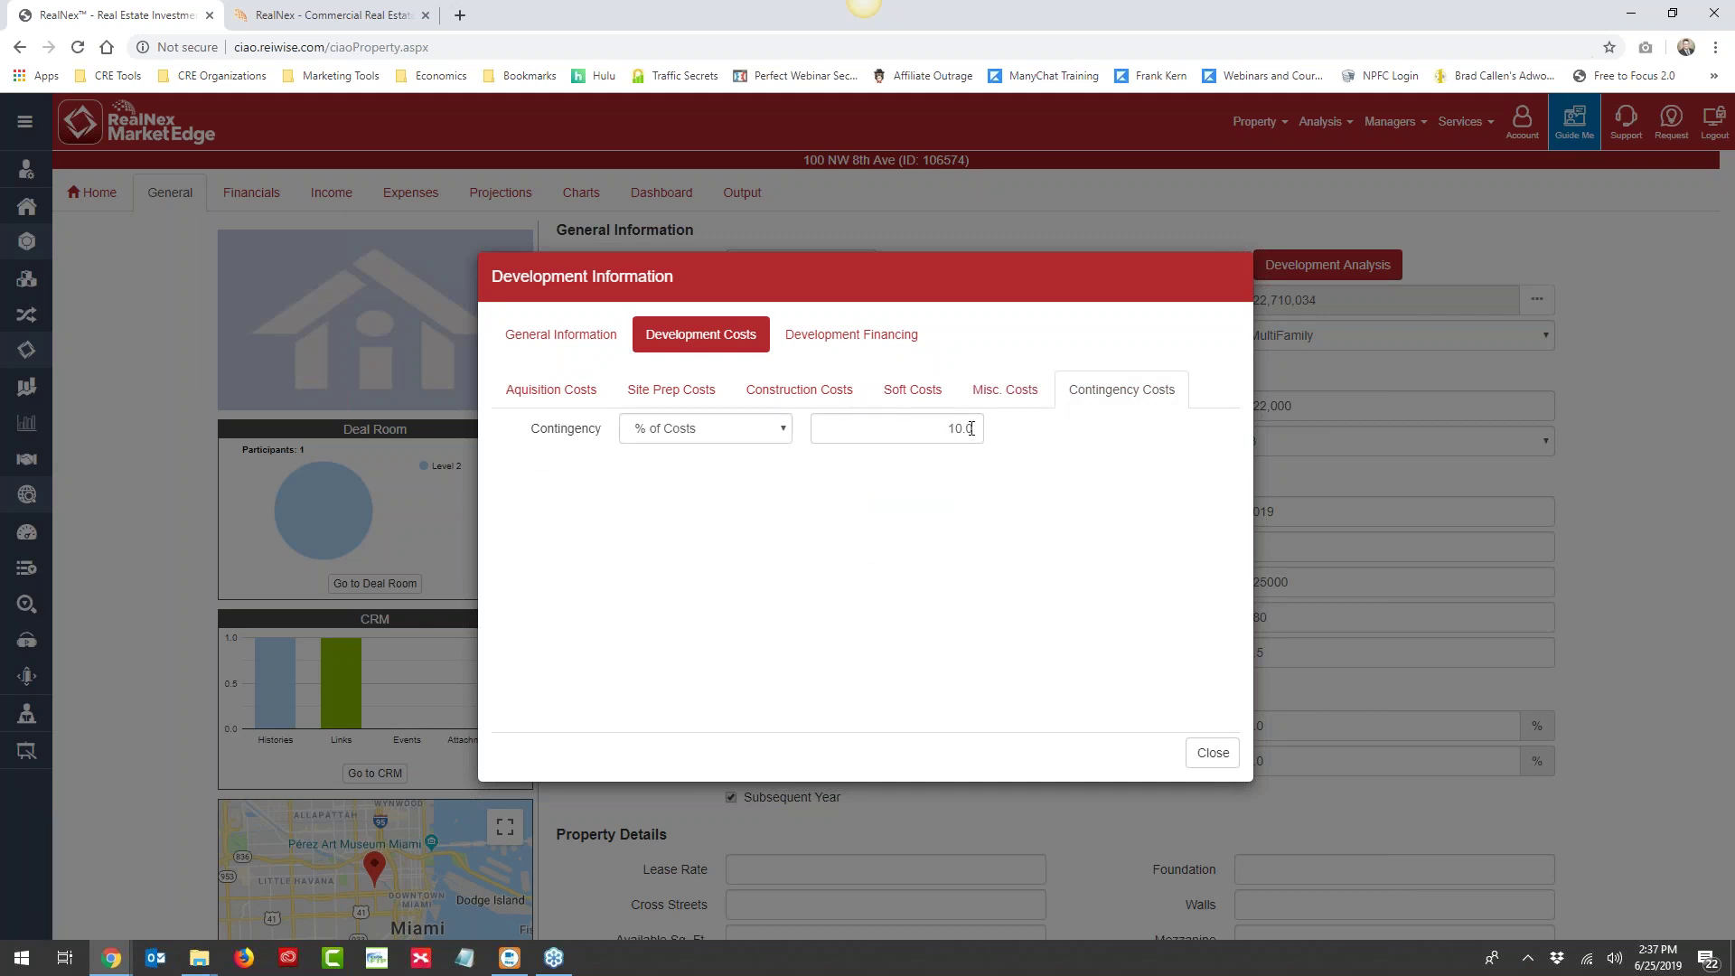
click(783, 430)
click(897, 544)
Review the development financing, close the development information, and look over the property's general and resale information
click(844, 337)
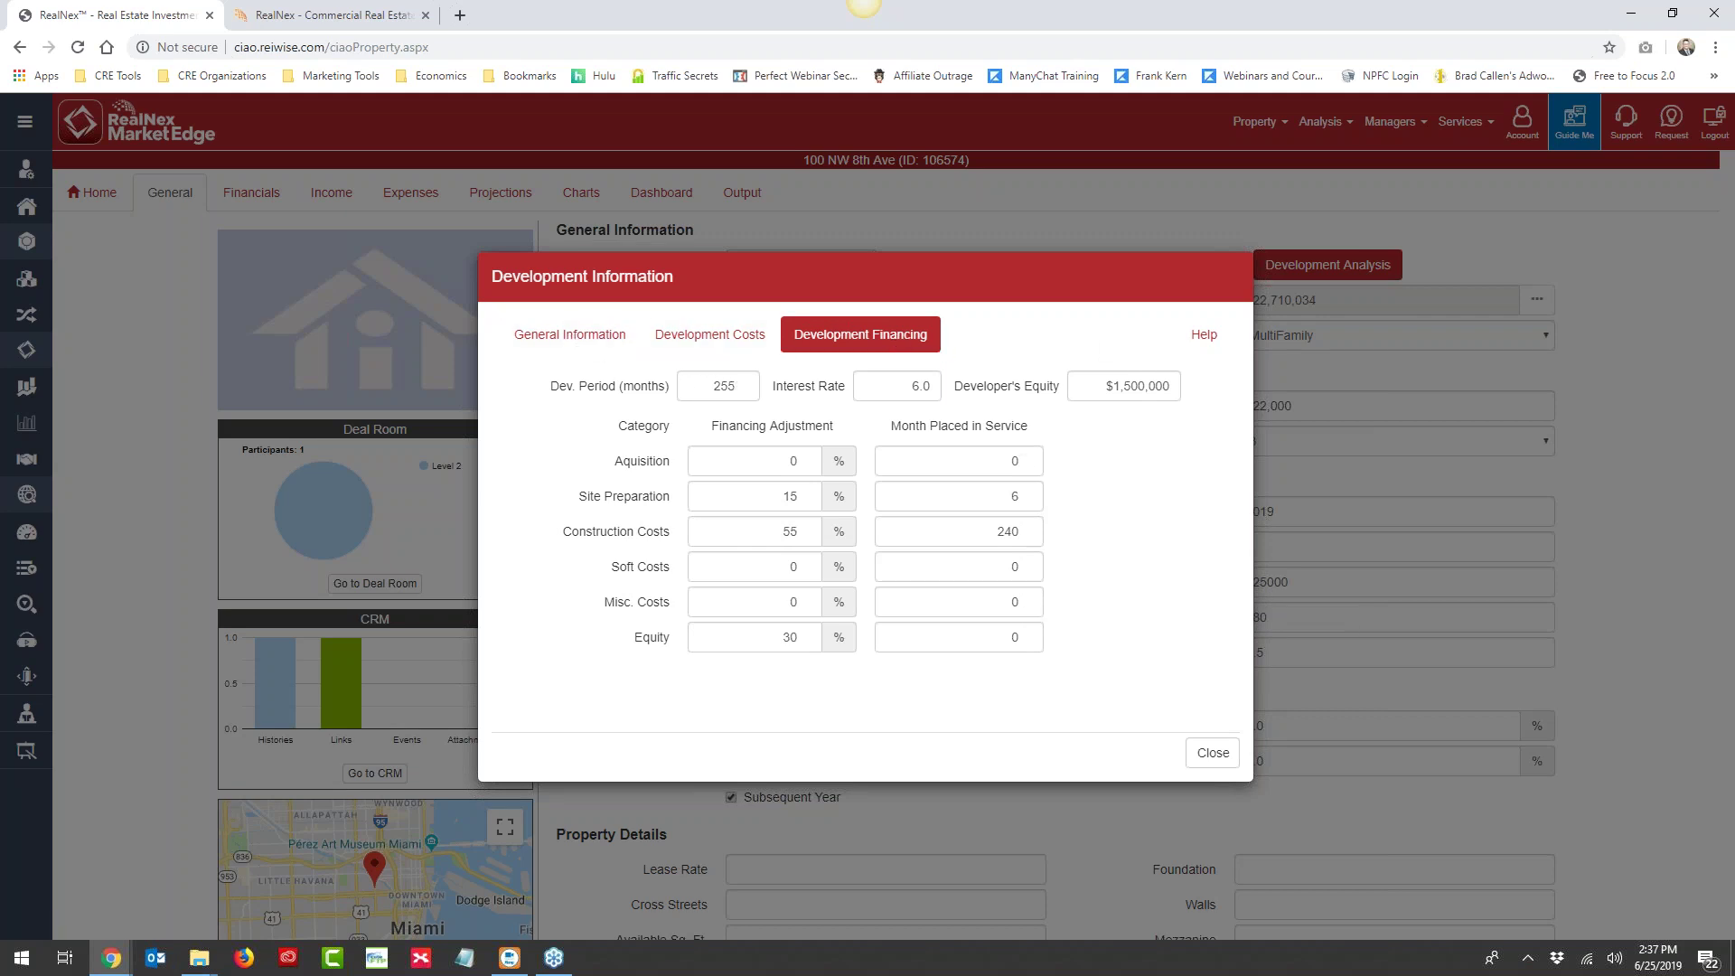
click(1212, 754)
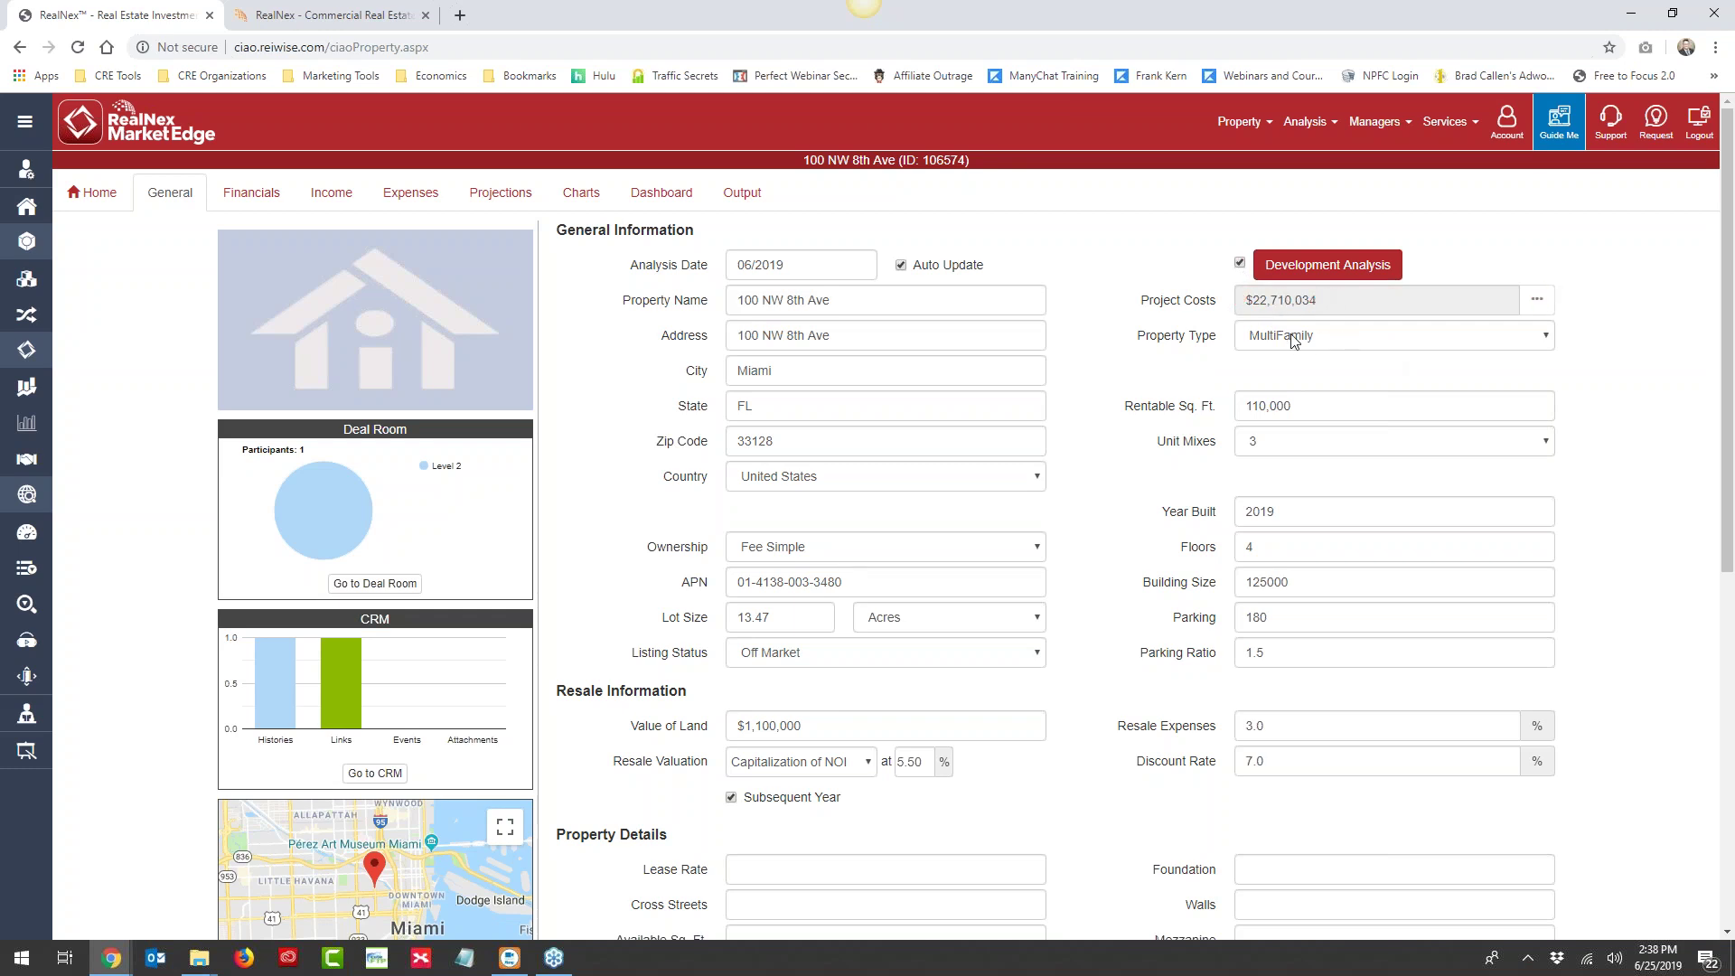
scroll(1274, 629, down, 2)
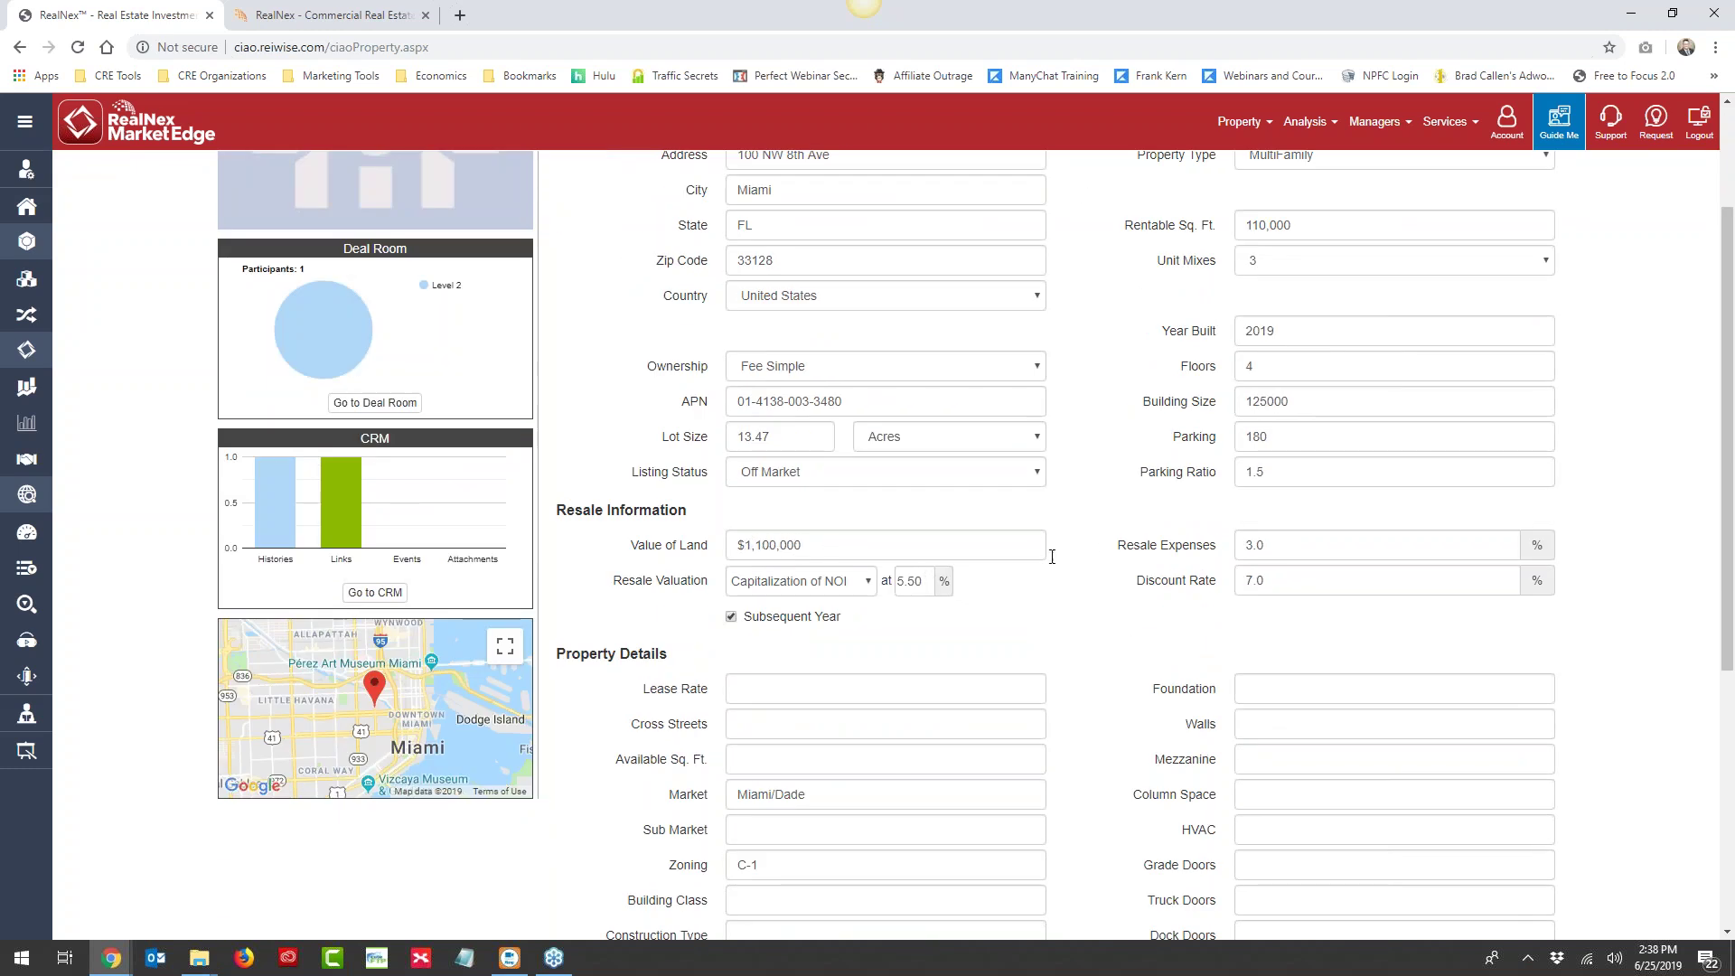
scroll(1130, 624, up, 2)
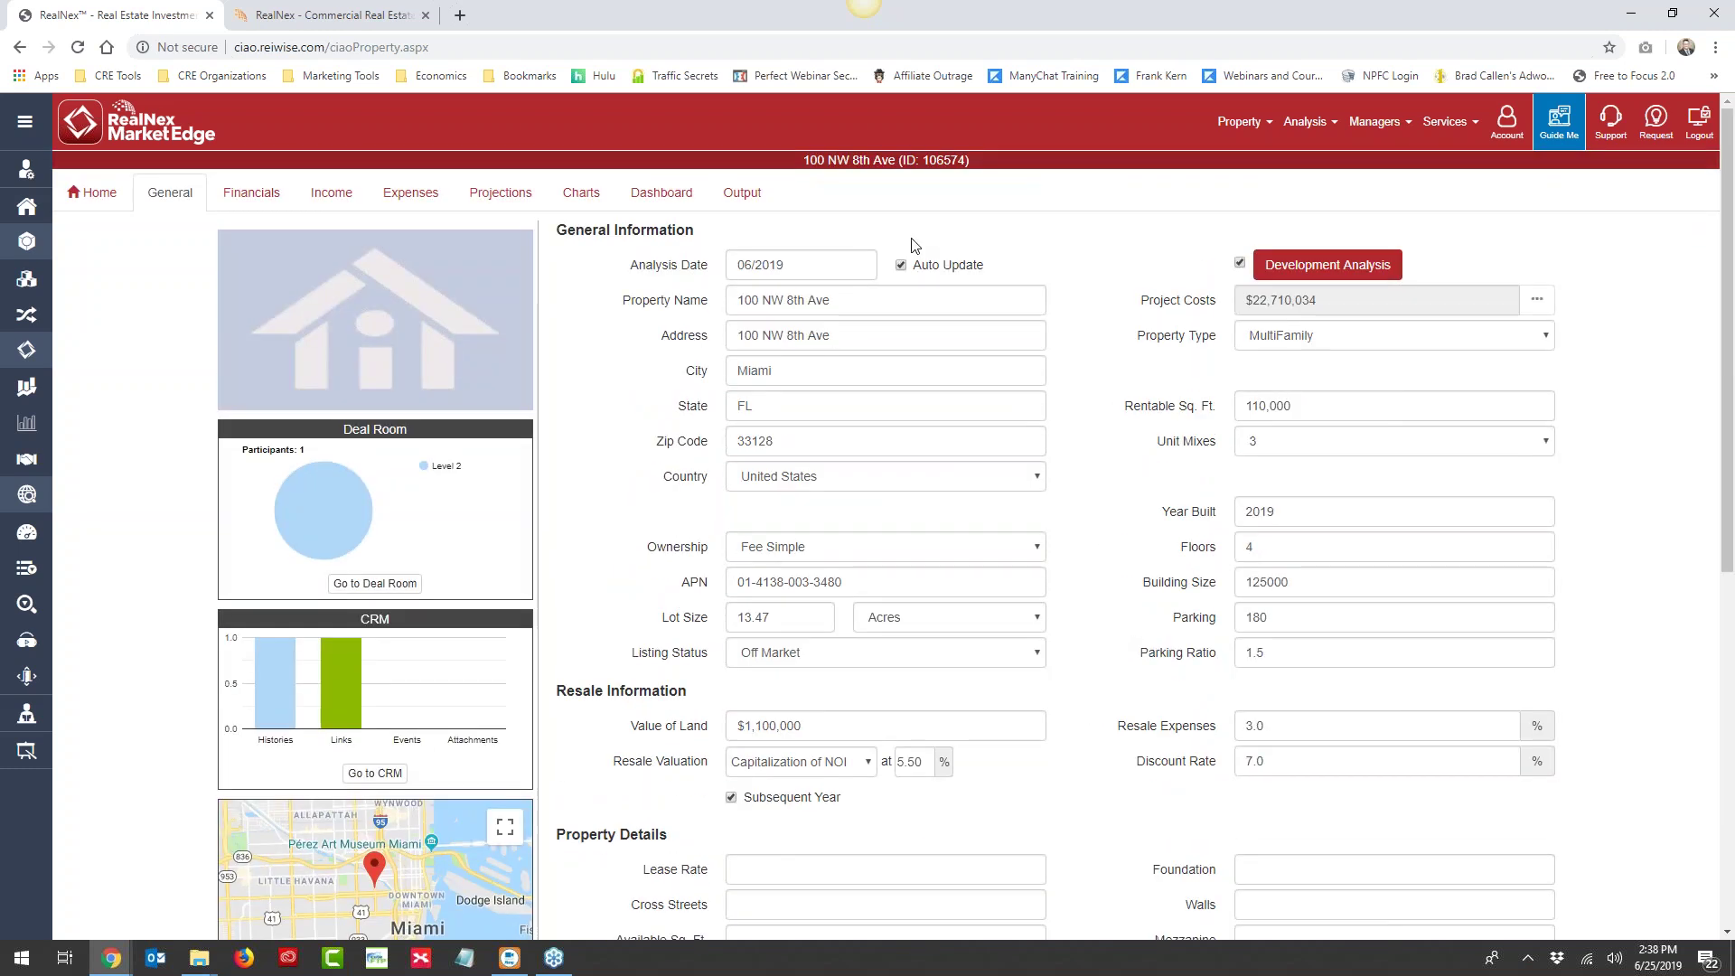
Review the property's financials for Loan 1 and Loan 2 and its rental and miscellaneous income
click(252, 193)
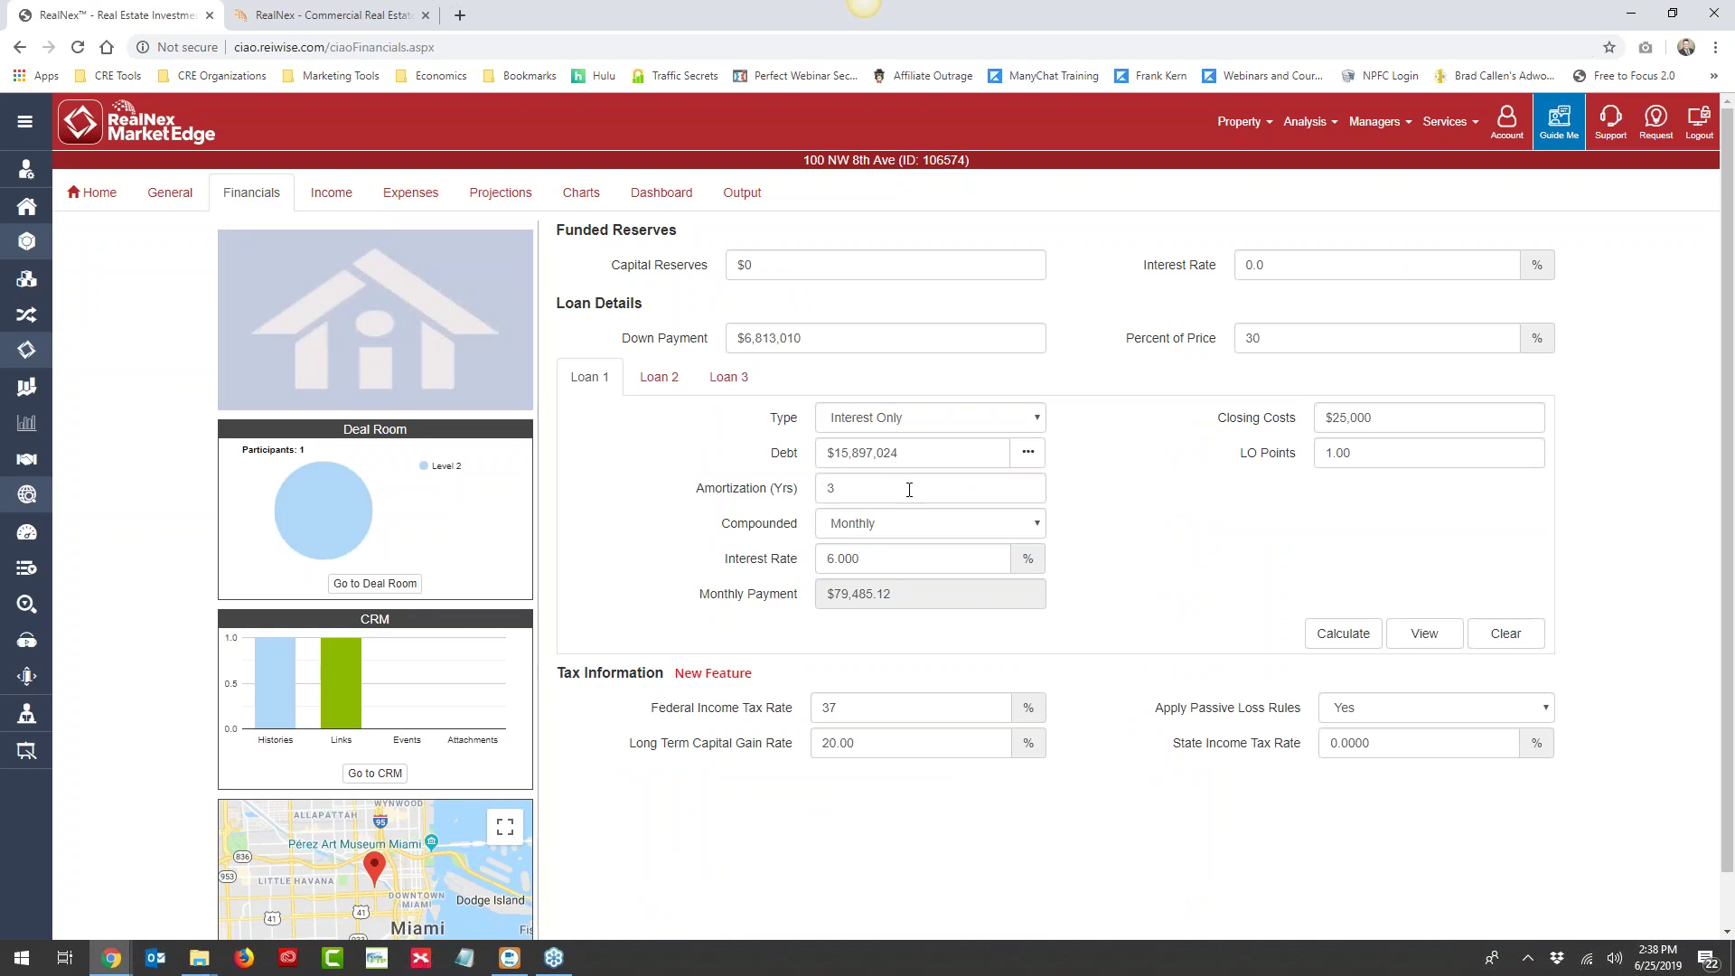
click(665, 379)
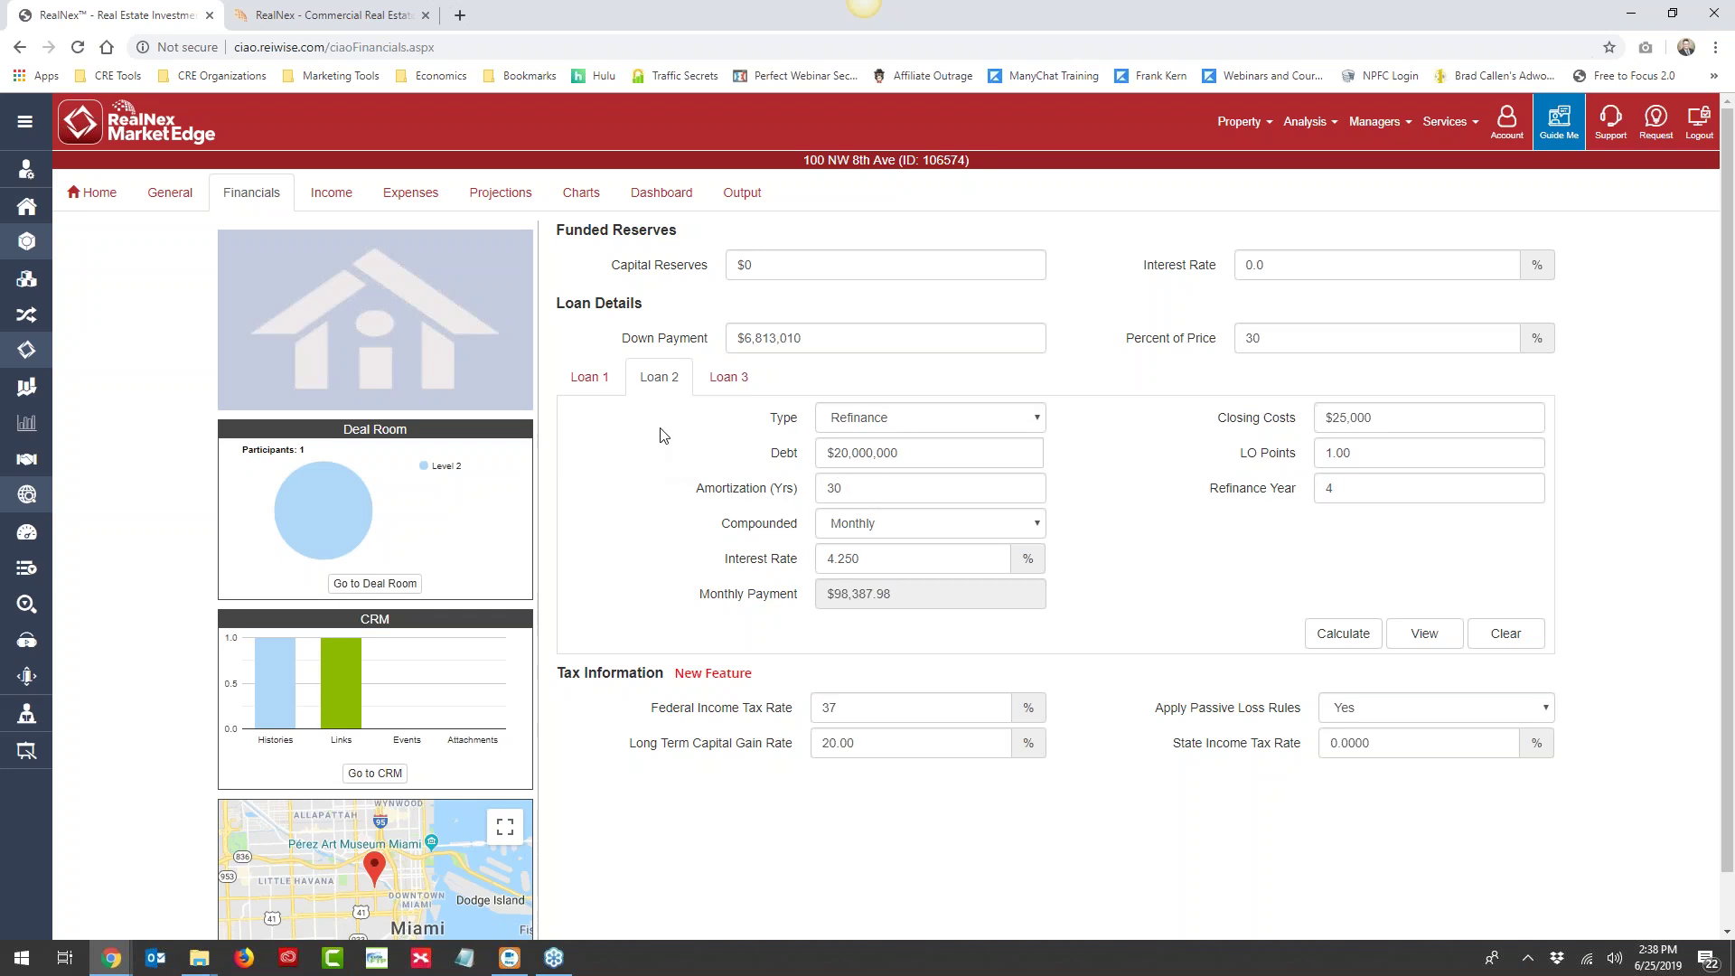
click(340, 198)
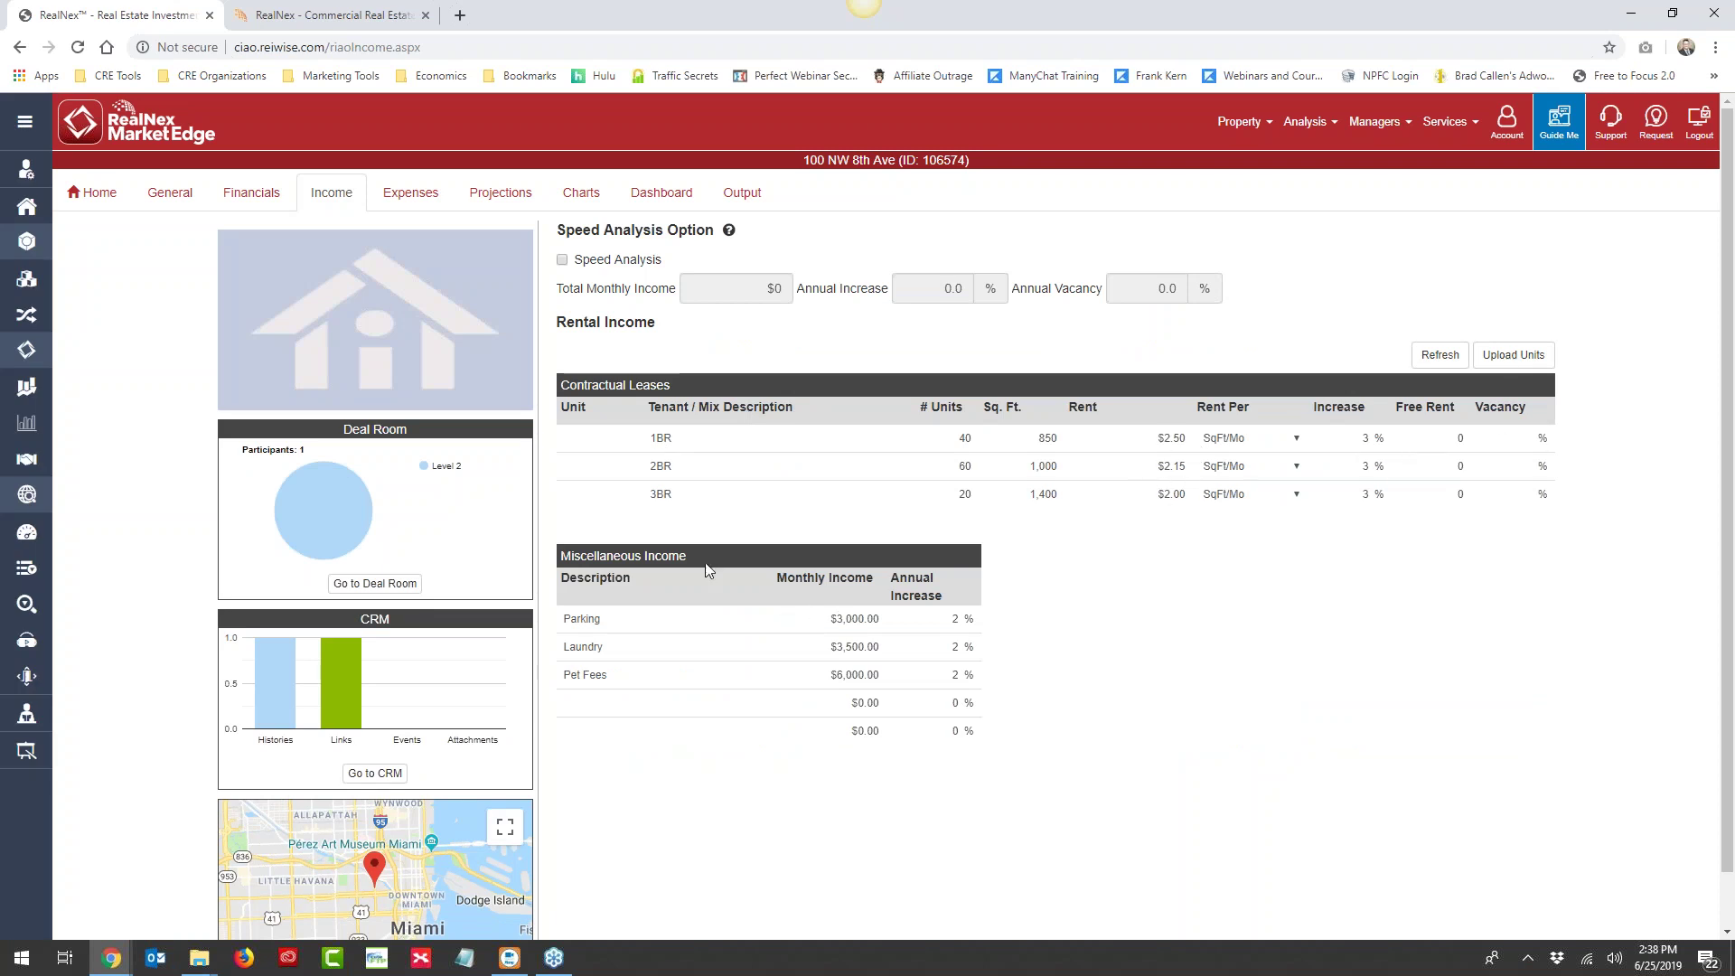
Review the property's expense entries and the Investment Return Analysis projection through Year 20
click(420, 197)
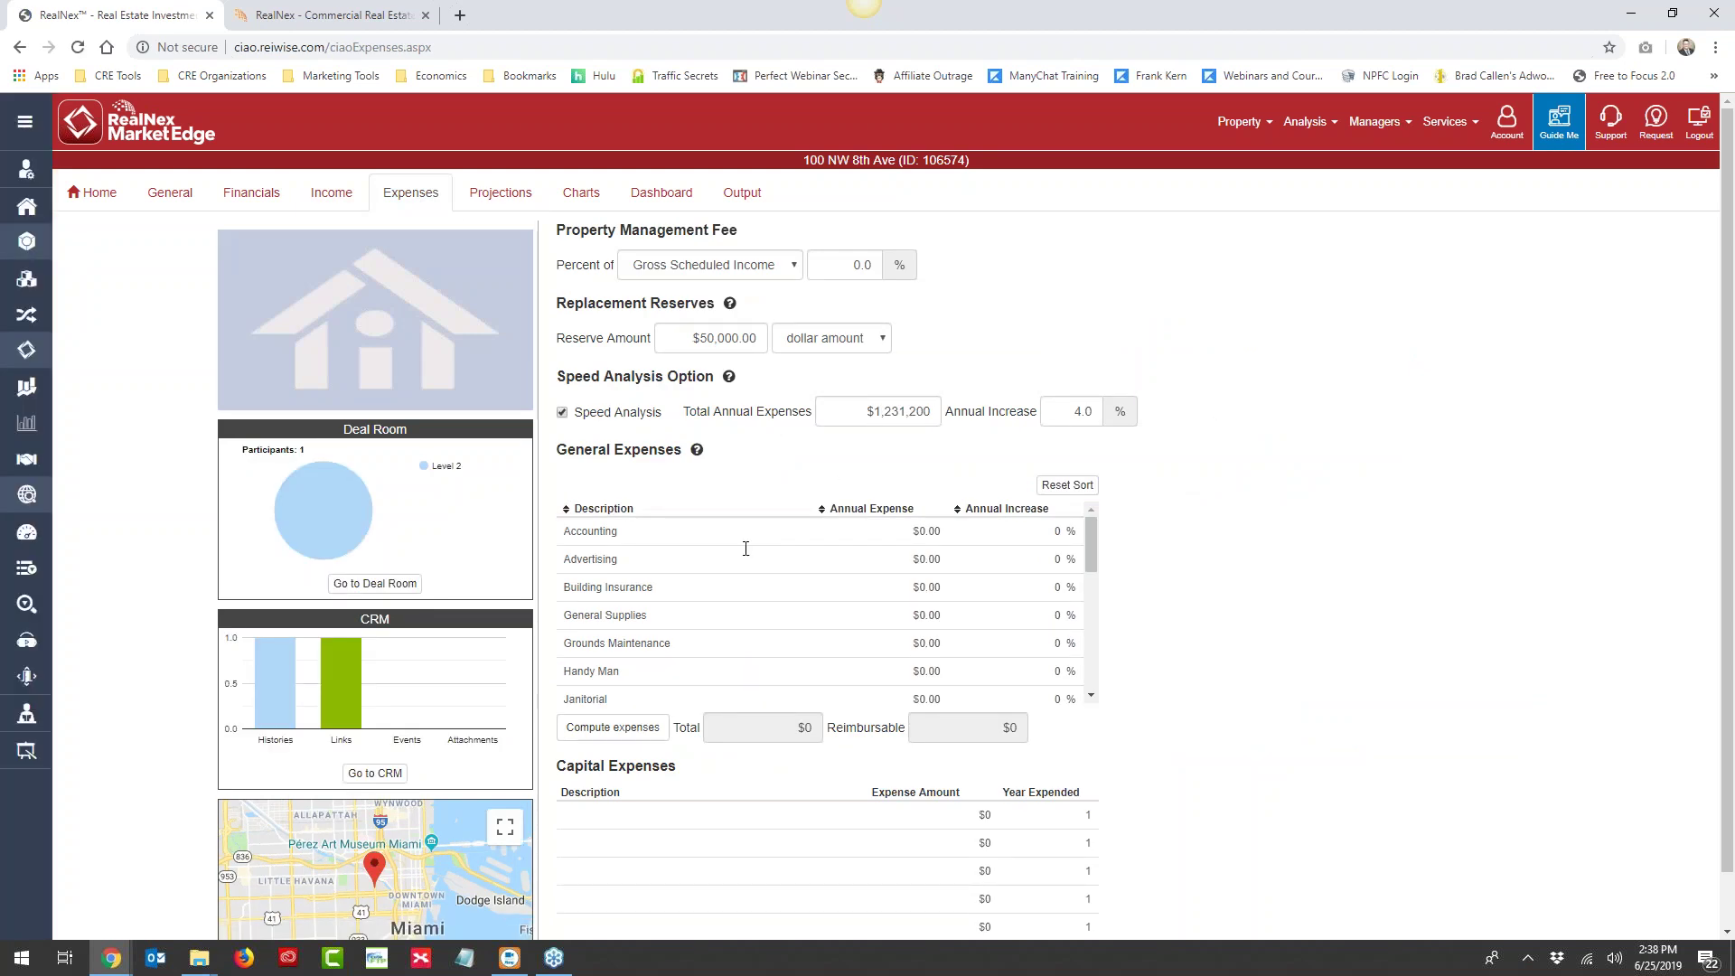
scroll(744, 546, down, 5)
scroll(744, 546, up, 5)
scroll(859, 628, down, 1)
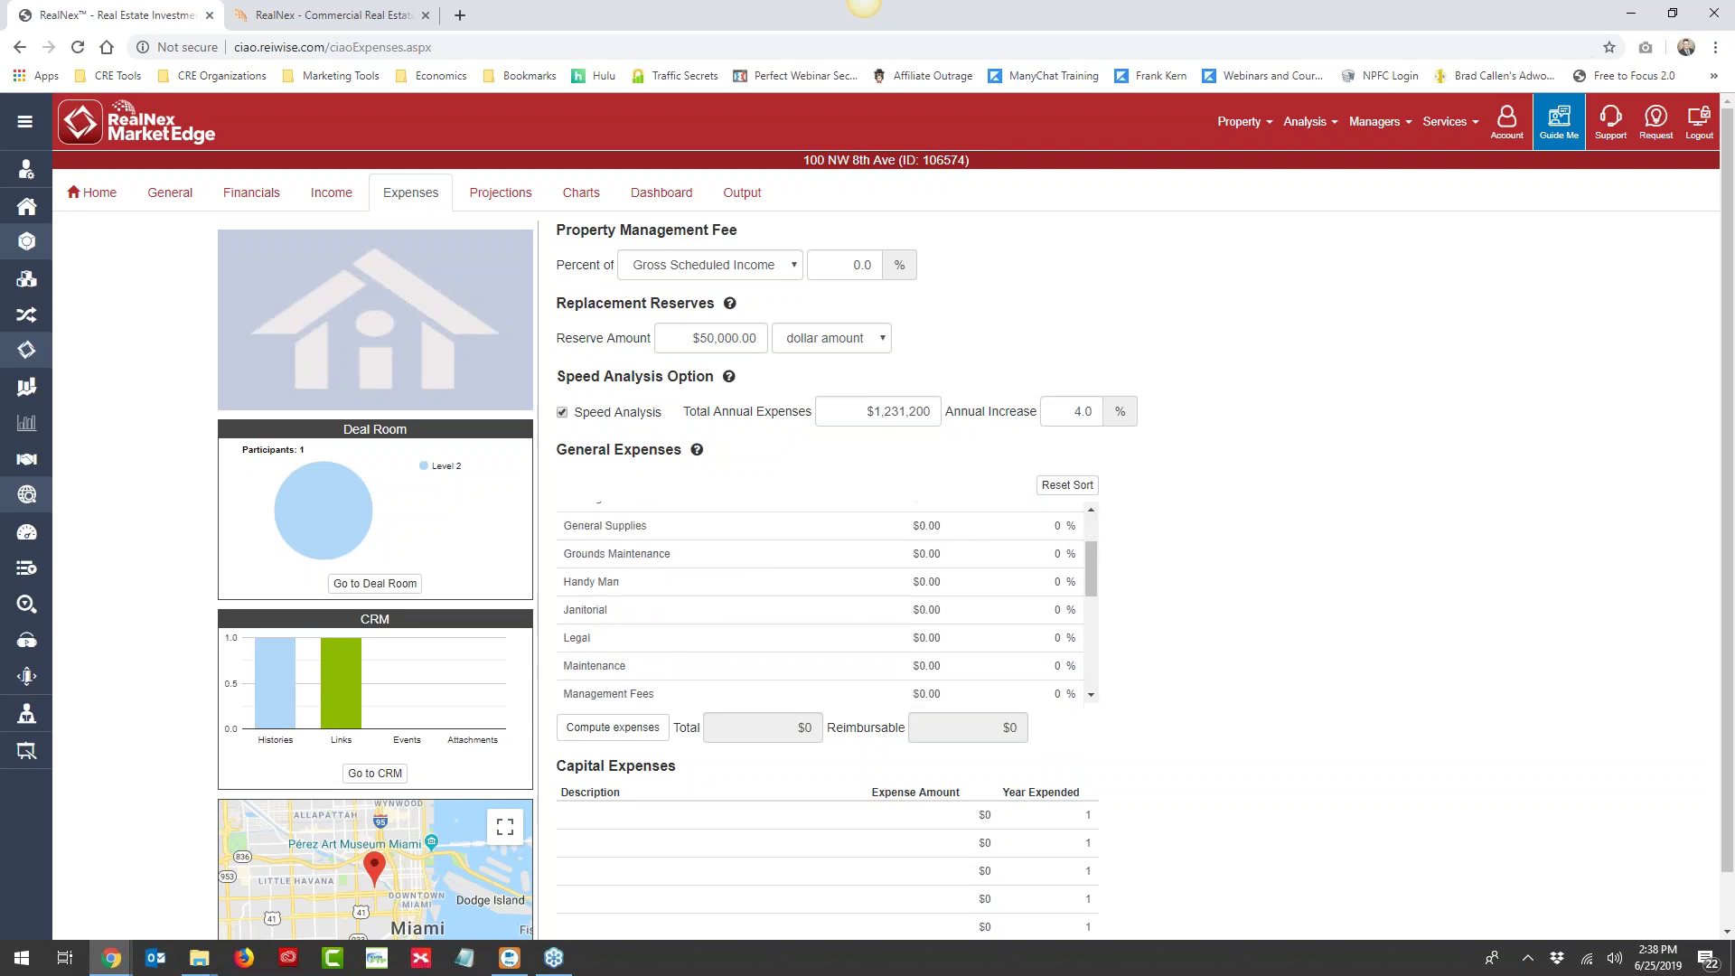
scroll(743, 768, down, 1)
scroll(632, 402, up, 1)
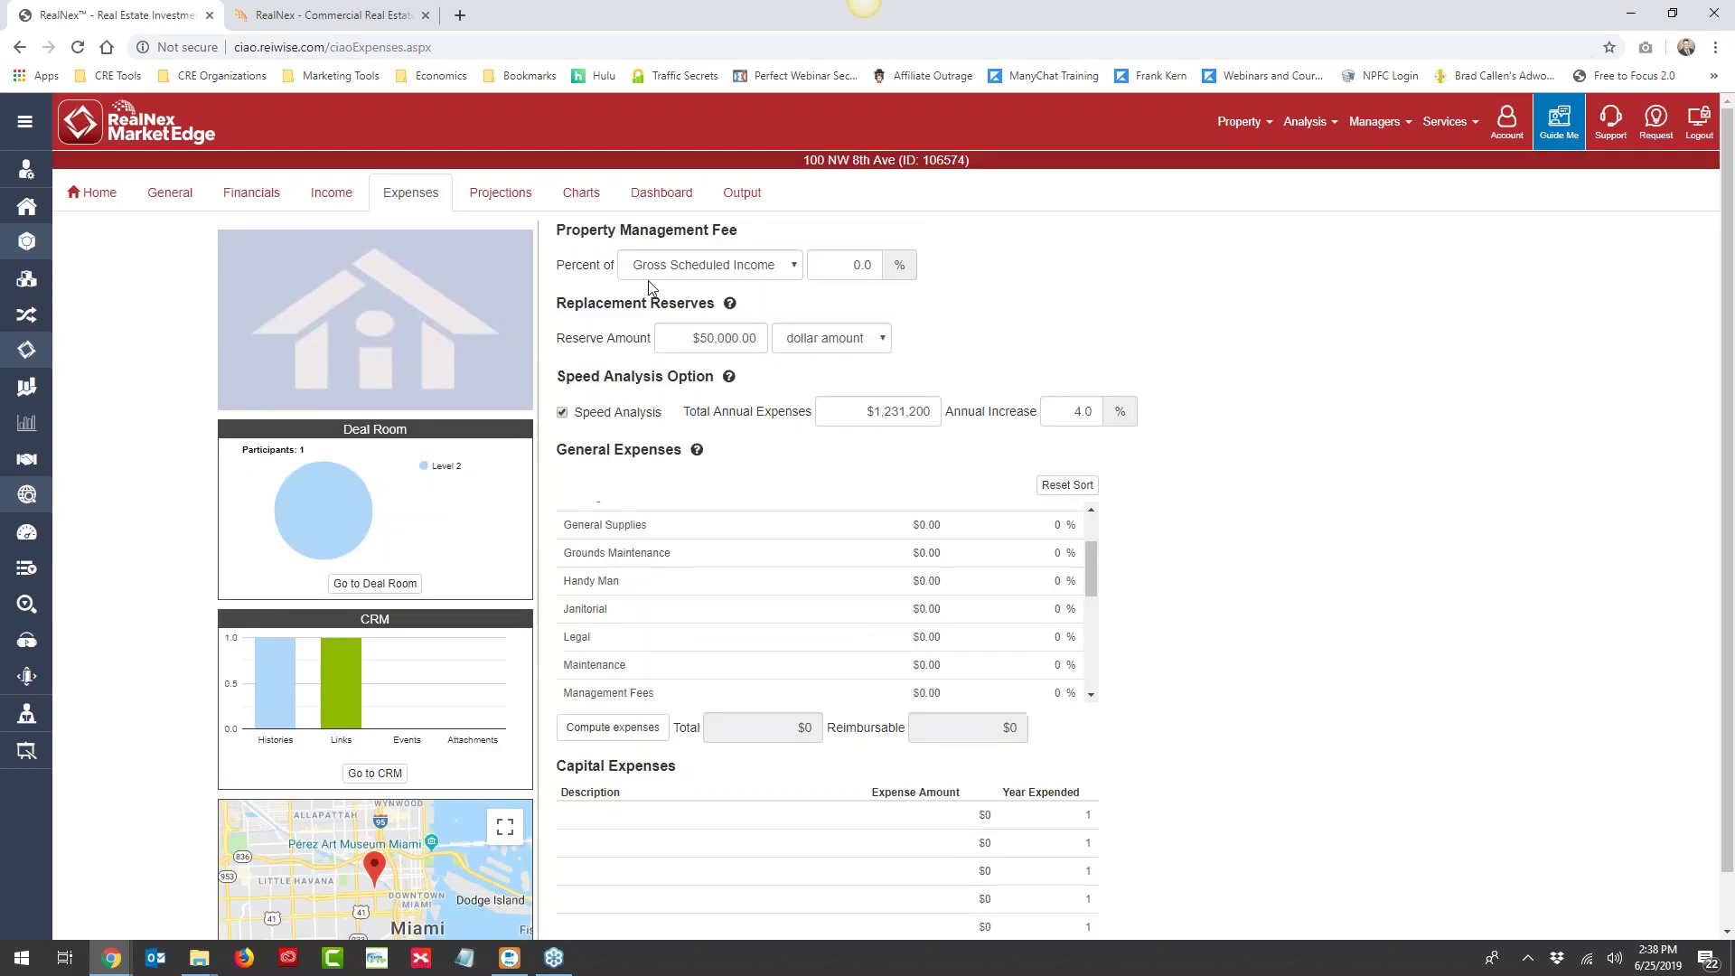
click(497, 192)
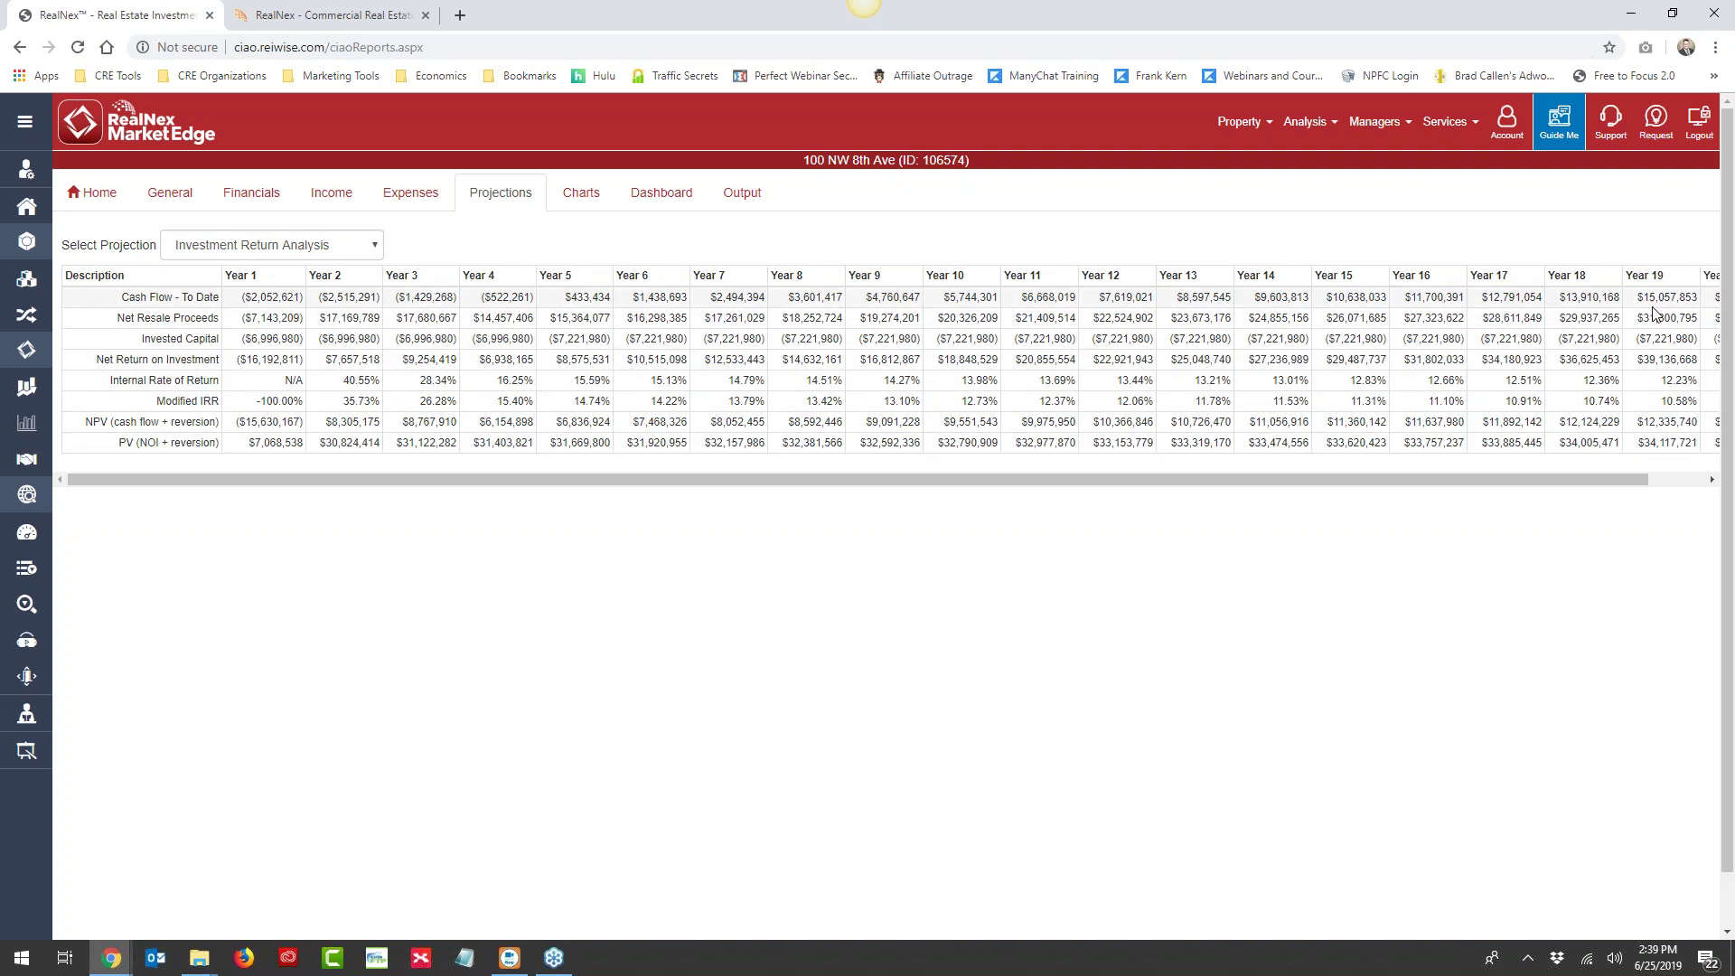
drag(1636, 479, 1690, 475)
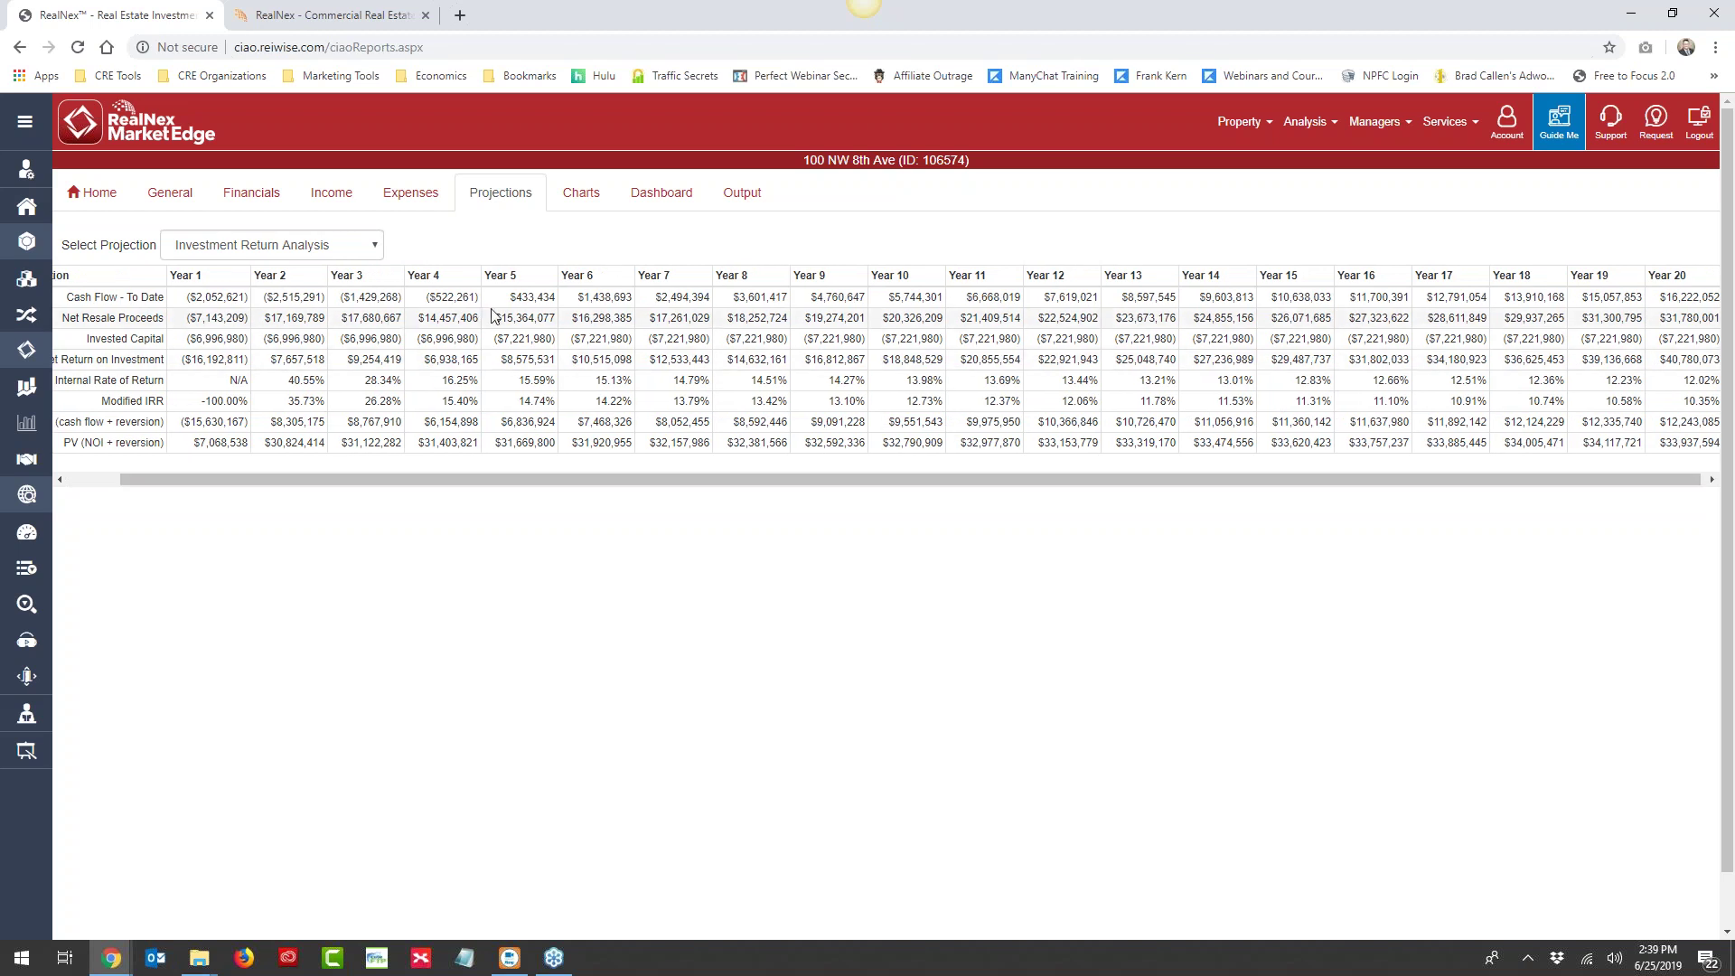
Open the property's proposal output and change the Cover Sheet logo to the white RealNex logo
click(742, 194)
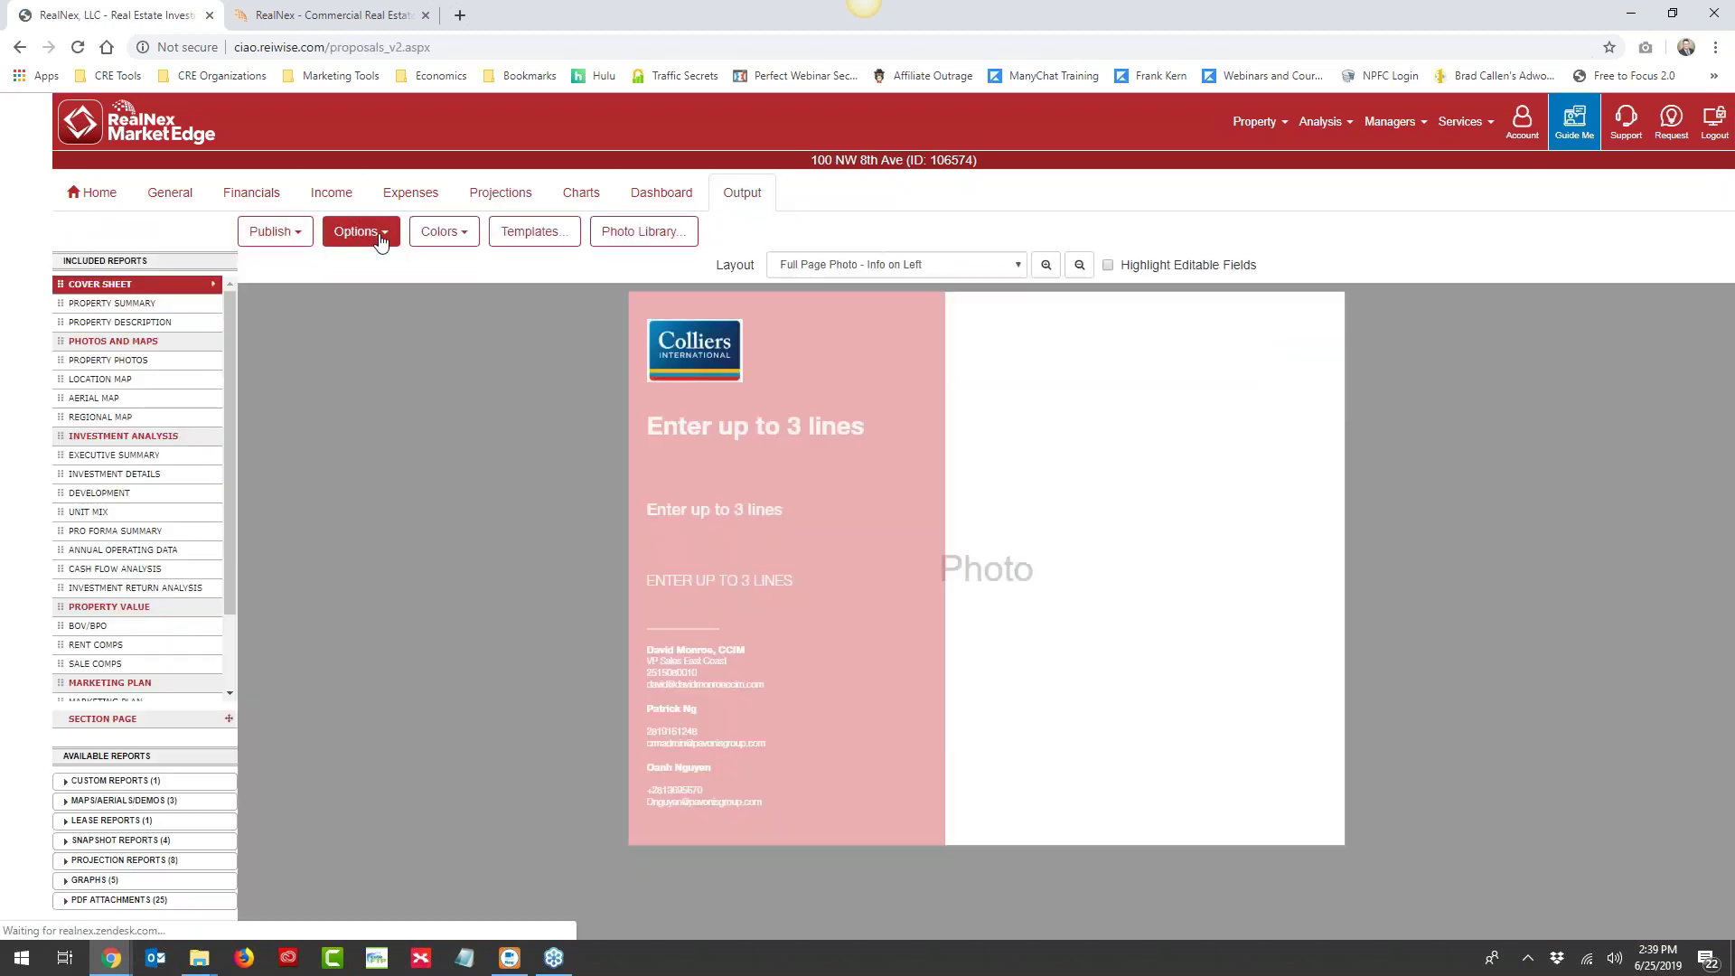
click(355, 232)
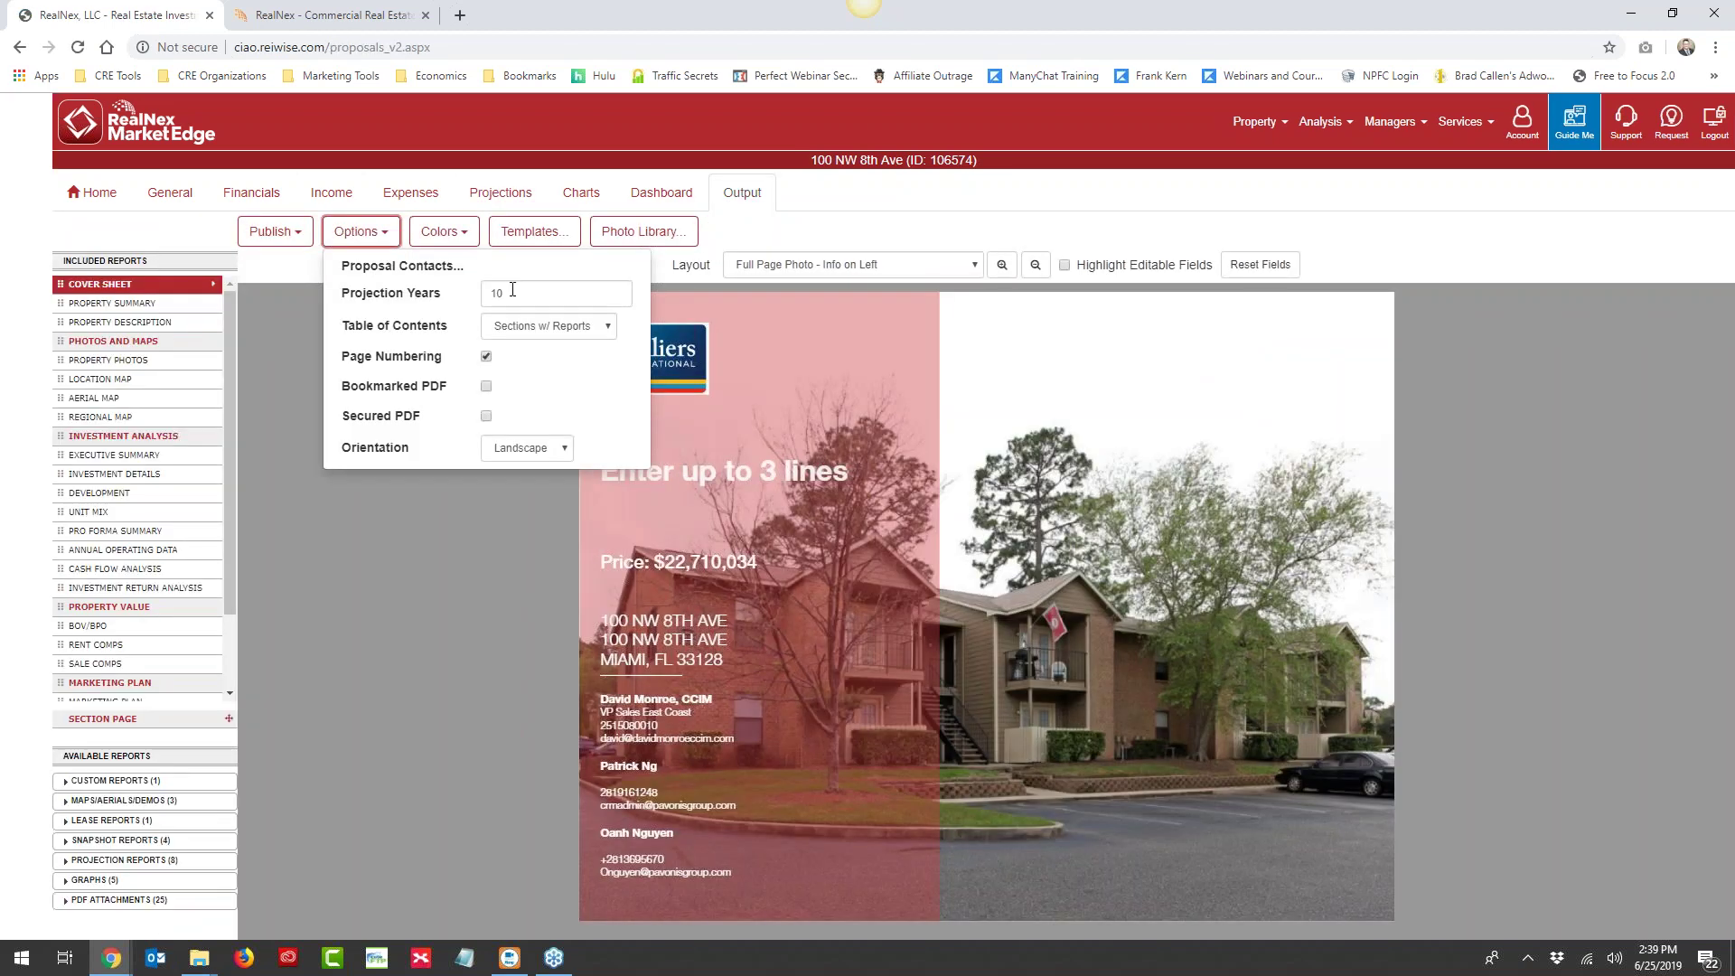
click(381, 238)
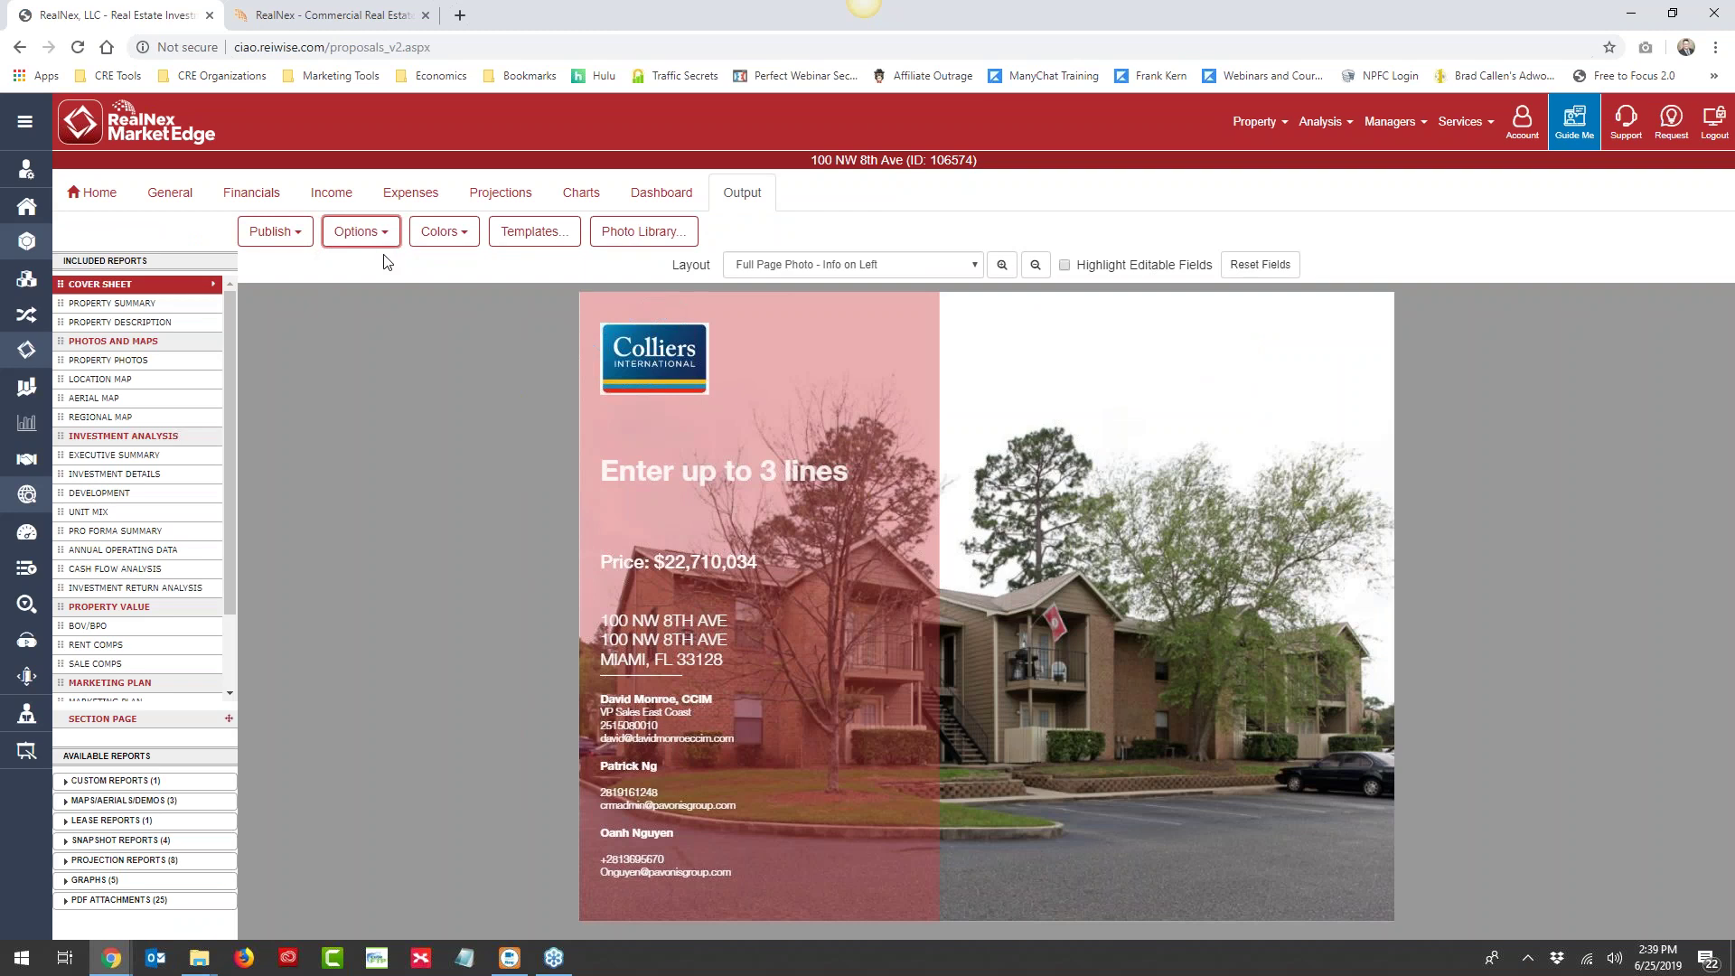
click(653, 358)
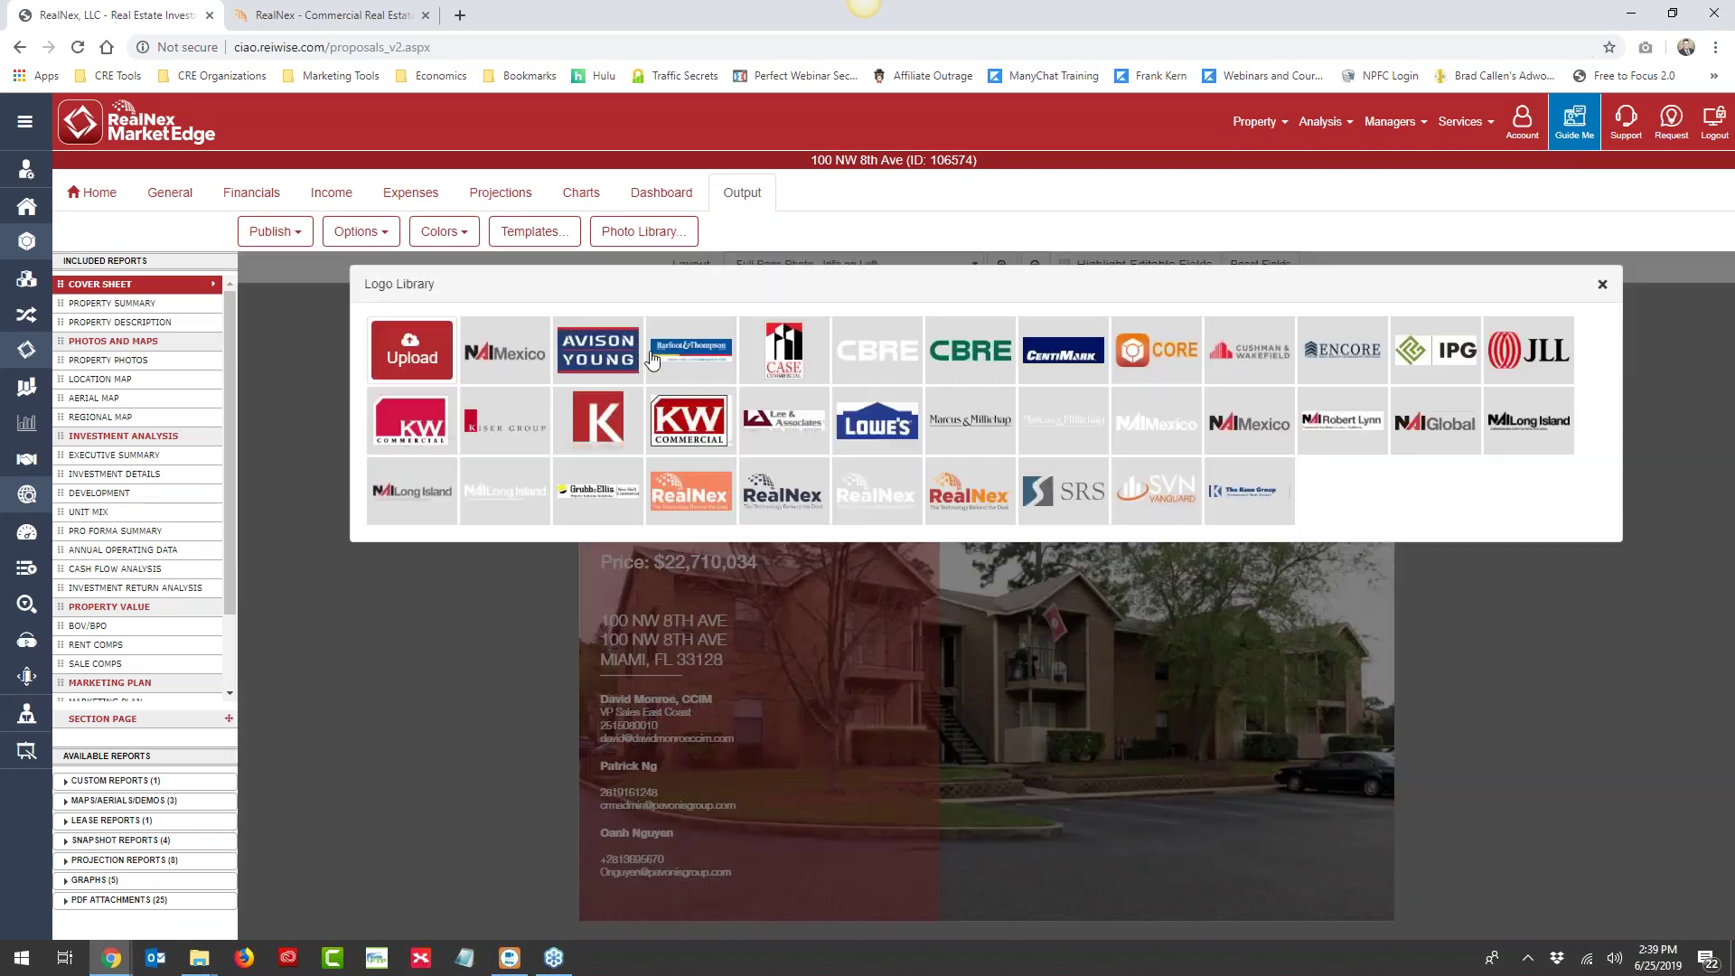
click(866, 497)
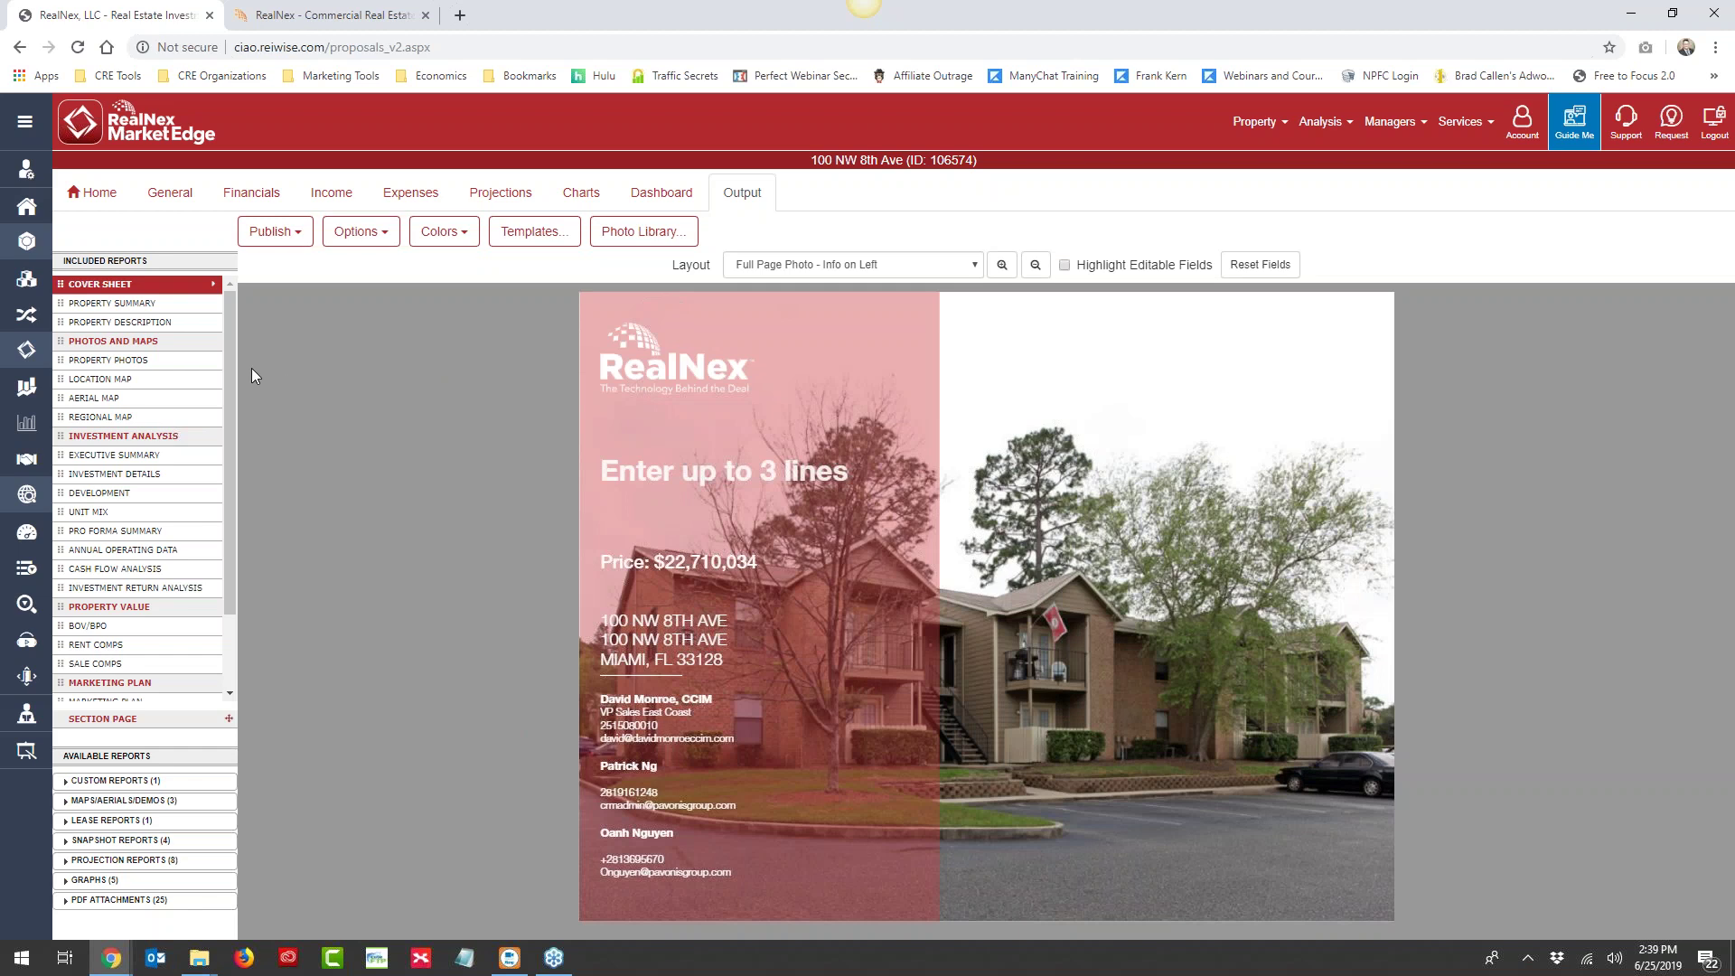
Examine the proposal's Development report, from general and financing information through the cost overview, site preparation and construction cost details
scroll(118, 495, down, 1)
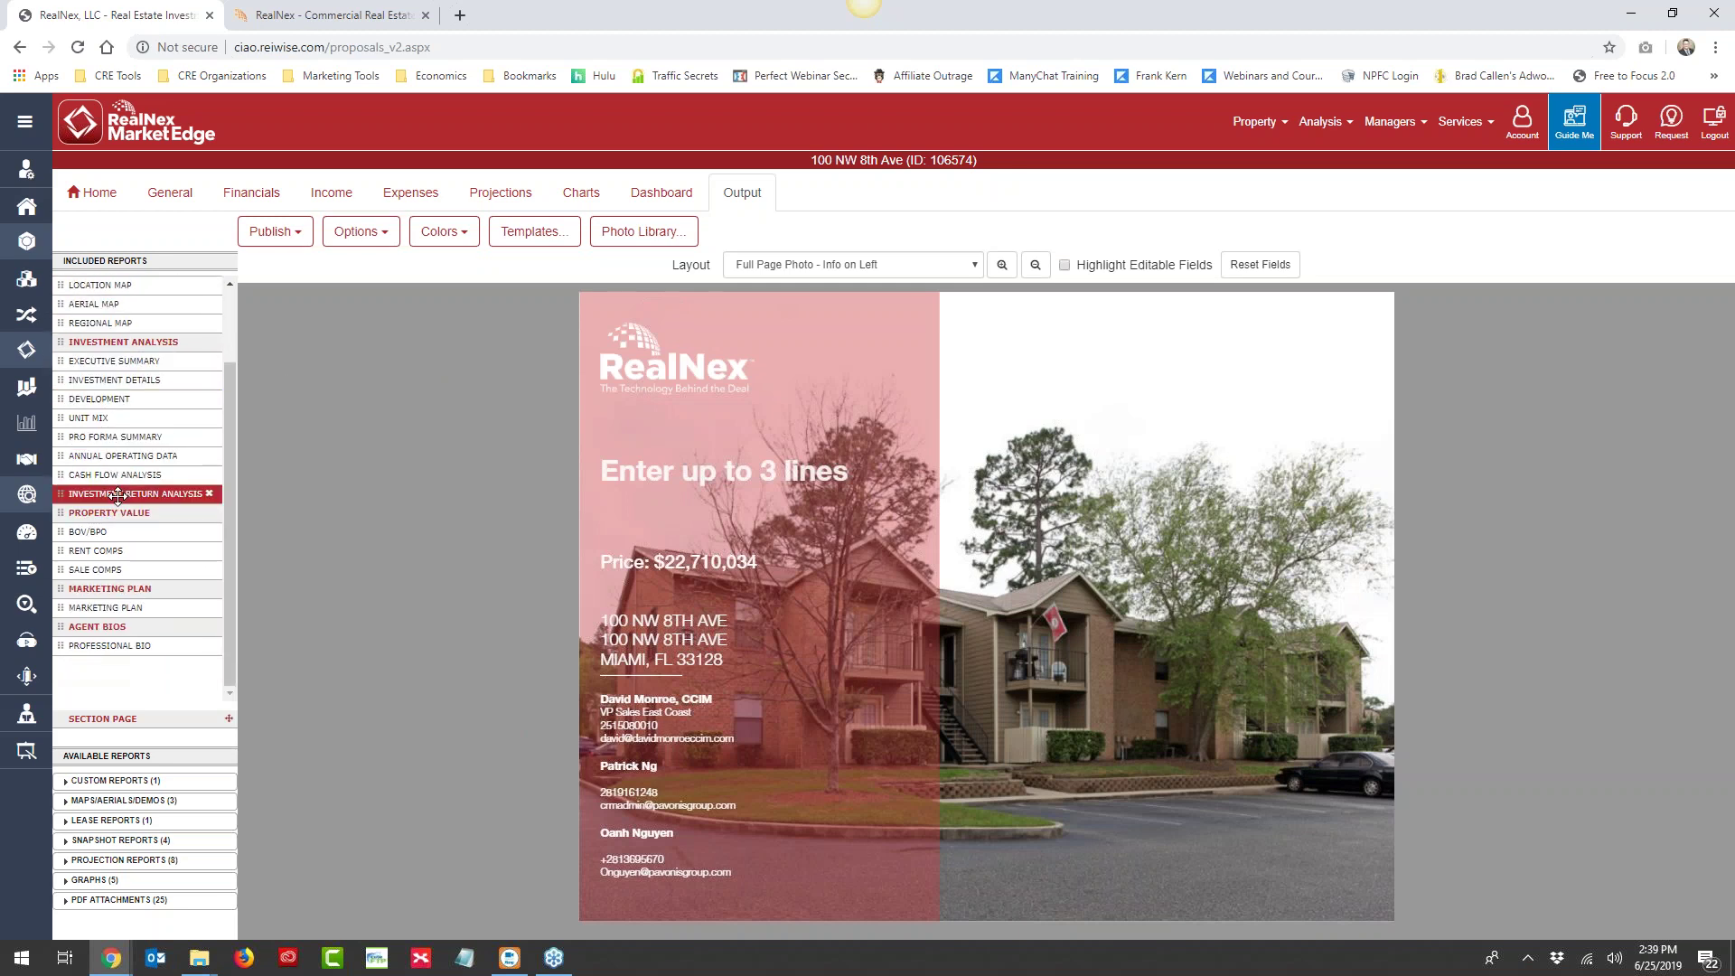
click(102, 399)
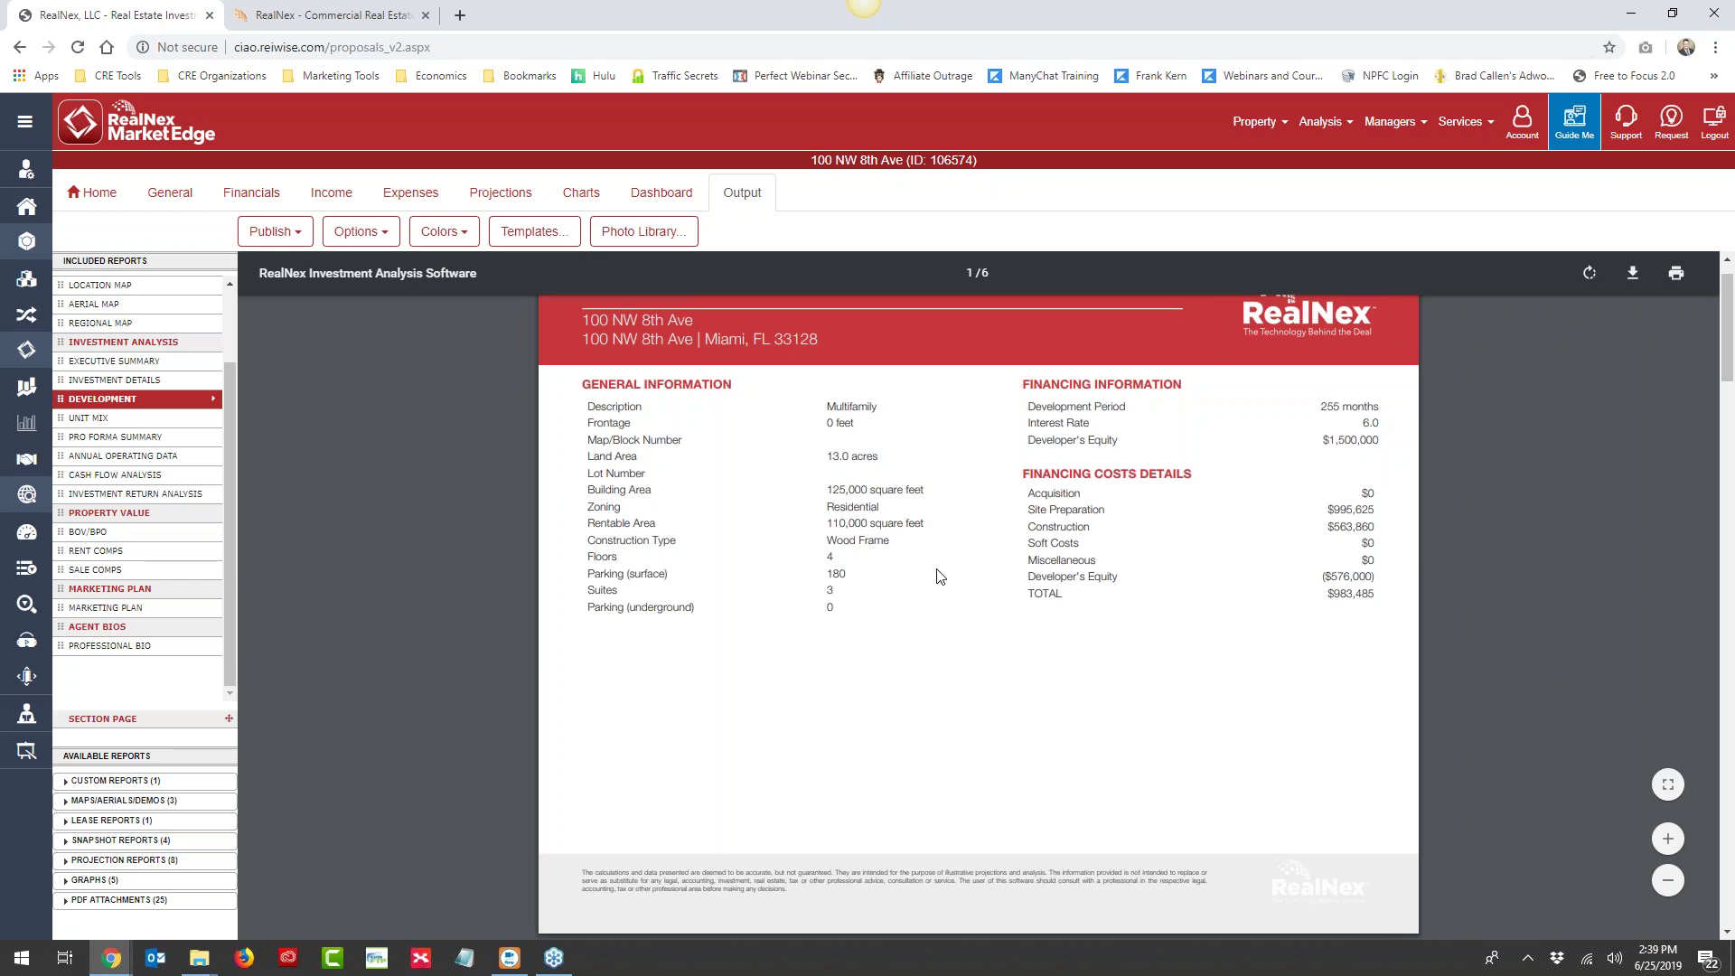
scroll(944, 547, down, 7)
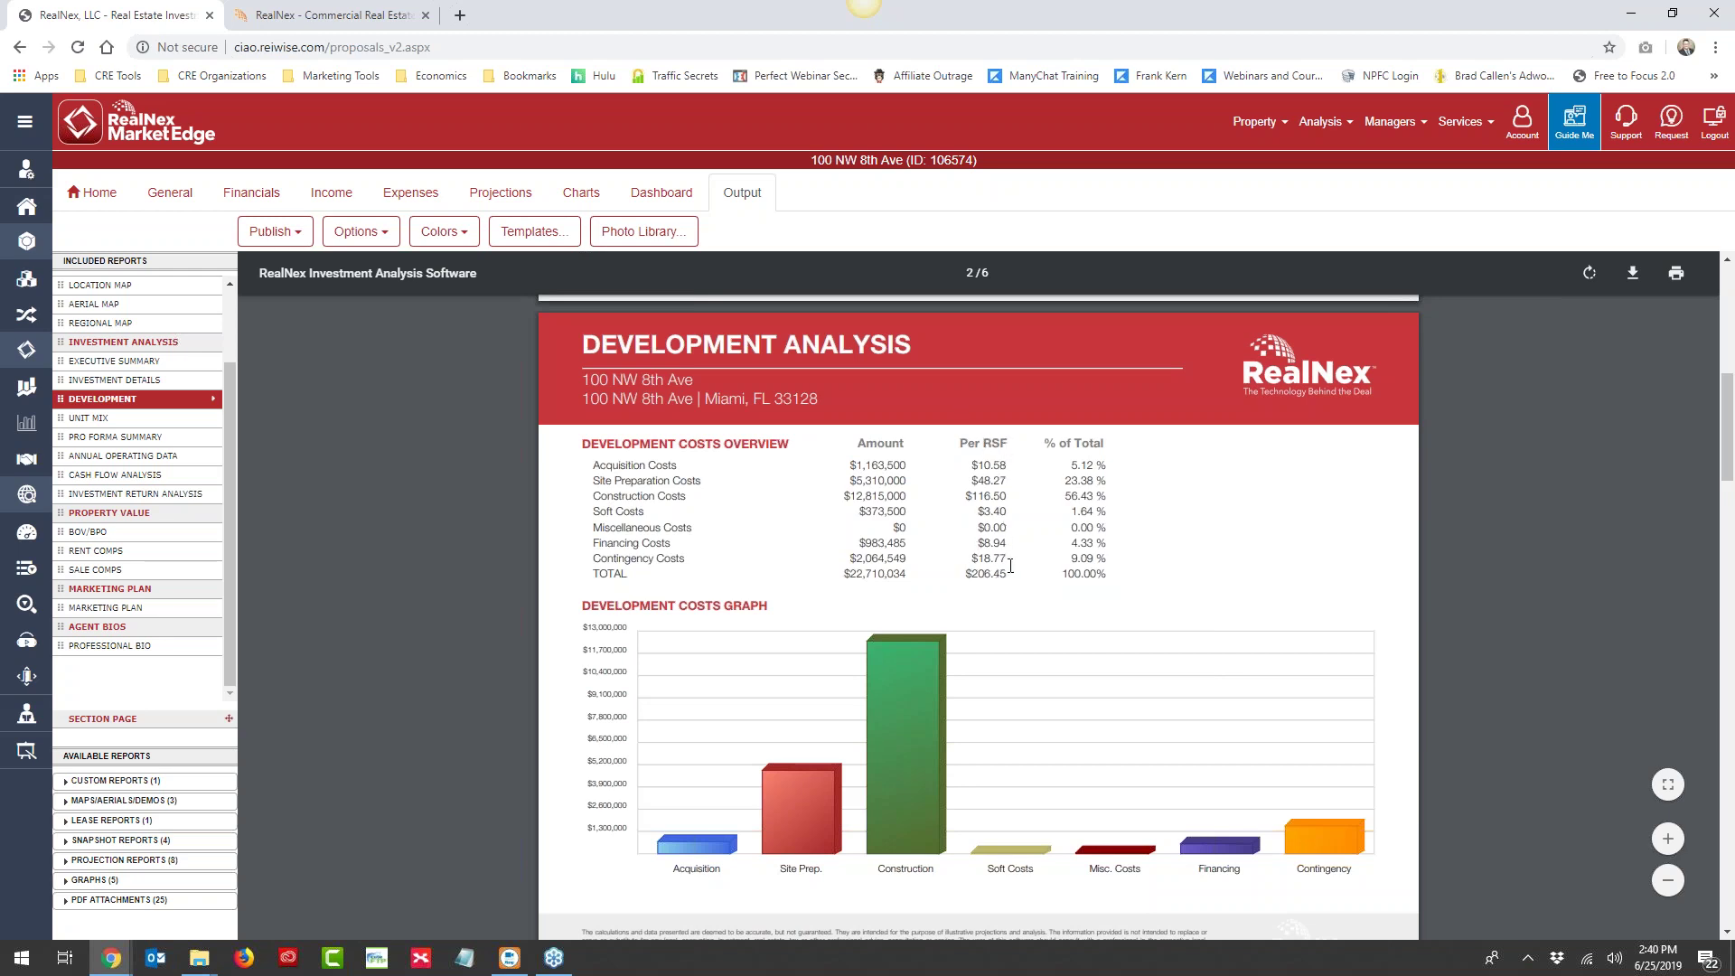
drag(969, 576, 1003, 576)
scroll(1041, 539, down, 1)
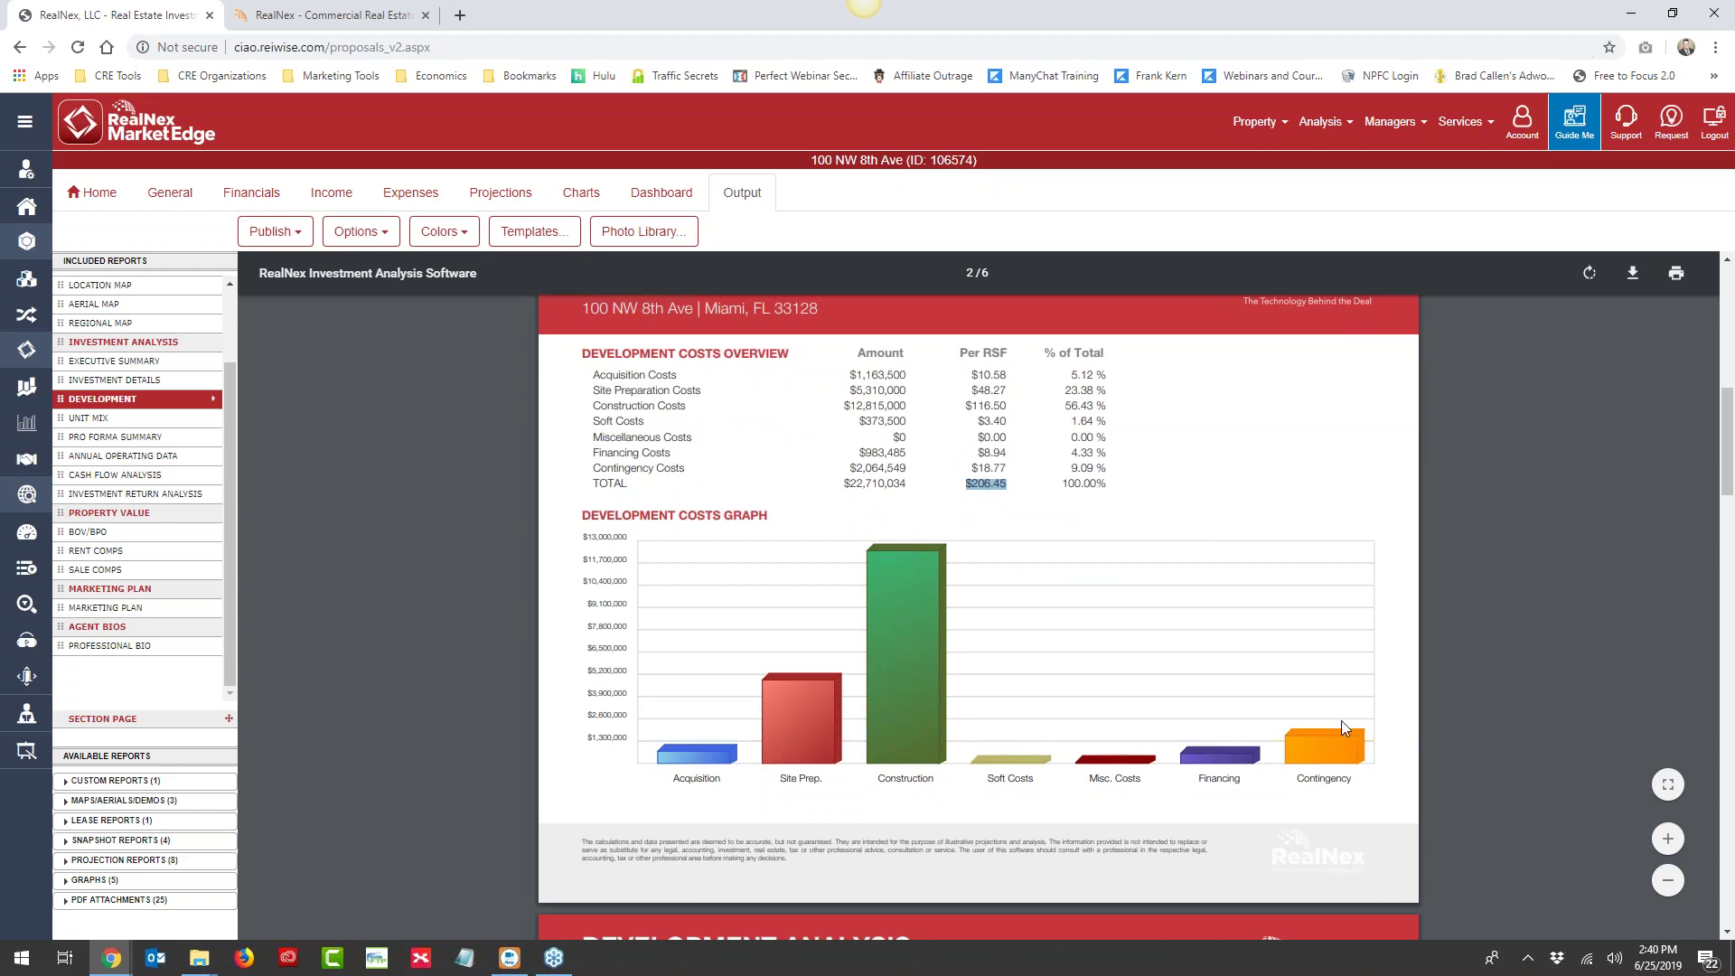
scroll(1077, 570, down, 5)
scroll(1078, 569, down, 2)
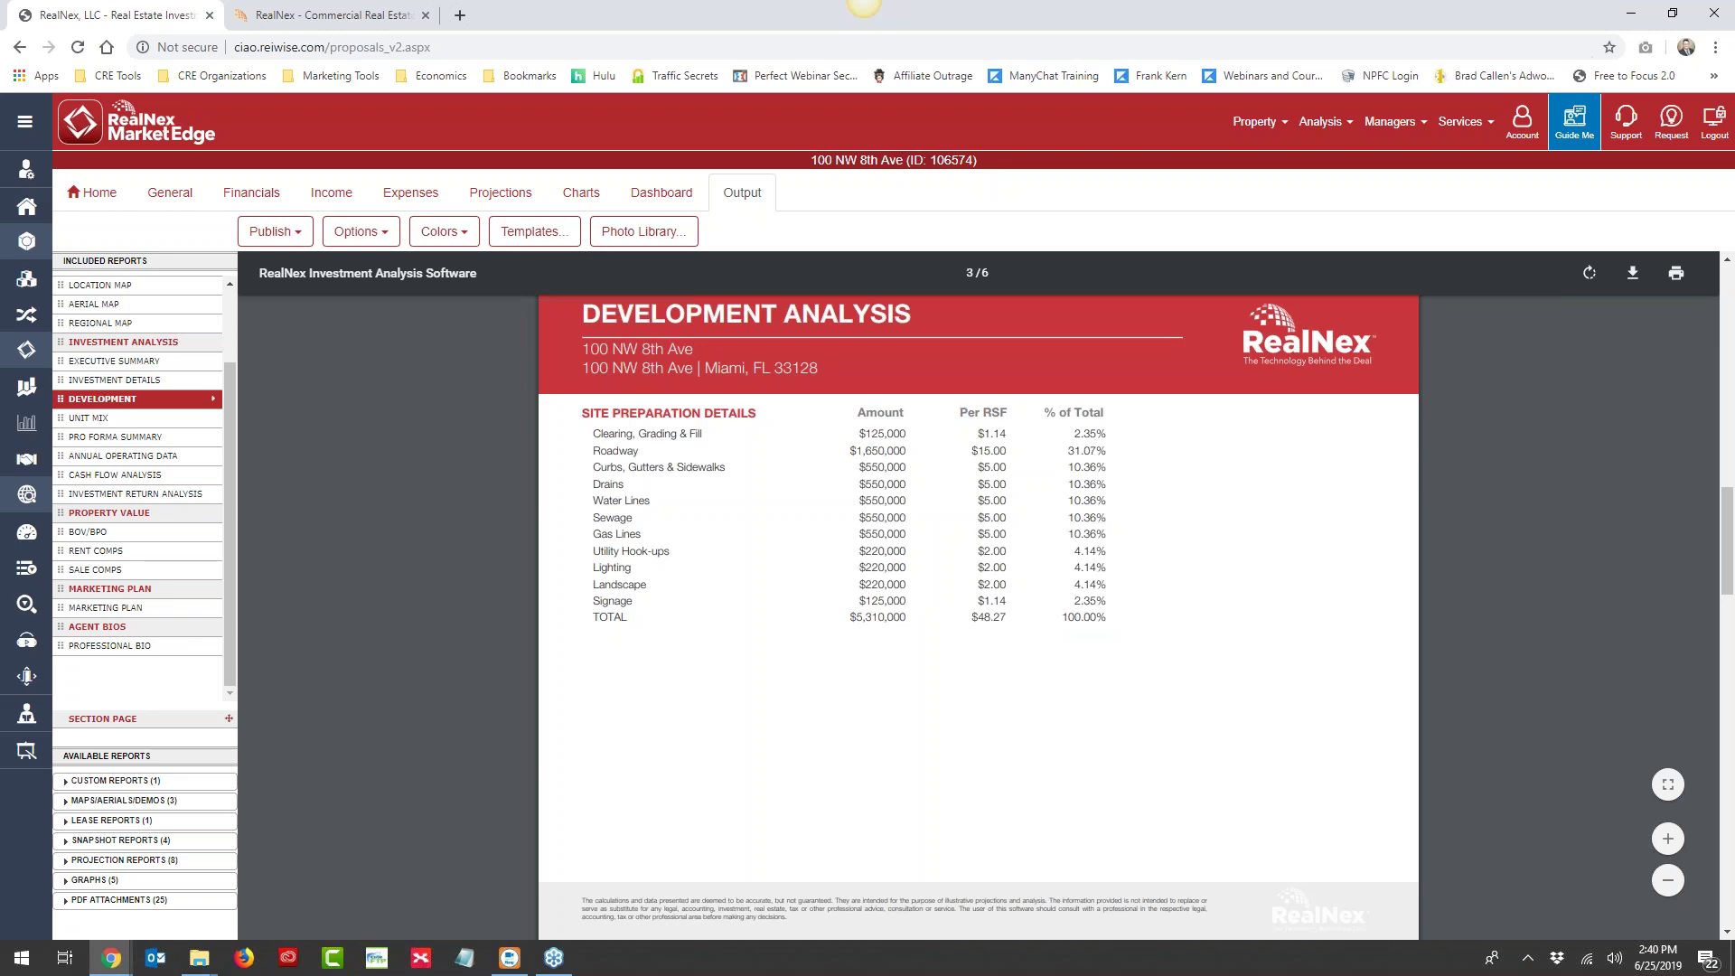
scroll(714, 539, down, 6)
scroll(1049, 558, down, 10)
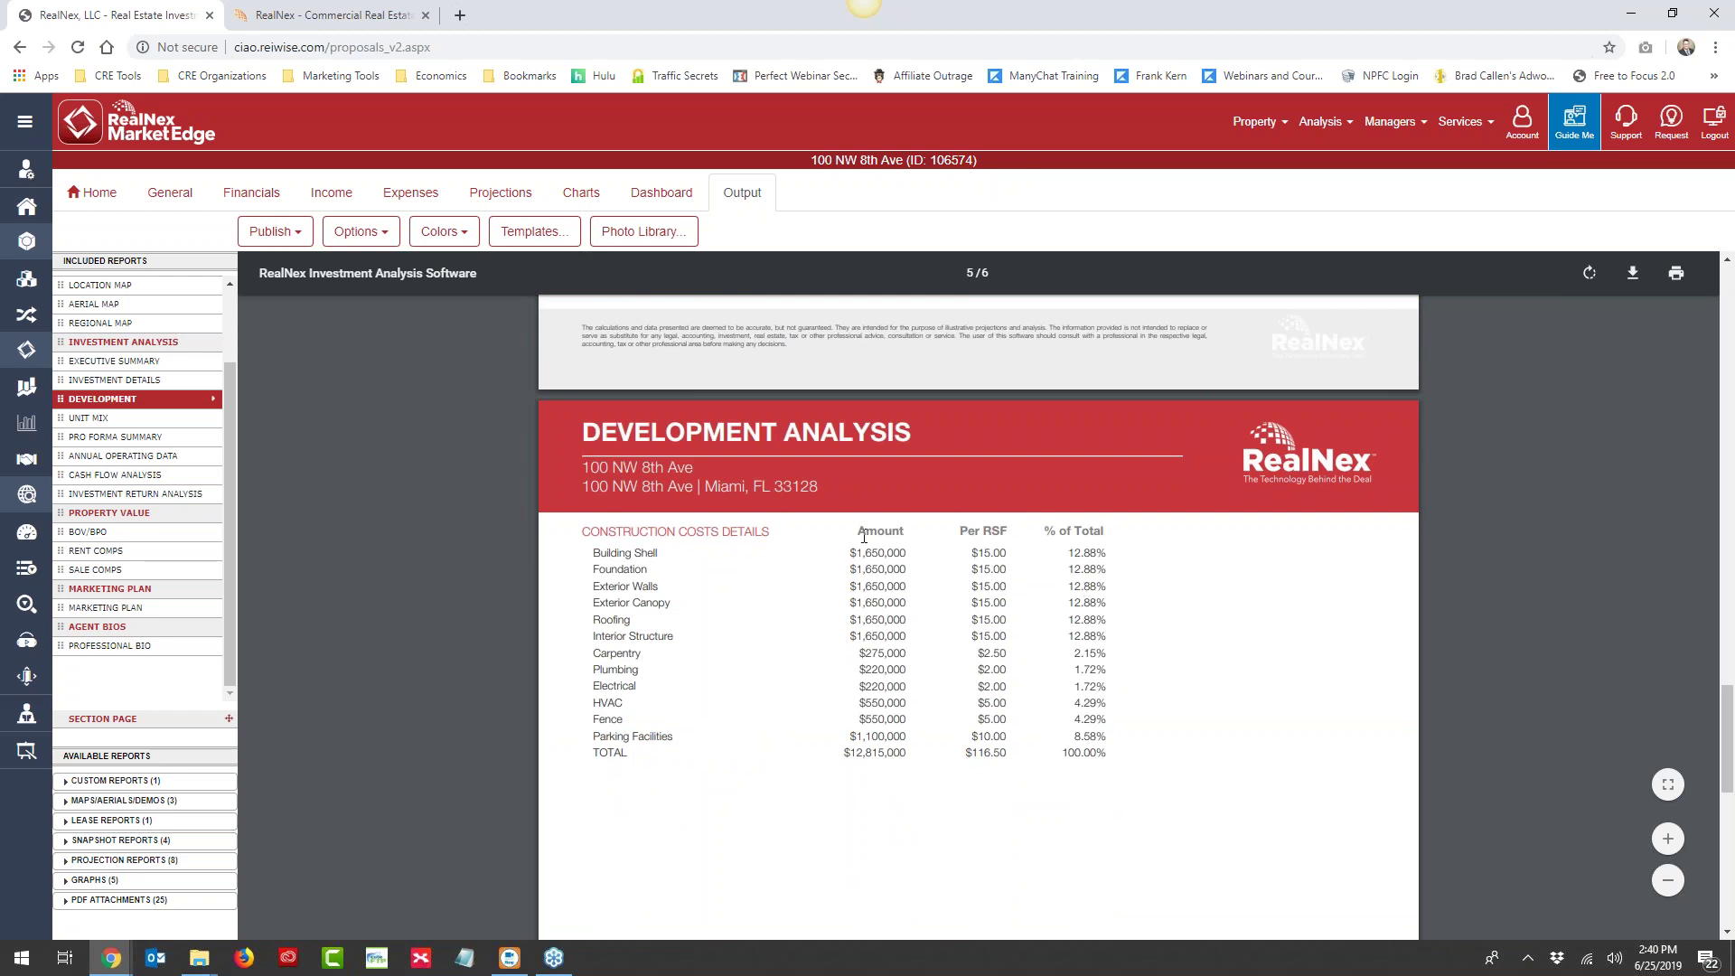
scroll(757, 533, down, 10)
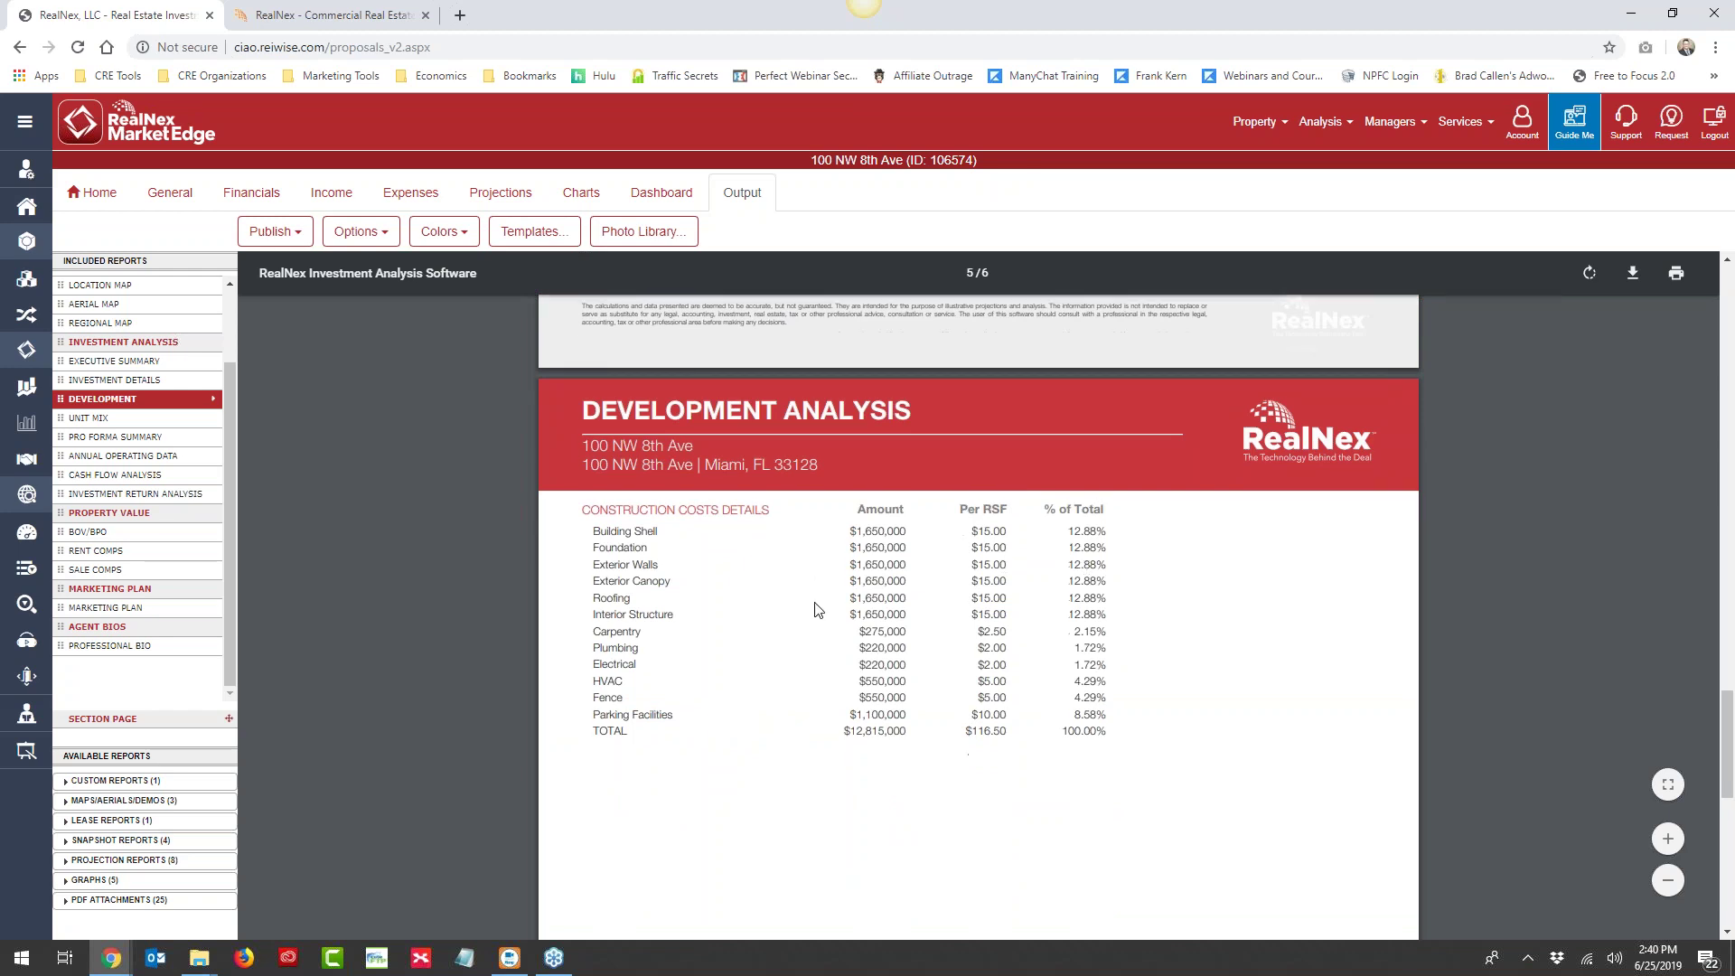
Review the Development report's acquisition, miscellaneous and contingency cost details and return to its first page
scroll(683, 652, down, 2)
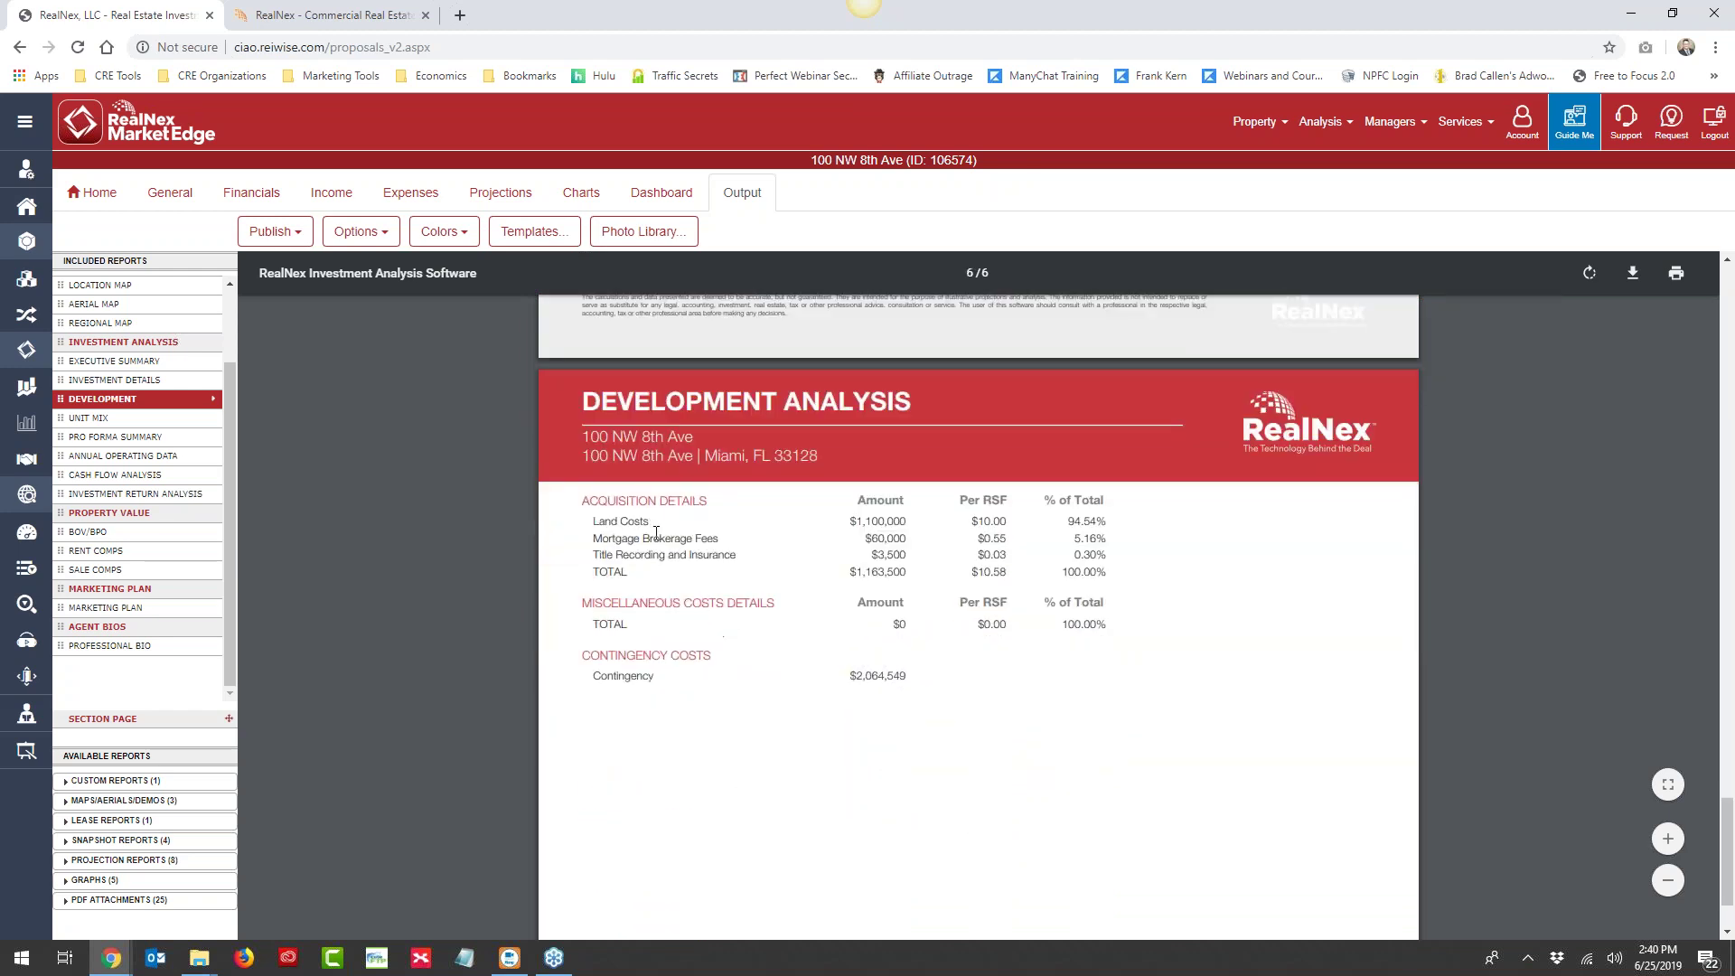
scroll(971, 663, down, 2)
scroll(970, 662, up, 15)
scroll(983, 540, down, 3)
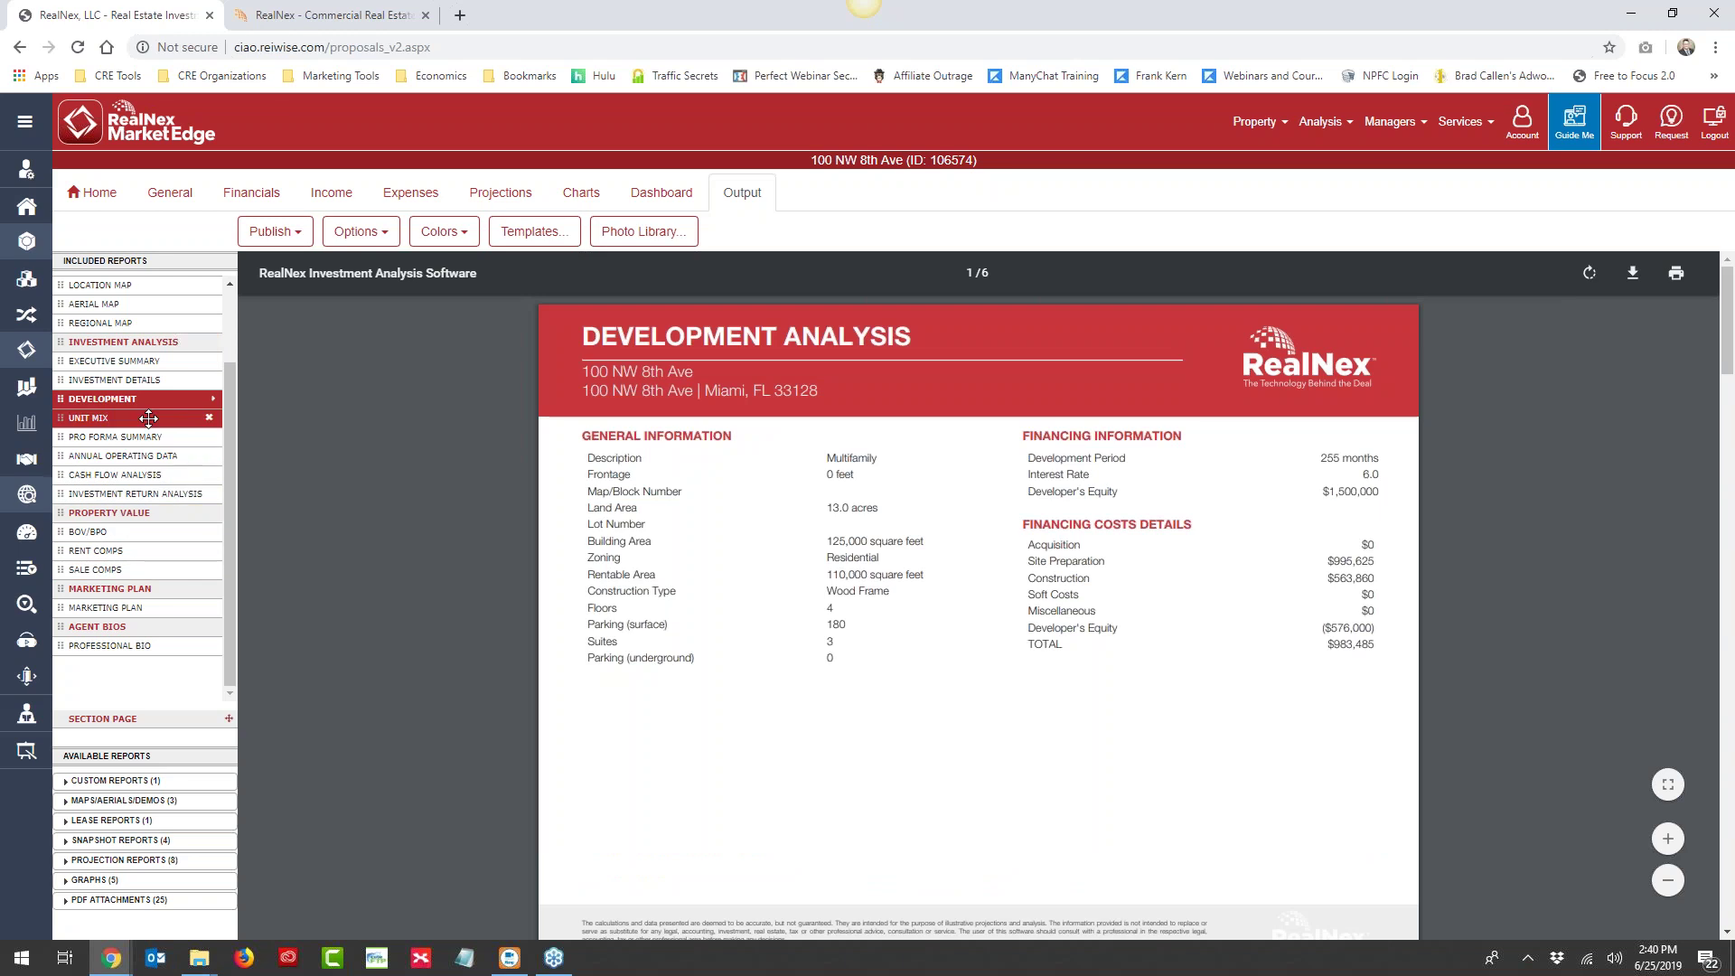
scroll(148, 418, up, 1)
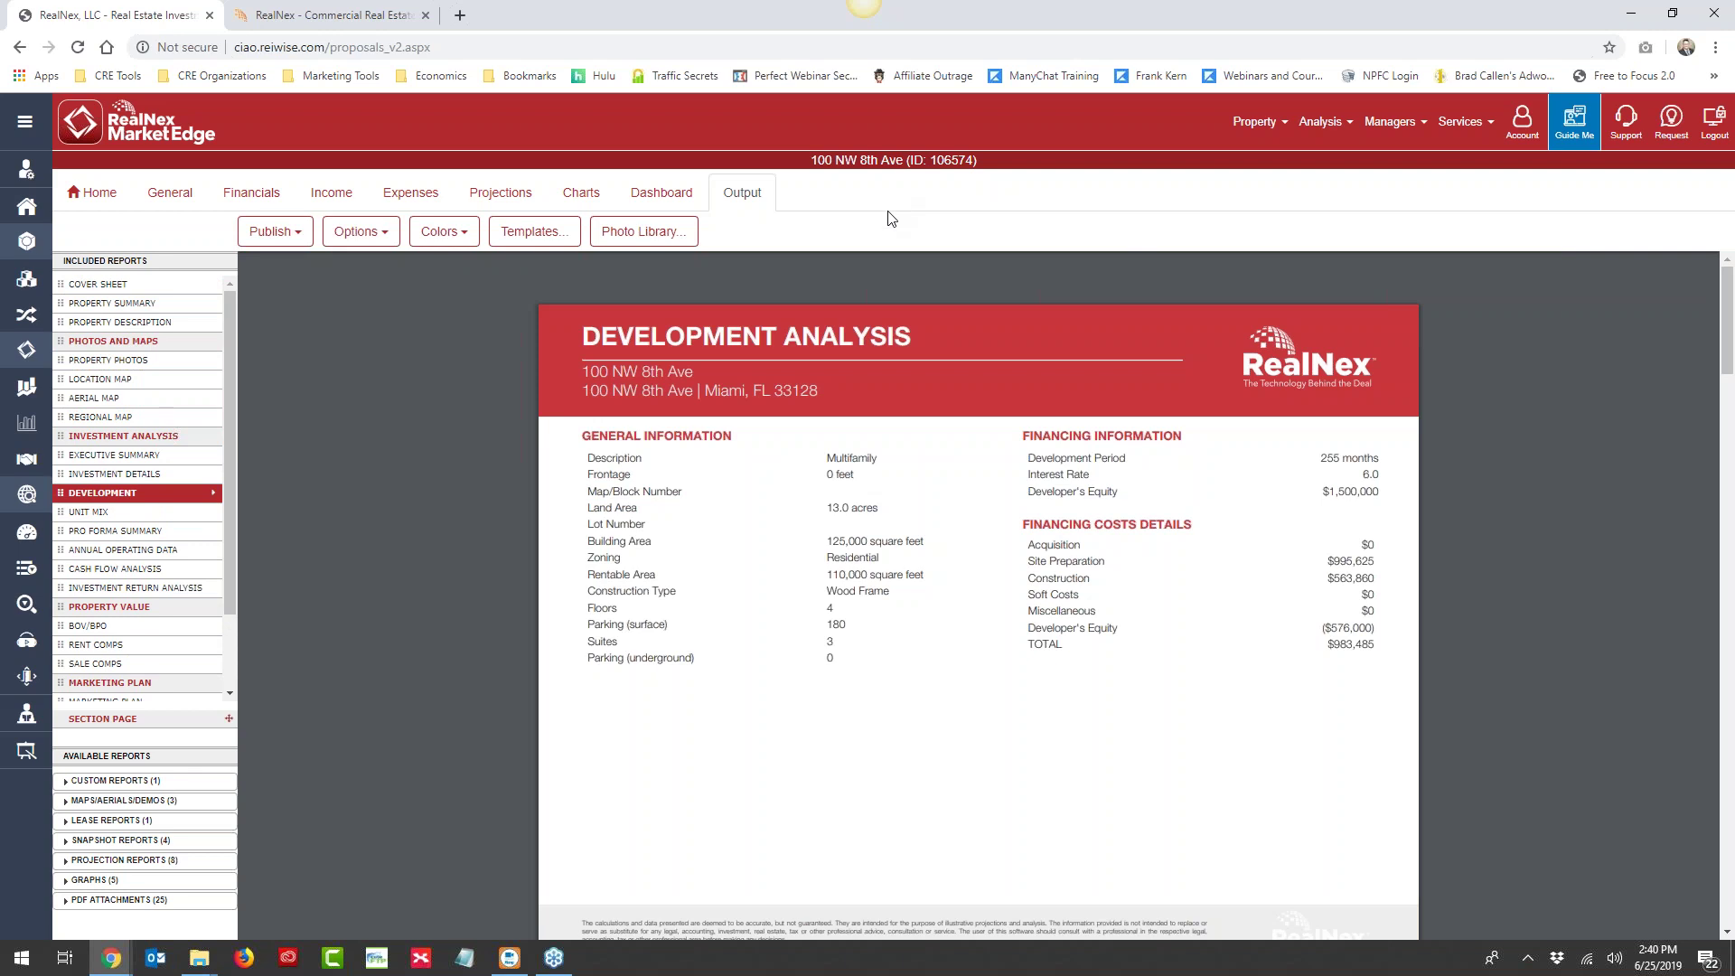
Open the Guide Me help library and review the New Featured Videos, MarketEdge Branding and Investment Tools Setup topics
click(1575, 122)
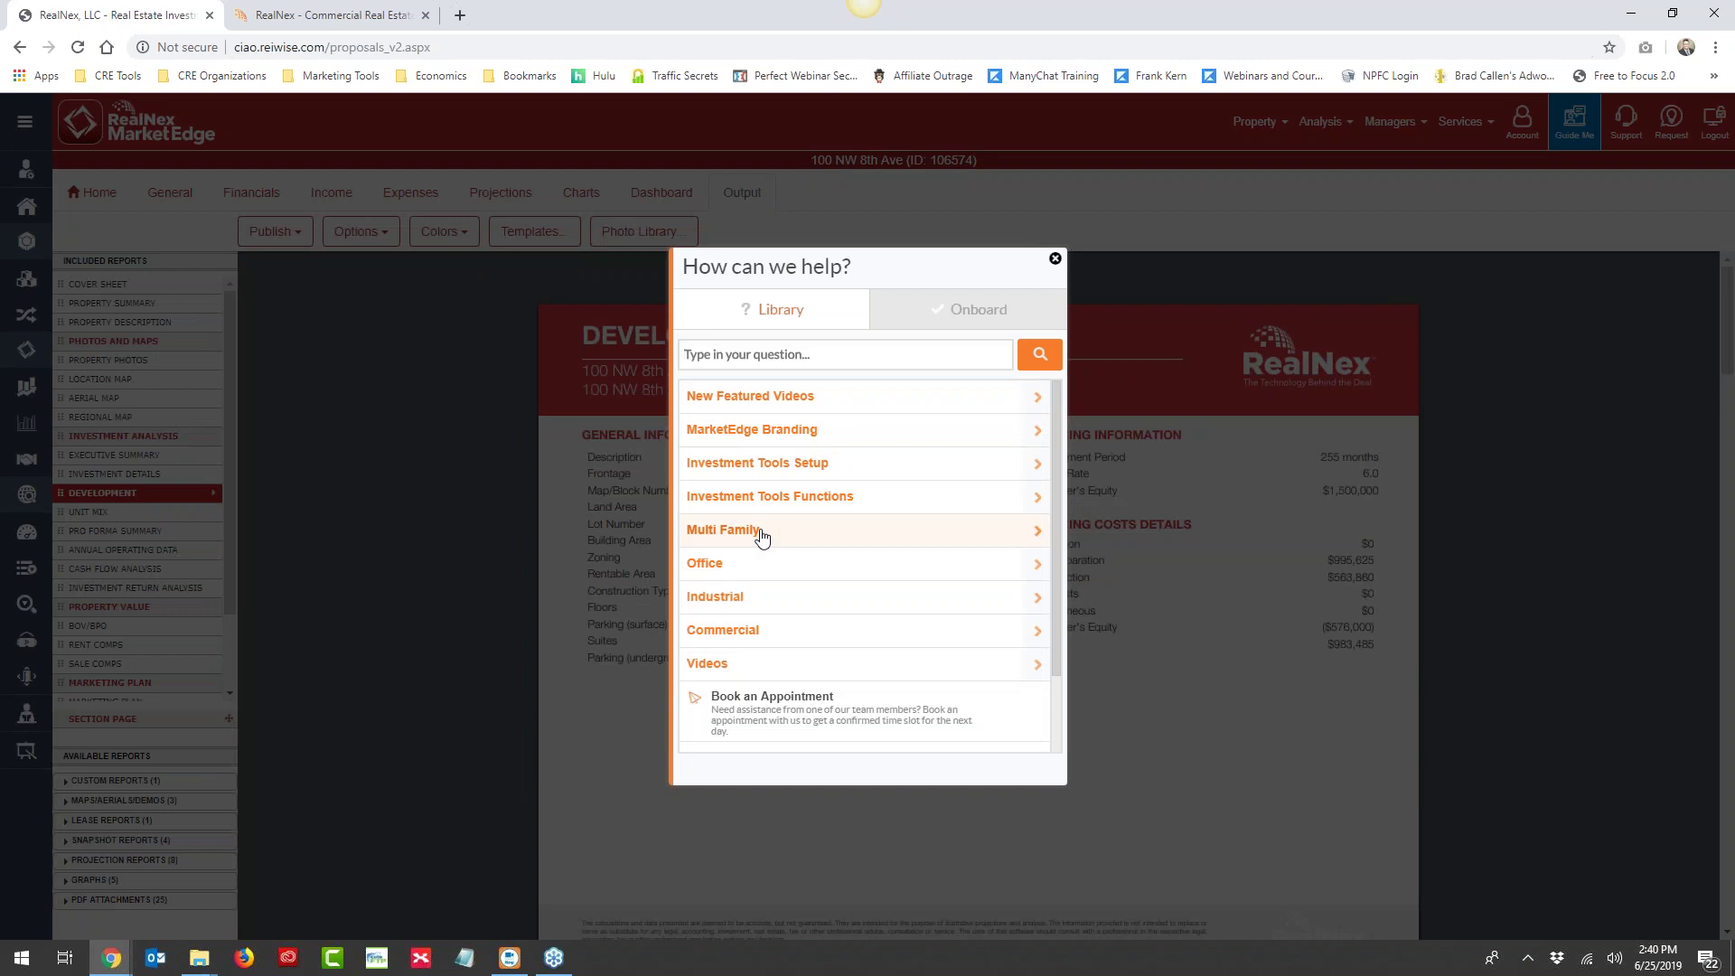
click(767, 398)
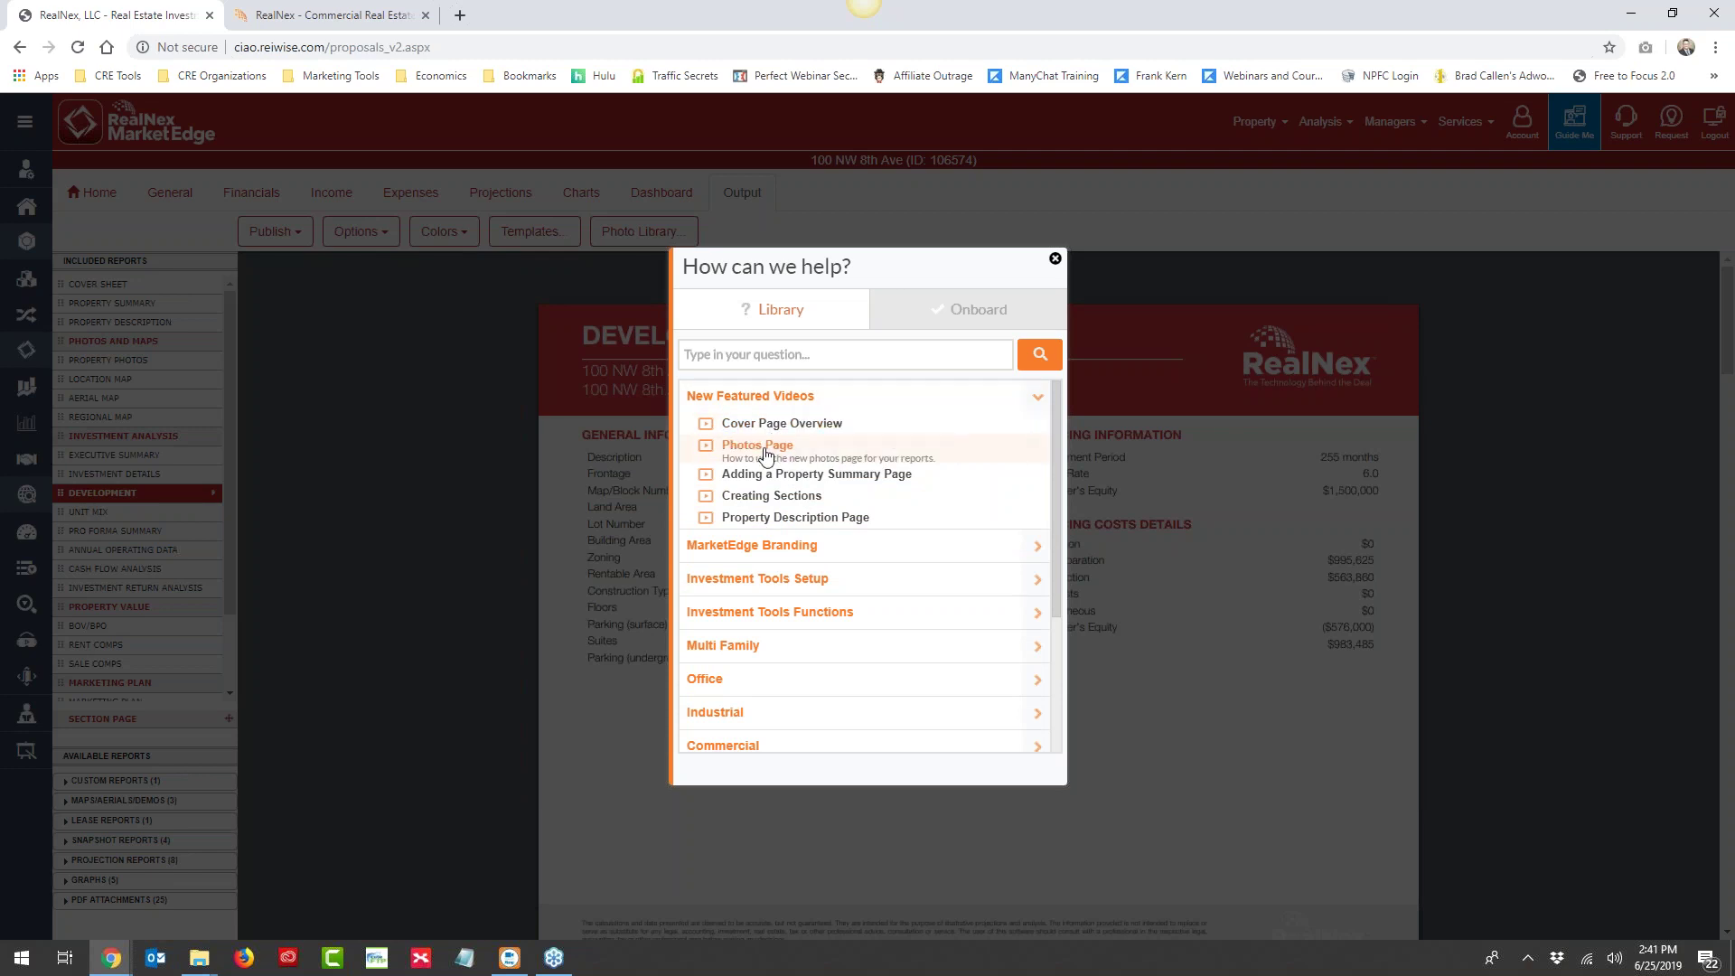
scroll(774, 473, down, 1)
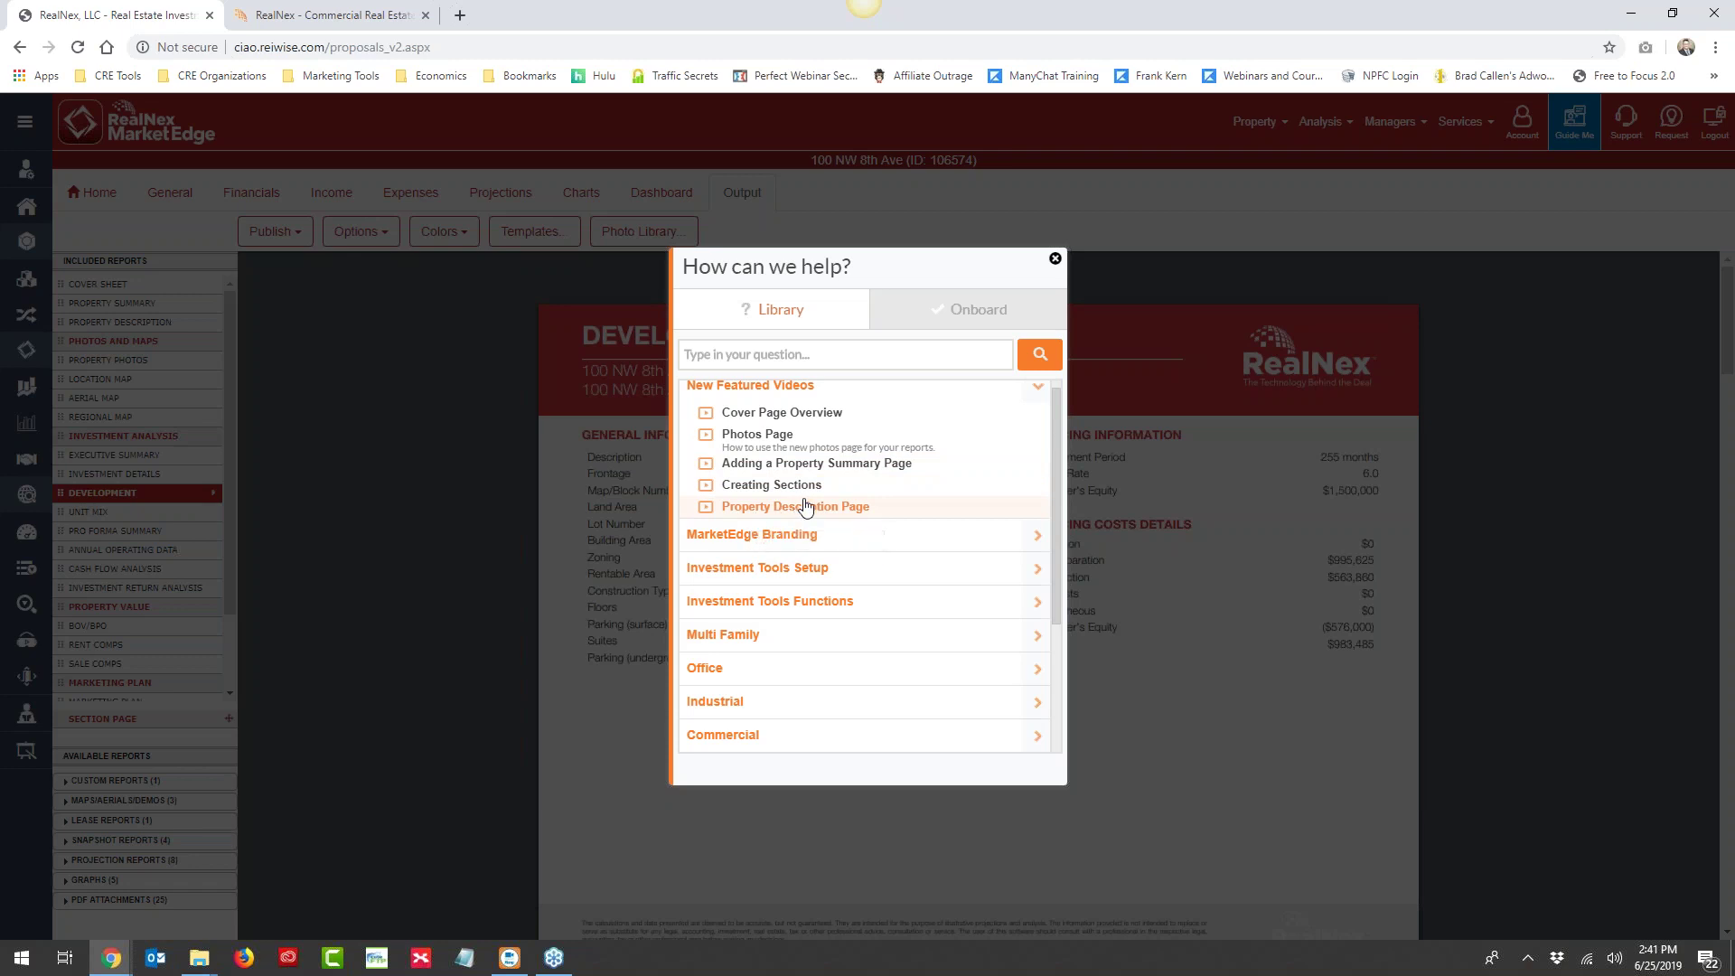
scroll(800, 507, down, 1)
click(771, 533)
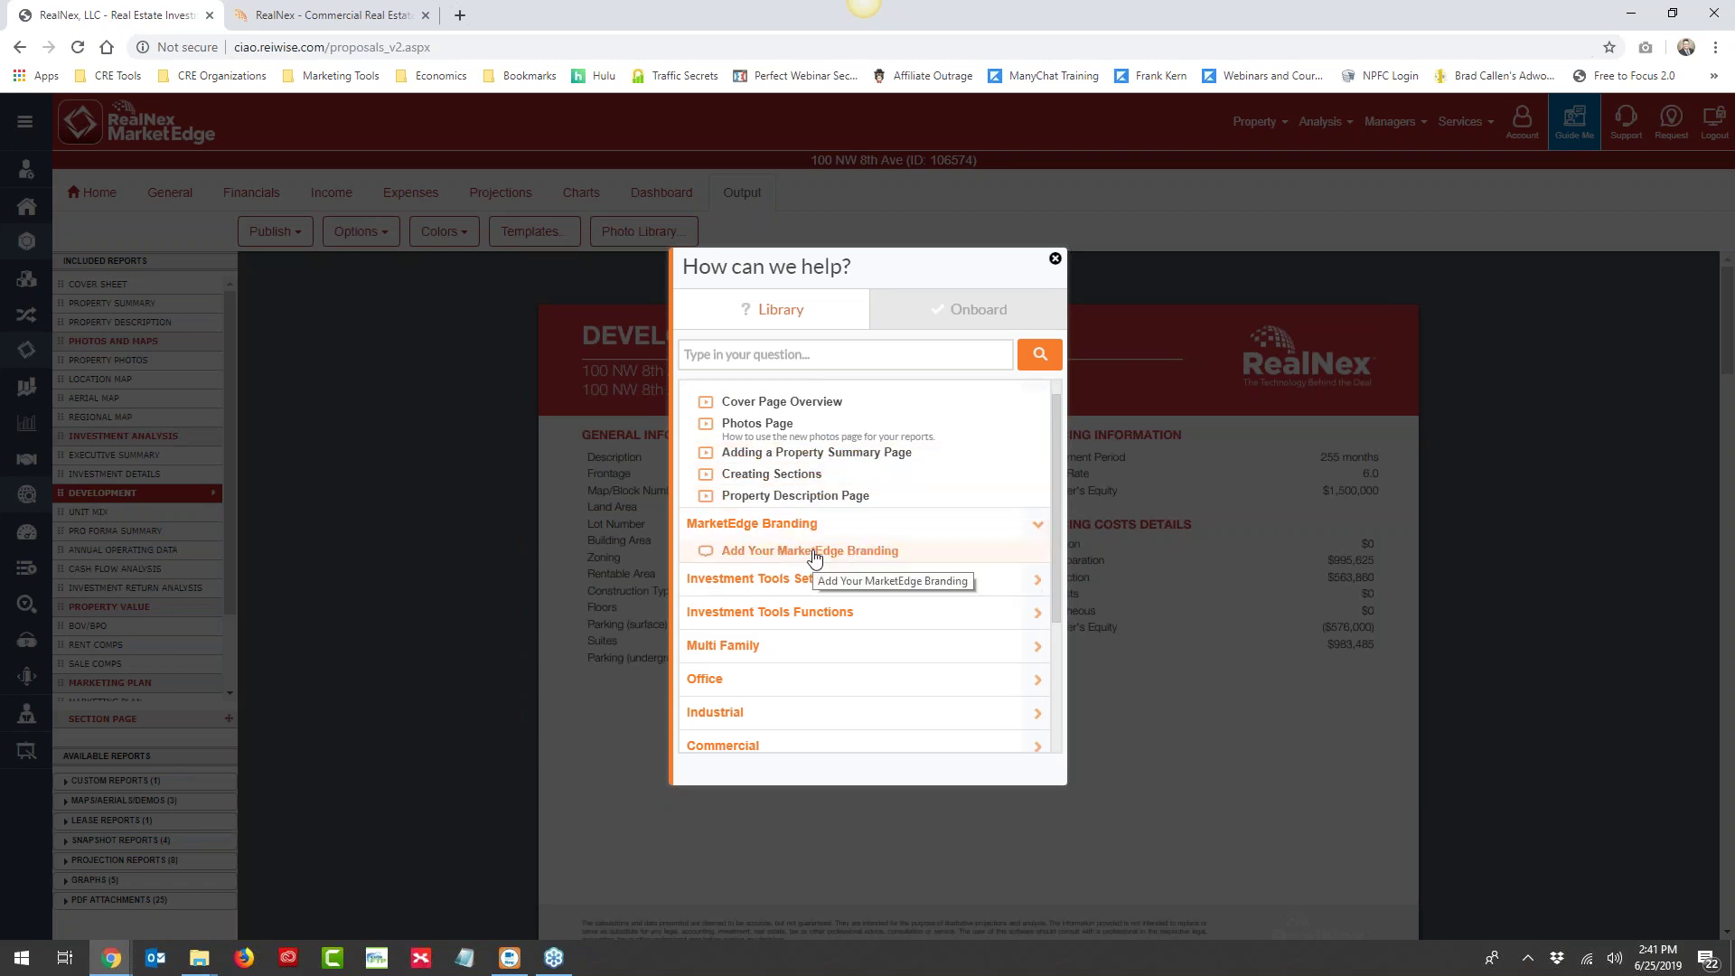
click(814, 580)
scroll(816, 601, down, 1)
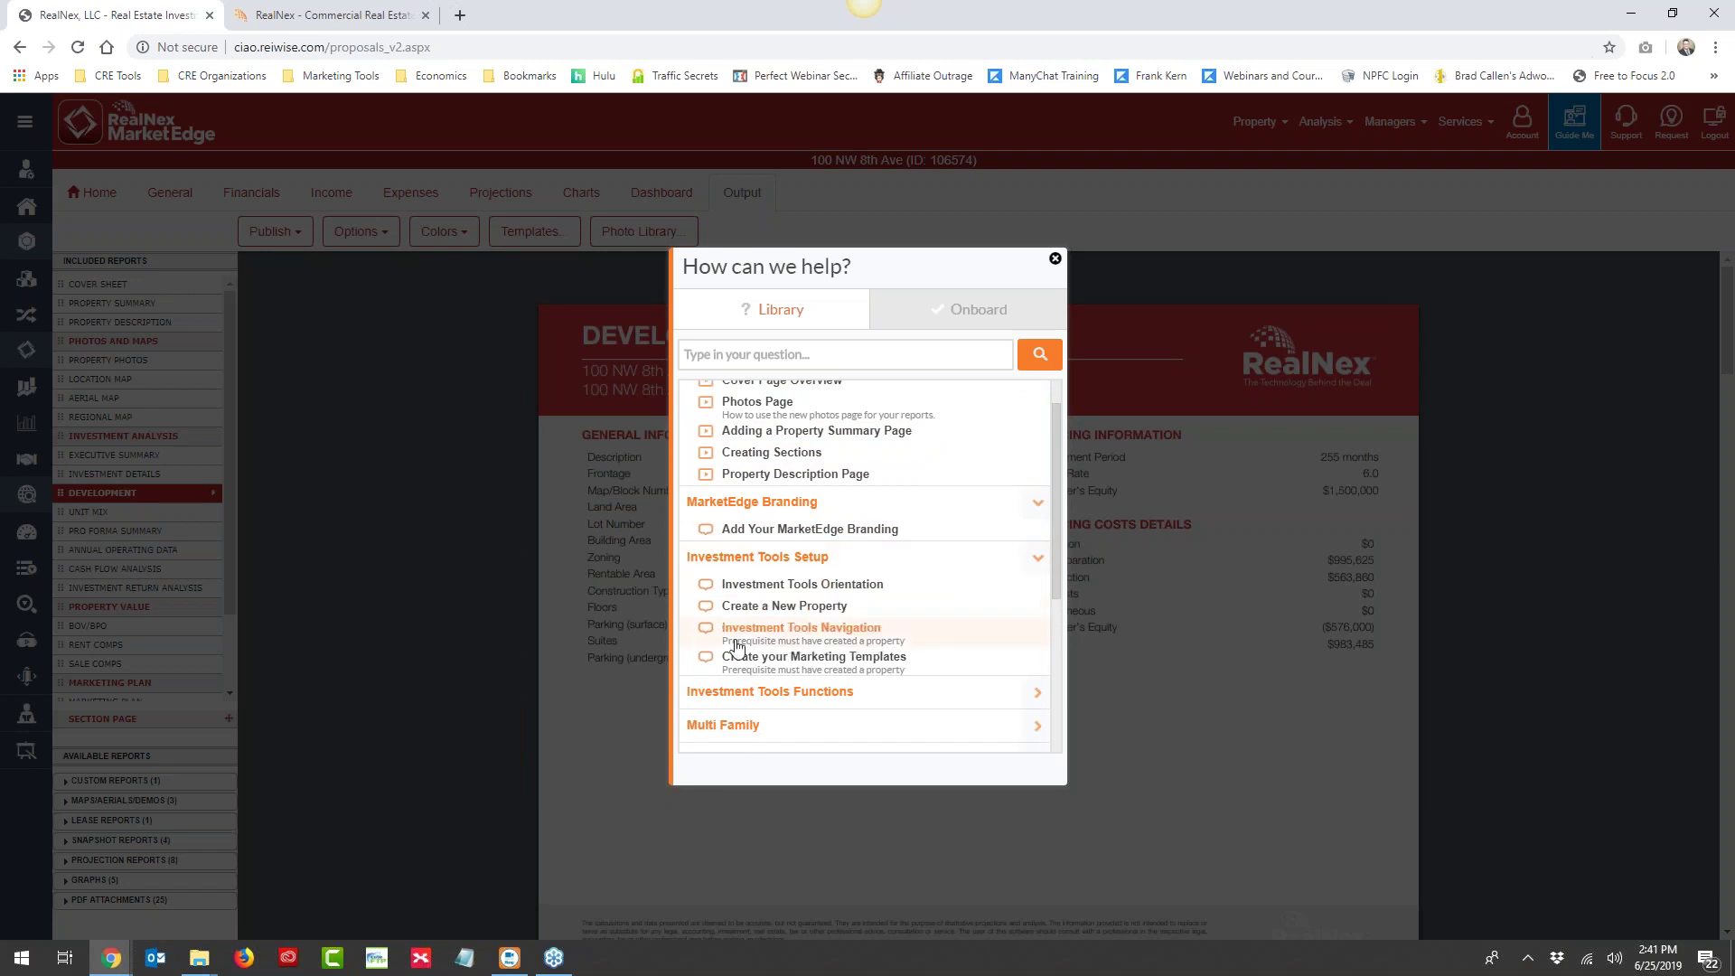
Review the help library's Multi Family and Office guides and close the library
click(764, 561)
click(737, 623)
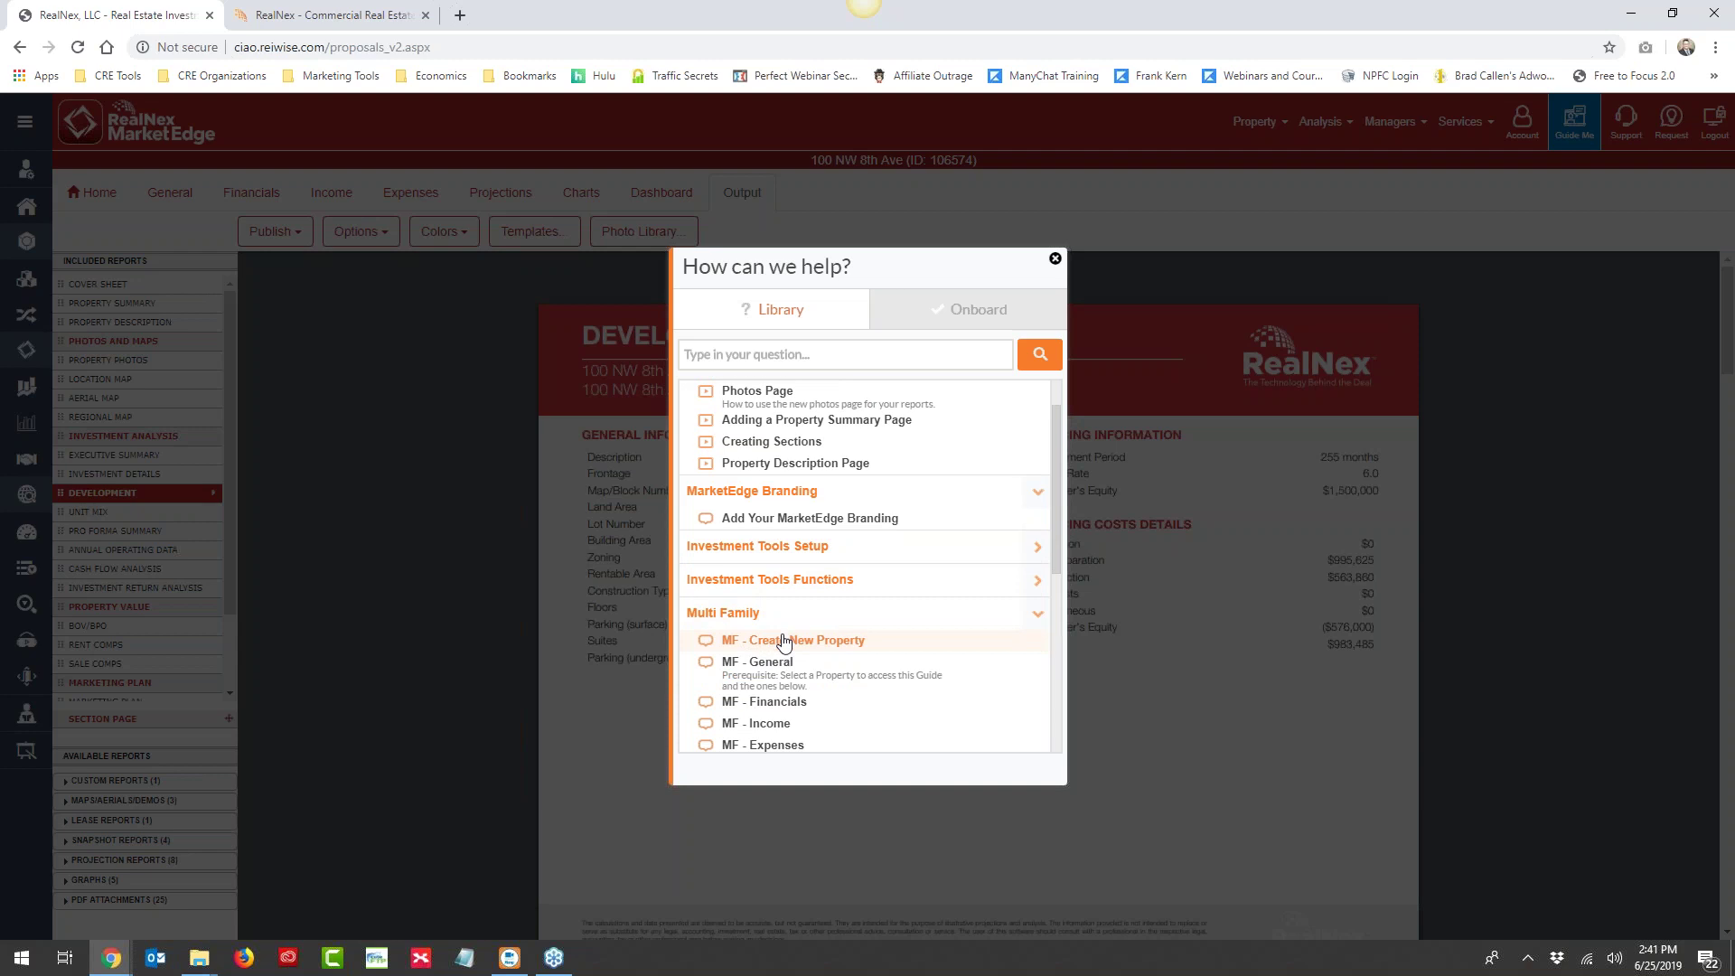
click(723, 612)
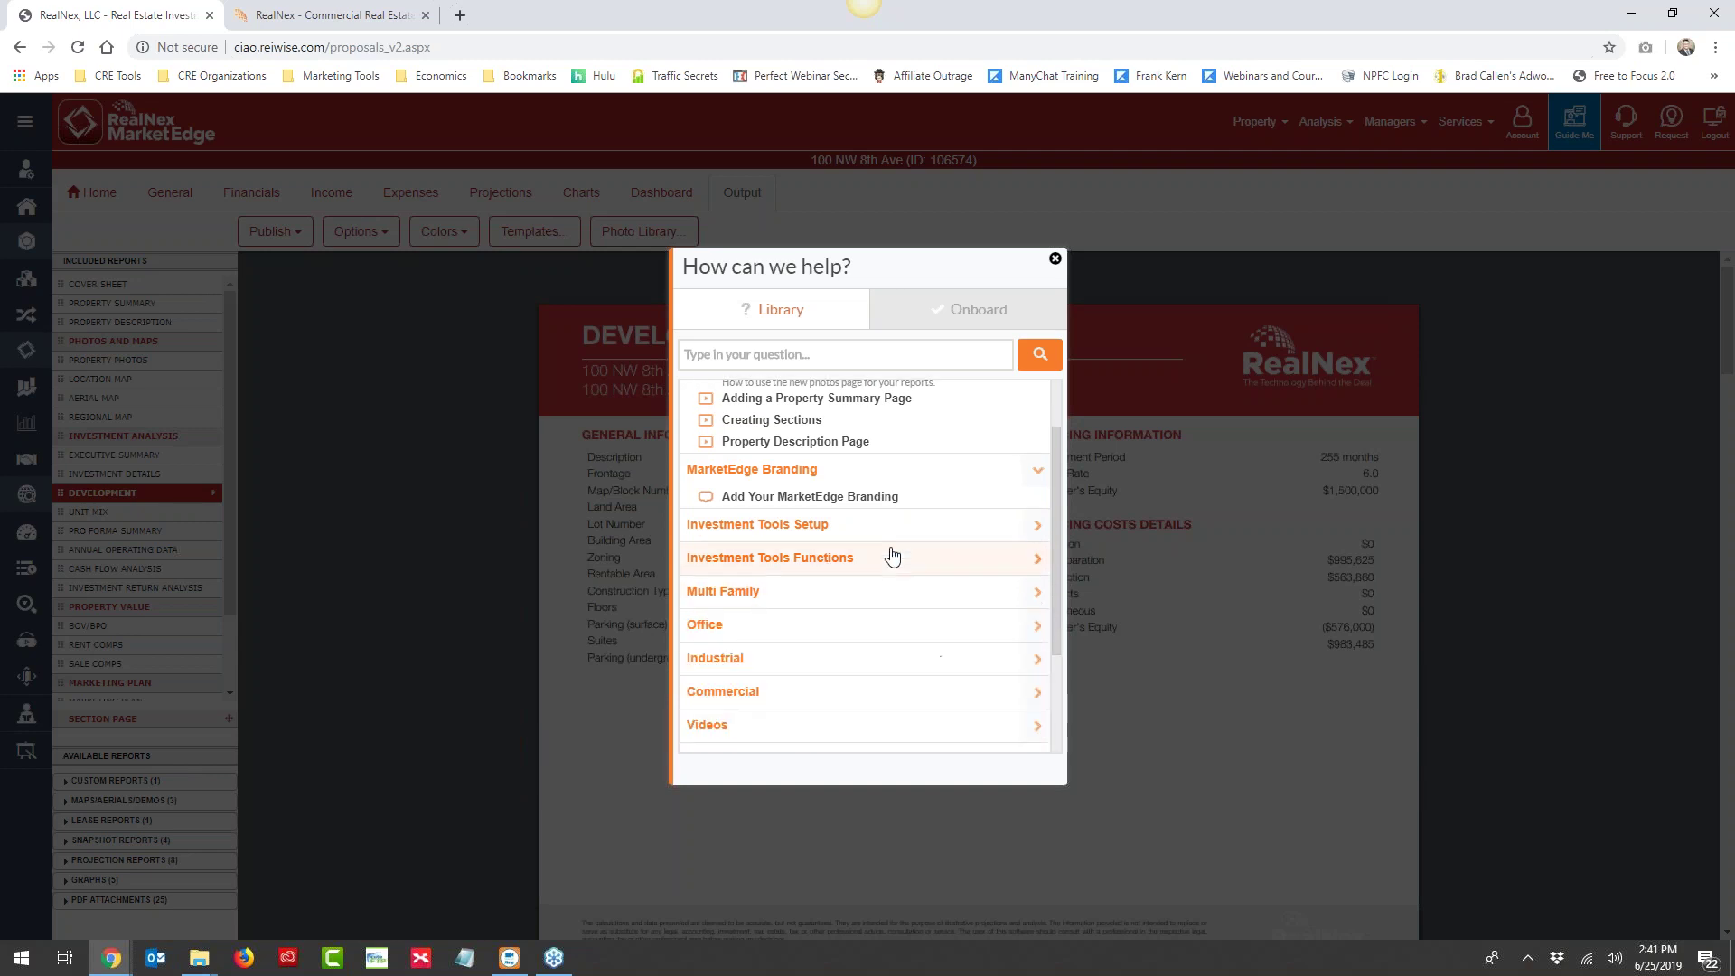
click(767, 600)
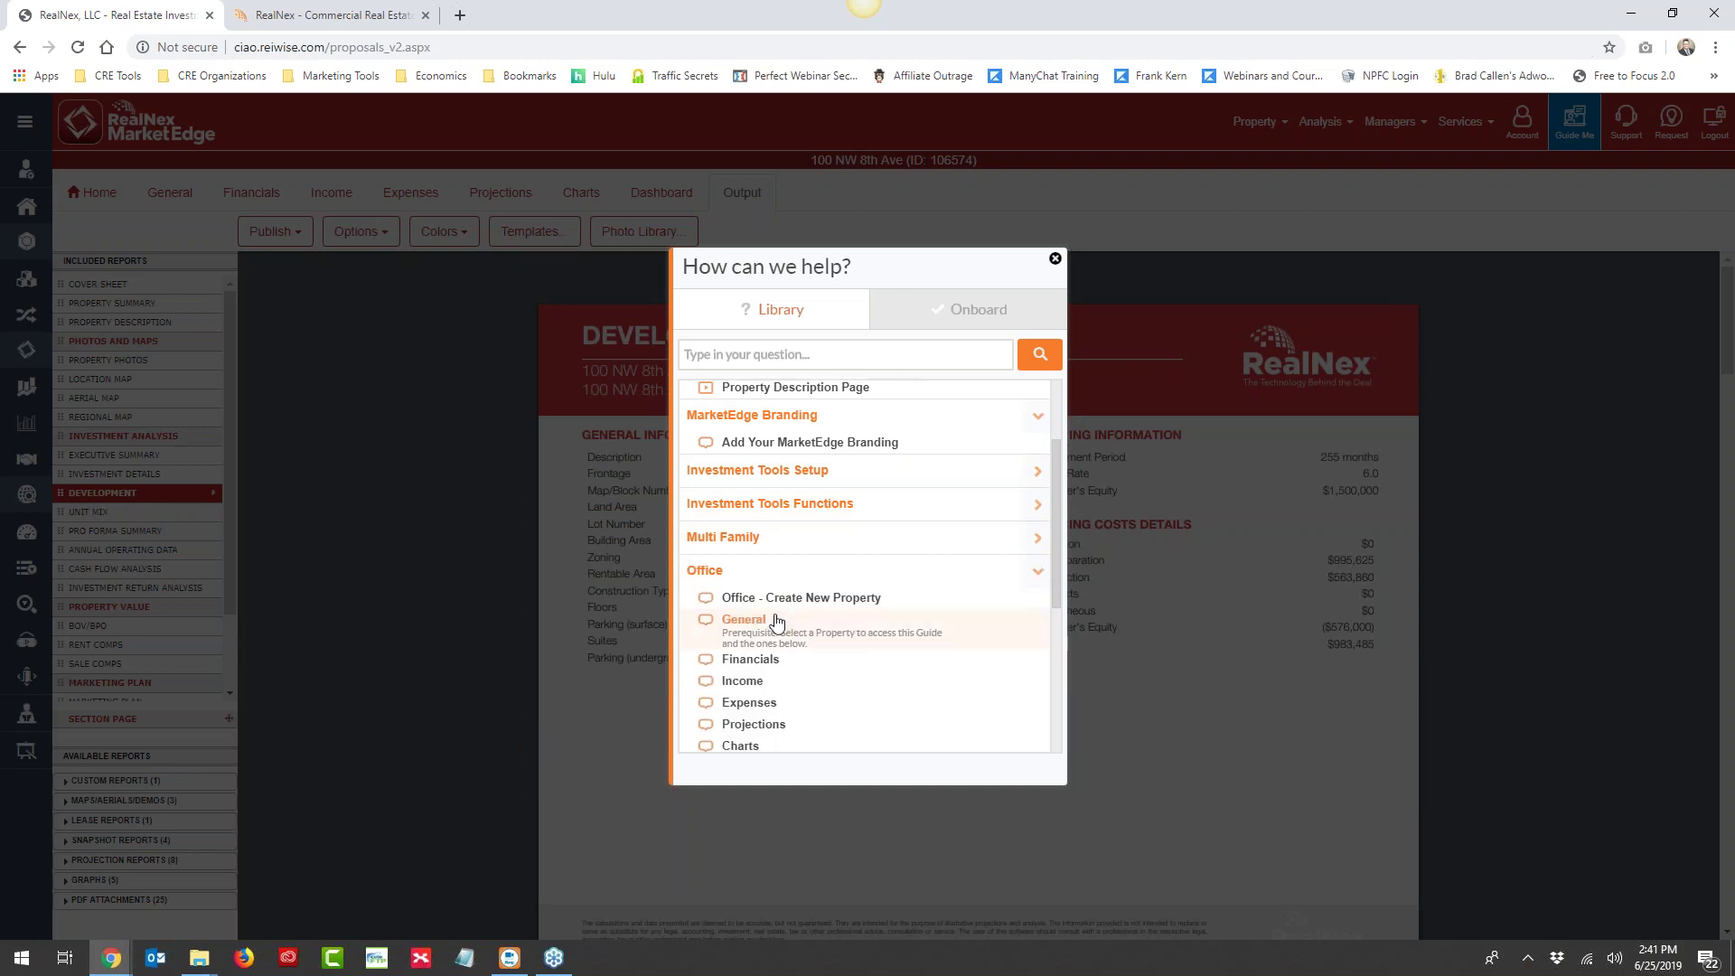
click(734, 568)
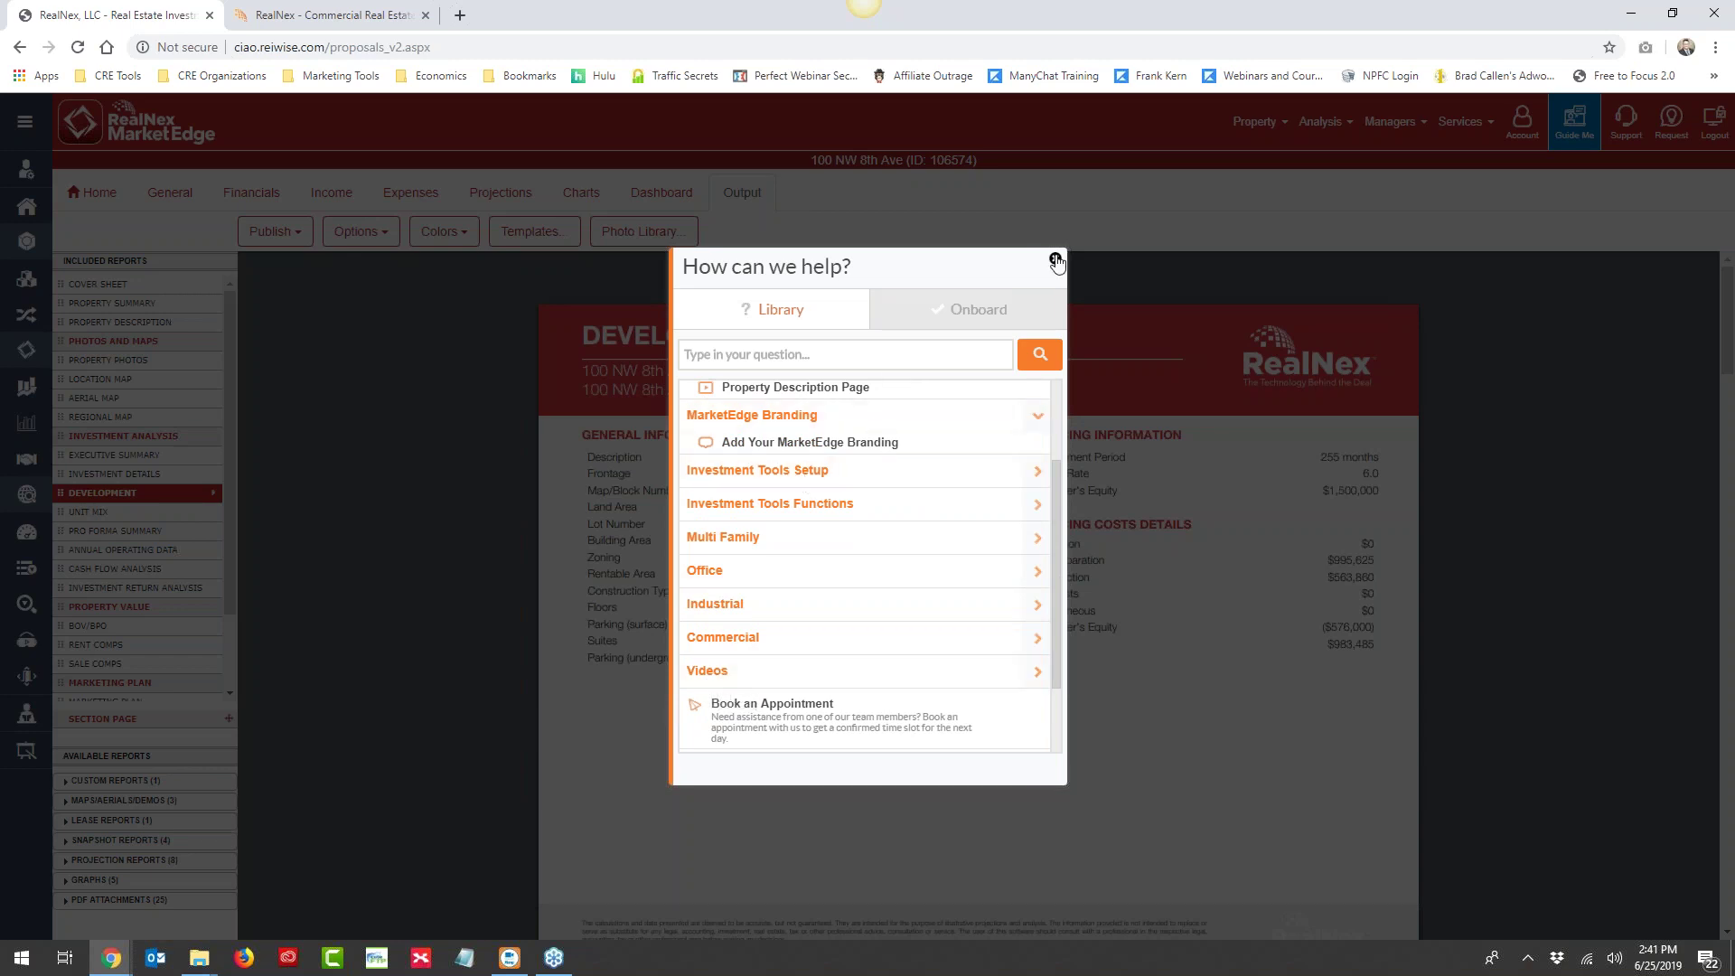
click(1055, 260)
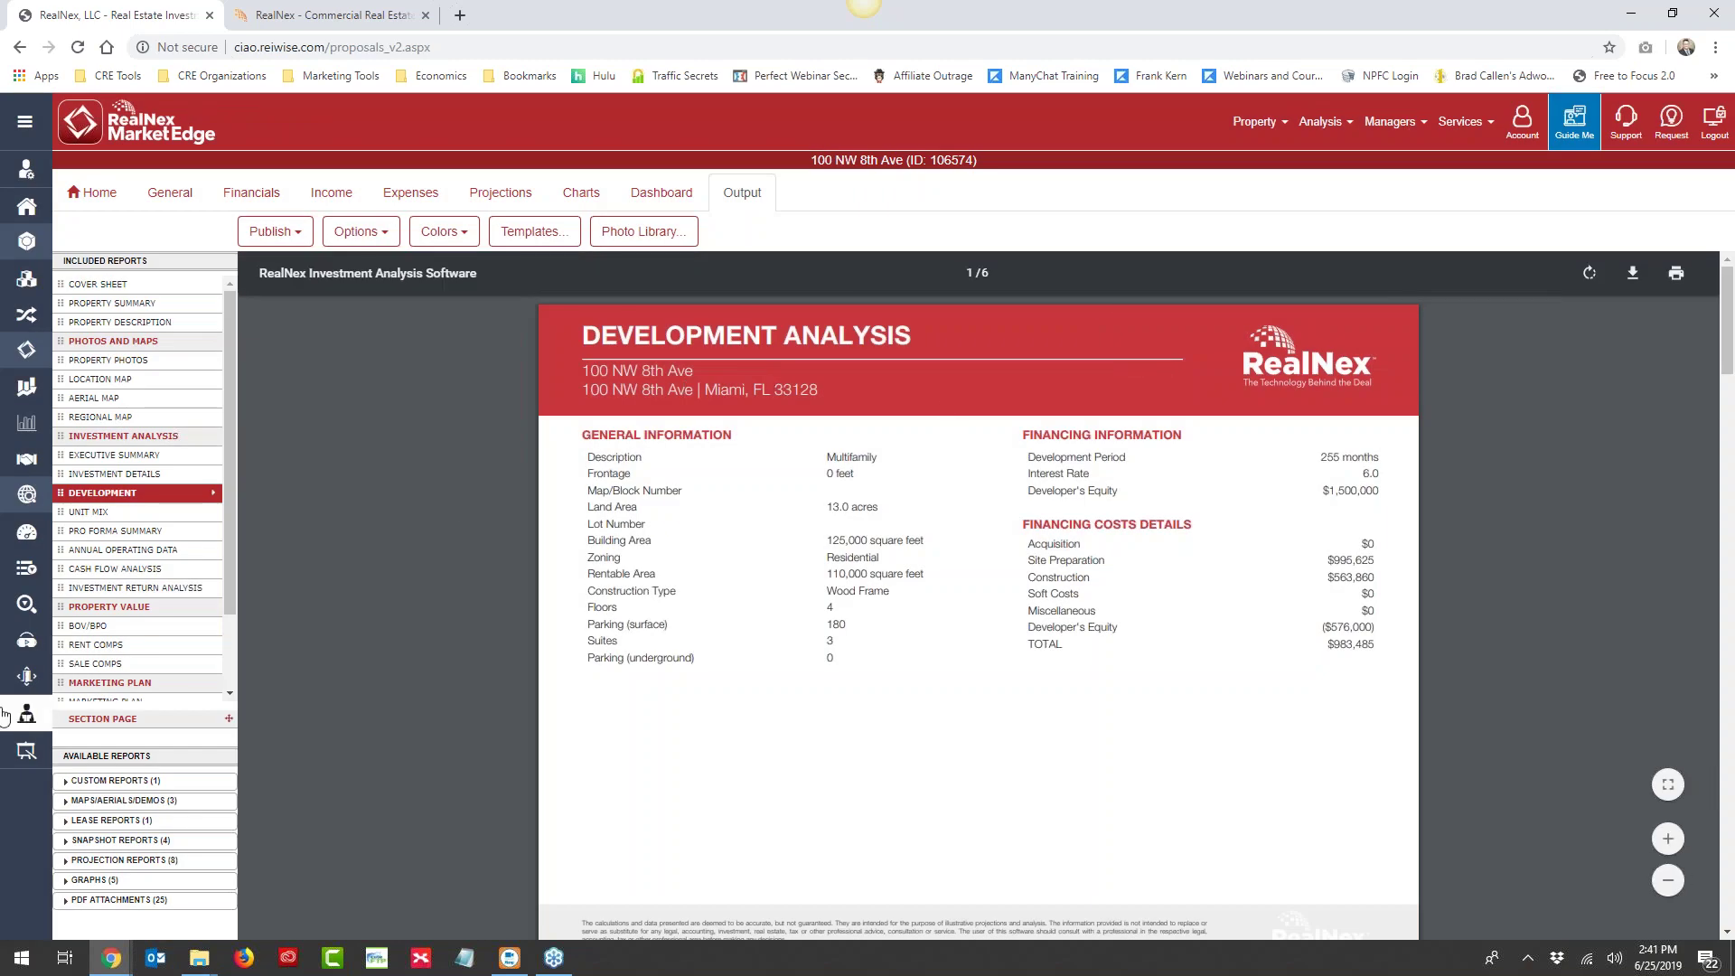
Look through the MarketEdge Training articles in the RealNex Knowledge Base Training Center and return to the Development report
click(26, 751)
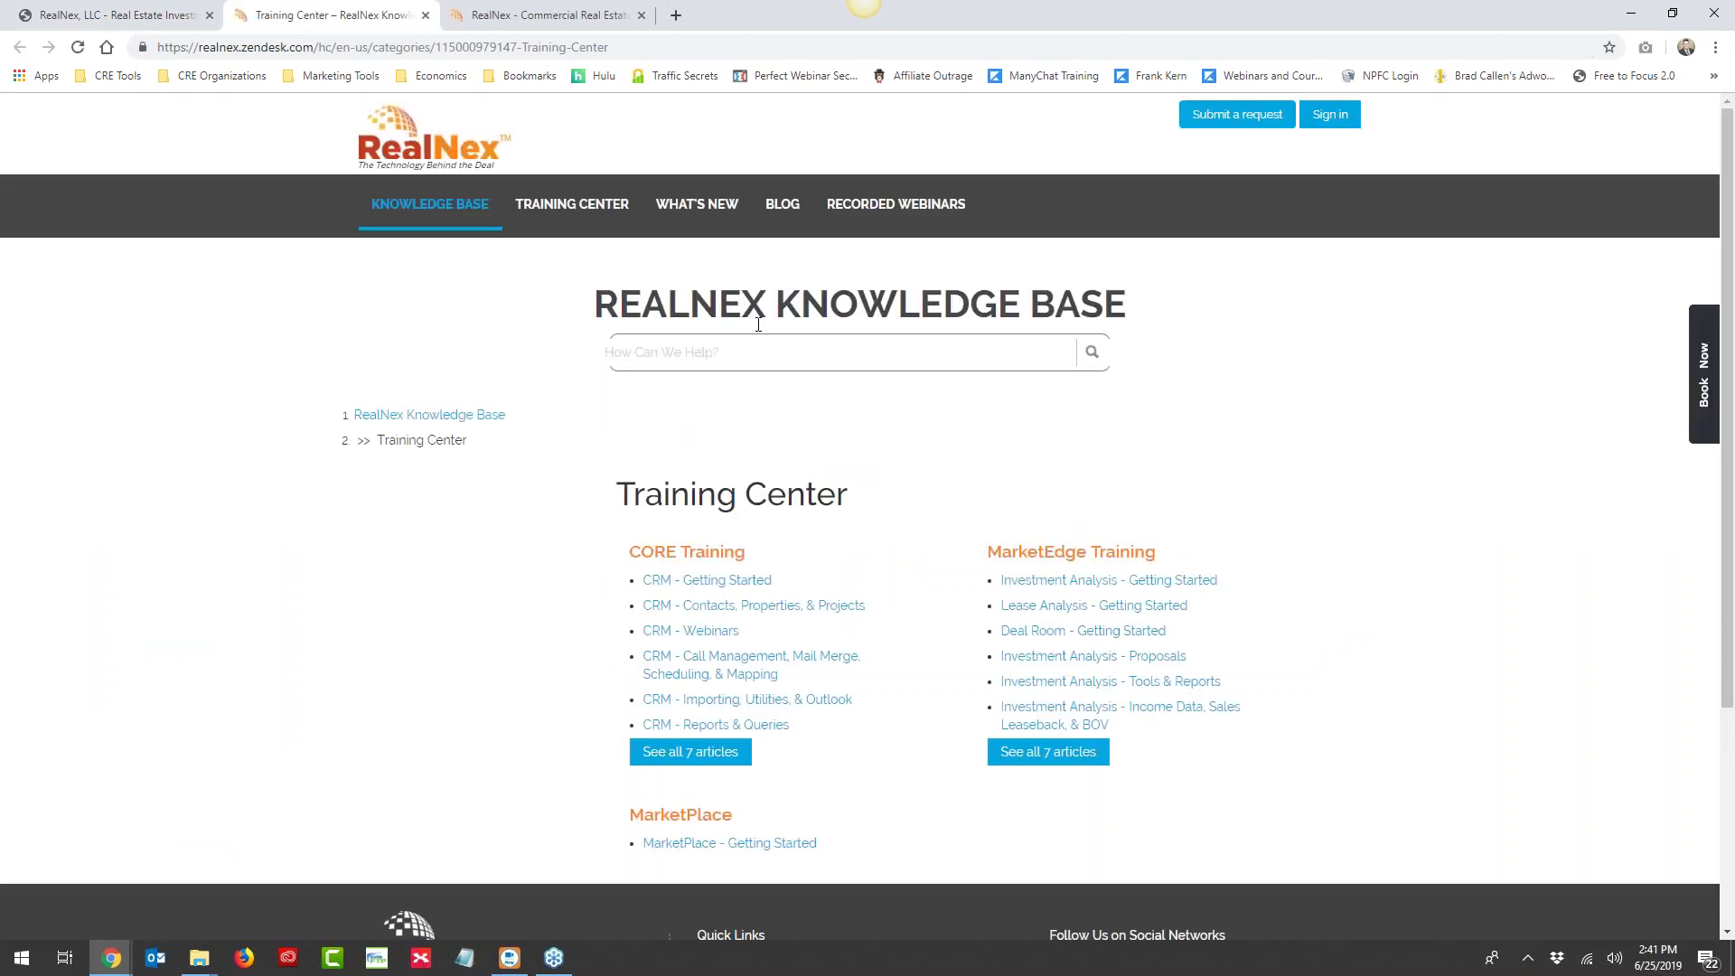
scroll(806, 540, down, 2)
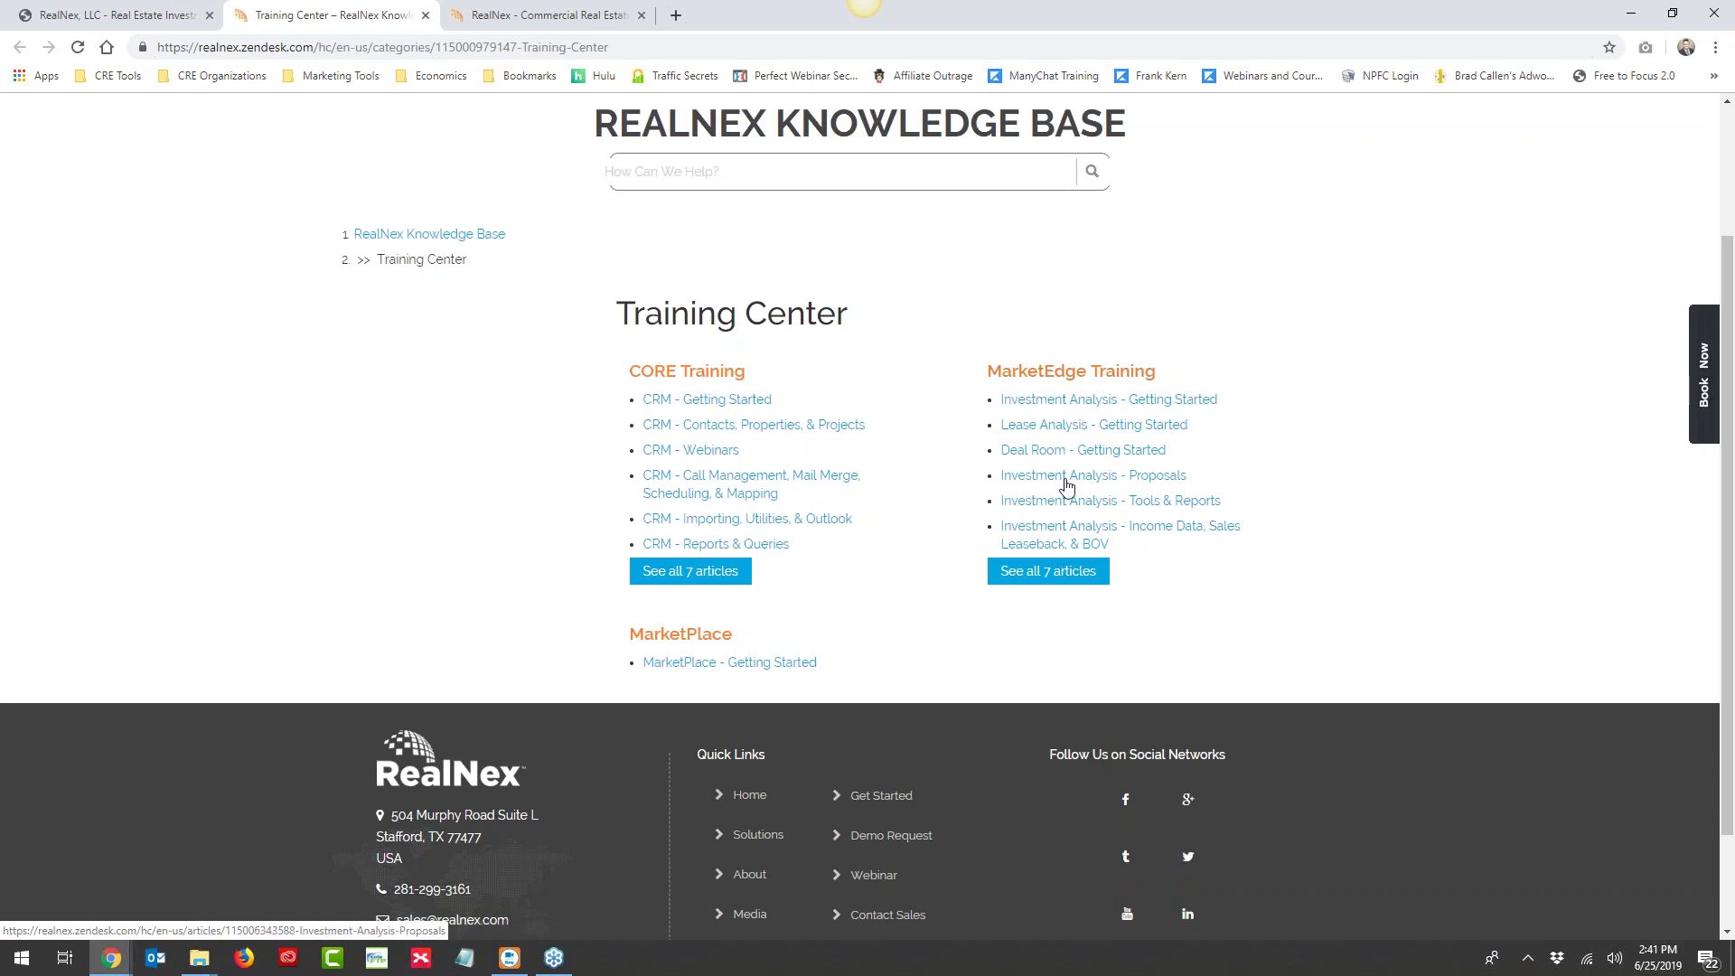
click(110, 12)
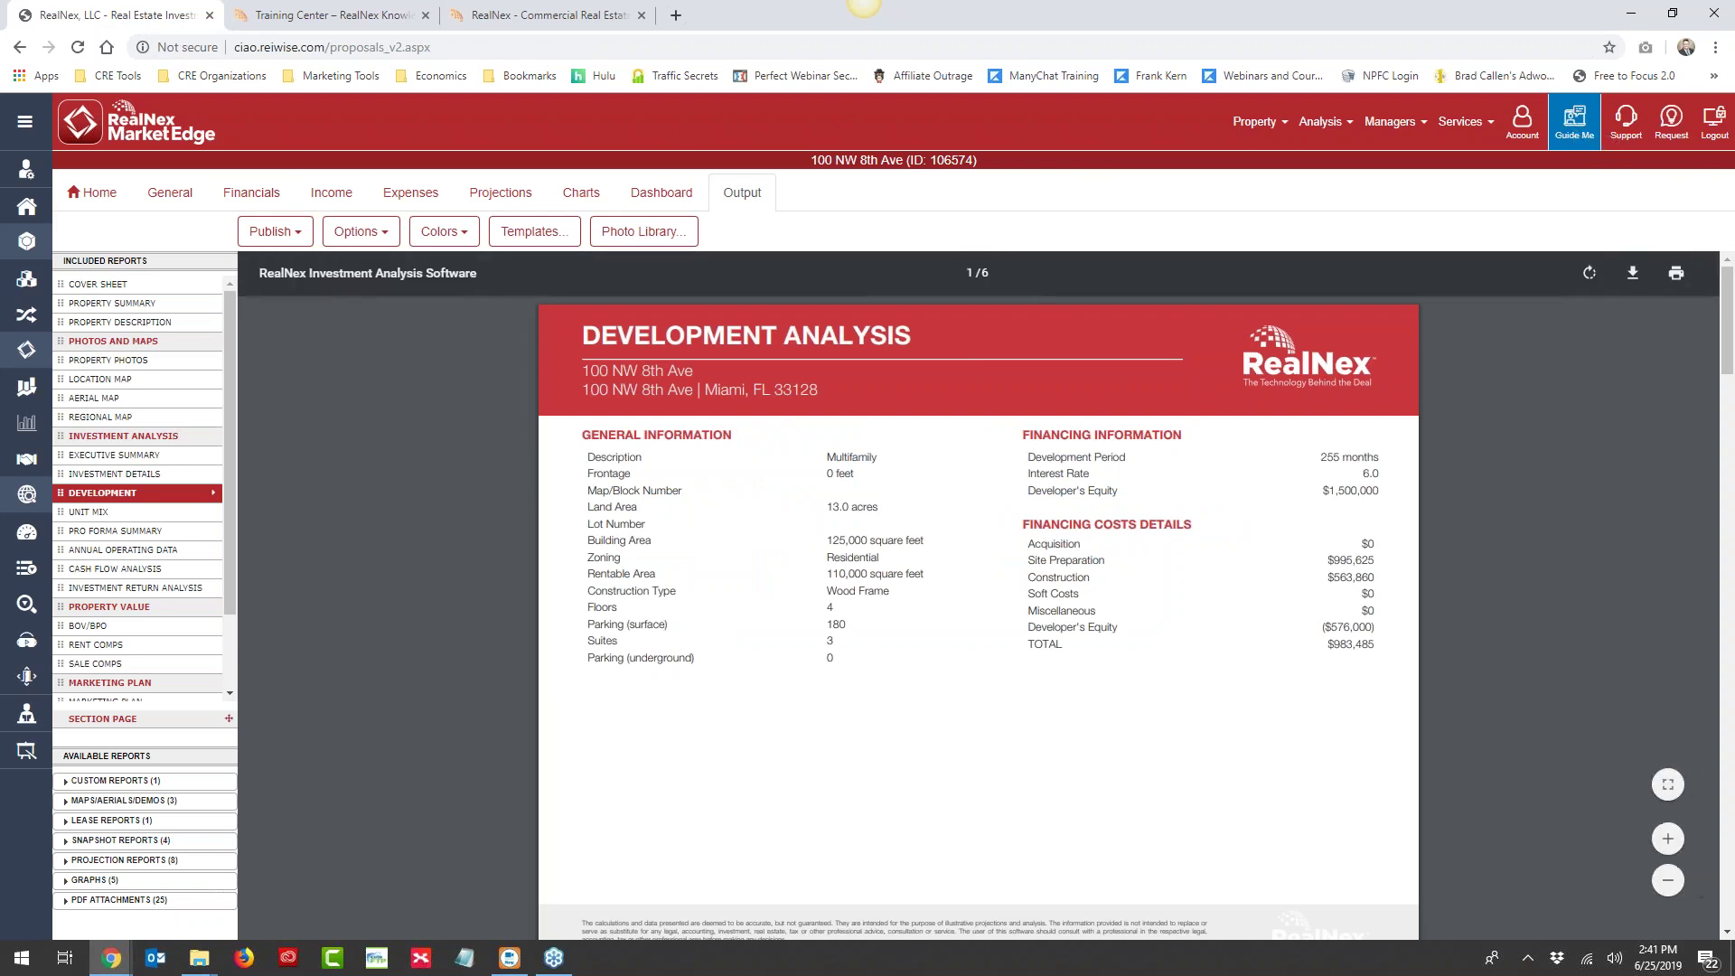
scroll(431, 492, down, 4)
scroll(431, 491, up, 4)
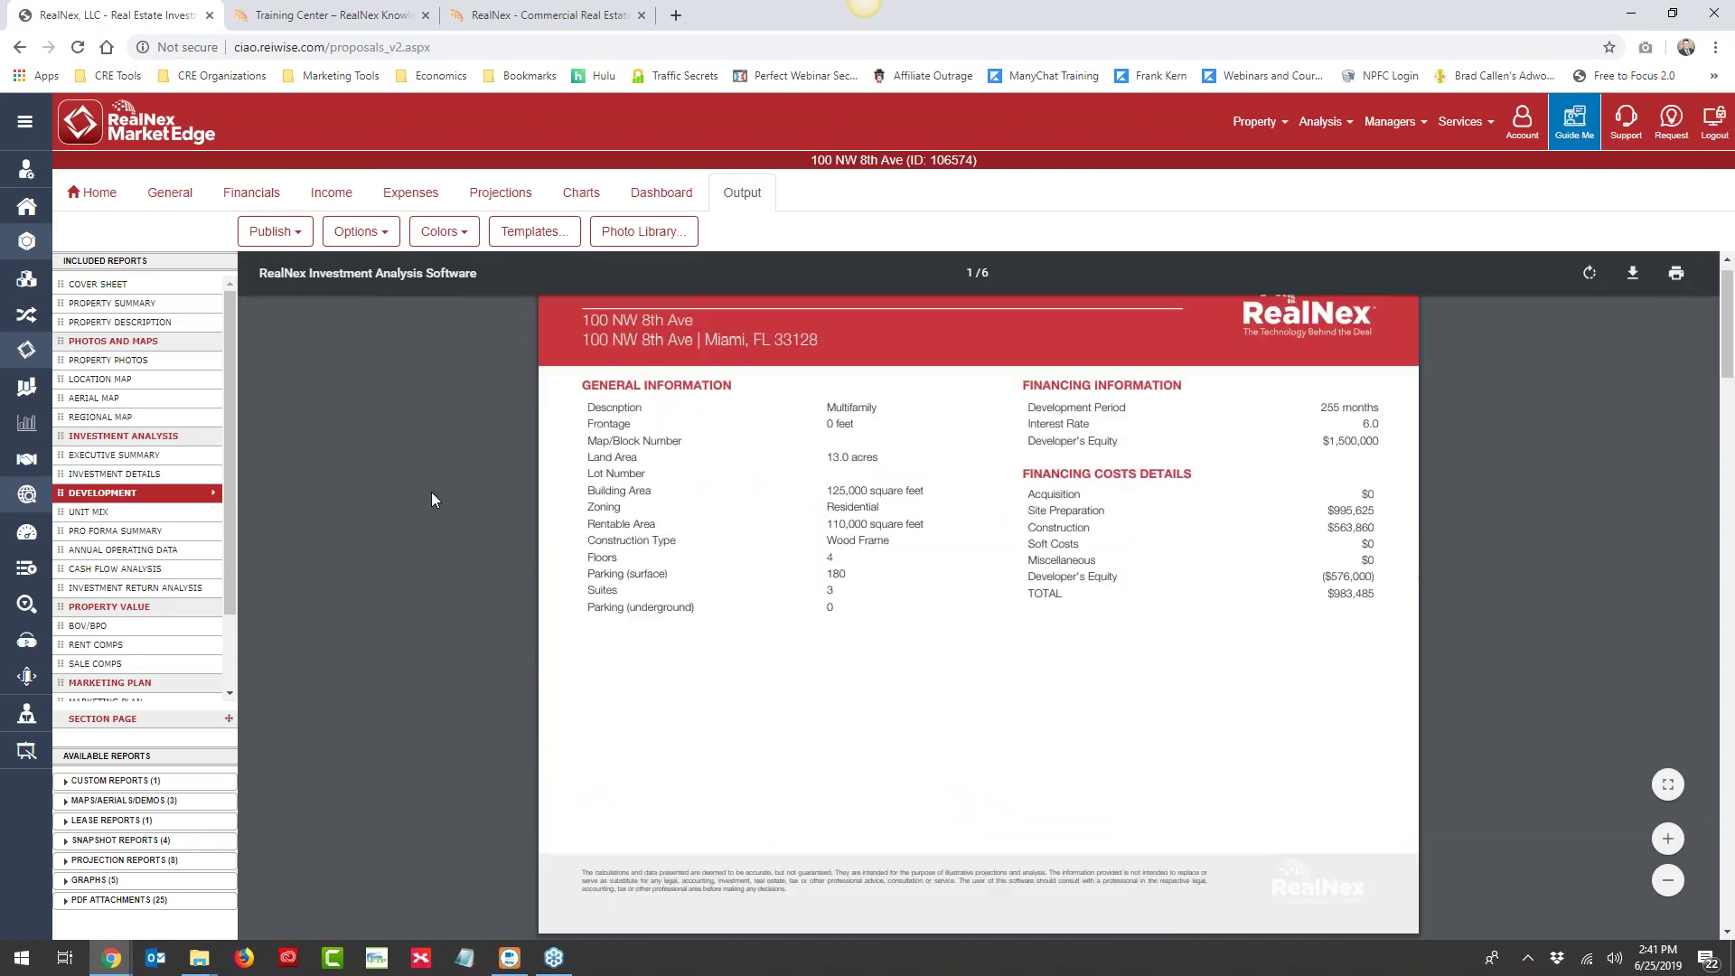
From the property dashboard, view the Send Property to MarketPlace options for 100 NW 8th Ave and close them without creating a listing
click(93, 192)
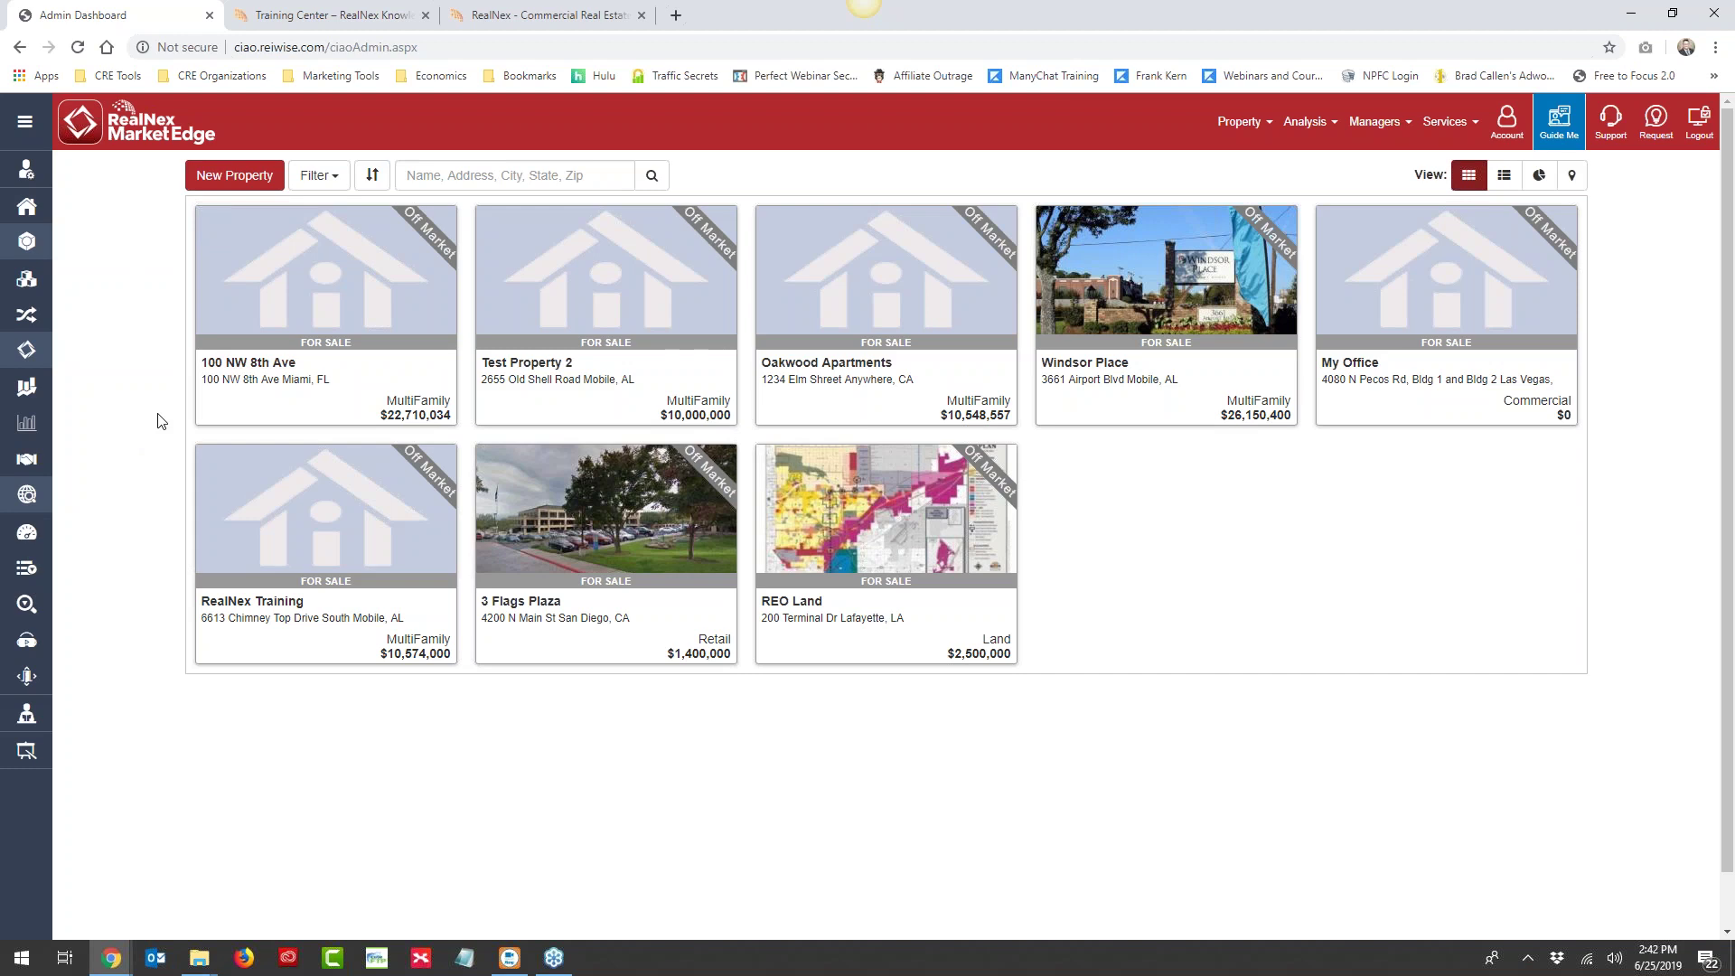
mouse_move(375, 405)
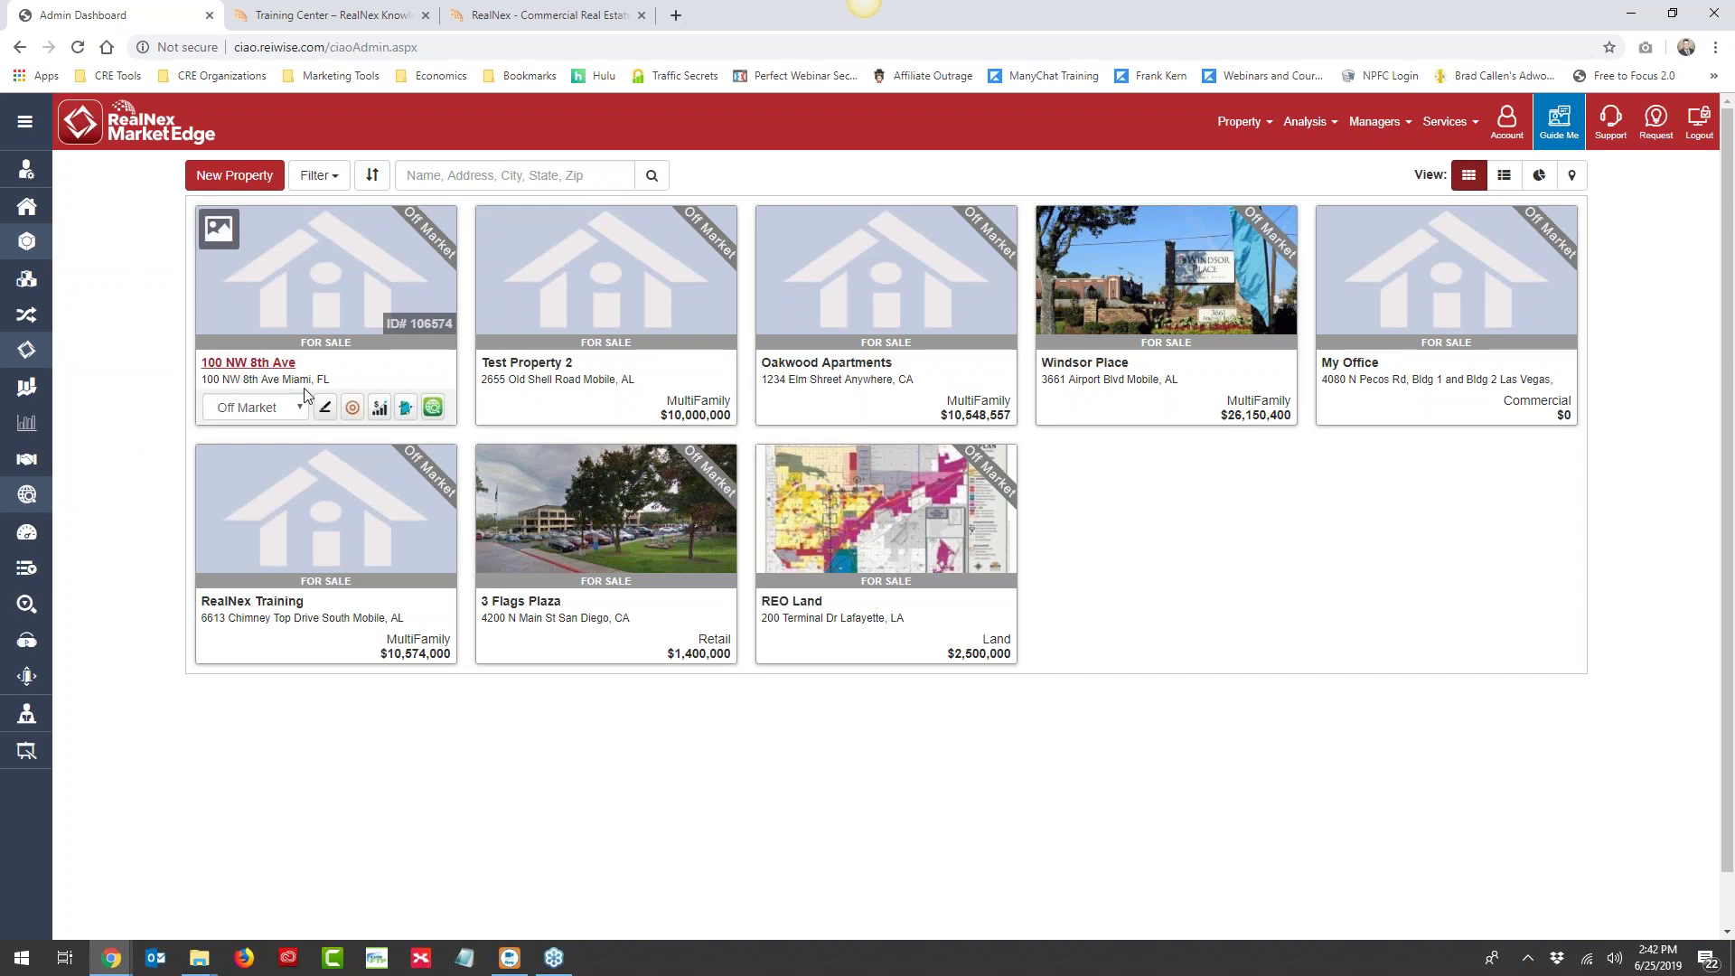
click(434, 409)
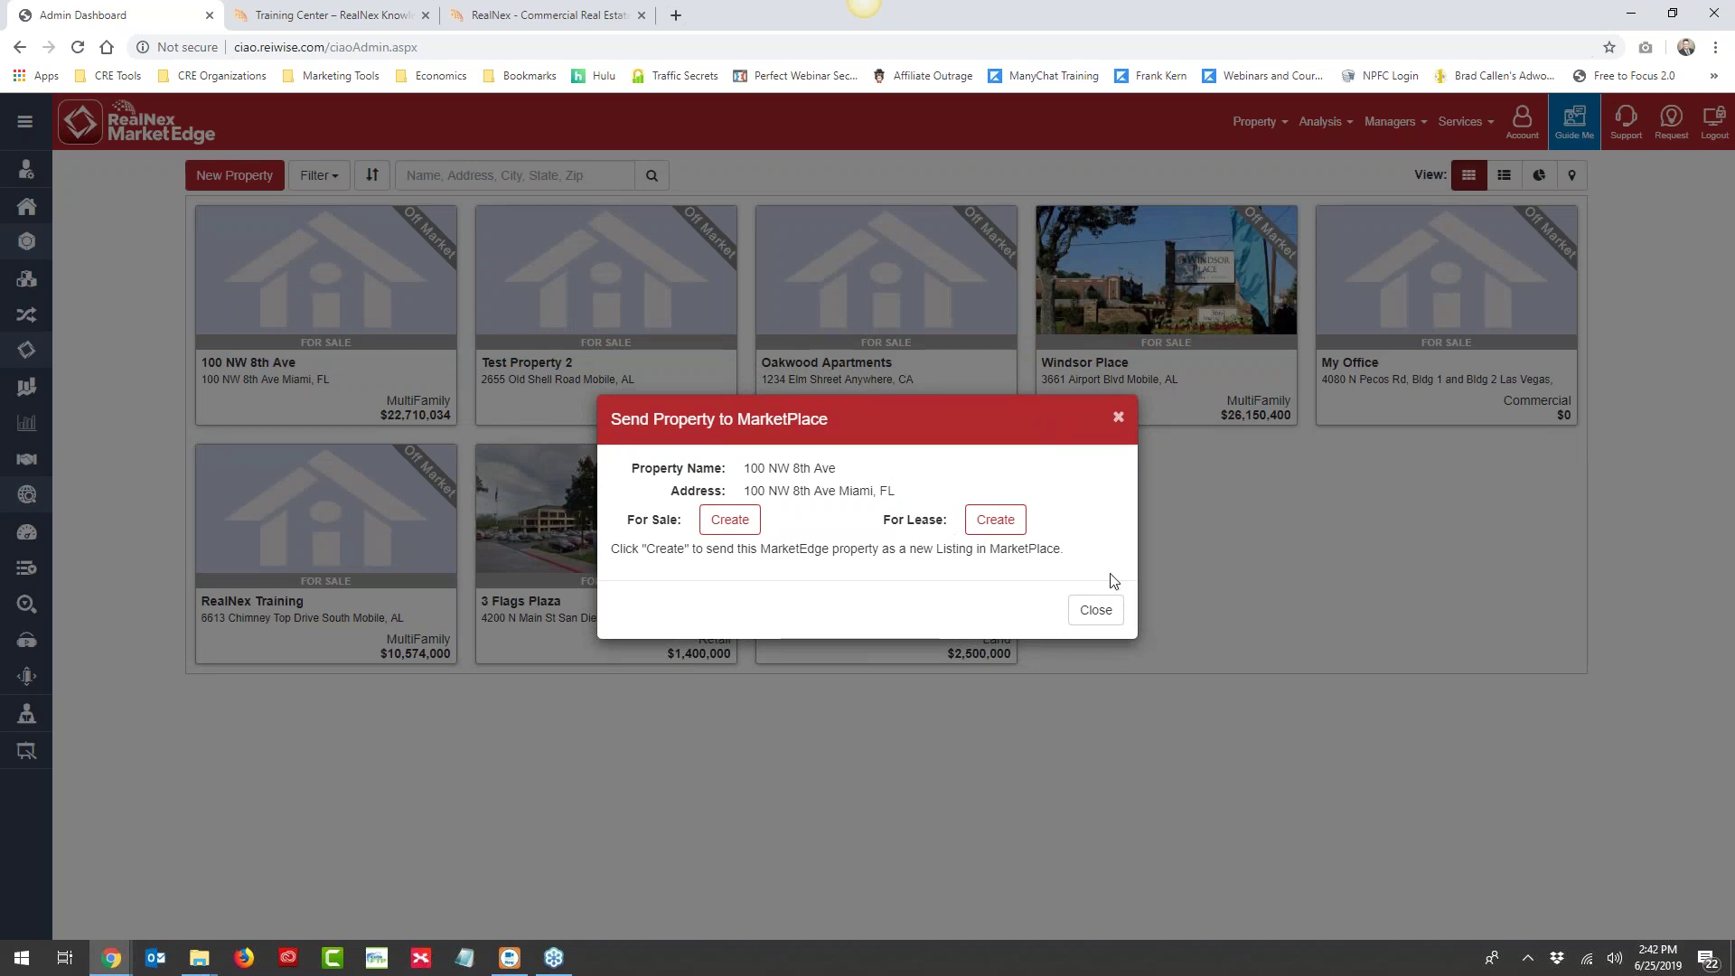
click(1097, 611)
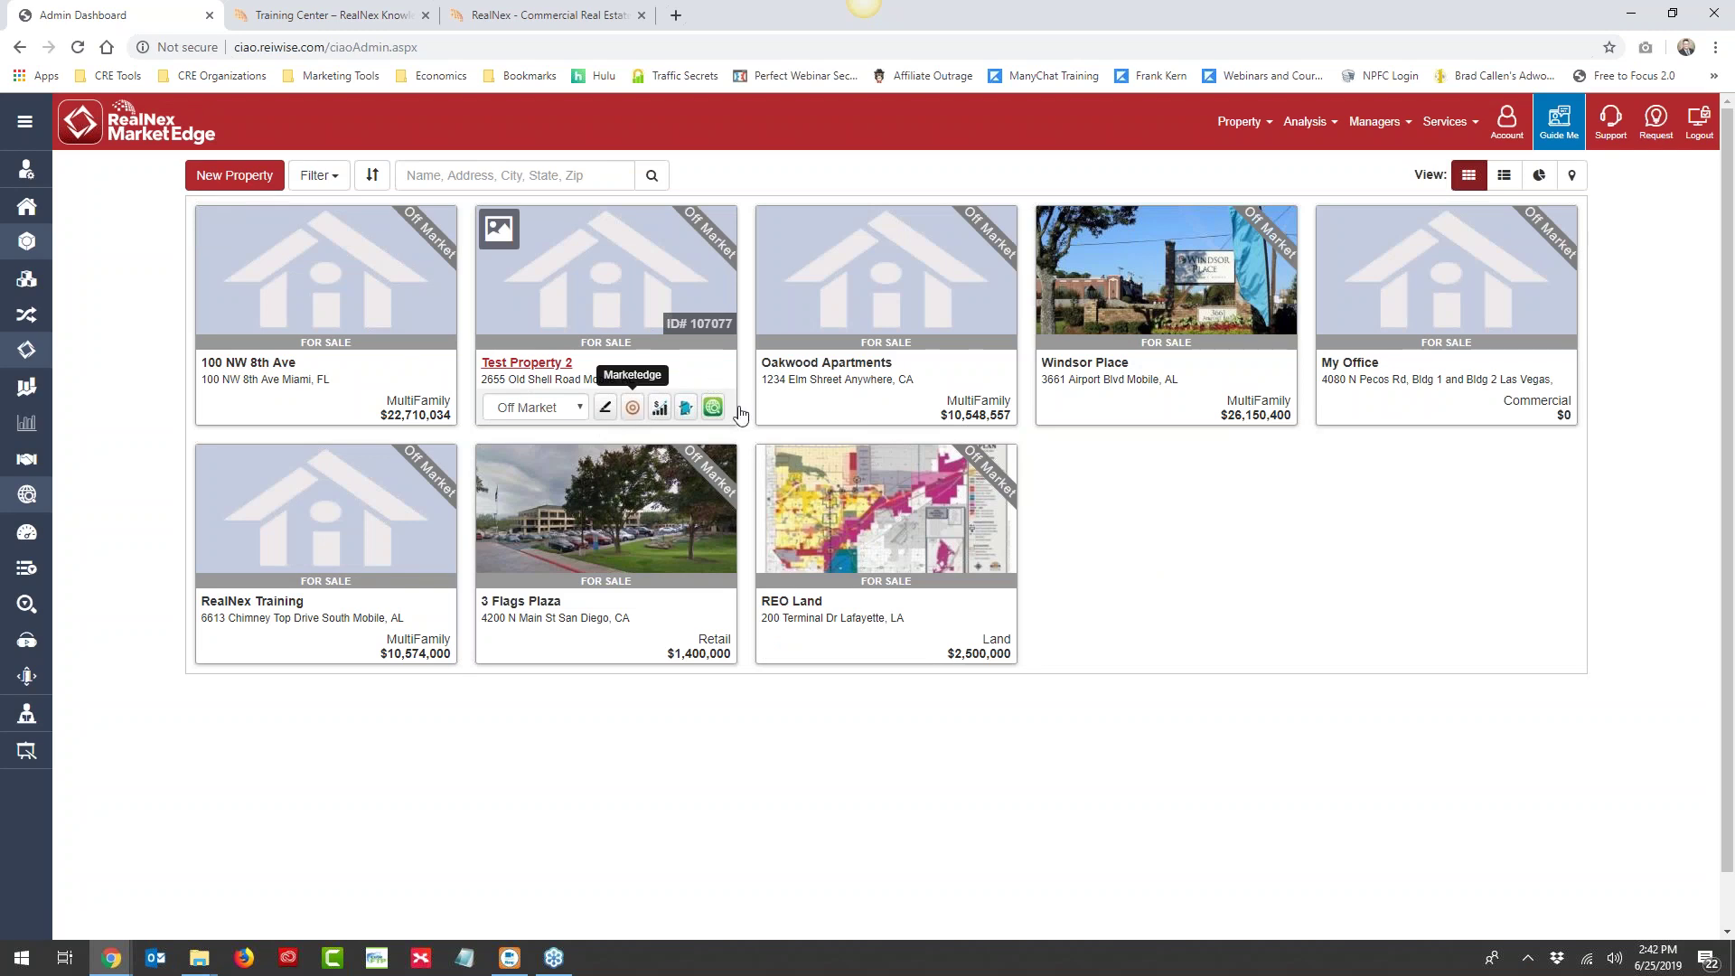
Open the MarketEdge property website for Windsor Place and review its Overview page
click(1193, 408)
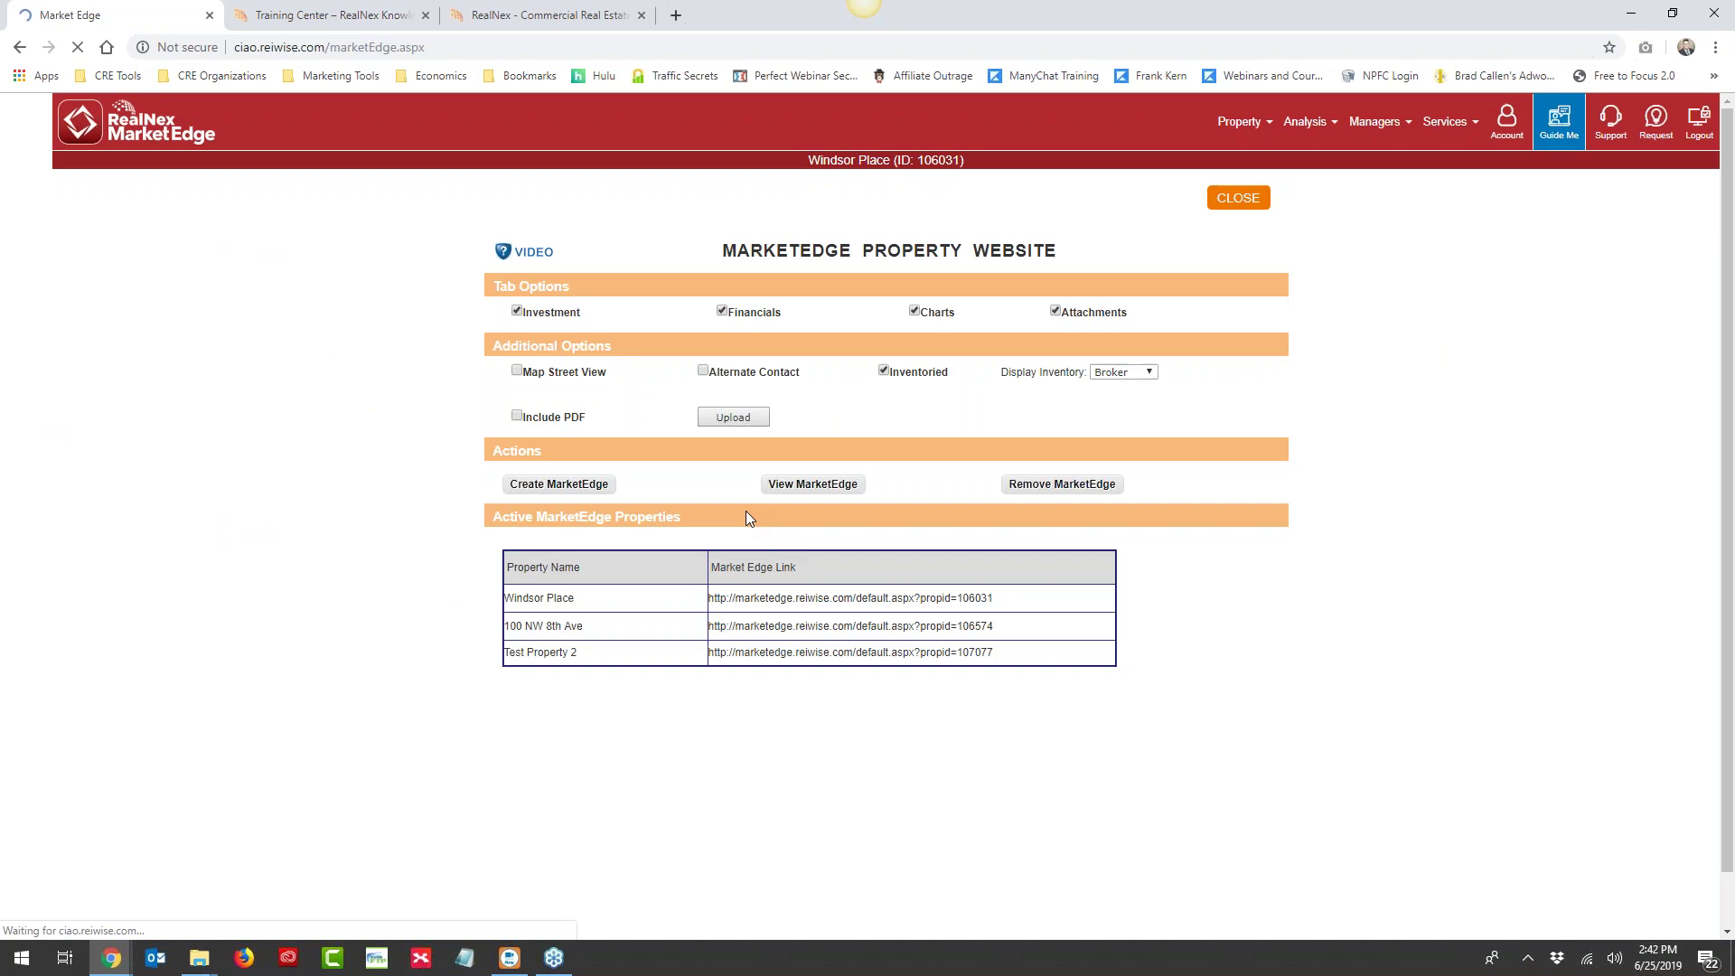
click(811, 485)
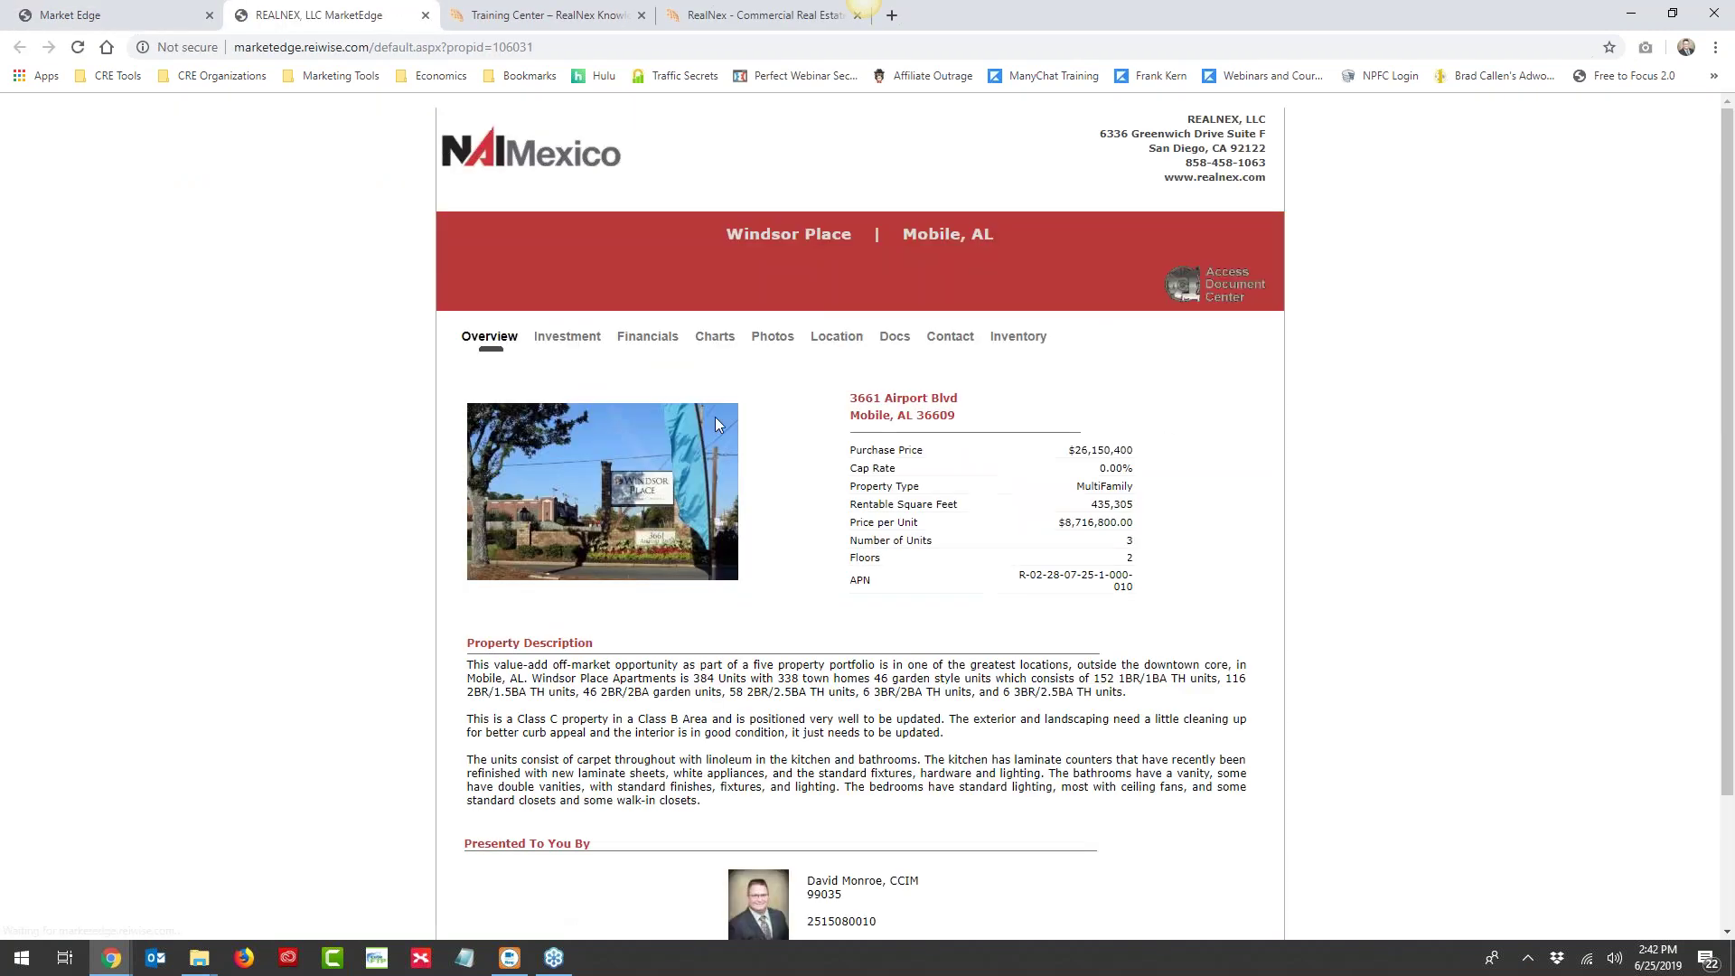
scroll(804, 441, down, 2)
scroll(809, 447, up, 2)
scroll(1061, 809, down, 2)
scroll(645, 226, up, 1)
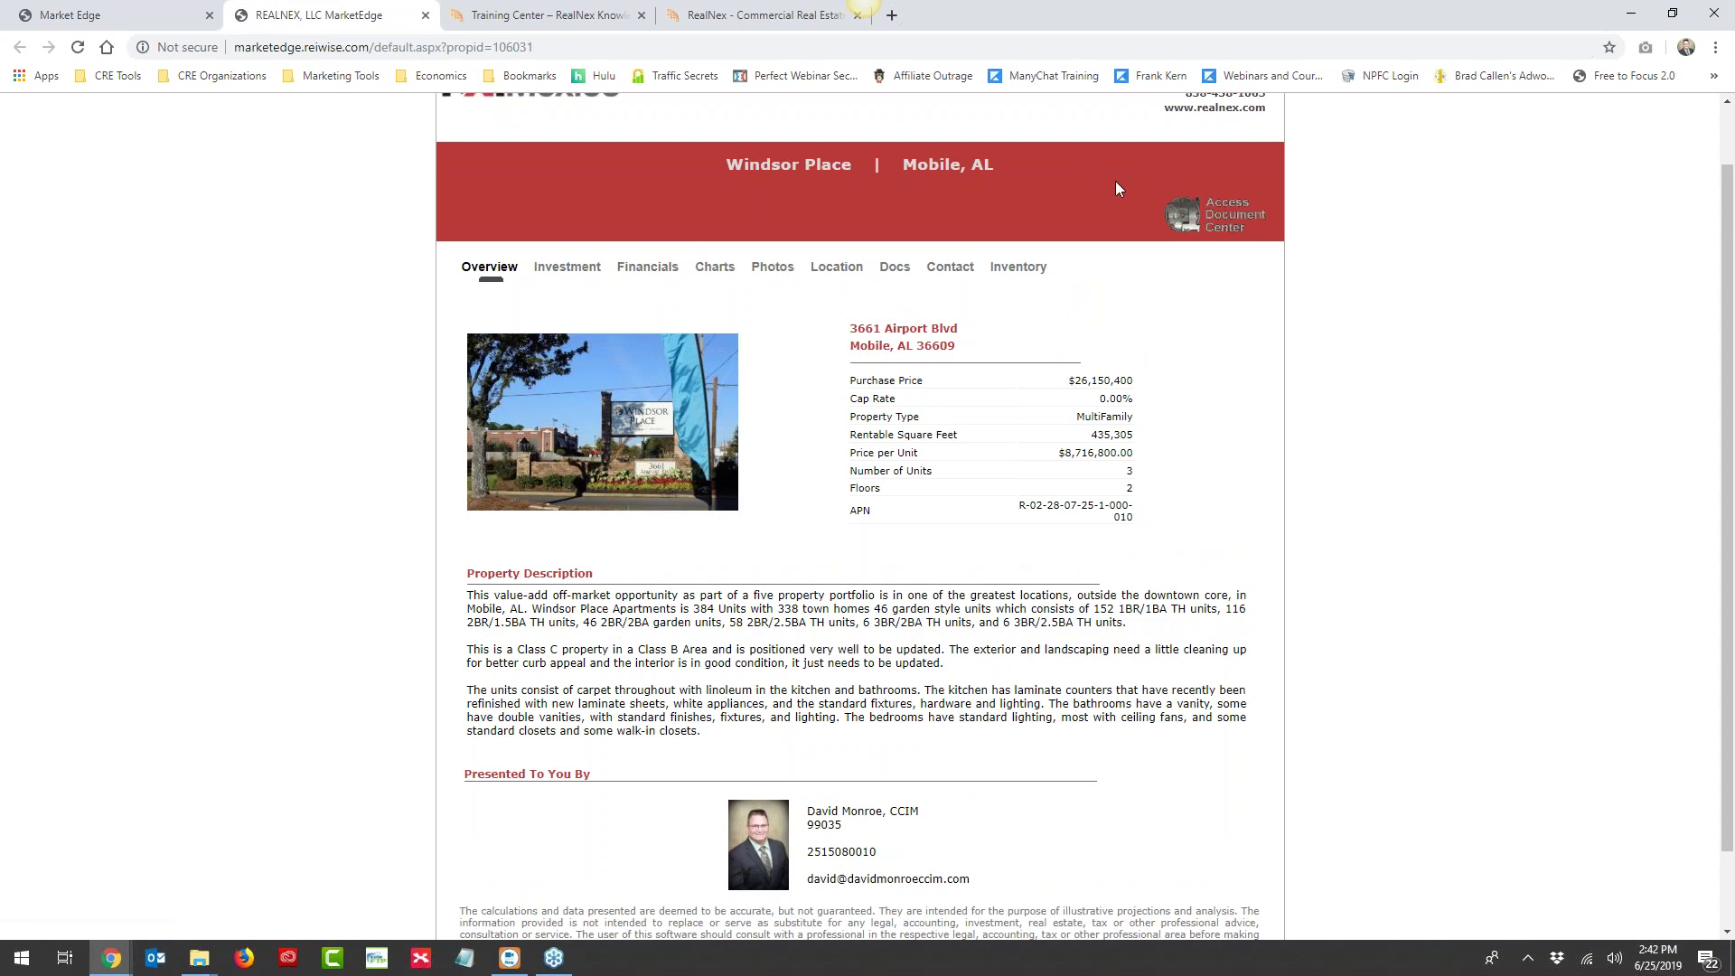
View the Windsor Place deal room registration form through its document center, close the website pages and return to the property dashboard
click(1216, 216)
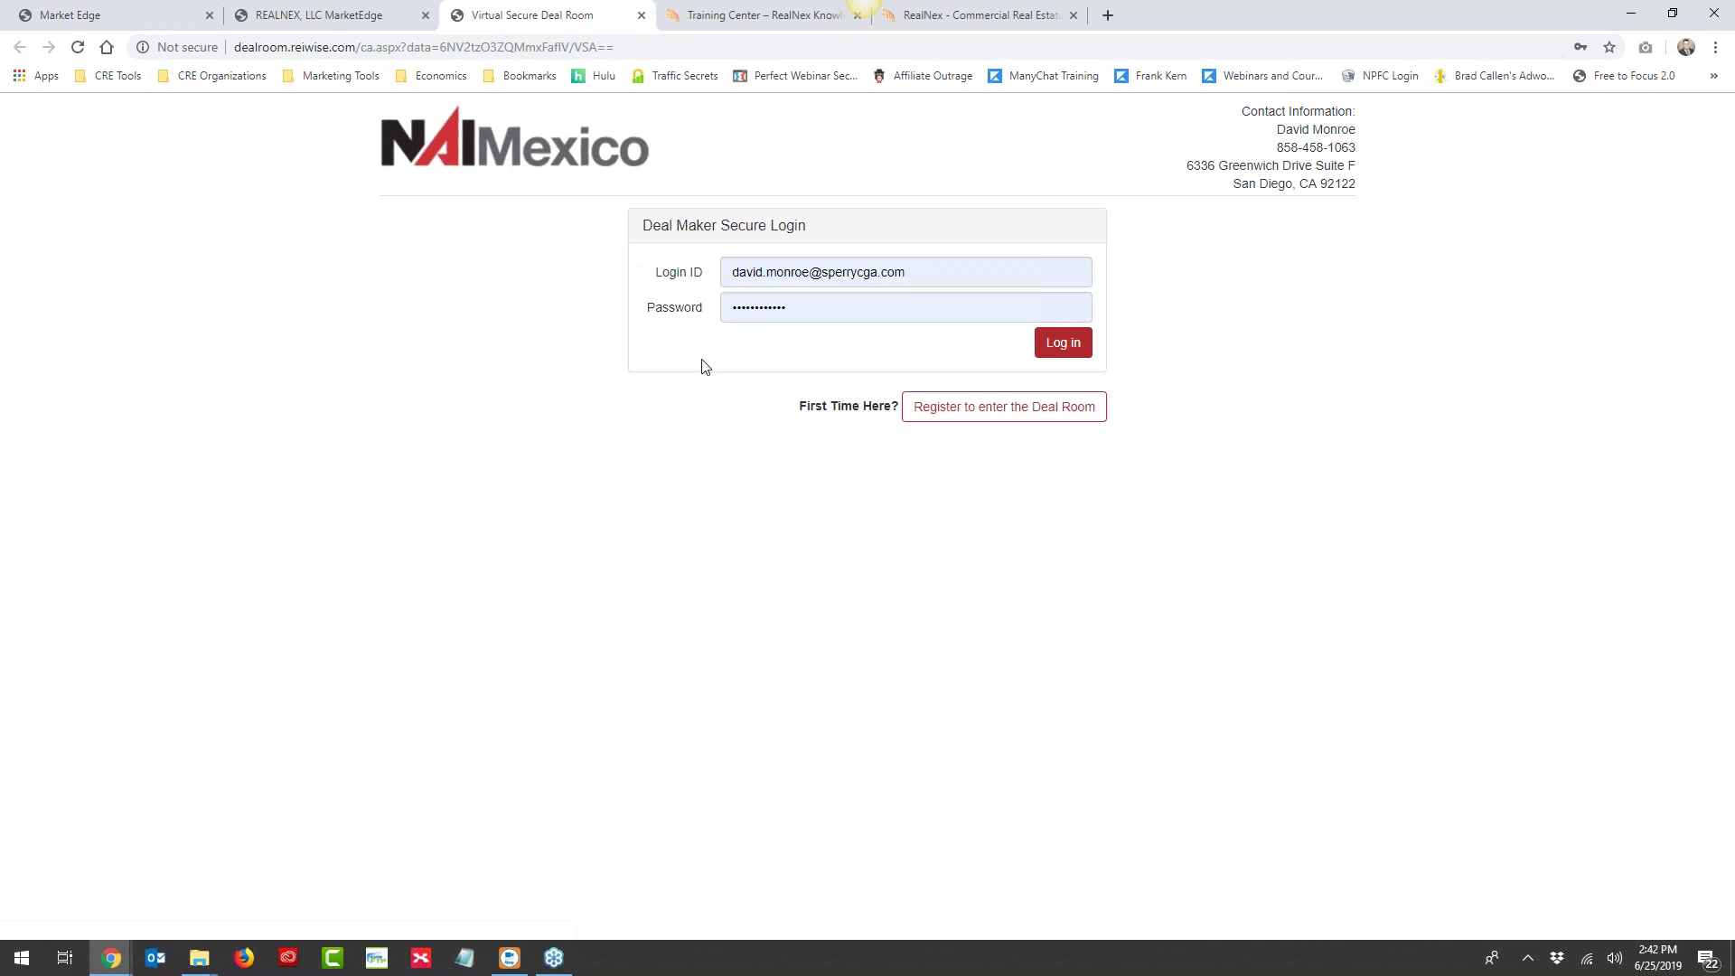
click(999, 412)
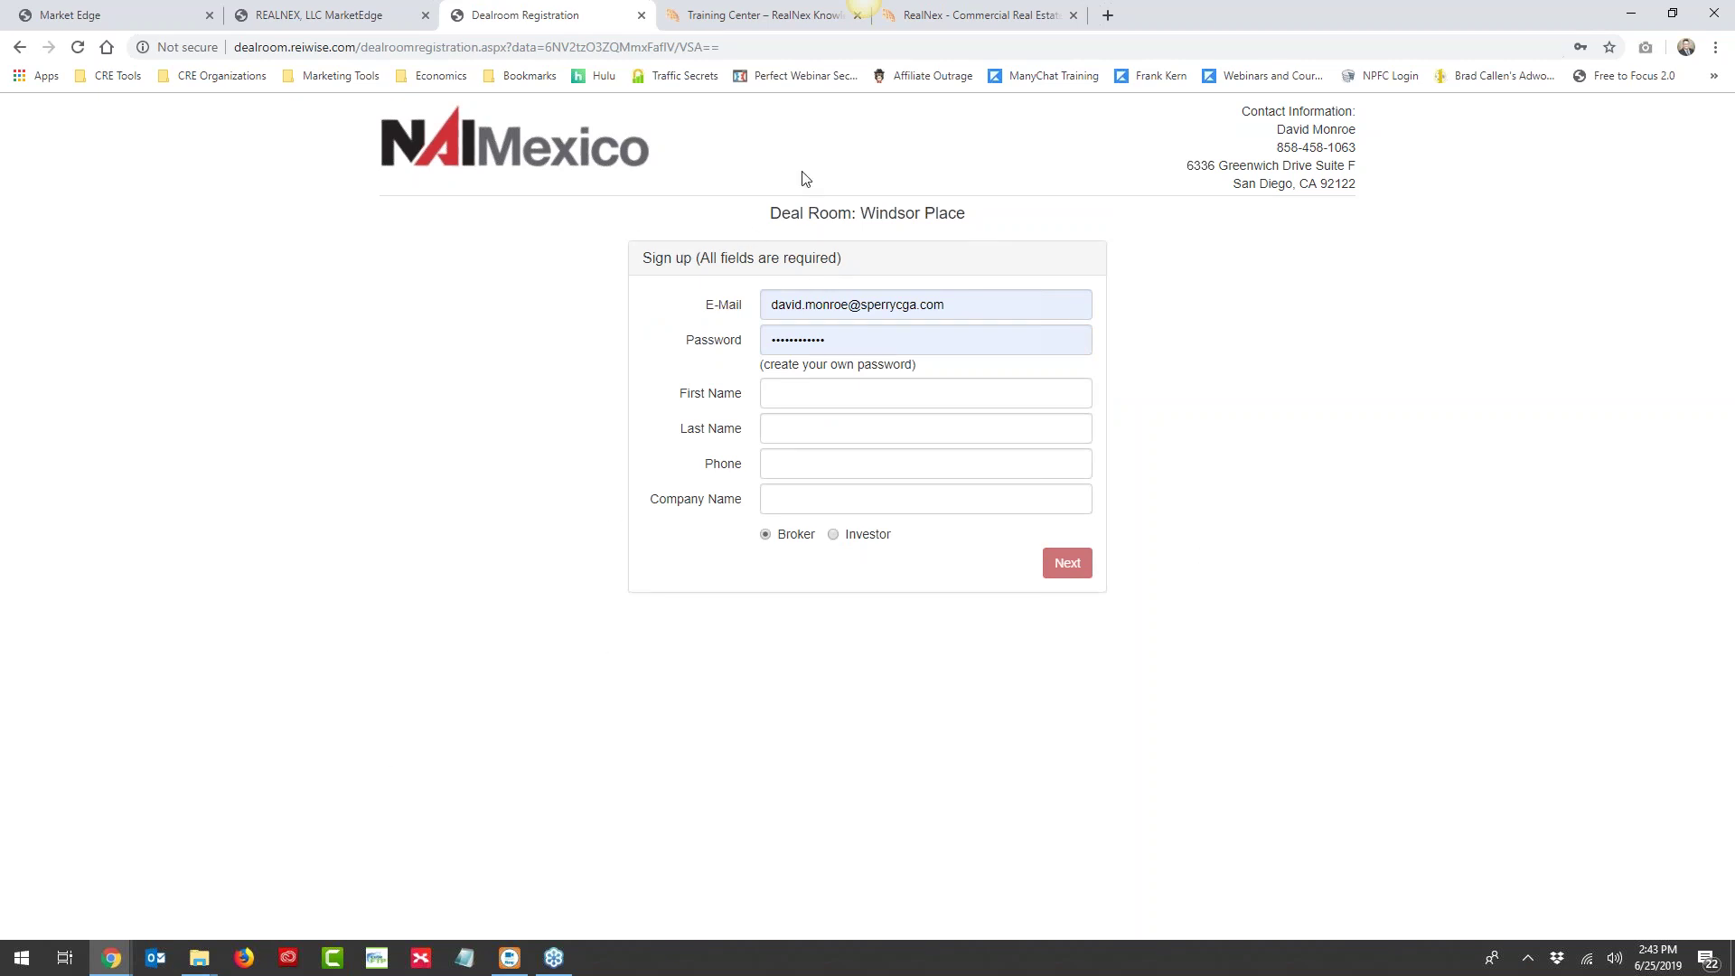
click(642, 16)
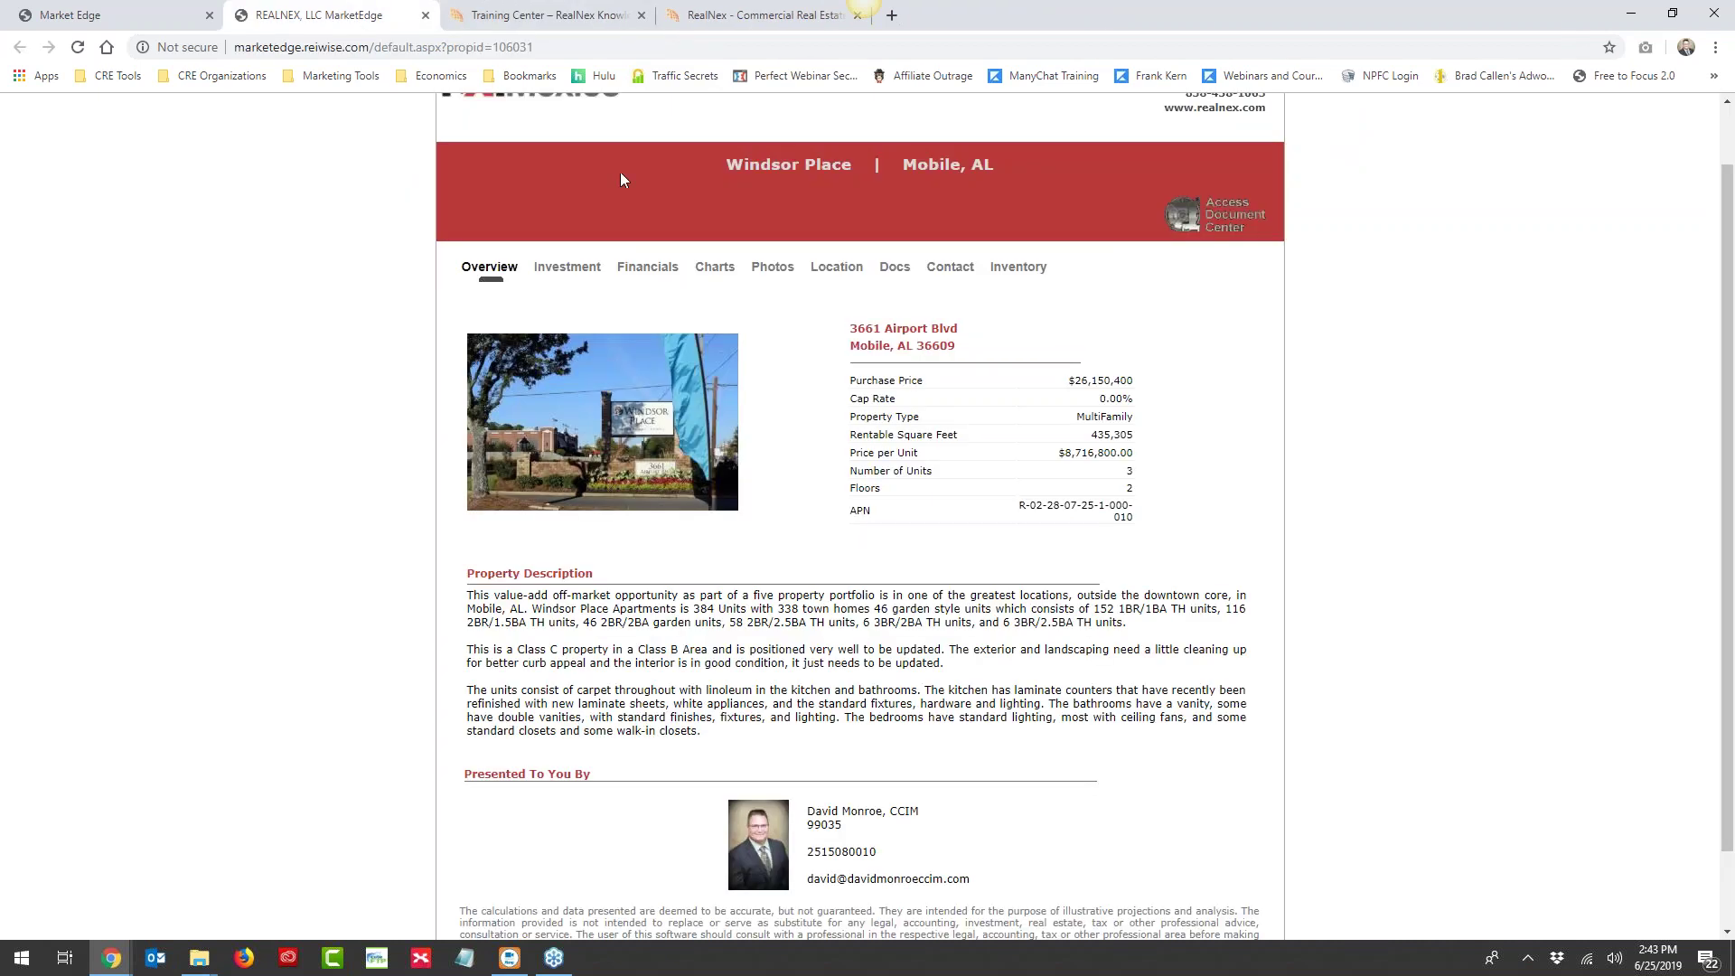
click(425, 16)
click(108, 16)
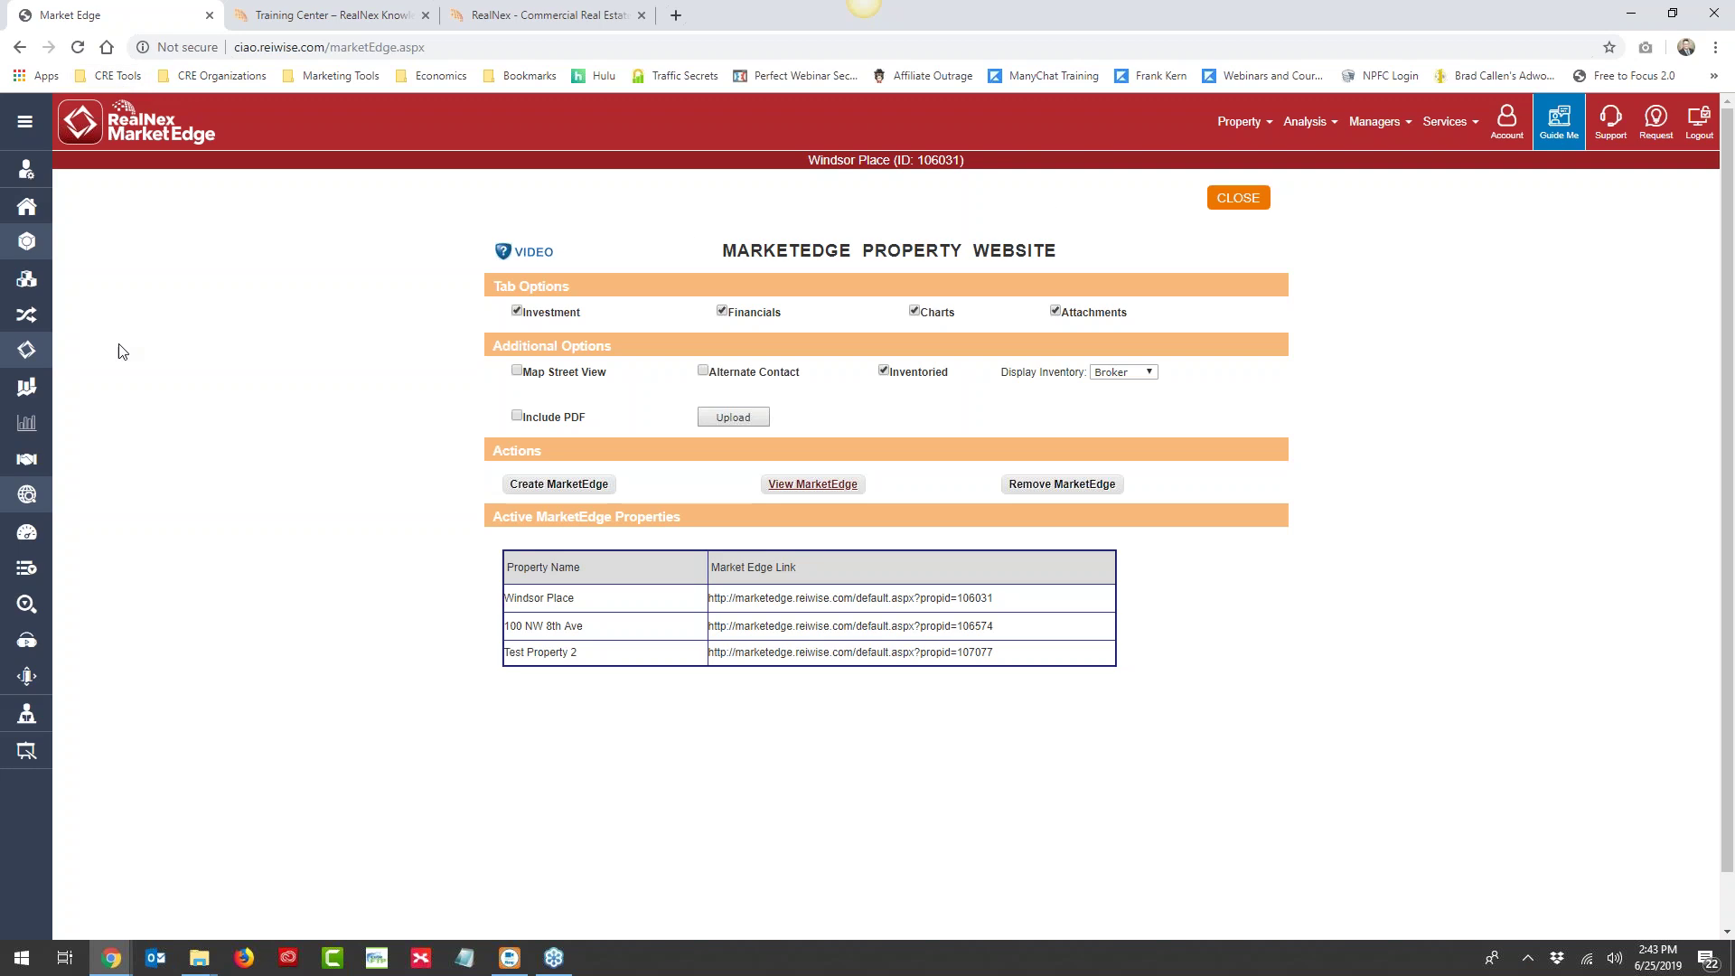
click(26, 387)
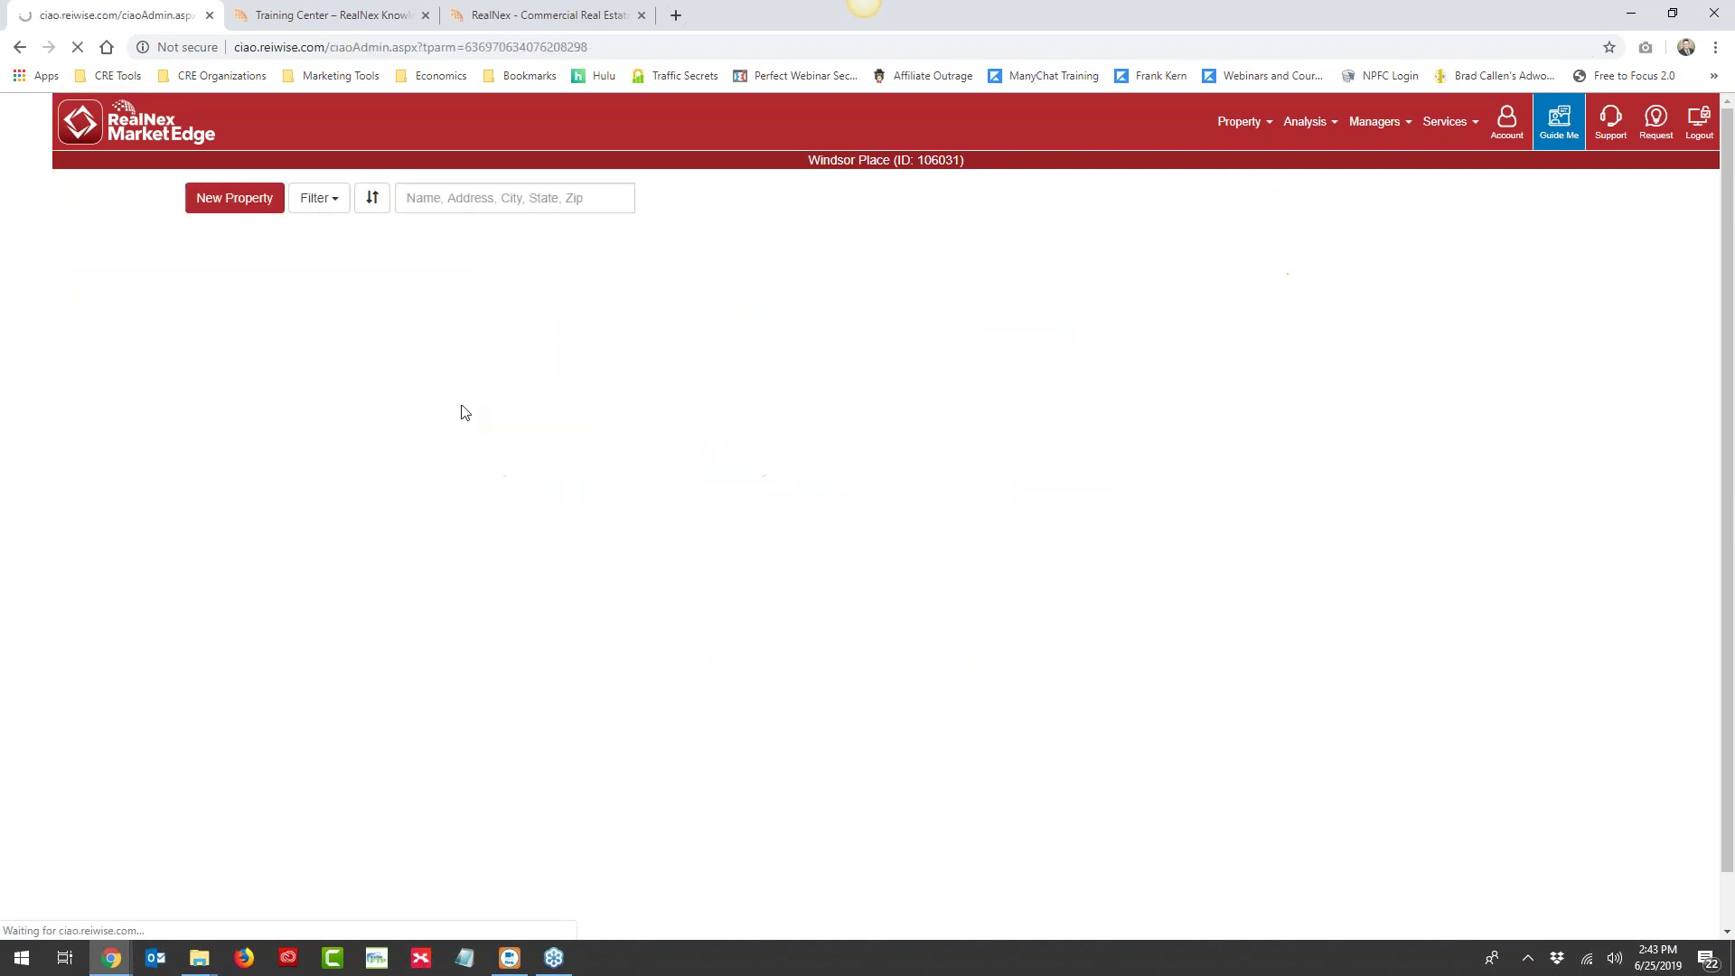
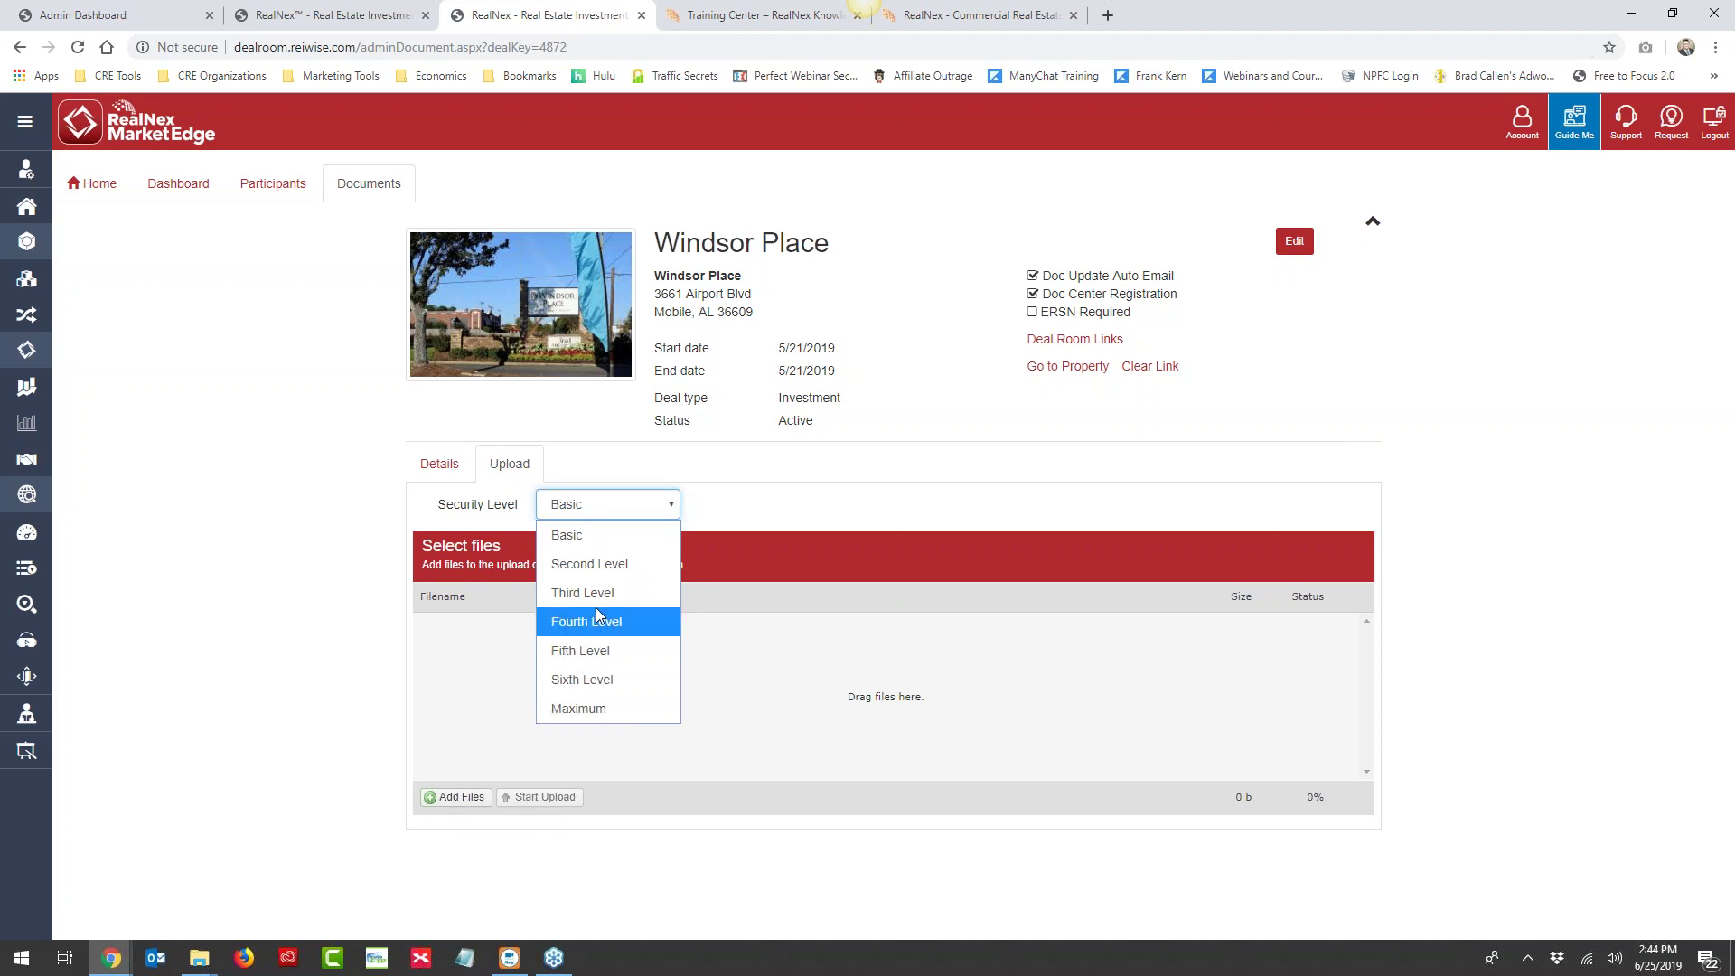
Set the security of the "properties" document in the Windsor Place deal room to Fourth Level and save it
click(766, 496)
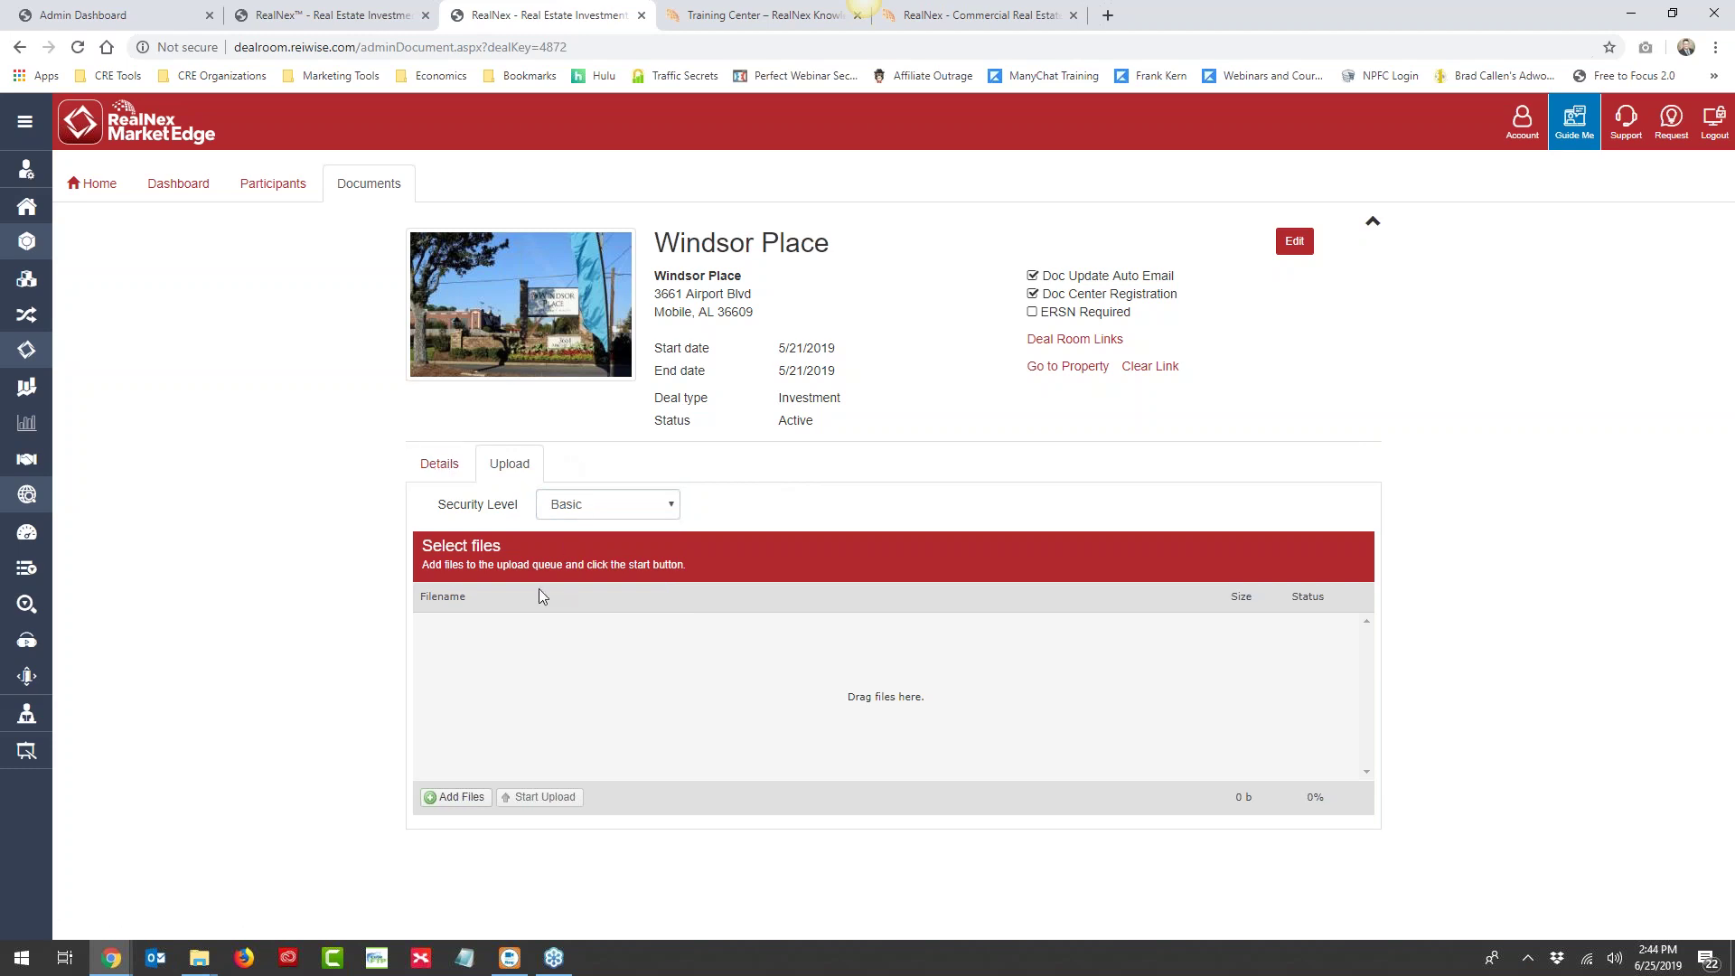
click(443, 464)
click(432, 577)
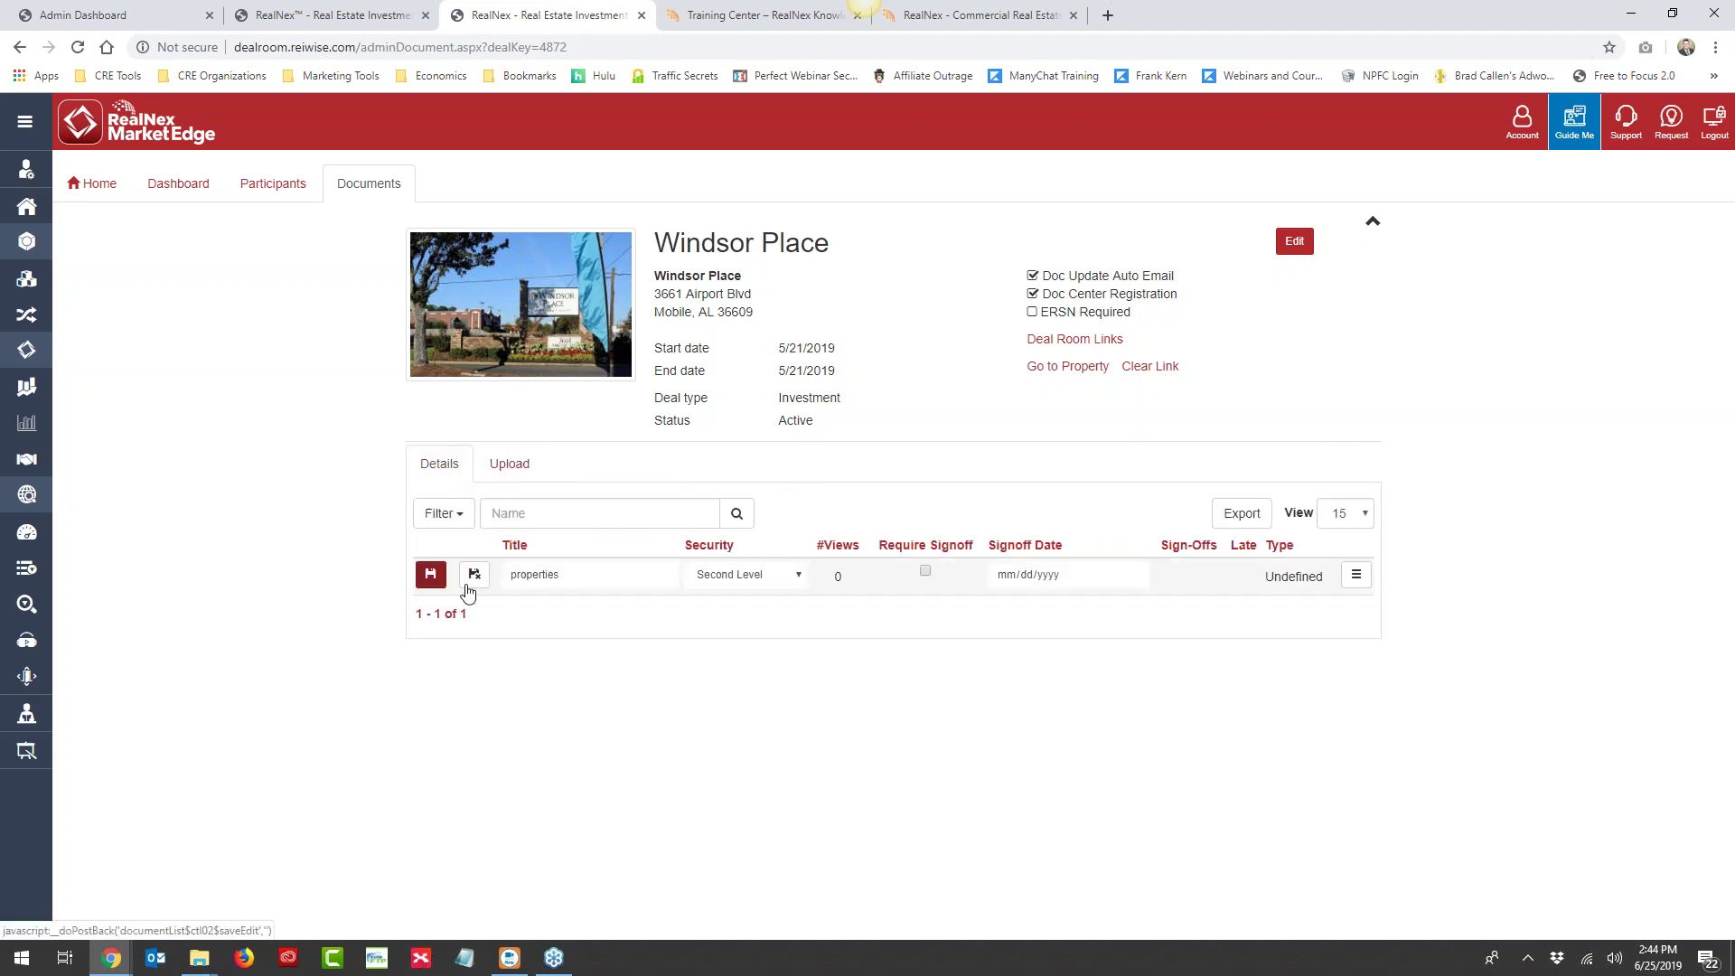
click(800, 583)
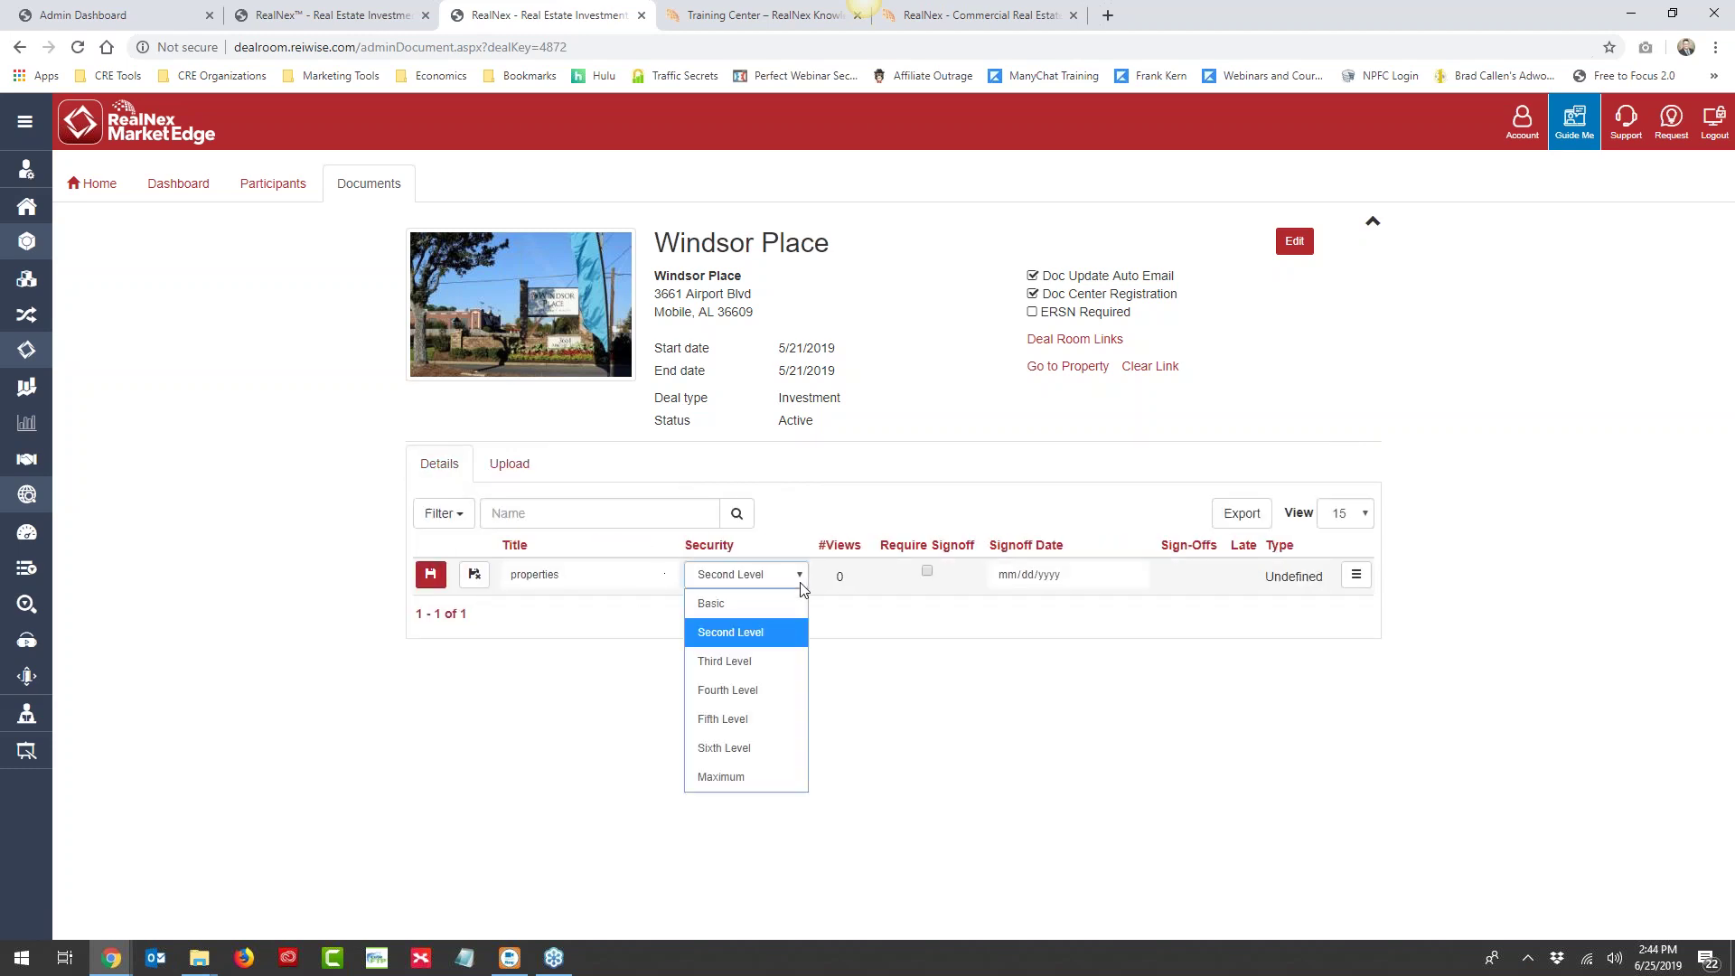
click(739, 701)
click(430, 575)
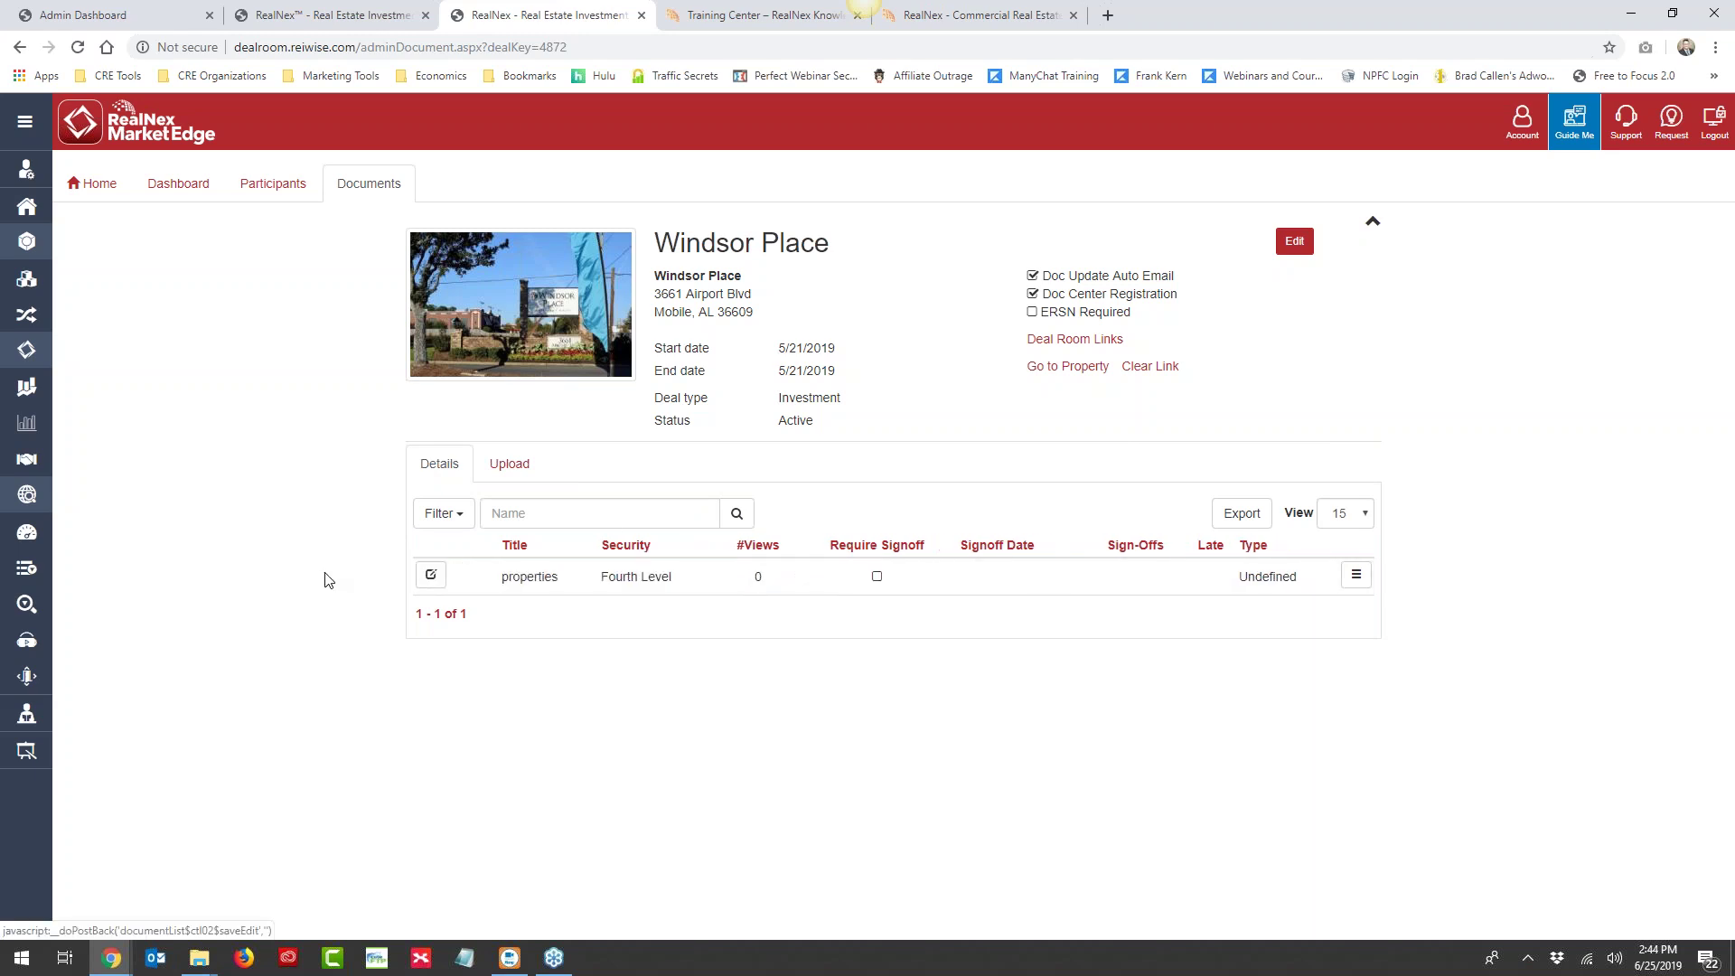
Set the broker participant's security in the Windsor Place deal room to Second Level and save it
click(263, 184)
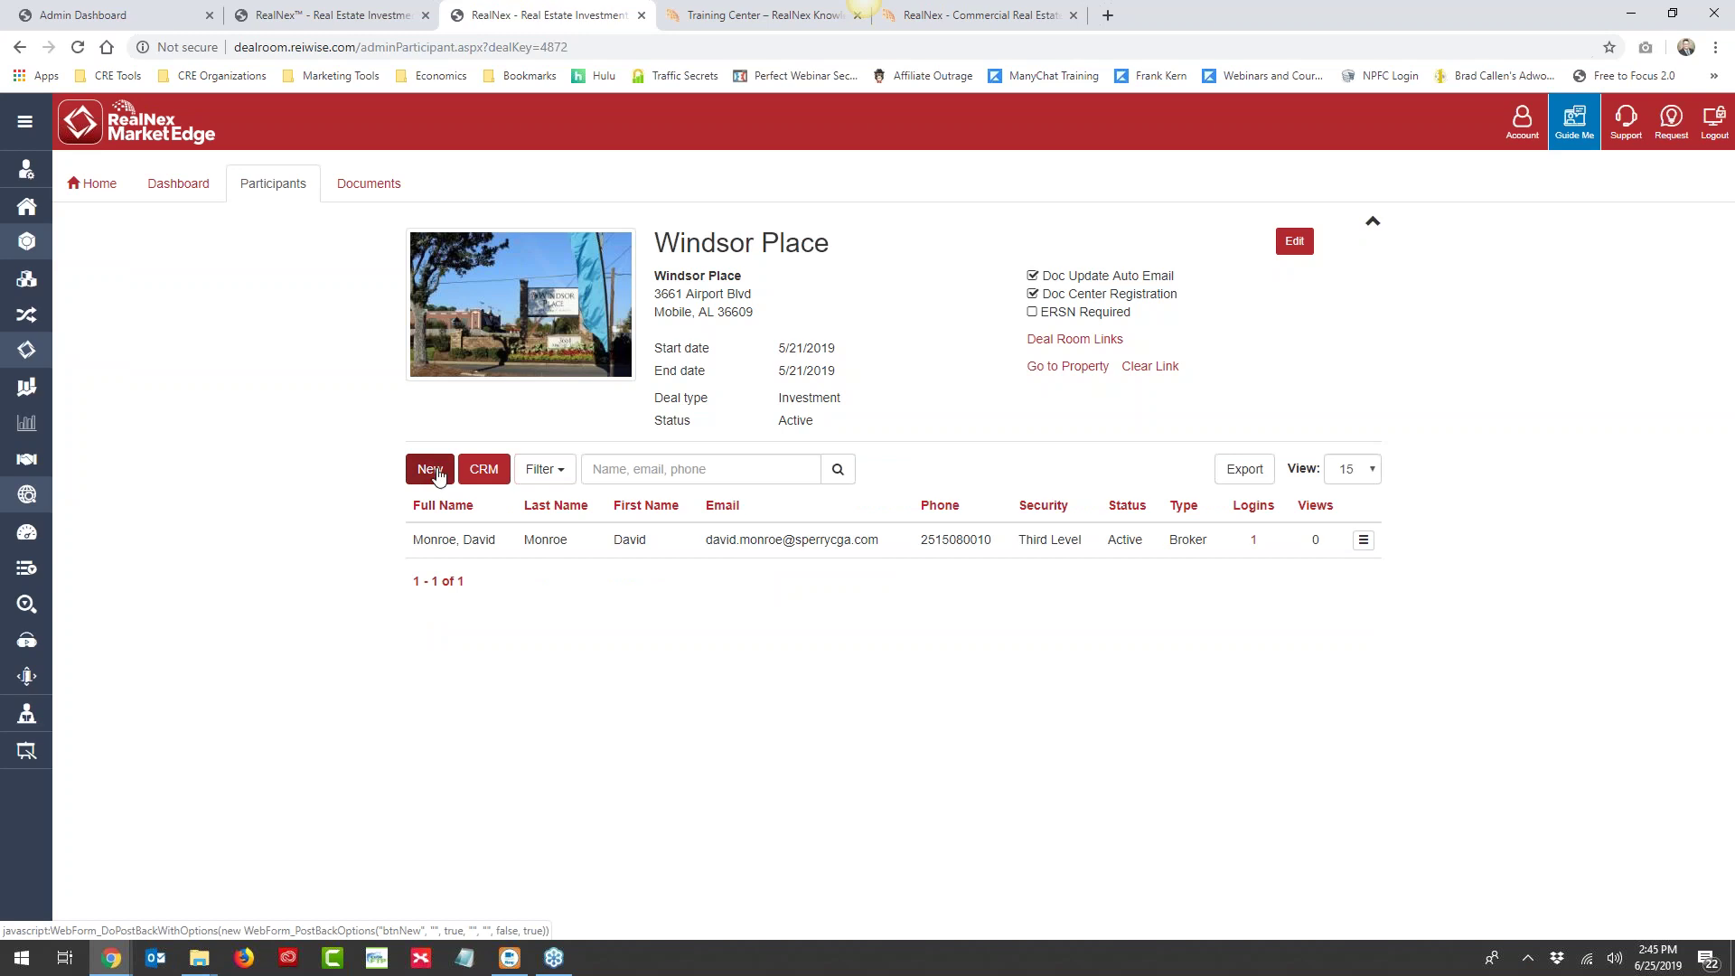
click(1363, 539)
click(1292, 575)
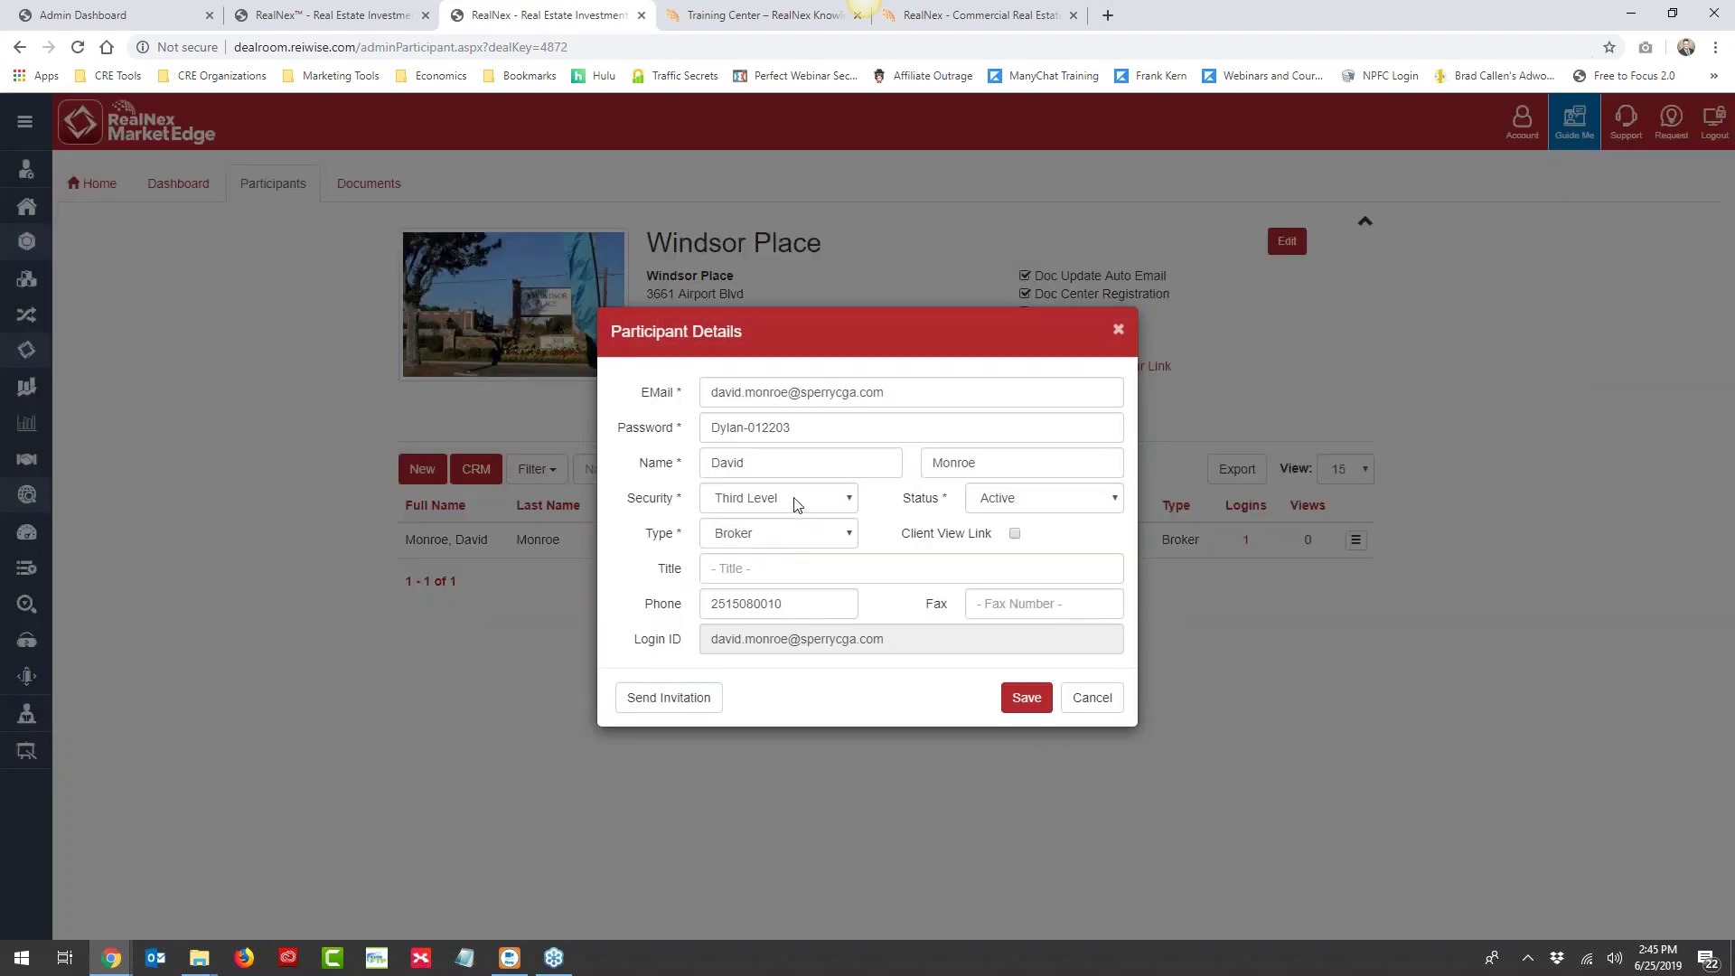
click(795, 505)
click(787, 522)
click(783, 506)
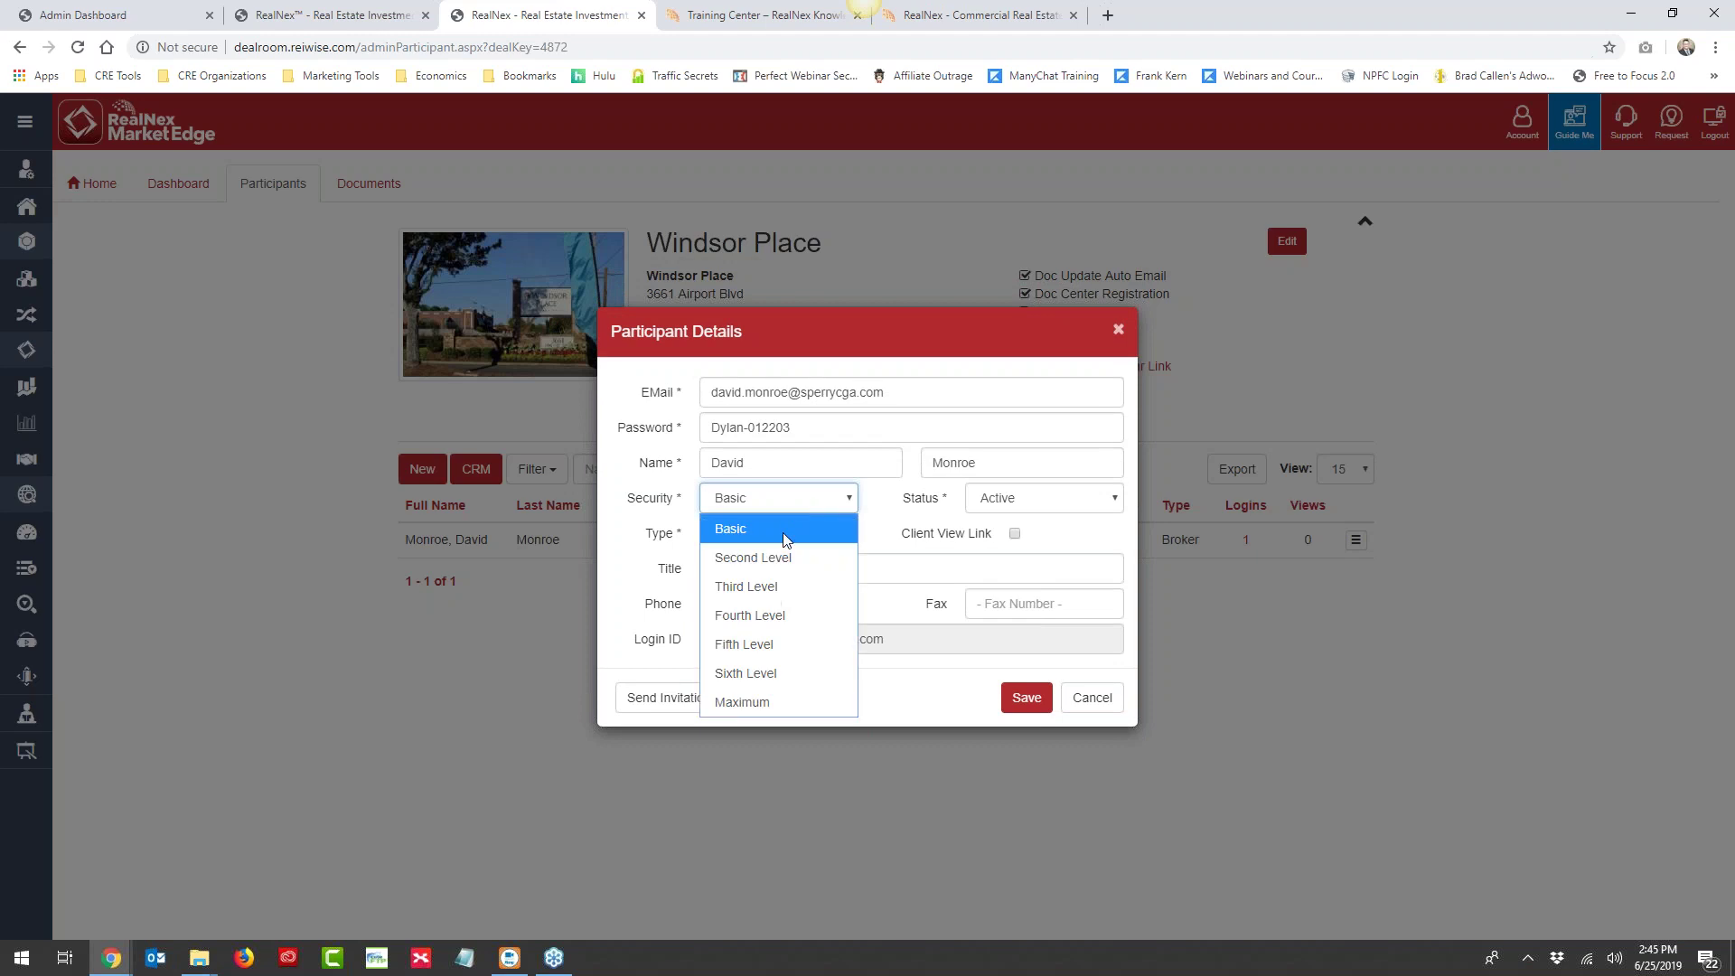
click(776, 671)
click(765, 502)
click(762, 555)
click(1030, 700)
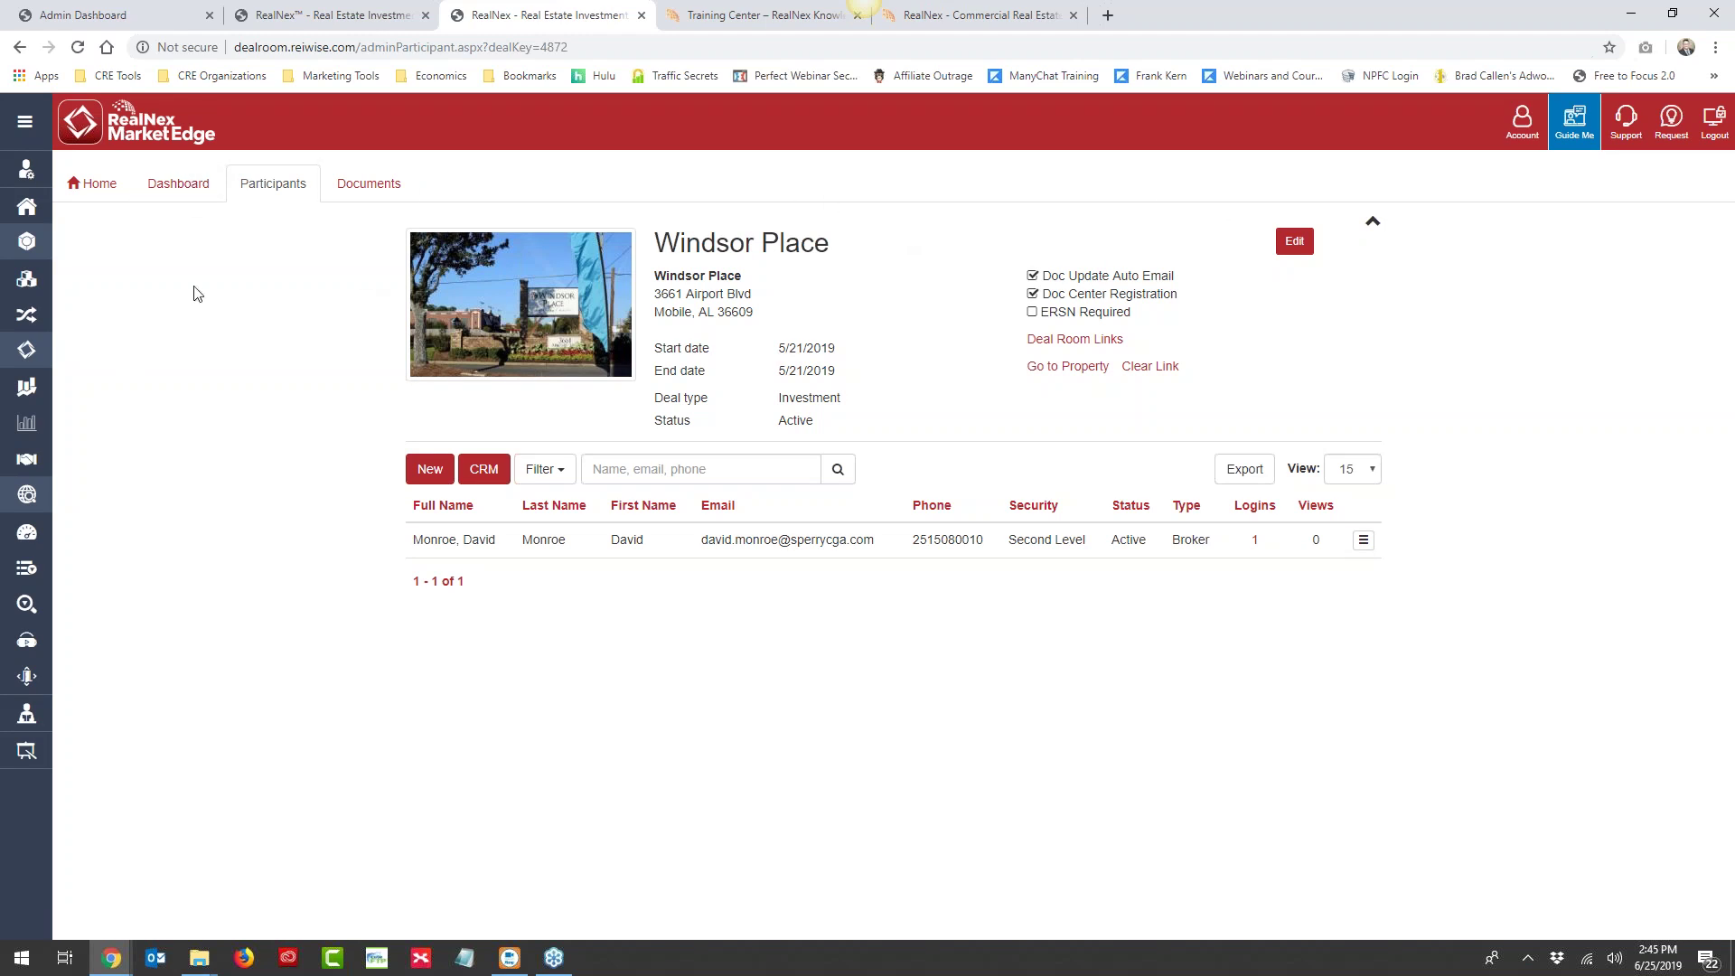
Open Test Property 2 from the property dashboard and set its property type to Mixed-Use
click(27, 387)
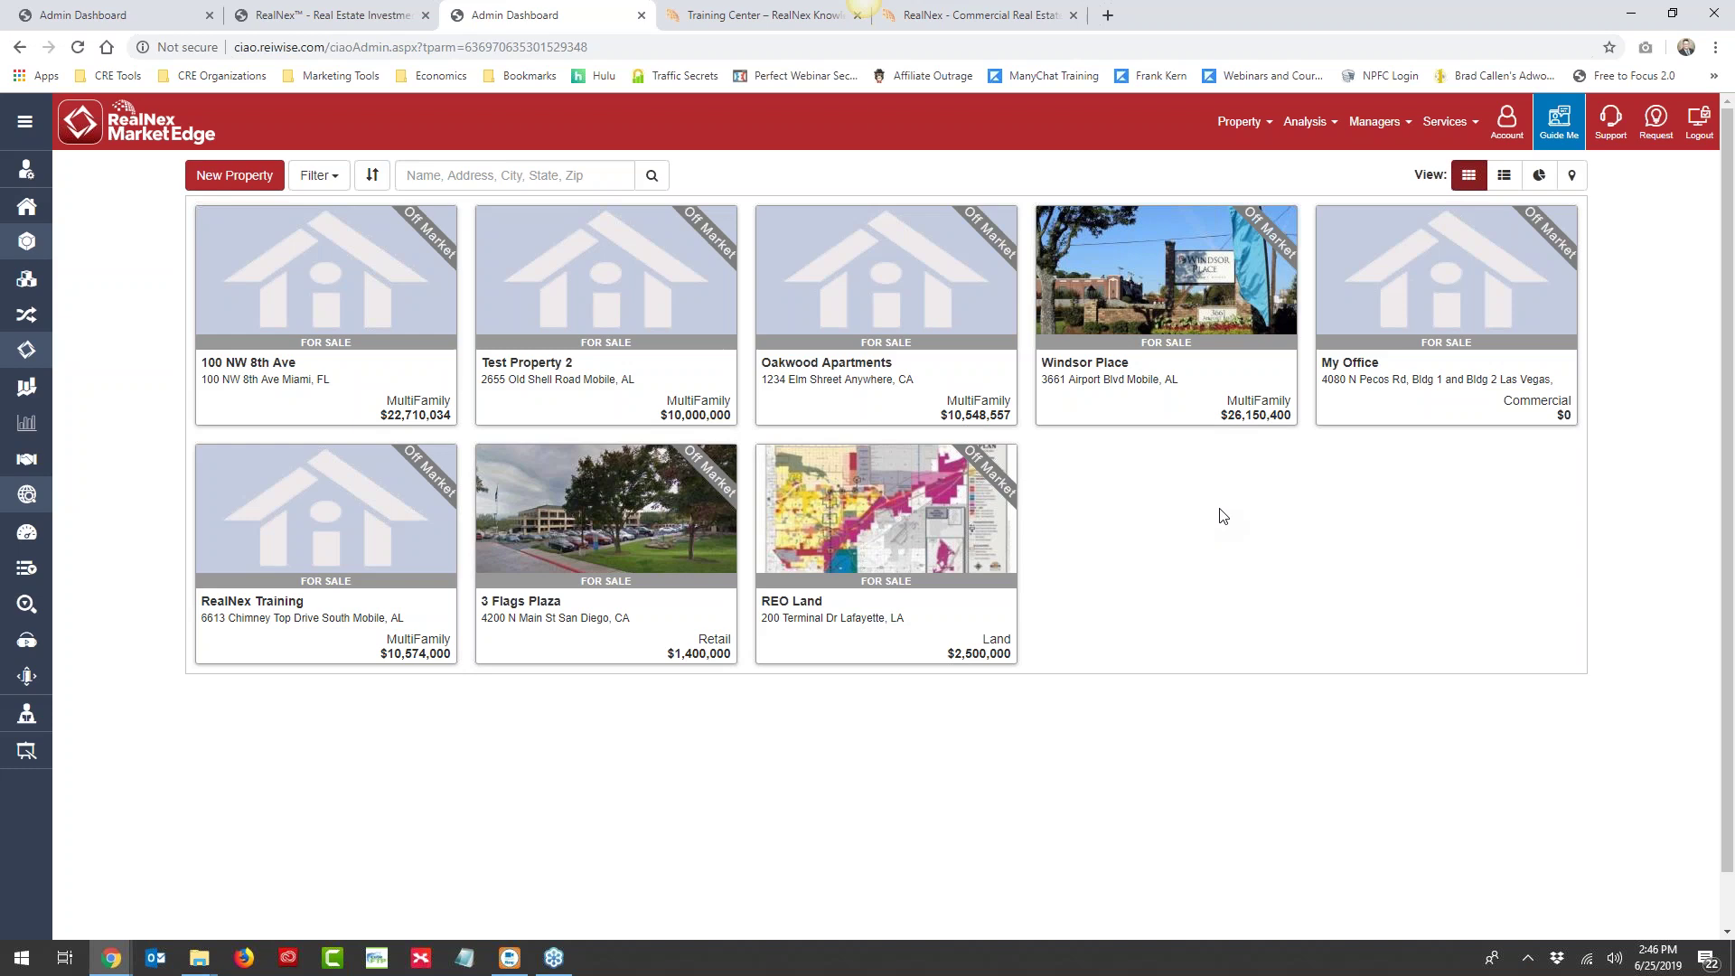
mouse_move(623, 372)
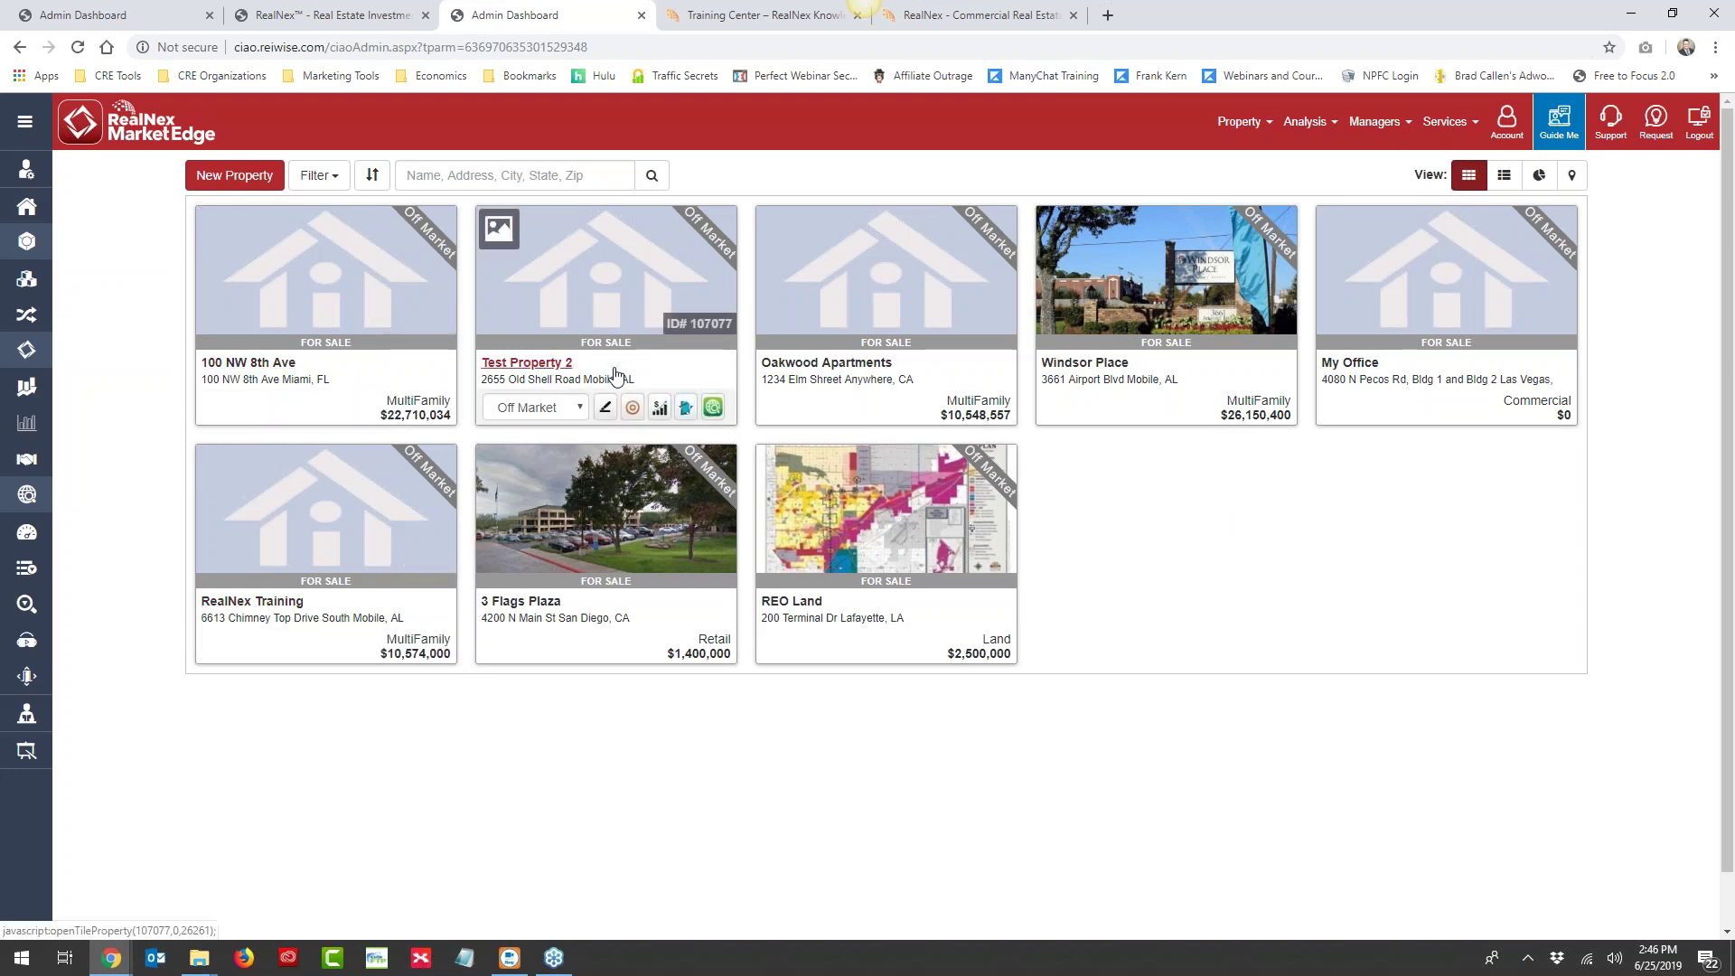
click(630, 370)
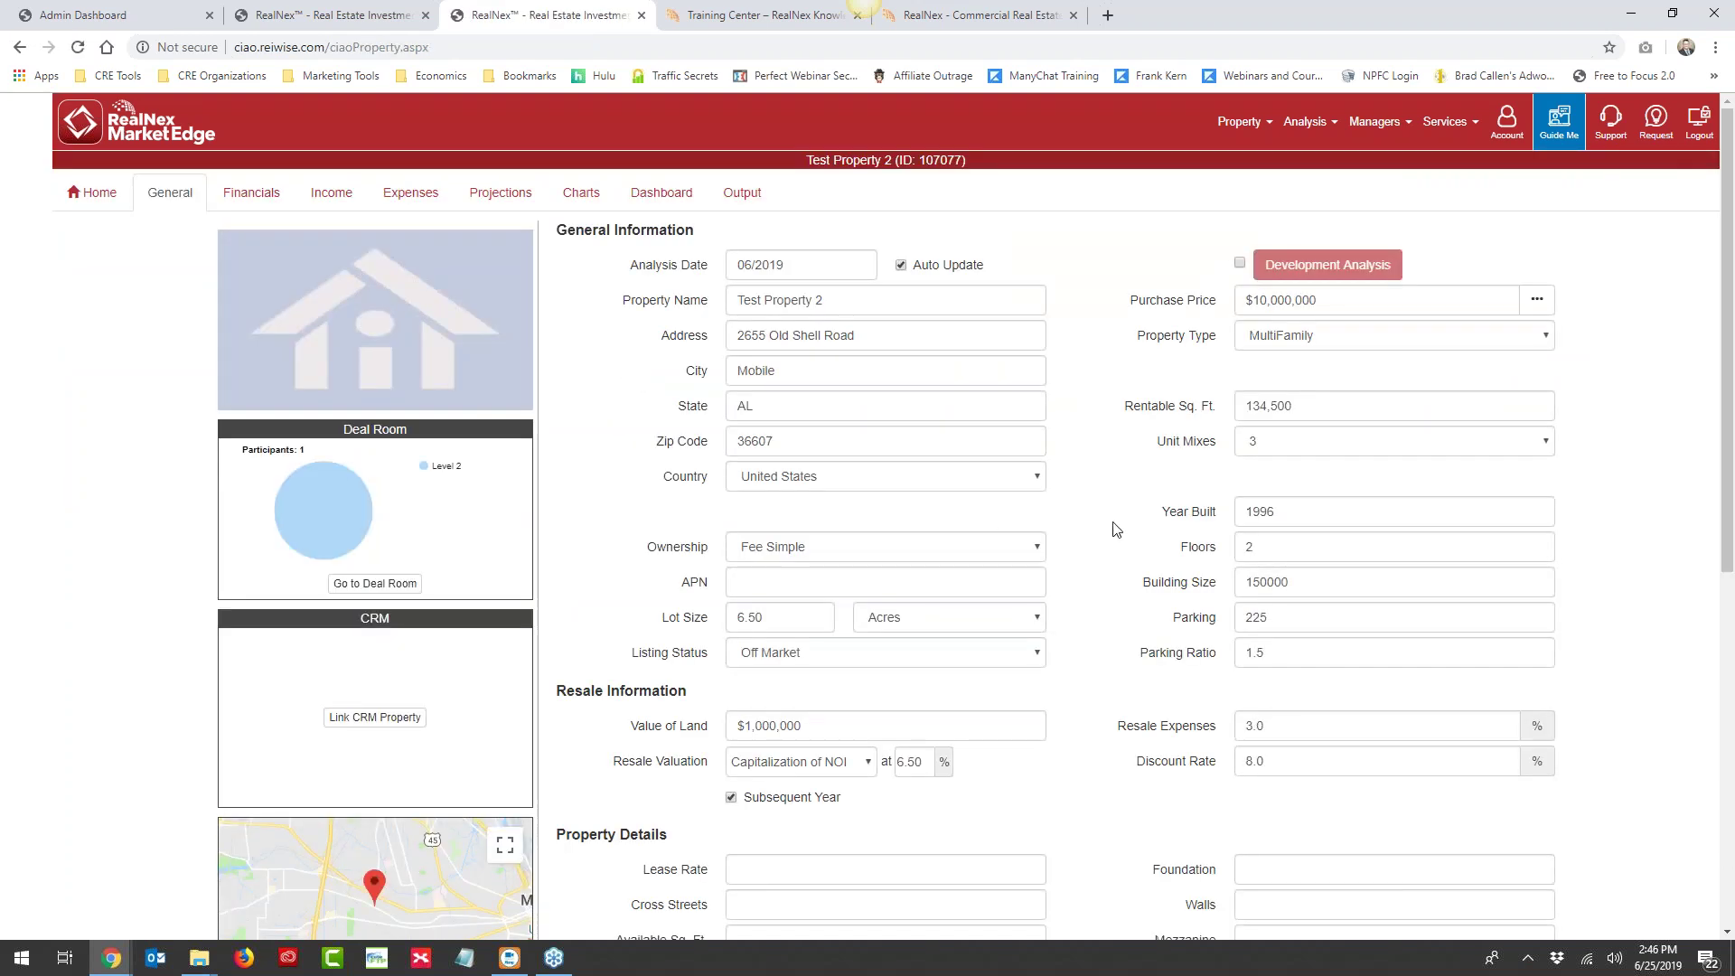
click(1314, 344)
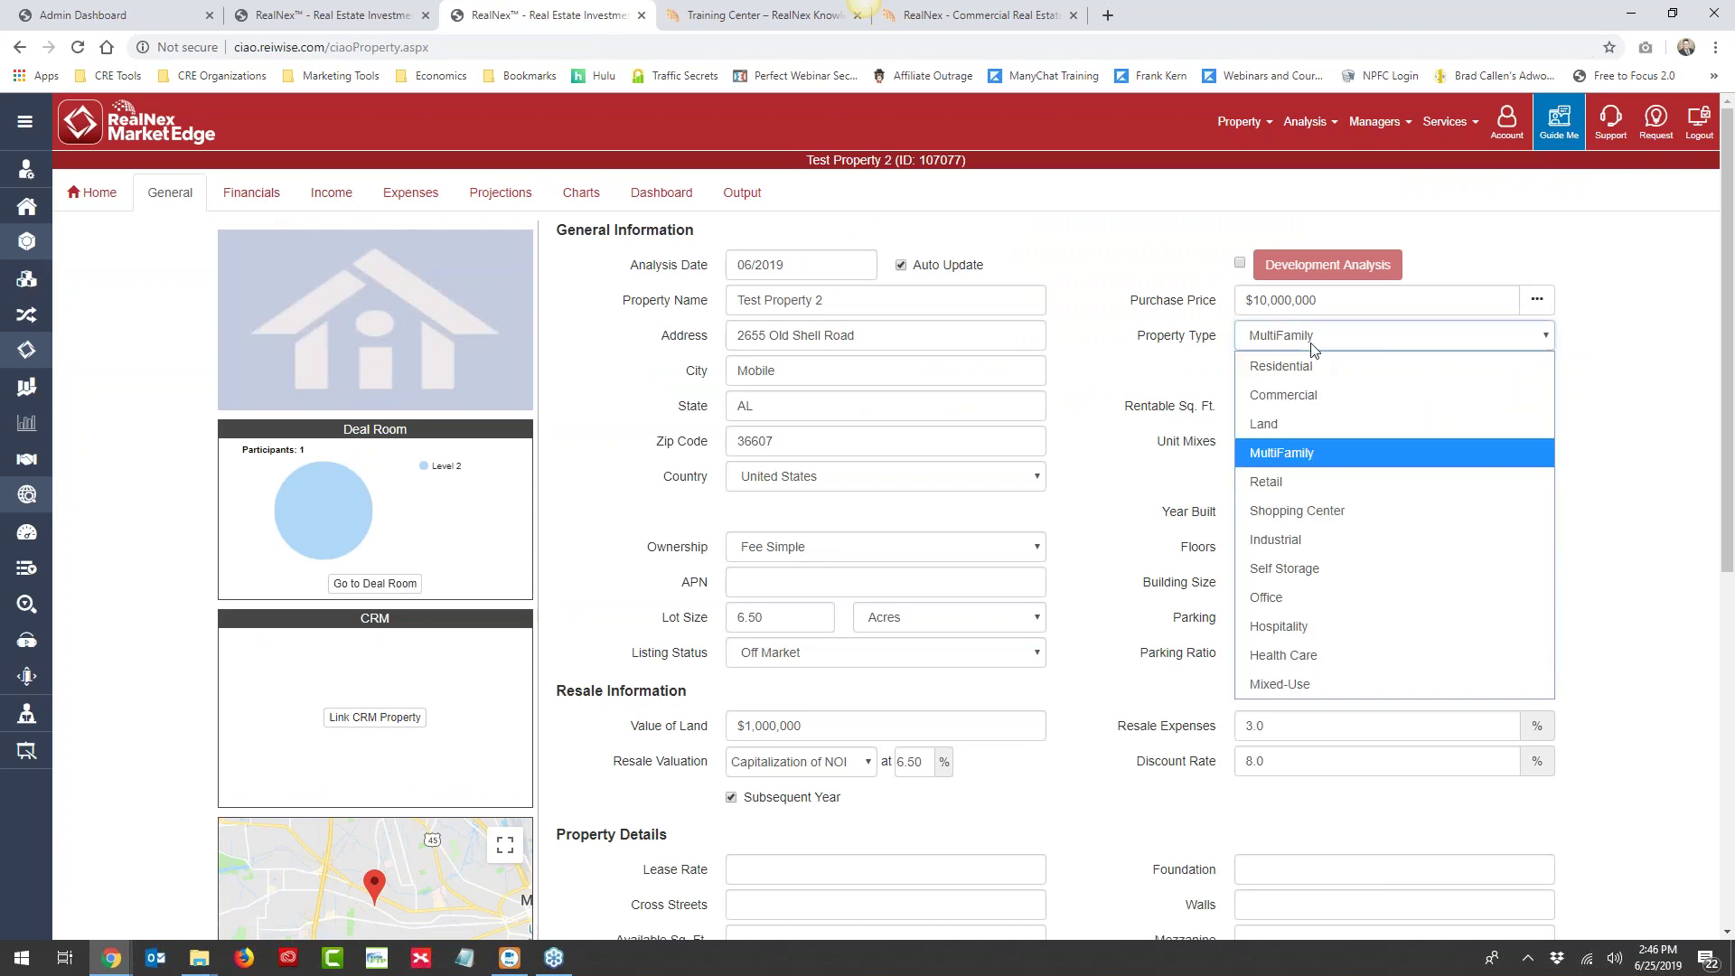
click(1287, 684)
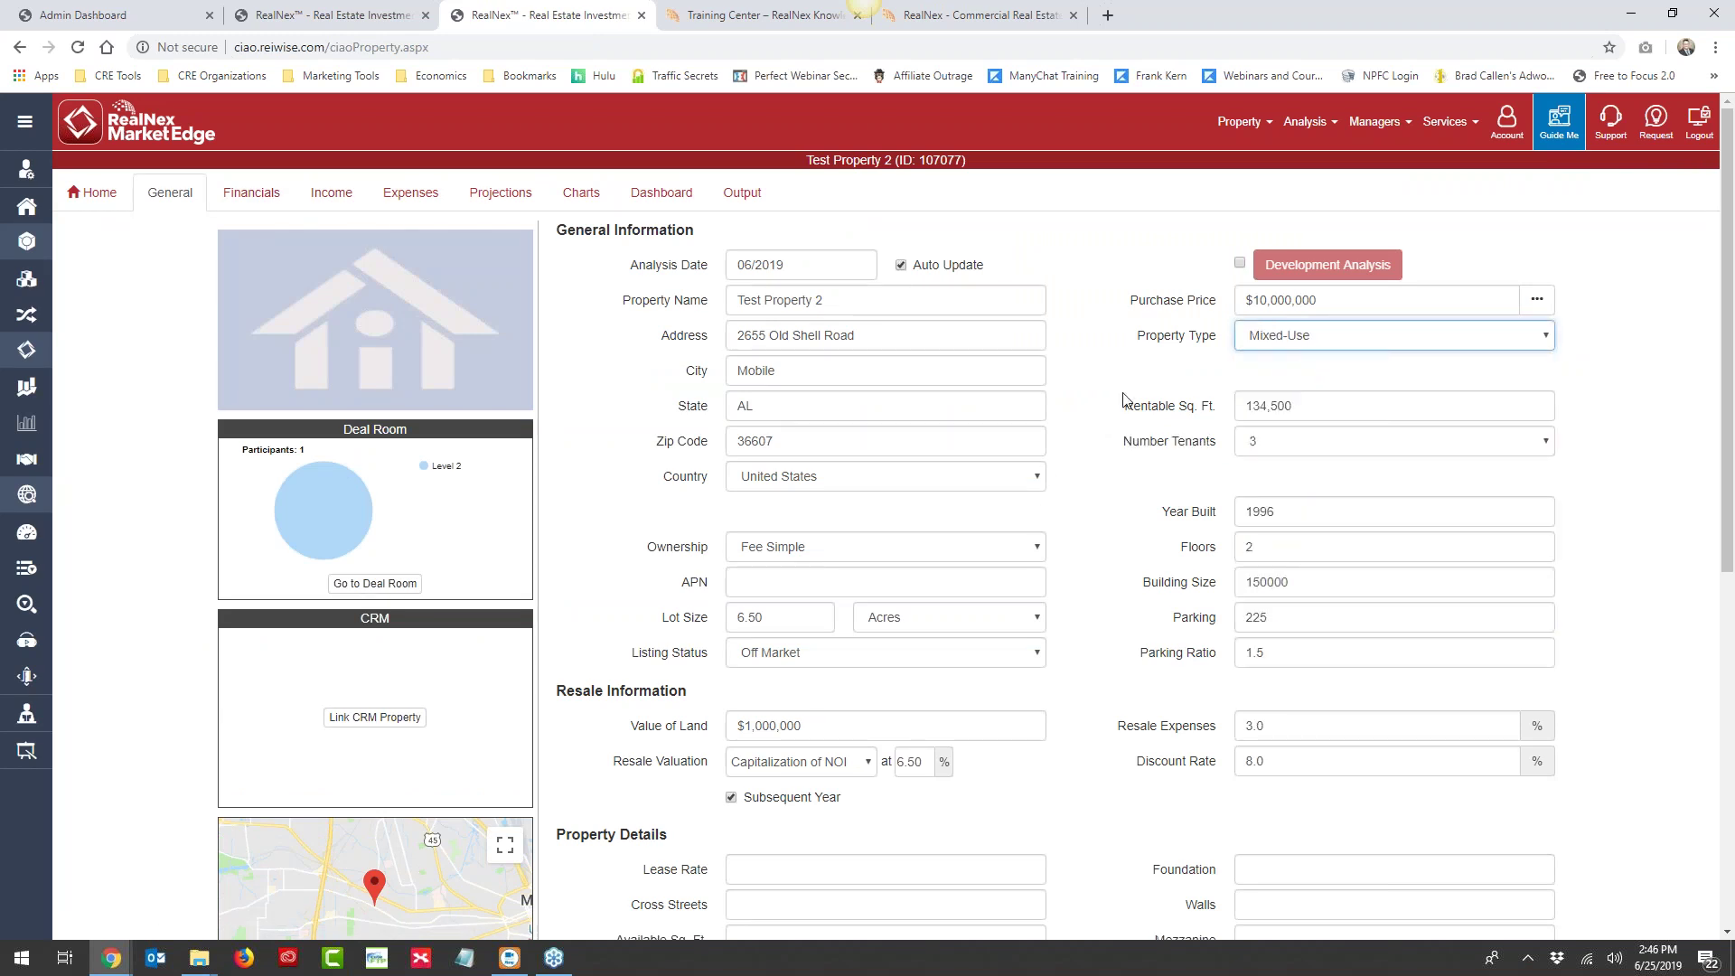
View the lease notes form for the 1BR tenant in the property's income data and close it without saving
click(331, 192)
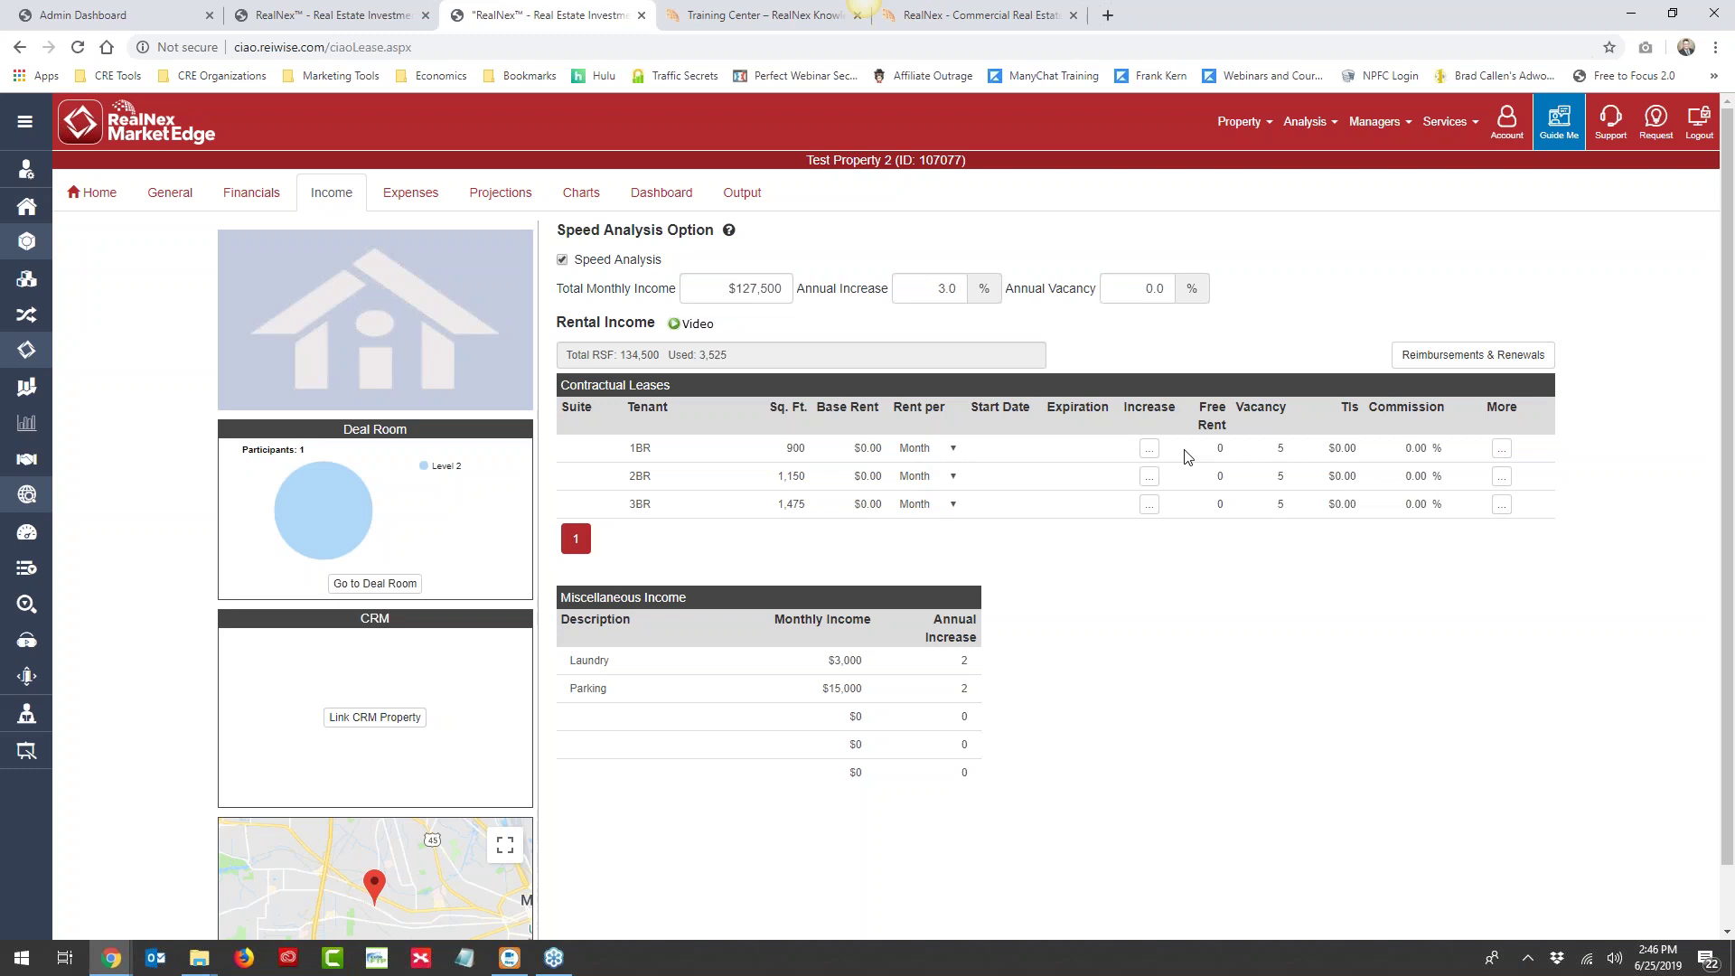
click(1503, 450)
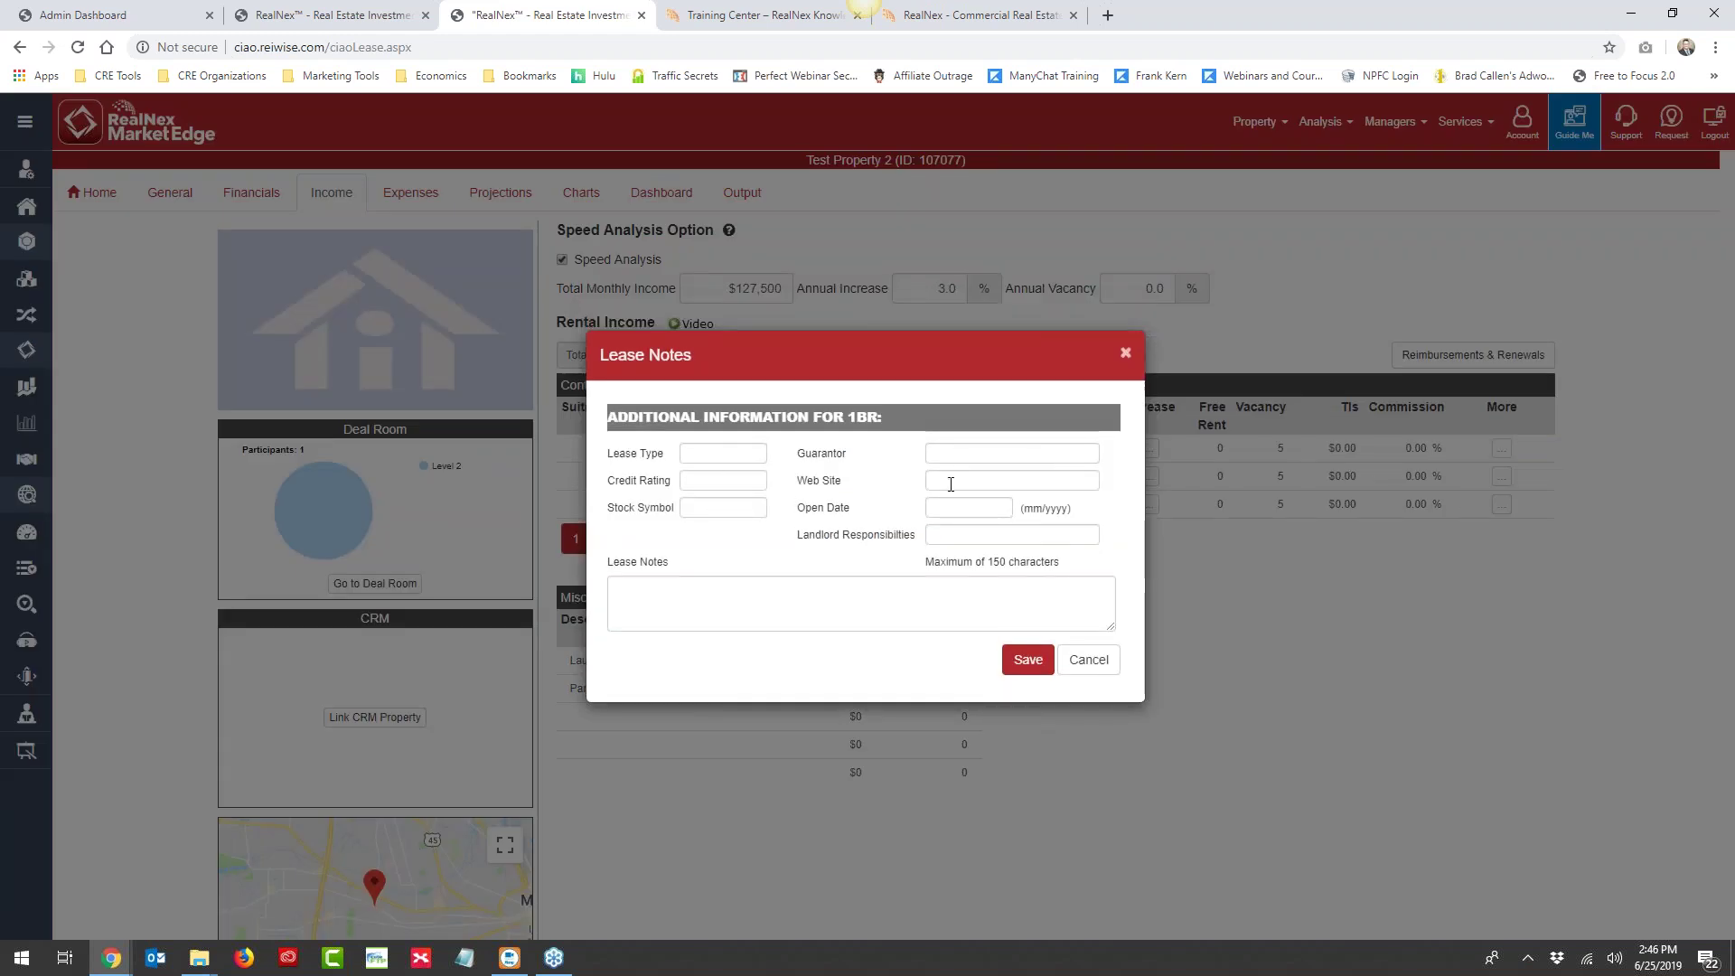
click(1069, 669)
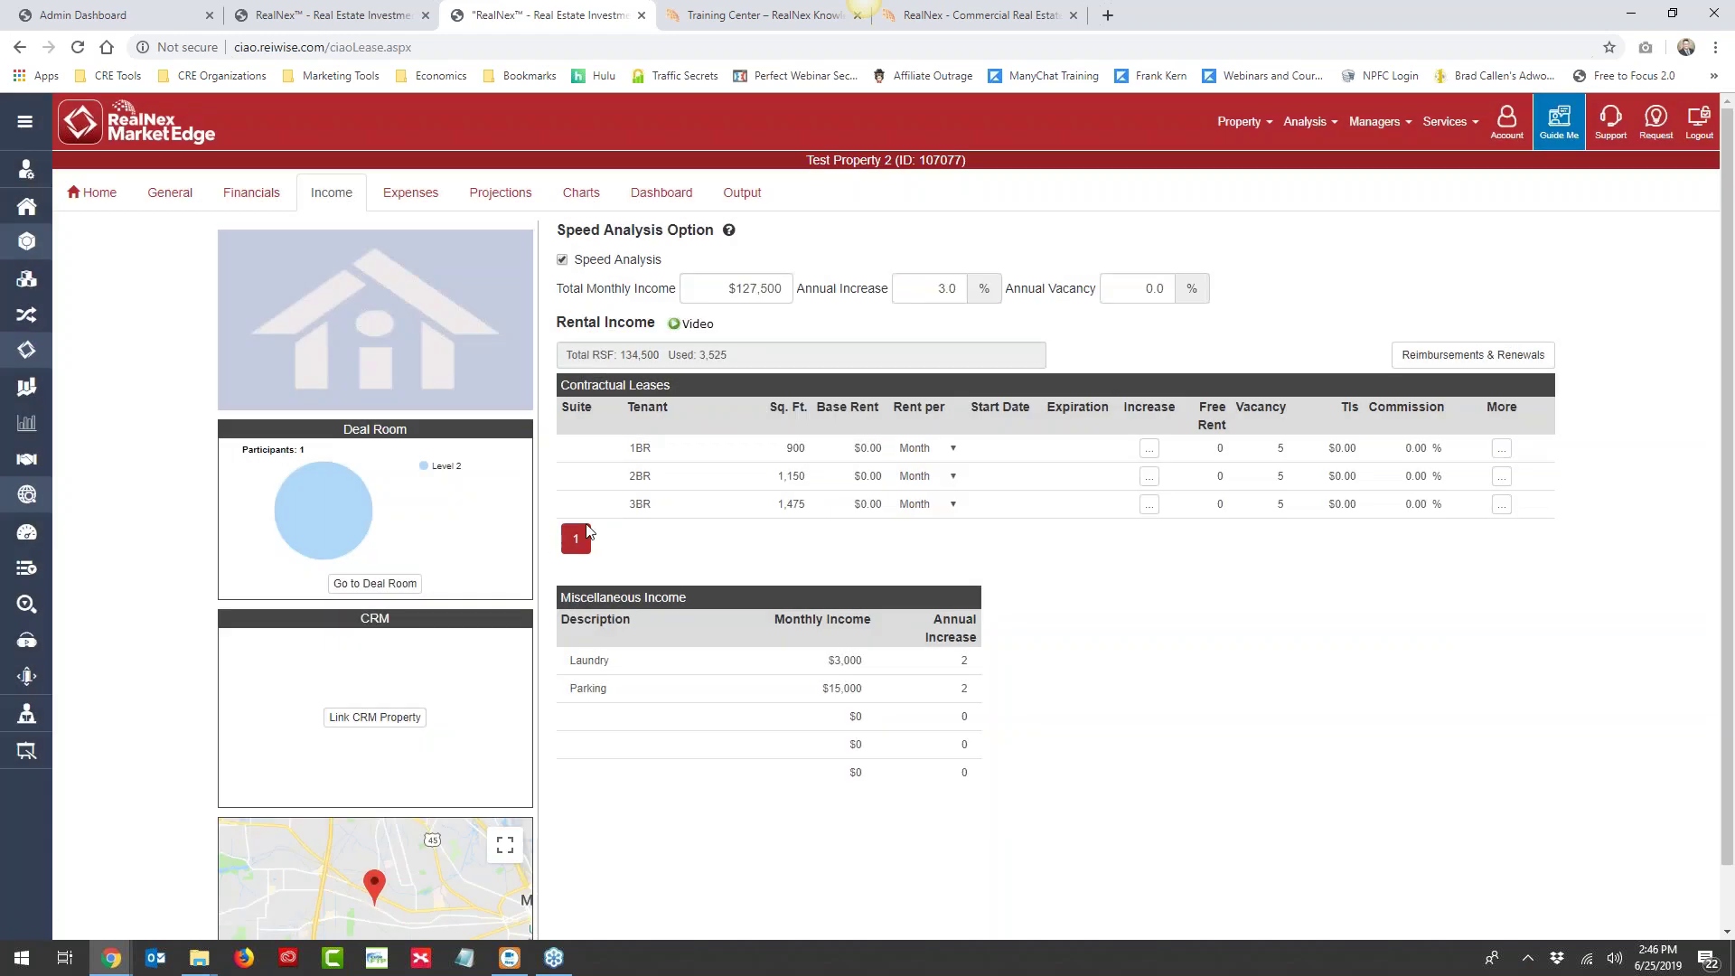
Convert Test Property 2 to a development analysis from its general information
click(168, 193)
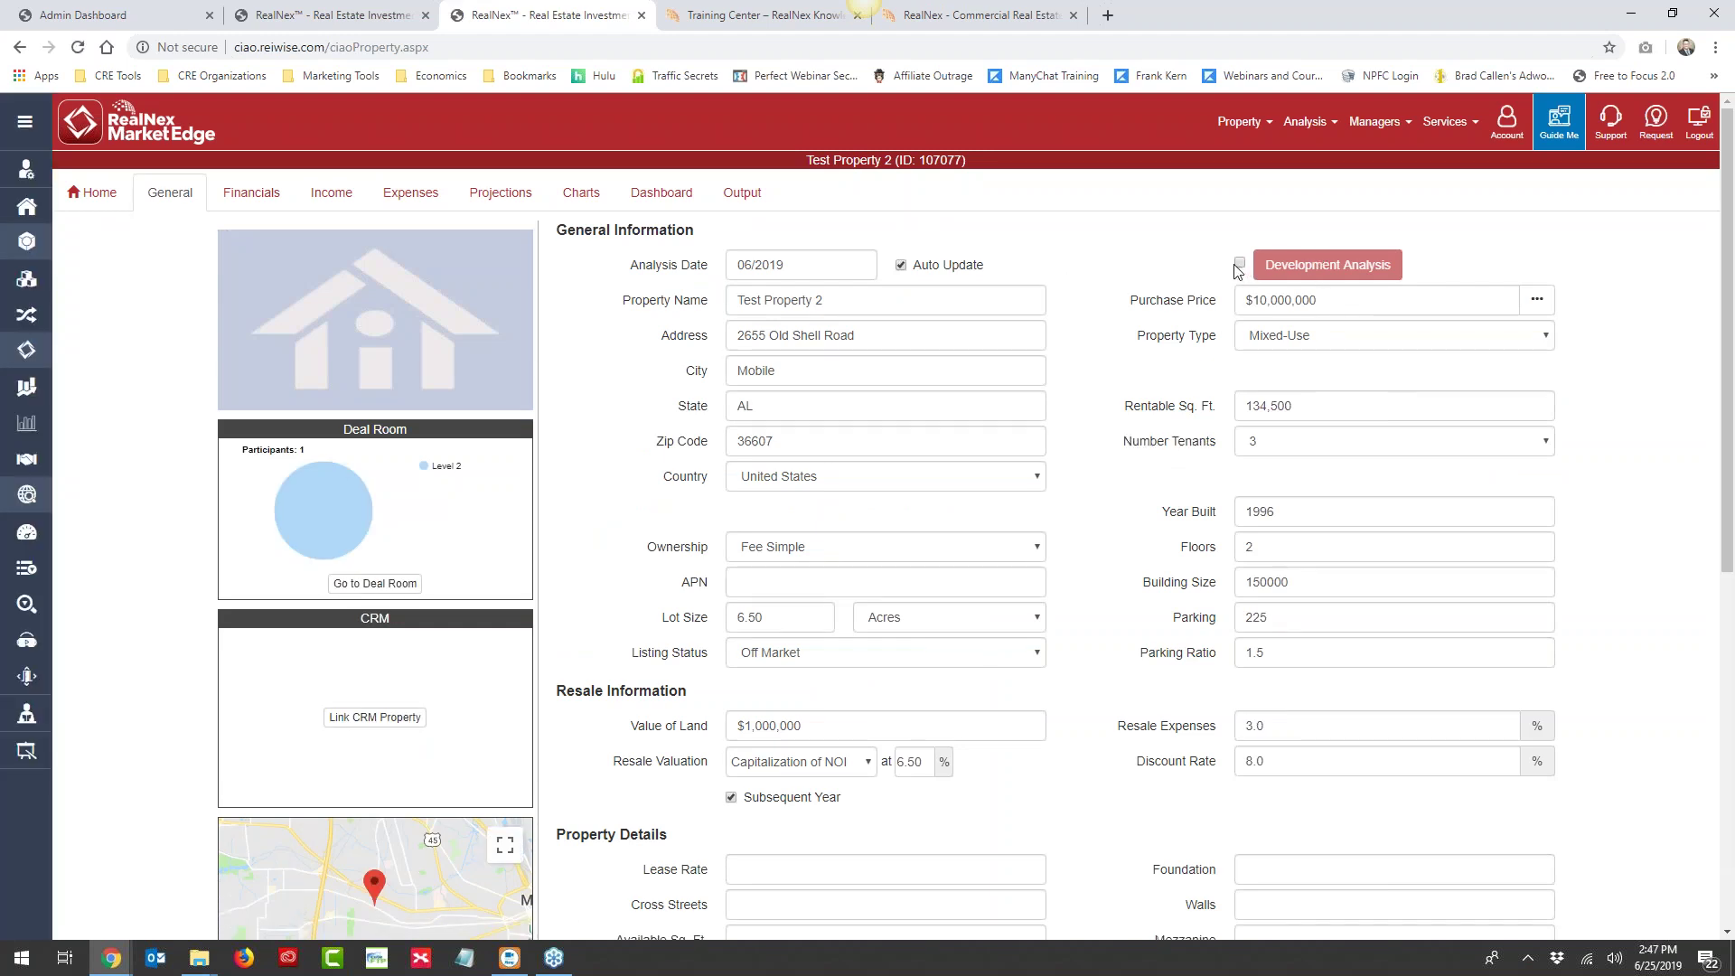
click(1238, 265)
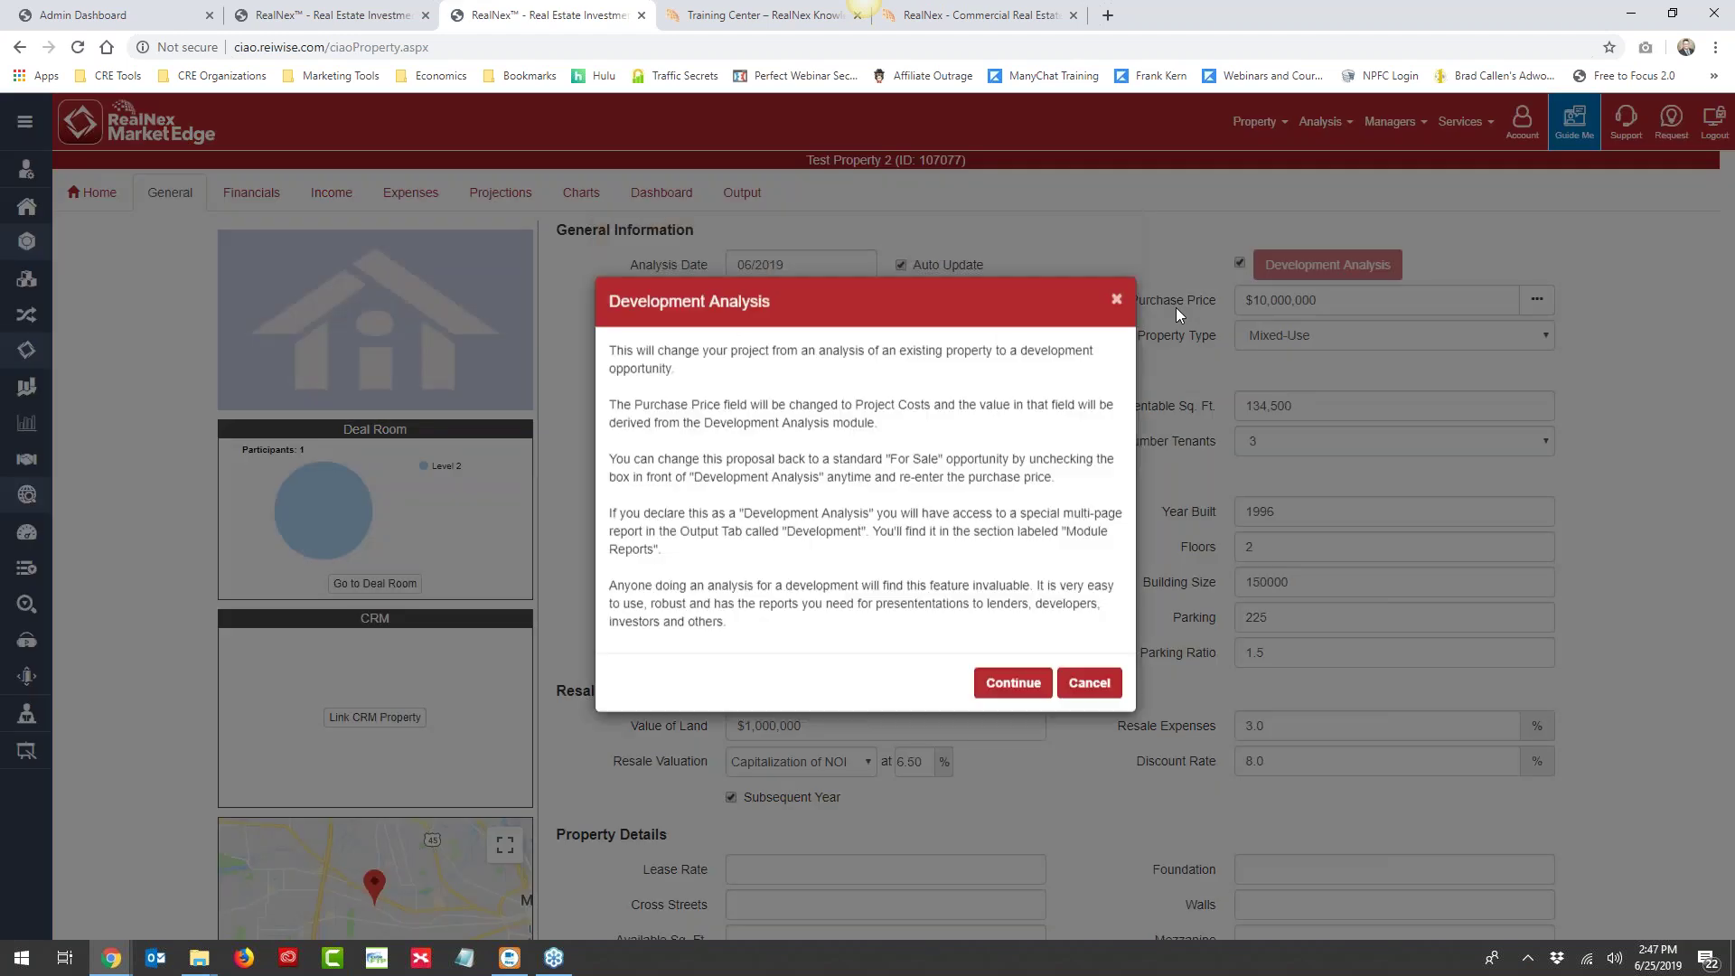
click(1014, 705)
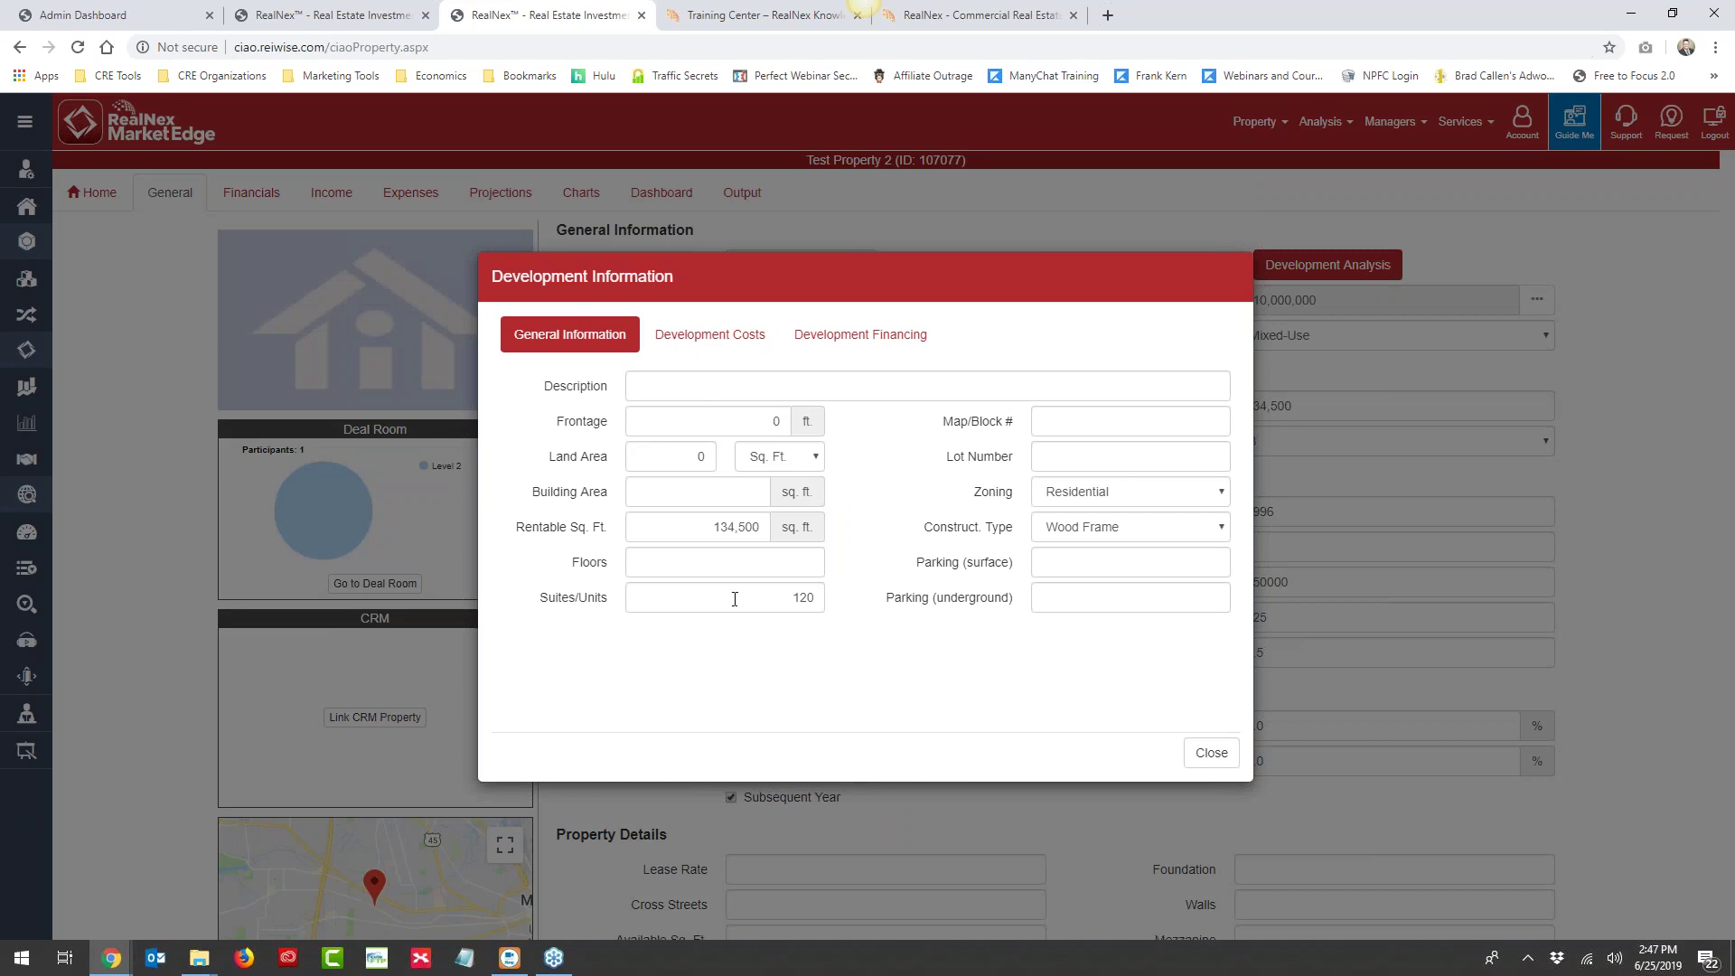
Set the development's suites/units to 10 and its floors to 3
click(773, 597)
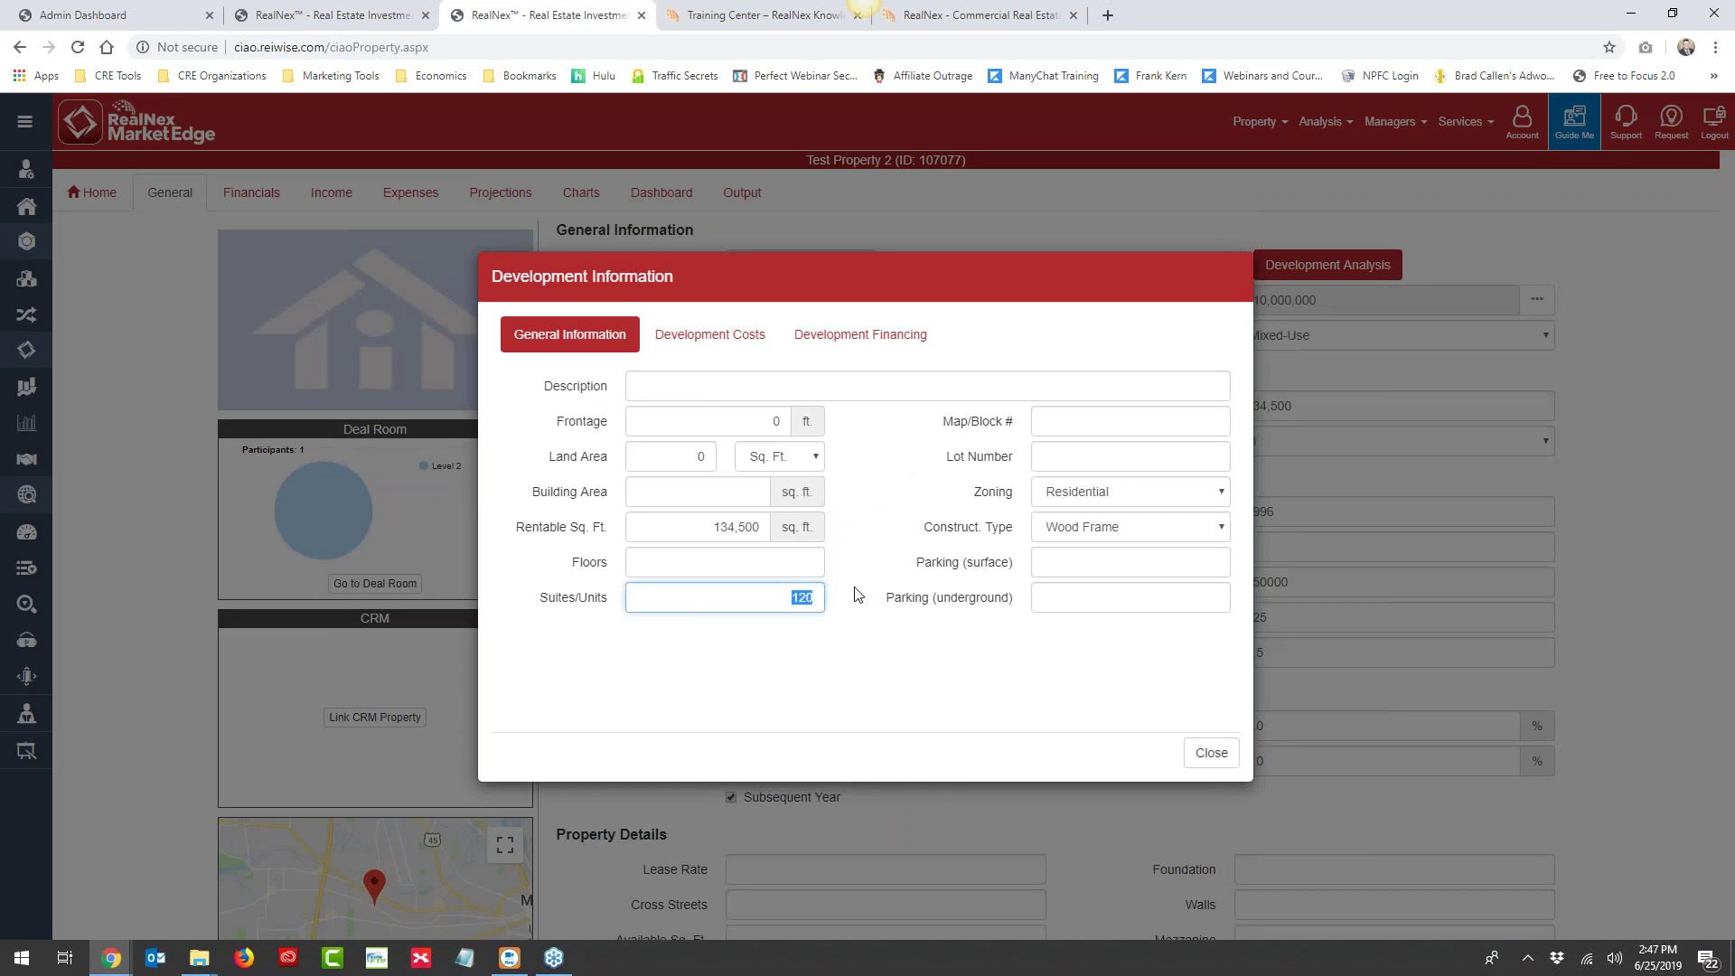
text(10)
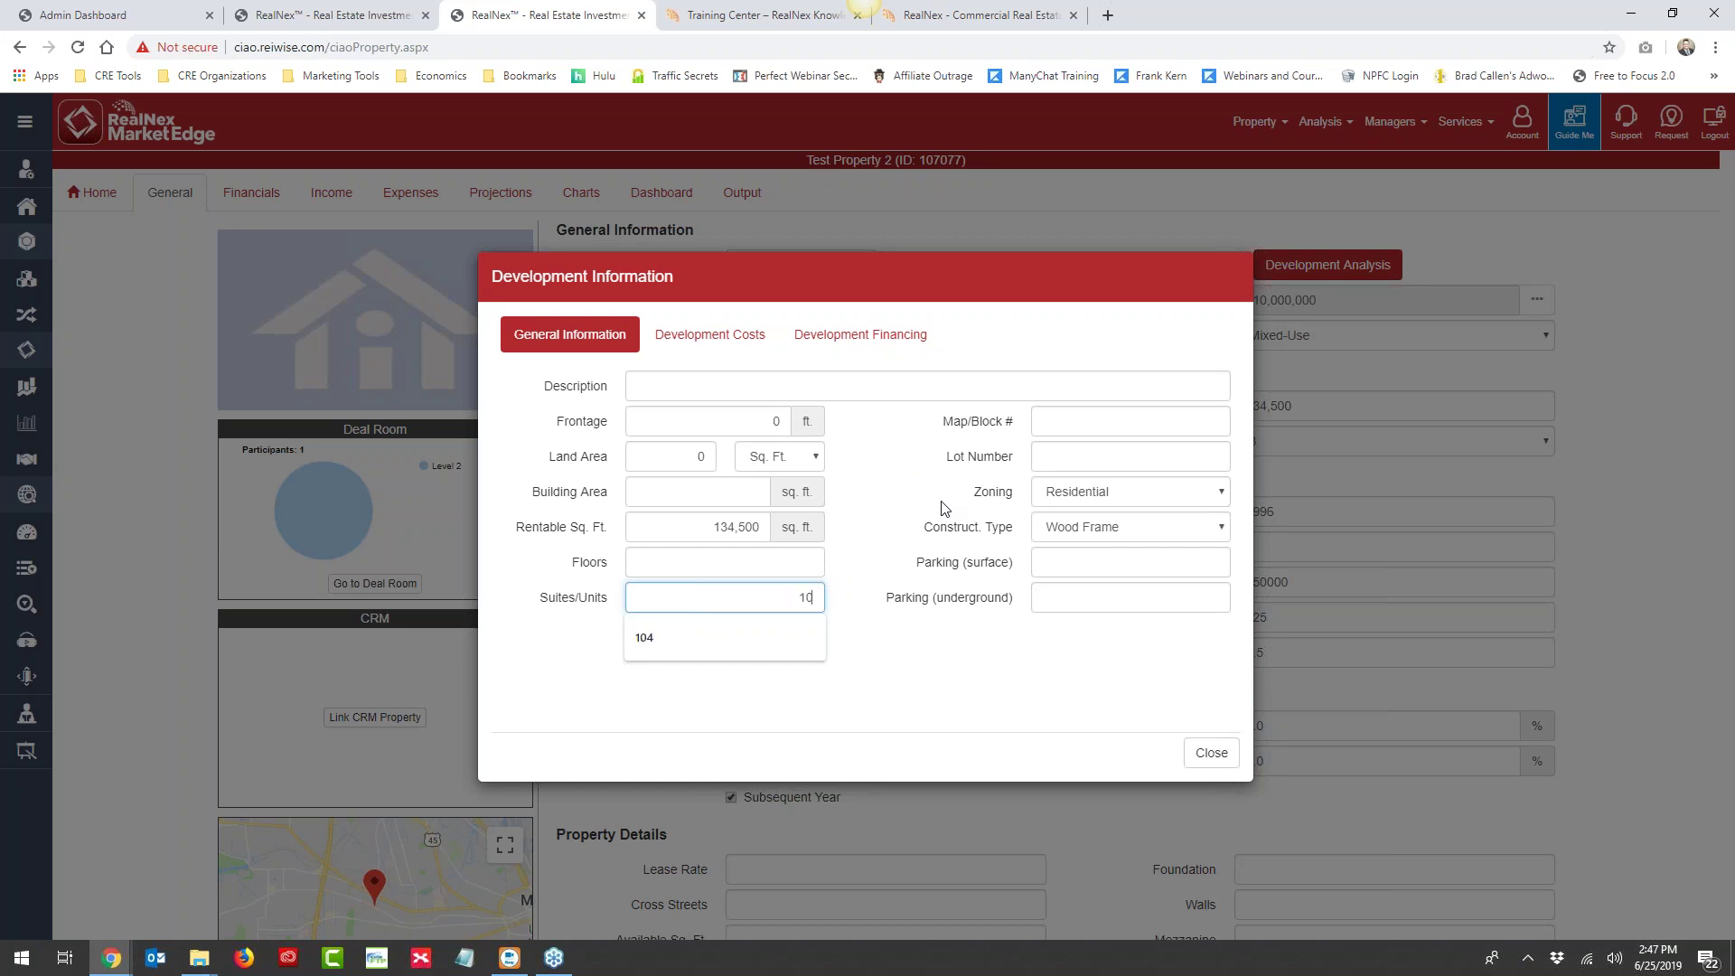
click(934, 583)
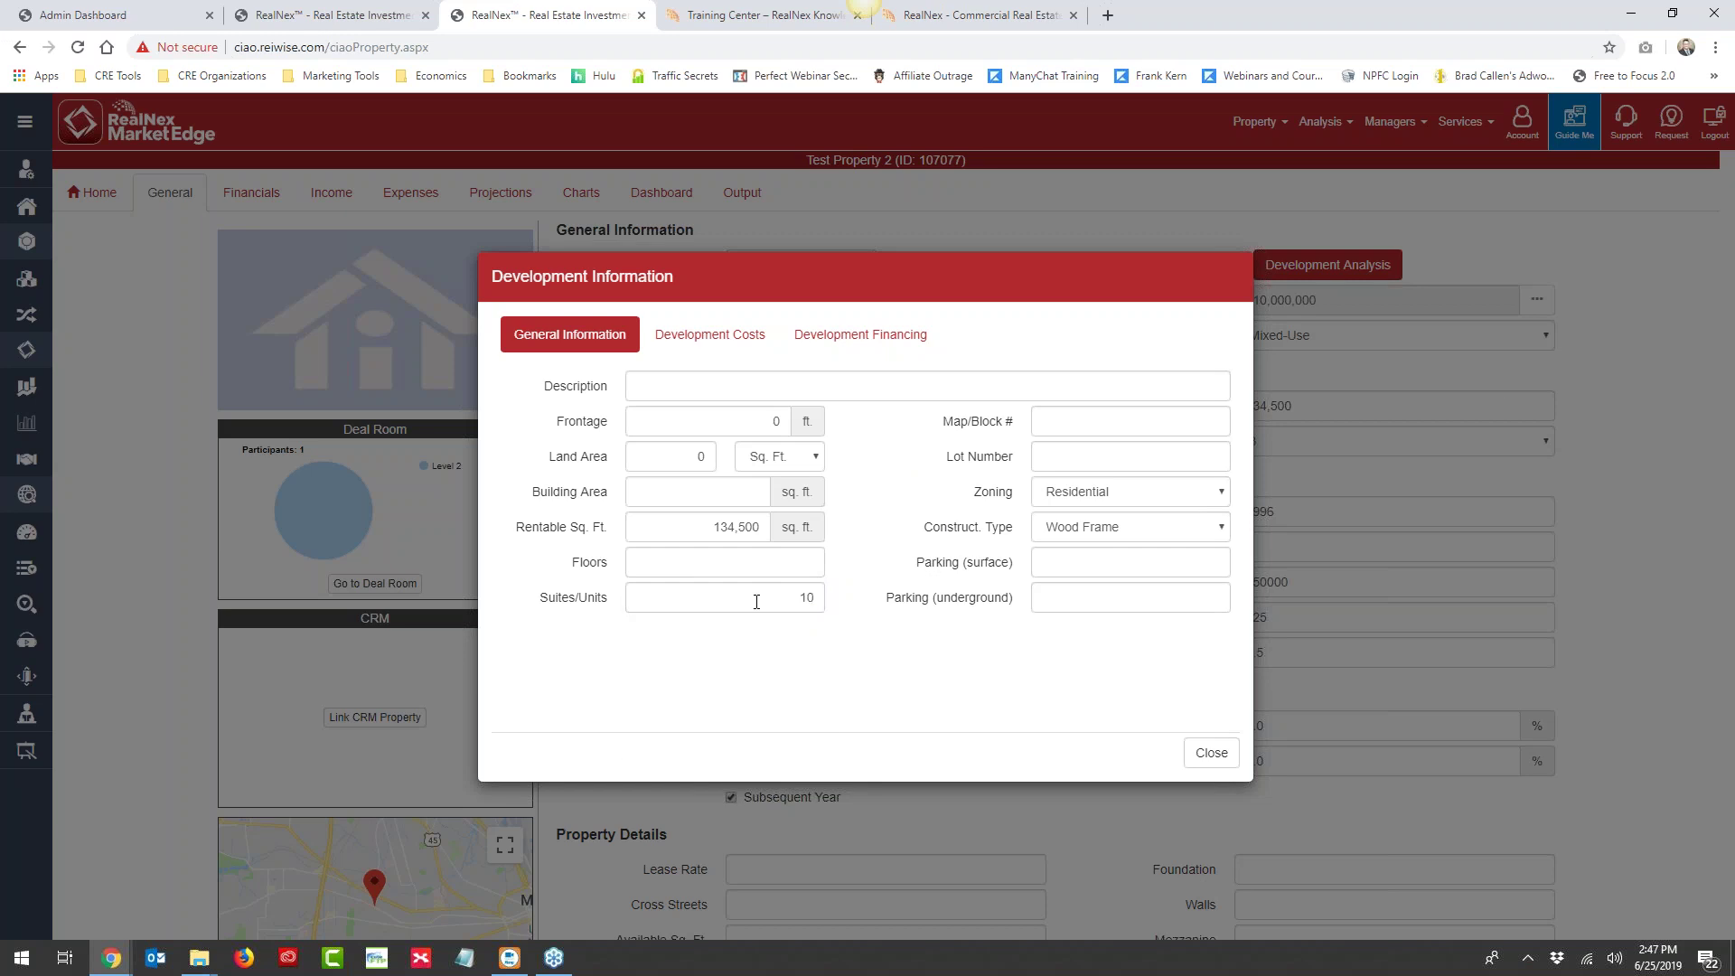
click(803, 562)
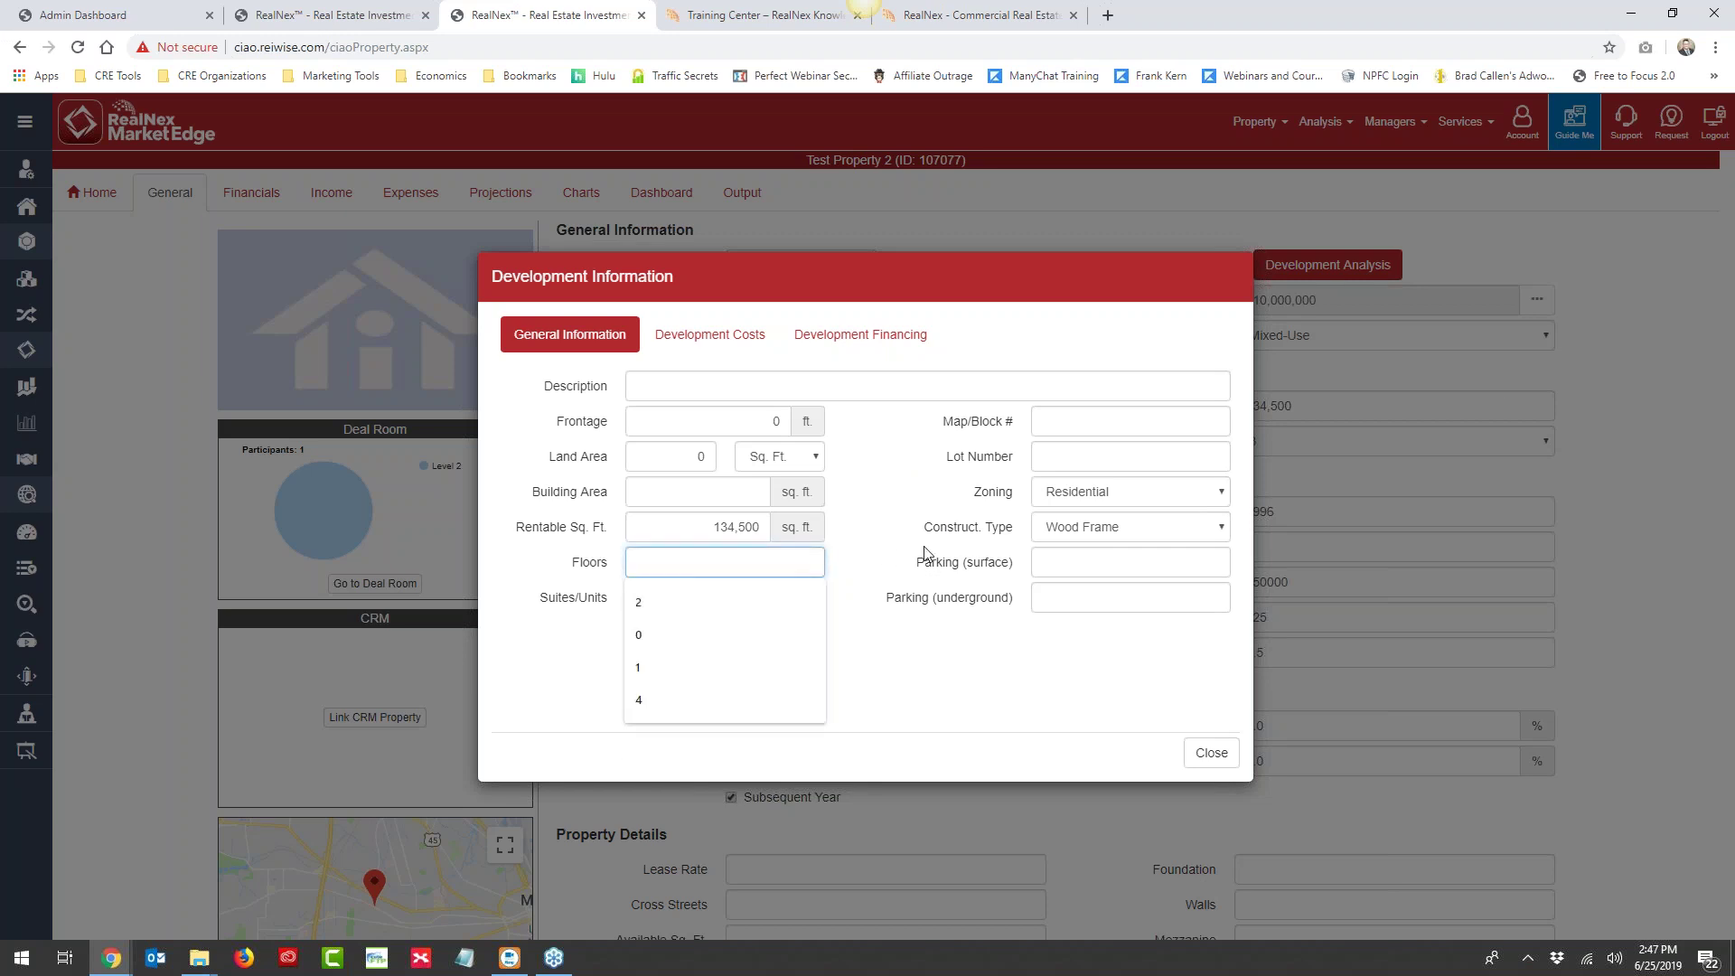
text(8)
click(922, 531)
double_click(809, 562)
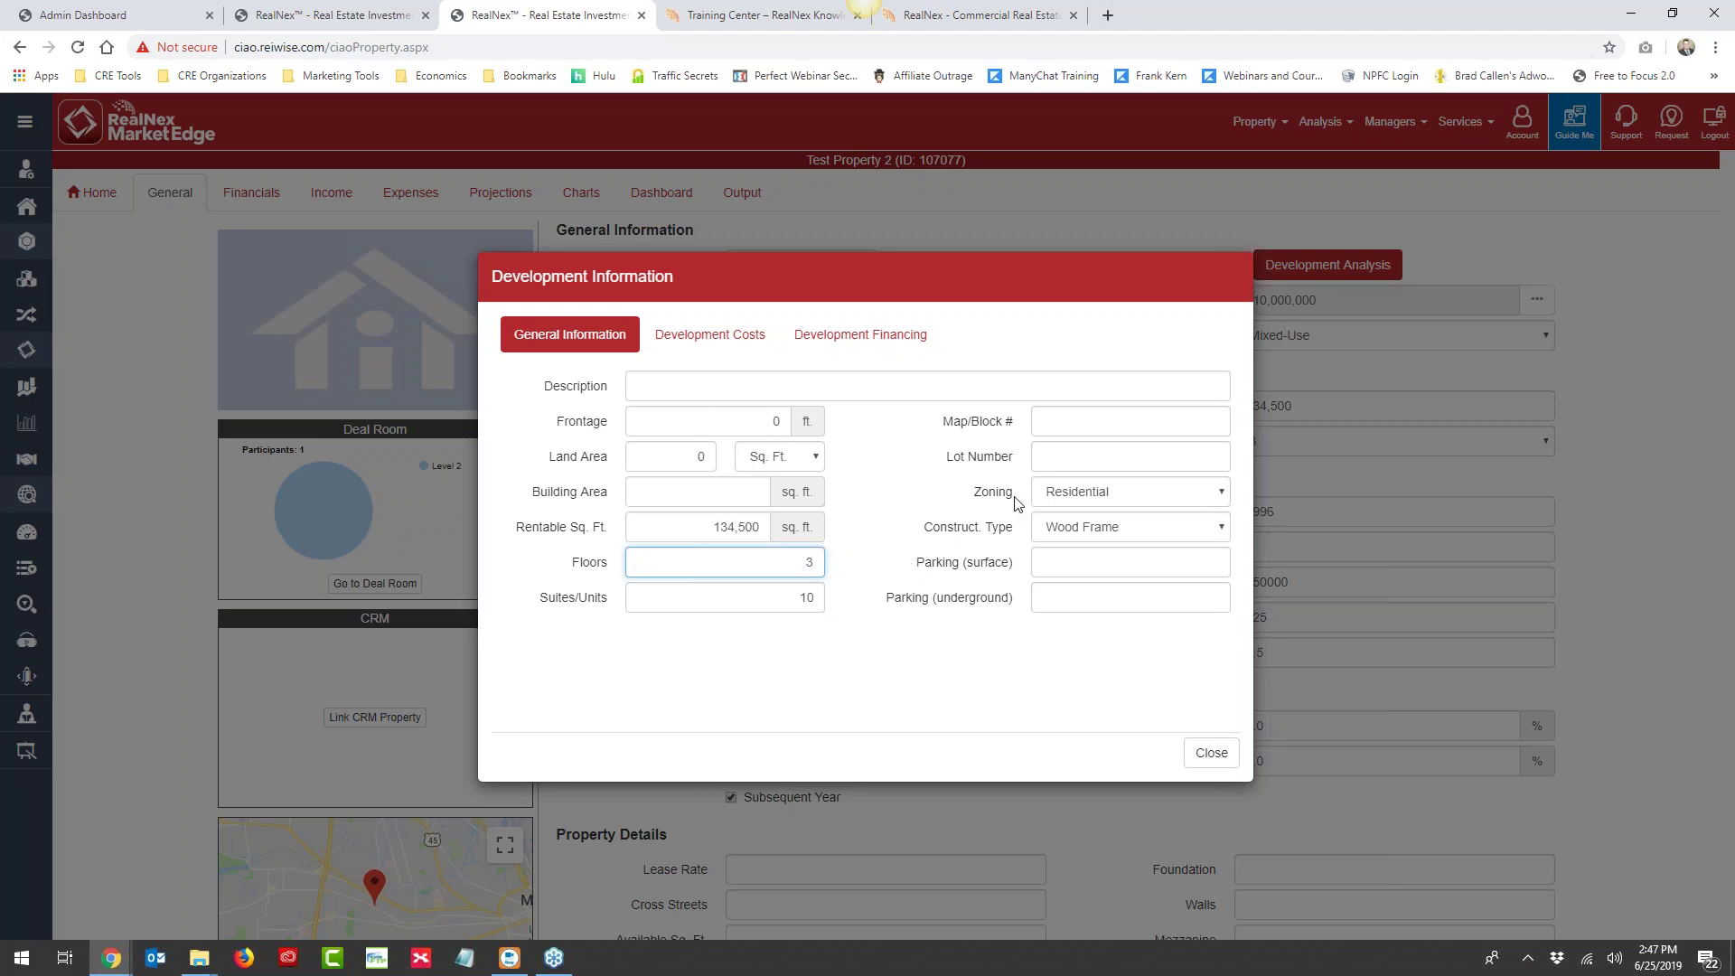
Look through the development costs and development financing inputs, then close the development information
click(712, 336)
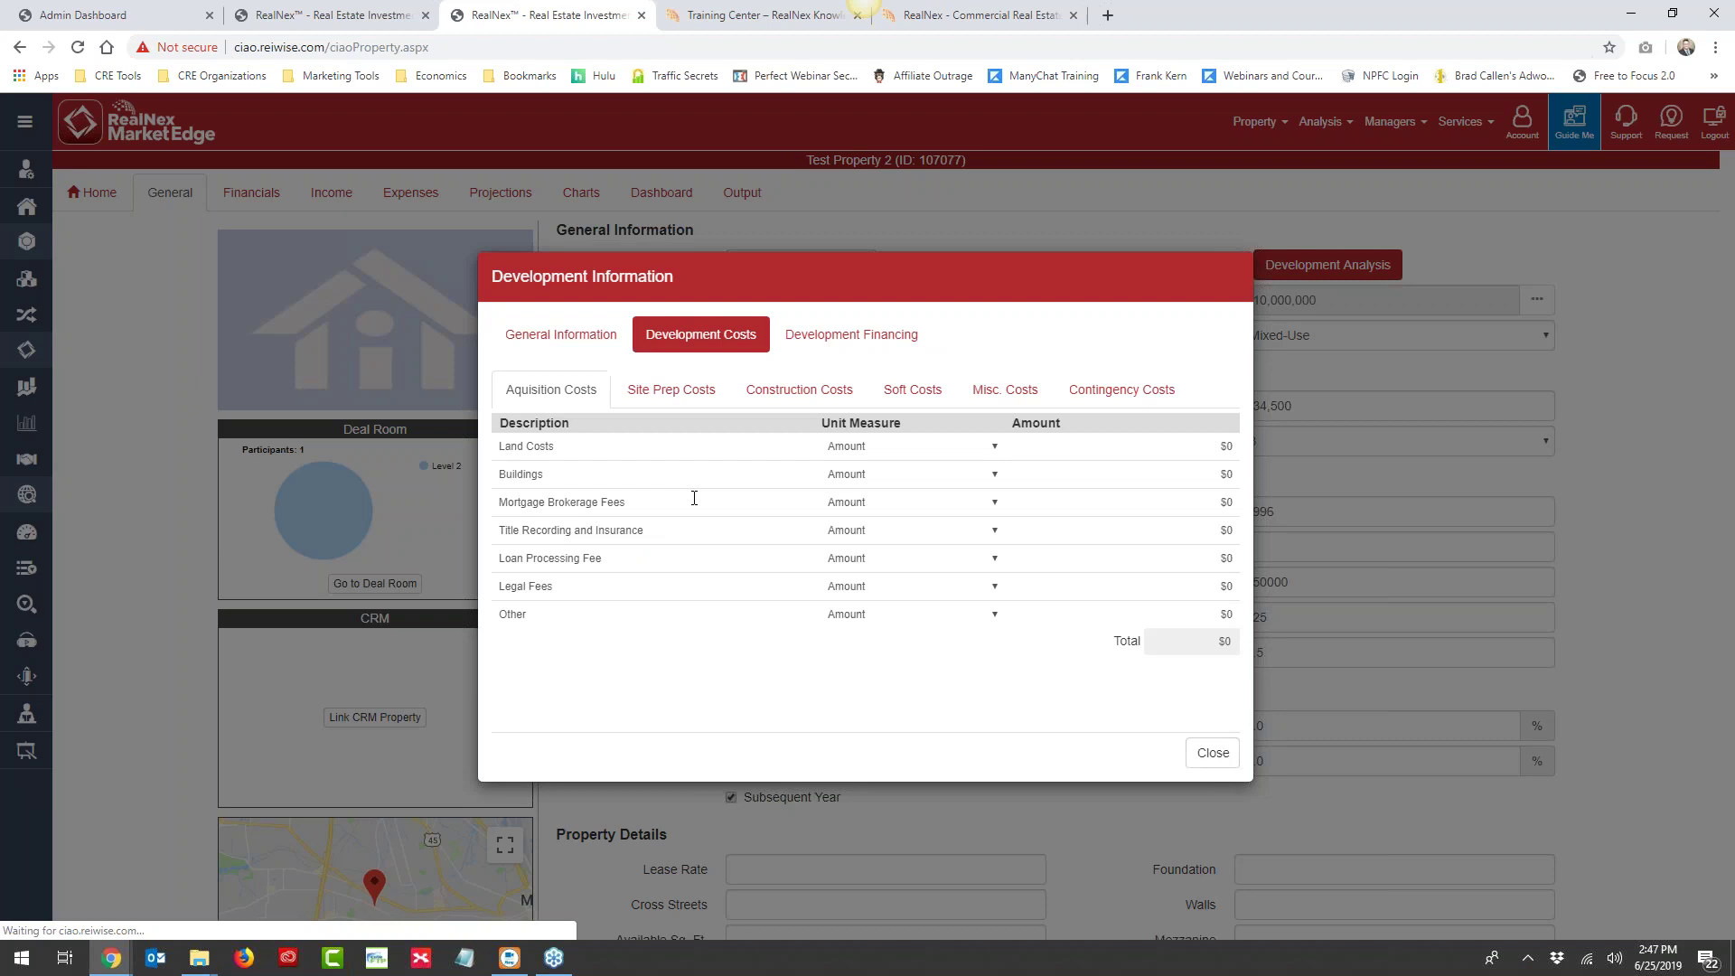
click(818, 342)
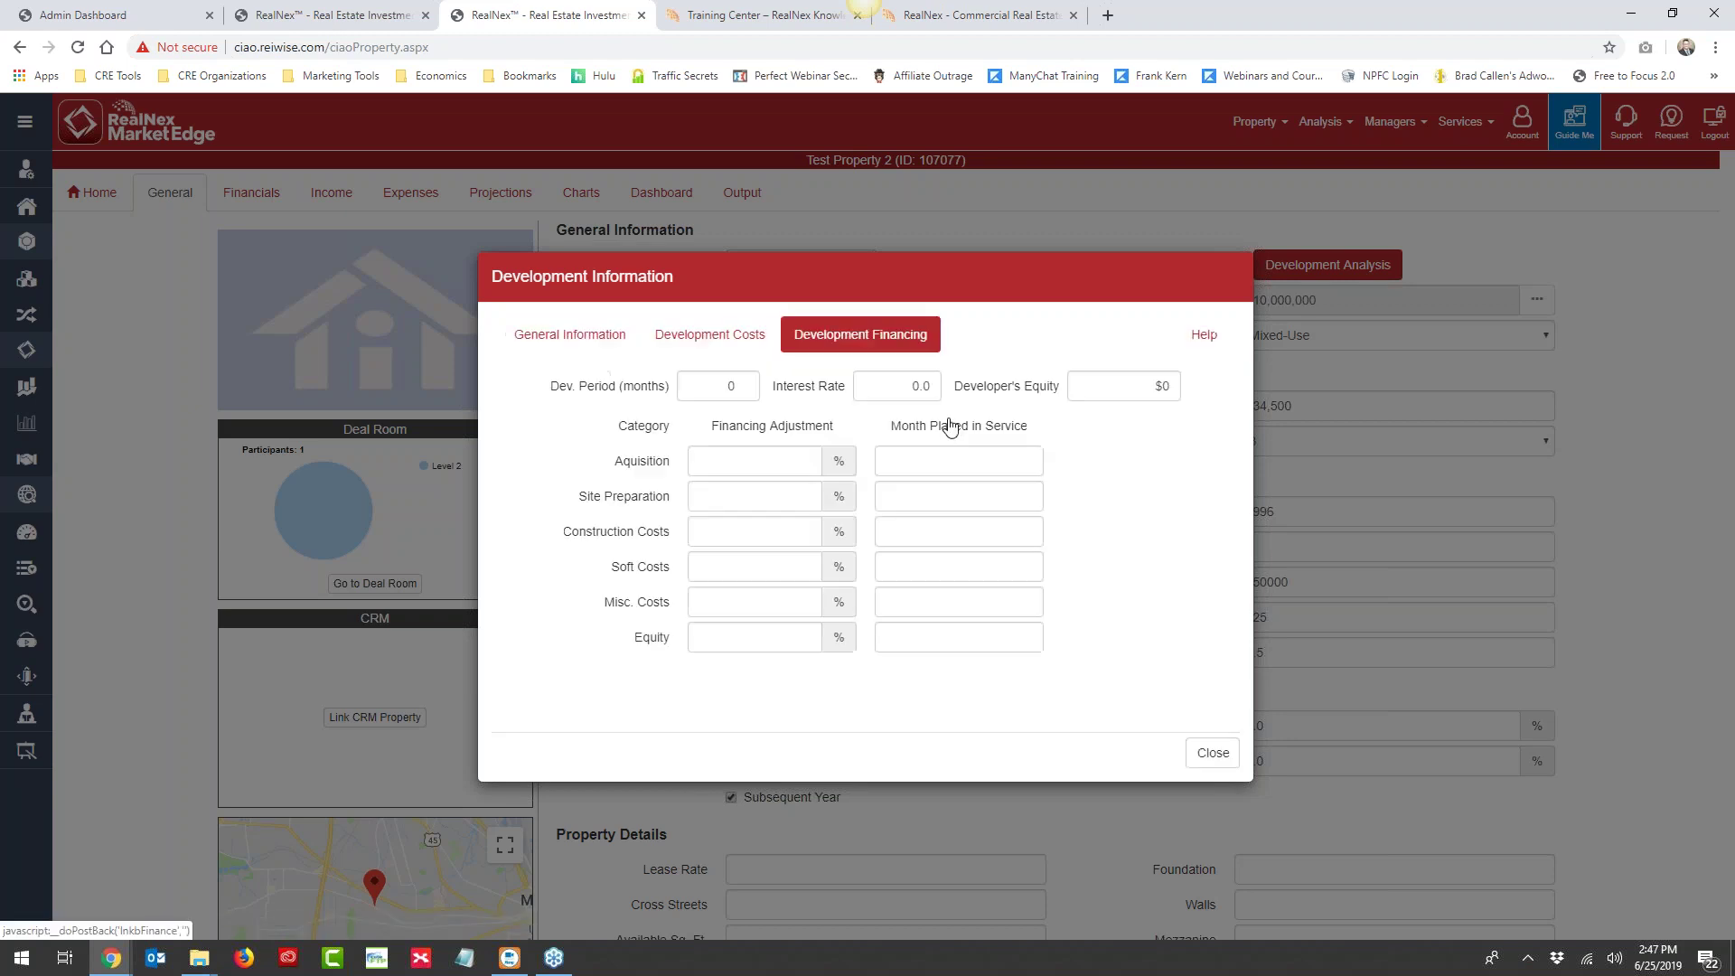
click(565, 334)
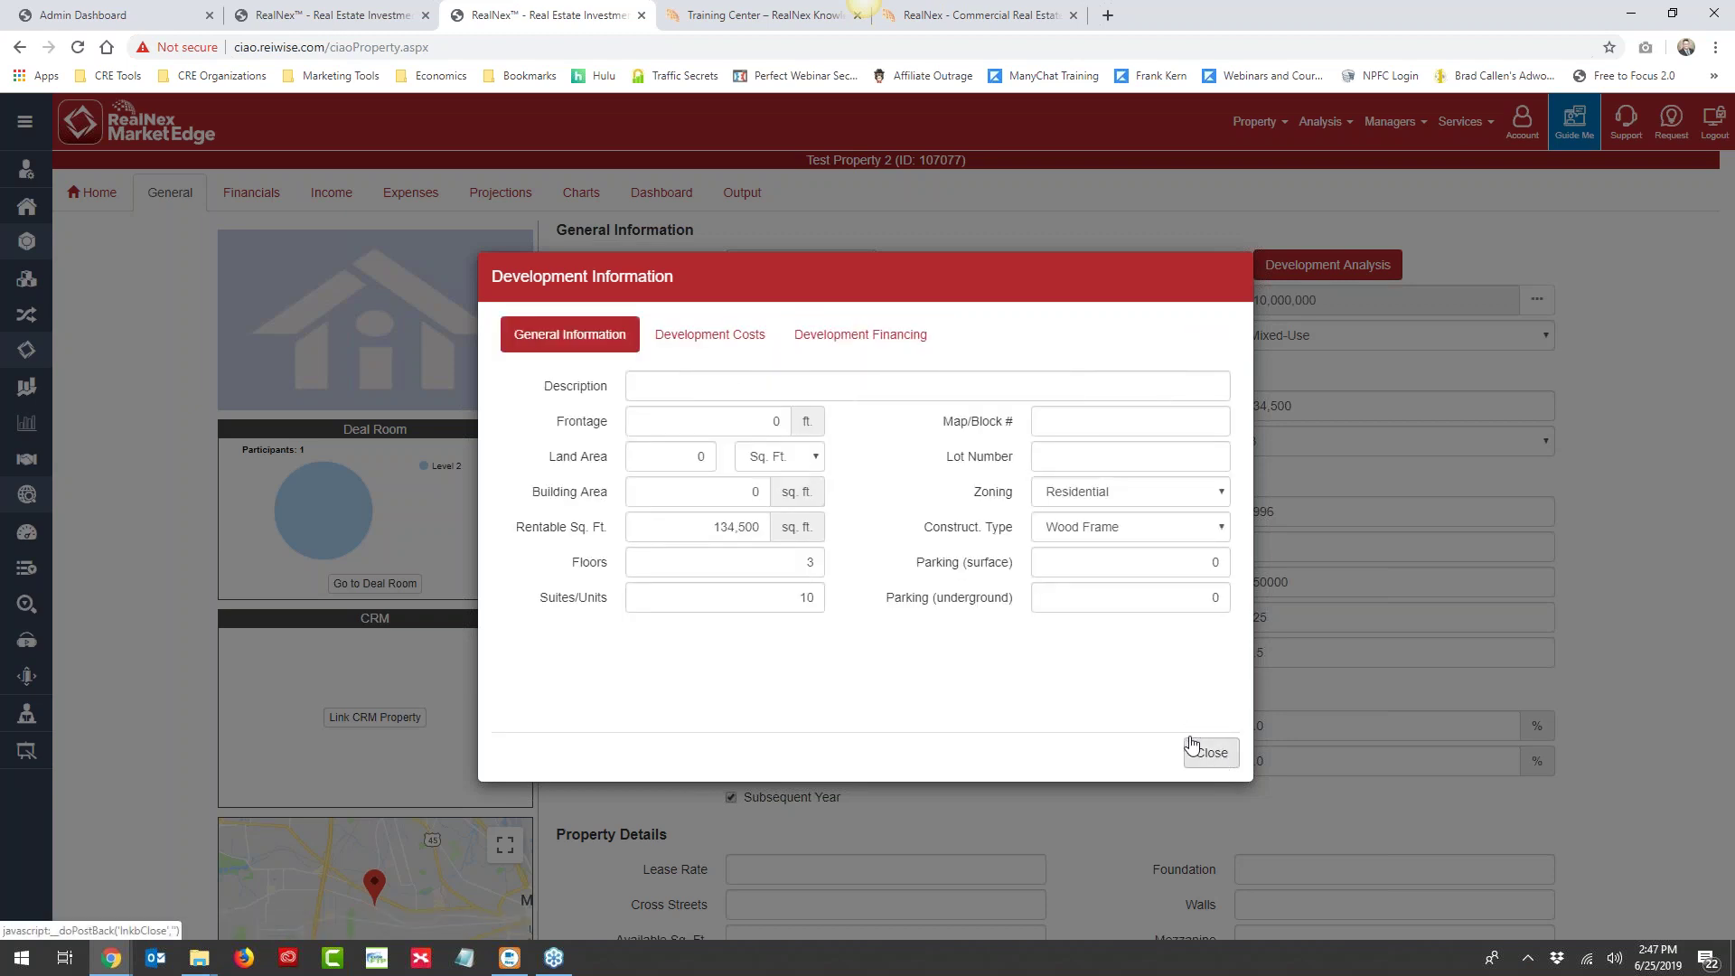
click(1211, 753)
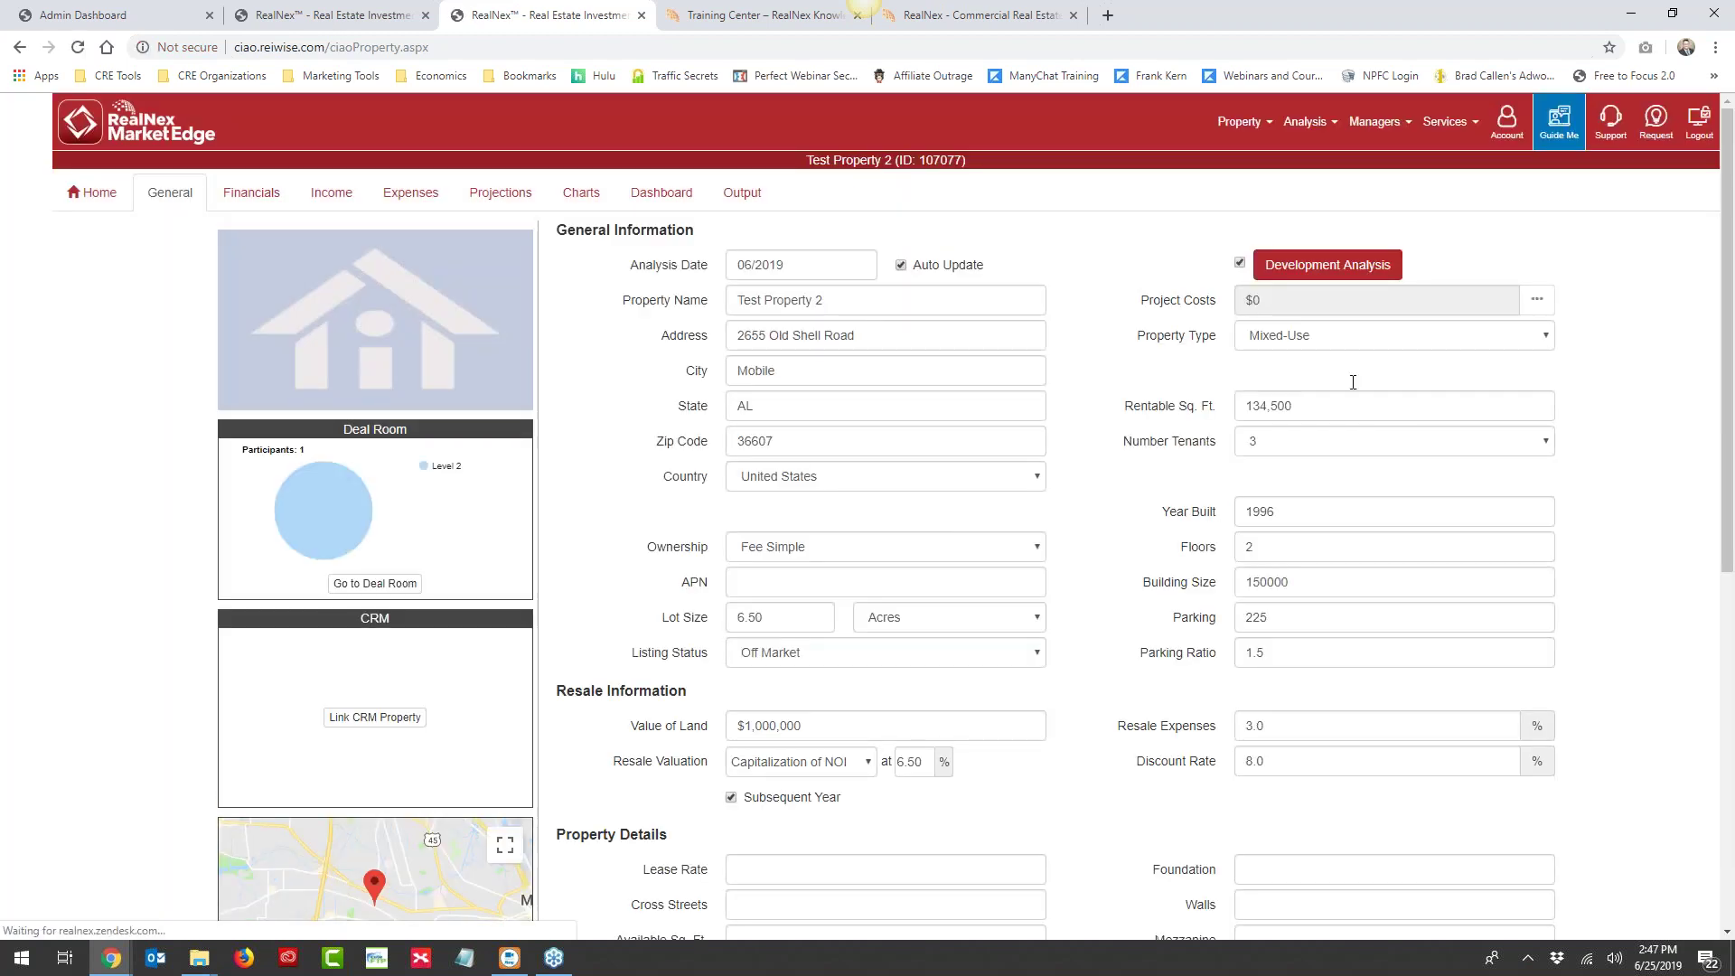
Check the income rows and the development's unit information, then set Test Property 2's number of tenants to 10
click(315, 195)
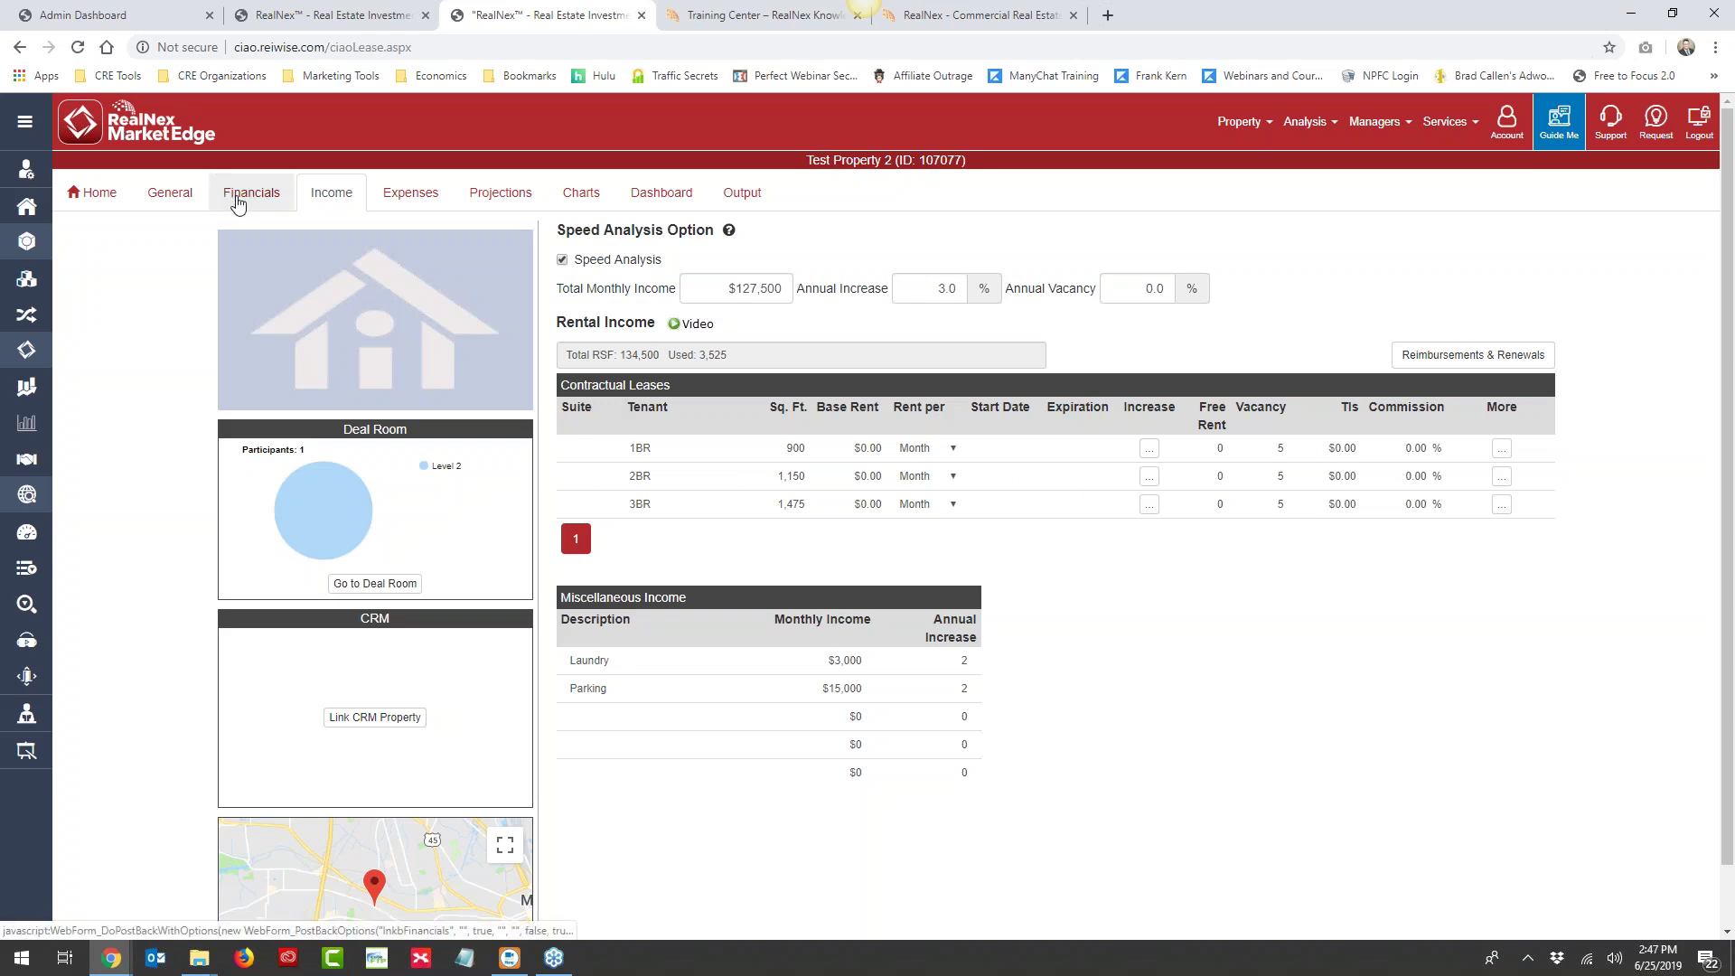
click(204, 200)
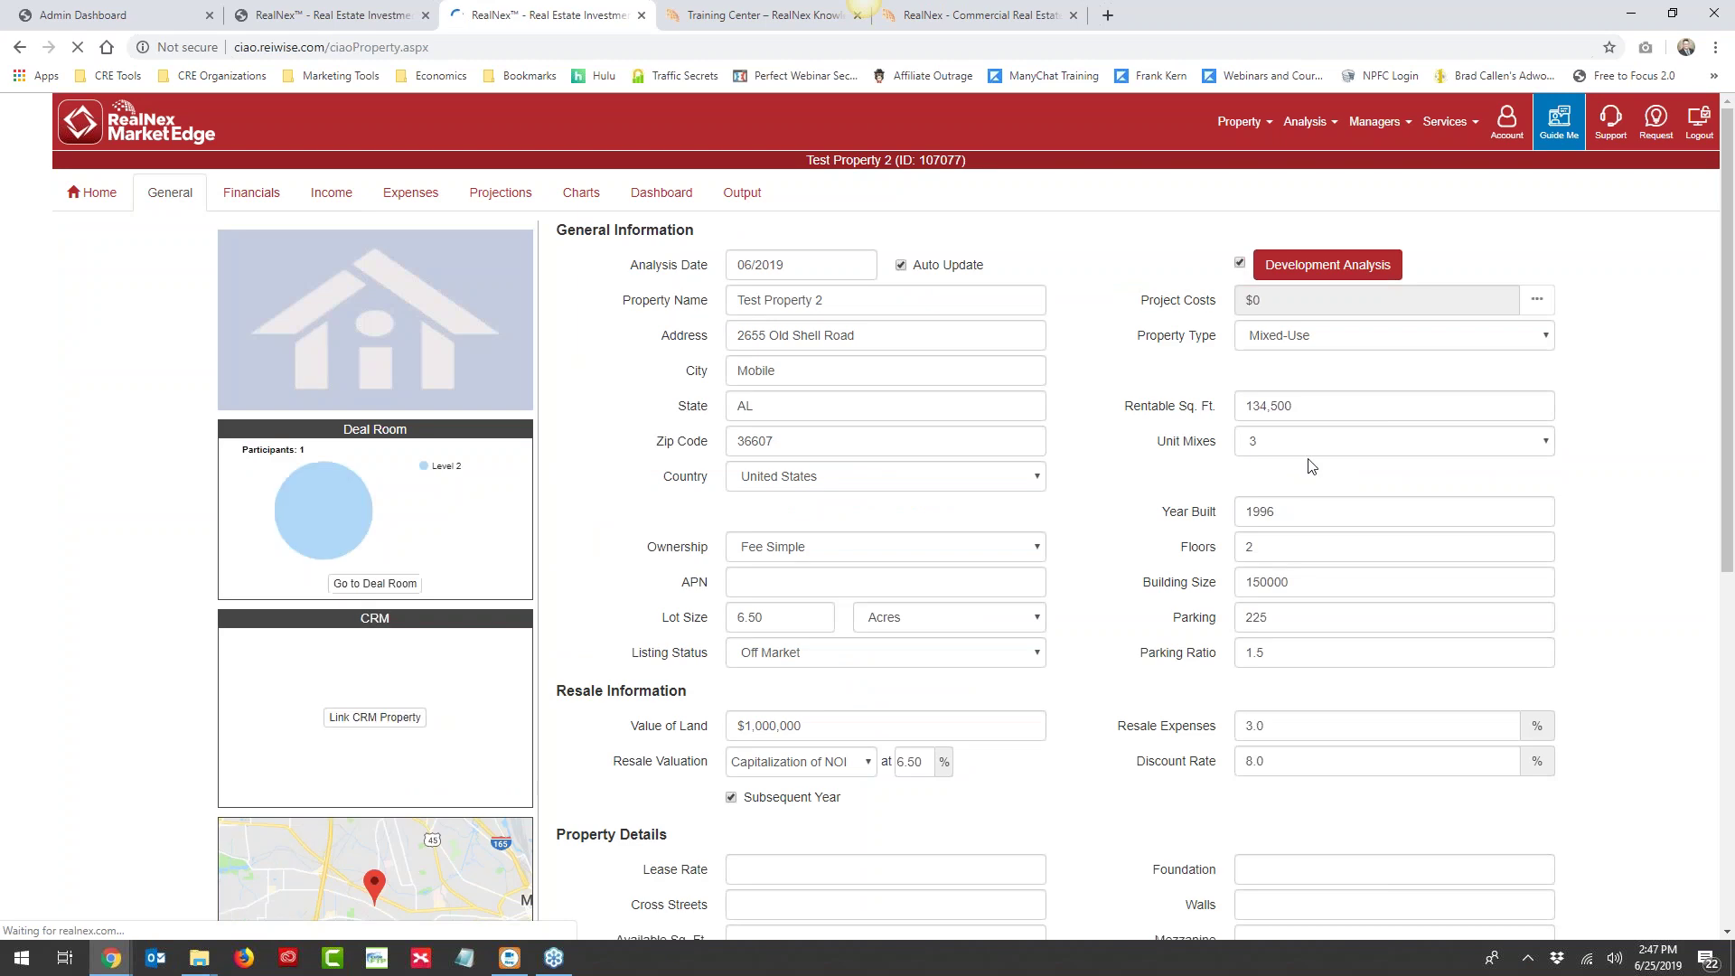
click(1312, 449)
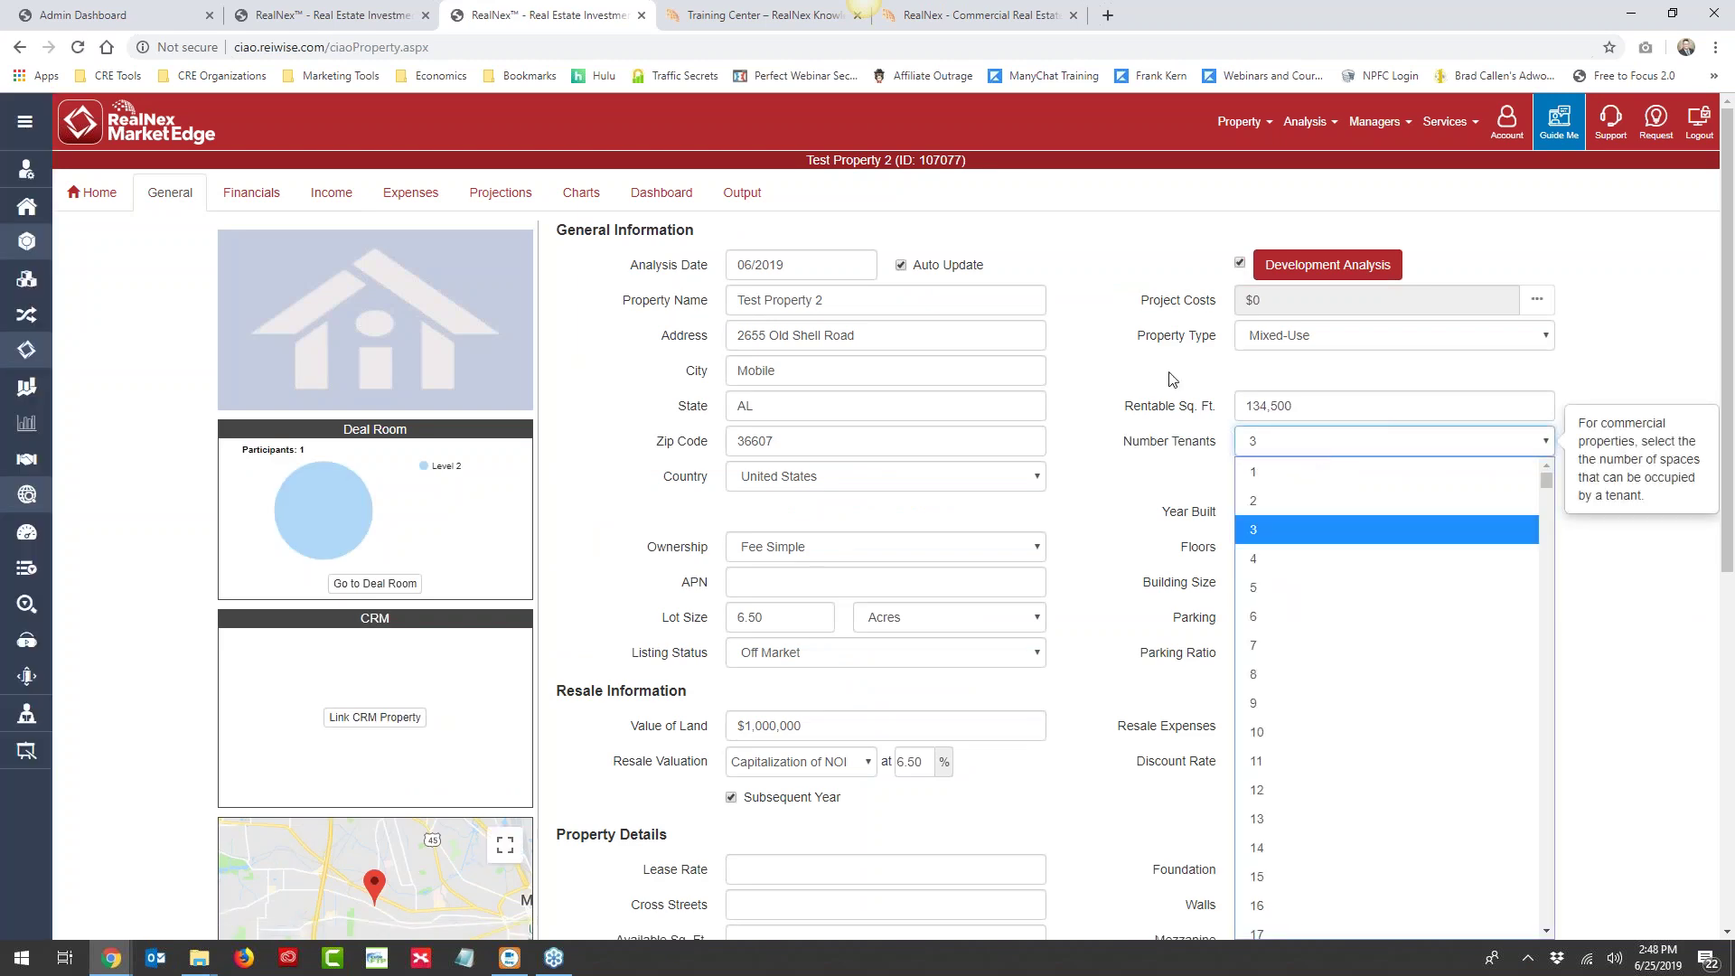
click(1325, 264)
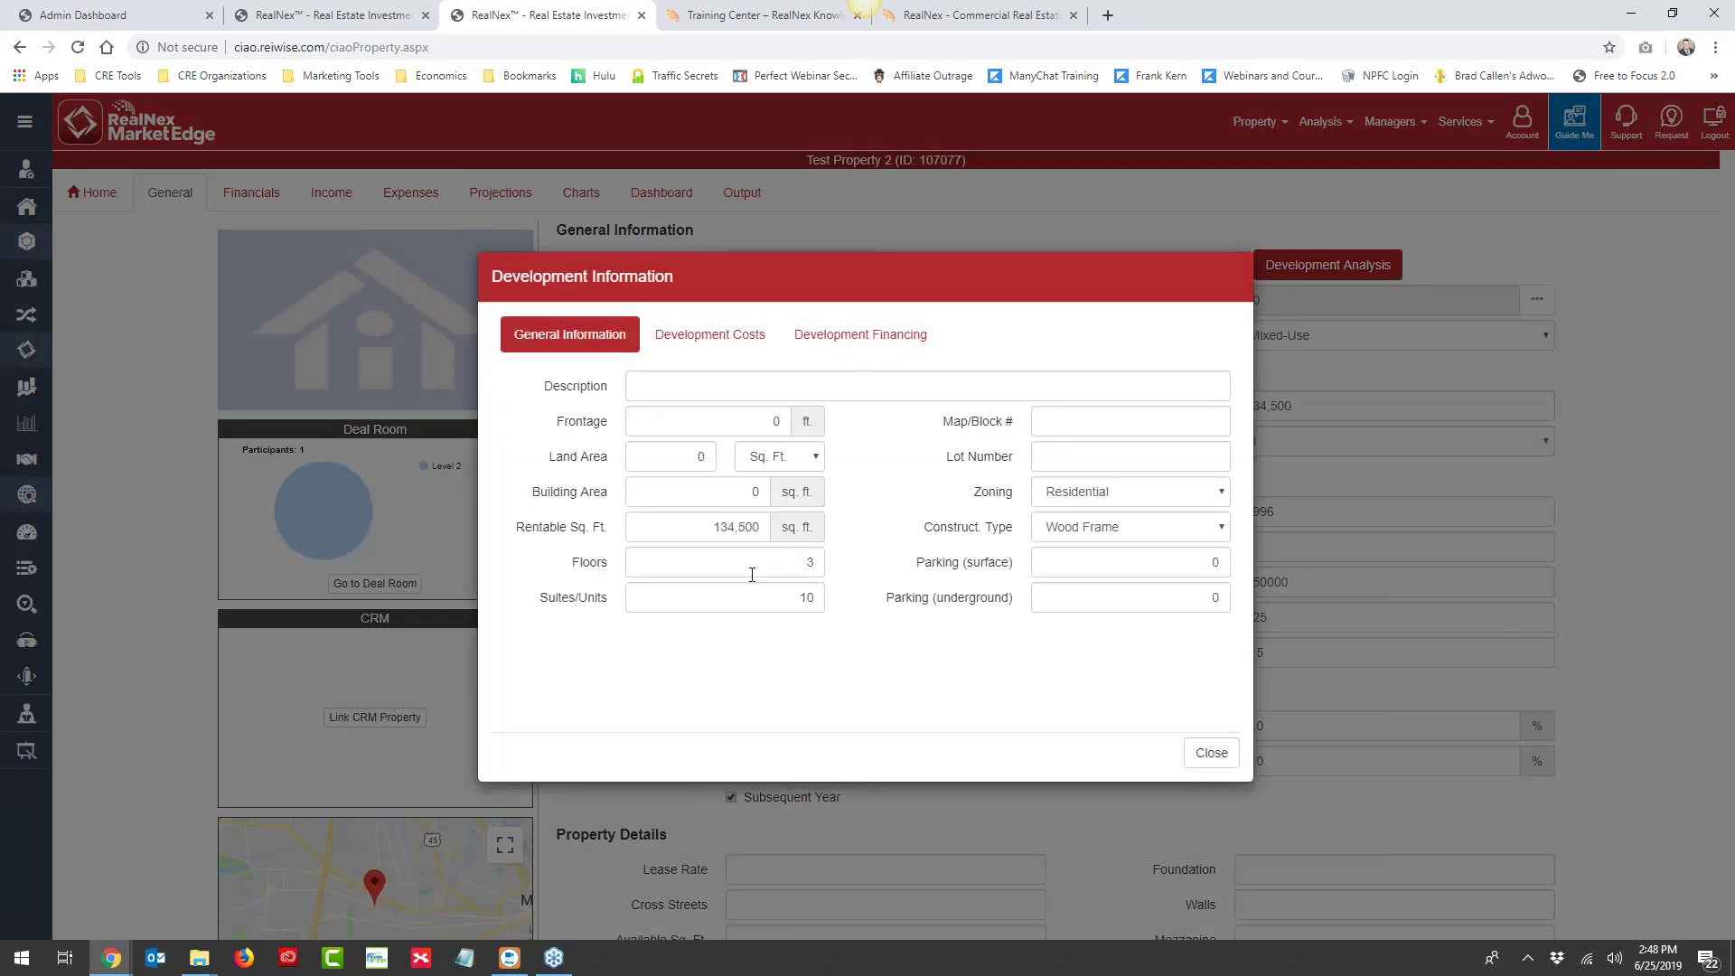
click(1212, 752)
click(1290, 443)
click(1282, 740)
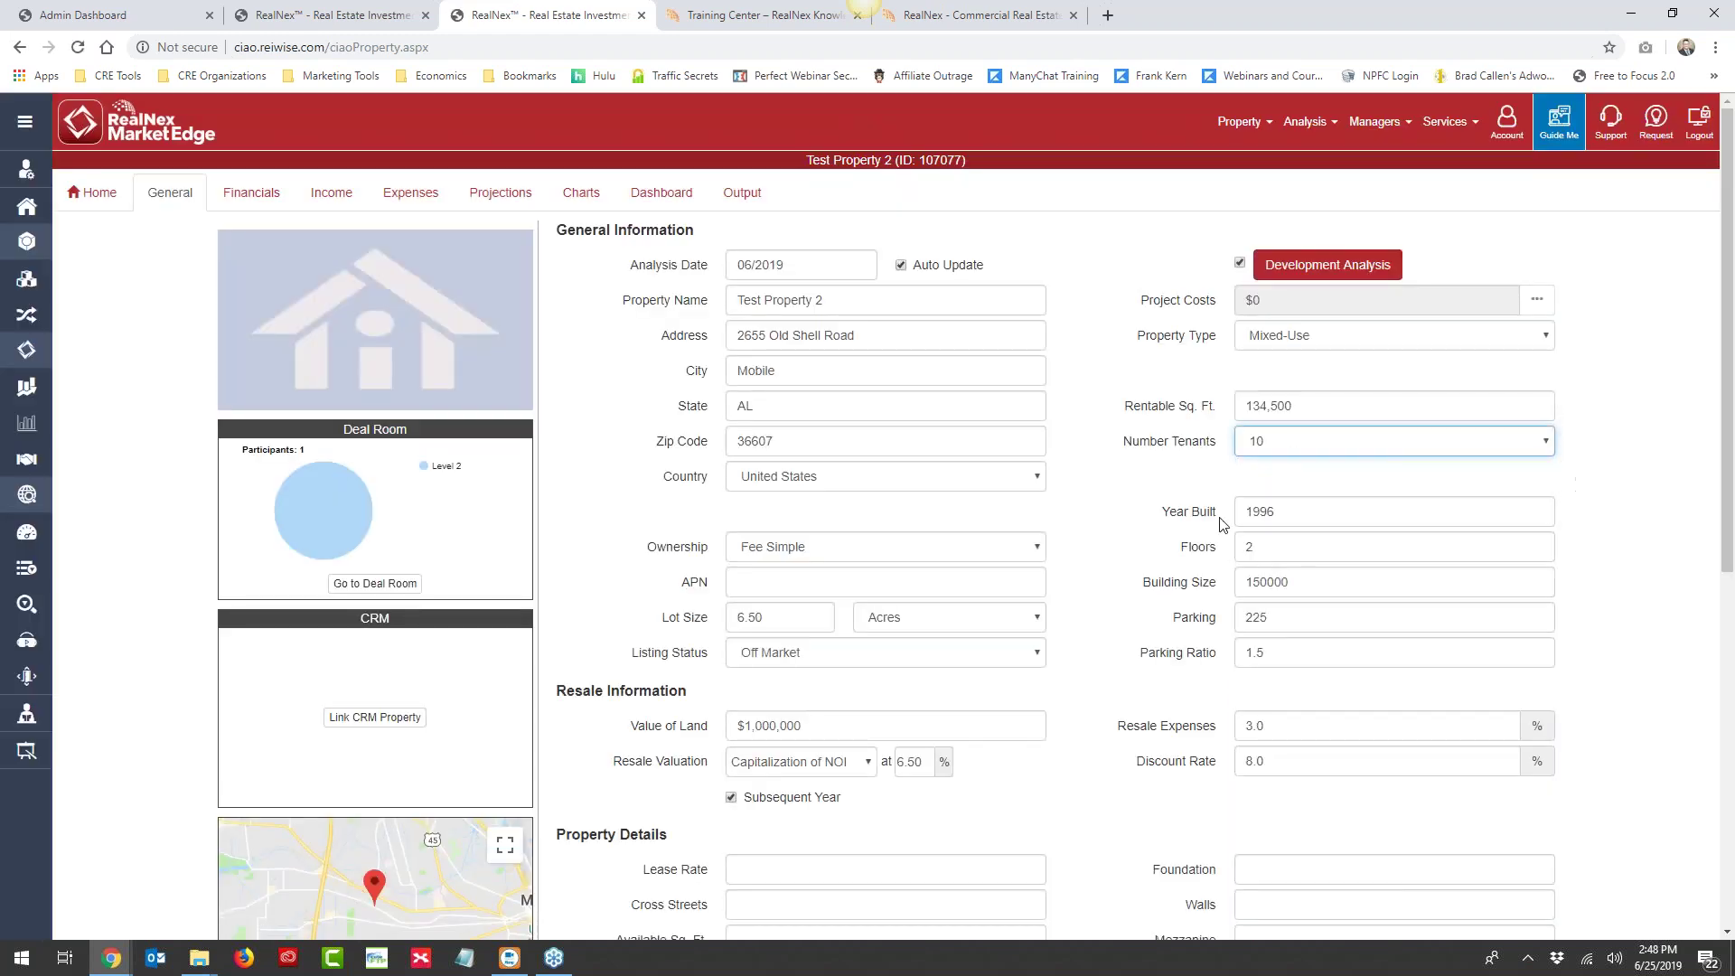
Review the contractual lease rows and miscellaneous income of Test Property 2
click(331, 194)
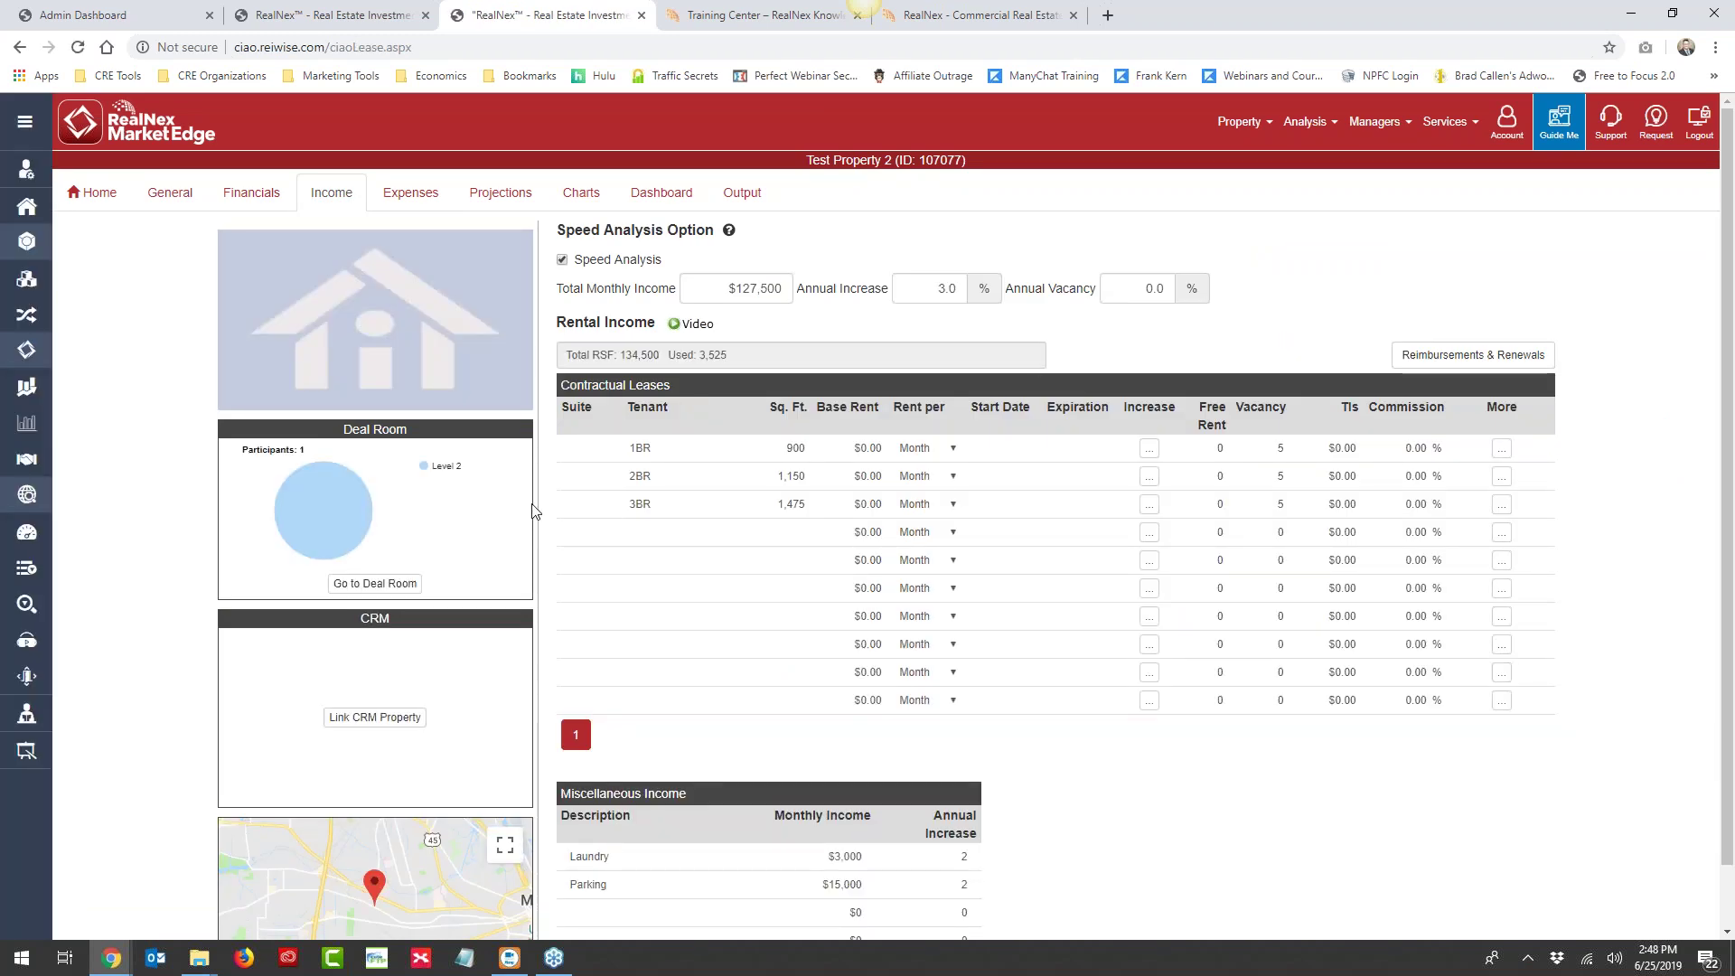
scroll(874, 621, down, 1)
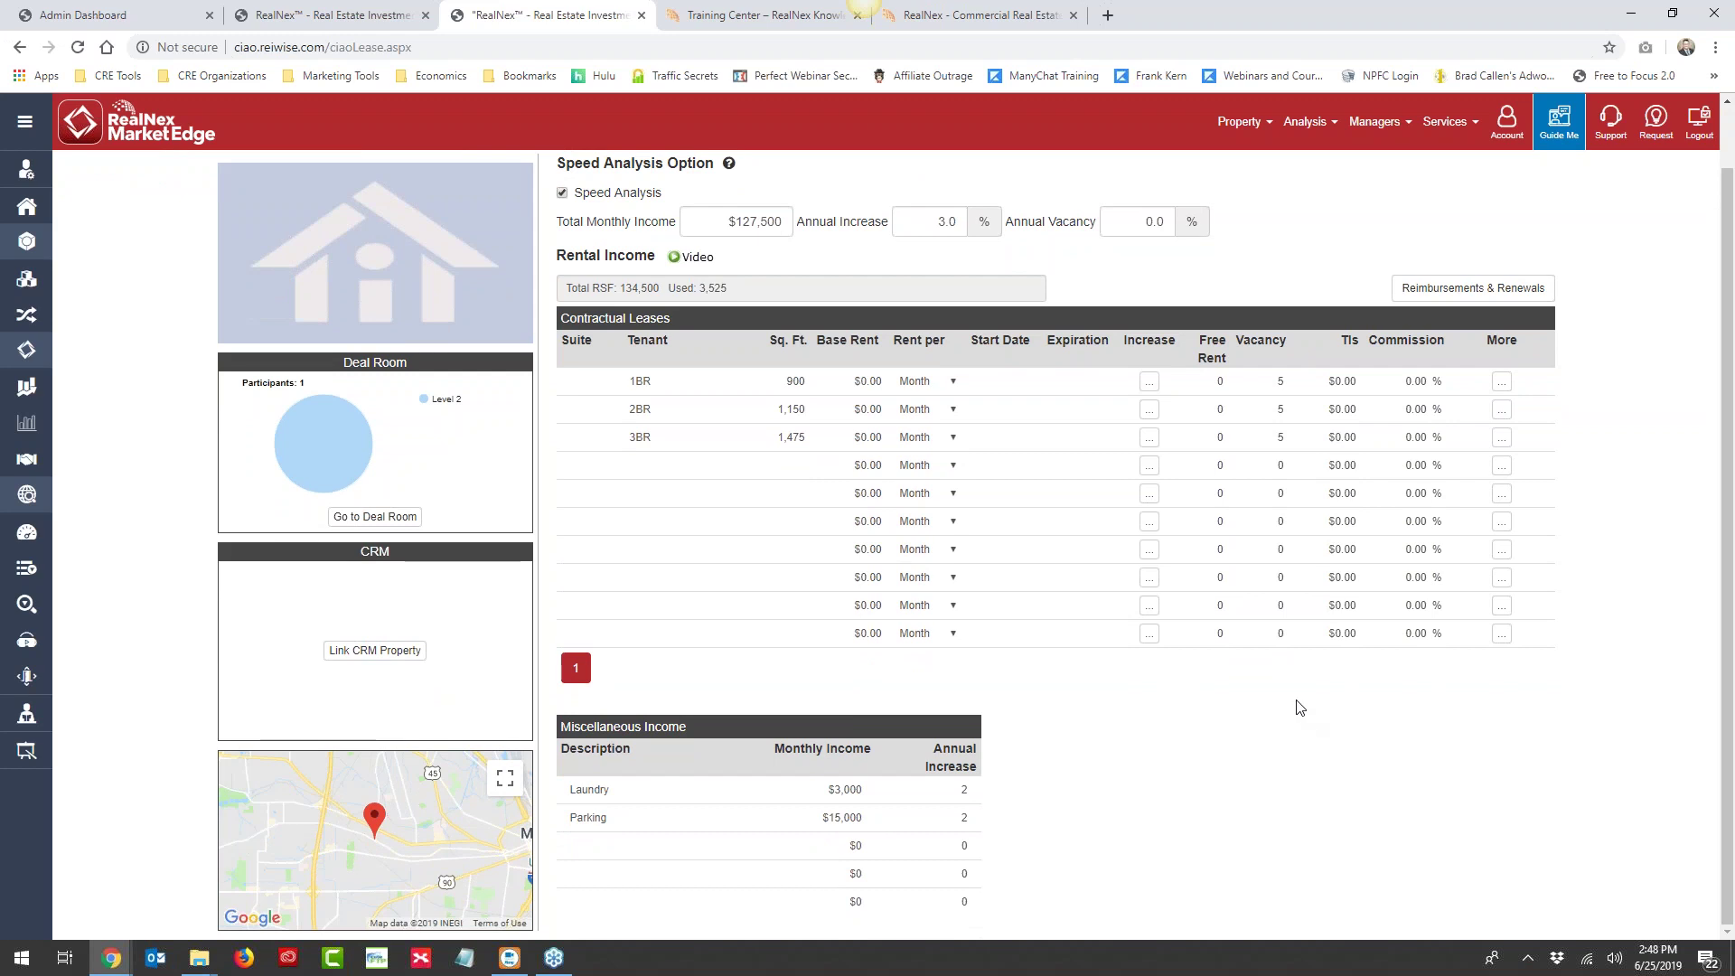
scroll(958, 335, up, 1)
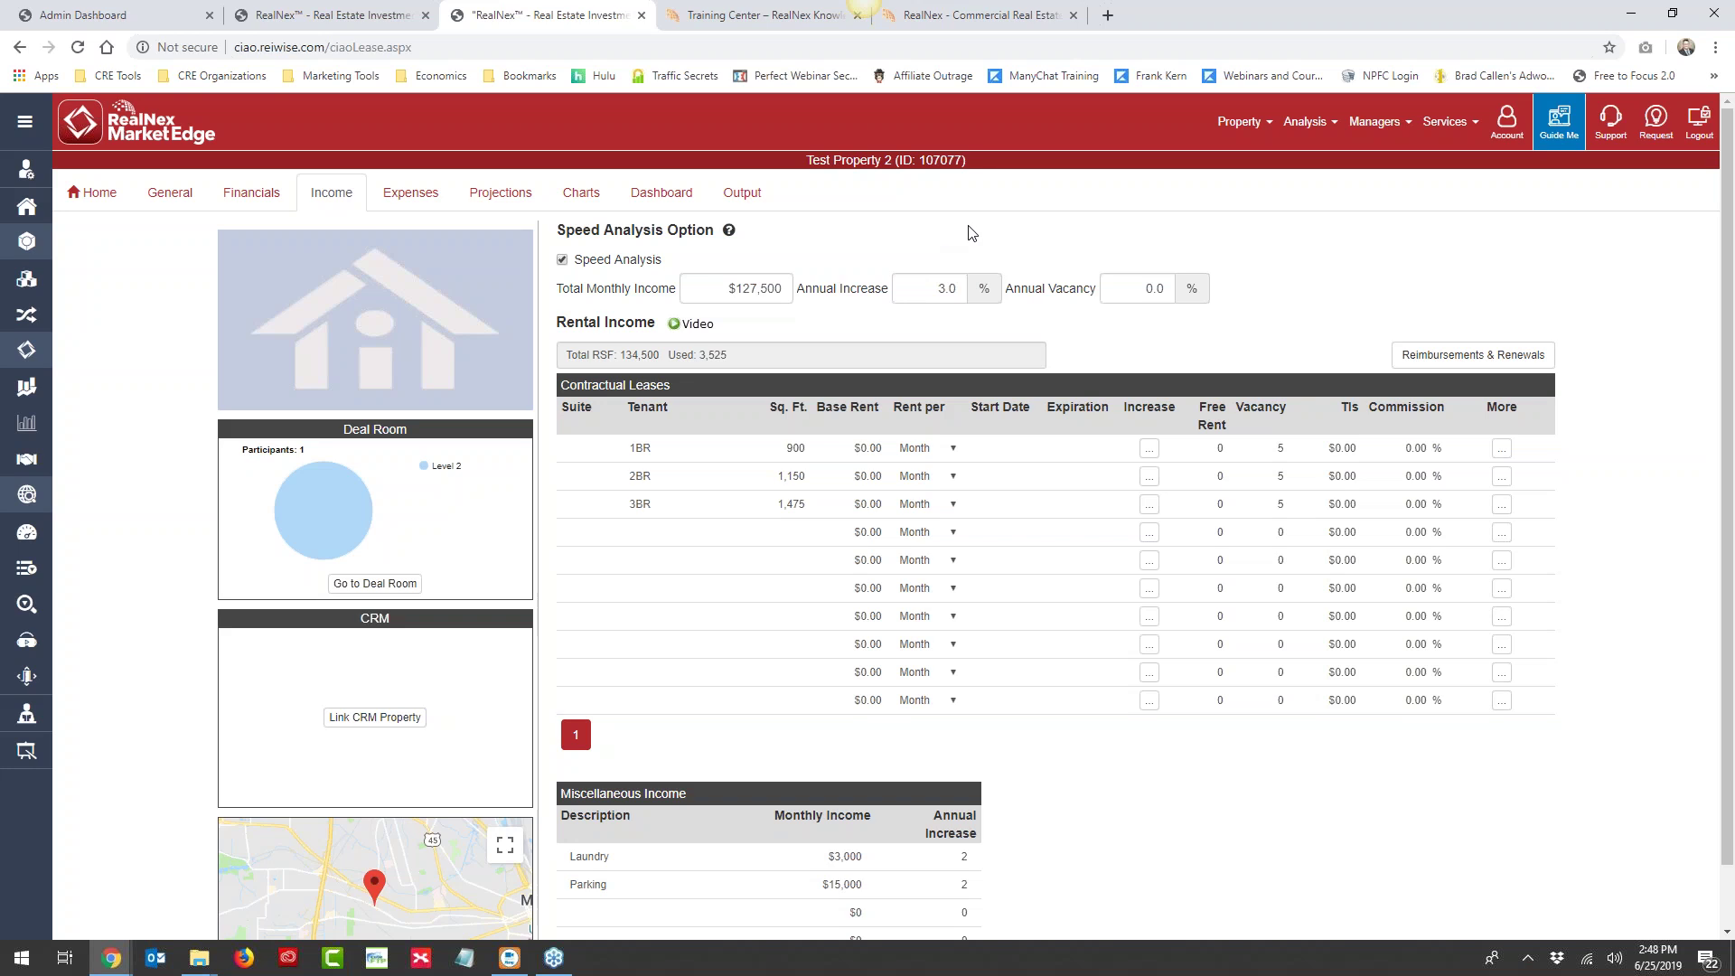
Open the report output for Test Property 2 and preview its Marketing Plan page
click(742, 194)
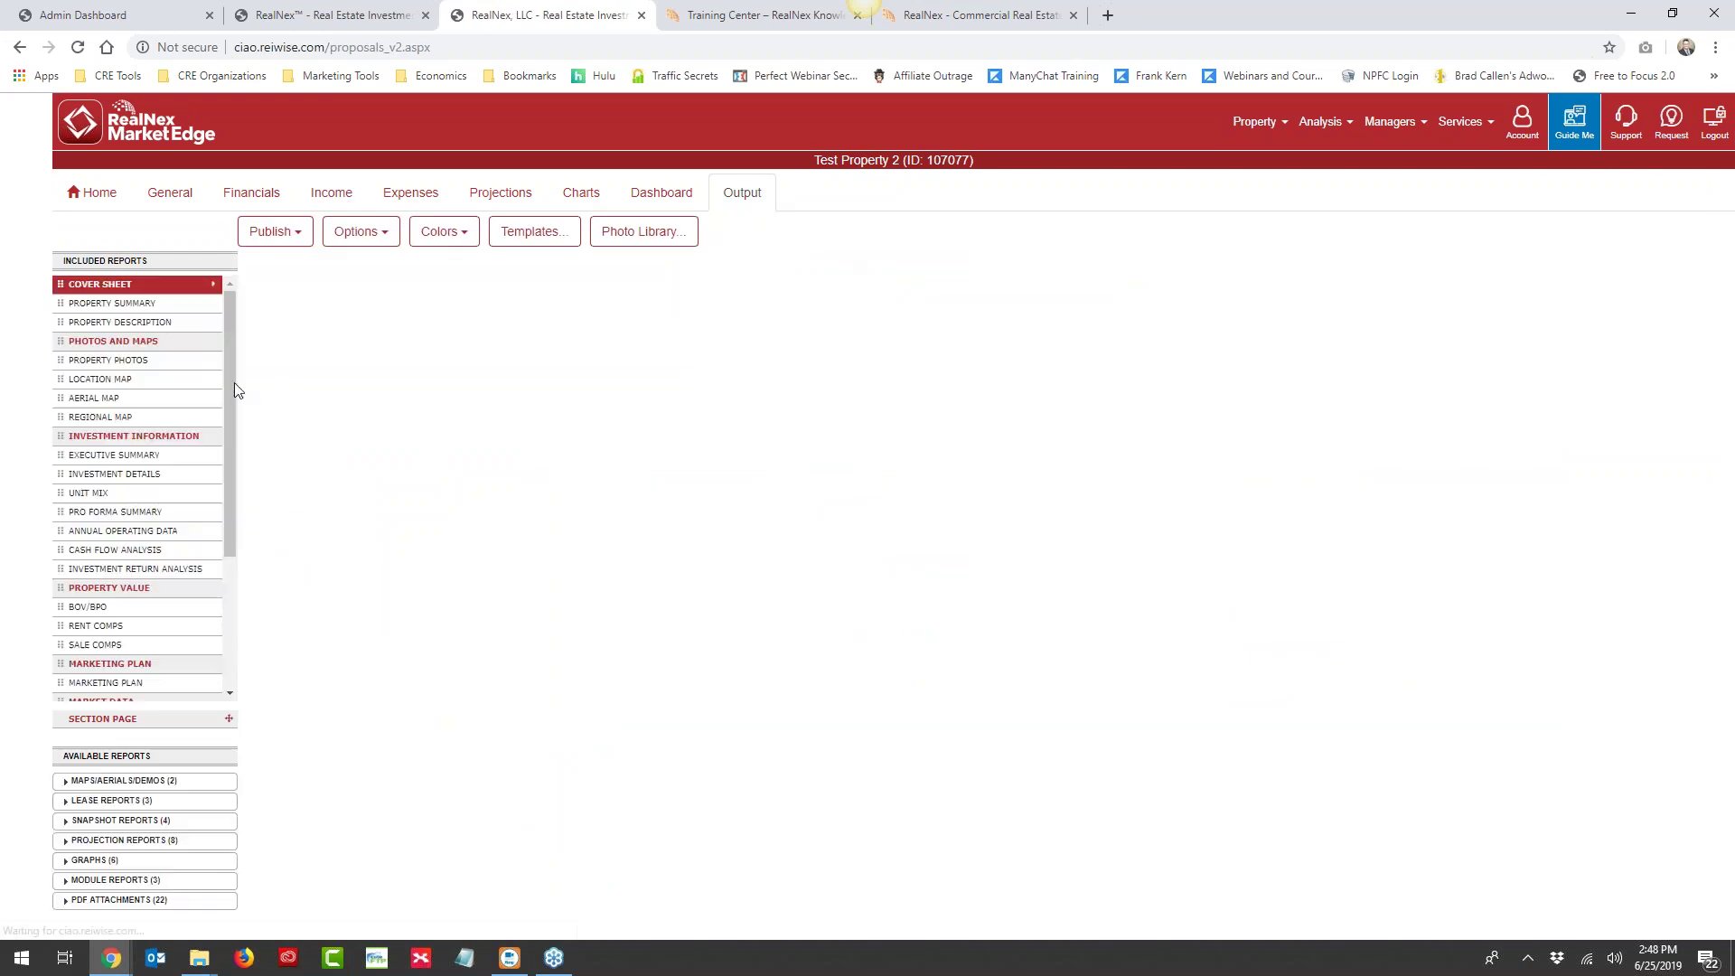
scroll(140, 601, down, 2)
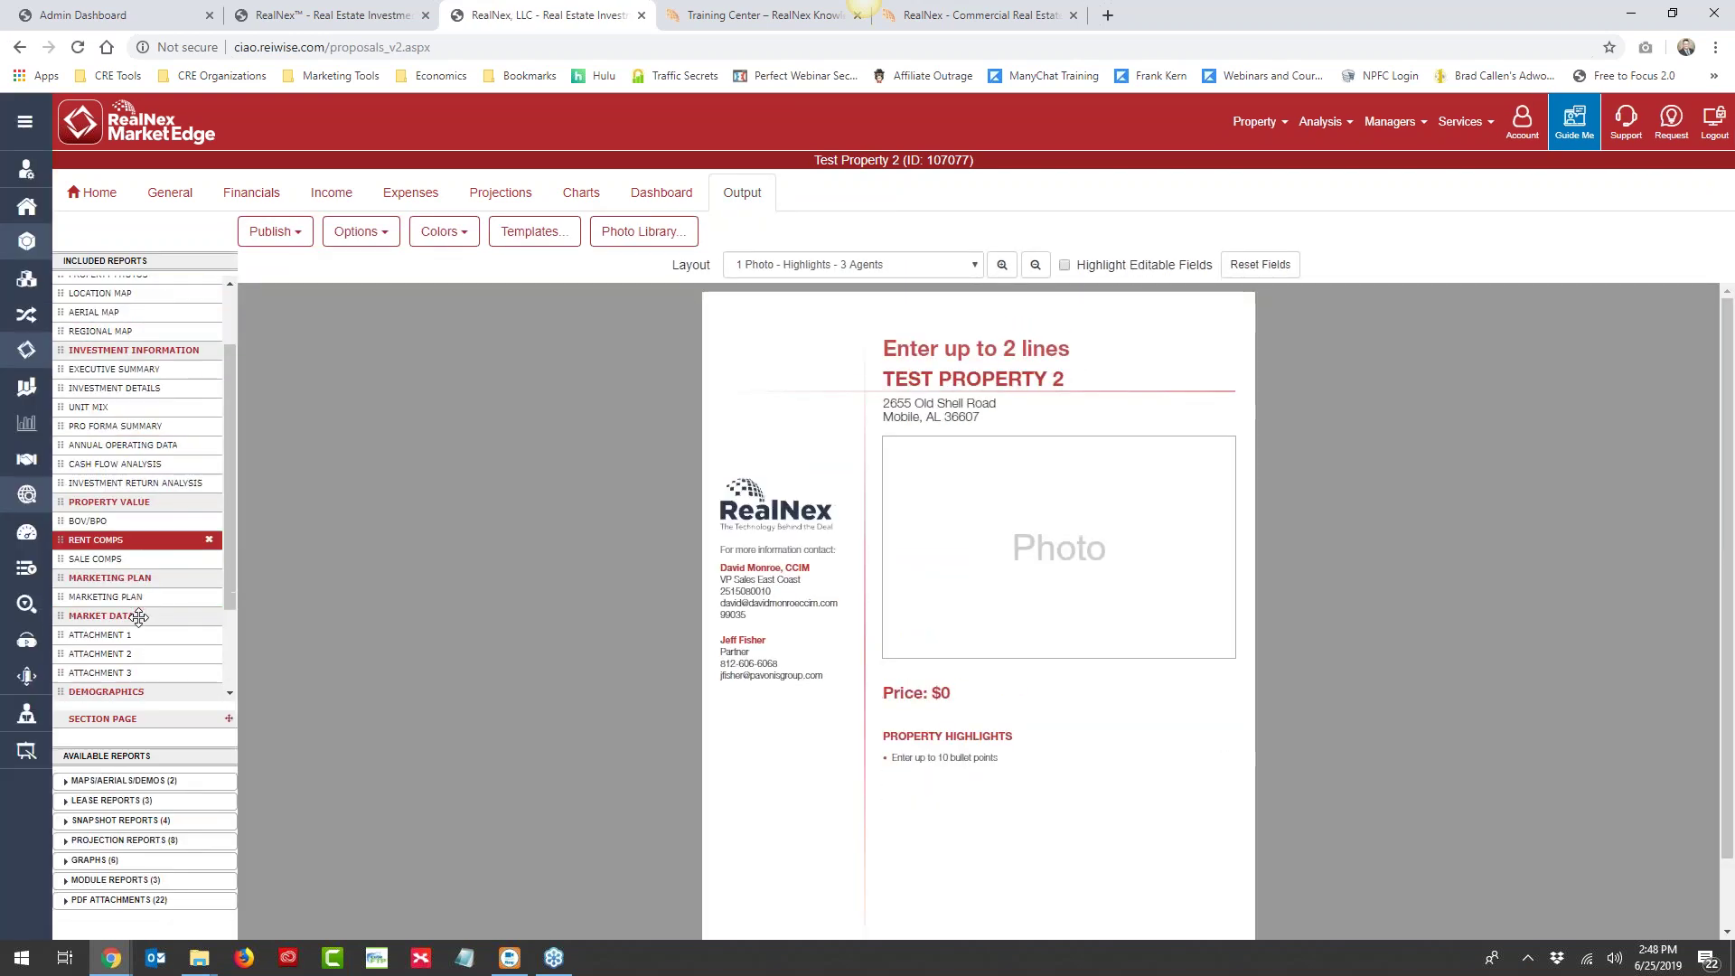
click(109, 501)
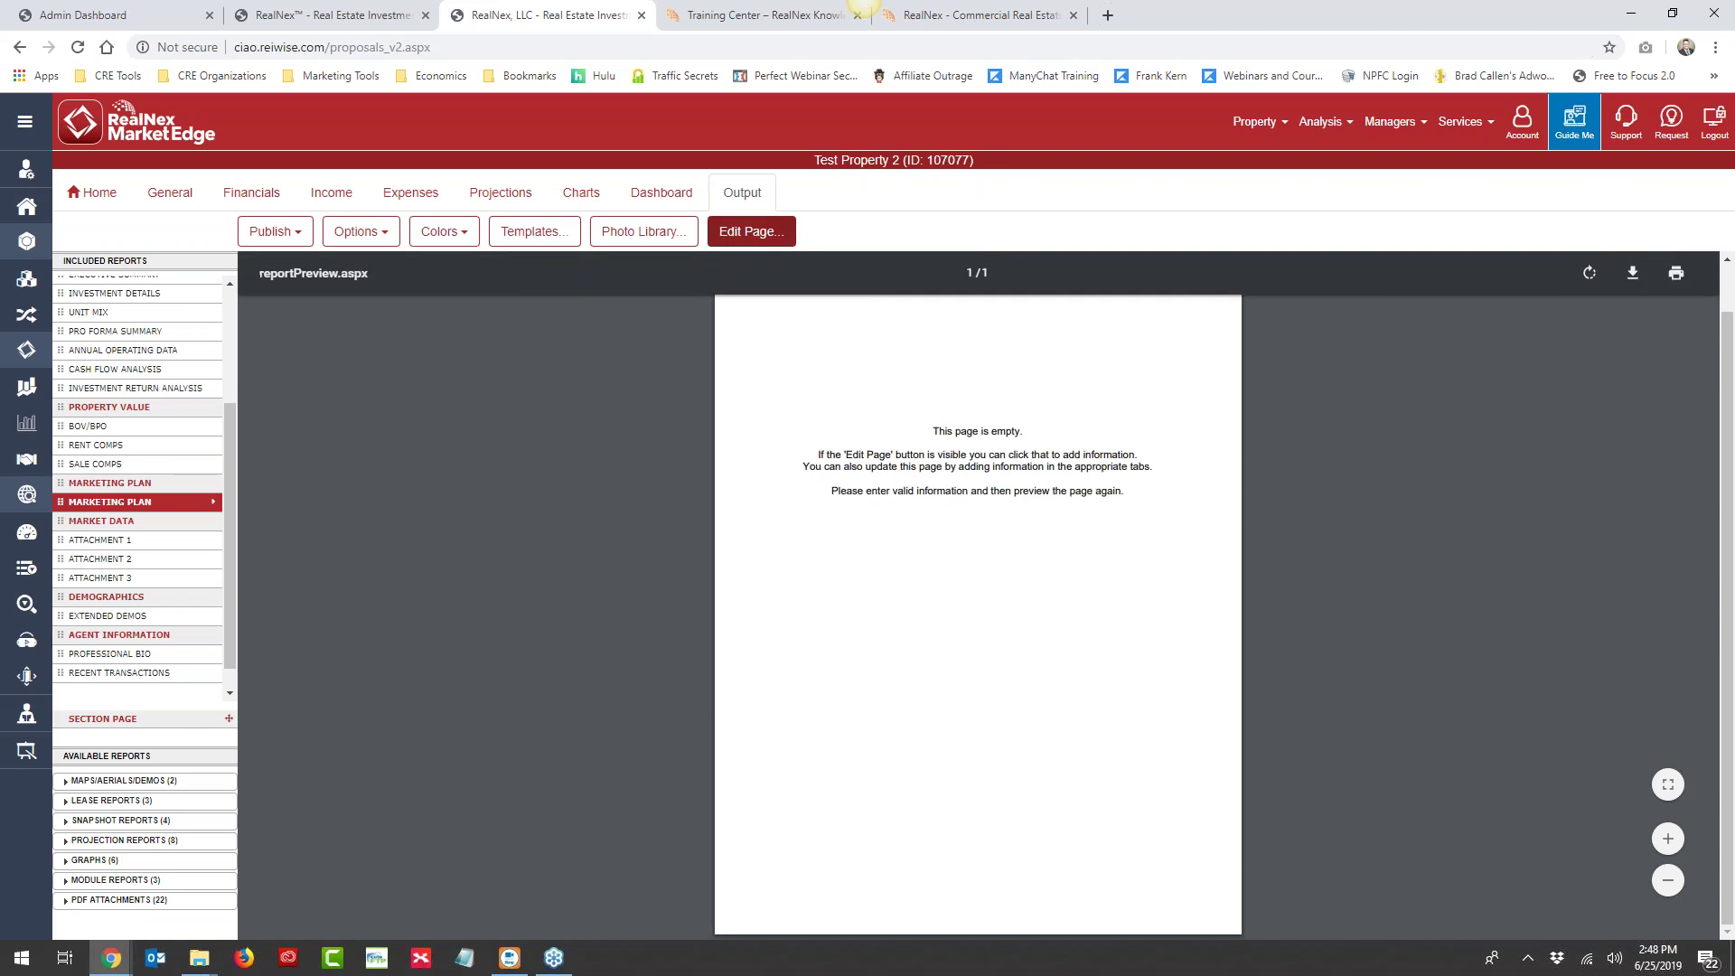
Edit Test Property 2's Marketing Plan page, load the saved template and check the choices for the number of months
click(751, 231)
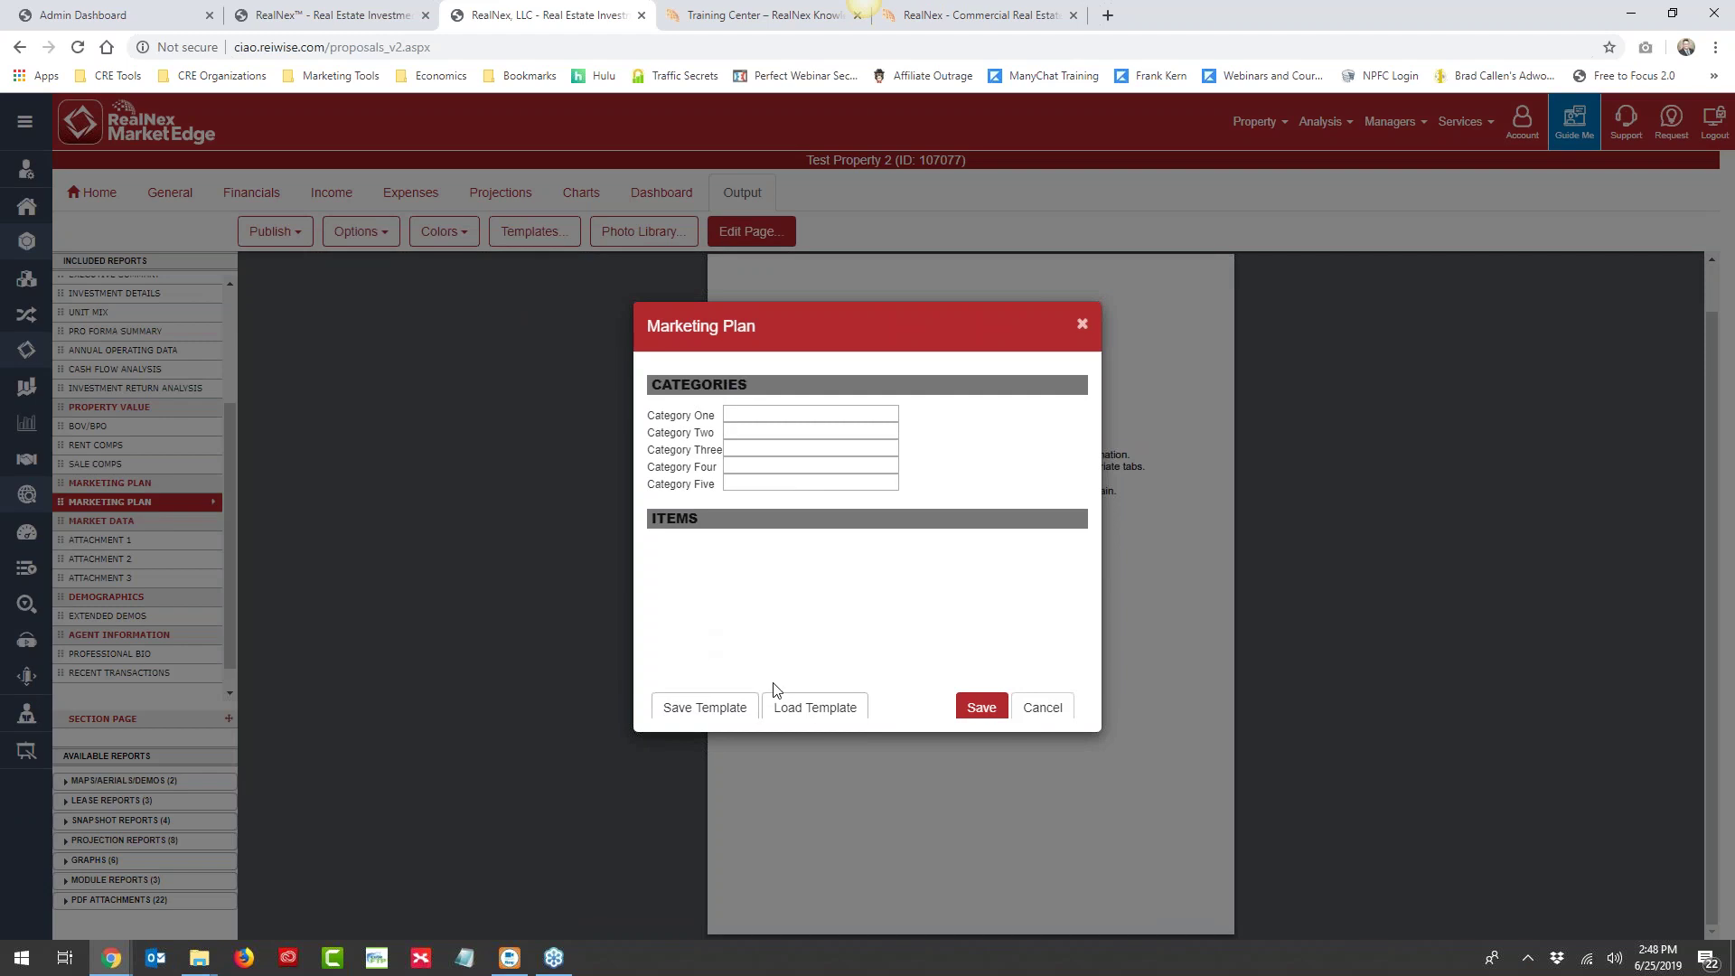
click(814, 708)
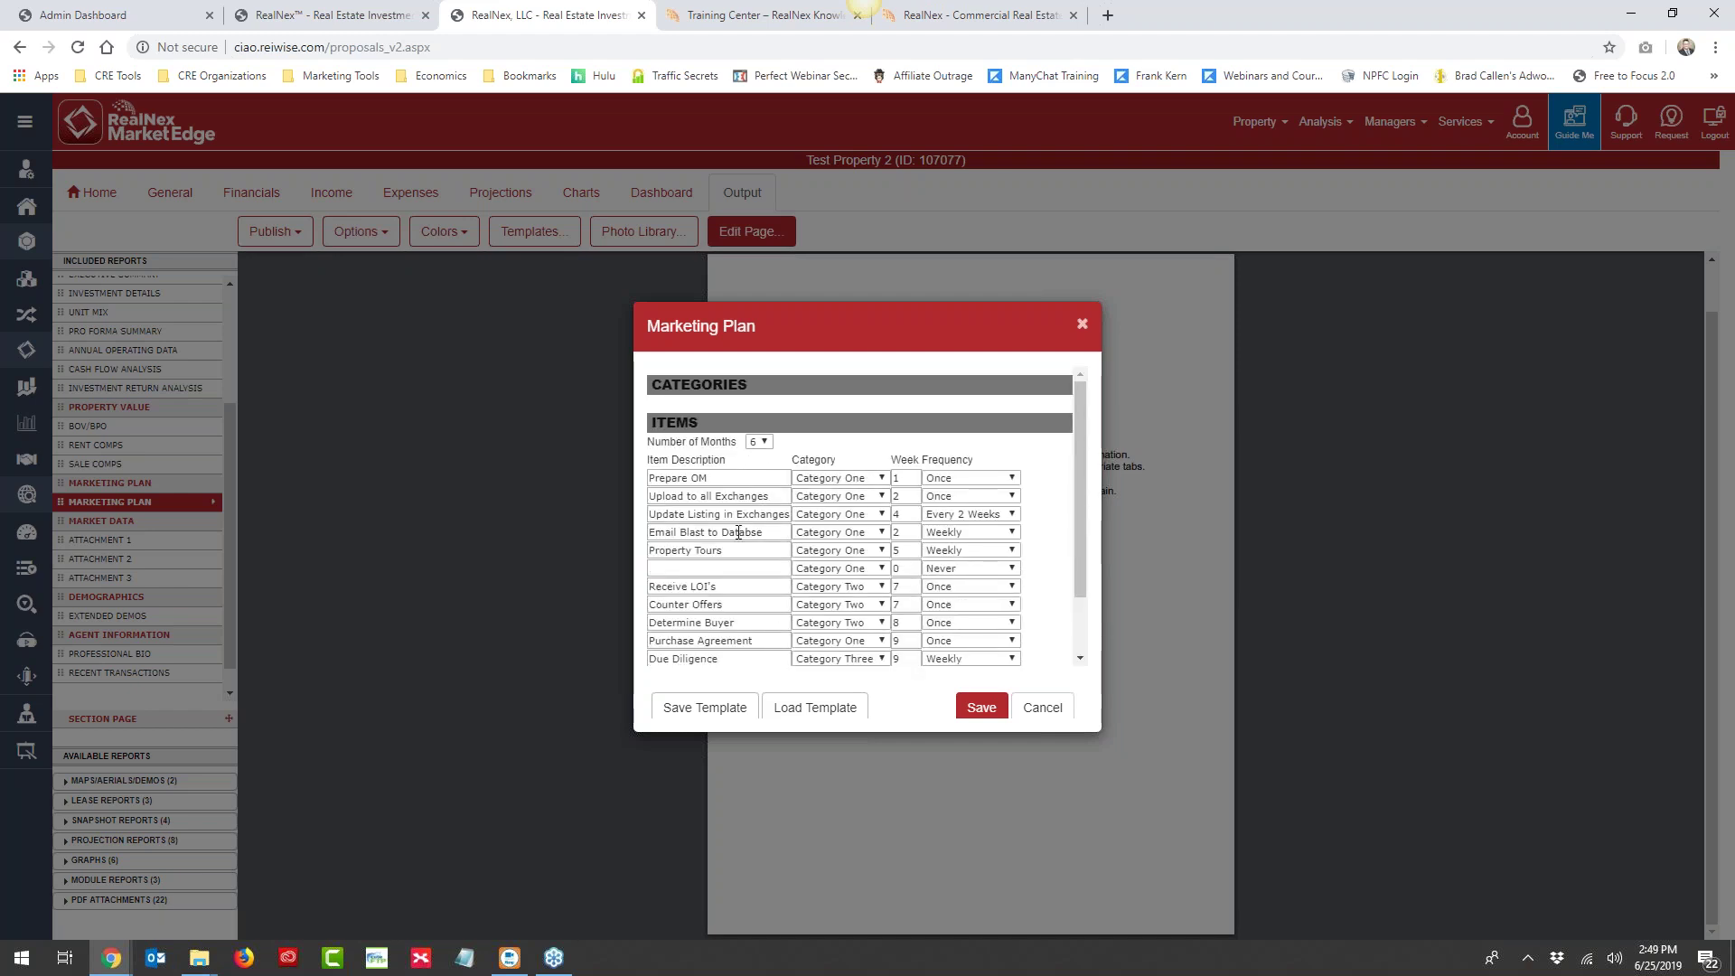
click(759, 441)
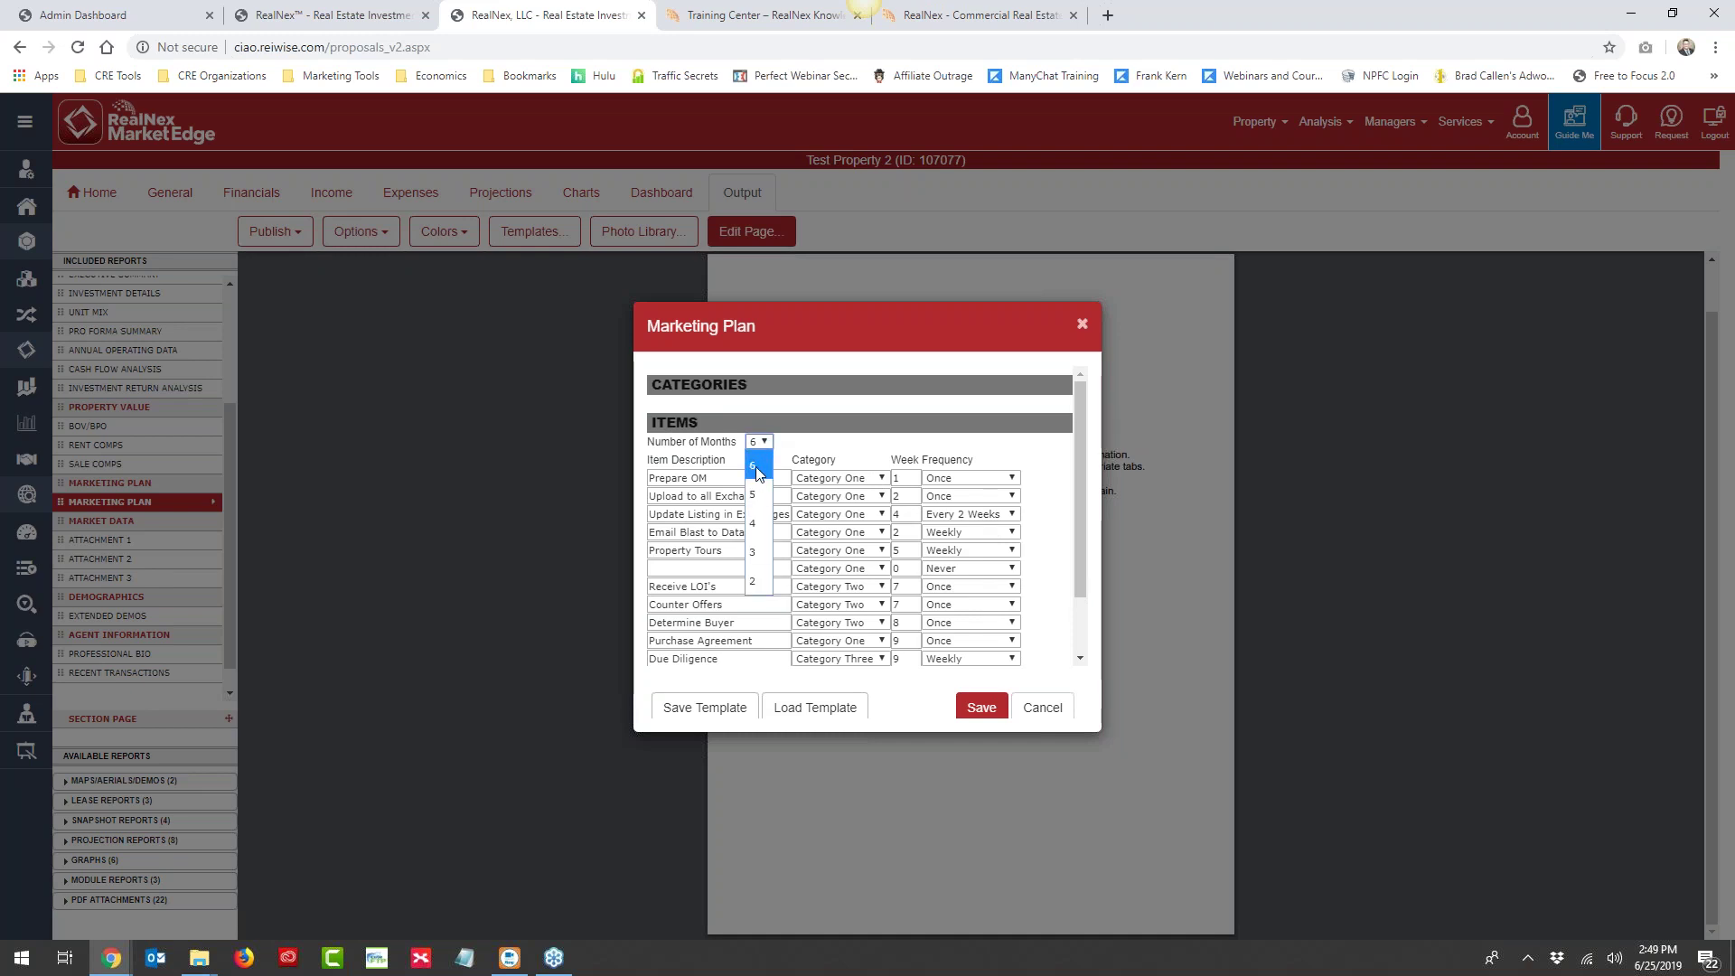
click(716, 442)
Compare the Prepare OM item's category choices with the plan's category names, look through the items and close the plan editor
click(818, 478)
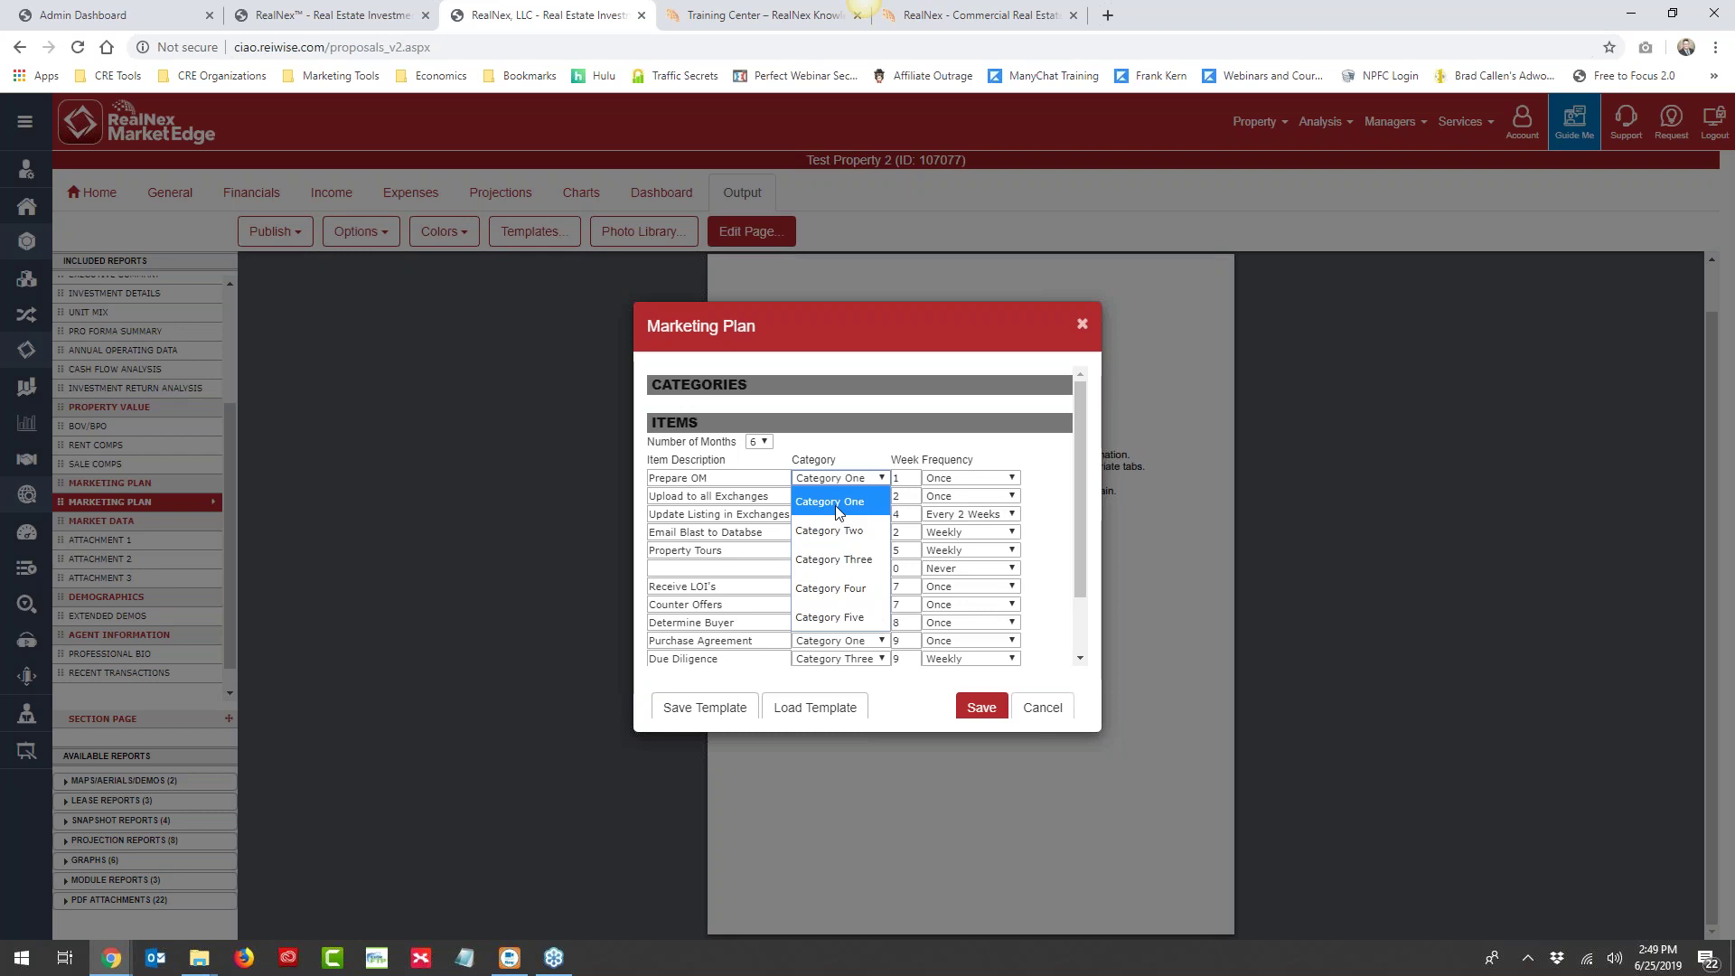
click(837, 502)
click(837, 476)
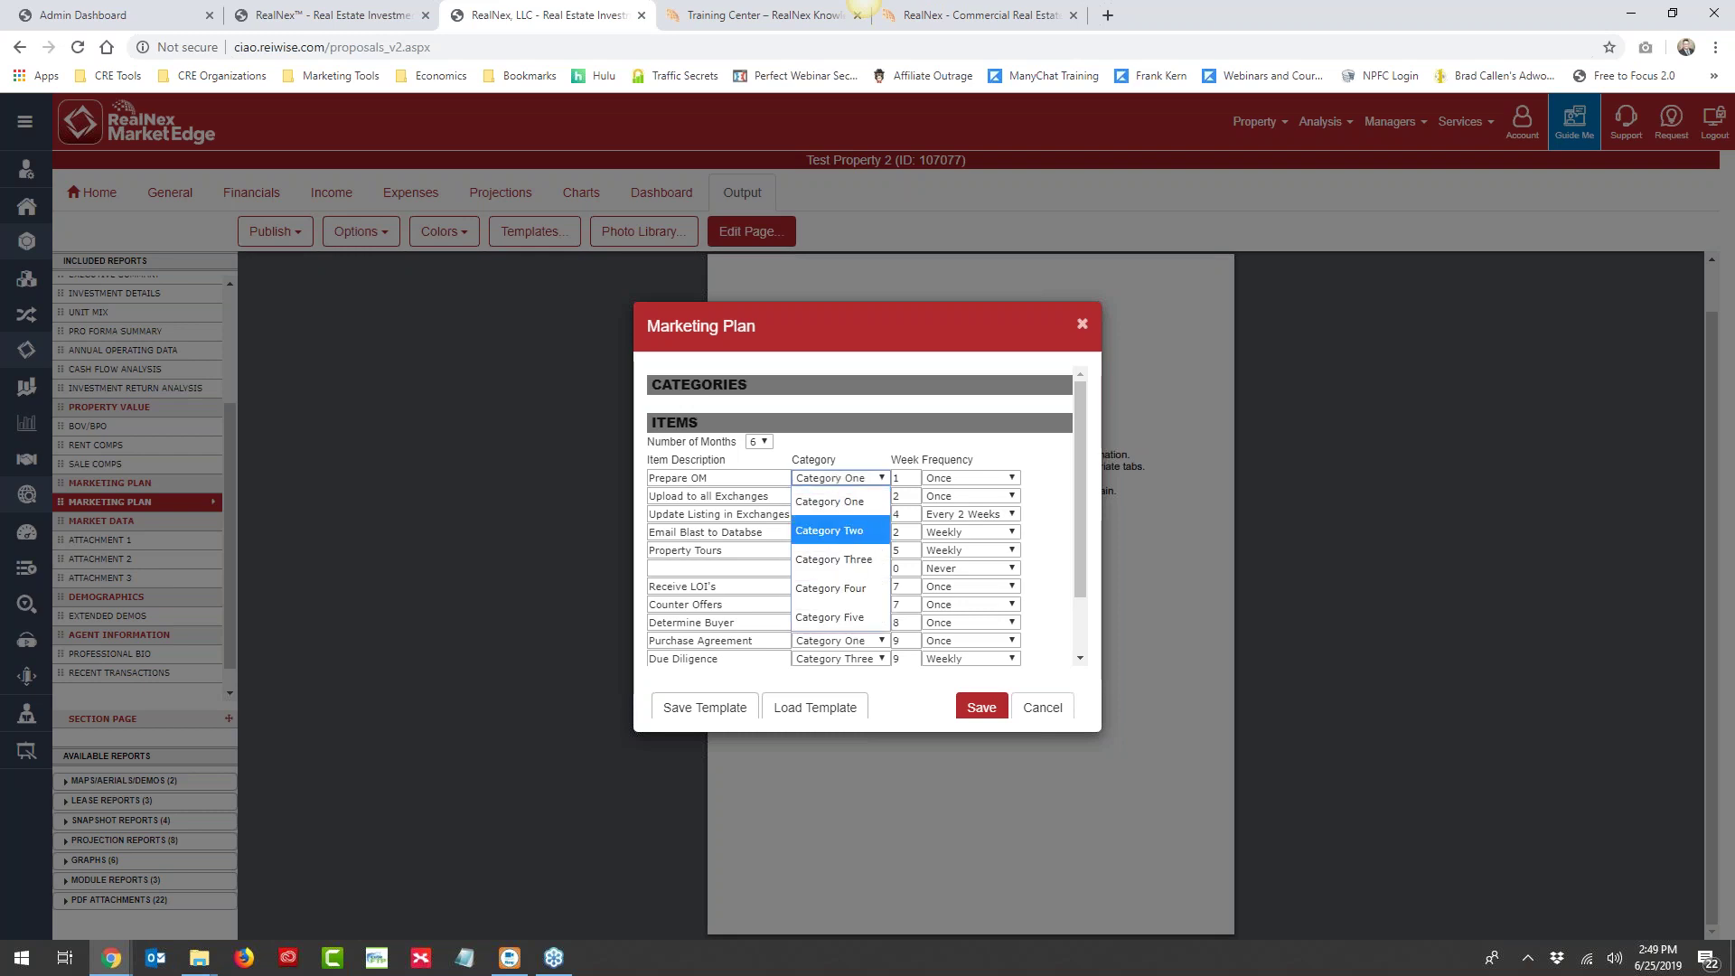
click(699, 385)
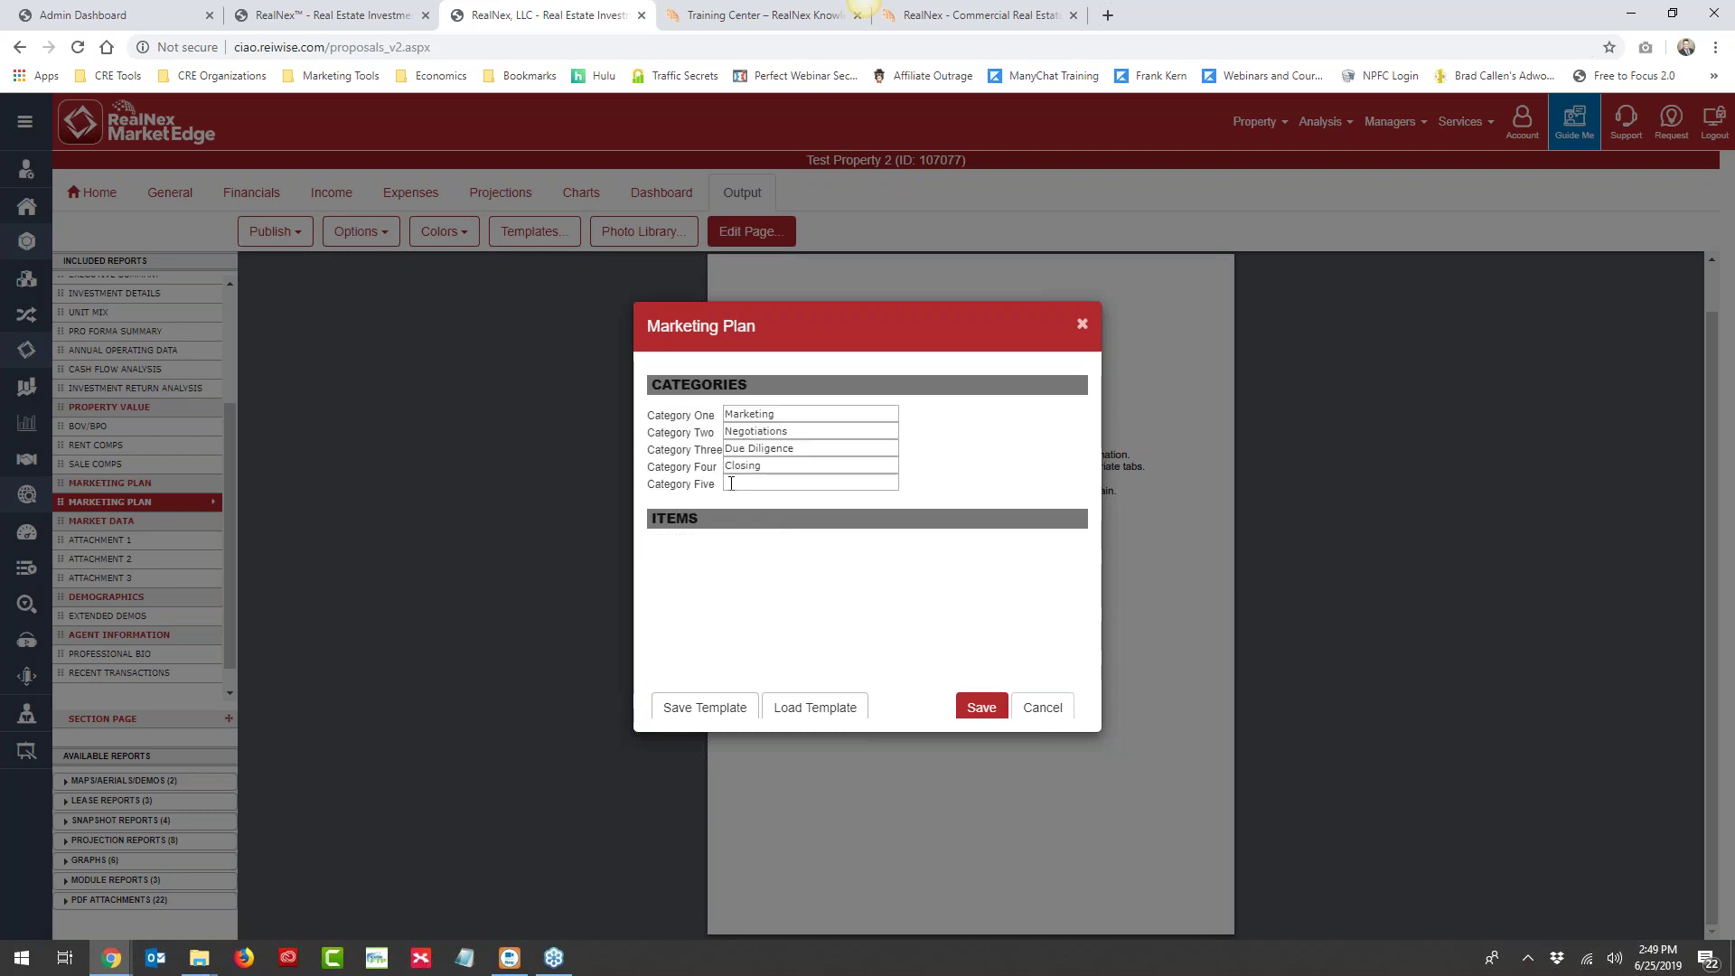
click(701, 515)
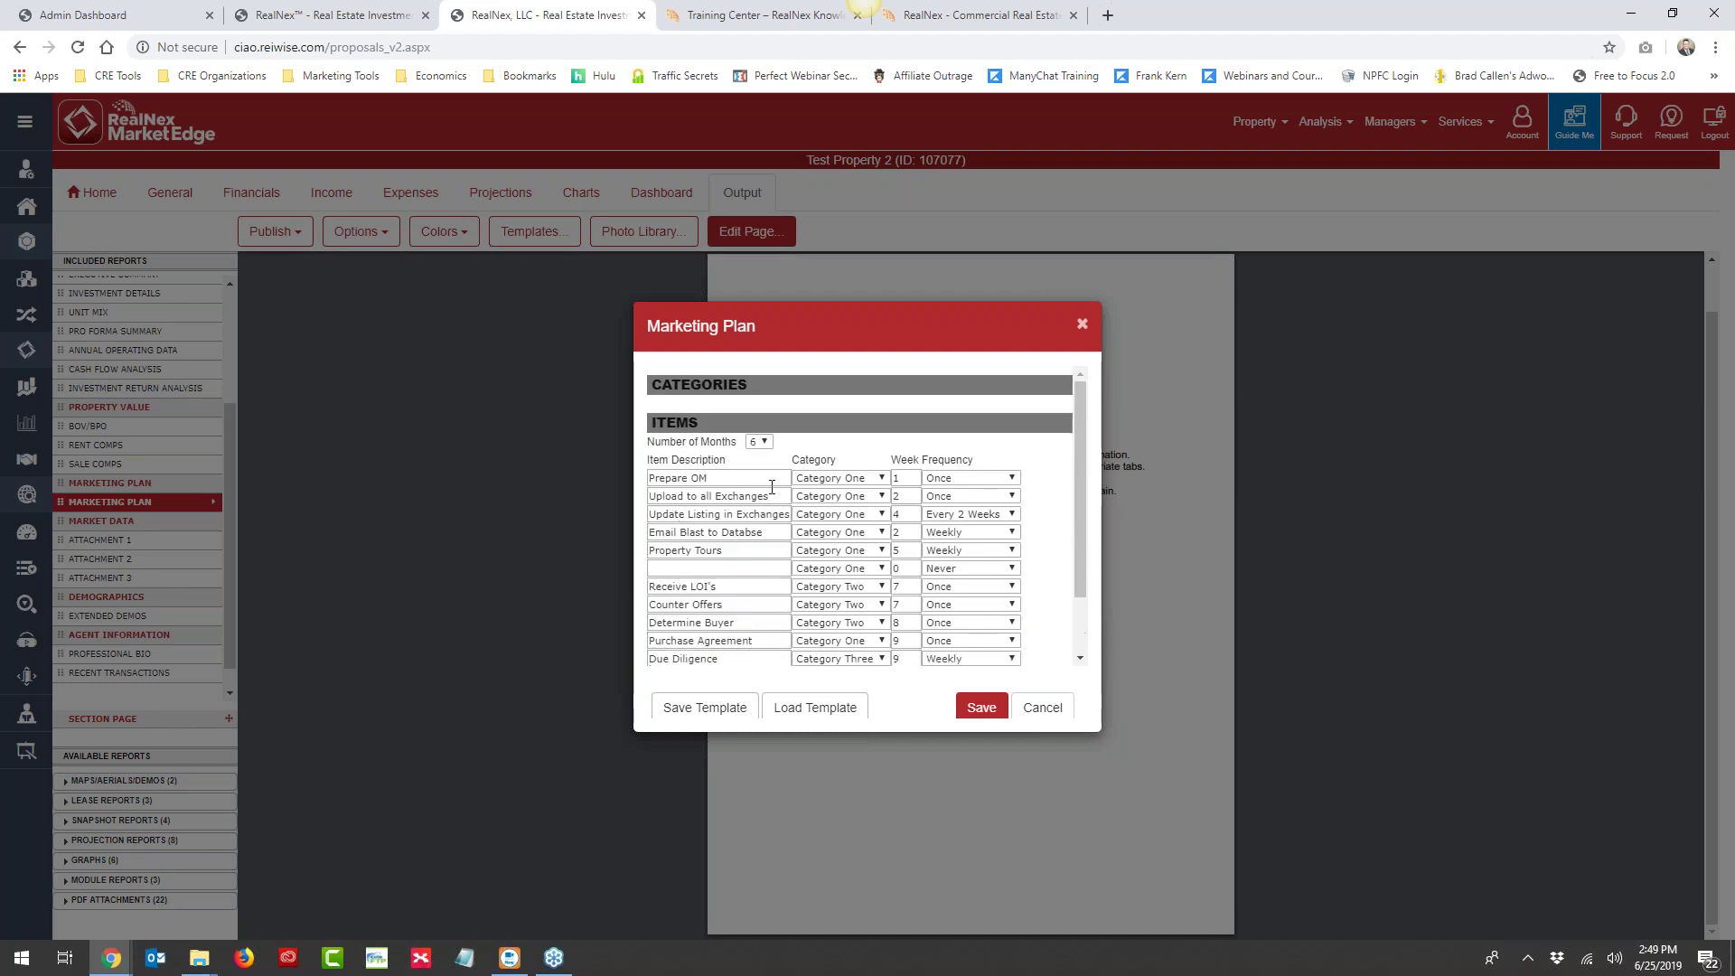
click(873, 479)
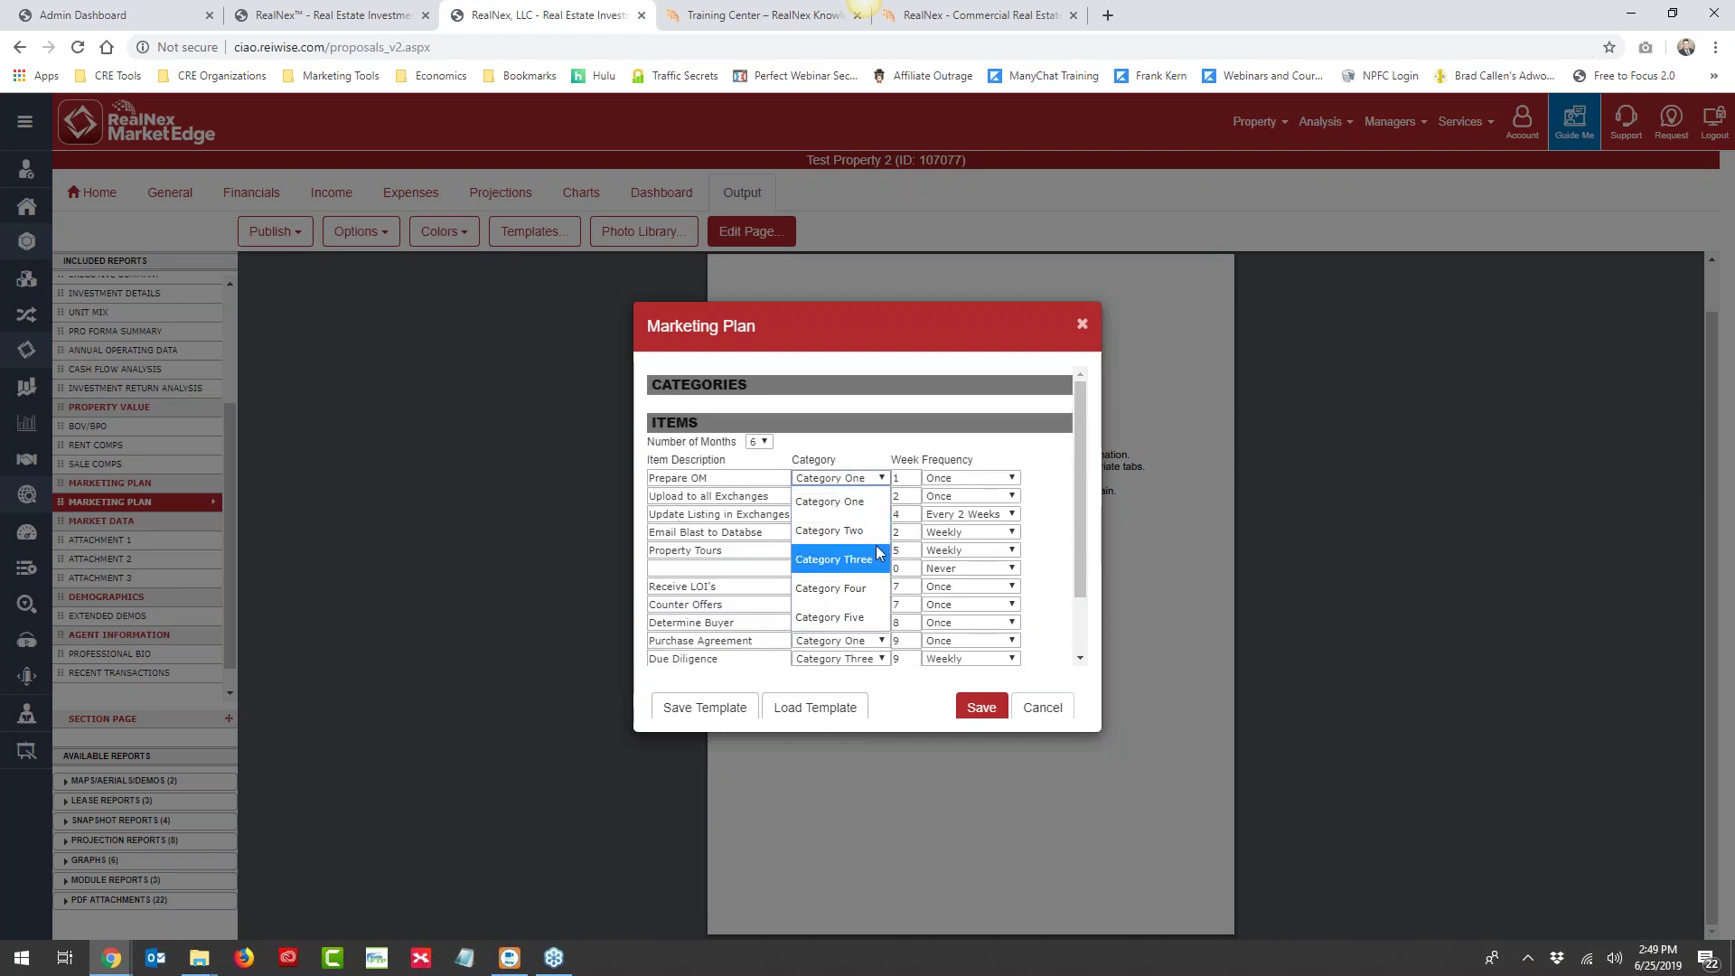
click(736, 687)
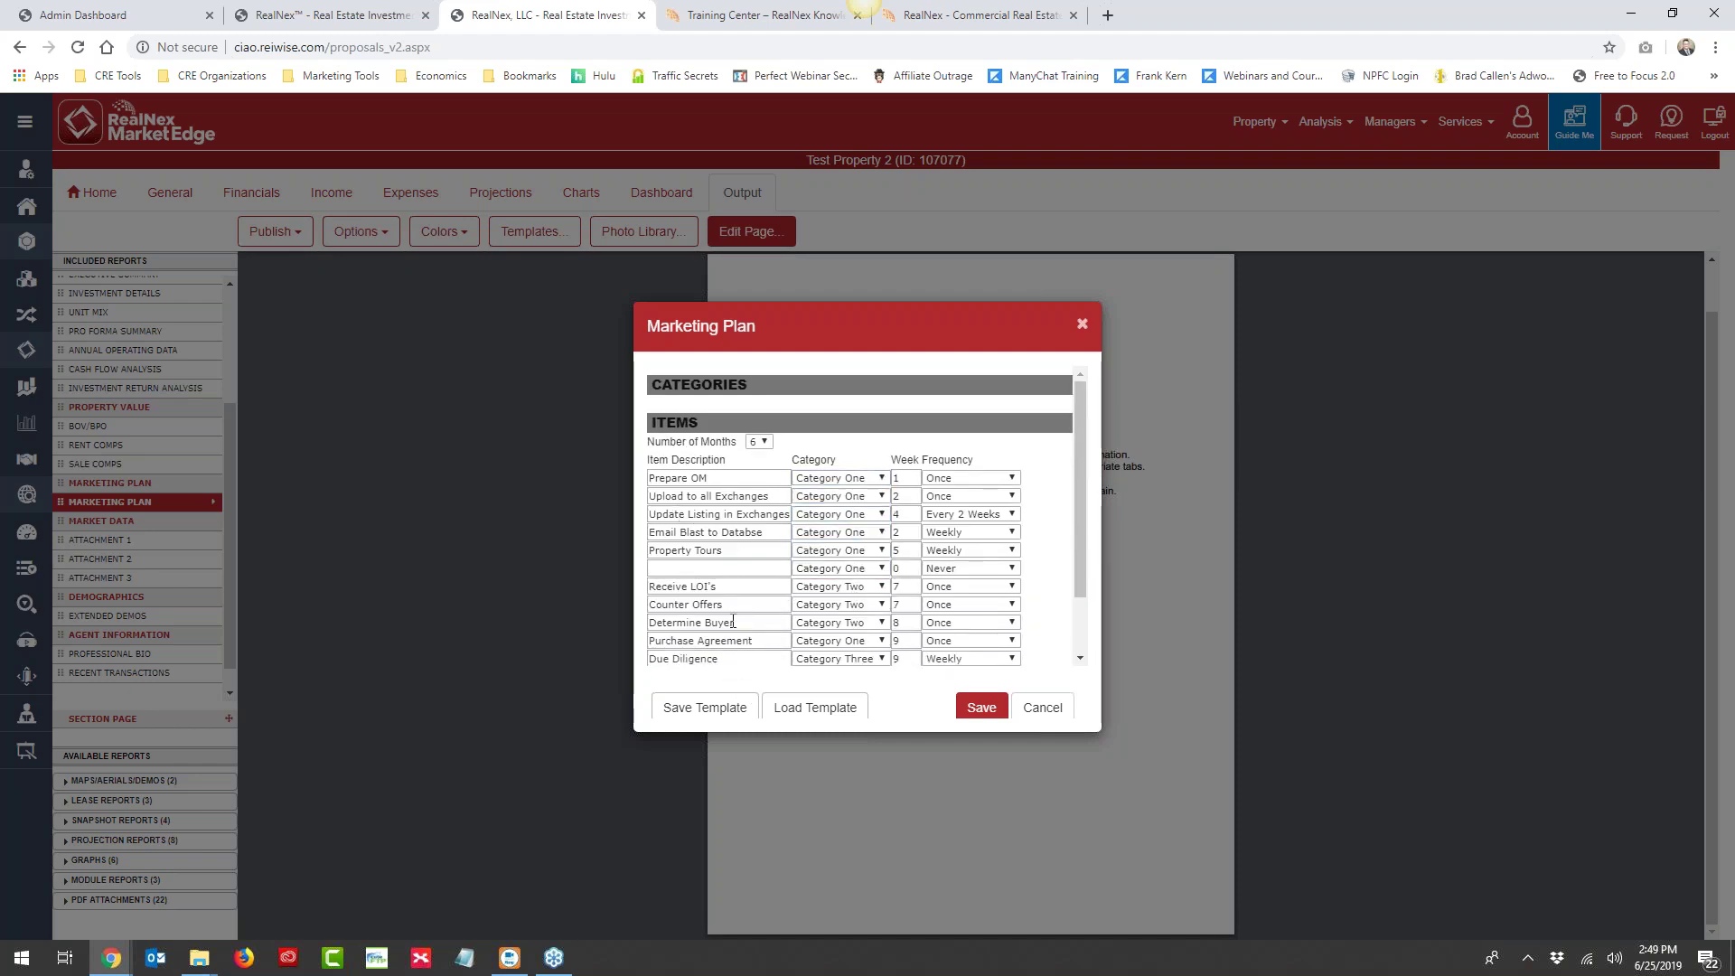
scroll(731, 580, down, 2)
scroll(731, 579, up, 2)
click(1042, 706)
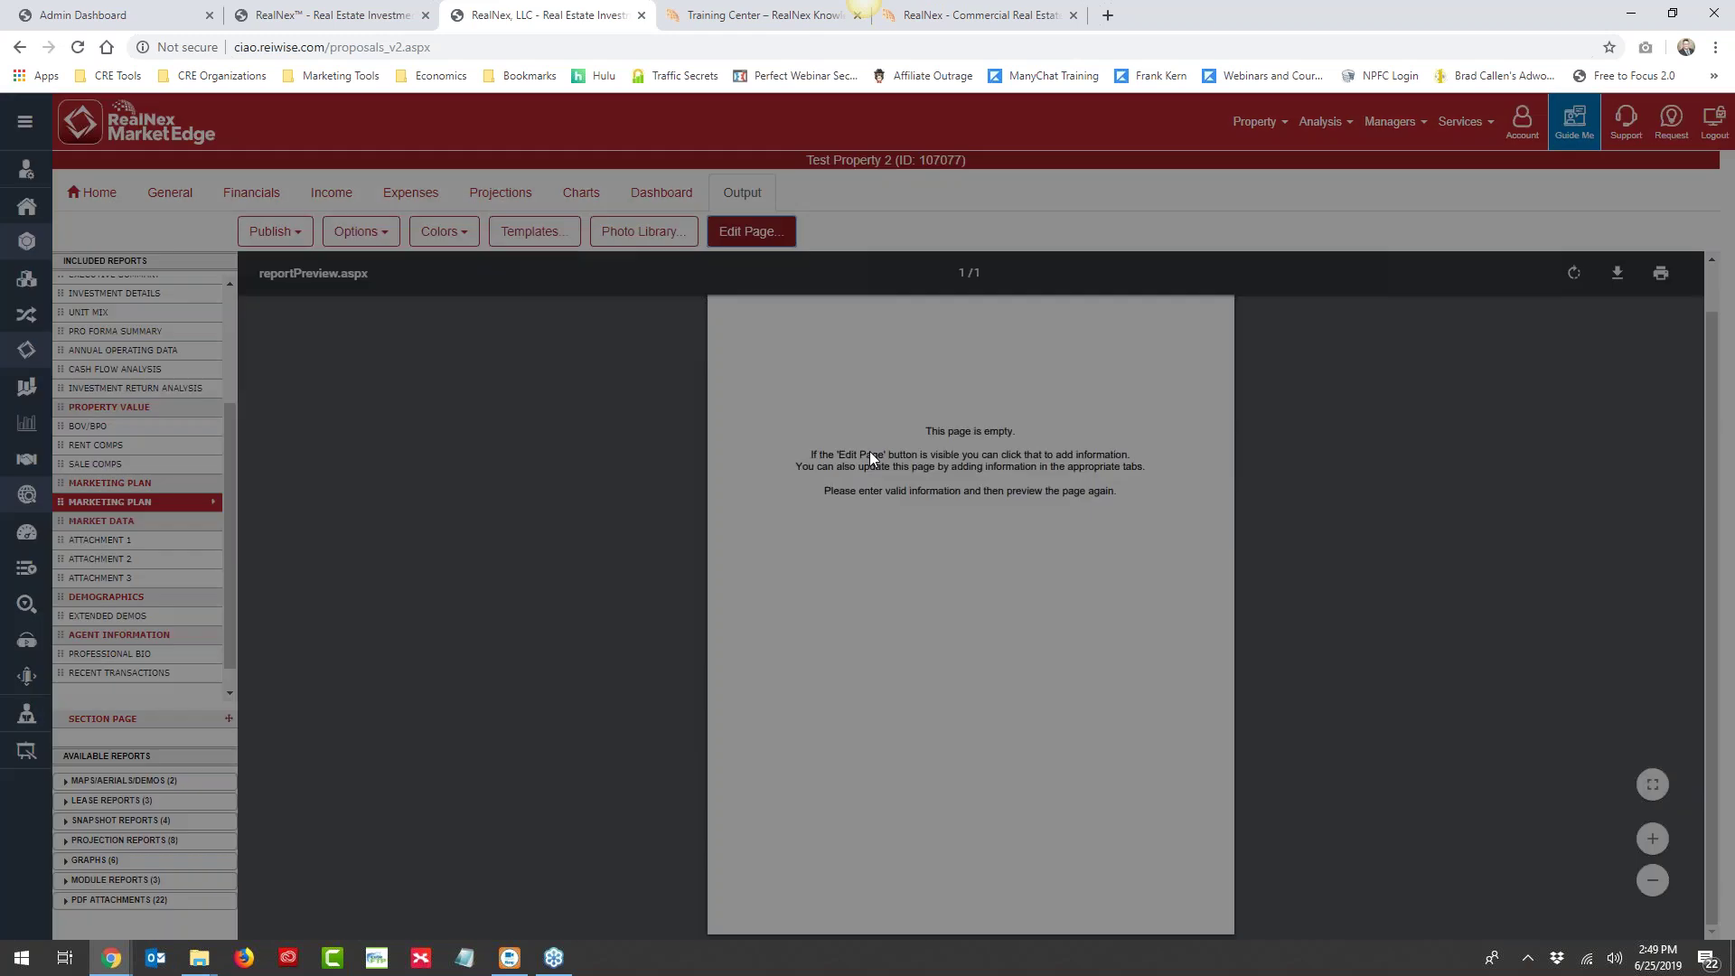
Reopen Test Property 2's marketing plan and recheck its category names against the category choices of the Prepare OM item
click(869, 456)
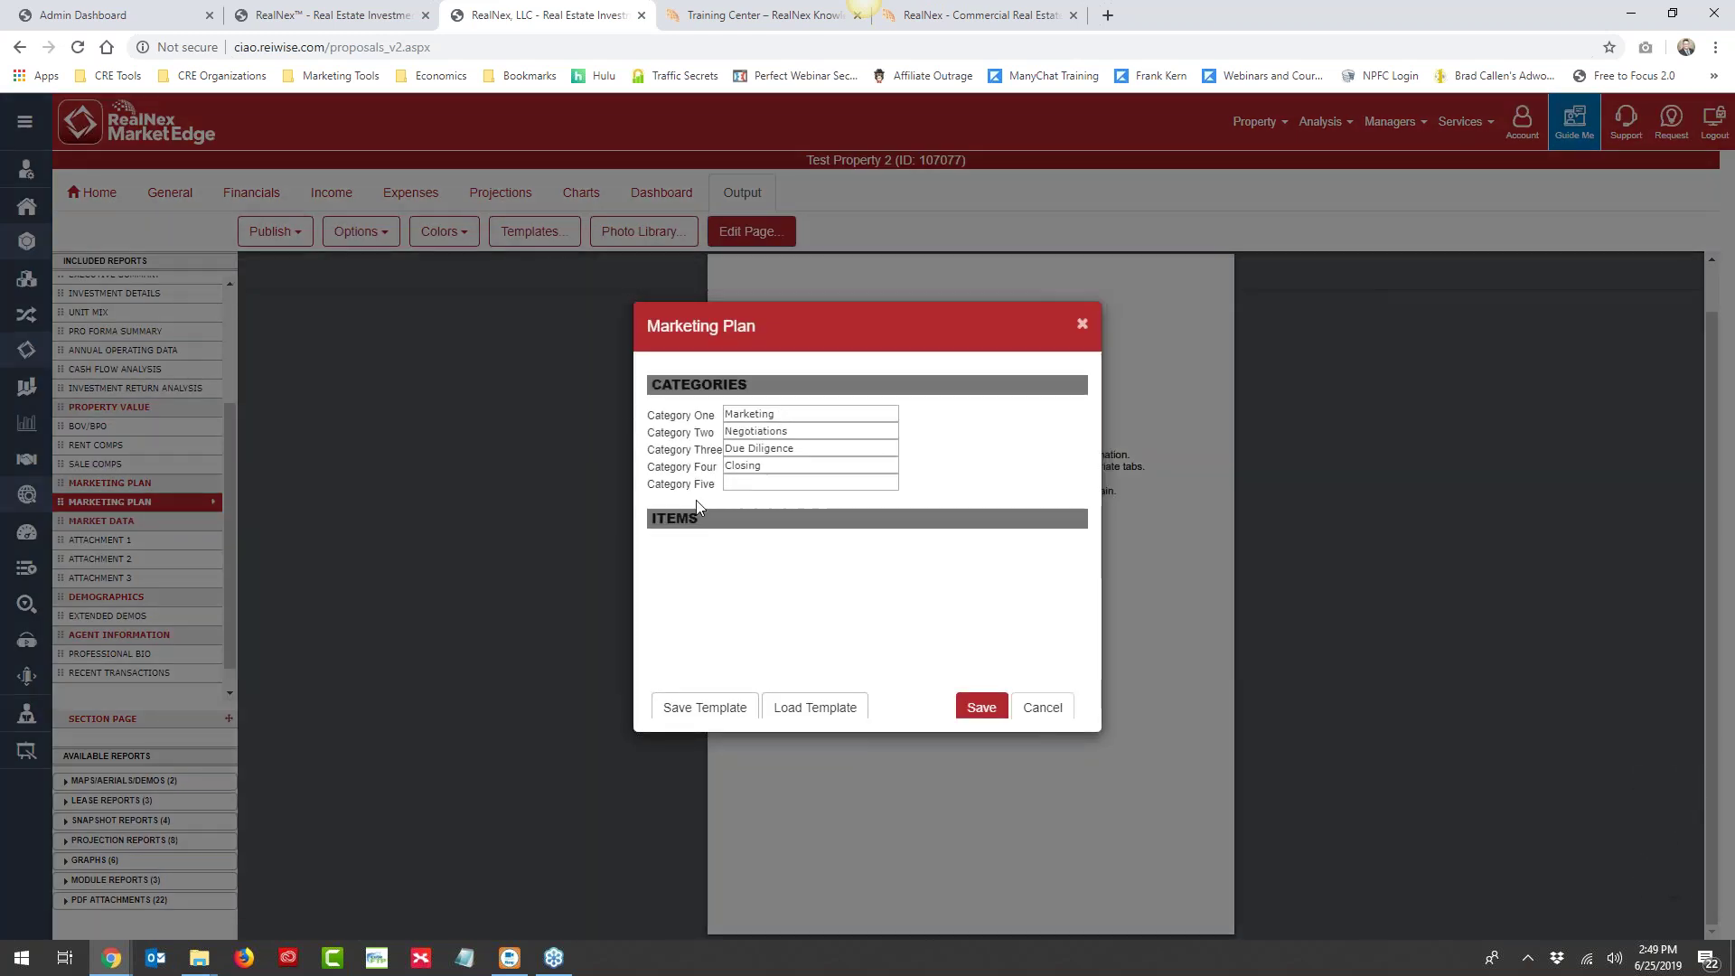
click(681, 520)
click(837, 481)
click(846, 481)
click(851, 479)
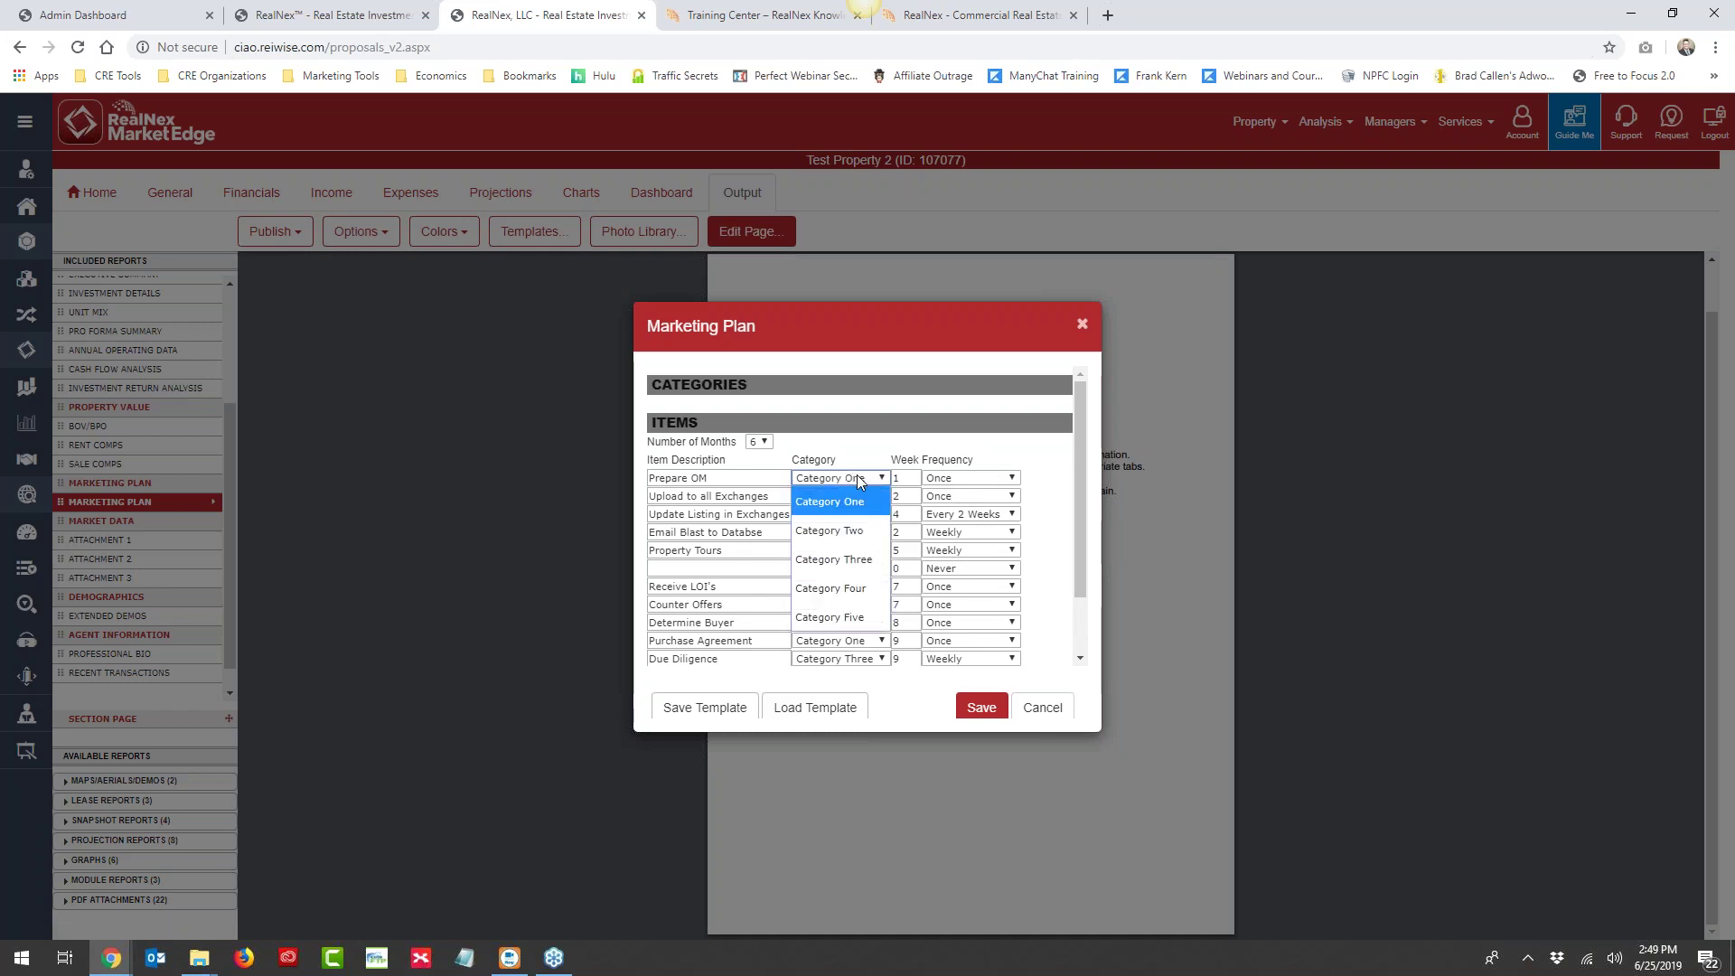
click(696, 385)
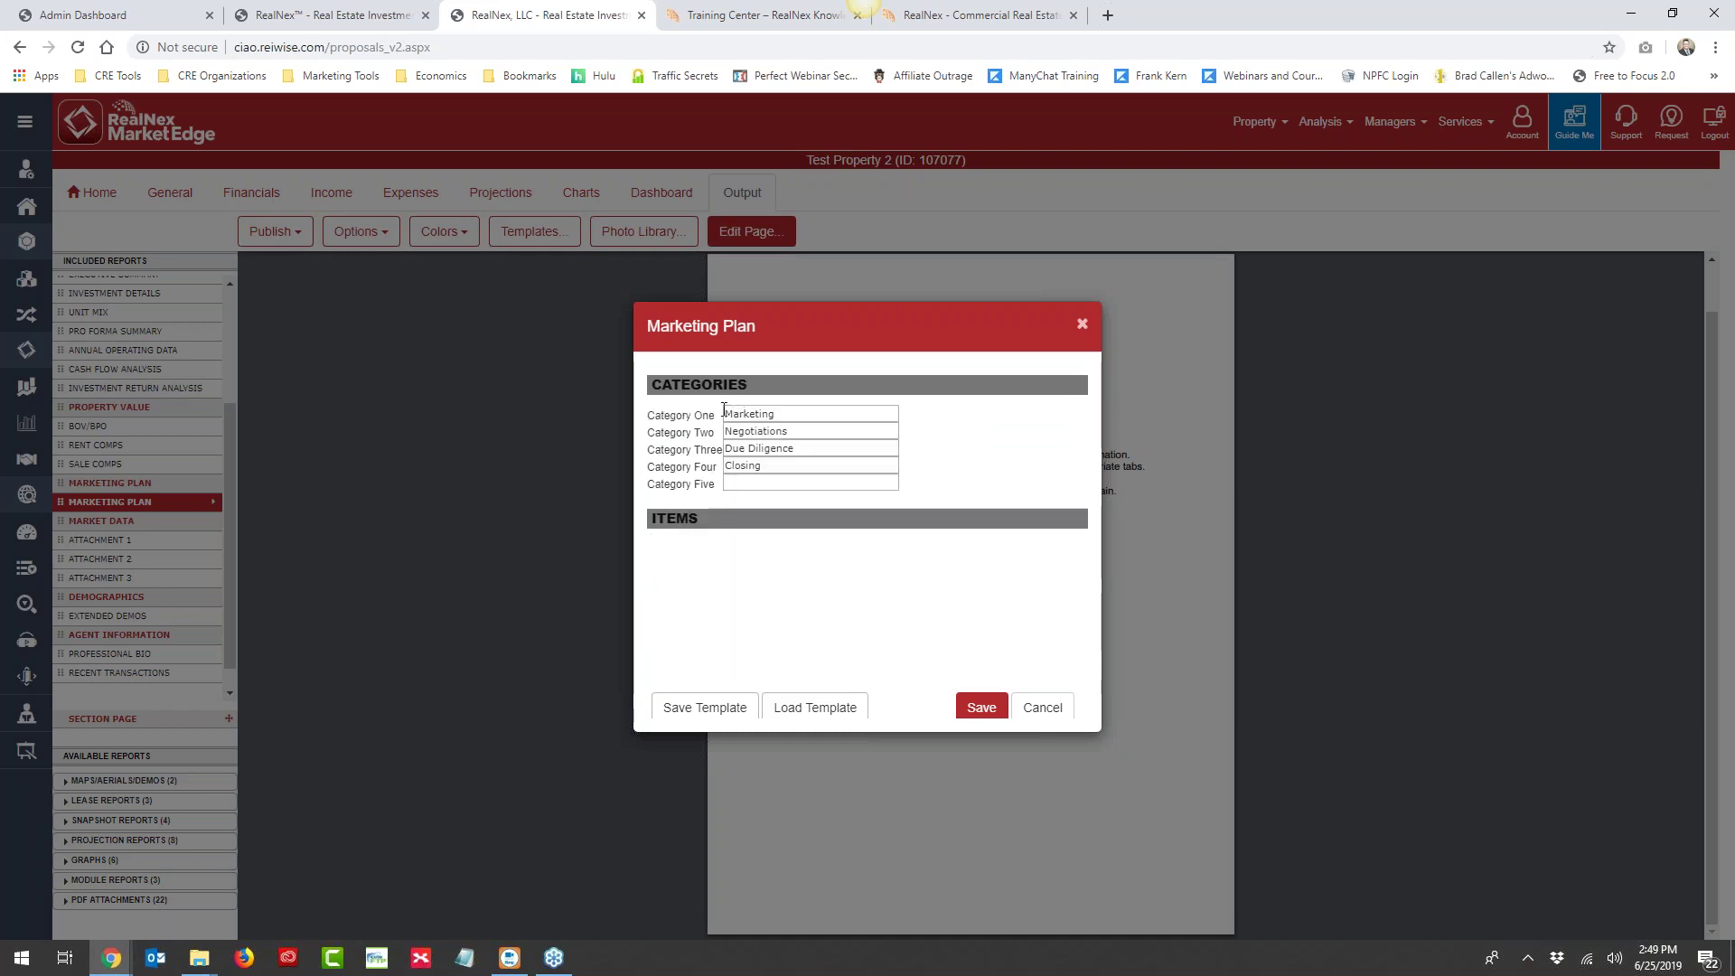
click(683, 523)
click(863, 479)
click(838, 501)
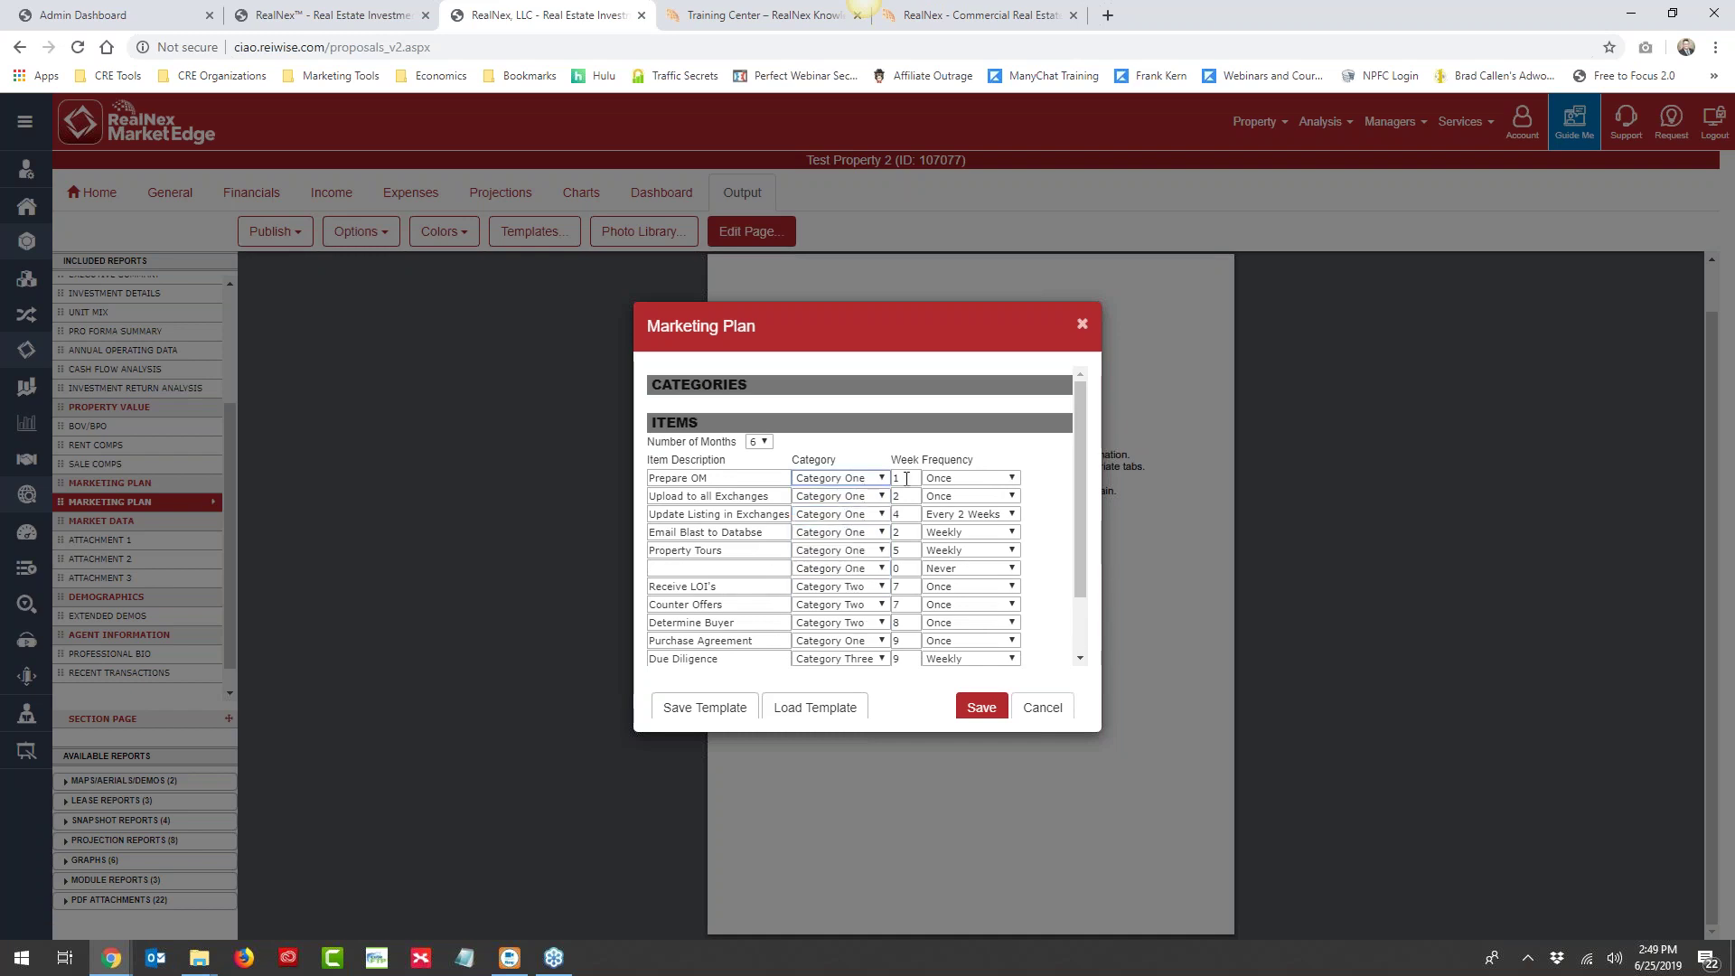
Check the frequency options of the Prepare OM item, then close the plan and return to the property list
click(969, 478)
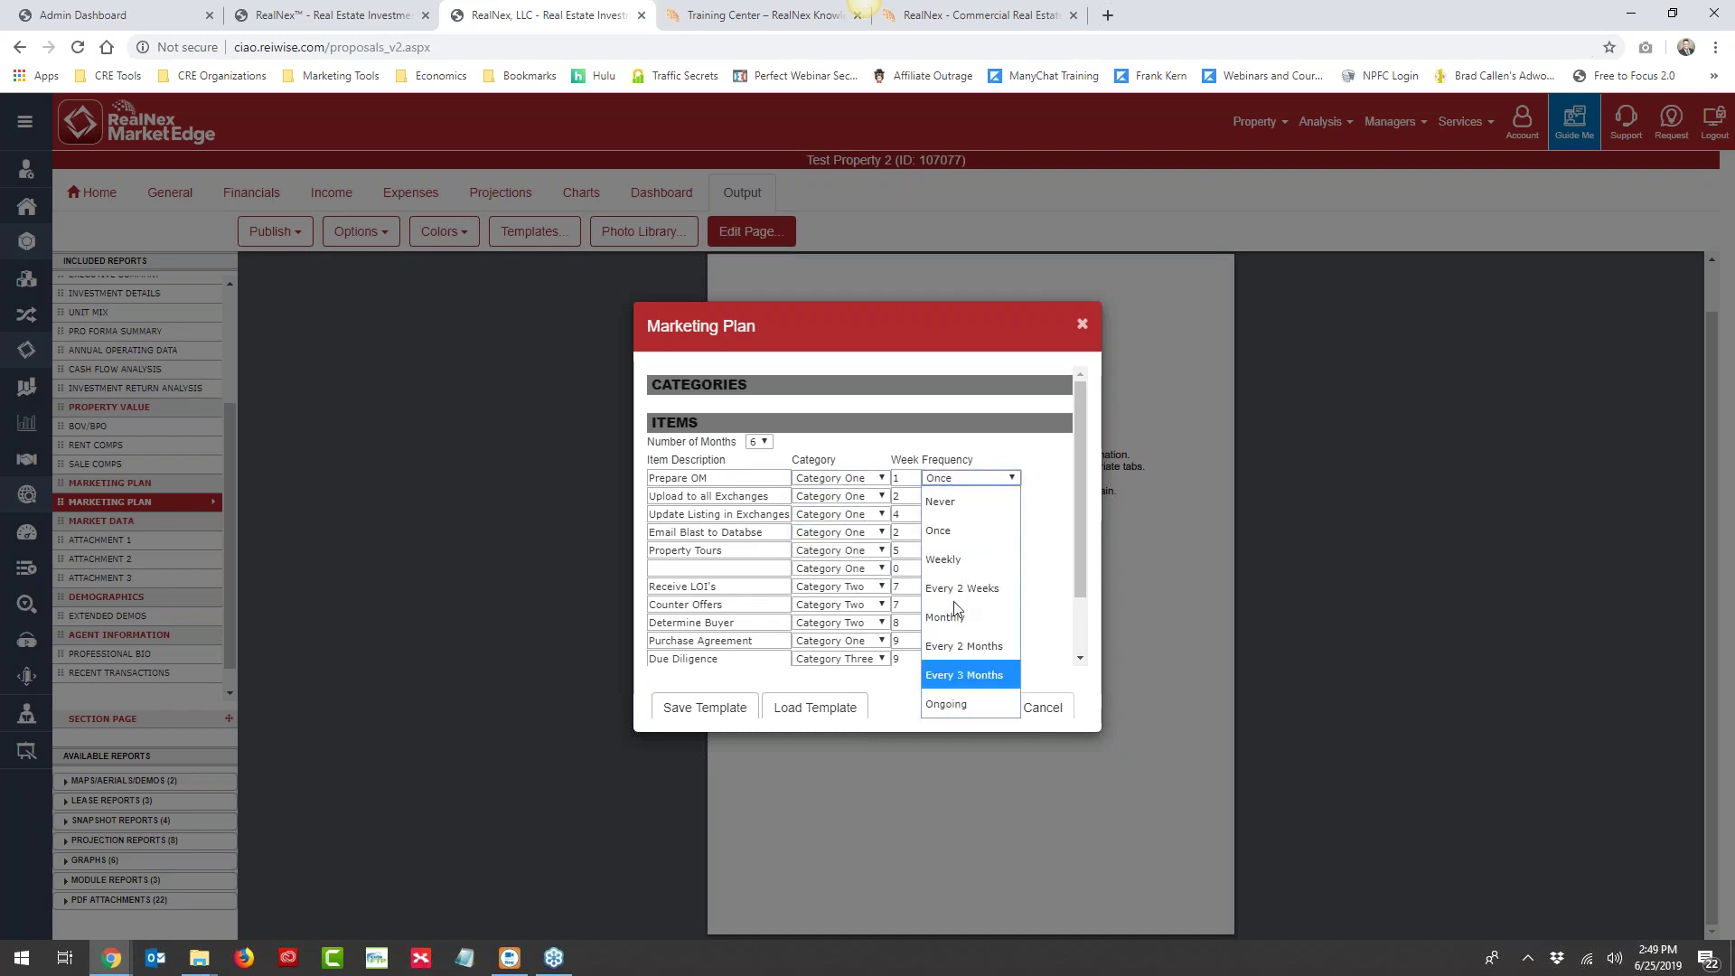
click(1024, 714)
click(1017, 642)
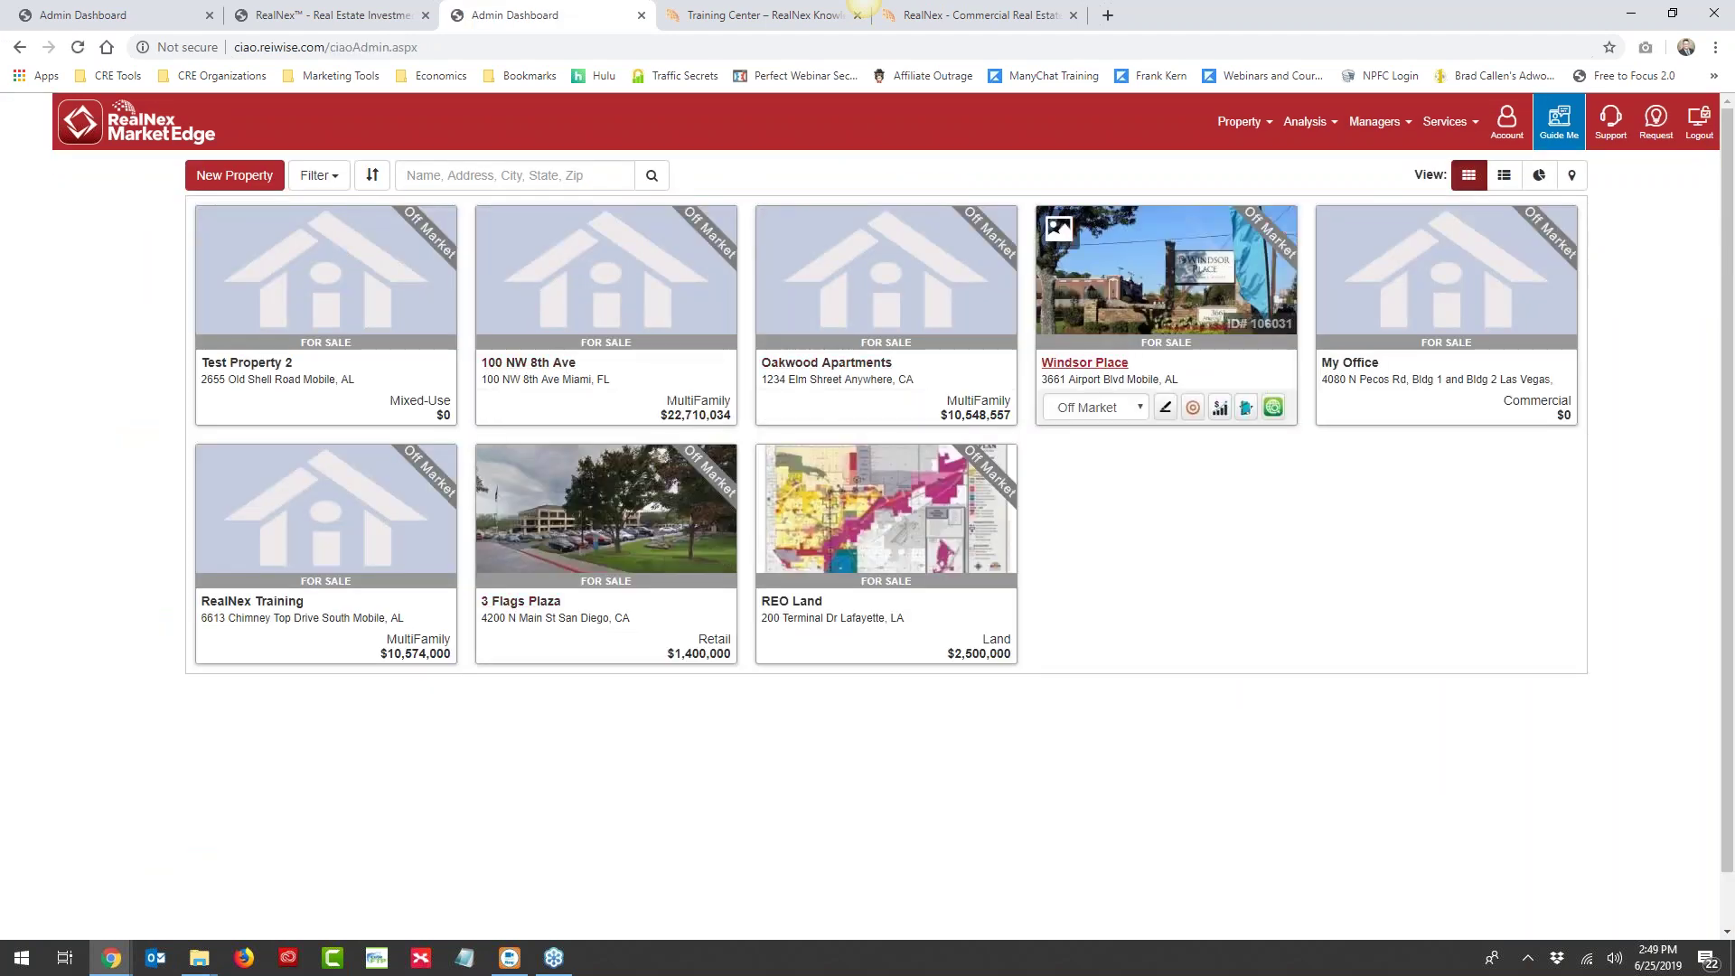
Open Windsor Place's report output, preview its Marketing Plan page and open that page for editing
click(1166, 409)
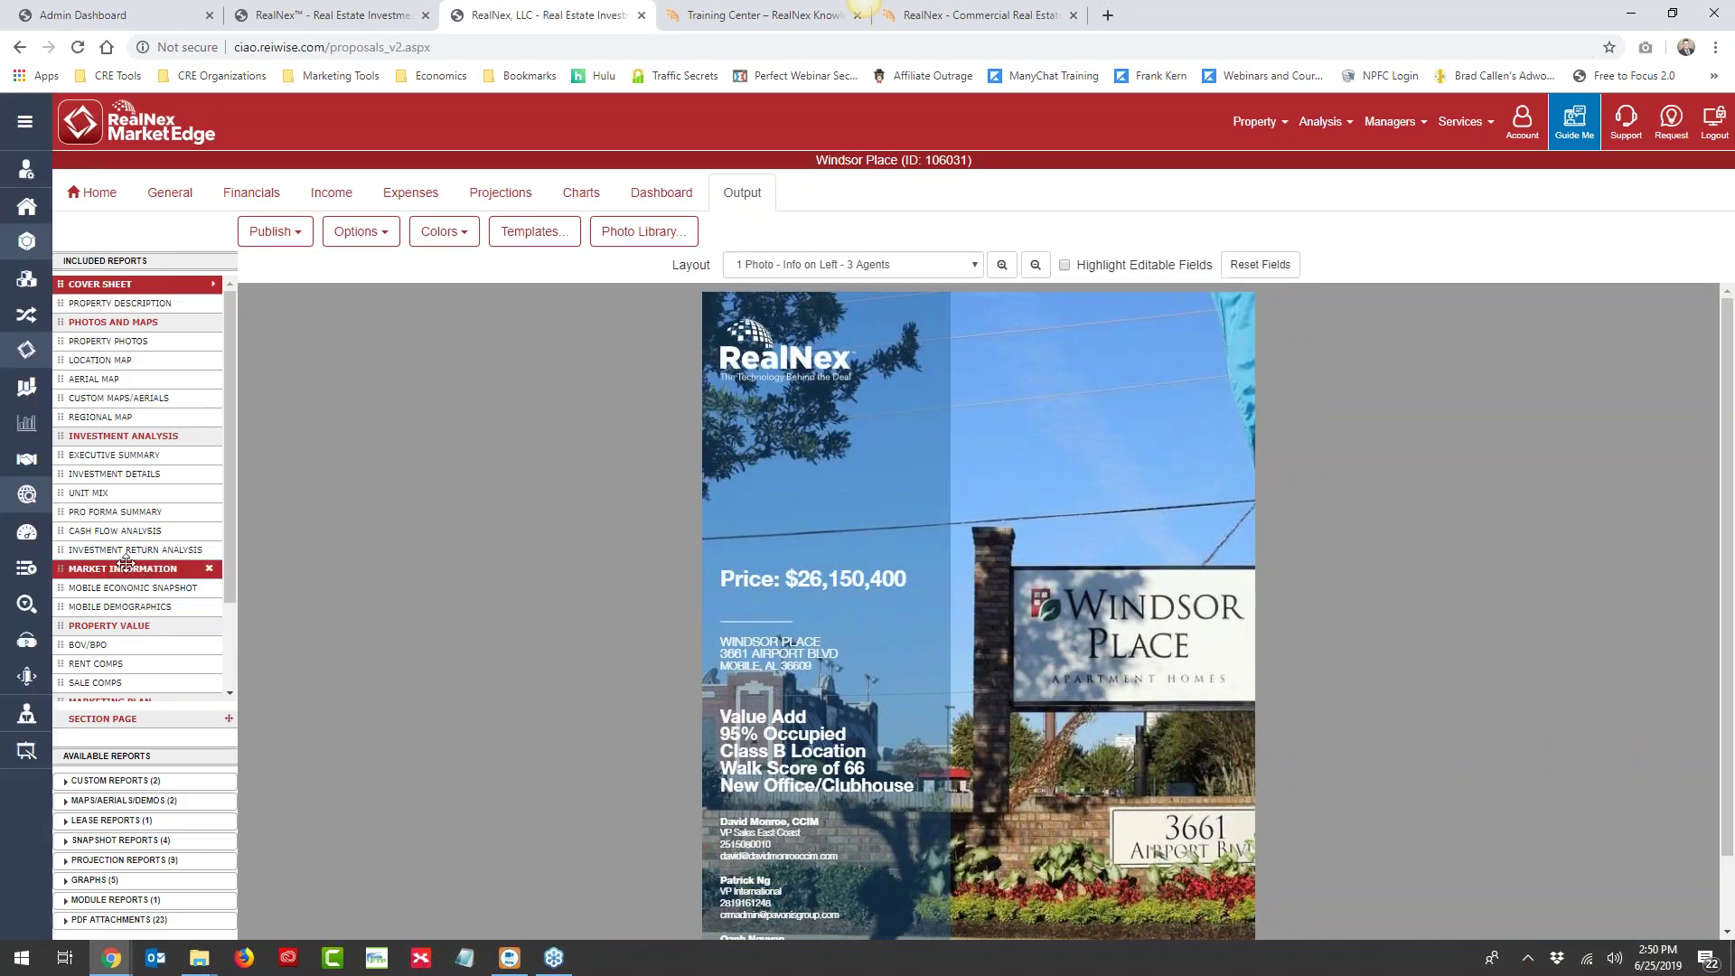
scroll(126, 562, down, 3)
click(118, 607)
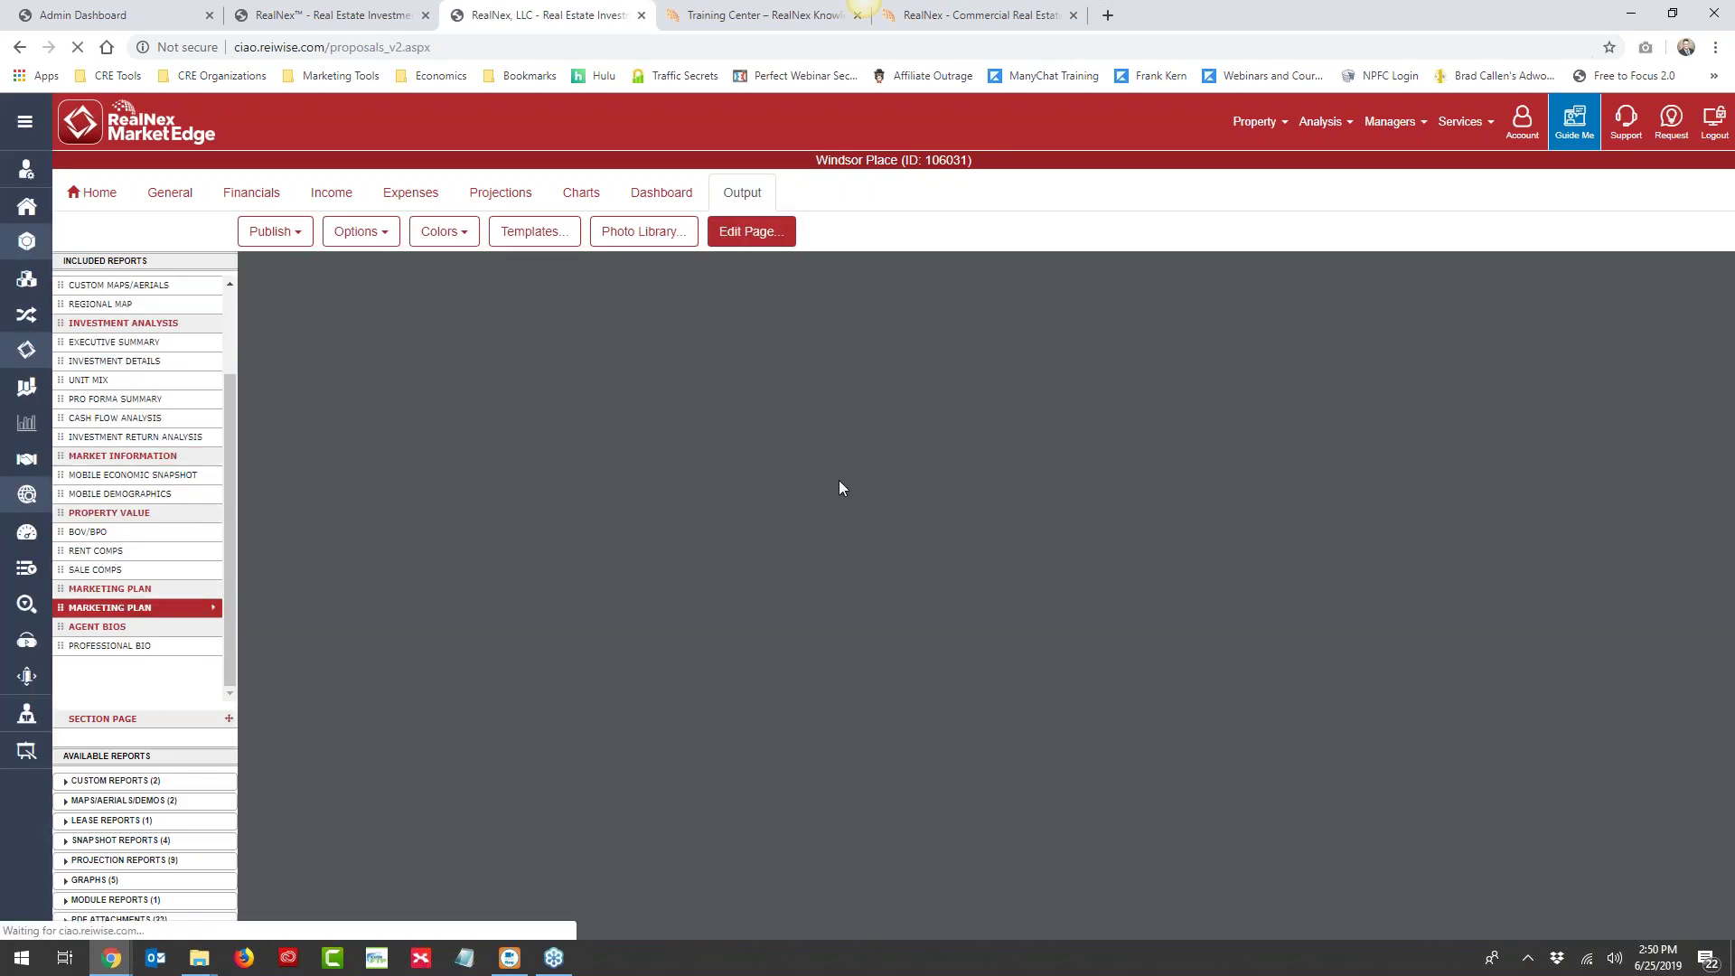
click(751, 231)
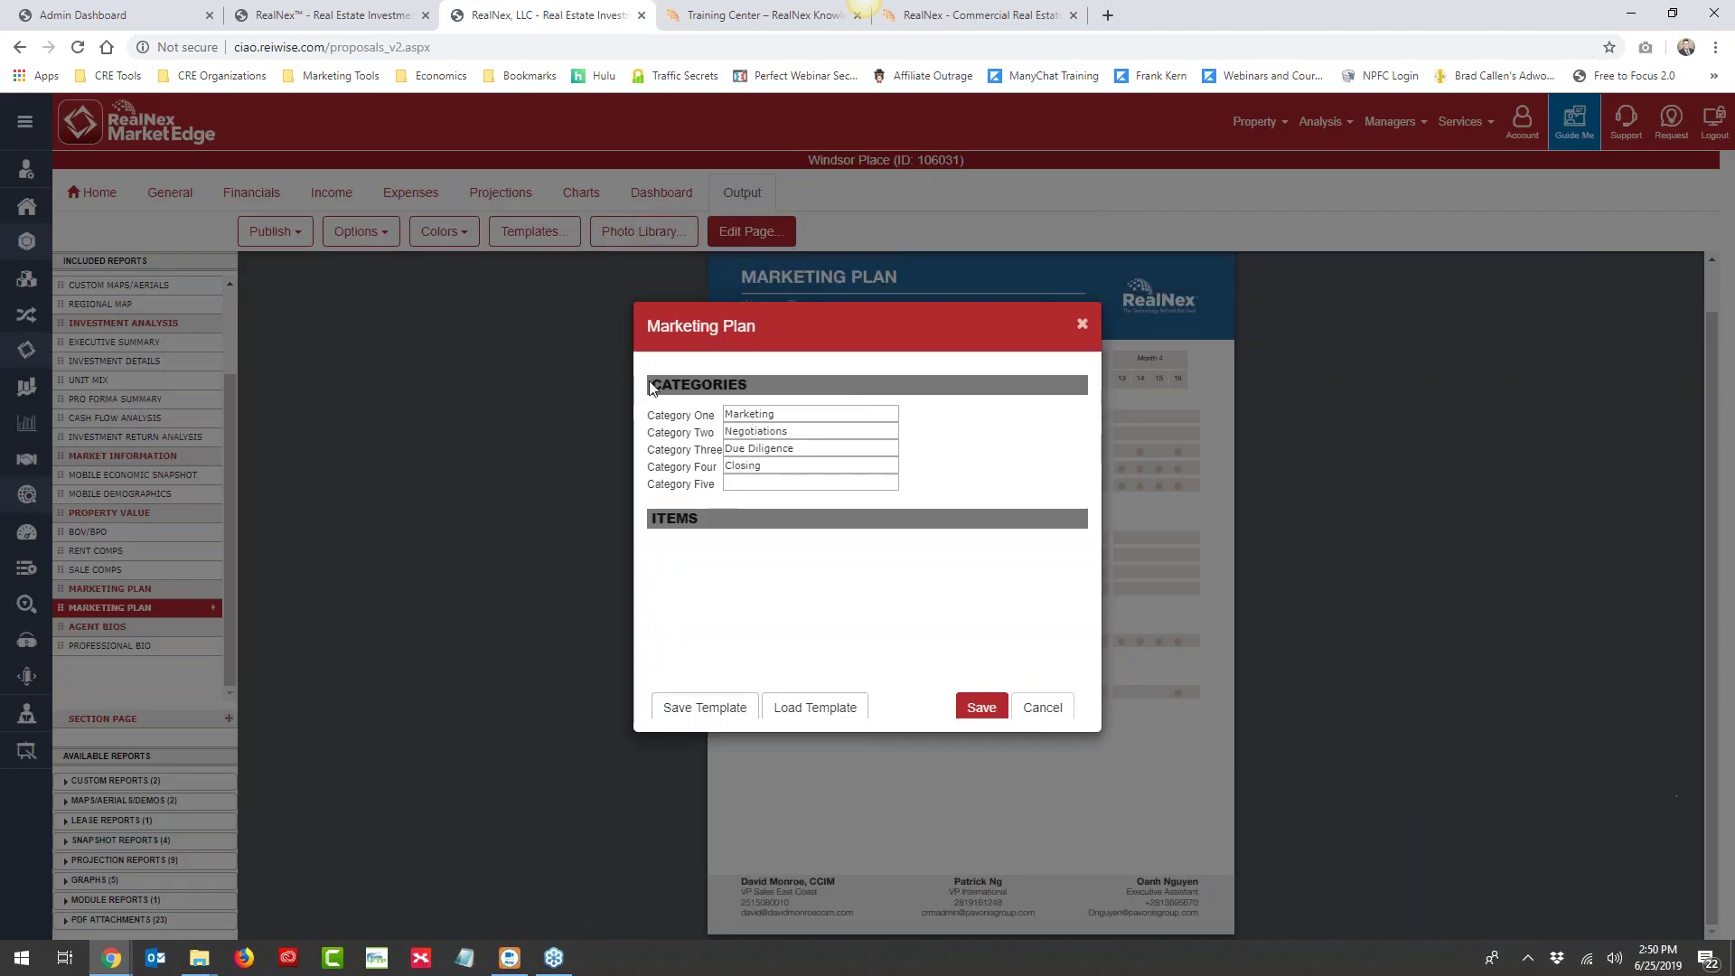
Review the category, week and frequency settings of Windsor Place's marketing plan items, then close the editor without saving
click(669, 522)
click(857, 477)
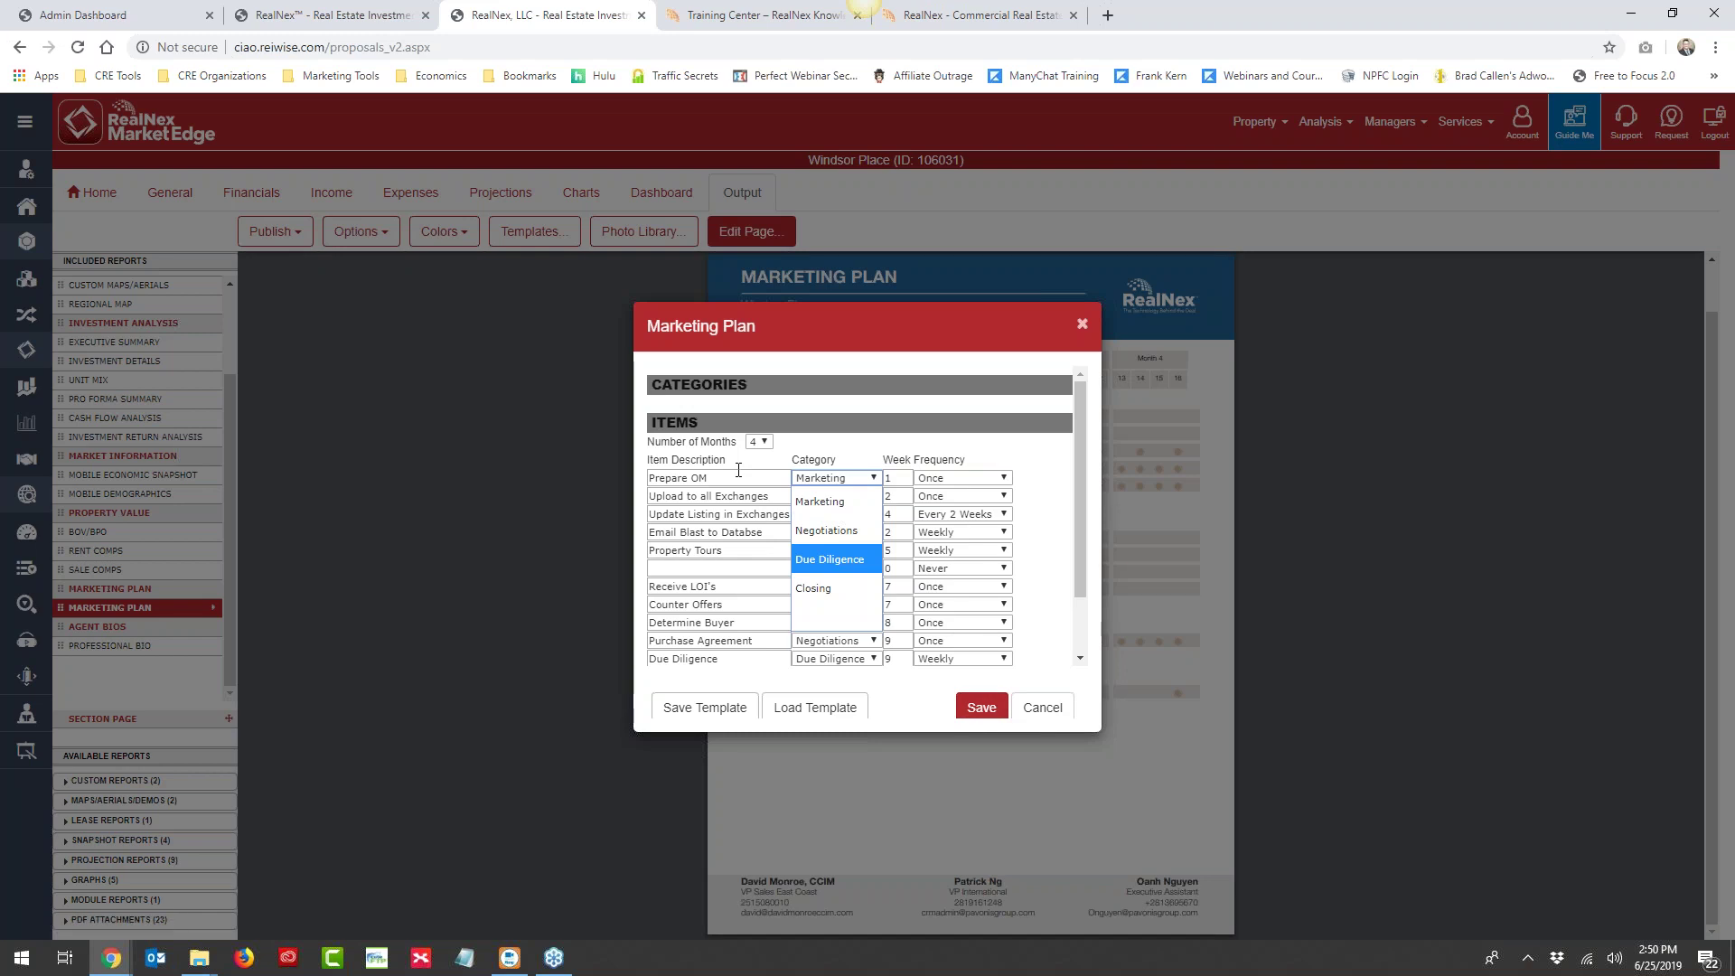
click(818, 502)
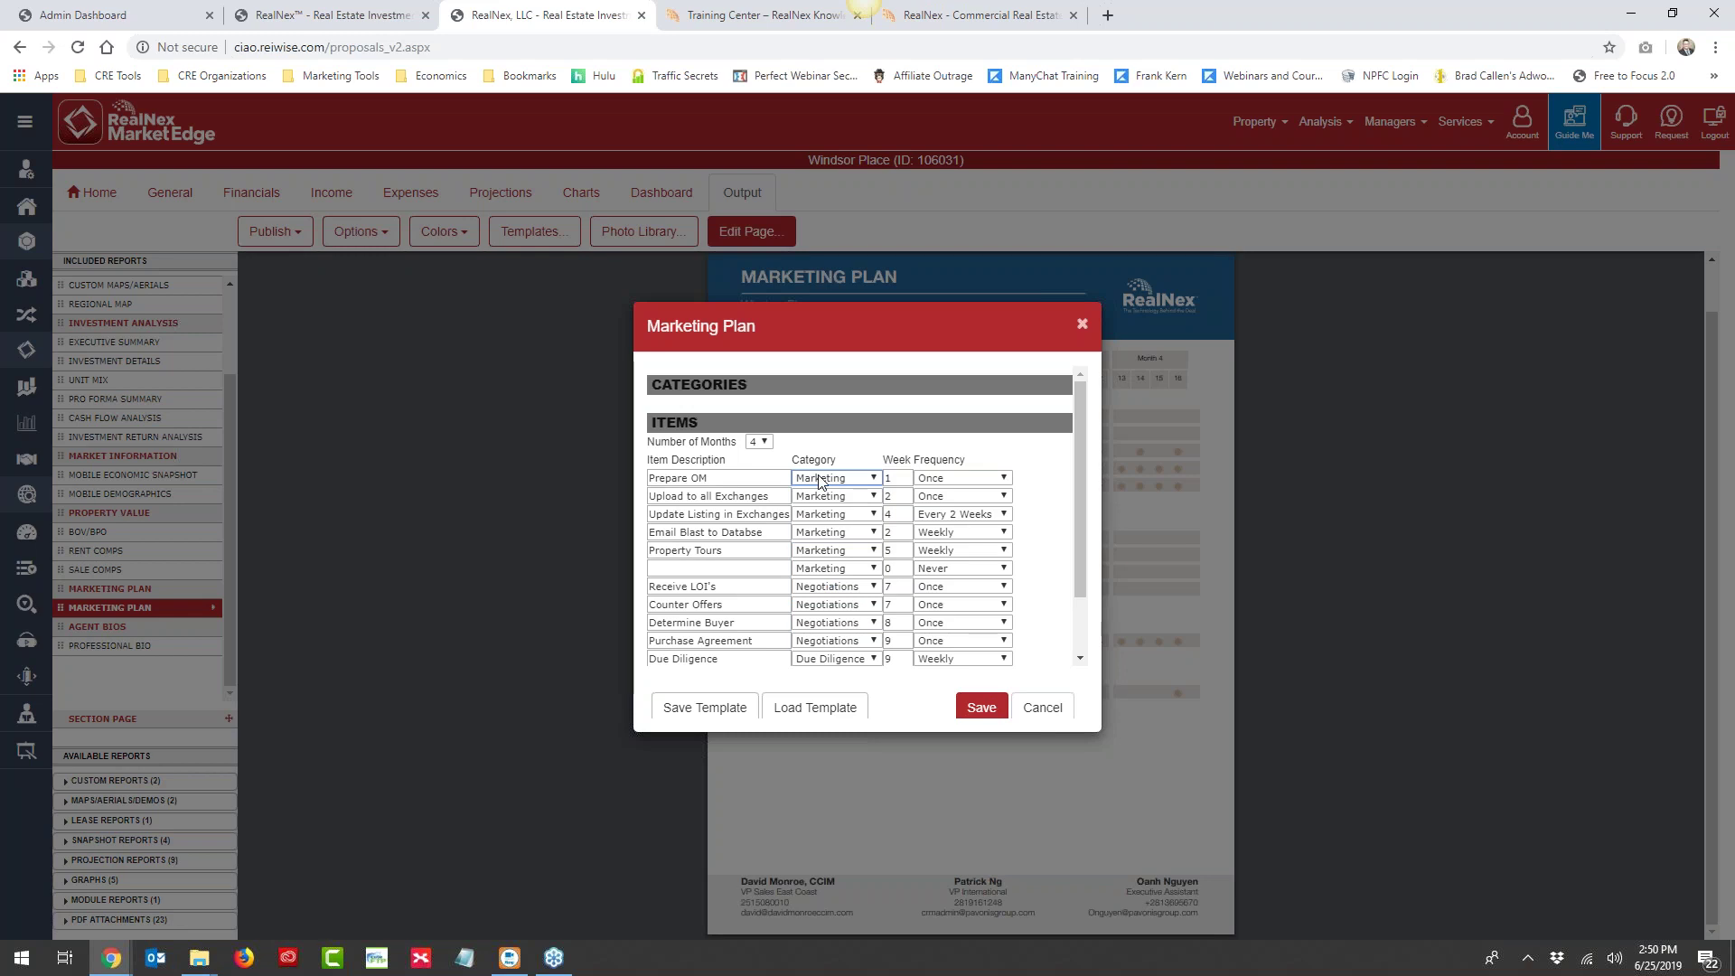
double_click(890, 529)
text(2)
click(951, 479)
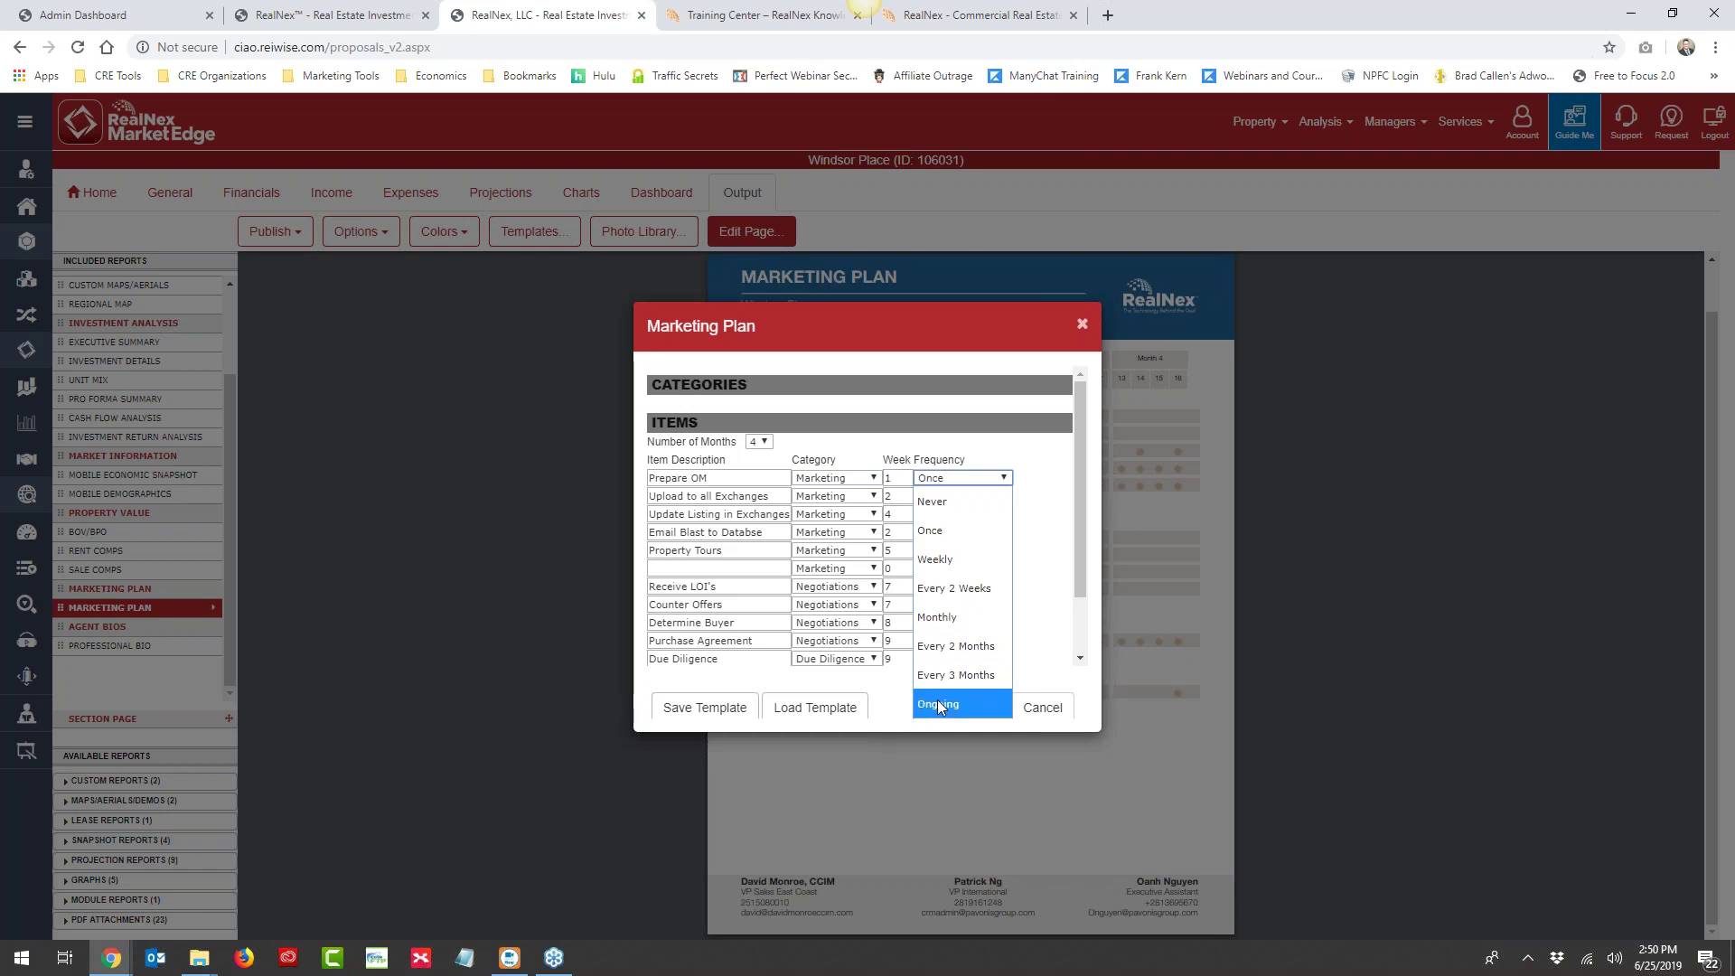
click(1053, 538)
click(1042, 706)
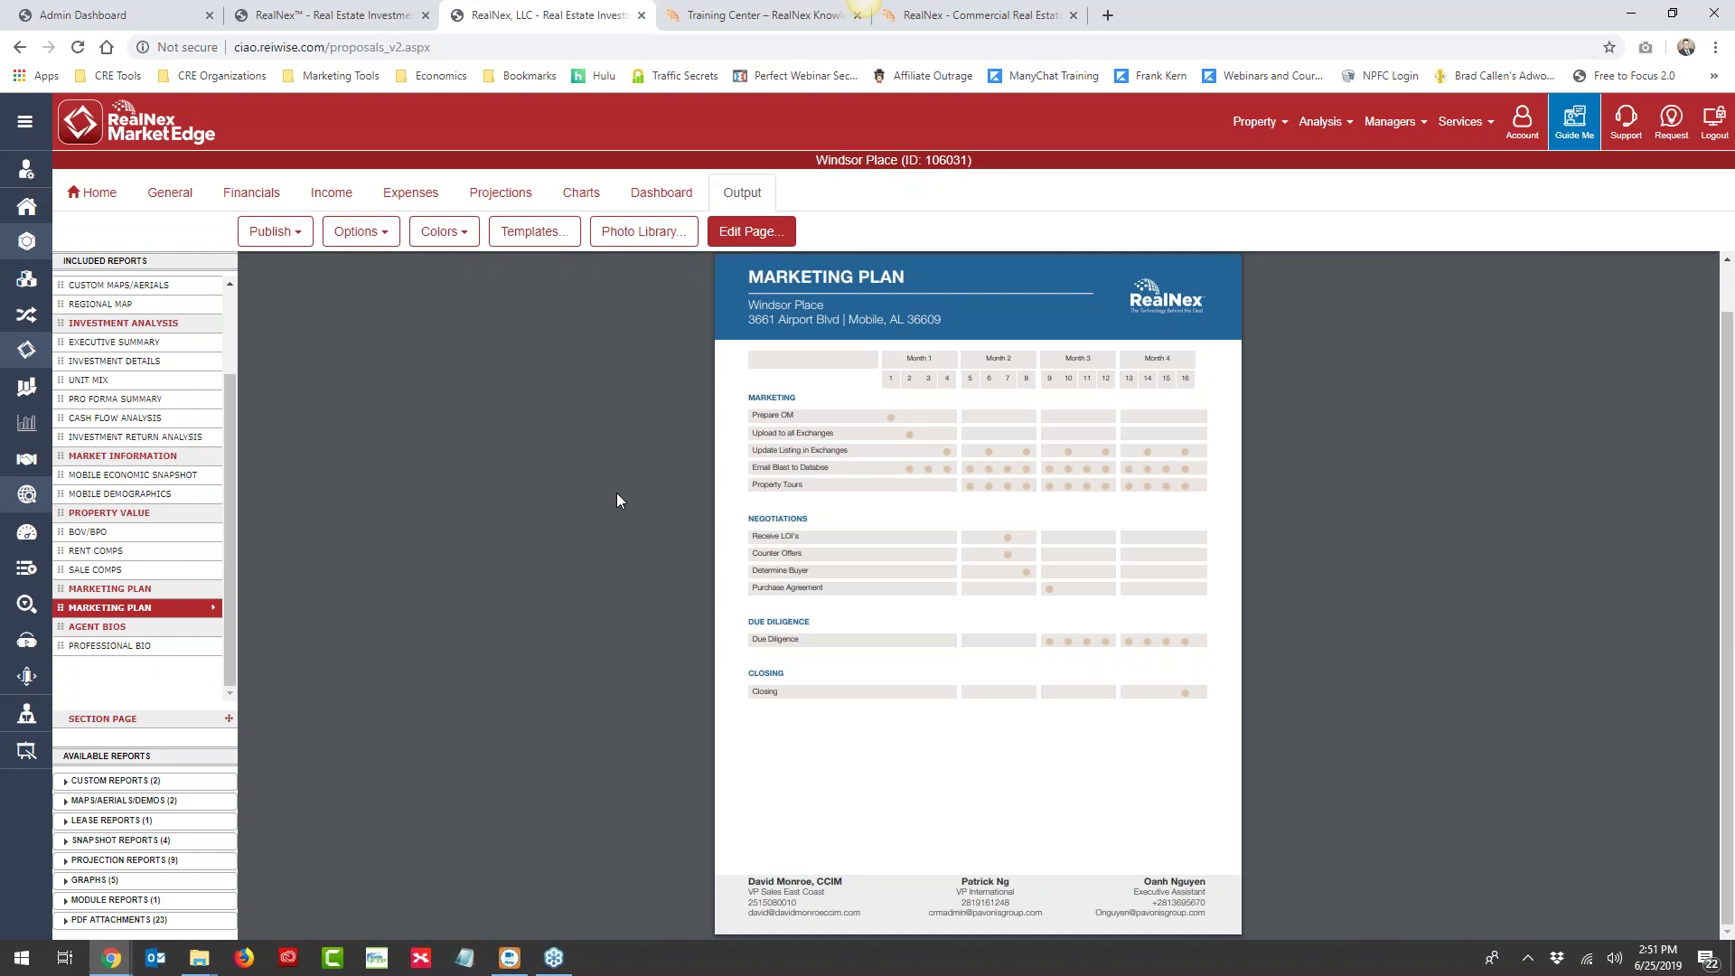
Review Windsor Place's financials, including the loan types available for Loan 1
click(264, 193)
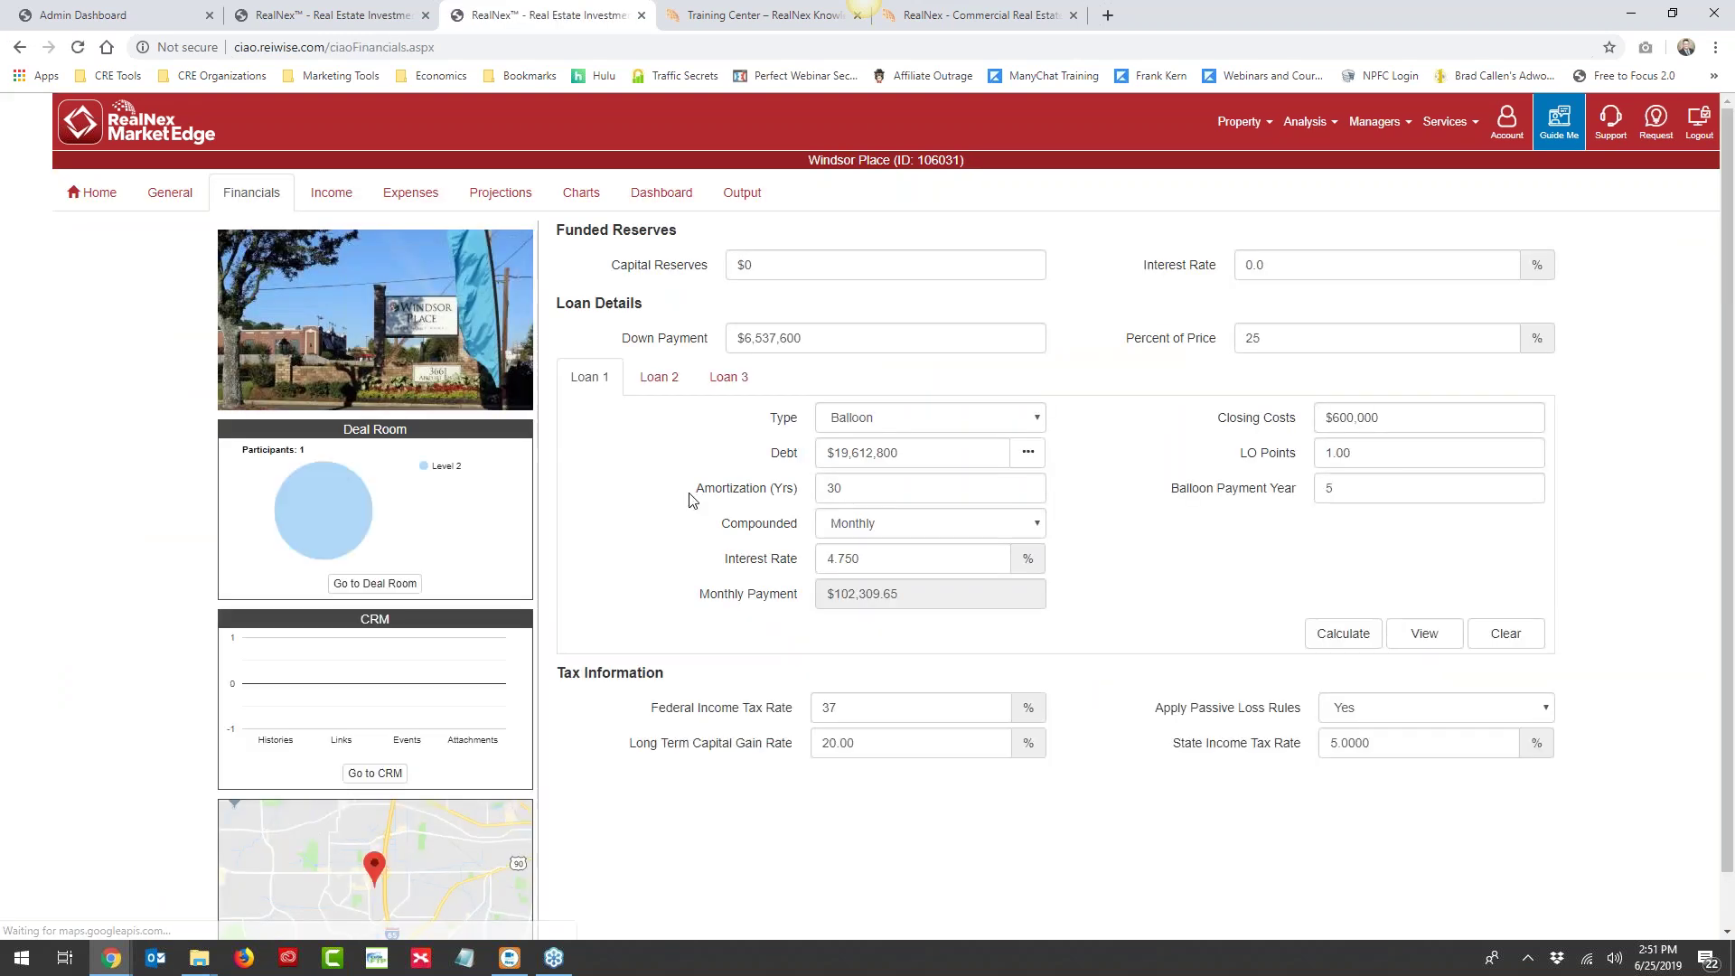
click(904, 427)
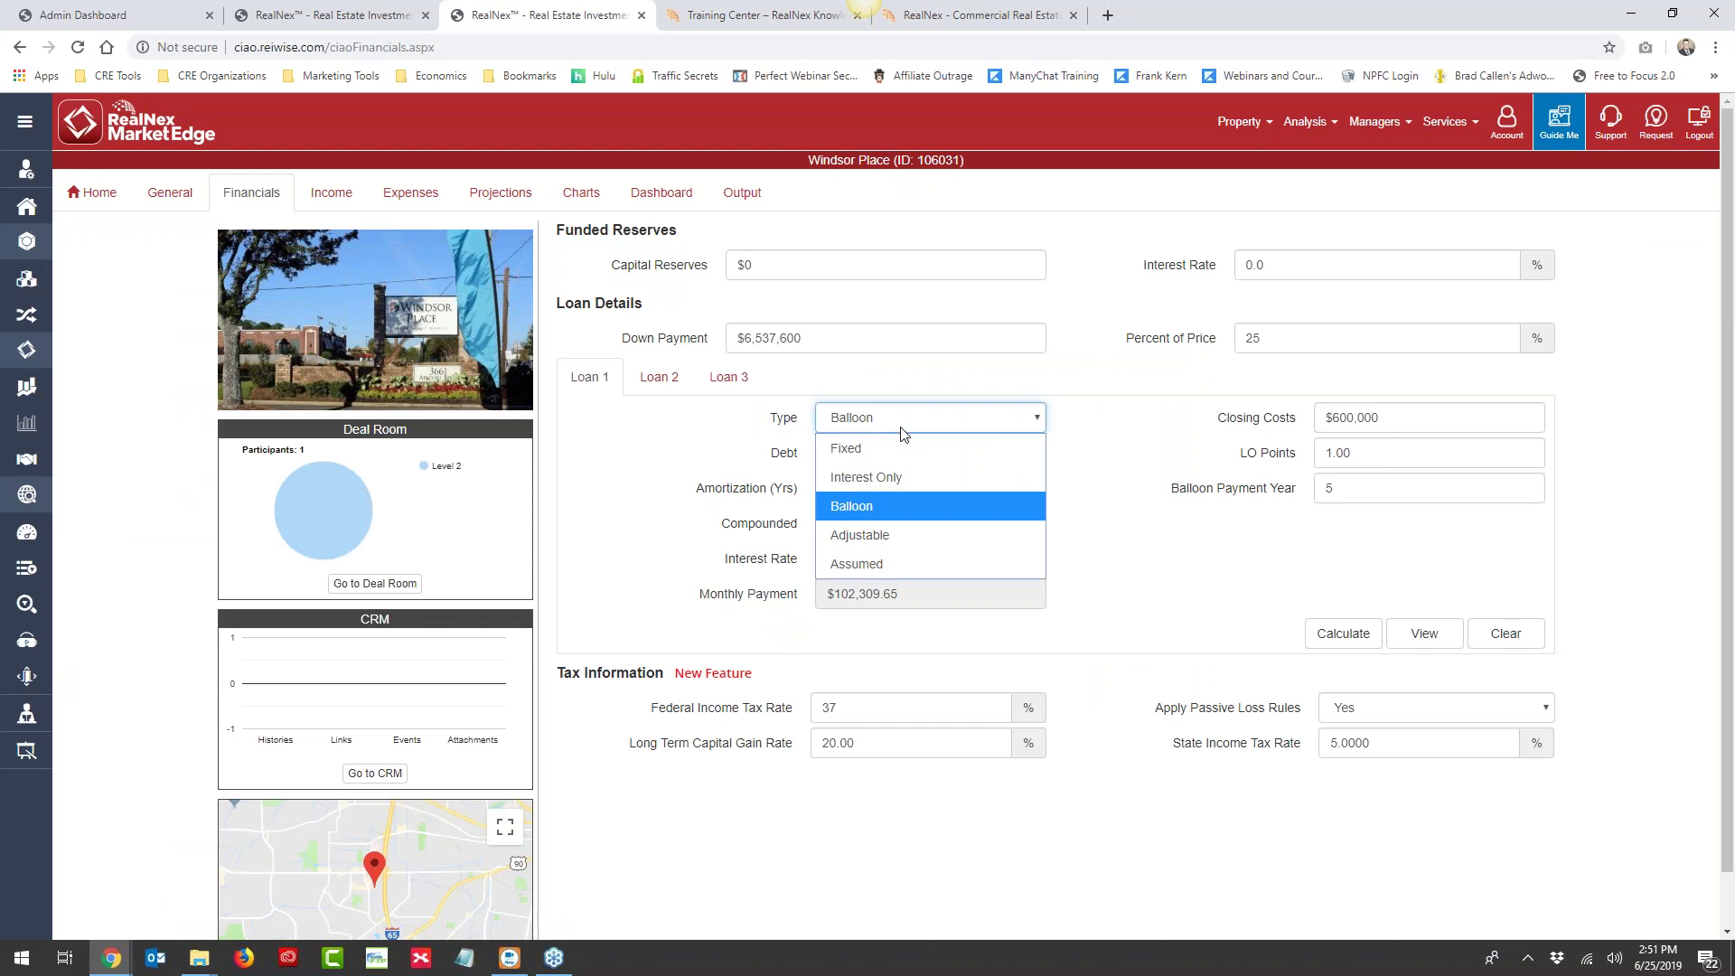
click(690, 414)
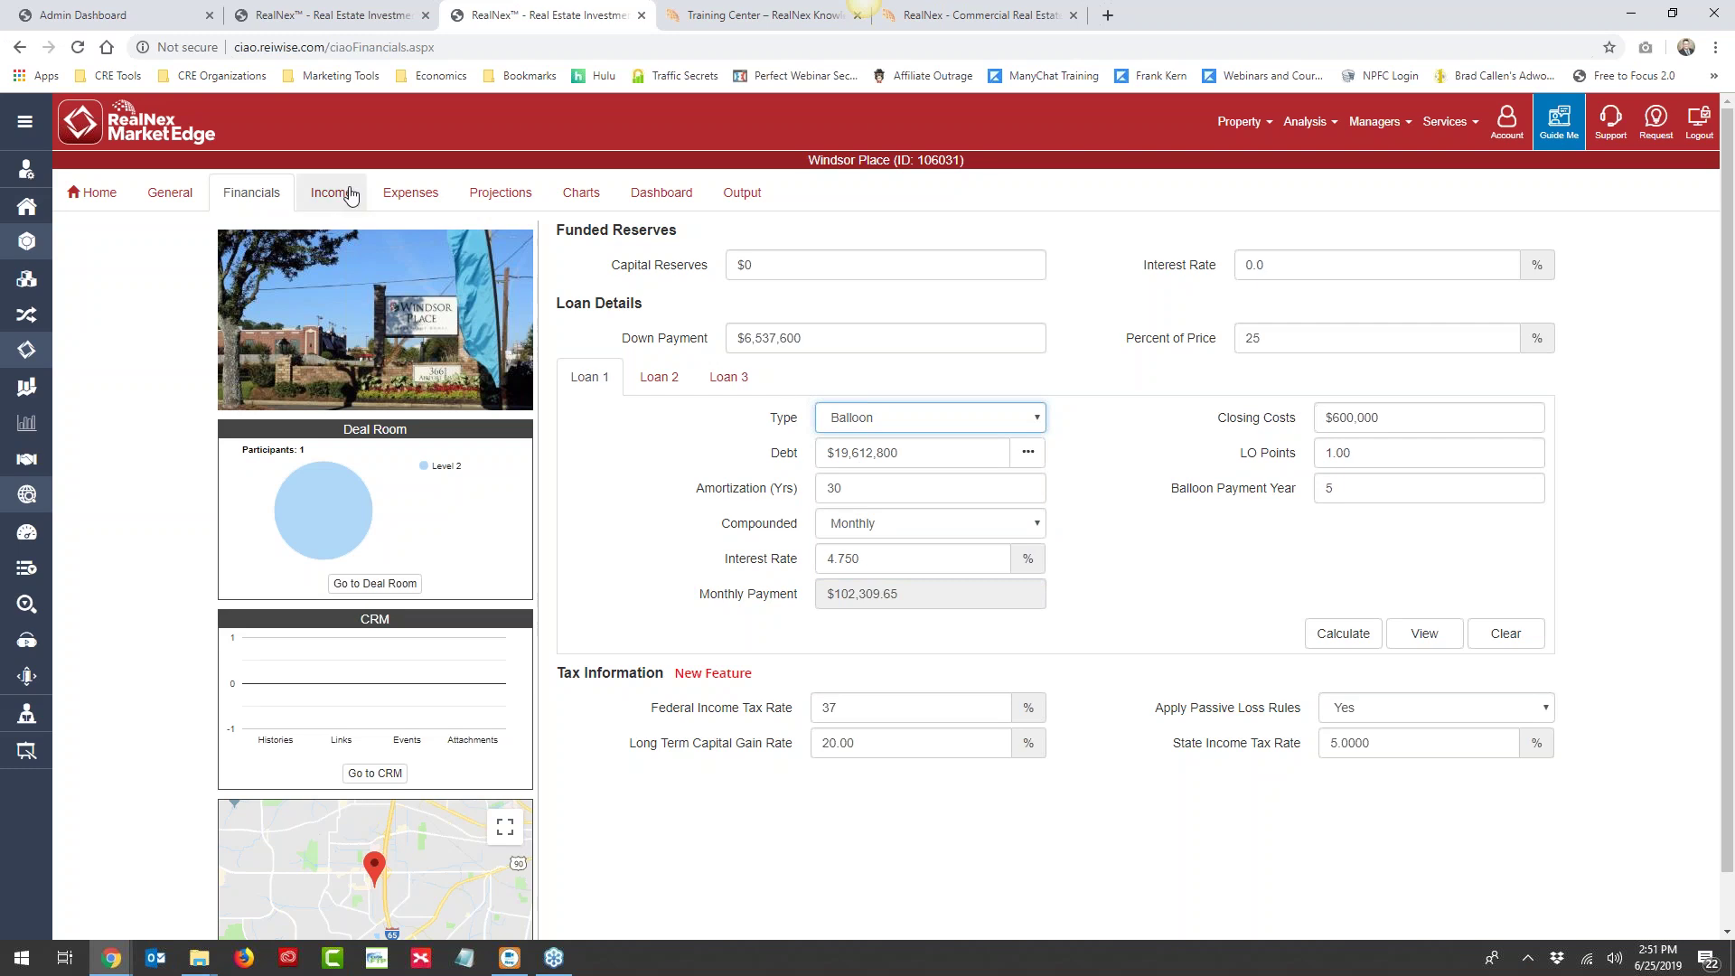
Look through Windsor Place's management fee, reserves, general expenses and capital expenses
click(398, 202)
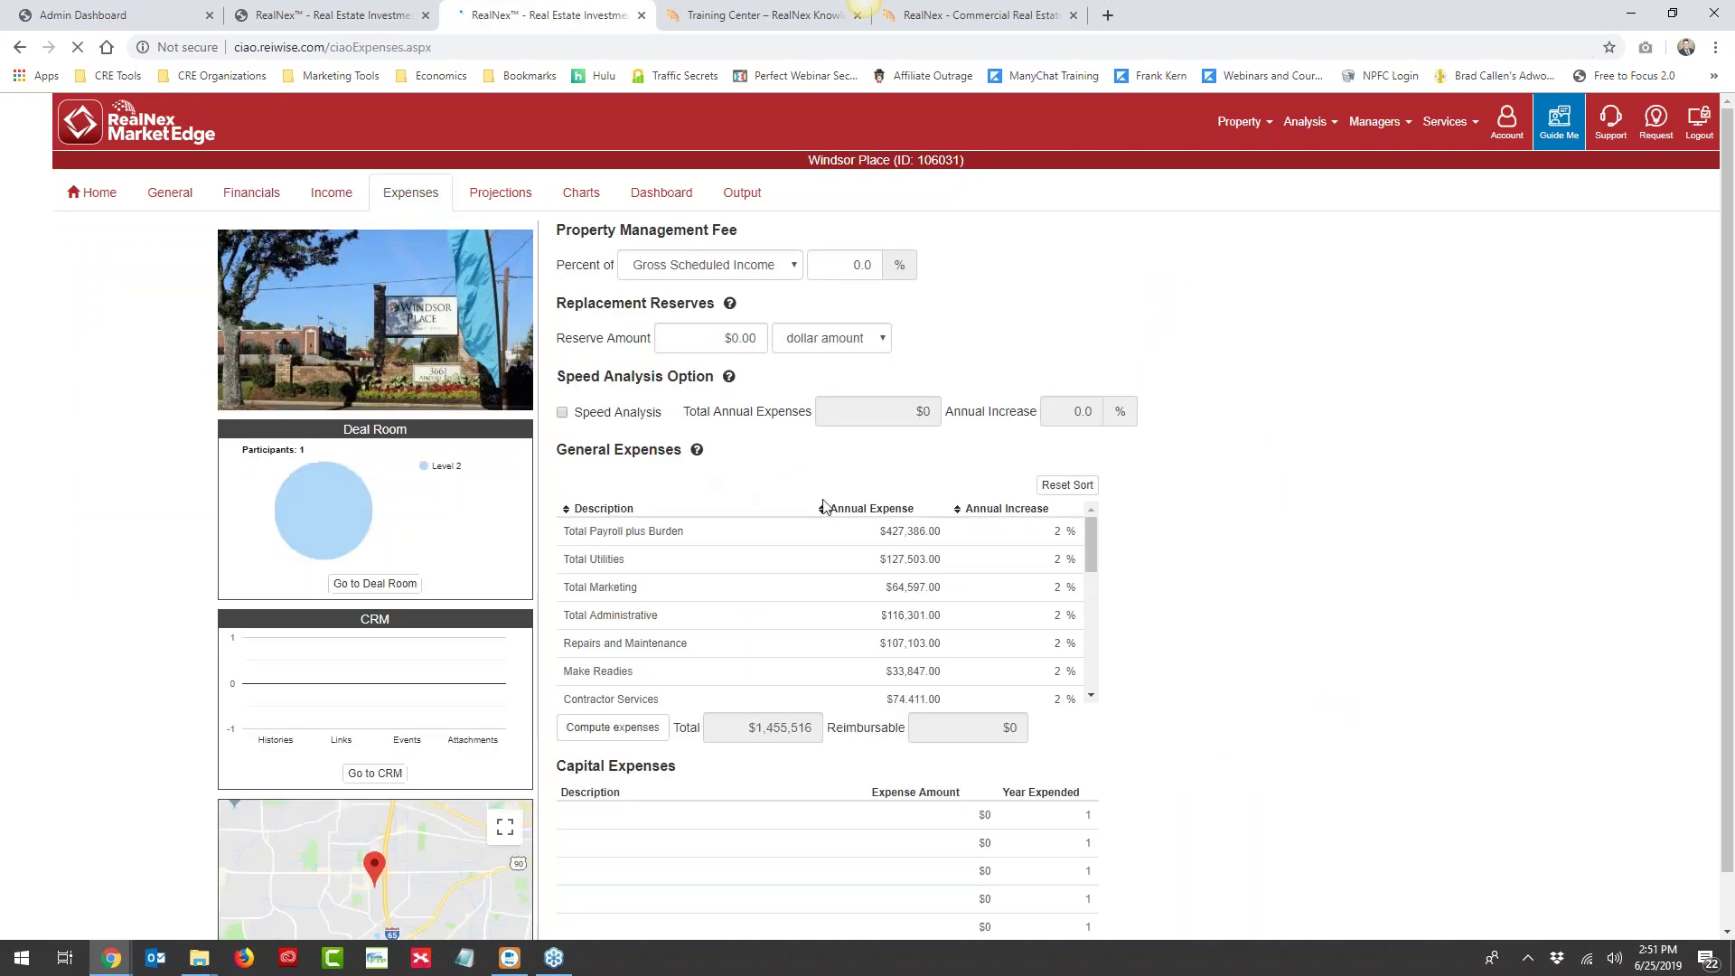
scroll(1186, 578, down, 1)
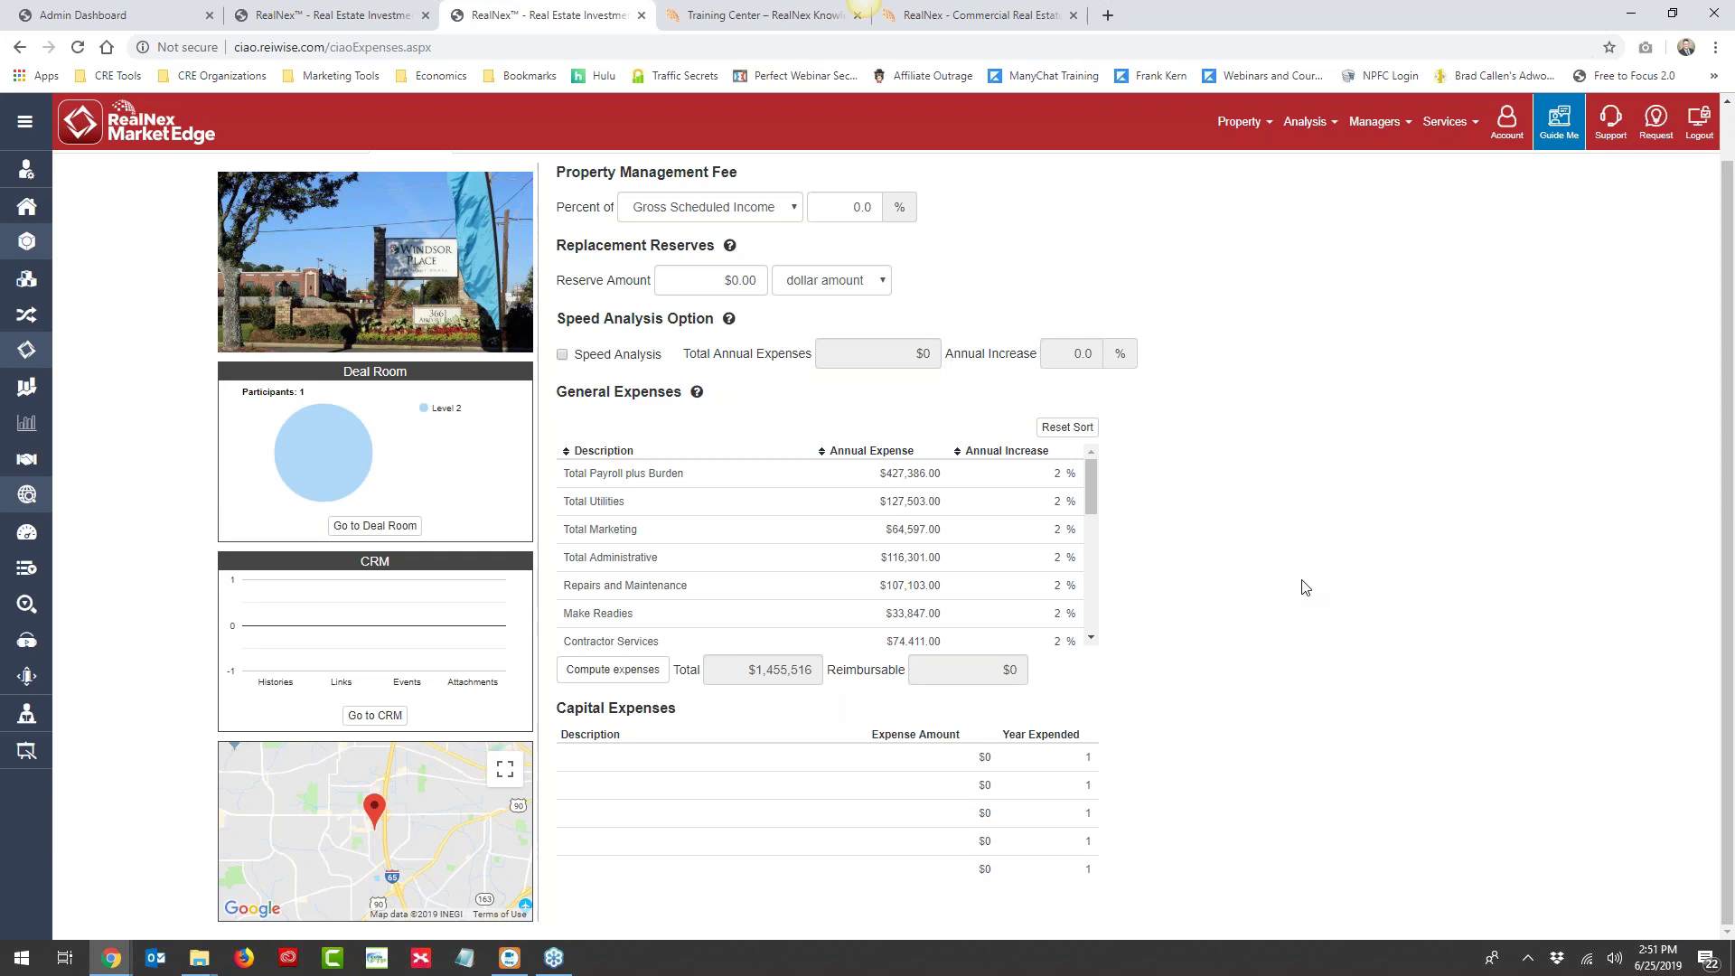
scroll(1305, 586, up, 1)
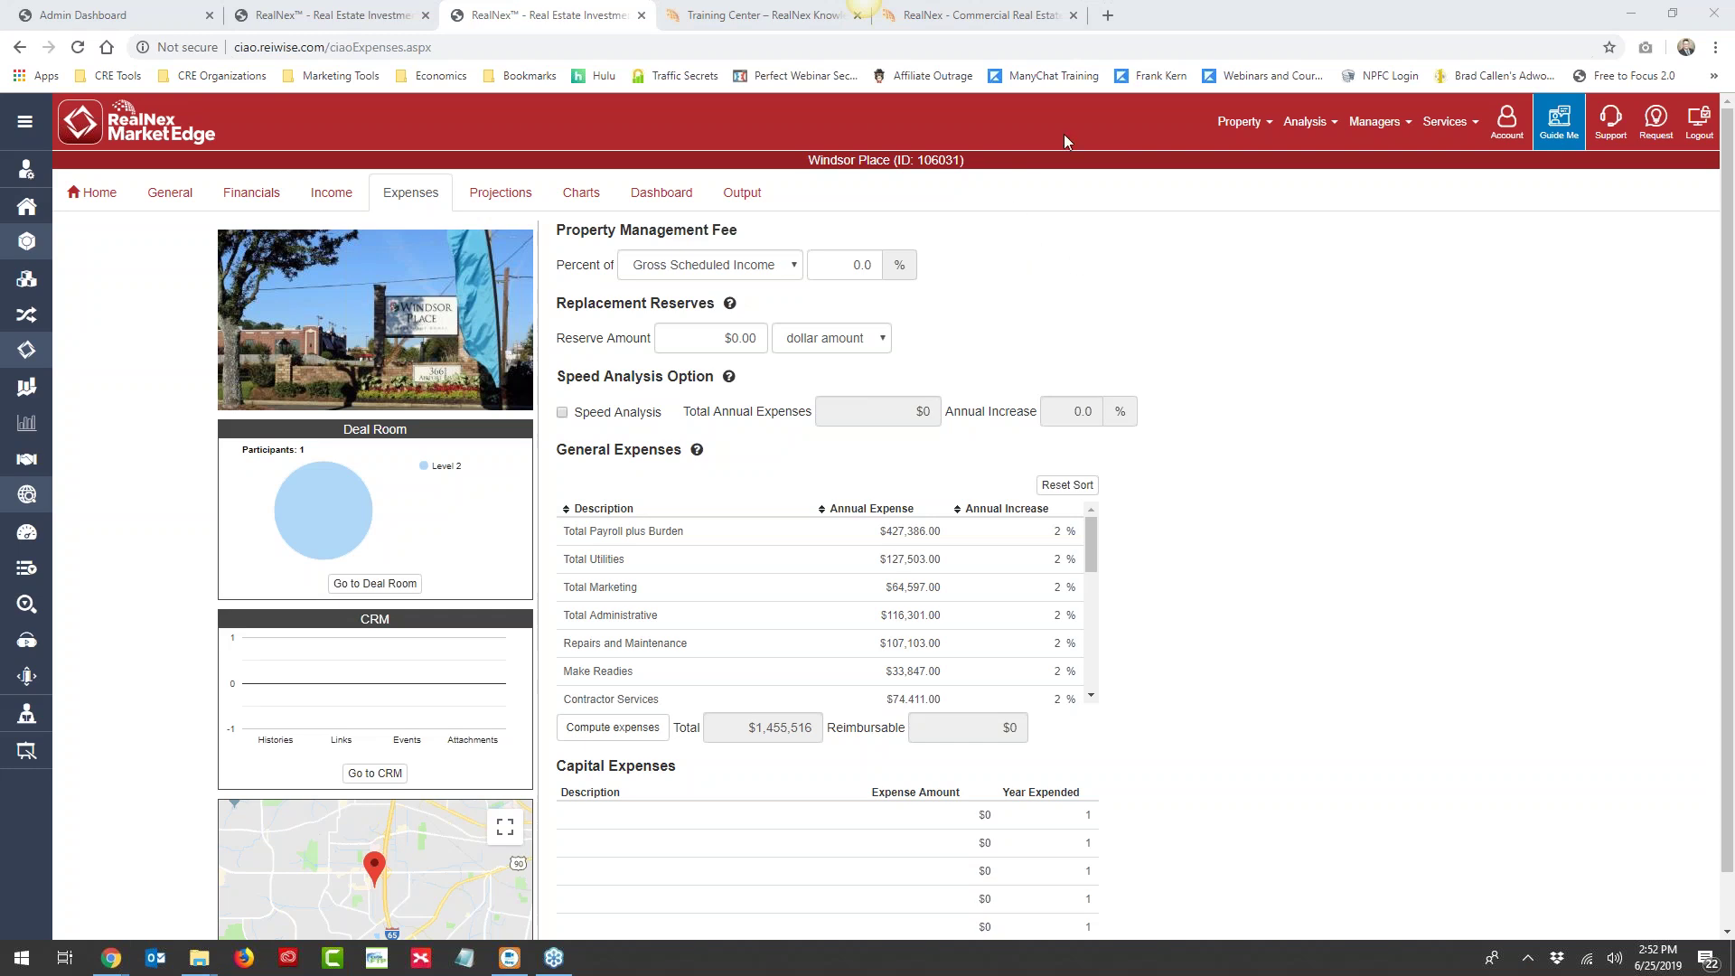
Open the STDB website at stdb.com in a new browser tab
click(1108, 18)
text(stdb.com)
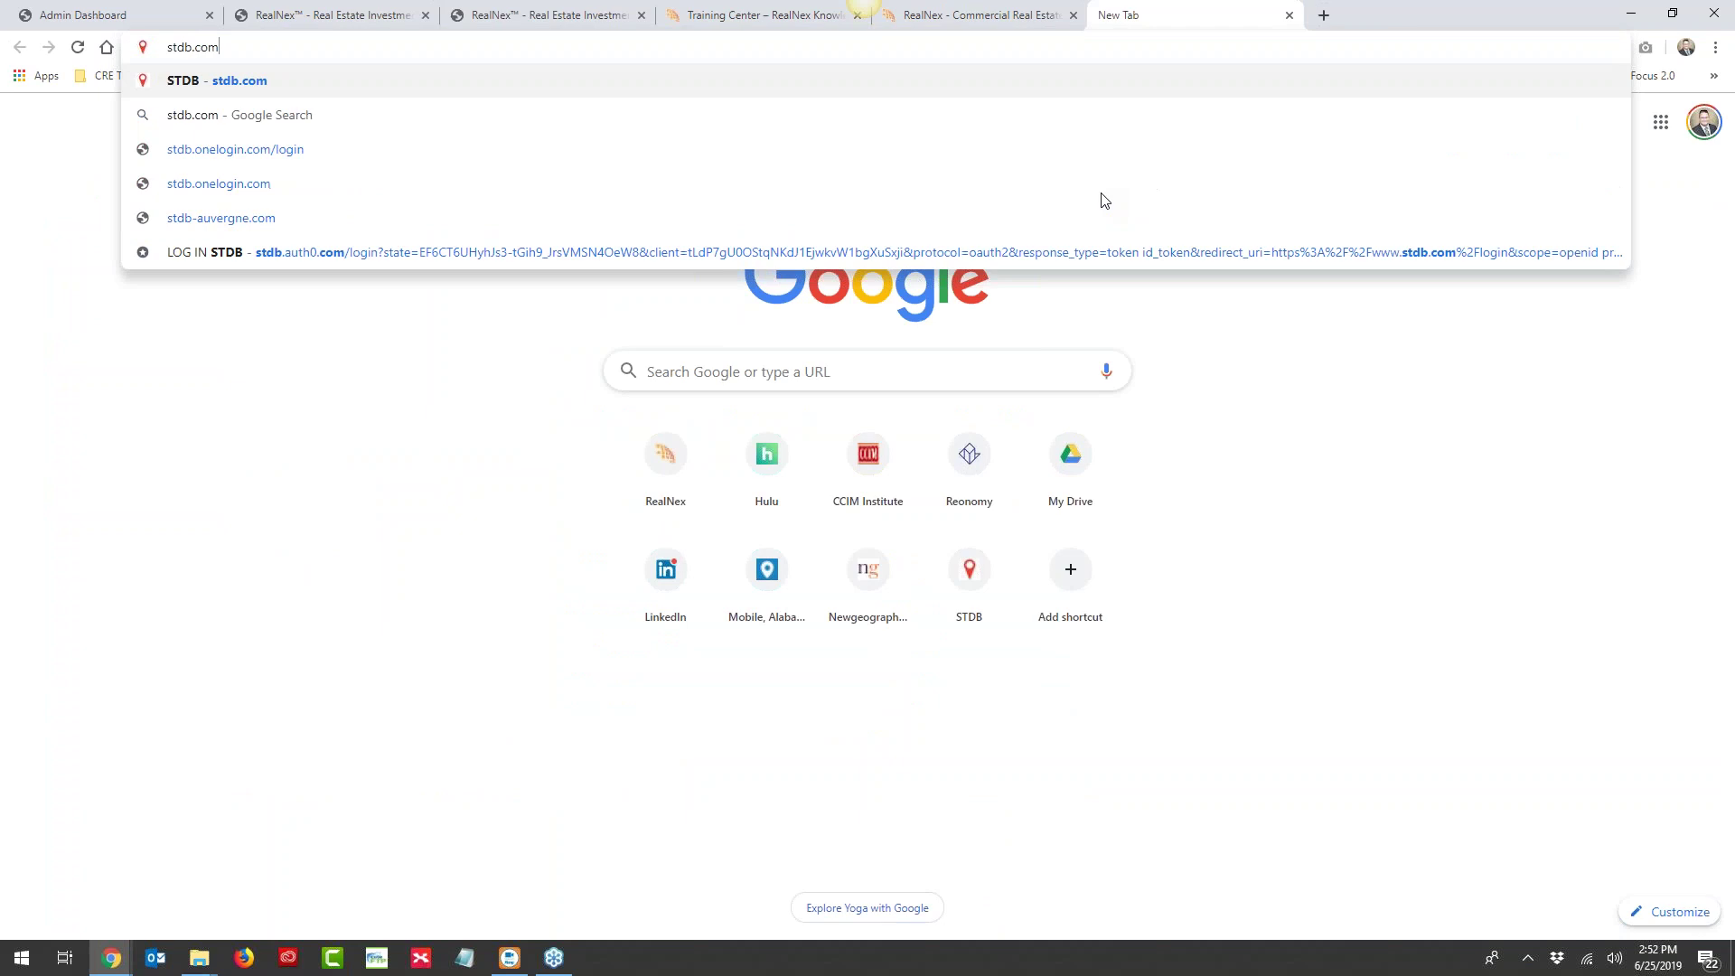
key(Return)
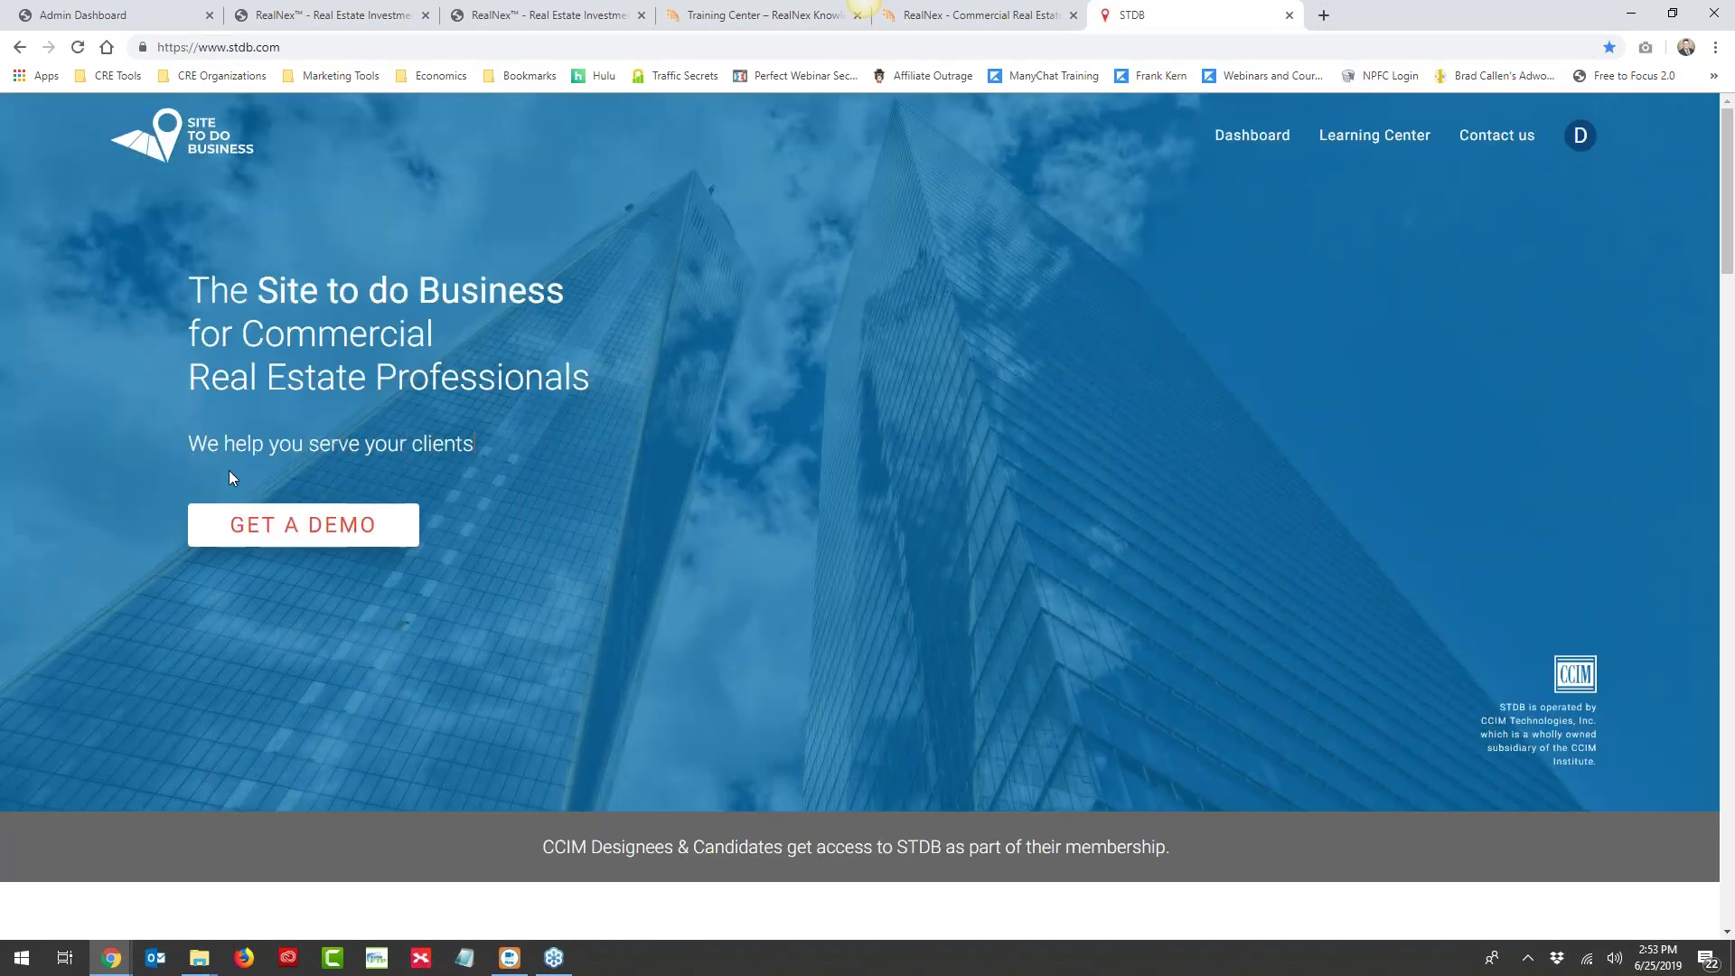
Check the signed-in STDB account, then open the STDB tools dashboard and launch Business Analyst from it
click(1575, 141)
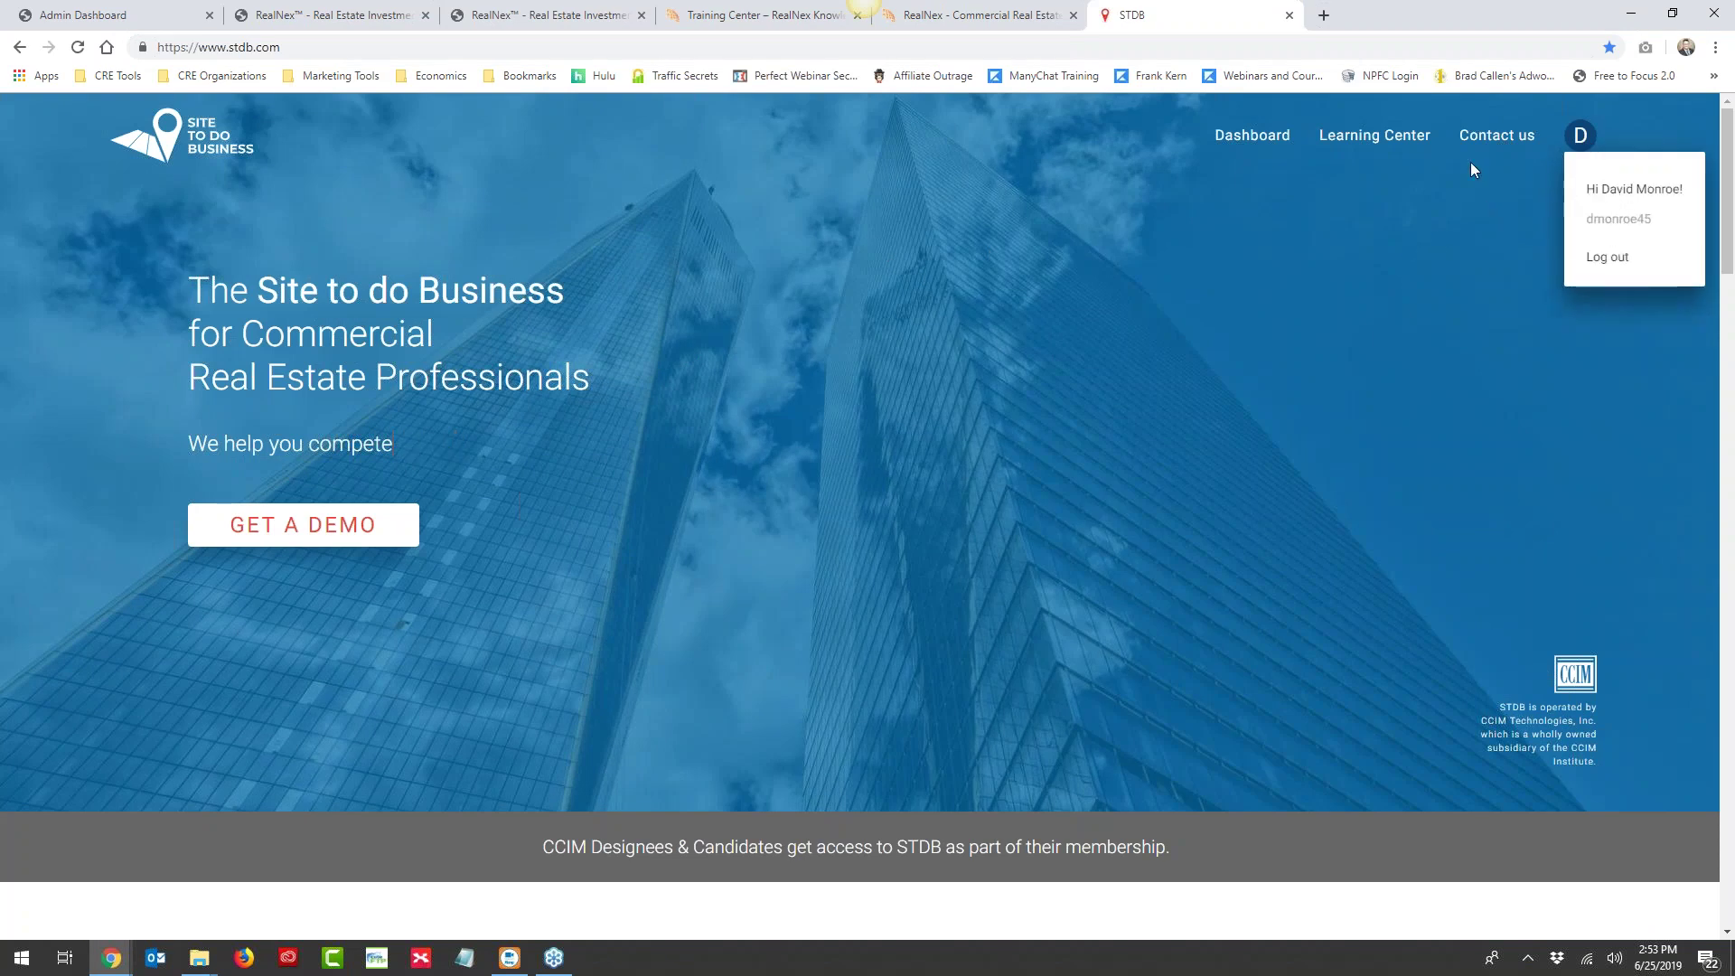
click(1243, 147)
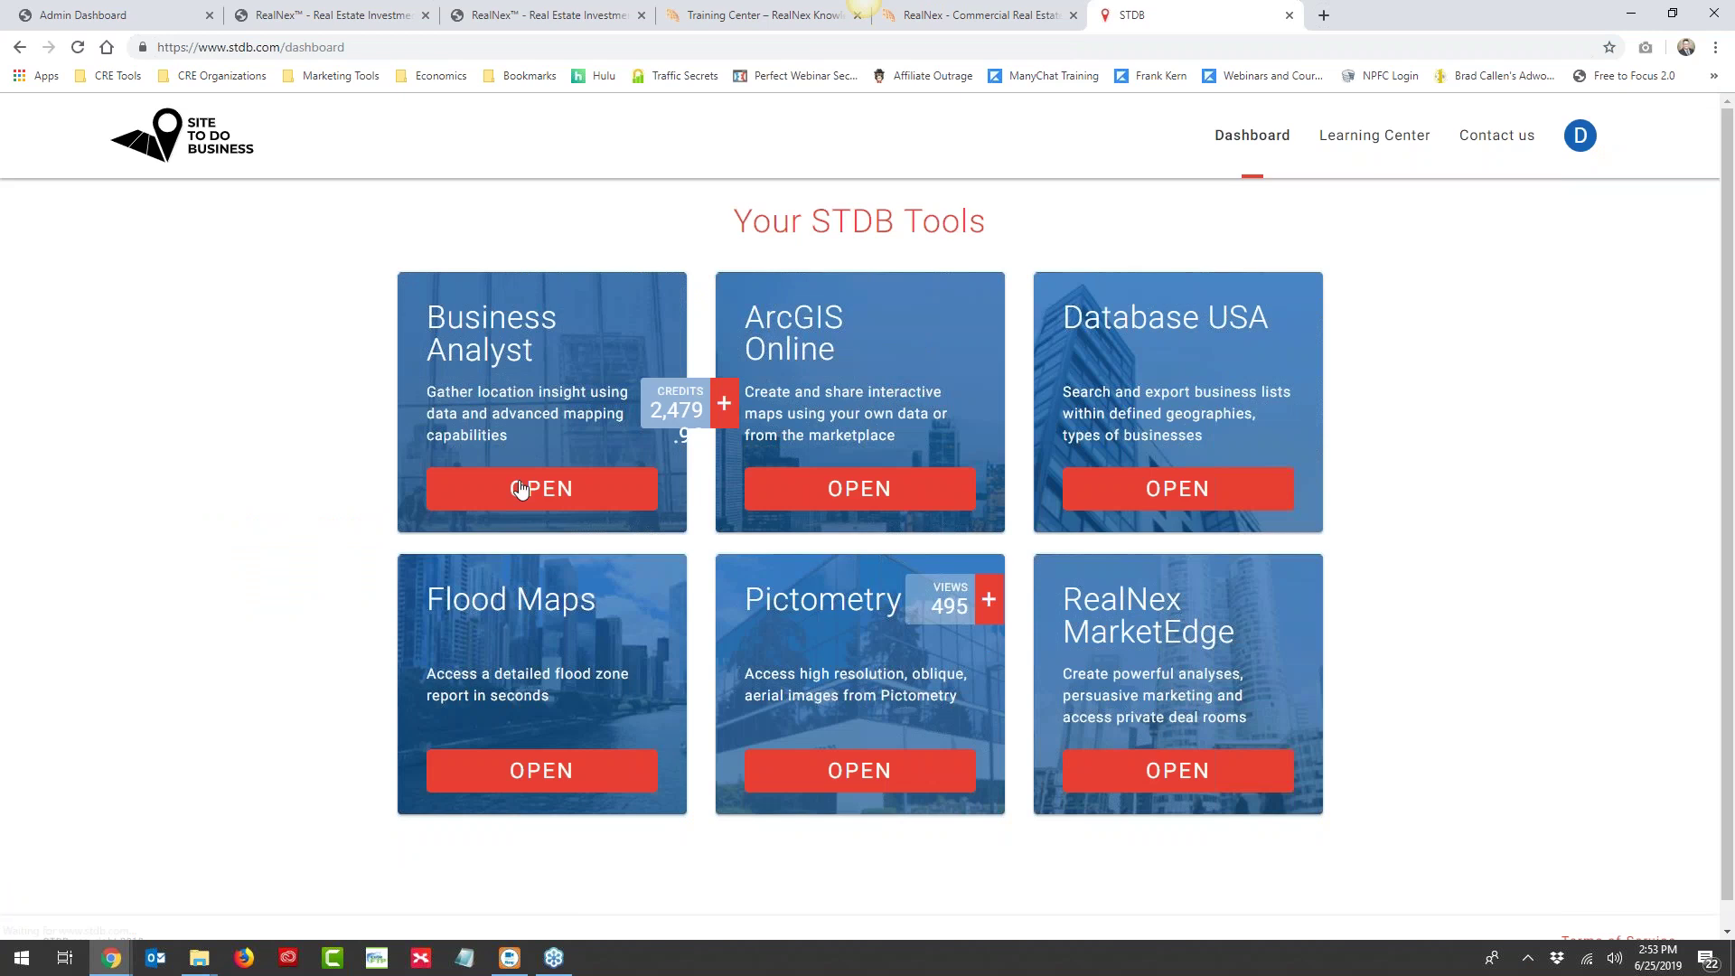
click(522, 492)
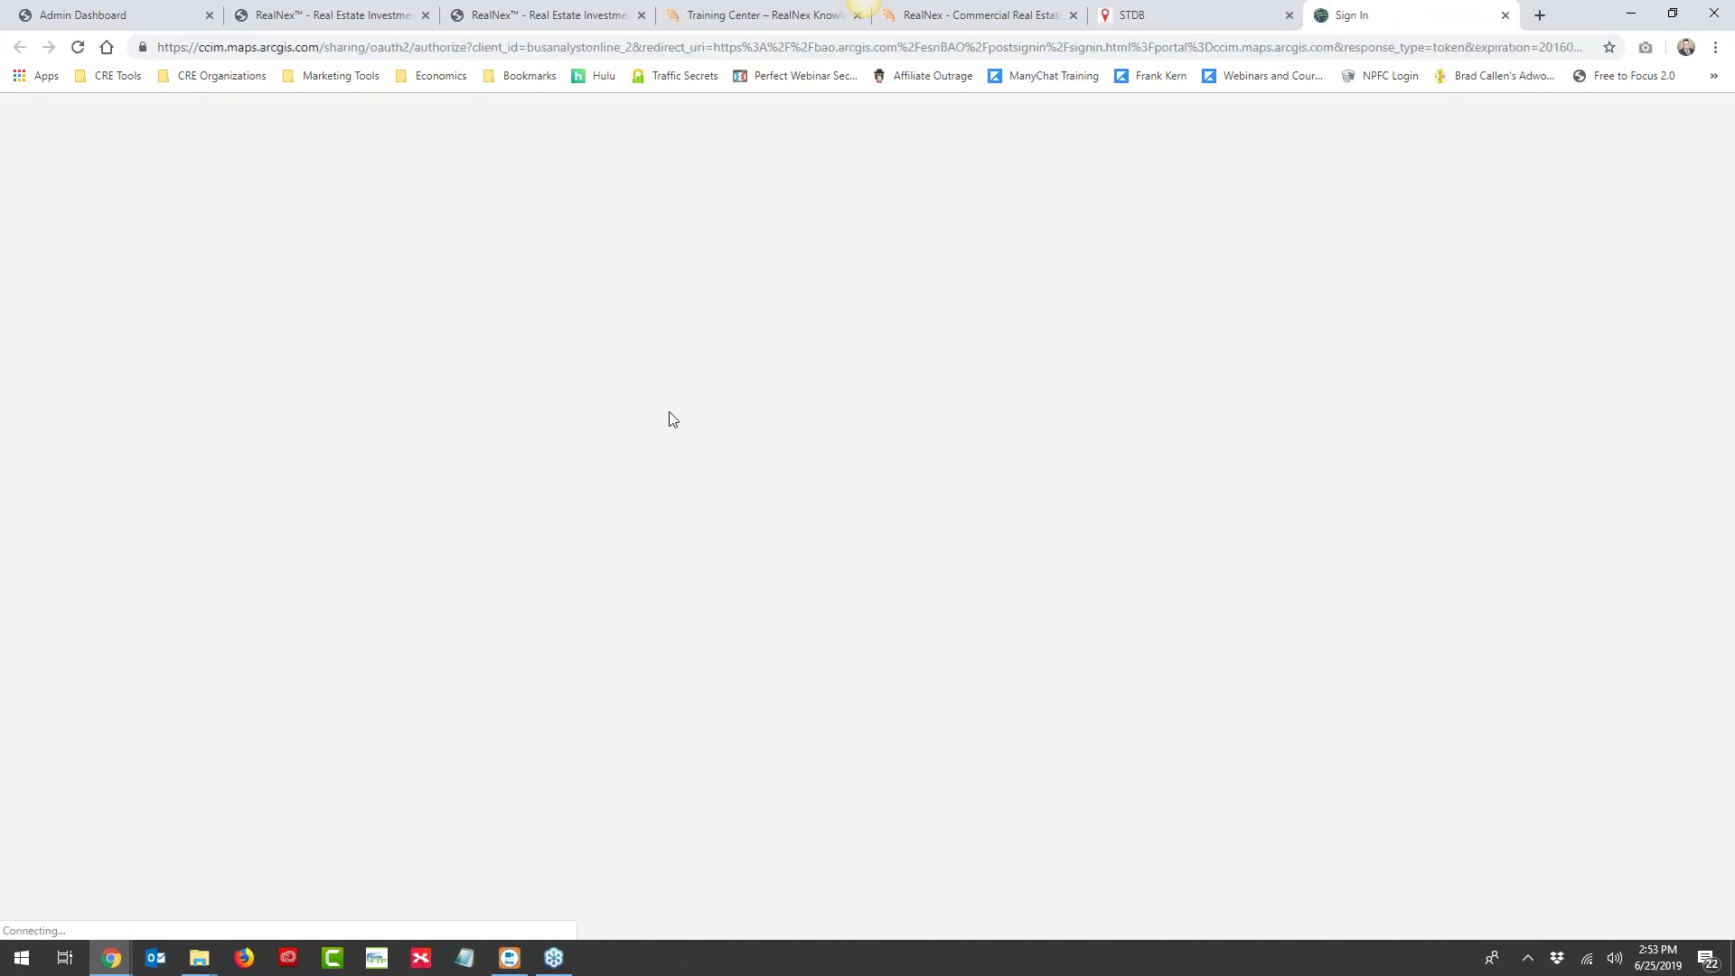
click(856, 621)
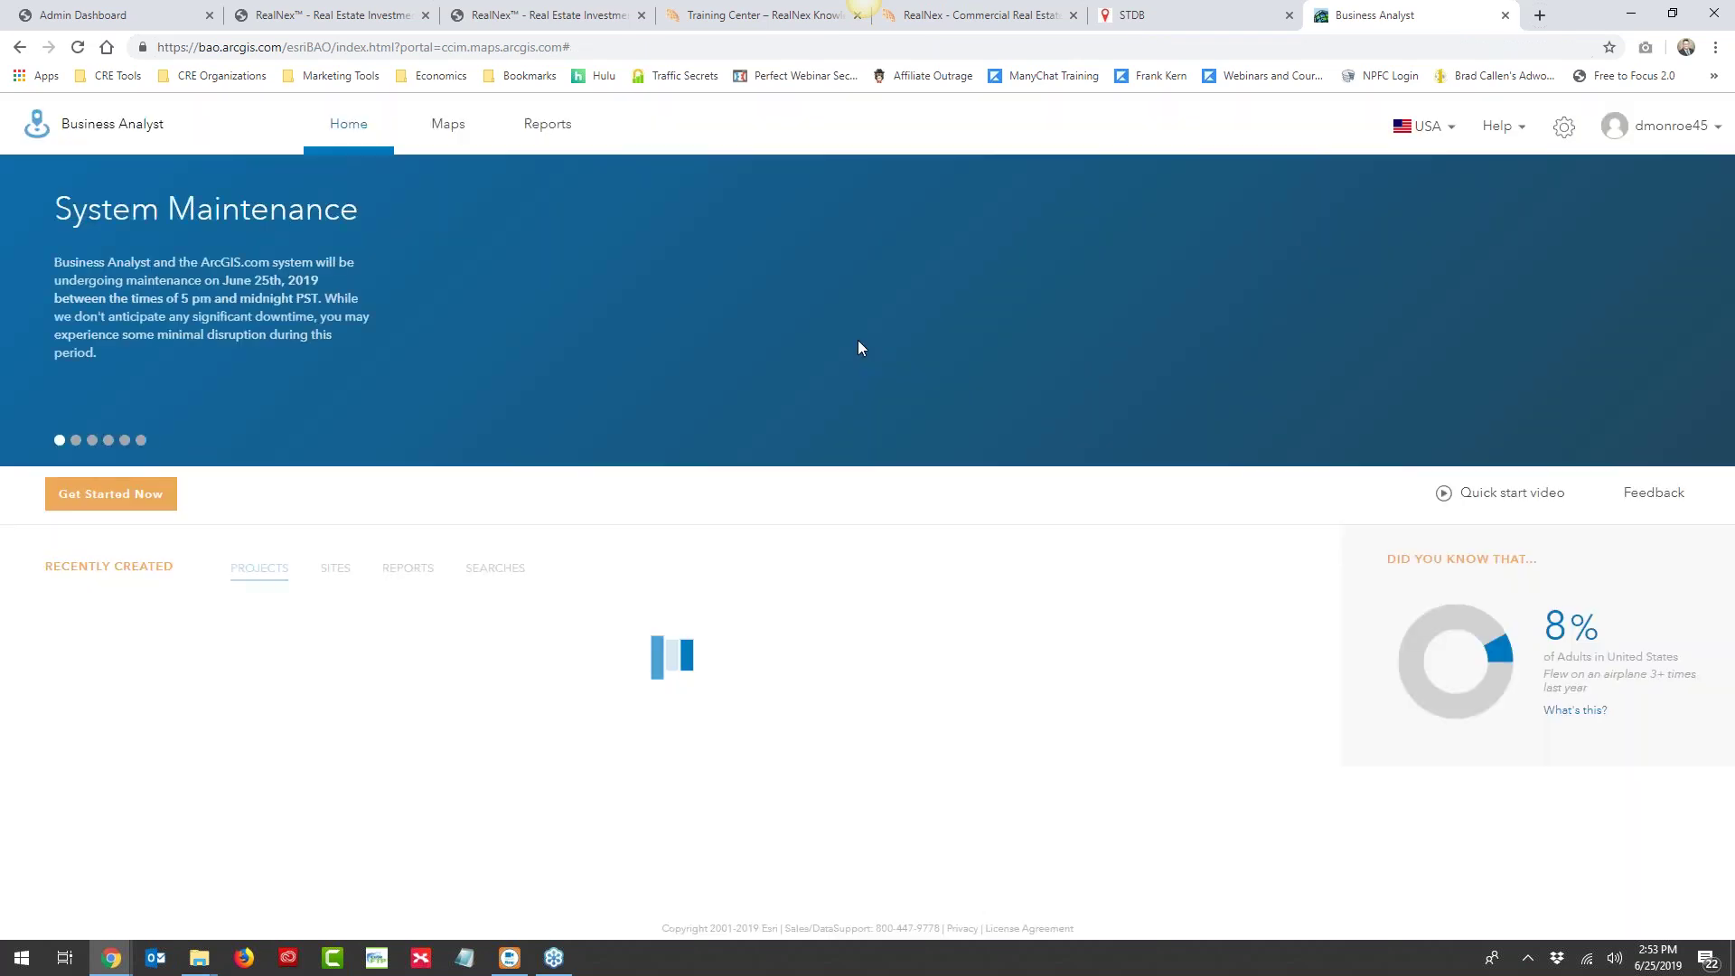
Leave Business Analyst, return to the STDB tools dashboard and launch RealNex MarketEdge from it
click(19, 49)
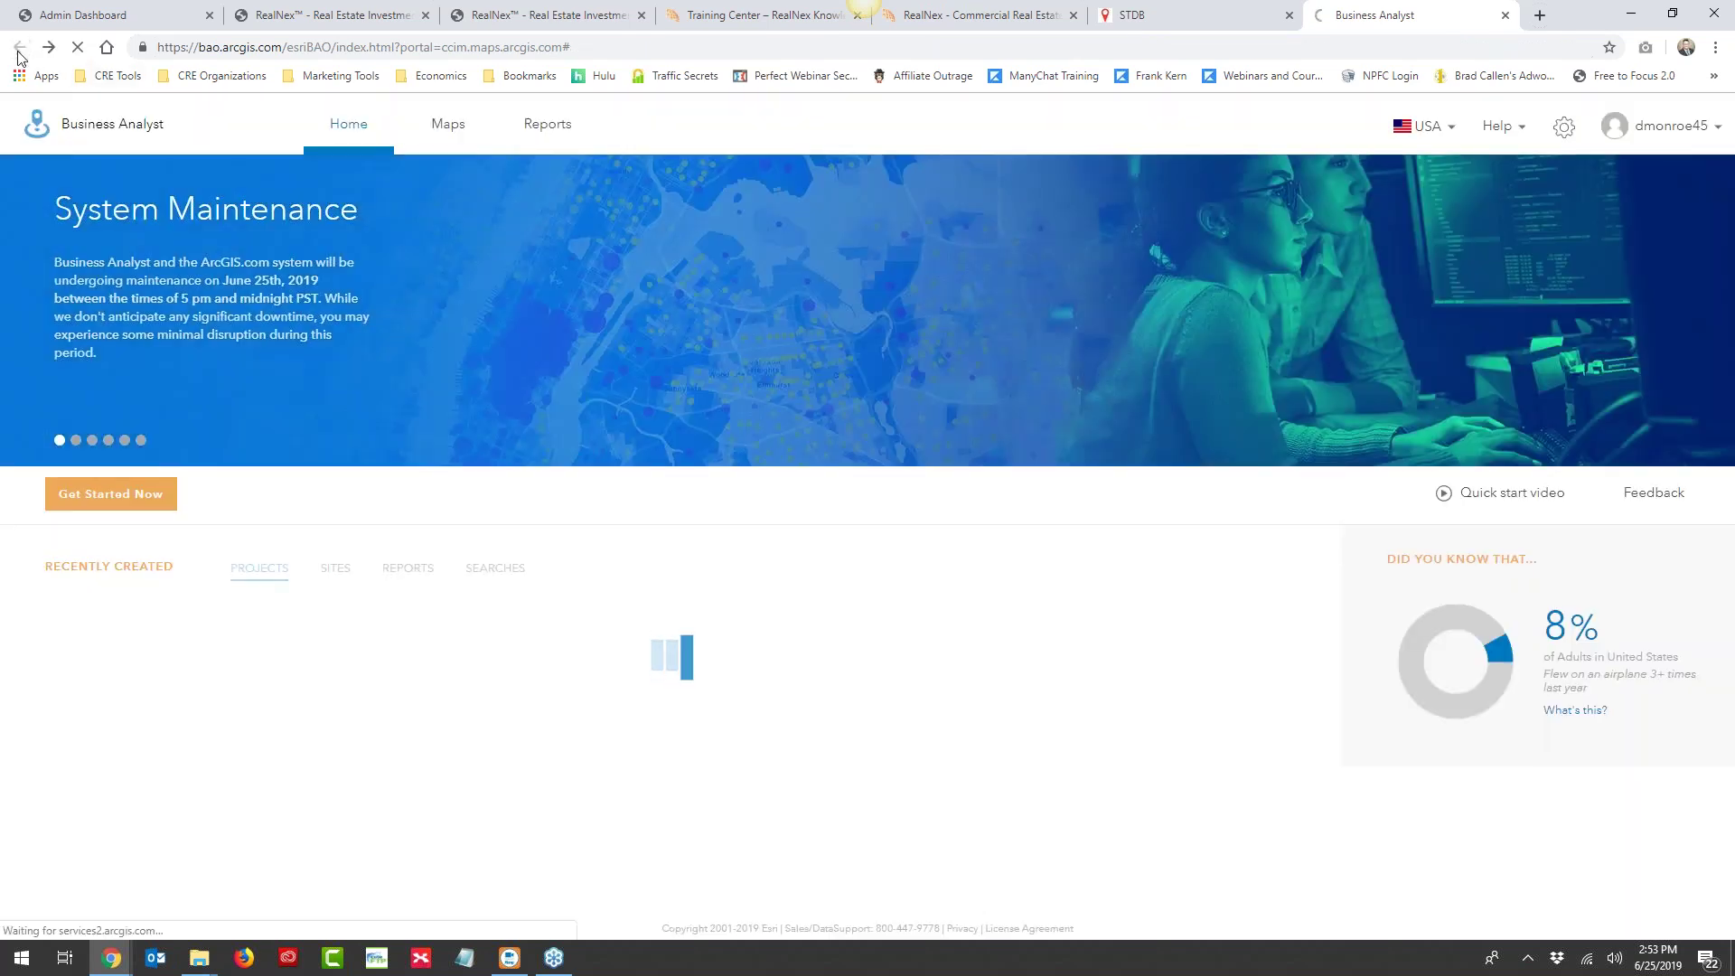
click(829, 621)
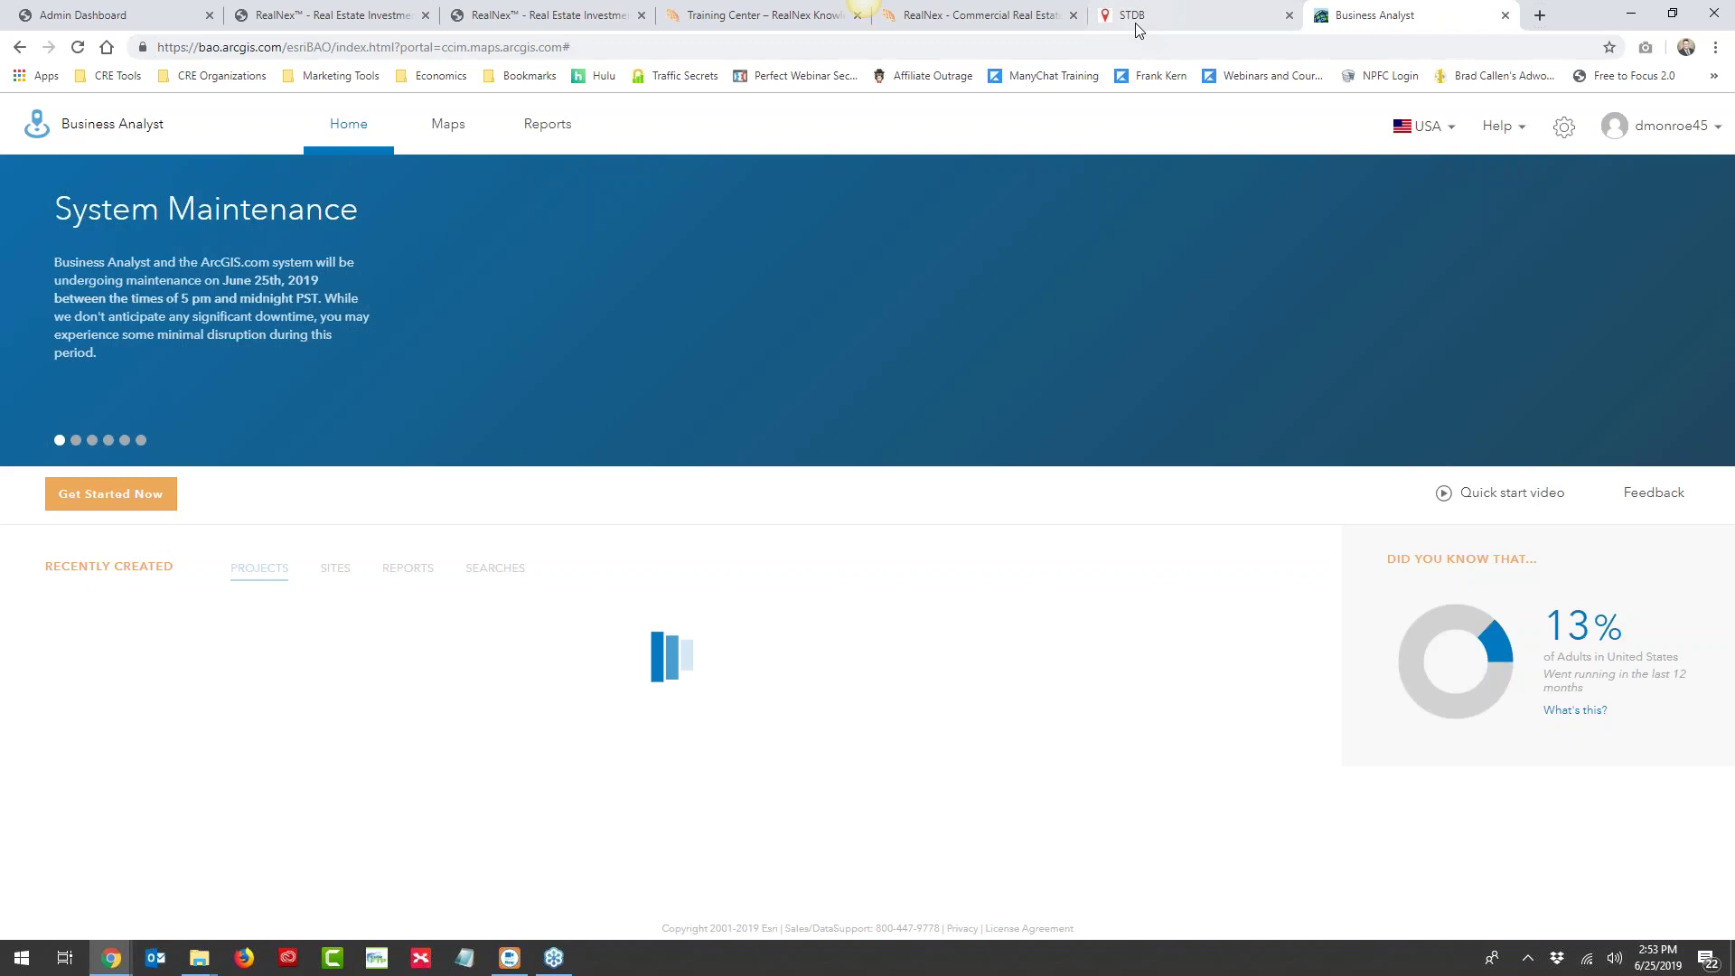
click(1137, 25)
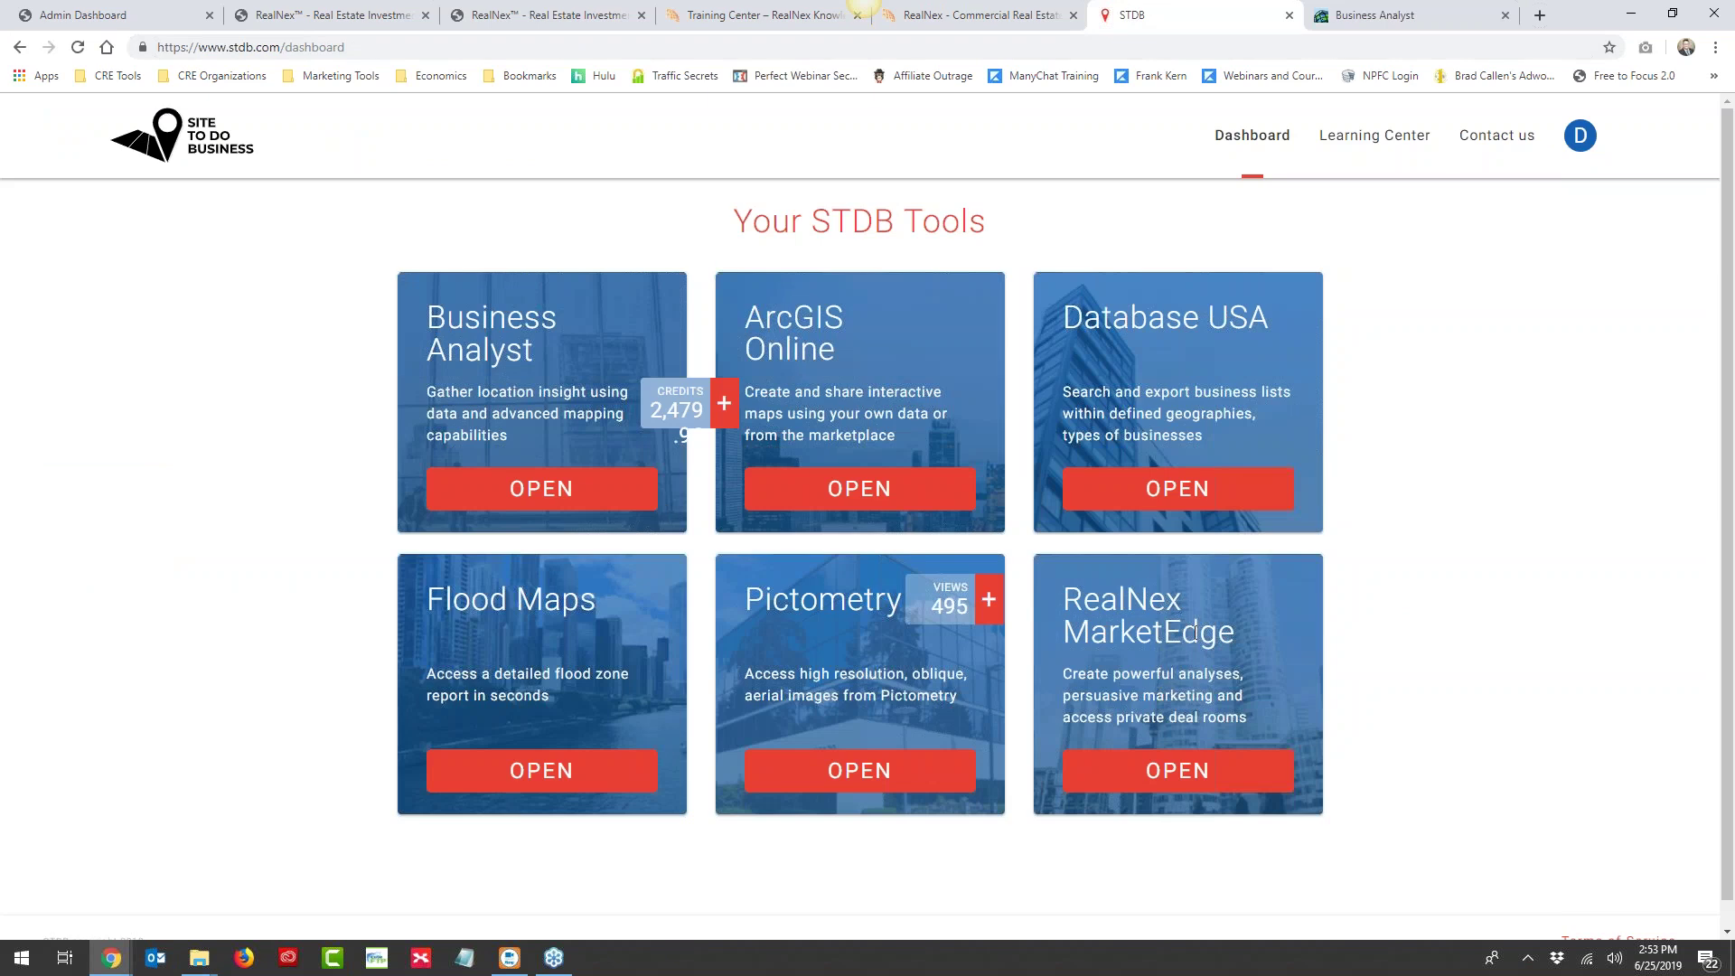
click(1162, 776)
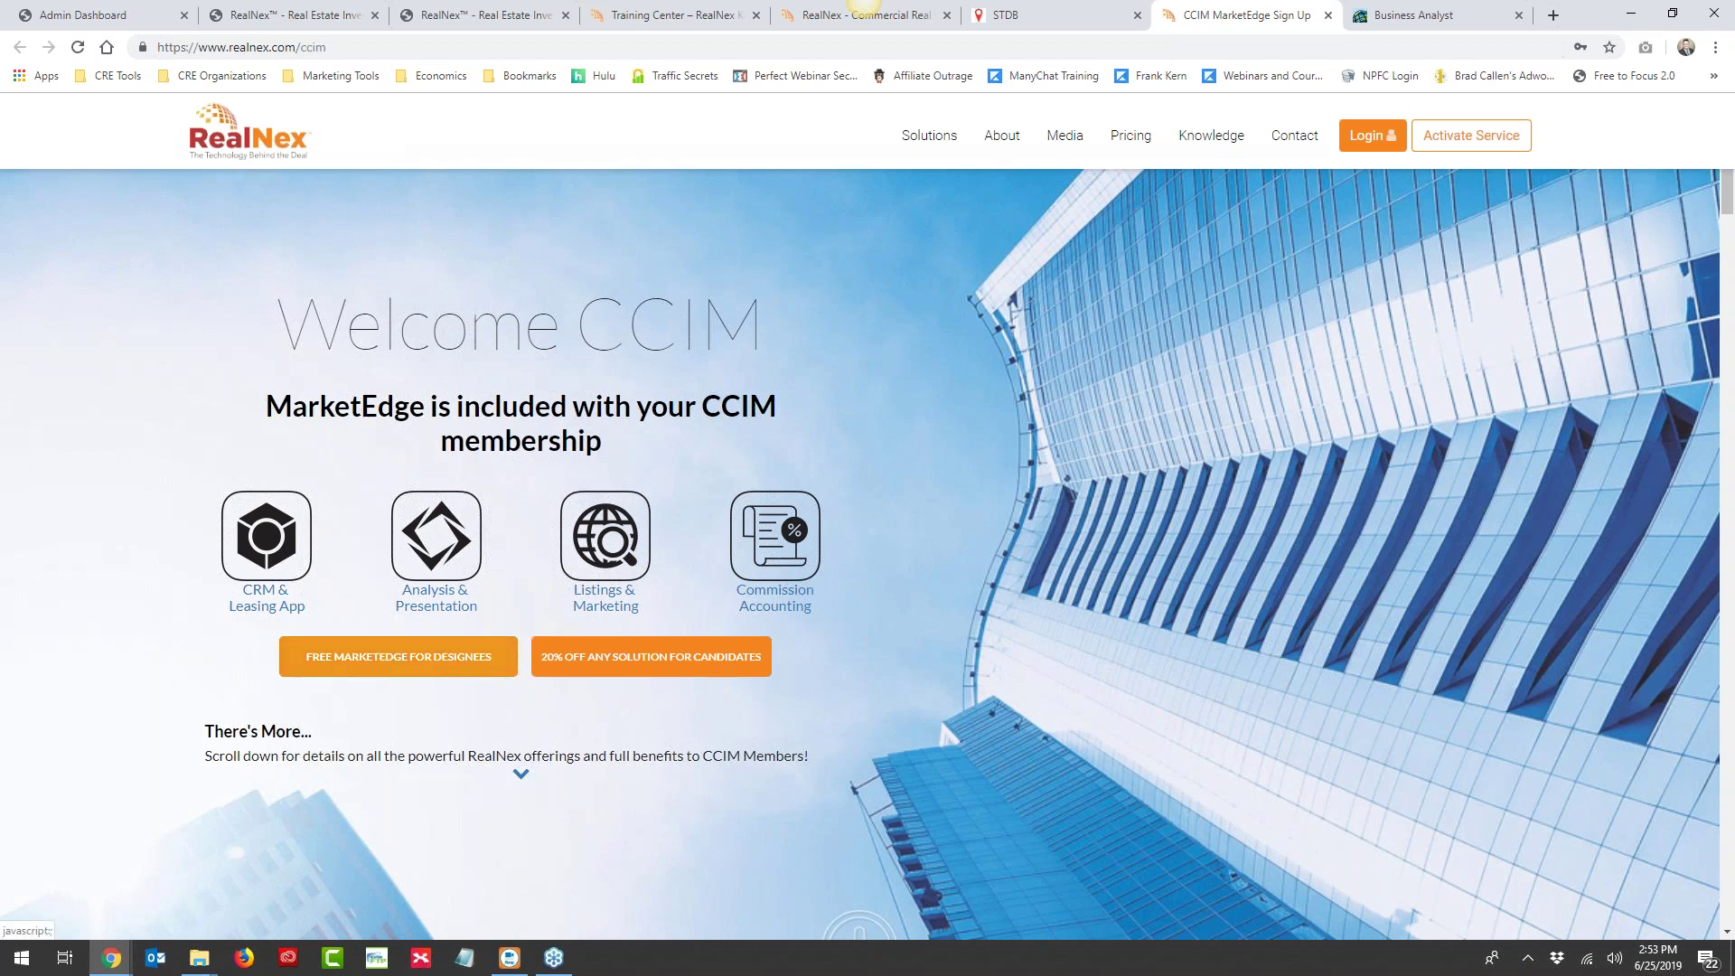
View the CCIM benefit request form through the candidate discount offer and the free MarketEdge offer for designees, closing it without submitting
click(615, 657)
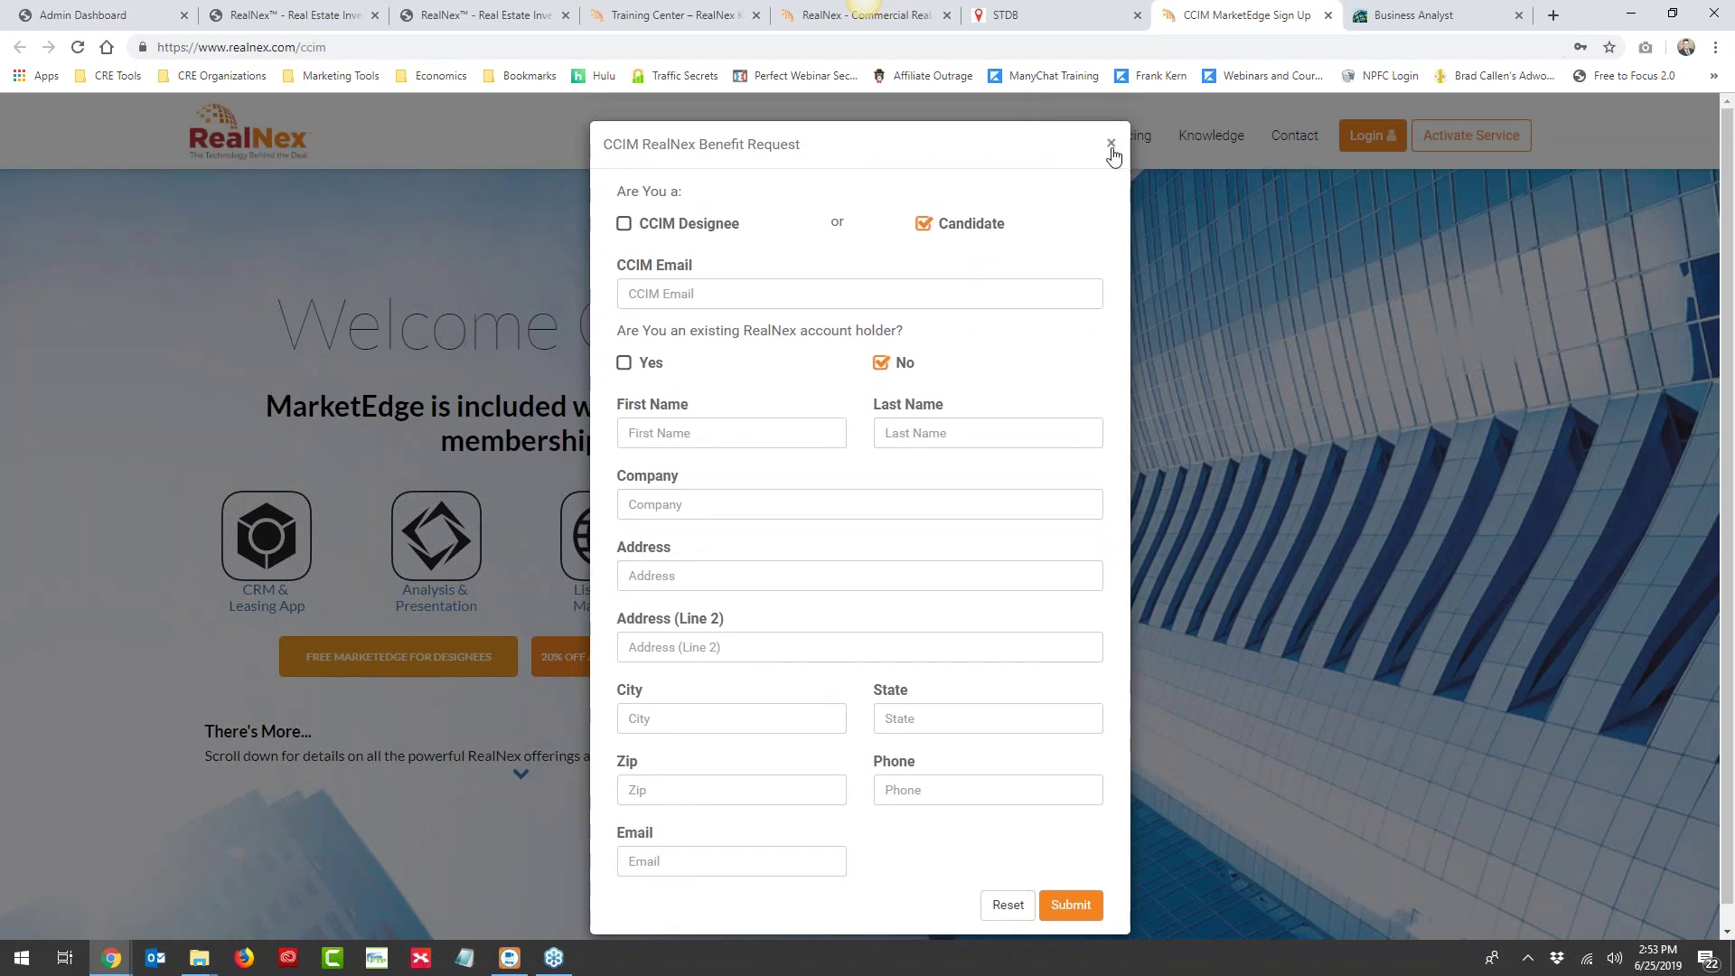
click(1111, 147)
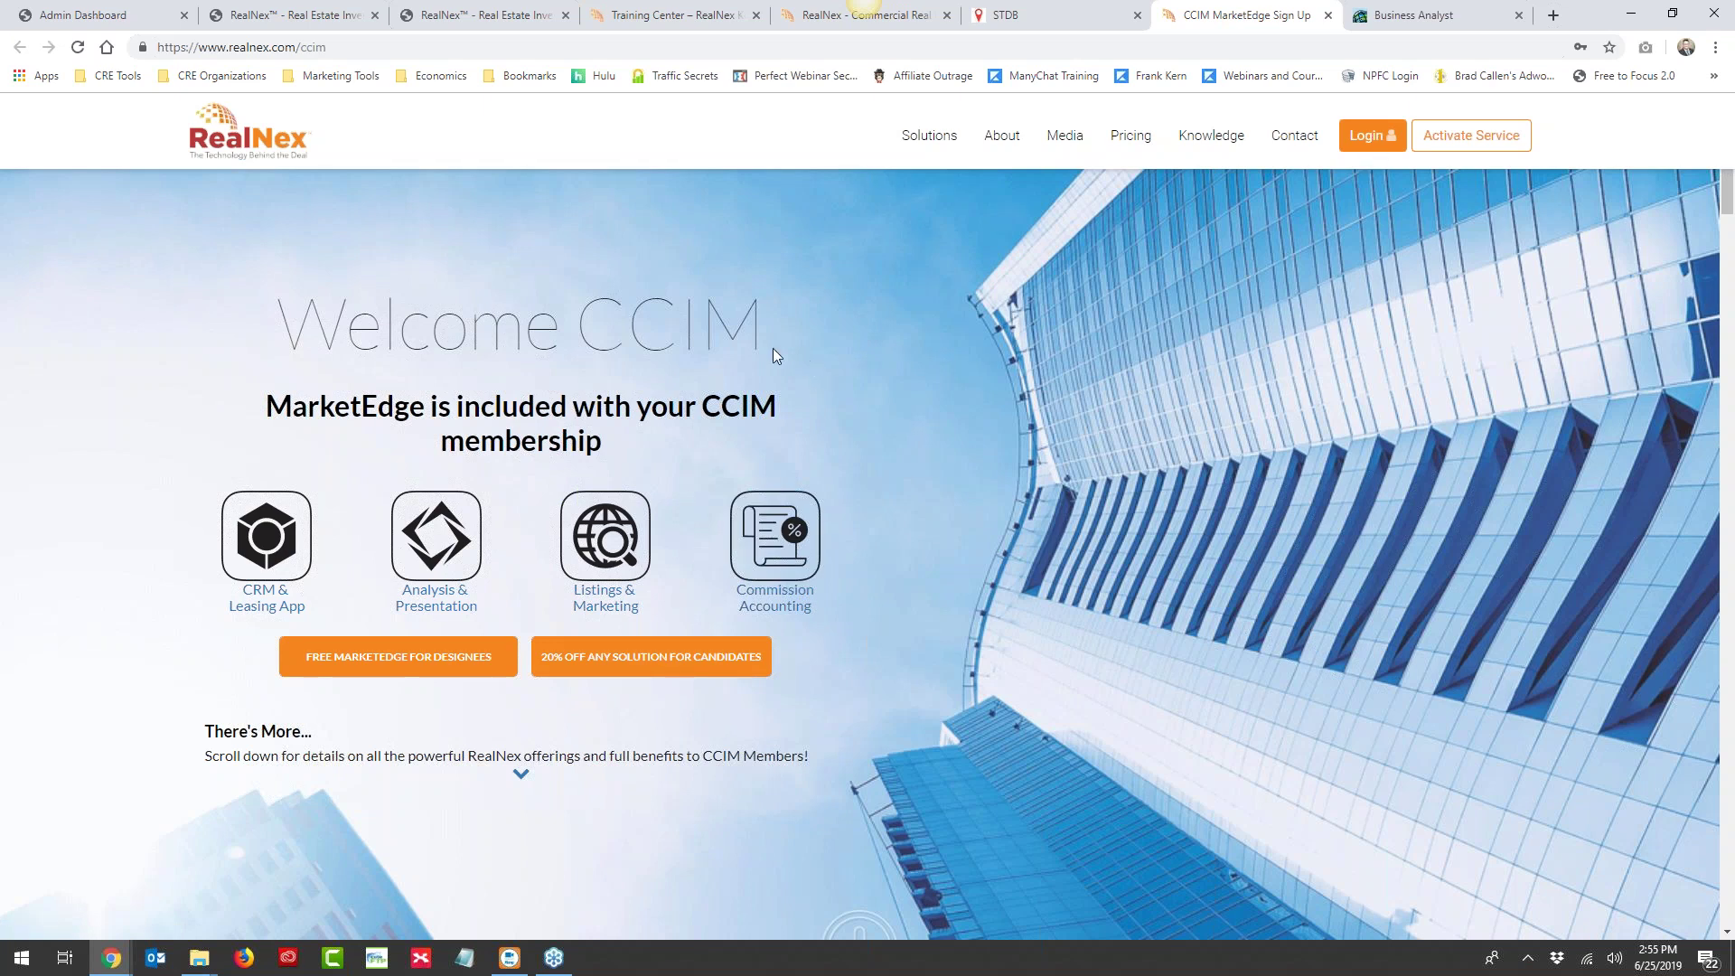
click(430, 659)
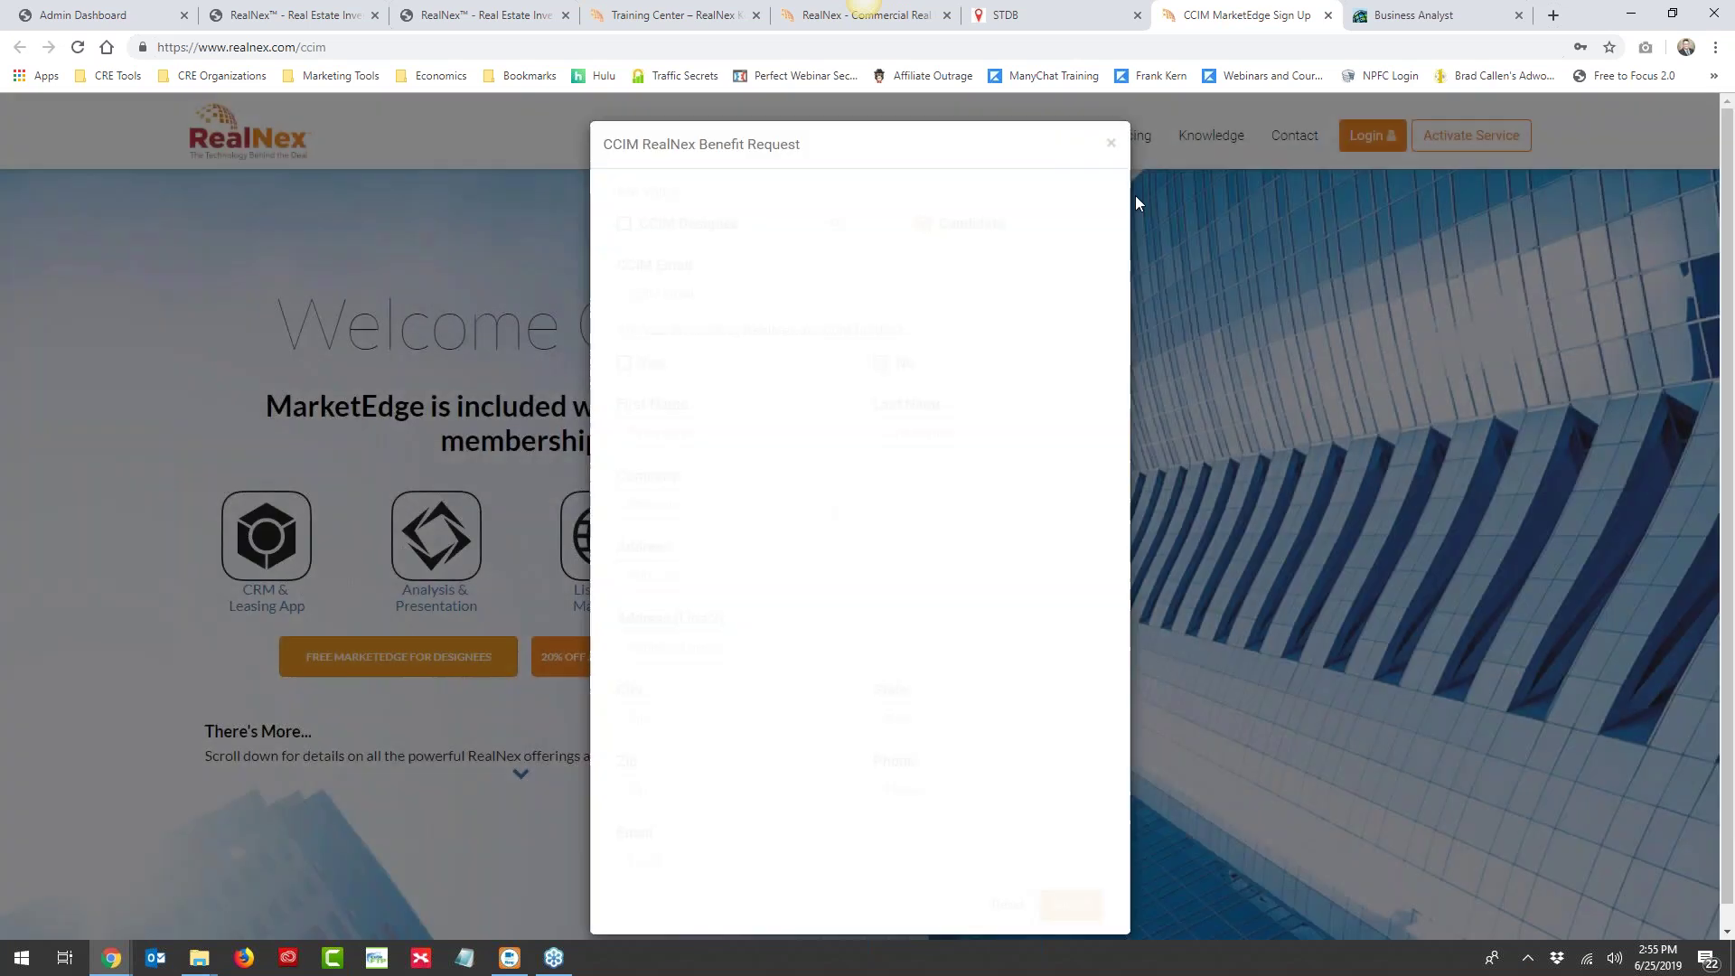
click(1106, 146)
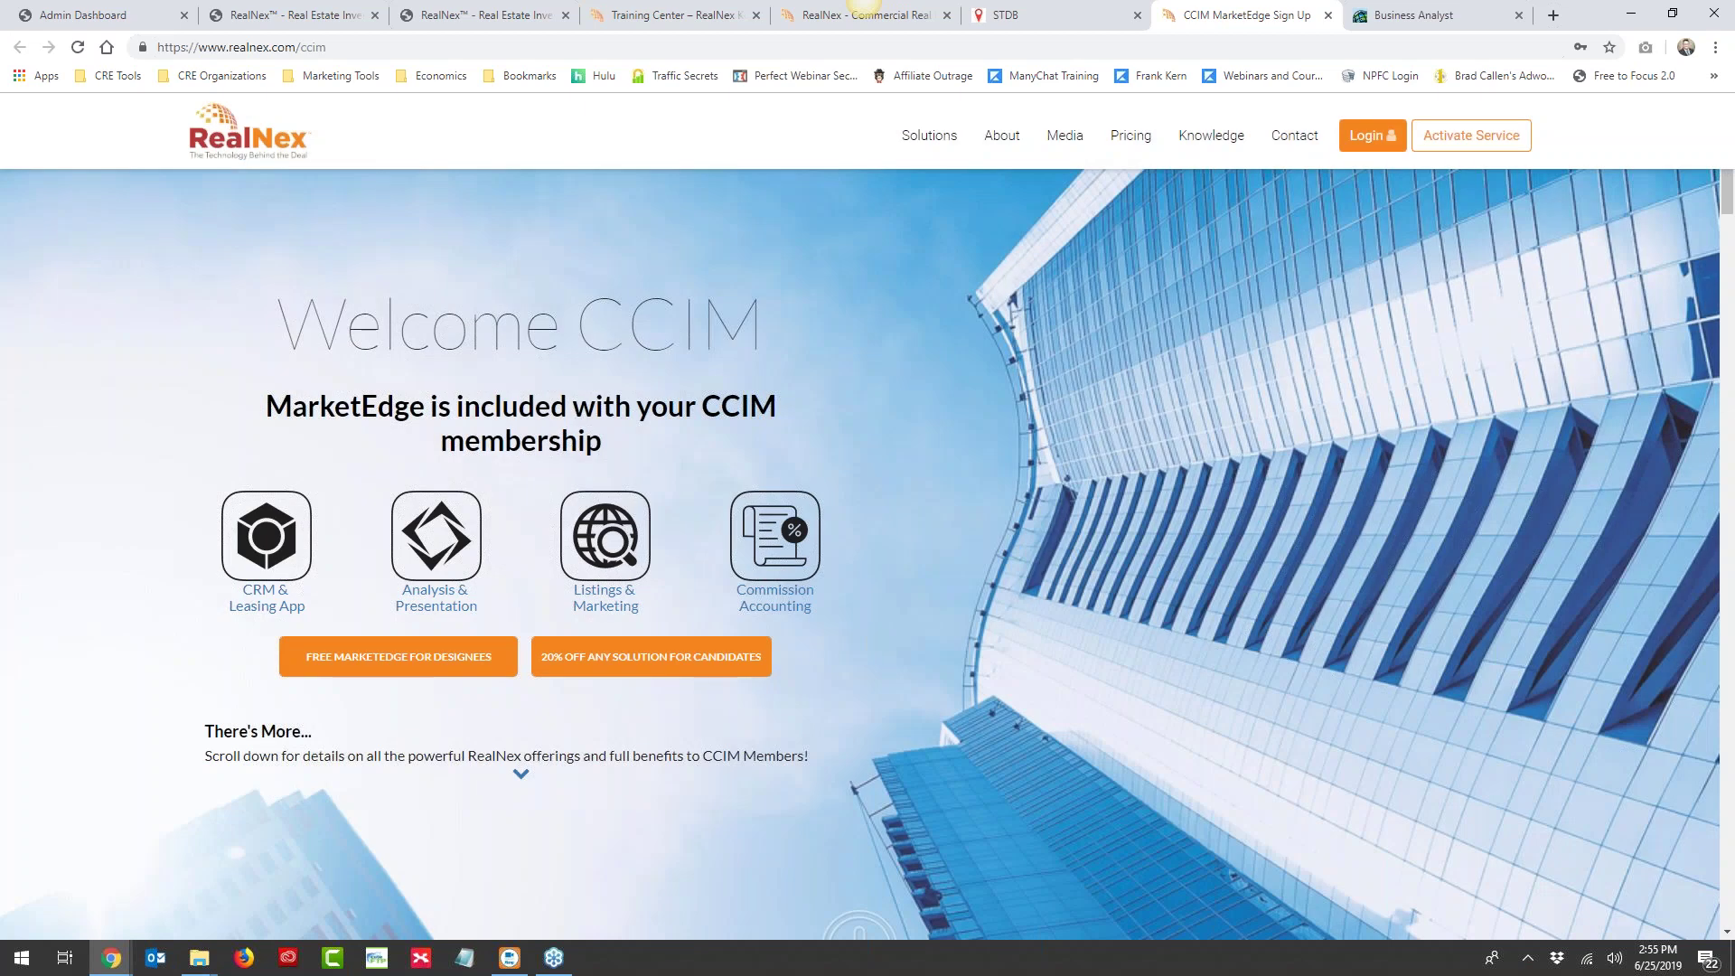
Return to the STDB dashboard and open the Webinars page of its Learning Center
click(1021, 15)
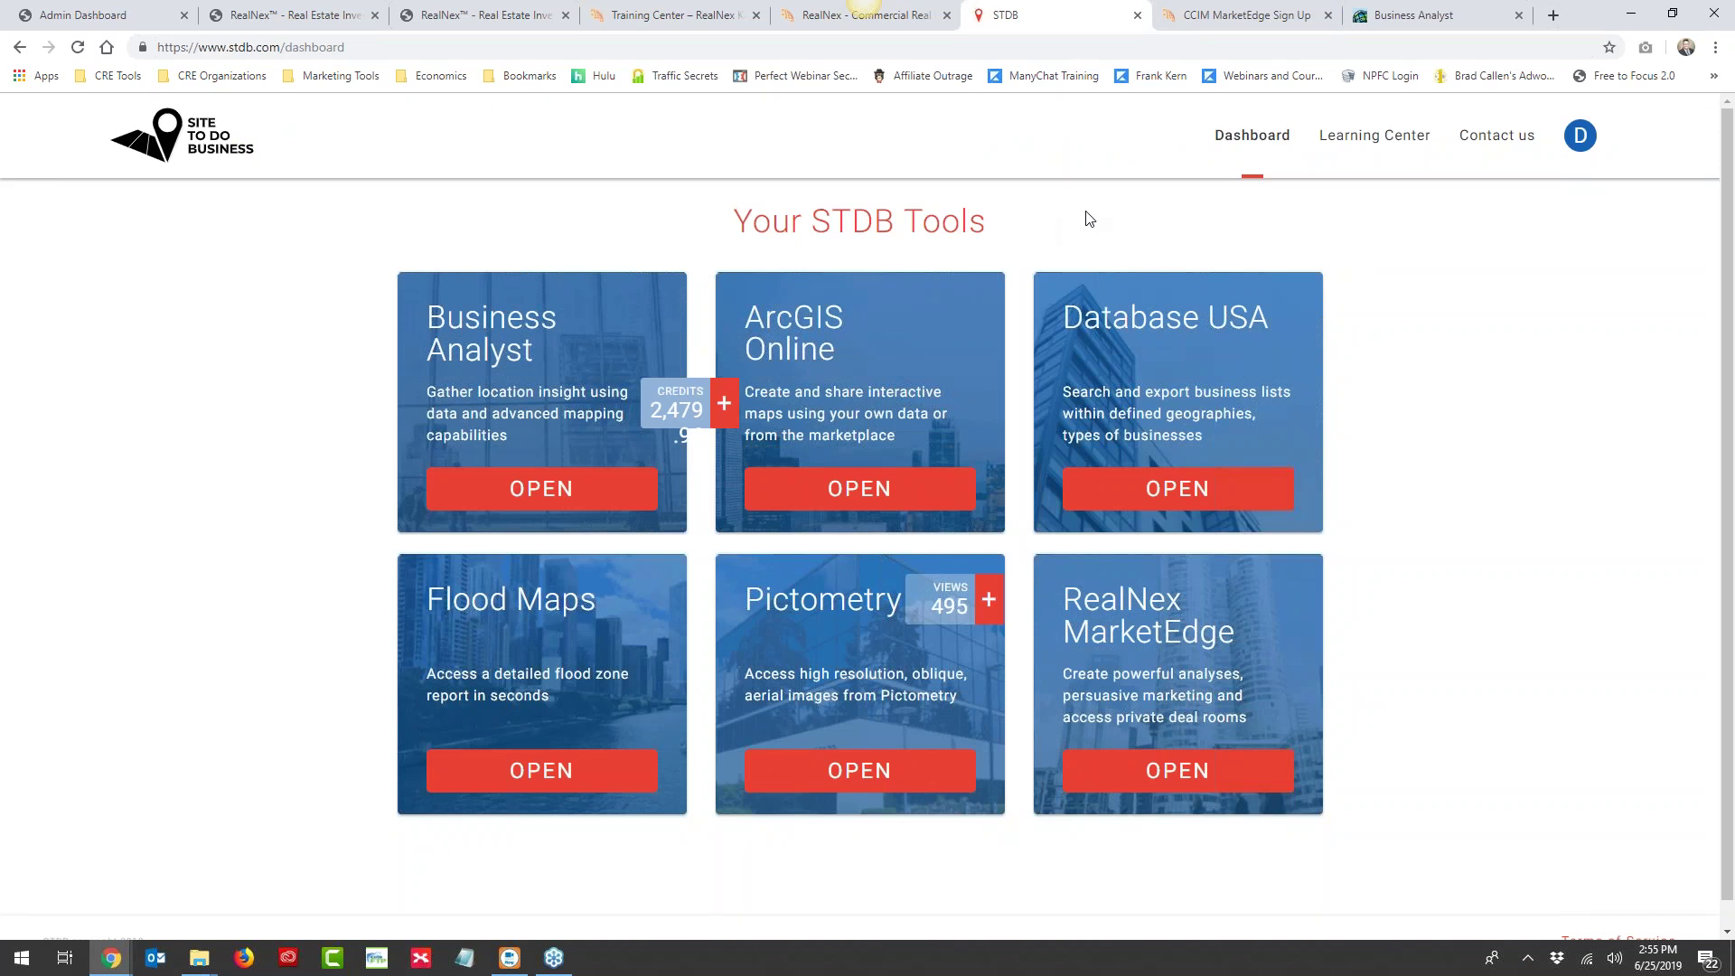
click(1405, 135)
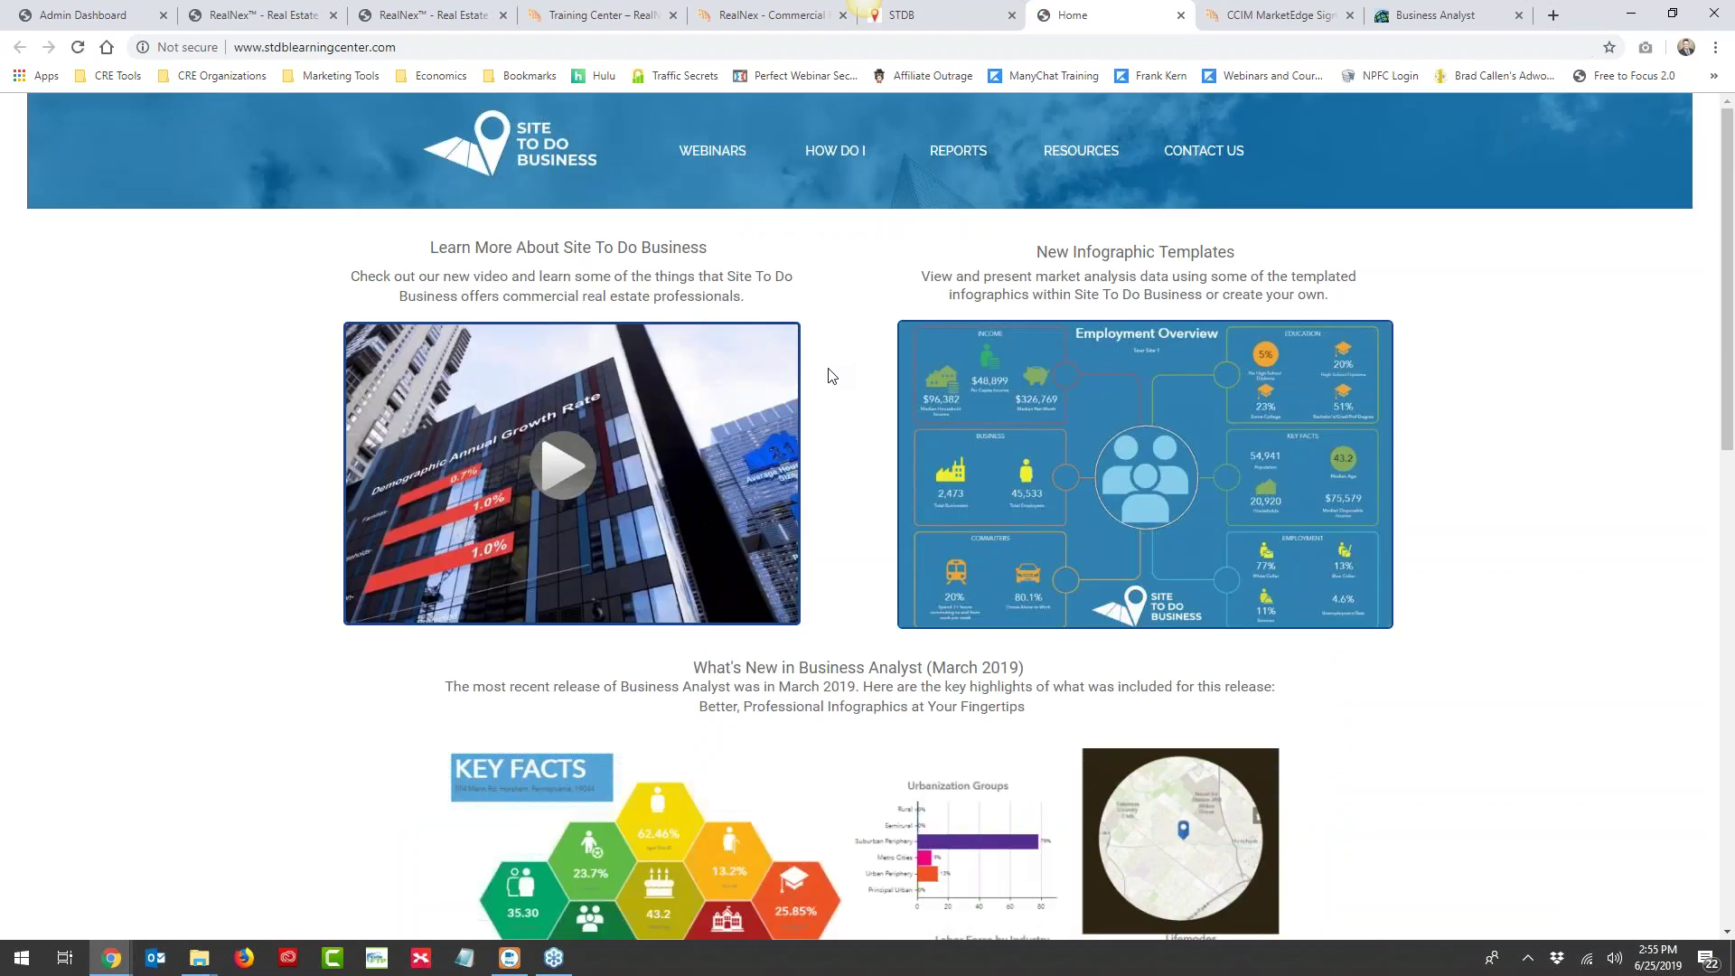
click(717, 160)
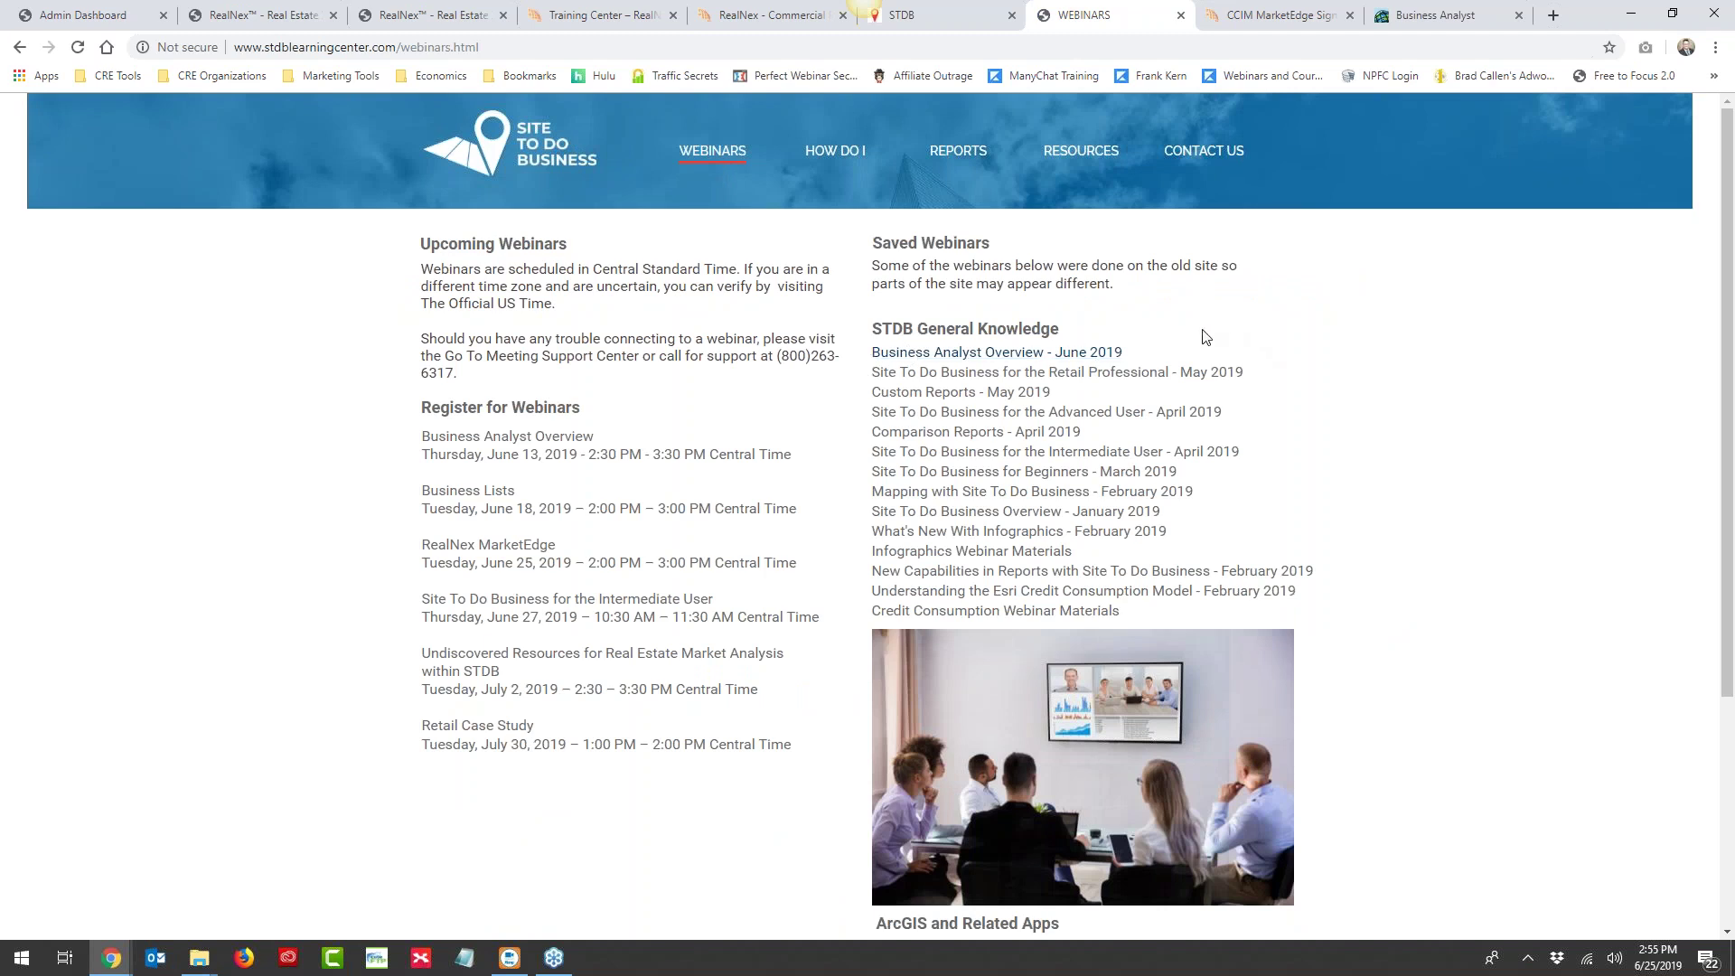
Review the upcoming and saved webinars, highlighting the STDB General Knowledge list and then clearing the highlight
scroll(1293, 429, down, 2)
scroll(1310, 434, up, 1)
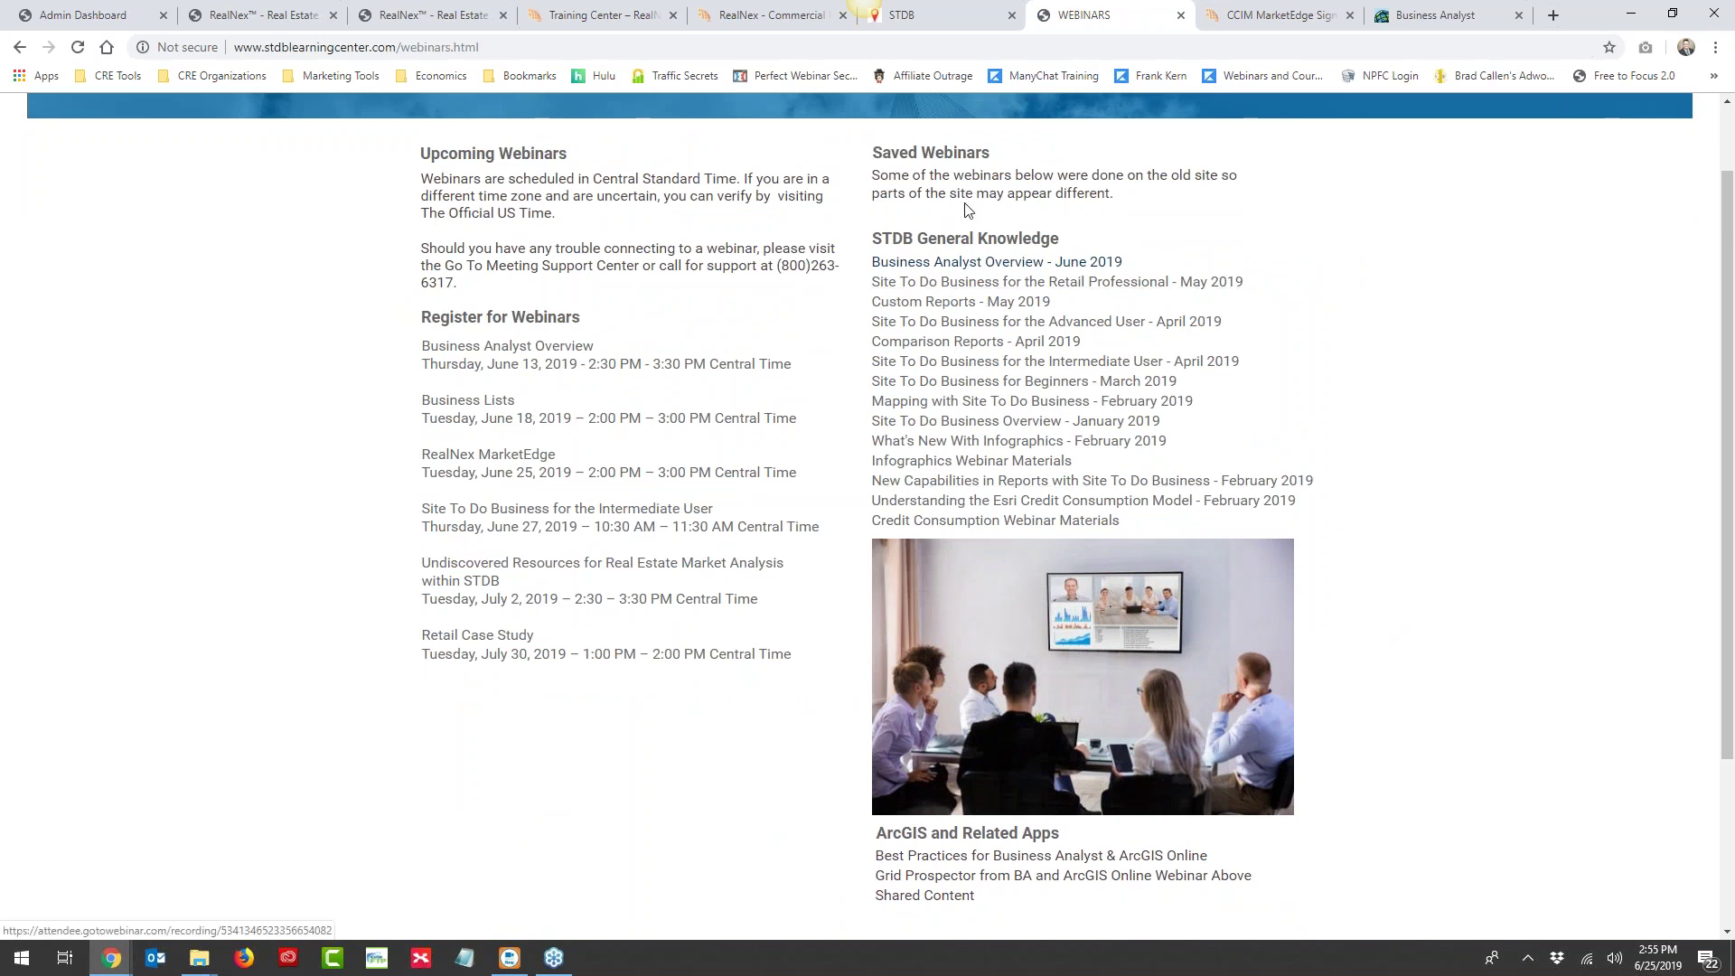
drag(875, 240, 1406, 473)
click(906, 245)
drag(873, 241, 1283, 526)
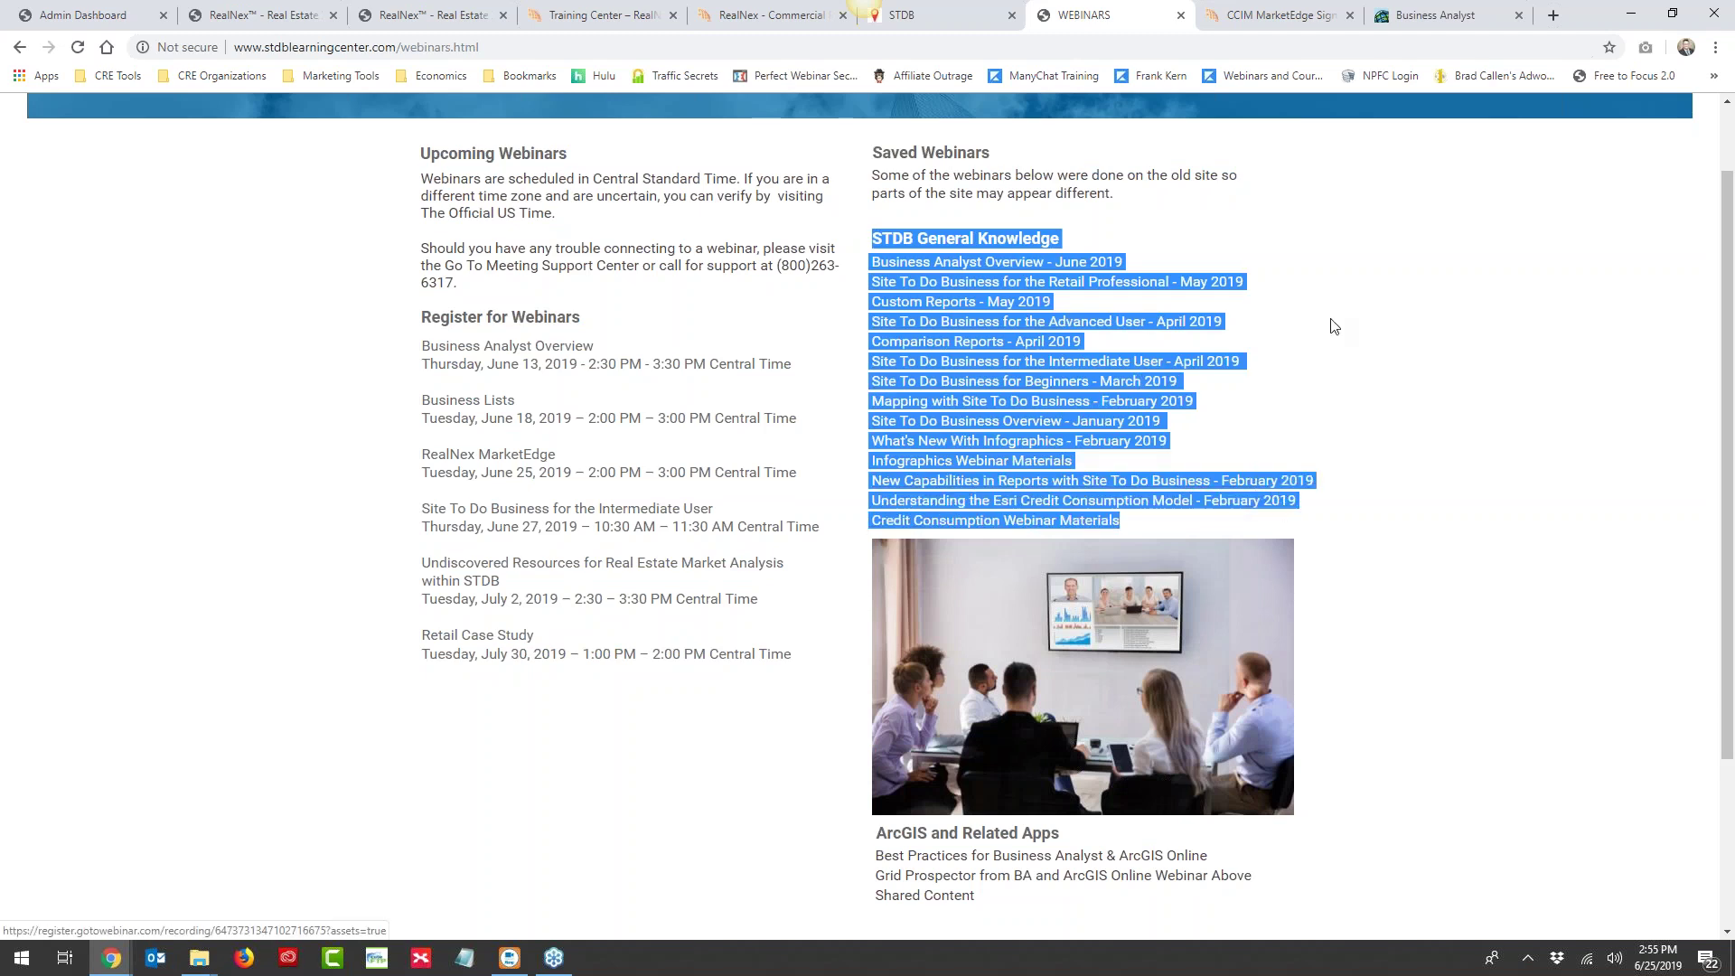
click(1373, 248)
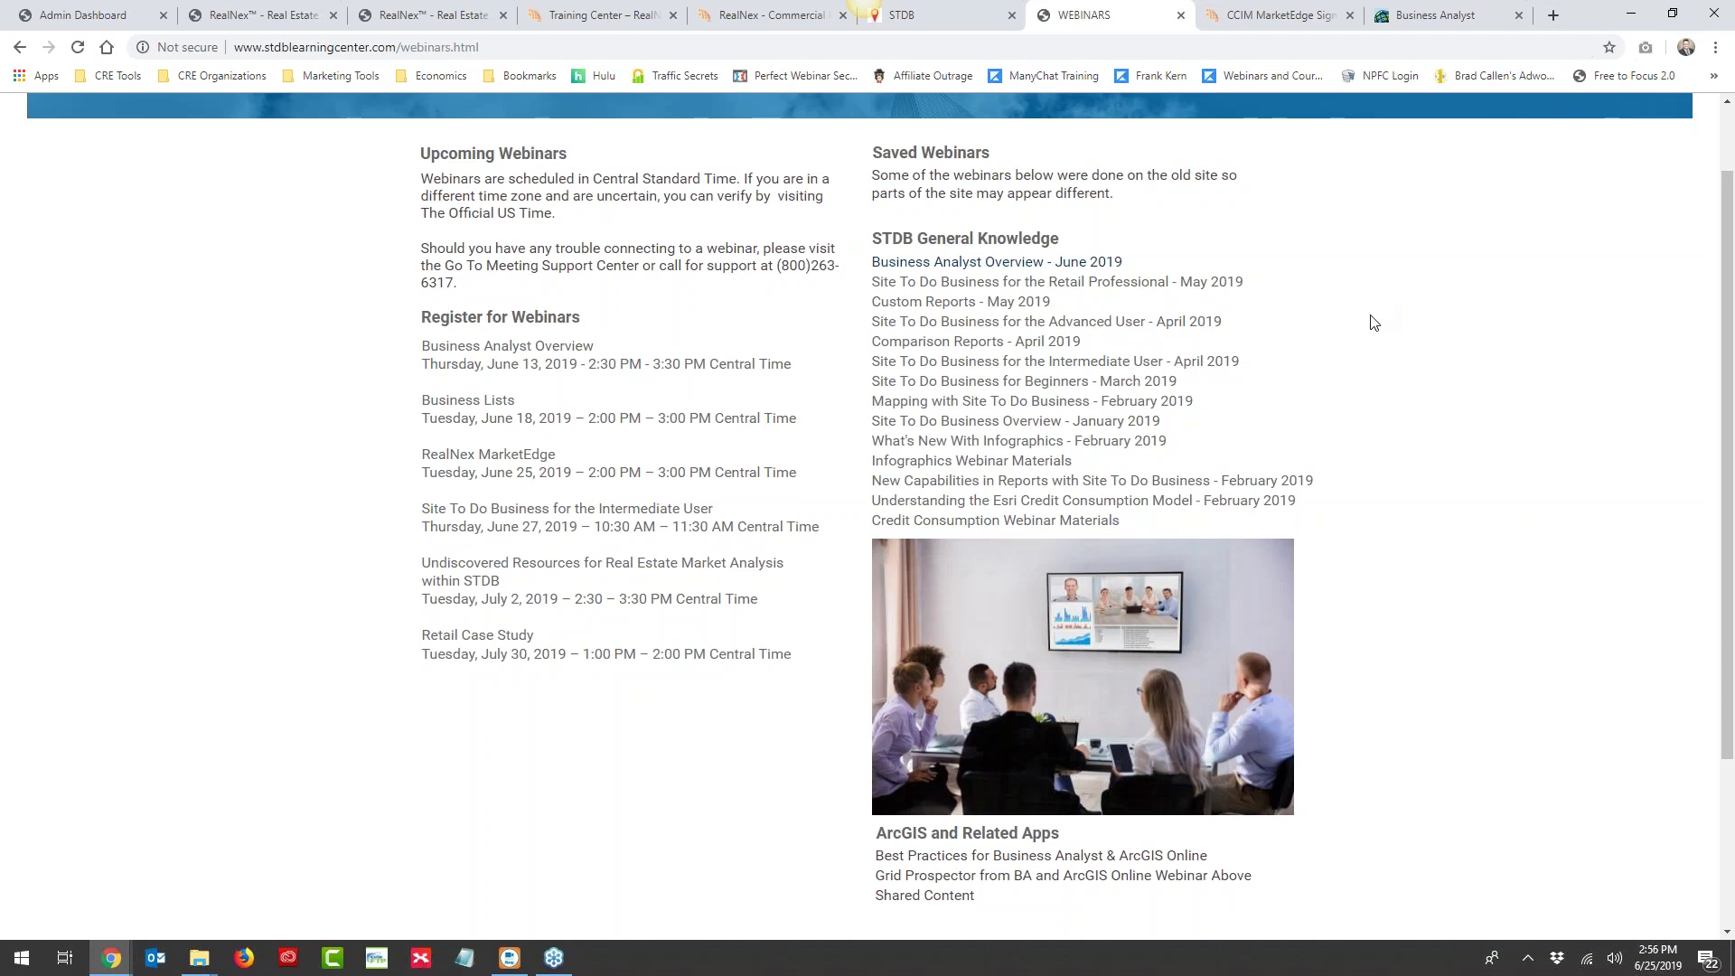
scroll(1373, 323, up, 1)
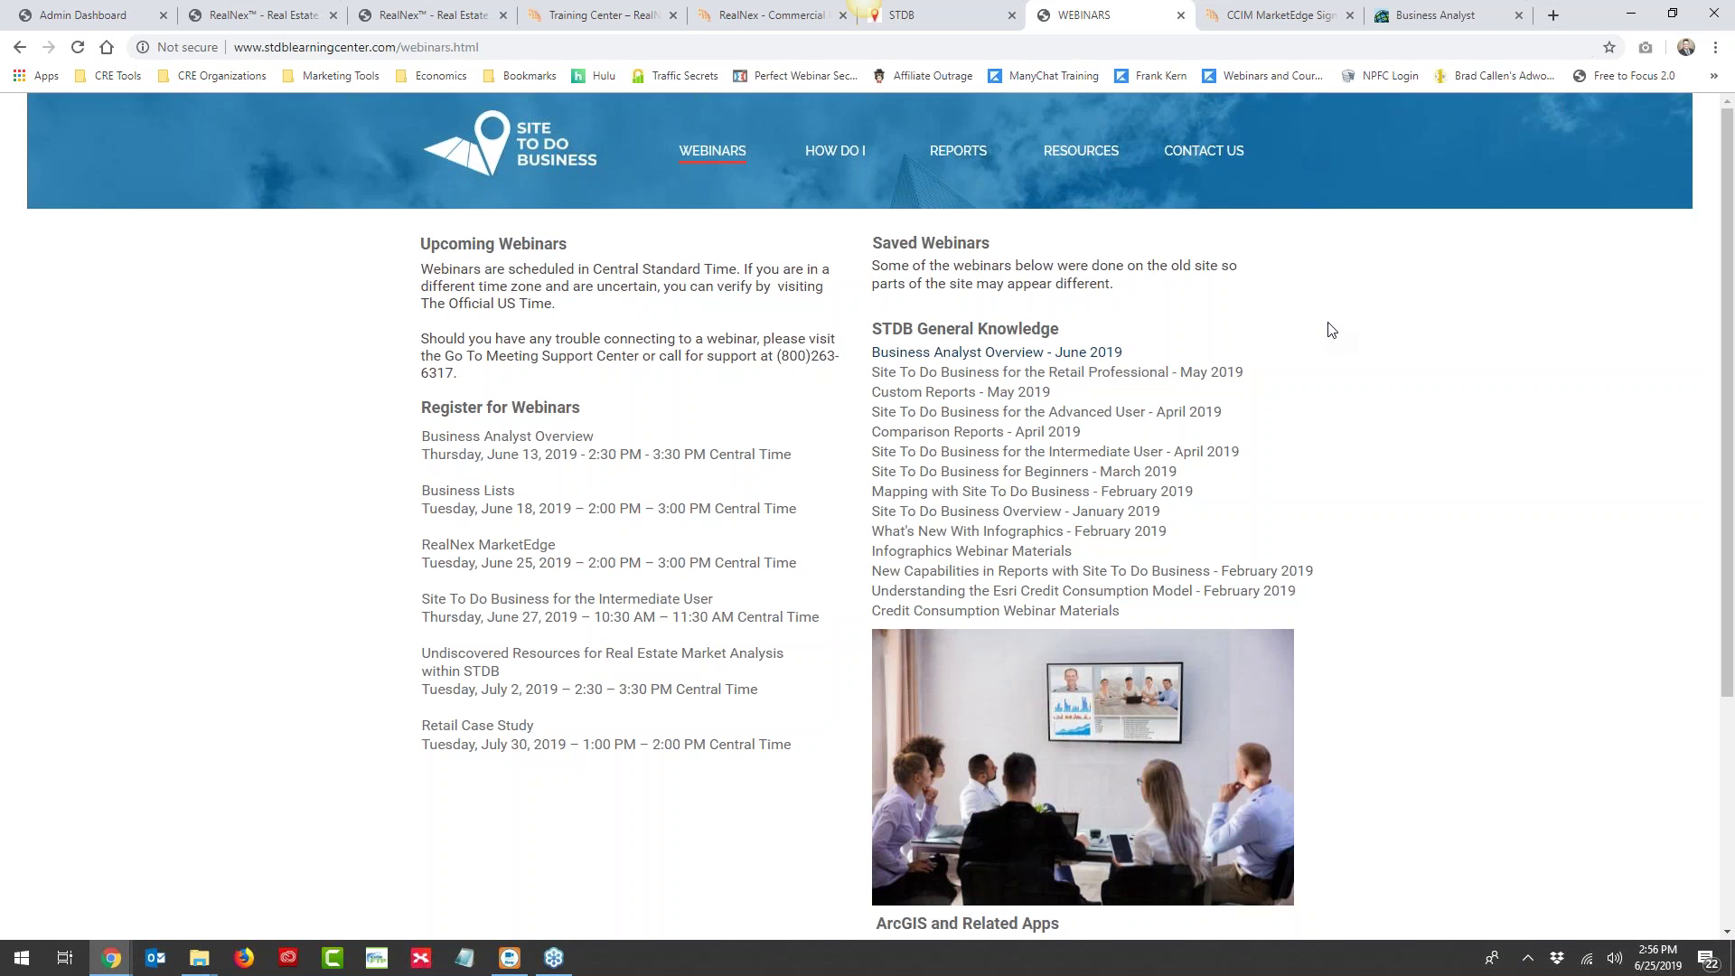
Switch back to RealNex MarketEdge, open the MarketPlace dashboard and bring up its listings search
click(118, 17)
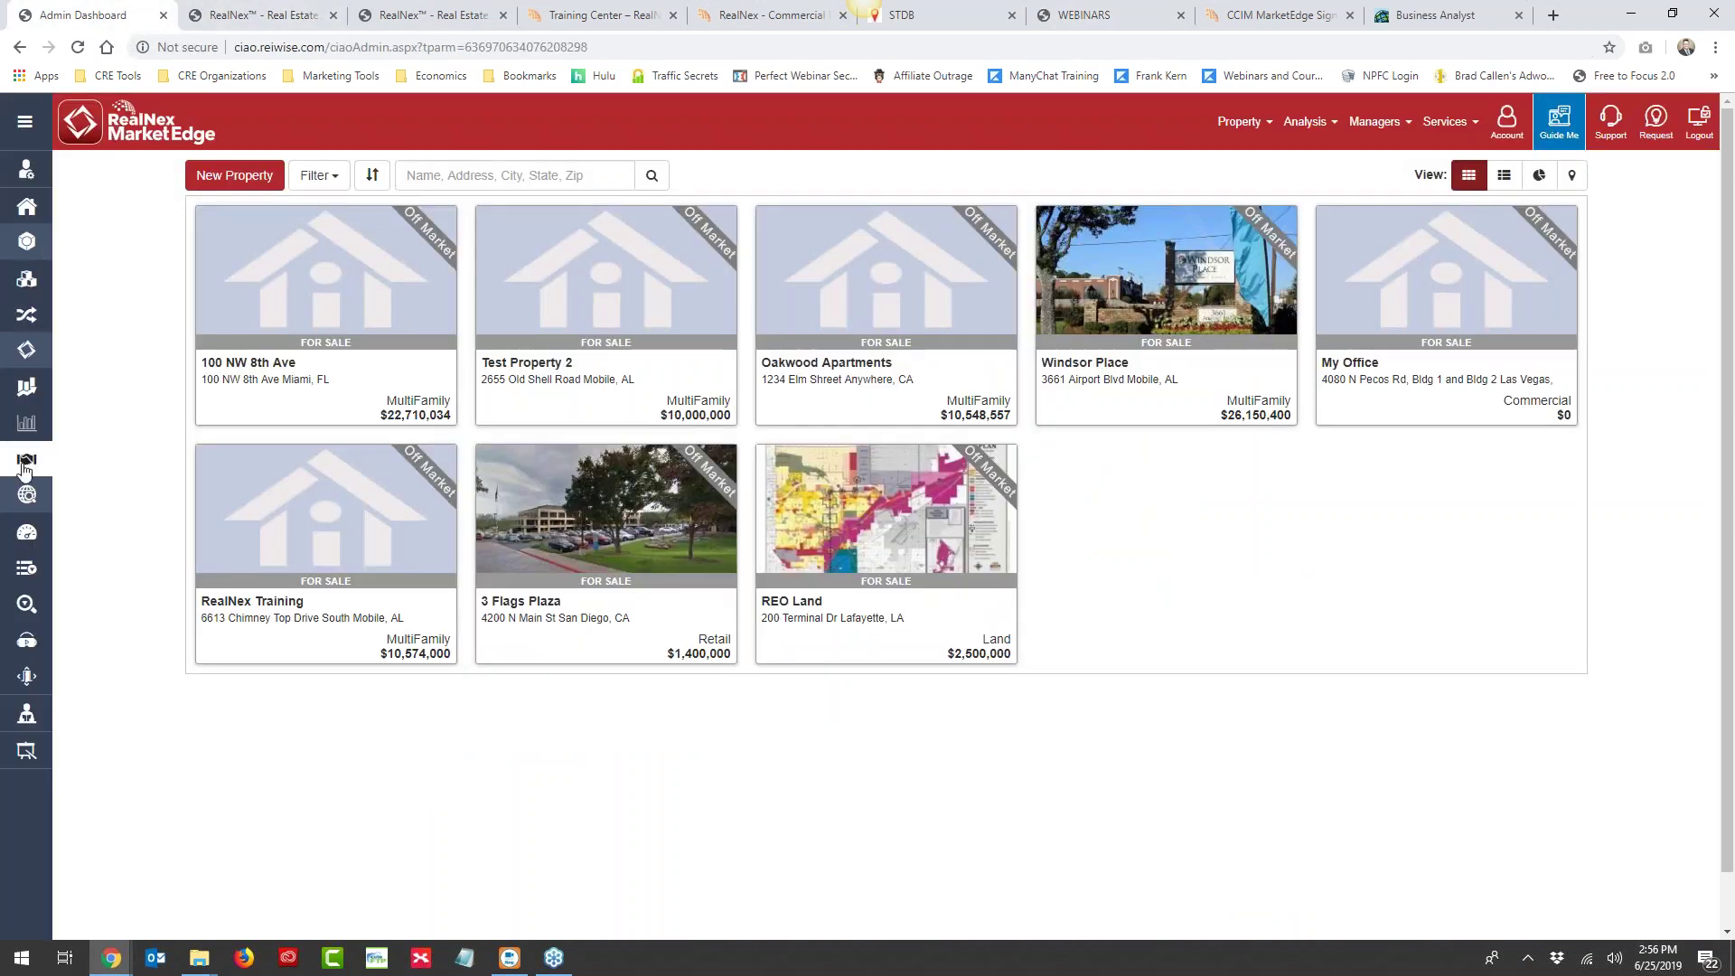
click(26, 531)
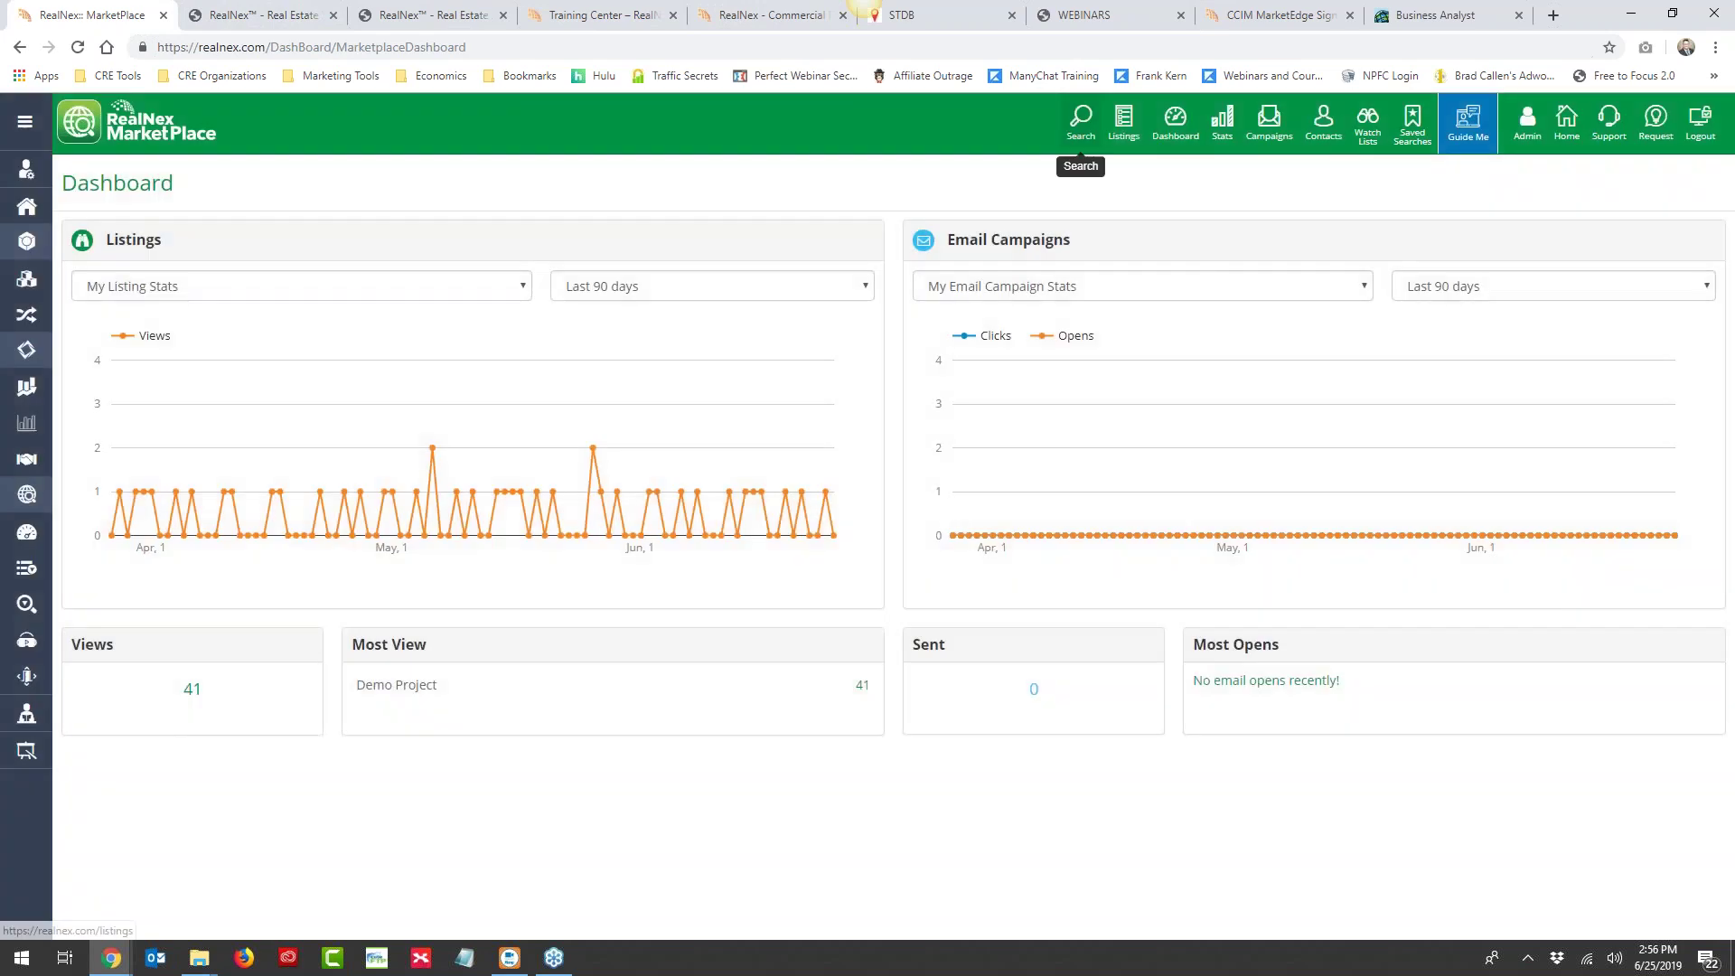
click(1081, 116)
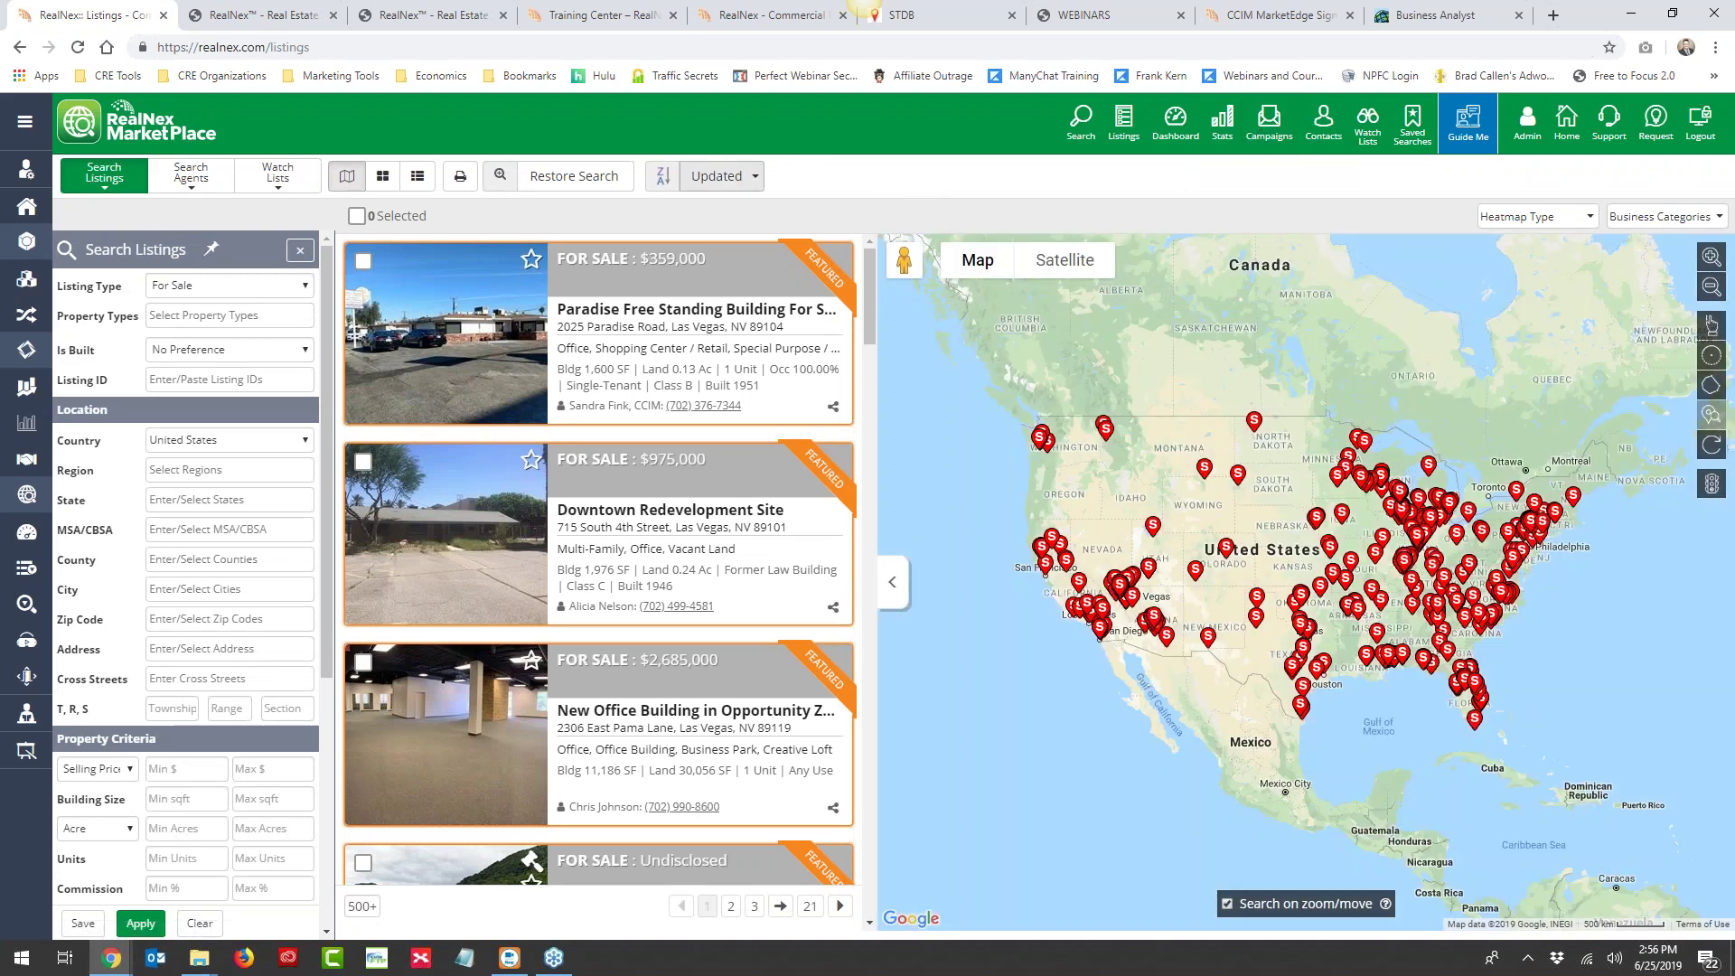
View the contacts in RealNex CORE, then start opening another RealNex module
click(24, 286)
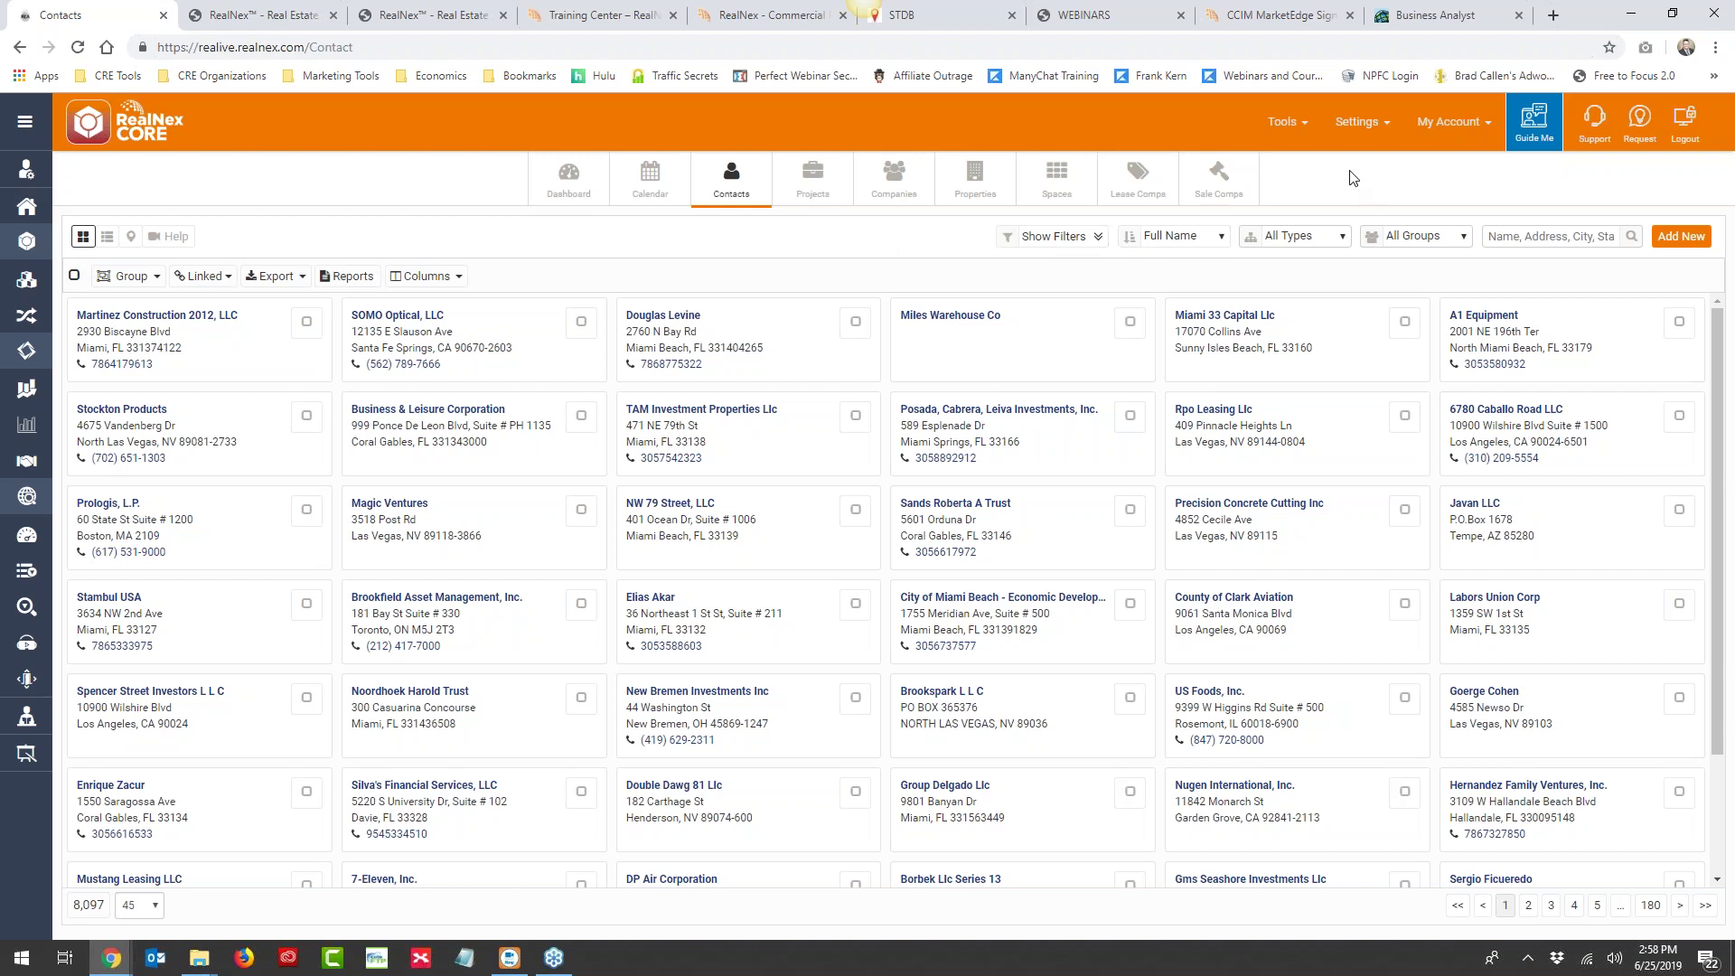
click(26, 388)
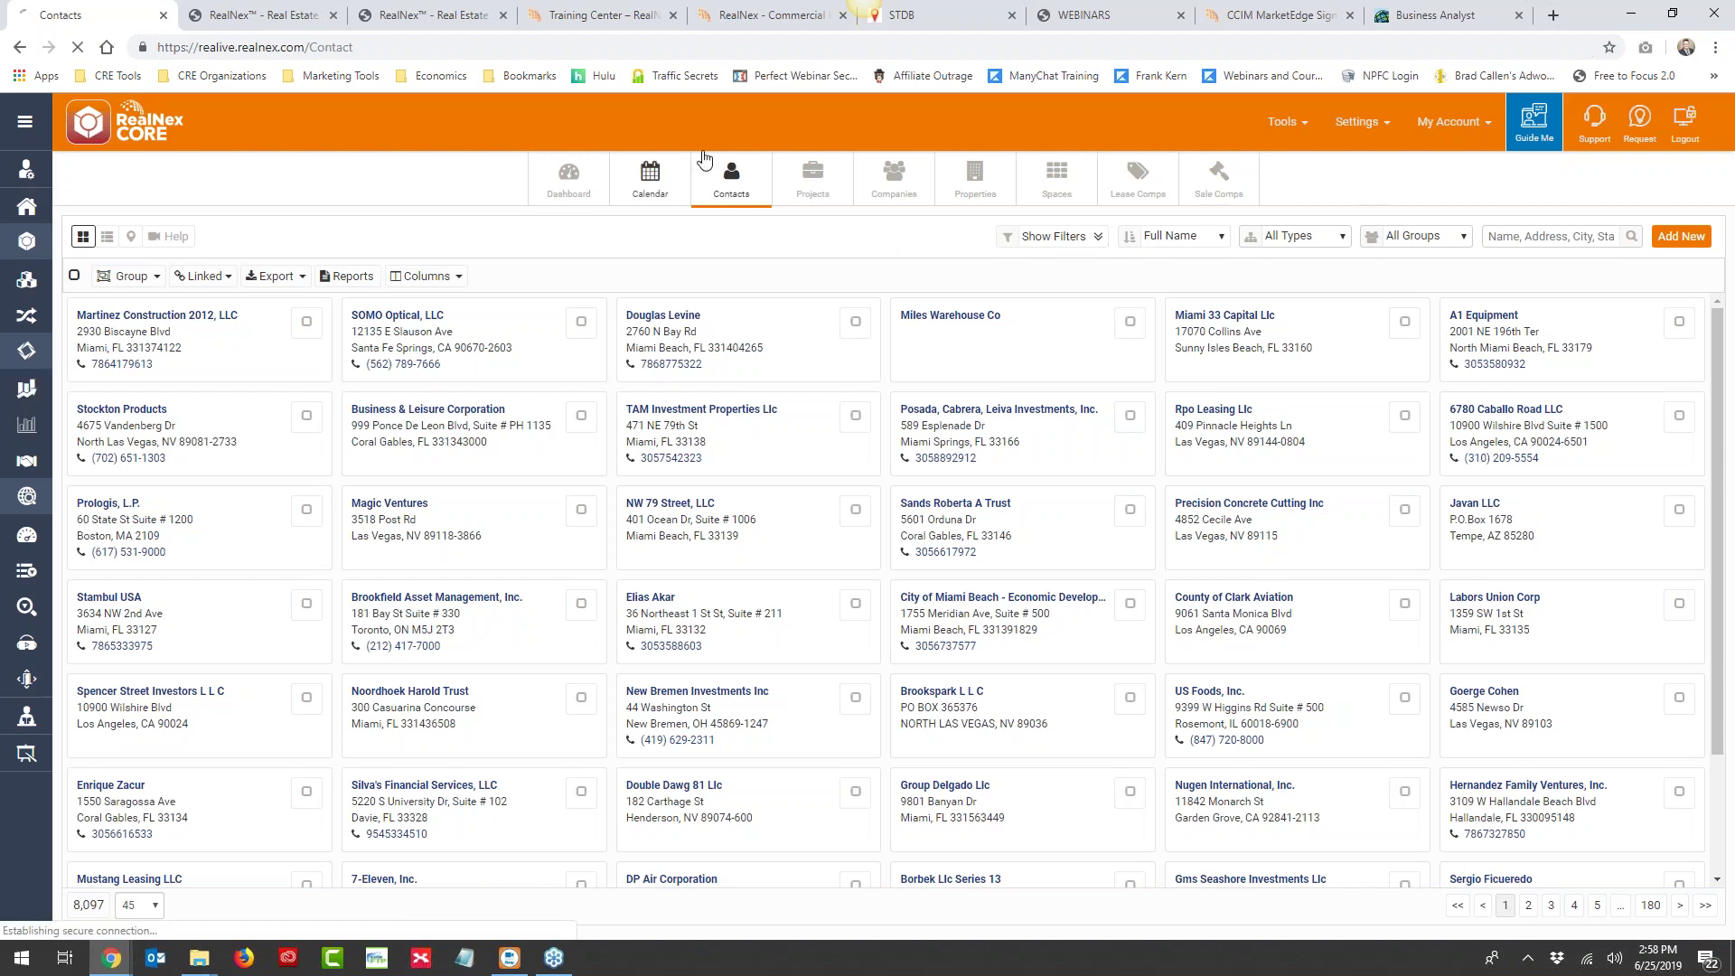